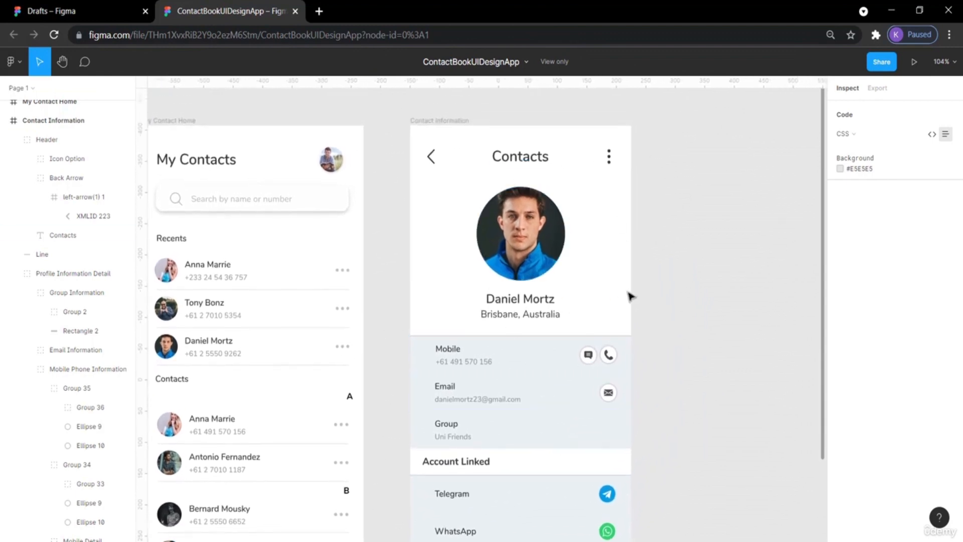
# Examine the Contact Information and My Contacts screens in the reference ContactBookUIDesignApp file.
pyautogui.scroll(-2, 606, 340)
pyautogui.scroll(3, 311, 211)
pyautogui.hscroll(-2, 311, 211)
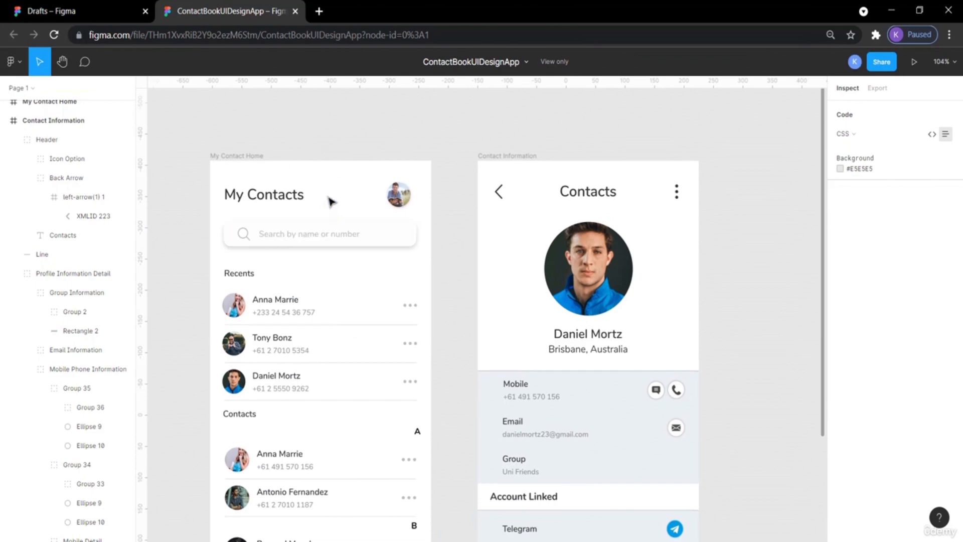
pyautogui.scroll(-3, 427, 261)
pyautogui.hscroll(3, 426, 261)
pyautogui.scroll(2, 427, 261)
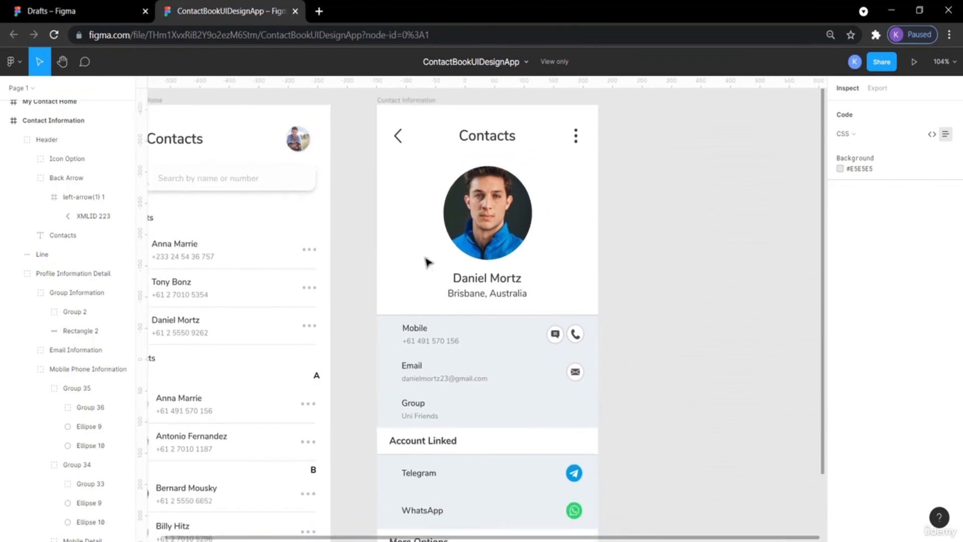
pyautogui.scroll(-1, 426, 261)
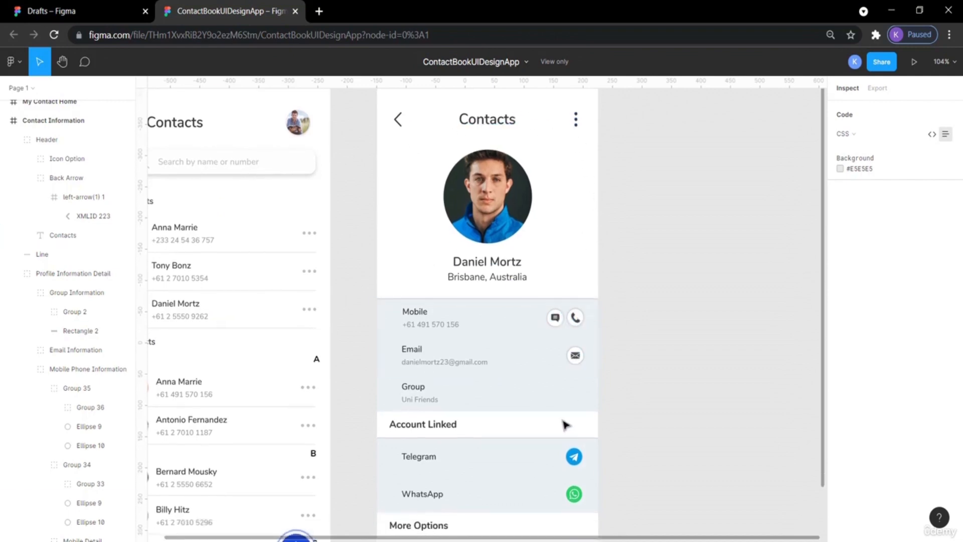
pyautogui.scroll(-3, 563, 424)
pyautogui.scroll(2, 452, 368)
pyautogui.hscroll(-1, 452, 368)
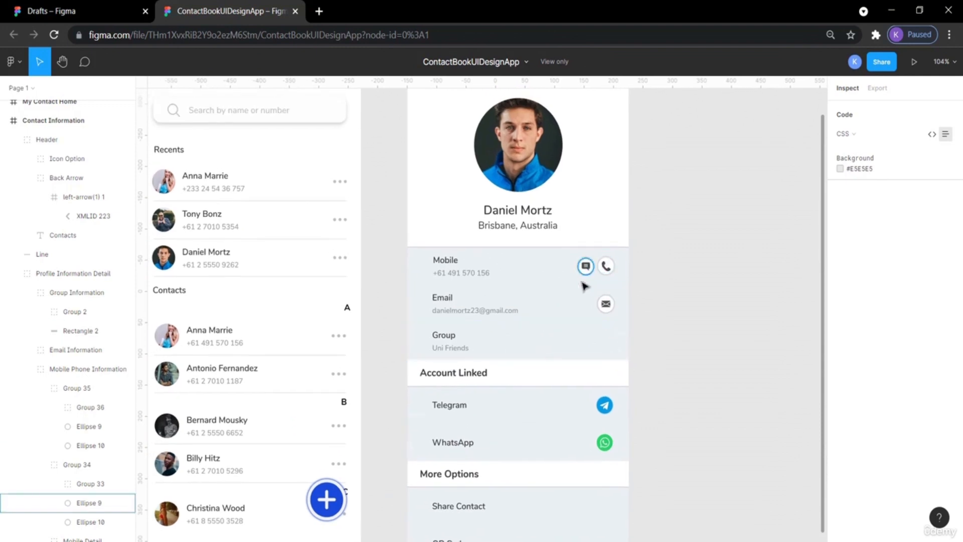
pyautogui.scroll(2, 567, 296)
pyautogui.hscroll(-2, 567, 296)
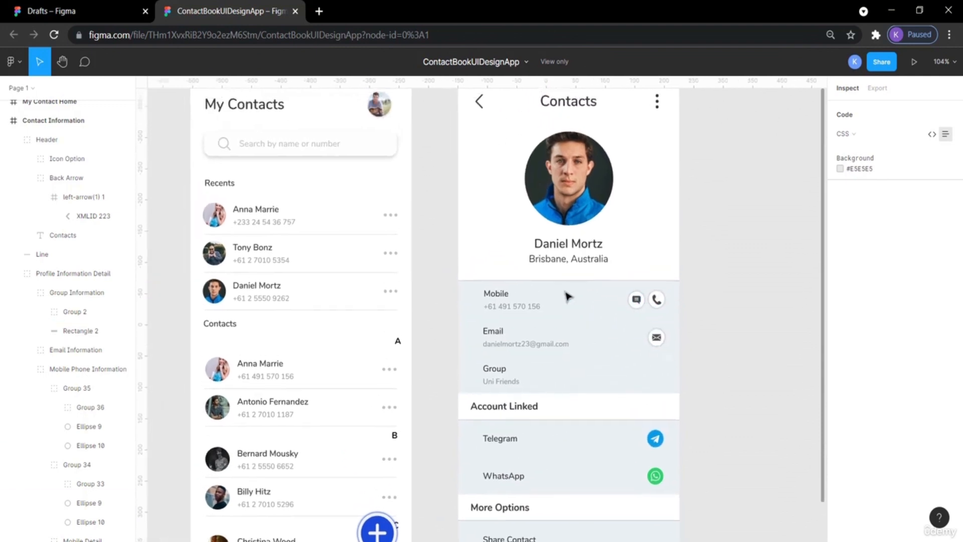
# Go to the drafts page and create a new design file.
pyautogui.click(93, 7)
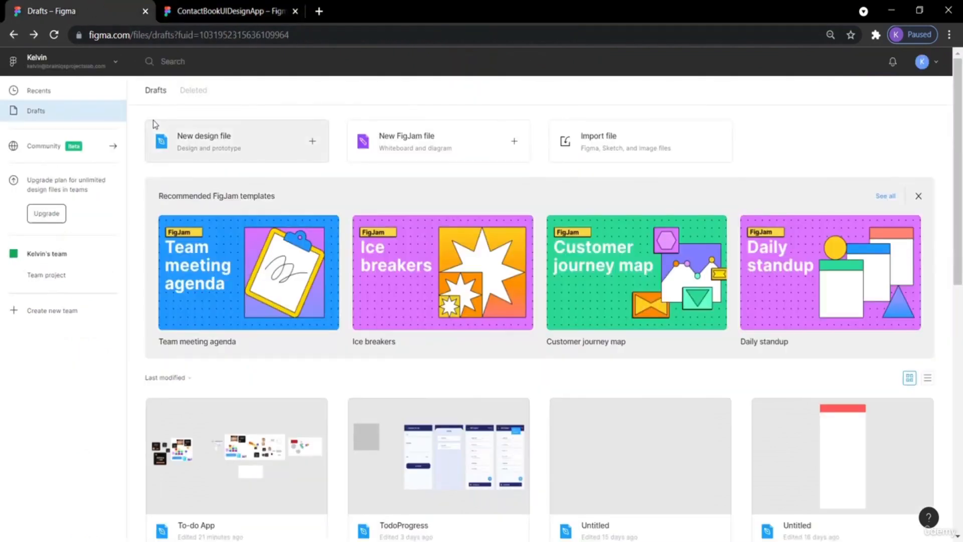
pyautogui.moveTo(412, 249)
pyautogui.click(224, 145)
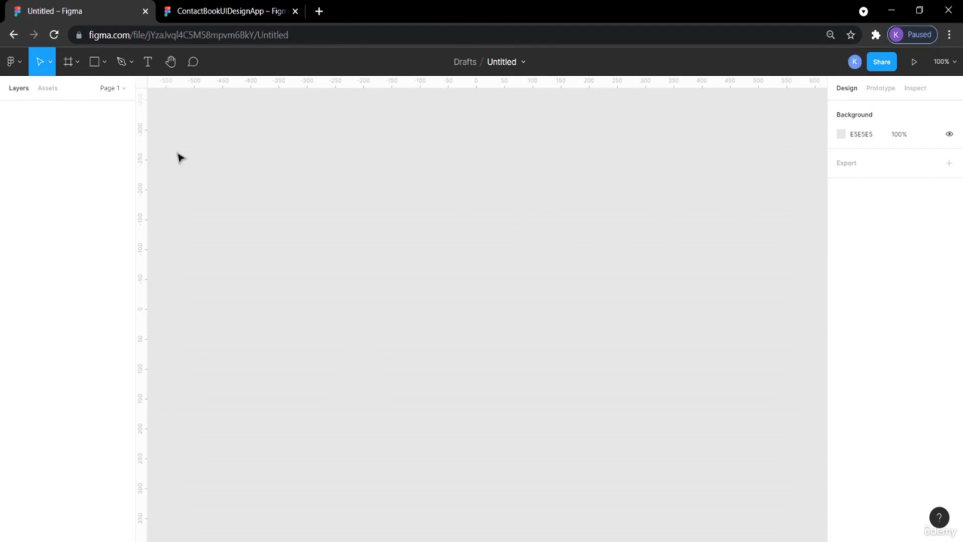
# Add a Frame using the iPhone 13 Pro Max preset, 428 × 926.
pyautogui.click(78, 59)
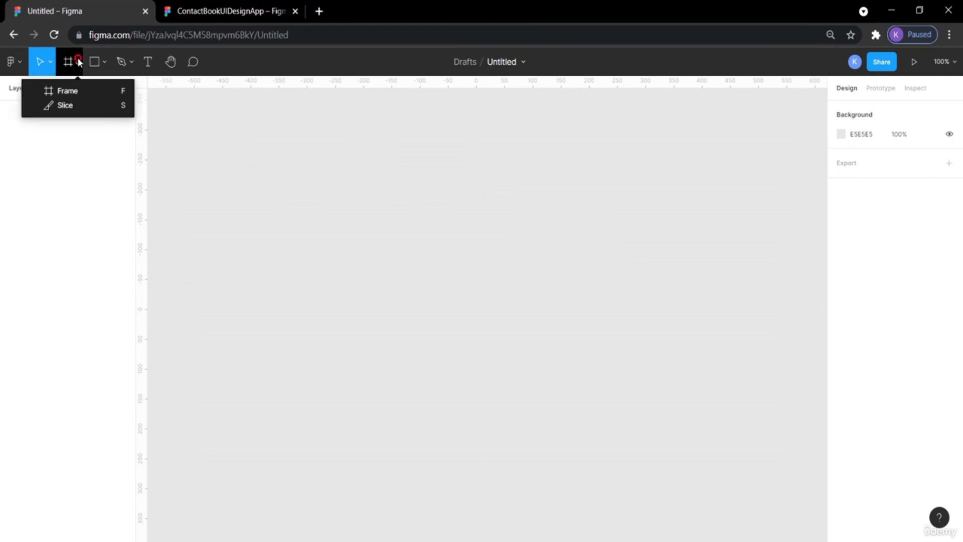
pyautogui.click(74, 93)
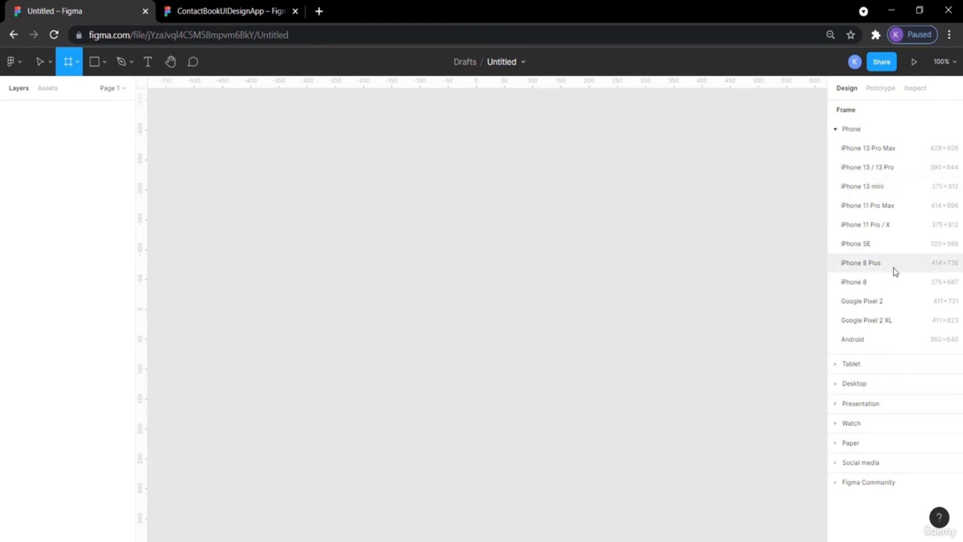
pyautogui.click(874, 149)
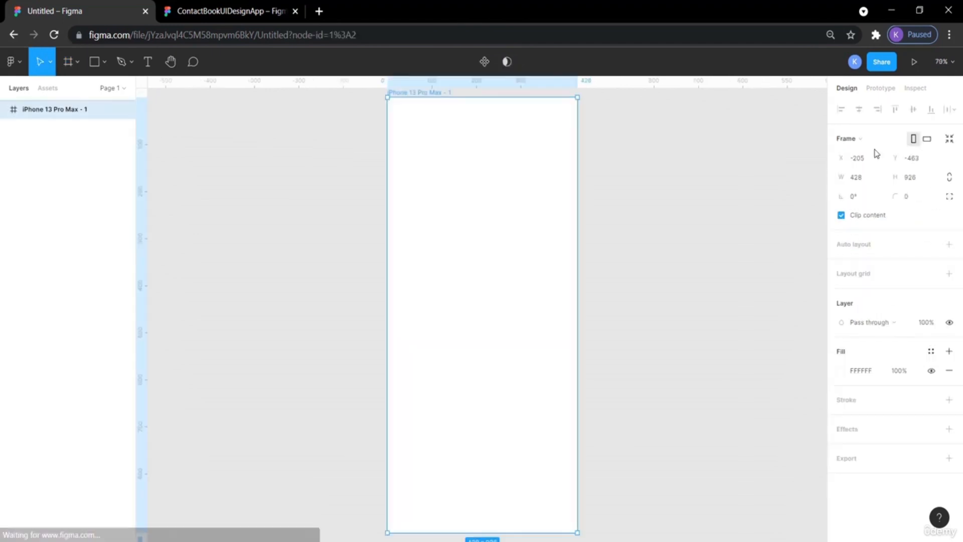
pyautogui.scroll(-1, 756, 236)
pyautogui.hscroll(1, 755, 236)
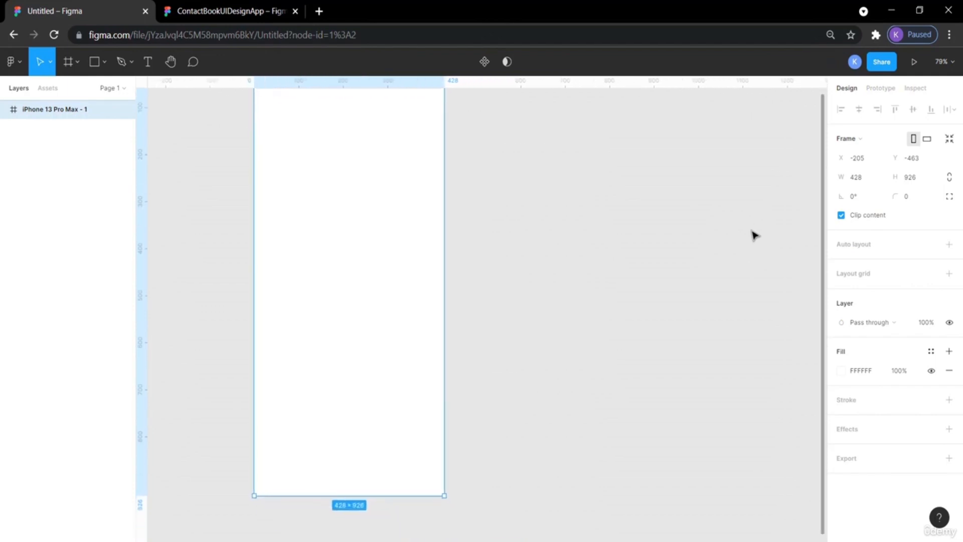
pyautogui.scroll(2, 756, 236)
pyautogui.scroll(-1, 756, 236)
pyautogui.scroll(-1, 755, 236)
pyautogui.hscroll(1, 755, 235)
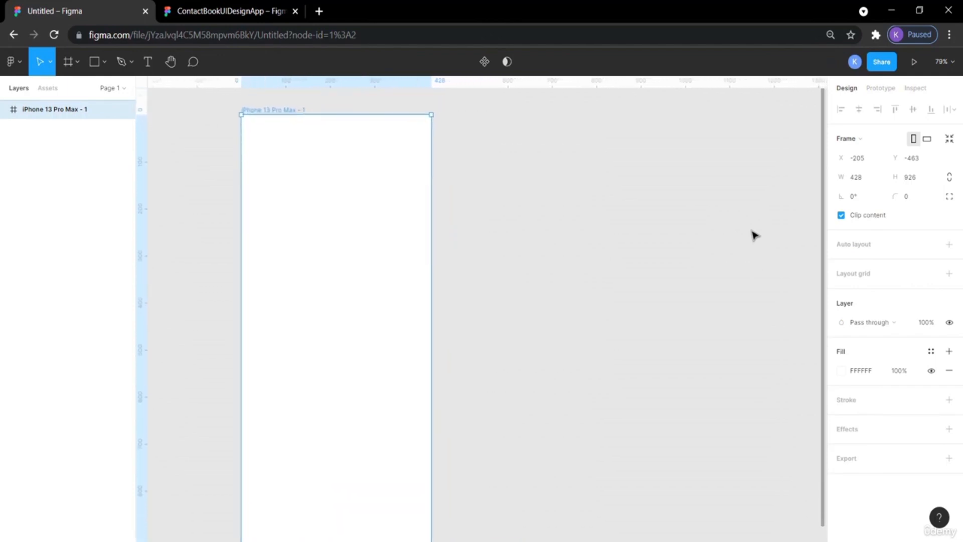
pyautogui.scroll(-1, 755, 236)
pyautogui.click(622, 194)
pyautogui.scroll(3, 564, 194)
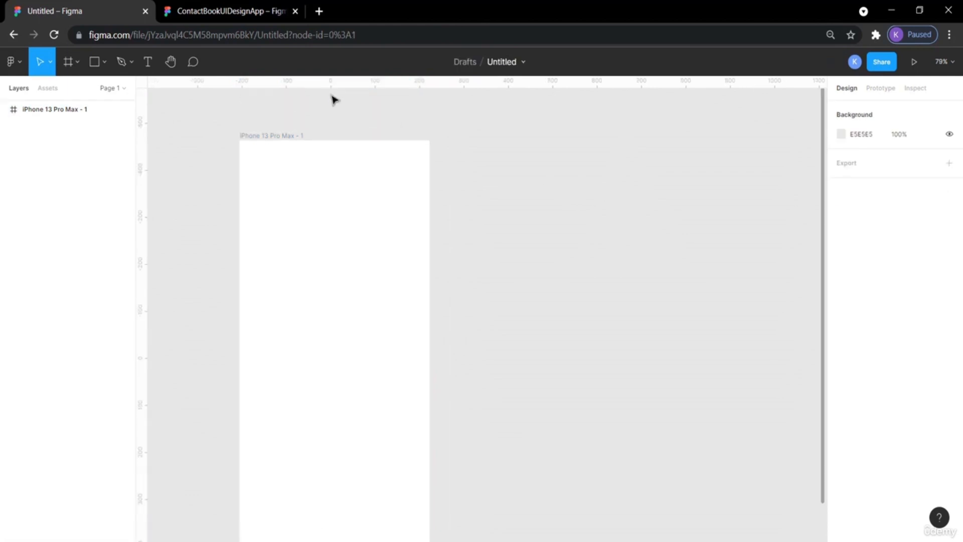
pyautogui.click(229, 11)
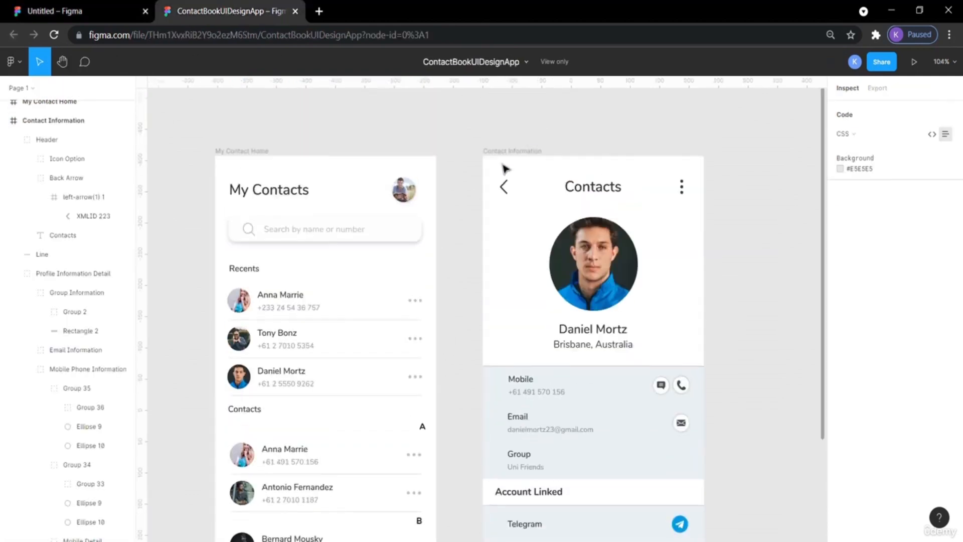
pyautogui.click(89, 7)
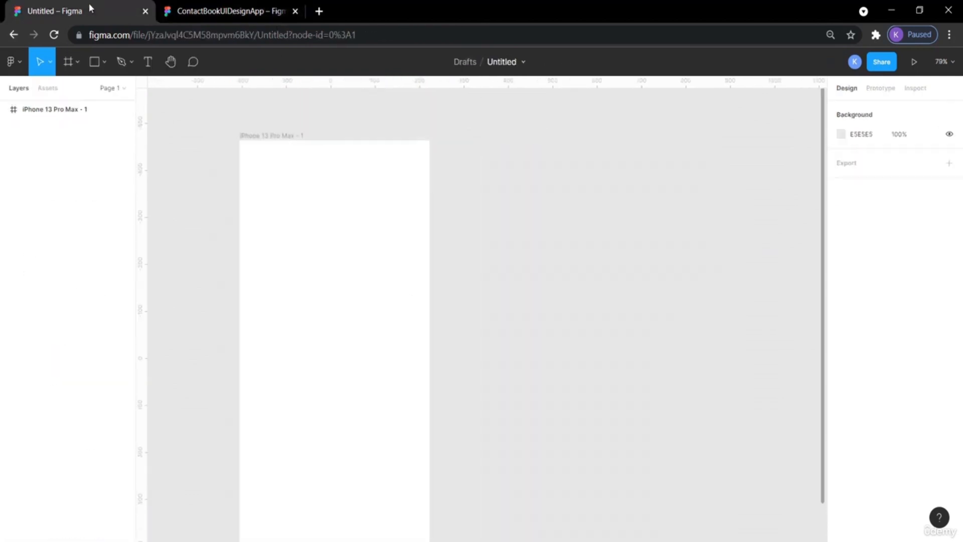
# Rename the iPhone 13 Pro Max frame to Contact Info.
pyautogui.click(288, 138)
pyautogui.doubleClick(287, 137)
pyautogui.write('ct Info')
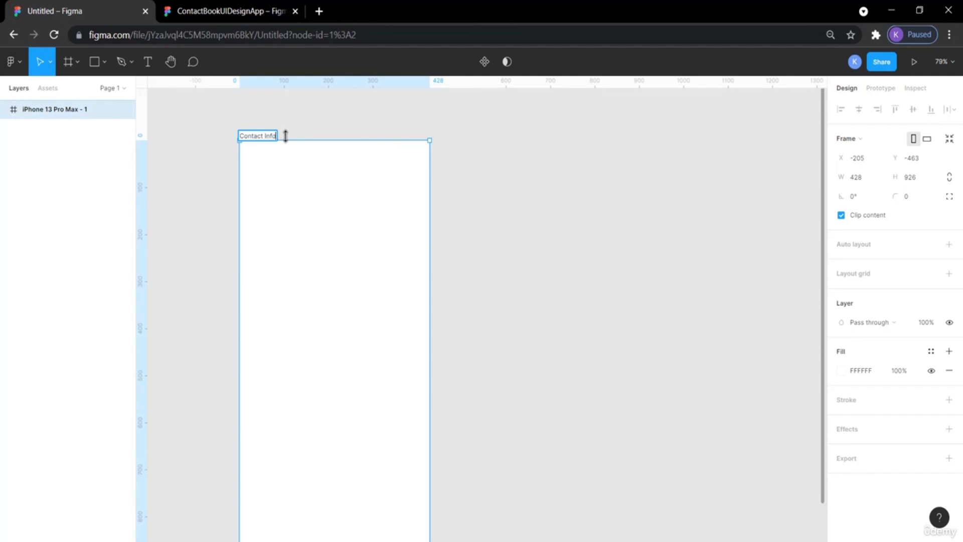
pyautogui.click(494, 207)
# Review the reference Contact Information screen in the other tab before returning to the new file.
pyautogui.scroll(-1, 495, 207)
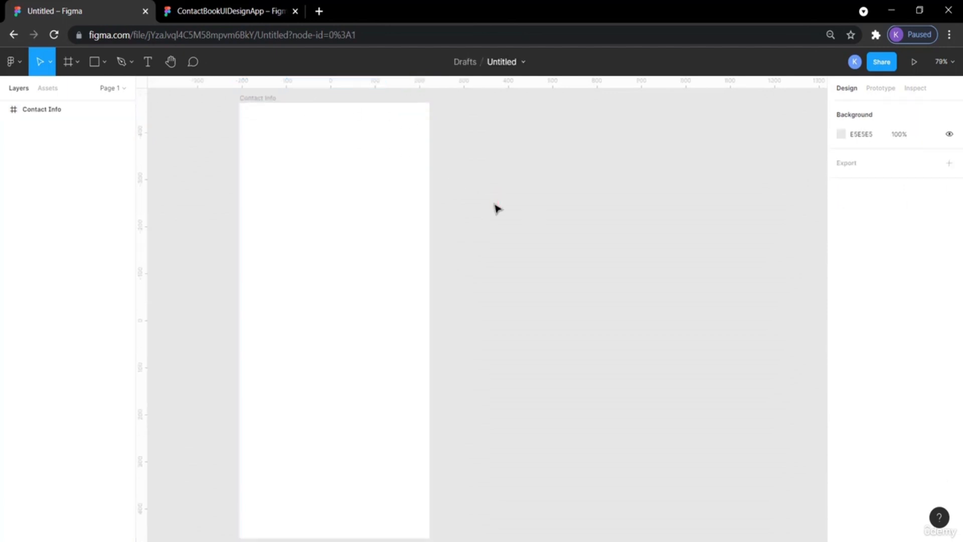
pyautogui.hscroll(-3, 496, 207)
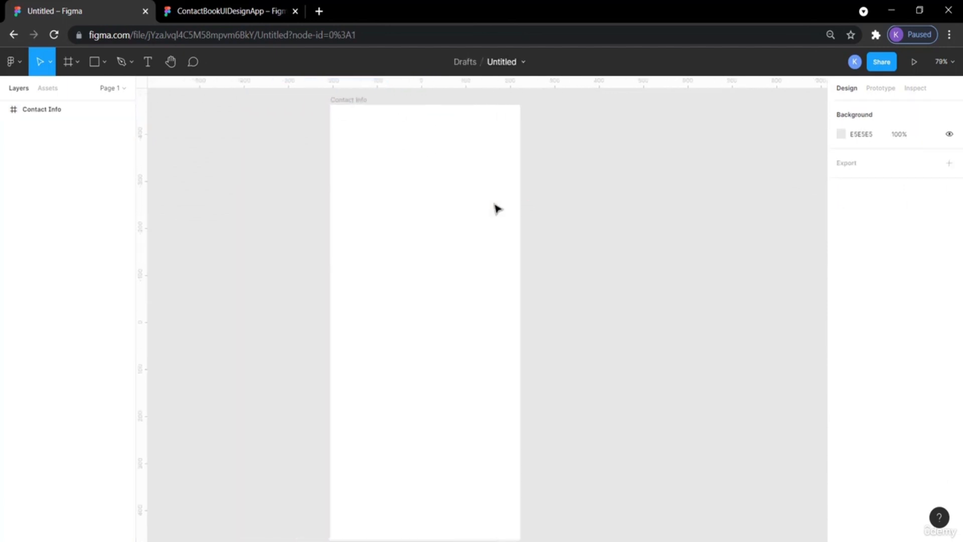
pyautogui.click(210, 11)
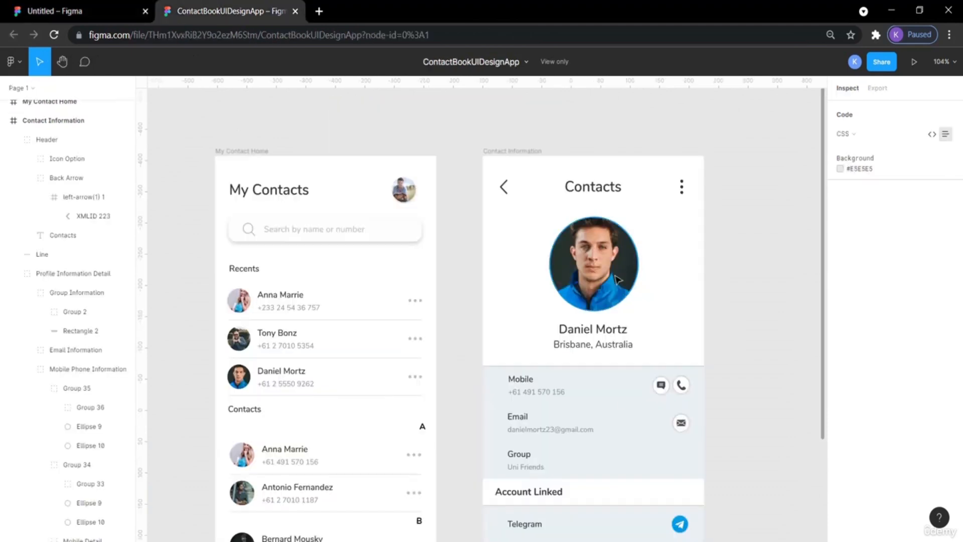
pyautogui.scroll(-5, 623, 400)
pyautogui.scroll(4, 623, 400)
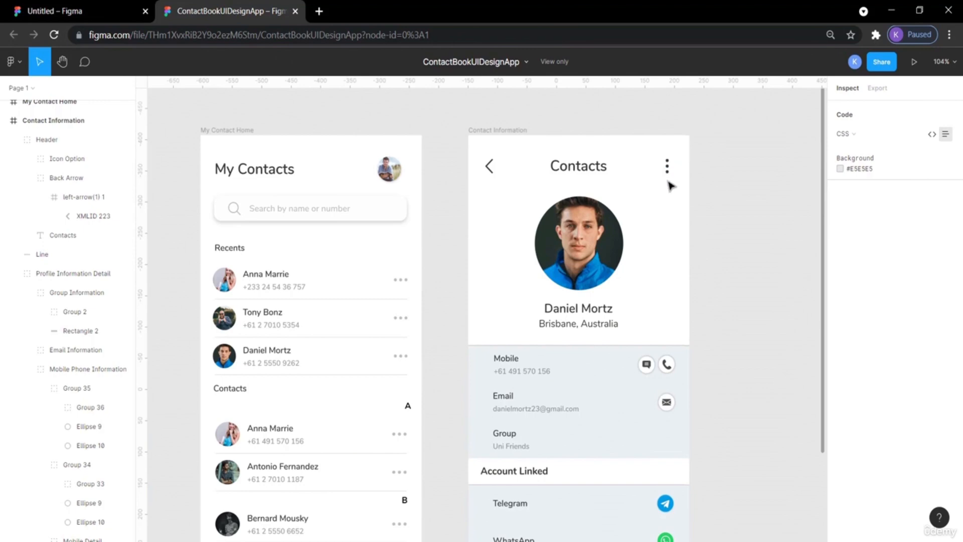
pyautogui.click(70, 11)
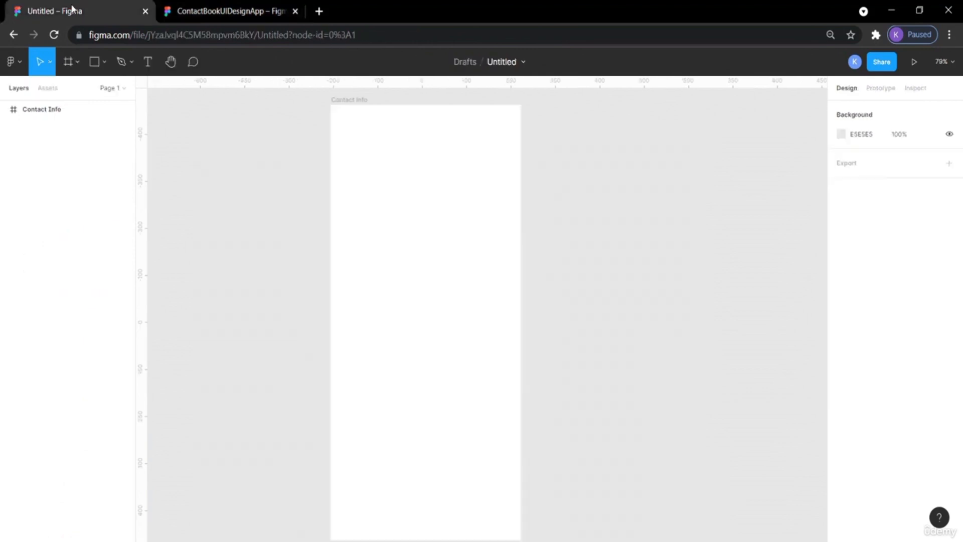
# Launch the Iconify plugin from the canvas context menu's Plugins list.
pyautogui.rightClick(580, 158)
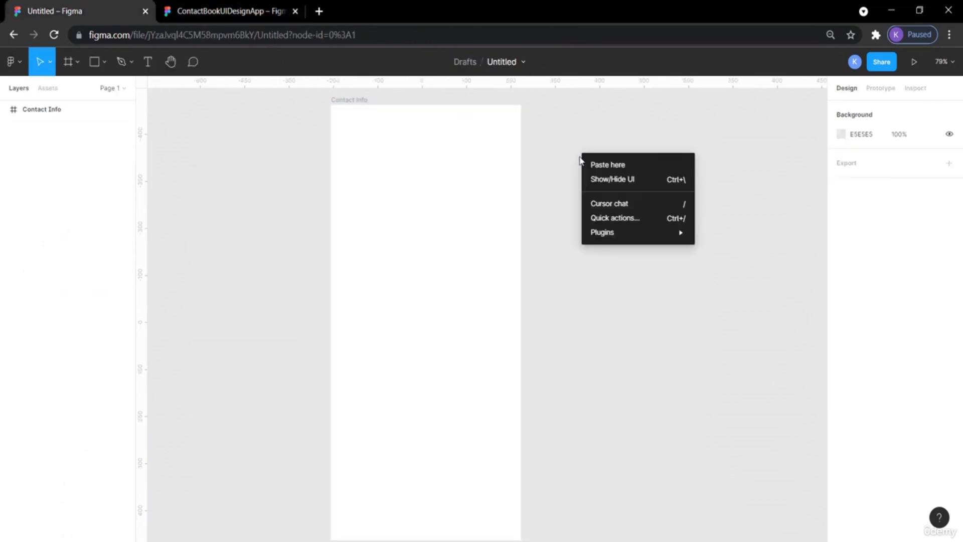
pyautogui.moveTo(655, 238)
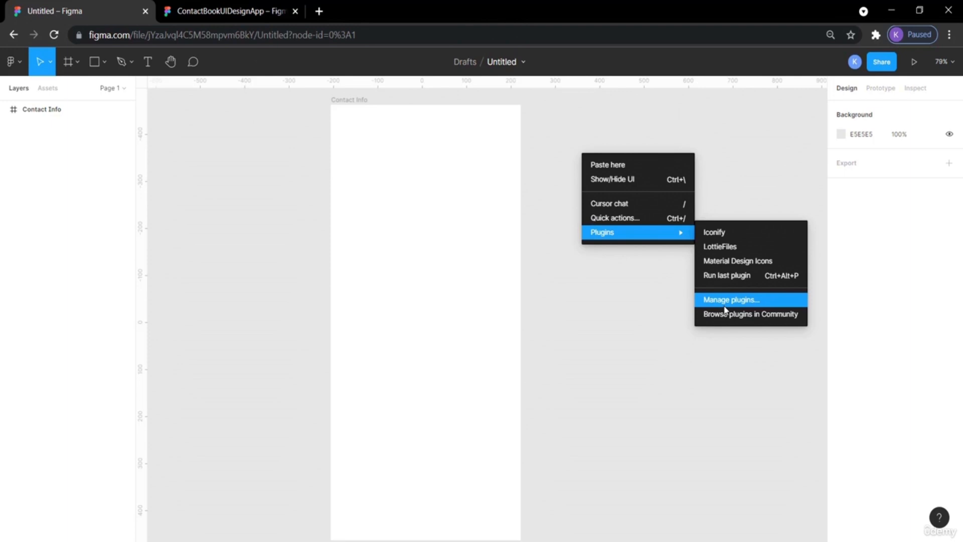
pyautogui.rightClick(674, 161)
pyautogui.moveTo(735, 243)
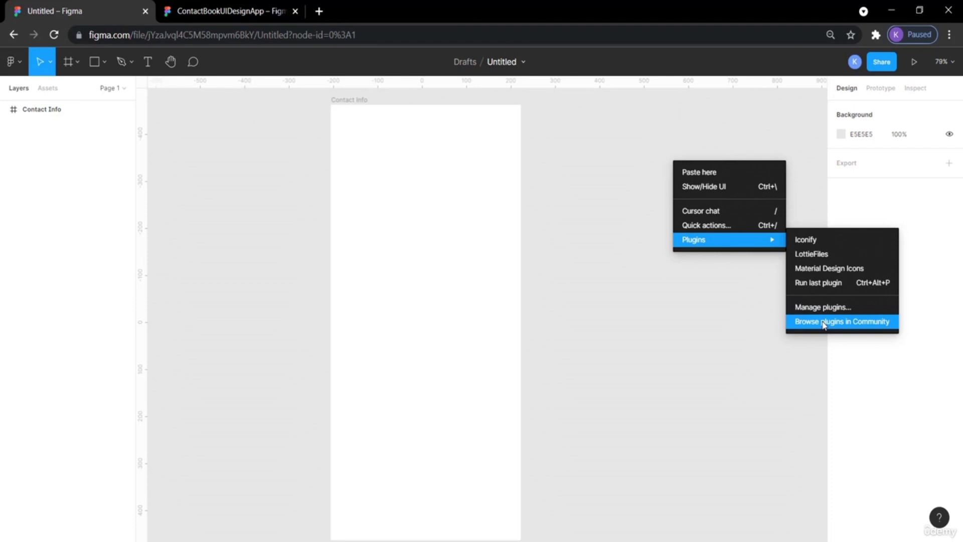
pyautogui.click(813, 240)
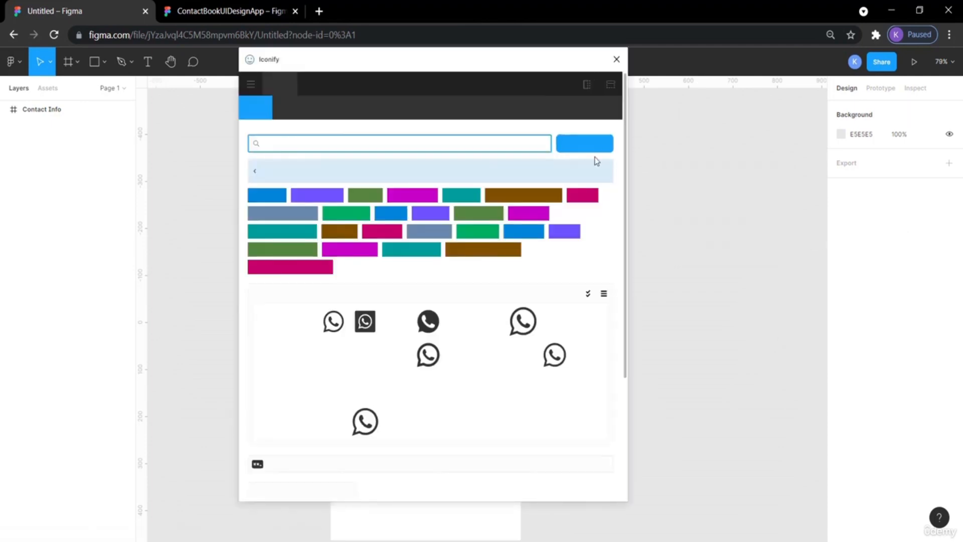
# Search Iconify for whatsapp, import the green WhatsApp logo icon, and close the plugin.
pyautogui.click(243, 9)
pyautogui.scroll(-3, 580, 307)
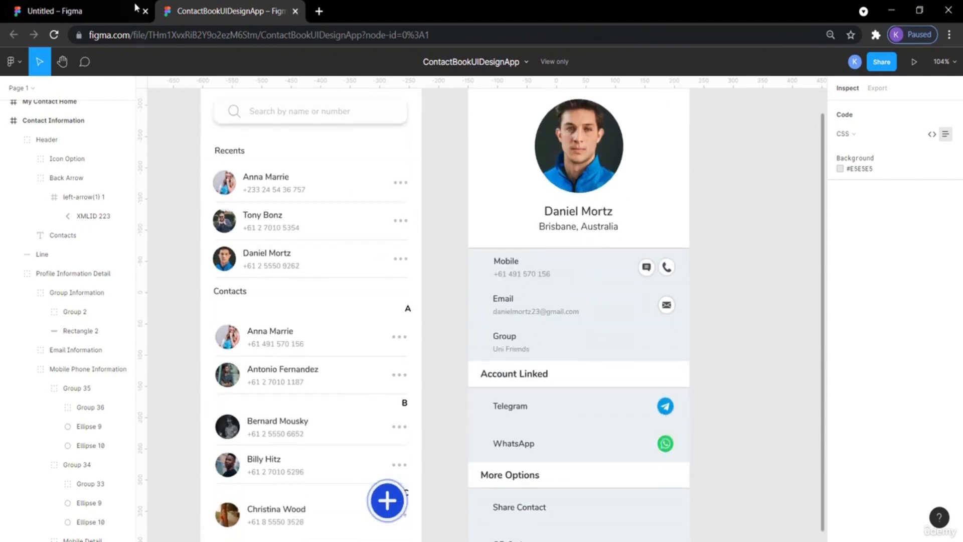
pyautogui.click(111, 11)
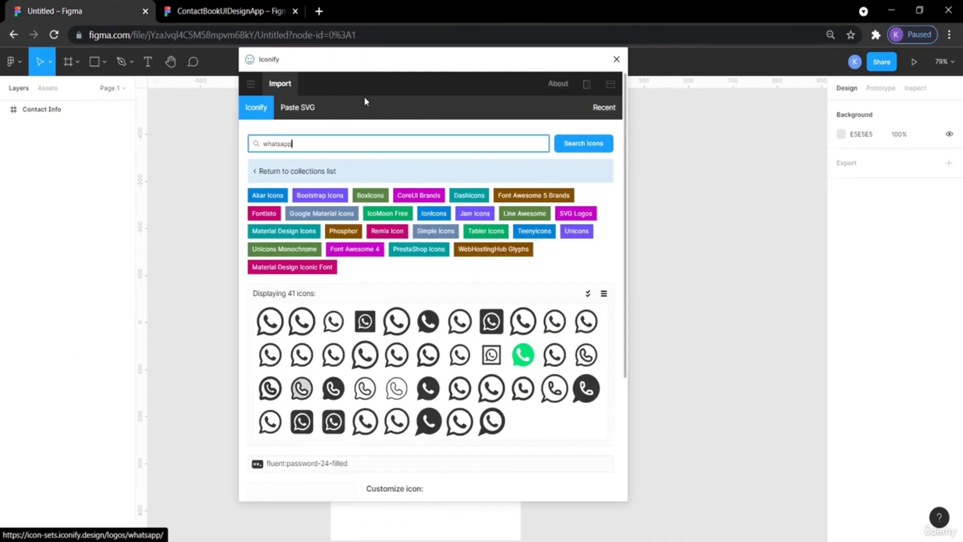
pyautogui.click(523, 355)
pyautogui.scroll(-3, 420, 412)
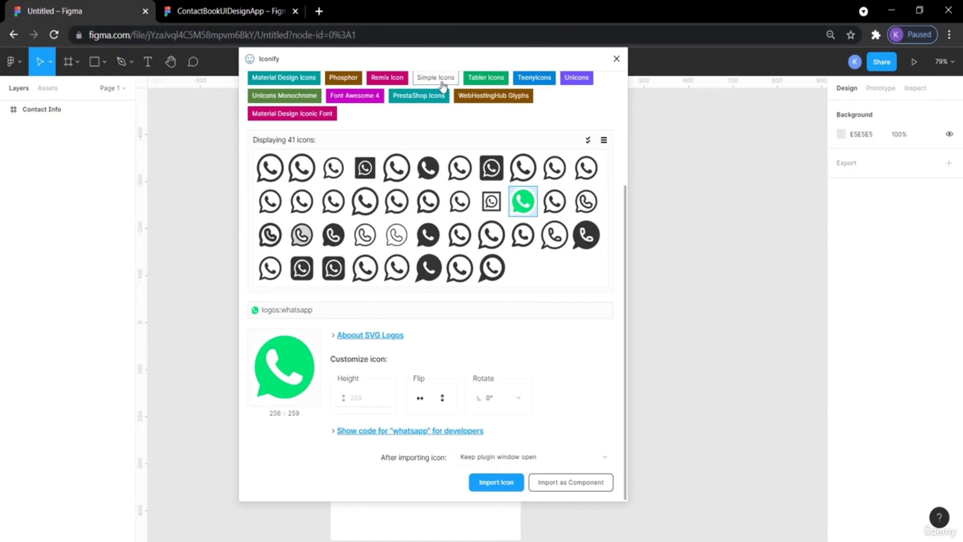
pyautogui.moveTo(371, 60); pyautogui.dragTo(490, 17)
pyautogui.click(616, 511)
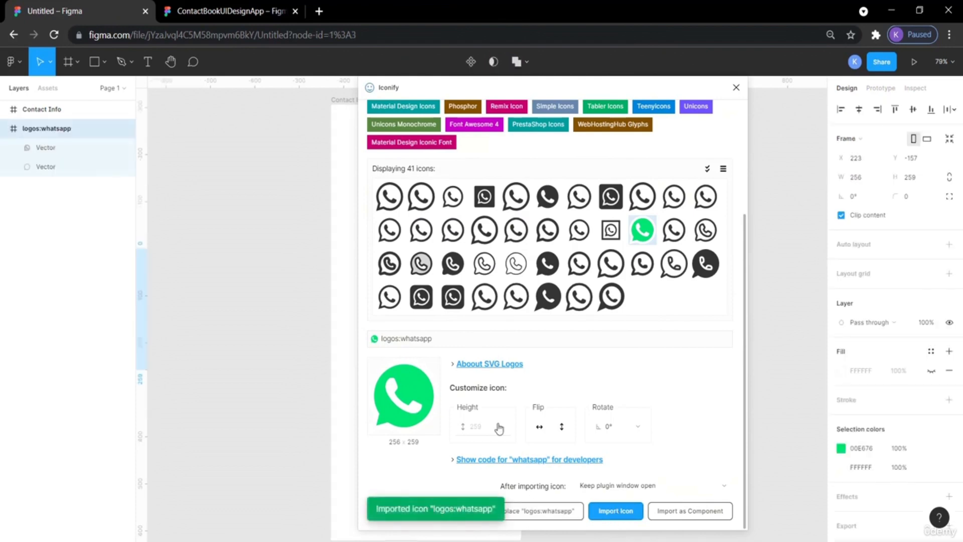
pyautogui.click(735, 88)
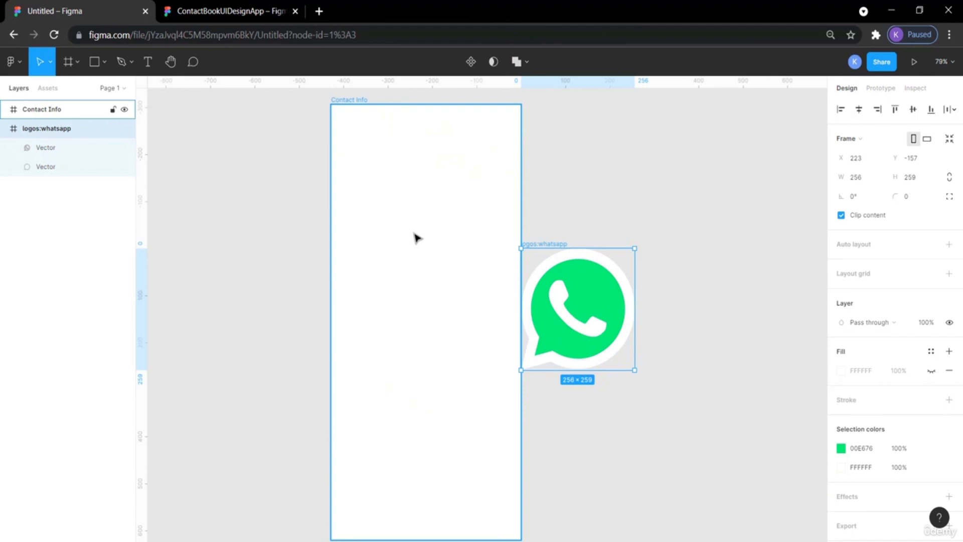
# Reopen Iconify, search for telegram, and import the blue Telegram logo icon.
pyautogui.rightClick(651, 153)
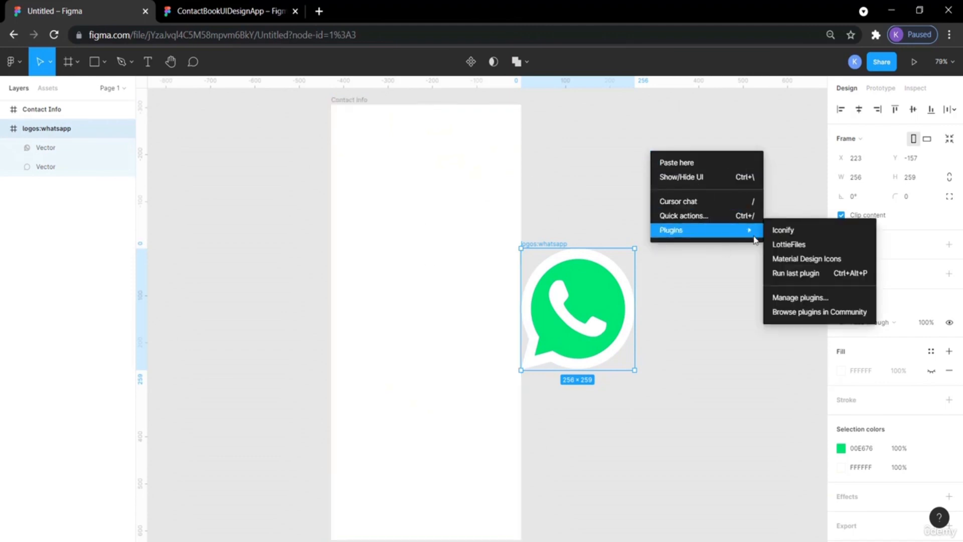
pyautogui.click(785, 231)
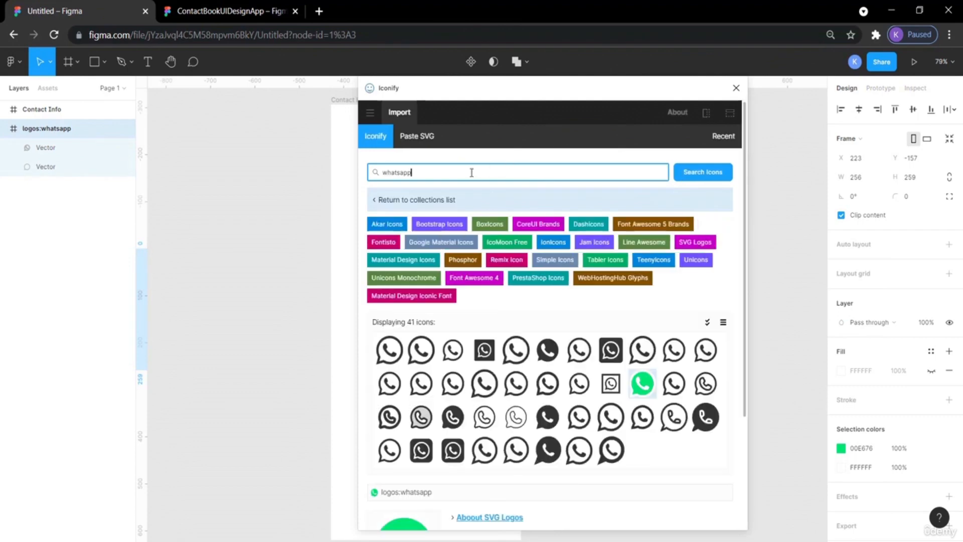
pyautogui.doubleClick(471, 172)
pyautogui.write('telegram')
pyautogui.press('Return')
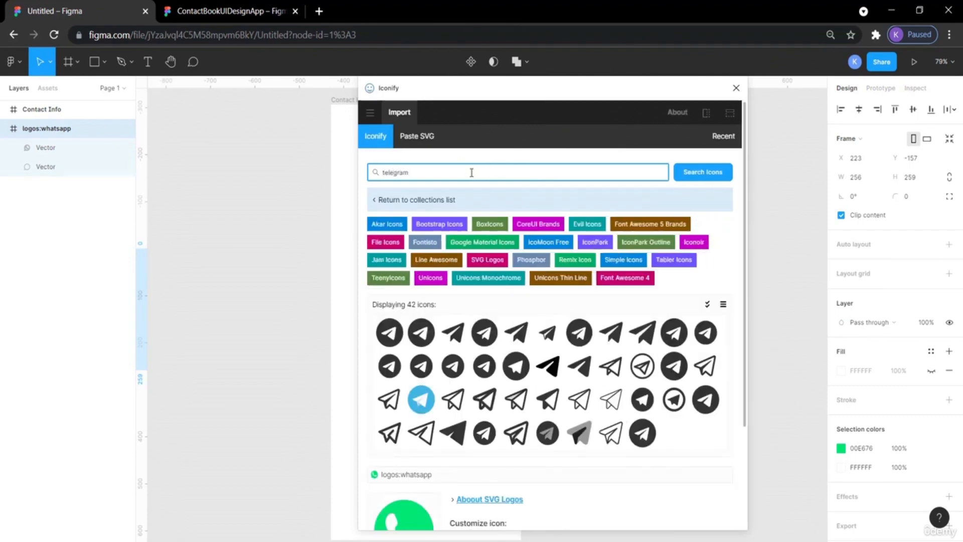
pyautogui.click(422, 400)
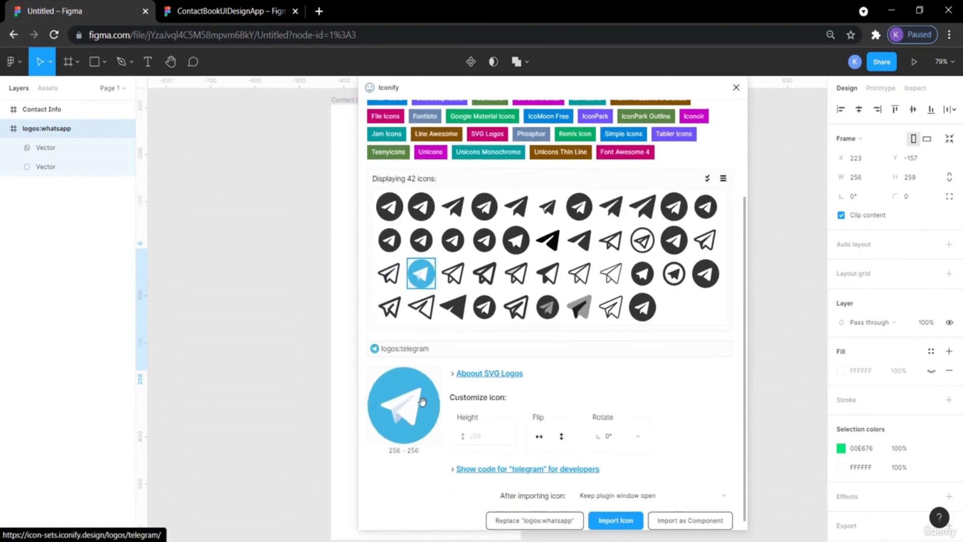
pyautogui.click(616, 511)
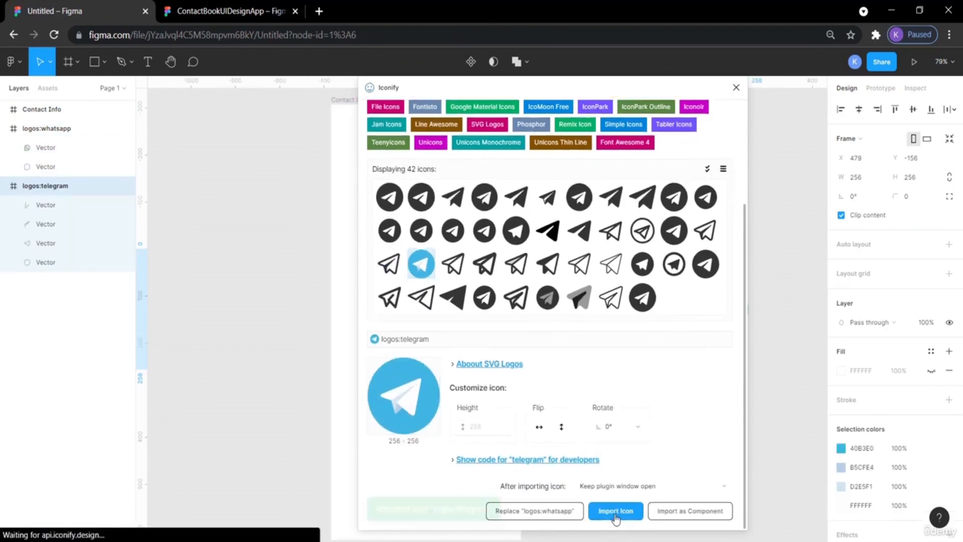
# Close the Iconify plugin and deselect the imported icon.
pyautogui.click(736, 88)
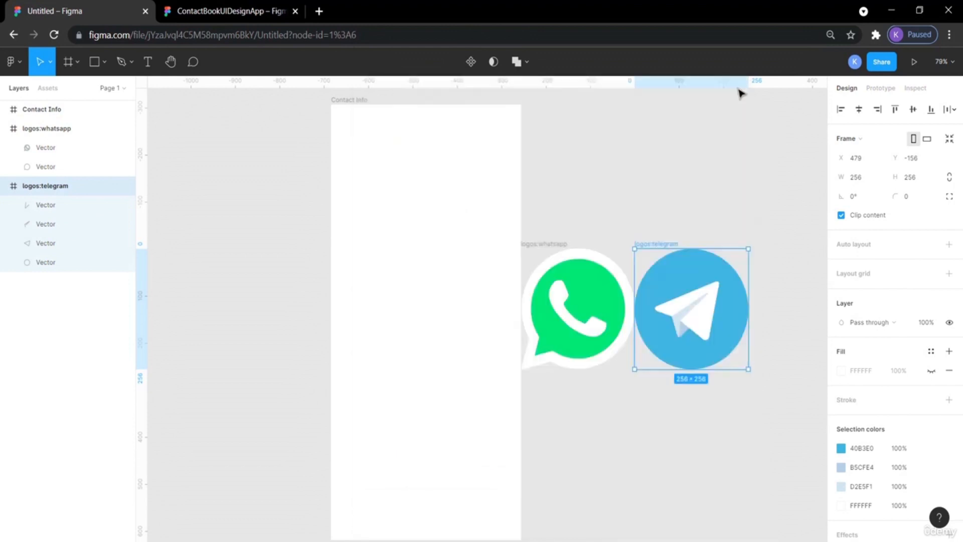
pyautogui.click(686, 192)
pyautogui.hscroll(3, 687, 192)
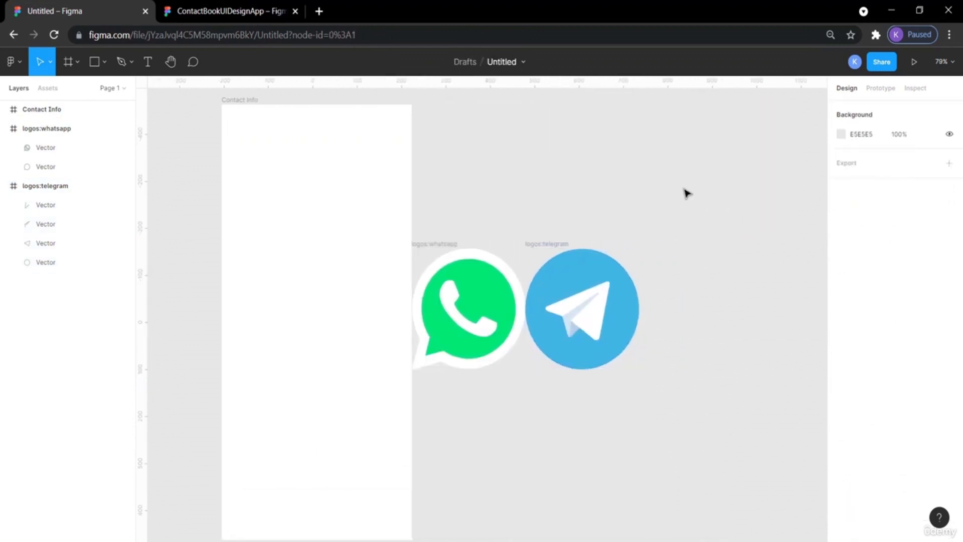
pyautogui.hscroll(-5, 611, 225)
pyautogui.click(592, 279)
pyautogui.moveTo(618, 304); pyautogui.dragTo(221, 192)
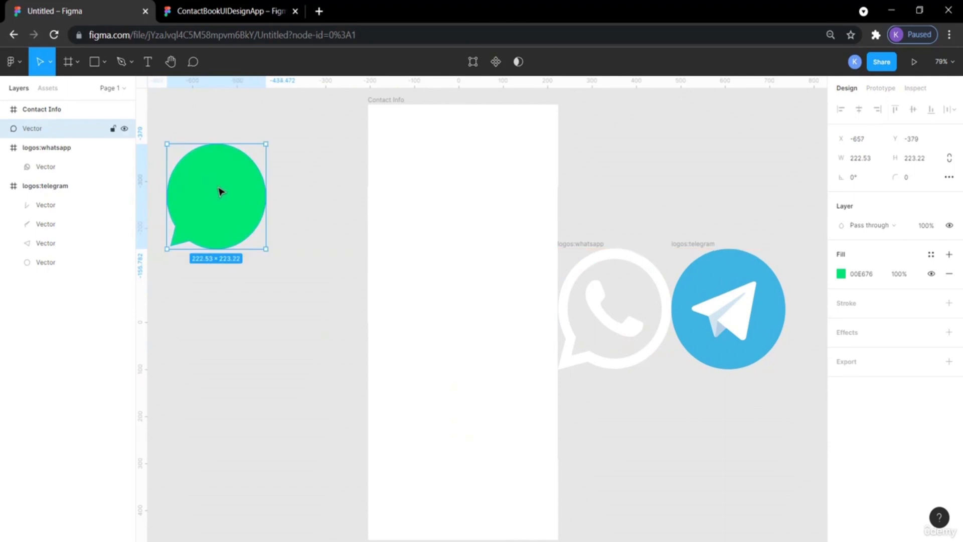
pyautogui.hotkey('ctrl', 'z')
# Move the WhatsApp and Telegram logos to the left of the Contact Info frame and delete their empty icon frames.
pyautogui.moveTo(599, 233); pyautogui.dragTo(230, 202)
pyautogui.moveTo(679, 213); pyautogui.dragTo(236, 376)
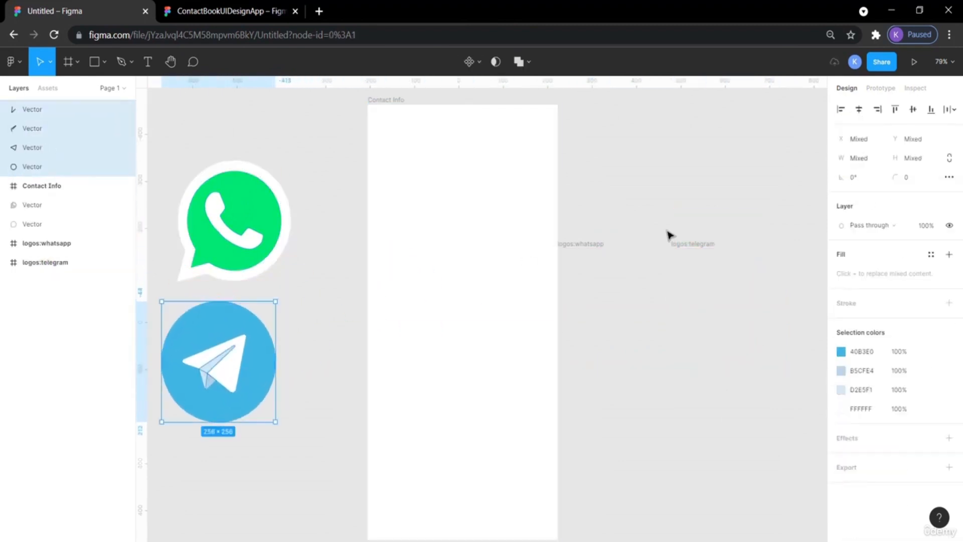
pyautogui.click(595, 246)
pyautogui.press('Delete')
pyautogui.click(694, 246)
pyautogui.press('Delete')
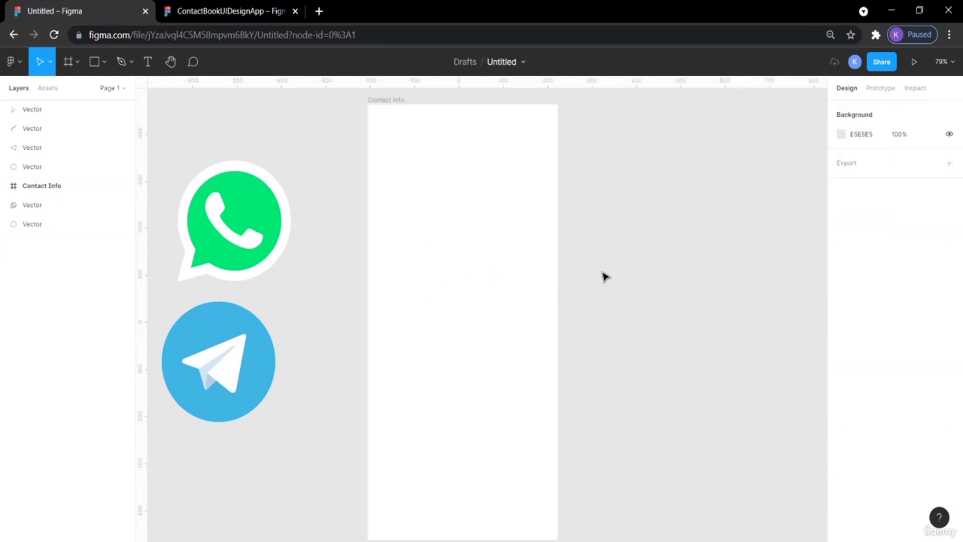
# Check the reference screen in the other tab, then launch the Material Design Icons plugin from the canvas context menu.
pyautogui.hscroll(-1, 604, 276)
pyautogui.click(203, 7)
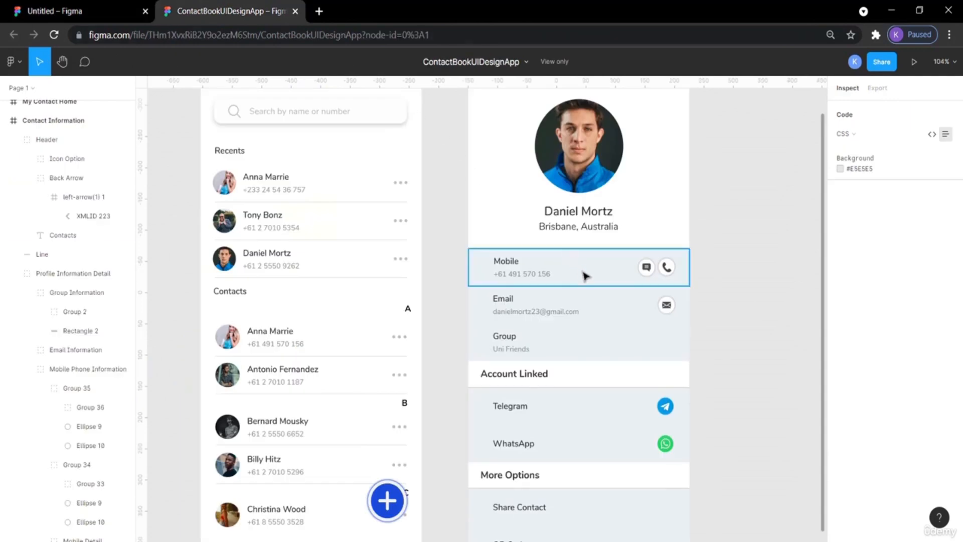
pyautogui.scroll(3, 636, 189)
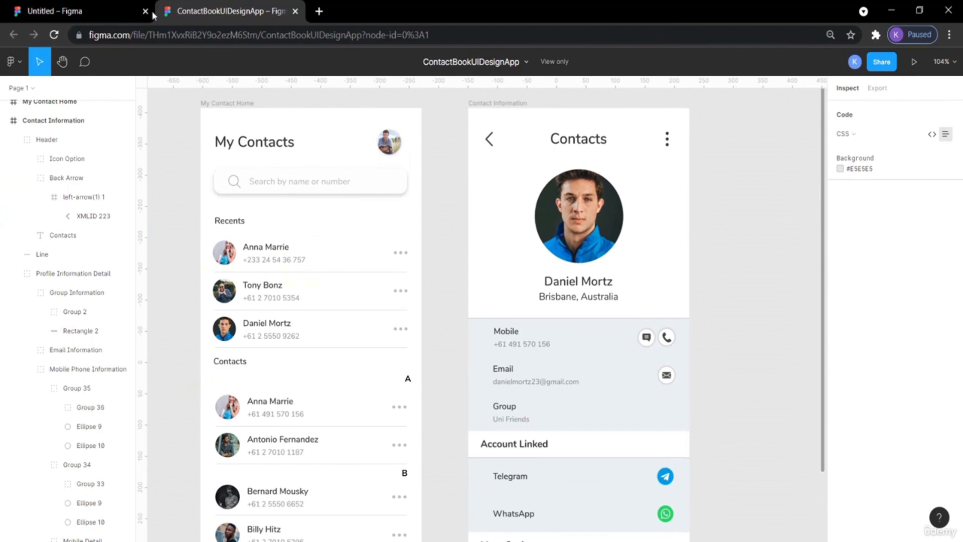
pyautogui.click(79, 11)
pyautogui.rightClick(610, 124)
pyautogui.moveTo(678, 217)
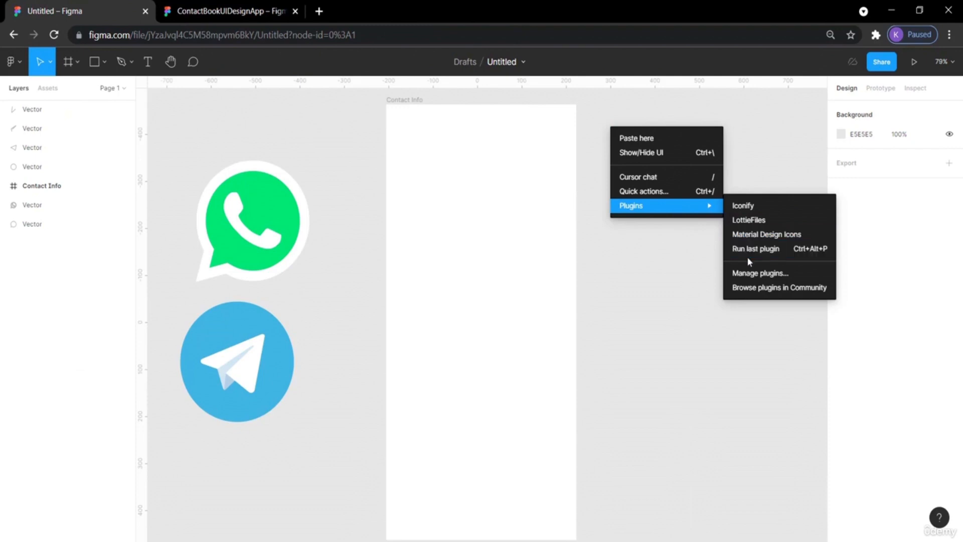
pyautogui.click(765, 233)
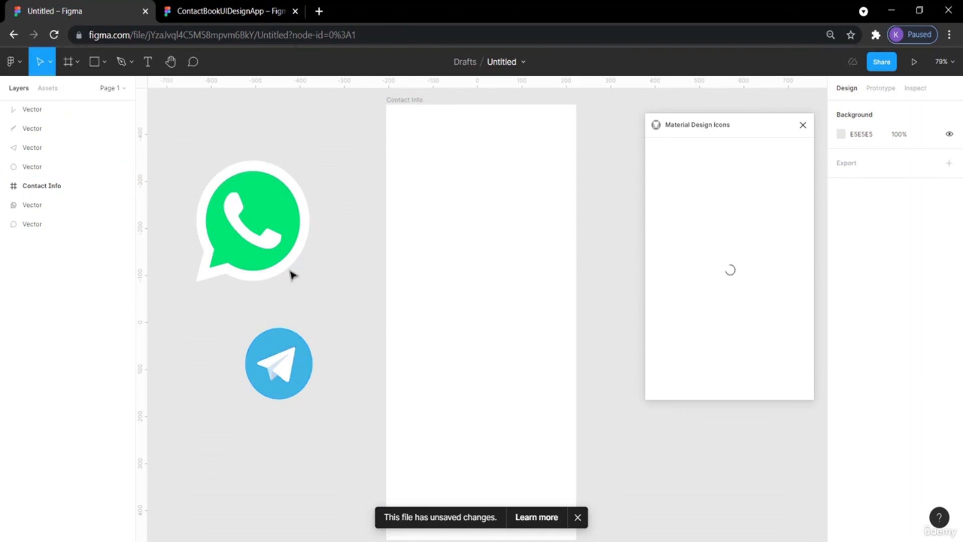
# Select all of the Telegram logo's vectors and group them together.
pyautogui.moveTo(281, 373); pyautogui.dragTo(327, 390)
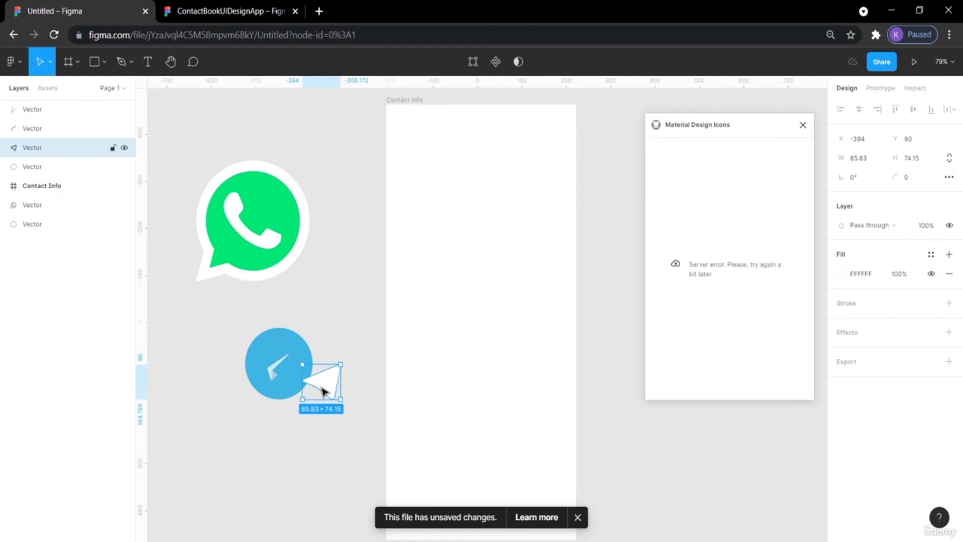
pyautogui.hotkey('ctrl', 'z')
pyautogui.moveTo(347, 430); pyautogui.dragTo(232, 322)
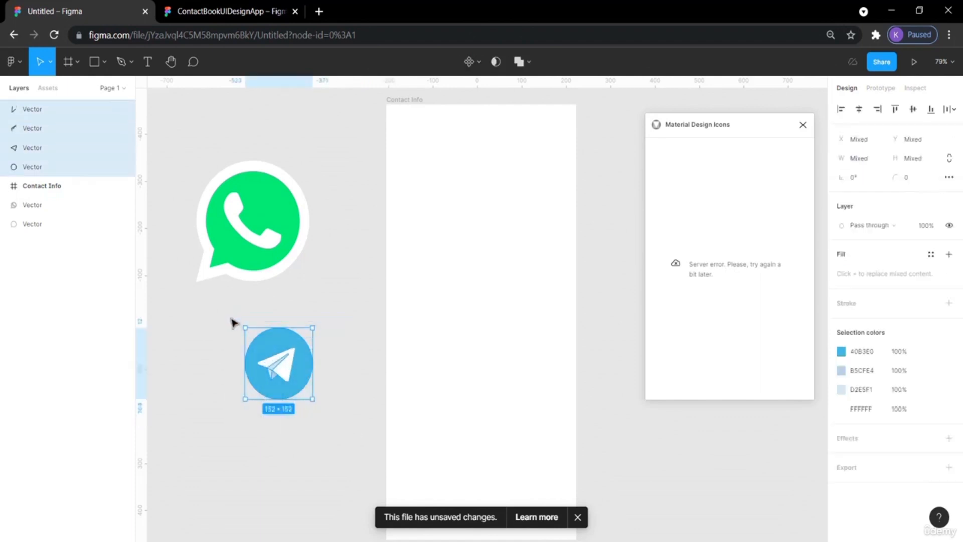
pyautogui.hotkey('ctrl', 'g')
pyautogui.doubleClick(309, 384)
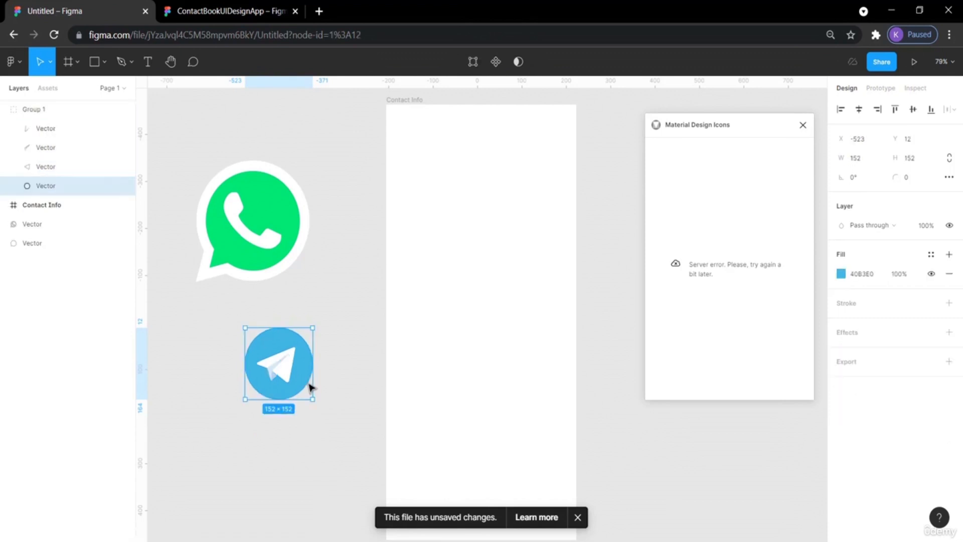
pyautogui.rightClick(299, 372)
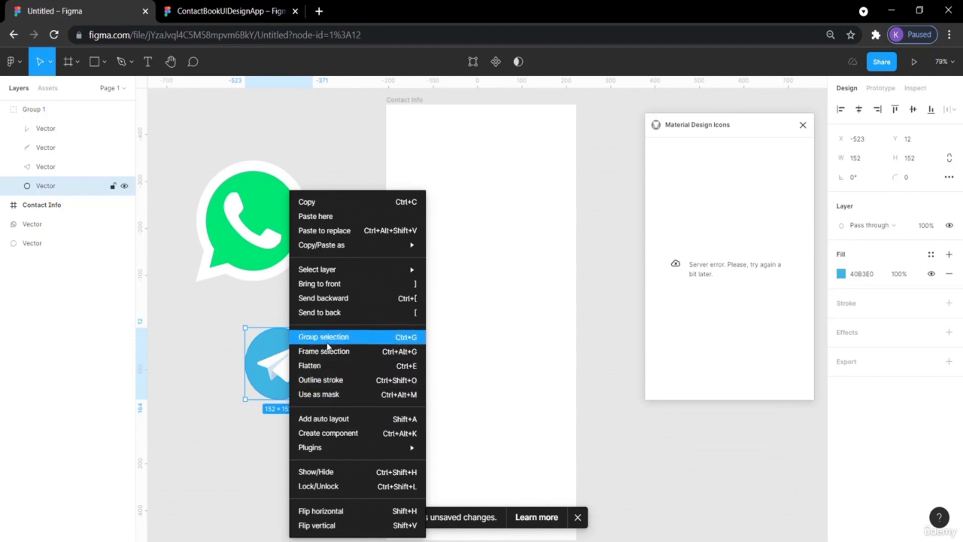
pyautogui.click(191, 366)
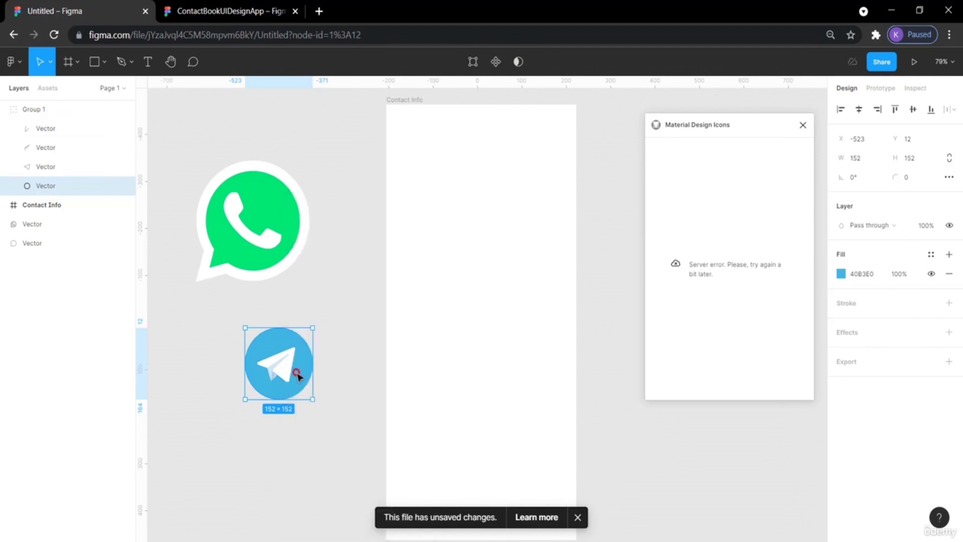
pyautogui.moveTo(298, 375); pyautogui.dragTo(328, 395)
pyautogui.click(363, 397)
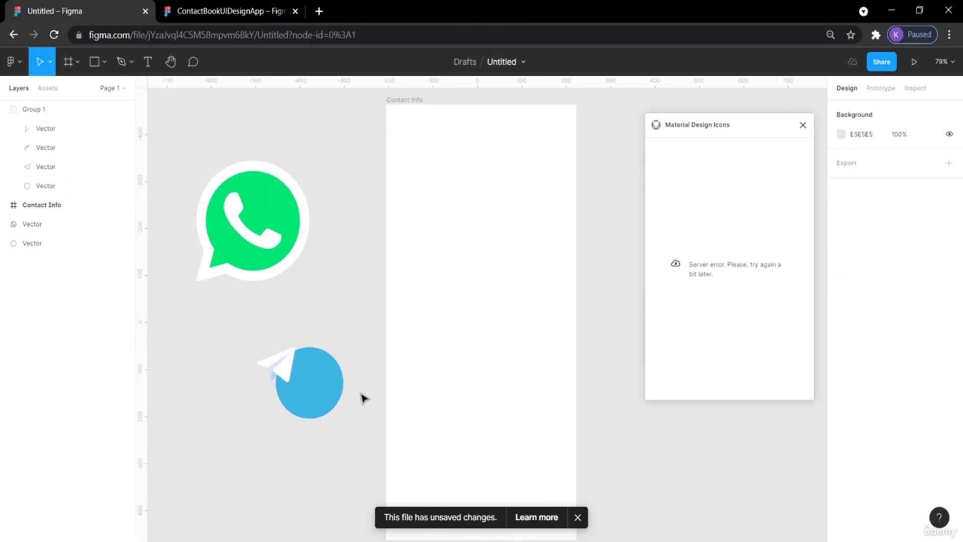
pyautogui.hotkey('ctrl', 'z')
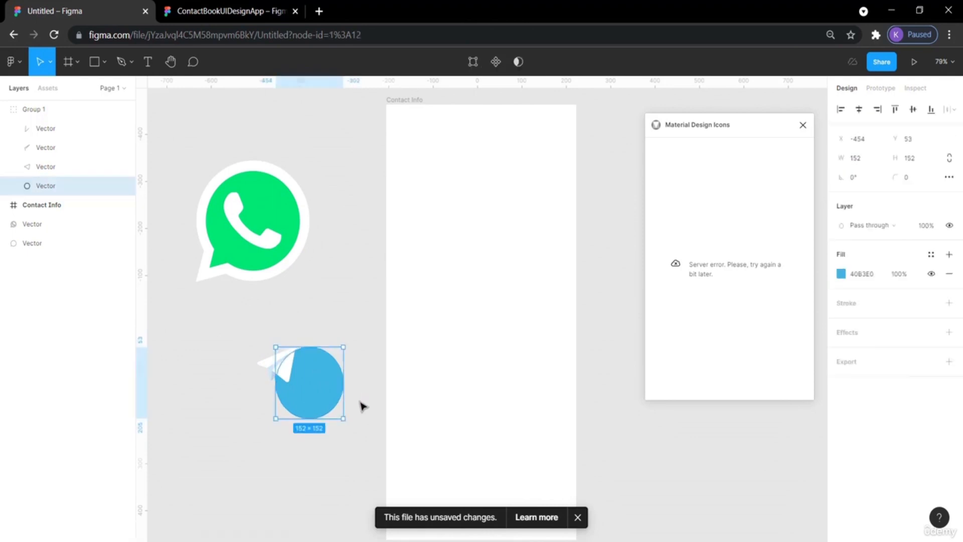
pyautogui.hotkey('ctrl', 'z')
# Reselect the Telegram group and wrap it in another group.
pyautogui.click(339, 411)
pyautogui.moveTo(340, 411); pyautogui.dragTo(242, 329)
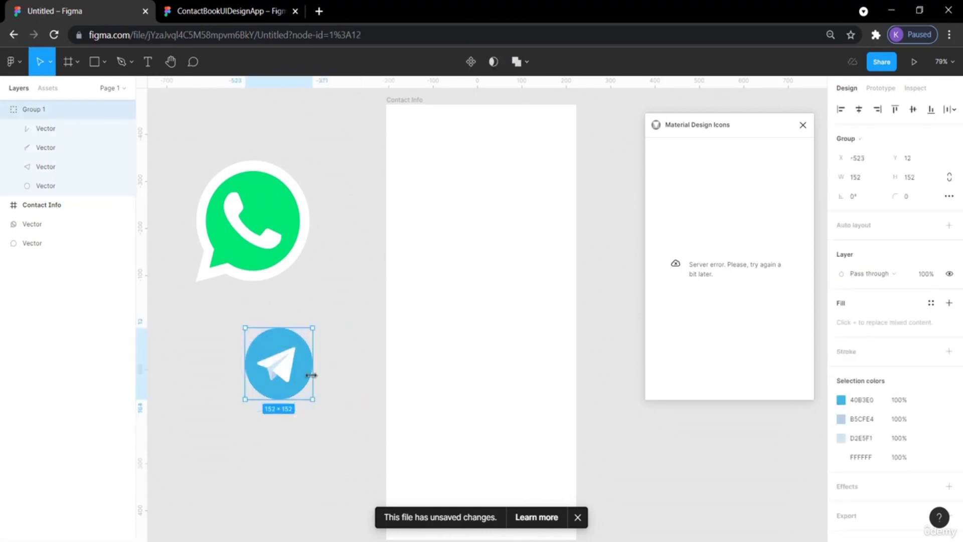
pyautogui.rightClick(290, 363)
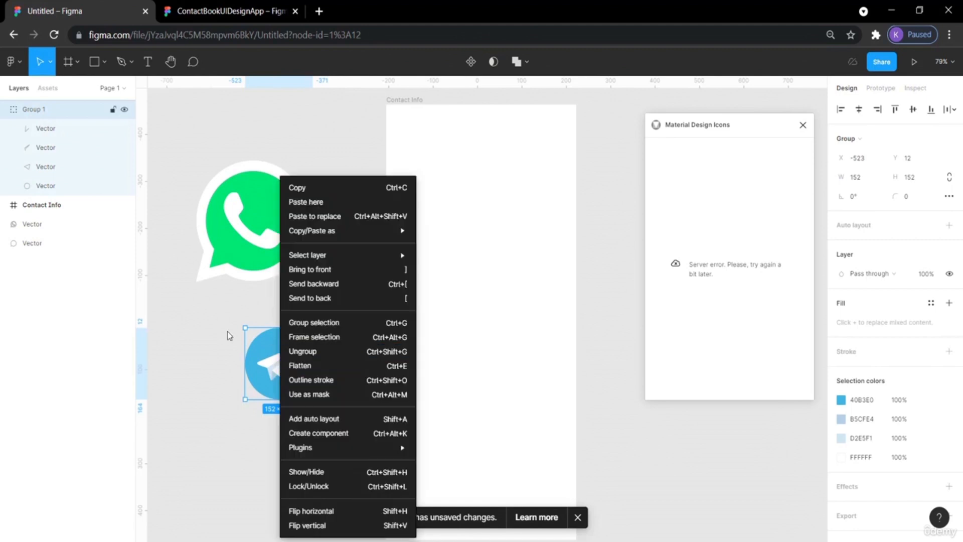
pyautogui.click(301, 324)
pyautogui.click(351, 337)
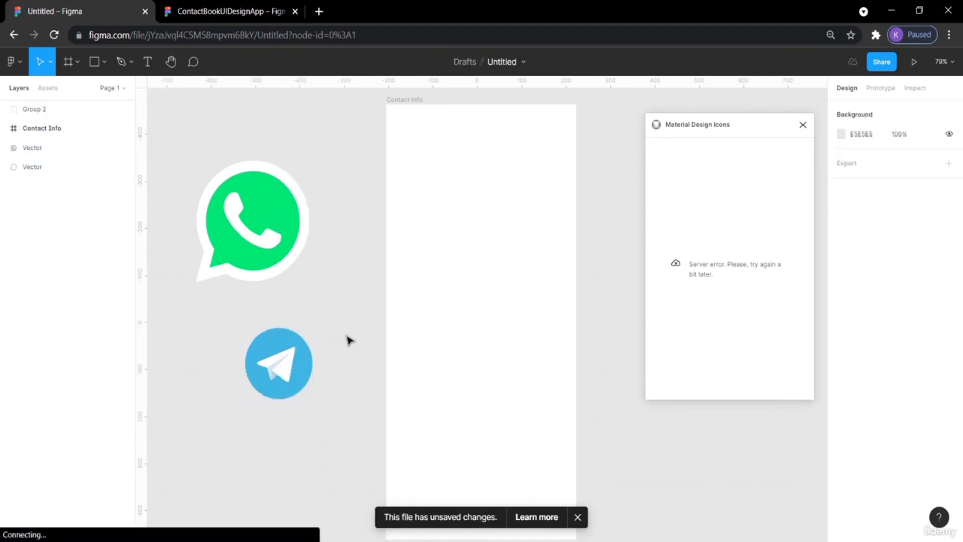
# Move the Telegram group up slightly and scale it down to about 144 × 144.
pyautogui.moveTo(292, 362)
pyautogui.mouseDown()
pyautogui.moveTo(334, 383)
pyautogui.moveTo(295, 344)
pyautogui.mouseUp()
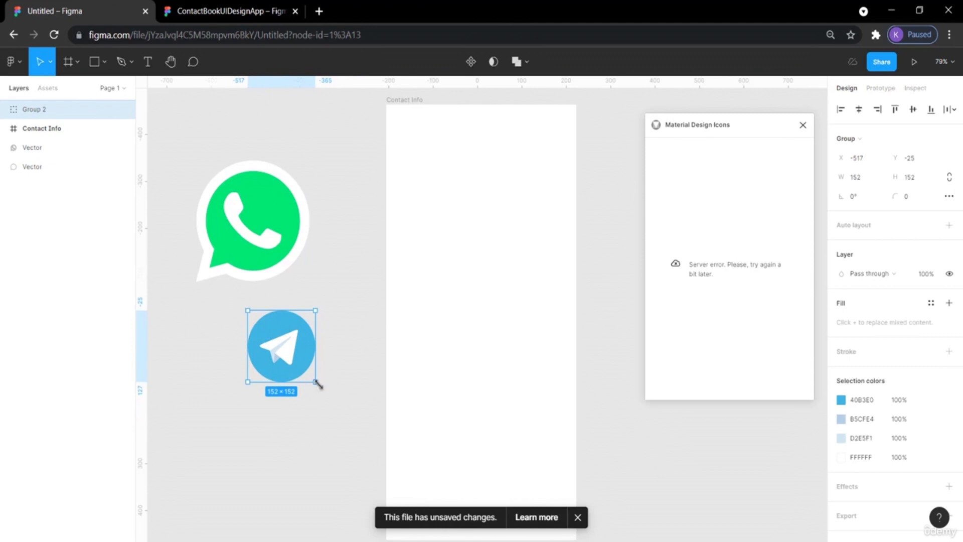
pyautogui.moveTo(315, 383)
pyautogui.mouseDown()
pyautogui.moveTo(296, 360)
pyautogui.moveTo(307, 371)
pyautogui.mouseUp()
pyautogui.click(322, 261)
pyautogui.moveTo(291, 247); pyautogui.dragTo(386, 253)
pyautogui.hotkey('ctrl', 'z')
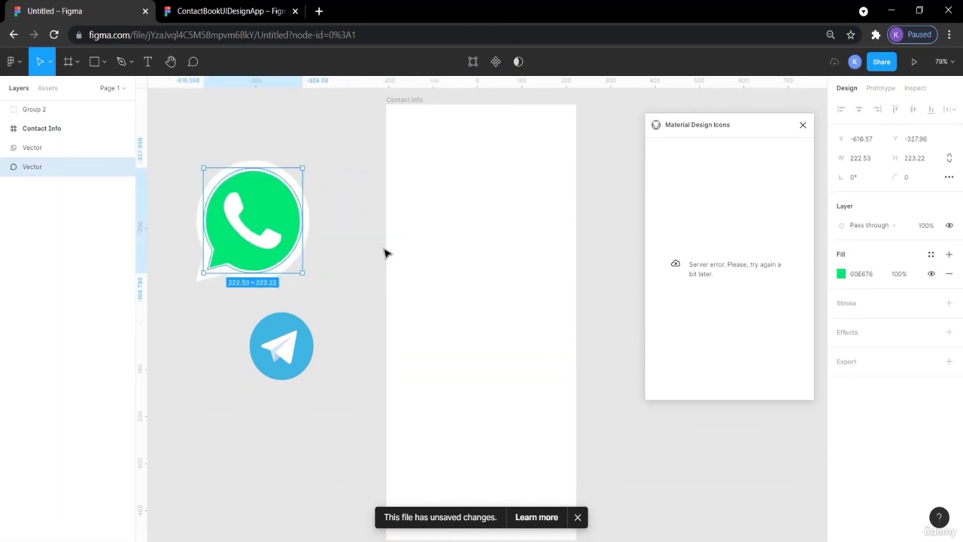
# Select the WhatsApp logo's two vectors and group them together.
pyautogui.moveTo(319, 287); pyautogui.dragTo(187, 157)
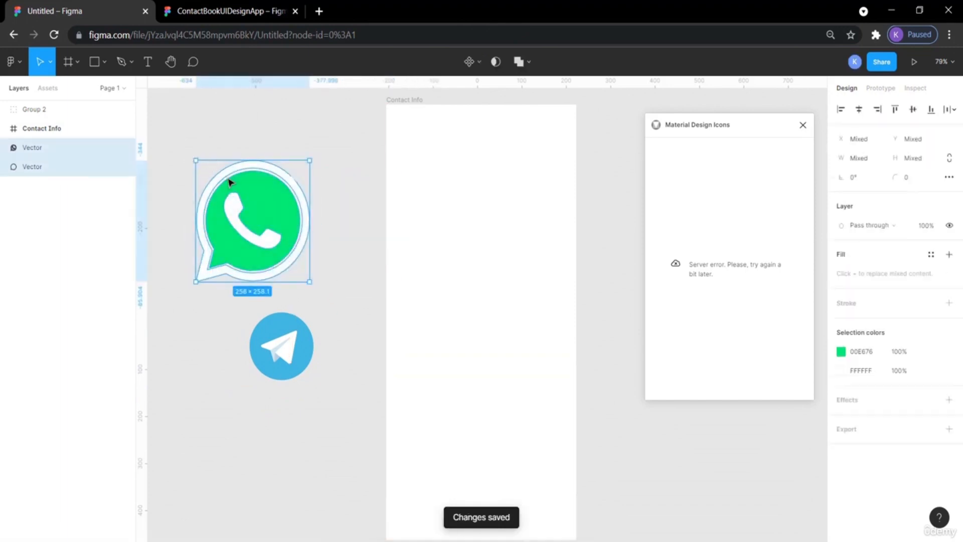
pyautogui.rightClick(240, 195)
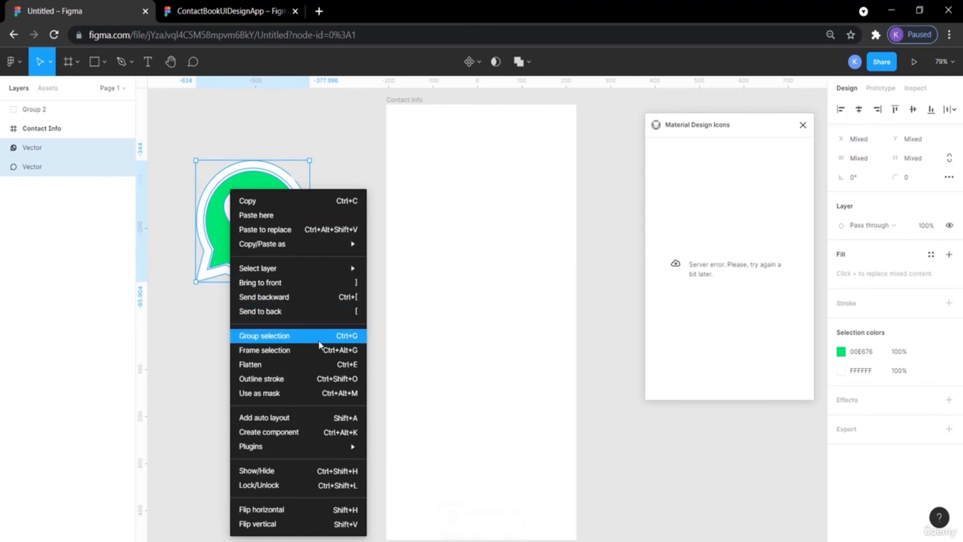
pyautogui.click(324, 339)
# Scale the WhatsApp group down and stack it directly above the Telegram icon.
pyautogui.moveTo(292, 261); pyautogui.dragTo(313, 248)
pyautogui.click(346, 286)
pyautogui.click(290, 341)
pyautogui.moveTo(290, 341); pyautogui.dragTo(273, 284)
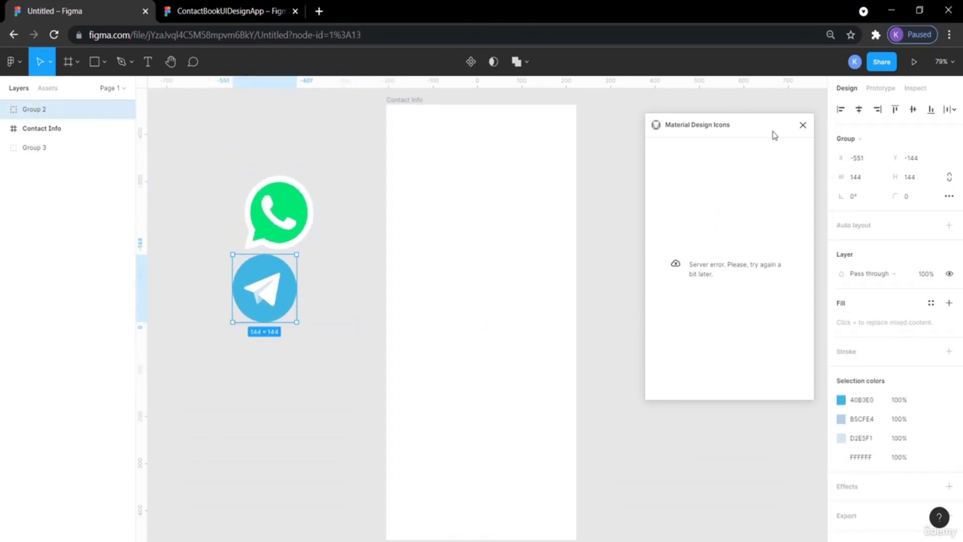
# Close and relaunch the Material Design Icons plugin from the canvas context menu.
pyautogui.click(802, 125)
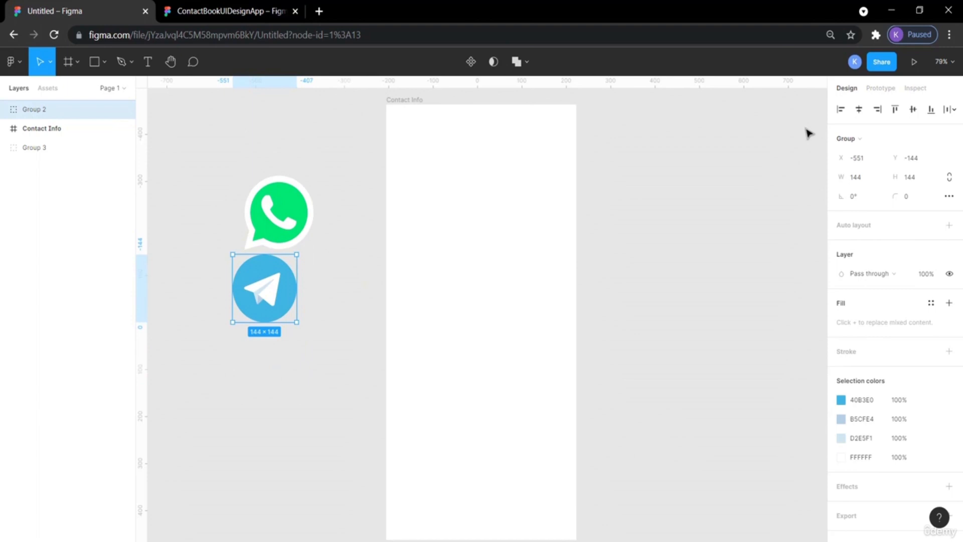
pyautogui.rightClick(745, 160)
pyautogui.moveTo(784, 240)
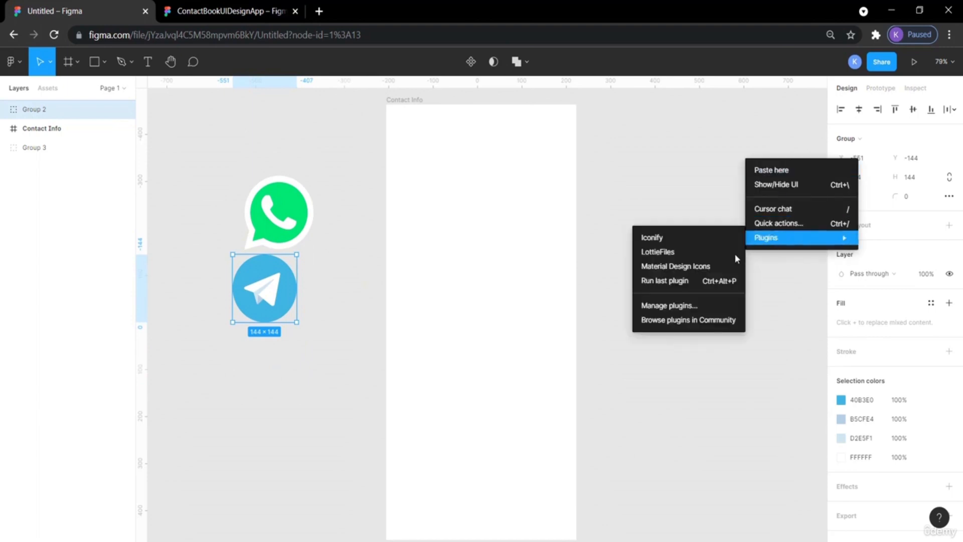
pyautogui.click(704, 267)
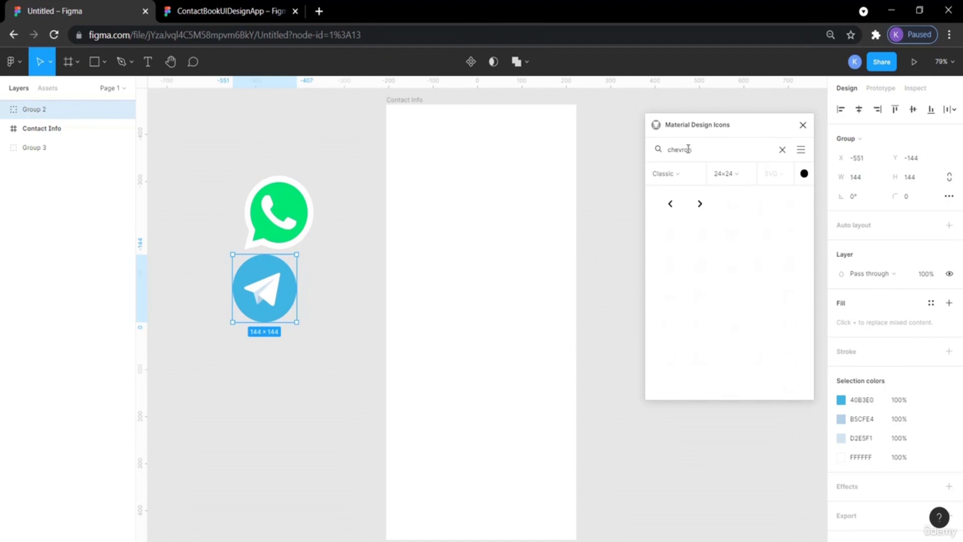
# Set the Material Design Icons chevron options to 384×384 size and a light grey colour.
pyautogui.moveTo(670, 203)
pyautogui.mouseDown()
pyautogui.moveTo(528, 198)
pyautogui.moveTo(636, 213)
pyautogui.moveTo(668, 202)
pyautogui.mouseUp()
pyautogui.click(737, 175)
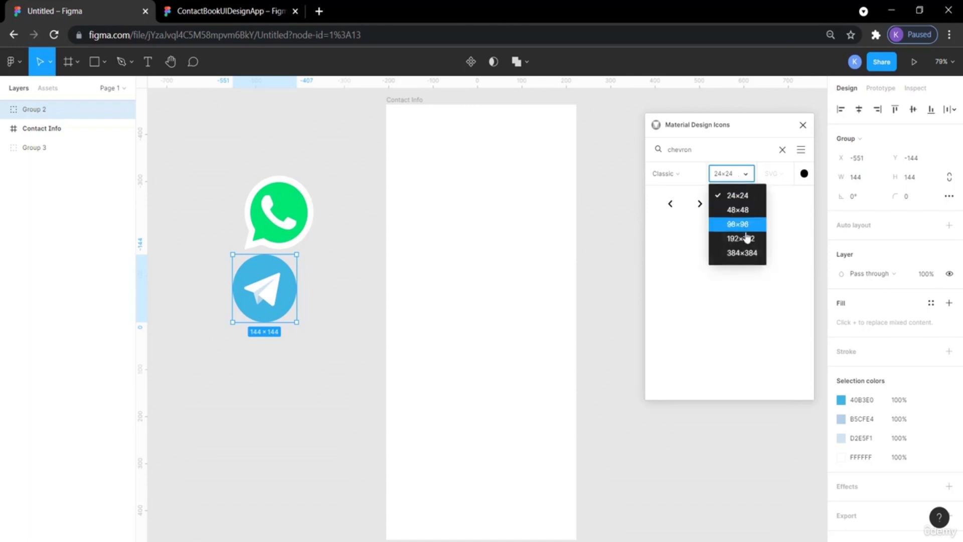
pyautogui.click(748, 255)
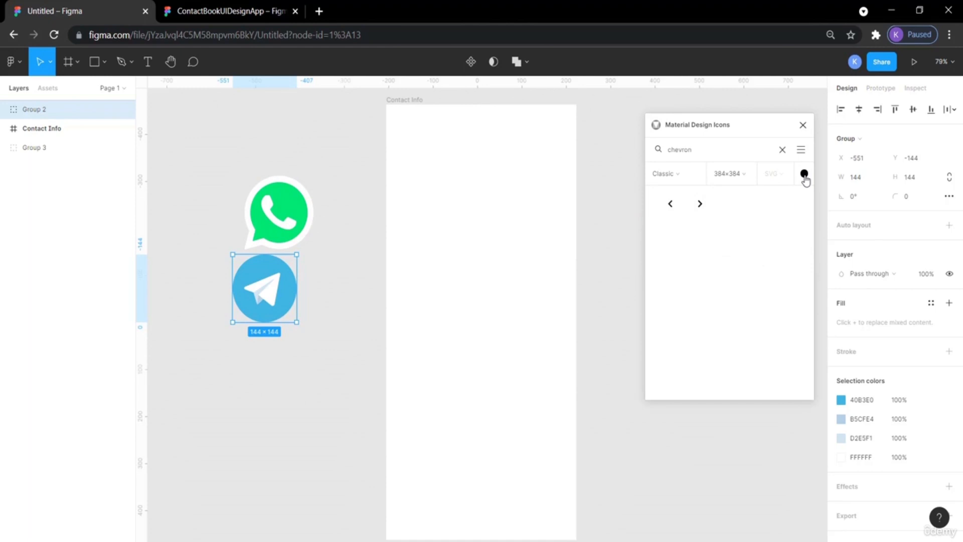
pyautogui.click(804, 174)
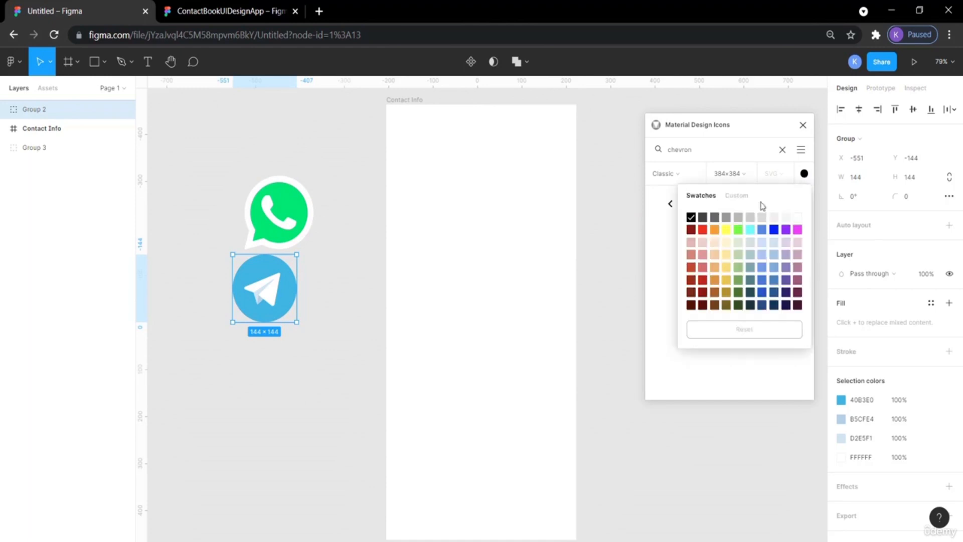
pyautogui.click(739, 219)
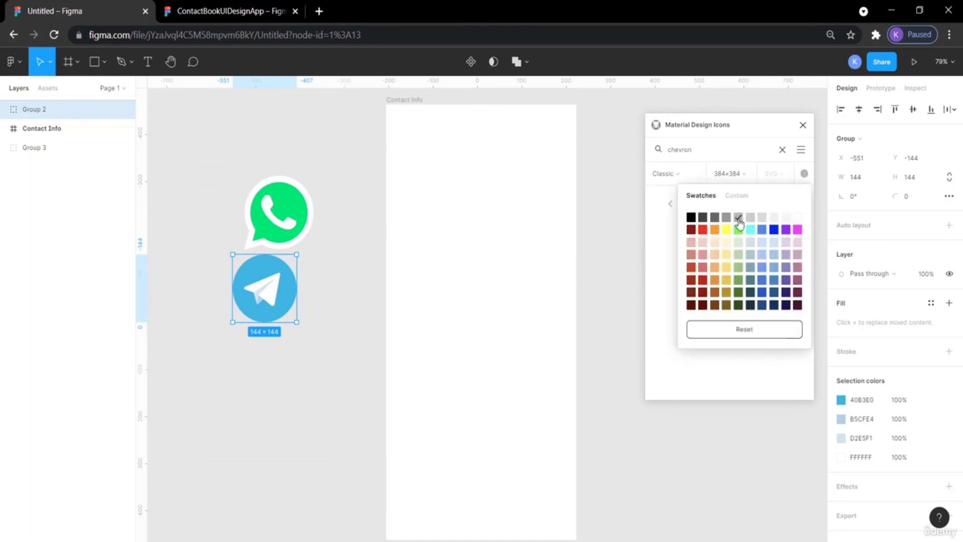
# Drag the left chevron icon onto the canvas beside the WhatsApp icon.
pyautogui.moveTo(670, 203); pyautogui.dragTo(195, 157)
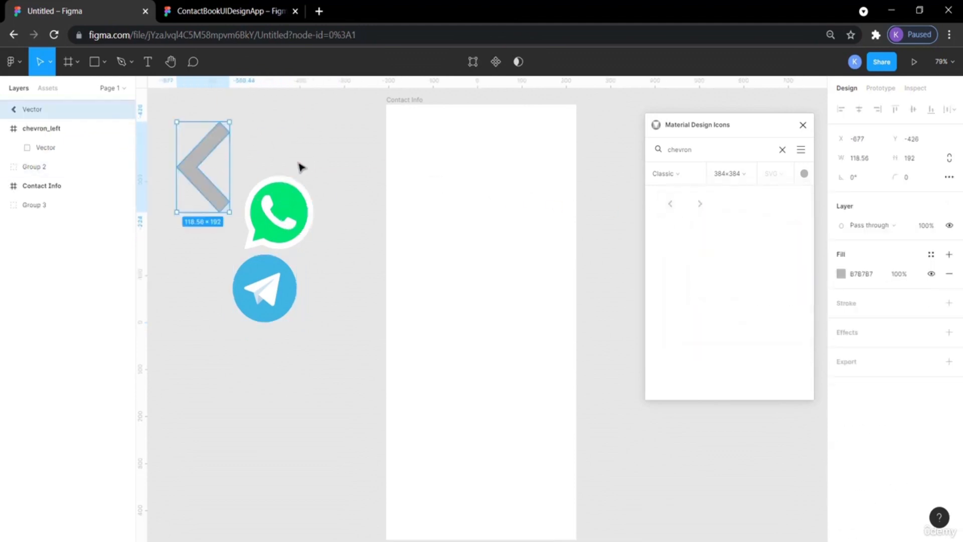
pyautogui.click(318, 172)
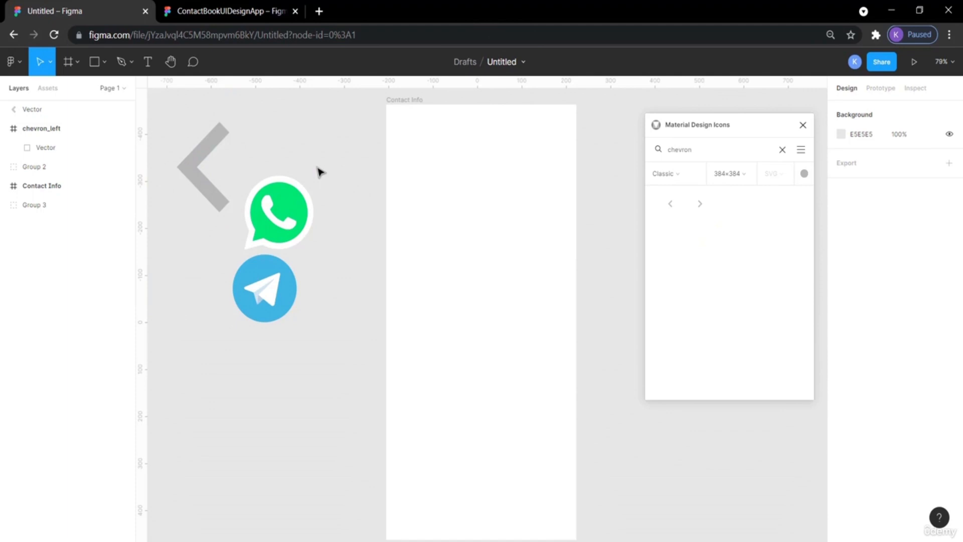
# Search the plugin for more and drag the vertical three-dot more icon onto the canvas below the Telegram icon.
pyautogui.doubleClick(705, 147)
pyautogui.write('more')
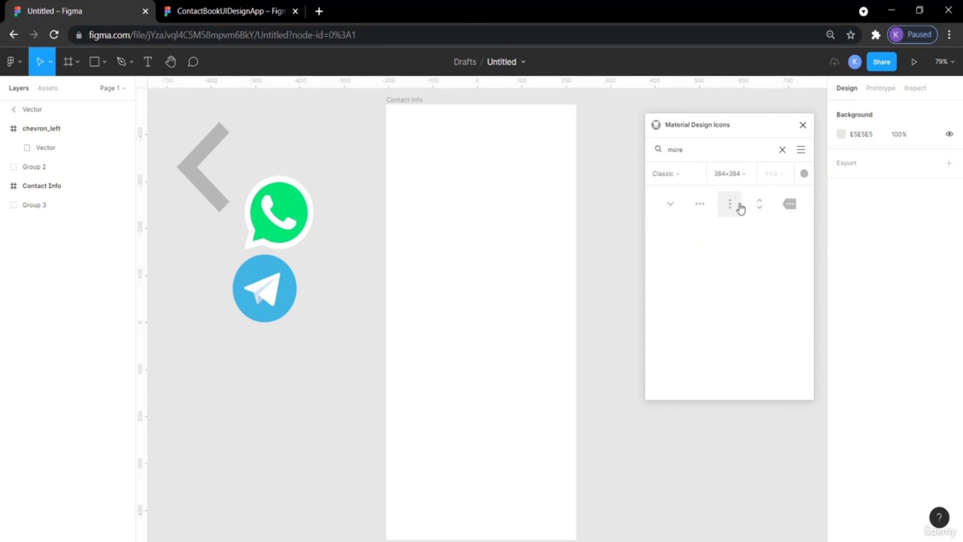
pyautogui.moveTo(730, 203); pyautogui.dragTo(224, 355)
pyautogui.moveTo(270, 378); pyautogui.dragTo(235, 417)
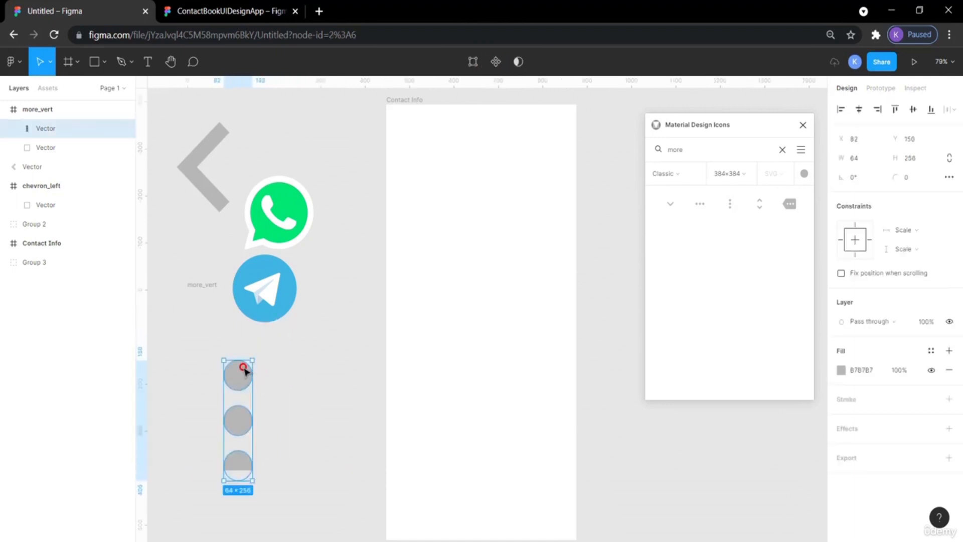
# Move the three-dot vector up inside the more_vert frame and deselect it.
pyautogui.moveTo(242, 367); pyautogui.dragTo(237, 340)
pyautogui.click(198, 287)
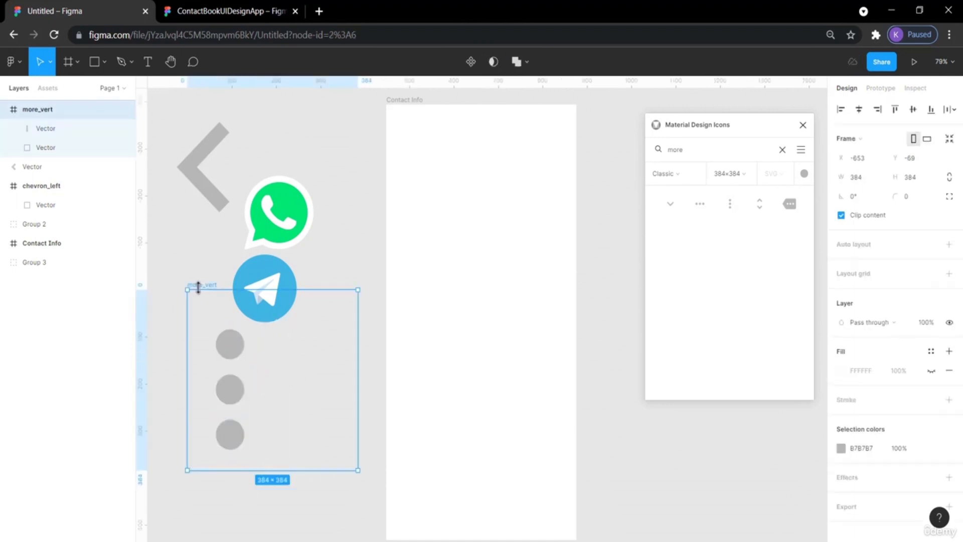
pyautogui.click(194, 272)
pyautogui.click(199, 287)
pyautogui.click(200, 251)
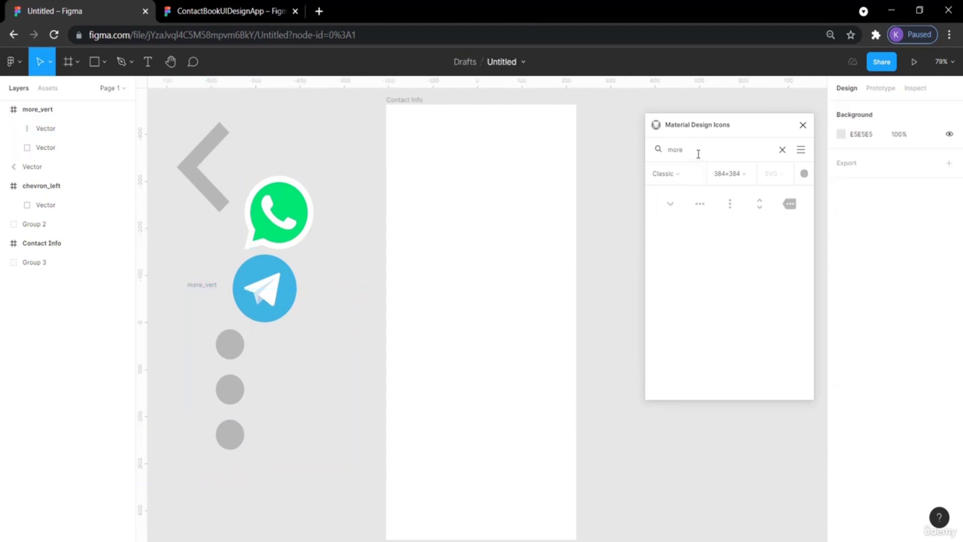
# Switch to the reference design file to examine the Contact Information screen's icons, then return.
pyautogui.click(240, 10)
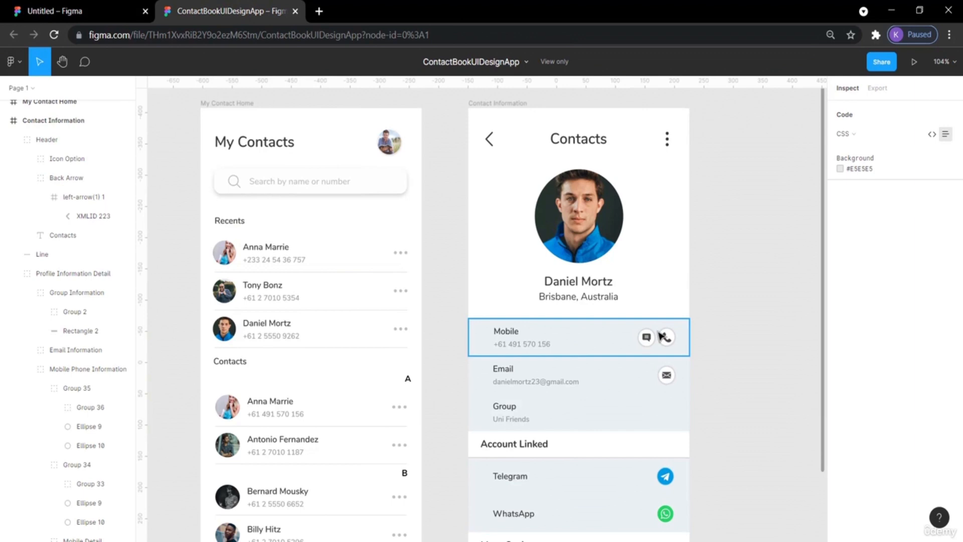
pyautogui.scroll(-5, 748, 341)
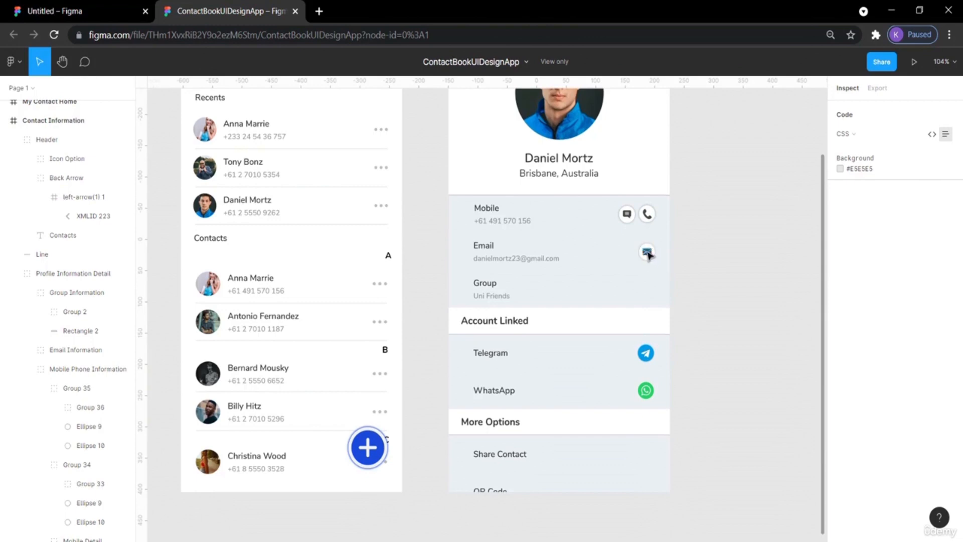
pyautogui.scroll(6, 791, 275)
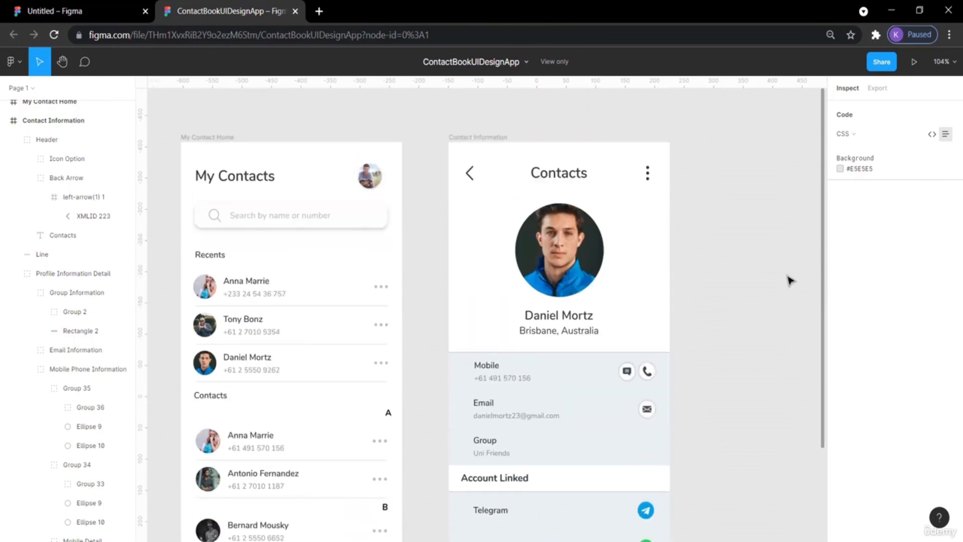
pyautogui.click(95, 8)
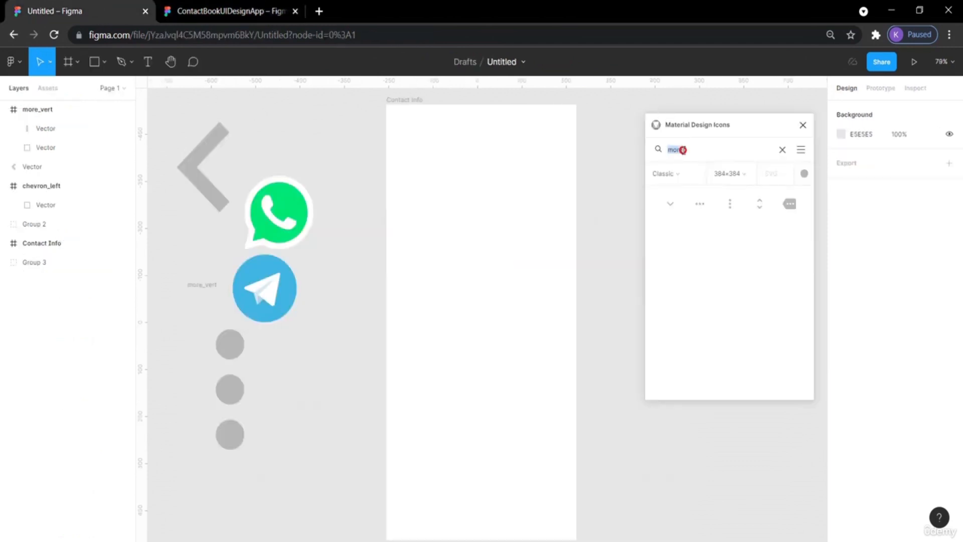
# Search the plugin for search and drag the magnifier icon onto the canvas beside the more icon.
pyautogui.write('search')
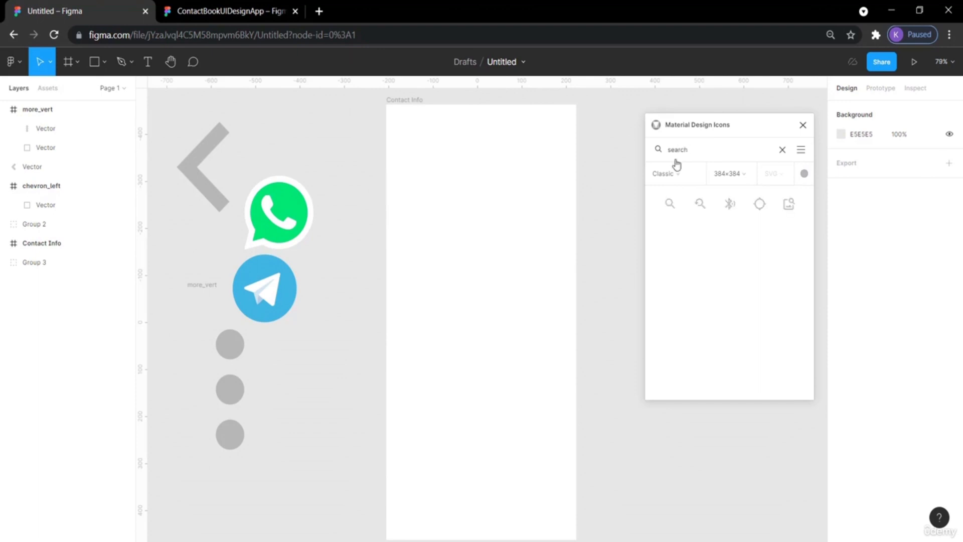
pyautogui.moveTo(669, 202); pyautogui.dragTo(275, 410)
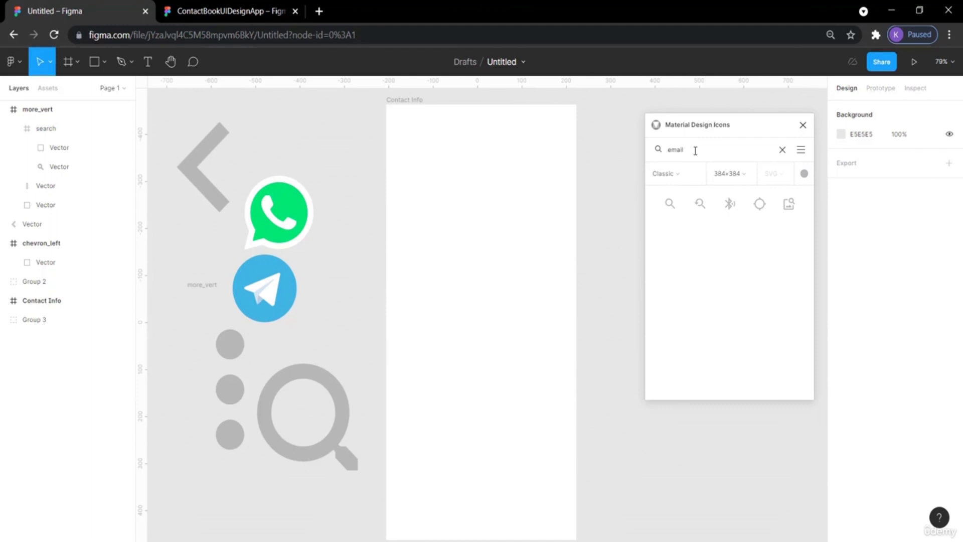
# Drag the filled email envelope icon onto the canvas below the others and clear the plugin search.
pyautogui.moveTo(700, 203); pyautogui.dragTo(249, 513)
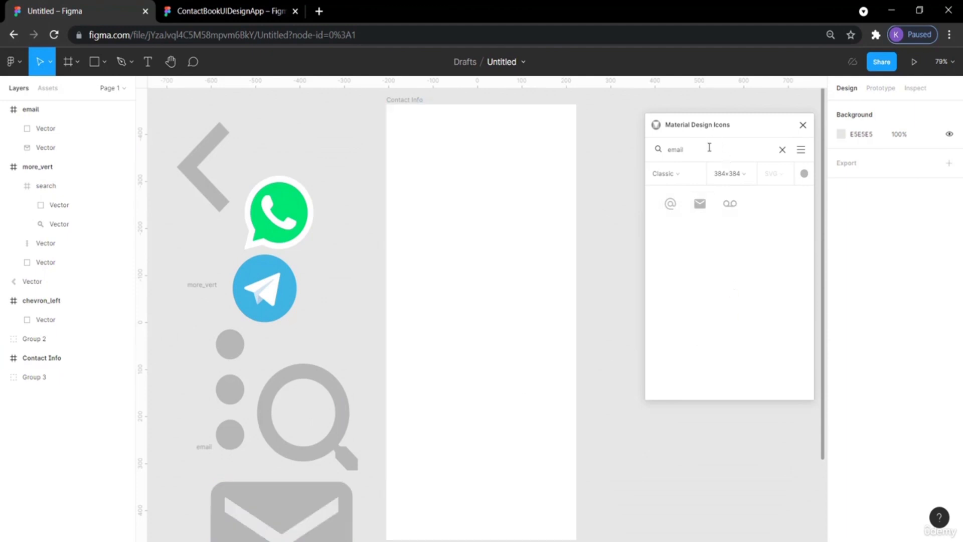
pyautogui.press('BackSpace')
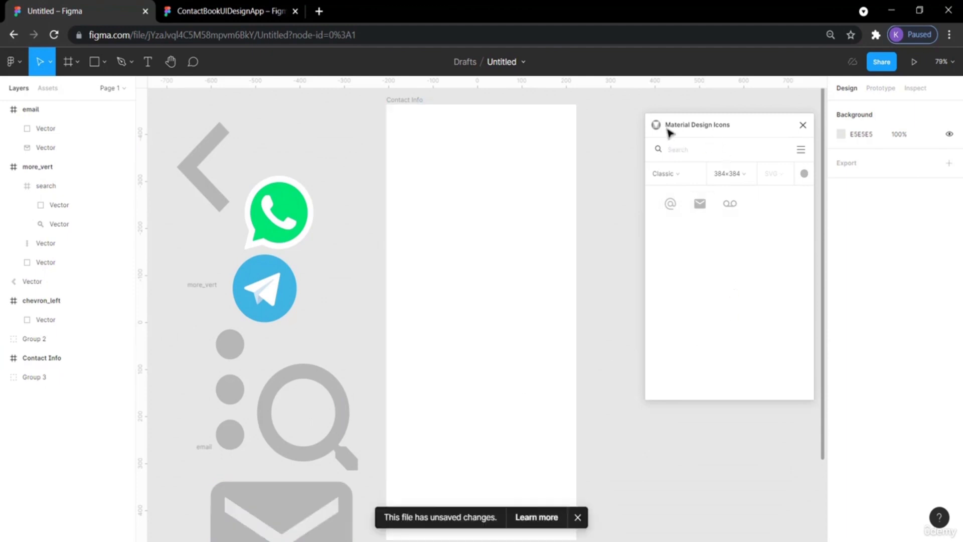
# Compare with the reference file, then search phone and drag the phone icon onto the canvas.
pyautogui.click(224, 6)
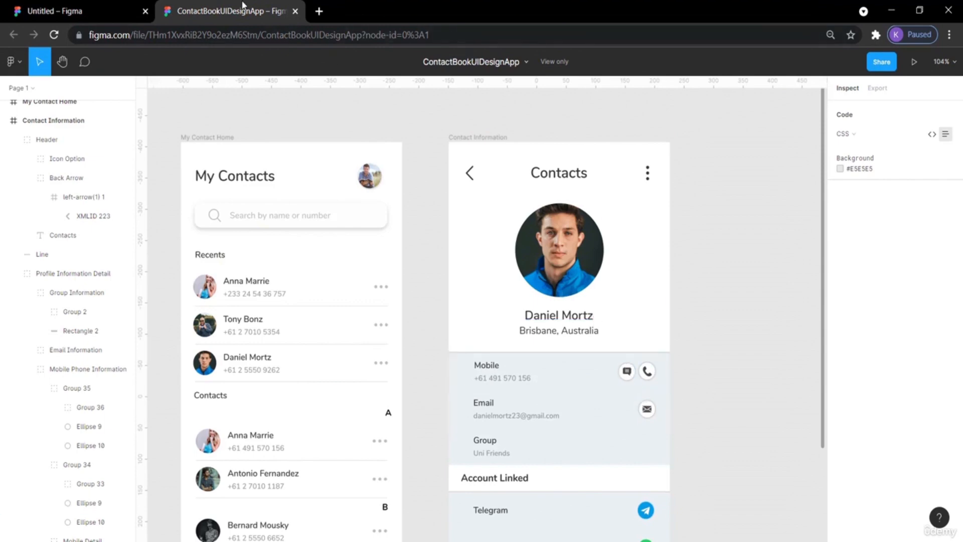
pyautogui.click(120, 11)
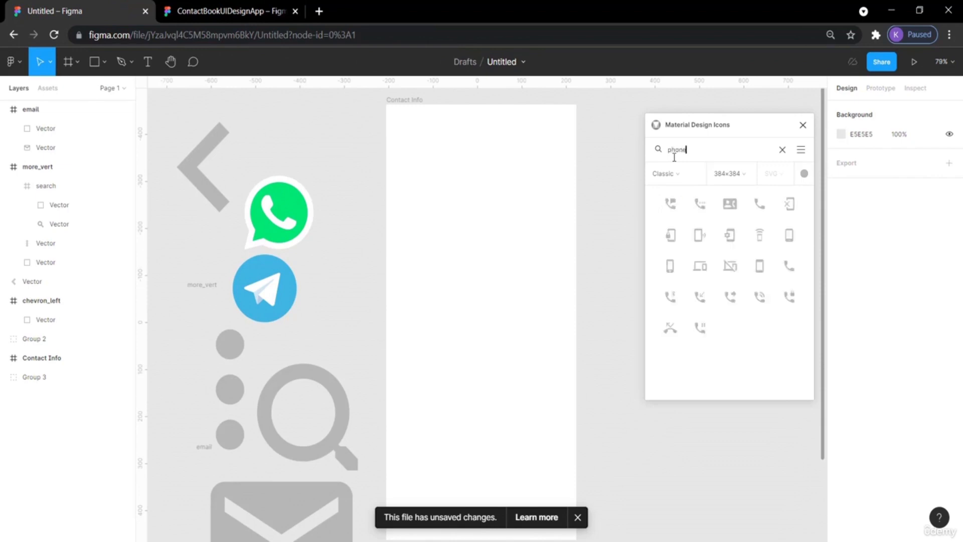
pyautogui.moveTo(759, 203); pyautogui.dragTo(312, 144)
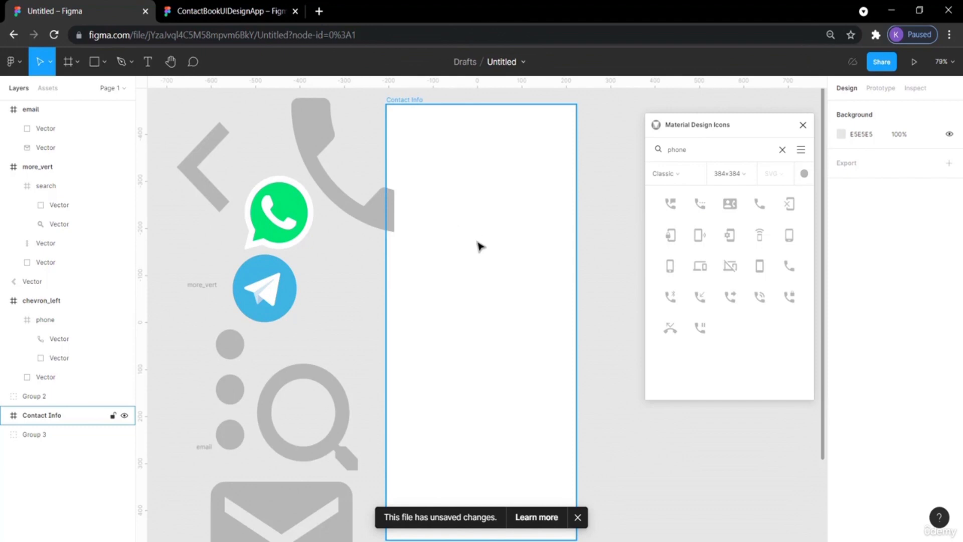
# Shift the Contact Info frame right, then search message and place the chat message icon on the canvas.
pyautogui.moveTo(413, 104); pyautogui.dragTo(481, 105)
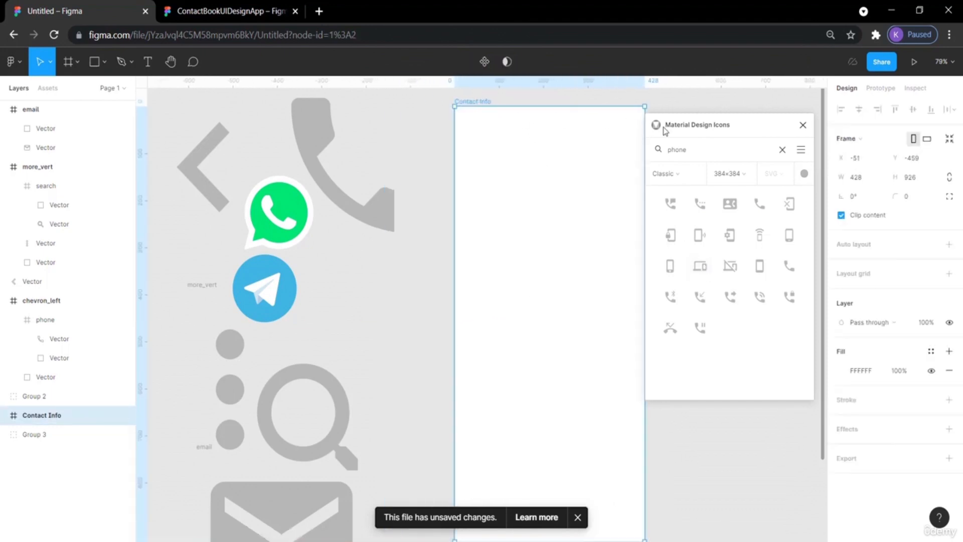
pyautogui.doubleClick(687, 150)
pyautogui.write('message')
pyautogui.moveTo(670, 203); pyautogui.dragTo(364, 271)
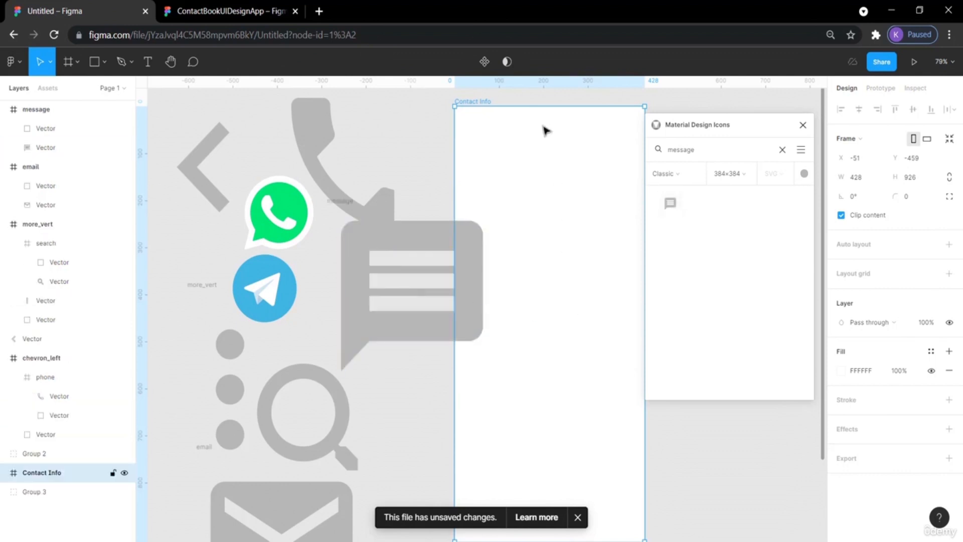
# Move the Contact Info frame further right, search add and drag the add-circle icon onto the canvas.
pyautogui.moveTo(469, 104); pyautogui.dragTo(558, 104)
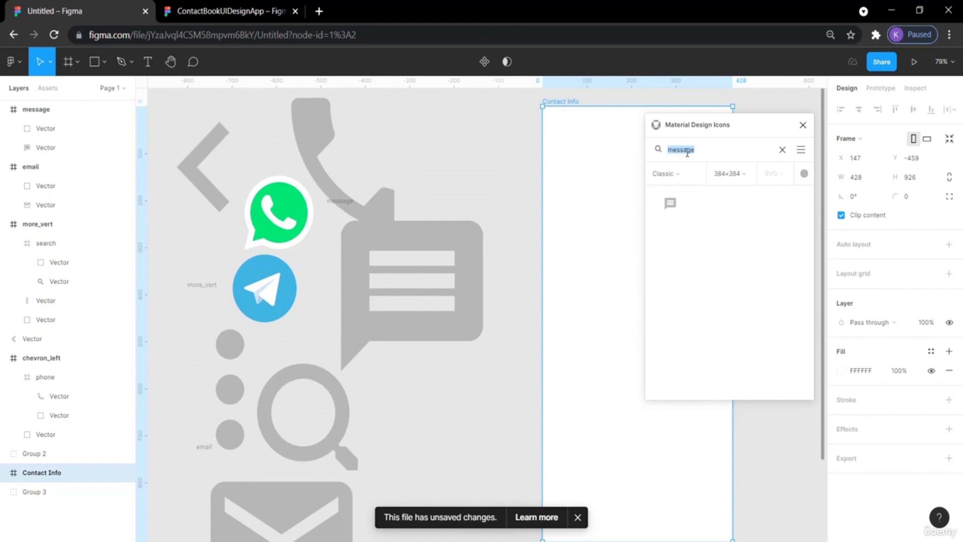
pyautogui.write('add')
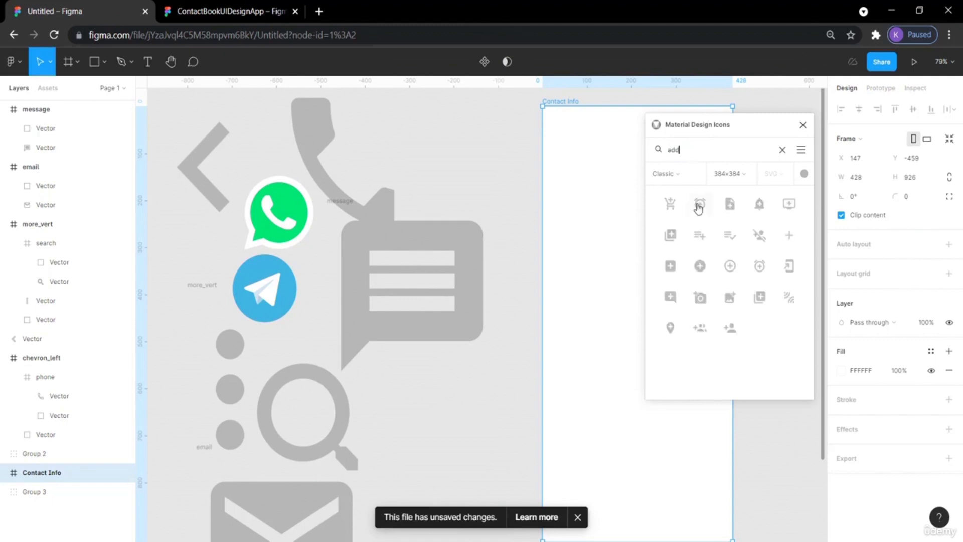
pyautogui.moveTo(704, 277); pyautogui.dragTo(421, 389)
pyautogui.click(516, 310)
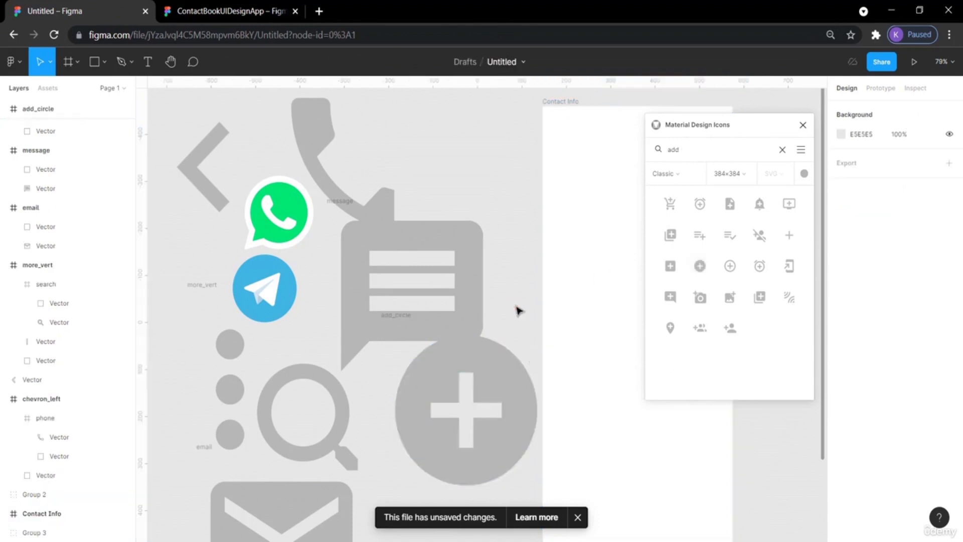
# Close the Material Design Icons plugin and nudge the add-circle vector within its frame.
pyautogui.click(802, 124)
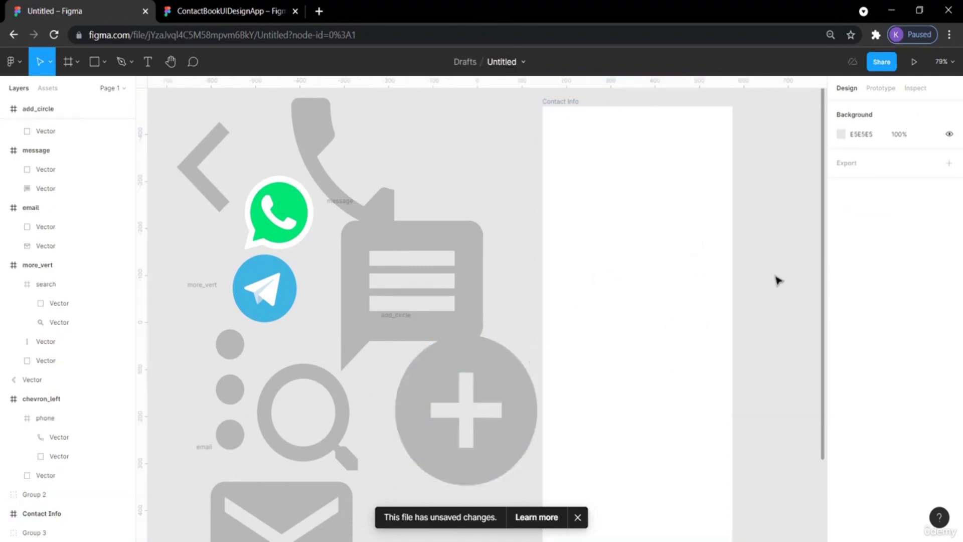
pyautogui.hscroll(-3, 777, 277)
pyautogui.scroll(-3, 777, 280)
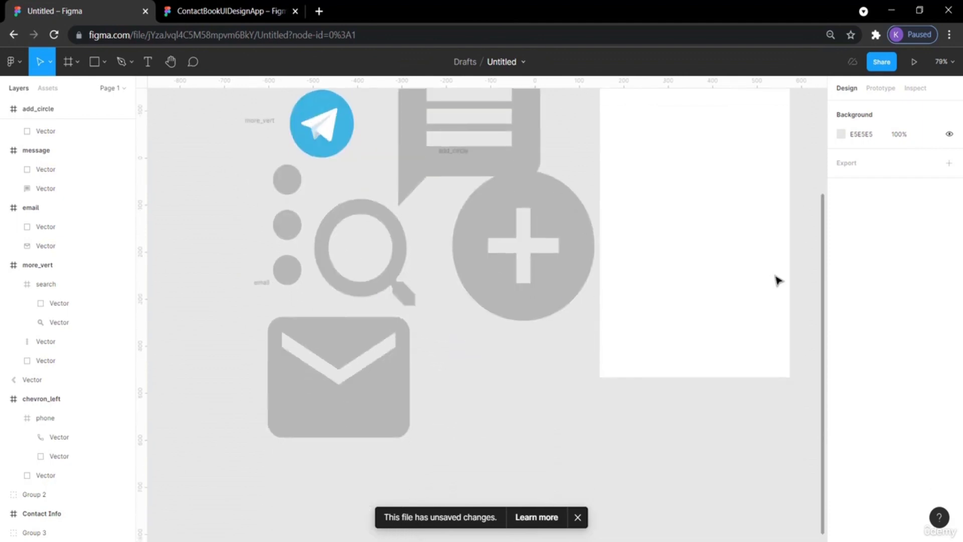
pyautogui.click(556, 253)
pyautogui.moveTo(548, 286); pyautogui.dragTo(527, 315)
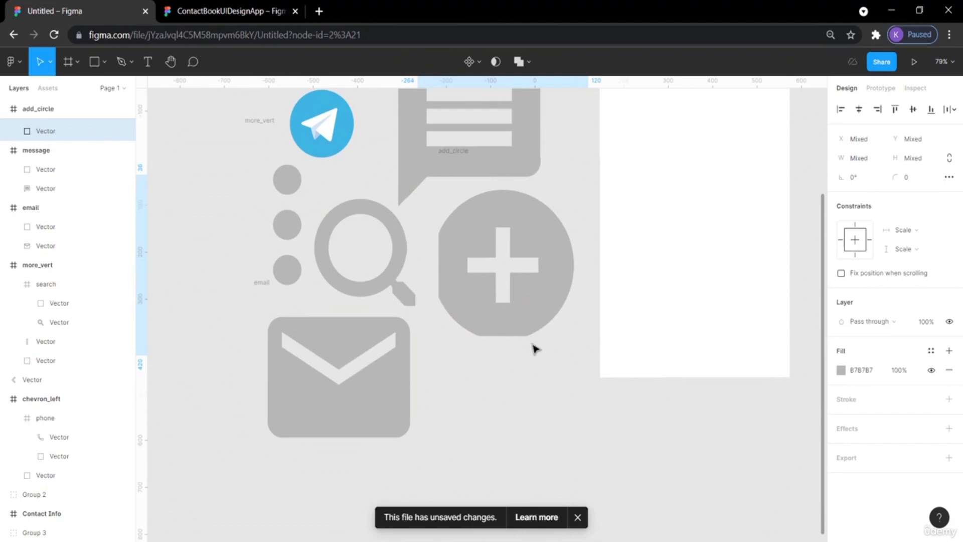
# Move the Contact Info frame further right to clear space beside the icons.
pyautogui.hscroll(5, 559, 439)
pyautogui.scroll(6, 559, 438)
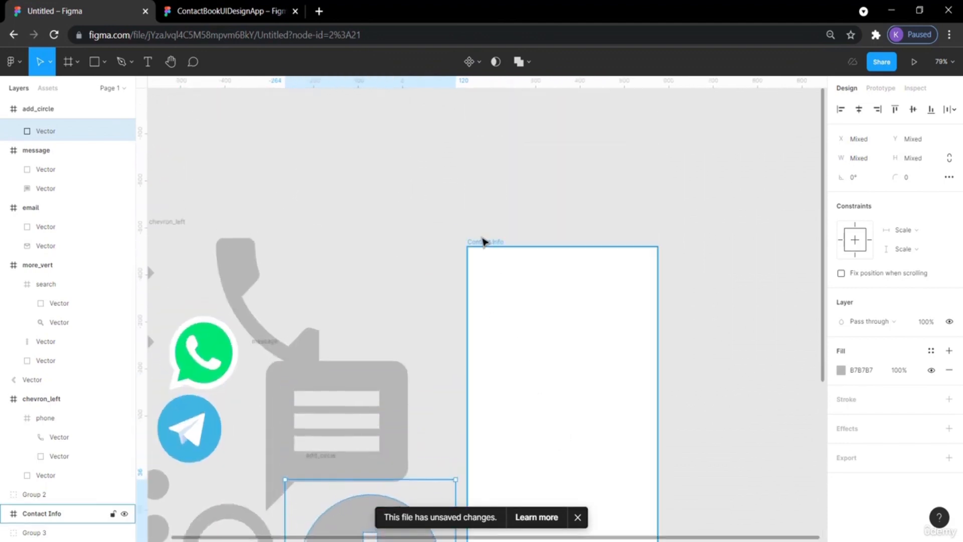
pyautogui.moveTo(480, 243); pyautogui.dragTo(617, 252)
pyautogui.scroll(-3, 501, 311)
pyautogui.hscroll(-3, 501, 314)
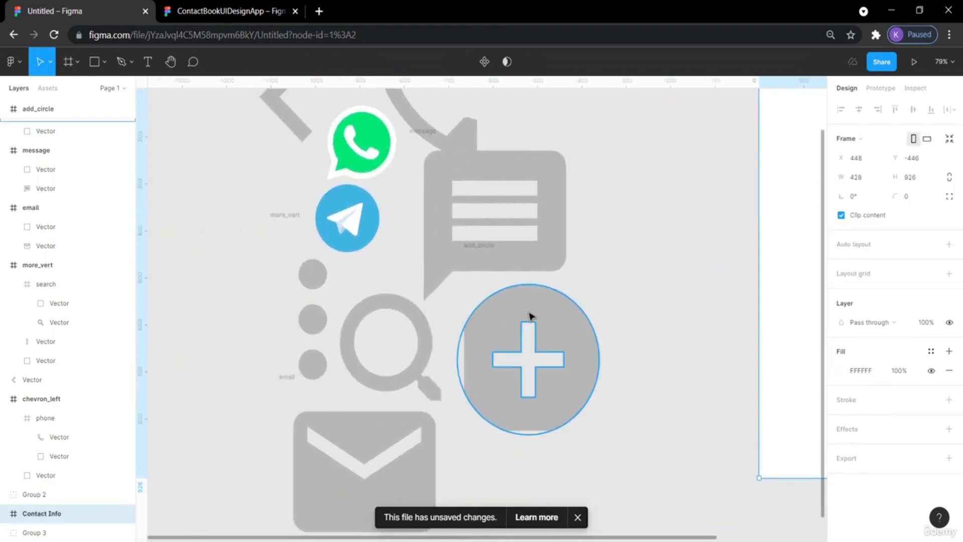
# Try to scale all imported icons down together by resizing a marquee selection.
pyautogui.moveTo(614, 484); pyautogui.dragTo(261, 136)
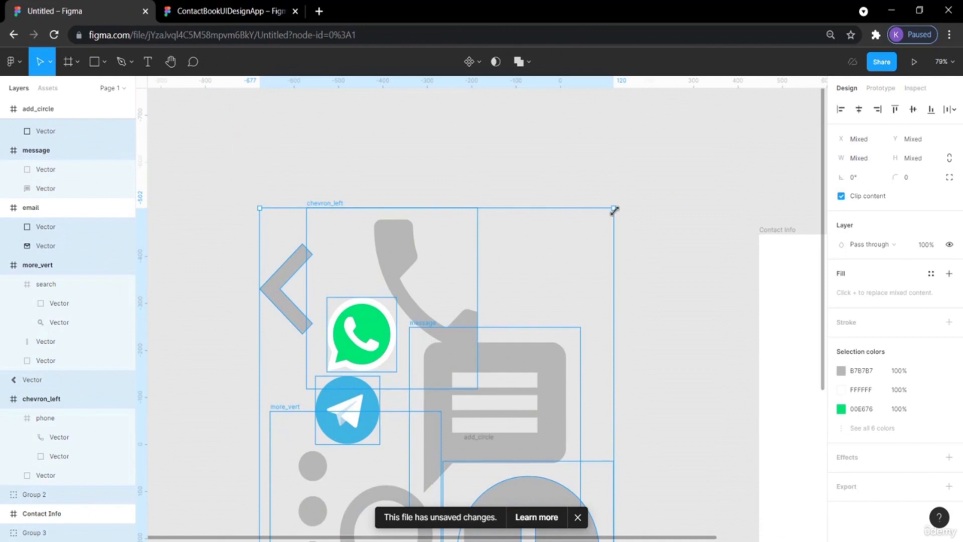
pyautogui.moveTo(614, 209); pyautogui.dragTo(533, 317)
pyautogui.moveTo(441, 426); pyautogui.dragTo(426, 255)
pyautogui.hotkey('ctrl', 'z')
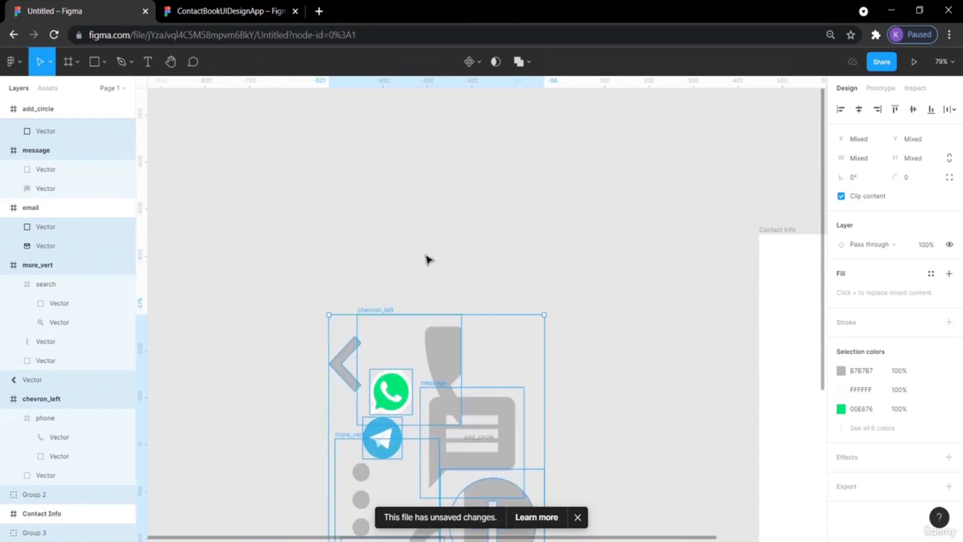
pyautogui.hotkey('ctrl', 'z')
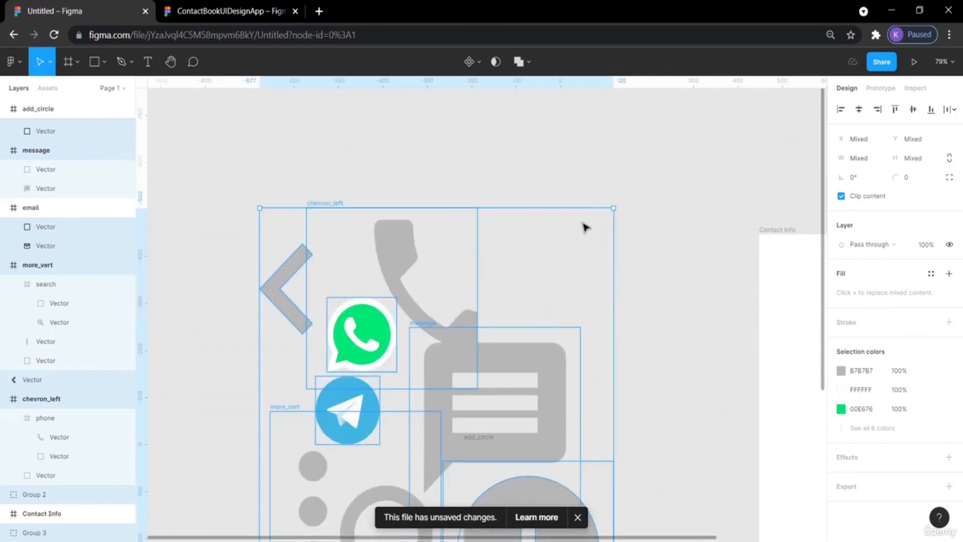
# Scale down the phone icon frame and the message icon by resizing them.
pyautogui.click(653, 172)
pyautogui.moveTo(401, 271); pyautogui.dragTo(387, 236)
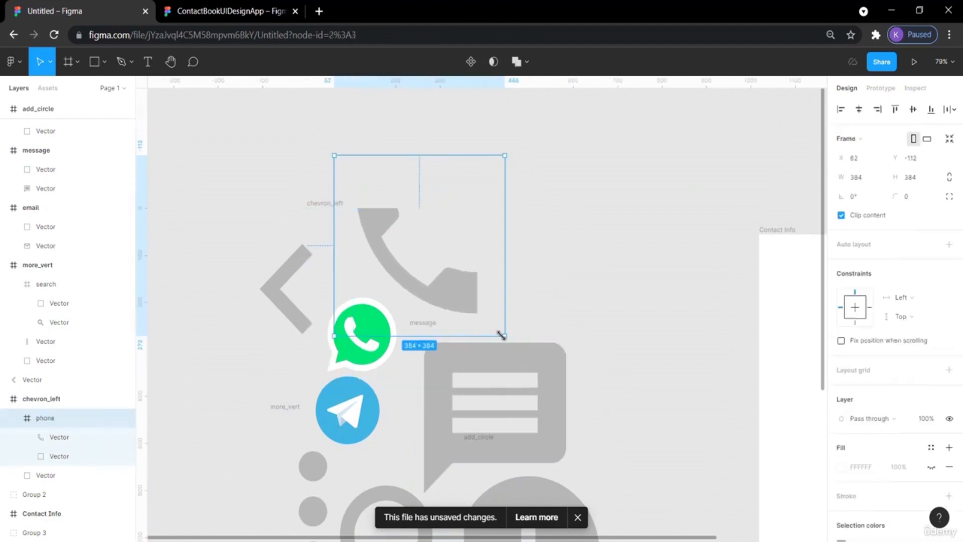
pyautogui.moveTo(502, 335); pyautogui.dragTo(445, 272)
pyautogui.click(547, 369)
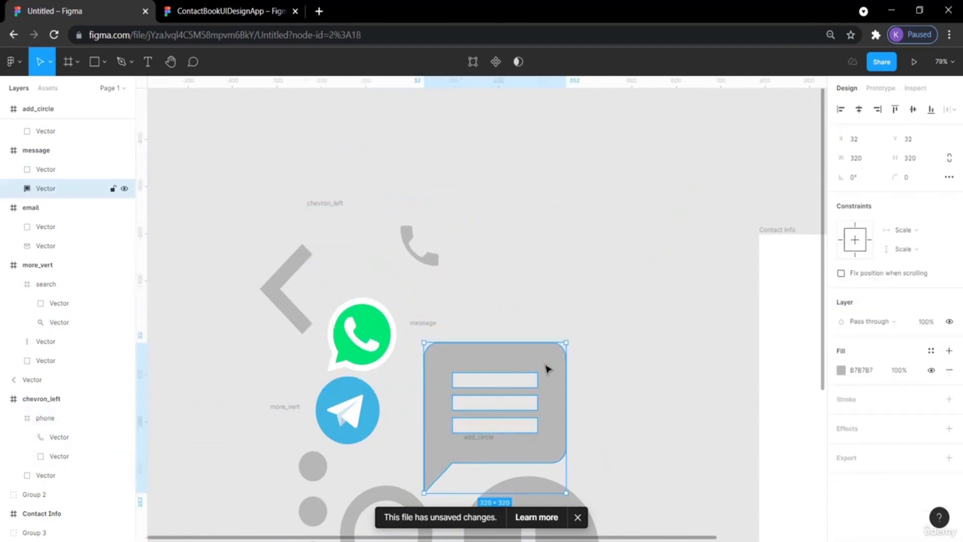
pyautogui.moveTo(566, 493); pyautogui.dragTo(523, 445)
# Scale down the add-circle icon and resize the search icon frame to 234×234.
pyautogui.scroll(-3, 610, 428)
pyautogui.click(580, 409)
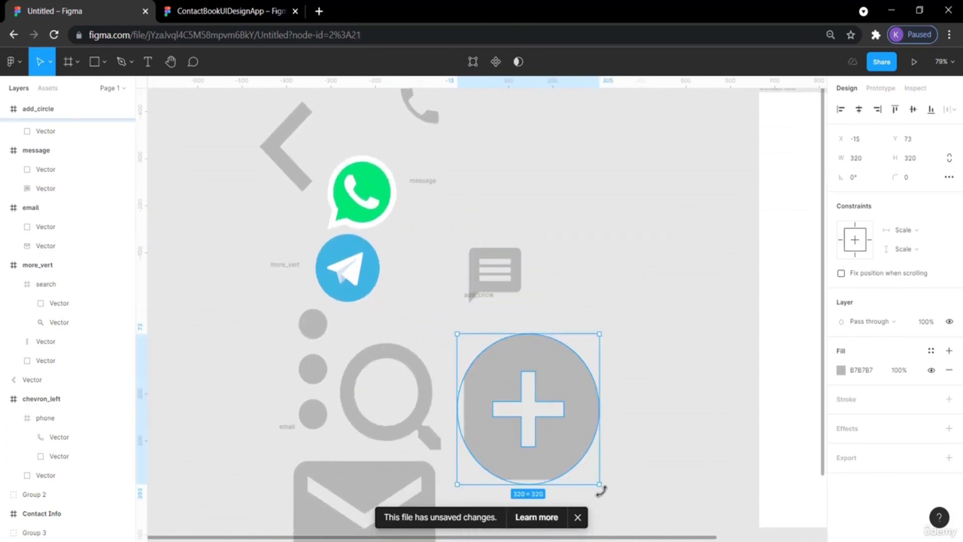
pyautogui.moveTo(600, 484); pyautogui.dragTo(552, 427)
pyautogui.click(424, 392)
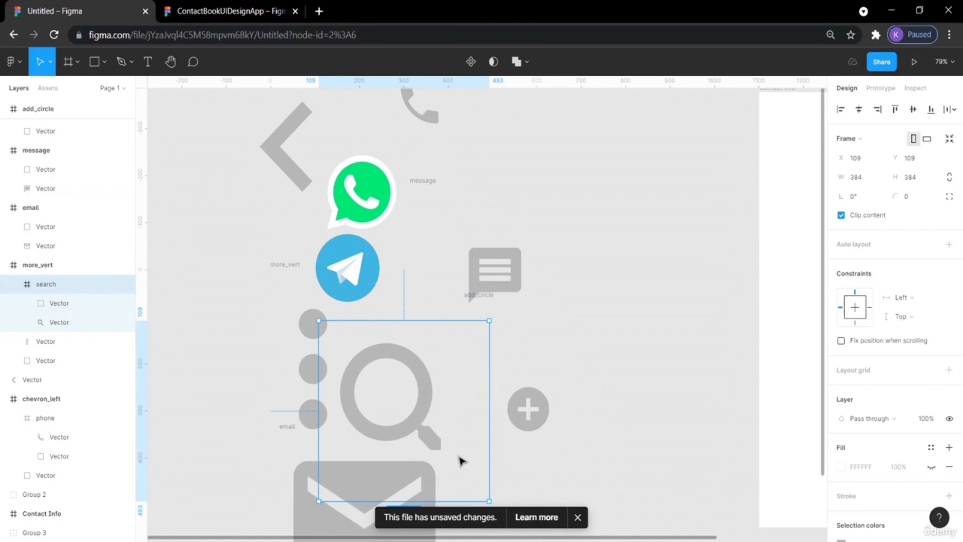
pyautogui.moveTo(488, 500); pyautogui.dragTo(456, 465)
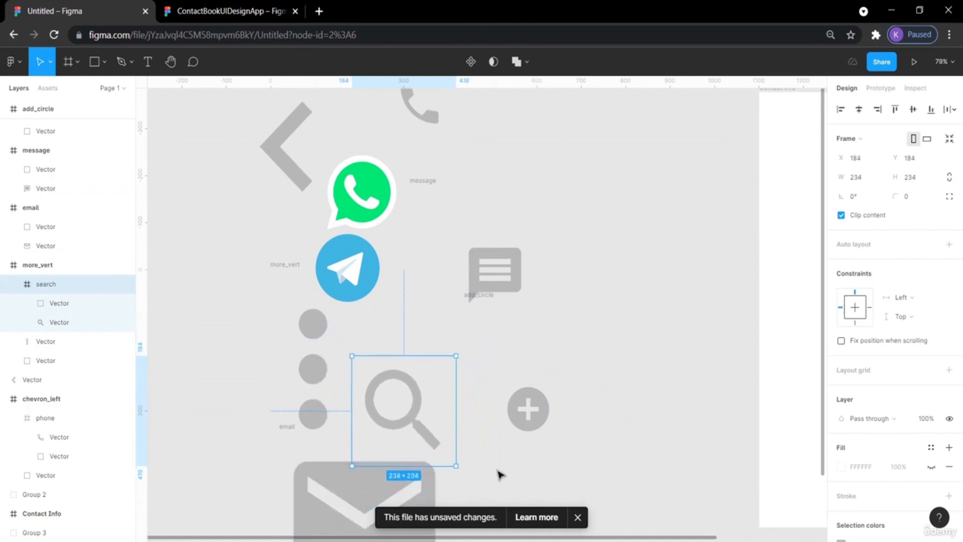
# Switch to the reference file and inspect the divider line below the profile section.
pyautogui.scroll(-3, 499, 473)
pyautogui.click(527, 408)
pyautogui.hscroll(7, 639, 356)
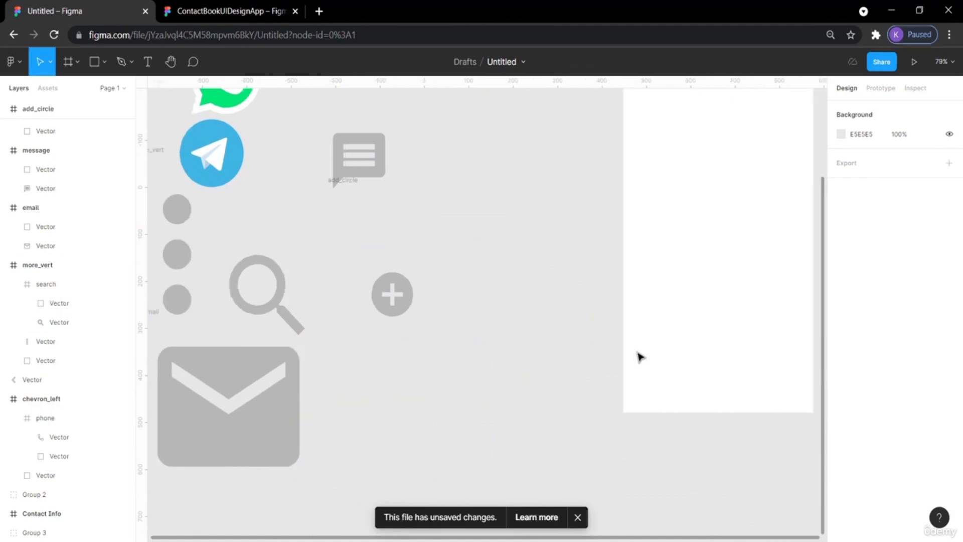
pyautogui.scroll(3, 639, 356)
pyautogui.hscroll(2, 639, 357)
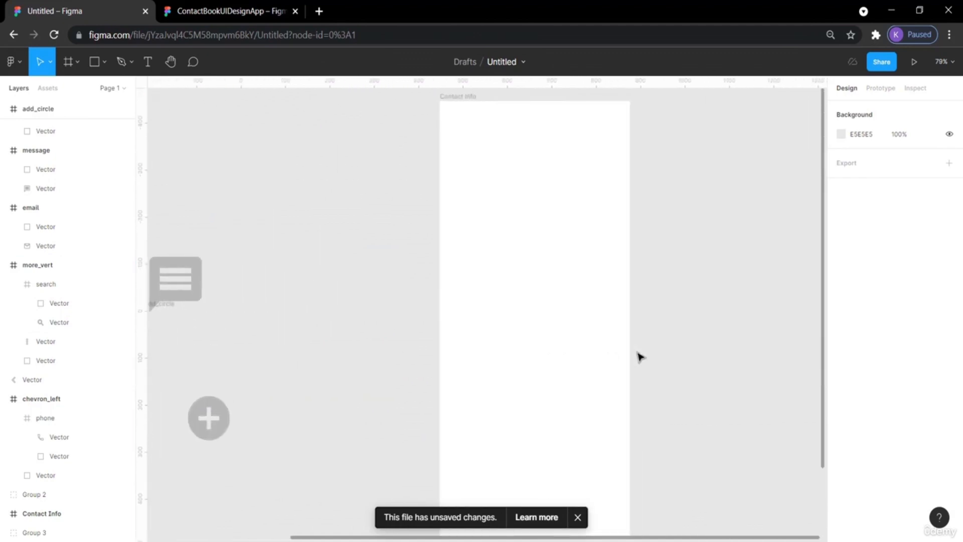
pyautogui.hotkey('ctrl', 'Tab')
pyautogui.click(484, 237)
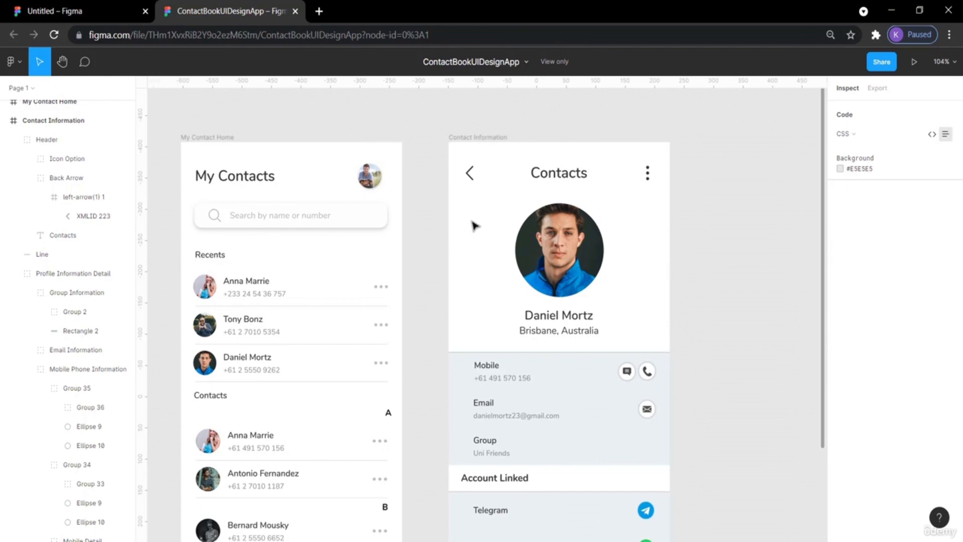
pyautogui.click(499, 354)
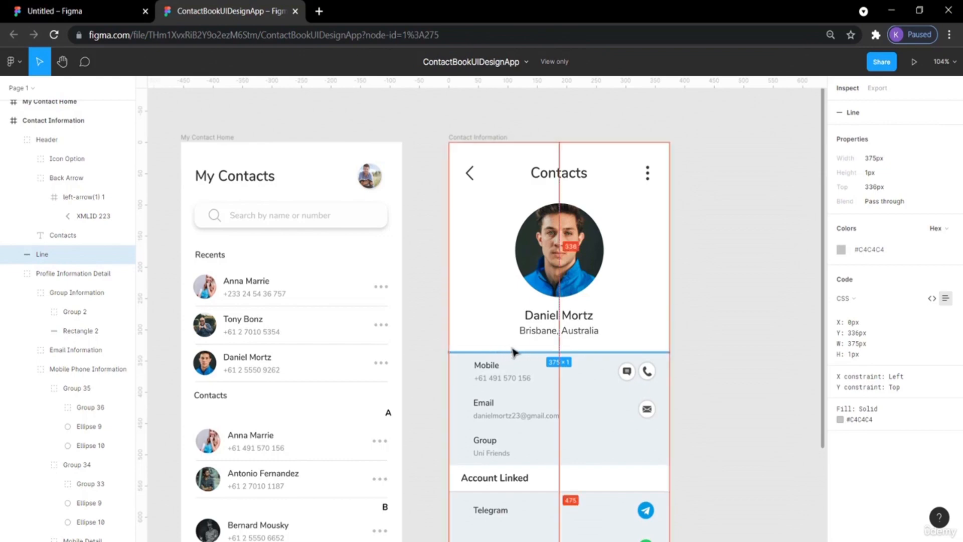
# Draw a horizontal line across the full width of the Contact Info frame, about 428 wide at y 254.
pyautogui.click(736, 179)
pyautogui.click(83, 11)
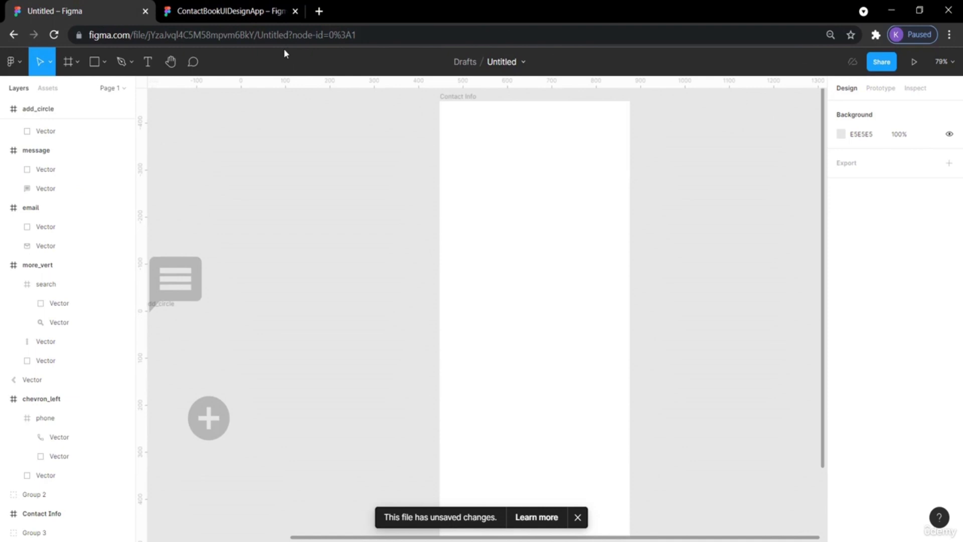
pyautogui.click(106, 61)
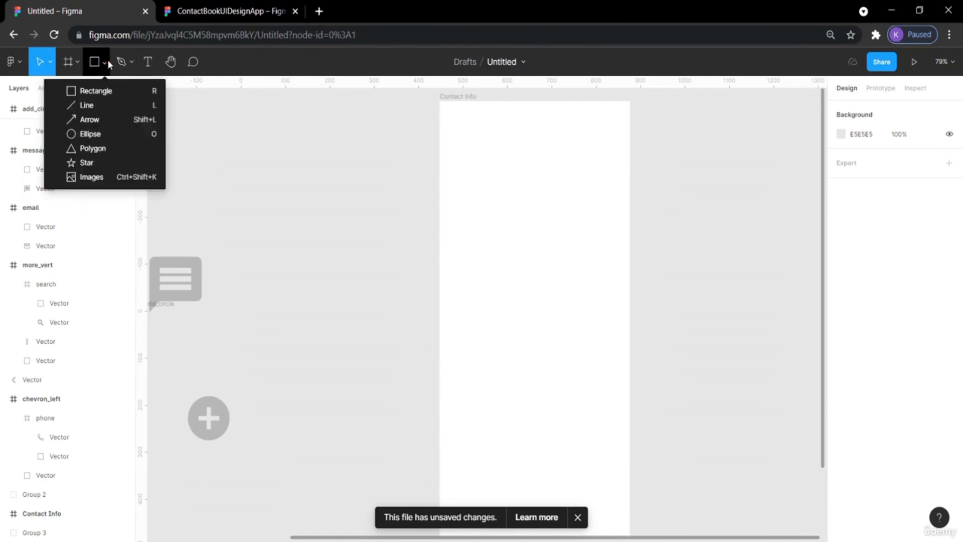
pyautogui.click(94, 110)
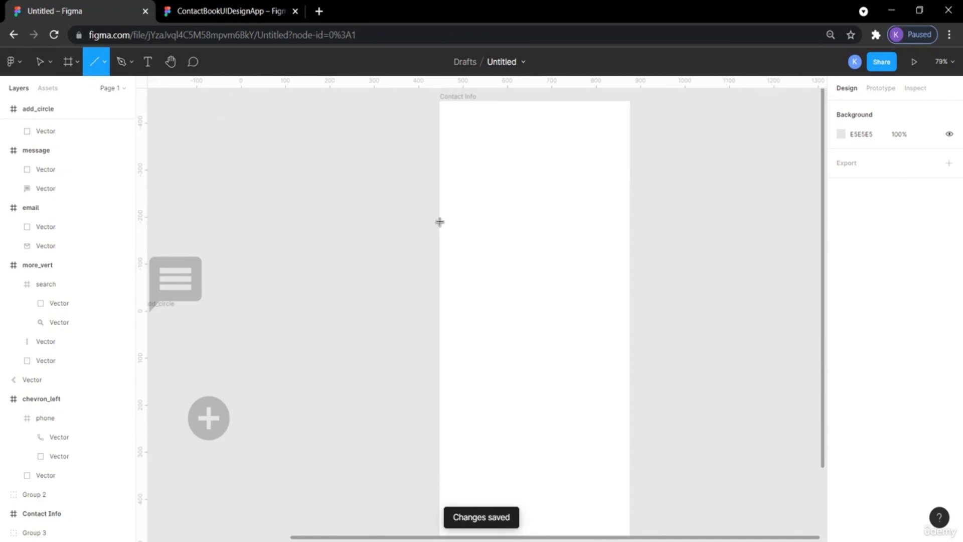
pyautogui.moveTo(440, 221)
pyautogui.mouseDown()
pyautogui.moveTo(617, 221)
pyautogui.moveTo(609, 215)
pyautogui.moveTo(628, 226)
pyautogui.mouseUp()
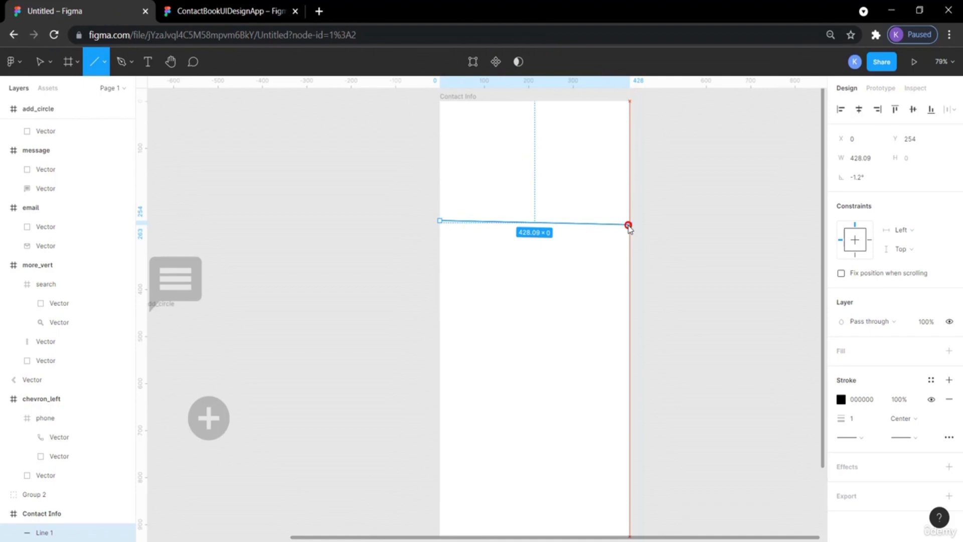
pyautogui.moveTo(628, 225); pyautogui.dragTo(630, 228)
pyautogui.click(680, 234)
pyautogui.click(614, 221)
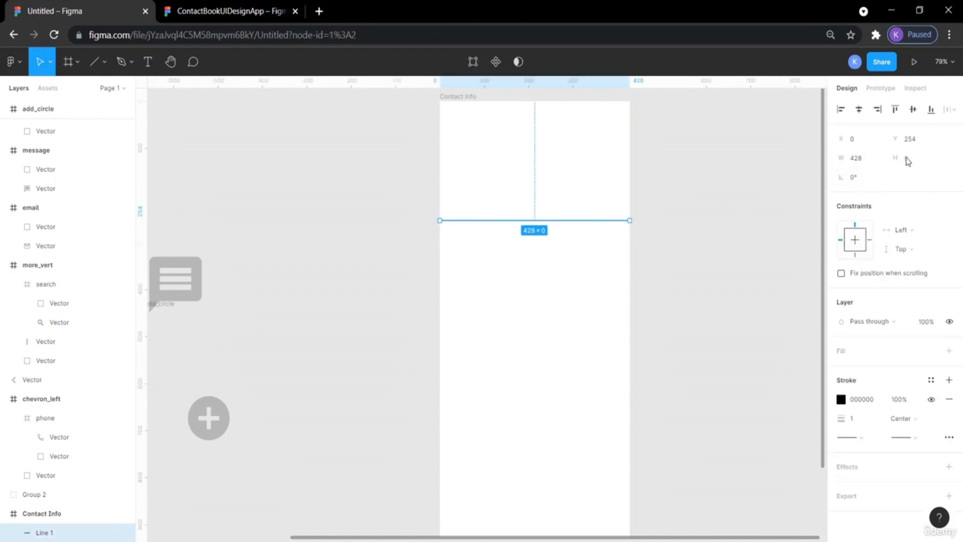
pyautogui.click(756, 239)
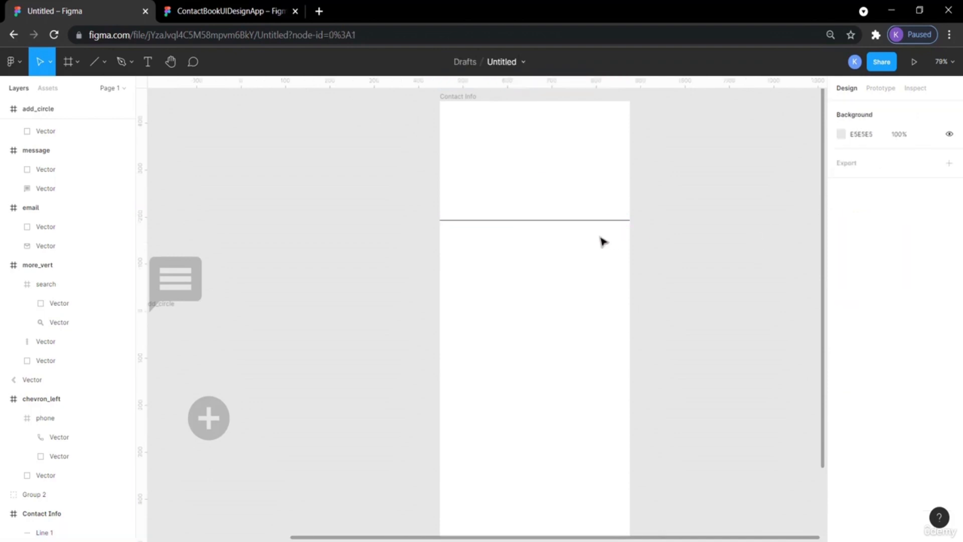
pyautogui.click(592, 221)
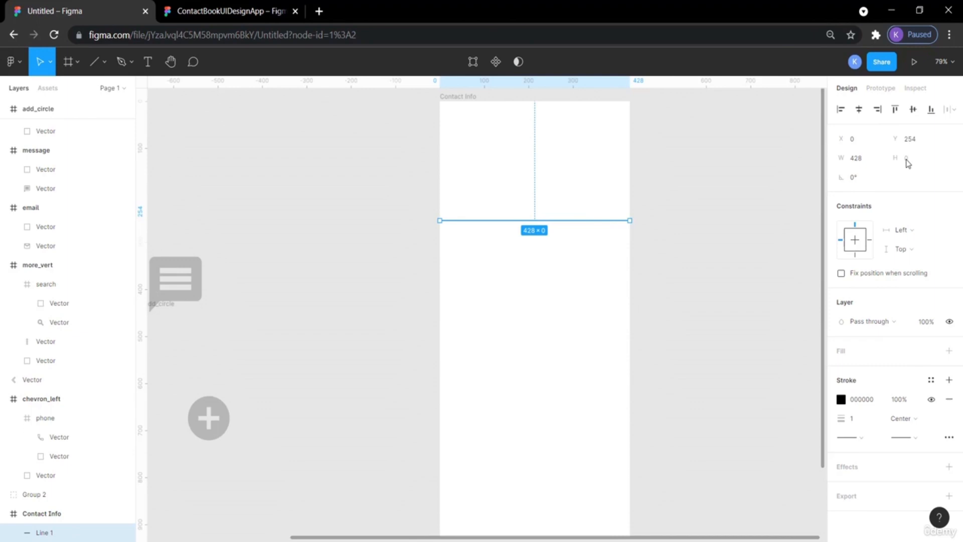
# Set the line's stroke colour to the light gray from the document colours.
pyautogui.click(852, 420)
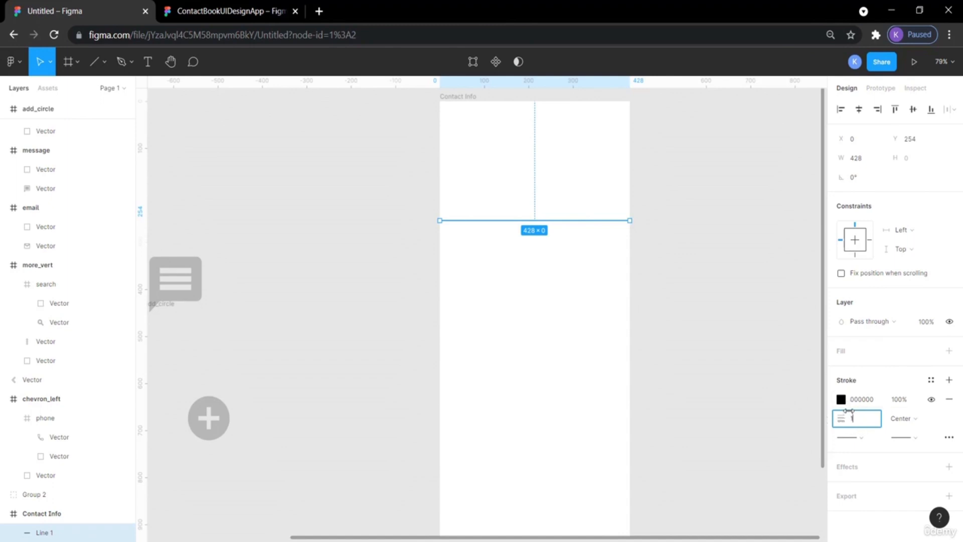
pyautogui.click(842, 400)
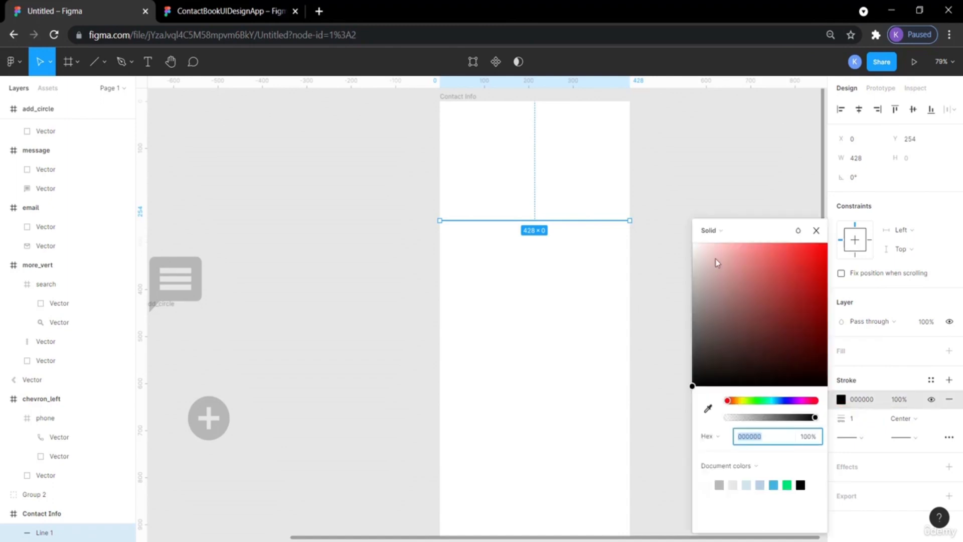
pyautogui.click(694, 273)
pyautogui.moveTo(693, 273)
pyautogui.mouseDown()
pyautogui.moveTo(690, 300)
pyautogui.moveTo(692, 284)
pyautogui.mouseUp()
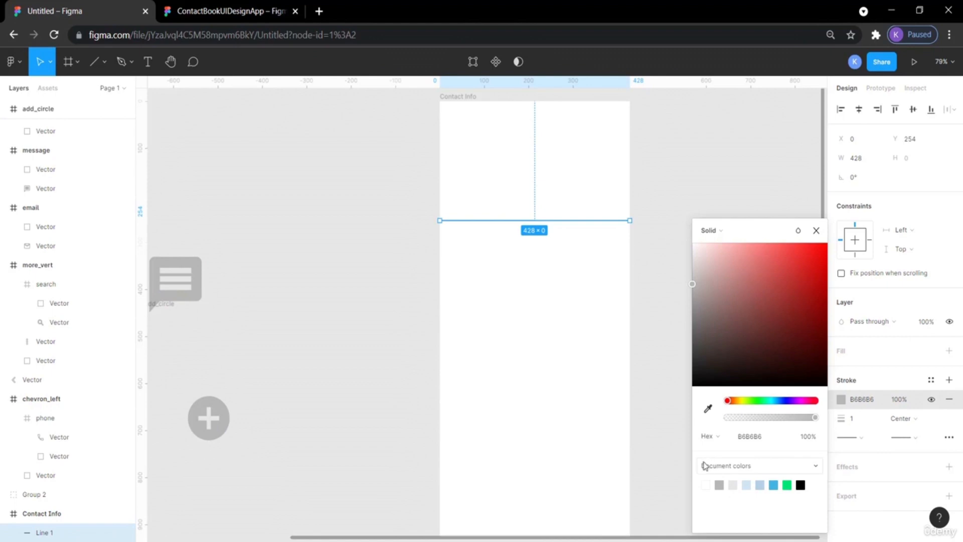
pyautogui.click(719, 484)
pyautogui.click(674, 309)
# Compare with the divider line in the reference design.
pyautogui.click(231, 11)
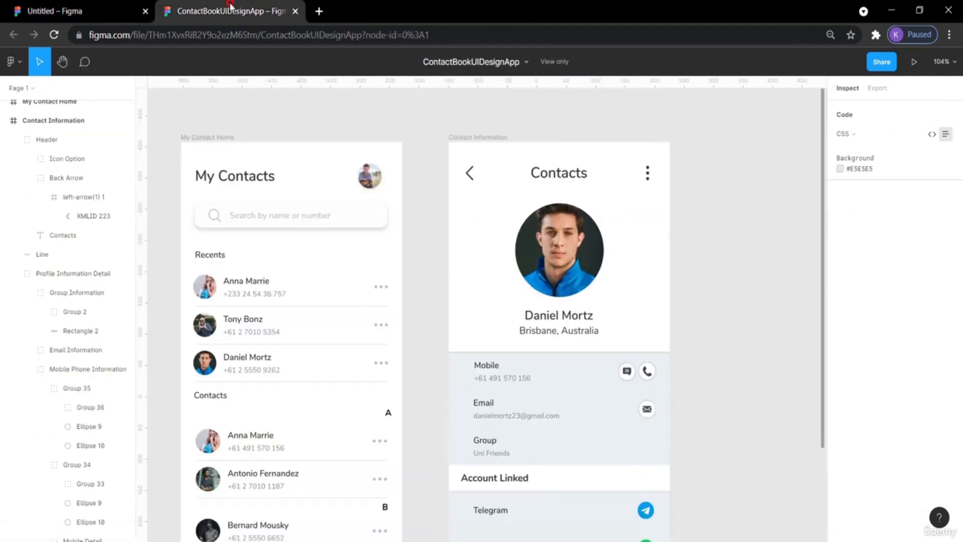
pyautogui.click(507, 354)
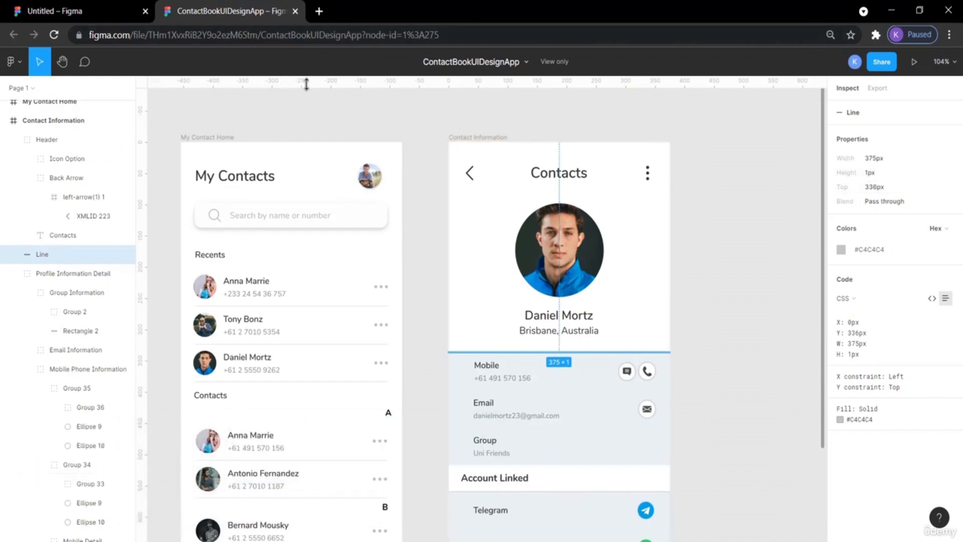
pyautogui.click(97, 8)
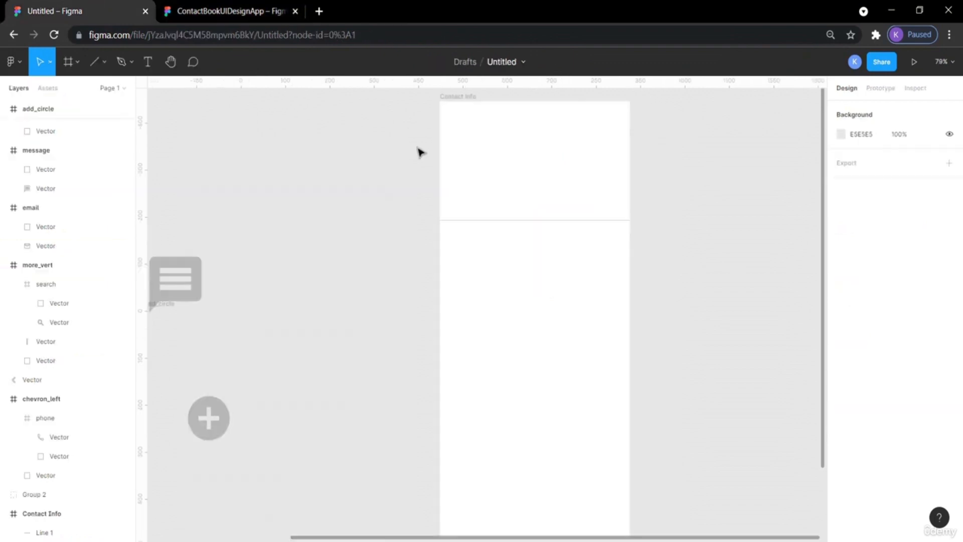
# Move the chevron icon into the top-left corner of the Contact Info frame.
pyautogui.hscroll(-5, 307, 214)
pyautogui.moveTo(163, 166); pyautogui.dragTo(690, 155)
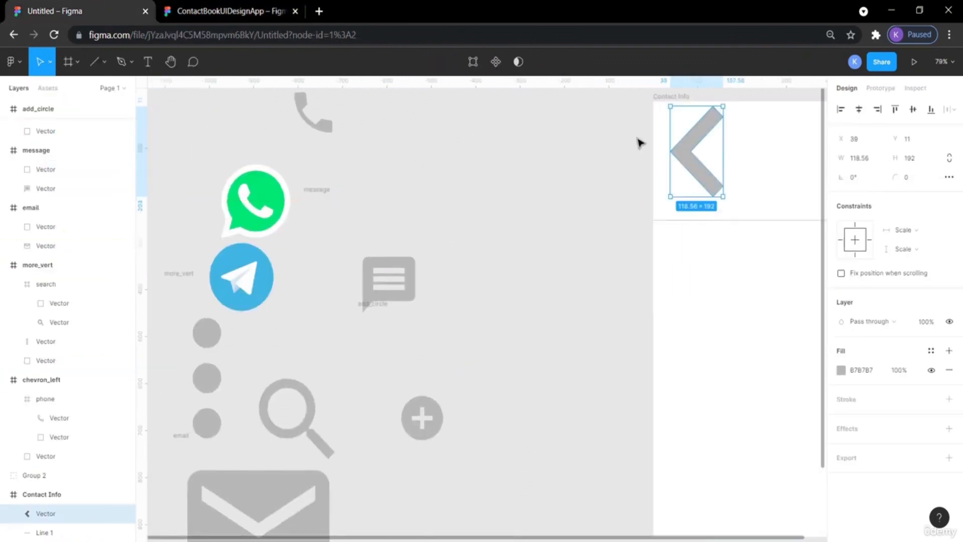
pyautogui.click(248, 7)
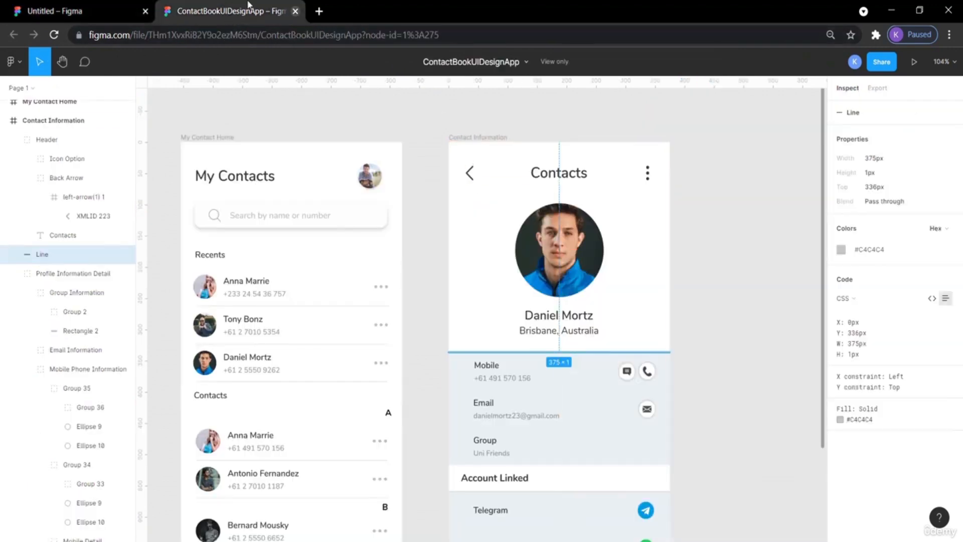
pyautogui.click(108, 9)
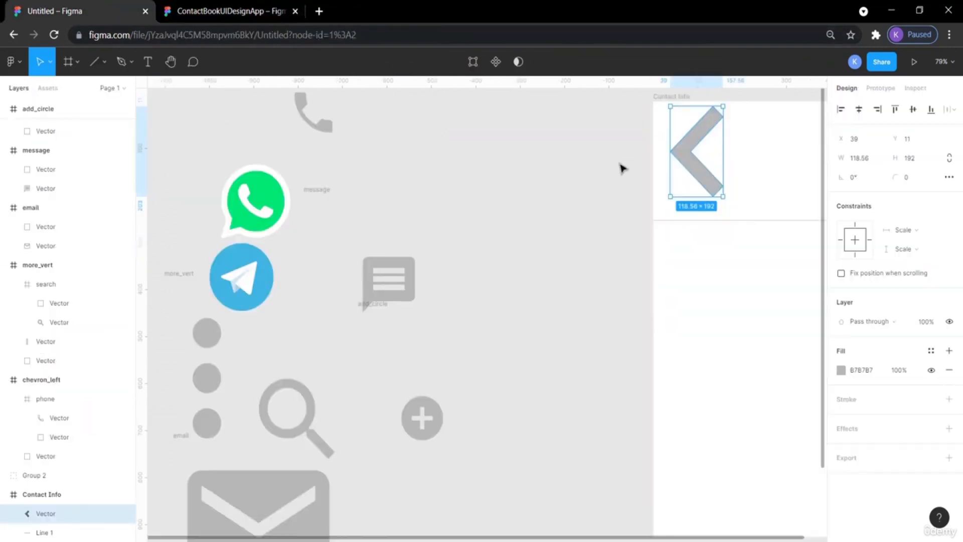
# Set the chevron's fill to 191919 and scale it down to about 15×24.
pyautogui.hscroll(5, 622, 168)
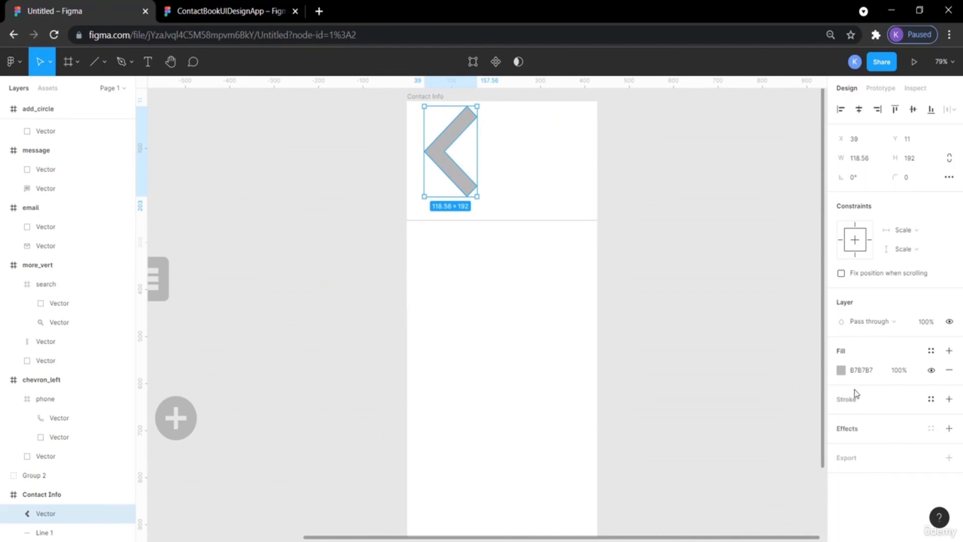
pyautogui.click(841, 370)
pyautogui.moveTo(705, 281); pyautogui.dragTo(692, 372)
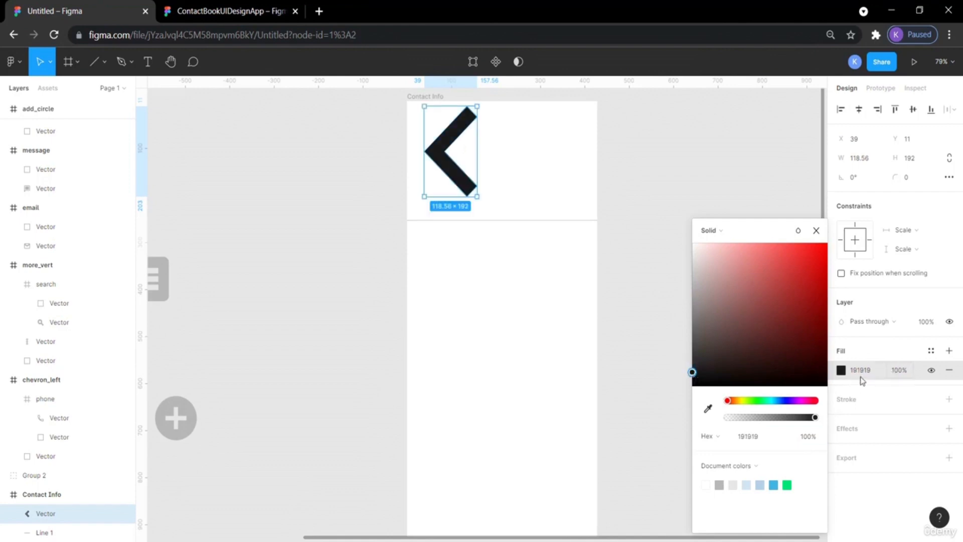
pyautogui.click(620, 299)
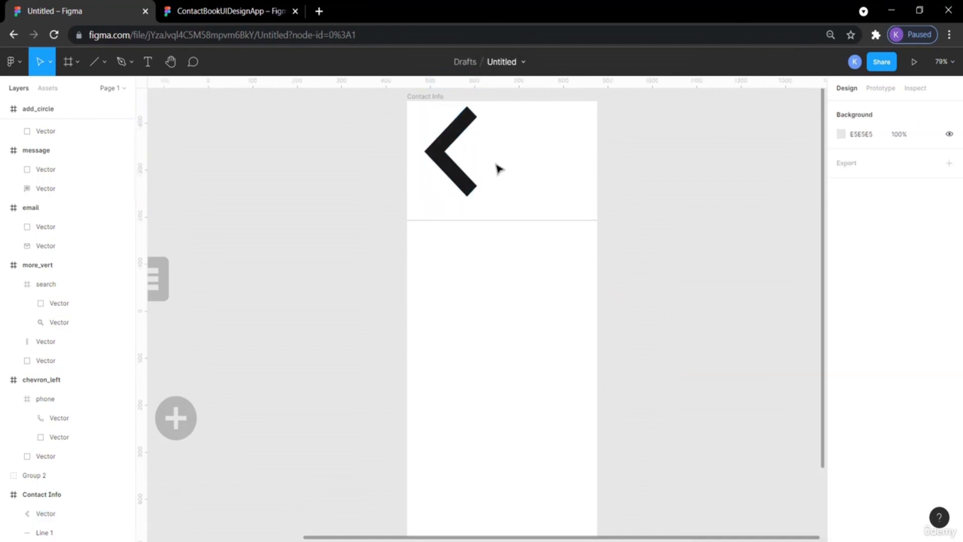
pyautogui.click(470, 181)
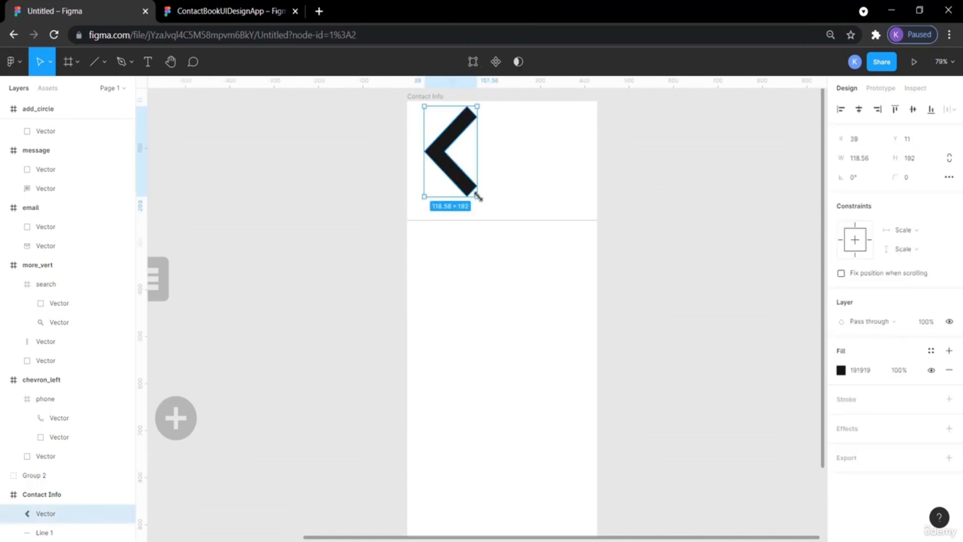
pyautogui.moveTo(478, 197); pyautogui.dragTo(425, 129)
pyautogui.click(610, 184)
# Inspect the back arrow's size and position in the reference design.
pyautogui.click(229, 11)
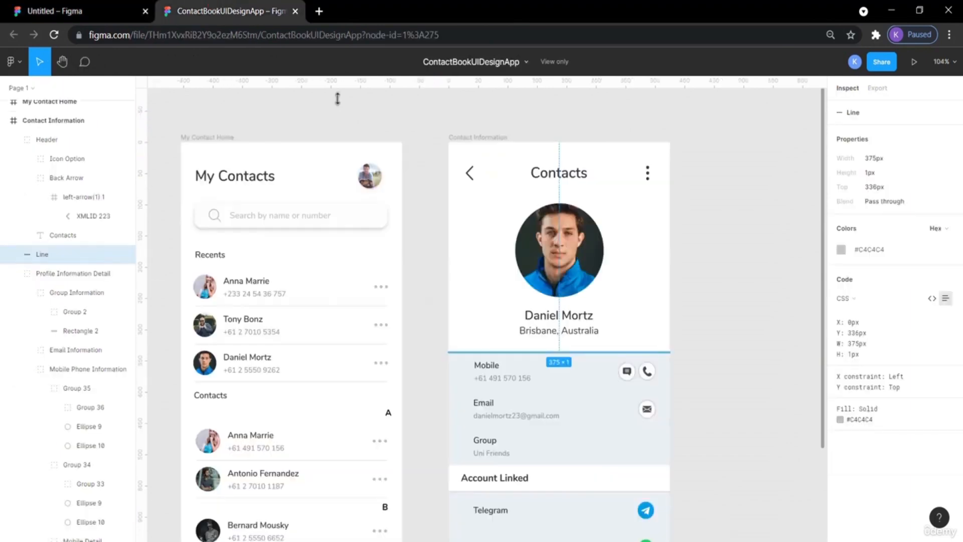
pyautogui.click(476, 173)
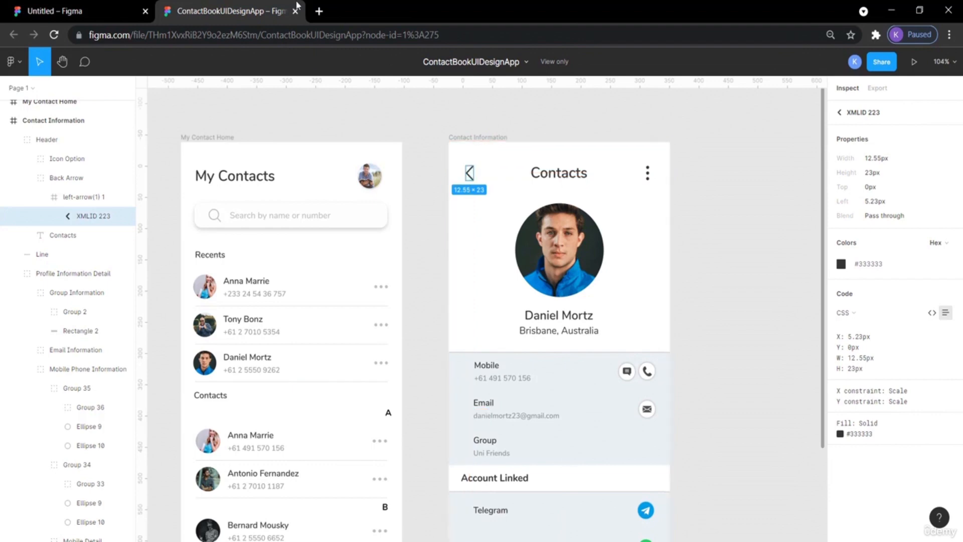
pyautogui.click(80, 11)
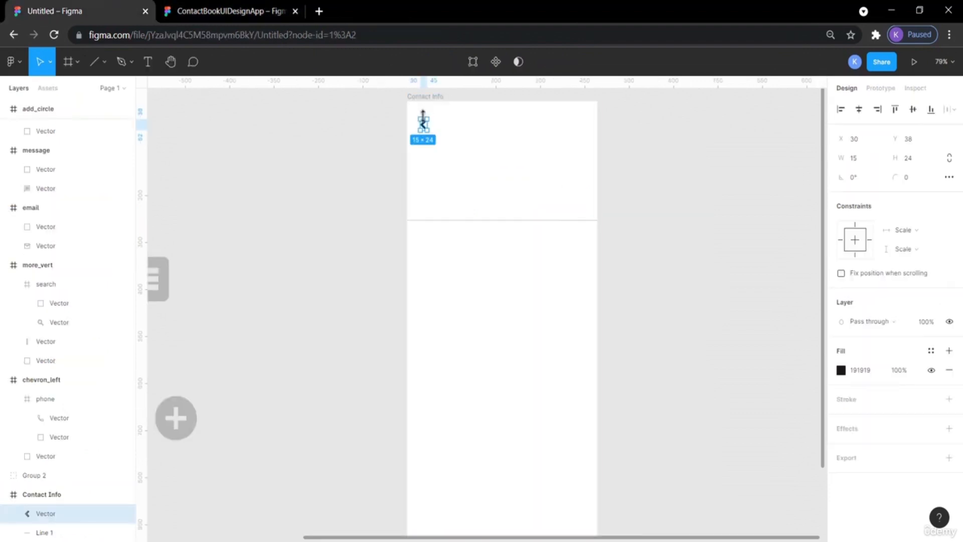
pyautogui.moveTo(427, 130); pyautogui.dragTo(427, 138)
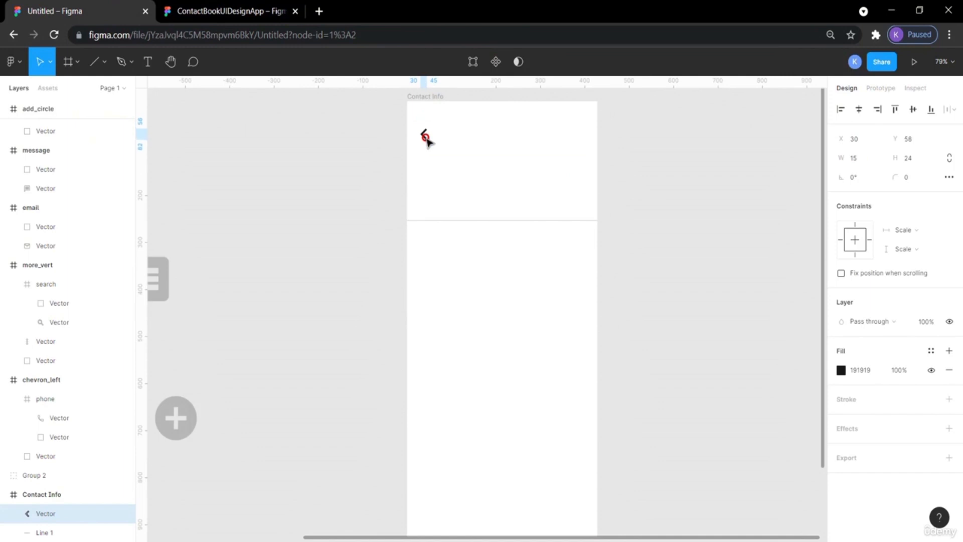
pyautogui.press('alt')
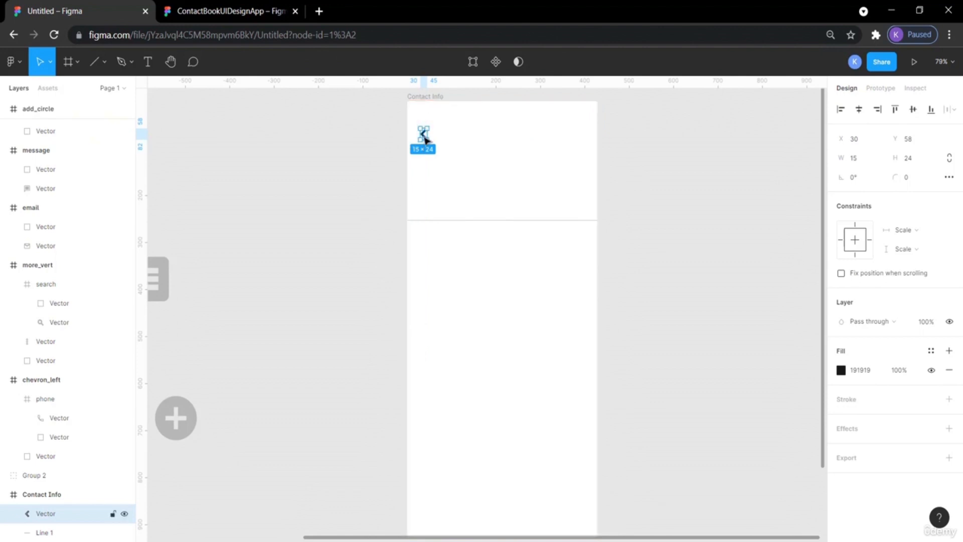
pyautogui.moveTo(424, 138); pyautogui.dragTo(422, 112)
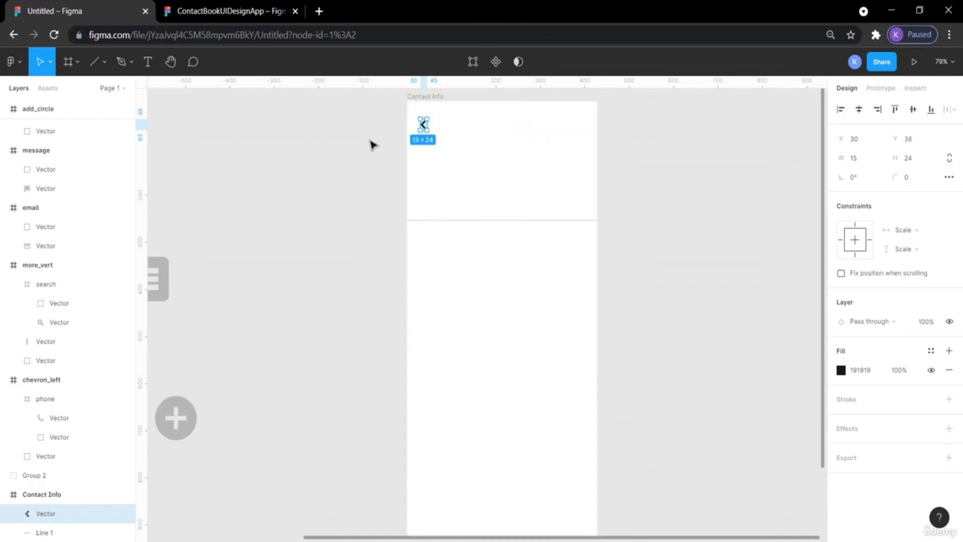
pyautogui.click(362, 147)
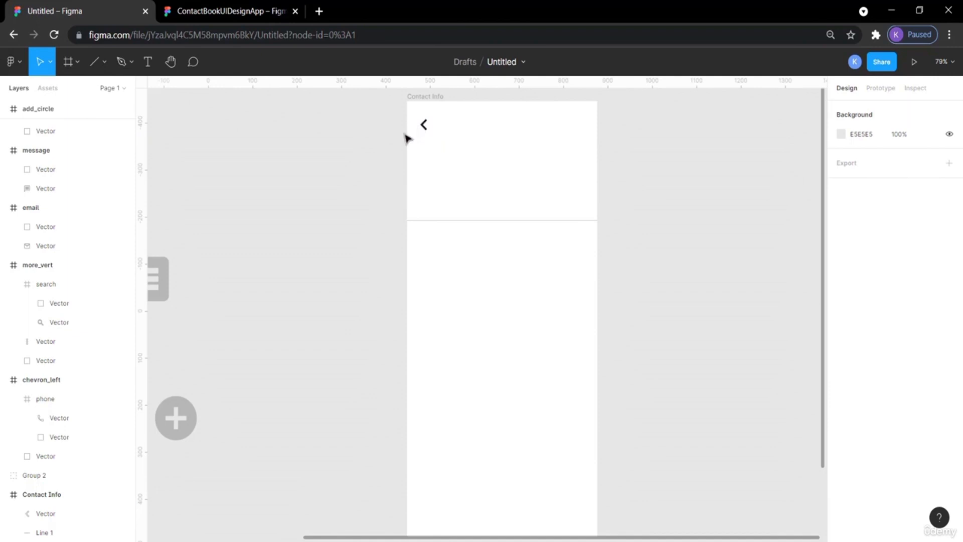
# Add the title text "Contacts" to the right of the back chevron.
pyautogui.click(195, 10)
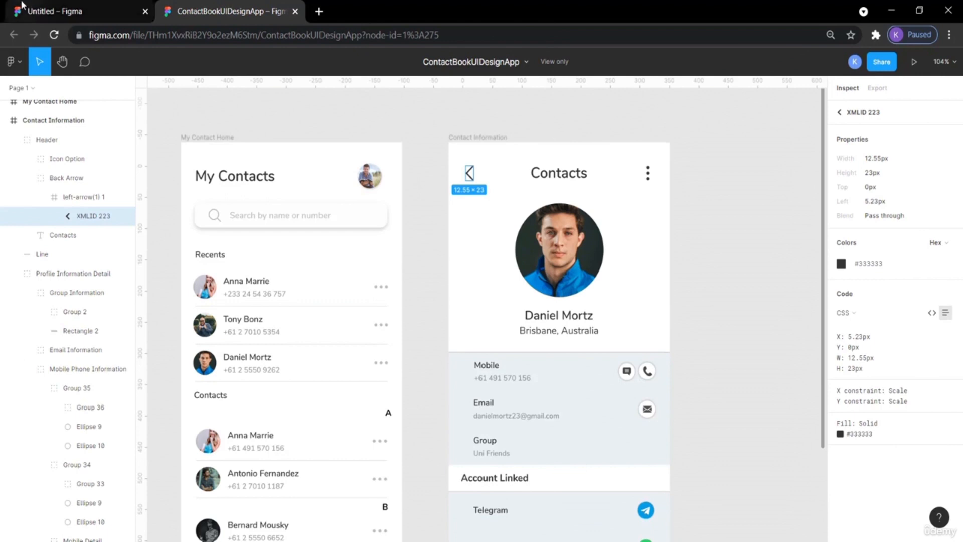
pyautogui.click(80, 11)
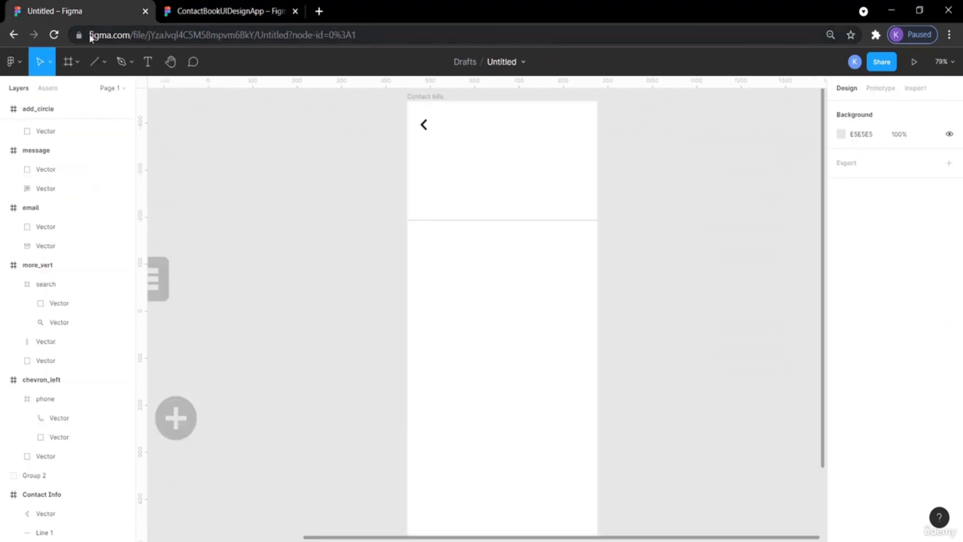
pyautogui.click(148, 62)
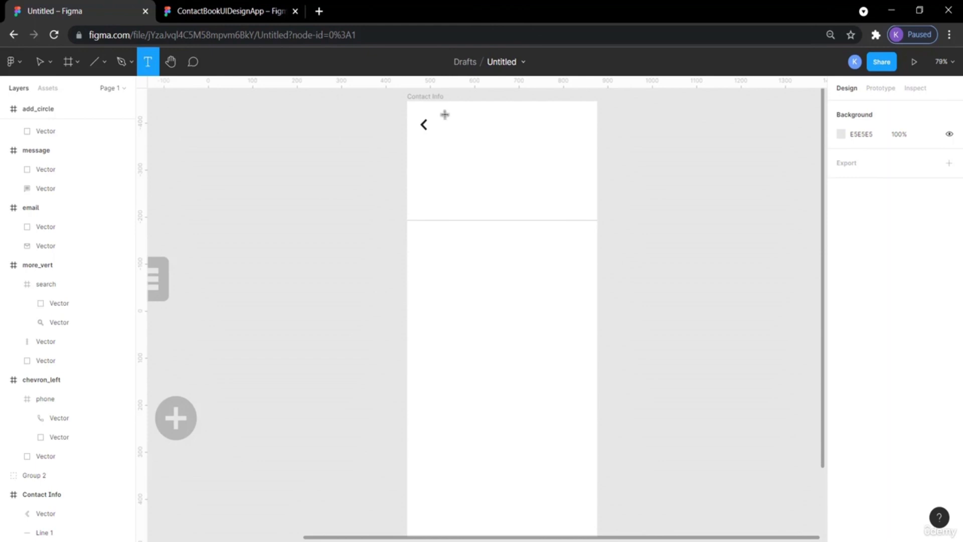
pyautogui.click(470, 128)
pyautogui.write('Contact')
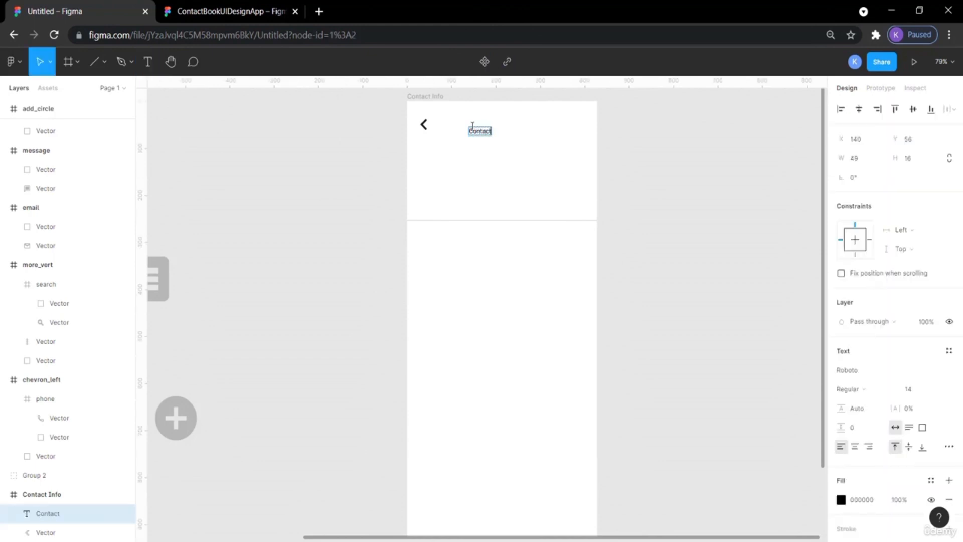
pyautogui.doubleClick(488, 135)
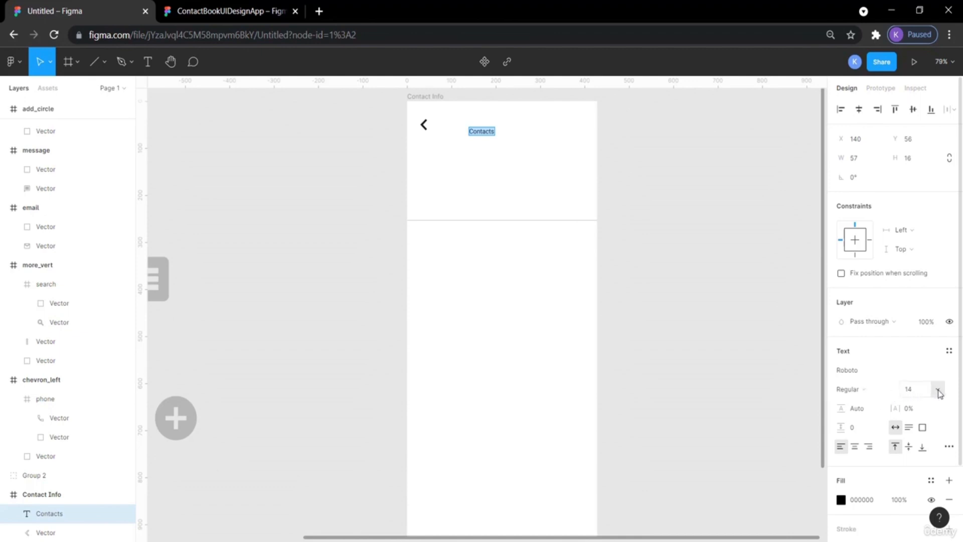
# Set the Contacts title's font size to 18.
pyautogui.click(939, 391)
pyautogui.click(931, 459)
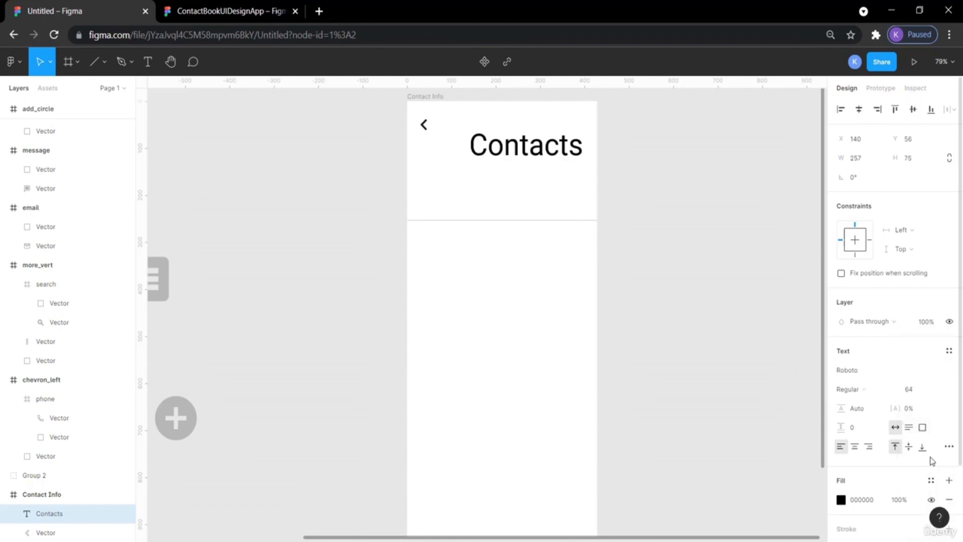
pyautogui.click(935, 389)
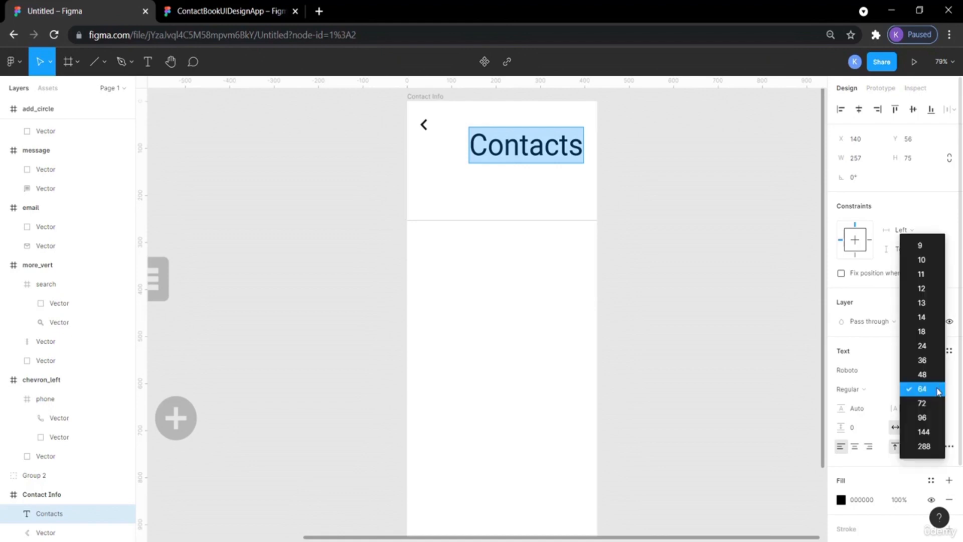
pyautogui.click(922, 331)
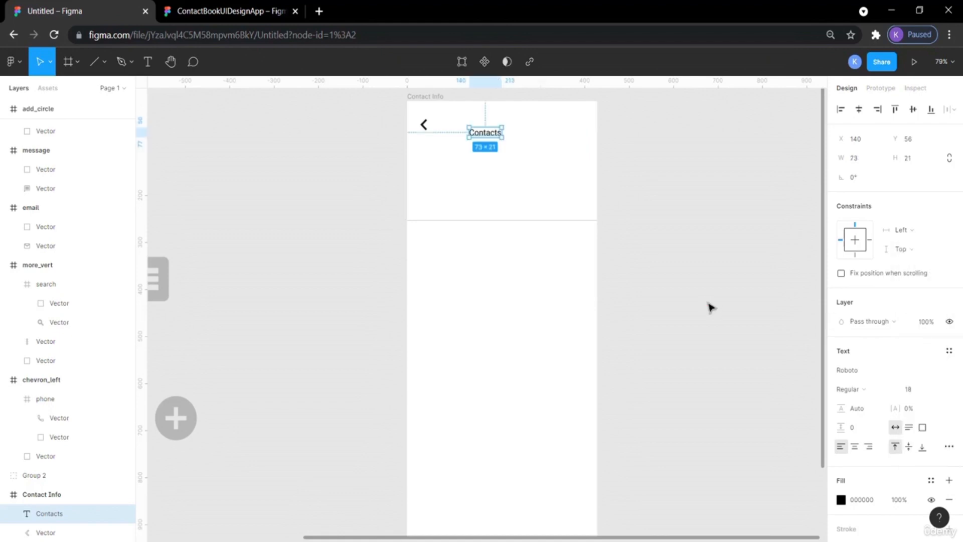
# Move the Contacts title up to line up with the back chevron.
pyautogui.click(482, 308)
pyautogui.moveTo(490, 134); pyautogui.dragTo(494, 125)
pyautogui.click(628, 190)
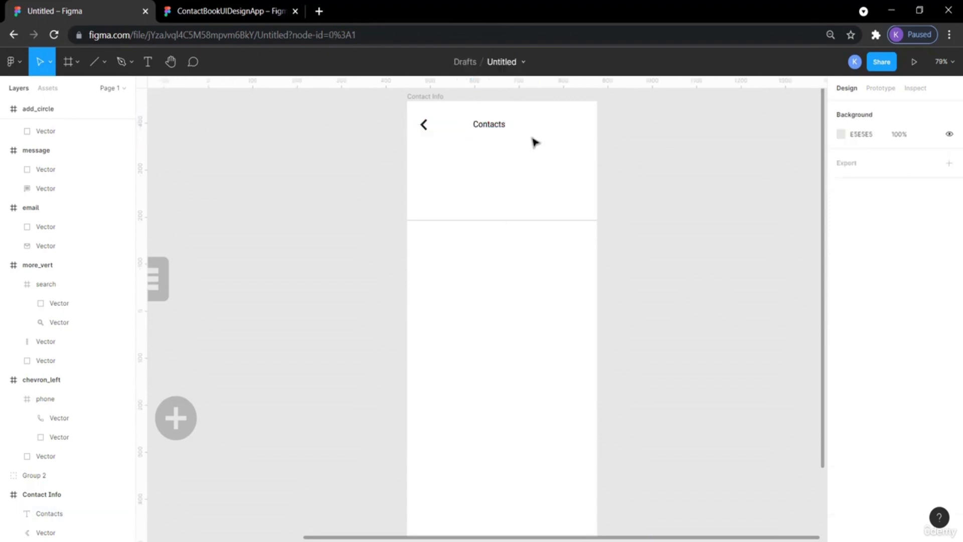
# Set the Contacts title's font size to 36 and reposition it beside the chevron.
pyautogui.click(480, 126)
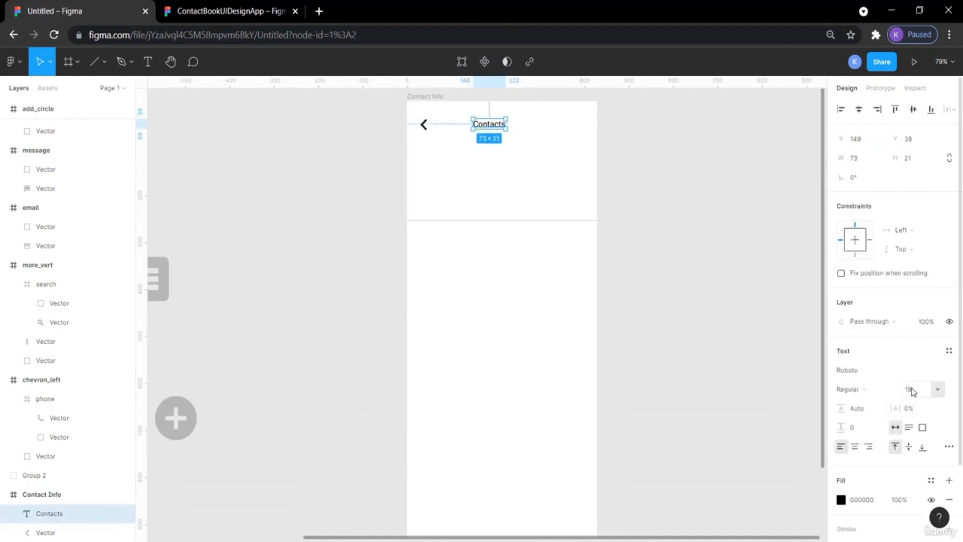
pyautogui.click(933, 391)
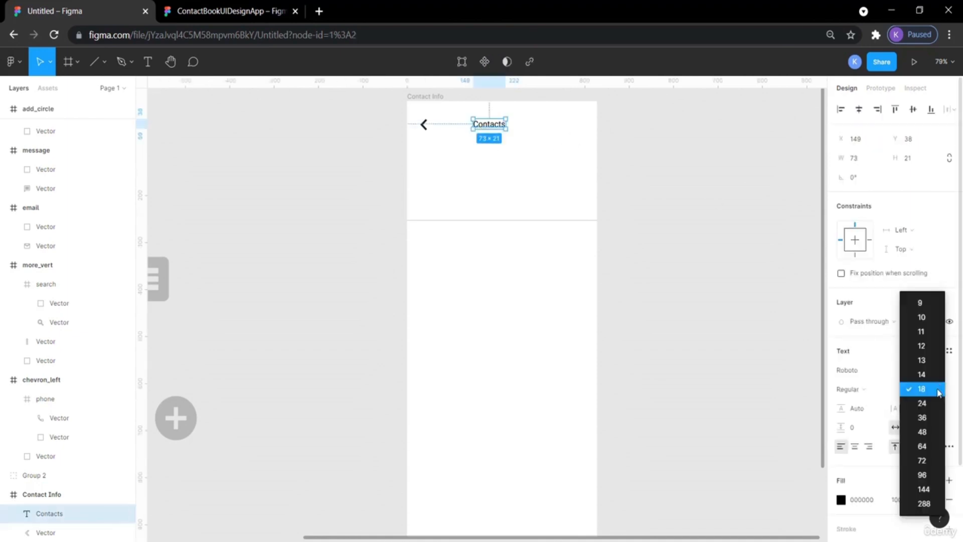
pyautogui.click(935, 417)
pyautogui.click(780, 287)
pyautogui.moveTo(515, 133); pyautogui.dragTo(504, 129)
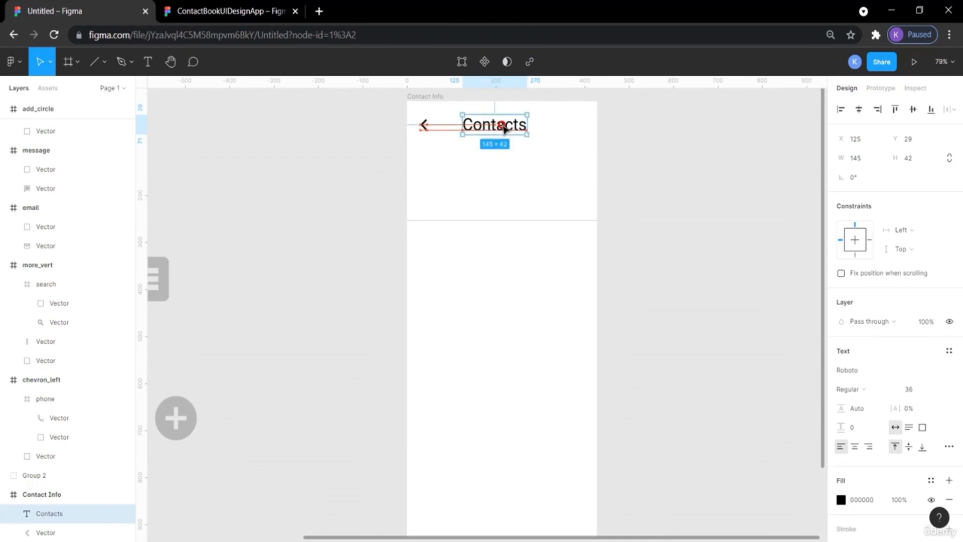
pyautogui.click(635, 144)
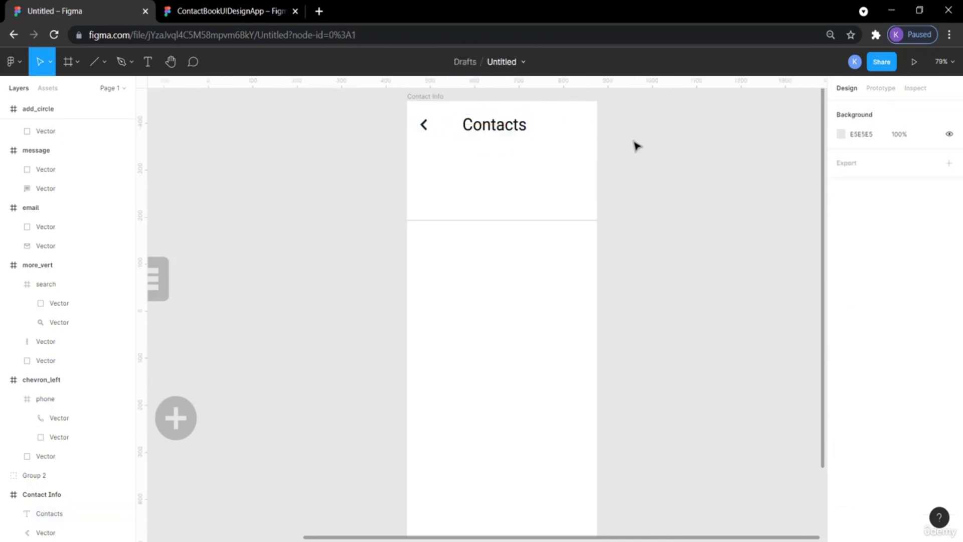
# Bring the more_vert icon into the frame's header at the right and set its fill to black 000000.
pyautogui.click(190, 15)
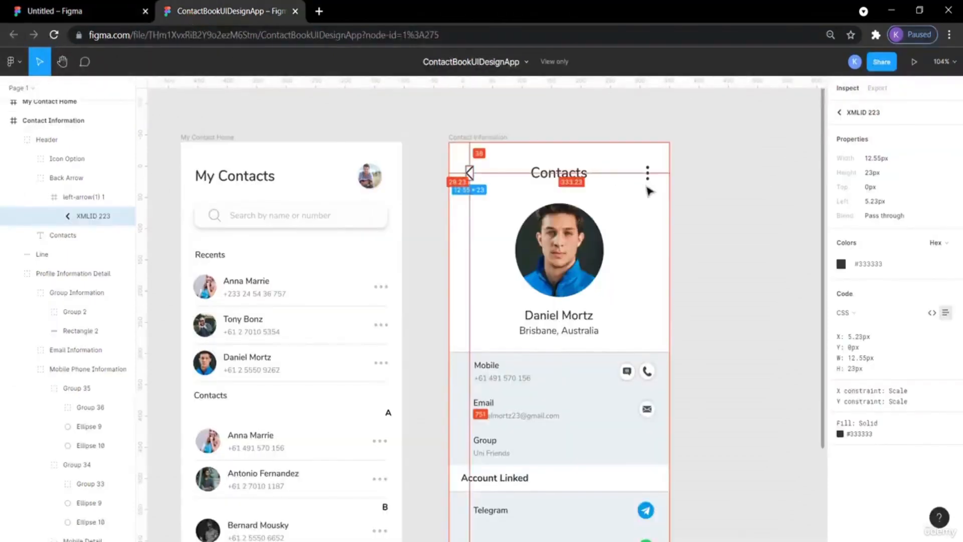
pyautogui.click(117, 10)
pyautogui.hscroll(-5, 212, 226)
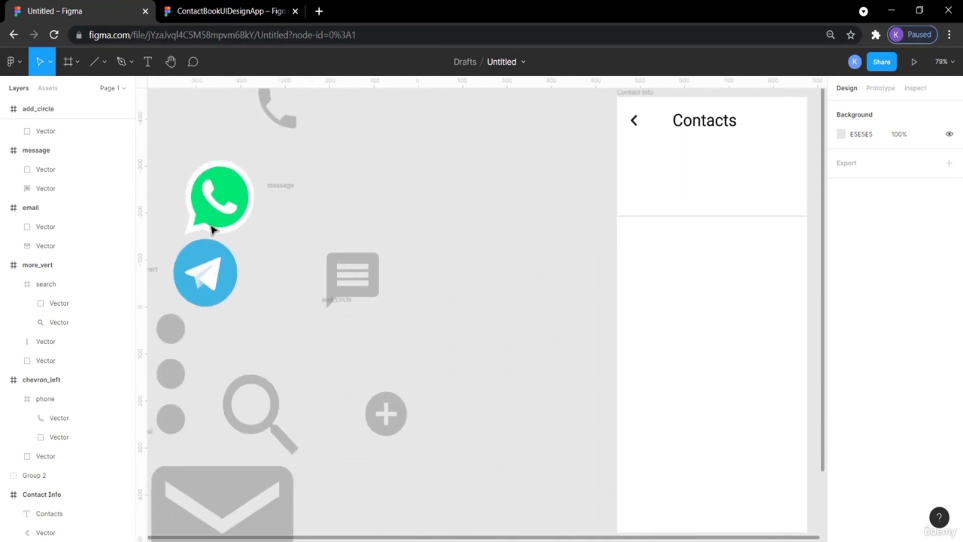
pyautogui.moveTo(173, 329); pyautogui.dragTo(646, 126)
pyautogui.click(715, 151)
pyautogui.click(648, 129)
pyautogui.click(843, 372)
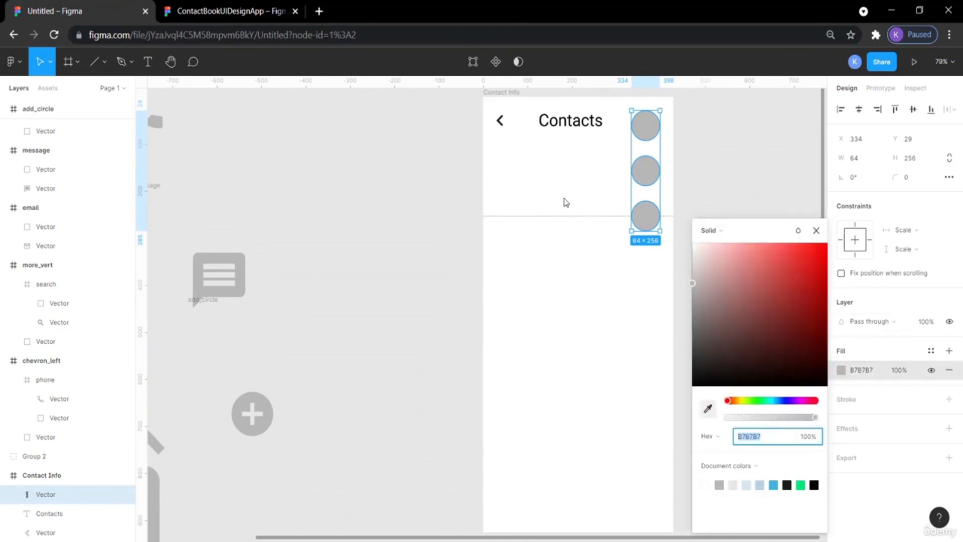
pyautogui.press('i')
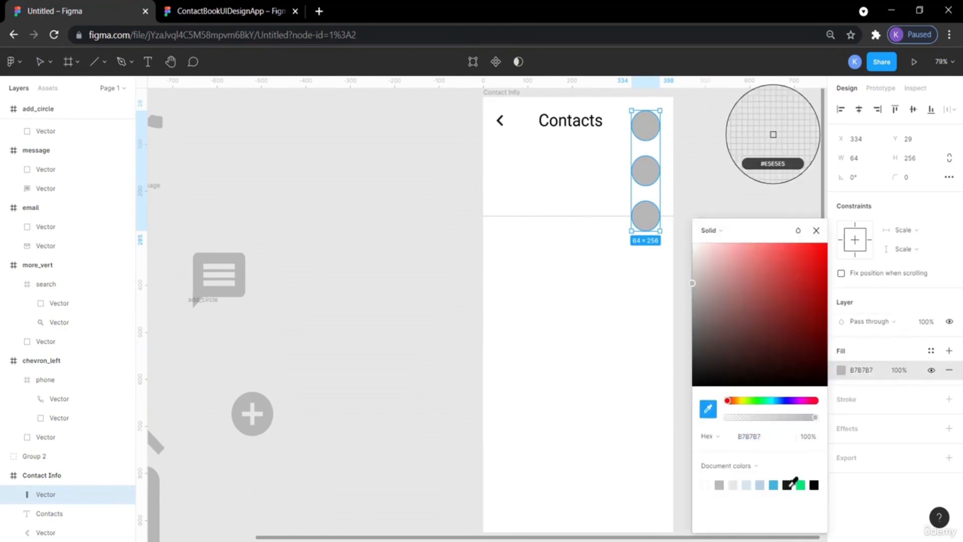
pyautogui.click(787, 485)
pyautogui.click(693, 180)
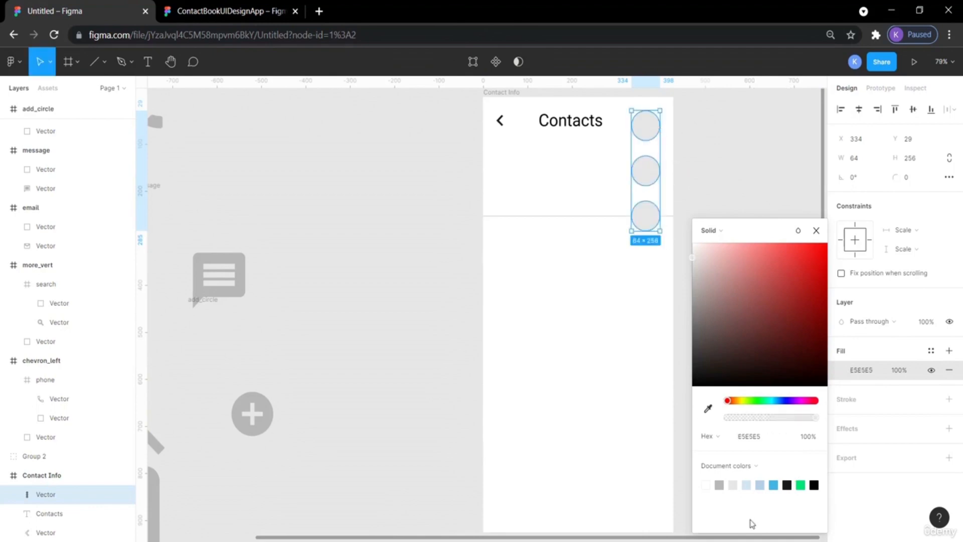
pyautogui.click(815, 485)
pyautogui.click(710, 198)
# Scale the more_vert icon down to about 7×28 and place it at the header's right edge.
pyautogui.click(501, 122)
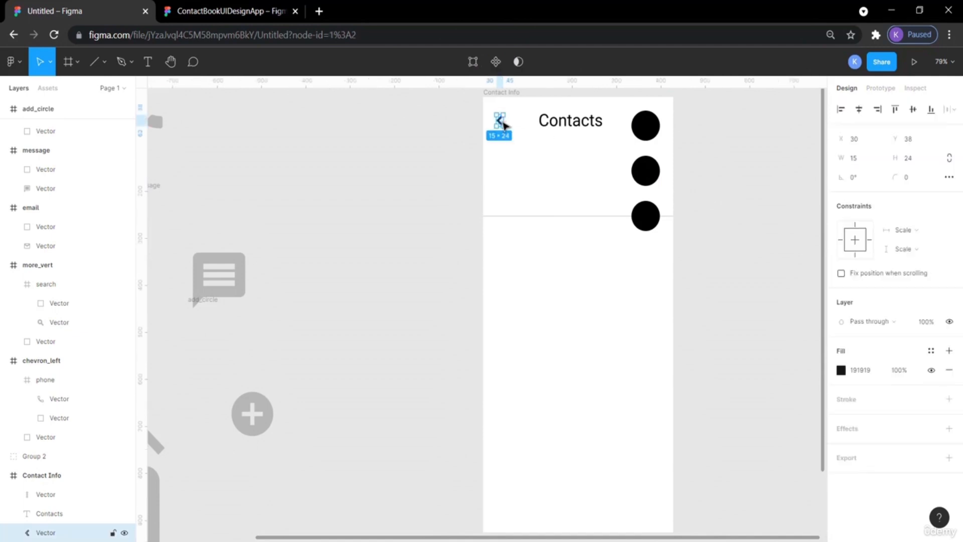
pyautogui.click(657, 172)
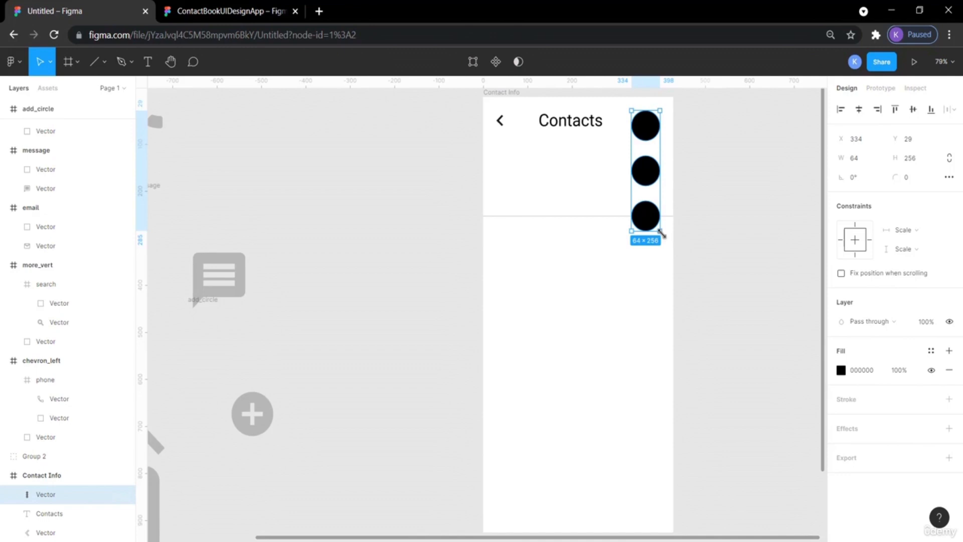
pyautogui.press('alt')
pyautogui.moveTo(661, 234); pyautogui.dragTo(653, 129)
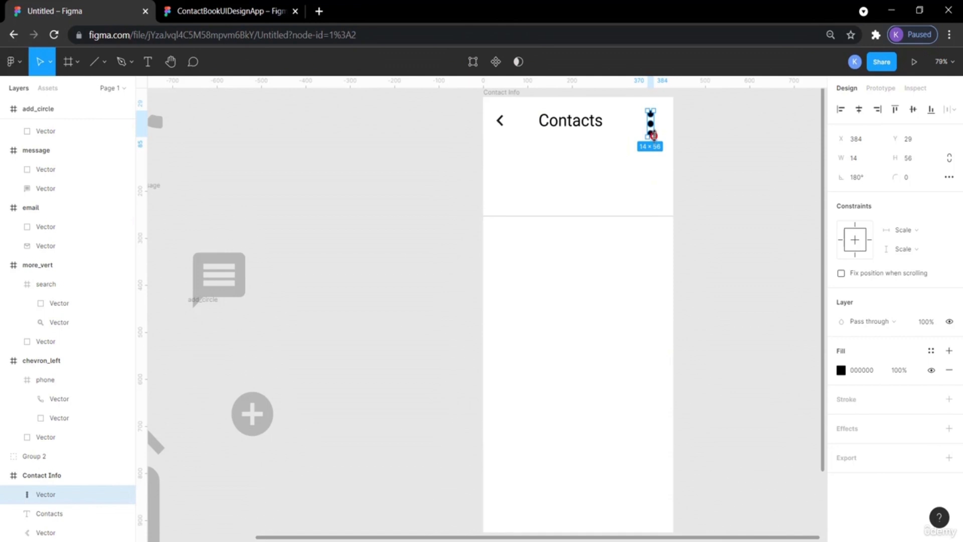
pyautogui.click(706, 143)
pyautogui.moveTo(656, 130); pyautogui.dragTo(661, 125)
pyautogui.click(387, 187)
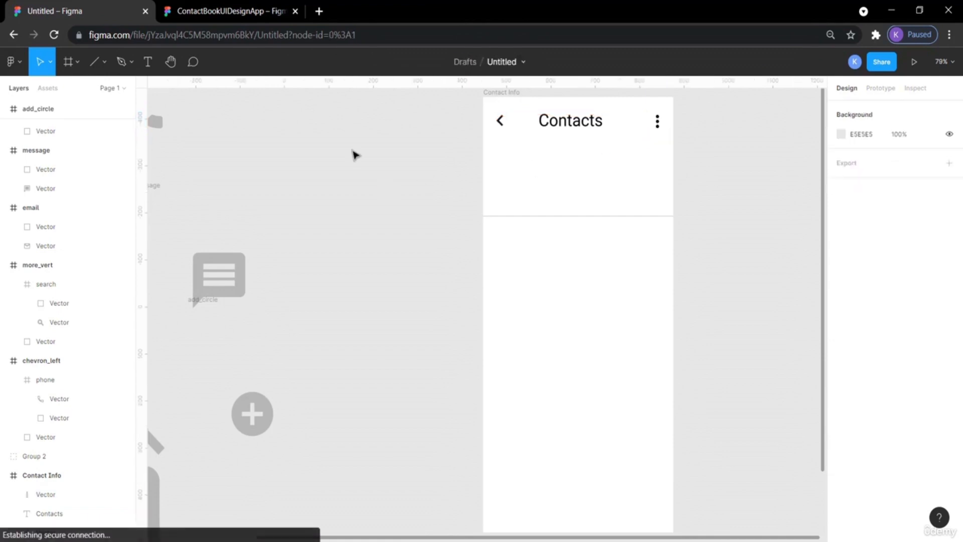
# Compare the reference's more-options icon position with the spacing between chevron and icon in the new header.
pyautogui.click(206, 6)
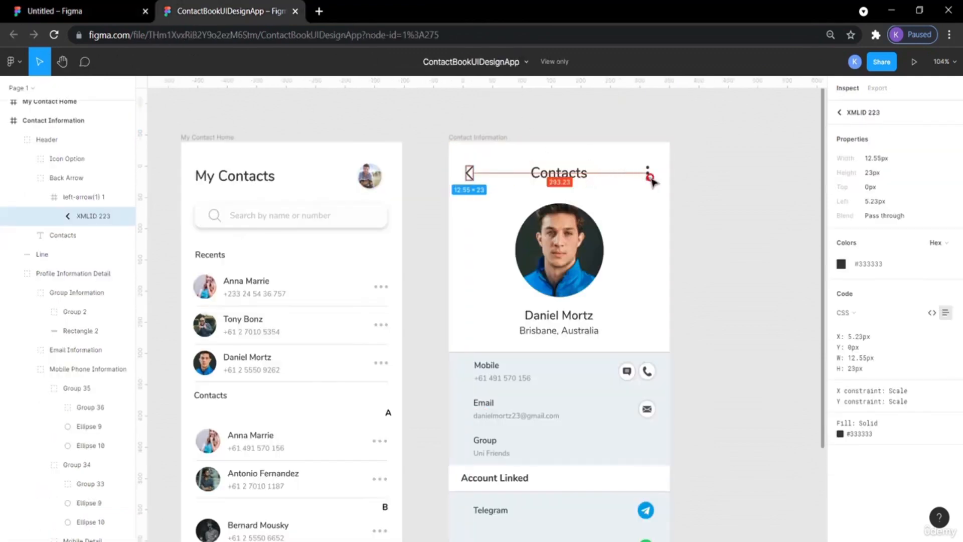
pyautogui.click(648, 179)
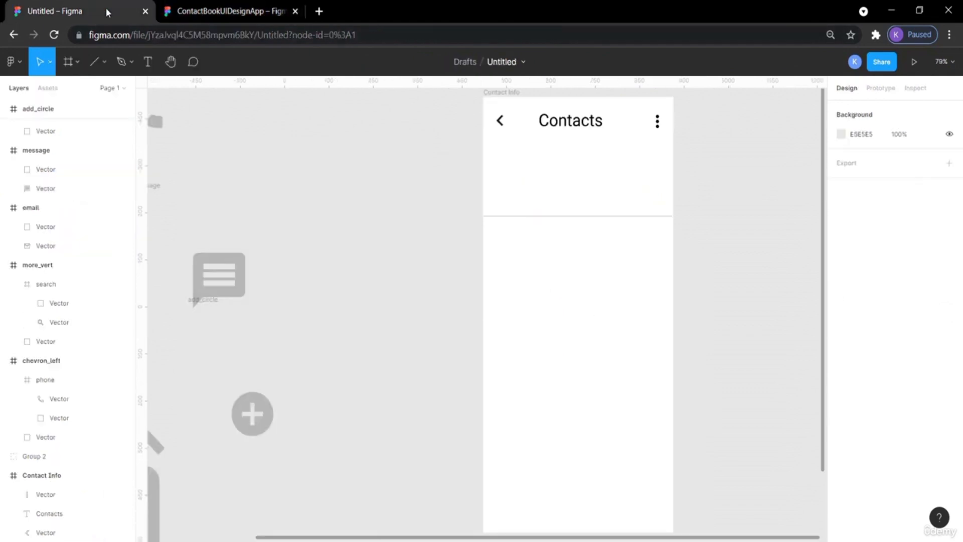
pyautogui.click(75, 11)
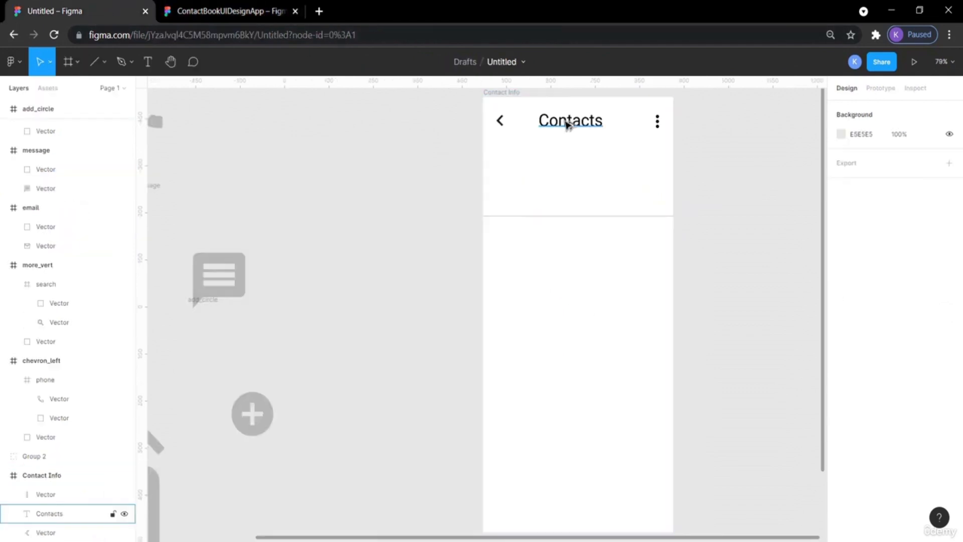
pyautogui.click(503, 126)
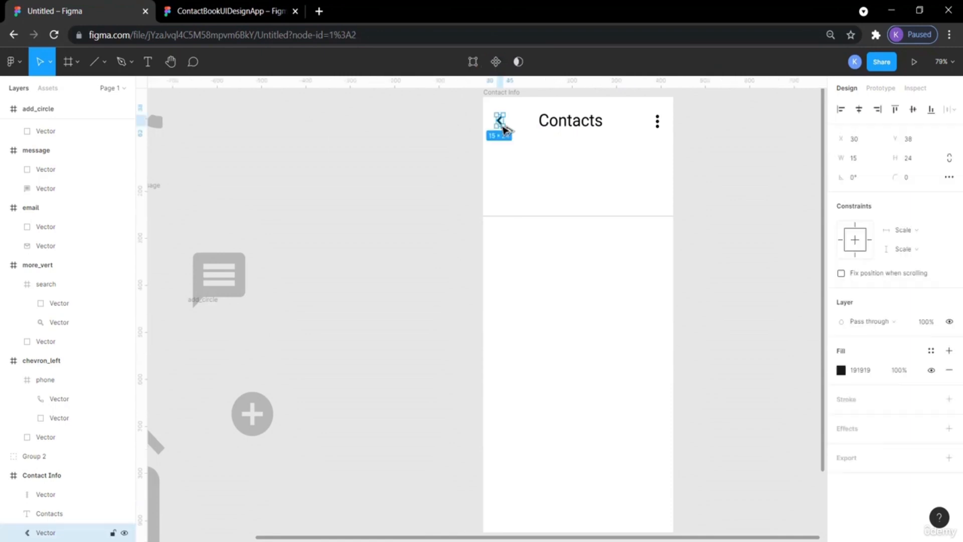
pyautogui.press('alt')
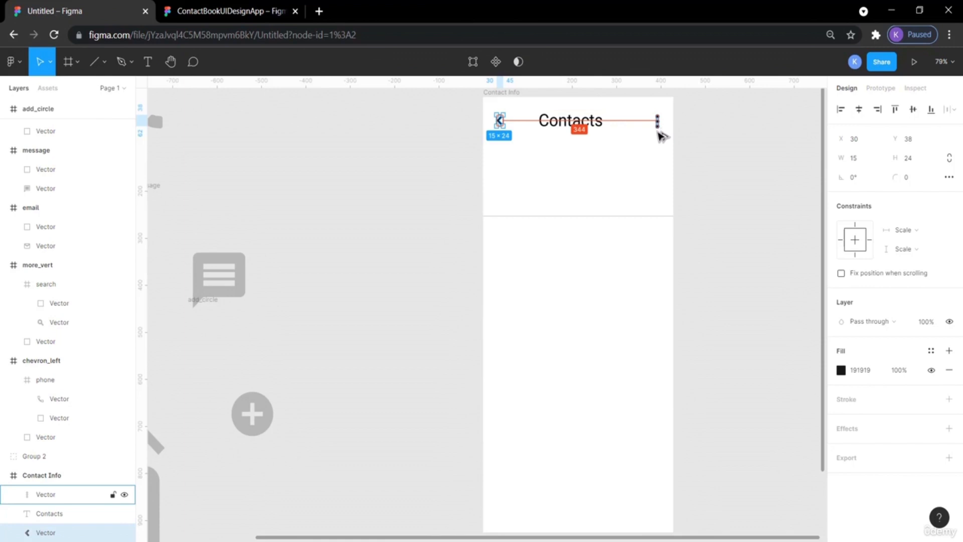
pyautogui.click(725, 150)
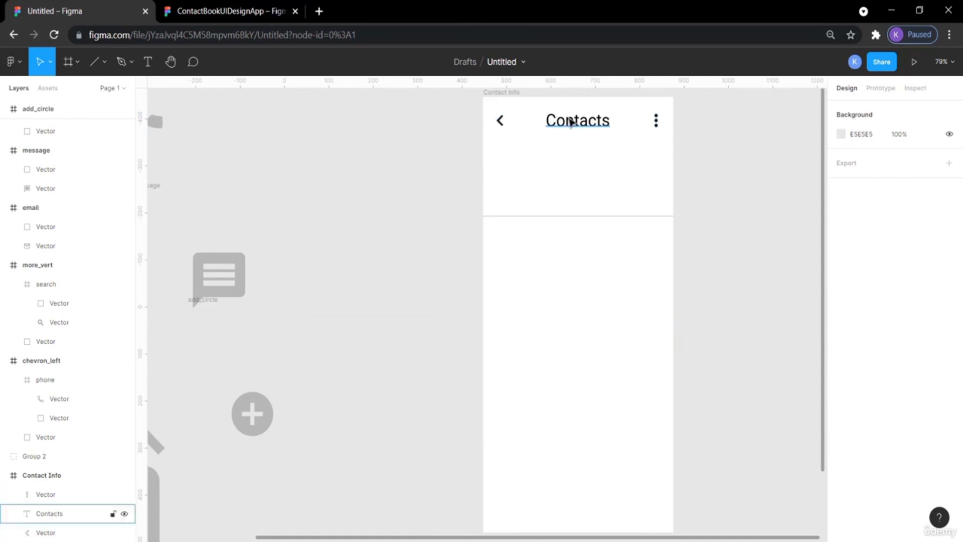
pyautogui.click(656, 121)
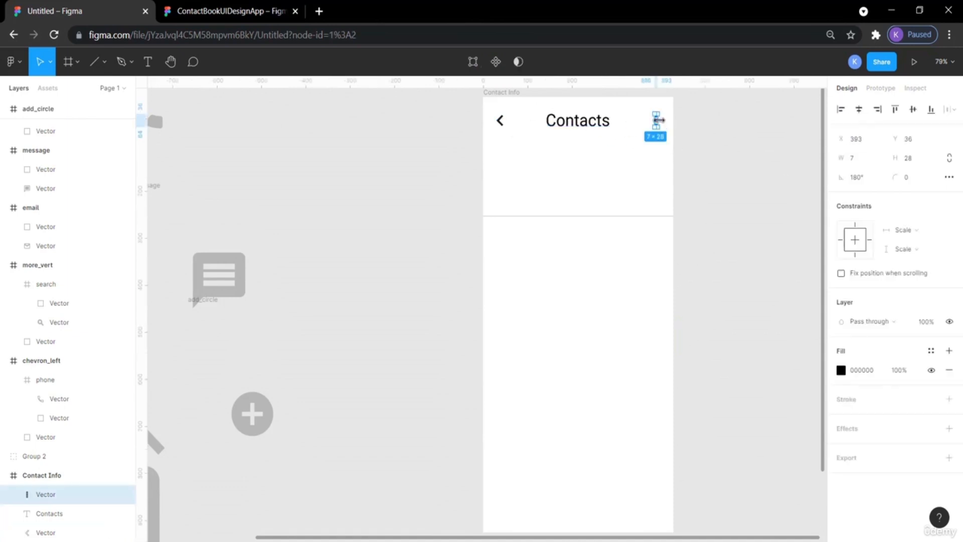
# Select the chevron, title and more icon together and nudge them to adjust their vertical position.
pyautogui.keyDown('shift'); pyautogui.click(599, 122); pyautogui.keyUp('shift')
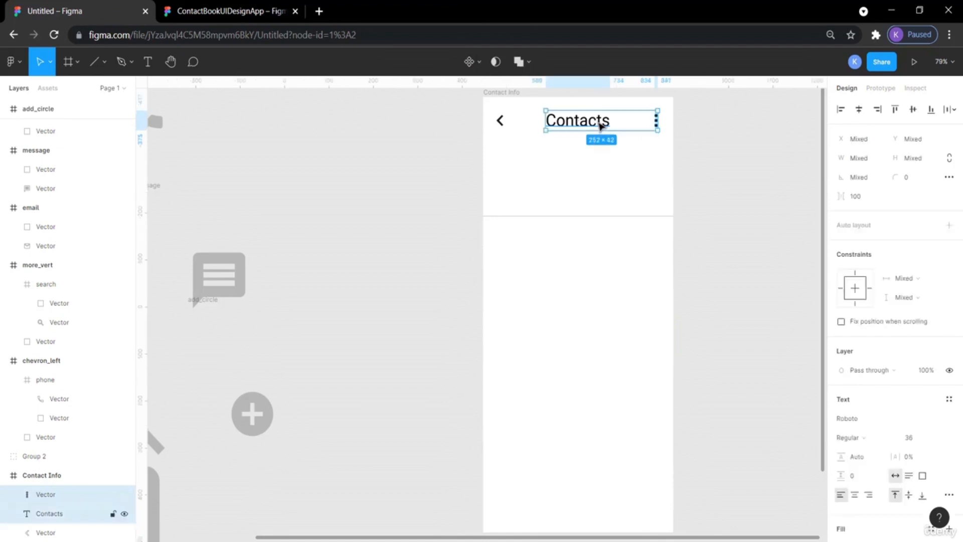
pyautogui.keyDown('shift'); pyautogui.click(500, 122); pyautogui.keyUp('shift')
pyautogui.press('Down')
pyautogui.press('Down')
pyautogui.press('Down')
pyautogui.press('Down')
pyautogui.press('Down')
pyautogui.press('Down')
pyautogui.press('Down')
pyautogui.press('Down')
pyautogui.press('Down')
pyautogui.press('Down')
pyautogui.press('Down')
pyautogui.press('Down')
pyautogui.press('Down')
pyautogui.press('Down')
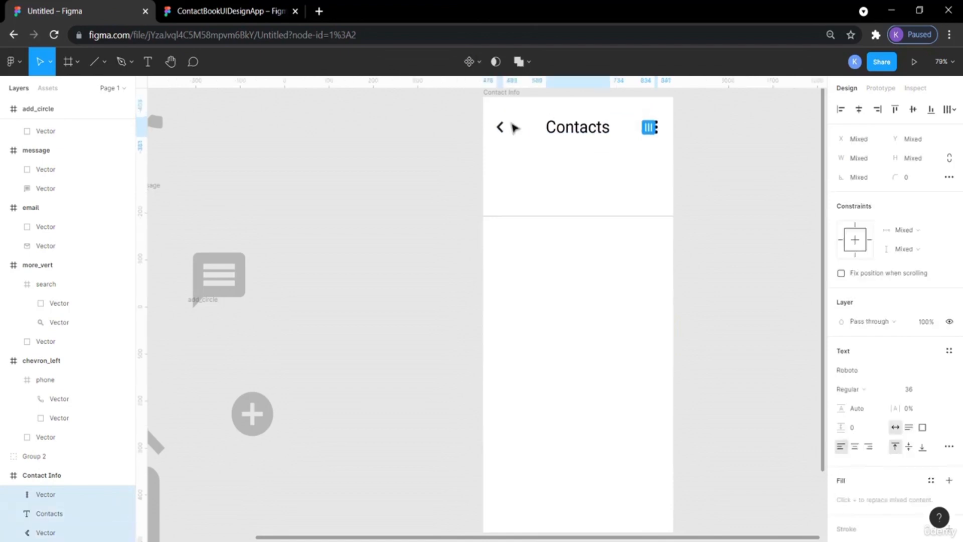
pyautogui.press('alt')
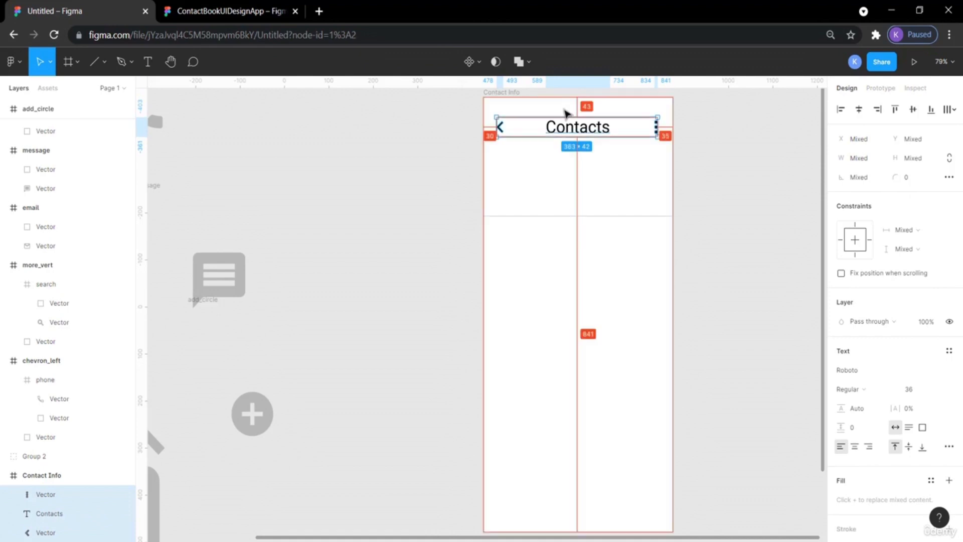
pyautogui.press('Up')
pyautogui.press('Up')
pyautogui.press('Up')
pyautogui.press('Up')
pyautogui.press('Up')
pyautogui.press('Up')
pyautogui.press('Up')
pyautogui.press('Up')
pyautogui.press('Up')
pyautogui.press('Up')
pyautogui.press('Up')
pyautogui.press('Up')
pyautogui.press('Up')
pyautogui.press('Up')
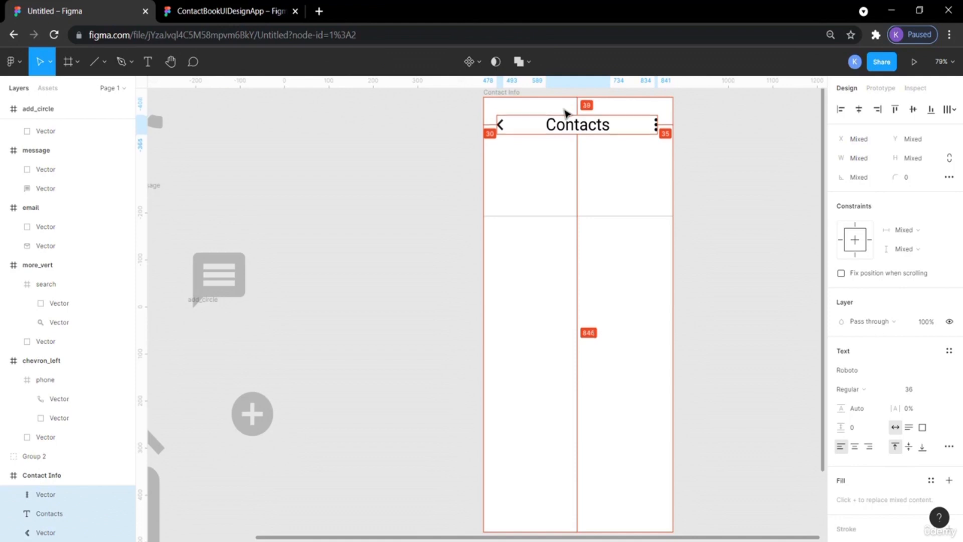
pyautogui.click(739, 145)
# Set the Contacts title's font weight to Bold.
pyautogui.click(578, 129)
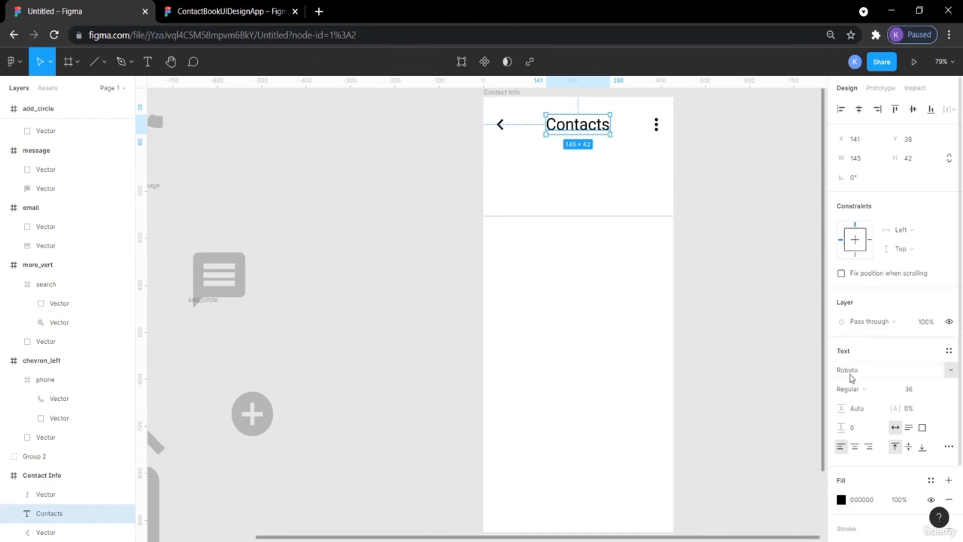
pyautogui.click(886, 391)
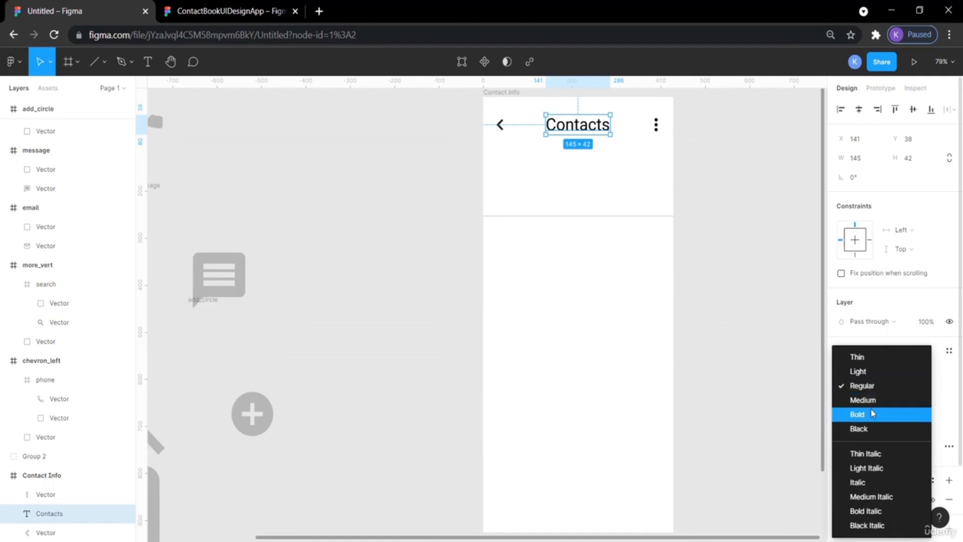
pyautogui.click(871, 409)
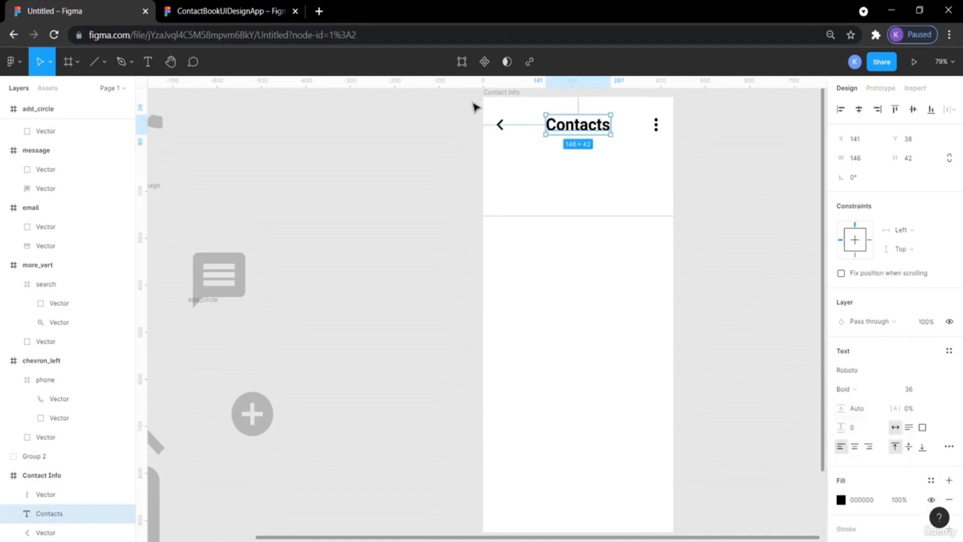
# Check the reference title's typography and change the Contacts title's font to Nunito.
pyautogui.click(227, 9)
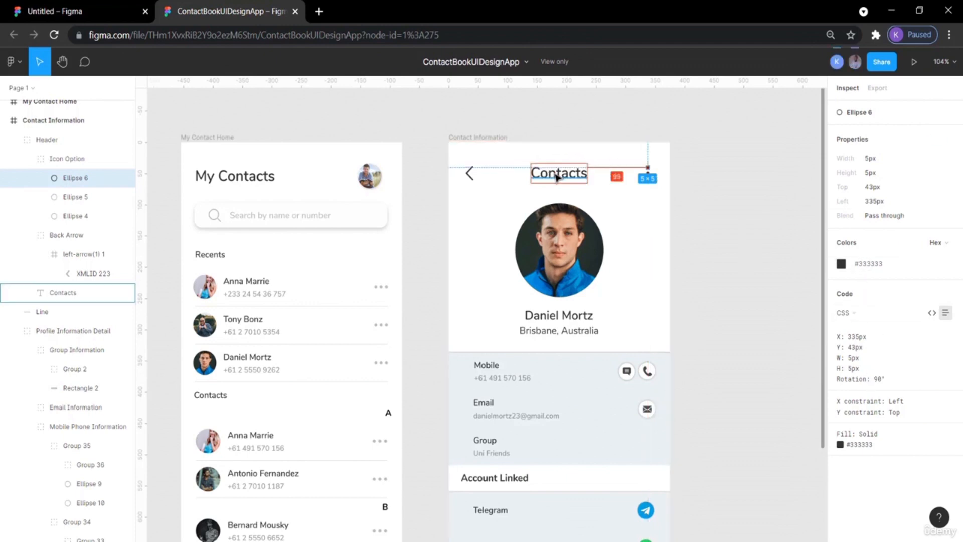
pyautogui.click(559, 173)
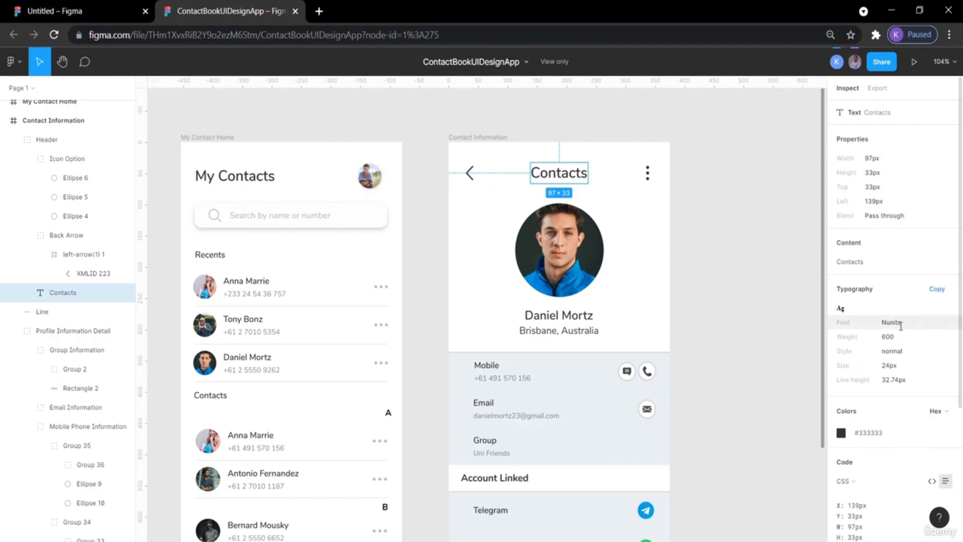
pyautogui.click(107, 14)
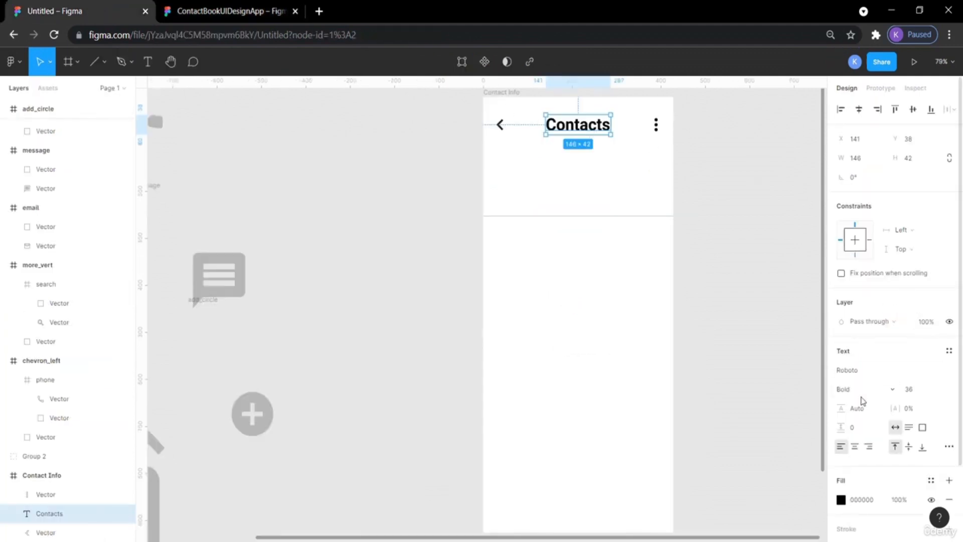
pyautogui.click(949, 371)
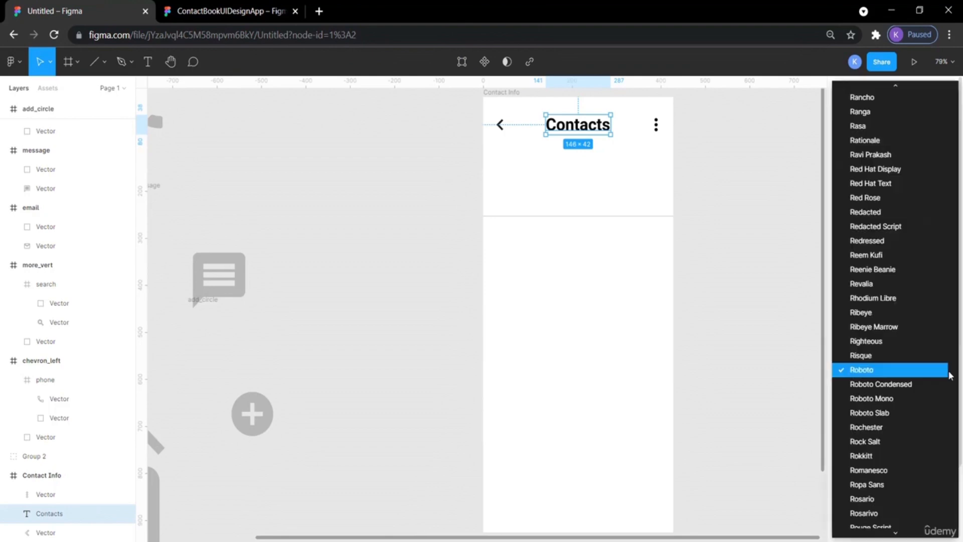
pyautogui.click(769, 360)
pyautogui.click(870, 371)
pyautogui.write('Nu')
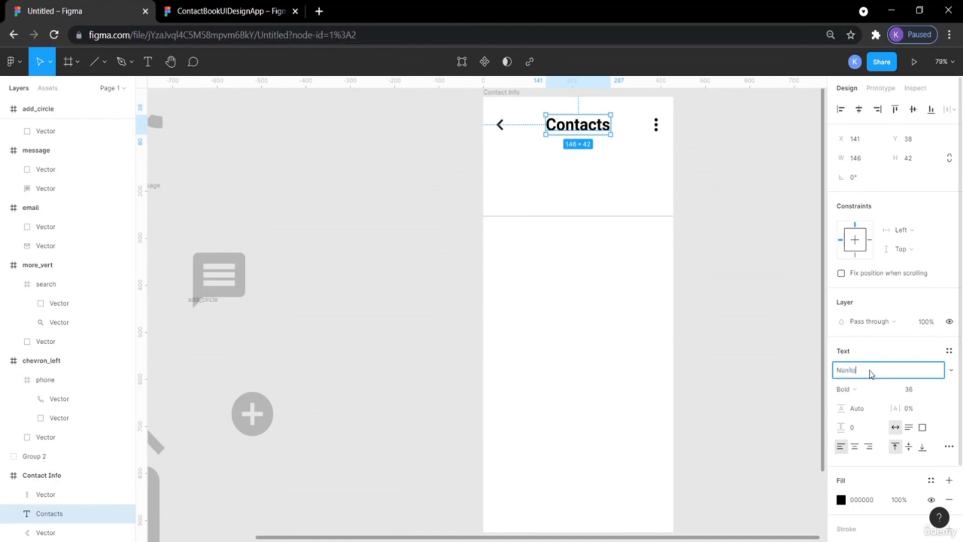
pyautogui.write('nito')
pyautogui.press('Return')
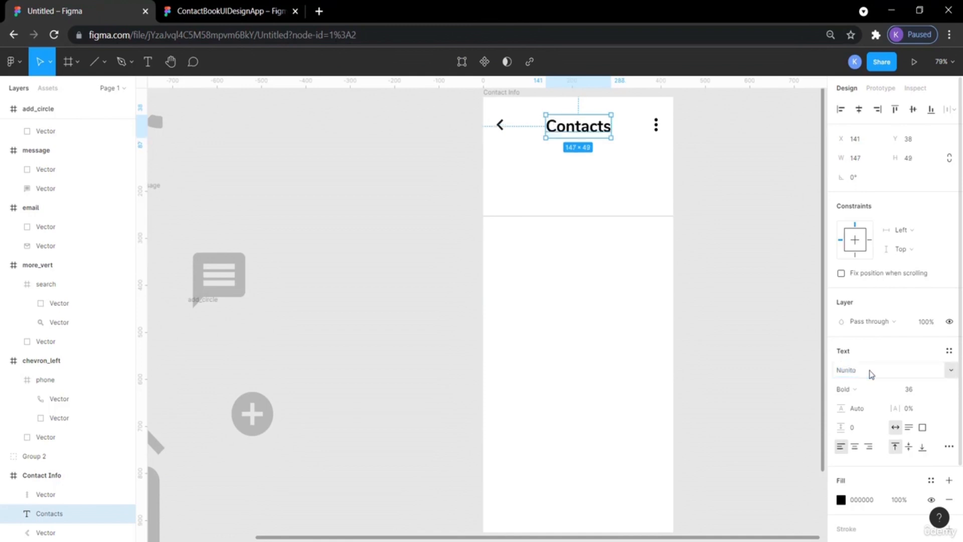
pyautogui.click(759, 314)
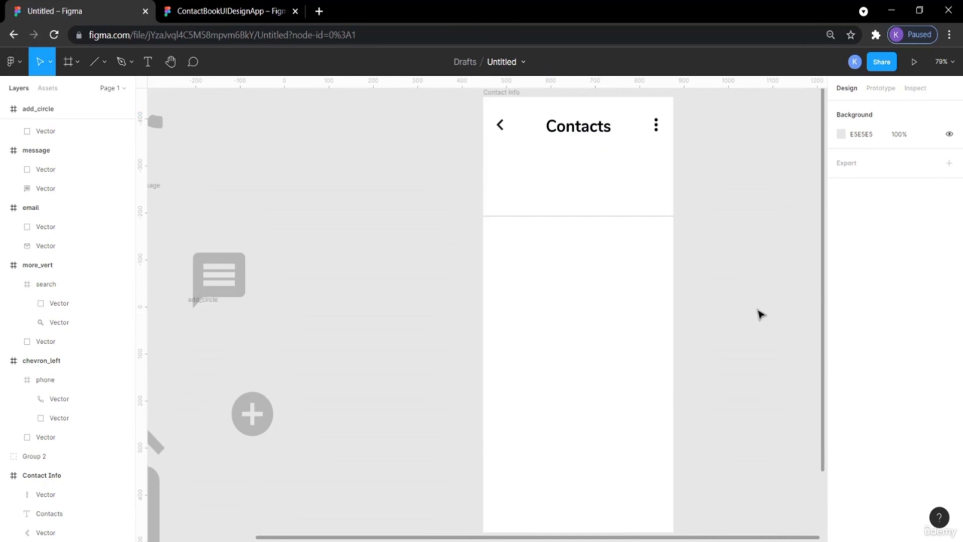
# Compare the reference title with the new Contacts title and review its font weight options.
pyautogui.click(173, 6)
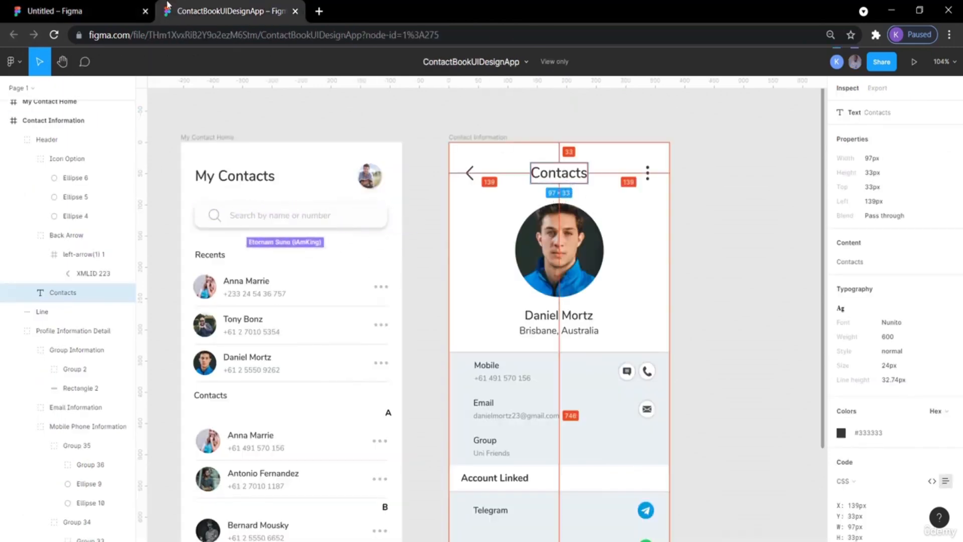
pyautogui.click(69, 7)
pyautogui.click(577, 126)
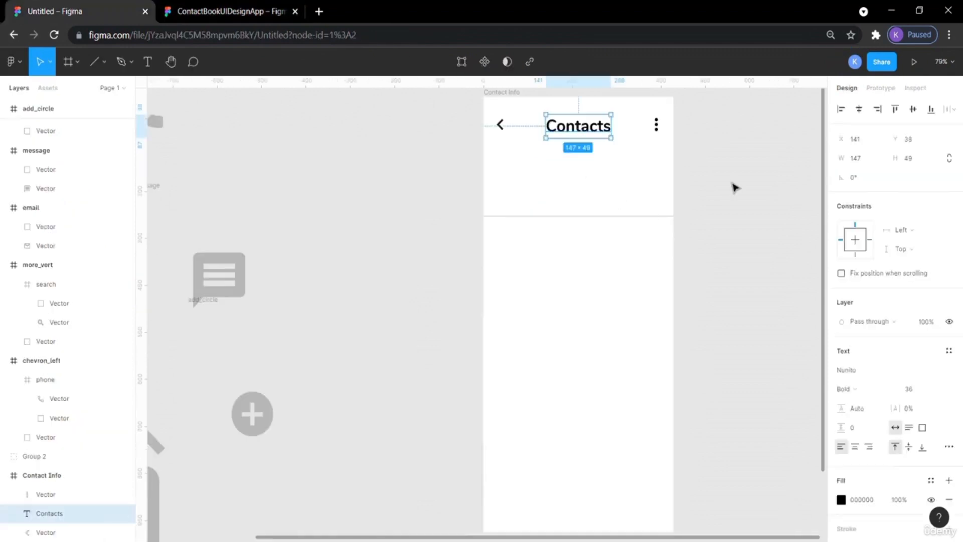
pyautogui.click(893, 394)
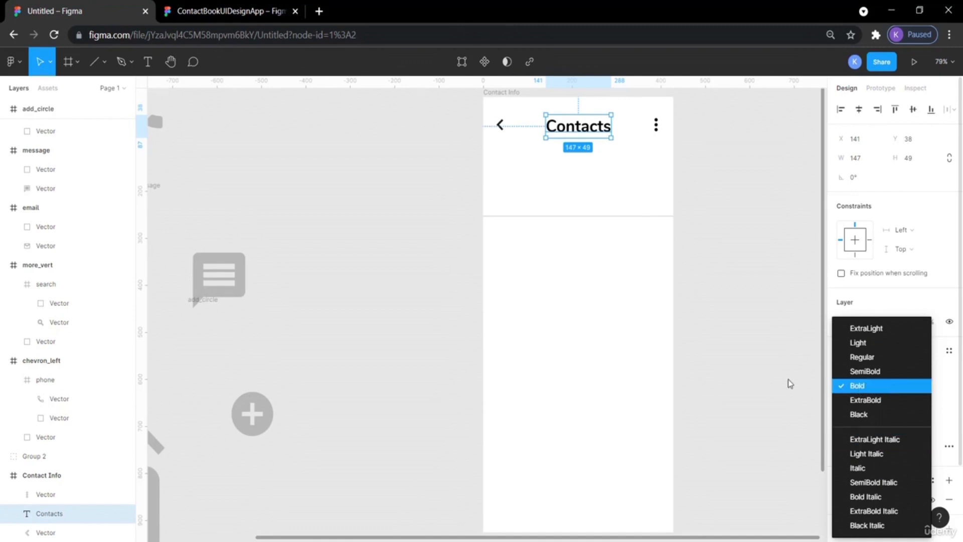
pyautogui.click(732, 322)
pyautogui.click(709, 202)
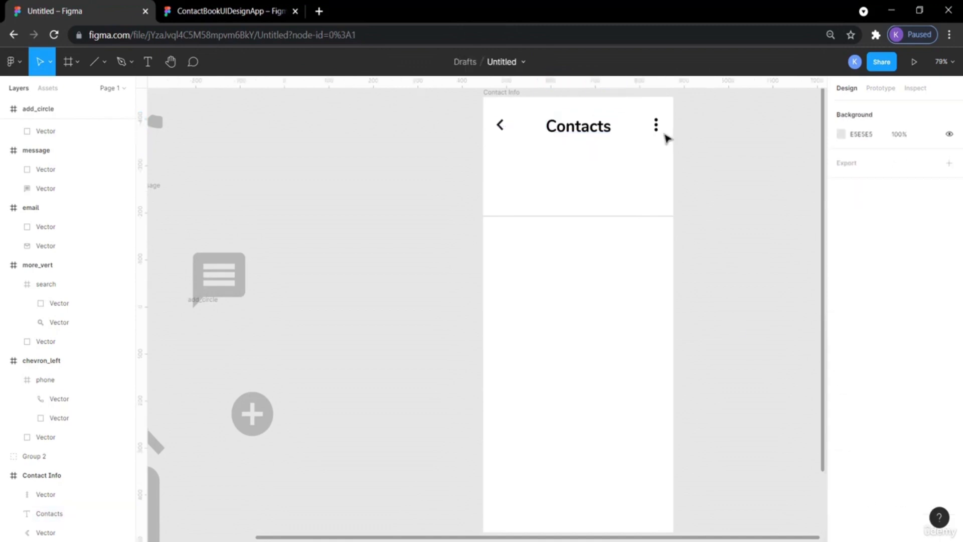
# Nudge the more-options icon right to X 398 so its edge margin matches the chevron's.
pyautogui.click(657, 126)
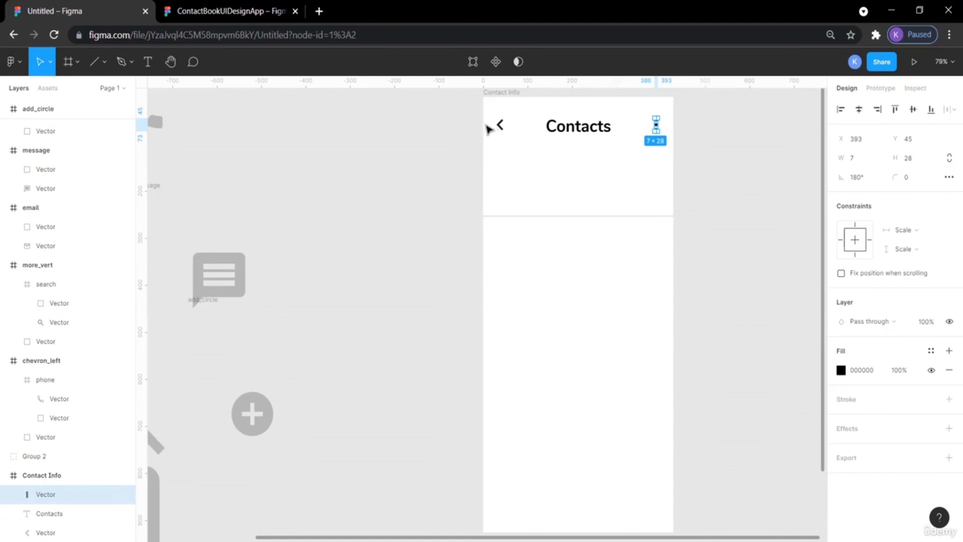
pyautogui.press('alt')
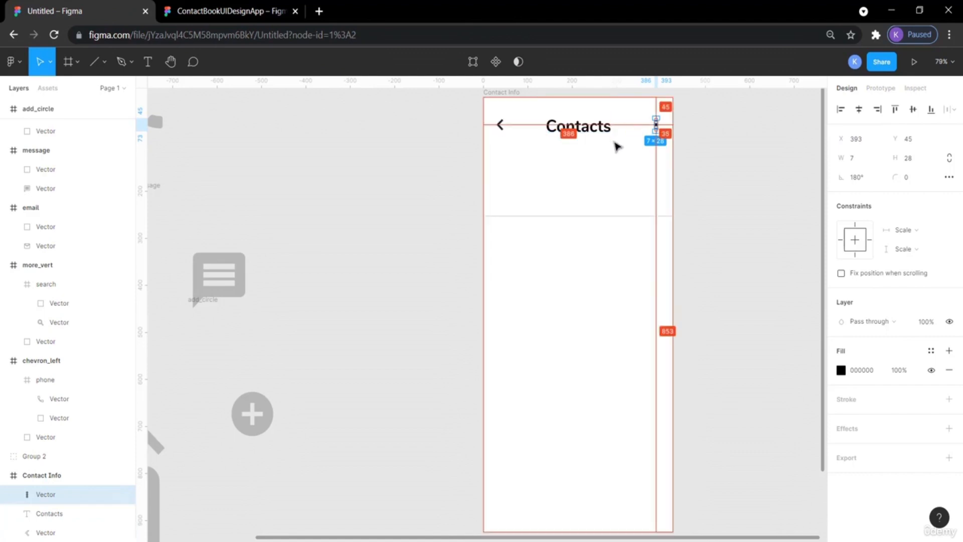
pyautogui.click(498, 126)
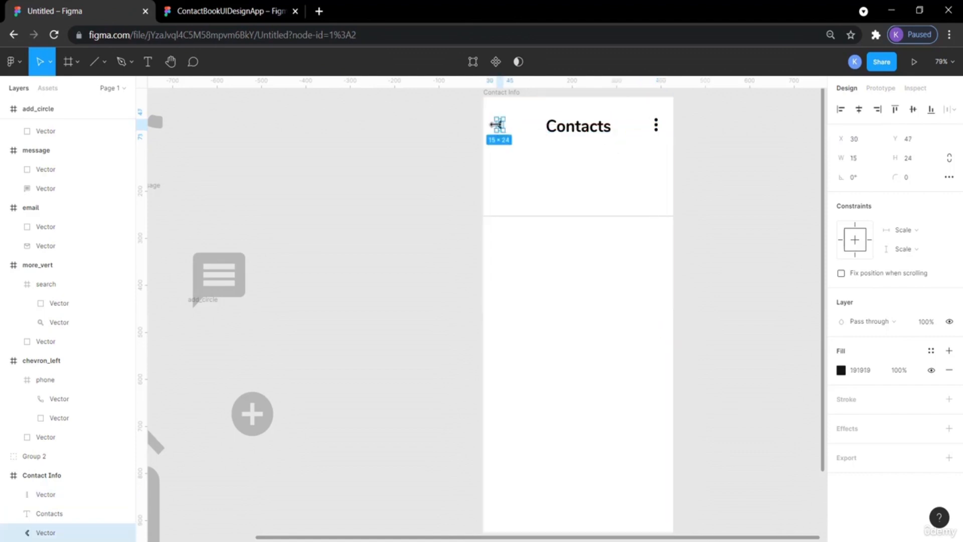
pyautogui.click(655, 126)
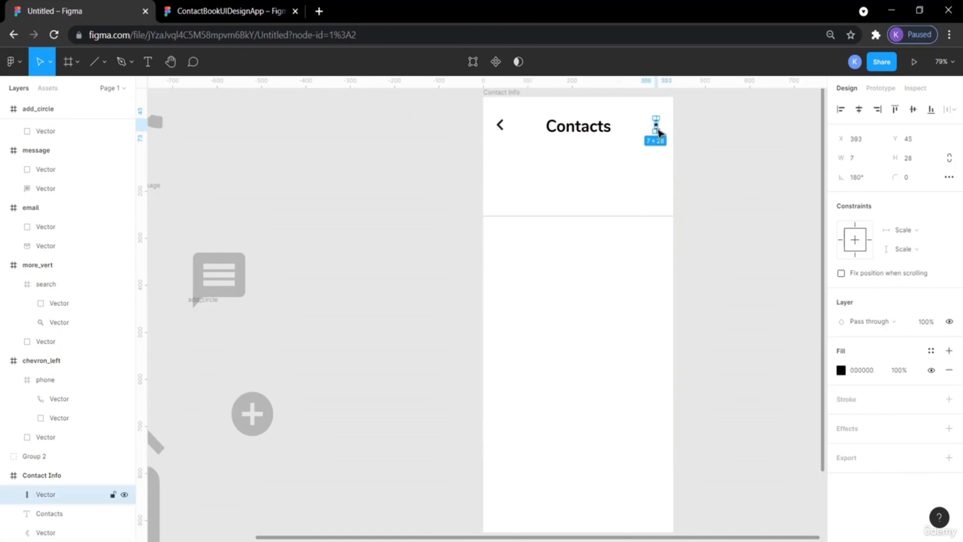
pyautogui.press('alt')
pyautogui.press('Right')
pyautogui.press('Right')
pyautogui.press('Right')
pyautogui.press('Right')
pyautogui.press('Right')
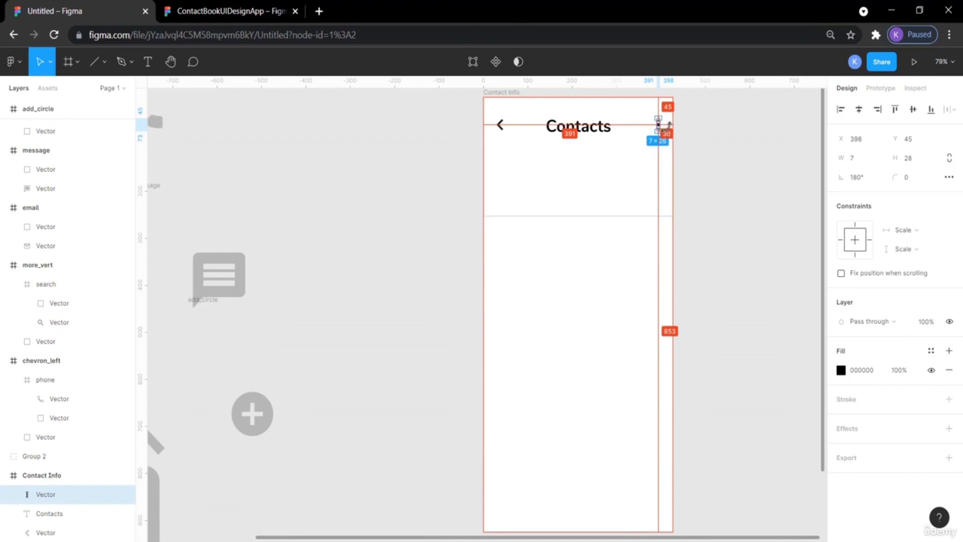
pyautogui.click(740, 150)
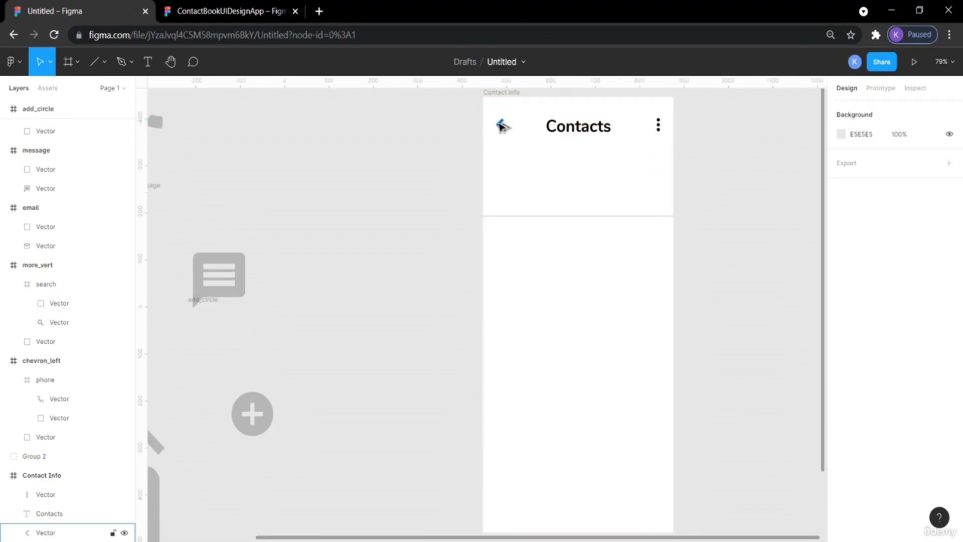
# Select the chevron, Contacts title and more-options icon together and align their vertical centers.
pyautogui.click(659, 128)
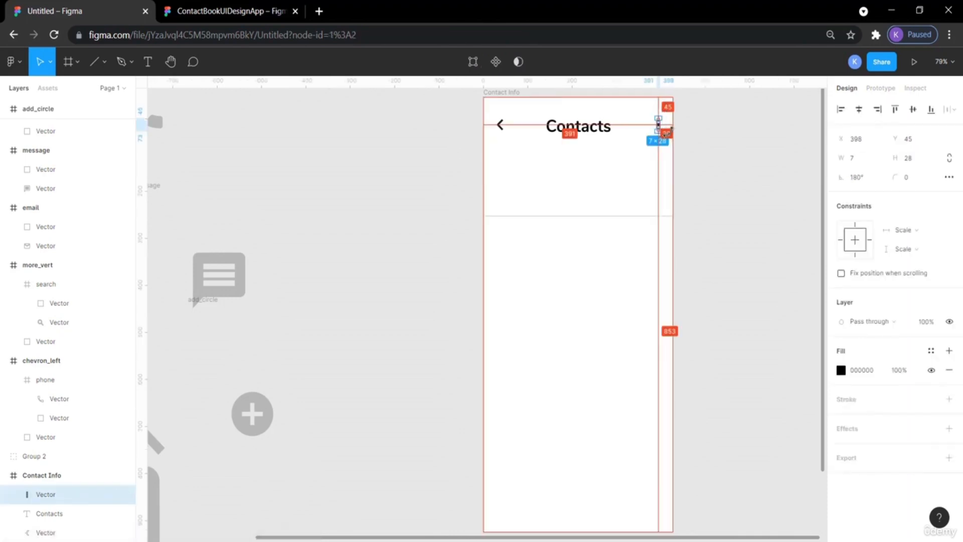
pyautogui.click(498, 126)
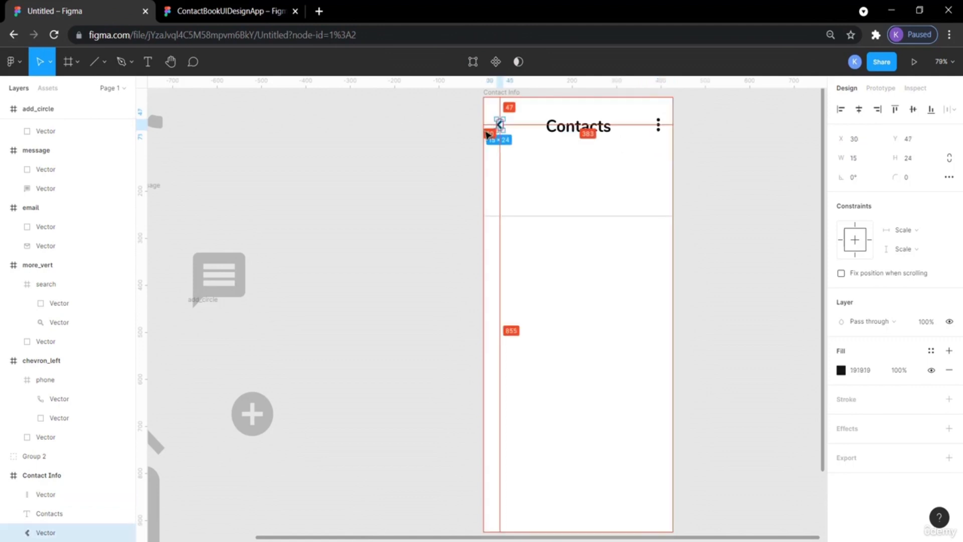
pyautogui.click(602, 130)
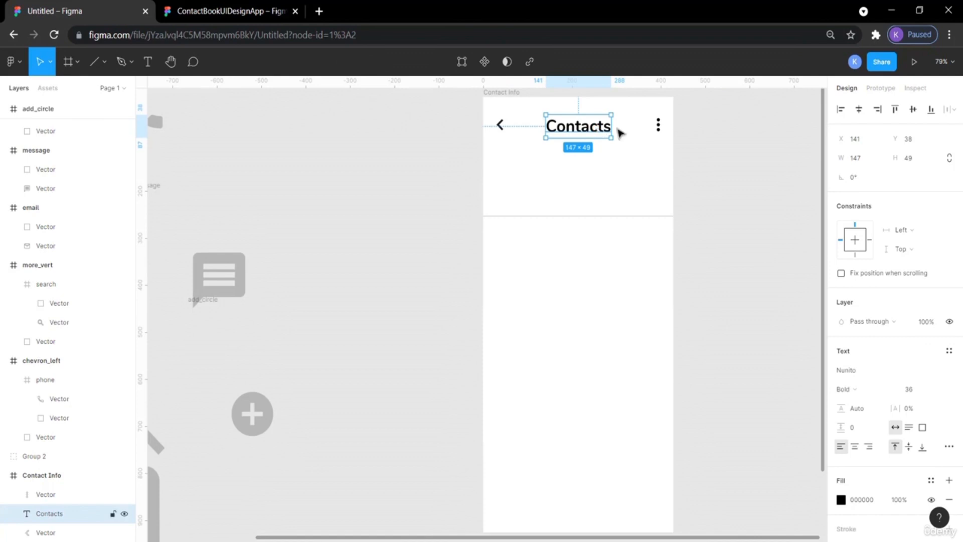
pyautogui.click(660, 129)
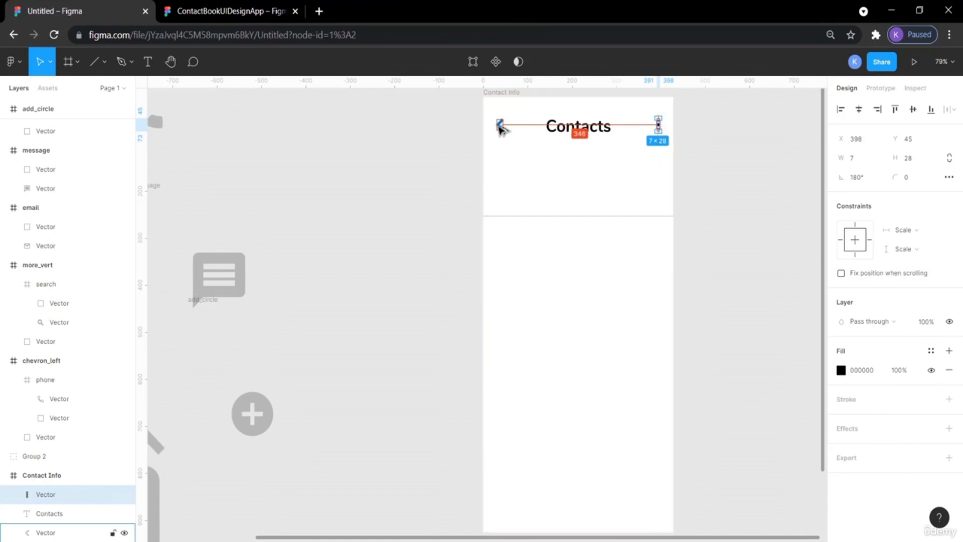
pyautogui.click(574, 131)
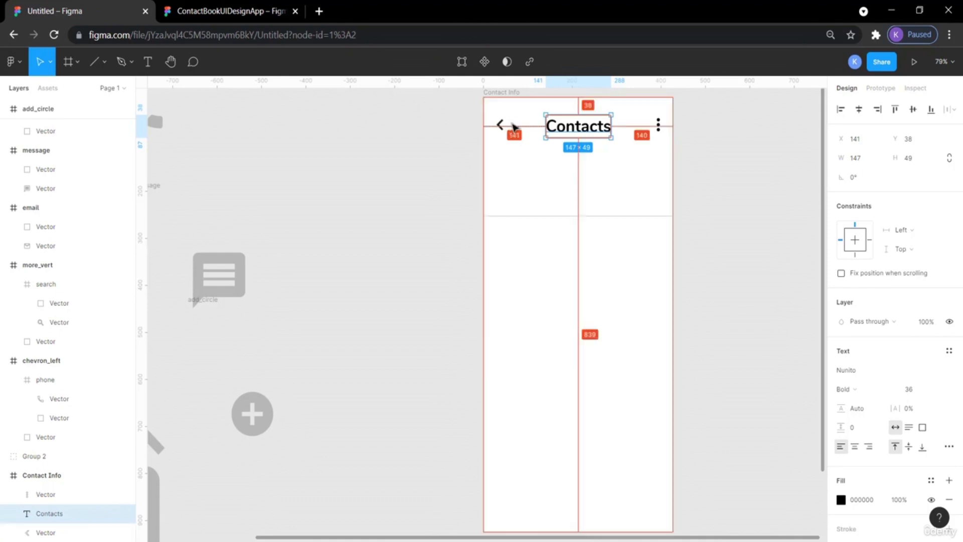
pyautogui.click(690, 142)
pyautogui.click(660, 129)
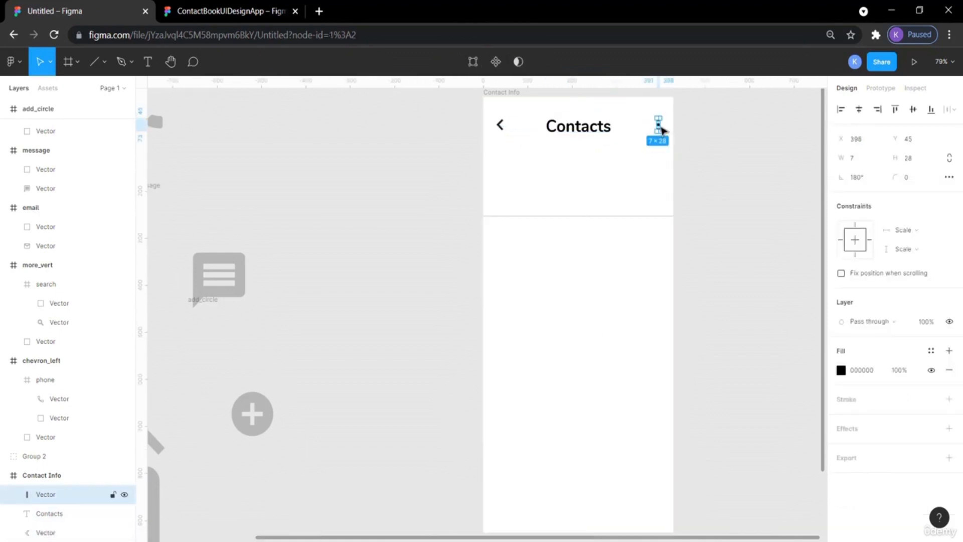
pyautogui.keyDown('shift'); pyautogui.click(602, 134); pyautogui.keyUp('shift')
pyautogui.keyDown('shift'); pyautogui.click(508, 130); pyautogui.keyUp('shift')
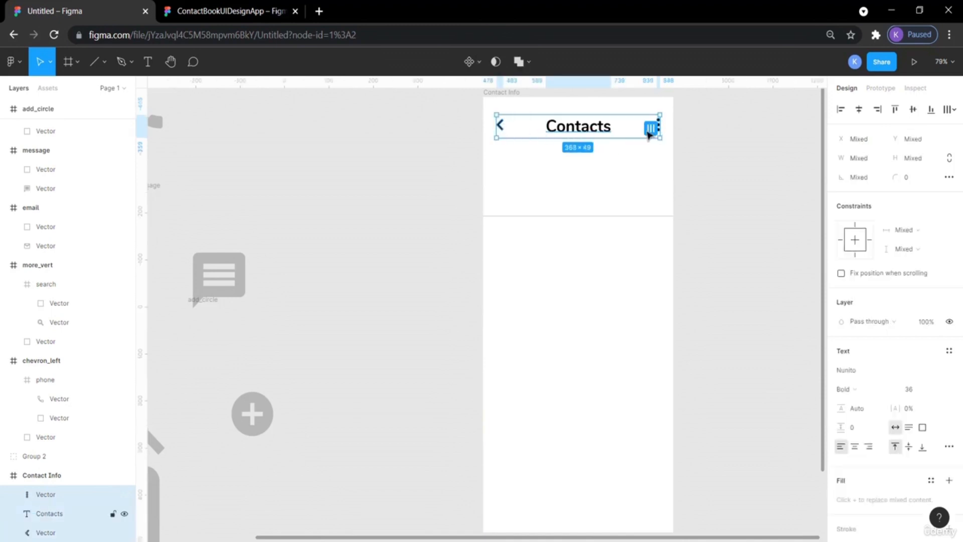
pyautogui.click(912, 109)
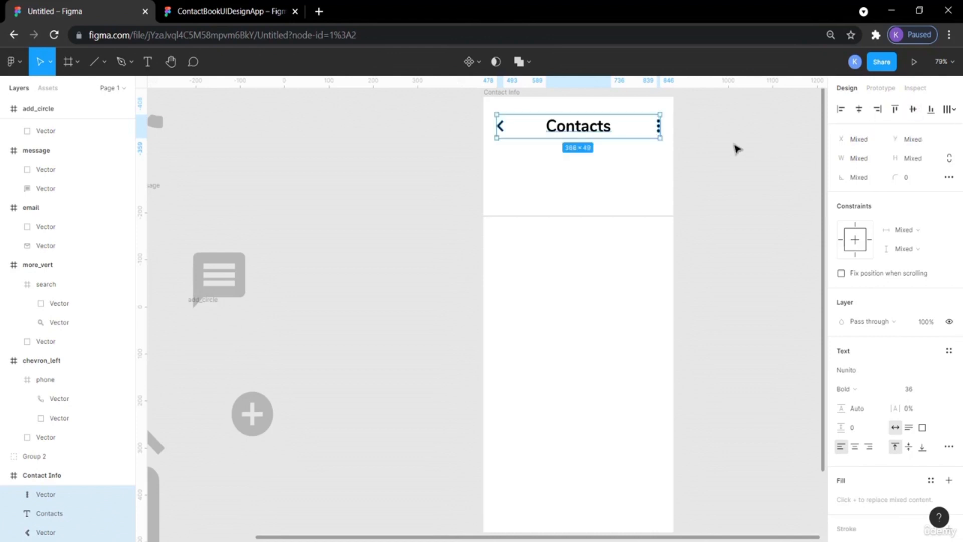
pyautogui.click(685, 129)
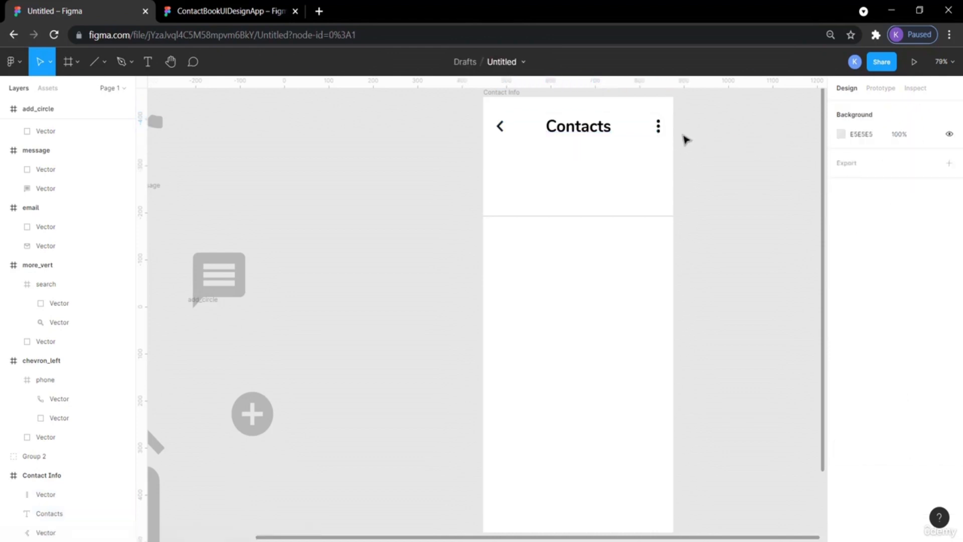
# Compare the Contacts title in the new header with the reference screen.
pyautogui.click(578, 126)
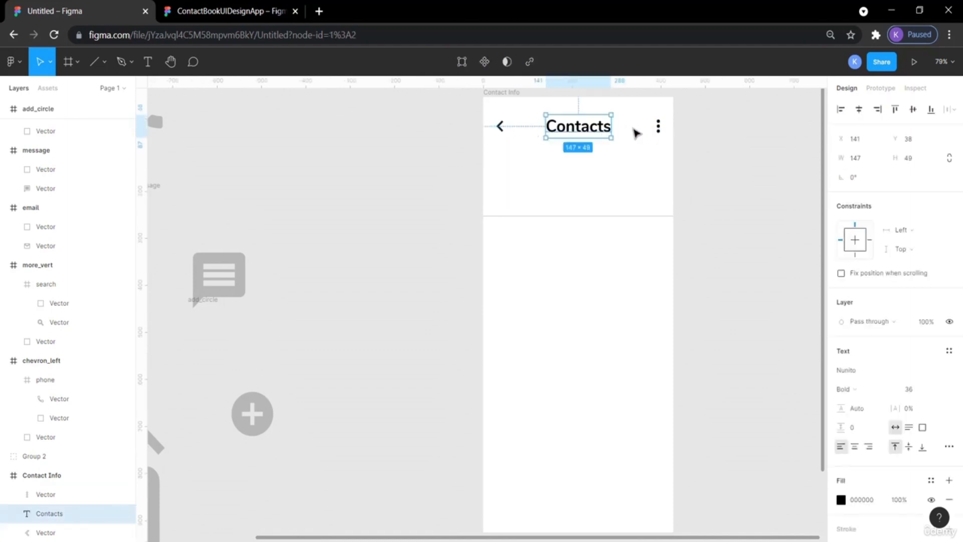
pyautogui.click(687, 136)
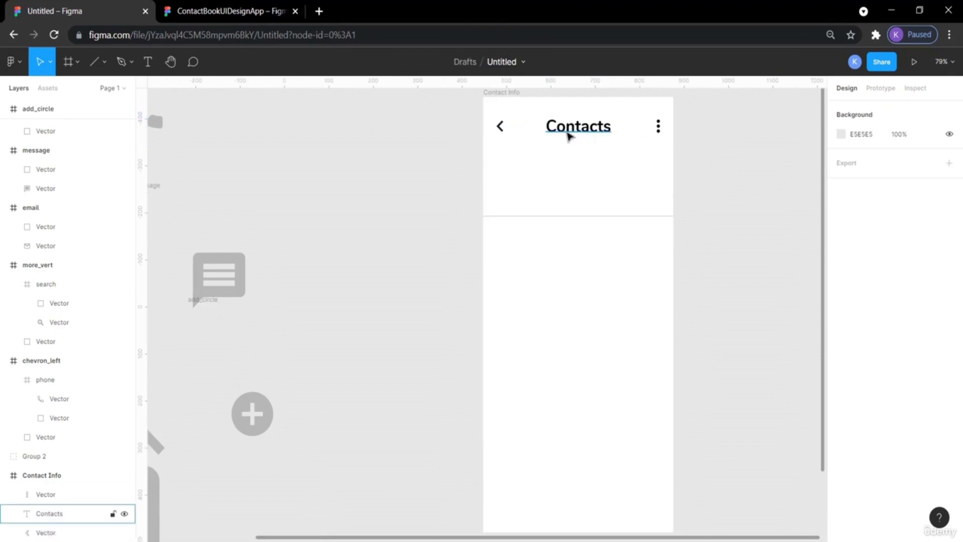
pyautogui.click(569, 131)
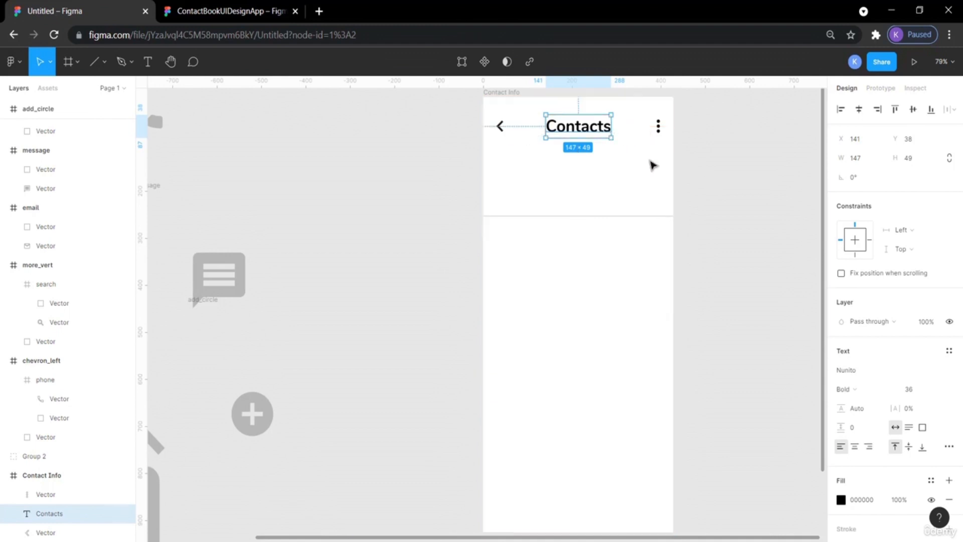
pyautogui.click(710, 169)
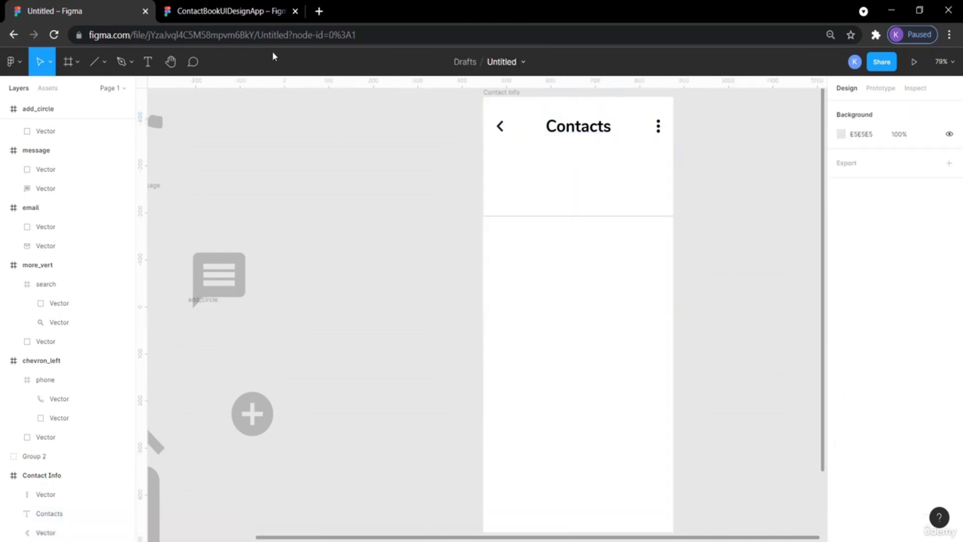
pyautogui.click(251, 11)
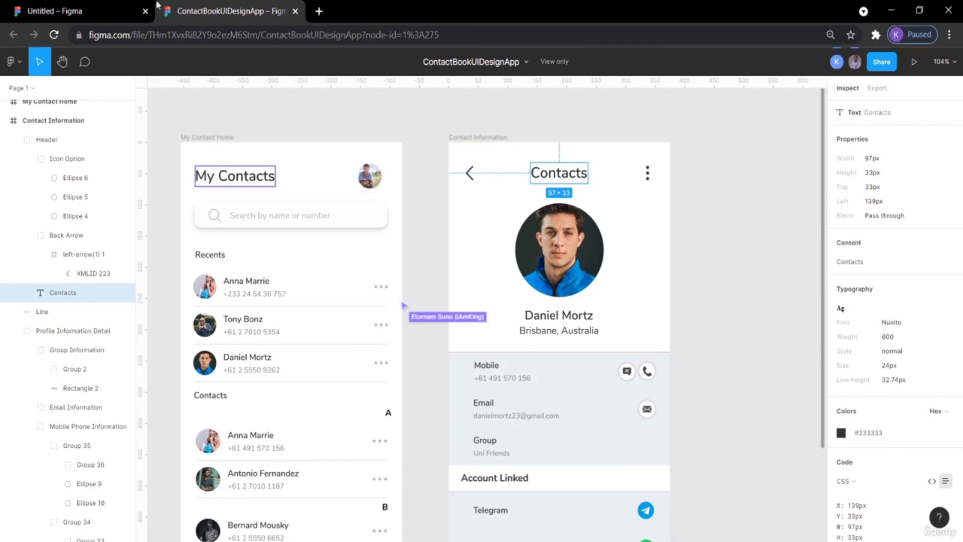
pyautogui.click(88, 11)
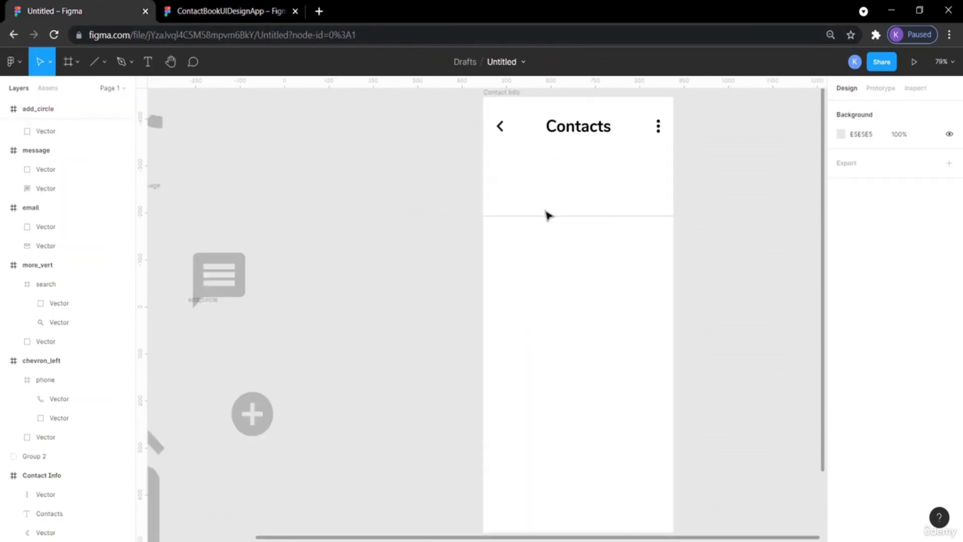
# Draw a circle about 120 × 120 below the Contacts title with the Ellipse tool.
pyautogui.click(105, 65)
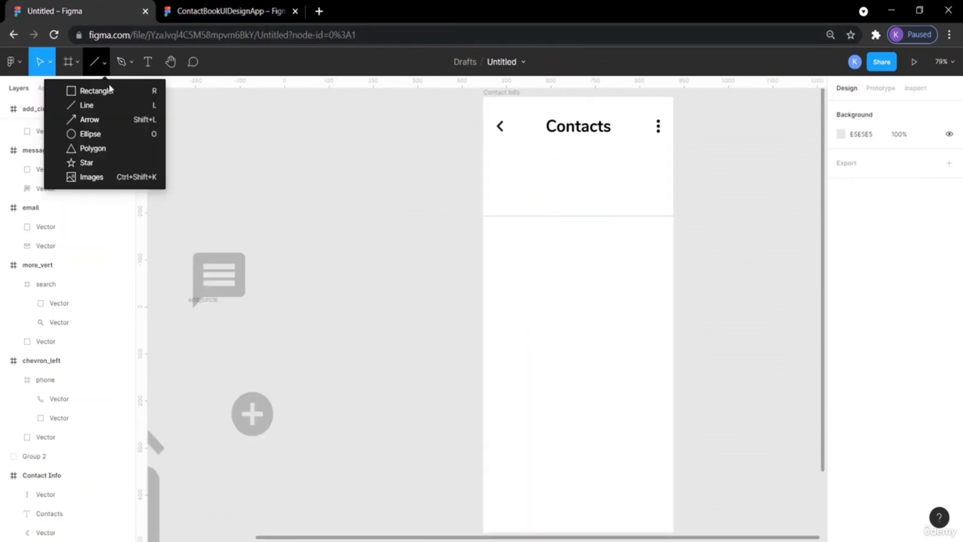
pyautogui.click(112, 132)
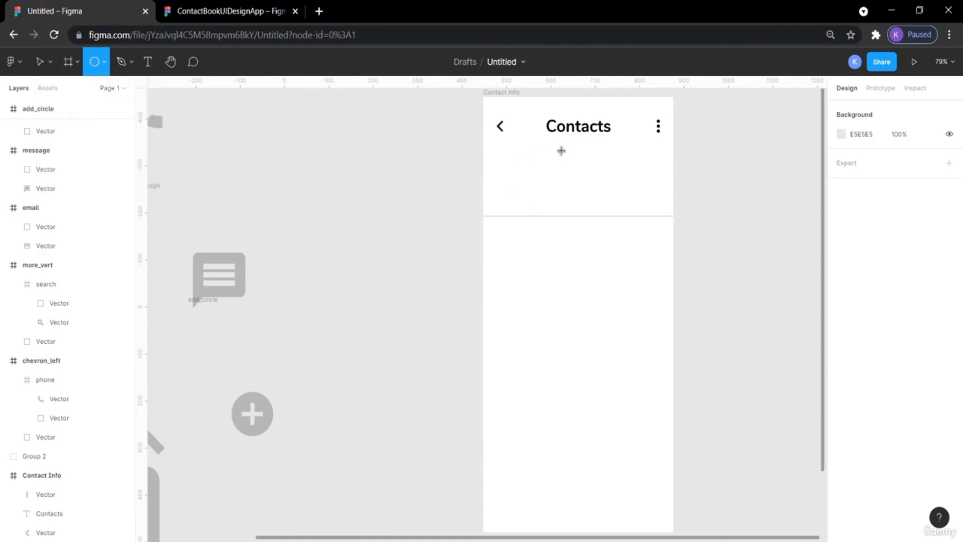
pyautogui.moveTo(559, 160); pyautogui.dragTo(575, 180)
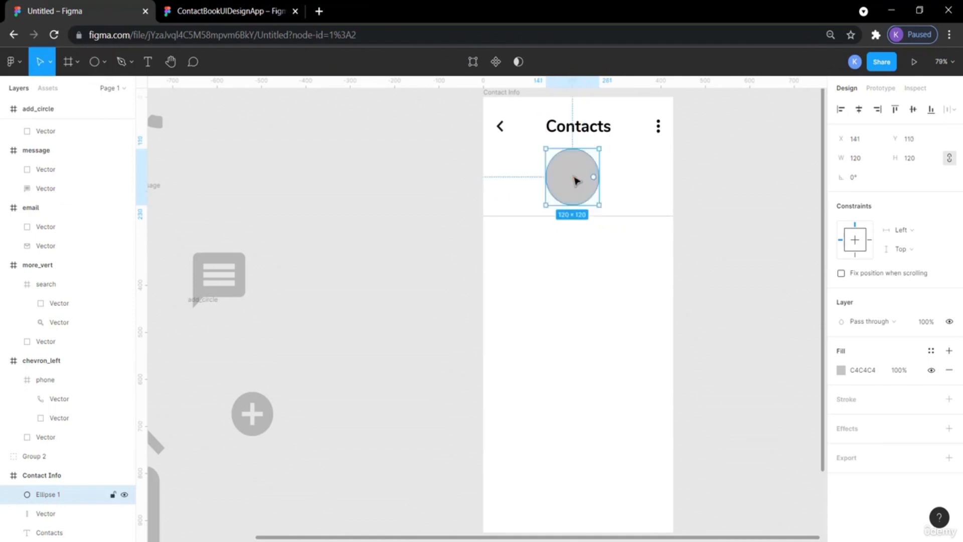
pyautogui.click(756, 196)
# Center the circle horizontally in the frame at X 154, checking against the reference profile photo.
pyautogui.click(592, 179)
pyautogui.moveTo(591, 180); pyautogui.dragTo(594, 179)
pyautogui.click(189, 12)
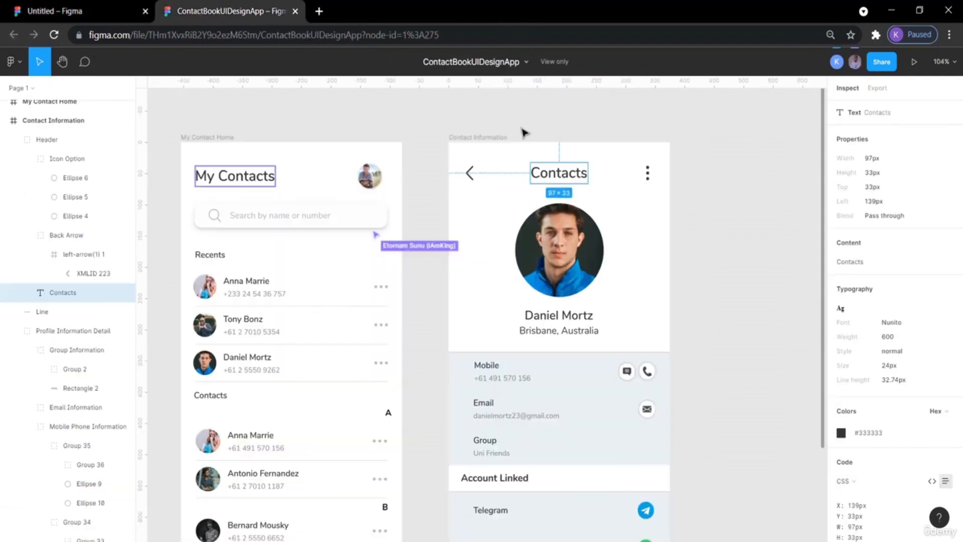
pyautogui.click(727, 257)
pyautogui.click(551, 178)
pyautogui.click(93, 12)
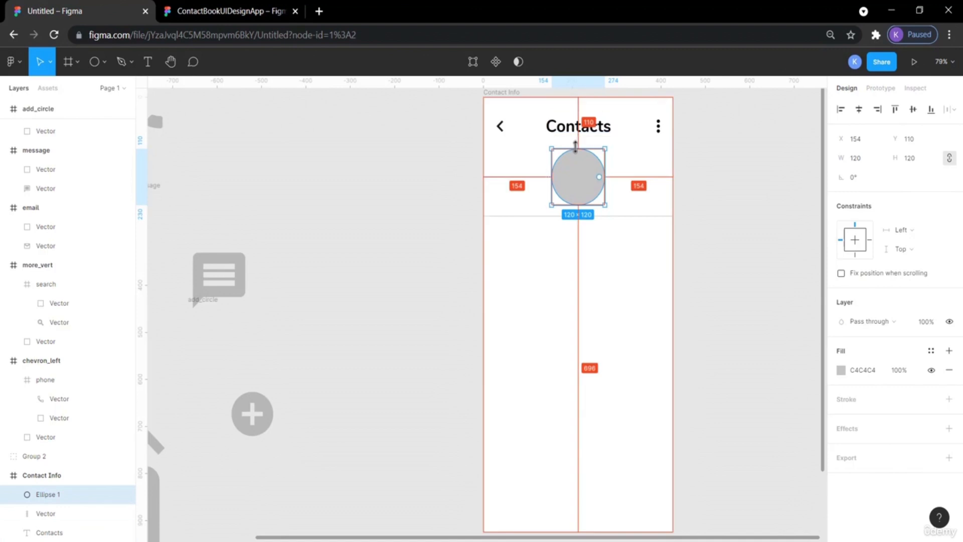
pyautogui.click(754, 212)
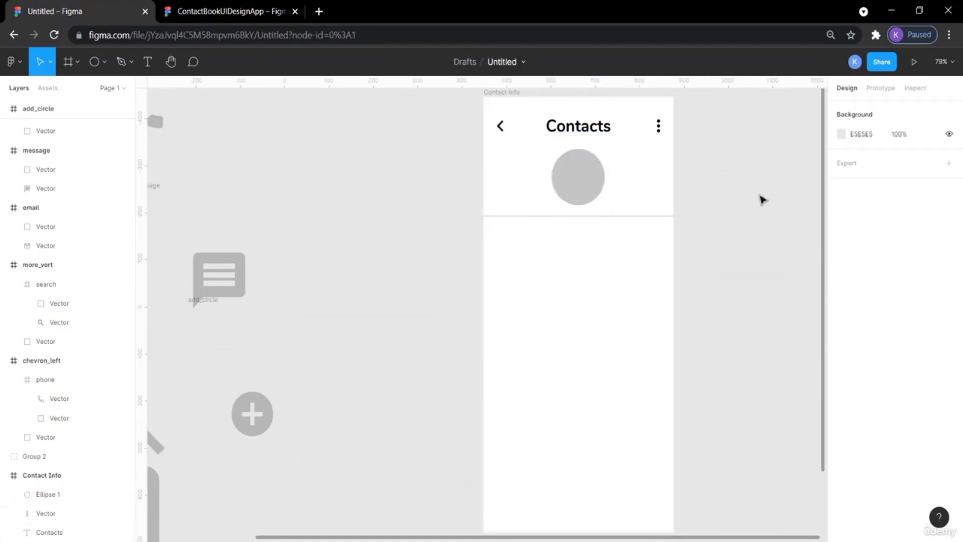
# Move the horizontal divider line down to Y 335 below the circle.
pyautogui.click(274, 10)
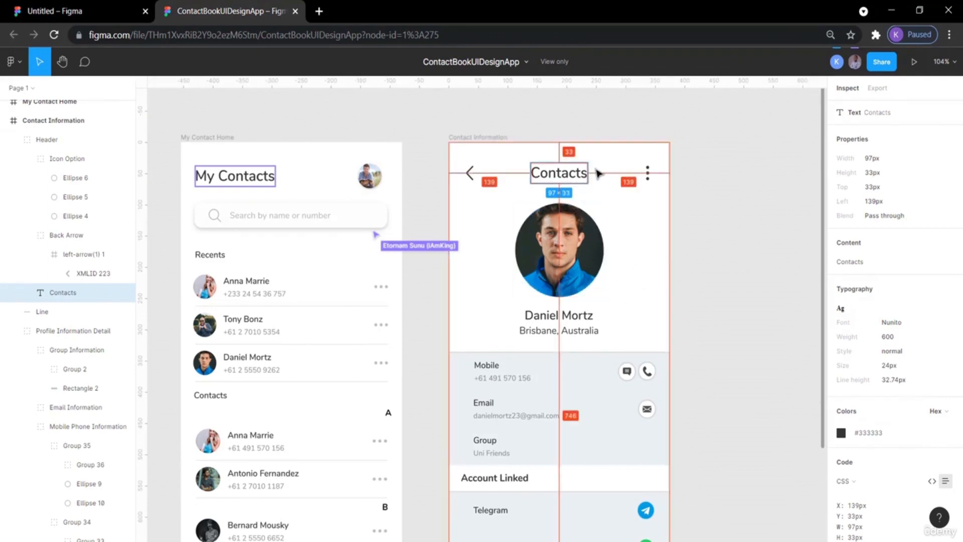
pyautogui.click(97, 8)
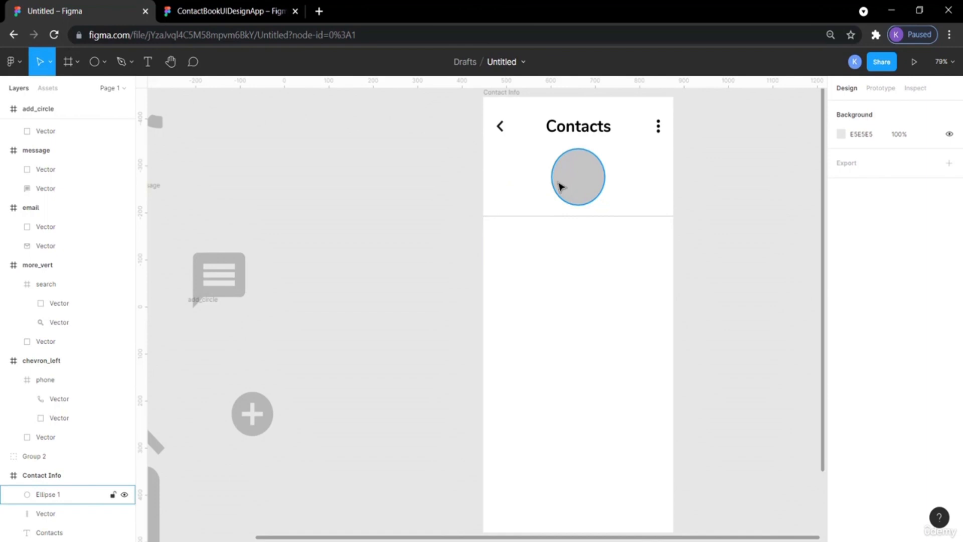
pyautogui.click(558, 221)
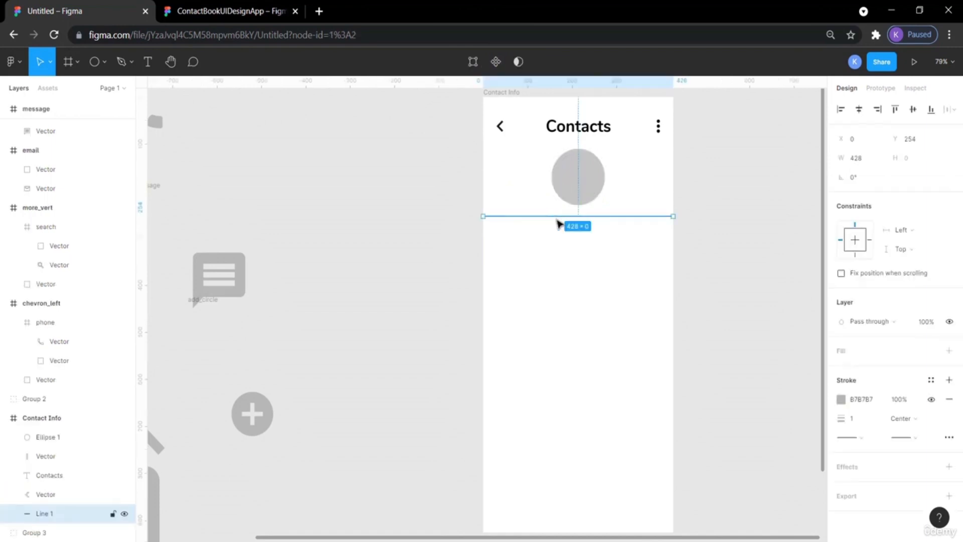
pyautogui.press('Down')
pyautogui.press('Down')
pyautogui.press('Down')
pyautogui.press('Down')
pyautogui.press('Down')
pyautogui.press('Down')
pyautogui.press('Down')
pyautogui.press('Down')
pyautogui.press('Down')
pyautogui.press('Down')
pyautogui.press('Down')
pyautogui.press('Down')
pyautogui.press('Down')
pyautogui.press('Down')
pyautogui.press('Down')
pyautogui.press('Down')
pyautogui.press('Down')
pyautogui.press('Down')
pyautogui.press('Down')
pyautogui.press('Down')
pyautogui.press('Down')
pyautogui.press('Down')
pyautogui.press('Down')
pyautogui.press('Down')
pyautogui.press('Down')
pyautogui.press('Down')
pyautogui.press('Down')
pyautogui.press('Down')
pyautogui.press('Down')
pyautogui.press('Down')
pyautogui.press('Down')
pyautogui.press('Down')
pyautogui.press('Down')
pyautogui.press('Down')
pyautogui.press('Down')
pyautogui.press('Down')
pyautogui.press('Down')
pyautogui.press('Down')
pyautogui.press('Down')
pyautogui.press('Down')
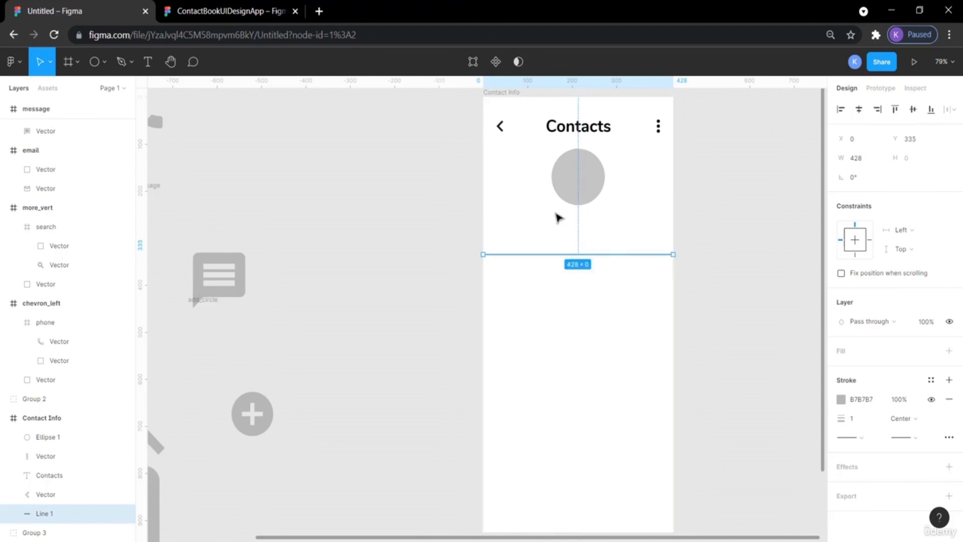
# Nudge the horizontal divider line down to Y 354.
pyautogui.press('Down')
pyautogui.press('Down')
pyautogui.press('Down')
pyautogui.press('Down')
pyautogui.press('Down')
pyautogui.press('Down')
pyautogui.press('Down')
pyautogui.press('Down')
pyautogui.press('Down')
pyautogui.press('Down')
pyautogui.press('Down')
pyautogui.press('Down')
pyautogui.press('Down')
pyautogui.press('Down')
pyautogui.press('Down')
pyautogui.press('Down')
pyautogui.press('Down')
pyautogui.press('Down')
pyautogui.press('Down')
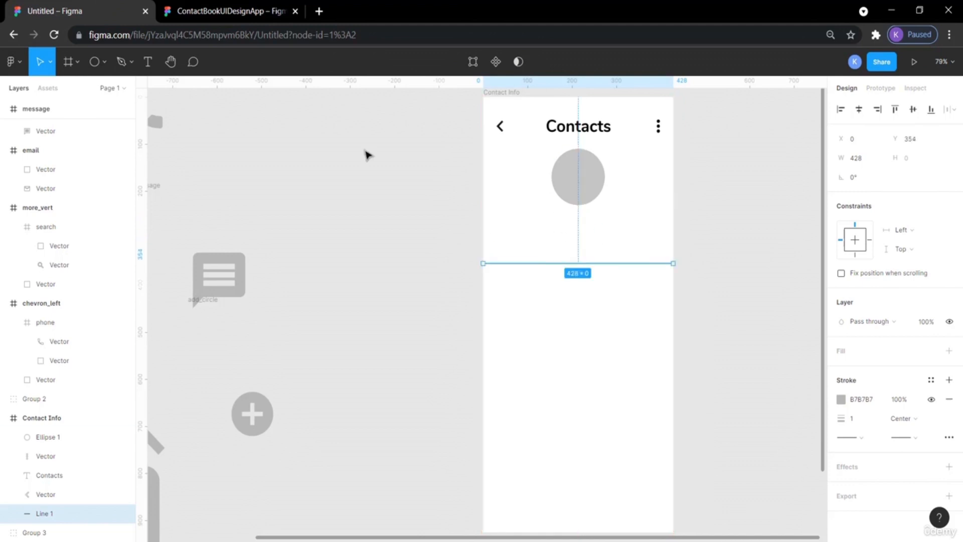
pyautogui.click(223, 16)
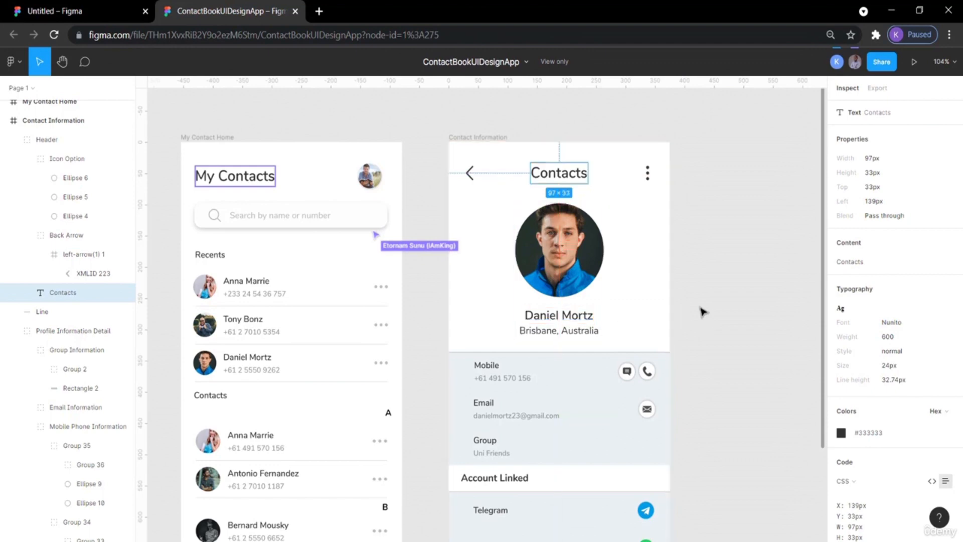
pyautogui.click(679, 311)
pyautogui.click(550, 319)
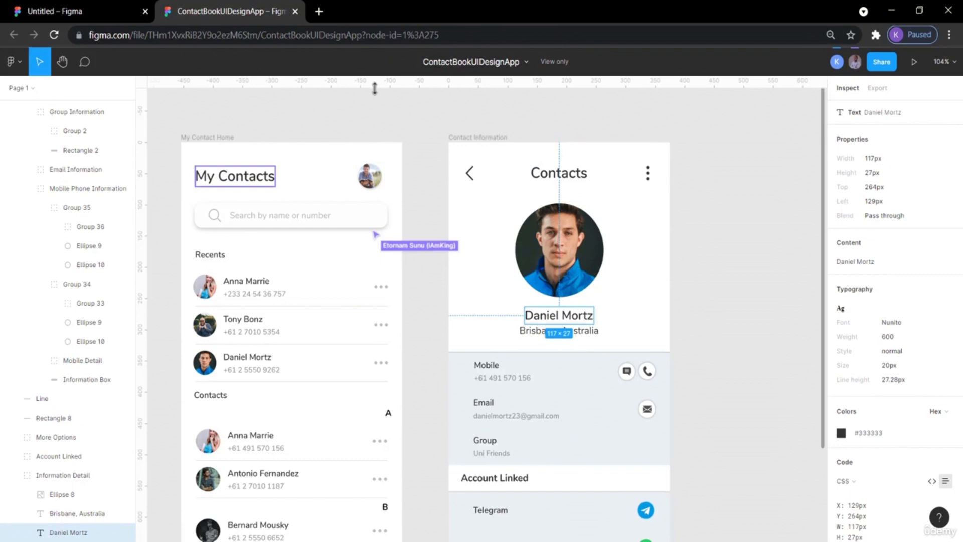
pyautogui.click(104, 7)
pyautogui.click(538, 221)
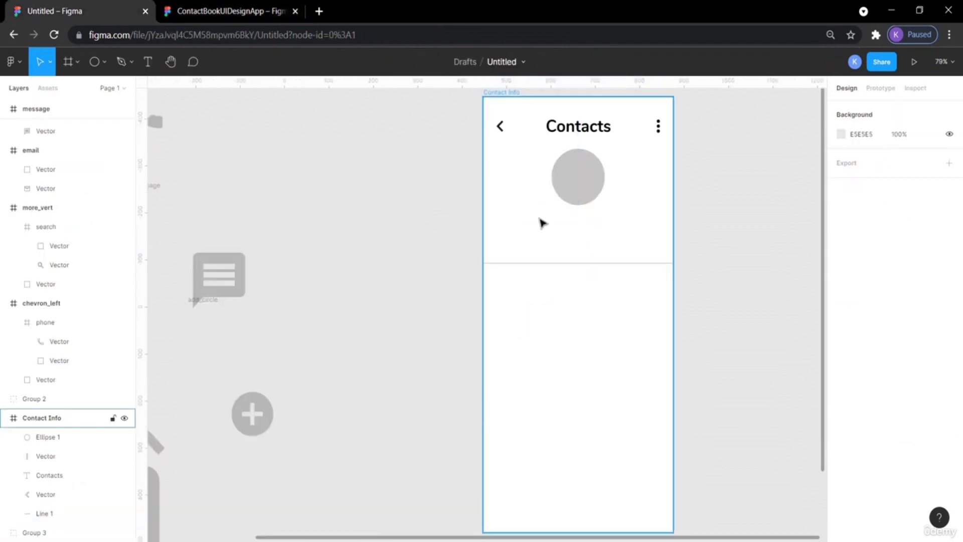
pyautogui.hotkey('ctrl', 'v')
pyautogui.moveTo(483, 312); pyautogui.dragTo(577, 231)
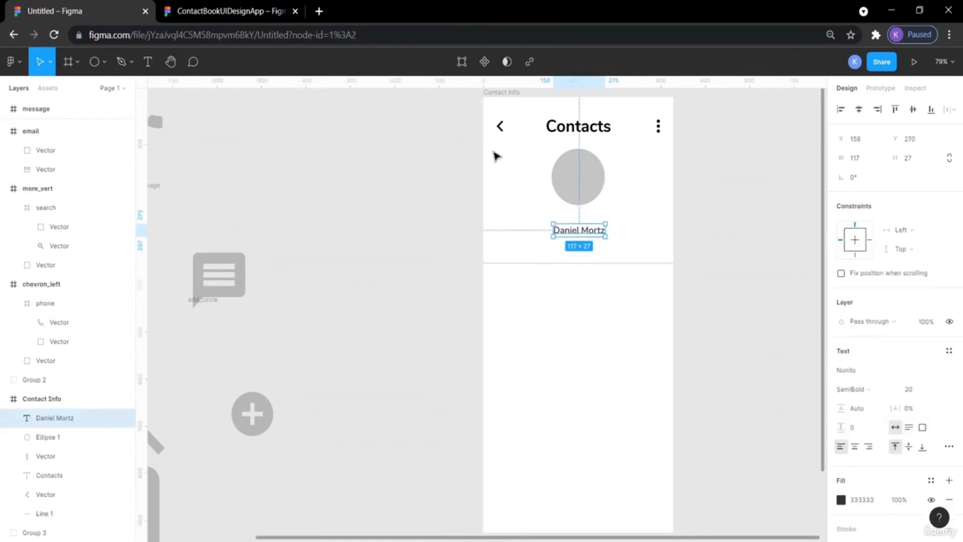
# Copy the Brisbane, Australia location text from the reference and paste it centered under the name.
pyautogui.click(204, 8)
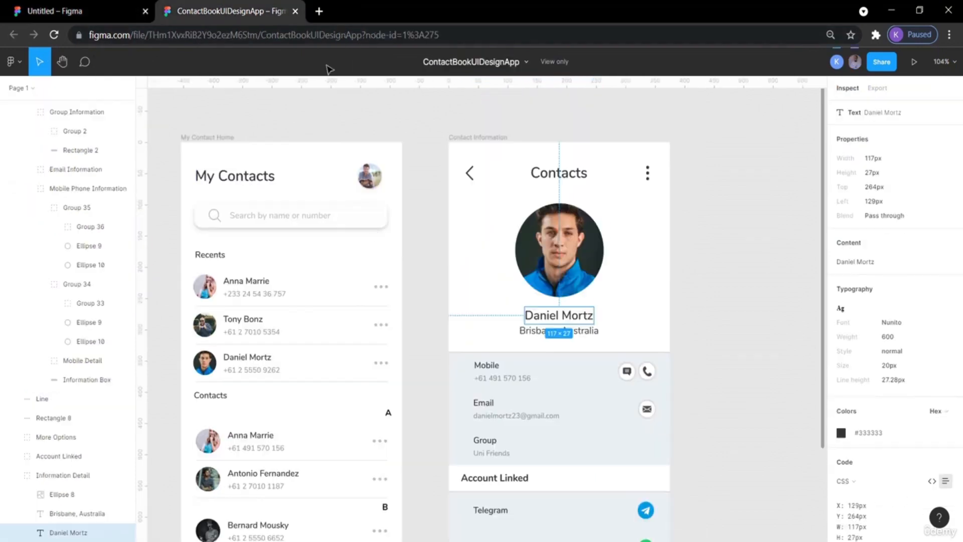
pyautogui.click(579, 334)
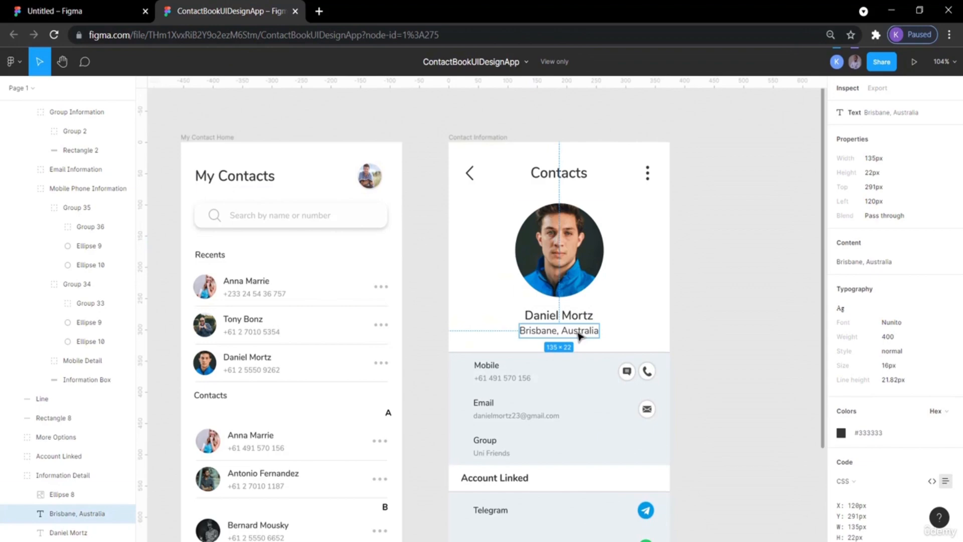
pyautogui.click(90, 10)
pyautogui.click(544, 249)
pyautogui.hotkey('ctrl', 'v')
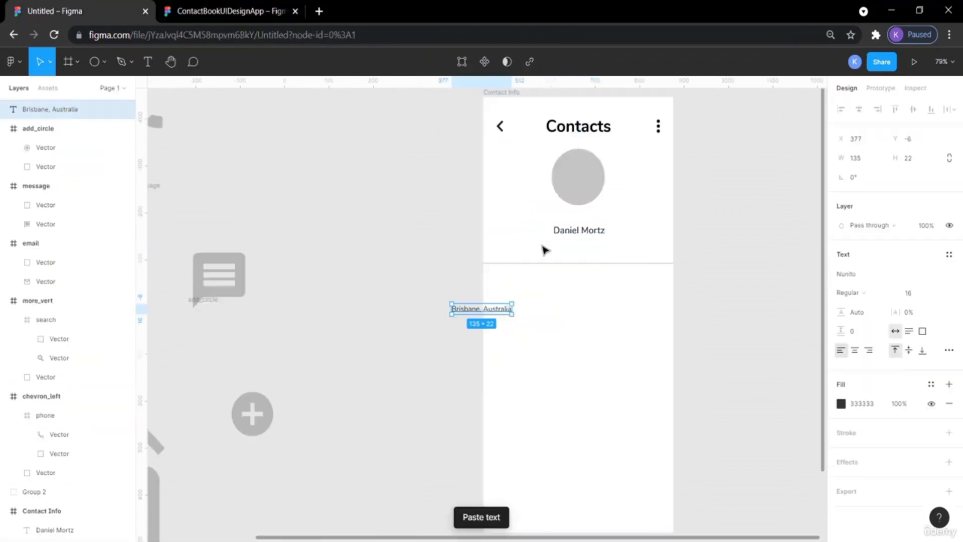
pyautogui.moveTo(478, 307); pyautogui.dragTo(578, 248)
pyautogui.click(766, 242)
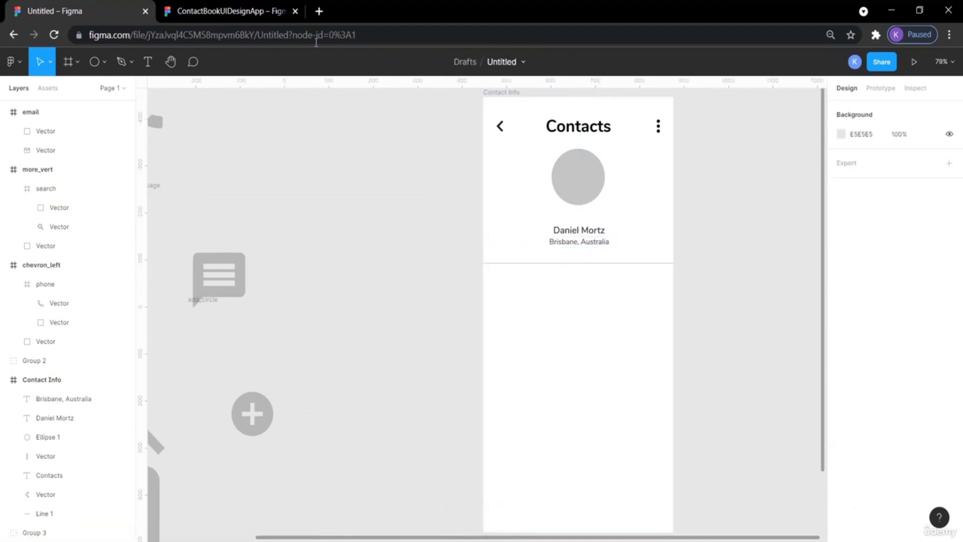
# Inspect the positions and text settings of the name and location texts below the circle.
pyautogui.click(598, 233)
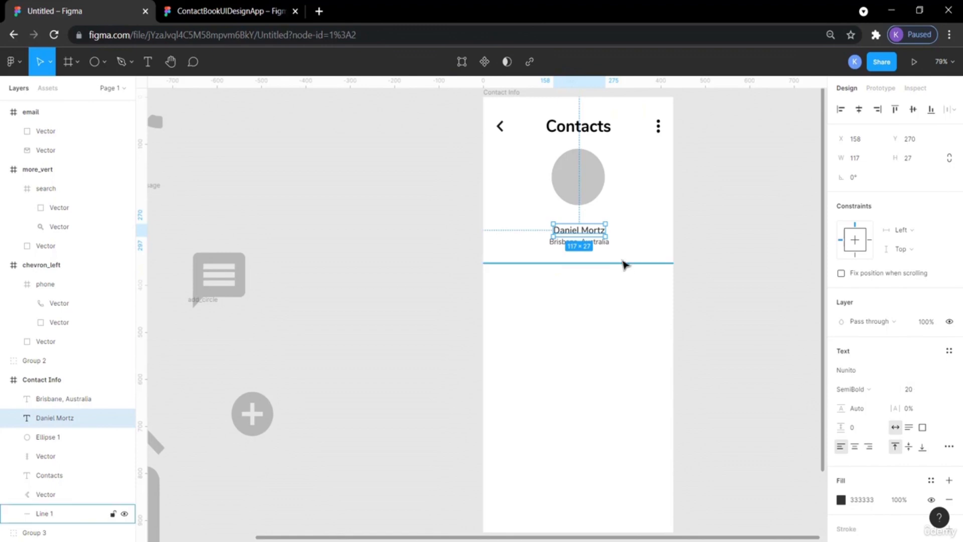
pyautogui.click(746, 241)
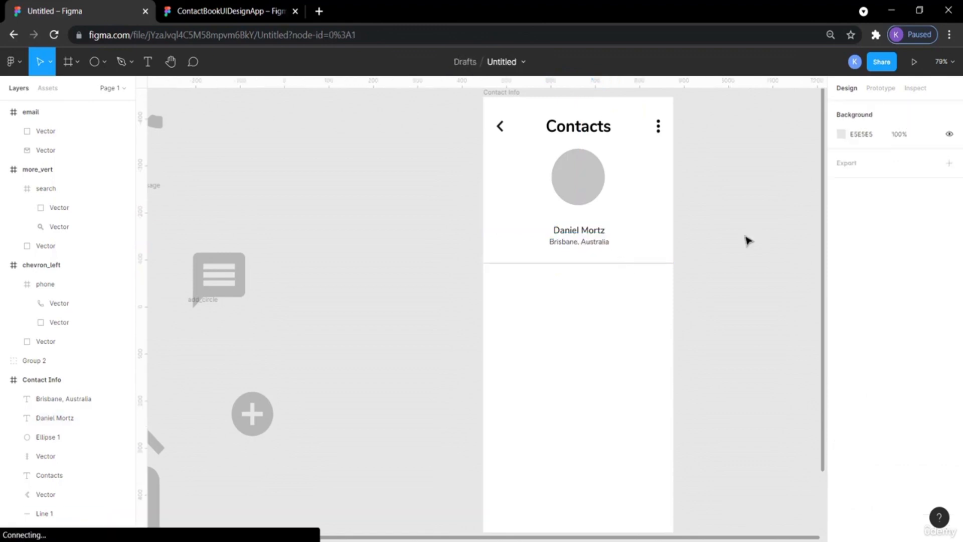
pyautogui.click(604, 243)
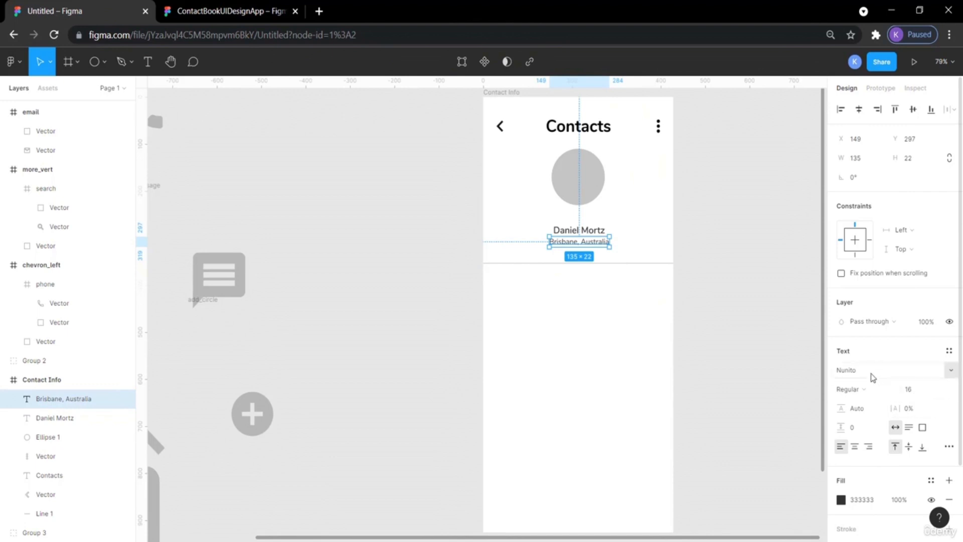
pyautogui.click(724, 327)
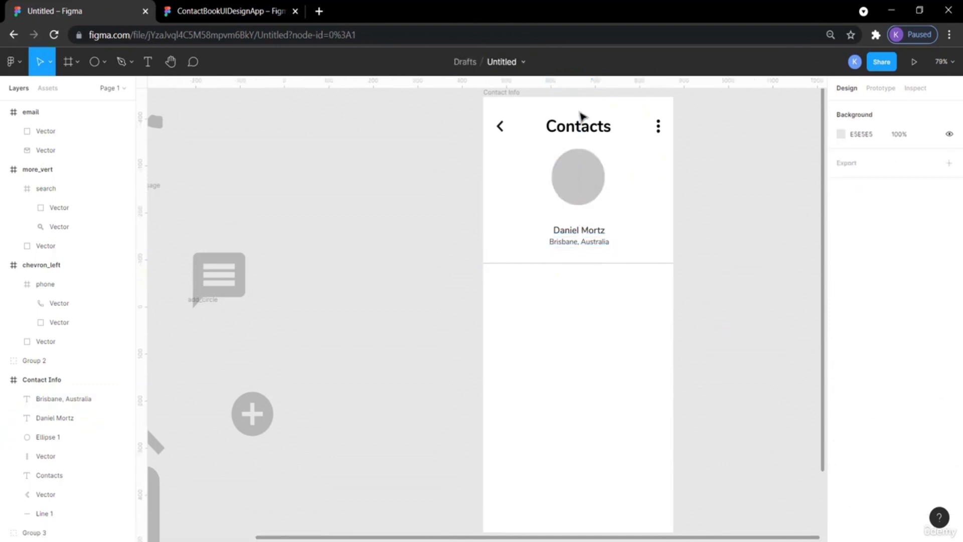
pyautogui.click(580, 190)
pyautogui.click(581, 230)
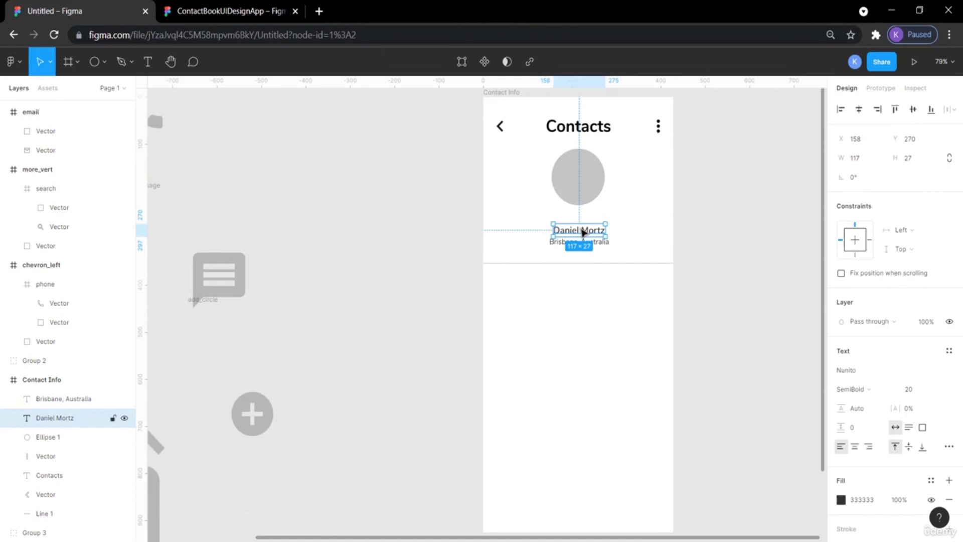
pyautogui.click(751, 245)
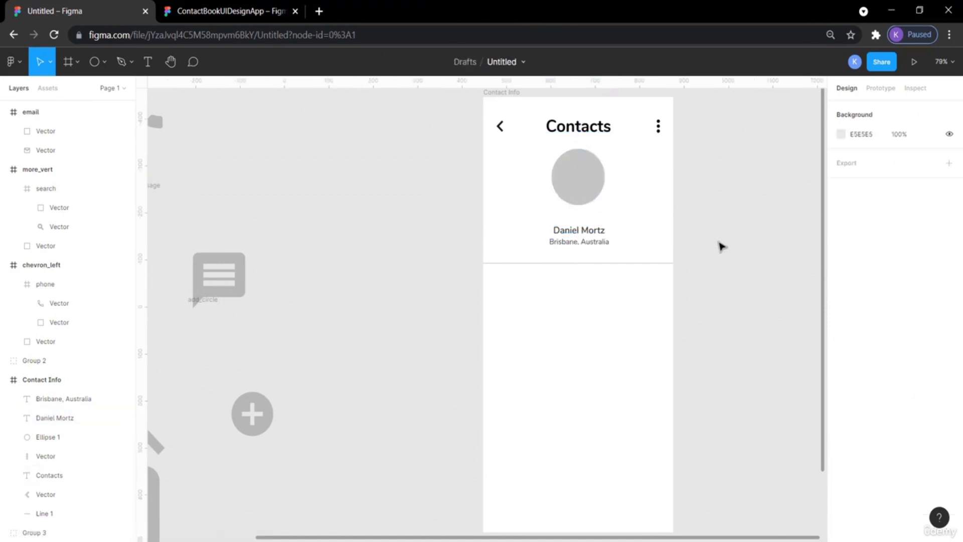
pyautogui.click(585, 232)
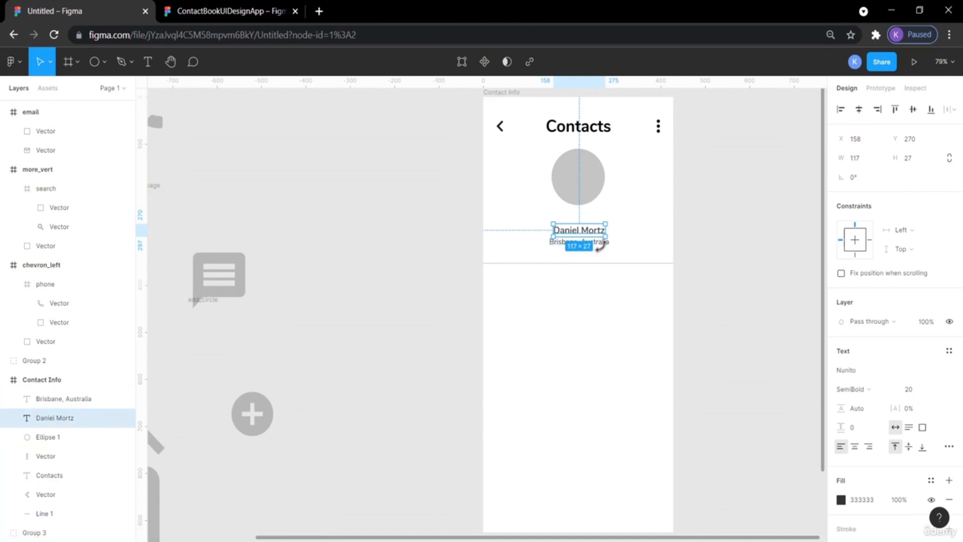
pyautogui.click(744, 260)
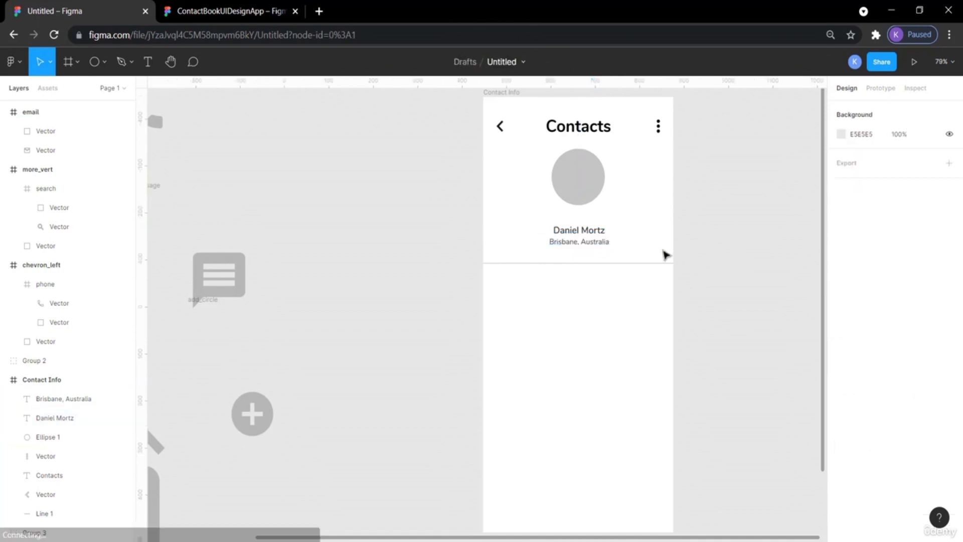
# Select both the name and location texts and nudge them up together closer to the circle.
pyautogui.click(598, 243)
pyautogui.keyDown('shift'); pyautogui.click(591, 232); pyautogui.keyUp('shift')
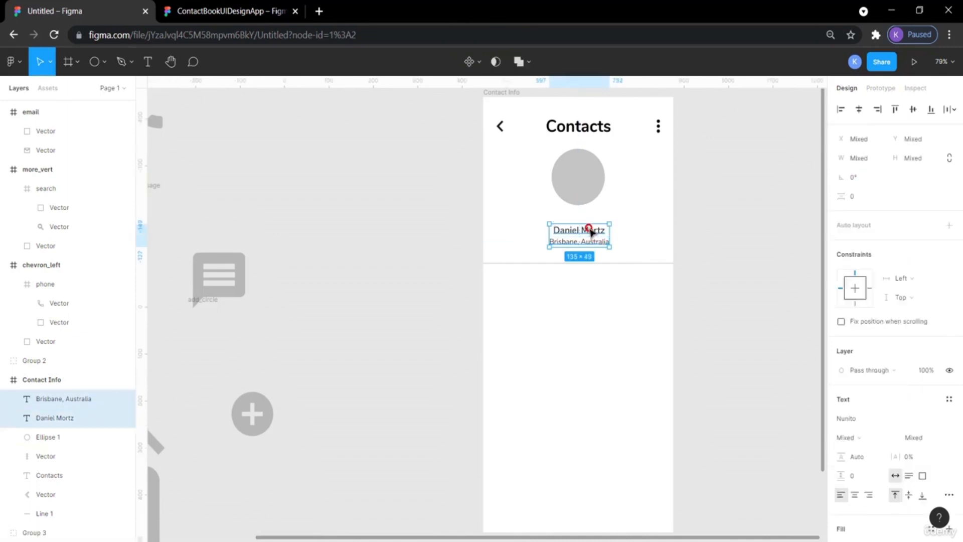
pyautogui.press('Up')
pyautogui.press('Up')
pyautogui.press('Up')
pyautogui.press('Up')
pyautogui.press('Up')
pyautogui.press('Up')
pyautogui.press('Up')
pyautogui.press('Up')
pyautogui.press('Up')
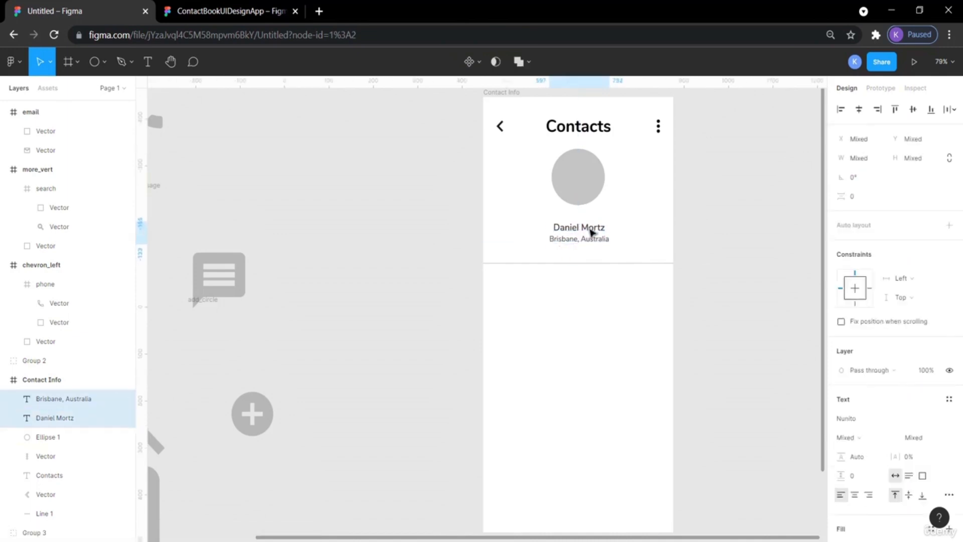
pyautogui.press('Up')
pyautogui.click(726, 250)
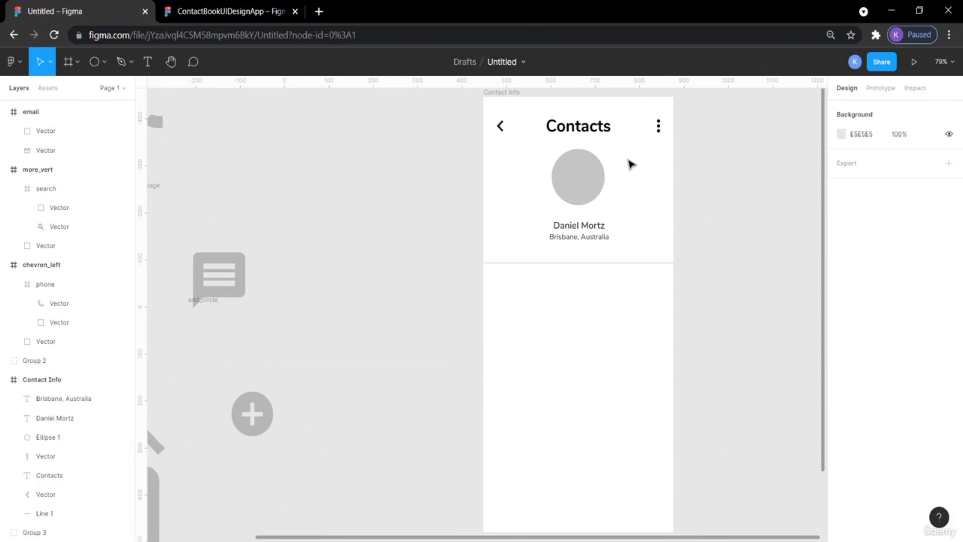
# Examine the reference Contact Information screen's sections below the name and location.
pyautogui.click(180, 11)
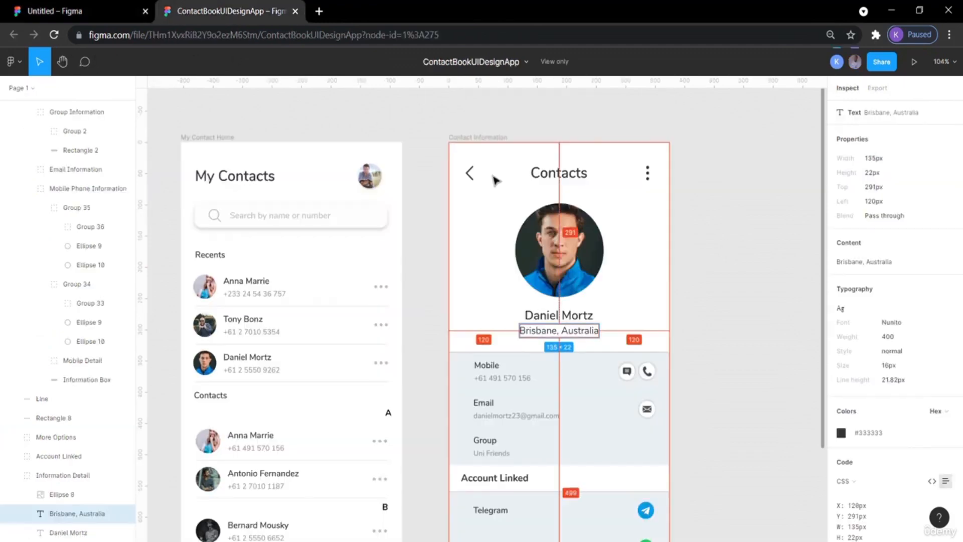
pyautogui.scroll(-5, 655, 300)
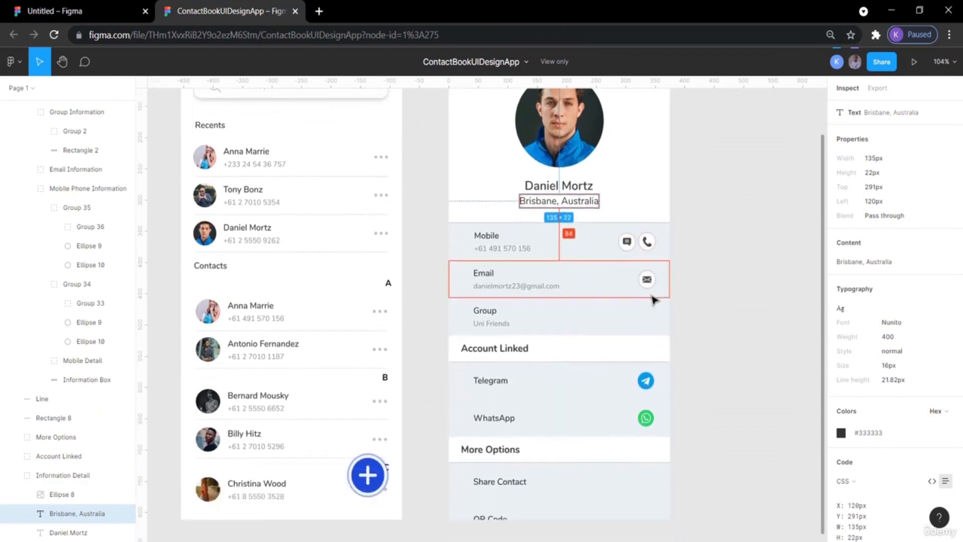
pyautogui.scroll(2, 655, 300)
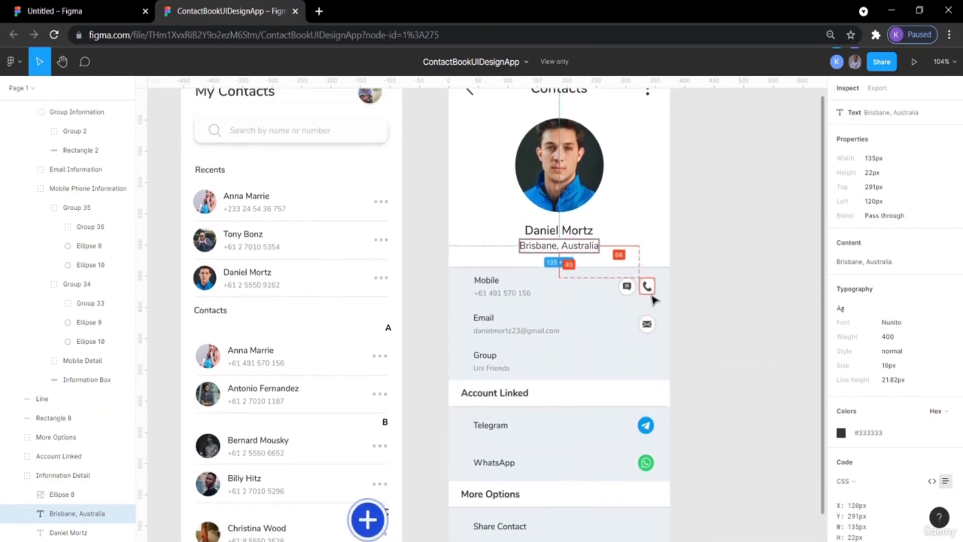
pyautogui.scroll(-4, 654, 299)
pyautogui.scroll(2, 654, 300)
pyautogui.scroll(2, 653, 300)
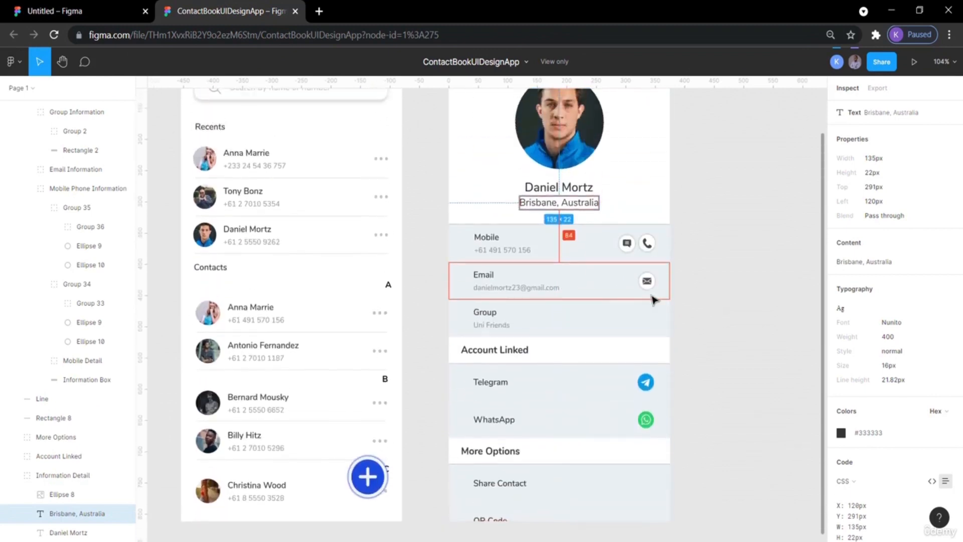
# Copy the cat photo from Pixabay and paste it to replace the circle's fill as the profile image.
pyautogui.click(55, 11)
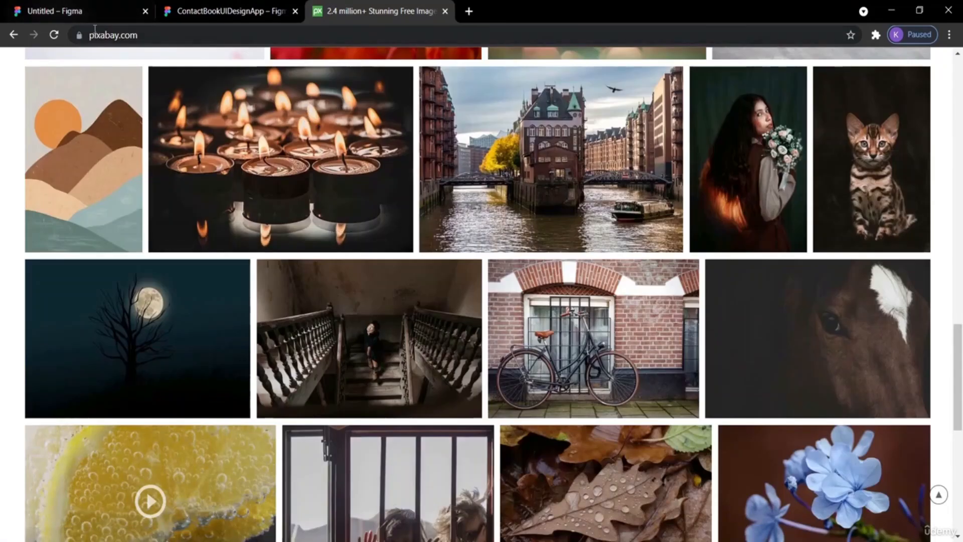
pyautogui.click(109, 36)
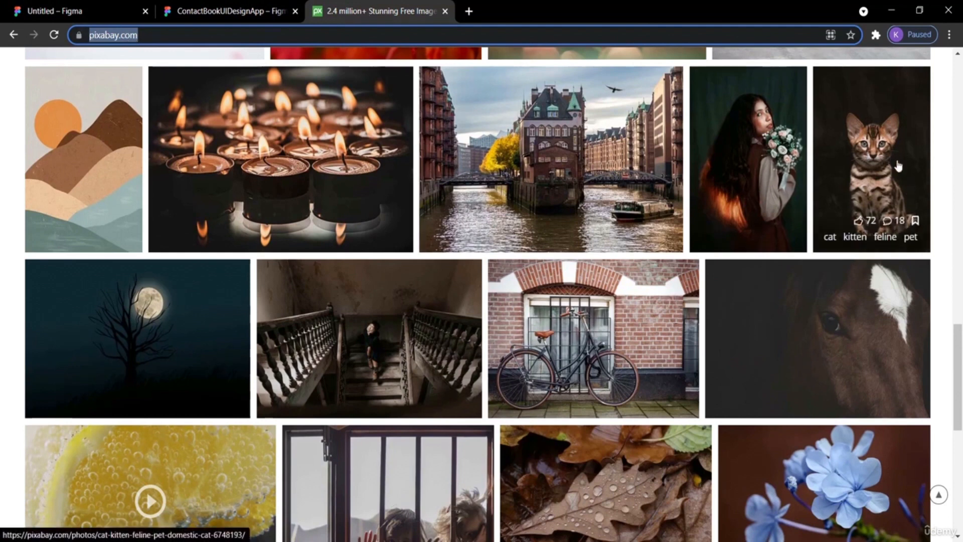
pyautogui.rightClick(848, 125)
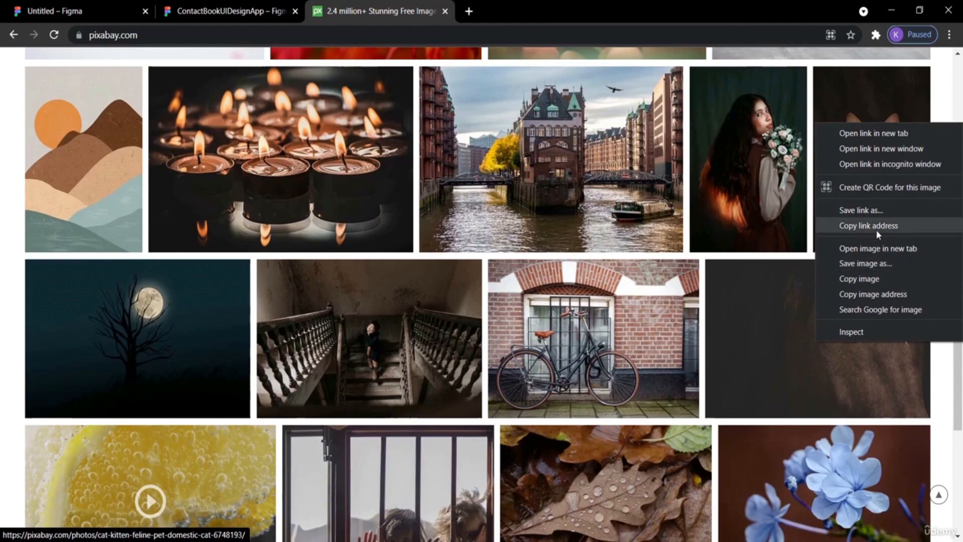
pyautogui.click(859, 279)
pyautogui.click(67, 11)
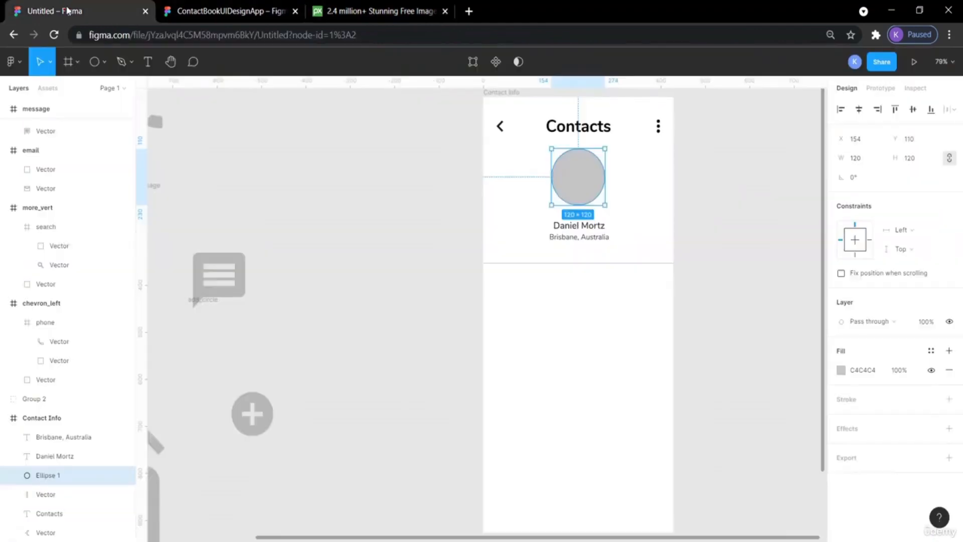
pyautogui.rightClick(570, 177)
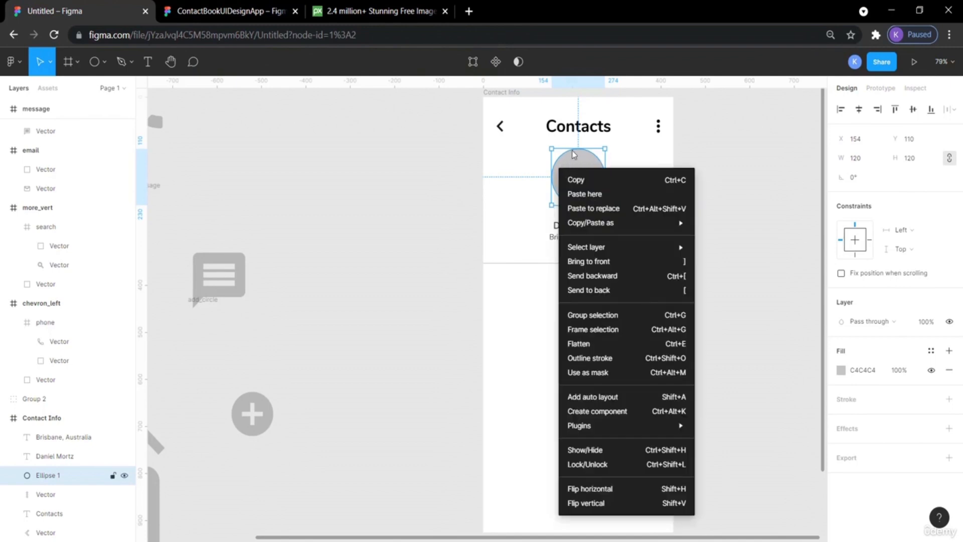
pyautogui.click(590, 194)
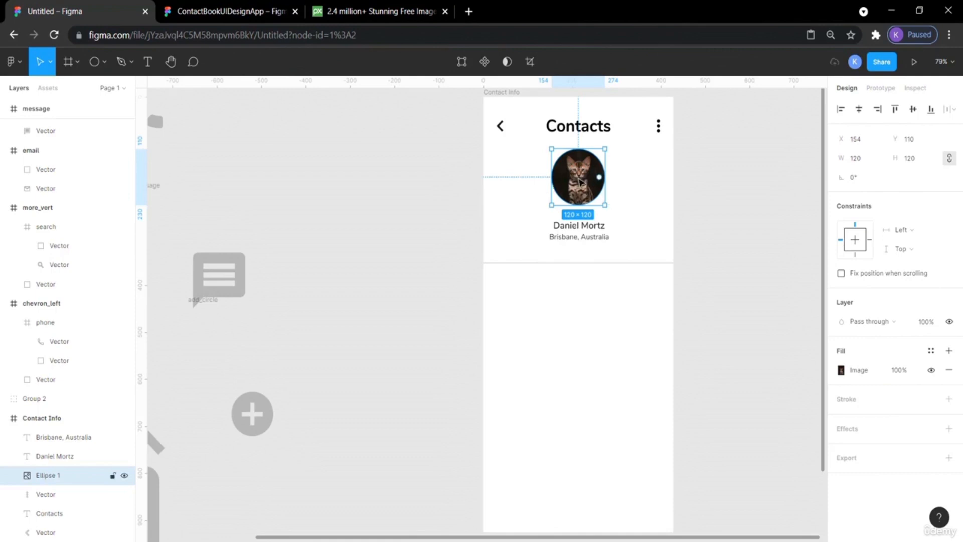
# Try moving the profile photo circle and editing its vector path, undoing the move and leaving path editing.
pyautogui.moveTo(588, 177); pyautogui.dragTo(594, 178)
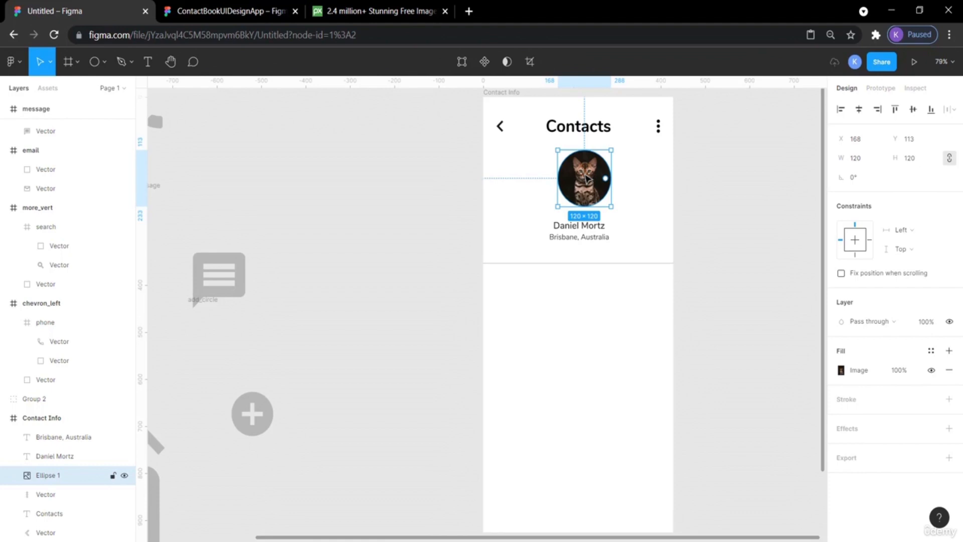
pyautogui.hotkey('ctrl', 'z')
pyautogui.doubleClick(583, 175)
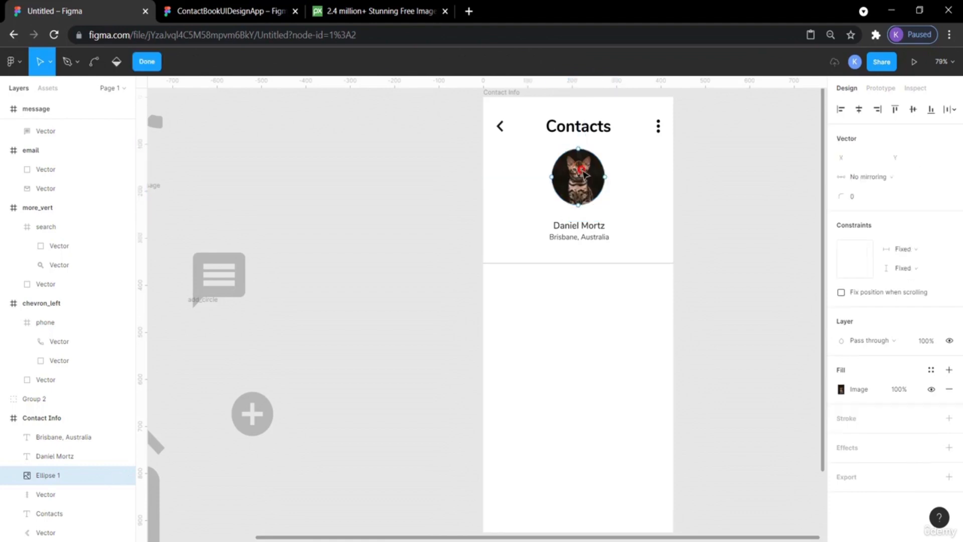
pyautogui.click(582, 173)
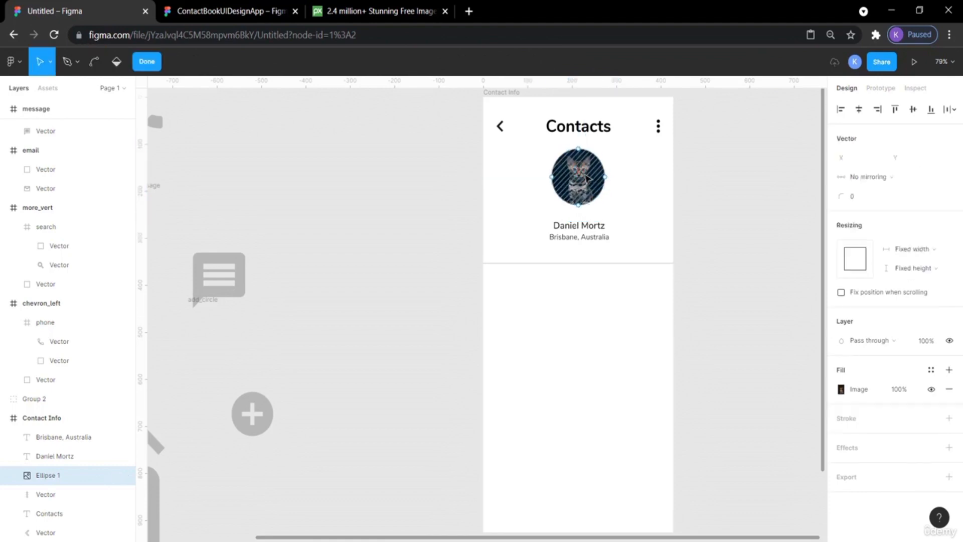
pyautogui.click(746, 161)
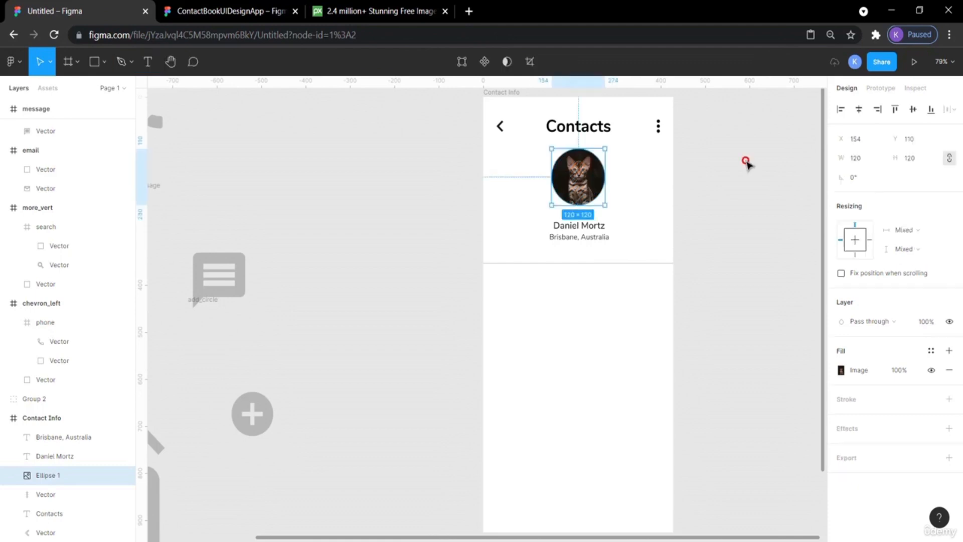
pyautogui.click(569, 174)
pyautogui.doubleClick(572, 173)
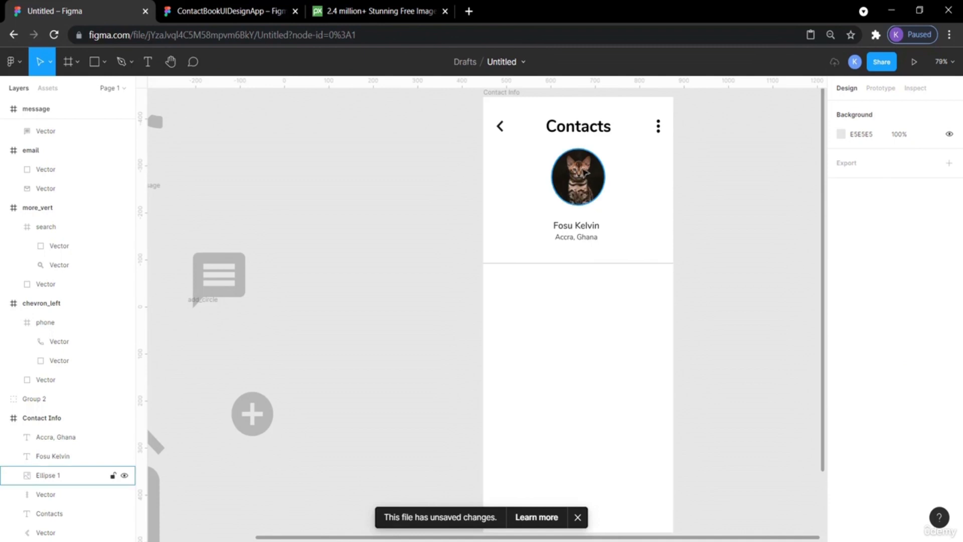
pyautogui.click(577, 173)
pyautogui.doubleClick(585, 176)
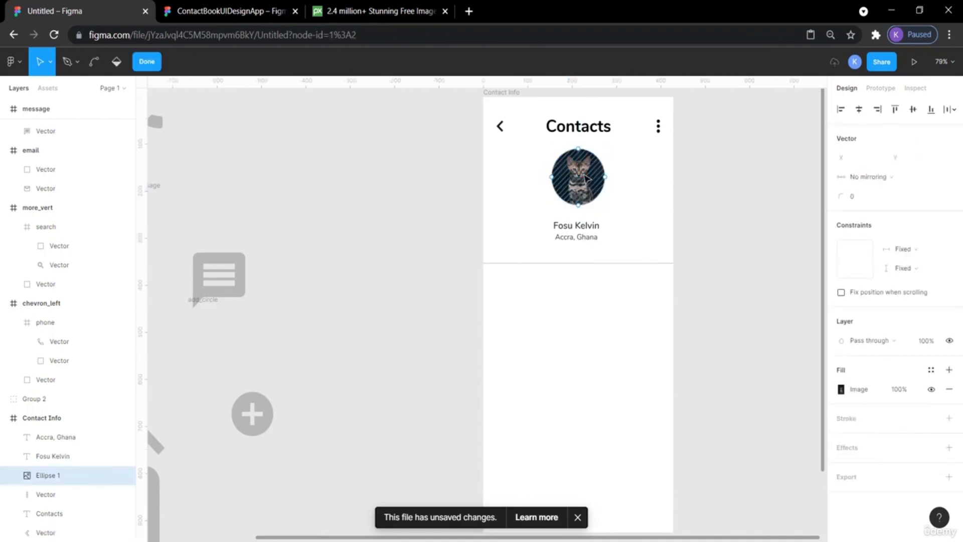
pyautogui.click(596, 178)
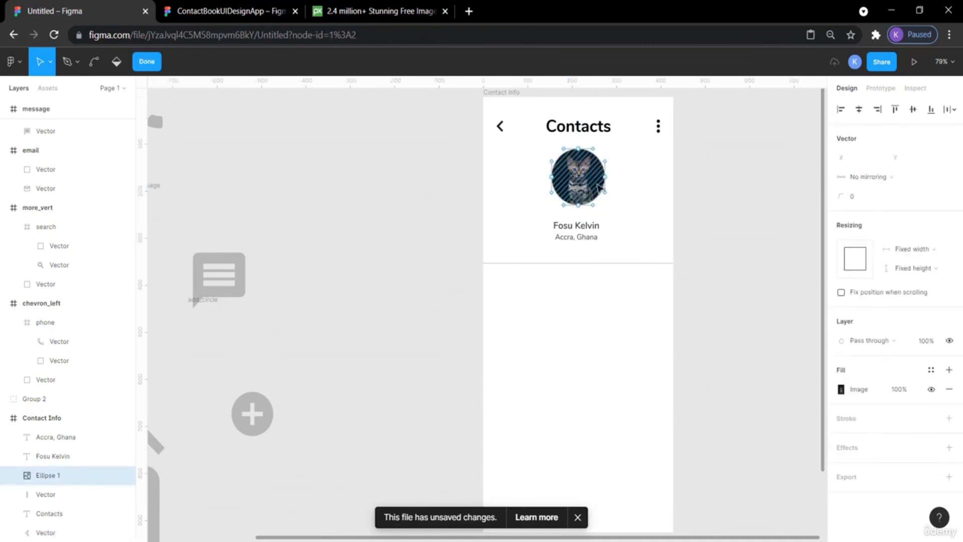
pyautogui.click(754, 173)
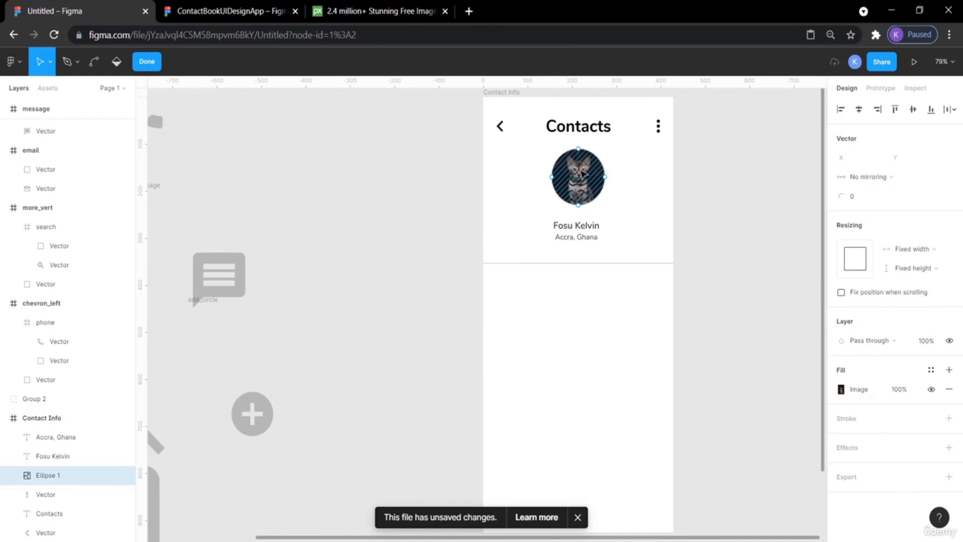
pyautogui.press('Escape')
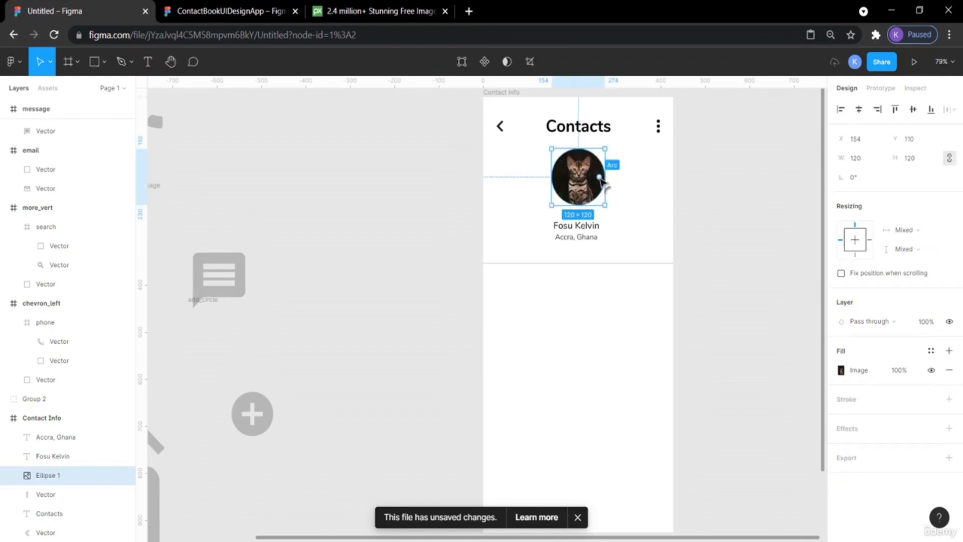
# Try dragging the profile circle's arc handle to form a partial arc, then undo the arc changes.
pyautogui.moveTo(600, 179); pyautogui.dragTo(583, 161)
pyautogui.click(657, 164)
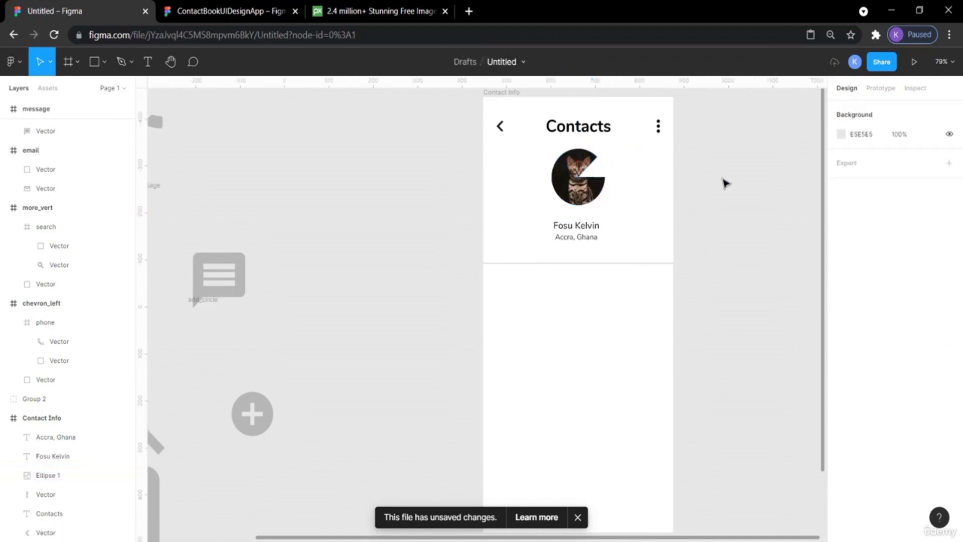
pyautogui.click(575, 185)
pyautogui.moveTo(577, 177); pyautogui.dragTo(580, 190)
pyautogui.click(711, 180)
pyautogui.hotkey('ctrl', 'z')
pyautogui.hotkey('ctrl', 'z')
pyautogui.hotkey('ctrl', 'z')
pyautogui.hotkey('ctrl', 'z')
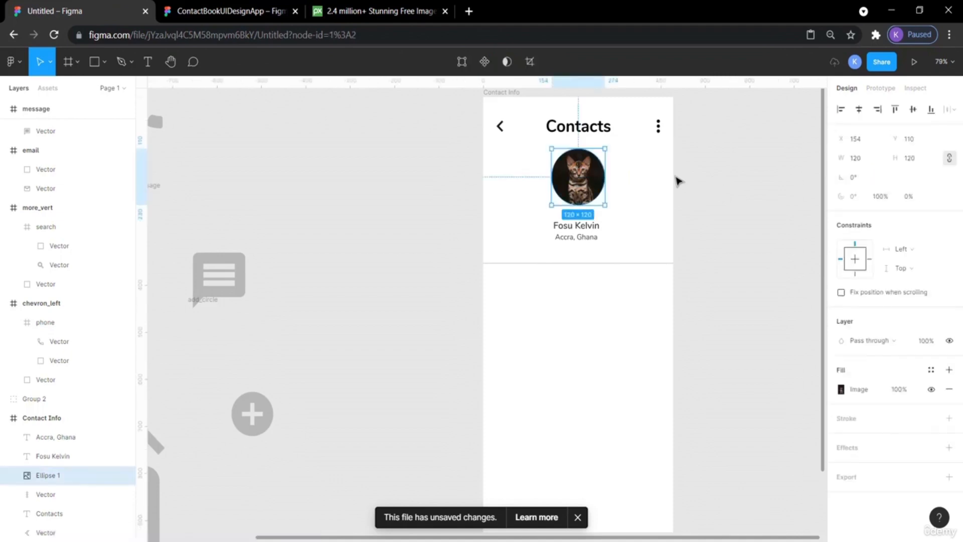
pyautogui.click(713, 181)
pyautogui.click(590, 180)
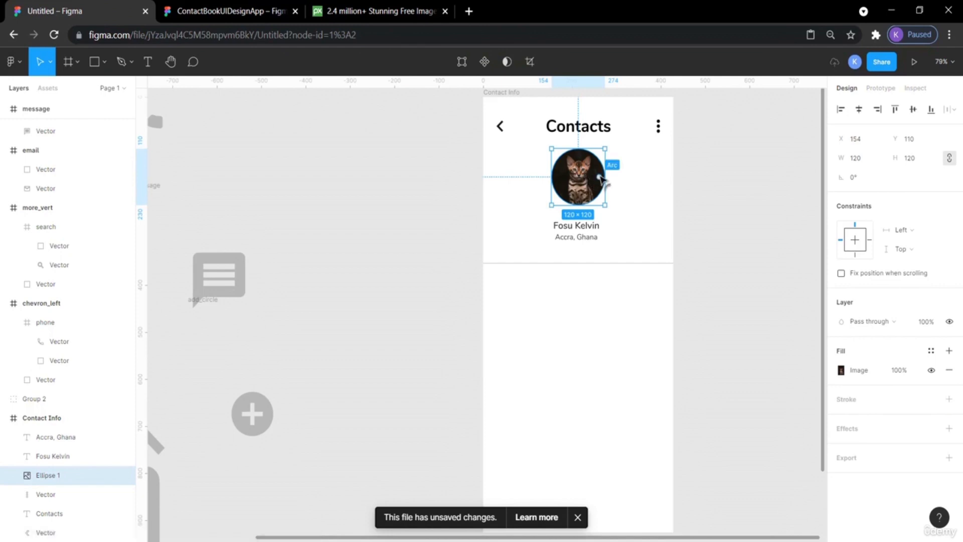
pyautogui.moveTo(600, 179)
pyautogui.mouseDown()
pyautogui.moveTo(589, 181)
pyautogui.moveTo(596, 169)
pyautogui.moveTo(582, 185)
pyautogui.moveTo(600, 188)
pyautogui.mouseUp()
pyautogui.hotkey('ctrl', 'z')
pyautogui.hotkey('ctrl', 'z')
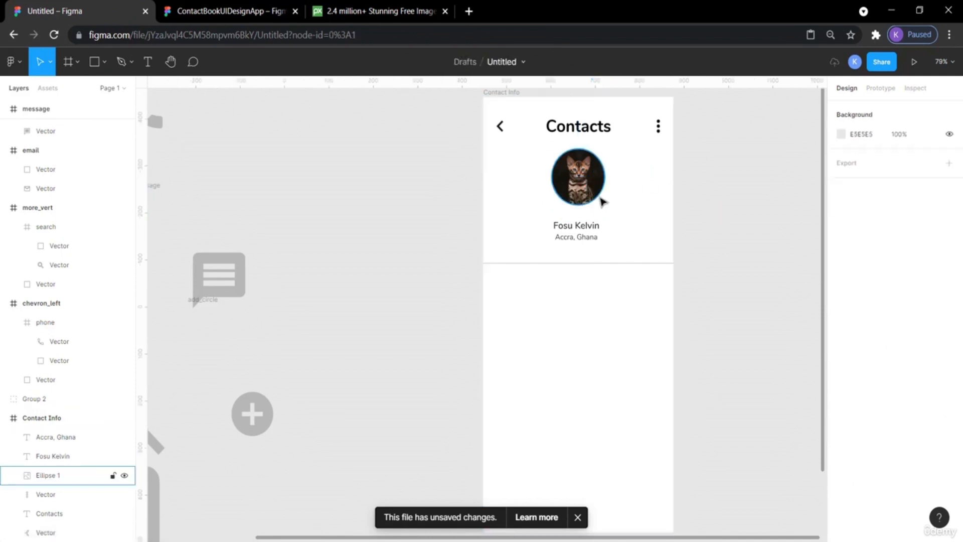
# Select the name and location texts together and align their horizontal centres.
pyautogui.click(582, 231)
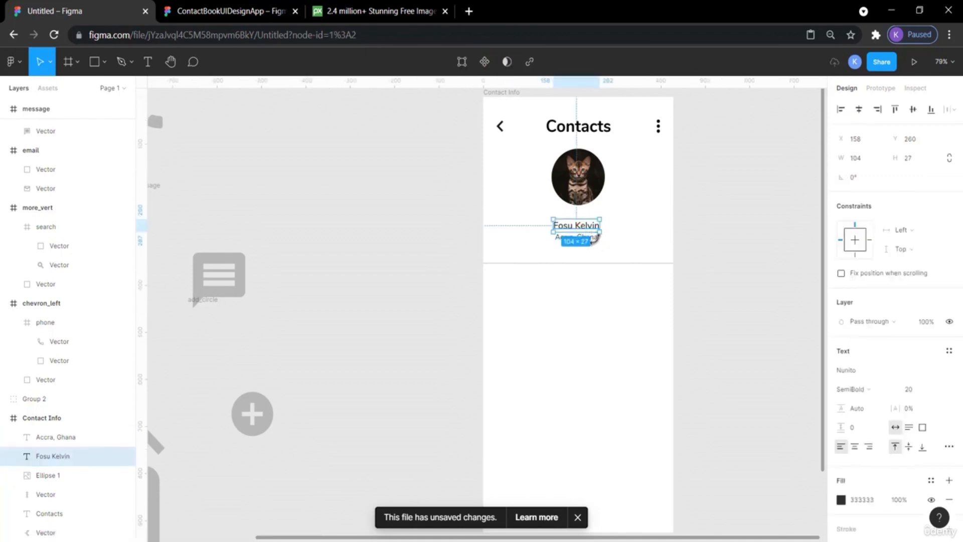
pyautogui.click(598, 248)
pyautogui.click(584, 237)
pyautogui.keyDown('shift'); pyautogui.click(565, 224); pyautogui.keyUp('shift')
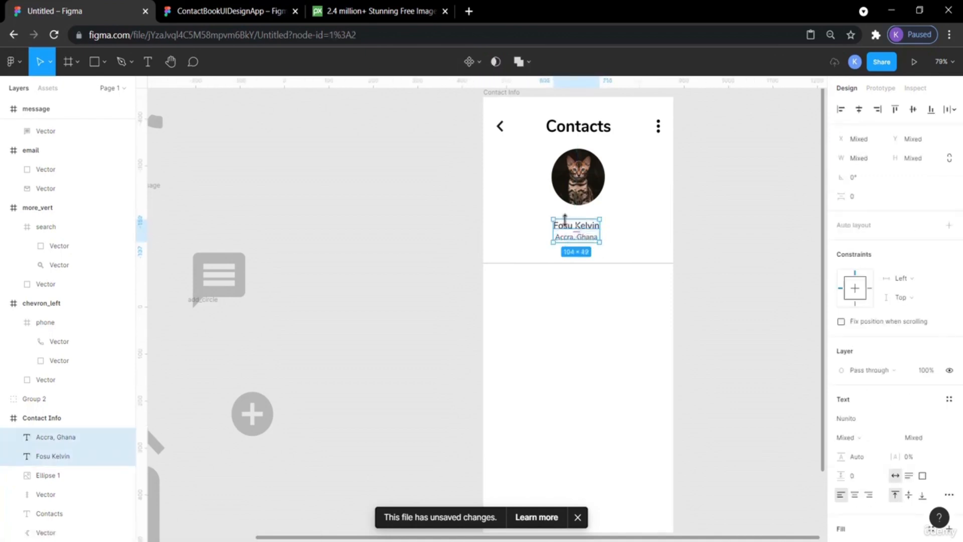
pyautogui.click(861, 112)
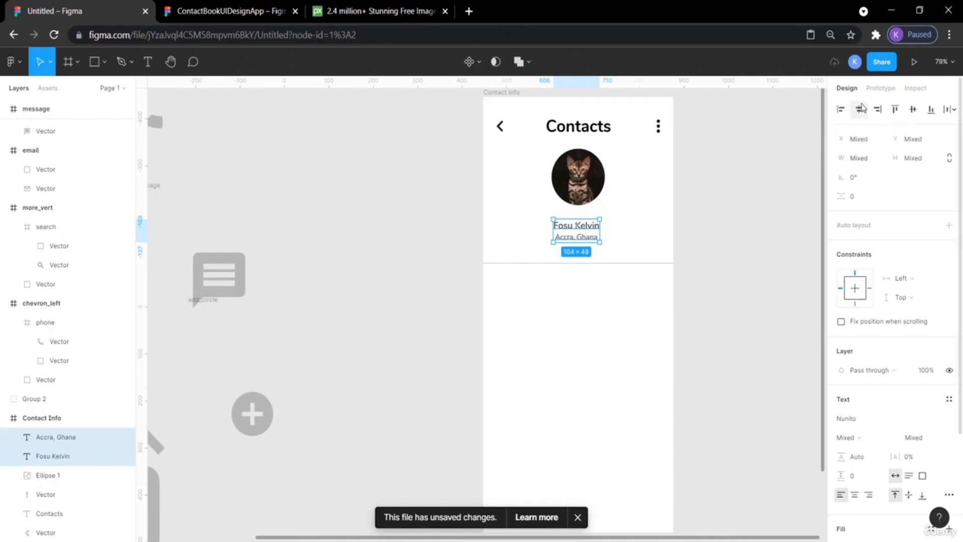
# Nudge the name and location texts up three steps toward the profile photo, then deselect.
pyautogui.click(709, 230)
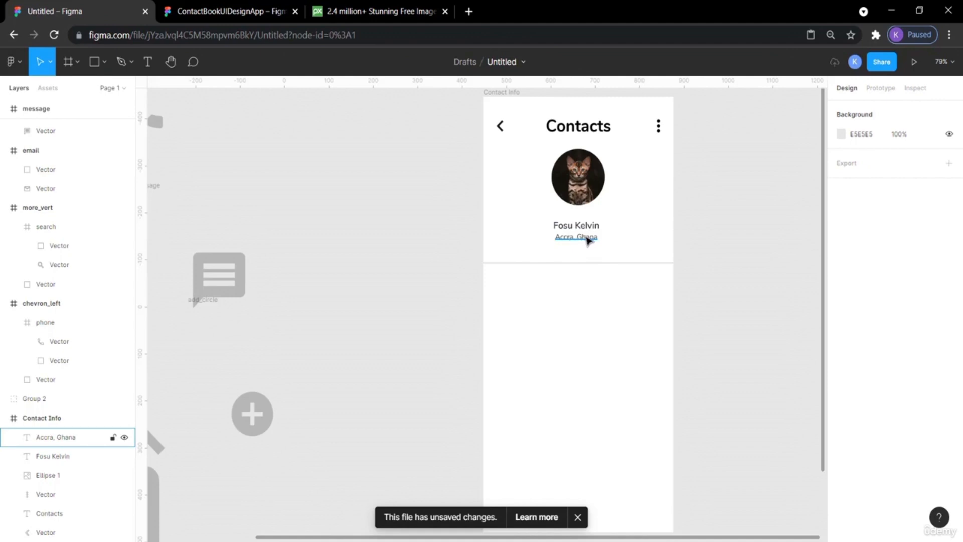
pyautogui.click(588, 240)
pyautogui.keyDown('shift'); pyautogui.click(587, 231); pyautogui.keyUp('shift')
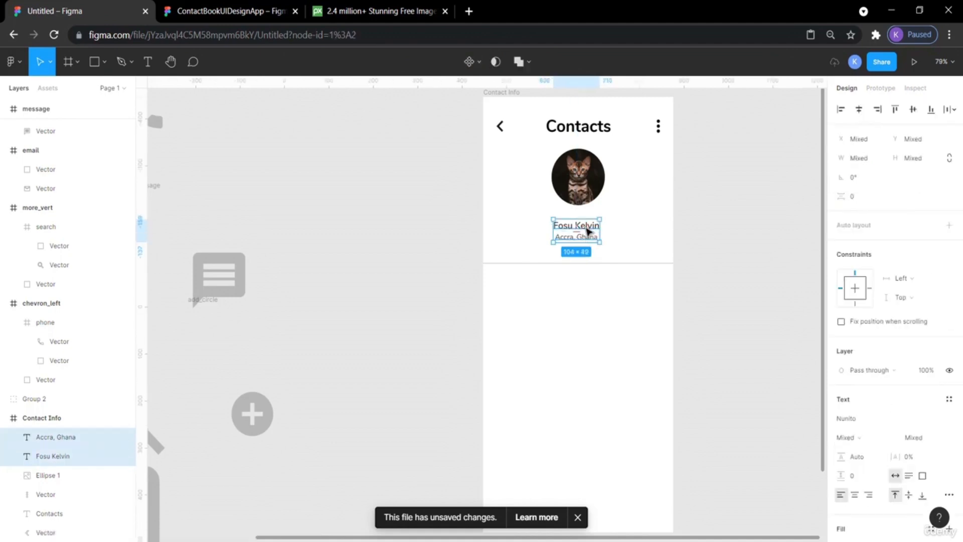
pyautogui.press('Up')
pyautogui.press('Up')
pyautogui.press('Up')
pyautogui.press('Up')
pyautogui.press('Up')
pyautogui.press('Up')
pyautogui.press('Up')
pyautogui.press('Up')
pyautogui.press('Up')
pyautogui.press('Up')
pyautogui.press('Up')
pyautogui.press('Up')
pyautogui.press('Up')
pyautogui.press('Up')
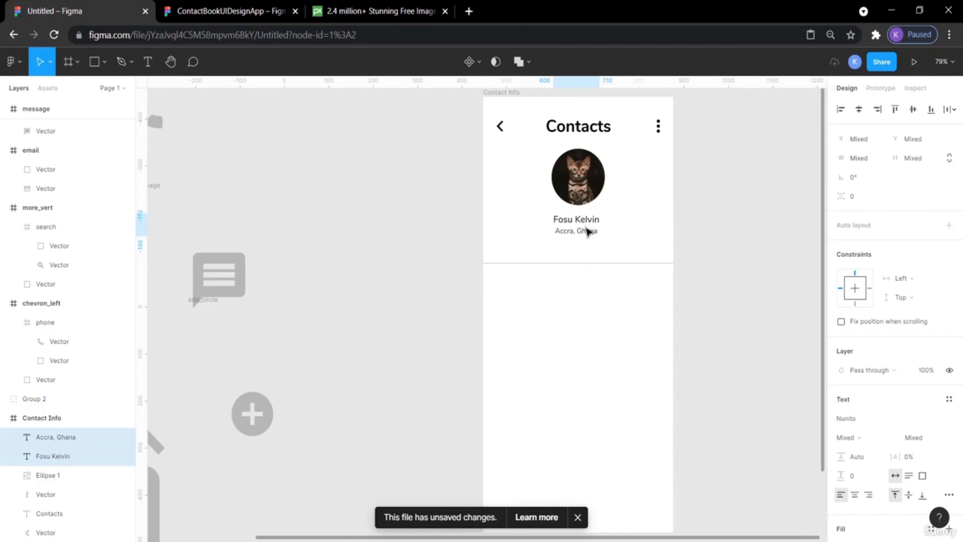
pyautogui.click(740, 203)
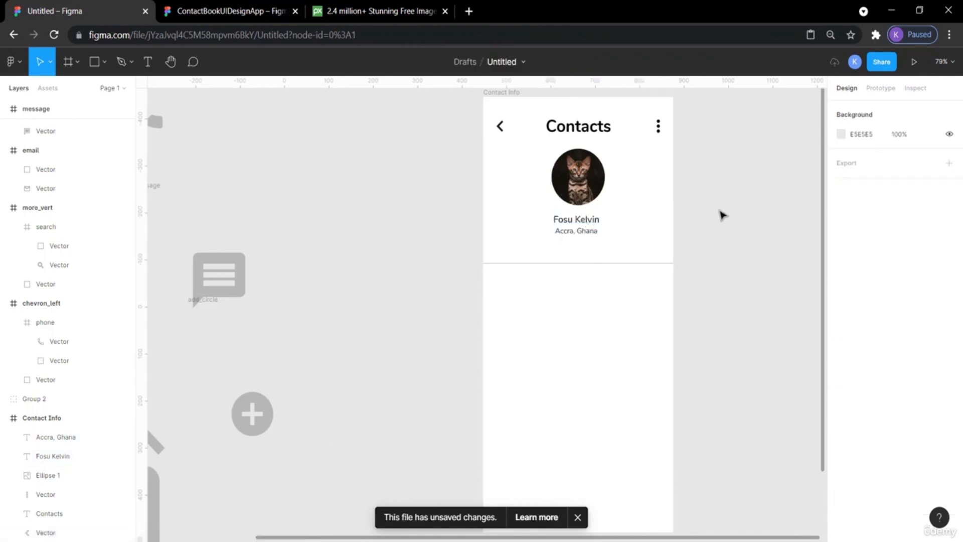
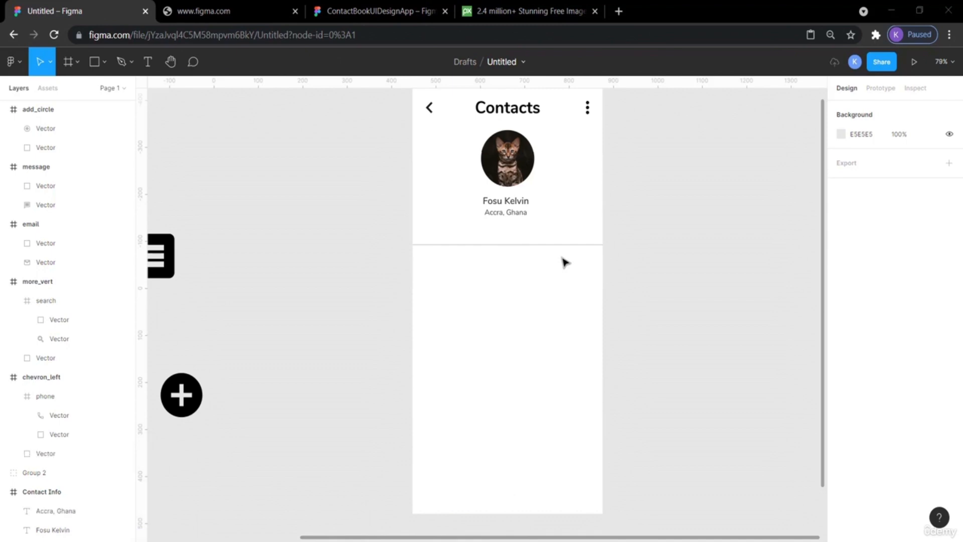
# Nudge the divider line up nine steps toward the name and location texts, then deselect.
pyautogui.click(536, 246)
pyautogui.press('Up')
pyautogui.press('Up')
pyautogui.press('Up')
pyautogui.press('Up')
pyautogui.press('Up')
pyautogui.press('Up')
pyautogui.press('Up')
pyautogui.press('Up')
pyautogui.press('Up')
pyautogui.press('Up')
pyautogui.press('Up')
pyautogui.press('Up')
pyautogui.press('Up')
pyautogui.press('Up')
pyautogui.press('Up')
pyautogui.press('Up')
pyautogui.press('Up')
pyautogui.press('Up')
pyautogui.press('Up')
pyautogui.press('Up')
pyautogui.press('Up')
pyautogui.press('Up')
pyautogui.press('Up')
pyautogui.press('Up')
pyautogui.press('Up')
pyautogui.press('Up')
pyautogui.press('Up')
pyautogui.press('Up')
pyautogui.press('Up')
pyautogui.press('Up')
pyautogui.press('Up')
pyautogui.press('Up')
pyautogui.press('Up')
pyautogui.press('Up')
pyautogui.press('Up')
pyautogui.press('Up')
pyautogui.press('Up')
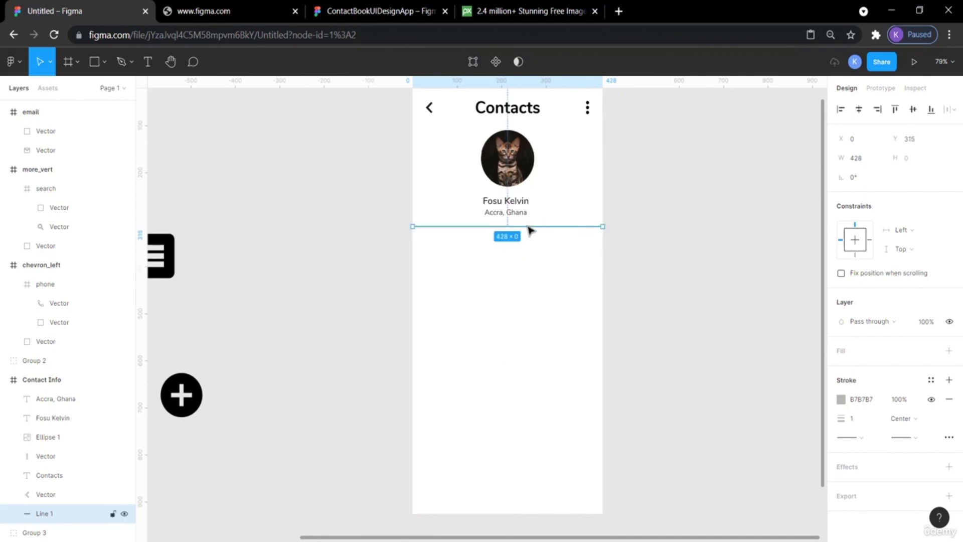
pyautogui.click(696, 196)
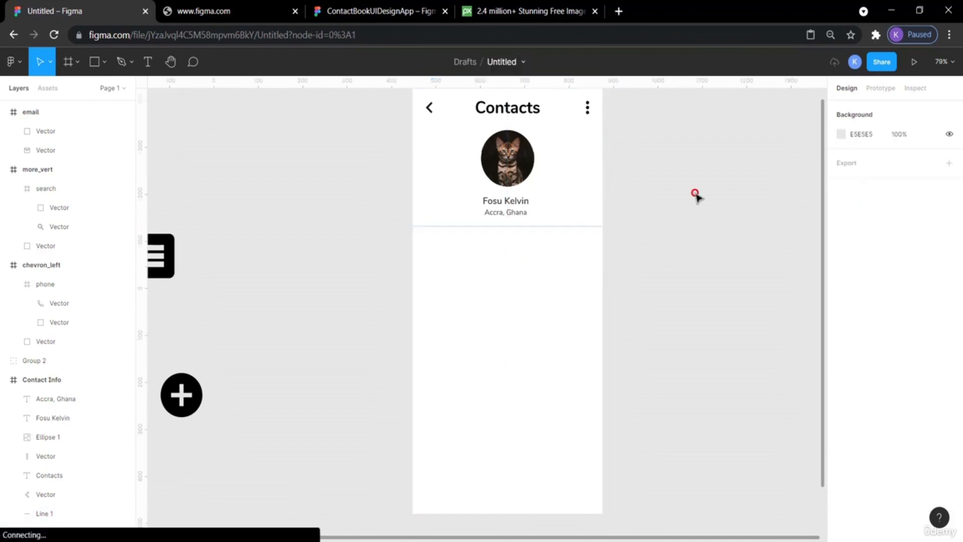
# Set the divider line's stroke weight to 2.
pyautogui.click(542, 228)
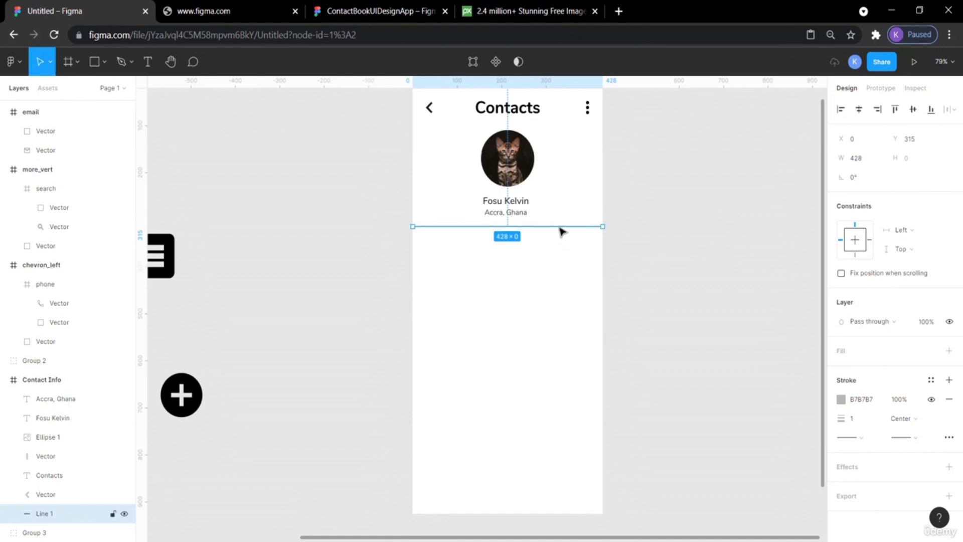
pyautogui.click(855, 421)
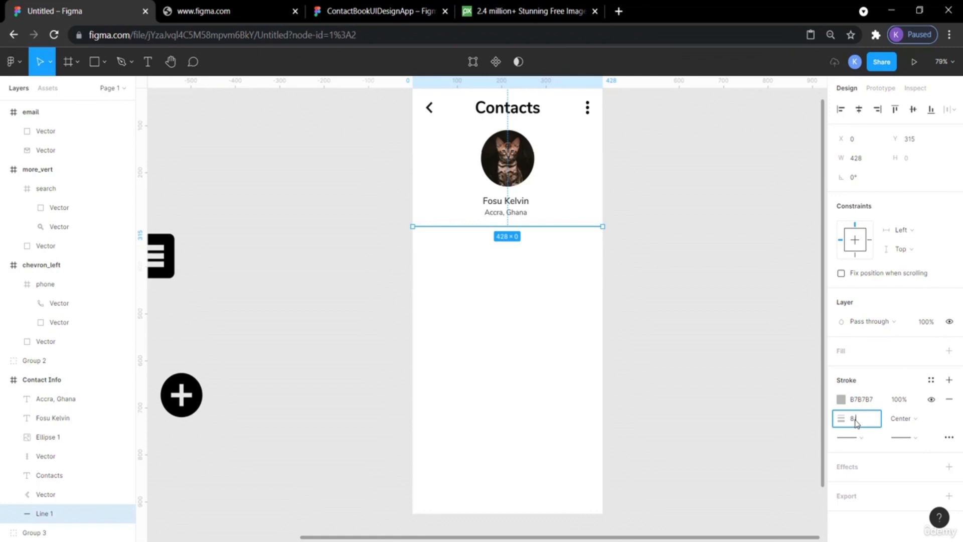
pyautogui.press('Return')
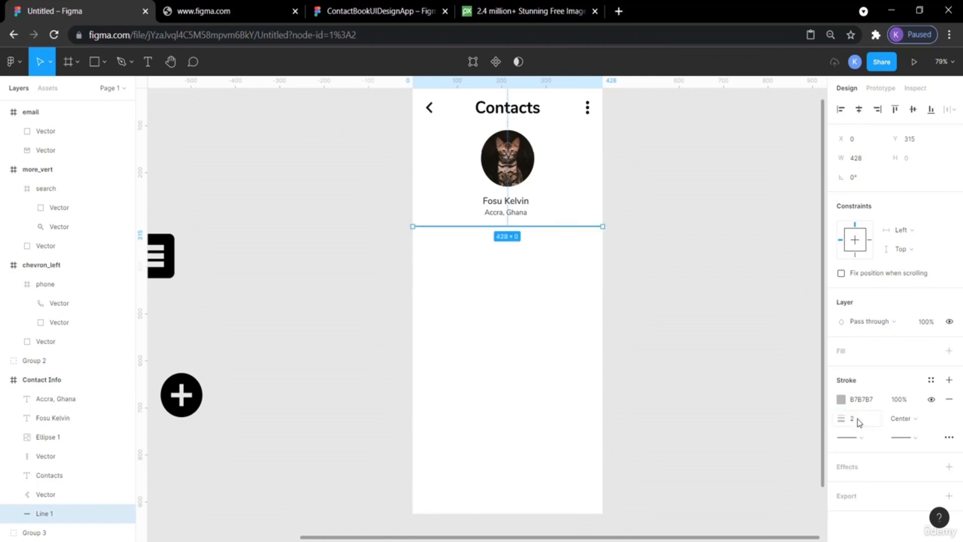
pyautogui.click(721, 351)
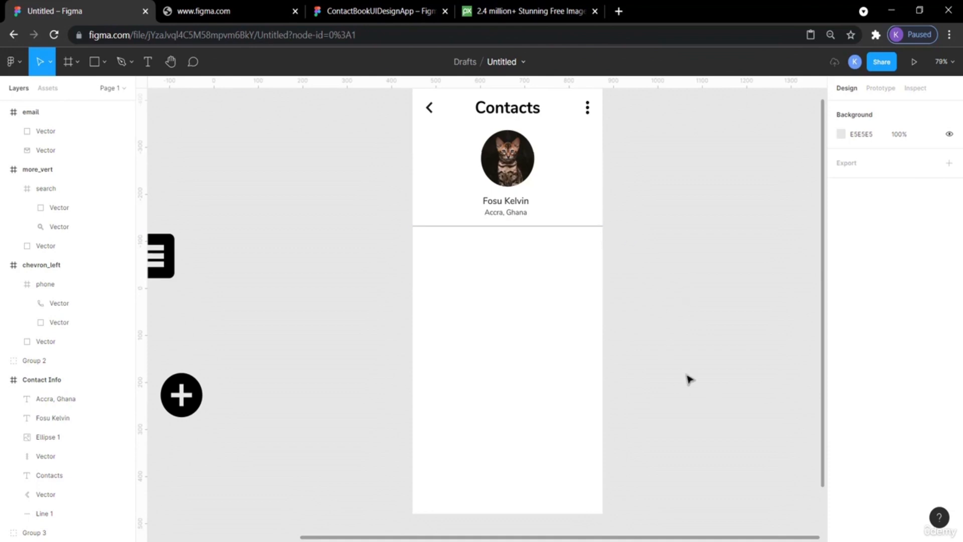
# Draw a rectangle about 428 × 613 spanning the frame's width below the divider line.
pyautogui.scroll(2, 688, 382)
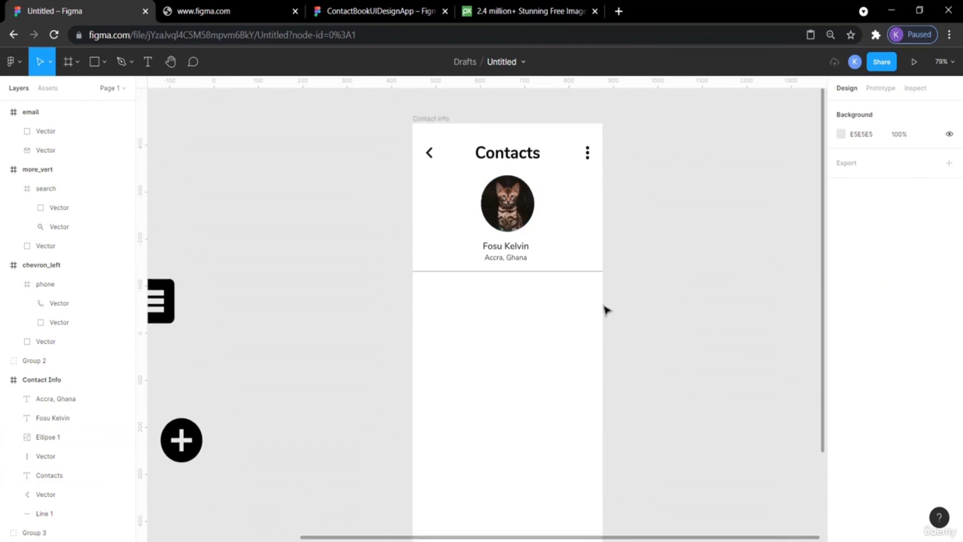
pyautogui.click(96, 62)
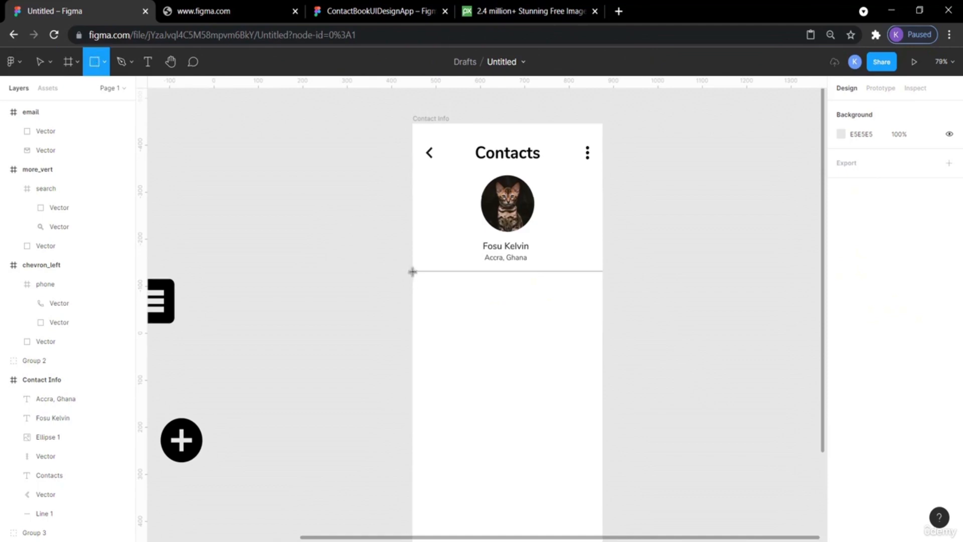
pyautogui.moveTo(412, 271); pyautogui.dragTo(605, 449)
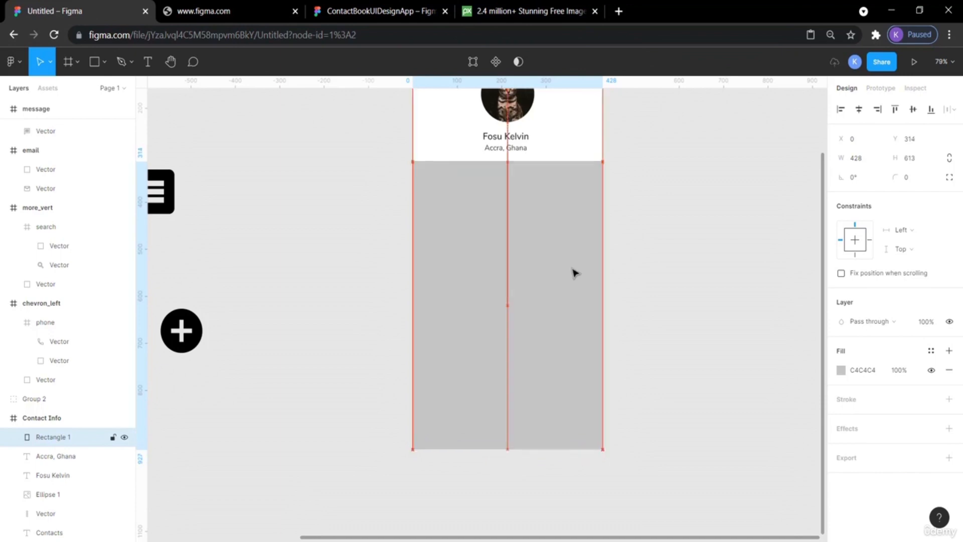
# Fit the rectangle's top edge to the divider, at Y 315 with height 615.
pyautogui.click(641, 286)
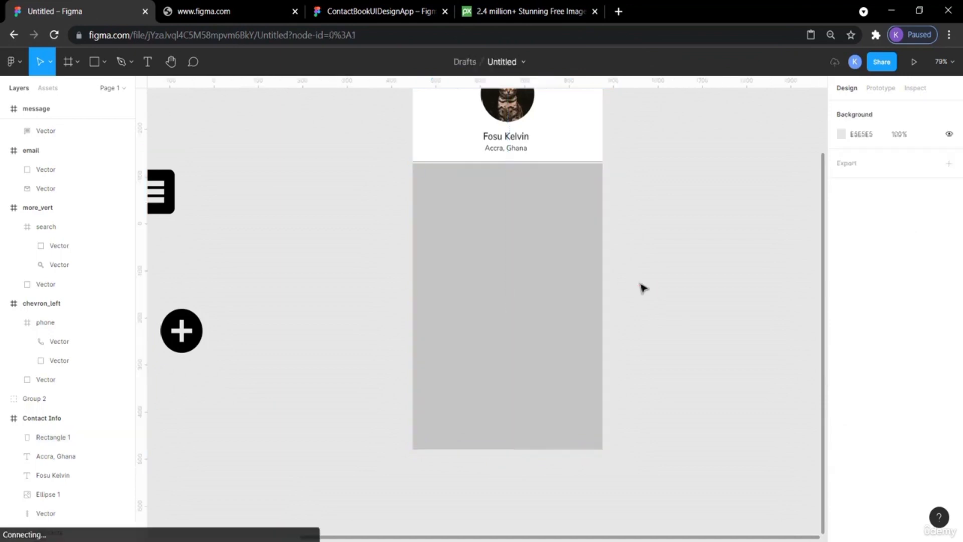
pyautogui.click(577, 251)
pyautogui.scroll(1, 663, 214)
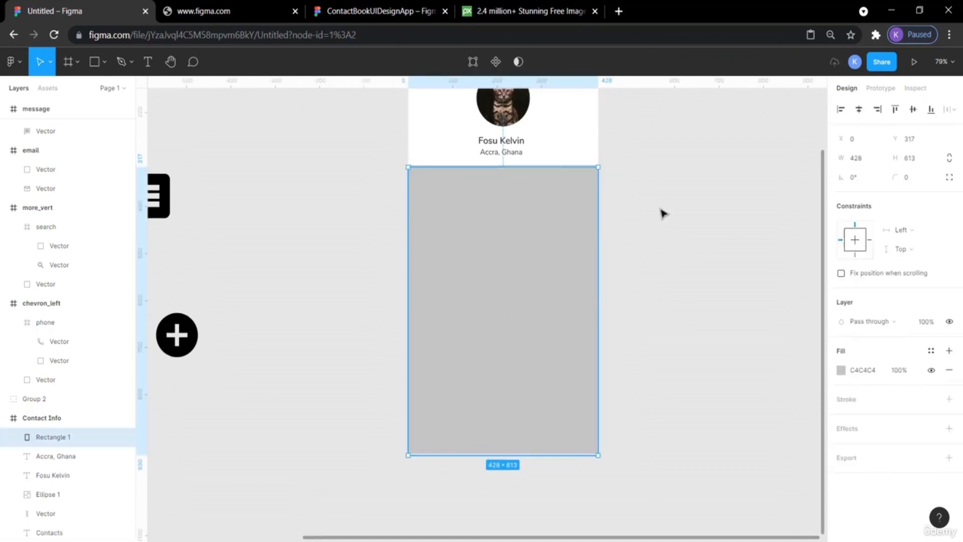
pyautogui.hotkey('ctrl', '+')
pyautogui.scroll(3, 664, 213)
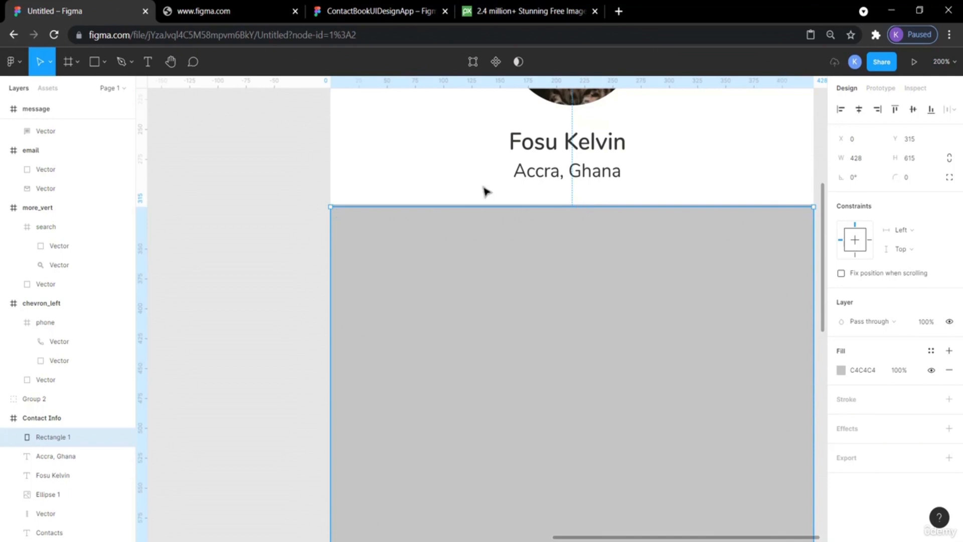
pyautogui.click(273, 199)
pyautogui.click(492, 273)
pyautogui.hscroll(3, 600, 342)
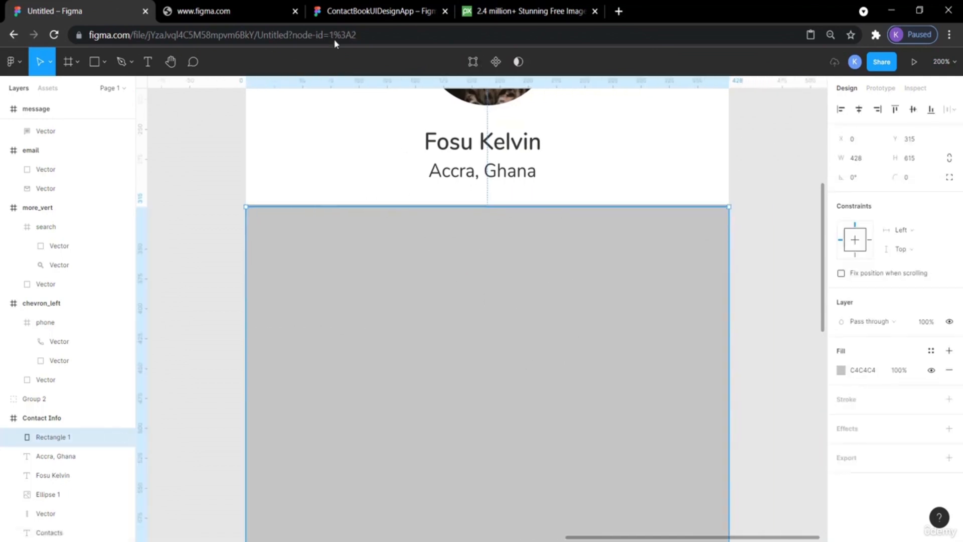
# In the reference file, copy the Mobile information box's fill colour hex code.
pyautogui.click(345, 12)
pyautogui.click(498, 178)
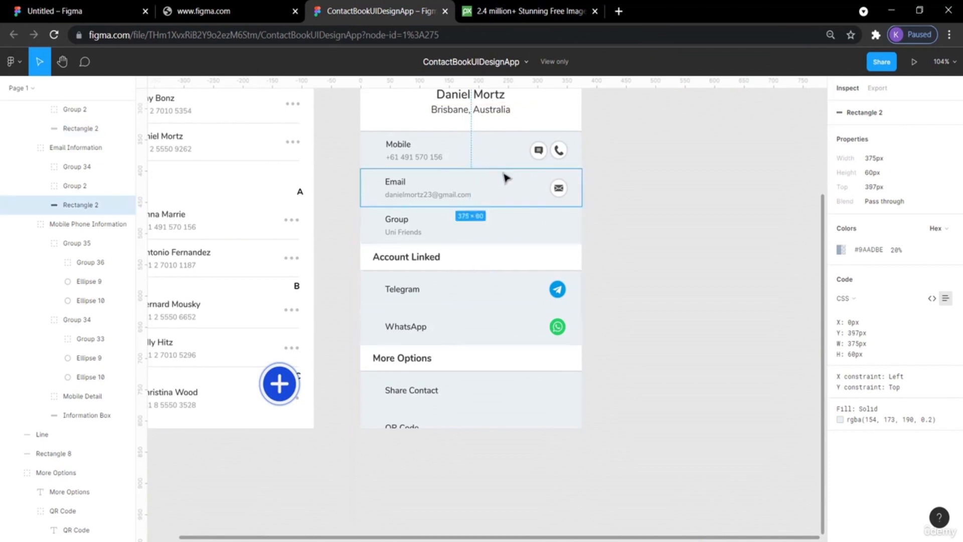
pyautogui.click(498, 153)
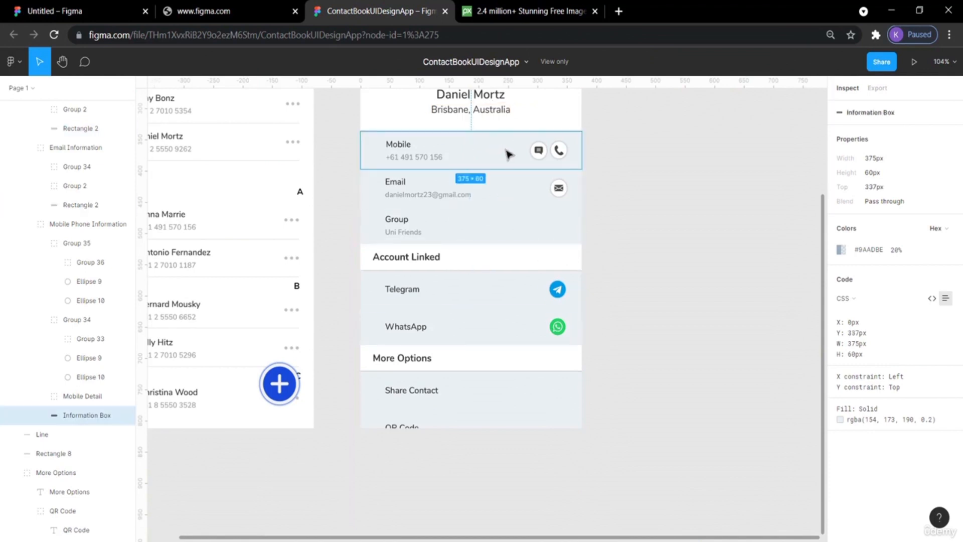
pyautogui.click(881, 251)
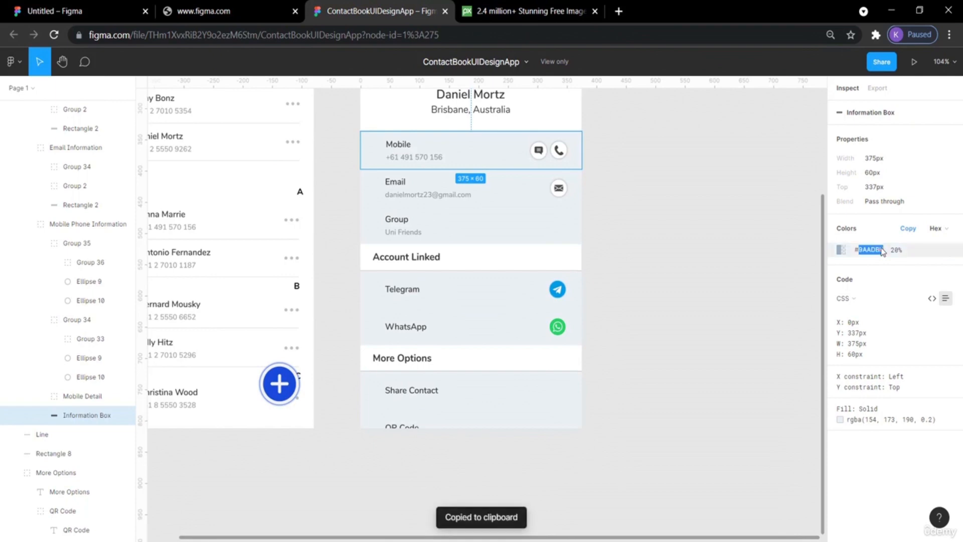
# Paste 9AADBE as the rectangle's fill colour.
pyautogui.click(60, 10)
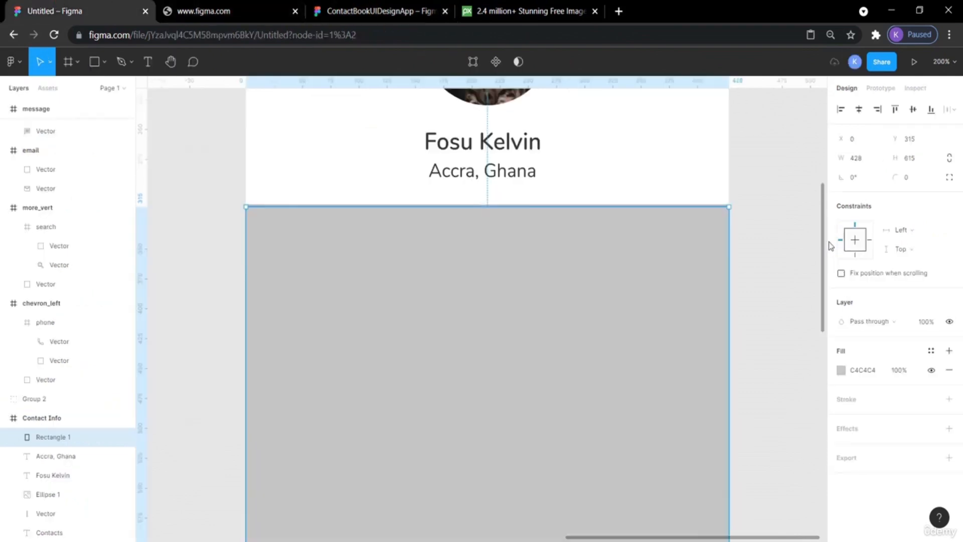
pyautogui.click(850, 371)
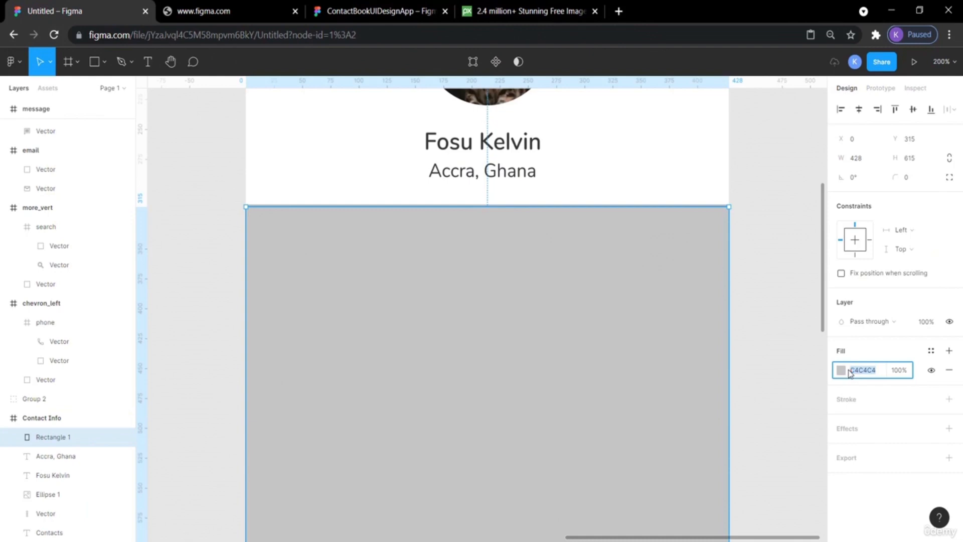
pyautogui.hotkey('ctrl', 'v')
pyautogui.press('Return')
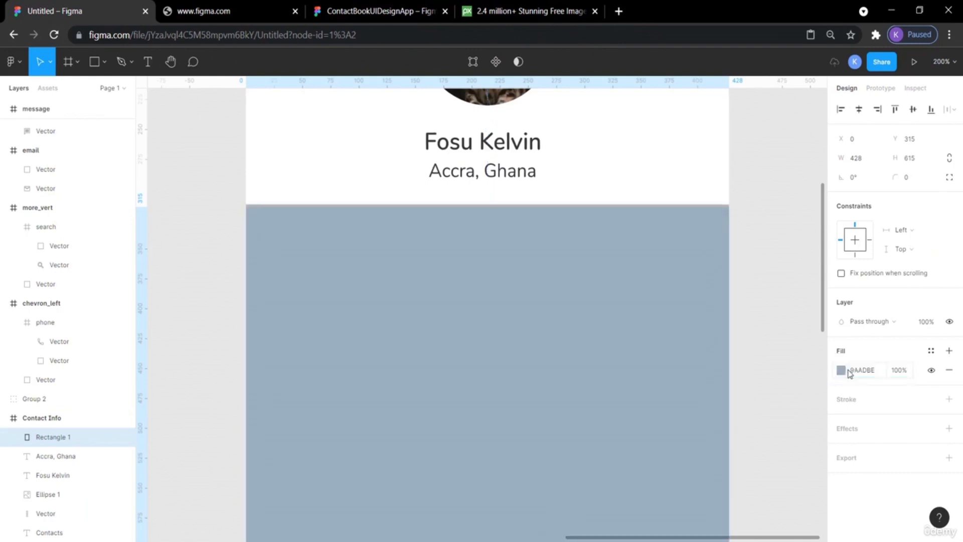
pyautogui.click(771, 320)
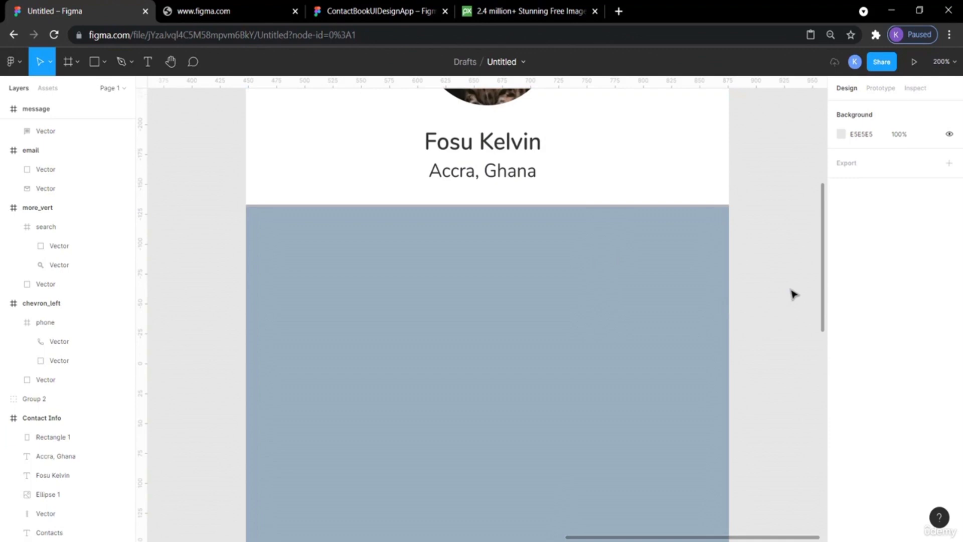
# Examine the reference's Group row box fill colour and opacity, copying its hex code again.
pyautogui.click(660, 318)
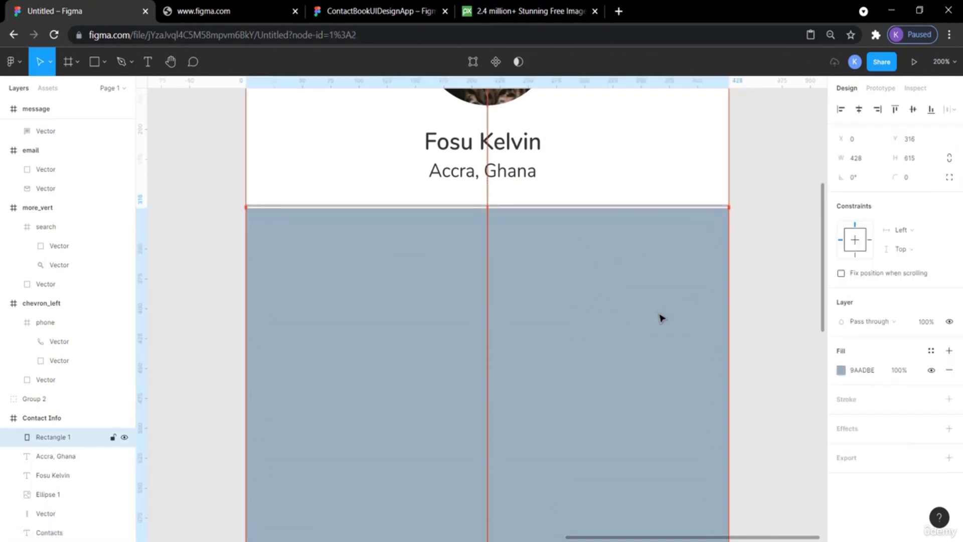
pyautogui.click(768, 278)
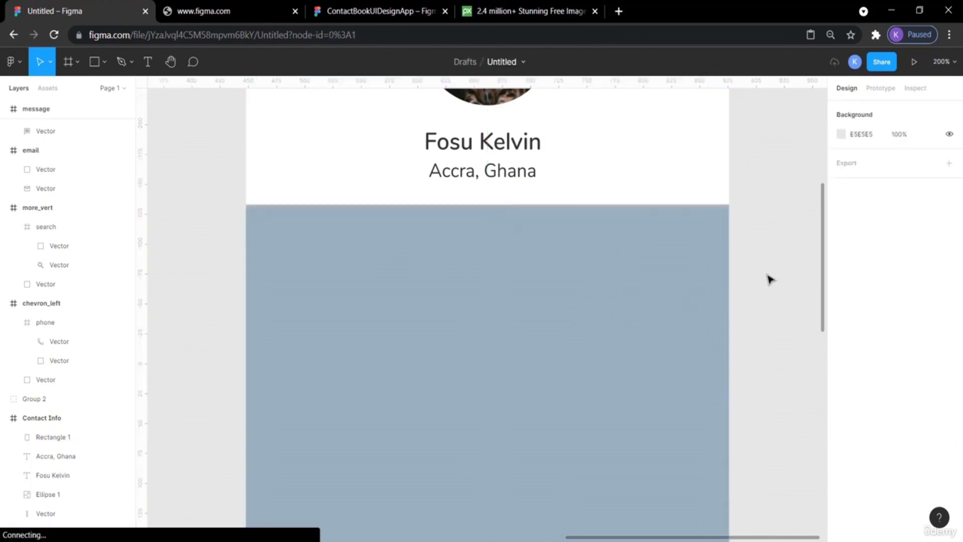
pyautogui.press('-')
pyautogui.press('-')
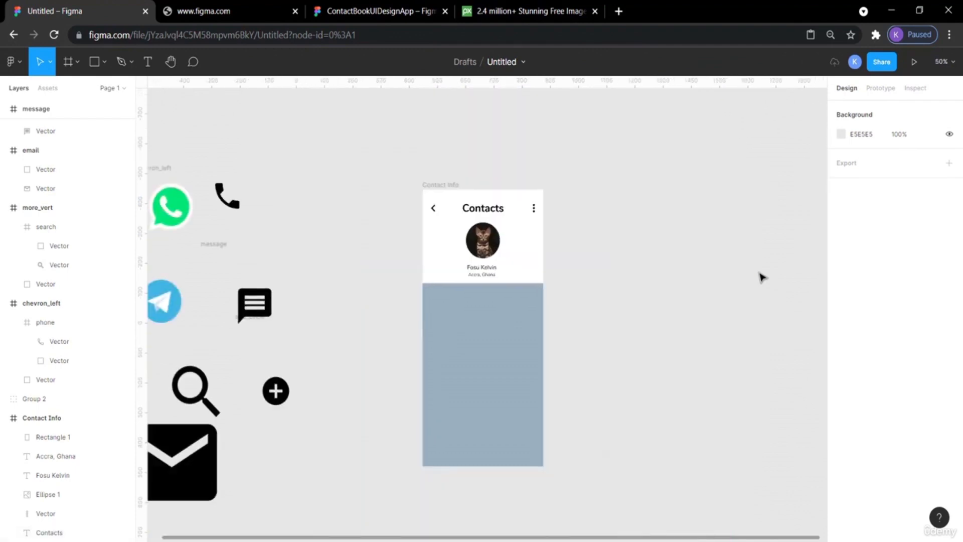
pyautogui.click(369, 11)
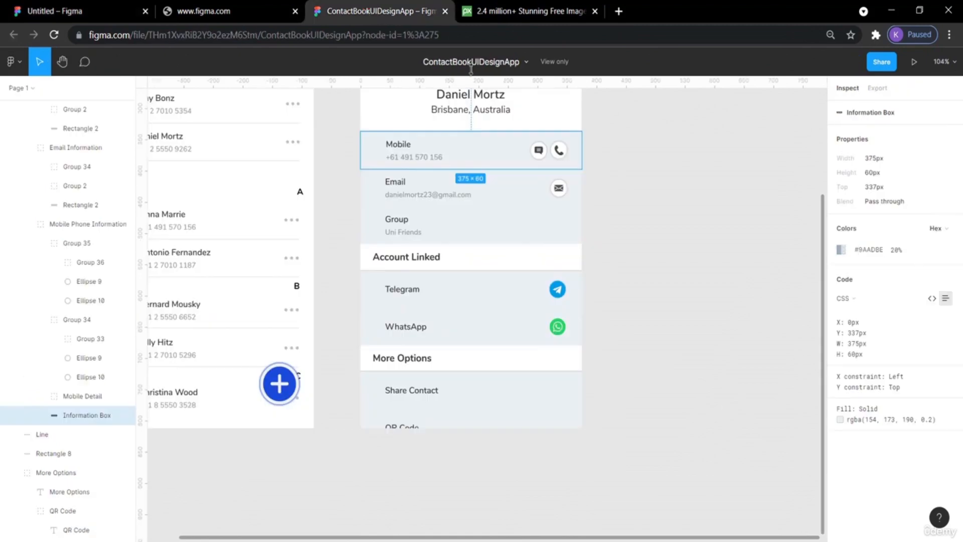
pyautogui.click(656, 228)
pyautogui.click(542, 223)
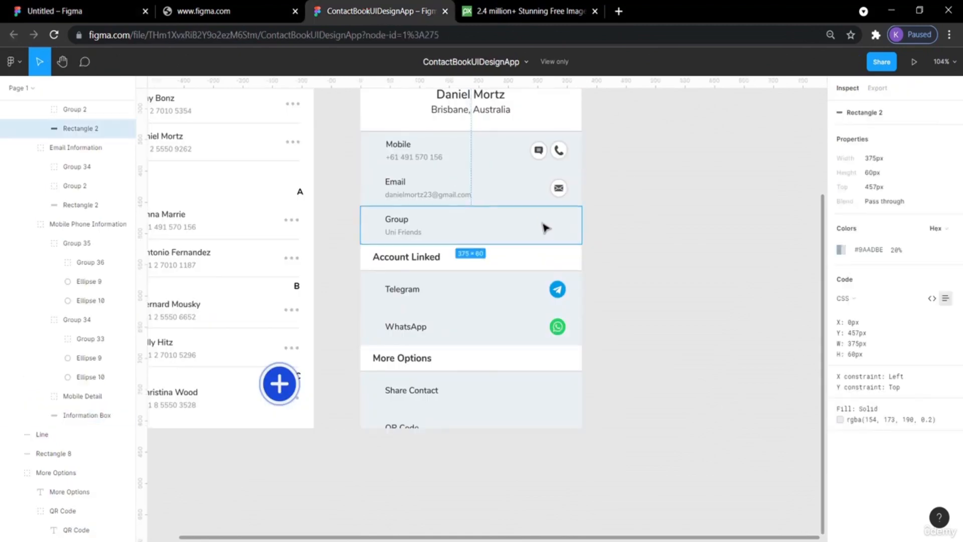
pyautogui.moveTo(897, 258)
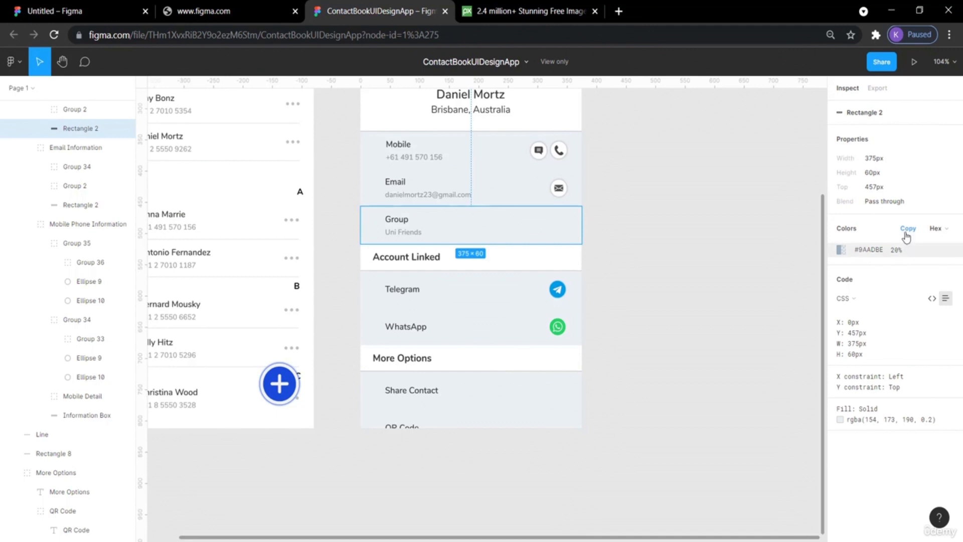
pyautogui.click(946, 230)
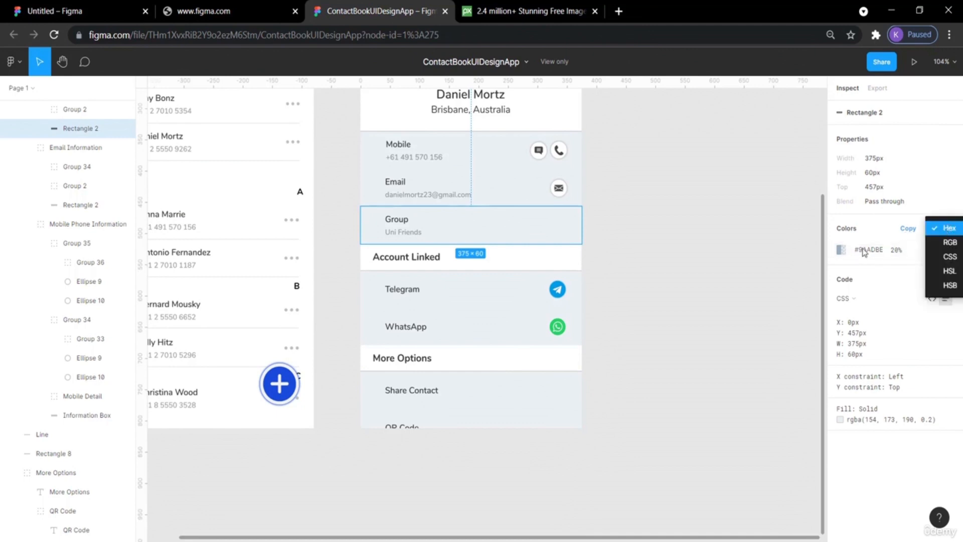
pyautogui.click(901, 229)
pyautogui.click(906, 228)
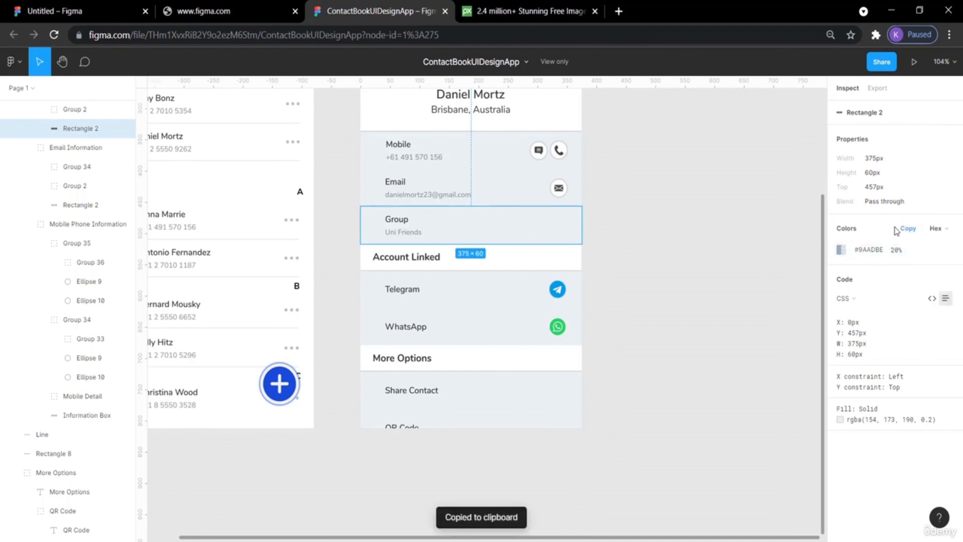
# Set the rectangle's fill opacity to 20% to match the reference's information box.
pyautogui.click(75, 11)
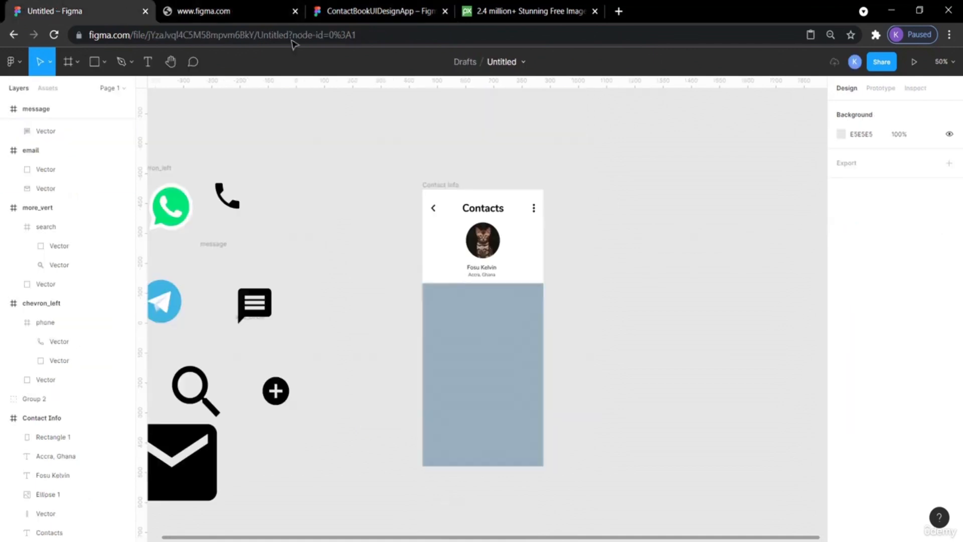
pyautogui.click(536, 307)
pyautogui.click(872, 373)
pyautogui.press('Return')
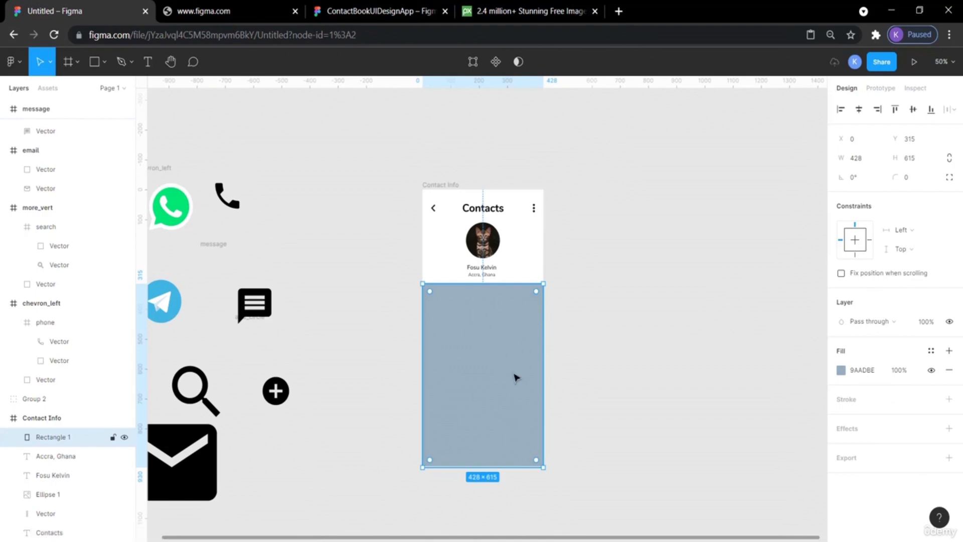
pyautogui.click(346, 18)
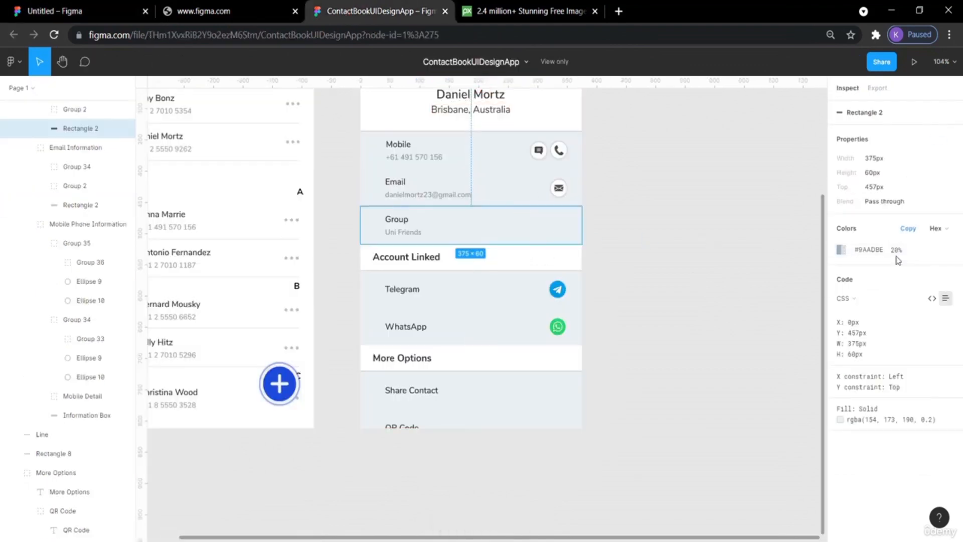
pyautogui.click(86, 6)
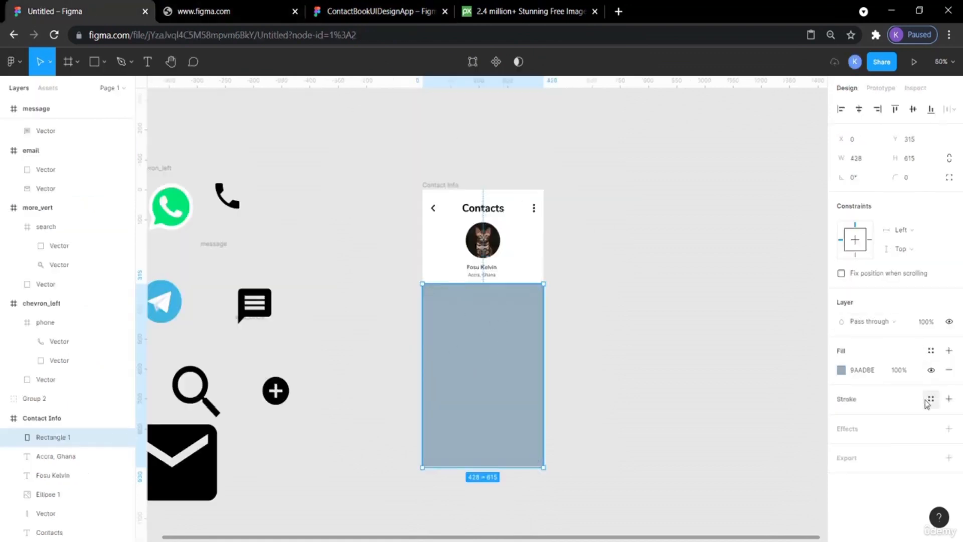
pyautogui.click(897, 370)
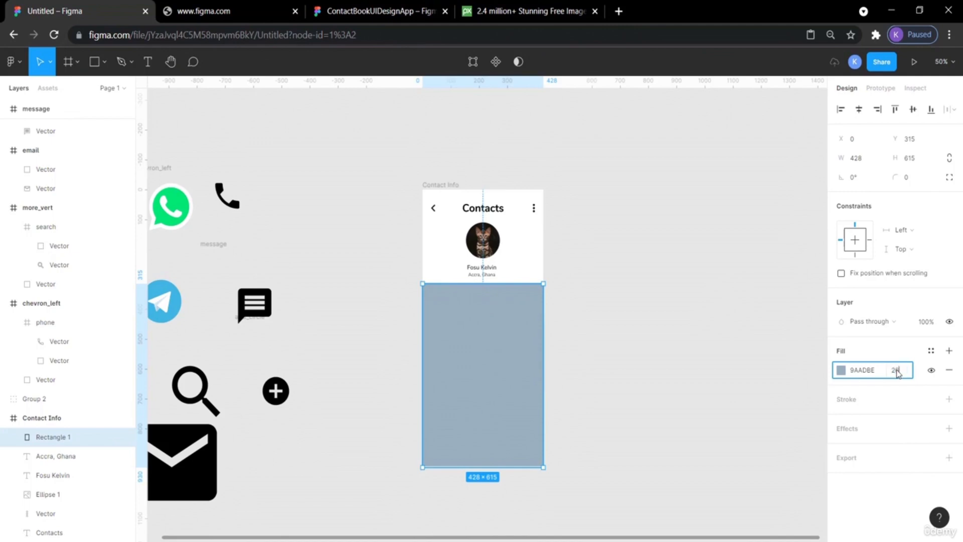
pyautogui.press('Return')
pyautogui.click(677, 322)
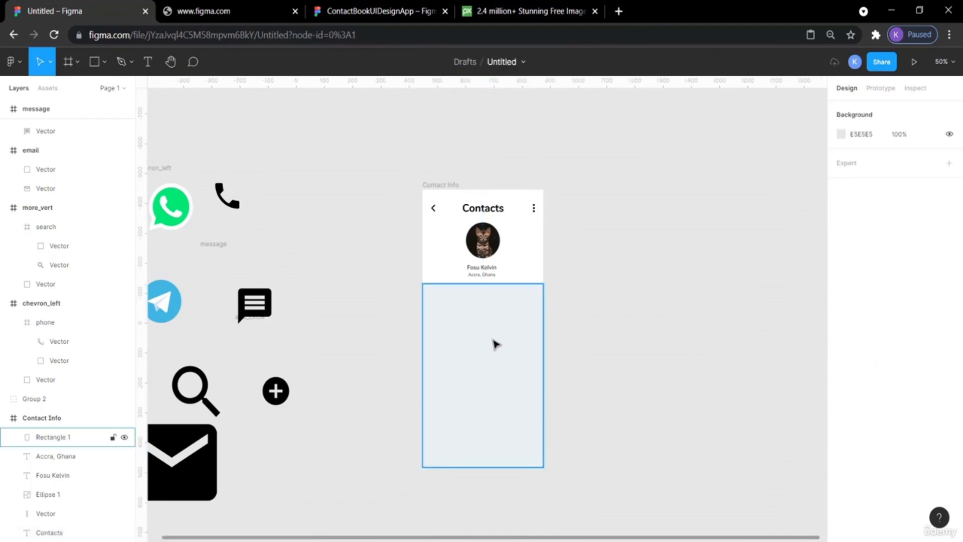
pyautogui.hotkey('shift', '0')
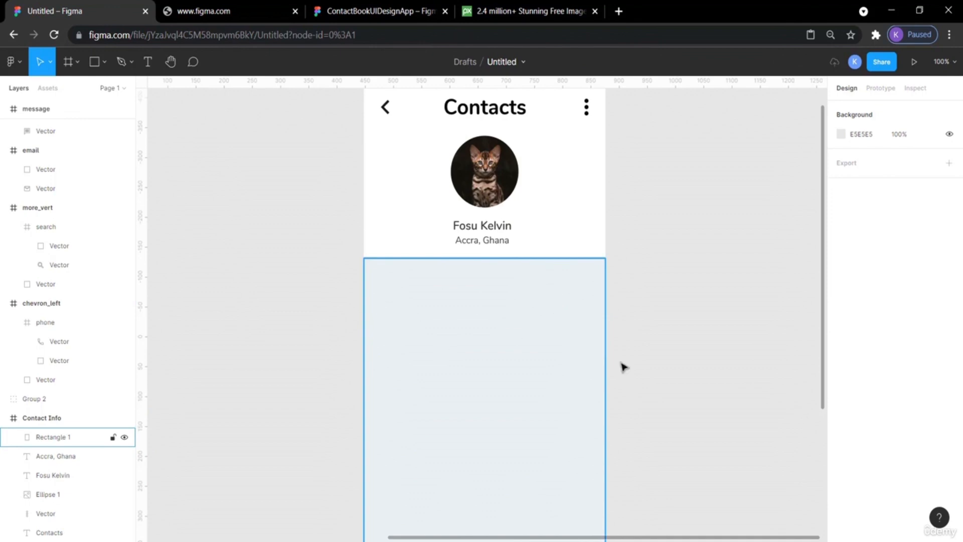
# Examine the reference's Mobile row message icon and its colour.
pyautogui.scroll(-2, 687, 358)
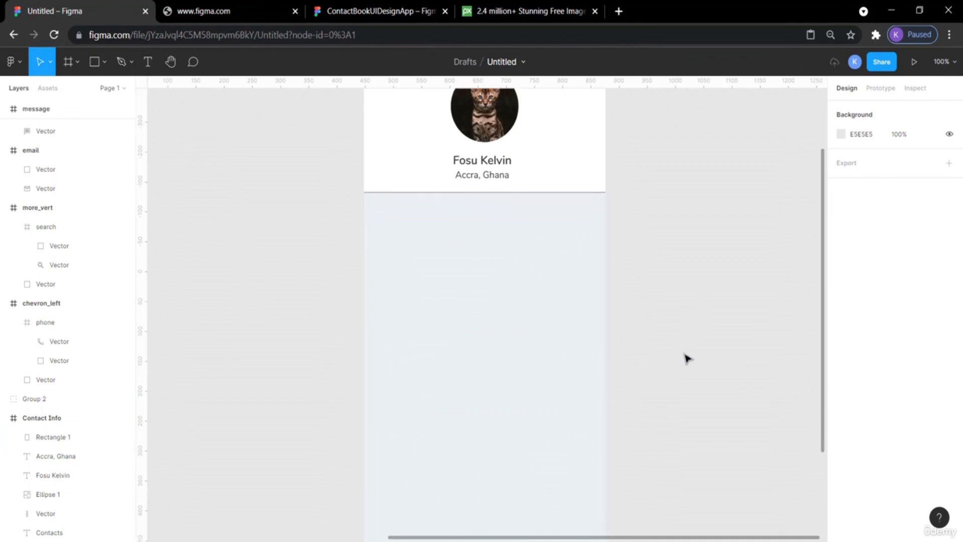
pyautogui.scroll(-2, 688, 358)
pyautogui.scroll(5, 687, 358)
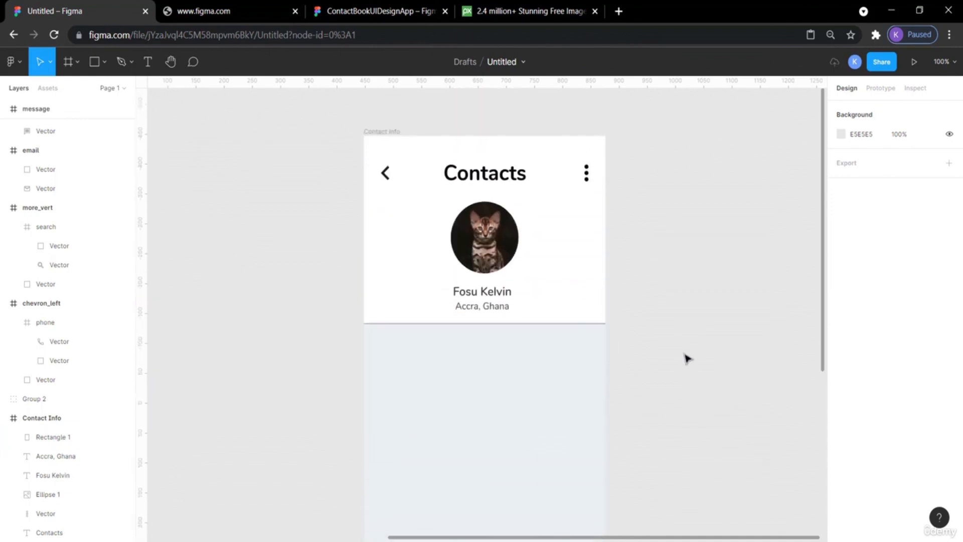
pyautogui.click(374, 11)
pyautogui.click(659, 232)
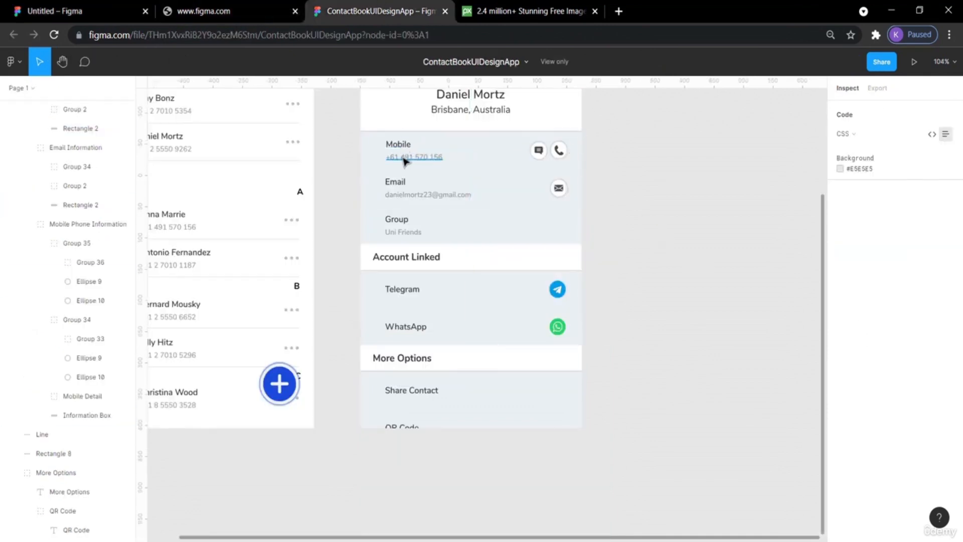
pyautogui.click(538, 152)
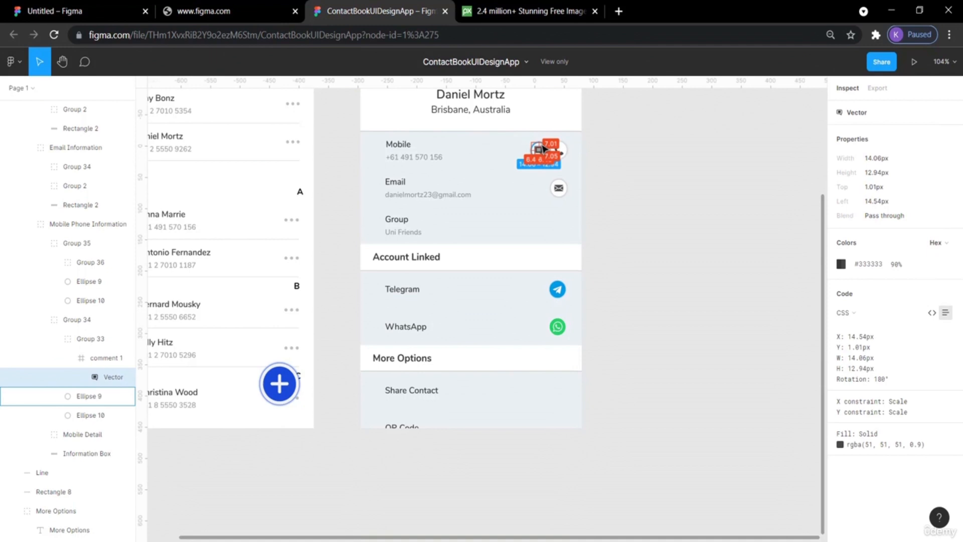
pyautogui.click(645, 175)
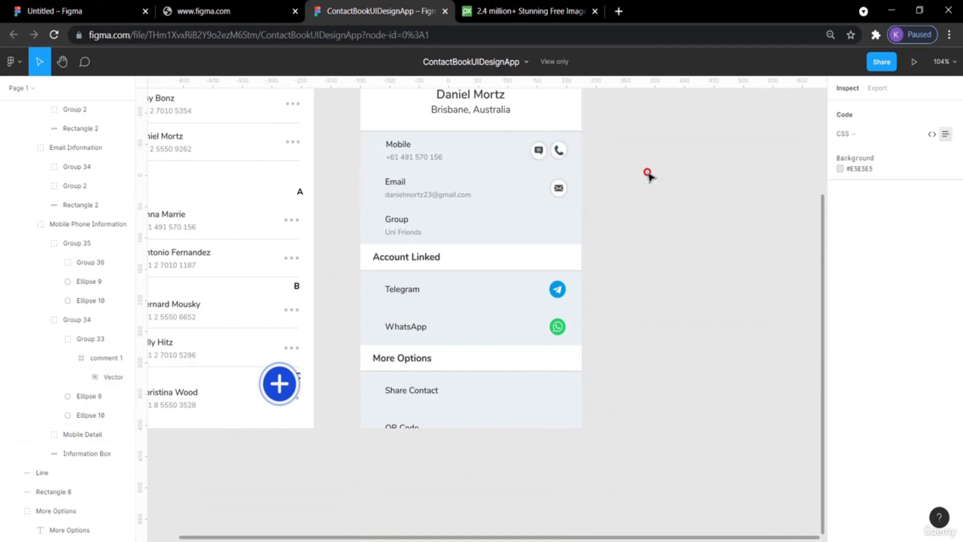
# Draw a 70 × 70 circle beside the information box and fill it white.
pyautogui.click(55, 11)
pyautogui.click(104, 63)
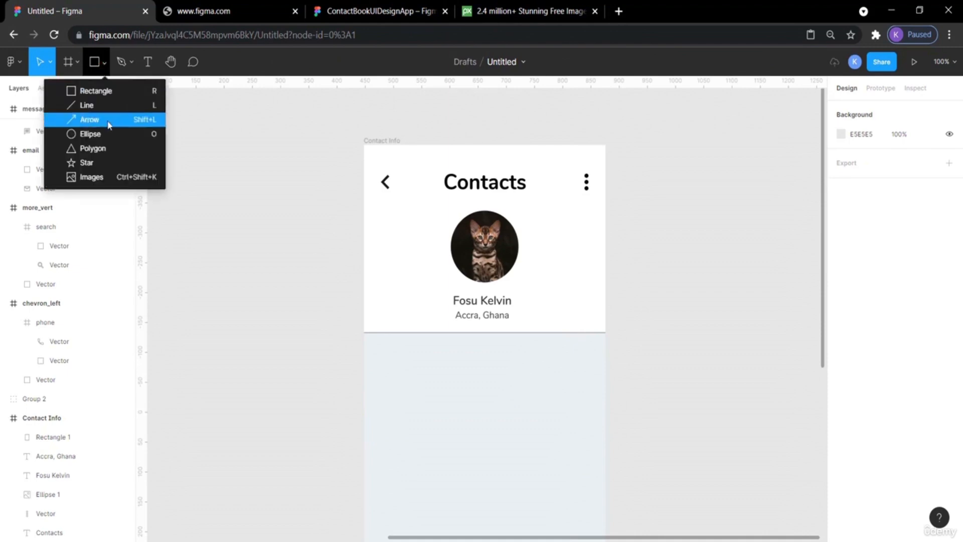
pyautogui.click(91, 134)
pyautogui.scroll(-4, 662, 281)
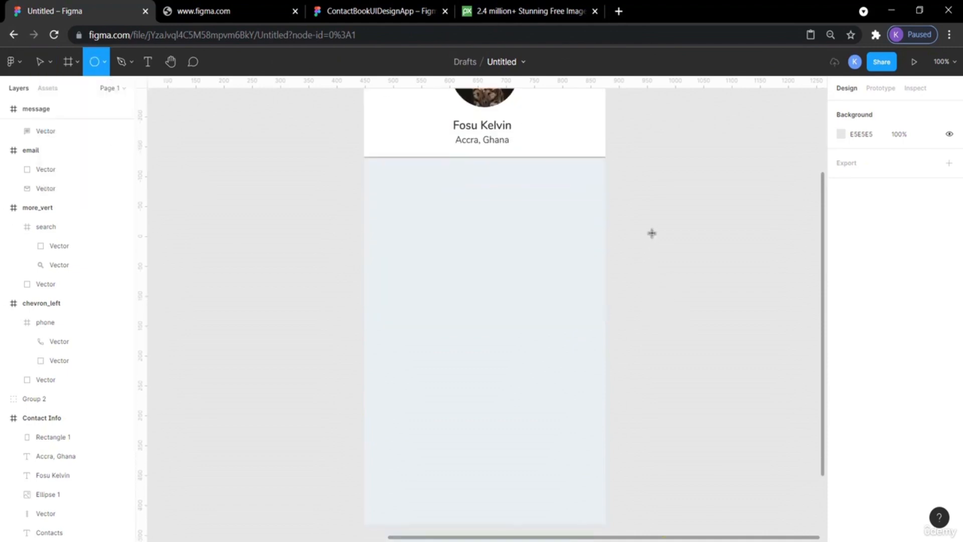
pyautogui.moveTo(651, 225); pyautogui.dragTo(688, 267)
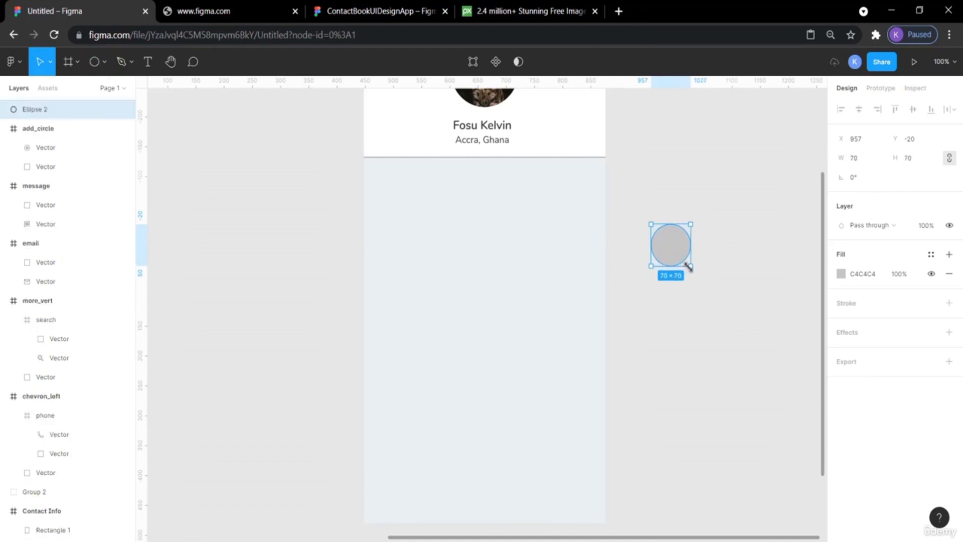
pyautogui.click(733, 341)
pyautogui.click(677, 252)
pyautogui.click(841, 273)
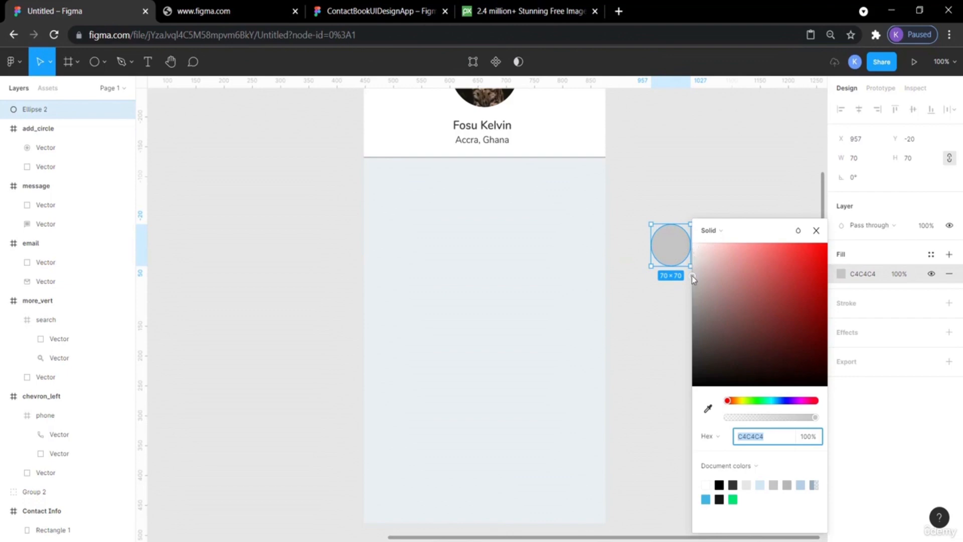
pyautogui.click(705, 484)
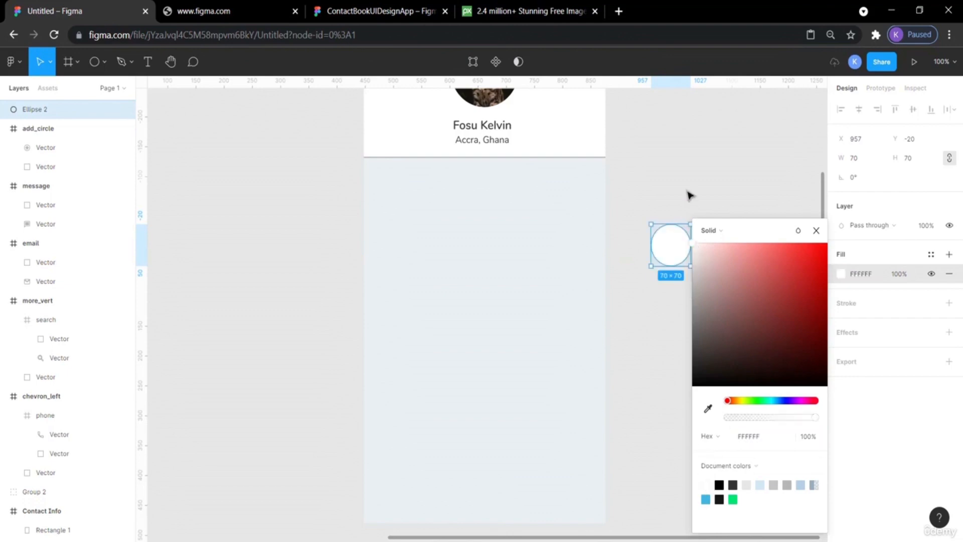
# Zoom in on the reference's round icon buttons to inspect their shadow.
pyautogui.click(671, 164)
pyautogui.click(679, 243)
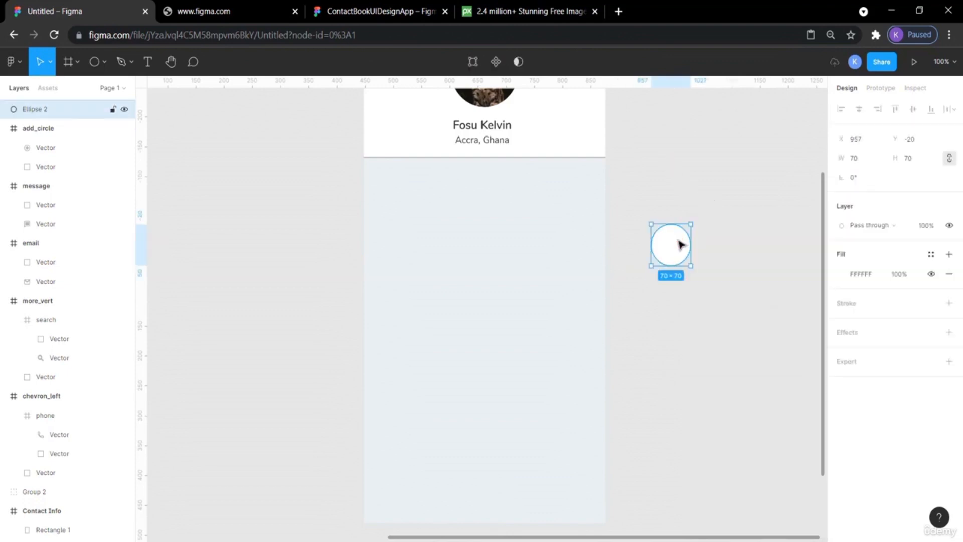
pyautogui.click(334, 11)
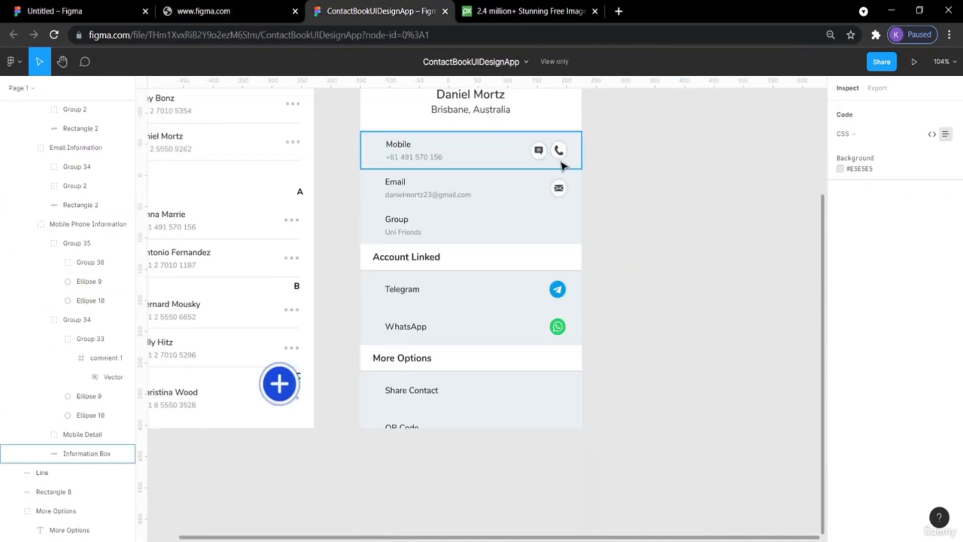
pyautogui.hotkey('ctrl', '+')
pyautogui.hotkey('ctrl', '+')
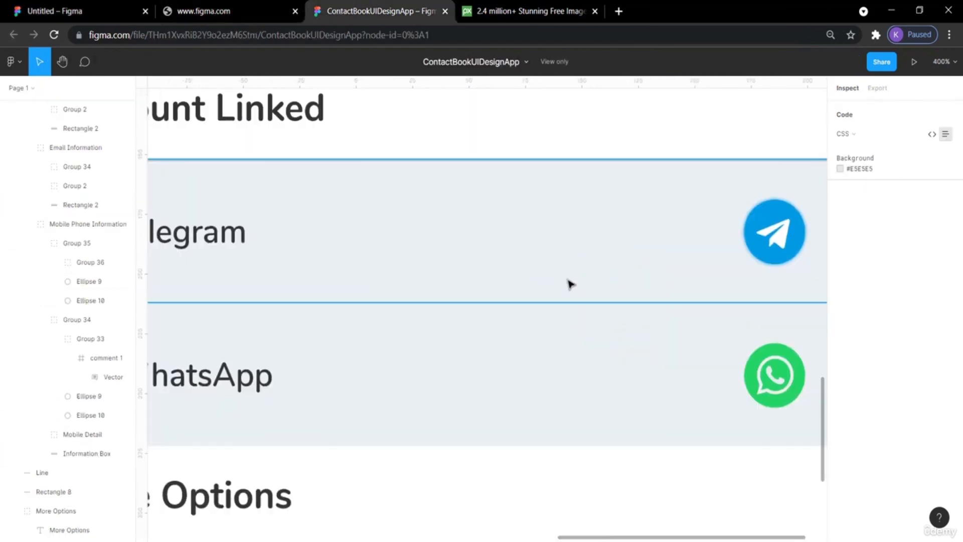
pyautogui.scroll(5, 570, 284)
pyautogui.hscroll(3, 571, 284)
pyautogui.scroll(2, 571, 284)
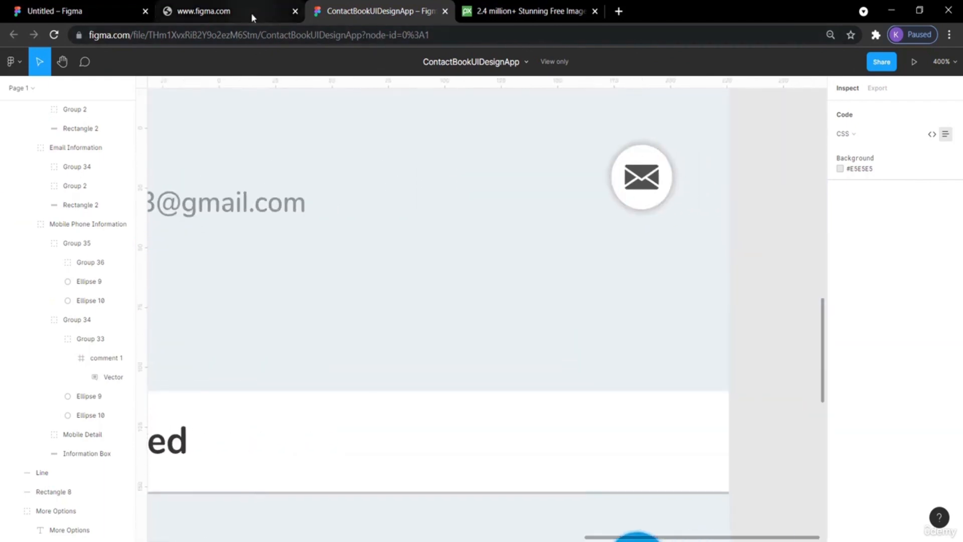
pyautogui.click(54, 7)
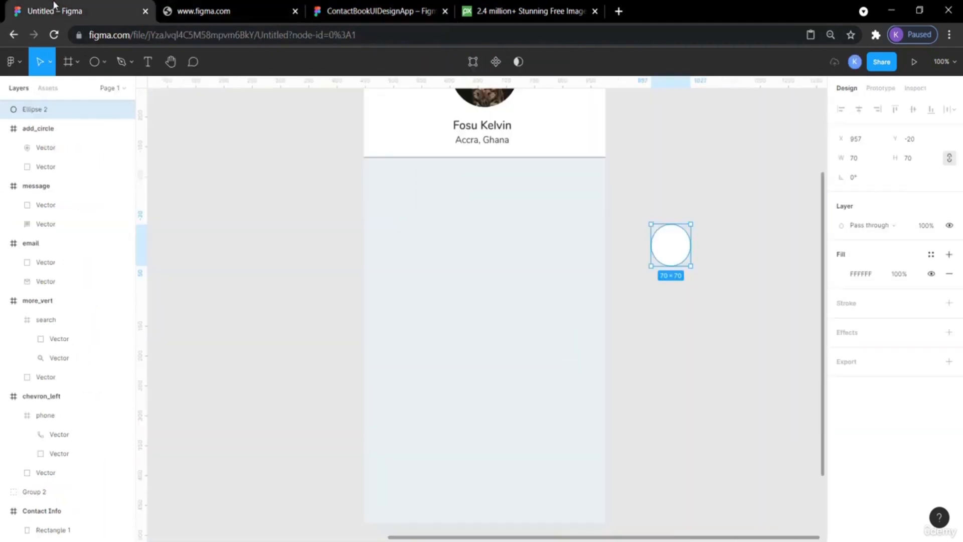
# Add a drop shadow to the circle with X 0, Y 0, blur 4 and spread 2.
pyautogui.click(857, 332)
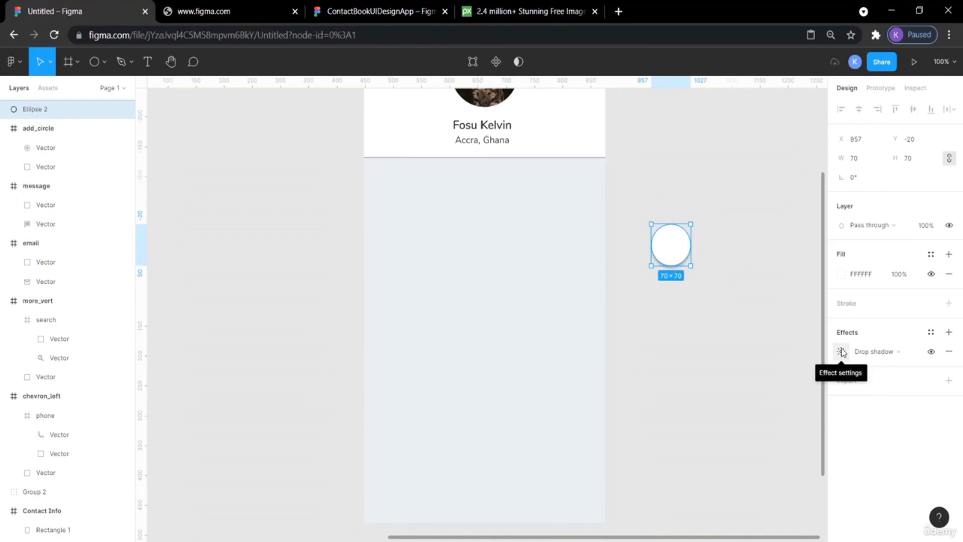
pyautogui.click(842, 352)
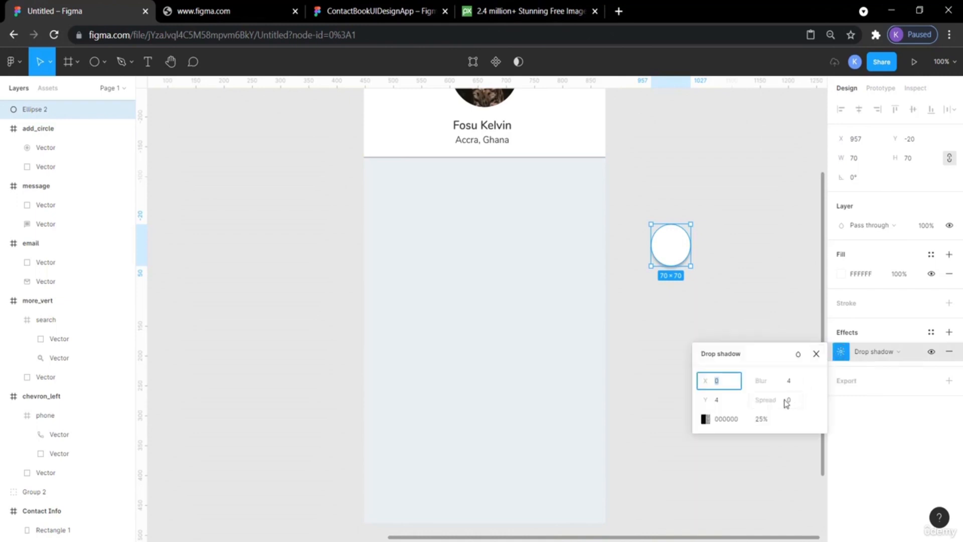
pyautogui.click(715, 402)
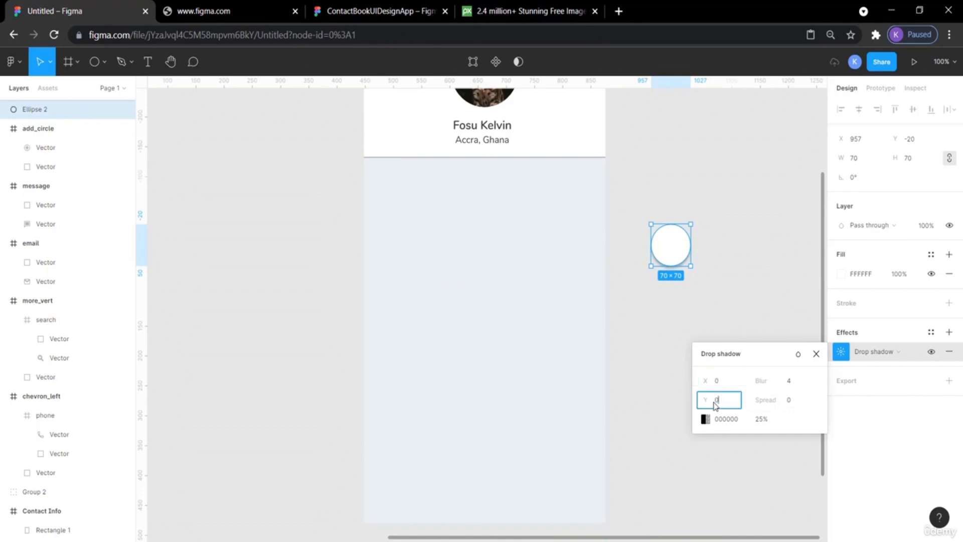
pyautogui.click(789, 404)
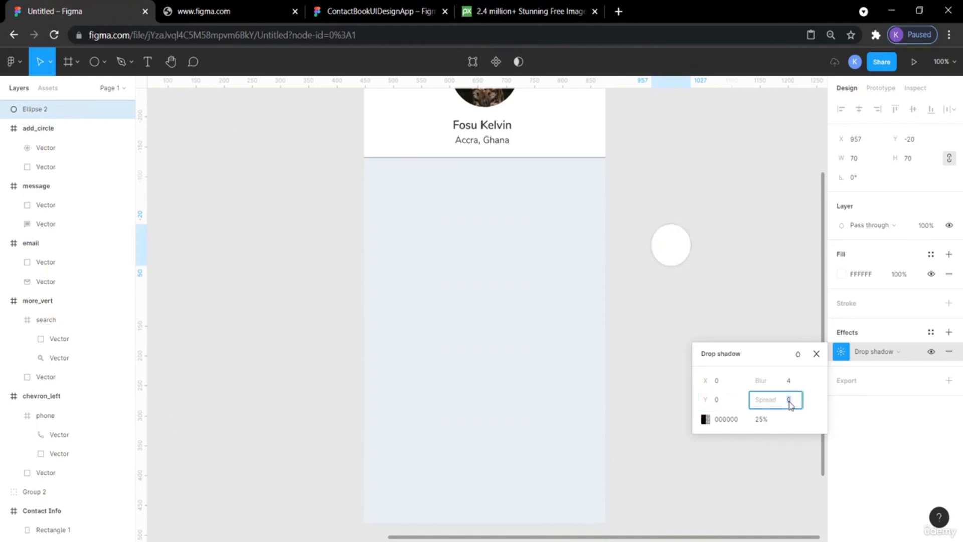
pyautogui.write('2')
pyautogui.press('Return')
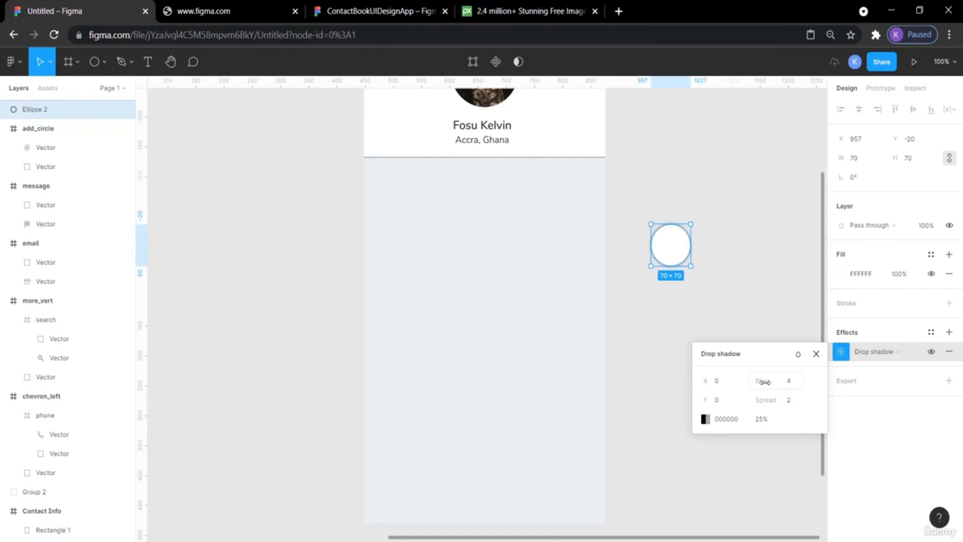
pyautogui.click(788, 382)
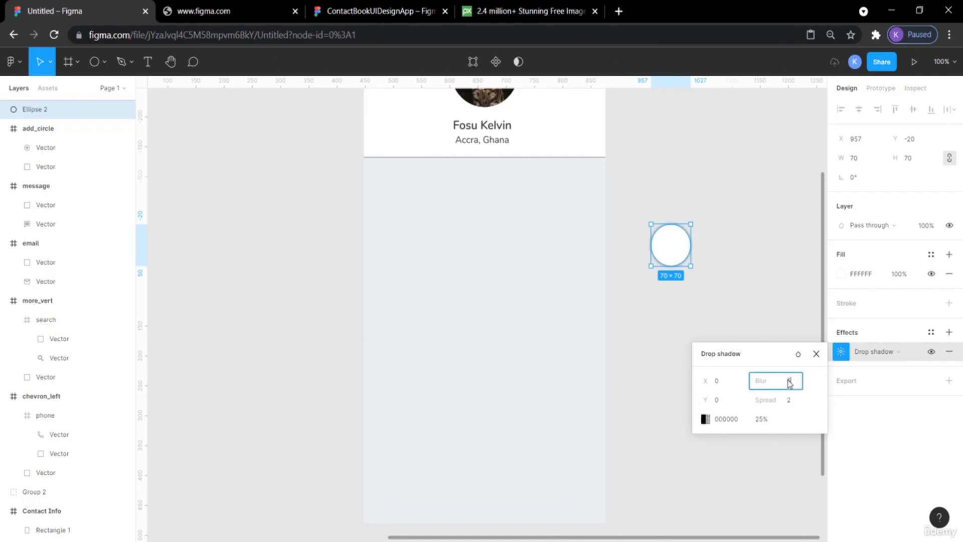
pyautogui.press('Return')
pyautogui.click(752, 239)
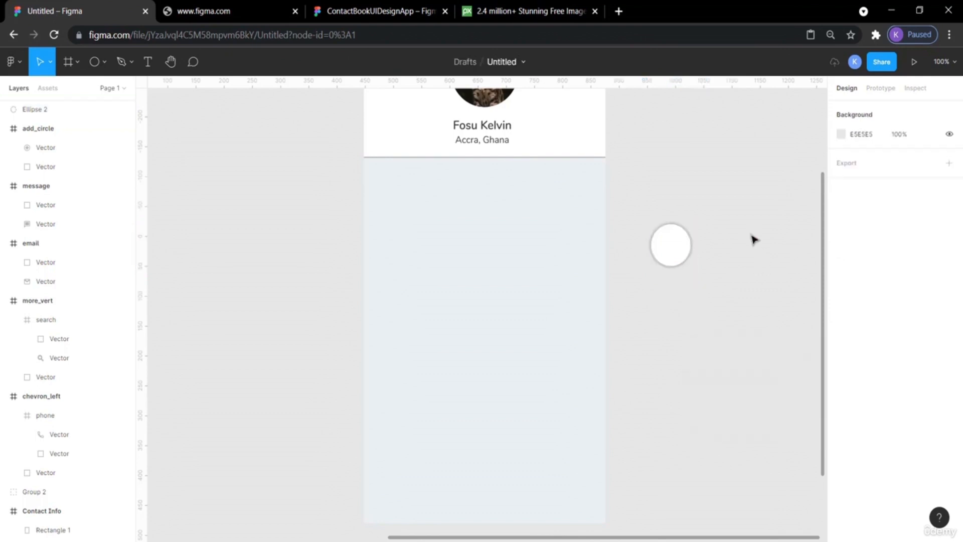
# Compare the shadowed circle with the reference's round icon buttons.
pyautogui.click(680, 256)
pyautogui.click(721, 250)
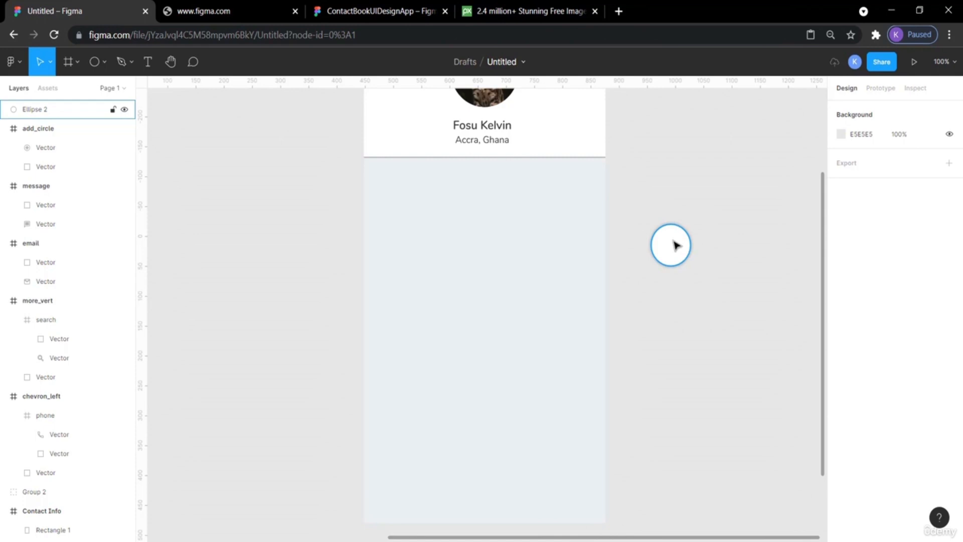
pyautogui.click(407, 12)
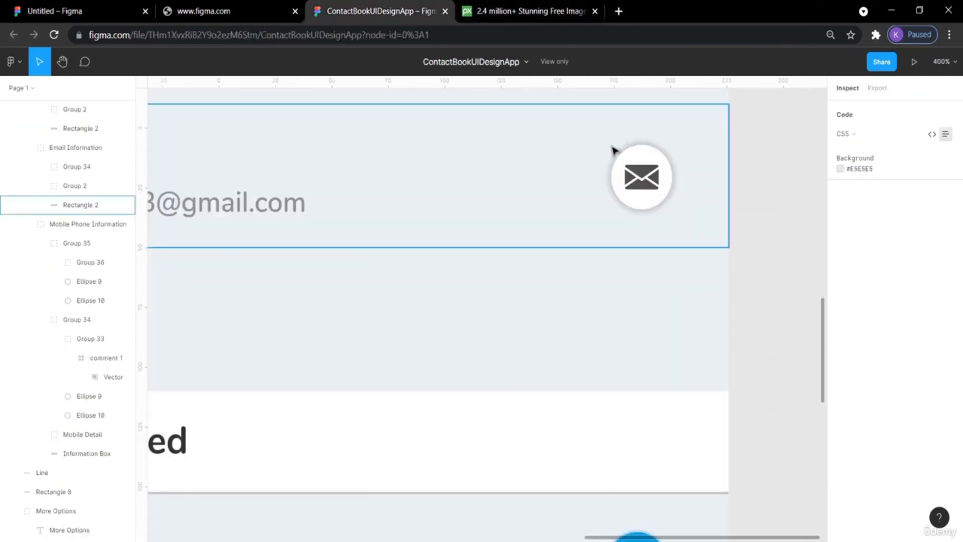
pyautogui.click(73, 10)
pyautogui.hscroll(-8, 576, 178)
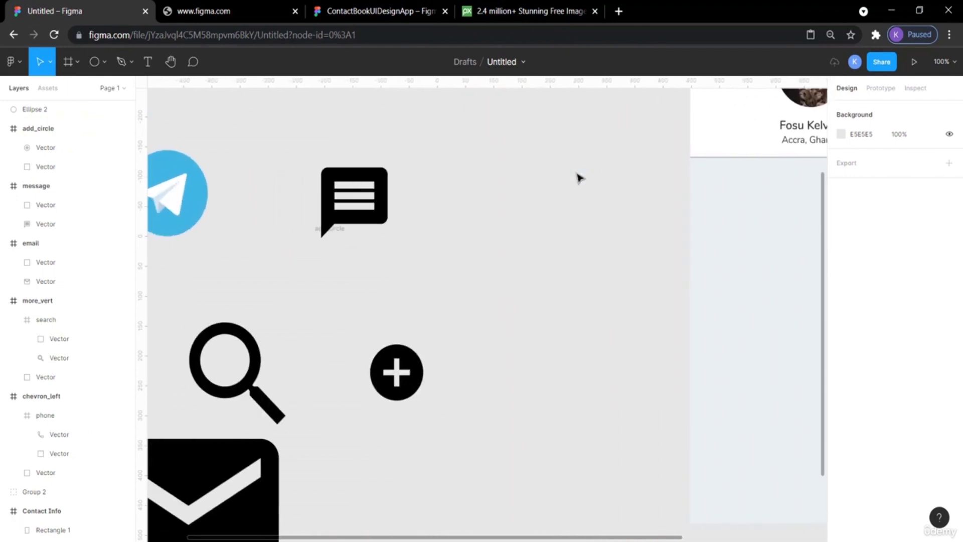
pyautogui.hscroll(5, 577, 177)
pyautogui.click(396, 11)
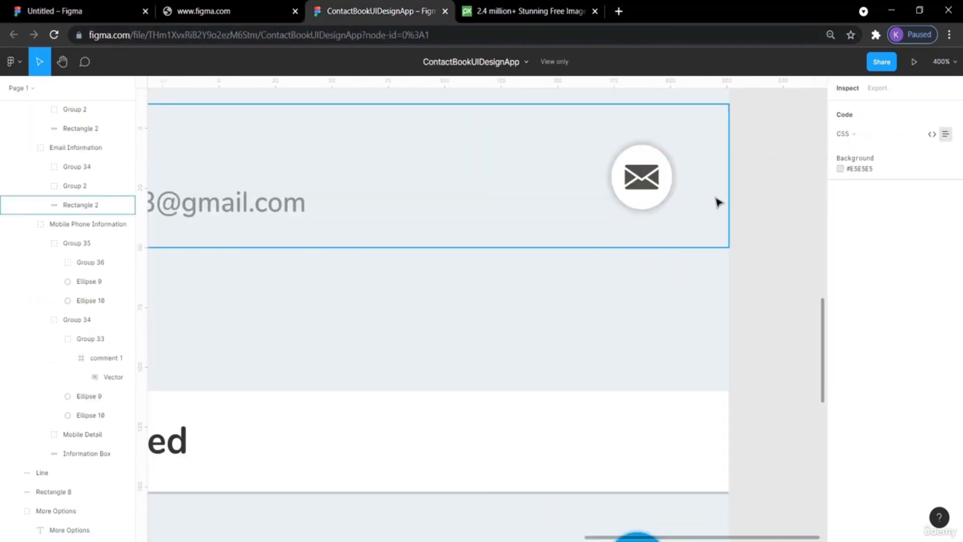
pyautogui.scroll(4, 712, 203)
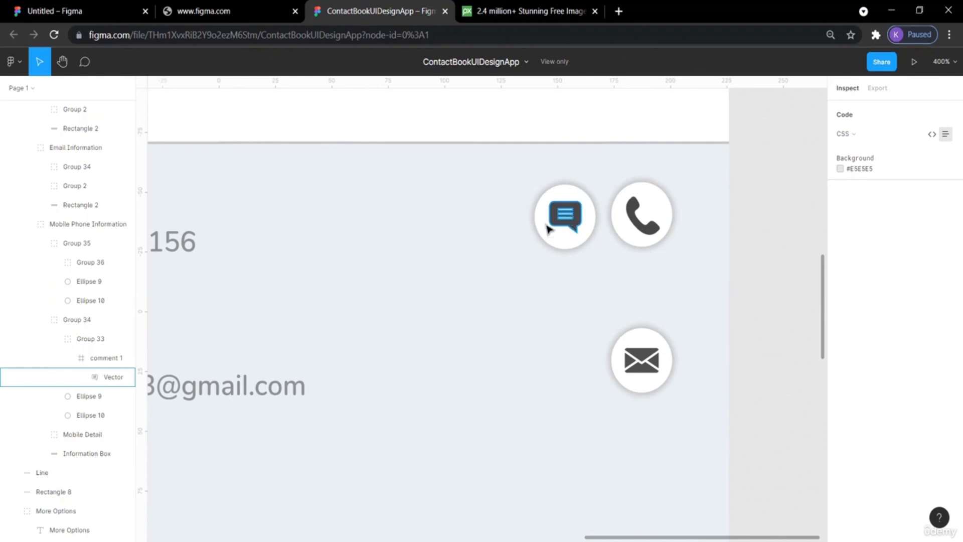
pyautogui.click(94, 8)
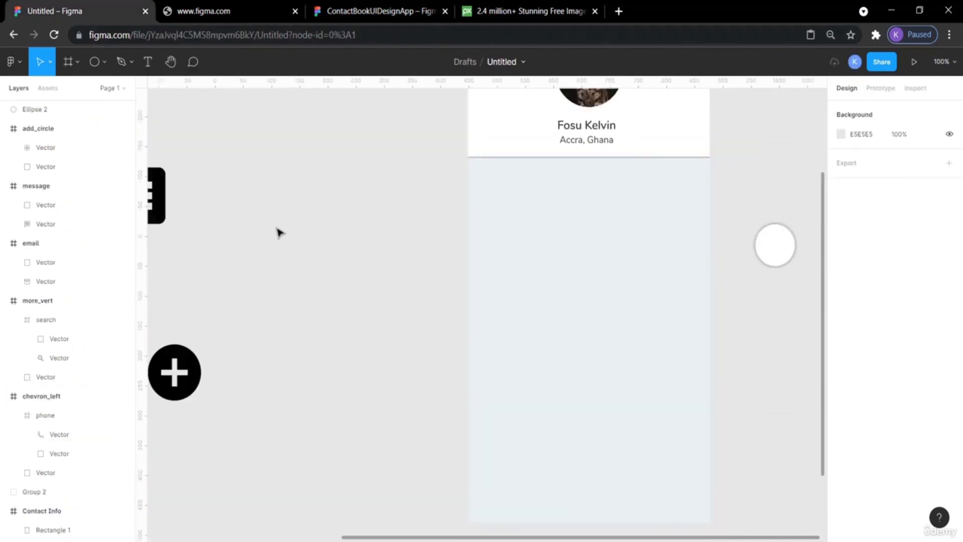
# Move the message icon onto the white circle and resize it to 32 × 32.
pyautogui.hscroll(-2, 277, 230)
pyautogui.click(318, 211)
pyautogui.moveTo(318, 210); pyautogui.dragTo(832, 242)
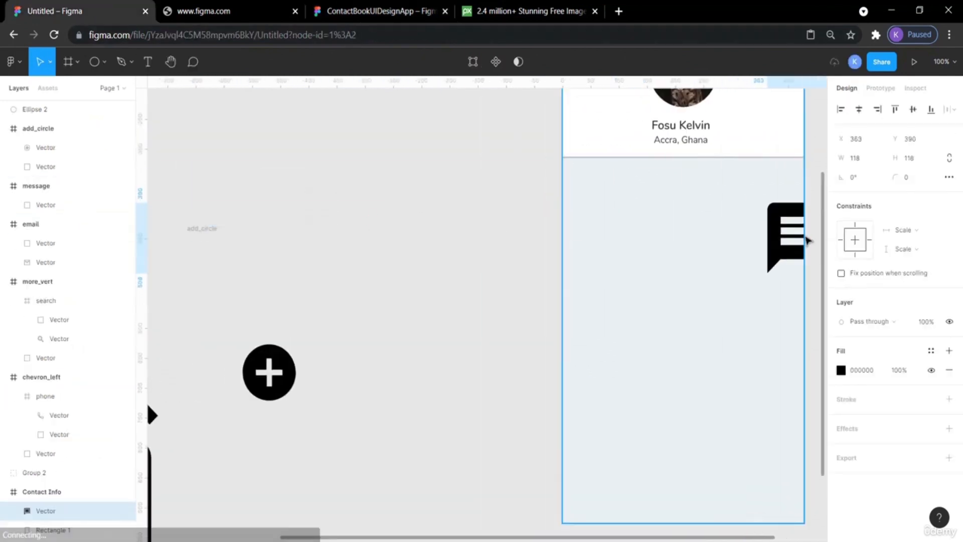
pyautogui.hscroll(6, 672, 288)
pyautogui.moveTo(489, 236); pyautogui.dragTo(628, 226)
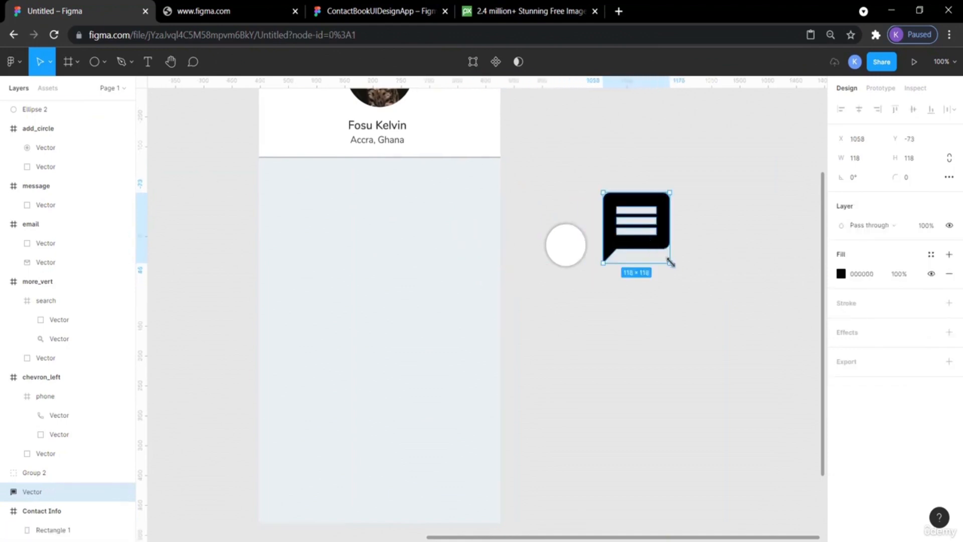
pyautogui.moveTo(670, 261); pyautogui.dragTo(650, 239)
pyautogui.moveTo(645, 235); pyautogui.dragTo(569, 250)
pyautogui.click(704, 253)
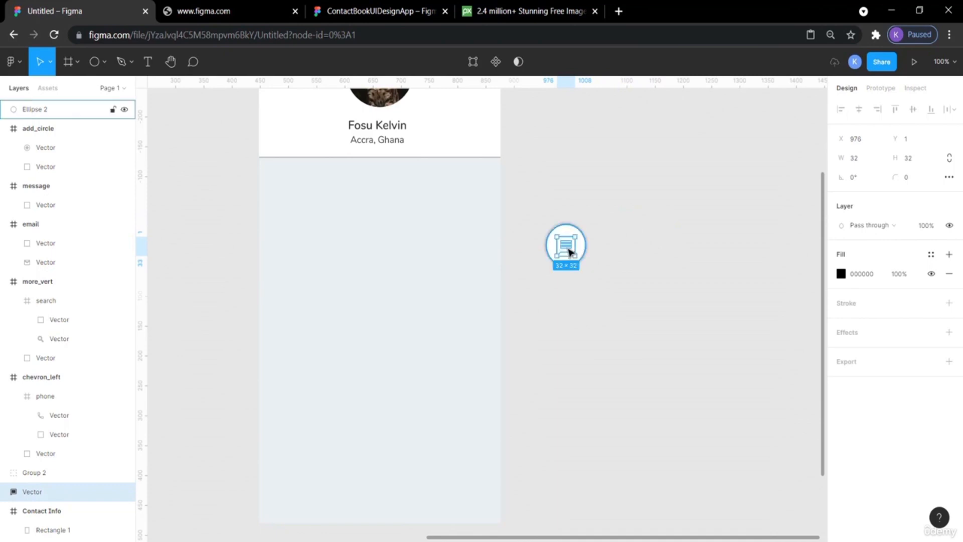
# Bring the message icon in front of the white circle.
pyautogui.rightClick(569, 251)
pyautogui.moveTo(568, 251)
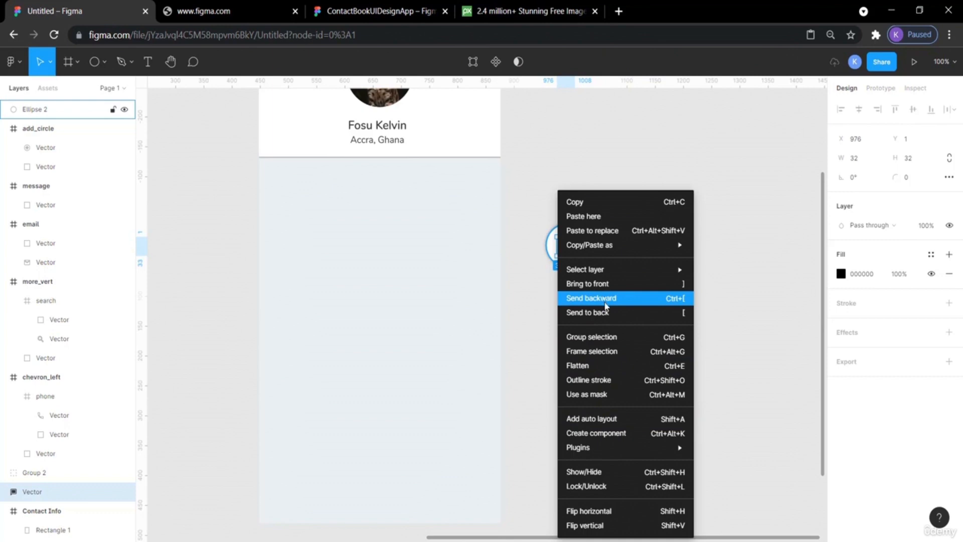
pyautogui.click(605, 284)
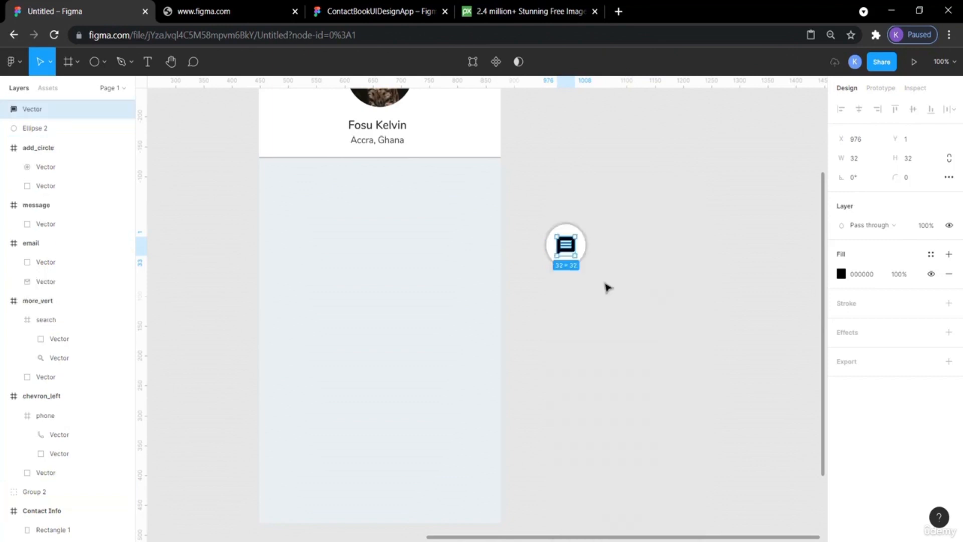
pyautogui.click(625, 268)
# Center the message icon on the white circle both horizontally and vertically.
pyautogui.click(569, 251)
pyautogui.click(609, 284)
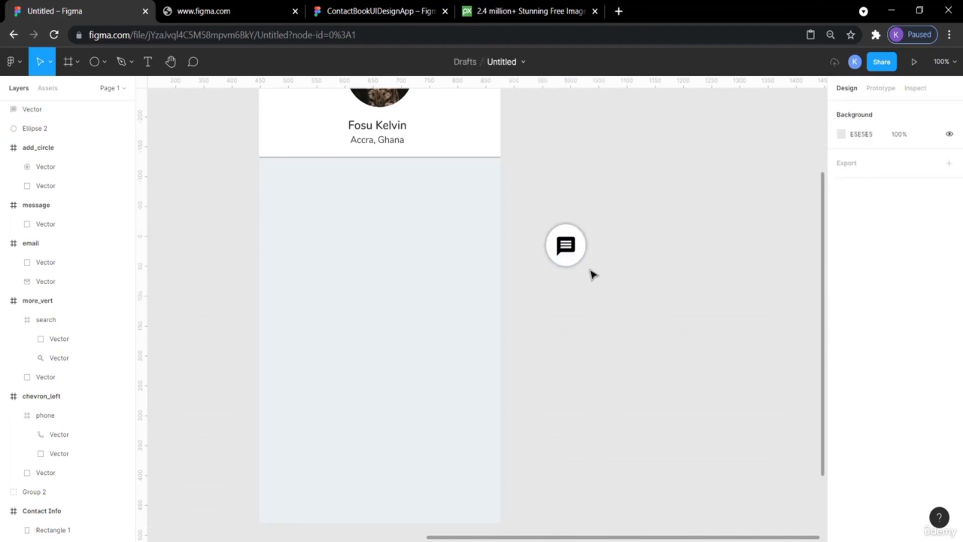
pyautogui.moveTo(604, 277); pyautogui.dragTo(534, 217)
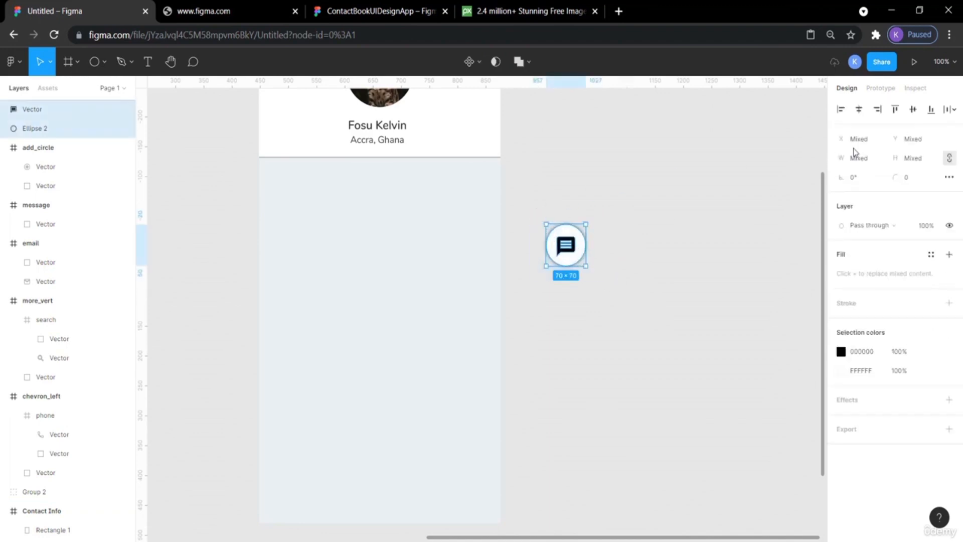
pyautogui.click(914, 111)
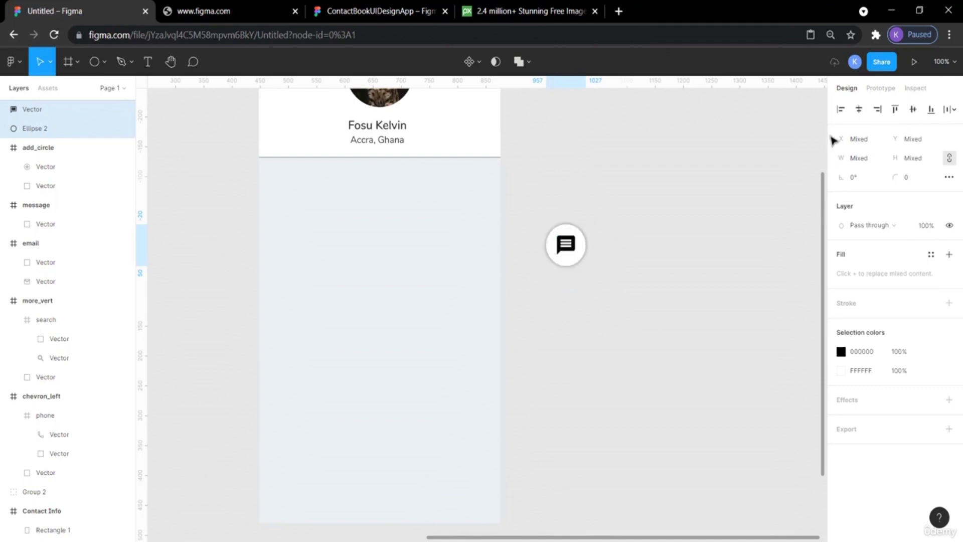
pyautogui.click(859, 110)
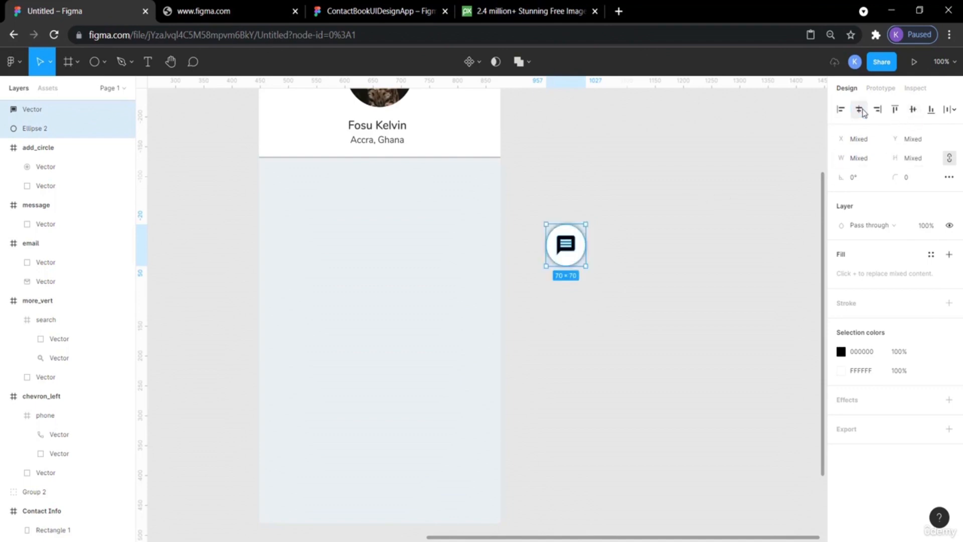
pyautogui.press('f')
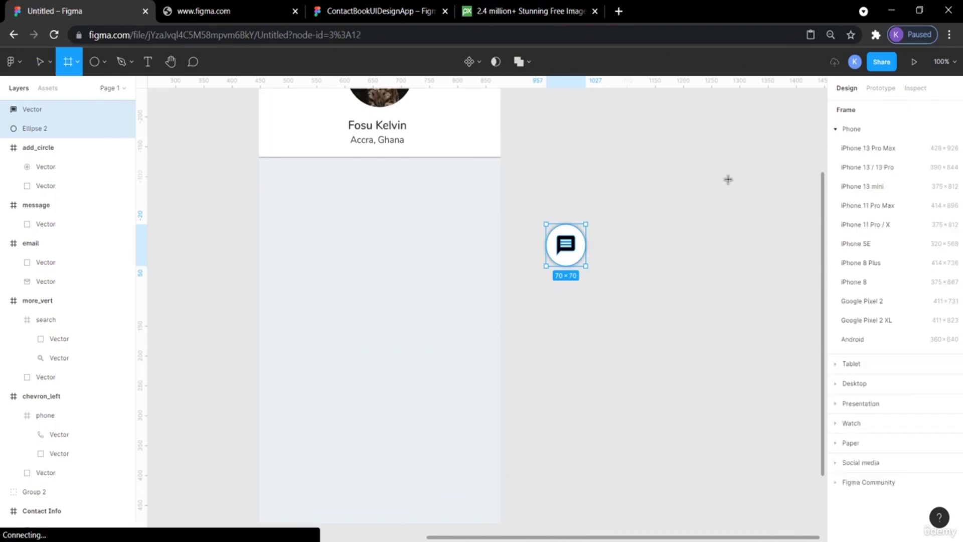
pyautogui.click(727, 179)
pyautogui.click(670, 266)
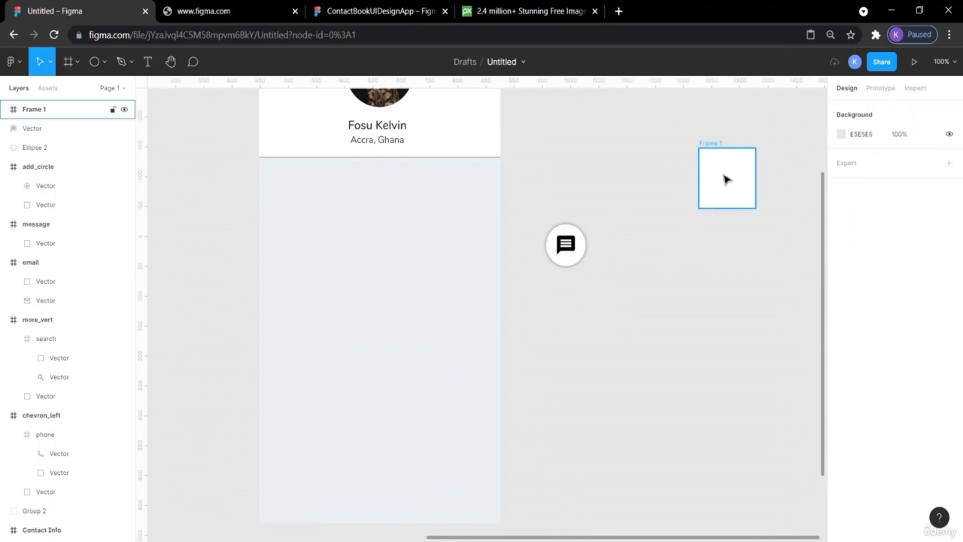
pyautogui.click(726, 179)
pyautogui.press('Delete')
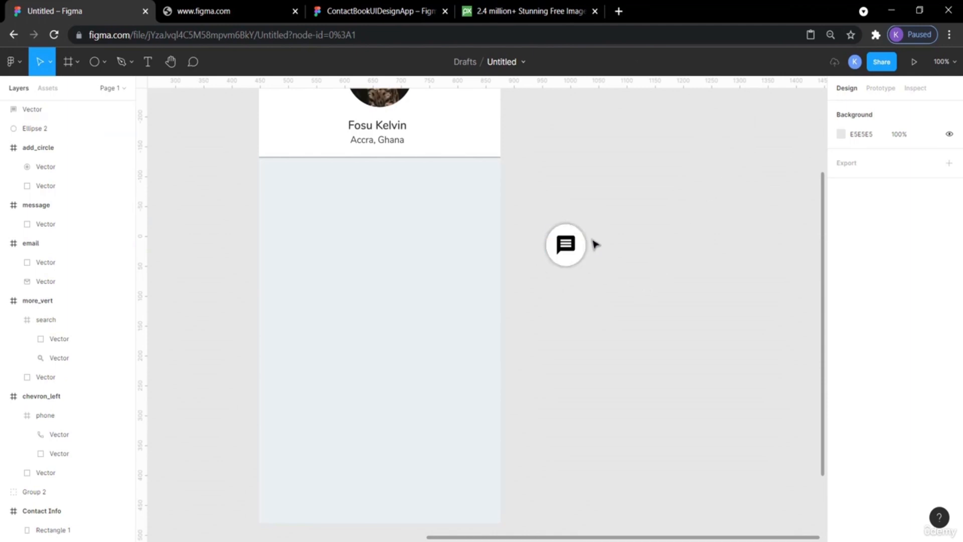
# Paste a copy of the shadowed white circle and place it to the right of the message button.
pyautogui.moveTo(601, 285); pyautogui.dragTo(590, 278)
pyautogui.hscroll(-3, 590, 315)
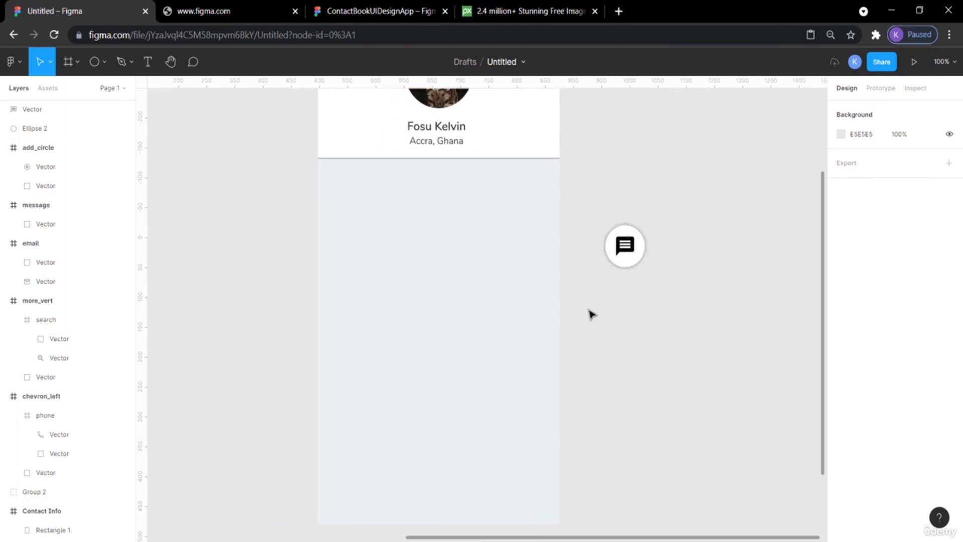
pyautogui.click(641, 264)
pyautogui.hotkey('ctrl', 'v')
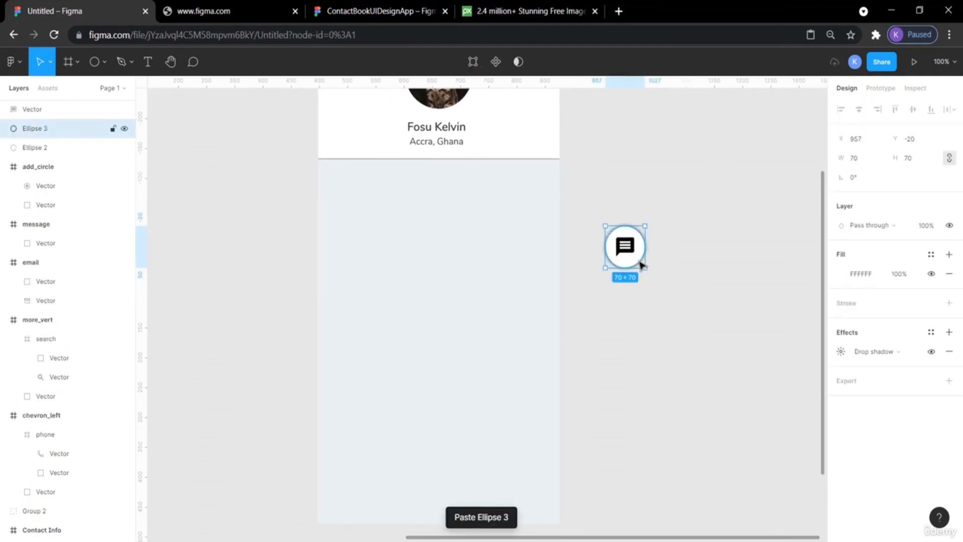
pyautogui.moveTo(639, 261); pyautogui.dragTo(721, 262)
pyautogui.click(684, 329)
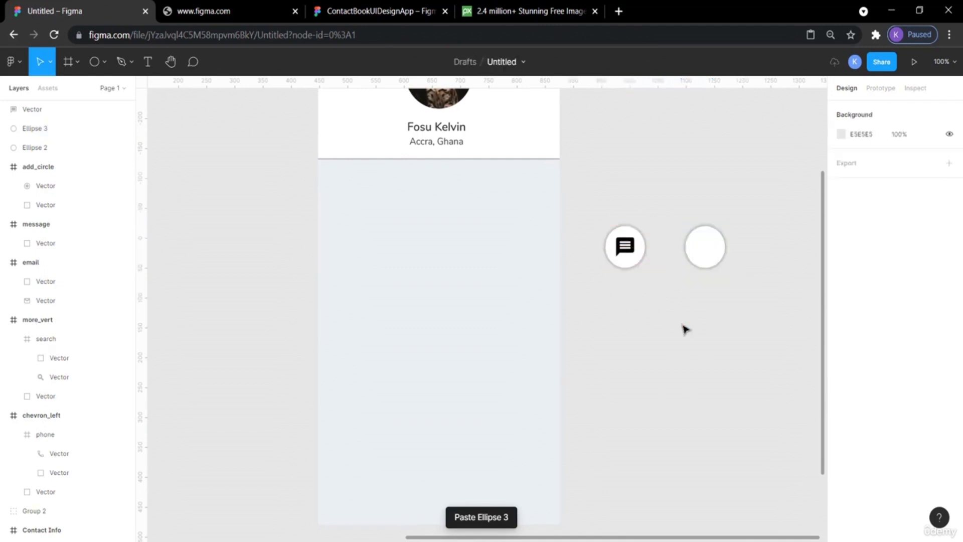
# Move the phone icon onto the new white circle and shrink it to 32 × 32.
pyautogui.hscroll(-10, 685, 329)
pyautogui.hscroll(-10, 685, 329)
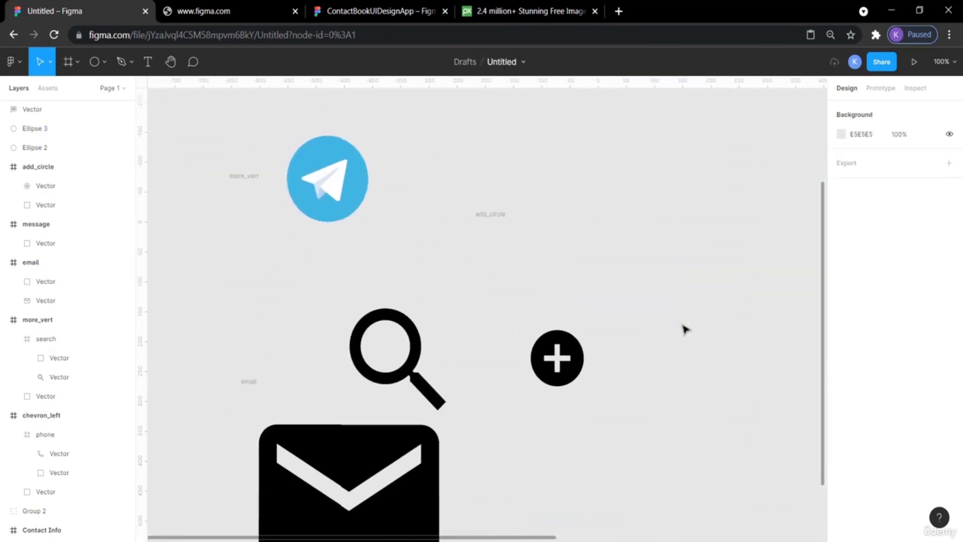
pyautogui.scroll(-5, 685, 329)
pyautogui.scroll(10, 685, 329)
pyautogui.hscroll(2, 685, 329)
pyautogui.scroll(2, 684, 329)
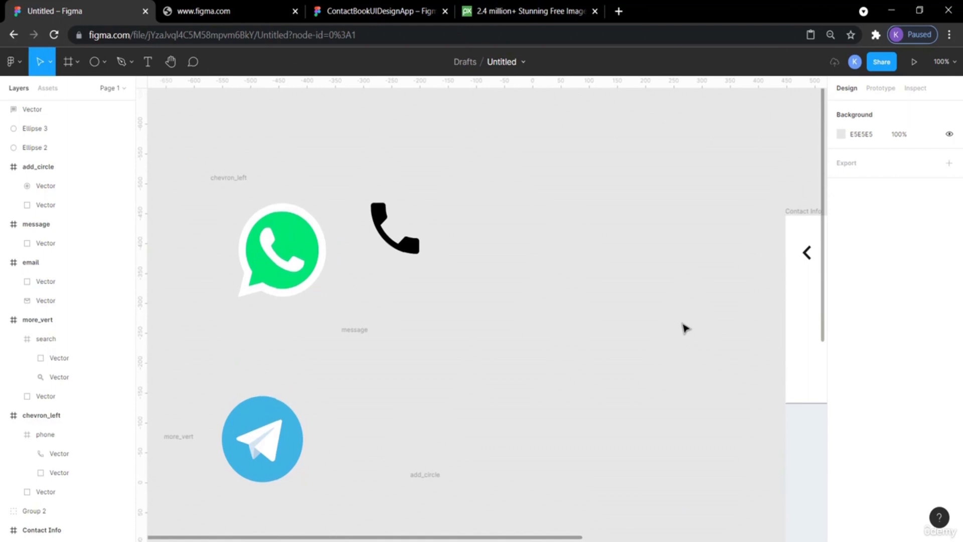
pyautogui.hscroll(8, 675, 331)
pyautogui.moveTo(198, 251); pyautogui.dragTo(765, 185)
pyautogui.hscroll(7, 659, 208)
pyautogui.hscroll(1, 657, 208)
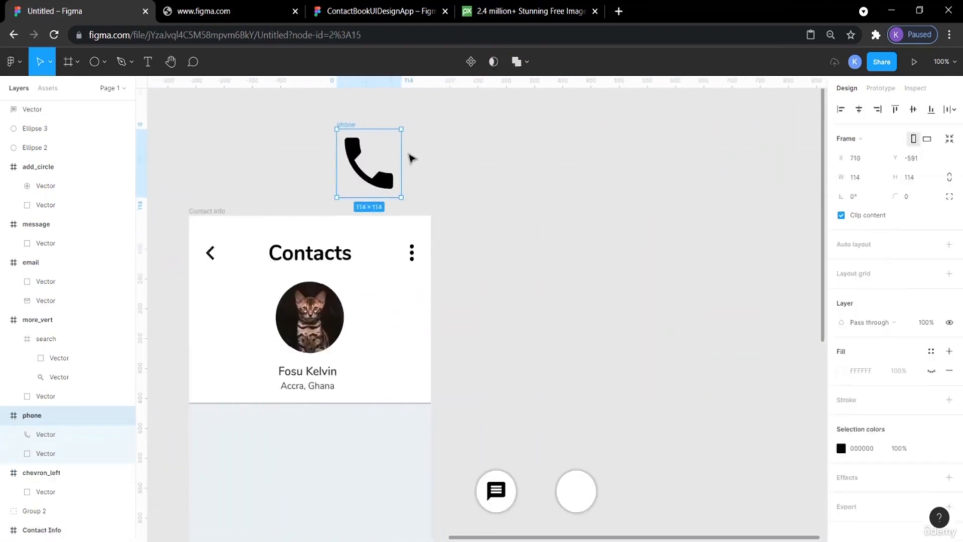
pyautogui.moveTo(379, 161); pyautogui.dragTo(632, 378)
pyautogui.scroll(-5, 651, 480)
pyautogui.hscroll(2, 652, 480)
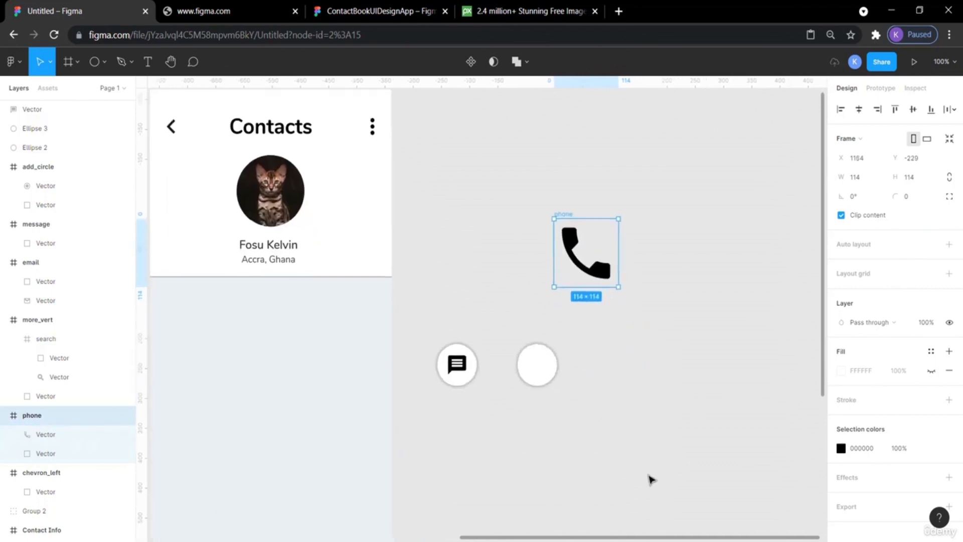
pyautogui.moveTo(600, 279); pyautogui.dragTo(541, 363)
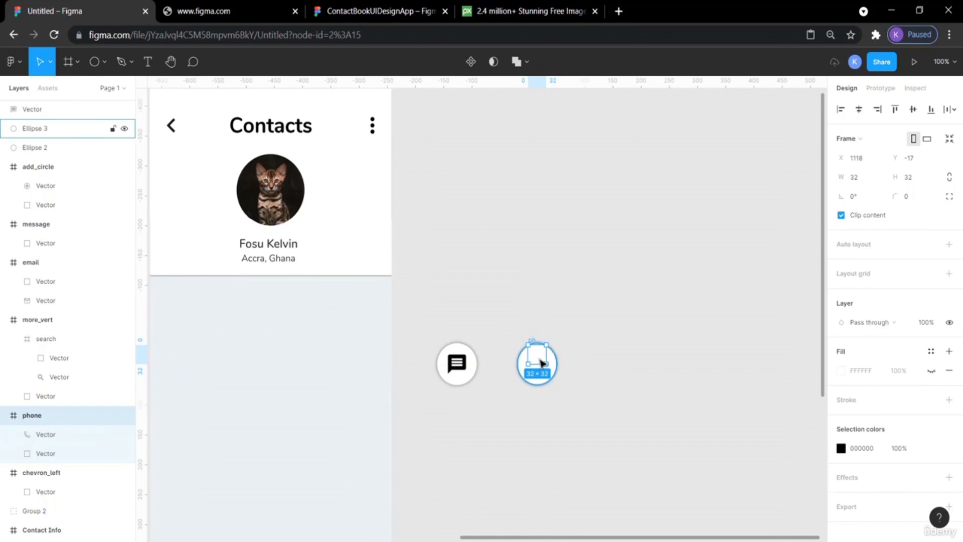
# Bring the phone icon in front of its circle.
pyautogui.rightClick(542, 360)
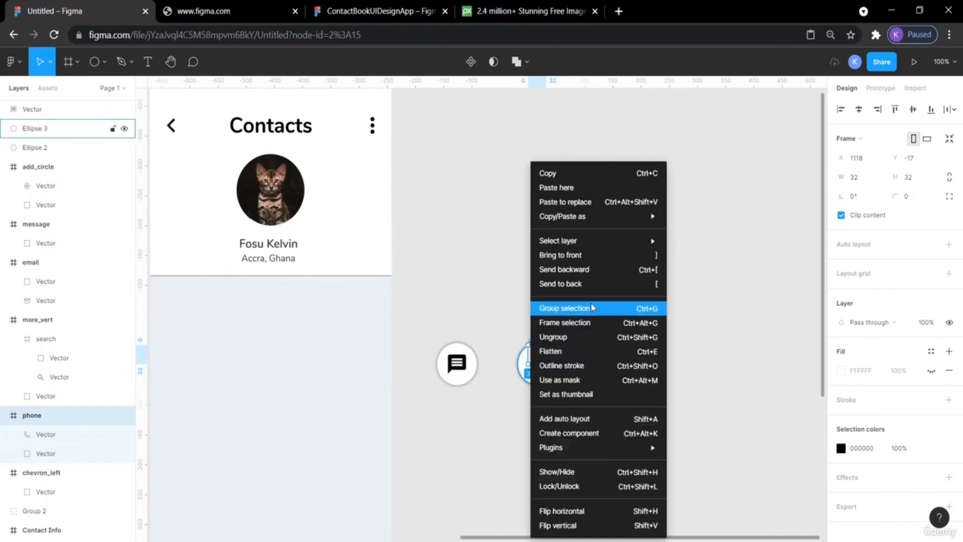
pyautogui.click(583, 255)
pyautogui.click(664, 314)
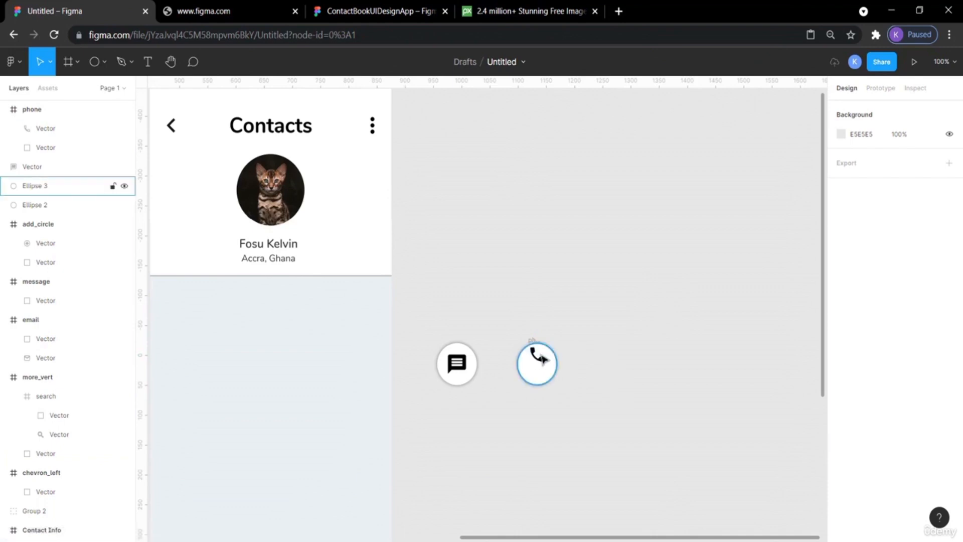
# Move the phone glyph down within the circle and set its width to 32.
pyautogui.moveTo(541, 359); pyautogui.dragTo(542, 371)
pyautogui.click(613, 337)
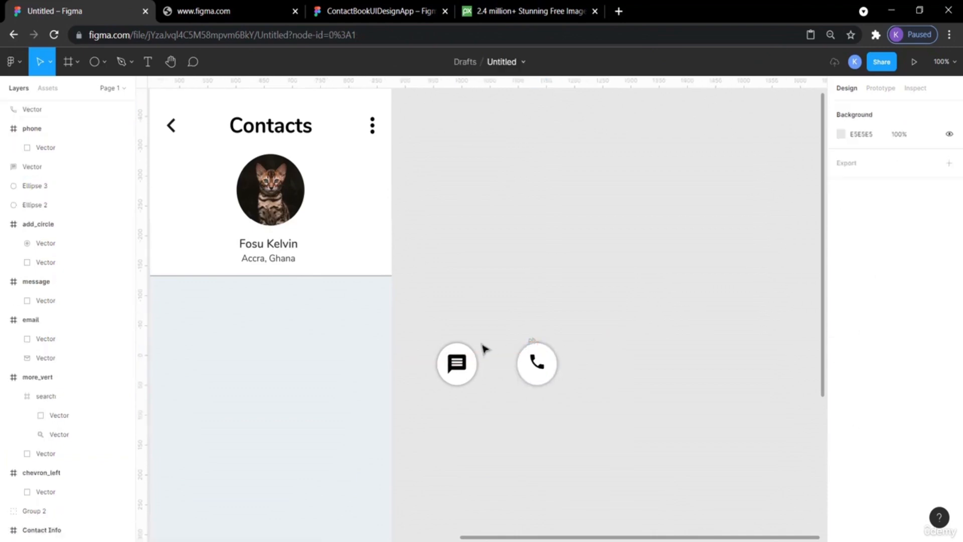
pyautogui.click(457, 364)
pyautogui.click(635, 364)
pyautogui.click(541, 370)
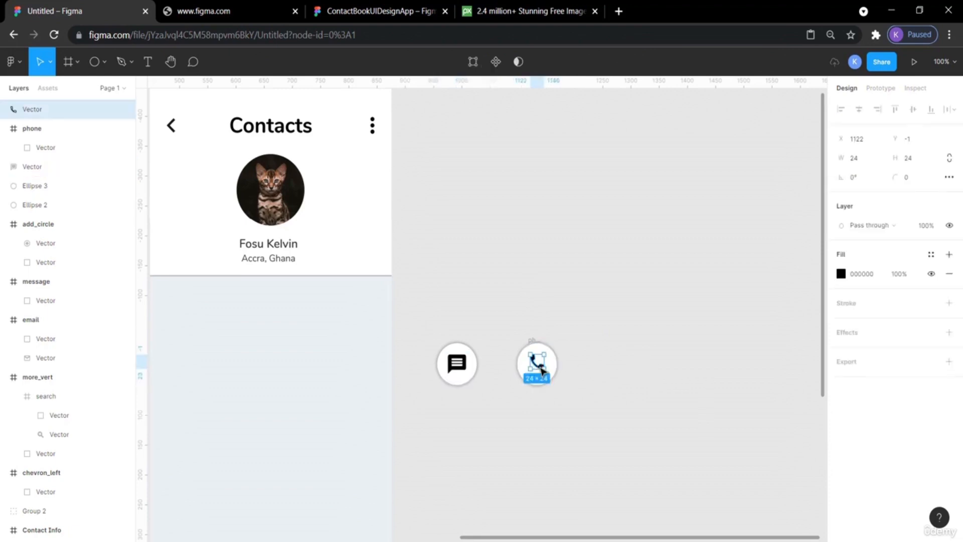
pyautogui.click(600, 376)
pyautogui.click(542, 370)
pyautogui.click(863, 161)
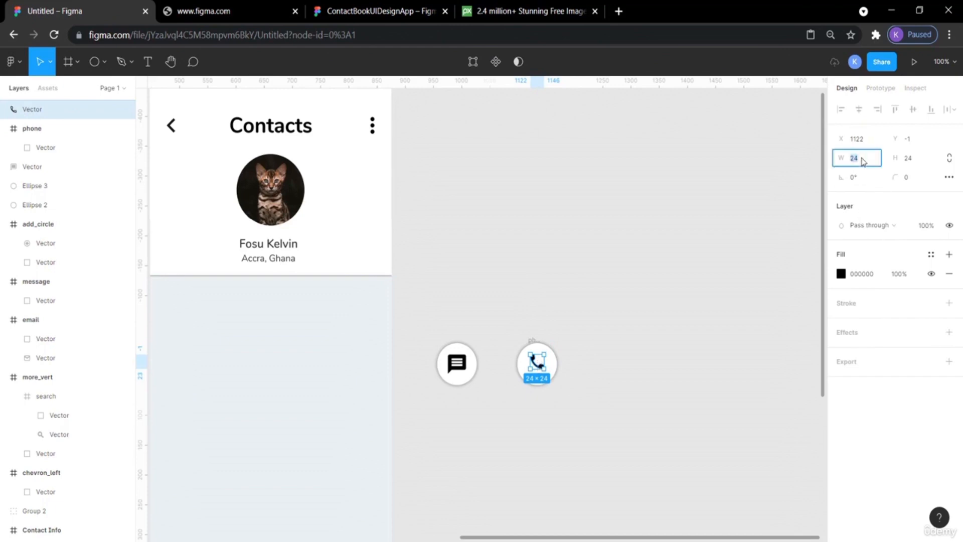
pyautogui.press('Return')
pyautogui.click(907, 161)
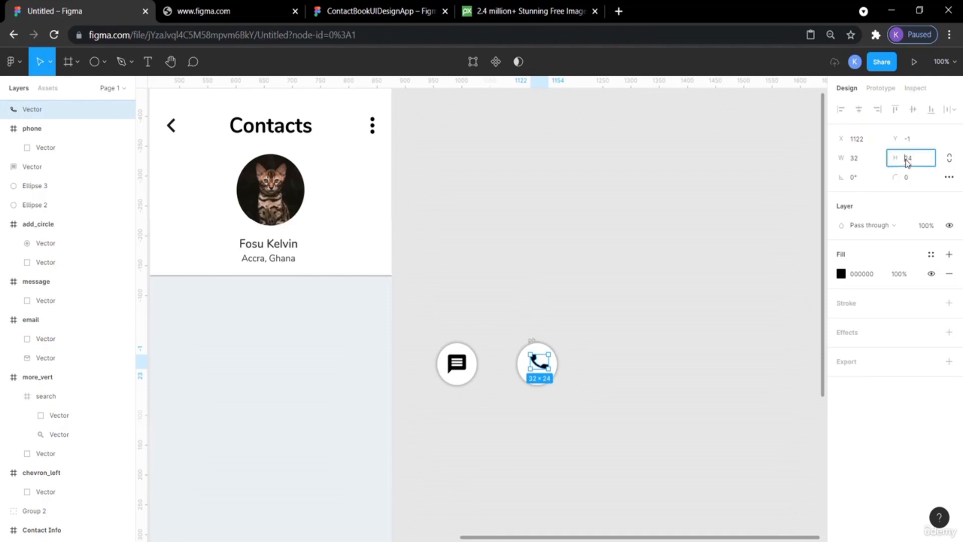
pyautogui.press('Return')
pyautogui.click(754, 216)
# Center the phone icon on its circle both horizontally and vertically.
pyautogui.moveTo(591, 435); pyautogui.dragTo(513, 326)
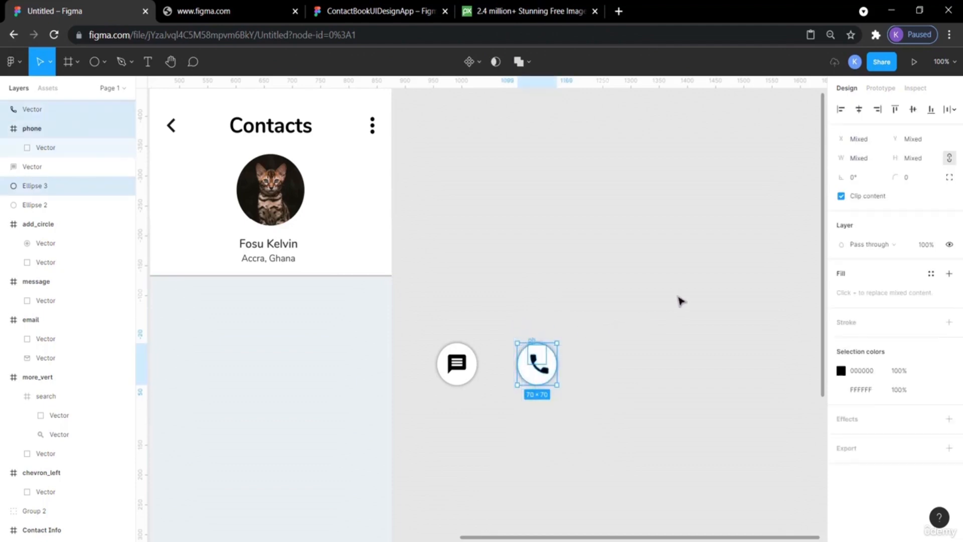
pyautogui.click(914, 110)
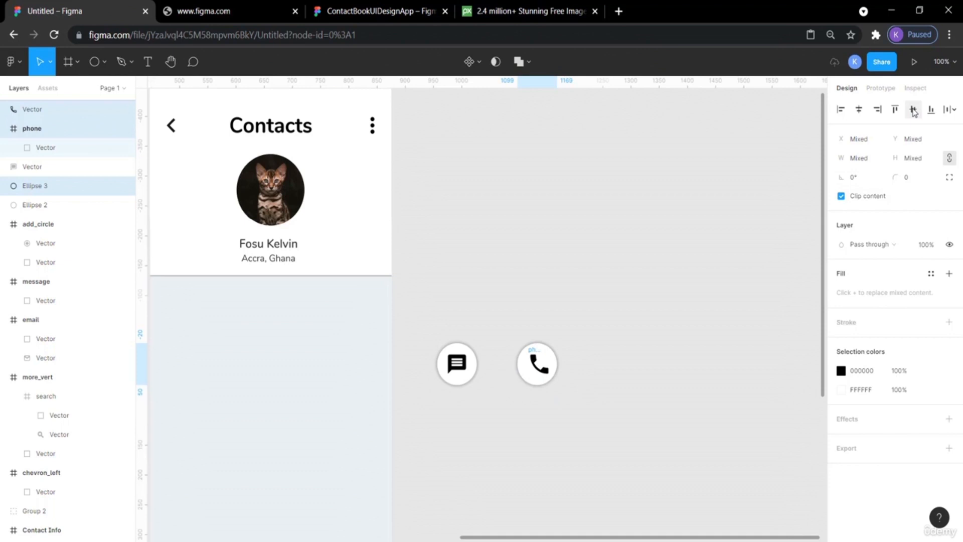
pyautogui.click(859, 110)
pyautogui.click(692, 210)
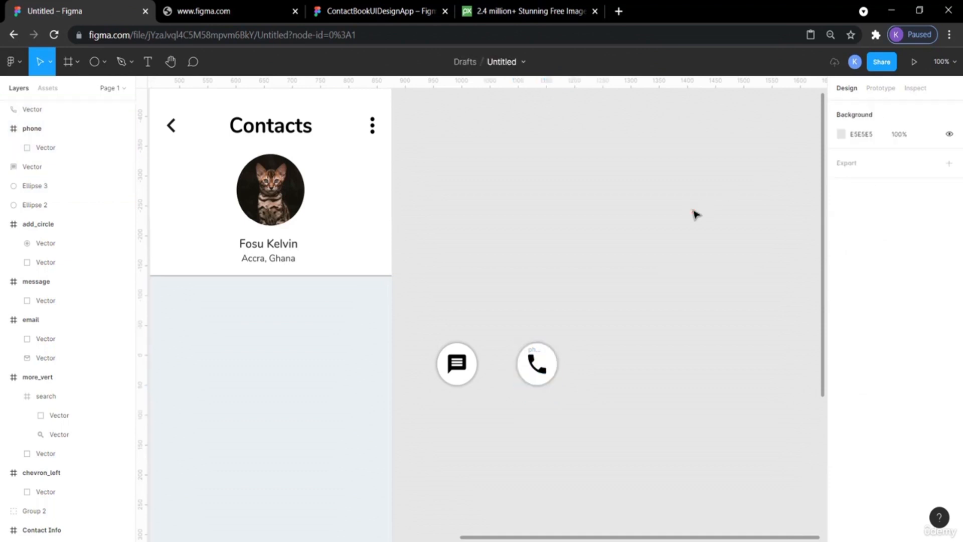
# Delete the leftover empty phone frame behind the glyph.
pyautogui.click(535, 353)
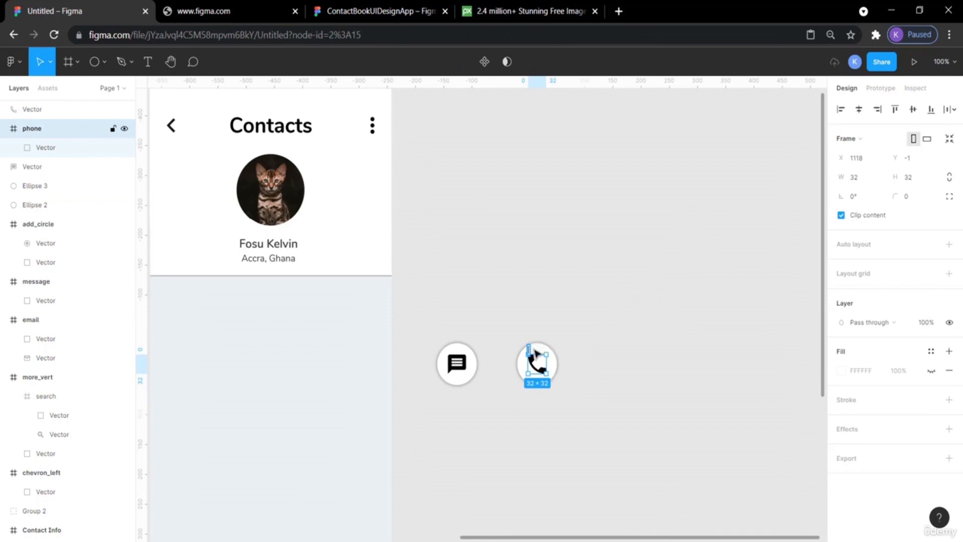
pyautogui.click(675, 272)
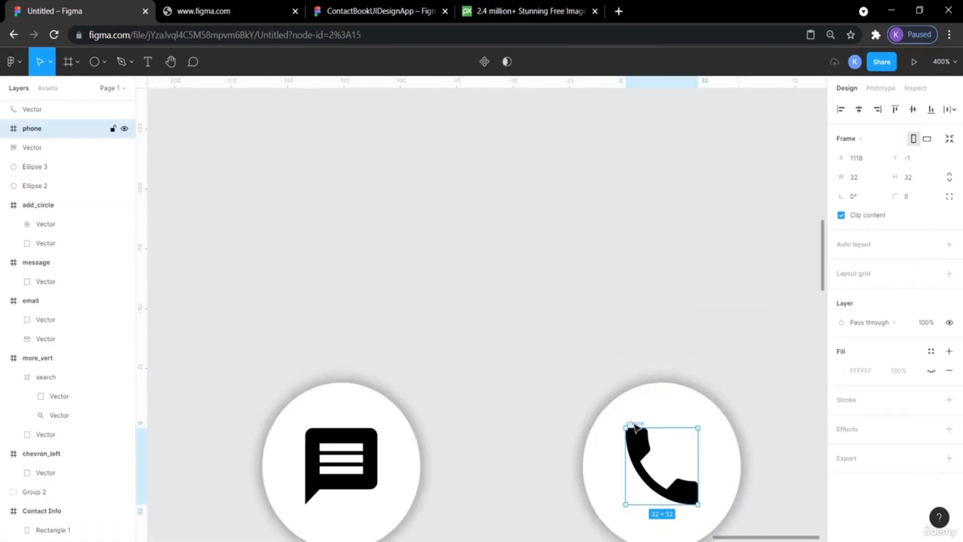
pyautogui.moveTo(632, 422); pyautogui.dragTo(507, 236)
pyautogui.press('Delete')
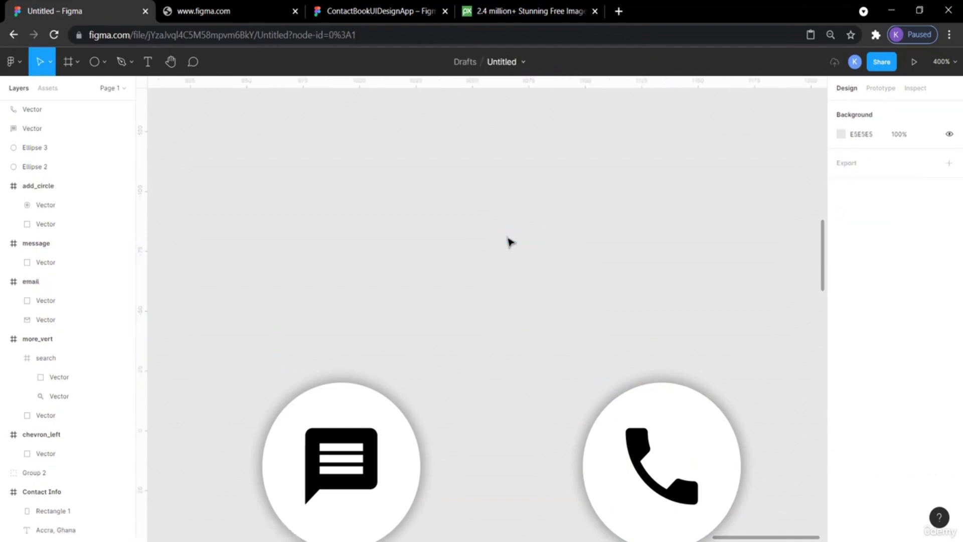
# Group the message icon together with its white circle.
pyautogui.scroll(-5, 509, 241)
pyautogui.hscroll(3, 510, 241)
pyautogui.scroll(-1, 509, 243)
pyautogui.hscroll(1, 509, 243)
pyautogui.press('-')
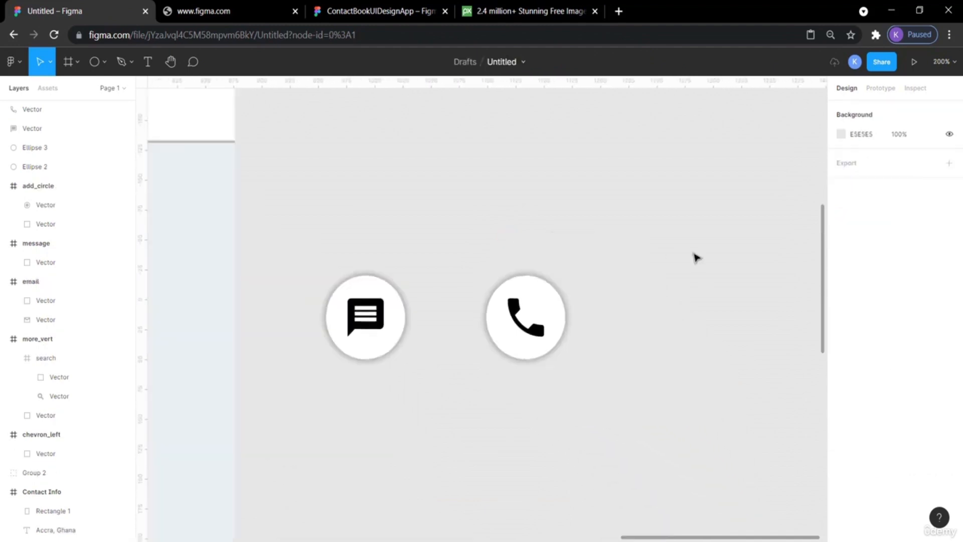
pyautogui.press('-')
pyautogui.hscroll(-4, 695, 258)
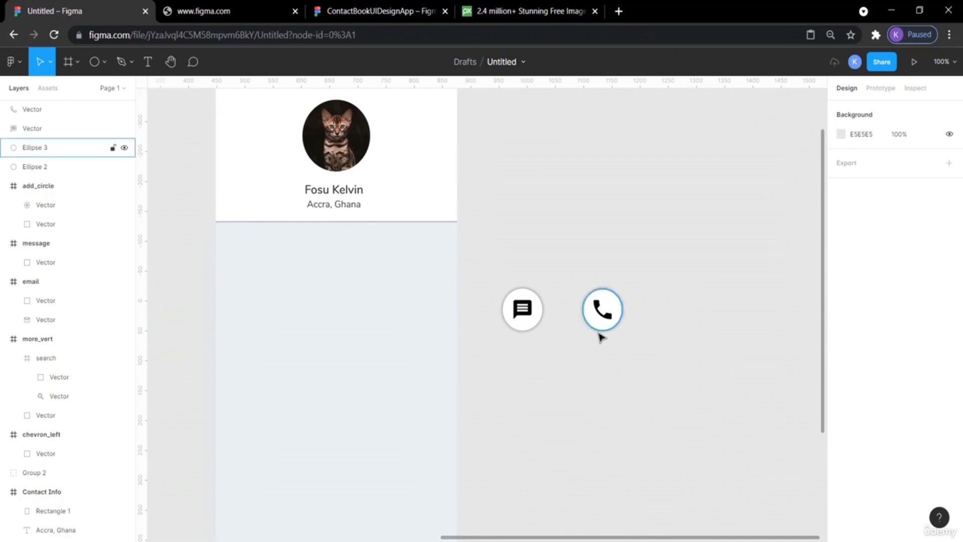
pyautogui.moveTo(540, 351); pyautogui.dragTo(494, 269)
pyautogui.hotkey('ctrl', 'g')
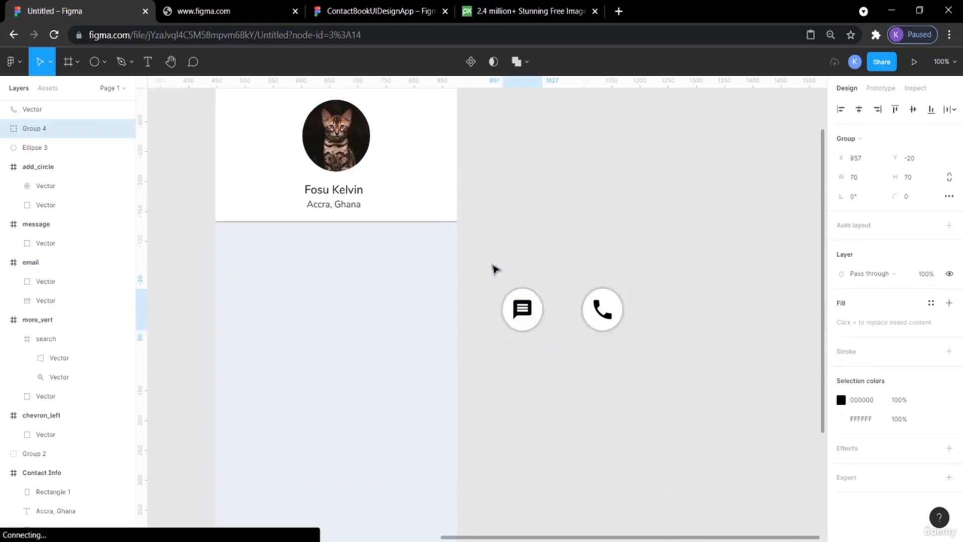
# Group the phone icon together with its white circle.
pyautogui.moveTo(527, 298); pyautogui.dragTo(637, 357)
pyautogui.click(621, 240)
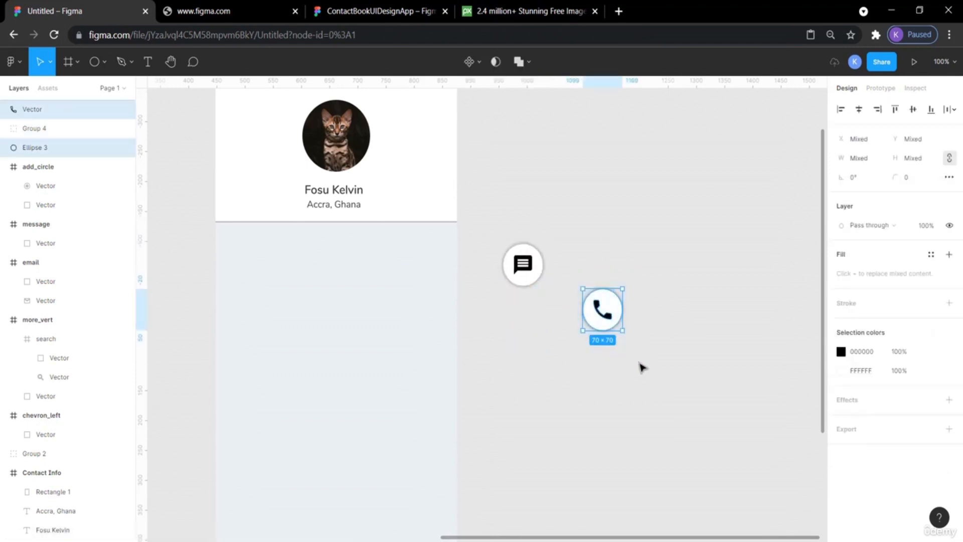
pyautogui.hotkey('ctrl', 'g')
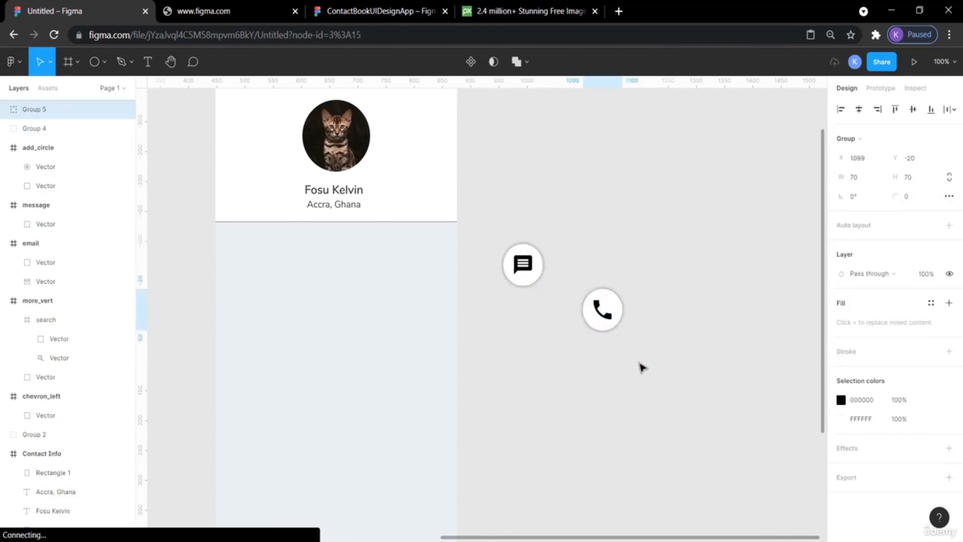
pyautogui.click(642, 367)
pyautogui.hscroll(-7, 642, 368)
pyautogui.hscroll(-5, 639, 366)
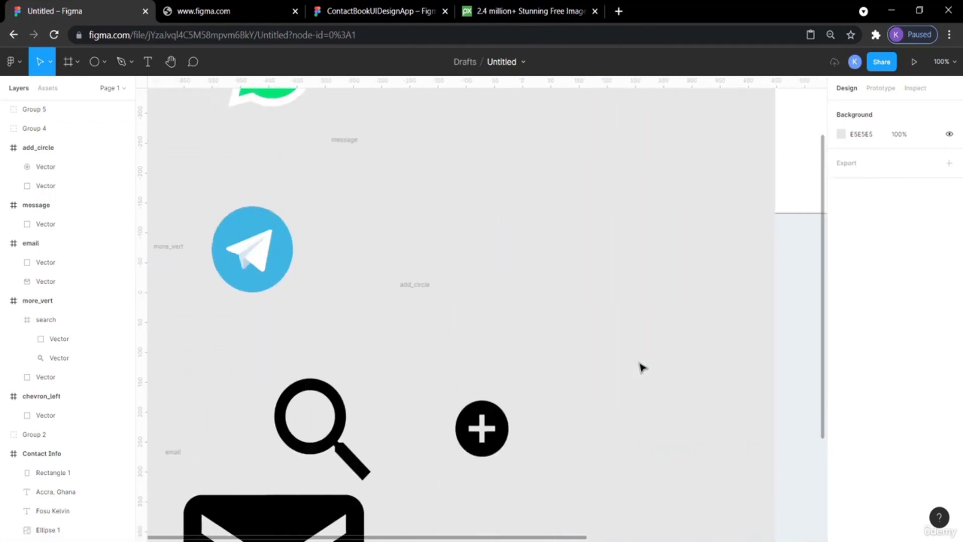
# Paste another white circle and position it below the message circle.
pyautogui.scroll(-3, 640, 367)
pyautogui.click(402, 11)
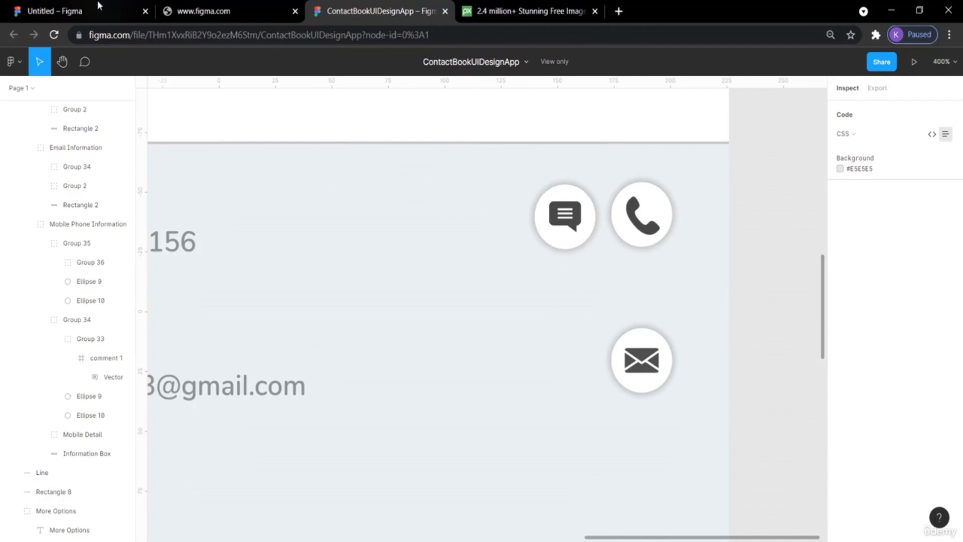
pyautogui.click(42, 5)
pyautogui.hscroll(10, 608, 334)
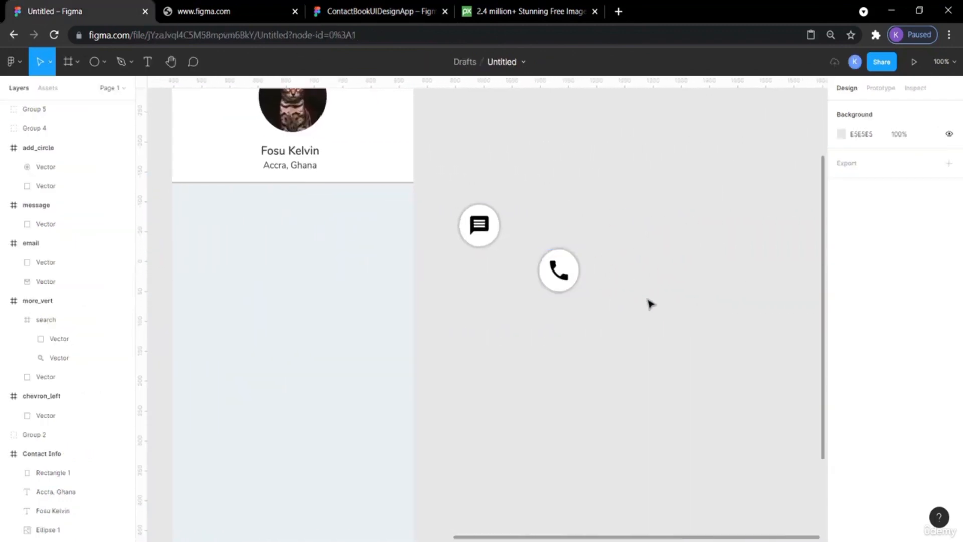
pyautogui.hotkey('ctrl', 'v')
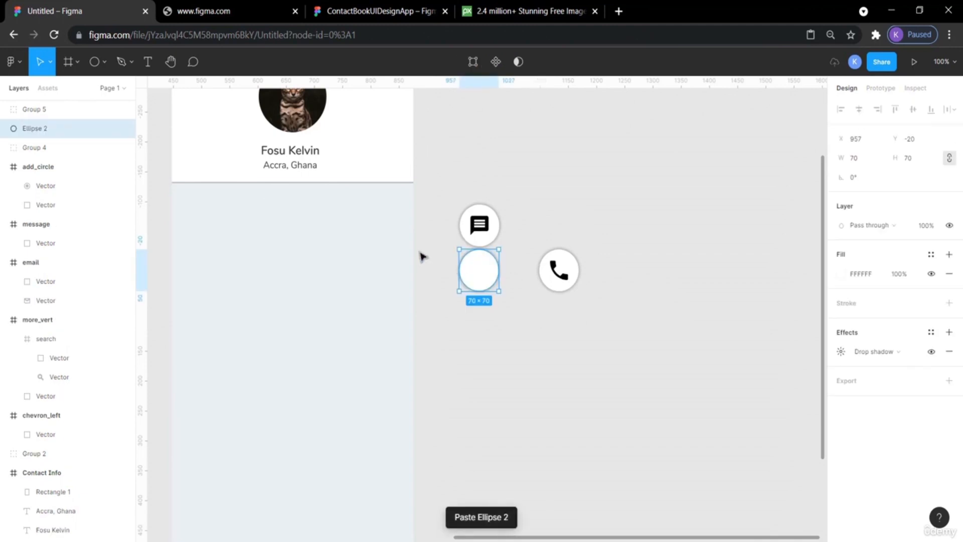
pyautogui.moveTo(473, 274); pyautogui.dragTo(477, 308)
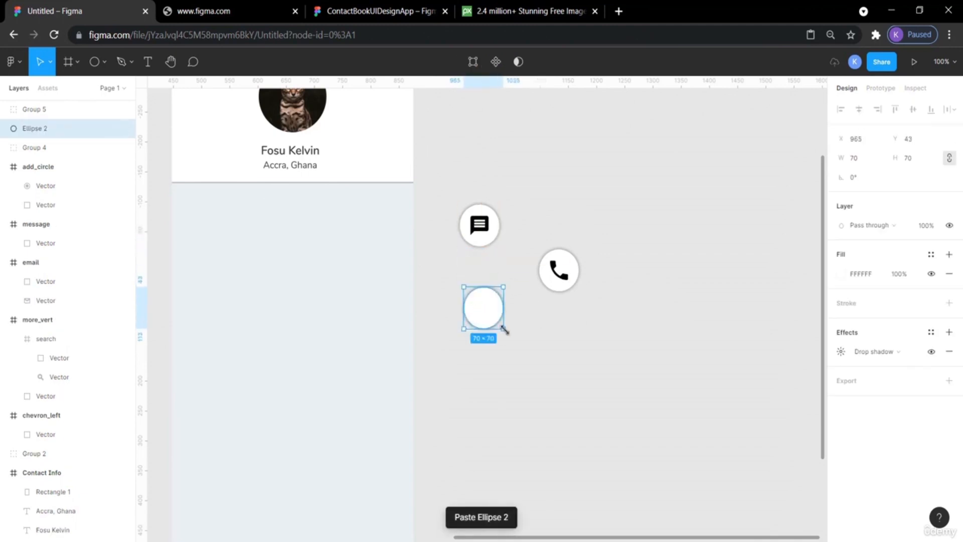
pyautogui.moveTo(486, 311); pyautogui.dragTo(484, 314)
# Move the large email icon over beside the round buttons.
pyautogui.hscroll(-5, 561, 334)
pyautogui.hscroll(-5, 565, 337)
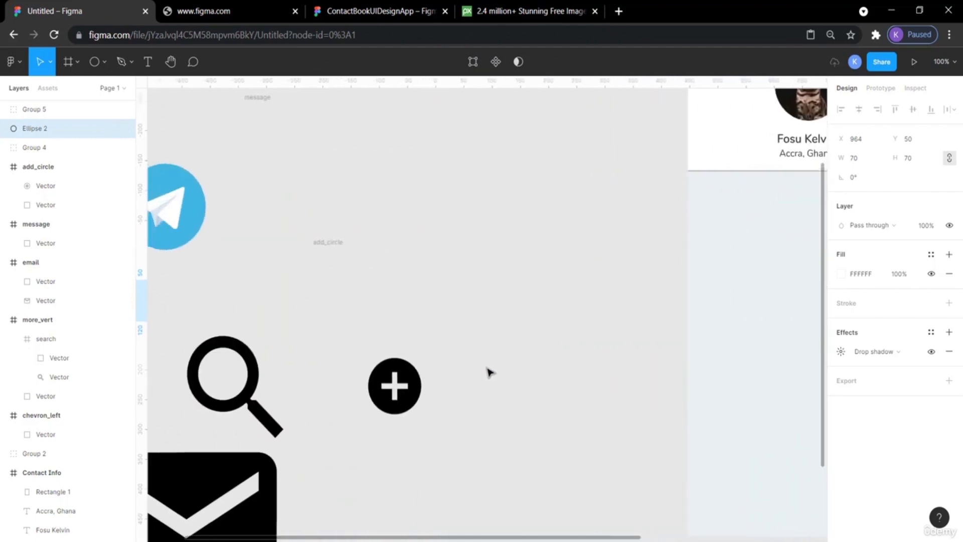
pyautogui.scroll(-4, 301, 396)
pyautogui.moveTo(282, 389); pyautogui.dragTo(837, 266)
pyautogui.hscroll(5, 538, 335)
pyautogui.scroll(2, 539, 335)
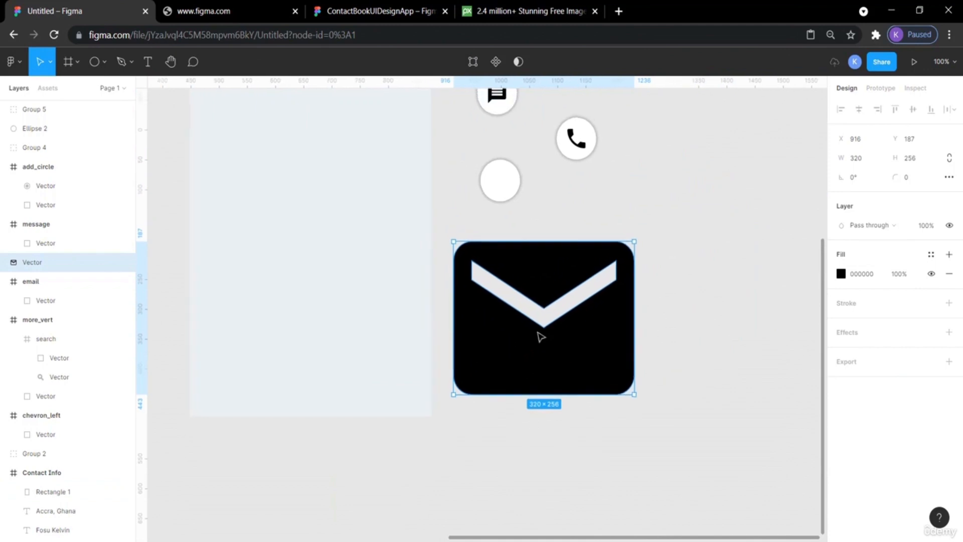
pyautogui.moveTo(587, 344); pyautogui.dragTo(589, 322)
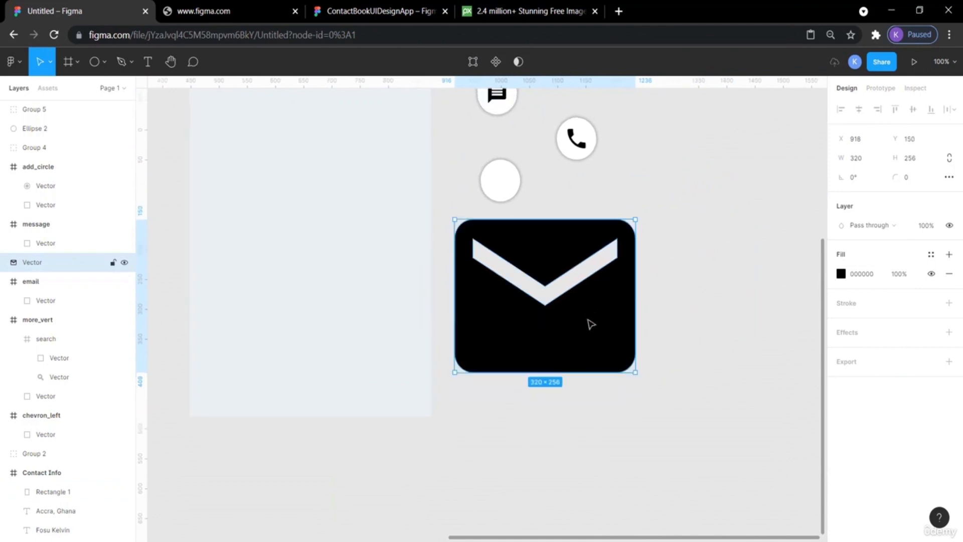
# Resize the email icon to 32 by 32.
pyautogui.click(868, 160)
pyautogui.write('3')
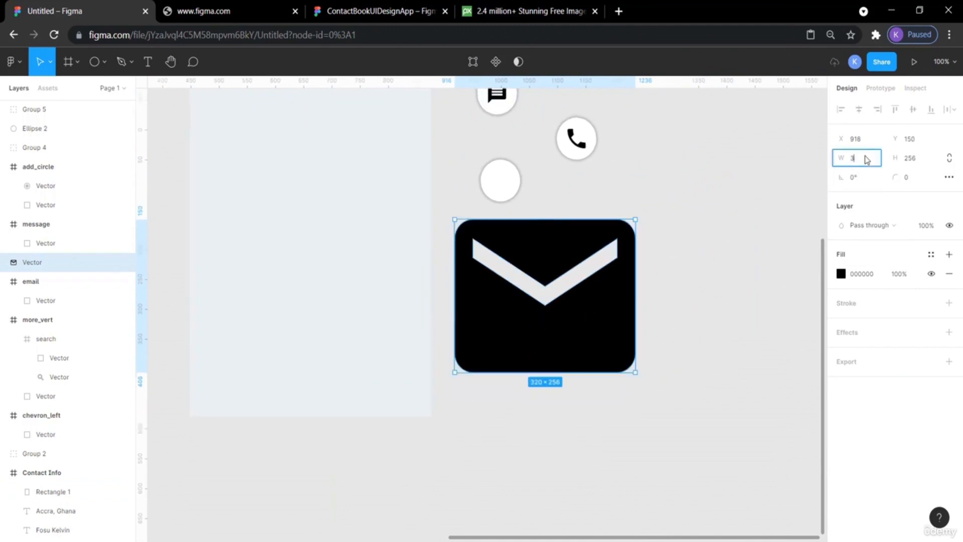
pyautogui.write('2')
pyautogui.press('Return')
pyautogui.click(914, 160)
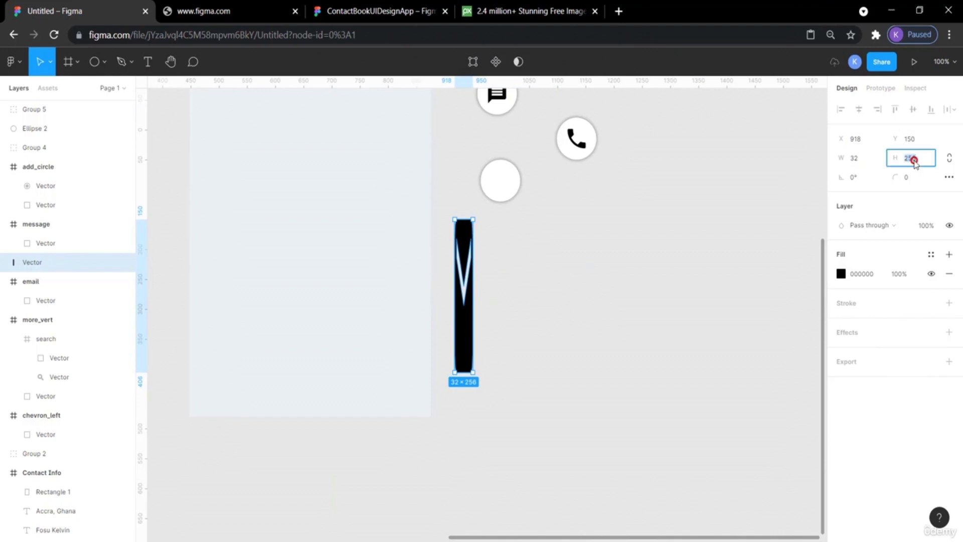
pyautogui.write('32')
pyautogui.press('Return')
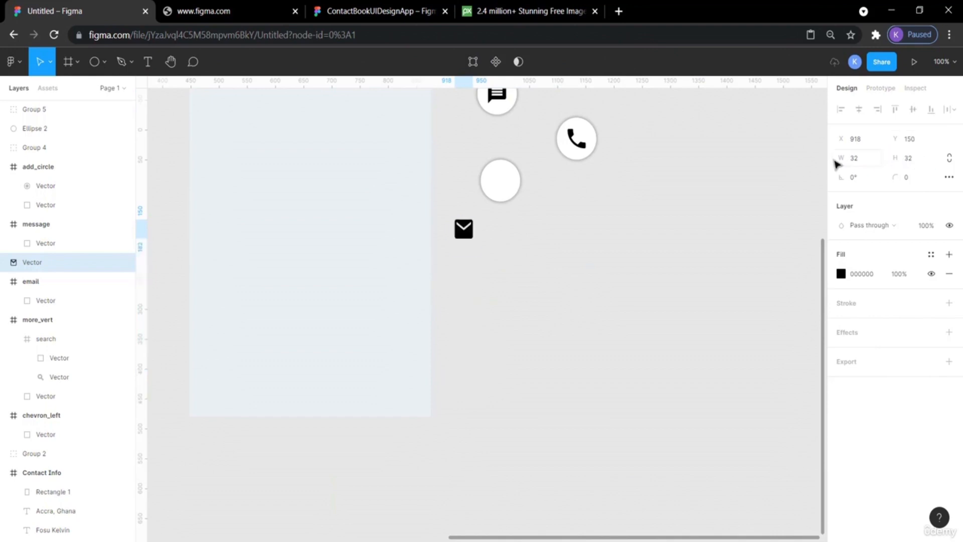
# Place the email icon on the new white circle and bring it to front.
pyautogui.moveTo(465, 232); pyautogui.dragTo(505, 183)
pyautogui.rightClick(493, 179)
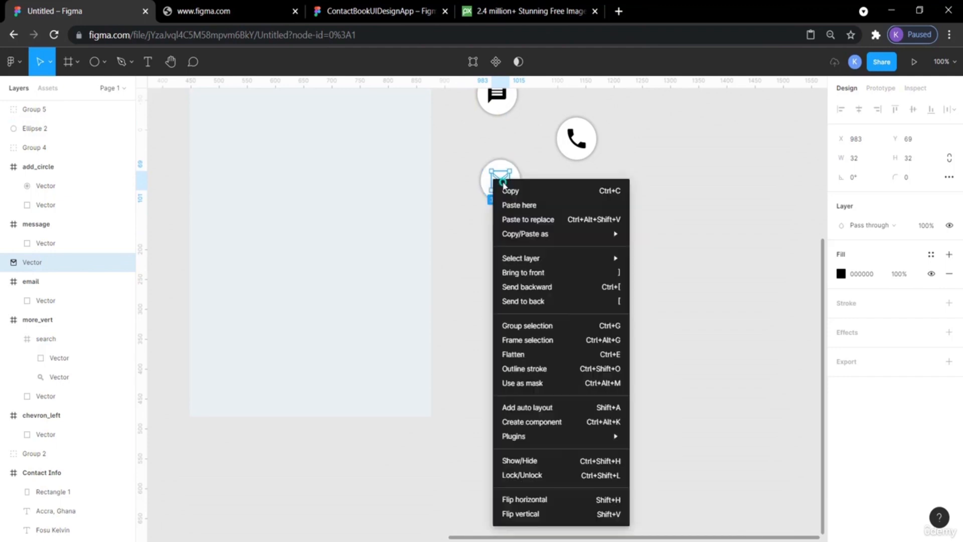
pyautogui.click(570, 271)
pyautogui.click(602, 238)
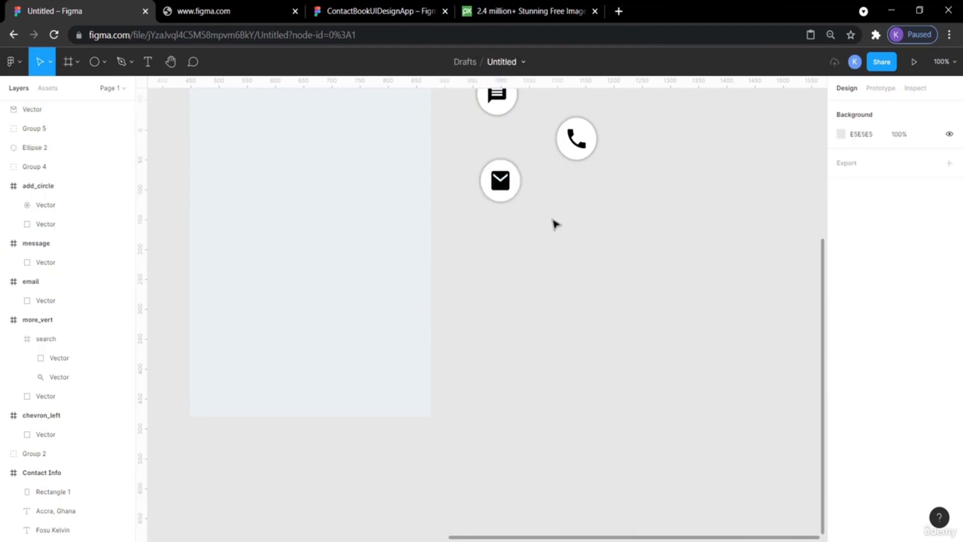
# Center the email icon on its circle.
pyautogui.click(507, 188)
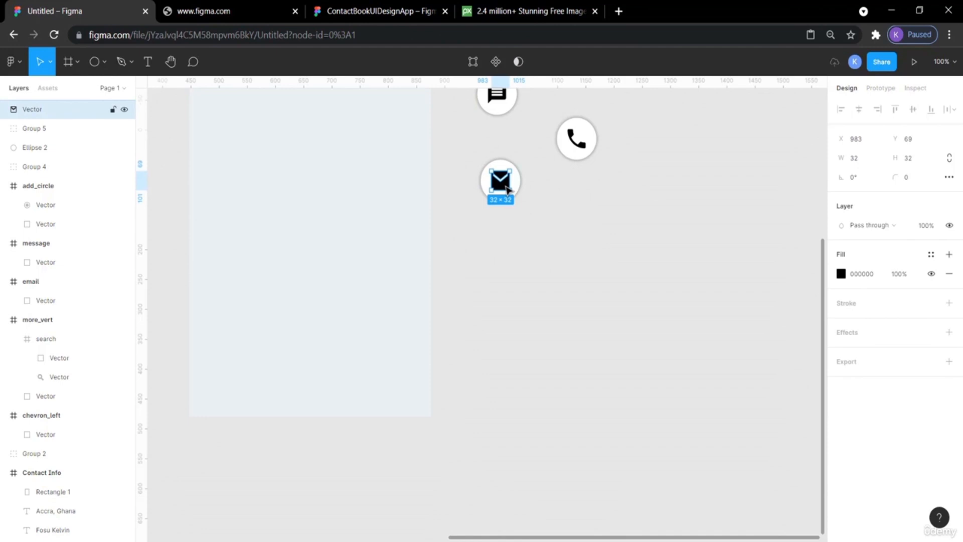
pyautogui.click(562, 212)
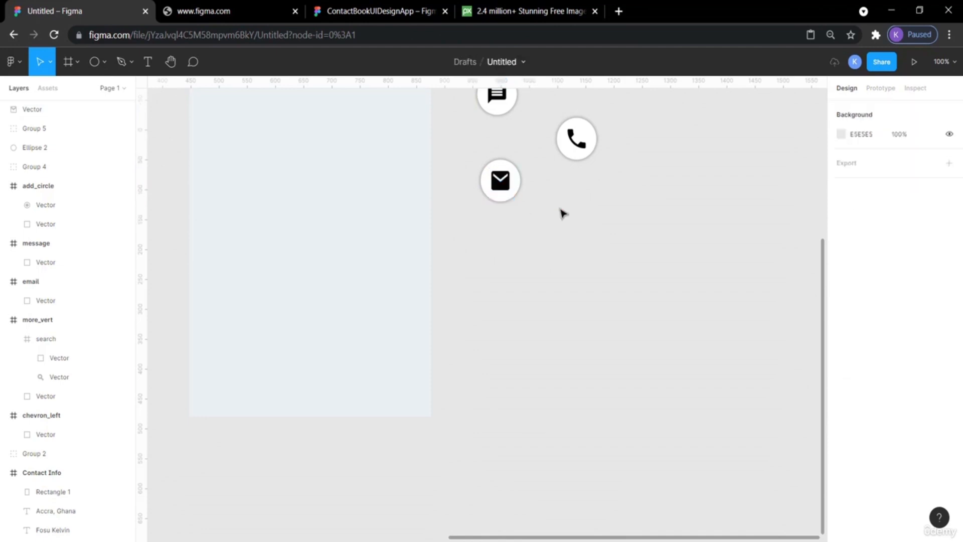
pyautogui.scroll(3, 561, 211)
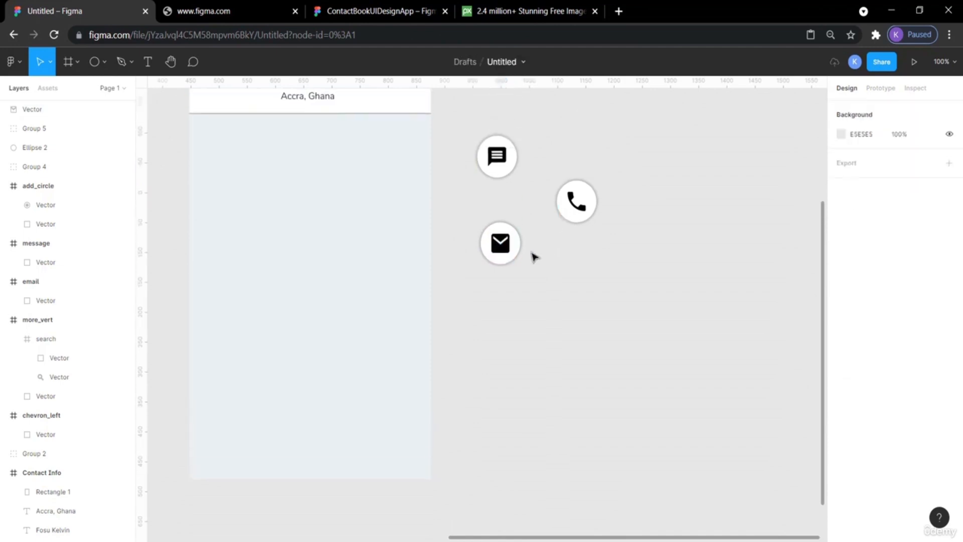
pyautogui.click(503, 253)
pyautogui.moveTo(503, 252); pyautogui.dragTo(503, 246)
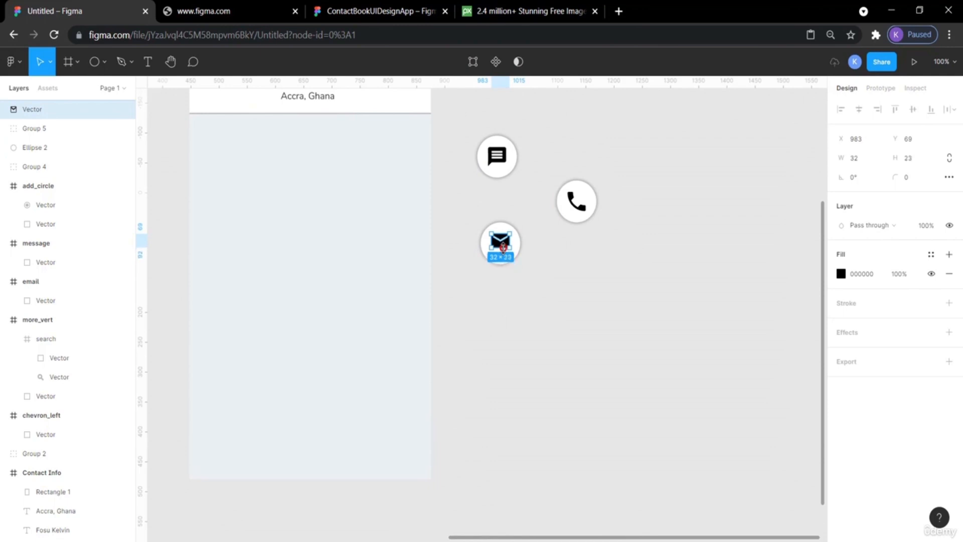
pyautogui.click(561, 271)
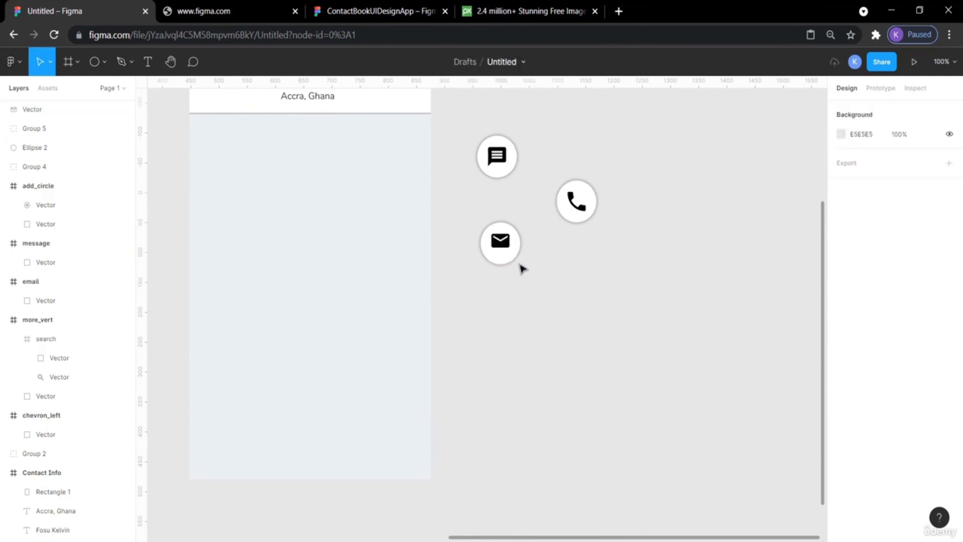
pyautogui.click(503, 248)
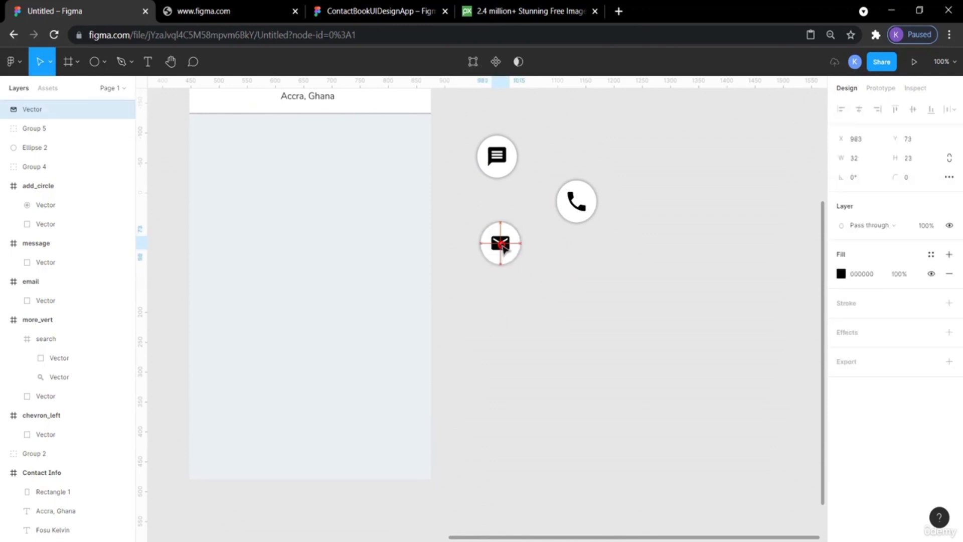
pyautogui.click(567, 339)
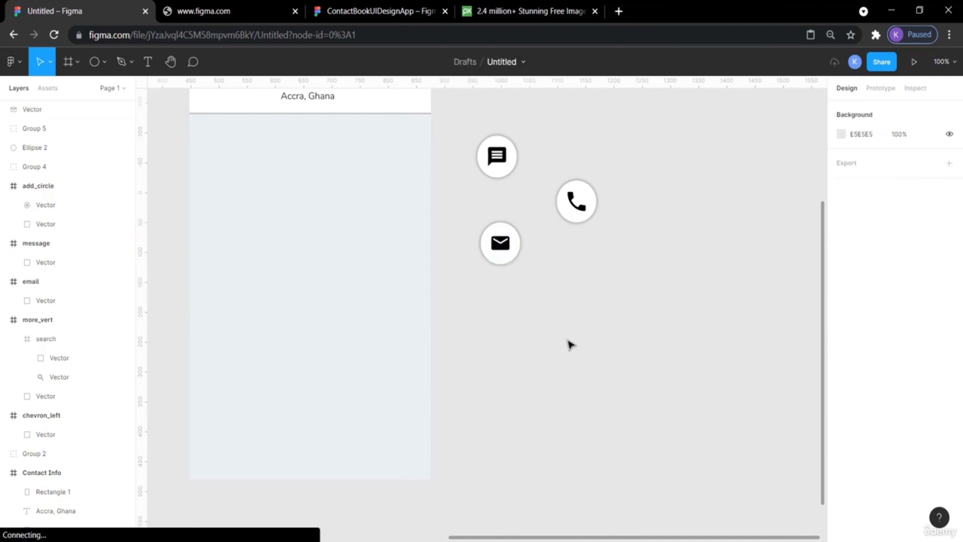
# Group the email icon together with its white circle.
pyautogui.moveTo(524, 293); pyautogui.dragTo(472, 215)
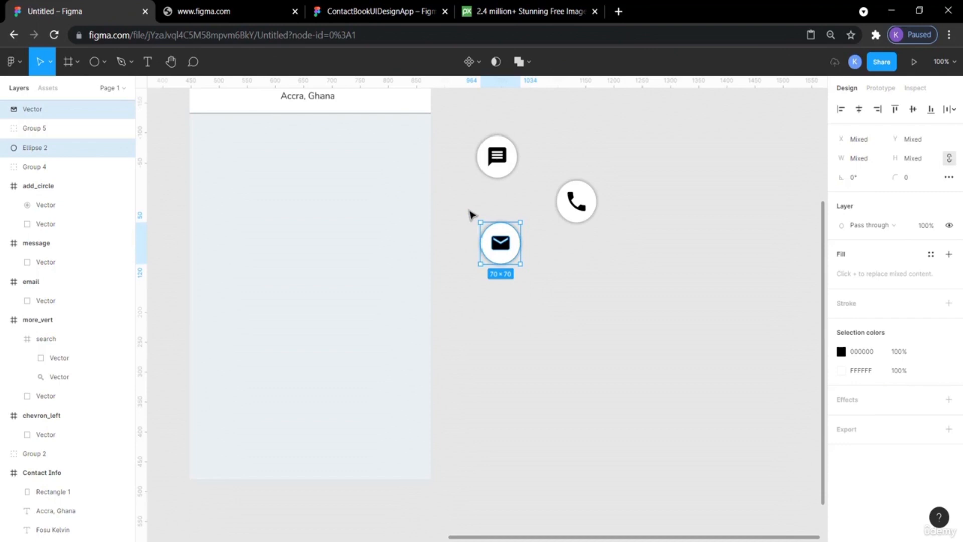
pyautogui.hotkey('ctrl', 'g')
pyautogui.click(585, 331)
# Examine the reference design's Mobile, Email and linked account sections.
pyautogui.scroll(3, 586, 333)
pyautogui.scroll(1, 589, 335)
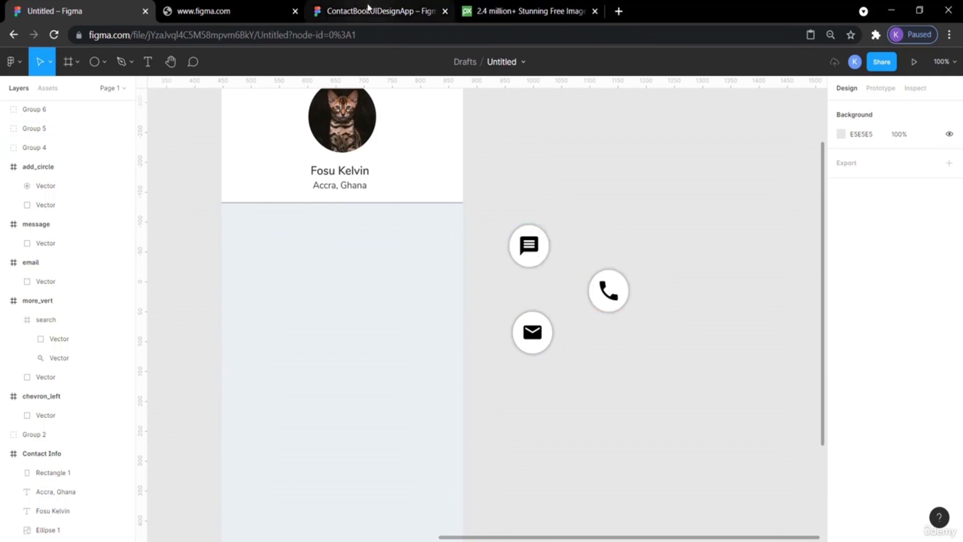
pyautogui.click(368, 8)
pyautogui.hscroll(-3, 466, 226)
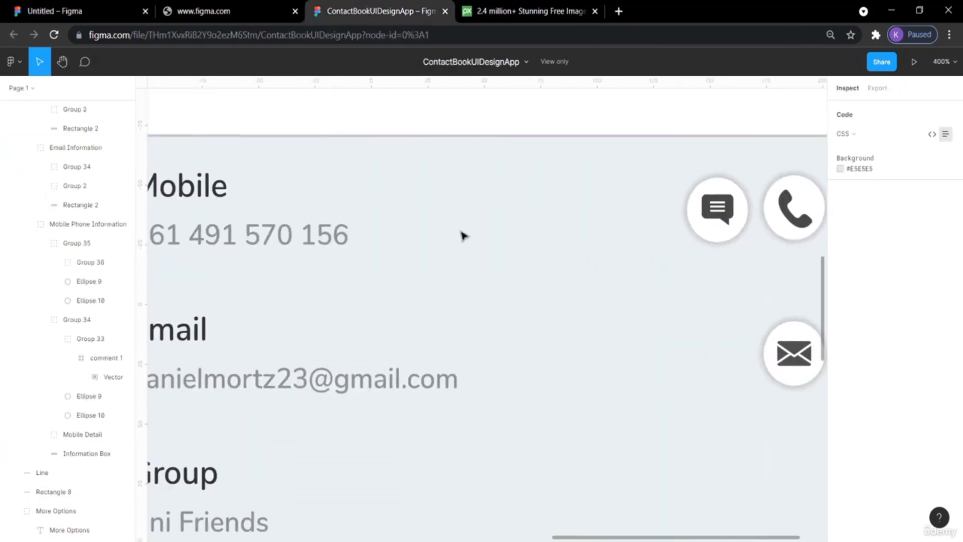
pyautogui.hscroll(-4, 463, 236)
pyautogui.scroll(-6, 463, 235)
pyautogui.hscroll(3, 464, 236)
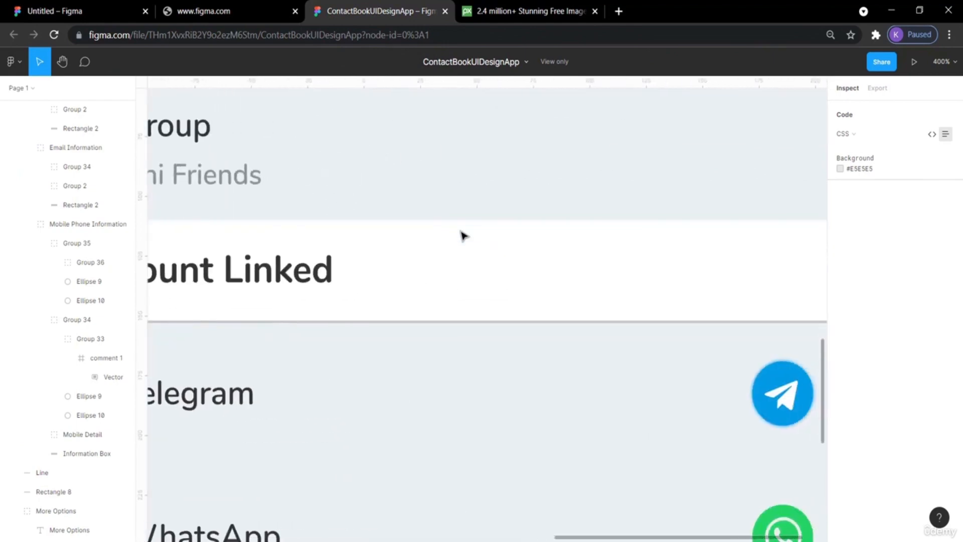
pyautogui.scroll(-4, 464, 236)
pyautogui.scroll(10, 464, 236)
pyautogui.hscroll(-2, 463, 236)
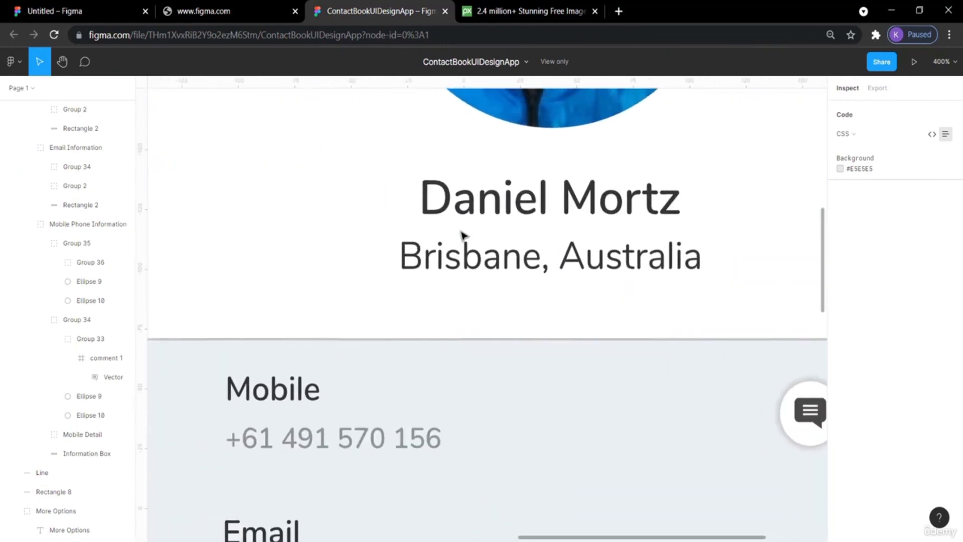
pyautogui.scroll(-3, 463, 236)
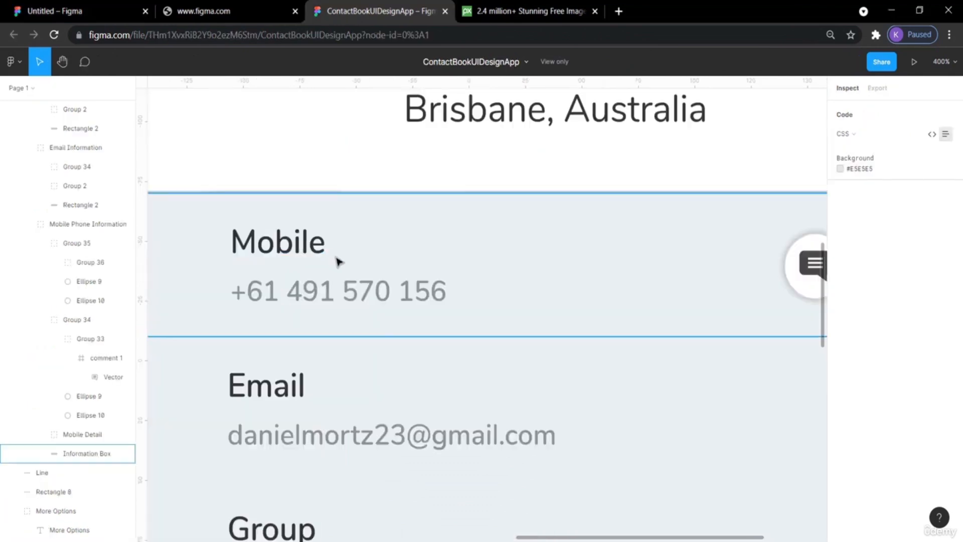
pyautogui.scroll(-3, 337, 260)
pyautogui.scroll(4, 337, 259)
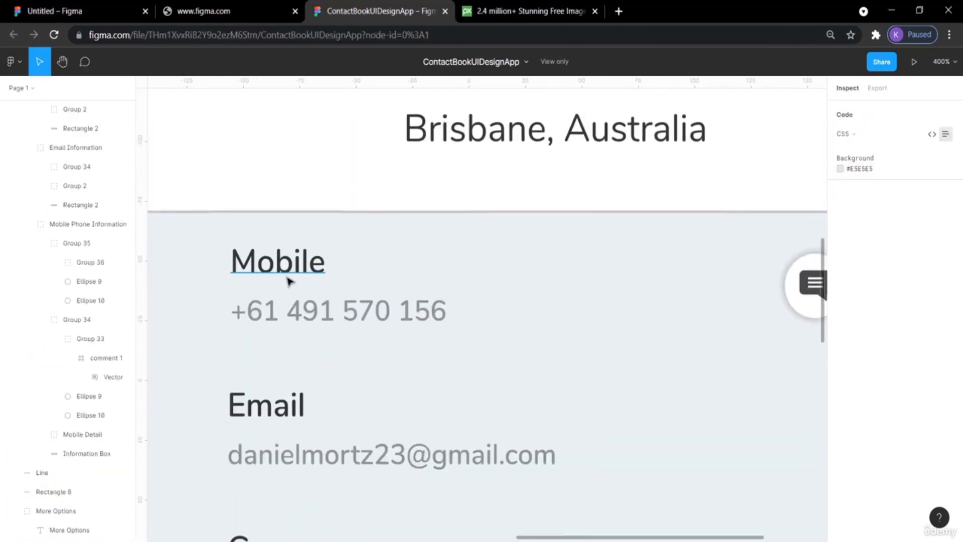
pyautogui.click(93, 5)
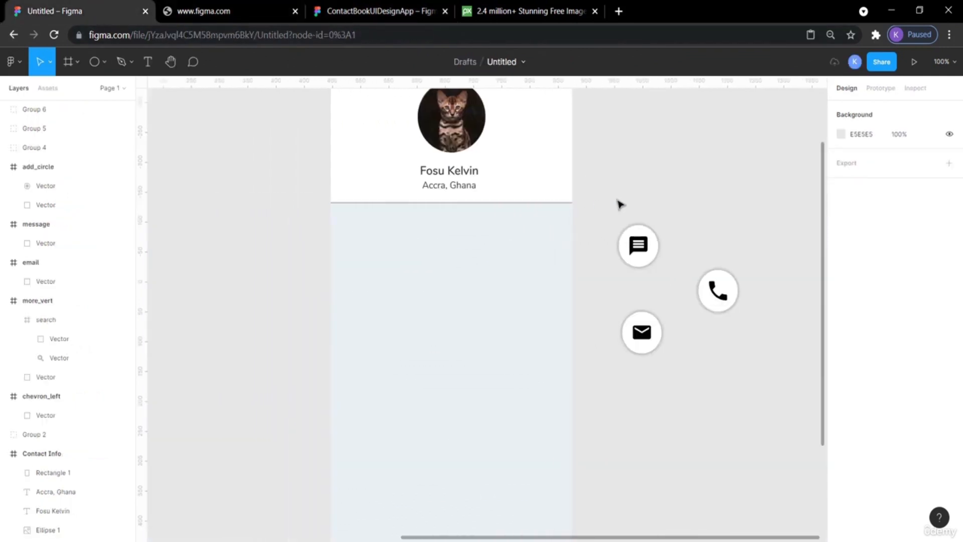
# Add a "Mobile" text label in the information area below the header.
pyautogui.click(148, 62)
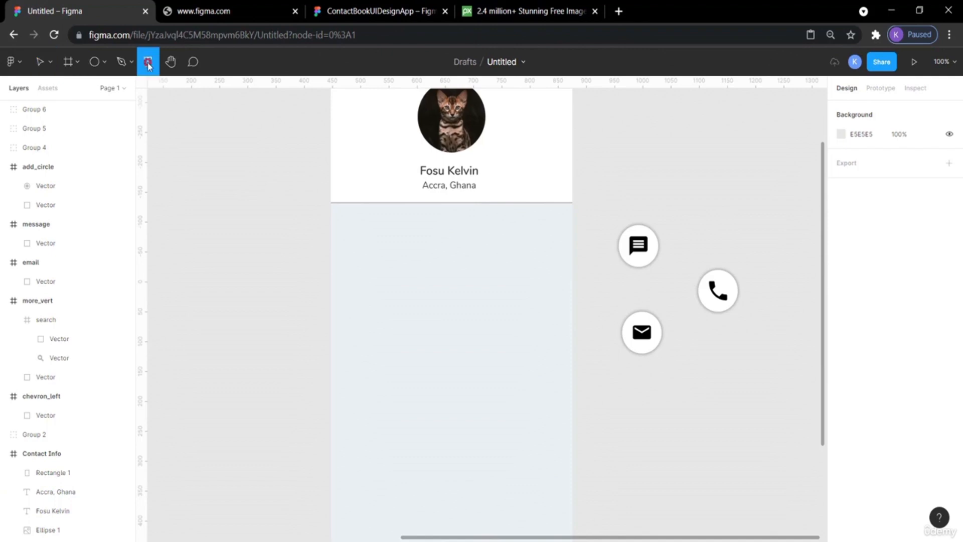
pyautogui.click(365, 249)
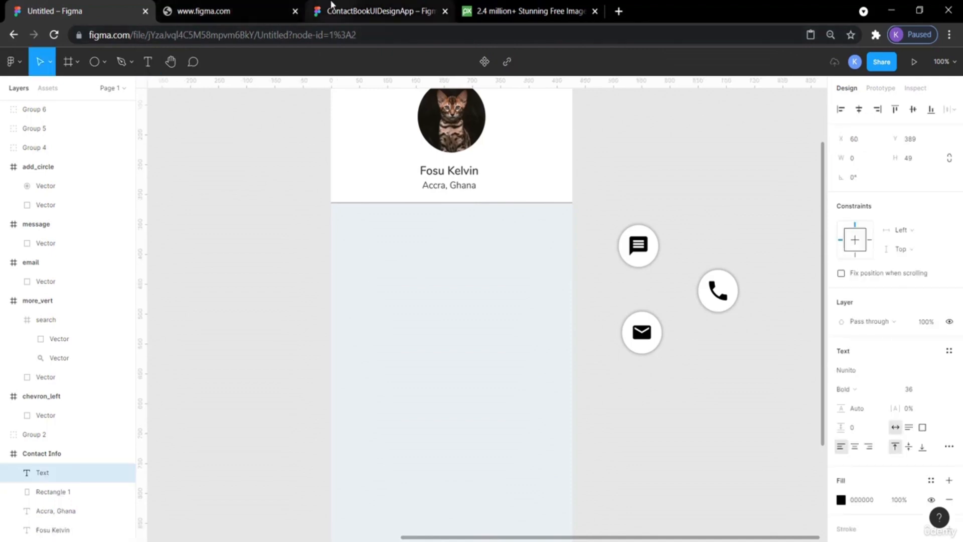
pyautogui.click(331, 4)
pyautogui.click(61, 11)
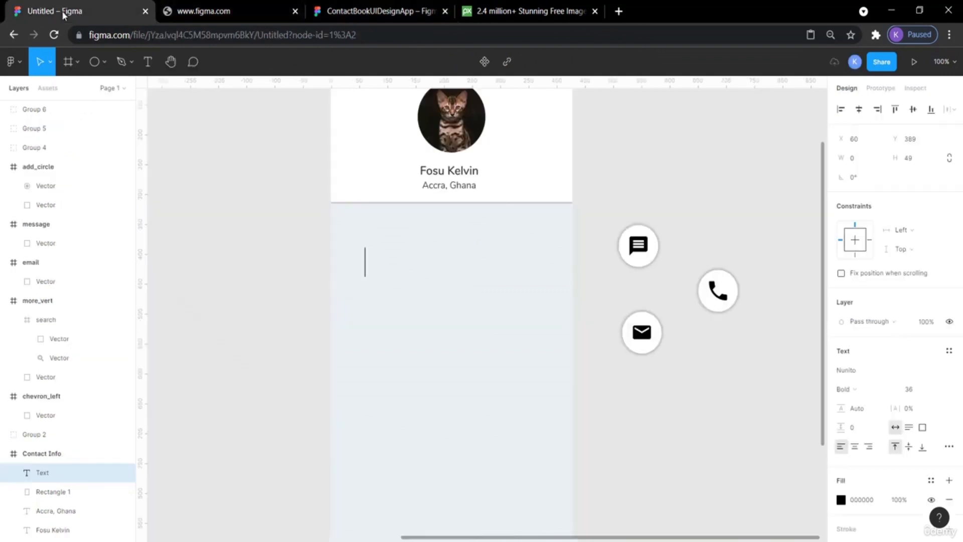
pyautogui.write('Mo')
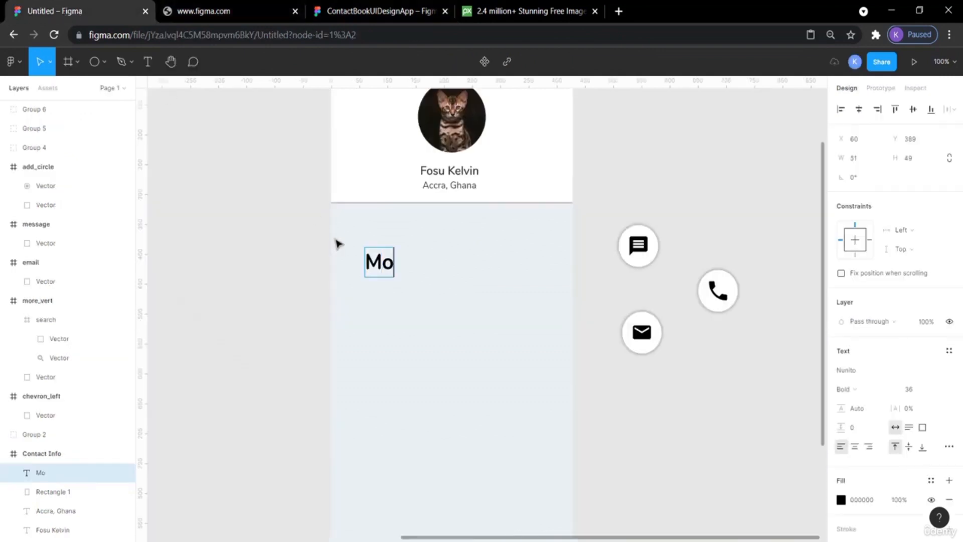
pyautogui.write('bile')
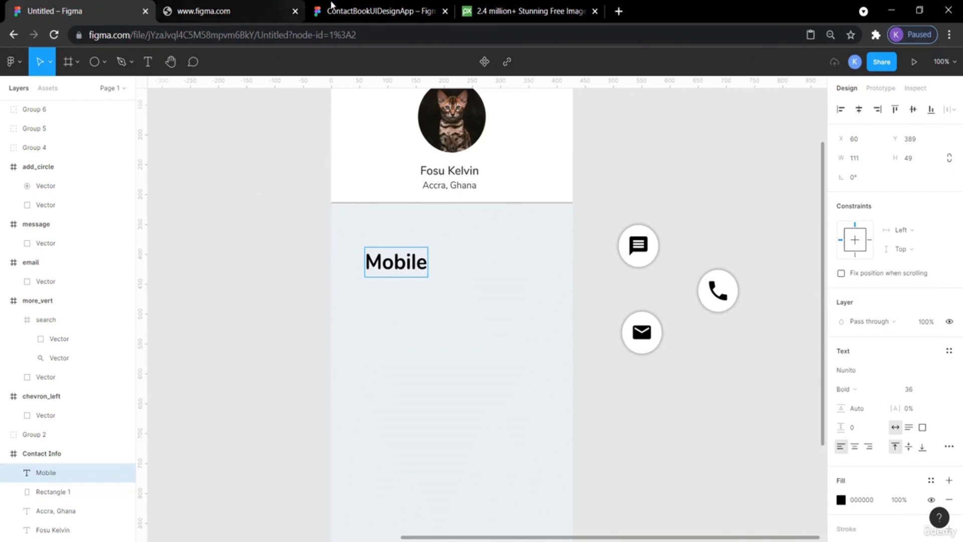
# Inspect the typography of the Mobile label in the reference design.
pyautogui.click(354, 10)
pyautogui.click(281, 261)
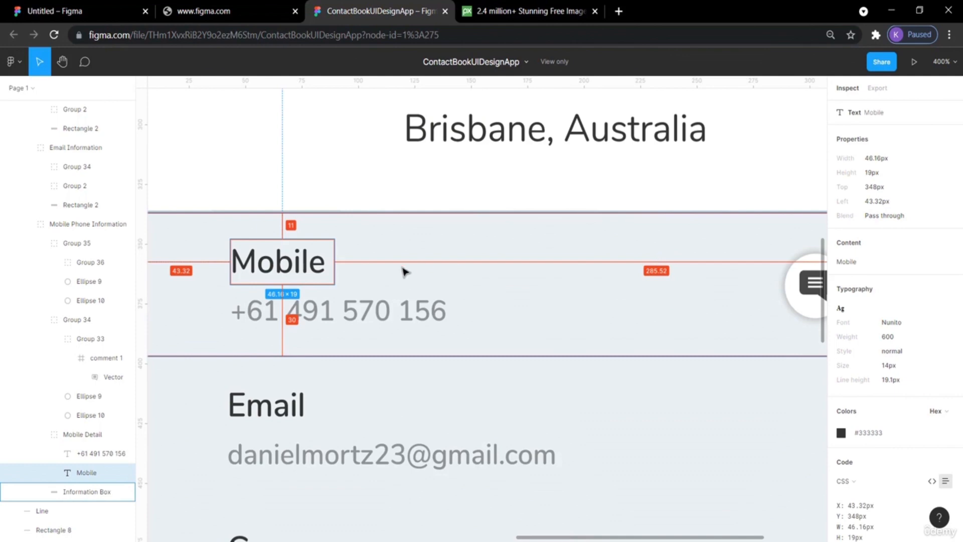
pyautogui.click(78, 7)
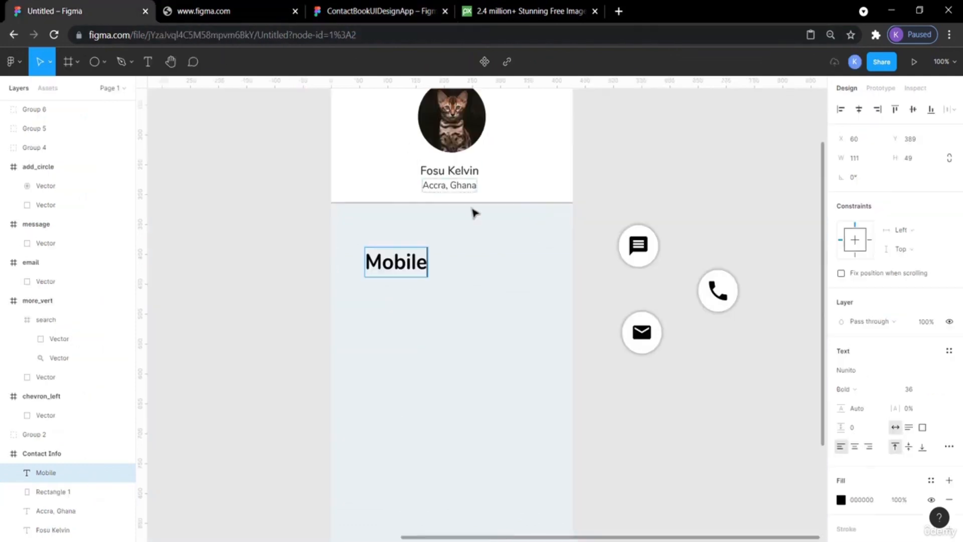
# Set the Mobile label's weight to Regular and move it up slightly in the information area.
pyautogui.doubleClick(416, 257)
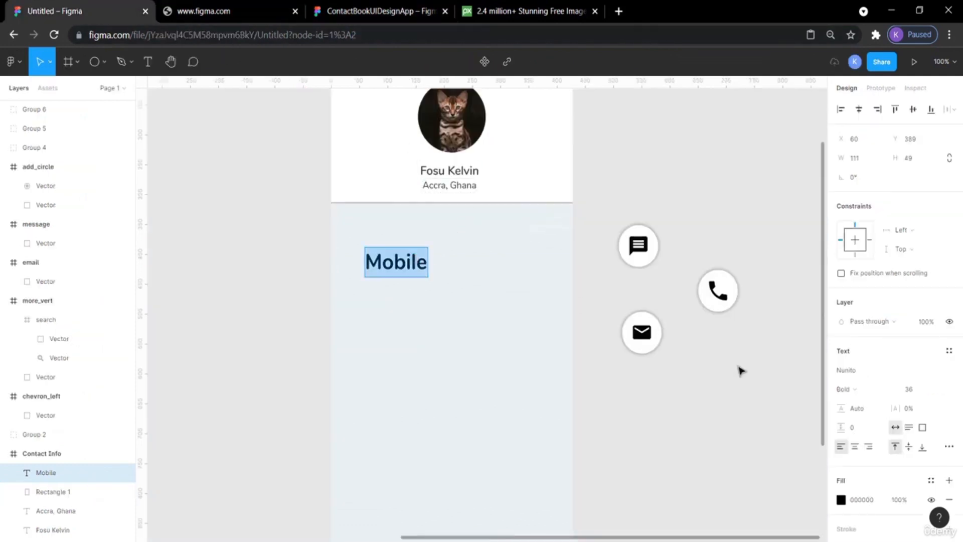
pyautogui.click(884, 391)
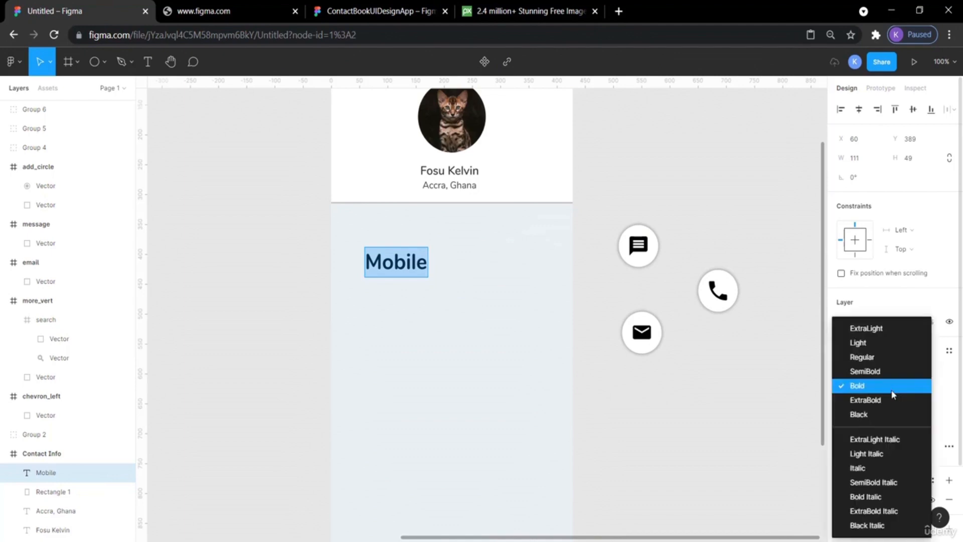
pyautogui.click(871, 357)
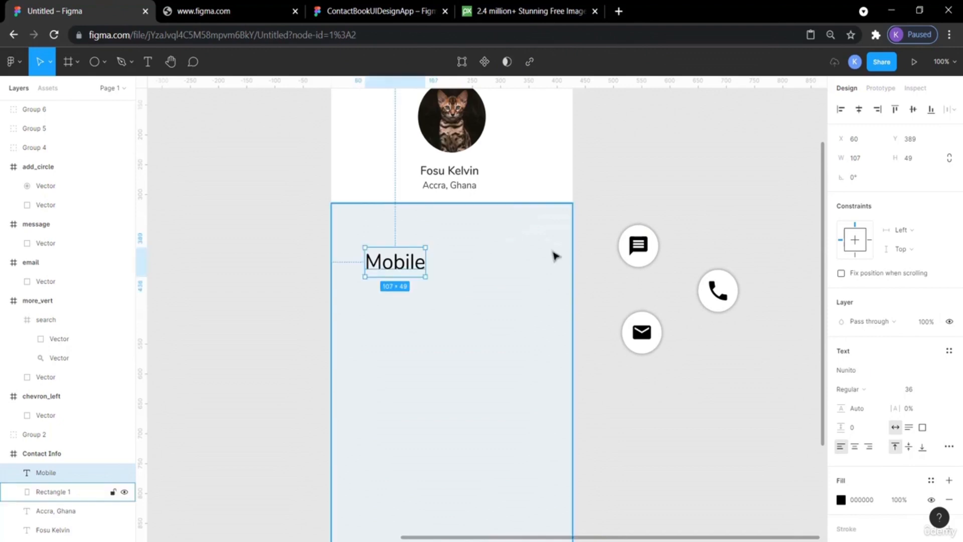
pyautogui.click(580, 266)
pyautogui.moveTo(395, 265)
pyautogui.mouseDown()
pyautogui.moveTo(377, 253)
pyautogui.moveTo(394, 250)
pyautogui.mouseUp()
# Compare with the name label's style and set the Mobile label's weight to SemiBold.
pyautogui.click(462, 174)
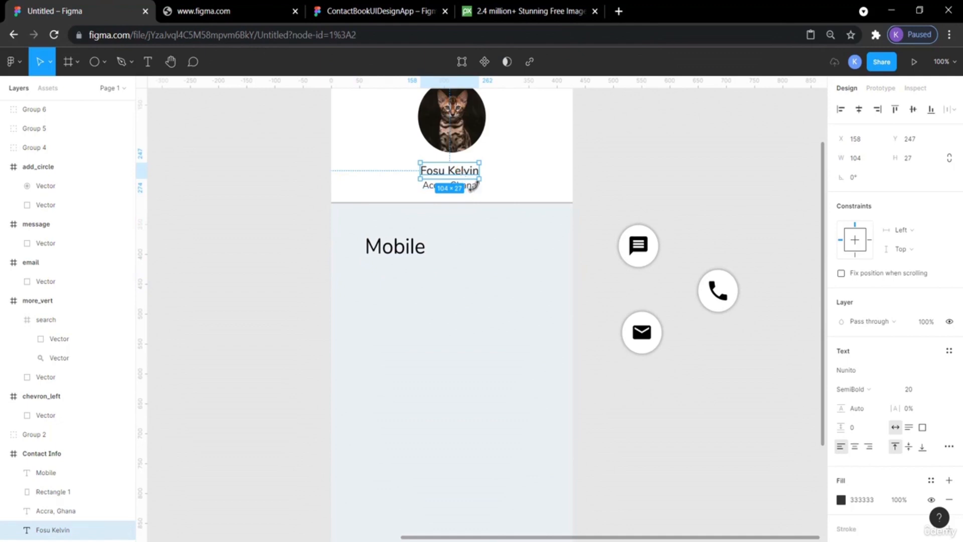
pyautogui.click(630, 193)
pyautogui.click(414, 249)
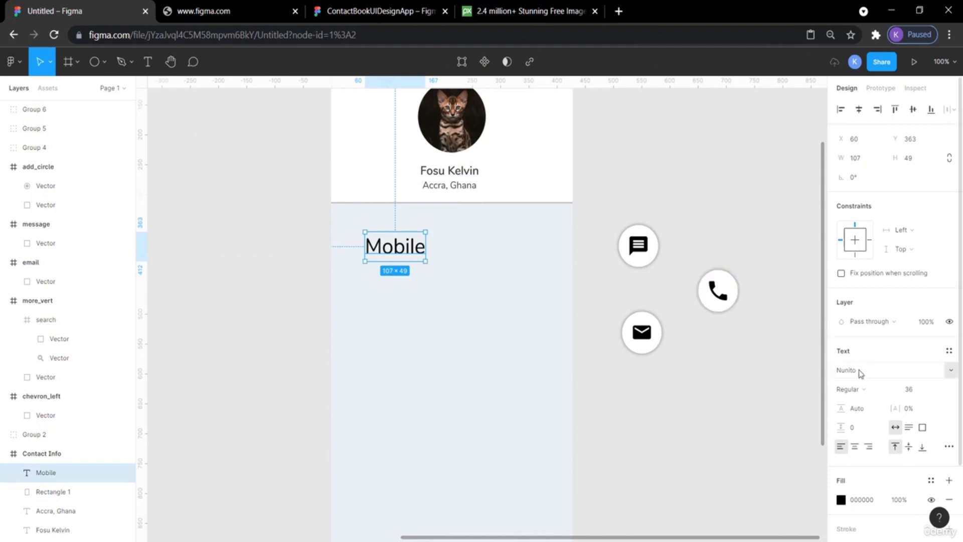
pyautogui.click(888, 392)
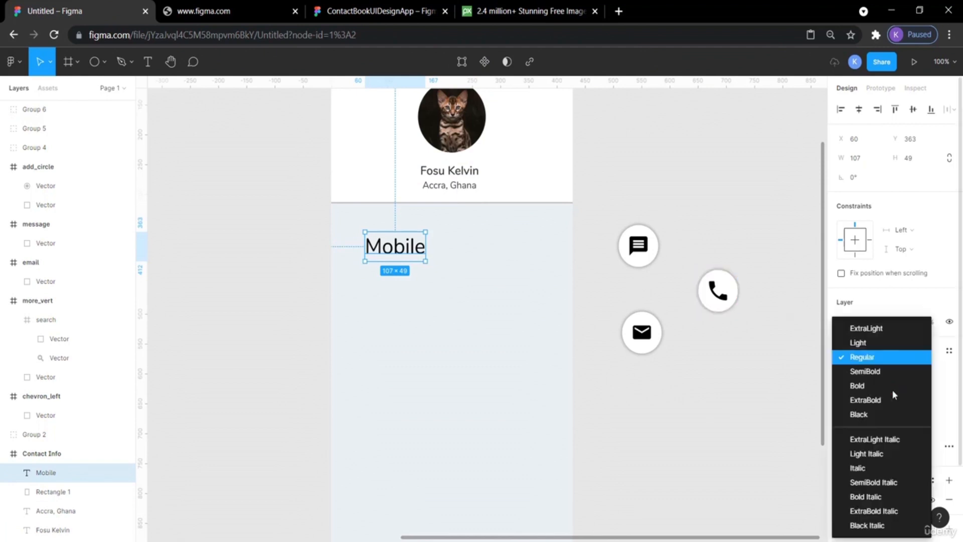
pyautogui.click(883, 373)
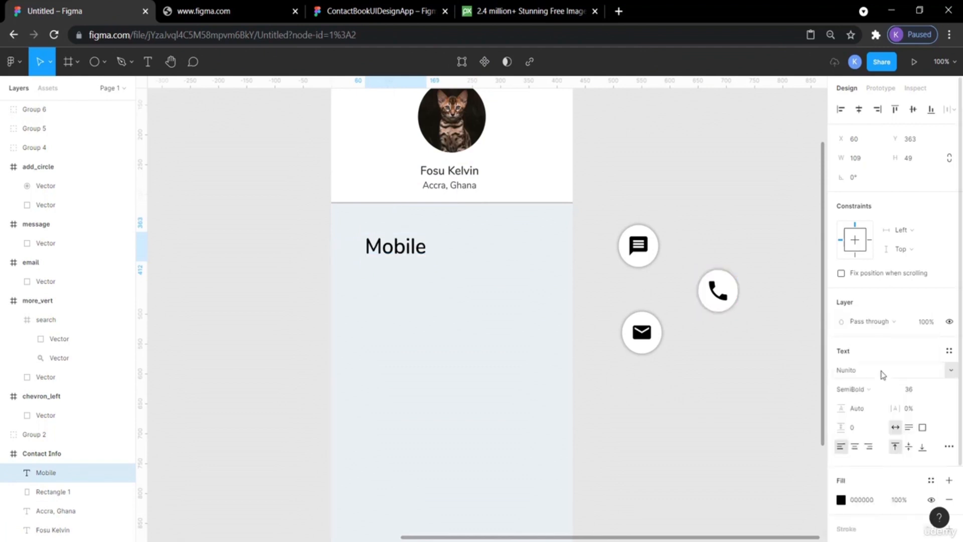
pyautogui.click(785, 368)
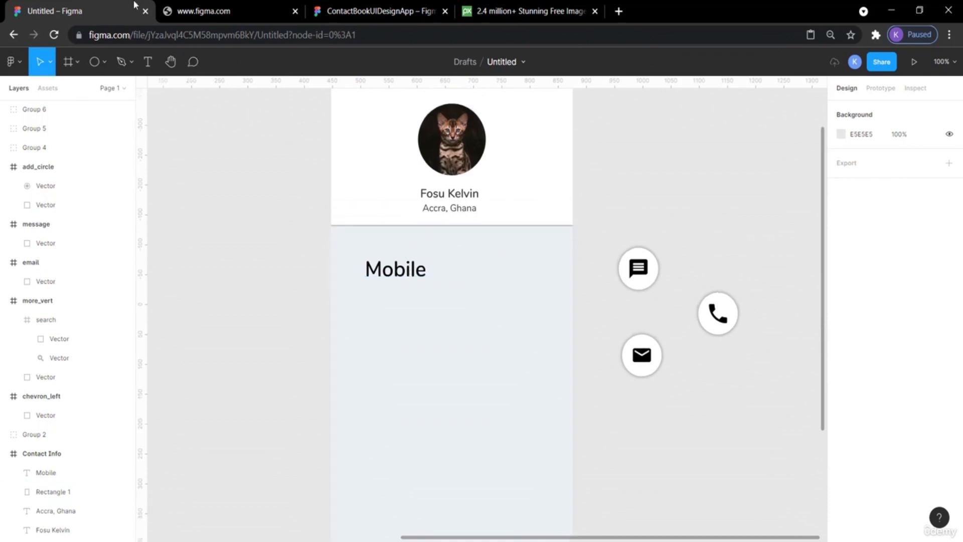
# Inspect the reference phone number text's size, weight and colour.
pyautogui.click(363, 14)
pyautogui.scroll(-2, 422, 246)
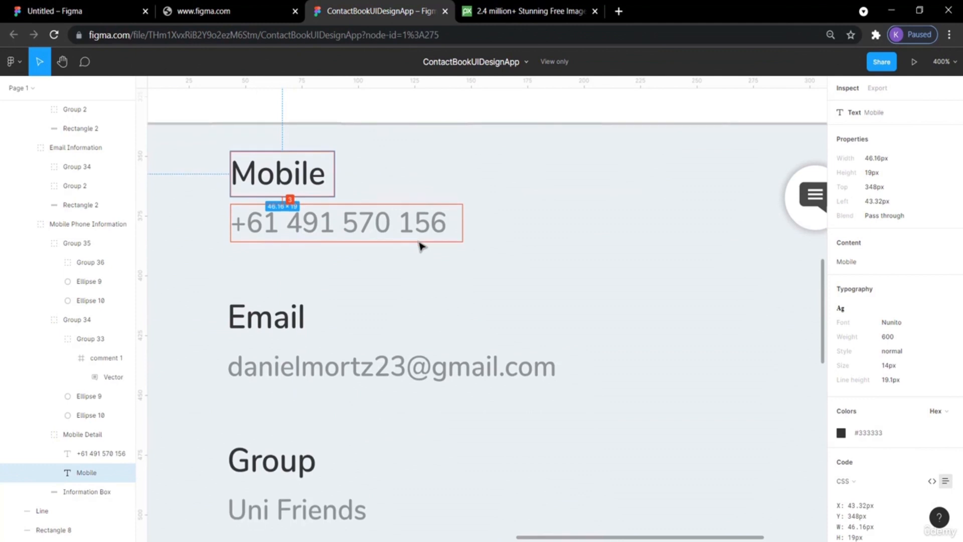
pyautogui.click(366, 227)
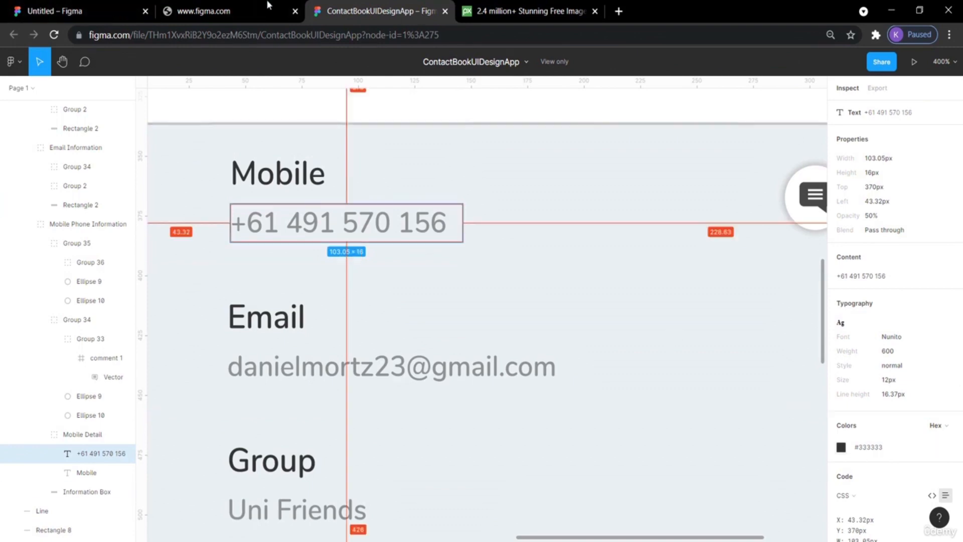
pyautogui.click(68, 9)
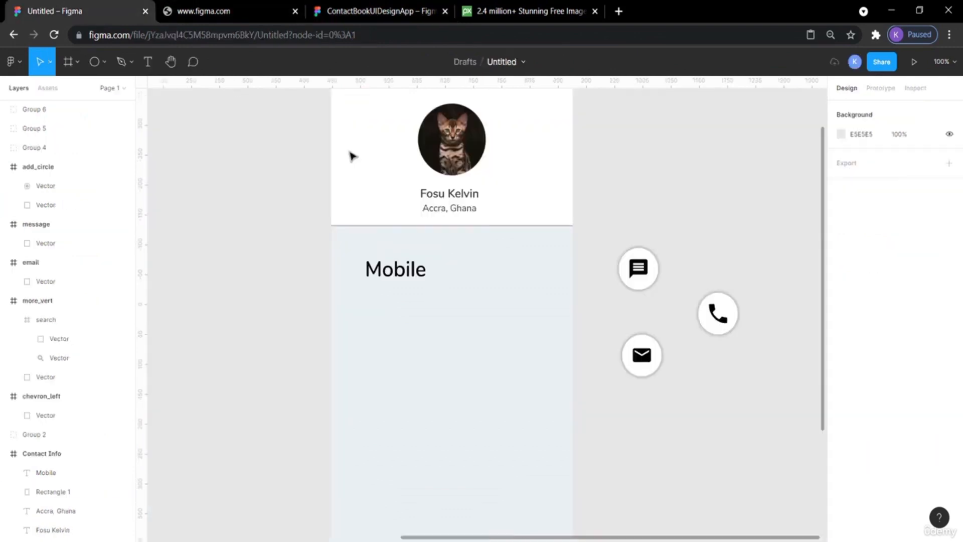
# Paste a copy of the location text and drag it below the Mobile label.
pyautogui.click(429, 214)
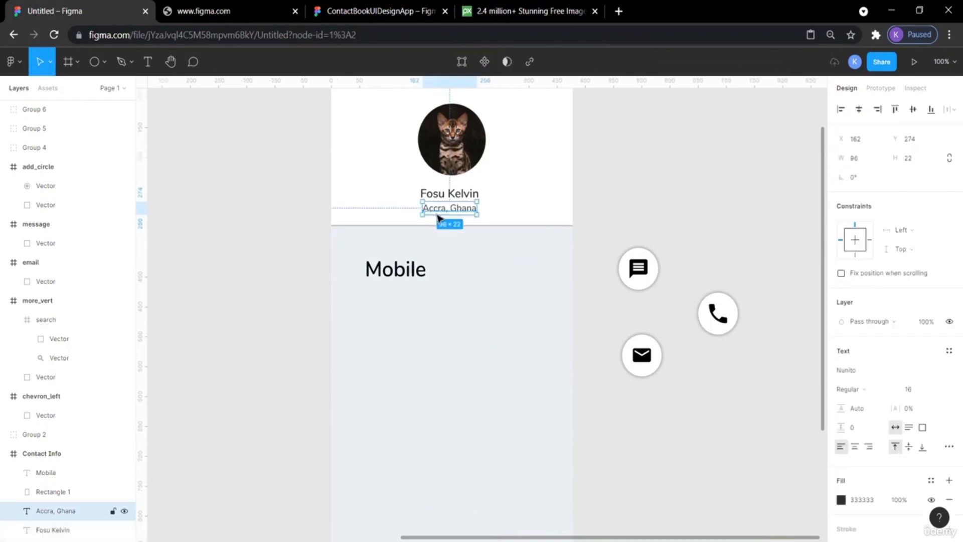
pyautogui.hotkey('ctrl', 'v')
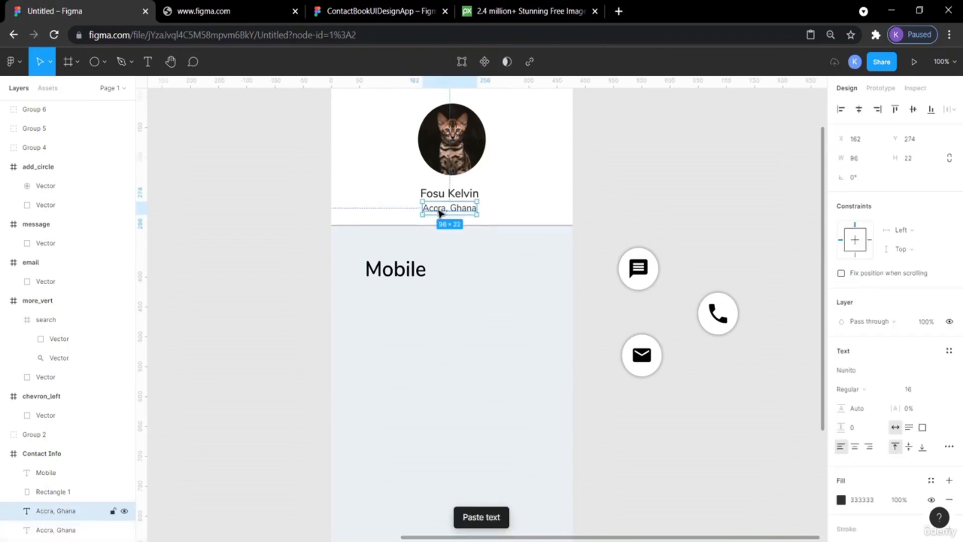
pyautogui.moveTo(437, 210); pyautogui.dragTo(386, 291)
pyautogui.doubleClick(387, 294)
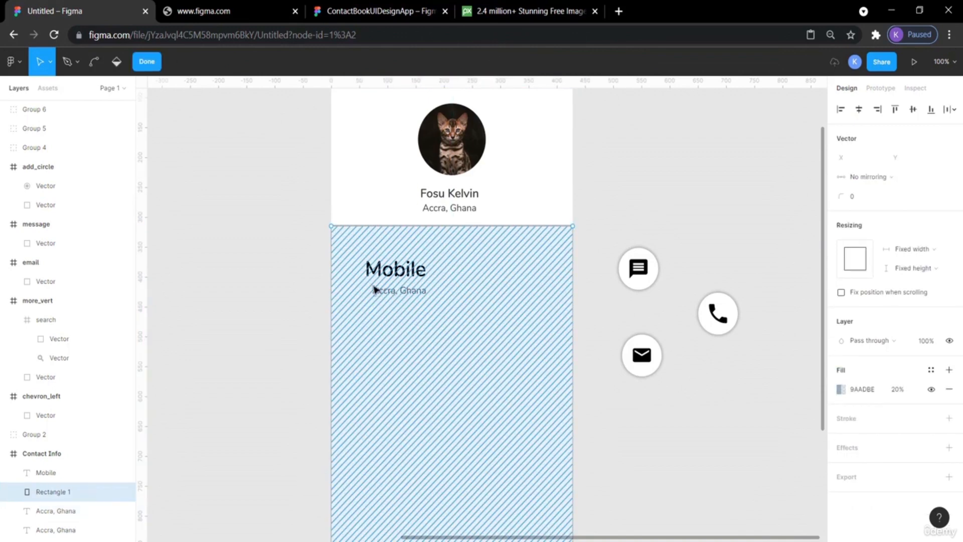
# Try to edit the copied location text inside the information area, then undo the copy.
pyautogui.press('Escape')
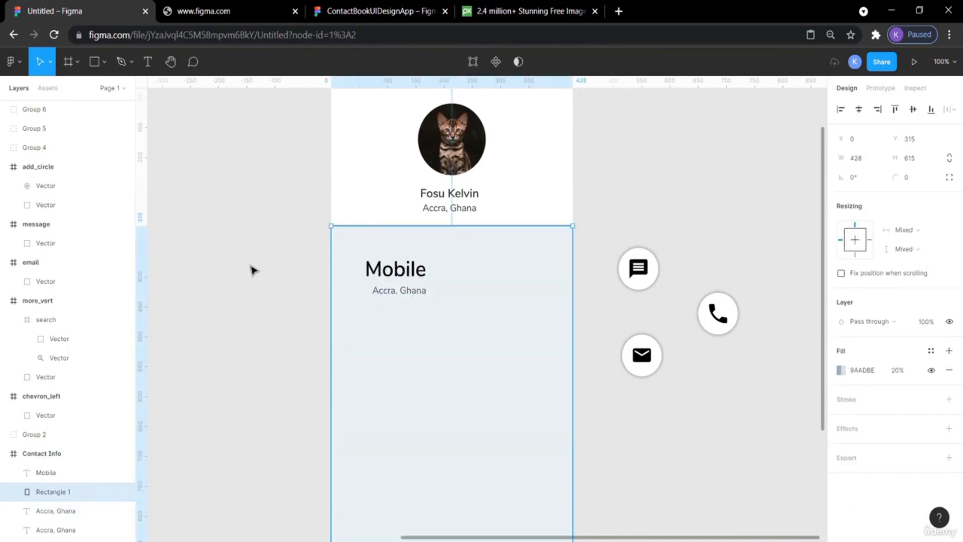
pyautogui.click(252, 269)
pyautogui.doubleClick(390, 293)
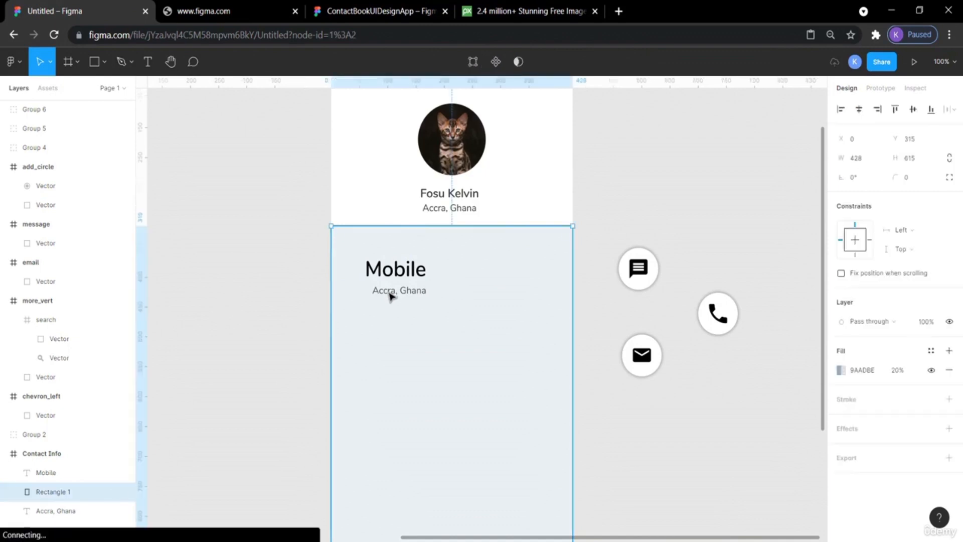
pyautogui.press('Escape')
pyautogui.click(617, 157)
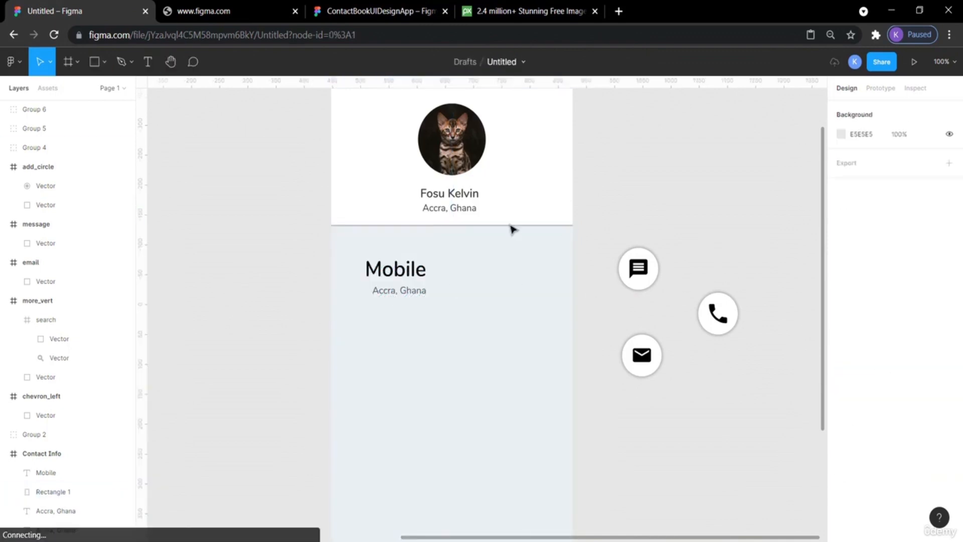
pyautogui.click(422, 292)
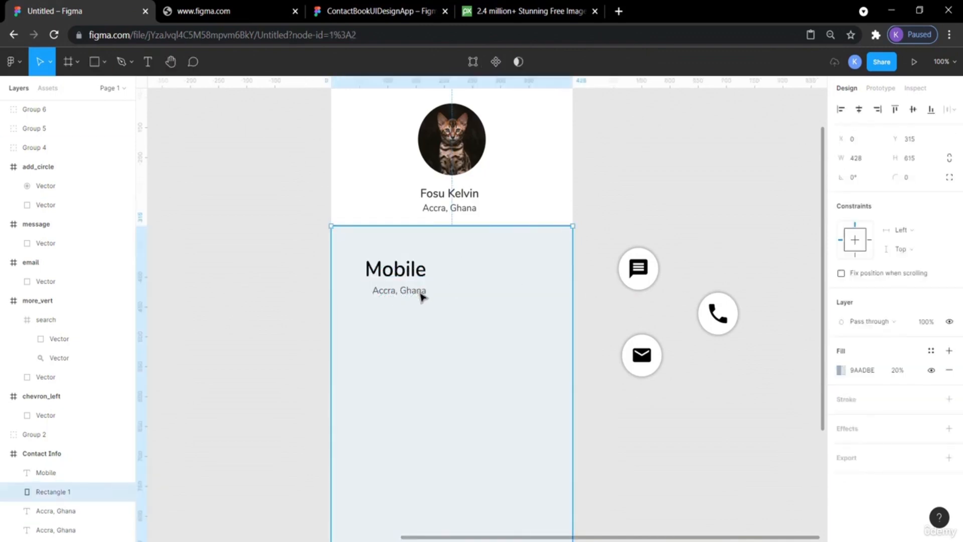
pyautogui.press('Escape')
pyautogui.click(402, 300)
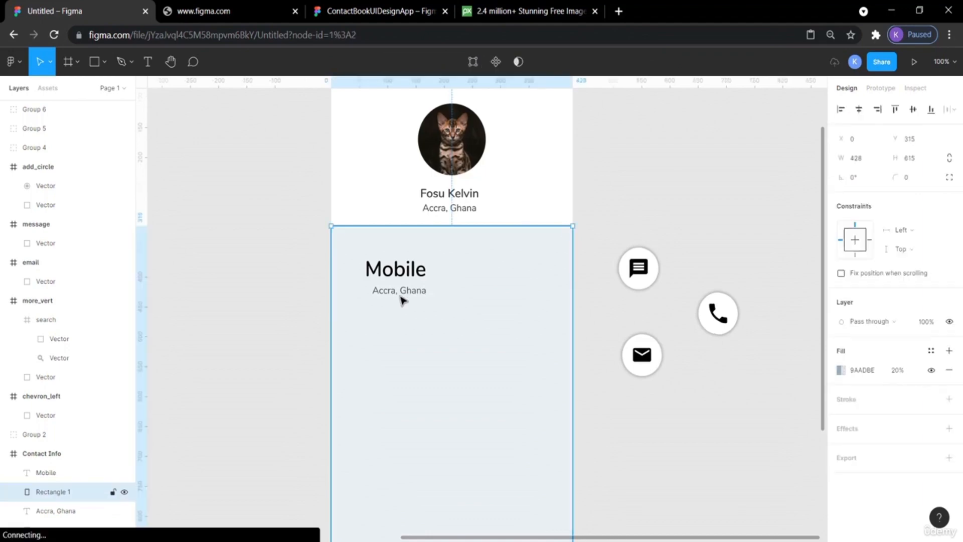
pyautogui.doubleClick(401, 300)
pyautogui.doubleClick(402, 300)
pyautogui.doubleClick(402, 300)
pyautogui.press('Escape')
pyautogui.press('Escape')
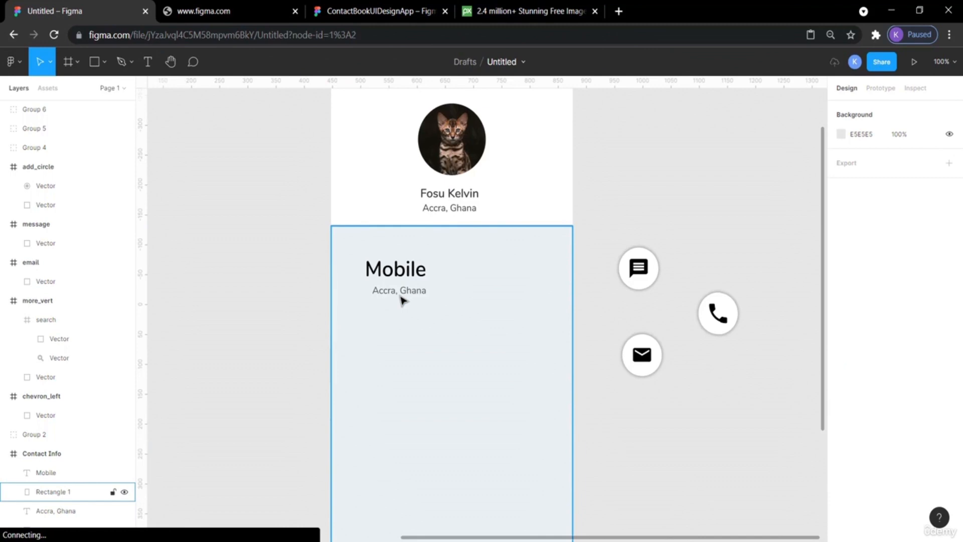
pyautogui.doubleClick(401, 300)
pyautogui.press('Escape')
pyautogui.press('Escape')
pyautogui.doubleClick(402, 300)
pyautogui.press('Escape')
pyautogui.hotkey('ctrl', 'z')
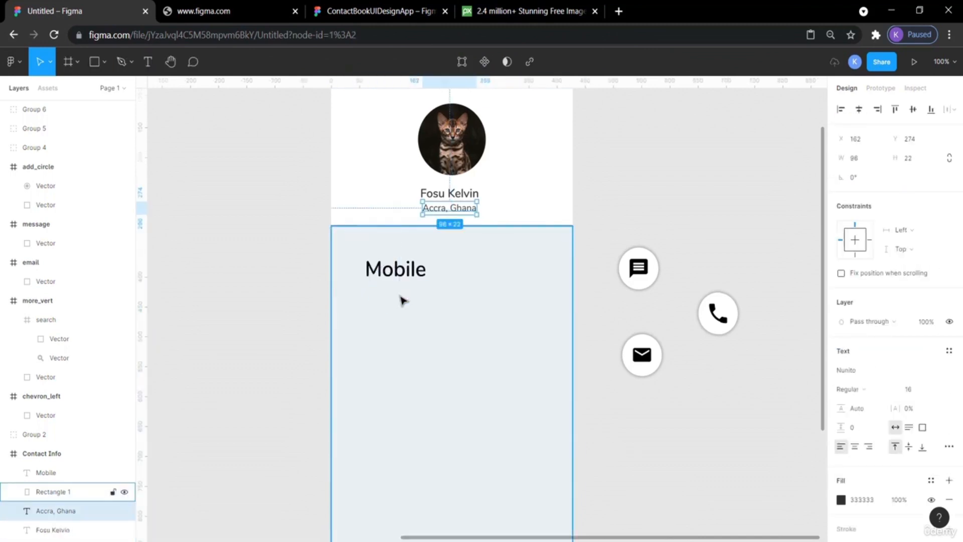
# Paste a copy of the location text beside the frame and set its fill colour to B7B7B7.
pyautogui.click(638, 168)
pyautogui.click(466, 211)
pyautogui.click(636, 183)
pyautogui.hotkey('ctrl', 'v')
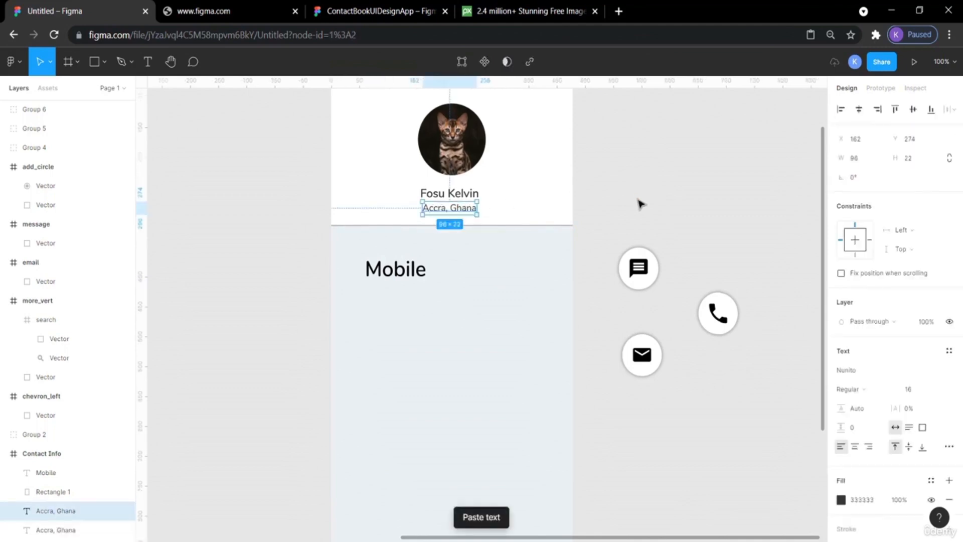
pyautogui.moveTo(468, 210); pyautogui.dragTo(652, 197)
pyautogui.doubleClick(649, 196)
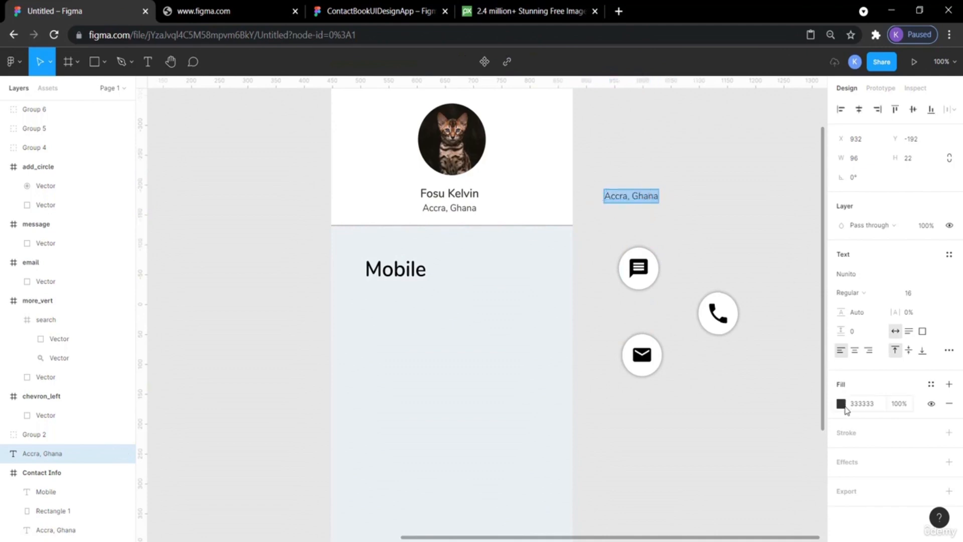
pyautogui.click(843, 405)
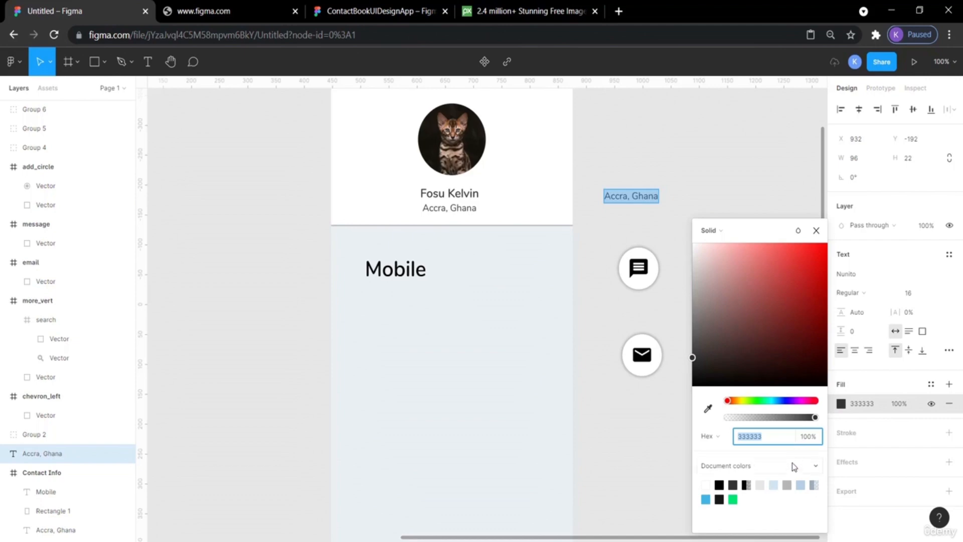
pyautogui.click(788, 485)
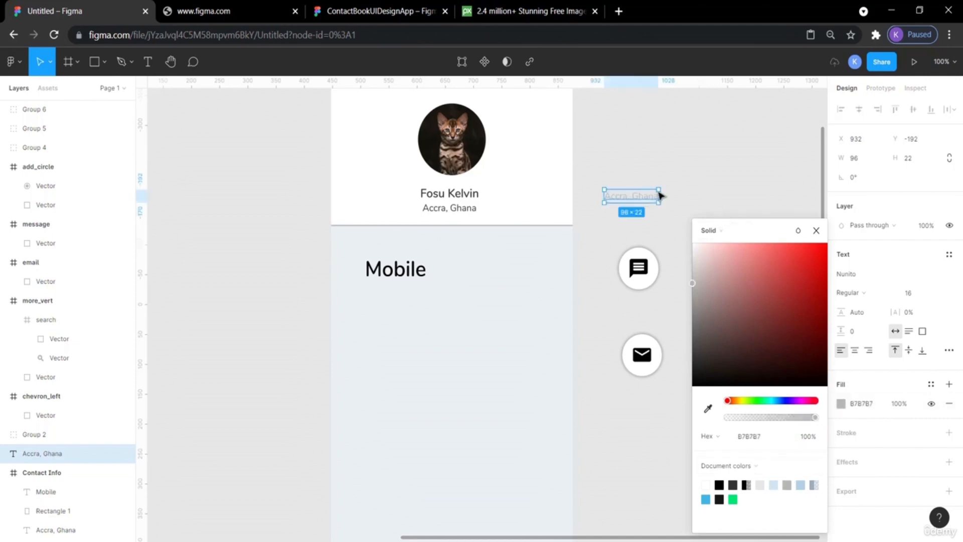
pyautogui.click(675, 184)
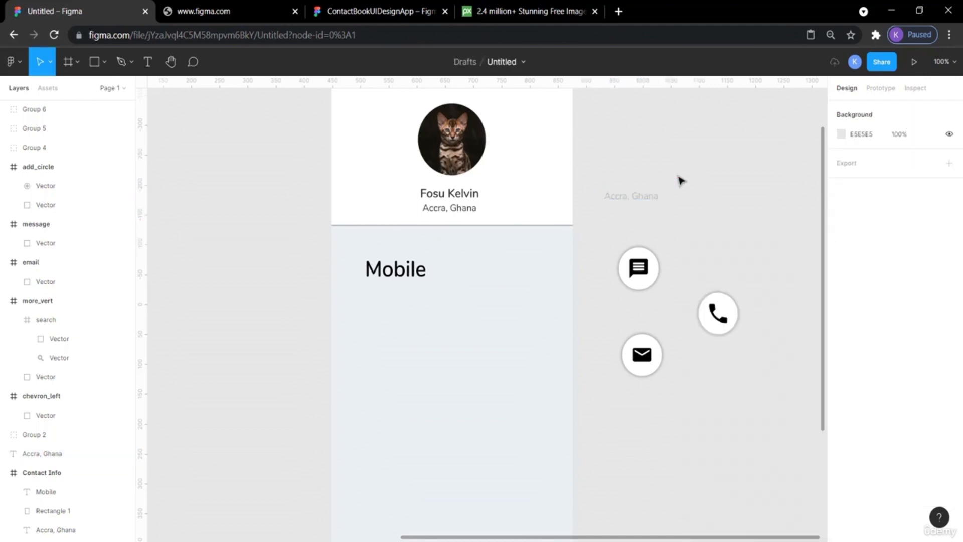
# Set the Mobile label's font size to 20.
pyautogui.click(653, 201)
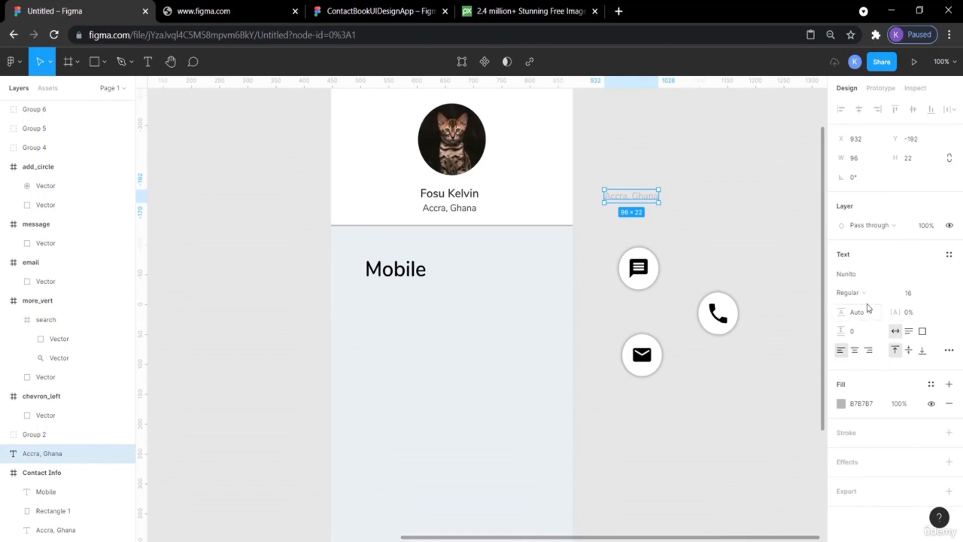
pyautogui.click(723, 189)
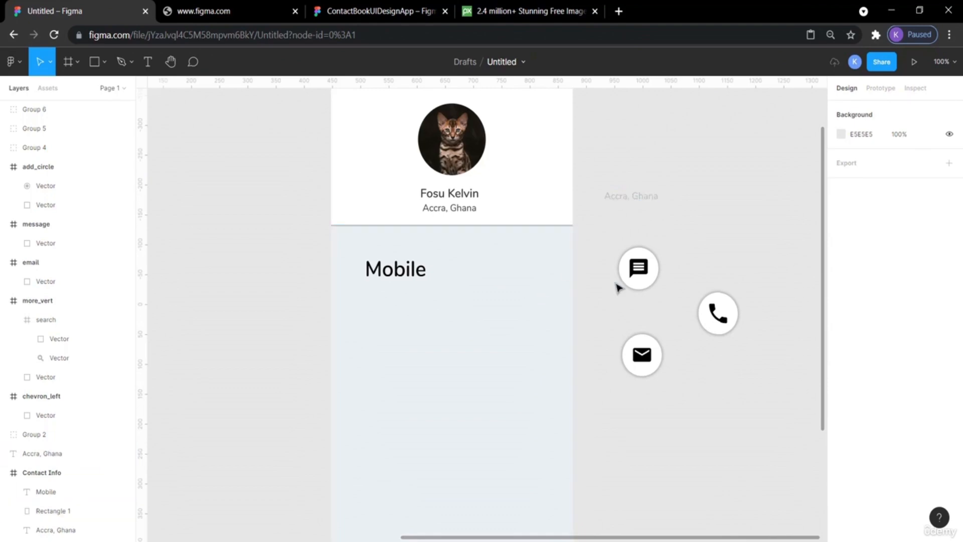
pyautogui.scroll(-2, 720, 224)
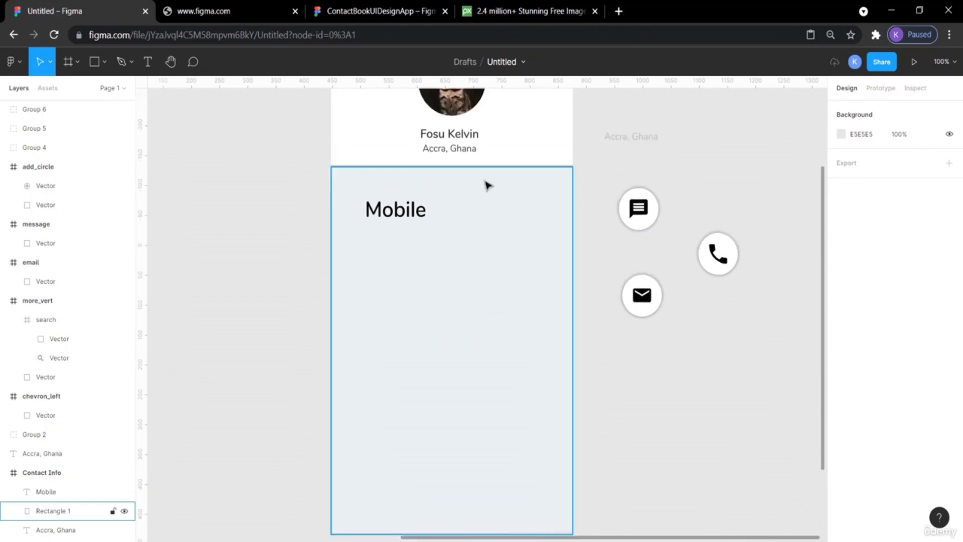
pyautogui.click(407, 213)
pyautogui.click(466, 140)
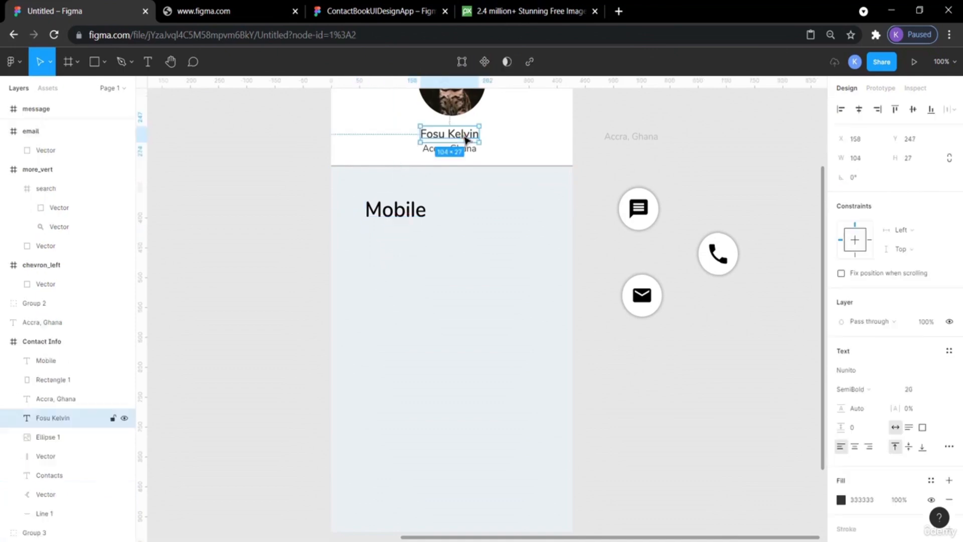
pyautogui.doubleClick(398, 209)
pyautogui.click(913, 390)
pyautogui.write('20')
pyautogui.press('Return')
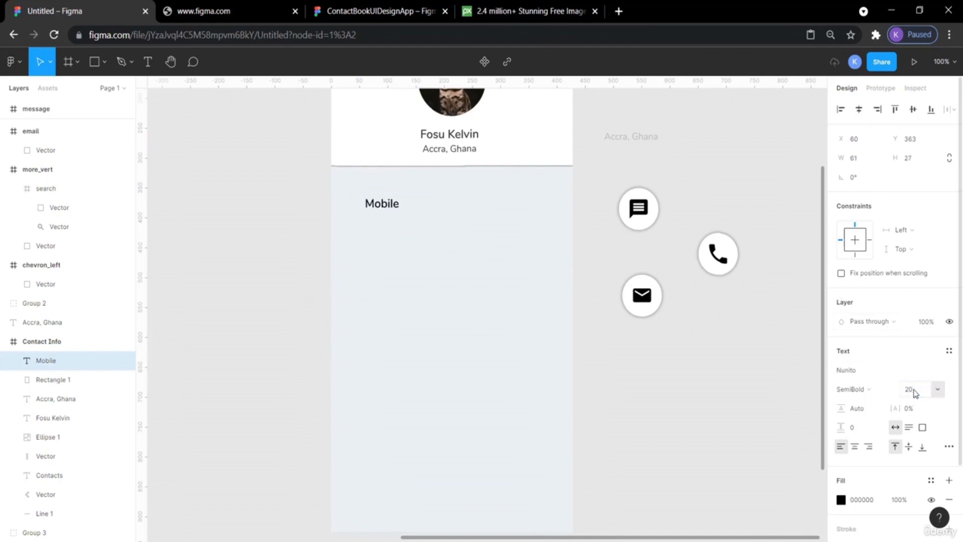
pyautogui.press('Escape')
# Move the grey location text copy just below the Mobile label.
pyautogui.click(650, 141)
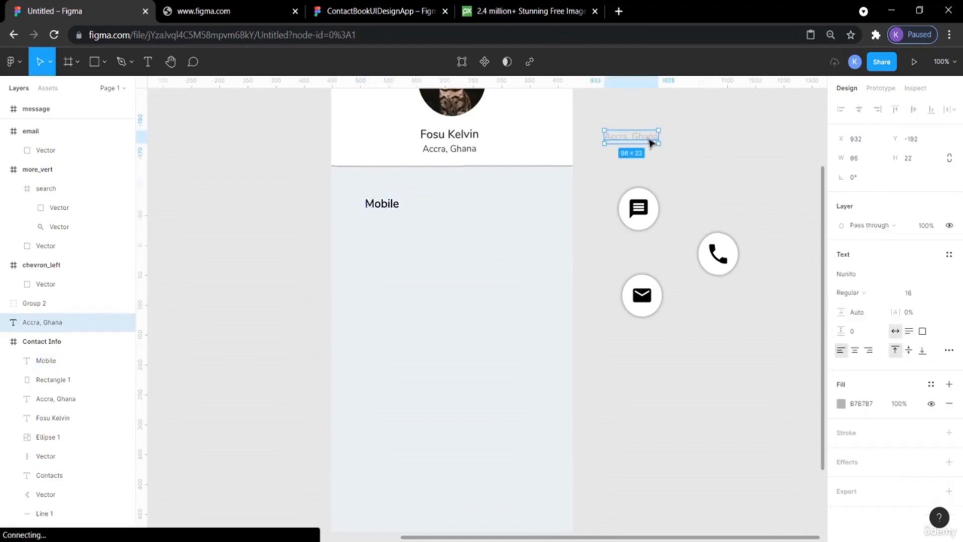
pyautogui.moveTo(650, 142); pyautogui.dragTo(412, 223)
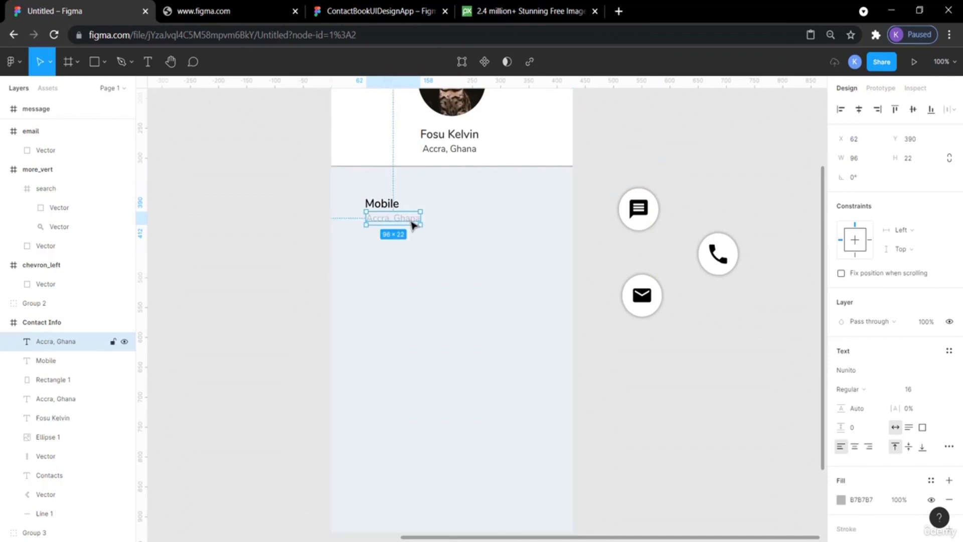
# Replace the grey location text copy under Mobile with the contact's mobile phone number.
pyautogui.doubleClick(411, 218)
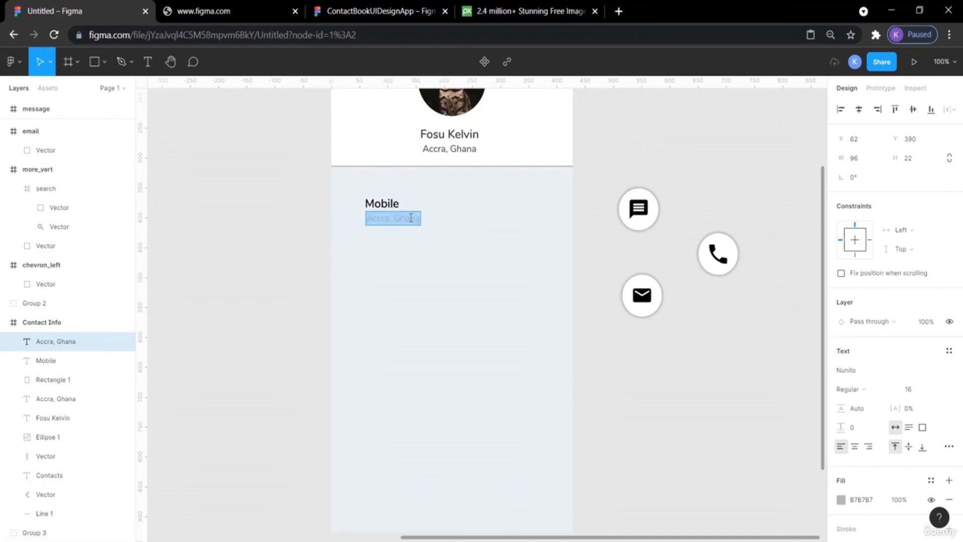
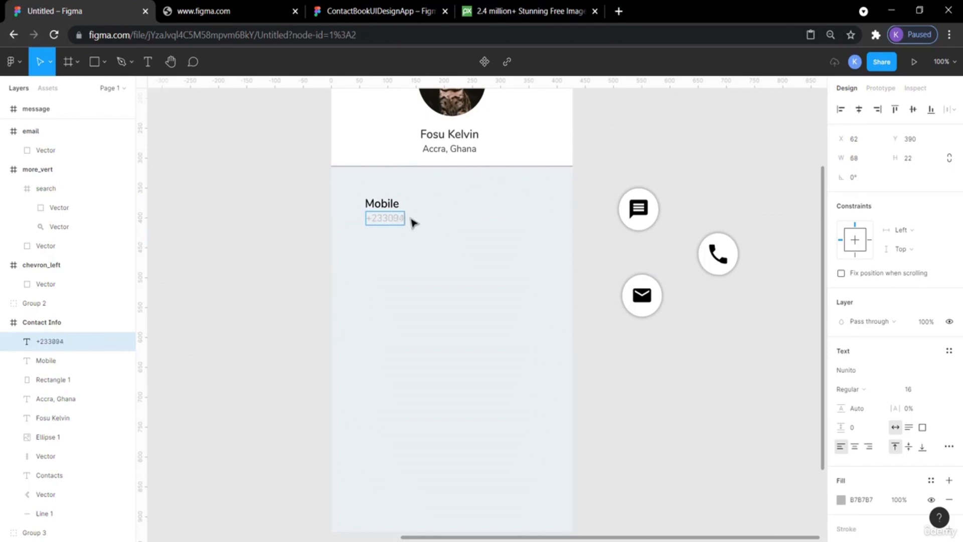
pyautogui.press('Escape')
# Add a vertical guide at x 45 and align the Mobile label and phone number to it.
pyautogui.scroll(5, 630, 175)
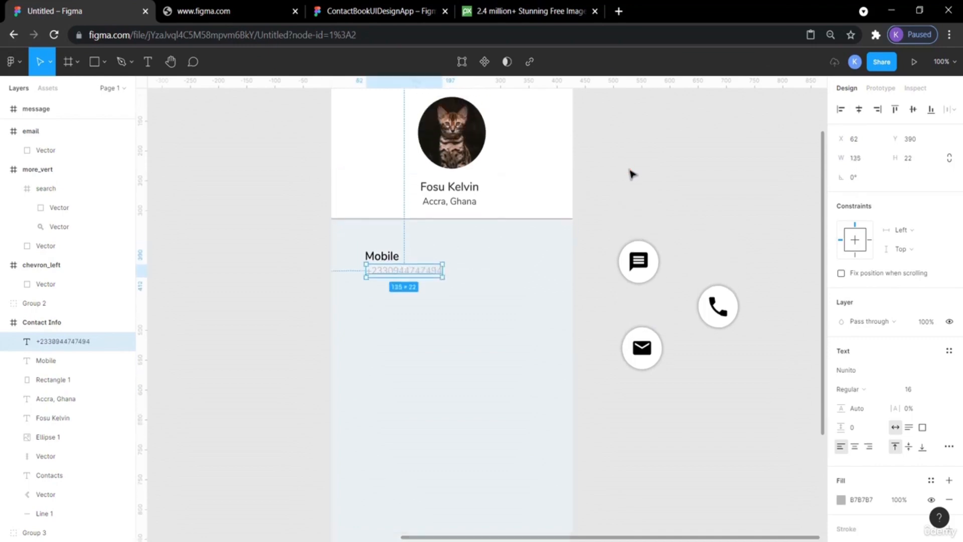
pyautogui.scroll(1, 631, 173)
pyautogui.click(618, 171)
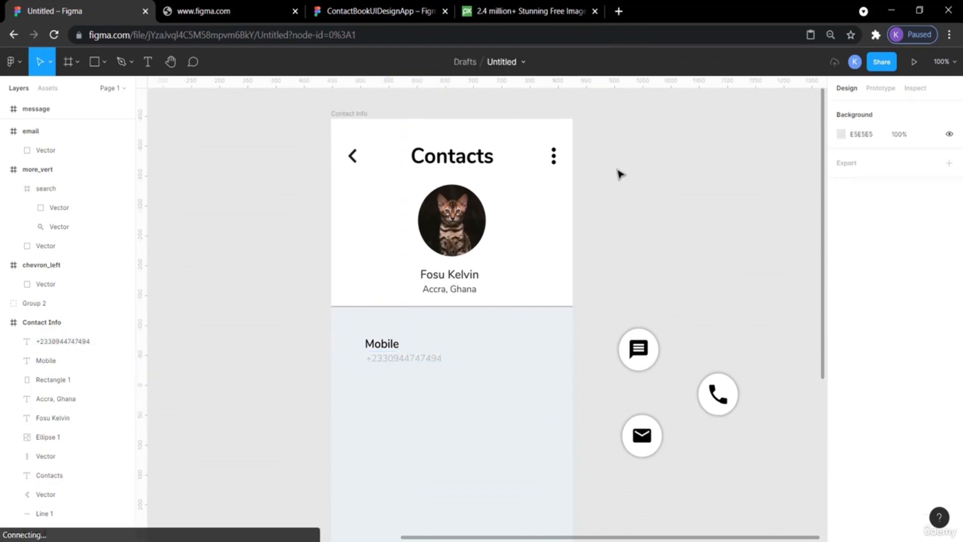
pyautogui.moveTo(145, 256); pyautogui.dragTo(357, 297)
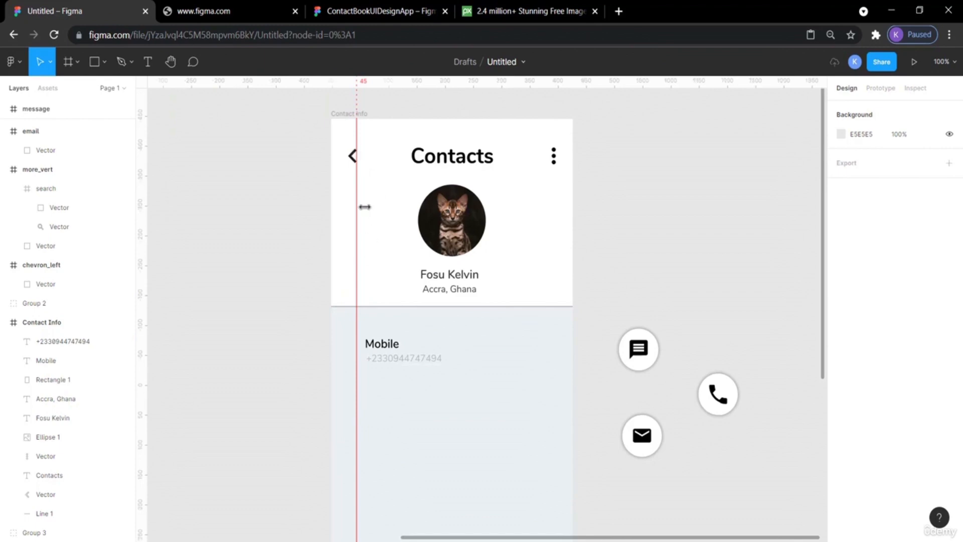
pyautogui.moveTo(376, 344); pyautogui.dragTo(396, 361)
pyautogui.click(275, 339)
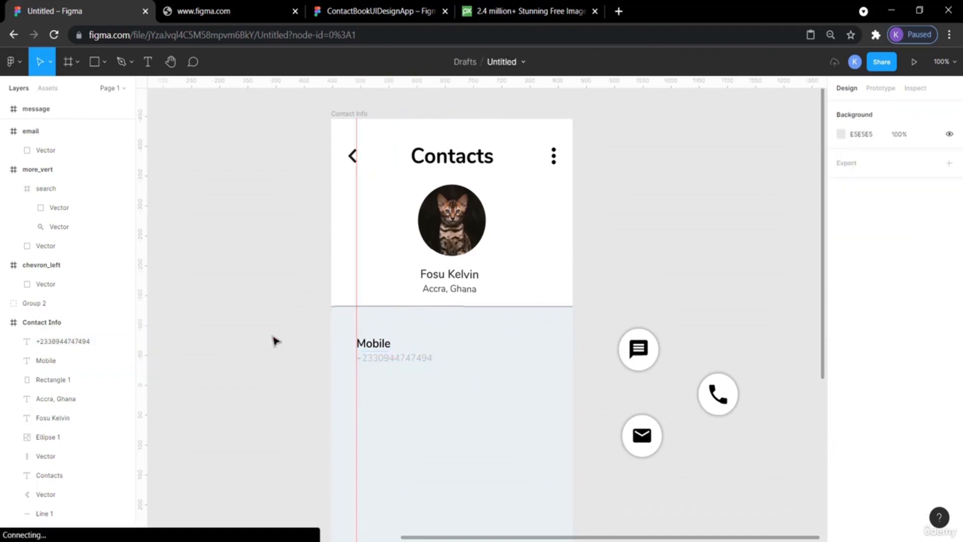
# Examine the reference design's Mobile row layout, text spacing and round icon buttons.
pyautogui.scroll(-3, 681, 275)
pyautogui.scroll(2, 681, 275)
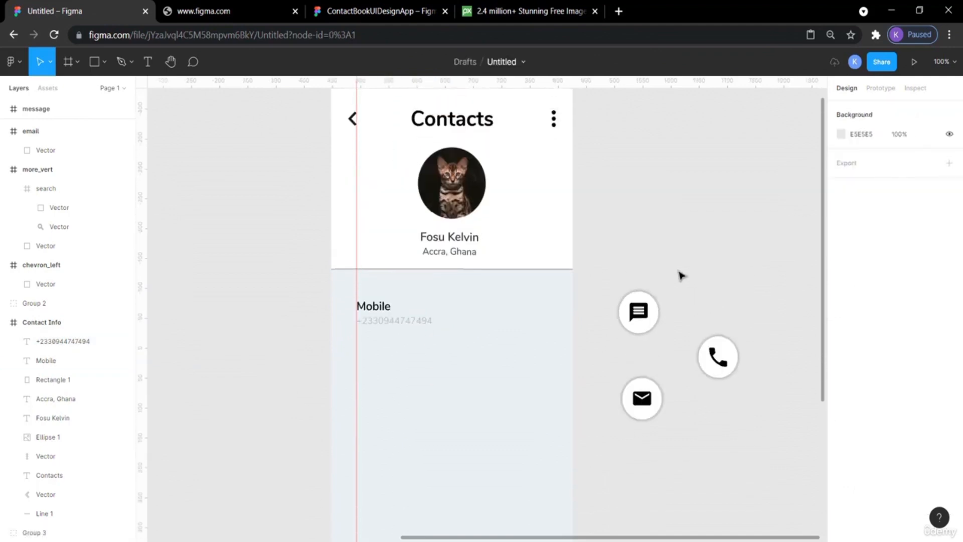
pyautogui.click(377, 11)
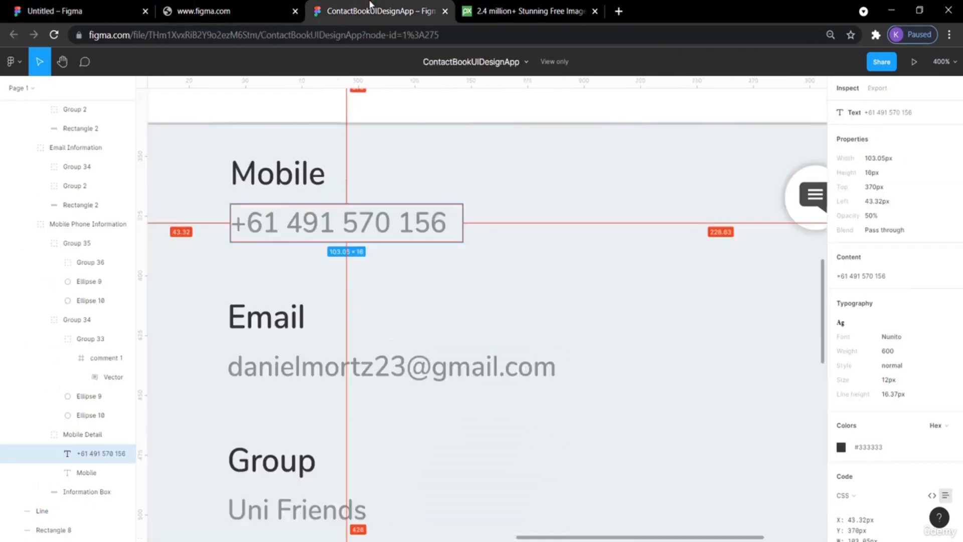
pyautogui.scroll(-5, 537, 224)
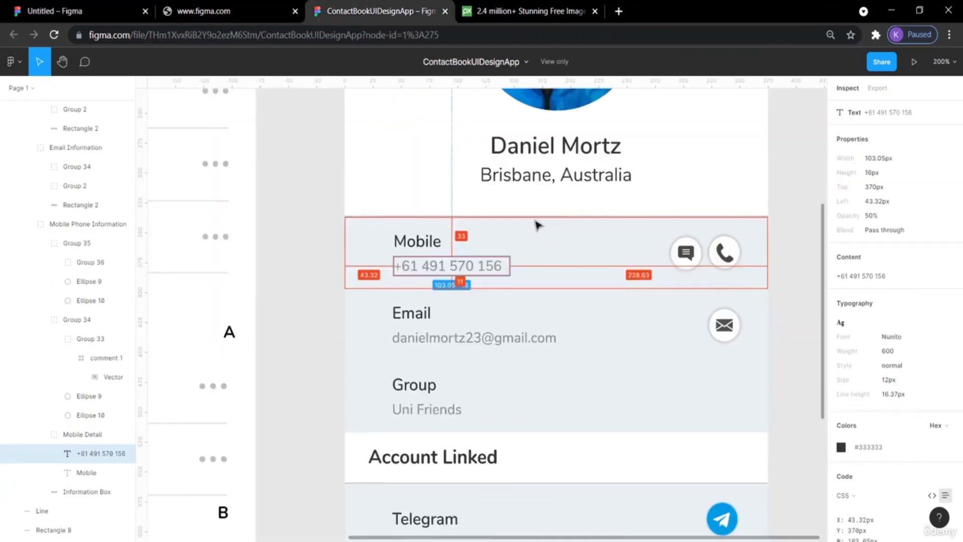
pyautogui.click(279, 209)
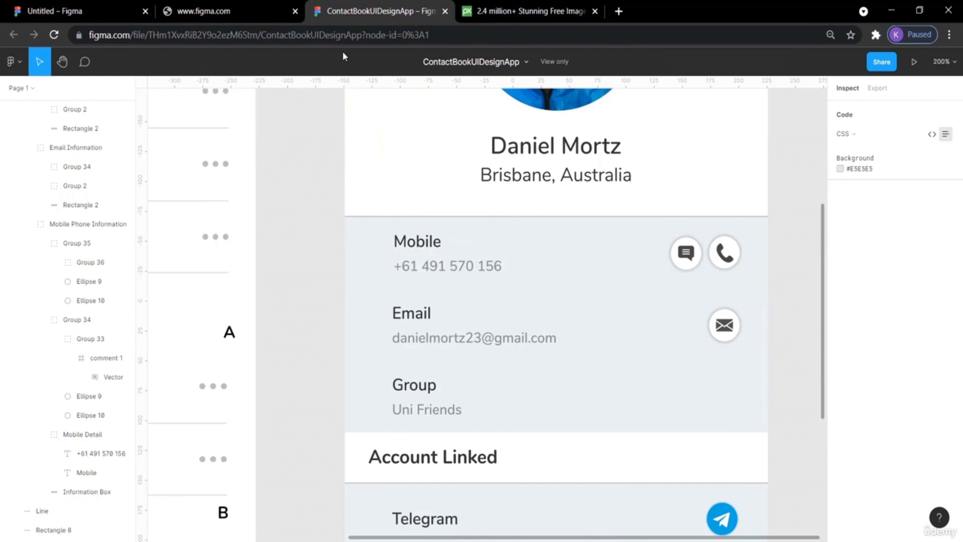
pyautogui.scroll(6, 296, 173)
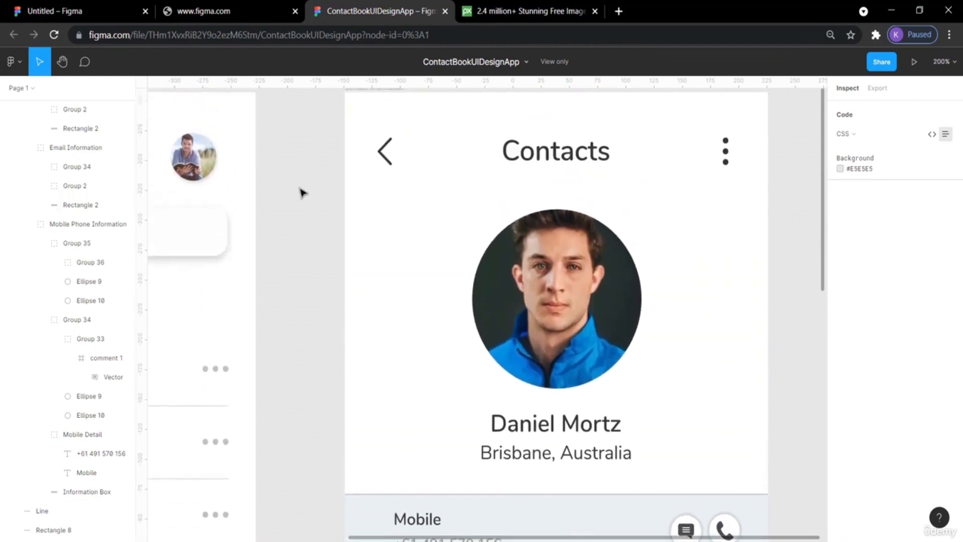
pyautogui.scroll(-8, 301, 193)
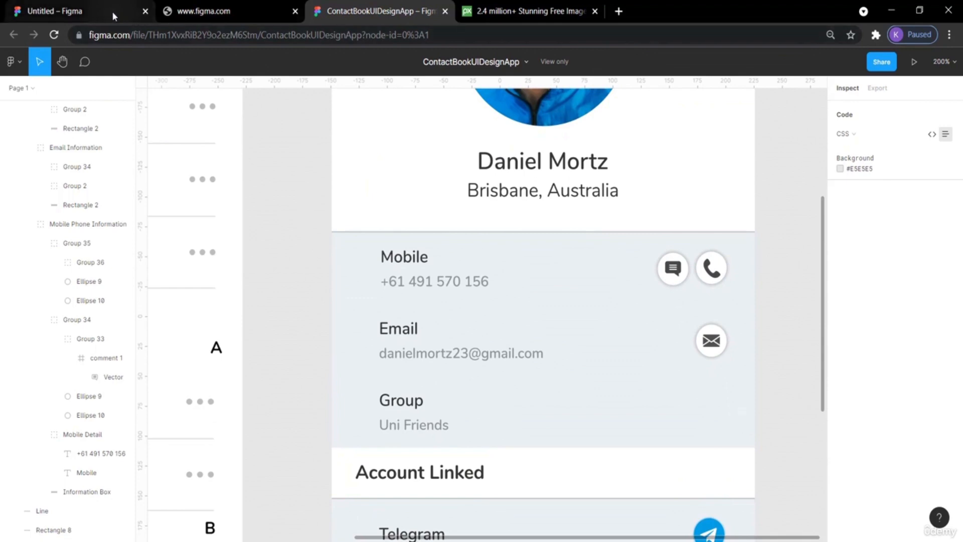
pyautogui.click(87, 5)
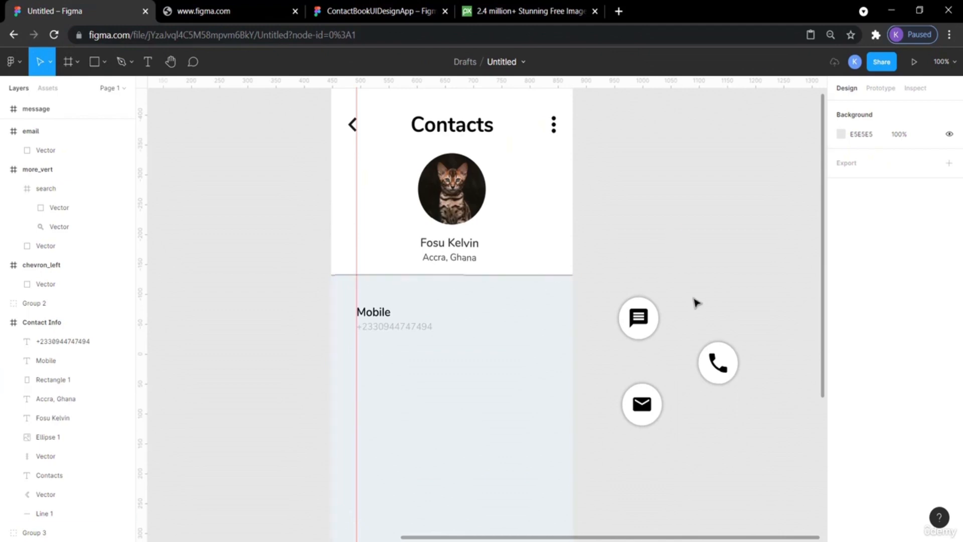
# Nudge the Mobile label and phone number up together closer to the header divider.
pyautogui.click(383, 329)
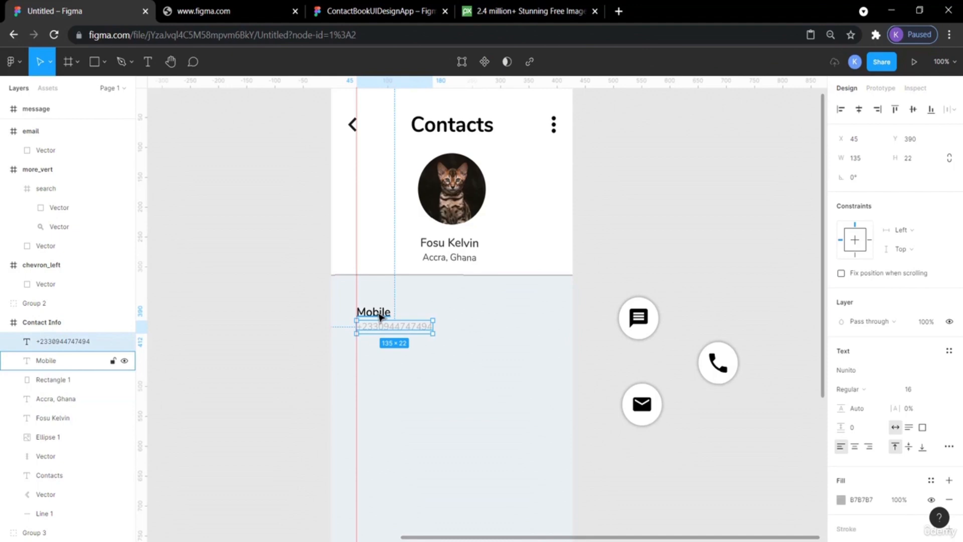
pyautogui.keyDown('shift'); pyautogui.click(380, 316); pyautogui.keyUp('shift')
pyautogui.press('Up')
pyautogui.press('Up')
pyautogui.press('Up')
pyautogui.press('Up')
pyautogui.press('Up')
pyautogui.press('Up')
pyautogui.press('Up')
pyautogui.press('Up')
pyautogui.press('Up')
pyautogui.press('Up')
pyautogui.press('Up')
pyautogui.press('Up')
pyautogui.press('Up')
pyautogui.press('Up')
pyautogui.press('Up')
pyautogui.press('Up')
pyautogui.press('Up')
pyautogui.press('Up')
pyautogui.press('Up')
pyautogui.press('Up')
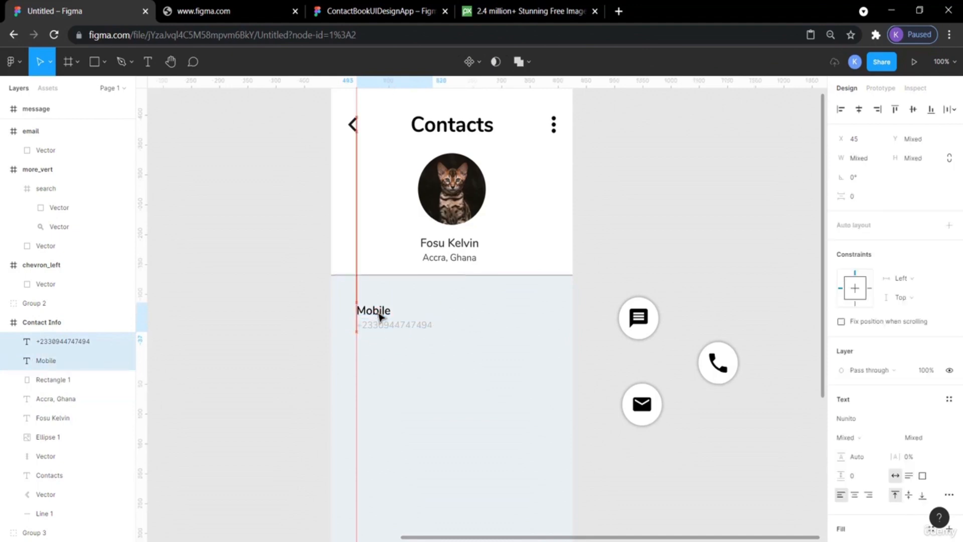
pyautogui.press('Up')
pyautogui.press('Up')
pyautogui.press('Up')
pyautogui.press('Up')
pyautogui.press('Up')
pyautogui.press('Up')
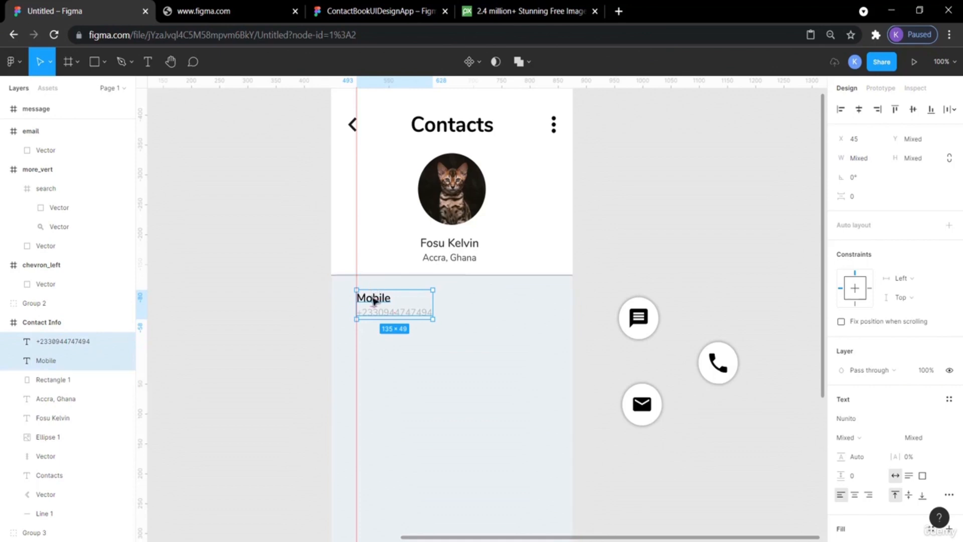
# Add a second vertical guide at x 388 near the frame's right edge.
pyautogui.press('alt')
pyautogui.click(649, 229)
pyautogui.moveTo(145, 279); pyautogui.dragTo(554, 333)
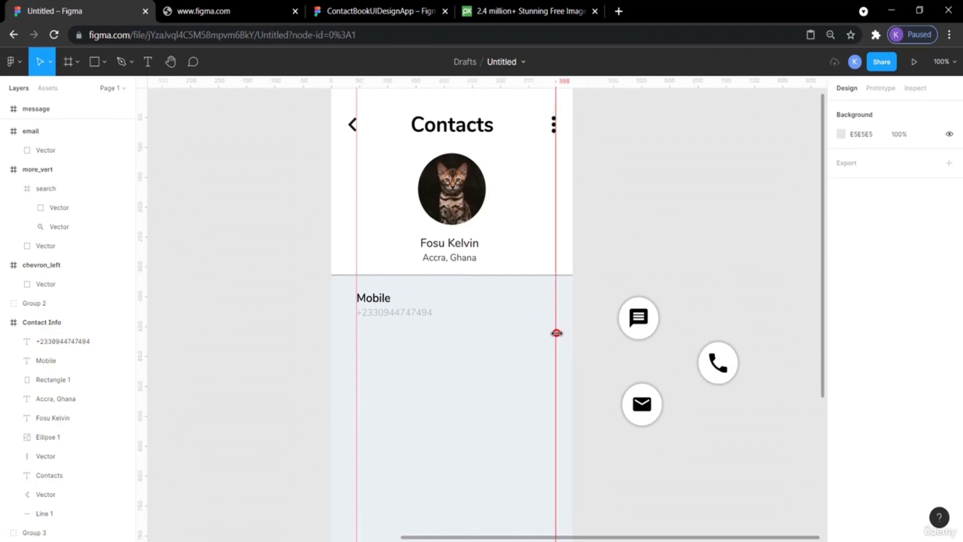
# Compare with the reference and move the message button into the Mobile row against the right guide.
pyautogui.click(359, 13)
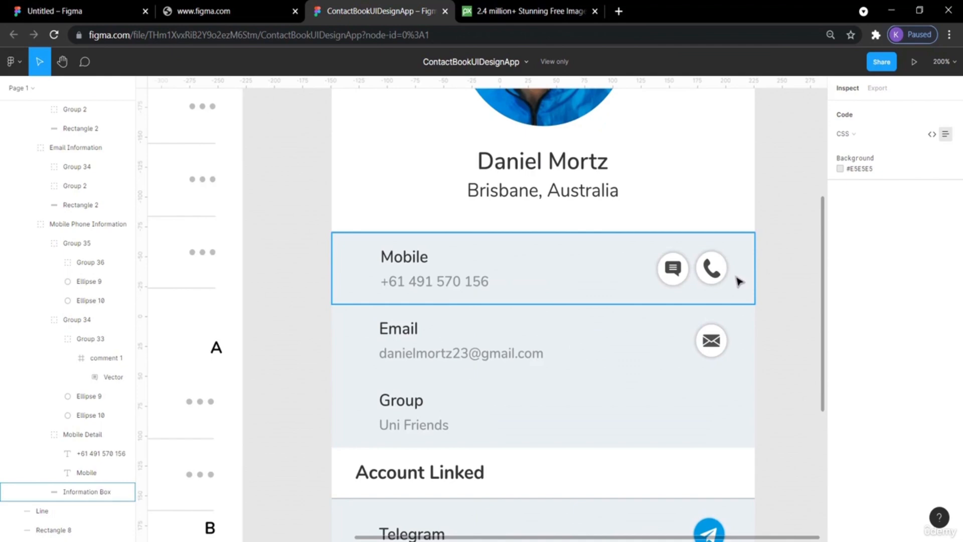
pyautogui.scroll(5, 739, 282)
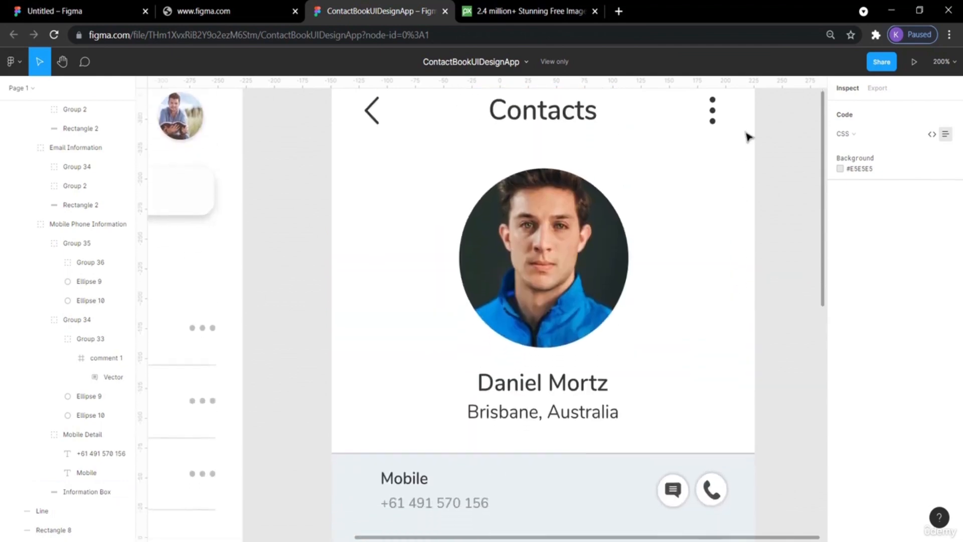
pyautogui.scroll(-3, 747, 136)
pyautogui.click(118, 11)
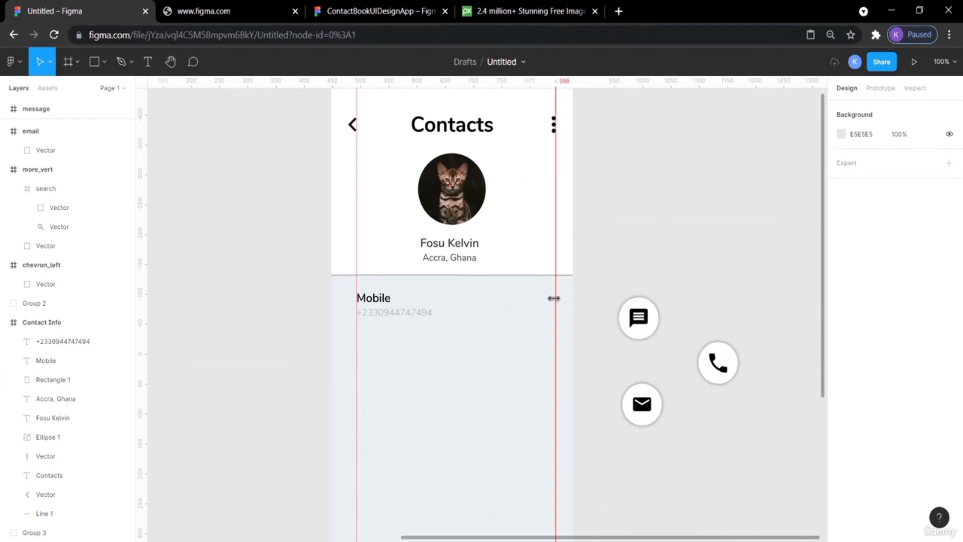
pyautogui.moveTo(641, 315); pyautogui.dragTo(540, 297)
# Scale the message button down to 36 × 36 and shift it left within the Mobile row.
pyautogui.click(396, 5)
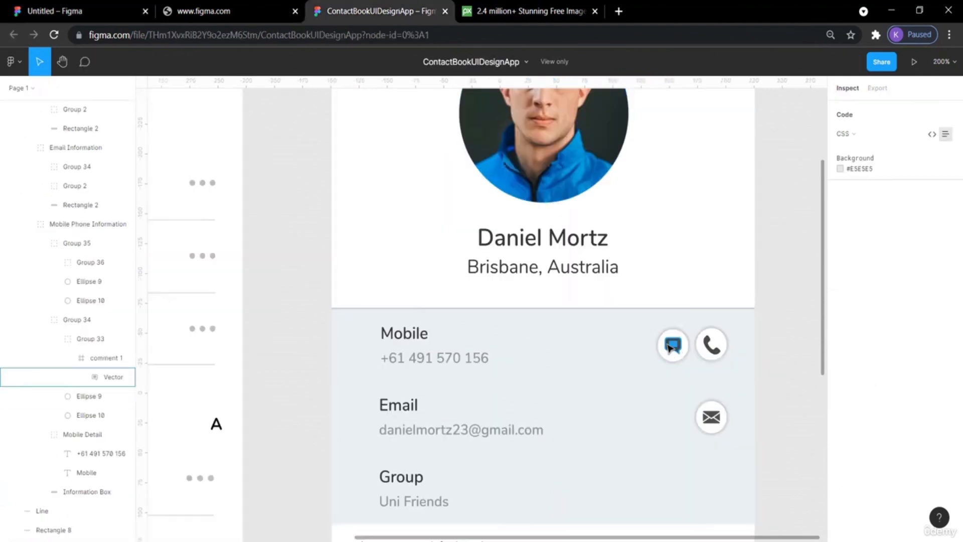
pyautogui.scroll(3, 699, 348)
pyautogui.scroll(-3, 699, 348)
pyautogui.click(100, 11)
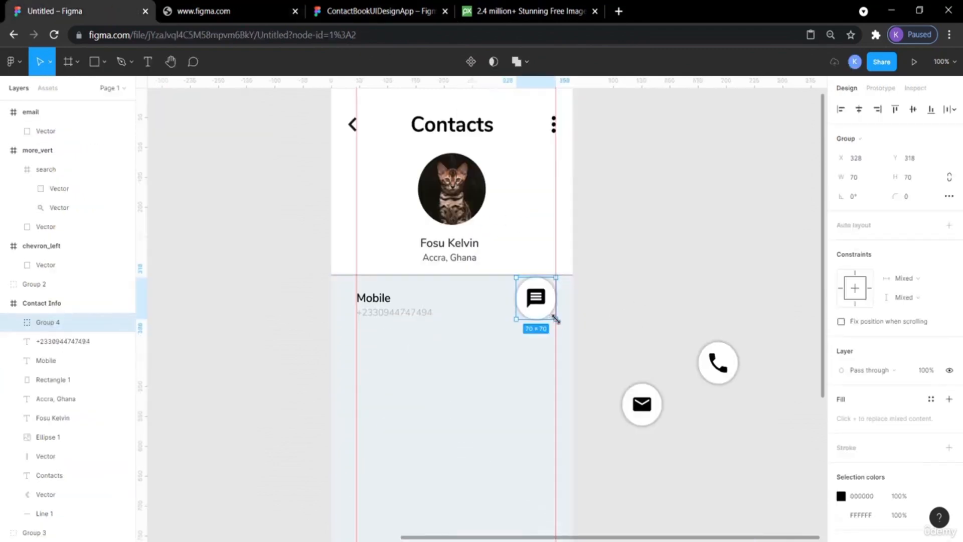
pyautogui.press('alt')
pyautogui.moveTo(556, 318); pyautogui.dragTo(547, 307)
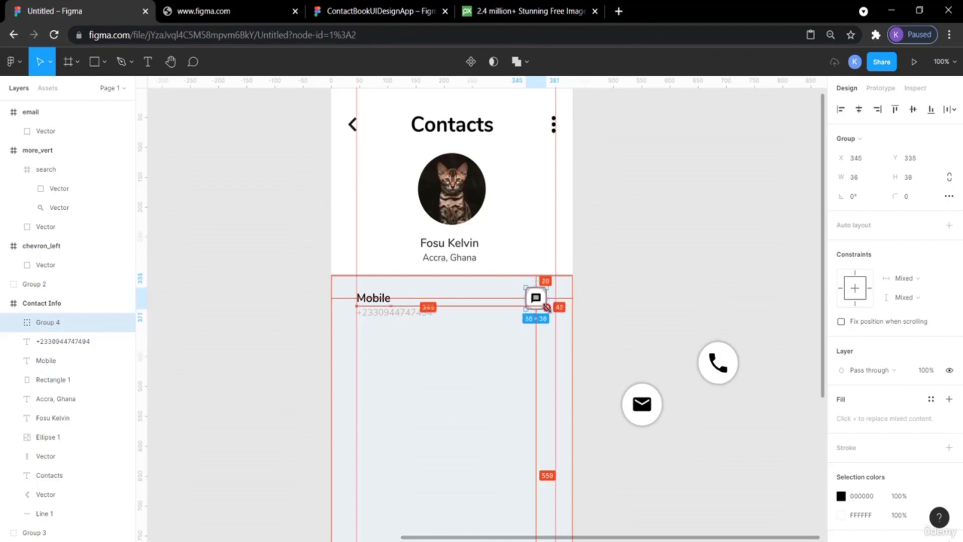
pyautogui.click(679, 308)
pyautogui.moveTo(542, 307); pyautogui.dragTo(516, 307)
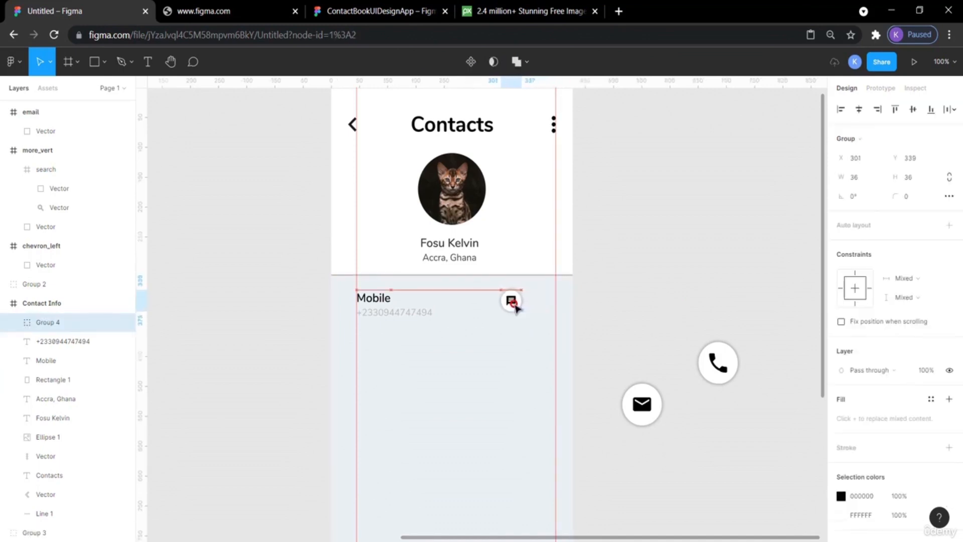
# Move the email button up beside the frame, level with the Mobile row.
pyautogui.click(654, 326)
pyautogui.moveTo(642, 400); pyautogui.dragTo(637, 295)
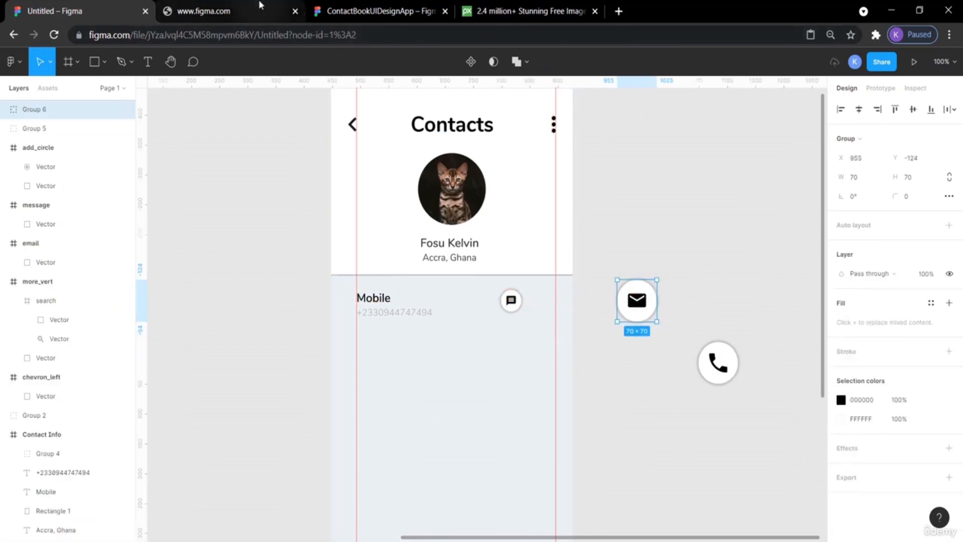
pyautogui.click(405, 15)
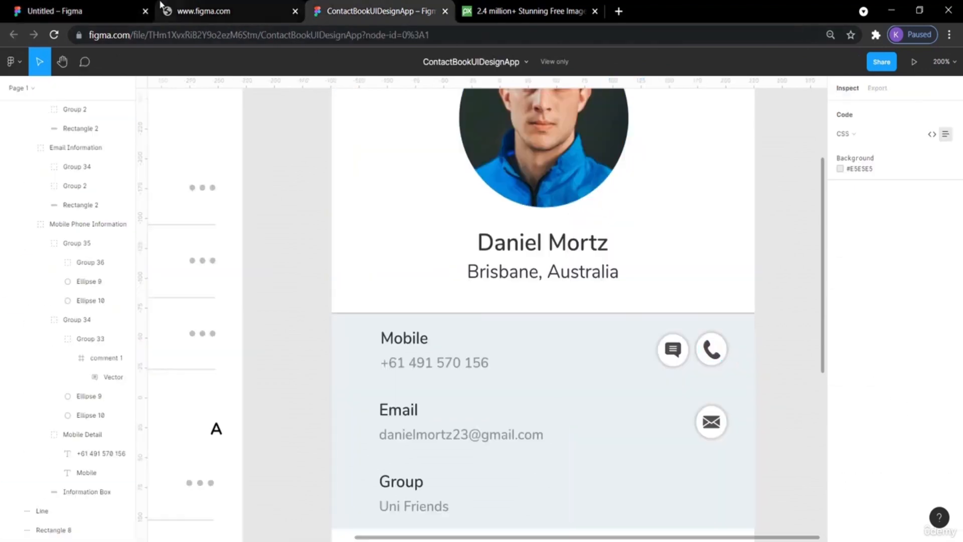
pyautogui.click(67, 6)
# Scale the phone button to 36 × 36 and place it right of the message button.
pyautogui.click(729, 371)
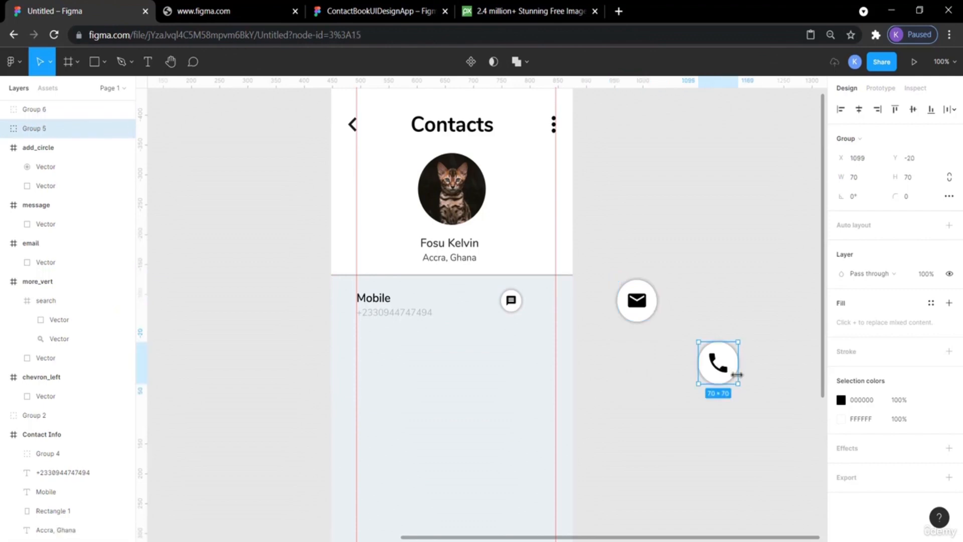
pyautogui.moveTo(738, 386); pyautogui.dragTo(542, 303)
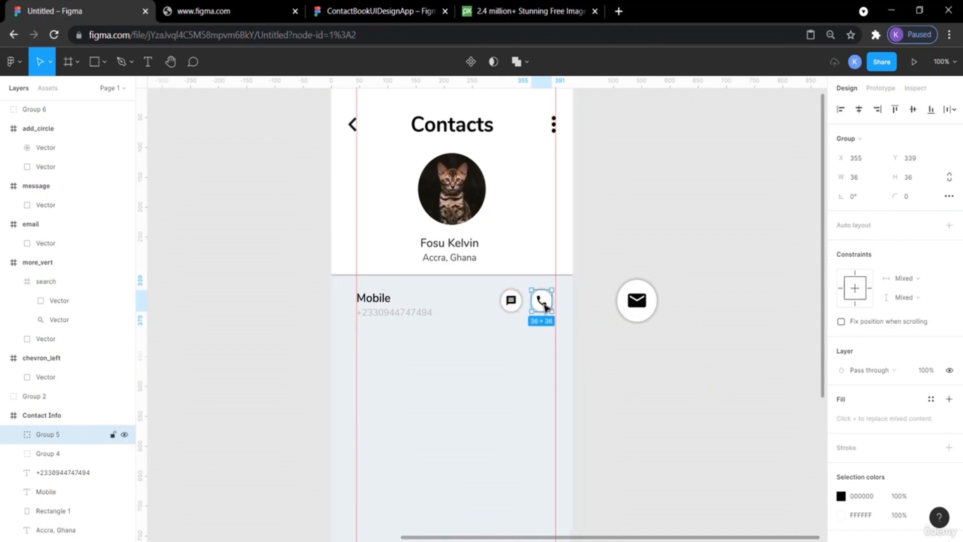
pyautogui.click(636, 217)
# Select the message and phone buttons together and nudge them slightly within the Mobile row.
pyautogui.click(515, 303)
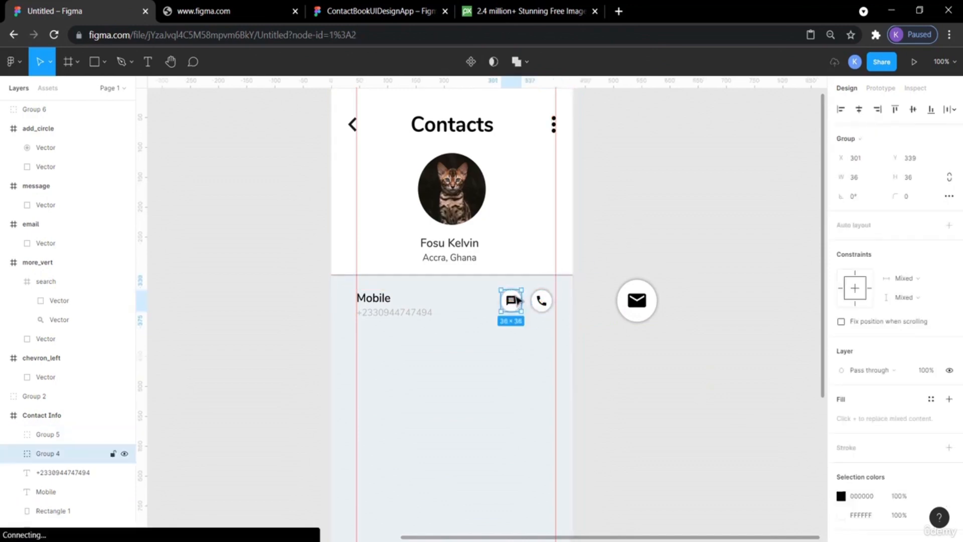
pyautogui.click(582, 280)
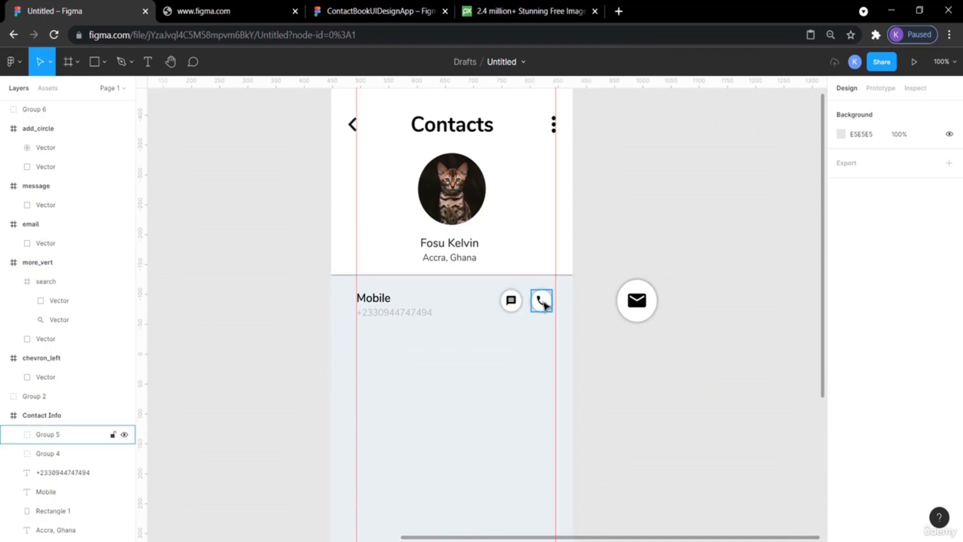
pyautogui.click(545, 300)
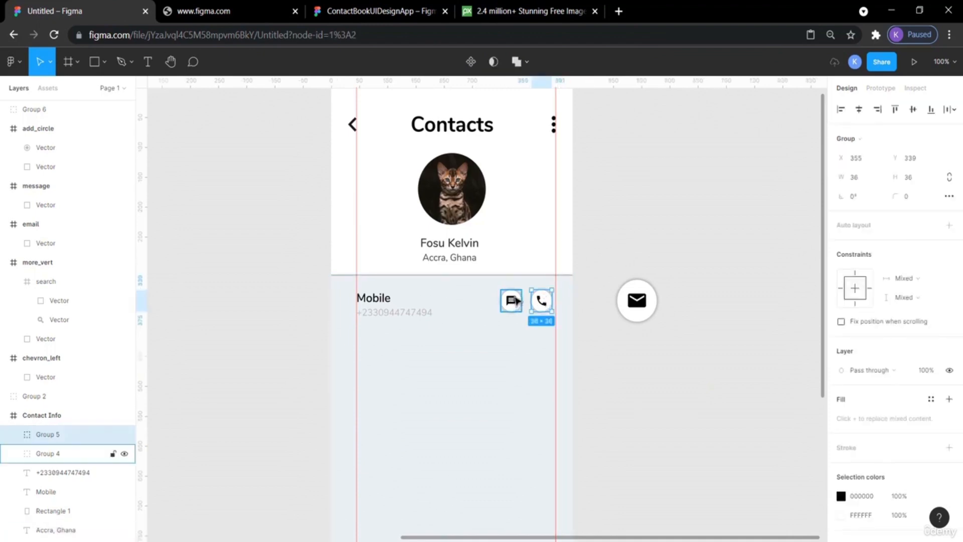
pyautogui.keyDown('shift'); pyautogui.click(516, 301); pyautogui.keyUp('shift')
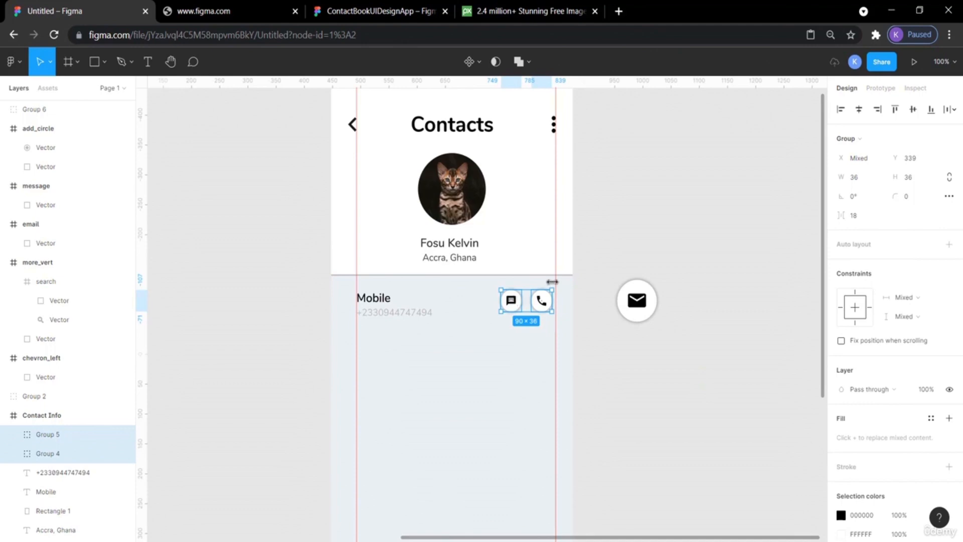
pyautogui.moveTo(532, 299); pyautogui.dragTo(533, 301)
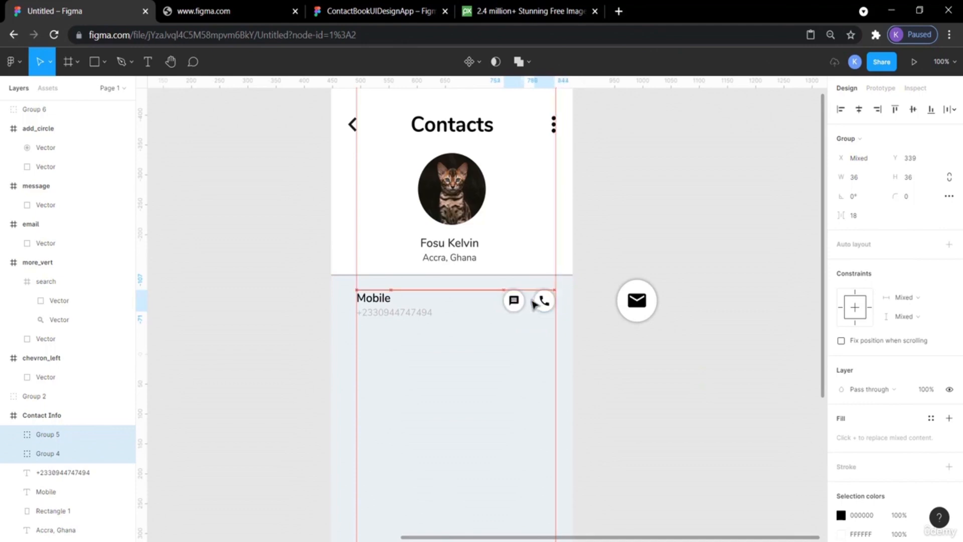
pyautogui.click(660, 232)
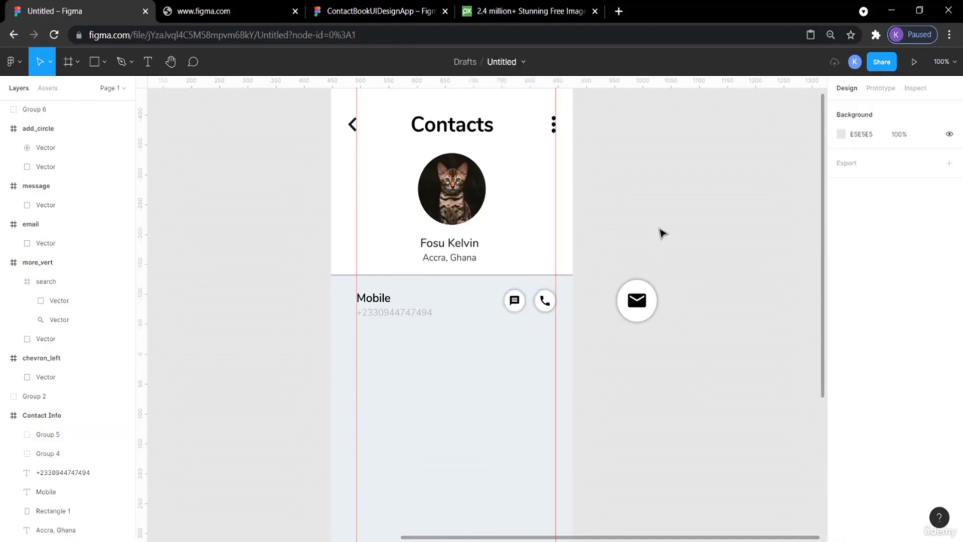
pyautogui.scroll(3, 660, 232)
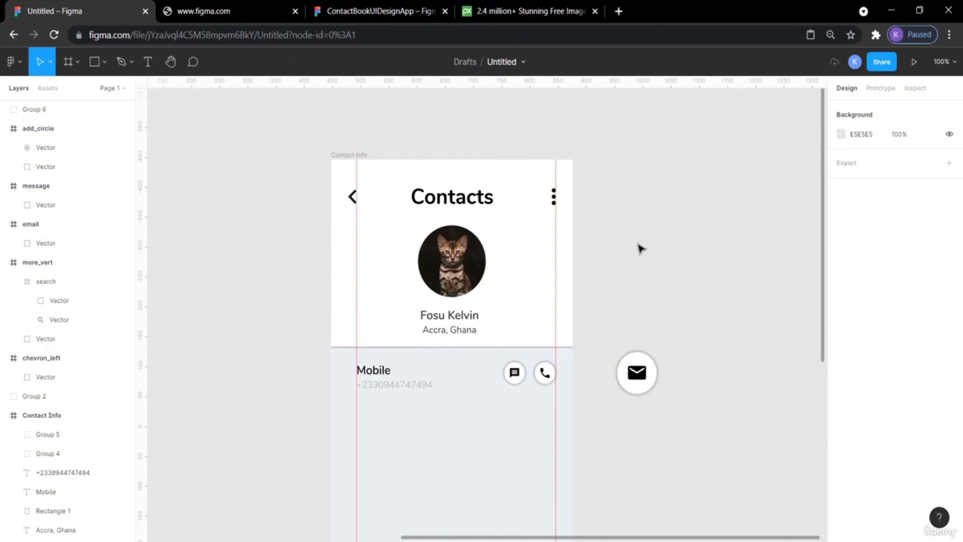
# Add a horizontal guide along the top of the Mobile row and nudge the message and phone buttons down slightly.
pyautogui.moveTo(460, 86); pyautogui.dragTo(490, 360)
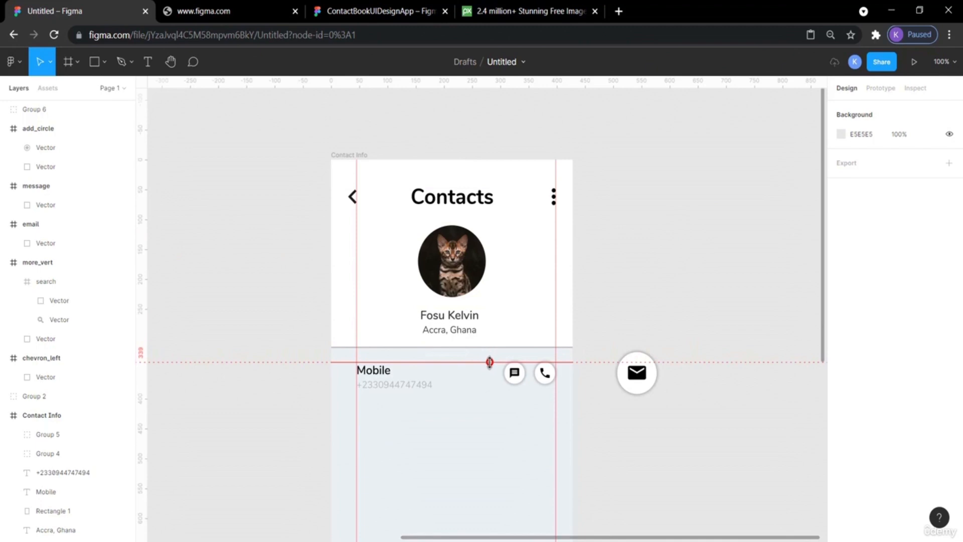
pyautogui.moveTo(490, 361); pyautogui.dragTo(491, 363)
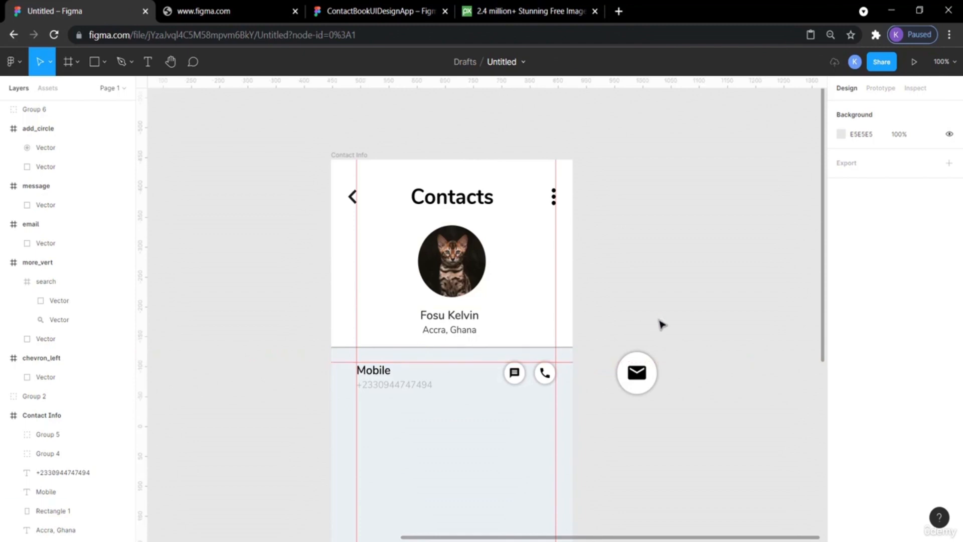
pyautogui.click(544, 383)
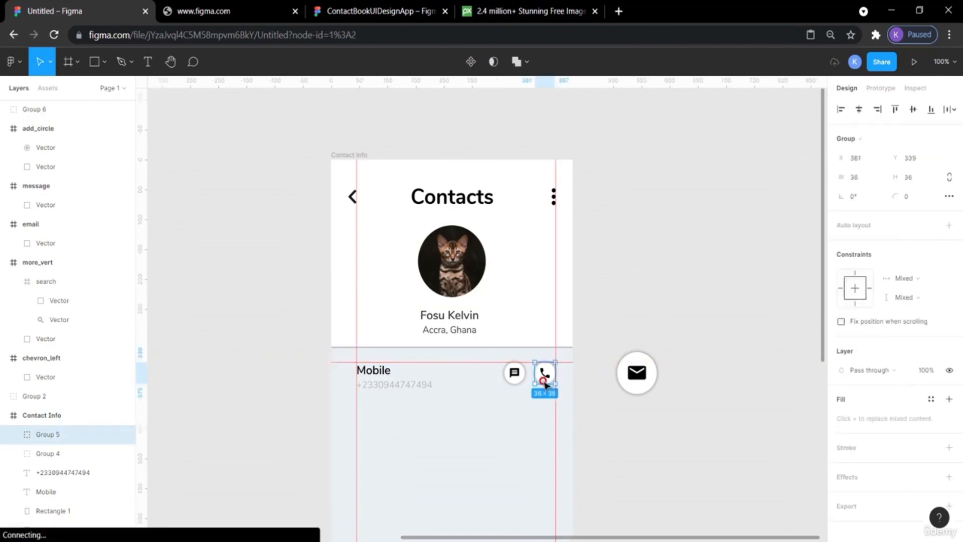
pyautogui.keyDown('shift'); pyautogui.click(514, 375); pyautogui.keyUp('shift')
pyautogui.press('Down')
pyautogui.press('Down')
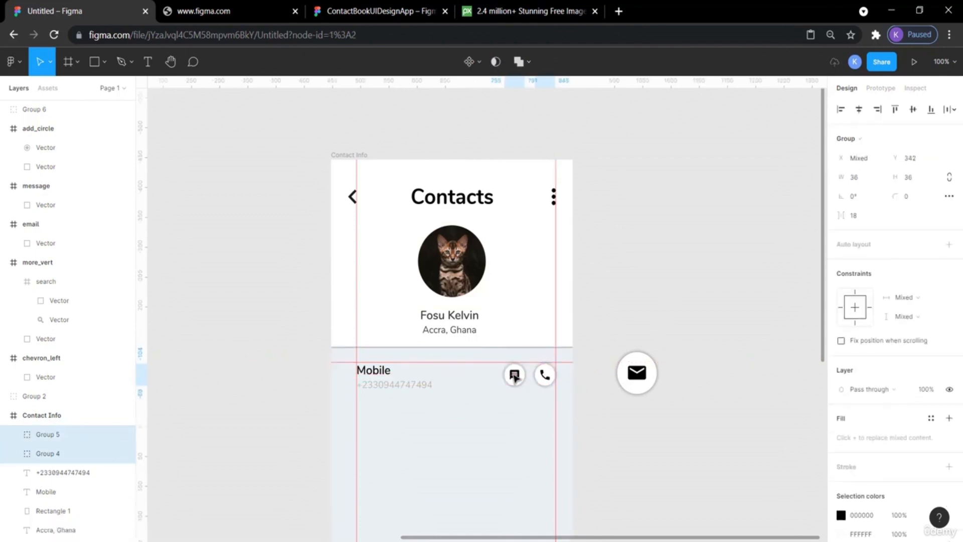
pyautogui.click(643, 281)
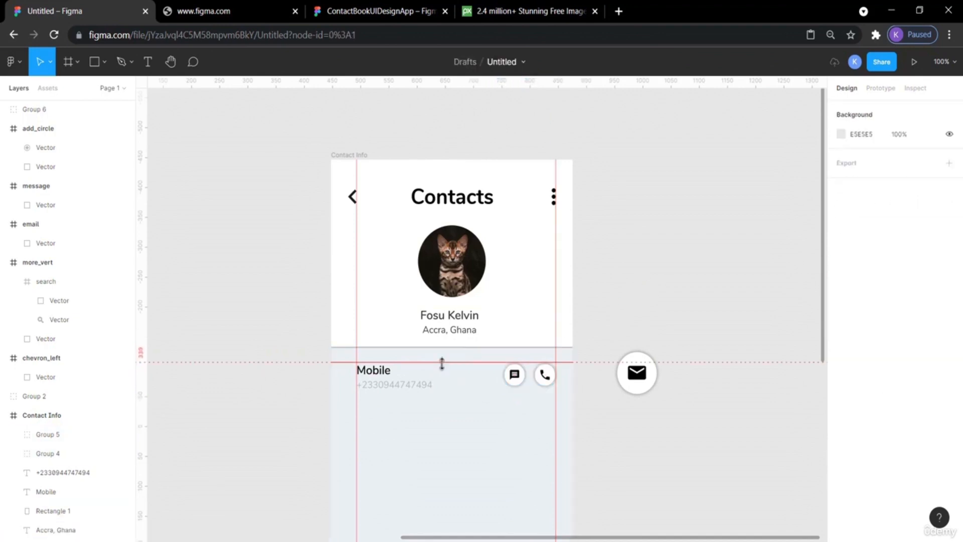
pyautogui.moveTo(441, 364); pyautogui.dragTo(442, 366)
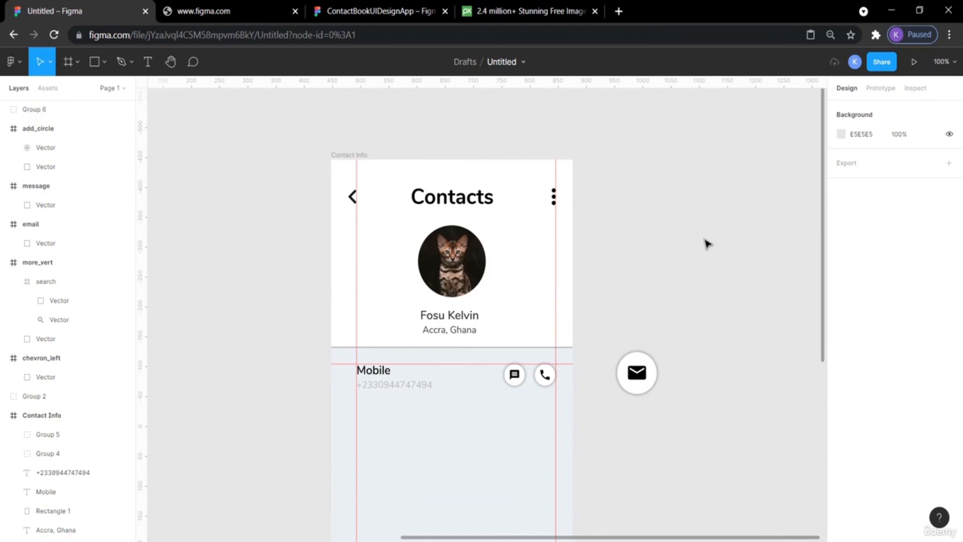
# Examine the reference design's Mobile, Email and Group rows and linked accounts section for layout comparison.
pyautogui.scroll(-2, 707, 243)
pyautogui.click(226, 7)
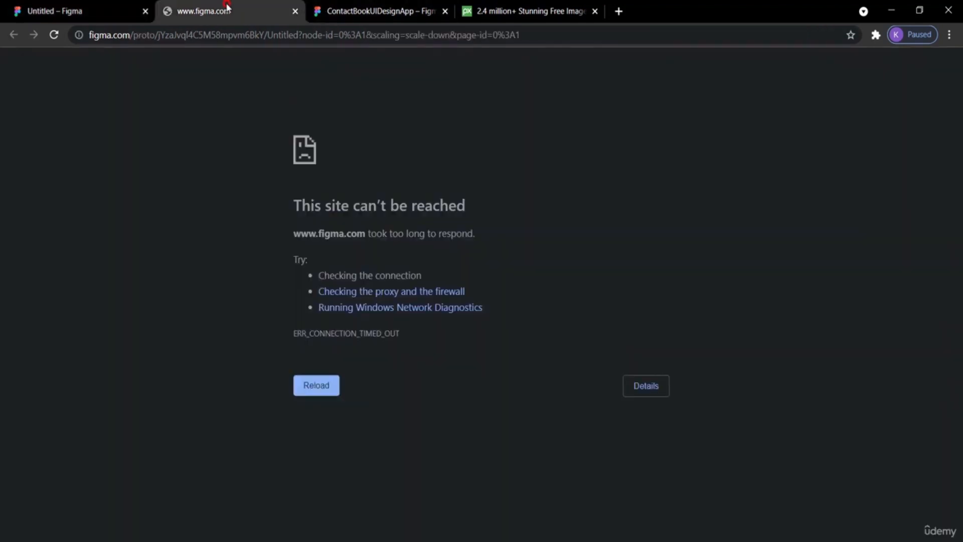
pyautogui.click(344, 10)
pyautogui.scroll(-4, 612, 318)
pyautogui.scroll(-1, 592, 308)
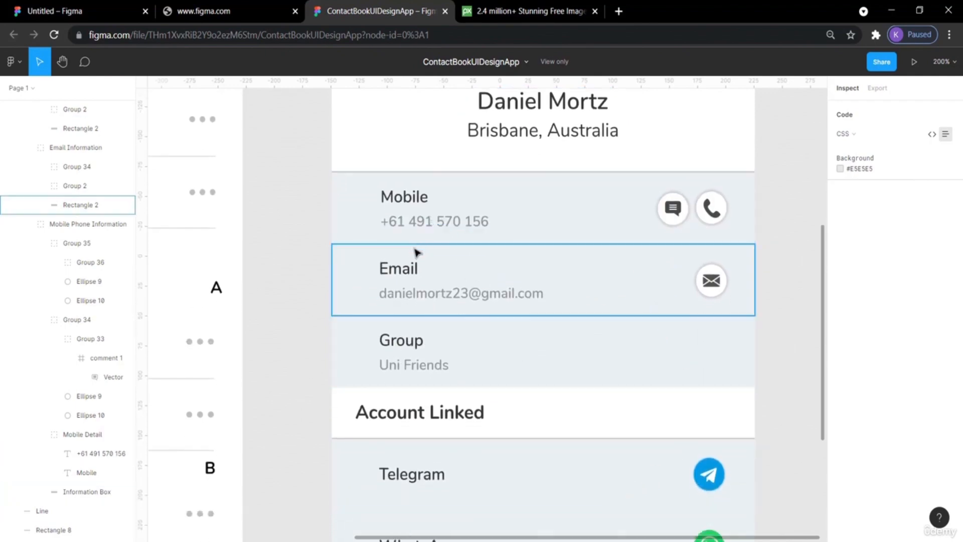
pyautogui.scroll(-5, 436, 371)
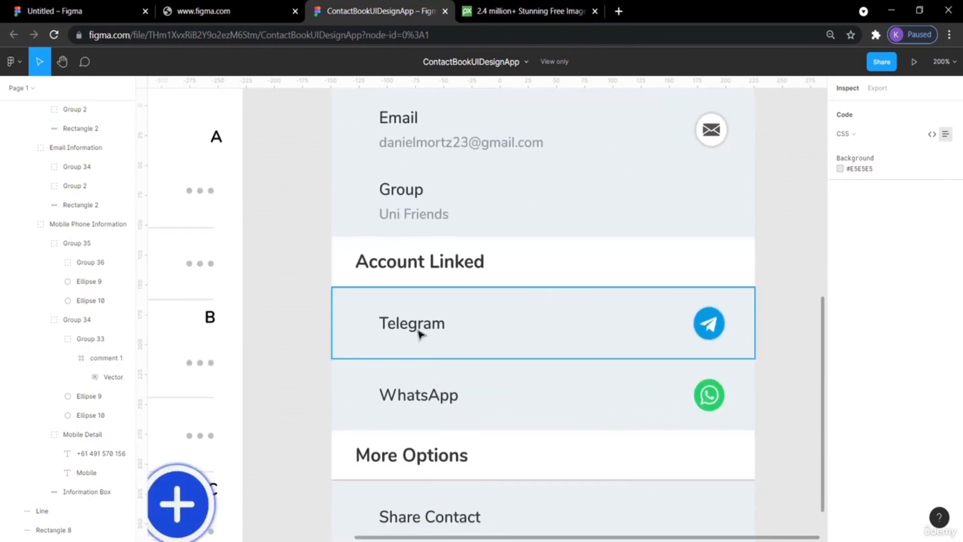
pyautogui.scroll(-5, 426, 381)
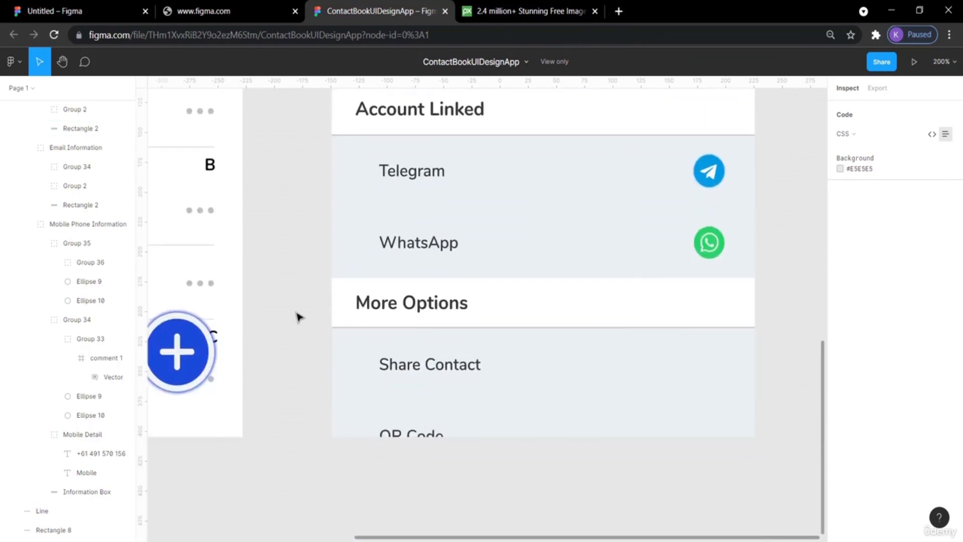
pyautogui.scroll(8, 296, 316)
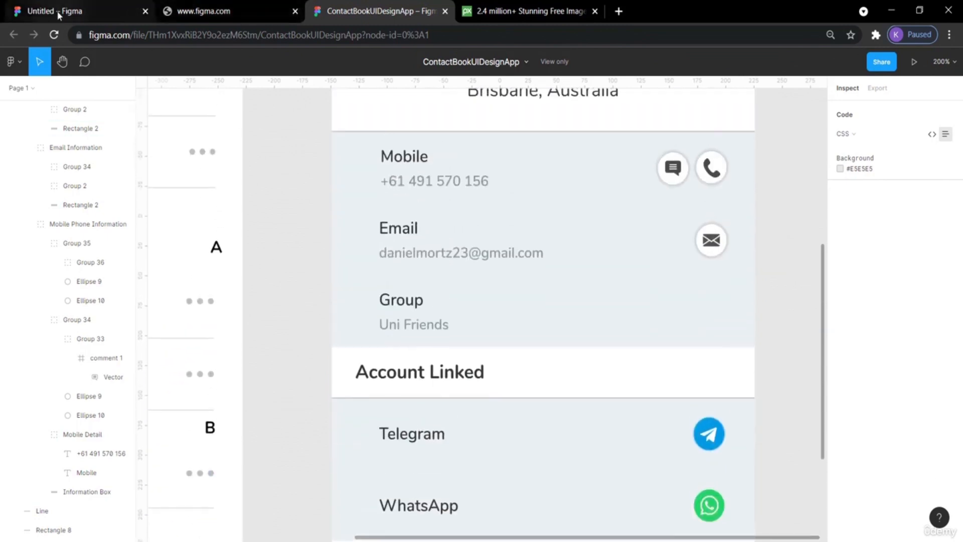
pyautogui.click(28, 11)
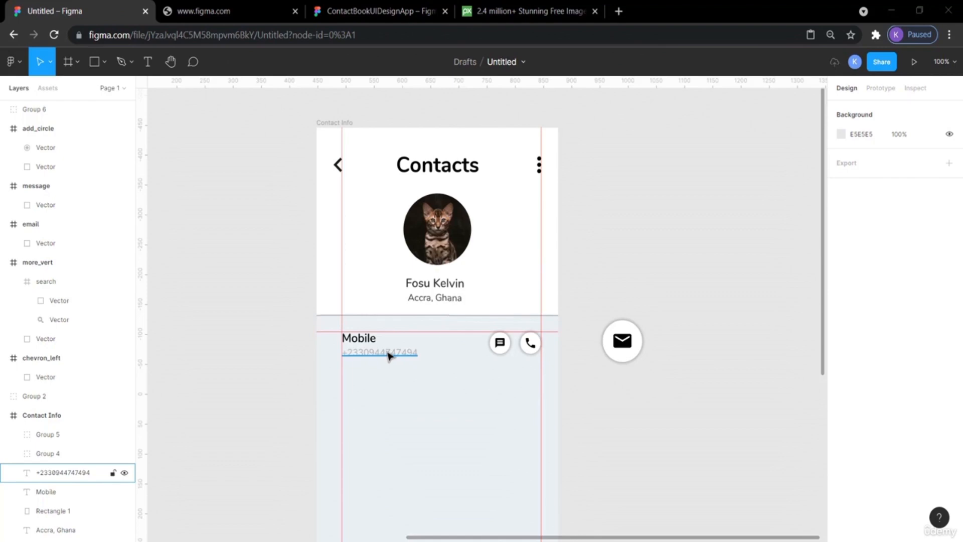
pyautogui.click(349, 11)
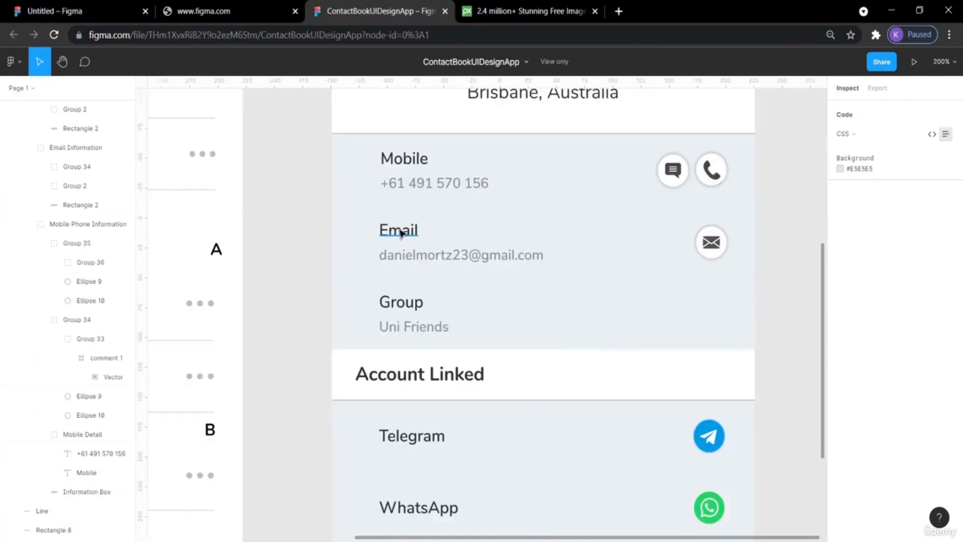
pyautogui.click(415, 327)
pyautogui.scroll(-2, 396, 279)
pyautogui.click(292, 261)
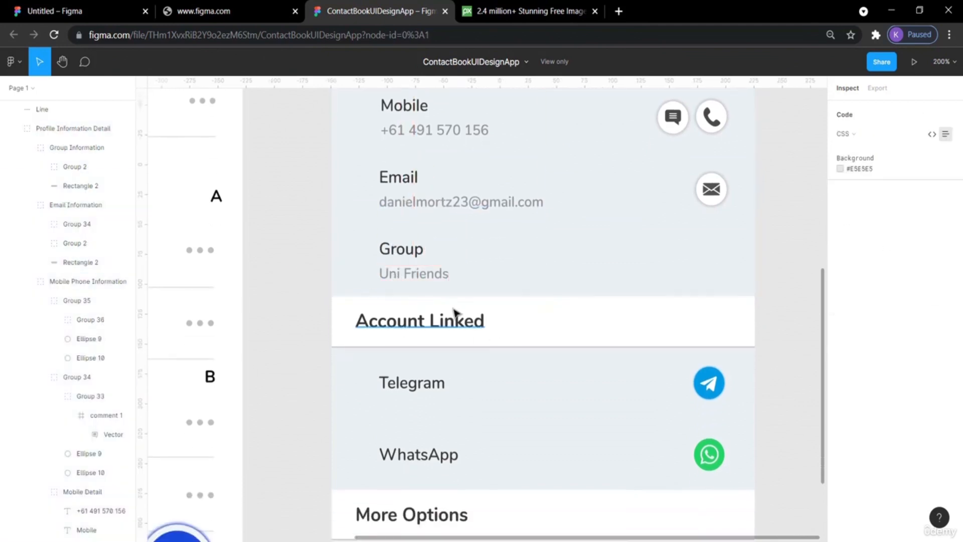
pyautogui.scroll(-5, 466, 467)
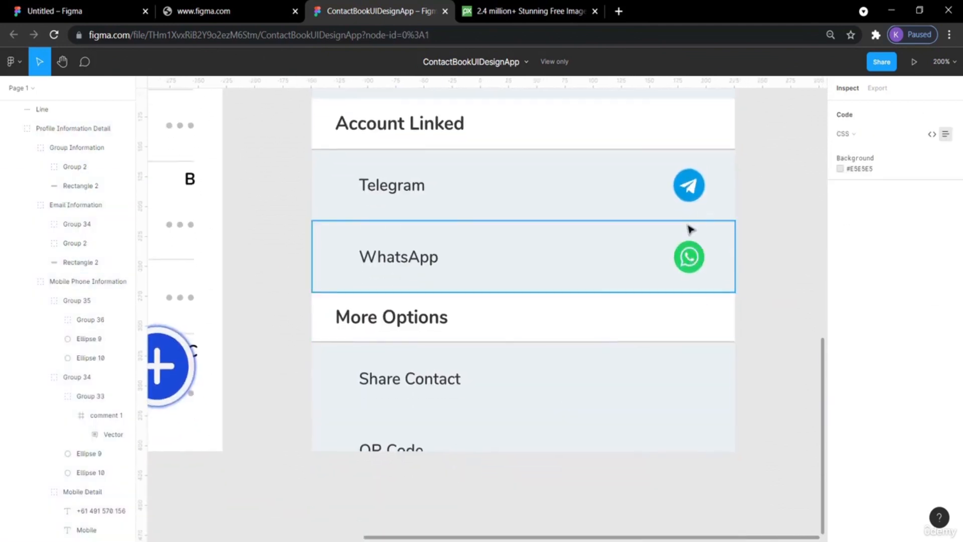
pyautogui.scroll(4, 726, 273)
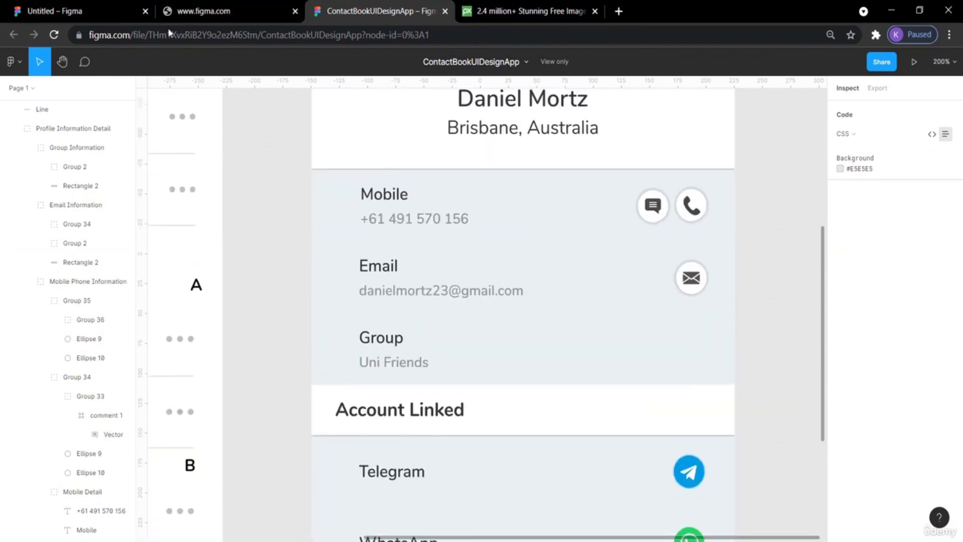
pyautogui.click(101, 11)
pyautogui.click(653, 181)
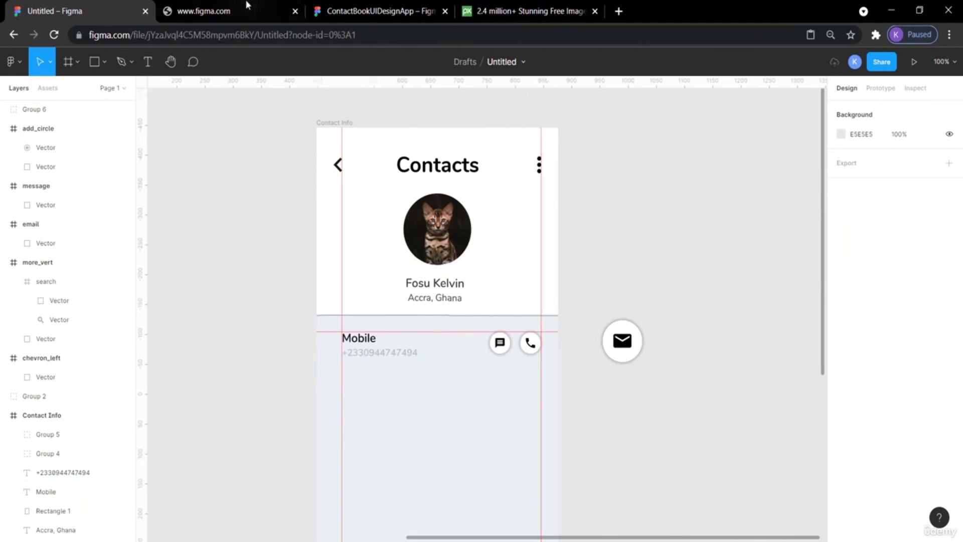
pyautogui.click(331, 11)
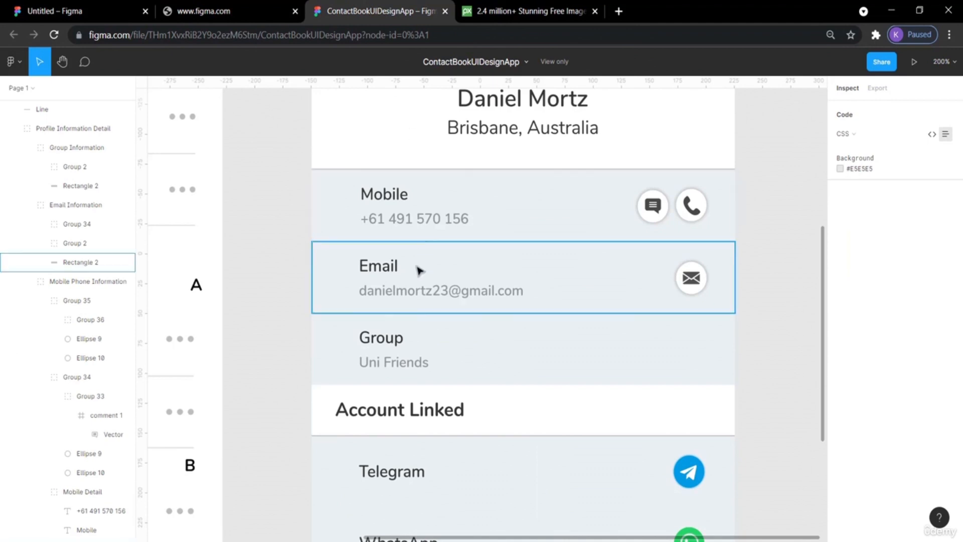
pyautogui.click(149, 6)
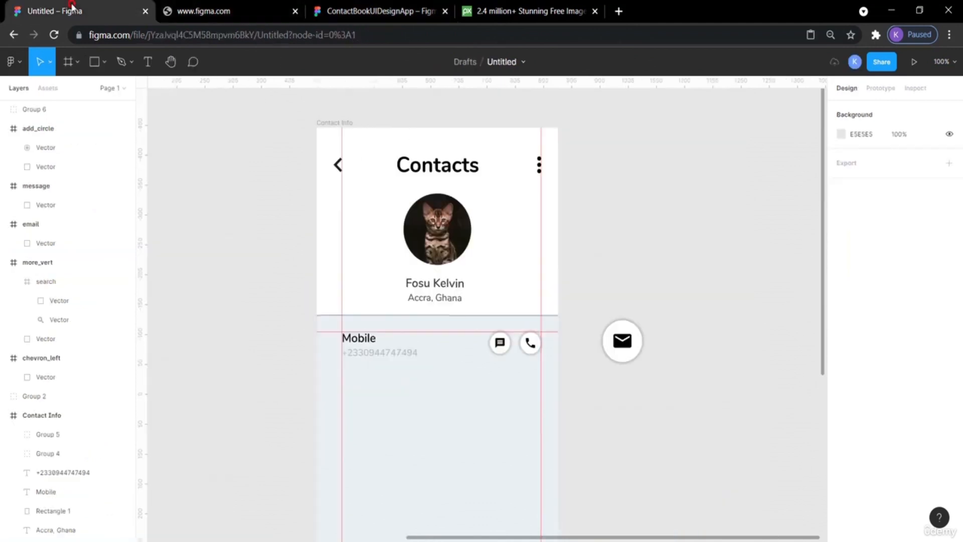
# Duplicate the Mobile row's label, number and both buttons, and move the copy down below the original row.
pyautogui.click(364, 339)
pyautogui.keyDown('shift'); pyautogui.click(396, 352); pyautogui.keyUp('shift')
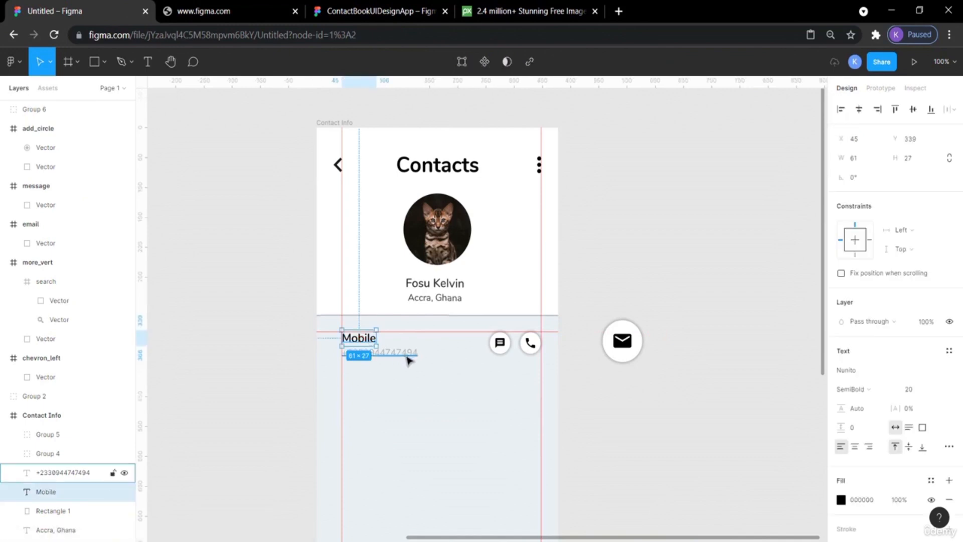
pyautogui.keyDown('shift'); pyautogui.click(500, 343); pyautogui.keyUp('shift')
pyautogui.keyDown('shift'); pyautogui.click(529, 345); pyautogui.keyUp('shift')
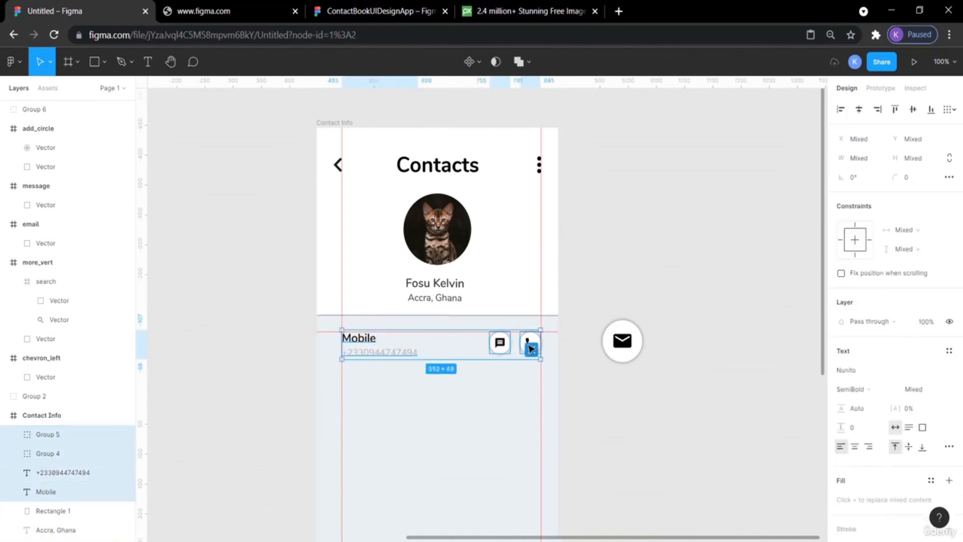
pyautogui.hotkey('ctrl', 'v')
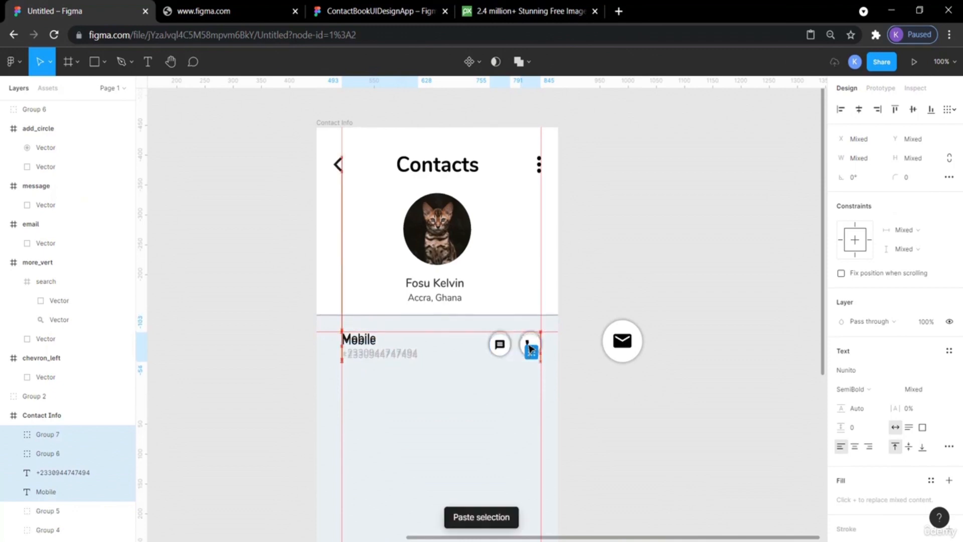
pyautogui.hotkey('shift', 'Down')
pyautogui.hotkey('shift', 'Down')
pyautogui.hotkey('shift', 'Down')
pyautogui.hotkey('shift', 'Down')
pyautogui.hotkey('shift', 'Down')
pyautogui.hotkey('shift', 'Down')
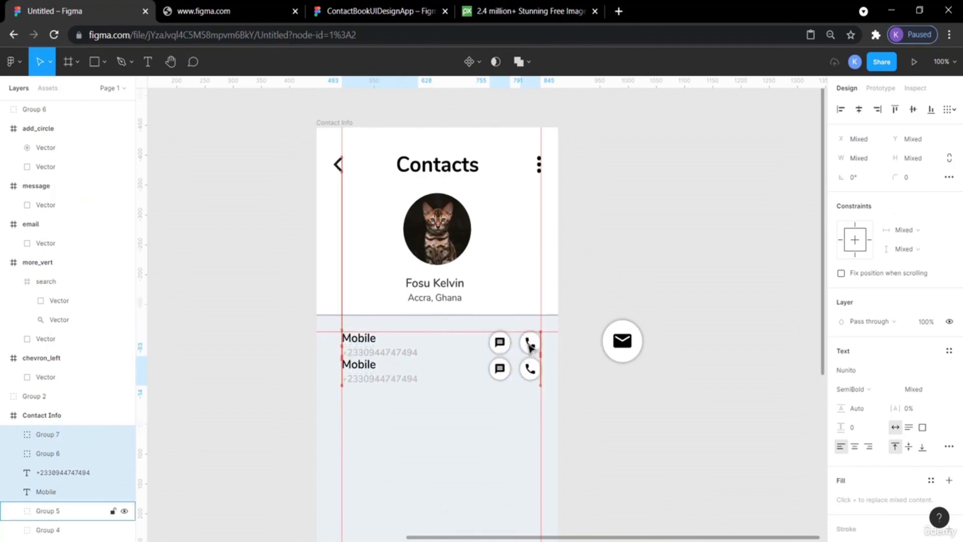
pyautogui.hotkey('shift', 'Down')
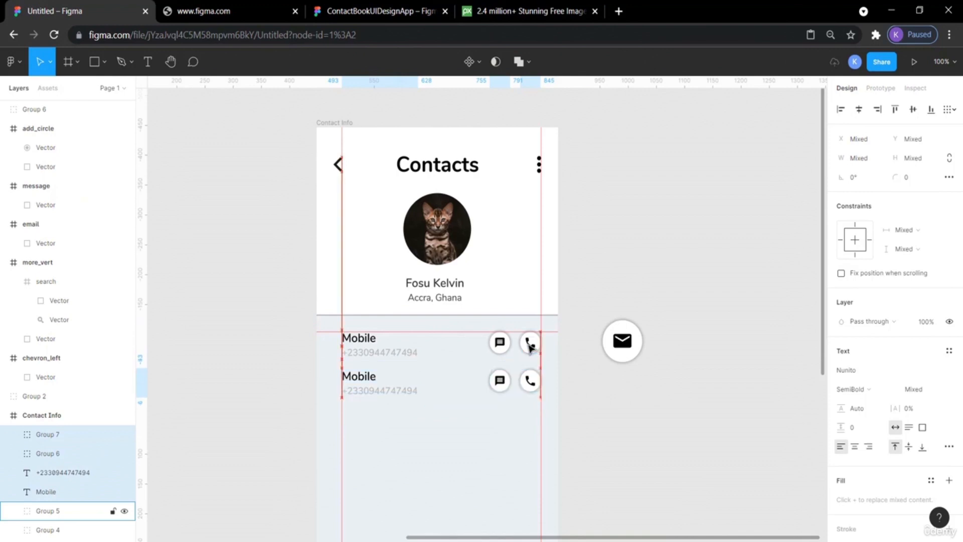
# Delete the message button from the duplicated row.
pyautogui.click(630, 426)
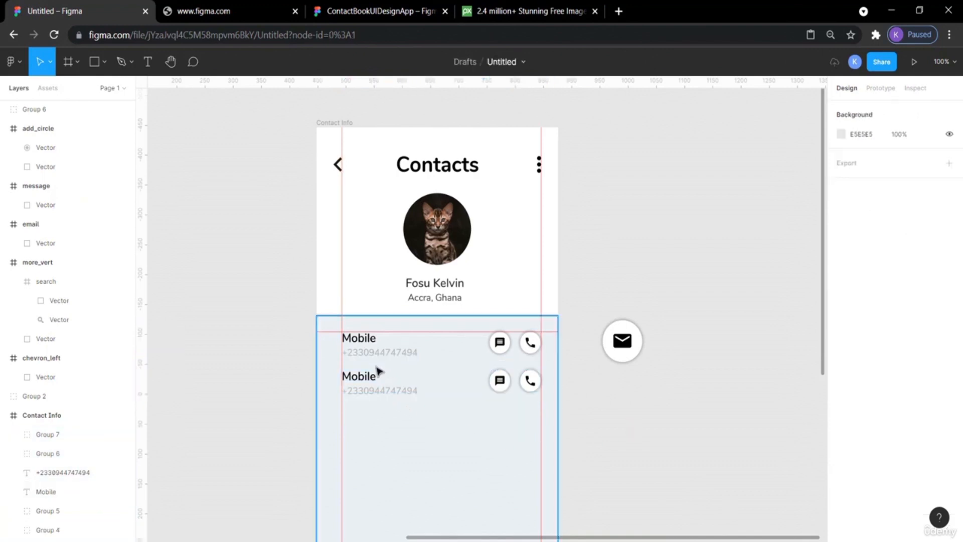
pyautogui.click(500, 383)
pyautogui.press('Delete')
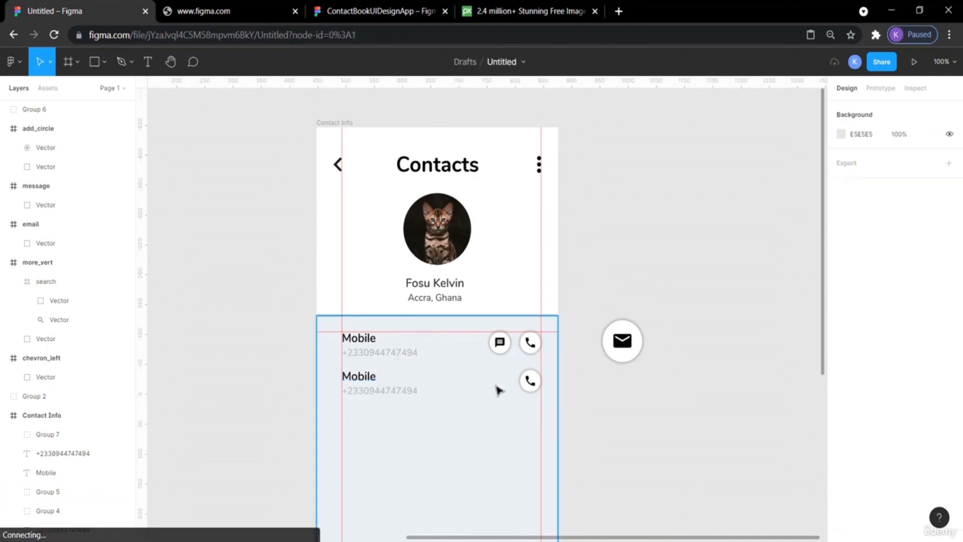
# Change the duplicated row's label text to Email.
pyautogui.click(360, 377)
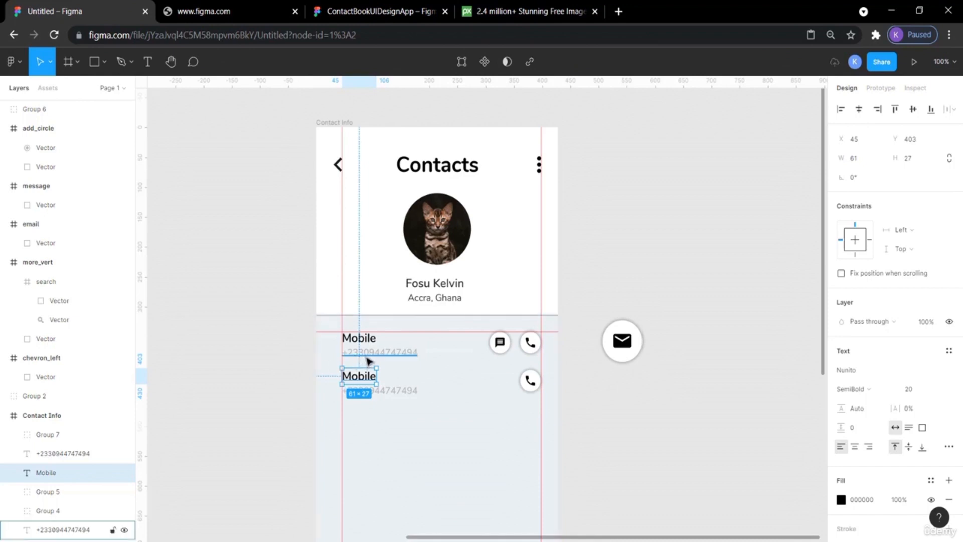
pyautogui.click(213, 344)
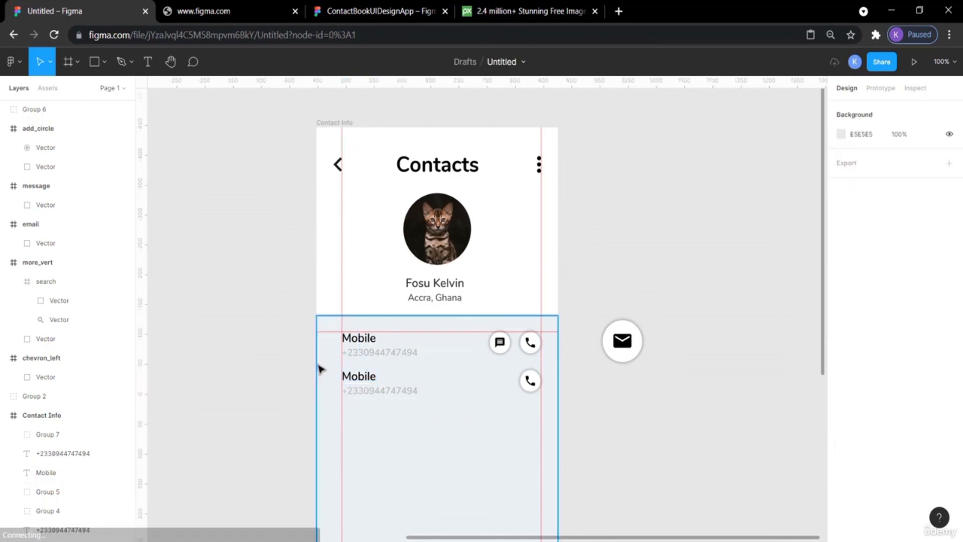
pyautogui.click(359, 377)
pyautogui.doubleClick(359, 380)
pyautogui.write('E')
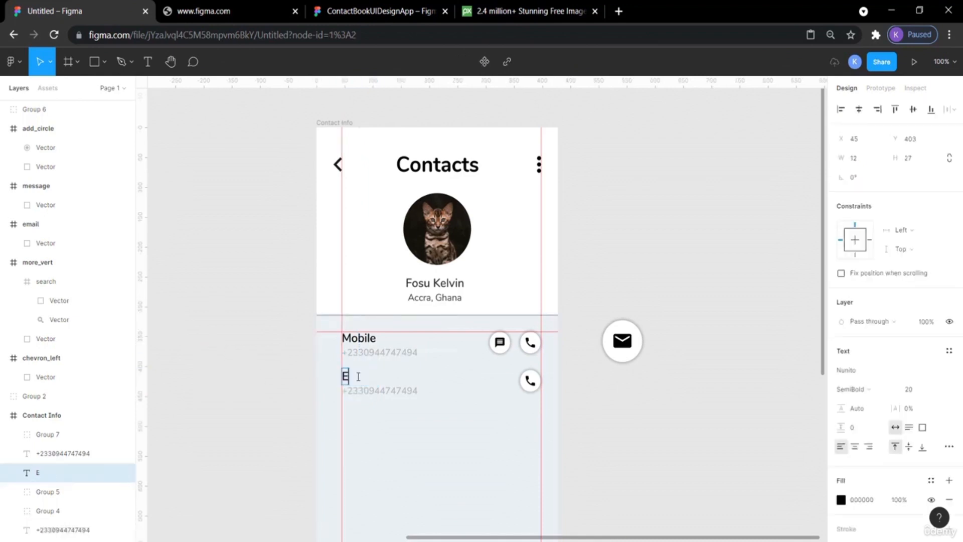
pyautogui.write('ma')
pyautogui.press('Escape')
pyautogui.press('Escape')
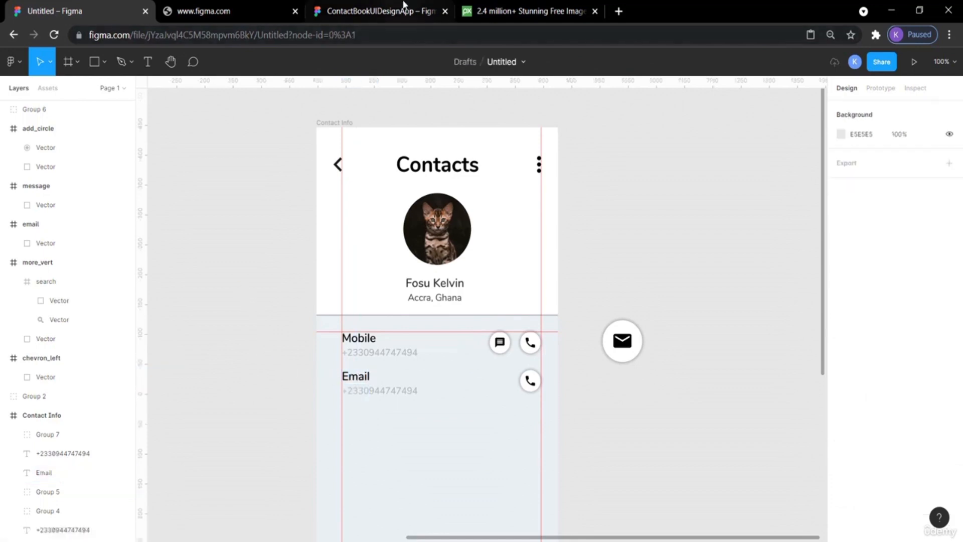
# Replace the phone number in the Email row with the contact's e-mail address.
pyautogui.click(397, 6)
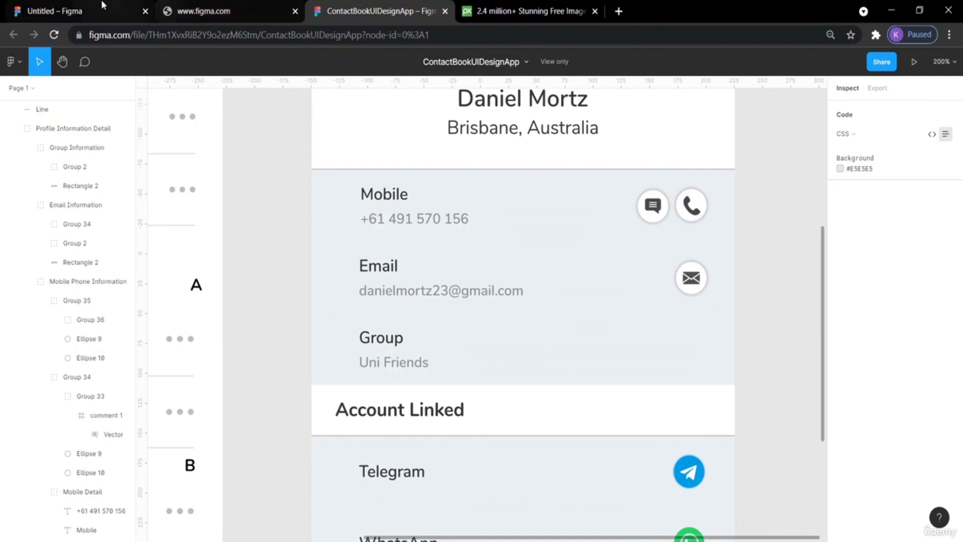
pyautogui.click(48, 5)
pyautogui.click(372, 389)
pyautogui.doubleClick(369, 389)
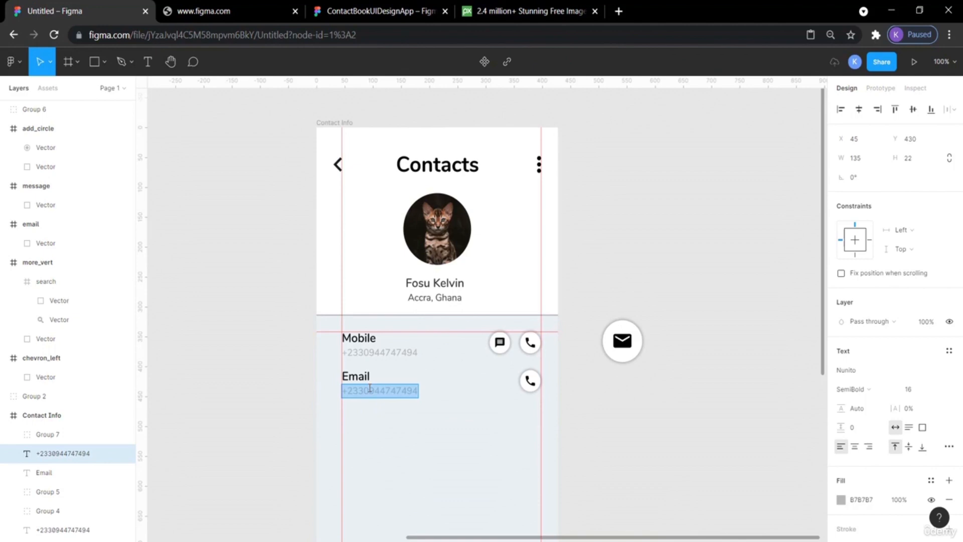
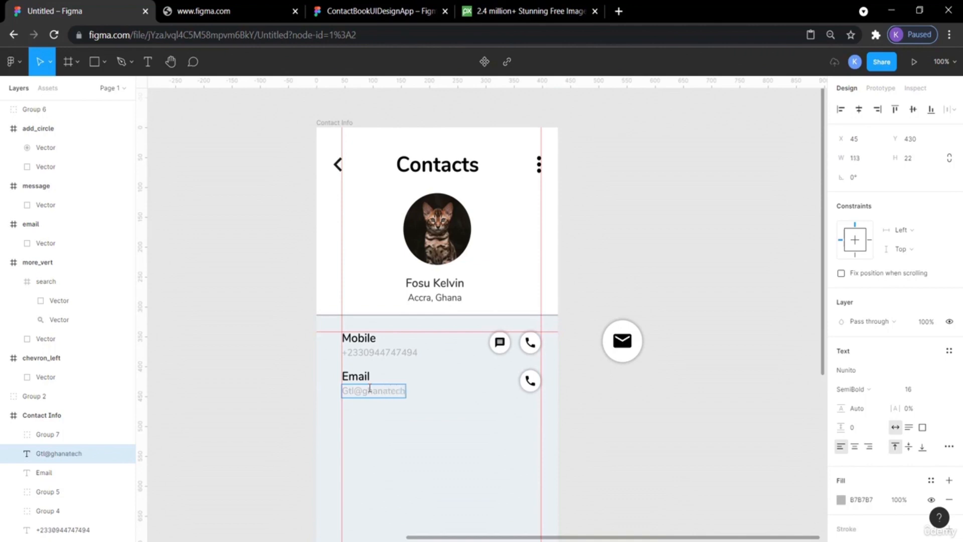
pyautogui.press('Escape')
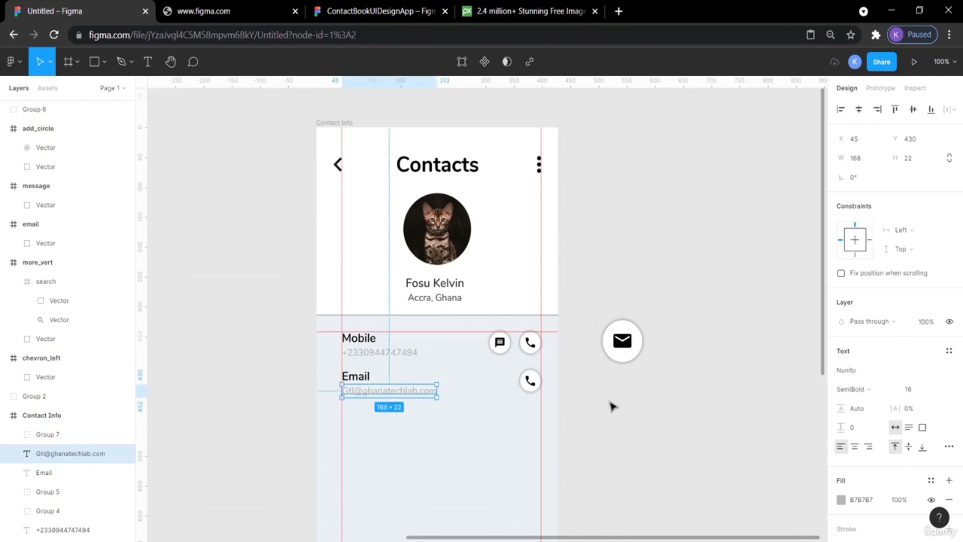
# Delete the call button from the Email row.
pyautogui.click(645, 396)
pyautogui.click(531, 381)
pyautogui.press('Delete')
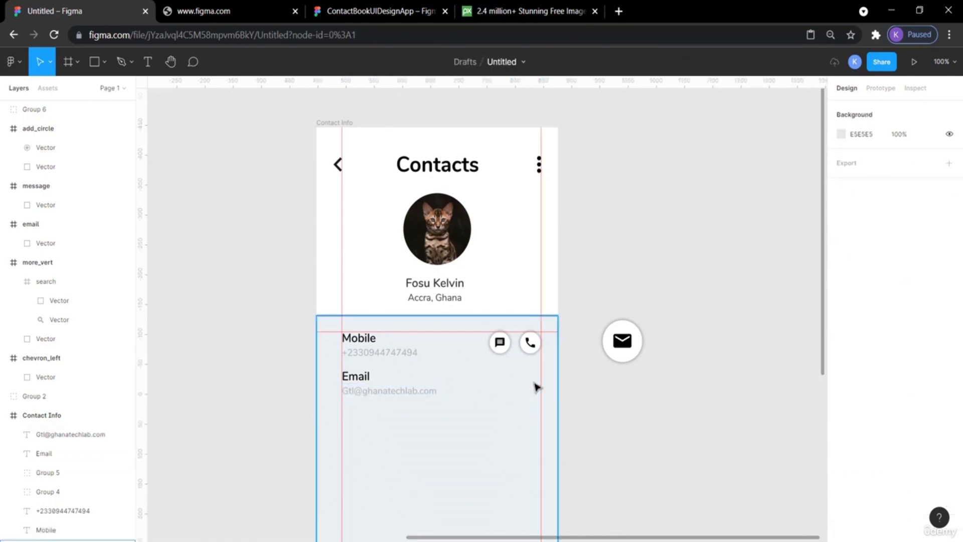
# Move the round envelope button into the Email row and scale it down to about 38 × 38.
pyautogui.click(617, 342)
pyautogui.moveTo(617, 343); pyautogui.dragTo(515, 385)
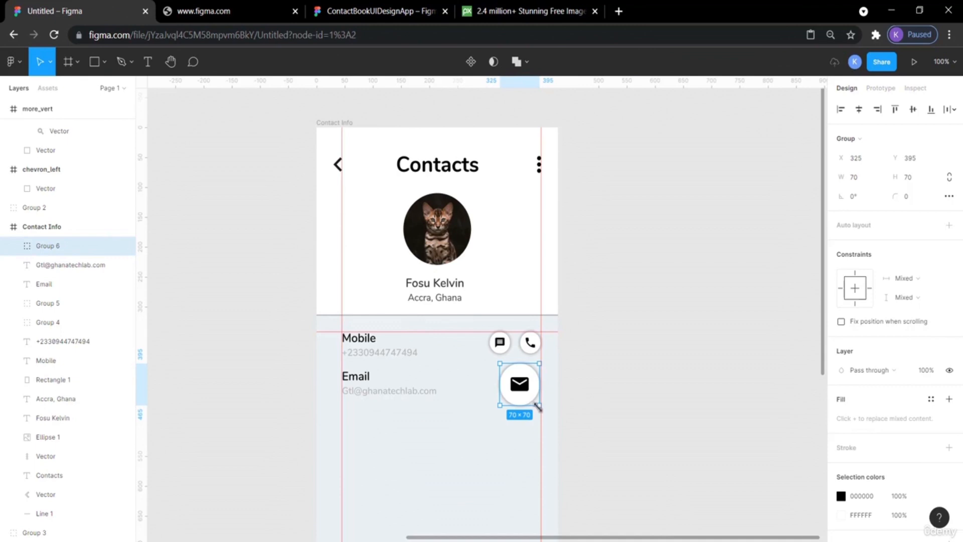
pyautogui.press('alt')
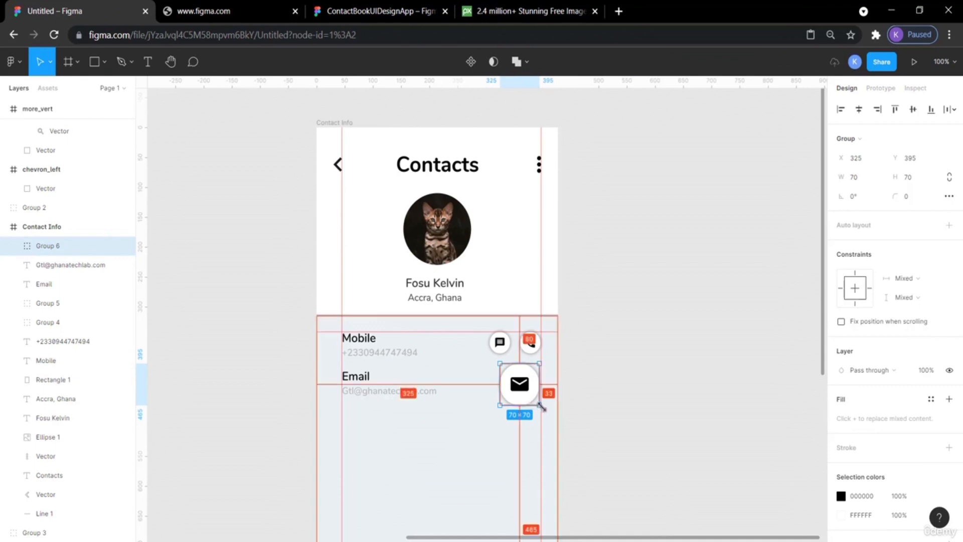
pyautogui.moveTo(541, 406); pyautogui.dragTo(528, 395)
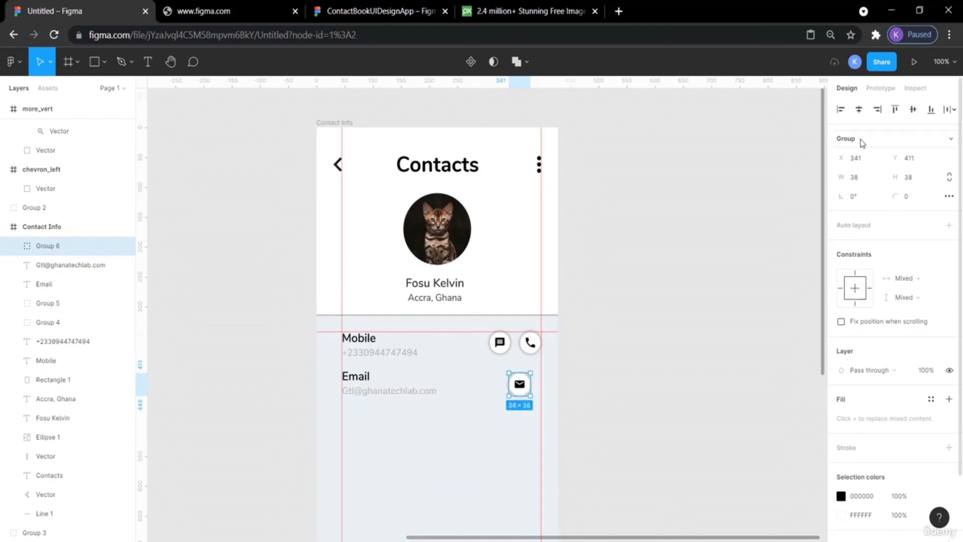
# Set the envelope button's width and height to 36.
pyautogui.click(857, 179)
pyautogui.write('36')
pyautogui.press('Return')
pyautogui.click(923, 179)
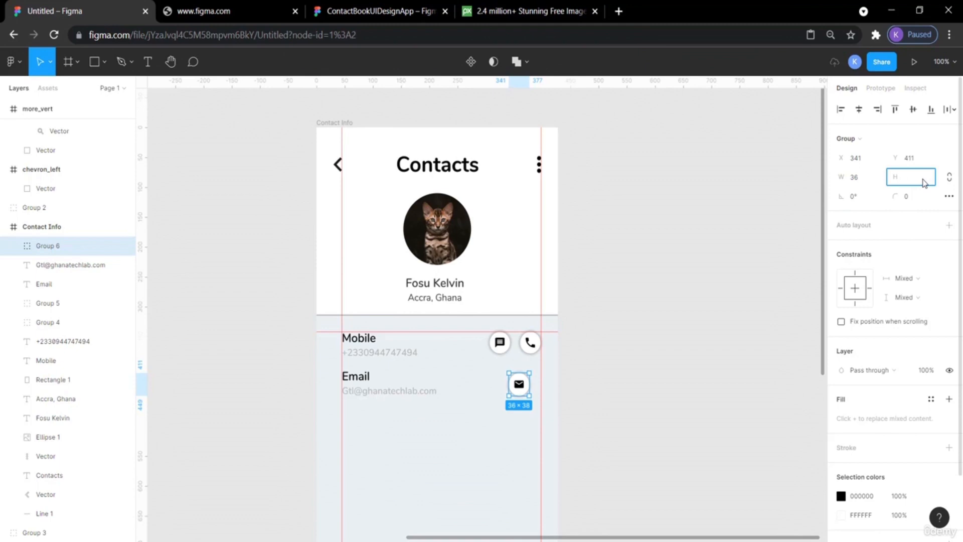
pyautogui.press('Return')
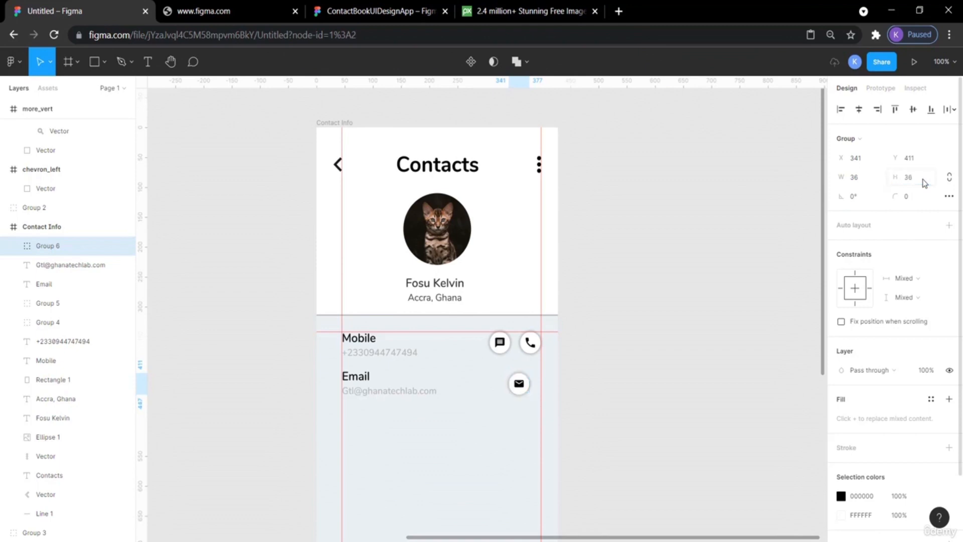
pyautogui.click(709, 230)
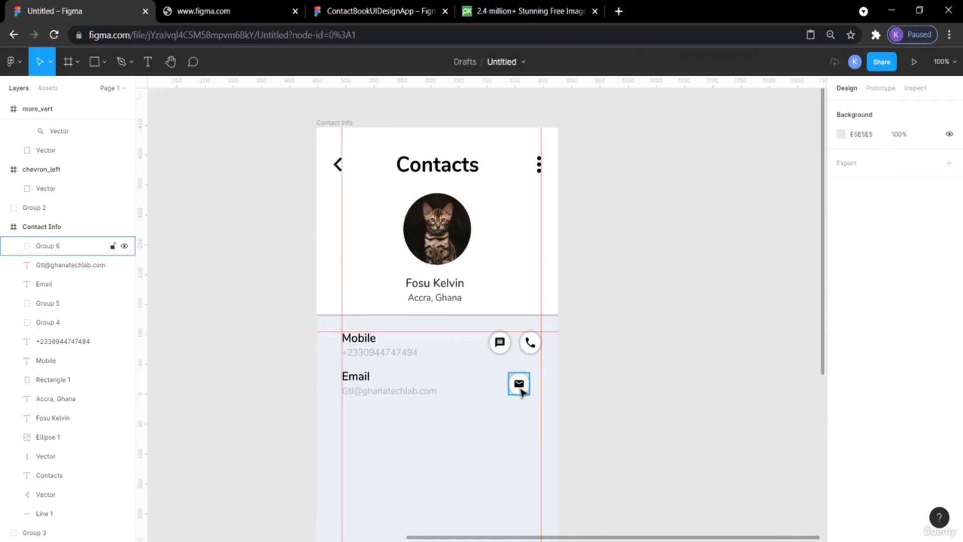
# Nudge the envelope button right so it lines up under the call button.
pyautogui.moveTo(522, 392); pyautogui.dragTo(533, 392)
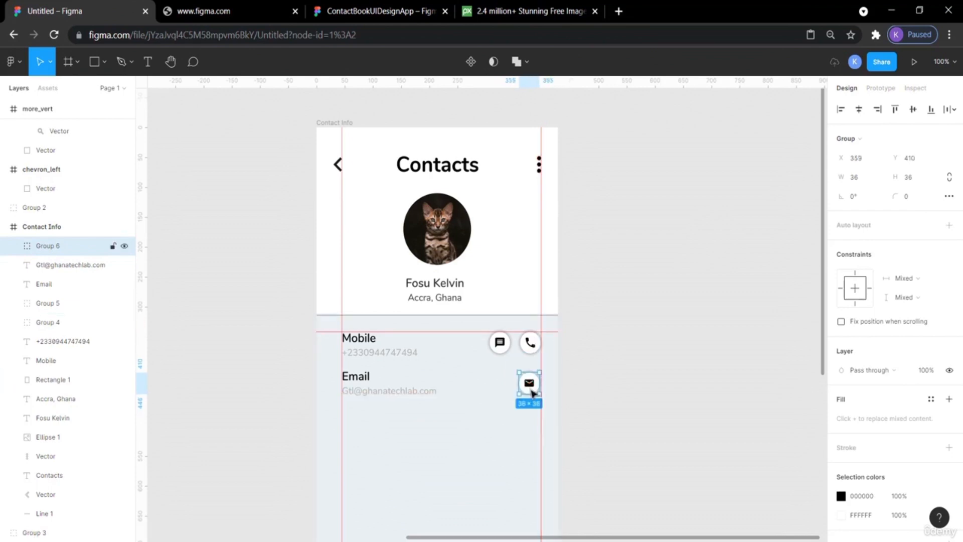
pyautogui.click(577, 384)
pyautogui.click(522, 387)
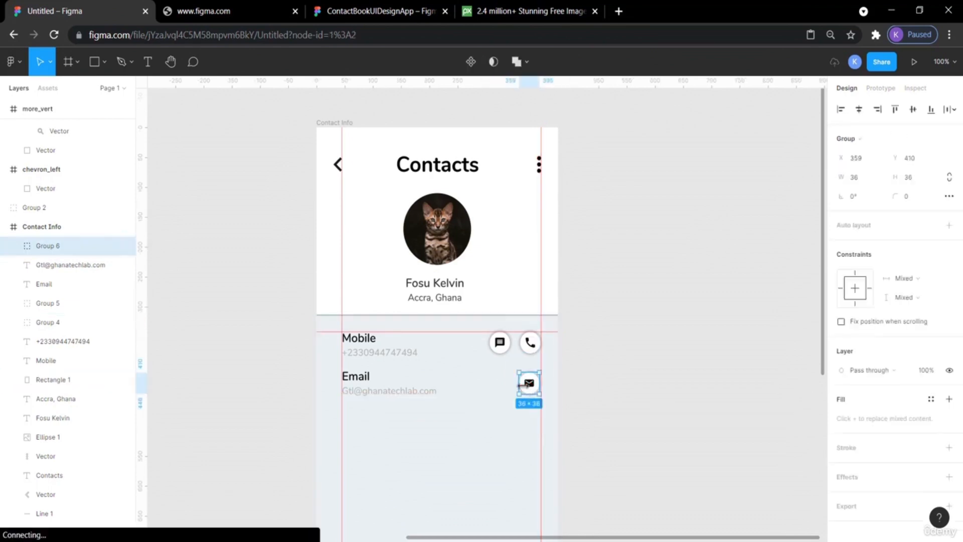
pyautogui.press('Right')
pyautogui.press('Right')
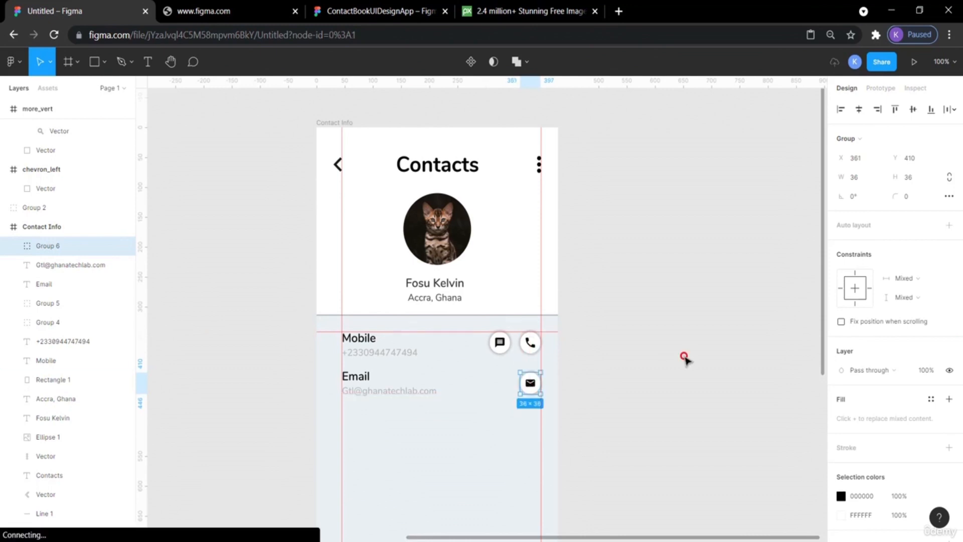
pyautogui.click(685, 357)
# Inspect the Email row's address text in the reference design.
pyautogui.scroll(-3, 694, 388)
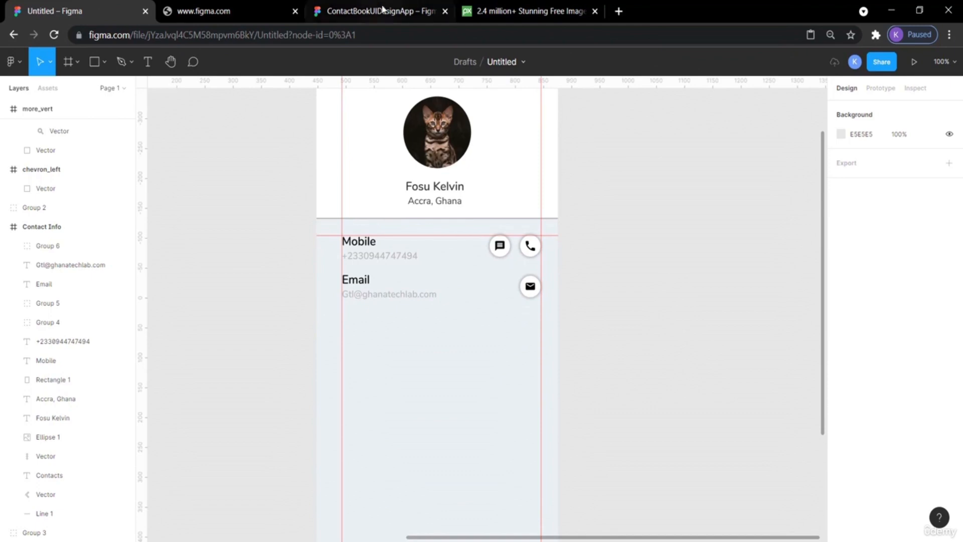
pyautogui.click(354, 10)
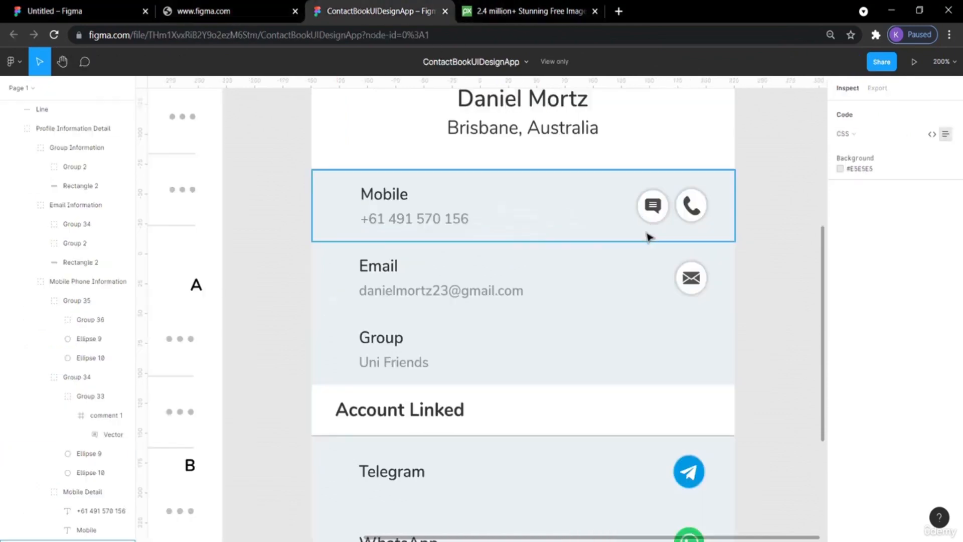
pyautogui.click(400, 301)
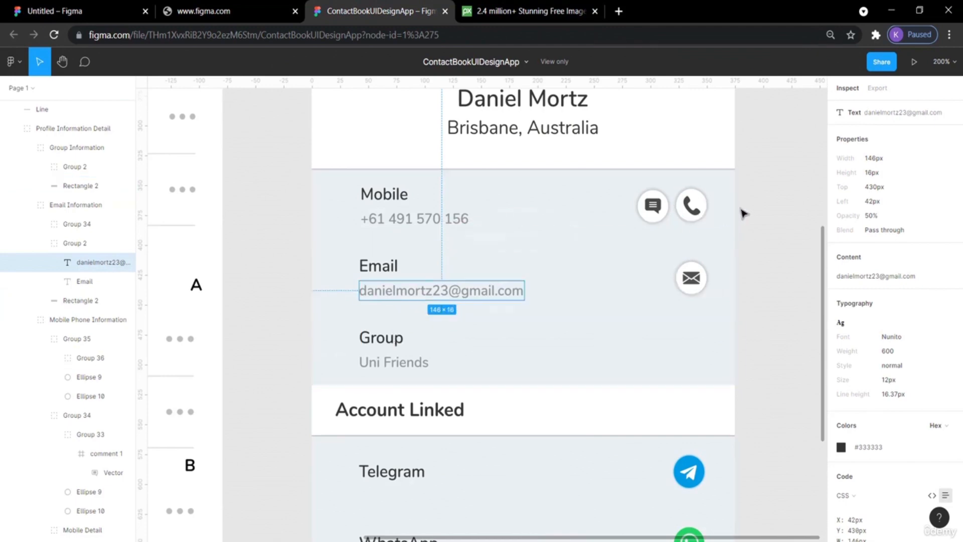
pyautogui.click(769, 215)
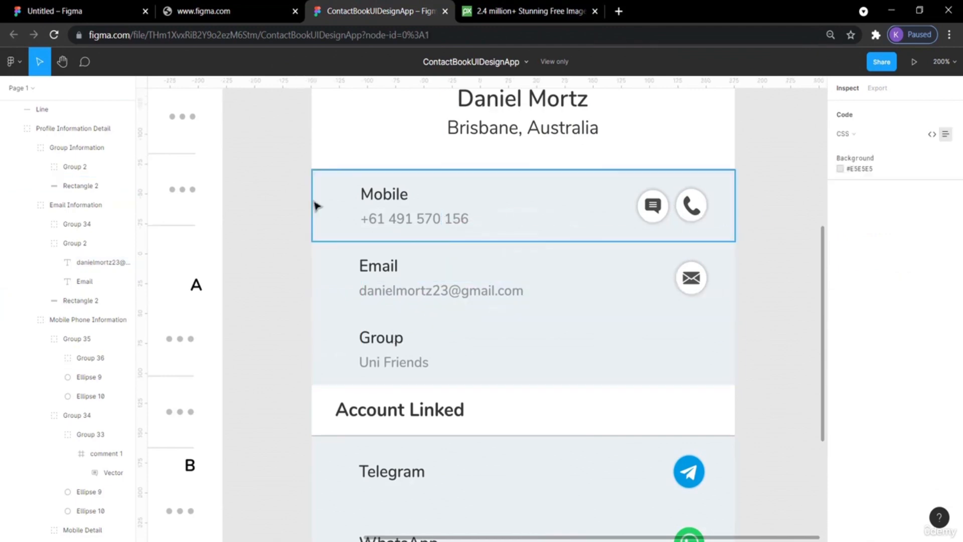
pyautogui.click(75, 10)
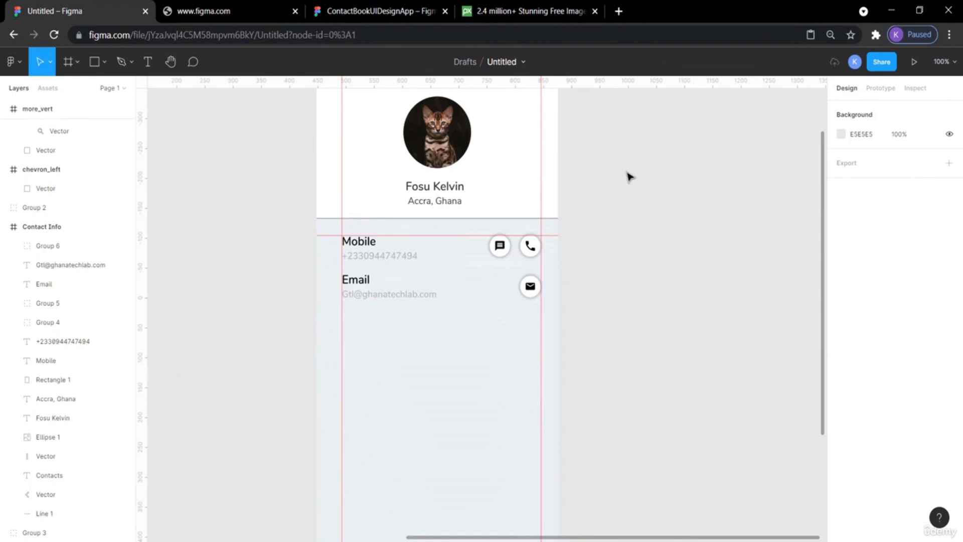
pyautogui.click(530, 293)
pyautogui.keyDown('shift'); pyautogui.click(377, 299); pyautogui.keyUp('shift')
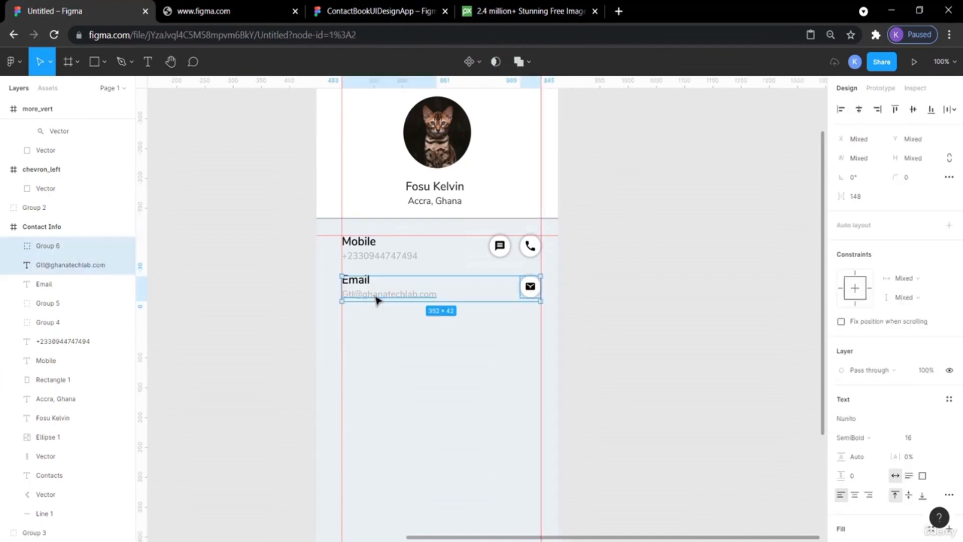
pyautogui.keyDown('shift'); pyautogui.click(360, 282); pyautogui.keyUp('shift')
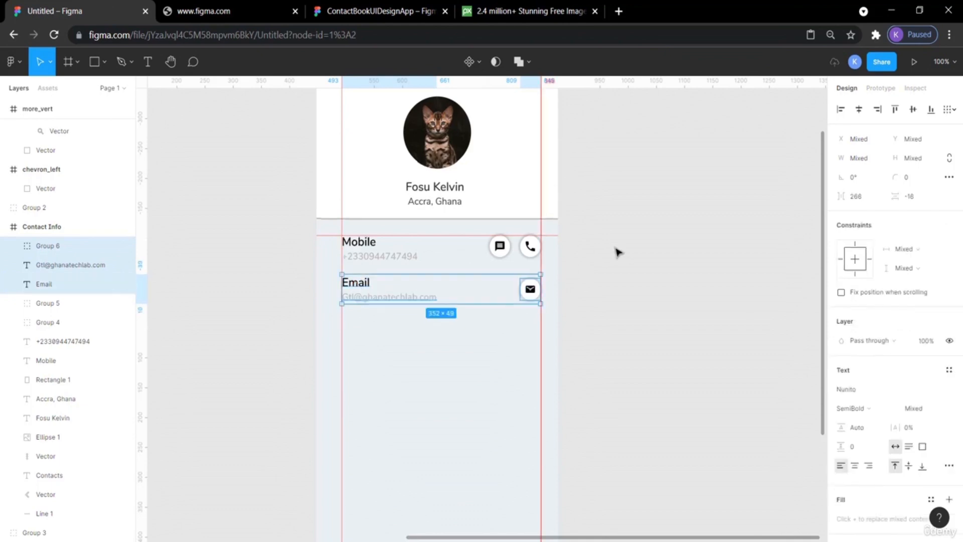
pyautogui.click(356, 281)
pyautogui.press('alt')
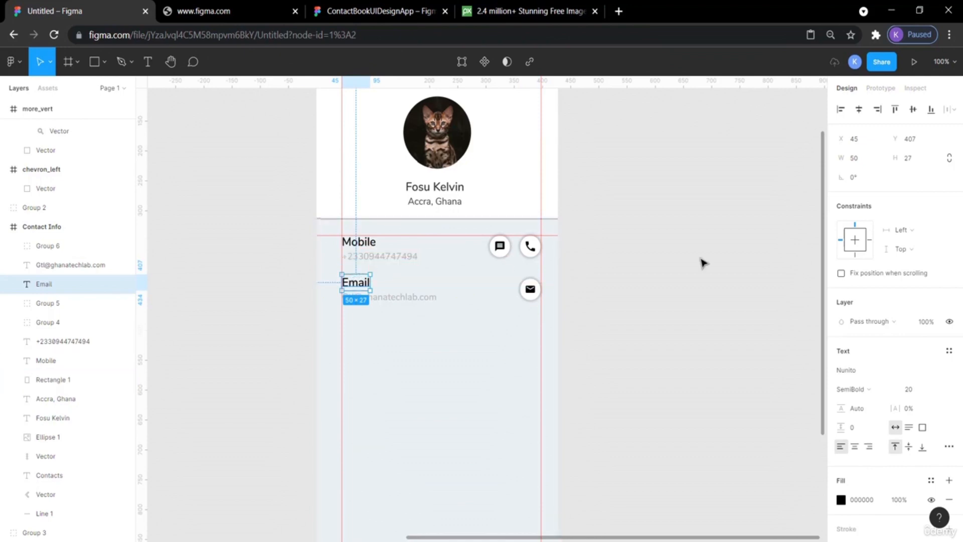
pyautogui.click(746, 279)
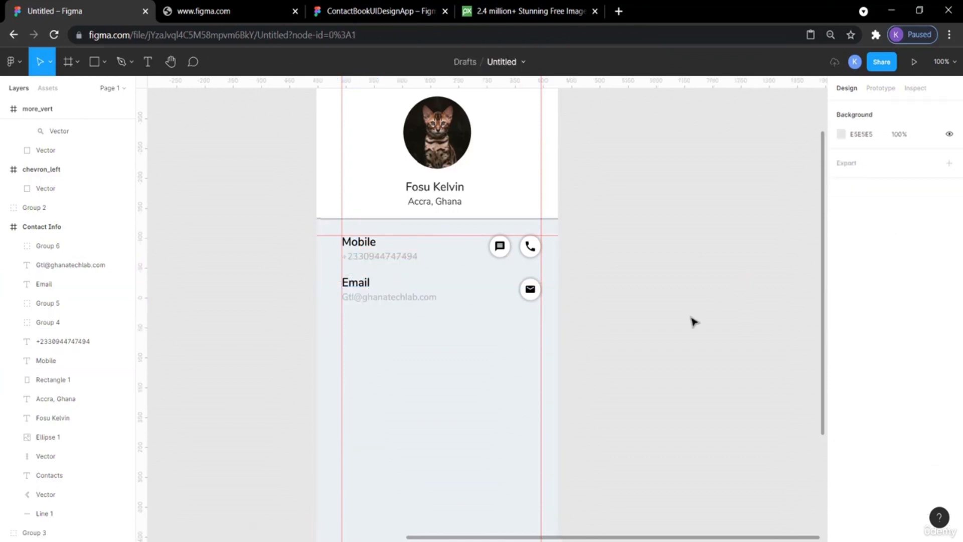
# Paste a copy of the Email label and address and move it down below the Email row.
pyautogui.click(385, 301)
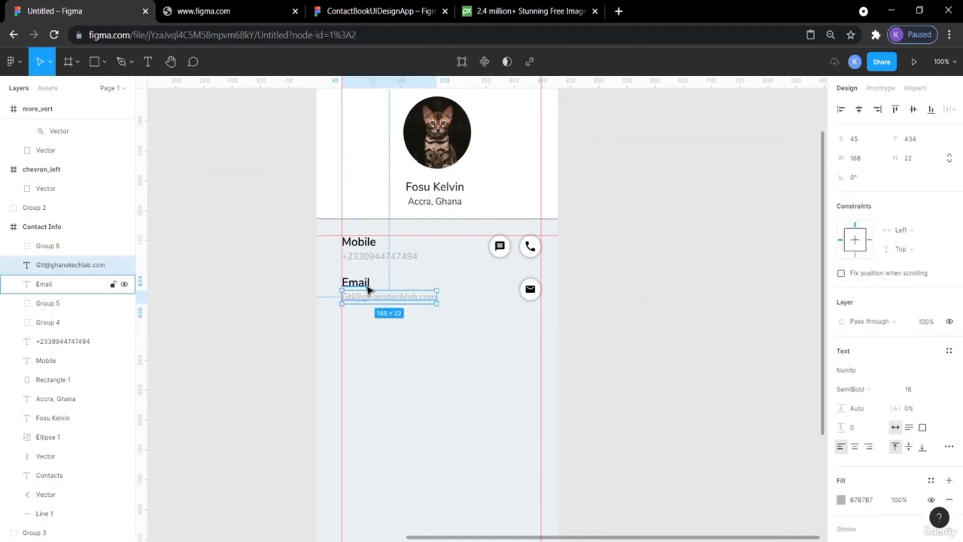
pyautogui.keyDown('shift'); pyautogui.click(367, 288); pyautogui.keyUp('shift')
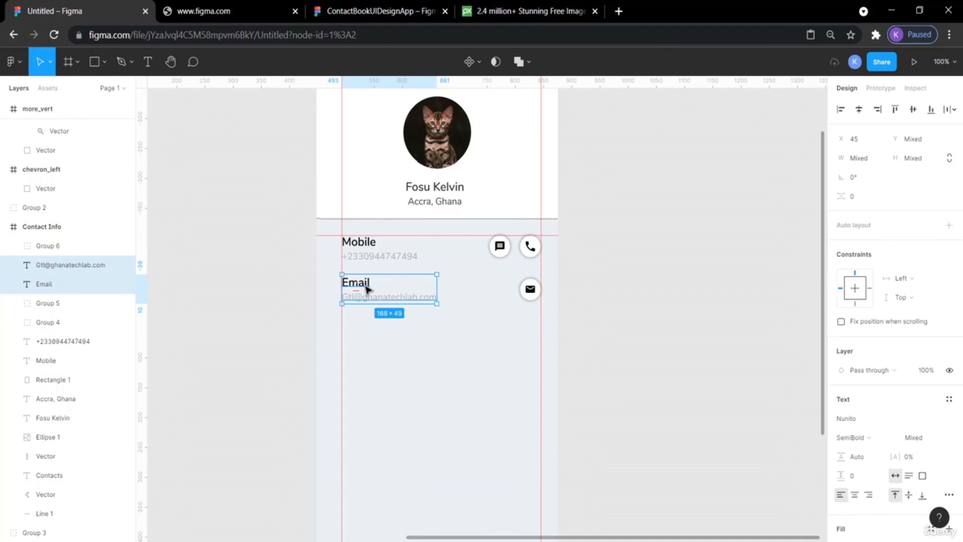
pyautogui.hotkey('ctrl', 'v')
pyautogui.hotkey('shift', 'Down')
pyautogui.hotkey('shift', 'Down')
pyautogui.hotkey('shift', 'Down')
pyautogui.hotkey('shift', 'Down')
pyautogui.hotkey('shift', 'Down')
pyautogui.hotkey('shift', 'Down')
pyautogui.hotkey('shift', 'Down')
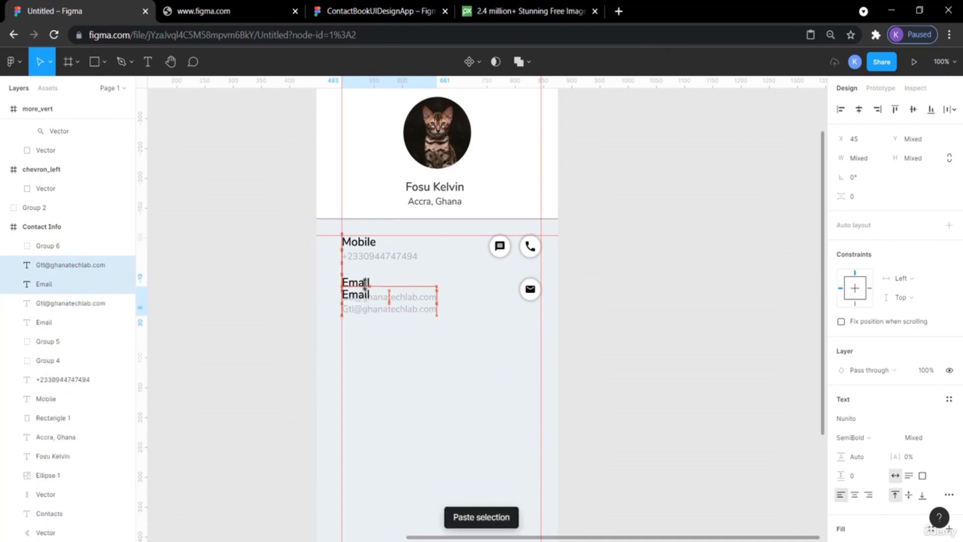
pyautogui.press('alt')
pyautogui.hotkey('alt', 'Down')
pyautogui.hotkey('alt', 'Down')
pyautogui.hotkey('alt', 'Down')
pyautogui.hotkey('alt', 'Down')
pyautogui.hotkey('alt', 'Down')
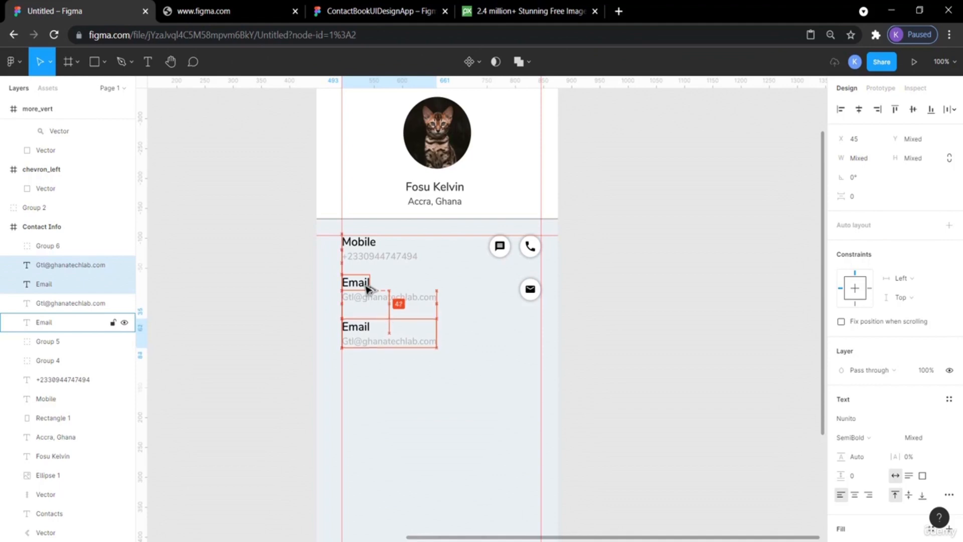
pyautogui.click(644, 345)
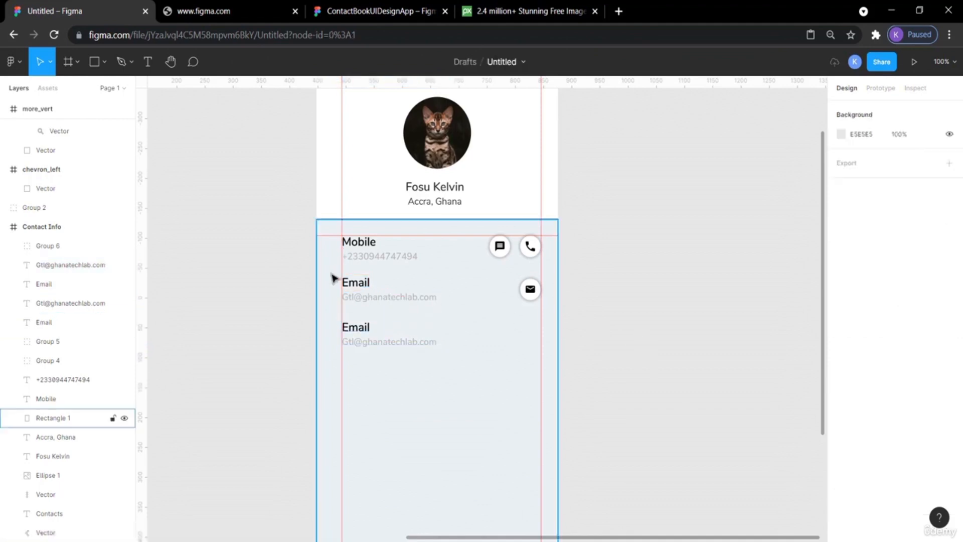
# Move the copied label up to y 475 to match the row spacing.
pyautogui.click(357, 300)
pyautogui.press('alt')
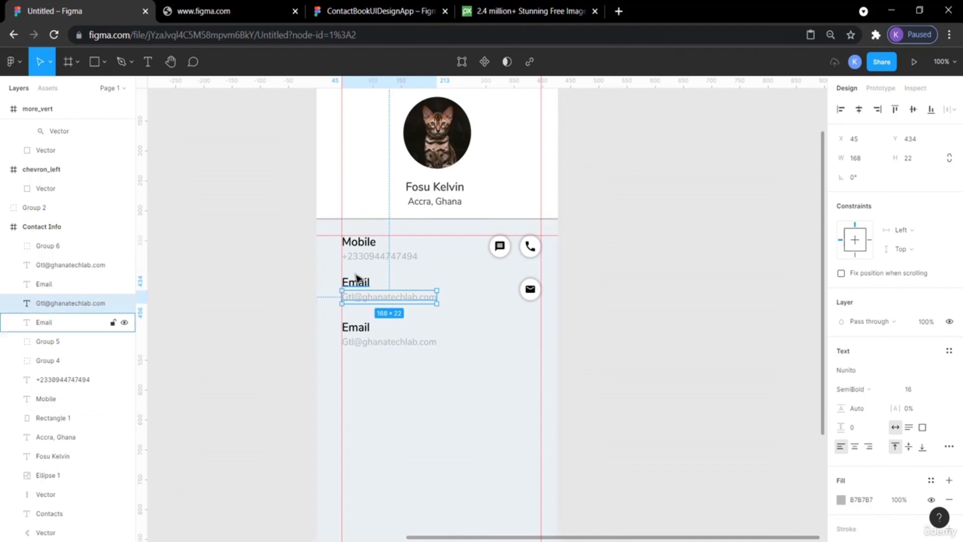
pyautogui.keyDown('alt'); pyautogui.click(357, 279); pyautogui.keyUp('alt')
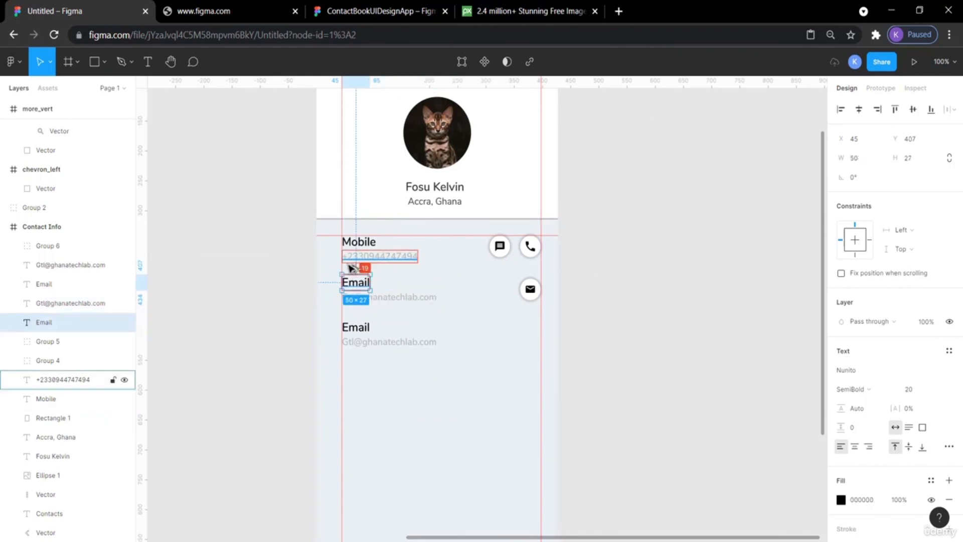
pyautogui.click(360, 327)
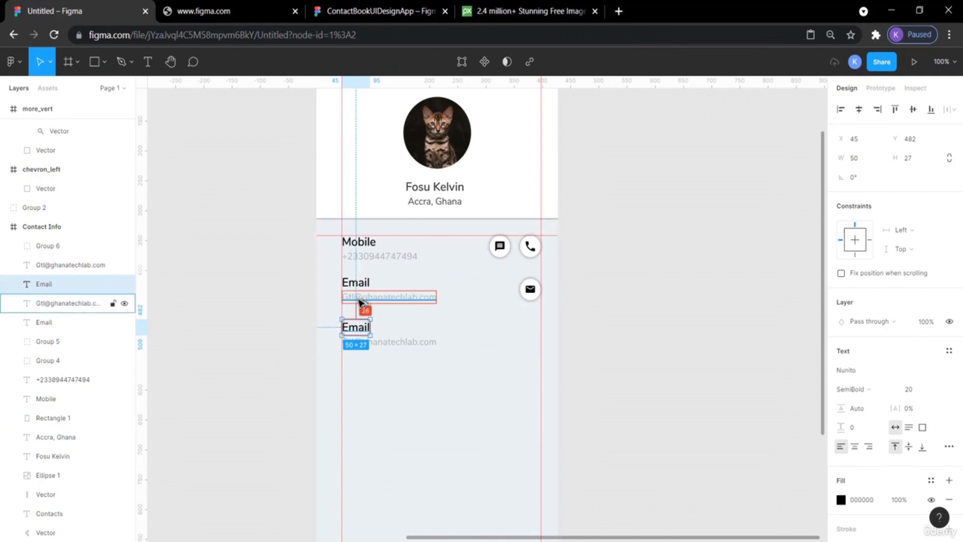
pyautogui.press('Up')
pyautogui.press('Up')
pyautogui.press('Up')
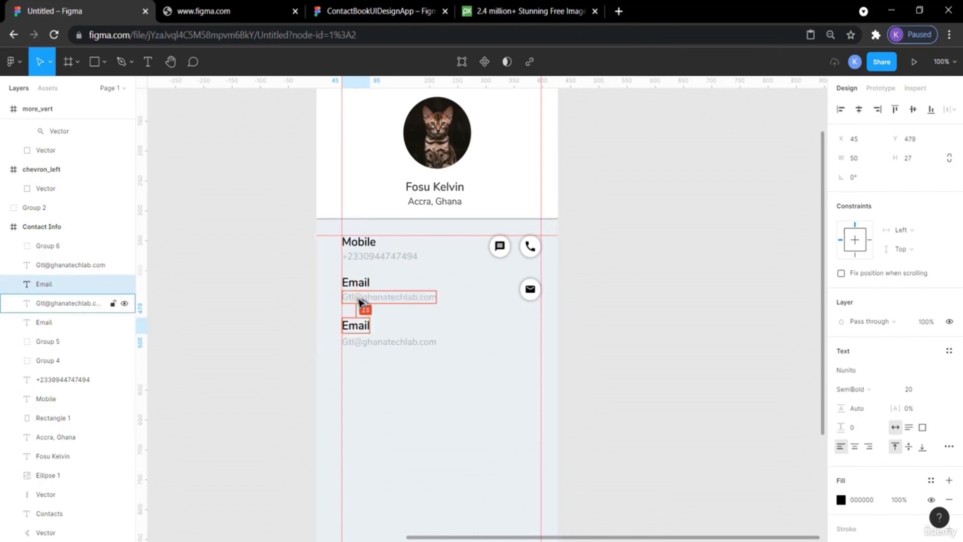
pyautogui.press('Up')
pyautogui.press('Up')
pyautogui.press('Up')
pyautogui.press('Up')
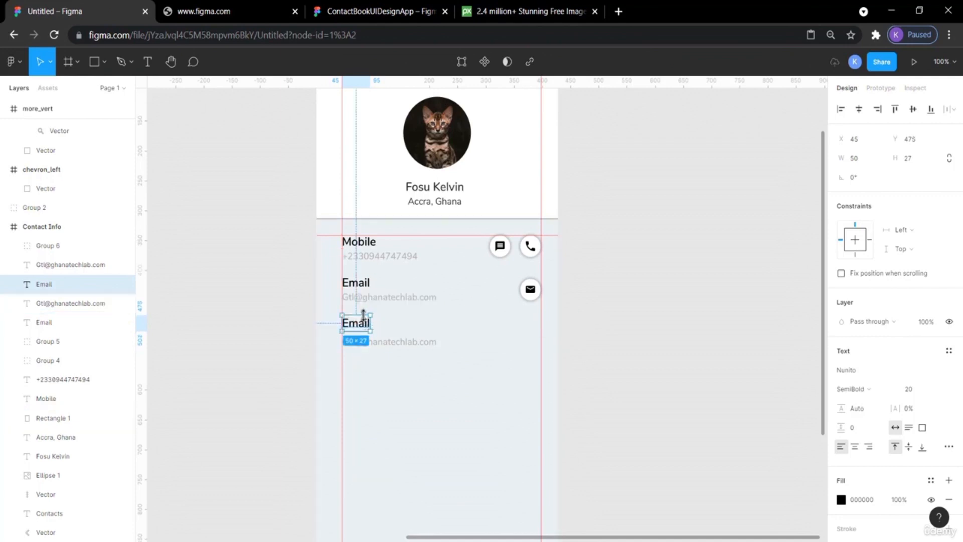
pyautogui.press('alt')
pyautogui.click(719, 327)
# Delete the copied address text under the new label, then undo the deletion.
pyautogui.click(370, 345)
pyautogui.press('Delete')
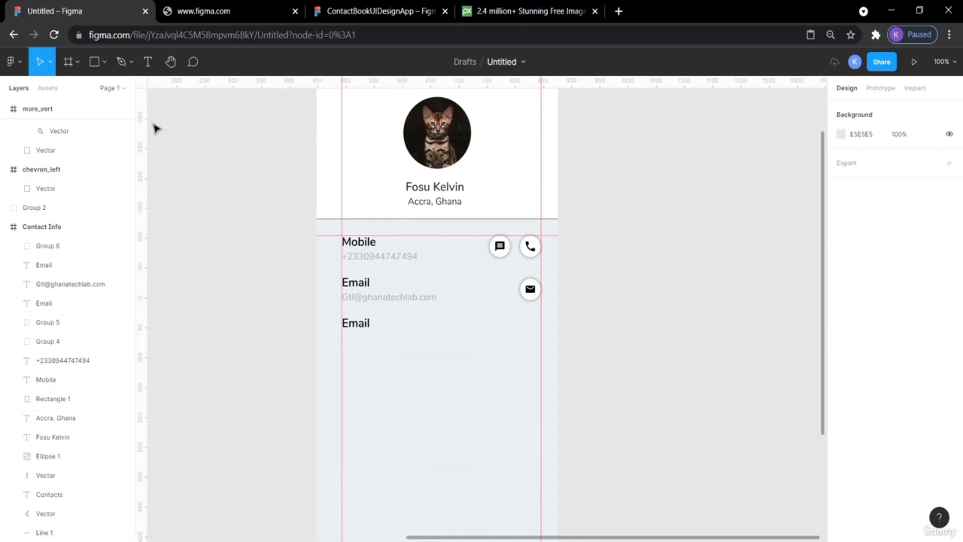
pyautogui.click(398, 10)
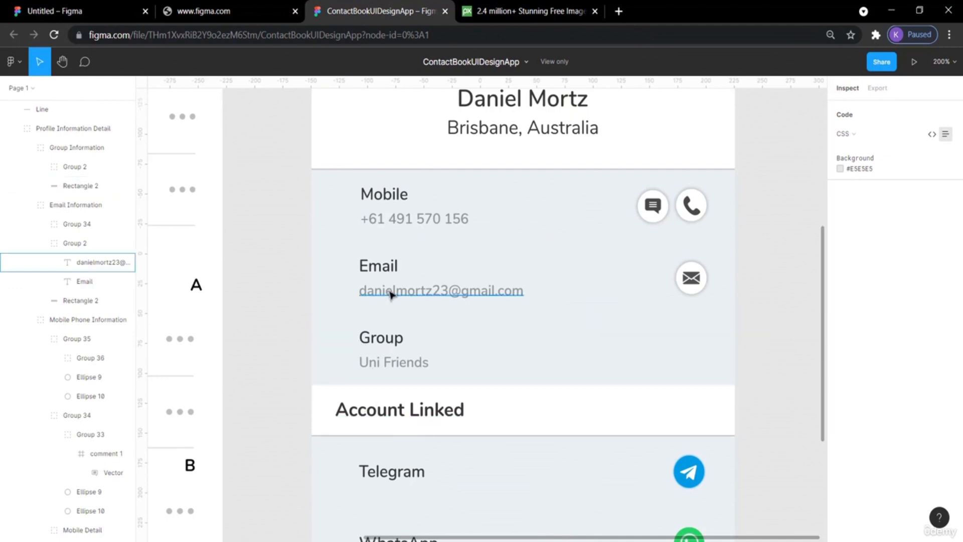
pyautogui.click(73, 8)
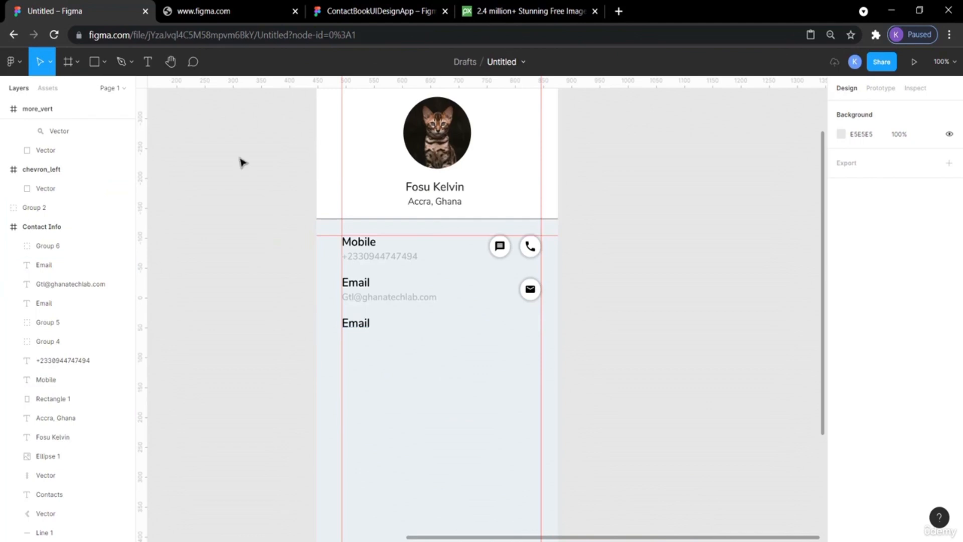
pyautogui.hotkey('ctrl', 'z')
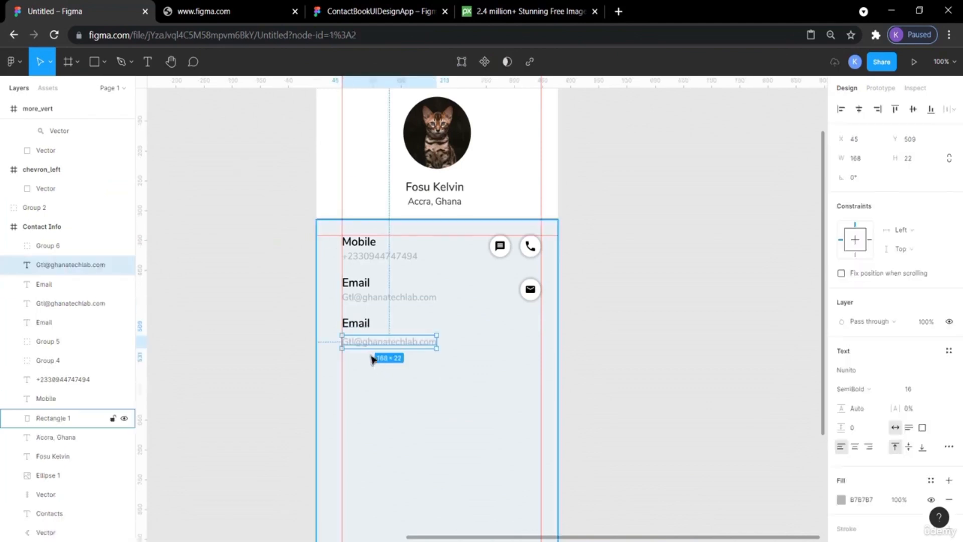
# Rename the new row's label to Groups.
pyautogui.click(401, 7)
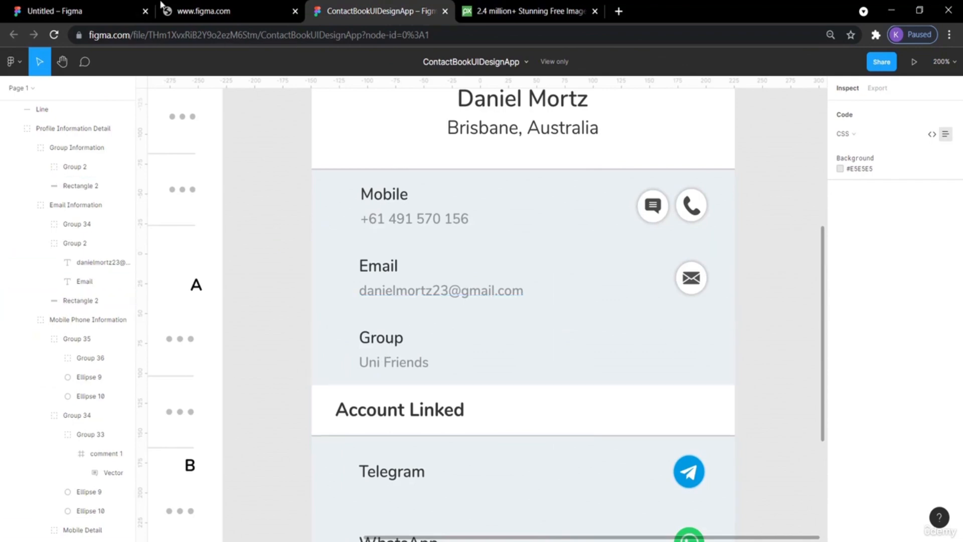
pyautogui.click(56, 11)
pyautogui.doubleClick(350, 322)
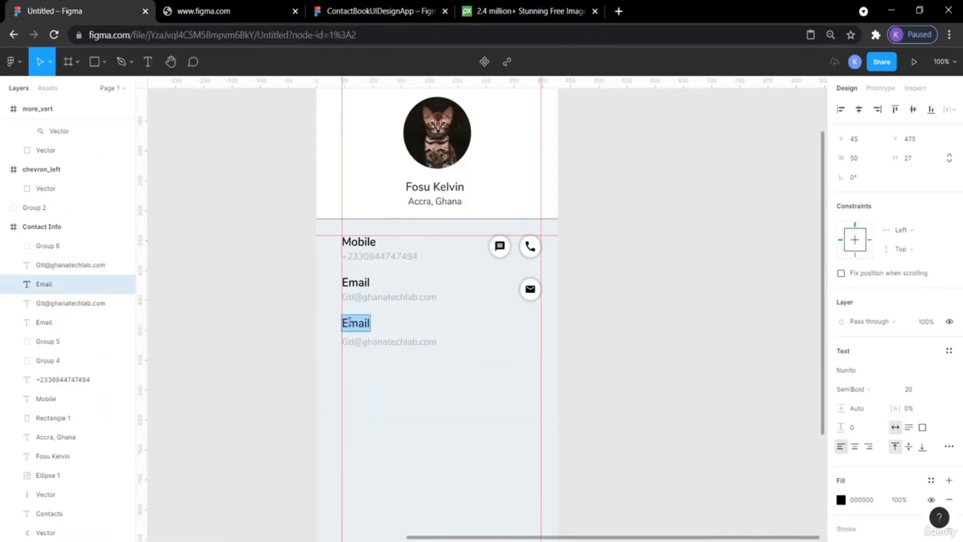
pyautogui.write('Groups')
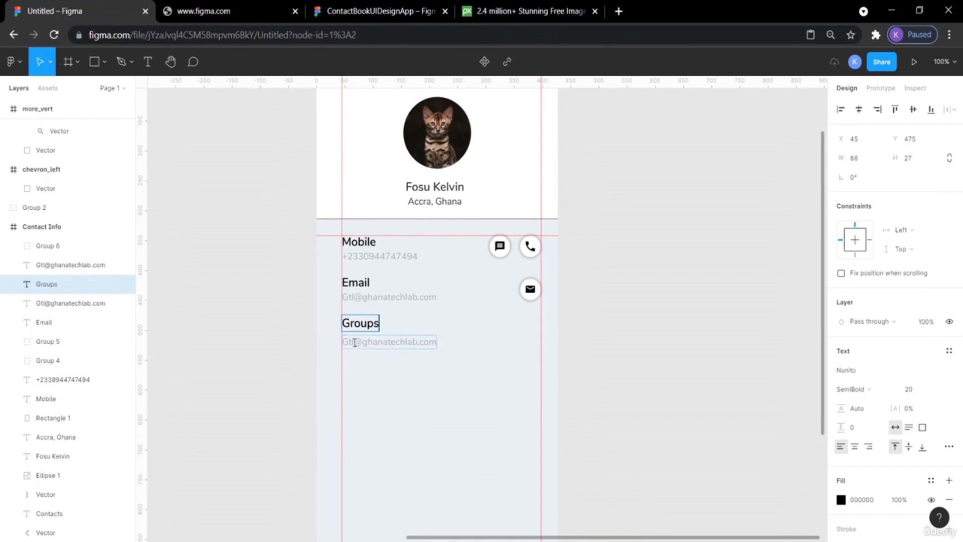
# Change the Groups row's value text to UI friends.
pyautogui.click(354, 342)
pyautogui.doubleClick(355, 342)
pyautogui.write('UI friends')
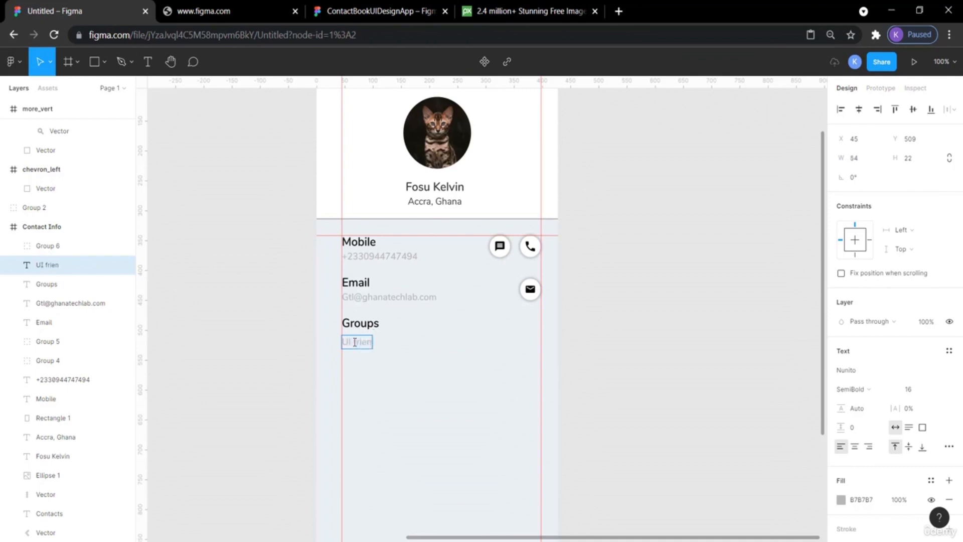
pyautogui.click(634, 358)
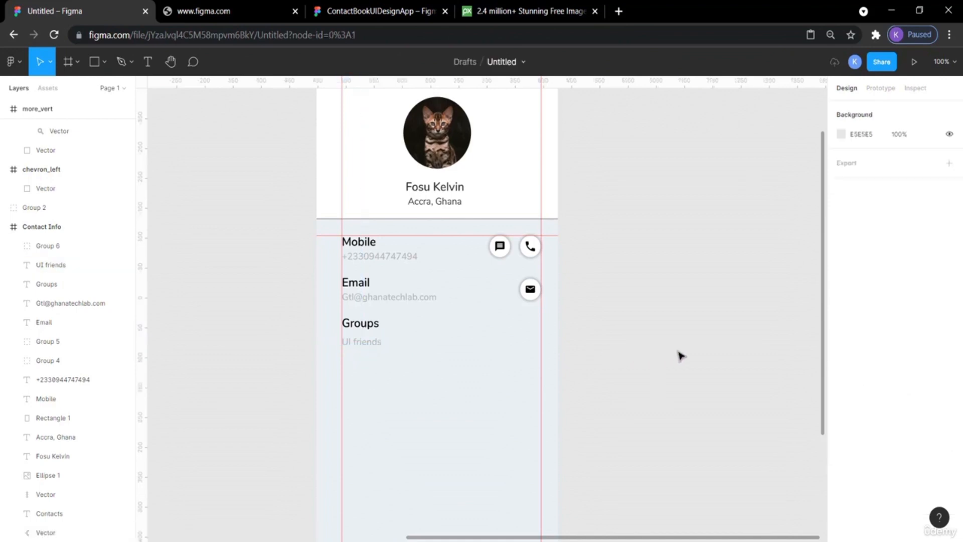
# Open the reference design to compare the rows.
pyautogui.click(379, 14)
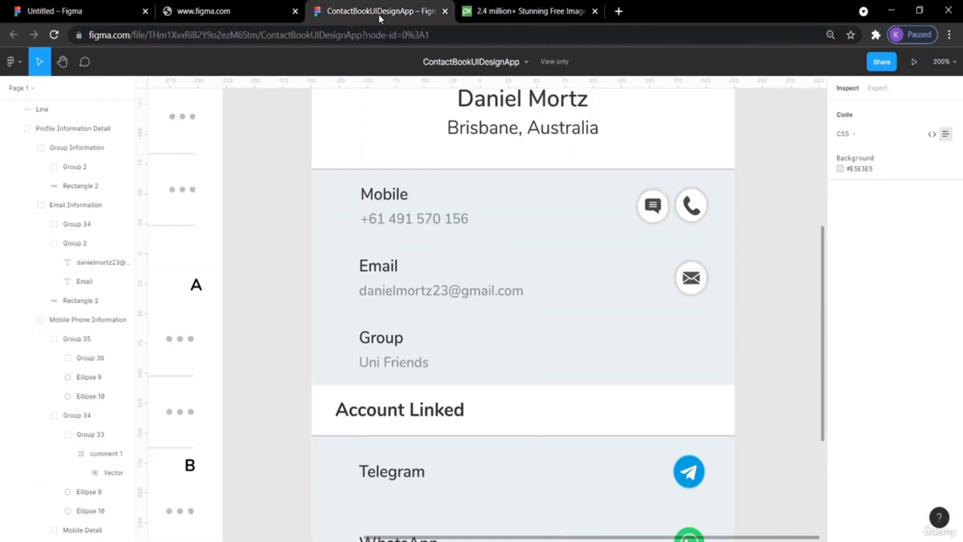
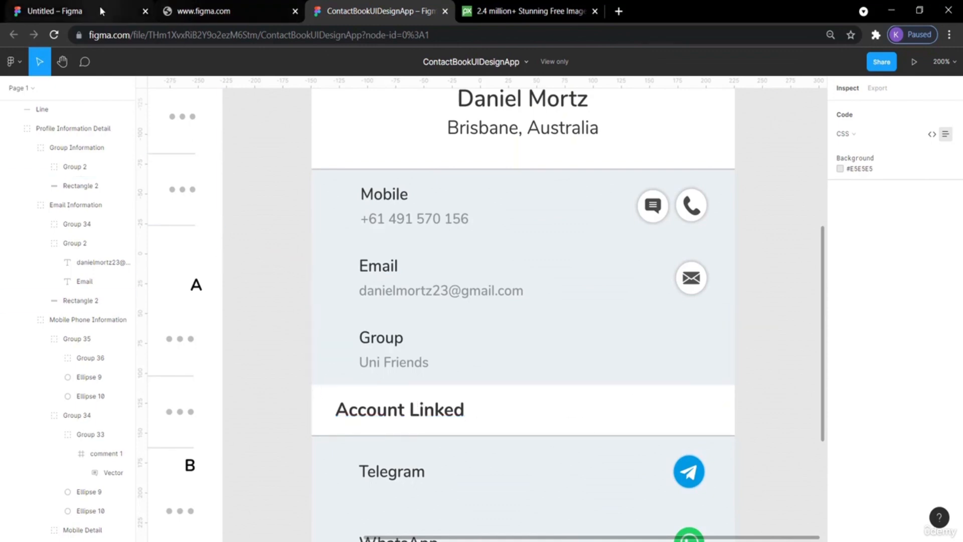
# Draw a full-width rectangle about 428 × 50 below the Groups row of the contact info frame.
pyautogui.click(80, 11)
pyautogui.click(98, 64)
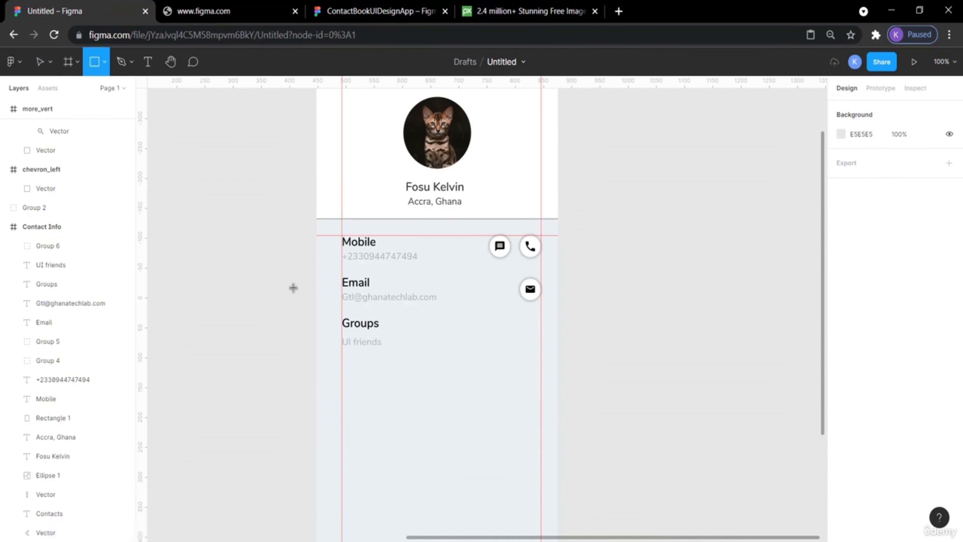
pyautogui.moveTo(314, 371); pyautogui.dragTo(557, 400)
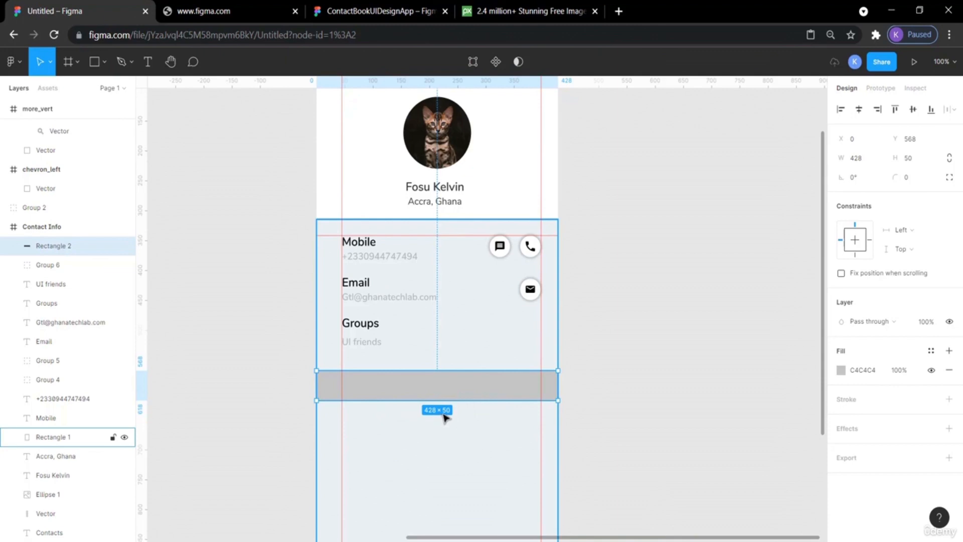
# Compare with the reference and move the new rectangle up to Y 550, directly under the Groups row.
pyautogui.click(666, 376)
pyautogui.scroll(-3, 667, 376)
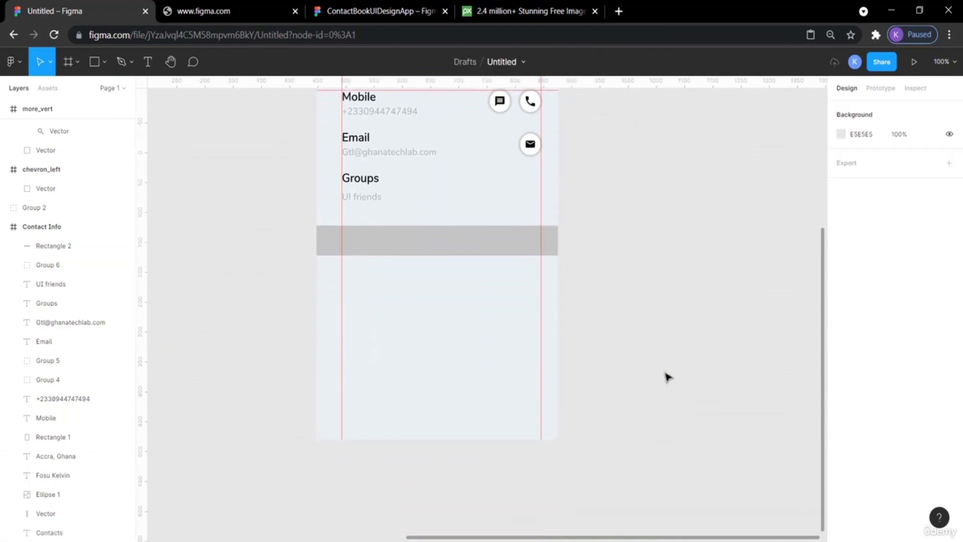
pyautogui.click(335, 4)
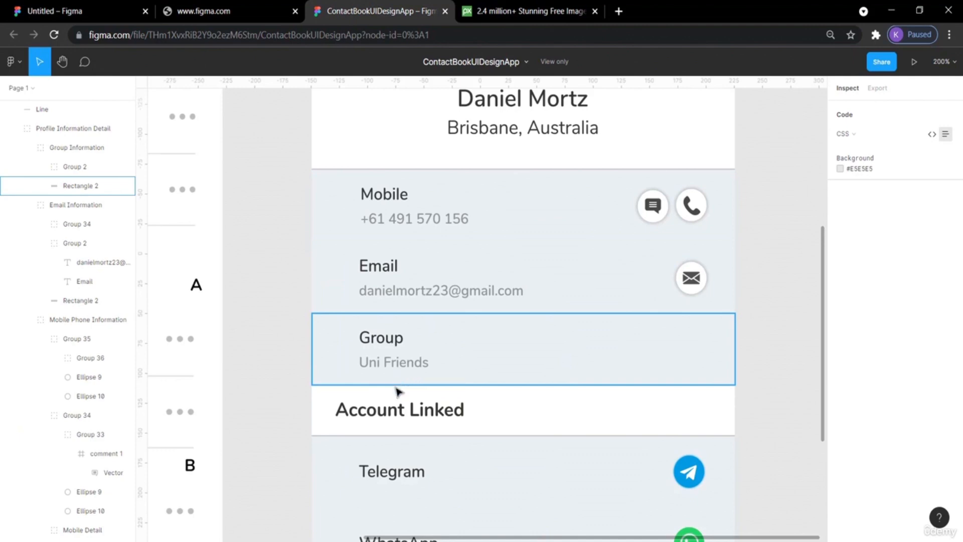
pyautogui.click(110, 9)
pyautogui.moveTo(377, 240); pyautogui.dragTo(380, 230)
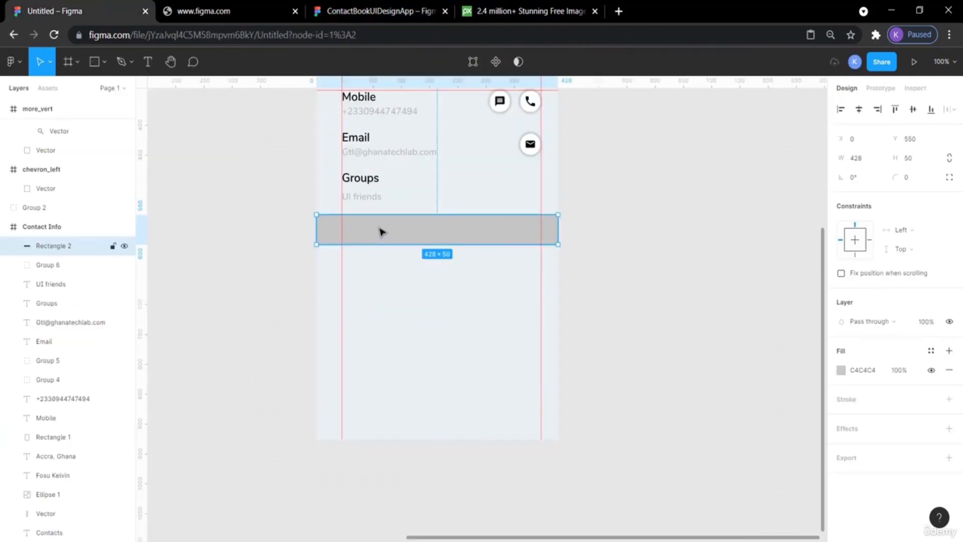
# Change the rectangle's fill to white from the document colours.
pyautogui.click(637, 258)
pyautogui.click(487, 229)
pyautogui.click(842, 370)
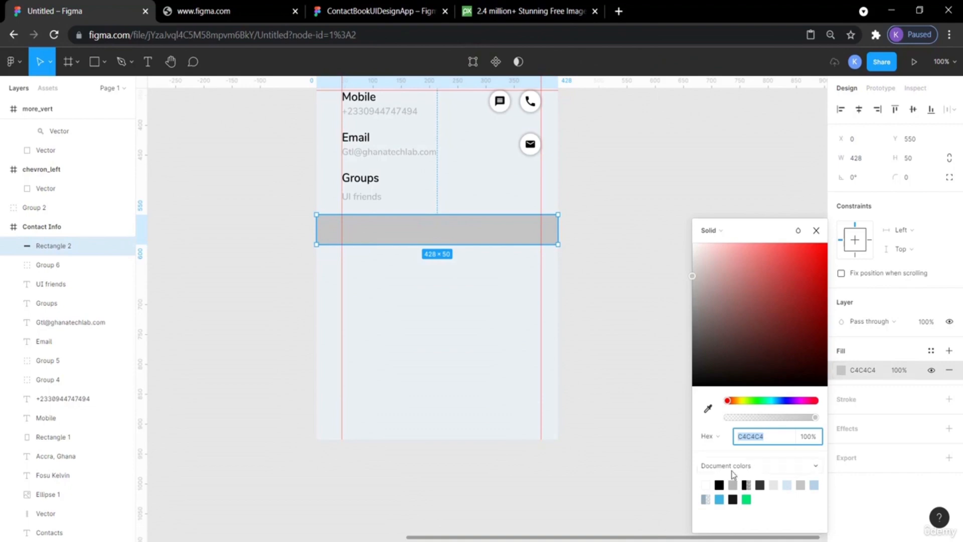
pyautogui.click(710, 485)
pyautogui.click(641, 331)
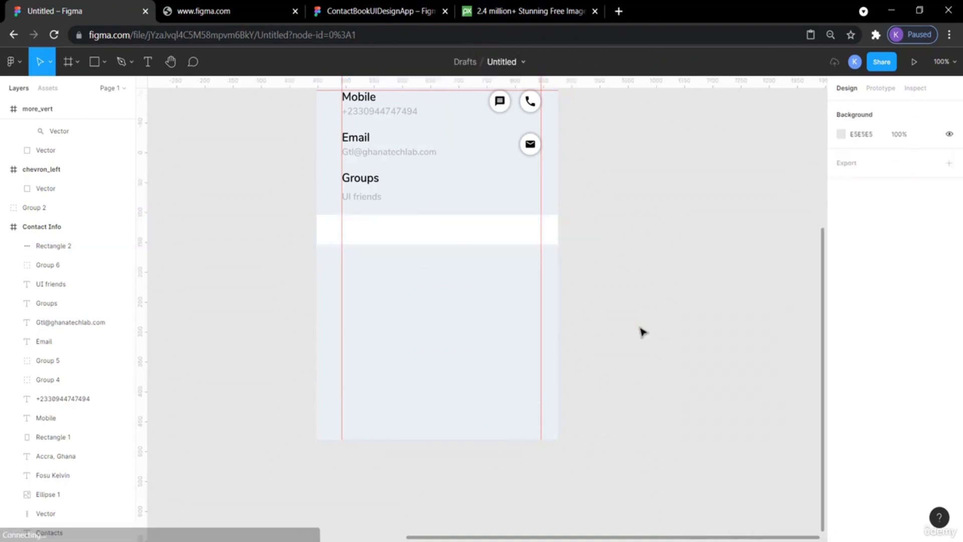
# Inspect the divider line under the Account Linked heading in the reference design.
pyautogui.click(351, 10)
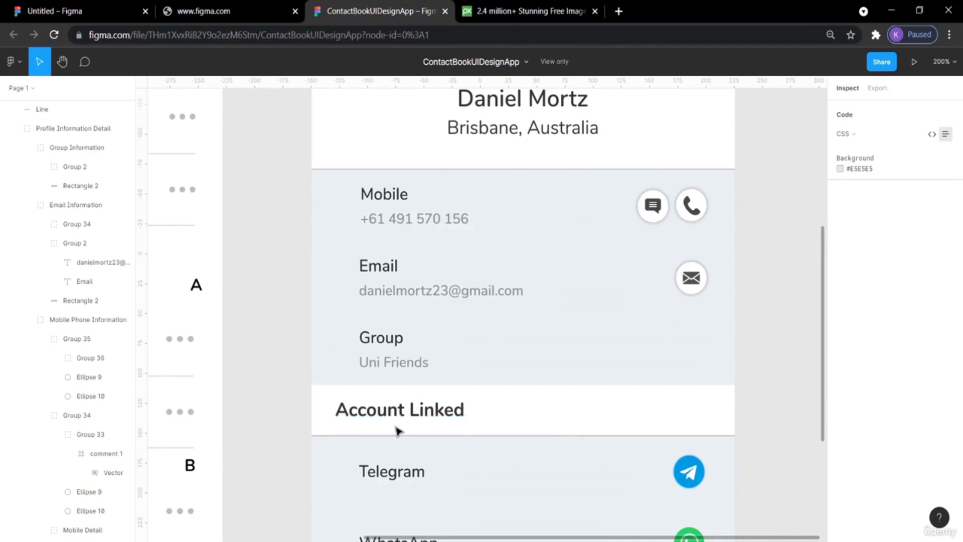
pyautogui.click(363, 441)
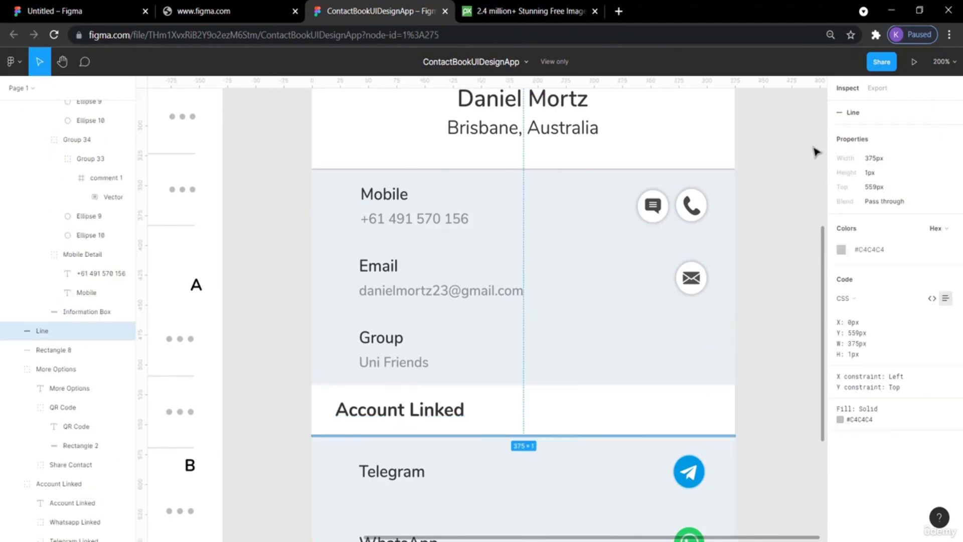
pyautogui.click(776, 171)
pyautogui.click(230, 9)
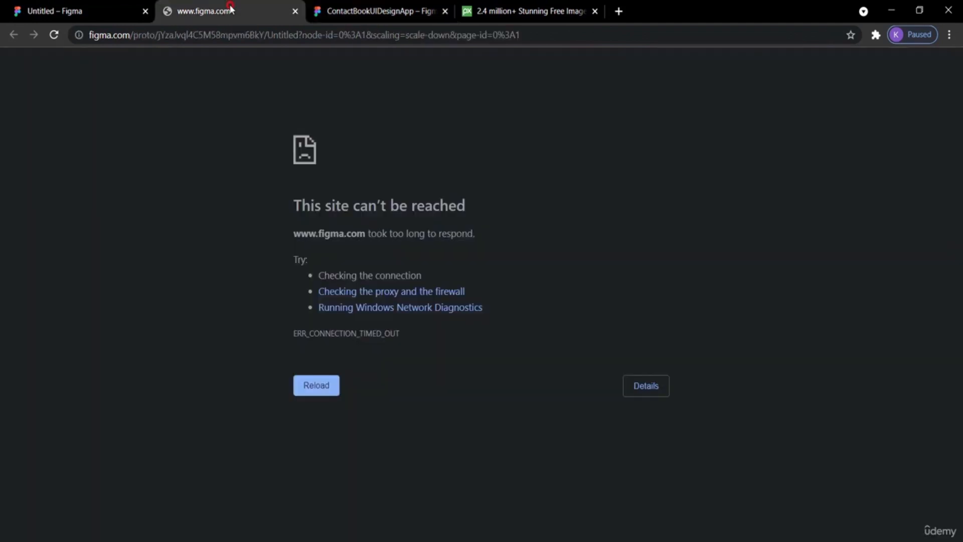
pyautogui.click(86, 9)
pyautogui.scroll(3, 727, 229)
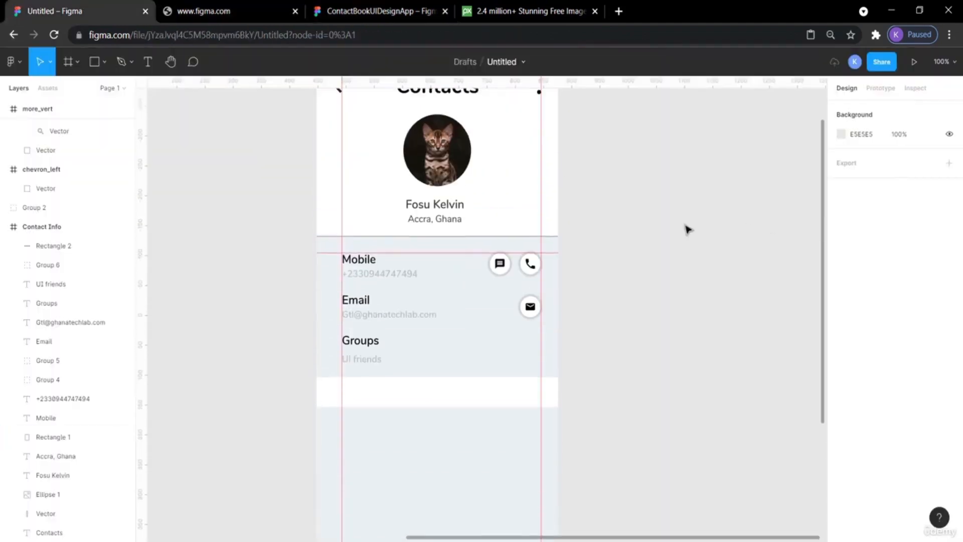
pyautogui.click(463, 243)
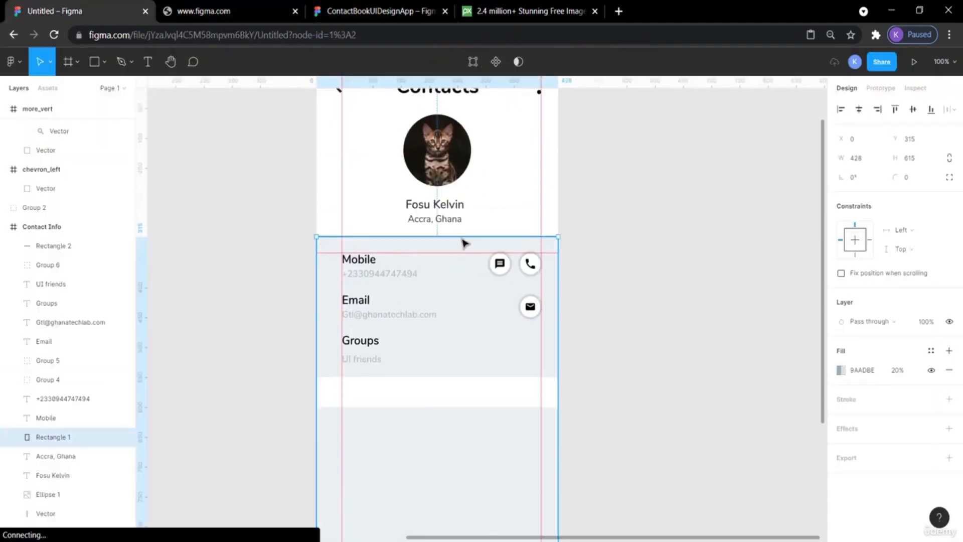
pyautogui.click(695, 202)
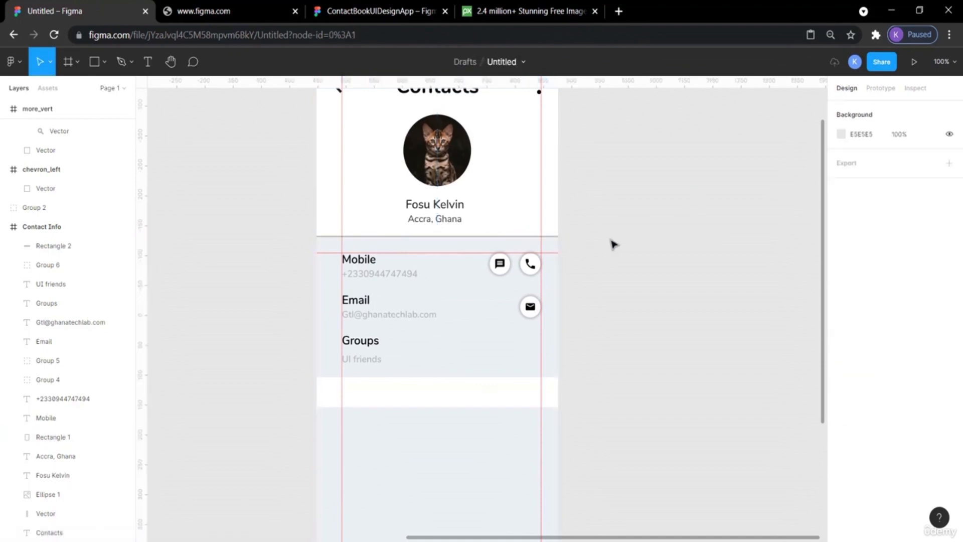
# Paste a copy of the divider line under the profile and nudge it down to Y 602, along the white strip's lower edge.
pyautogui.hotkey('ctrl', '+')
pyautogui.hotkey('ctrl', '+')
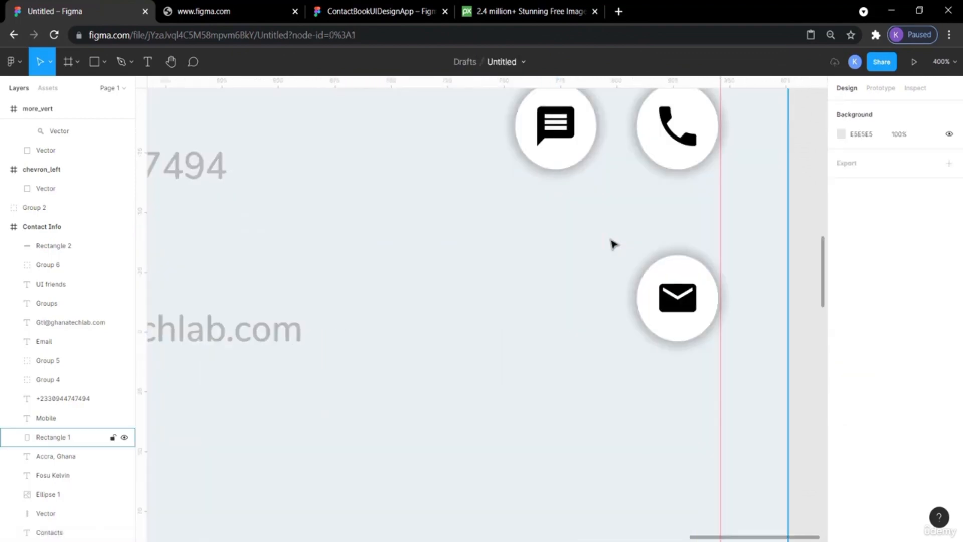
pyautogui.scroll(5, 613, 244)
pyautogui.click(681, 305)
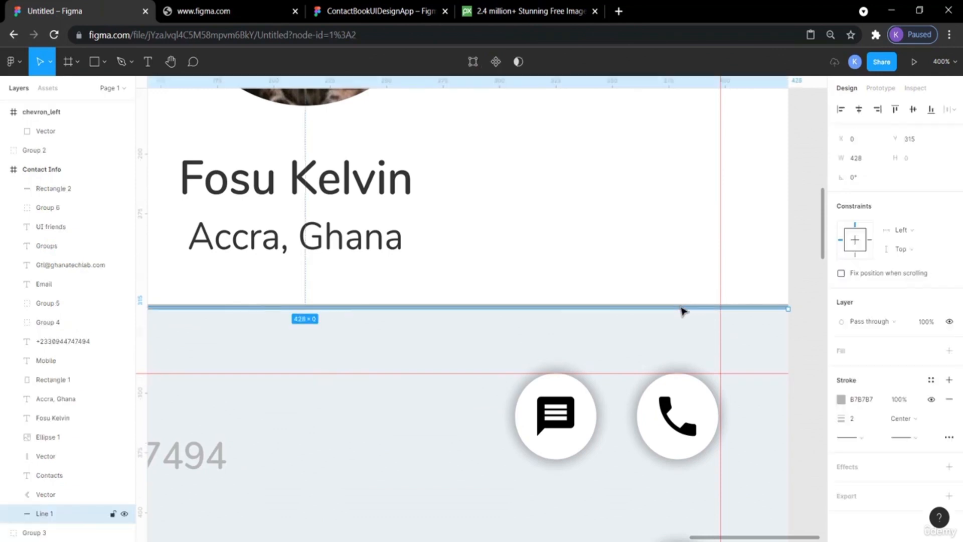
pyautogui.hotkey('ctrl', 'v')
pyautogui.hotkey('shift', 'Down')
pyautogui.press('Down')
pyautogui.press('Down')
pyautogui.press('Down')
pyautogui.press('Down')
pyautogui.press('Down')
pyautogui.press('Down')
pyautogui.press('Down')
pyautogui.hotkey('shift', 'Down')
pyautogui.hotkey('shift', 'Down')
pyautogui.hotkey('shift', 'Down')
pyautogui.hotkey('shift', 'Down')
pyautogui.hotkey('shift', 'Down')
pyautogui.hotkey('shift', 'Down')
pyautogui.hotkey('shift', 'Down')
pyautogui.hotkey('shift', 'Down')
pyautogui.hotkey('shift', 'Down')
pyautogui.hotkey('shift', 'Down')
pyautogui.press('Down')
pyautogui.press('Down')
pyautogui.press('Down')
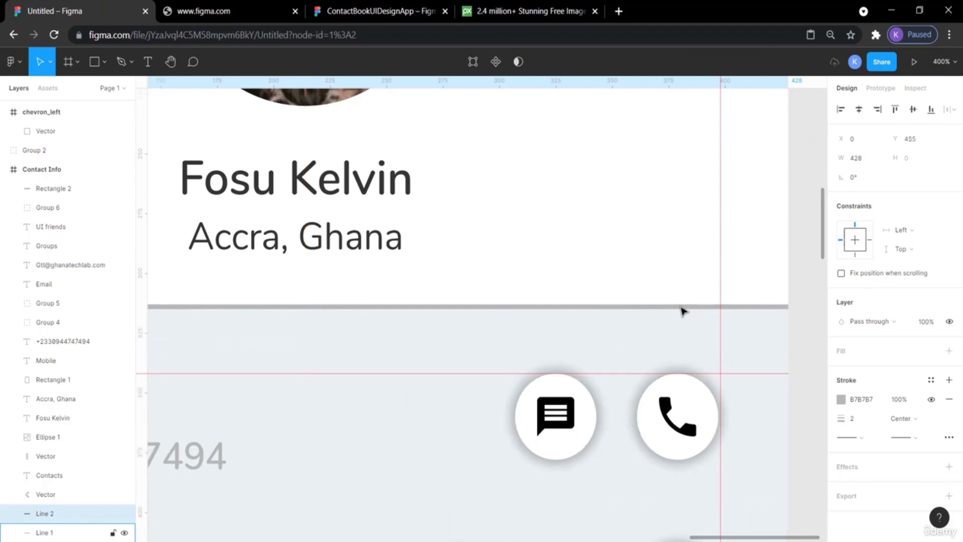
pyautogui.hotkey('shift', '0')
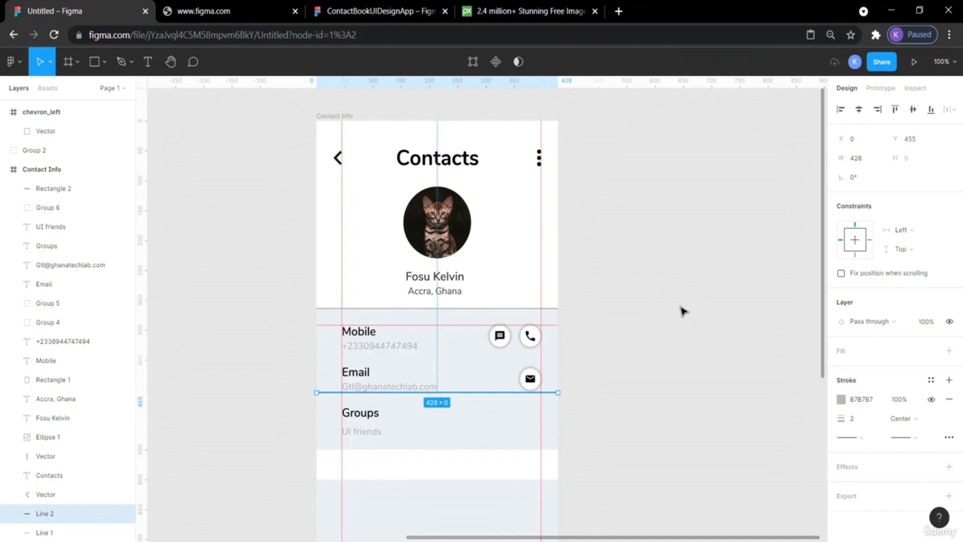
pyautogui.hotkey('shift', 'Down')
pyautogui.hotkey('shift', 'Down')
pyautogui.hotkey('shift', 'Down')
pyautogui.hotkey('shift', 'Down')
pyautogui.hotkey('shift', 'Down')
pyautogui.hotkey('shift', 'Down')
pyautogui.hotkey('shift', 'Down')
pyautogui.hotkey('shift', 'Down')
pyautogui.hotkey('shift', 'Down')
pyautogui.hotkey('shift', 'Down')
pyautogui.hotkey('shift', 'Down')
pyautogui.hotkey('shift', 'Down')
pyautogui.hotkey('shift', 'Down')
pyautogui.hotkey('shift', 'Down')
pyautogui.hotkey('shift', 'Down')
pyautogui.hotkey('shift', 'Down')
pyautogui.press('Up')
pyautogui.press('Up')
pyautogui.press('Up')
pyautogui.press('Up')
pyautogui.press('Up')
pyautogui.press('Up')
pyautogui.press('Up')
pyautogui.press('Up')
pyautogui.press('Up')
pyautogui.press('Up')
pyautogui.press('Up')
pyautogui.press('Up')
pyautogui.press('Up')
pyautogui.hotkey('ctrl', '+')
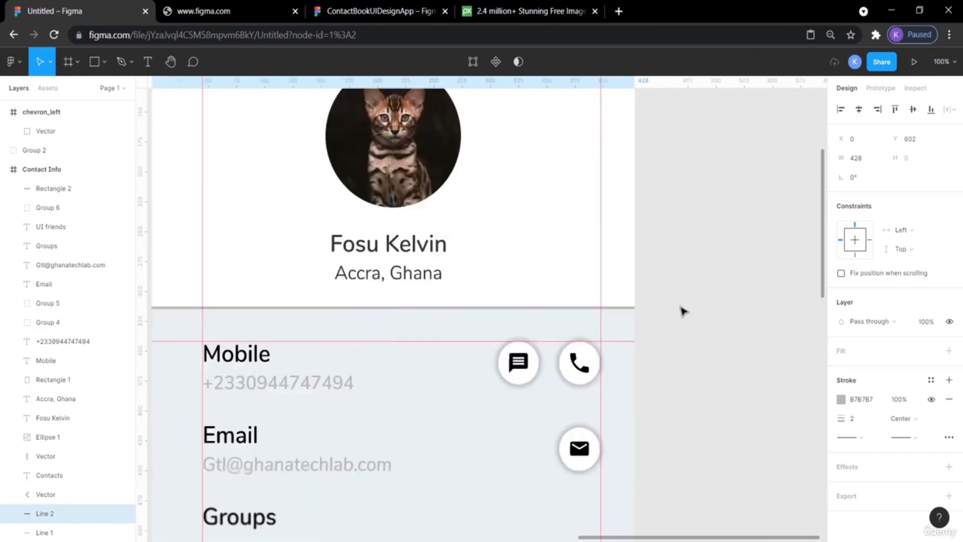
pyautogui.hotkey('shift', '2')
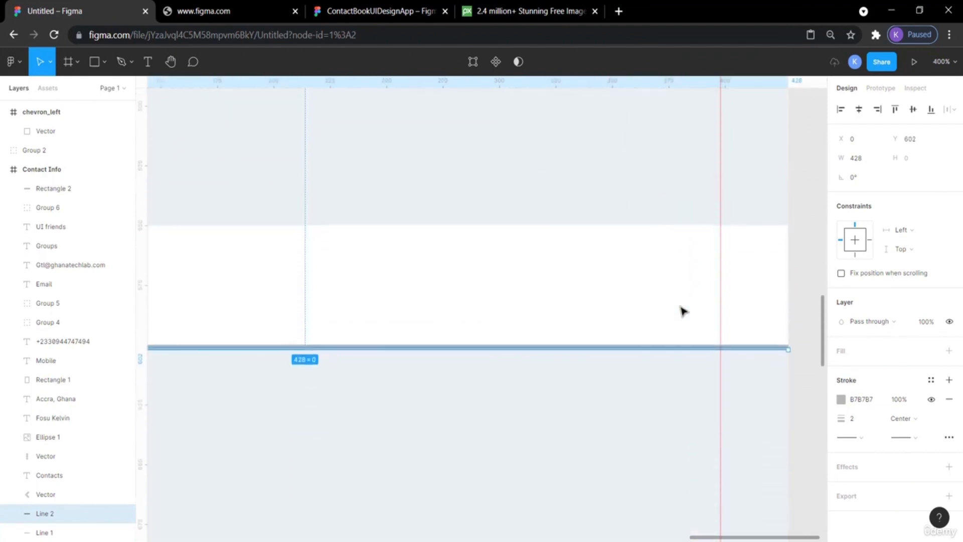
# Check how the white strip and the new divider line meet.
pyautogui.click(808, 381)
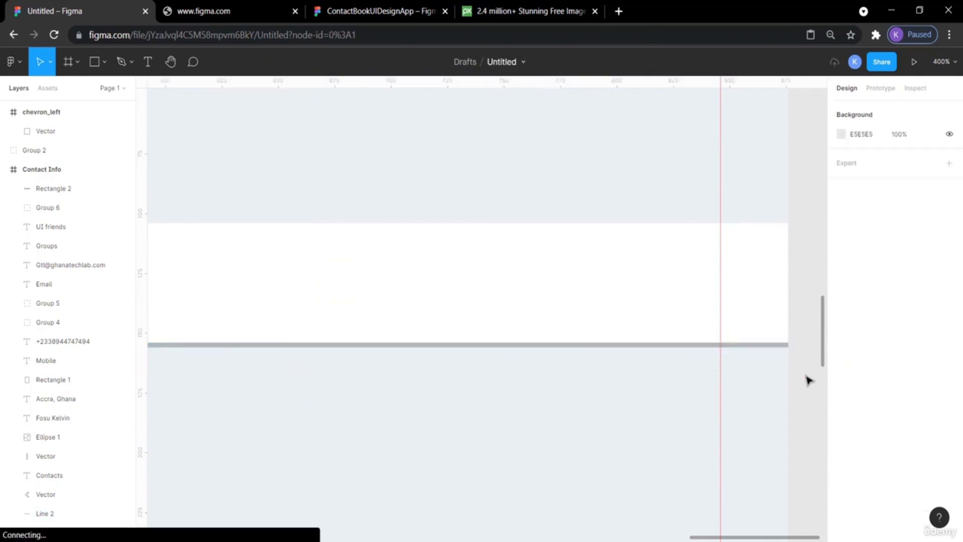
pyautogui.click(782, 350)
pyautogui.click(780, 342)
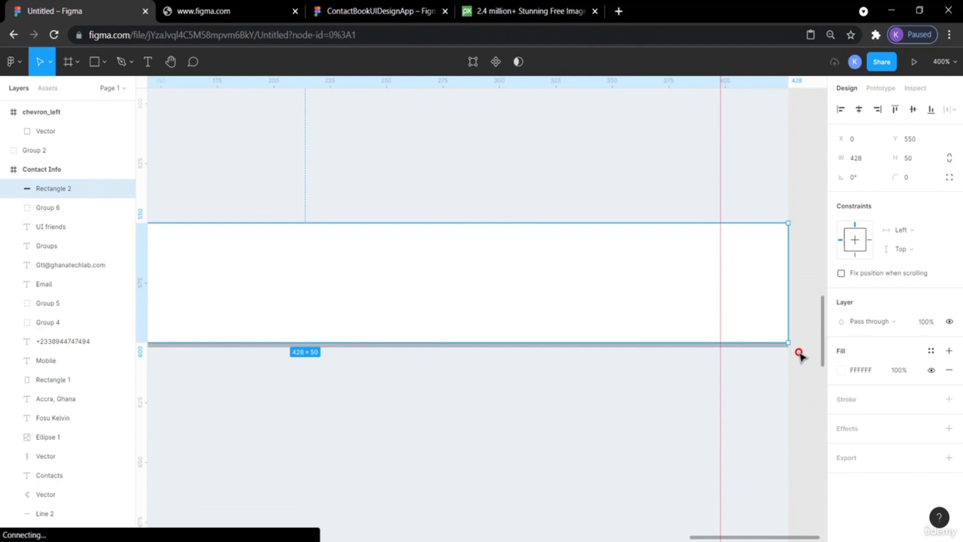
pyautogui.click(799, 353)
pyautogui.click(738, 318)
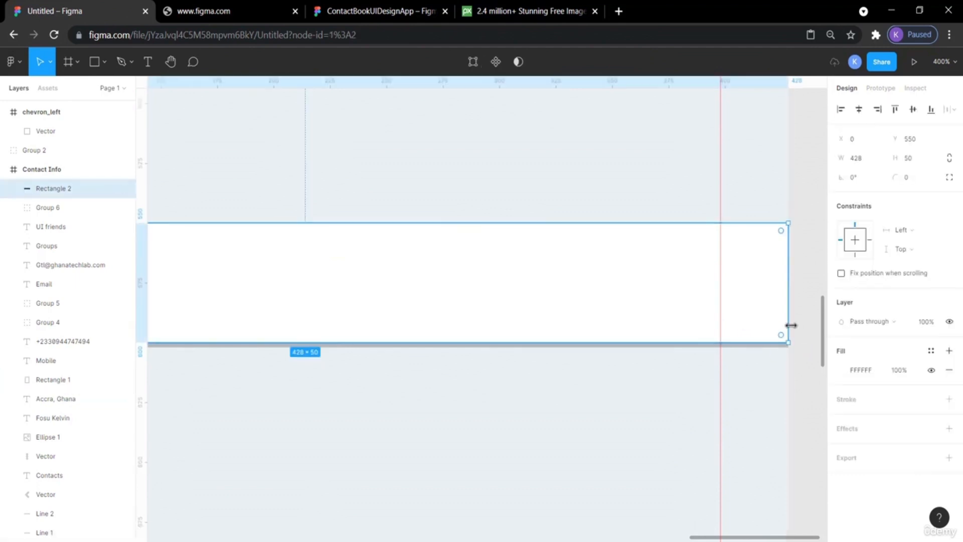
pyautogui.click(802, 361)
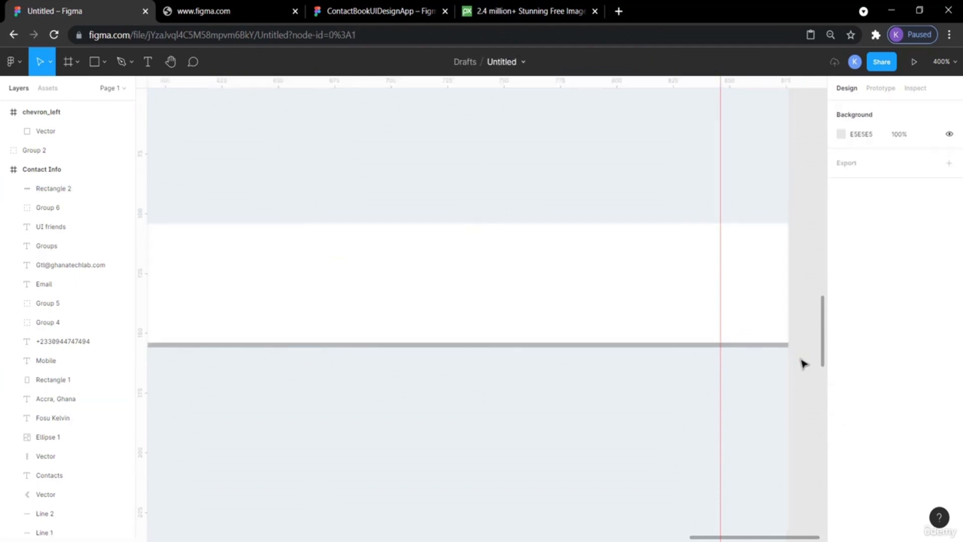
pyautogui.hotkey('shift', '0')
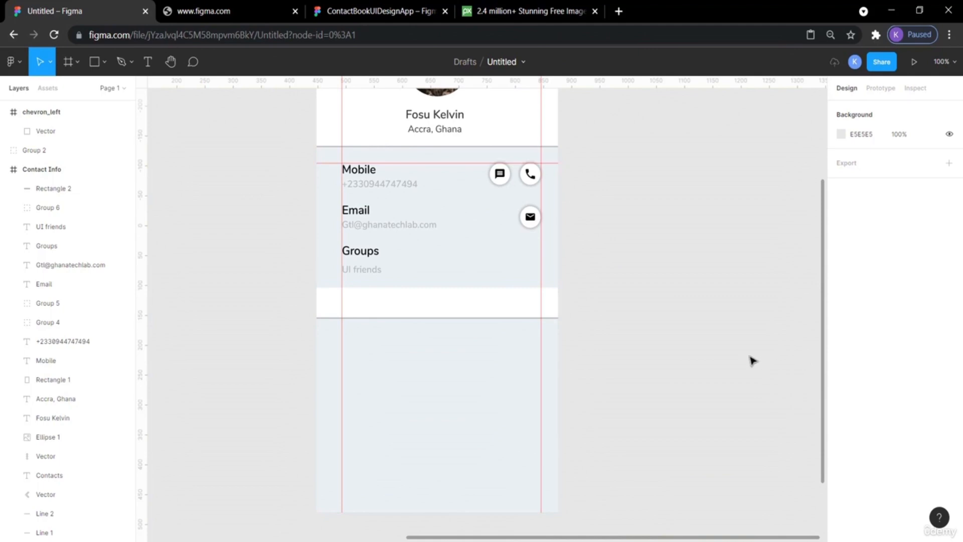
pyautogui.scroll(3, 748, 351)
pyautogui.hscroll(-3, 713, 335)
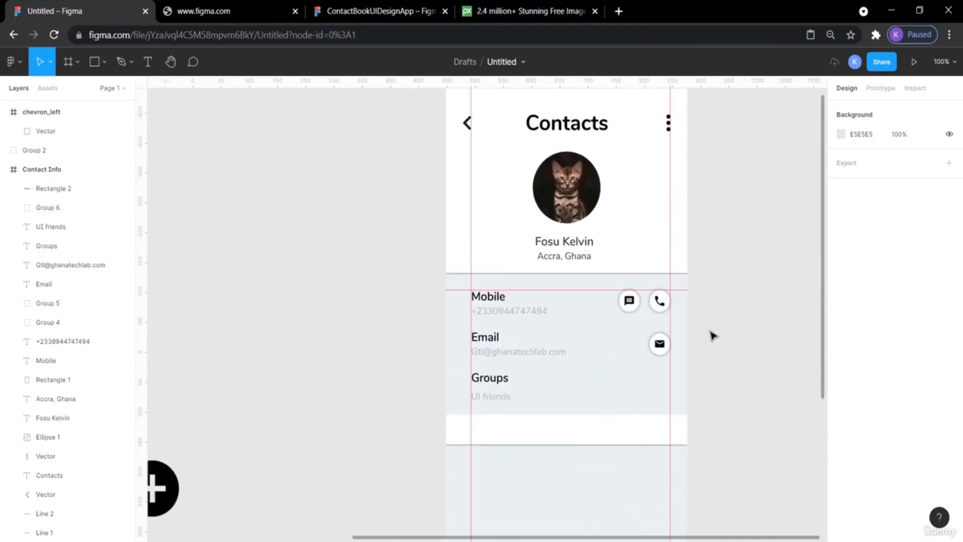
pyautogui.scroll(-3, 713, 336)
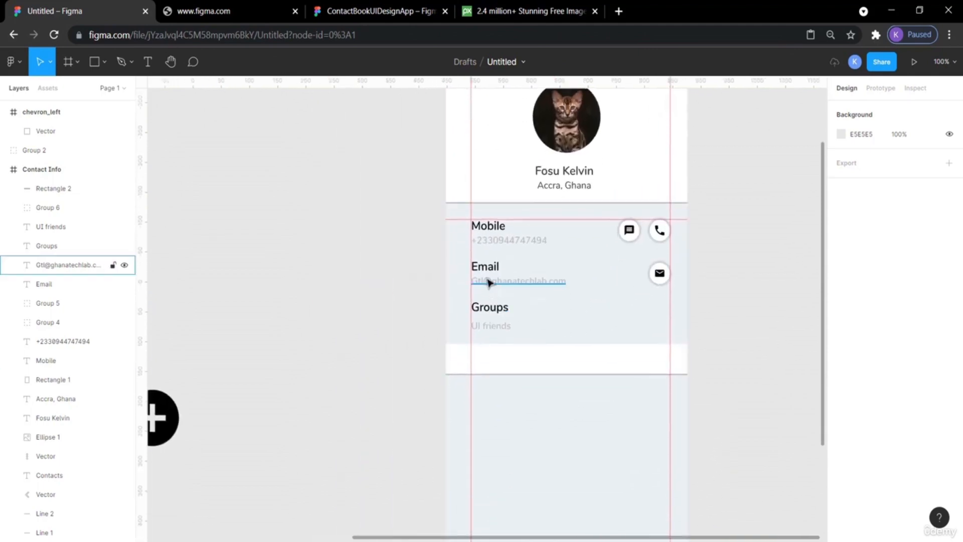
# Paste a copy of the Groups label, move it down into the white strip and bring it to the front.
pyautogui.click(500, 314)
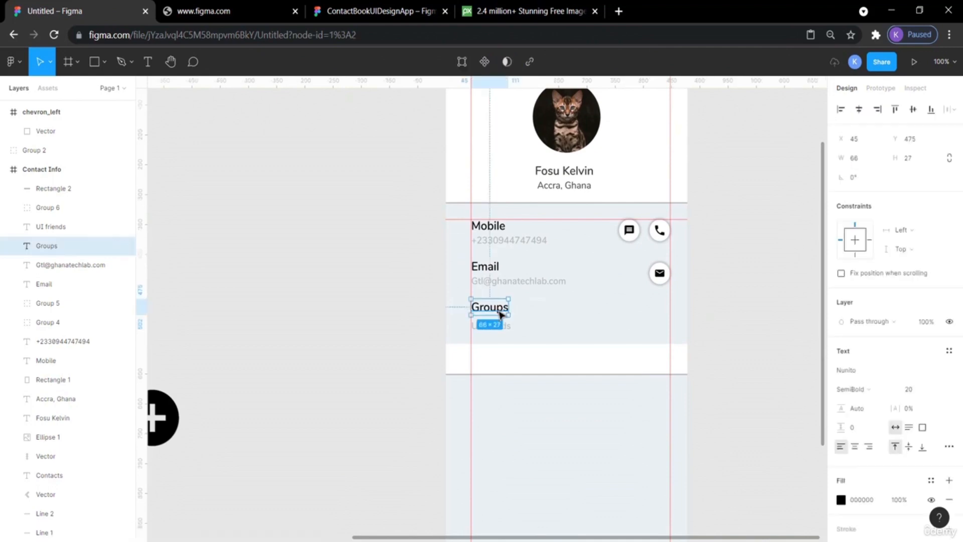
pyautogui.hotkey('ctrl', 'v')
pyautogui.hotkey('shift', 'Down')
pyautogui.hotkey('shift', 'Down')
pyautogui.hotkey('shift', 'Down')
pyautogui.hotkey('shift', 'Down')
pyautogui.hotkey('shift', 'Down')
pyautogui.hotkey('shift', 'Down')
pyautogui.hotkey('shift', 'Down')
pyautogui.hotkey('shift', 'Down')
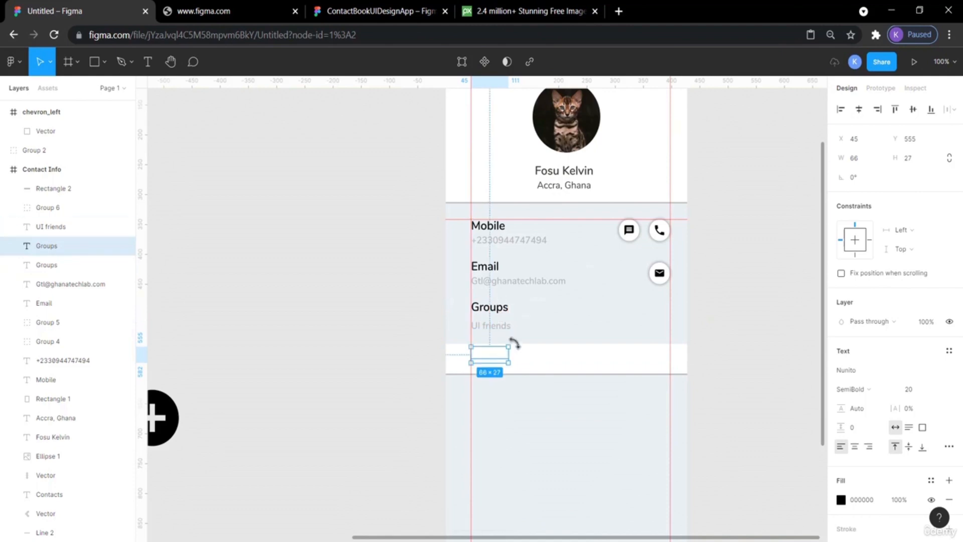
pyautogui.rightClick(486, 361)
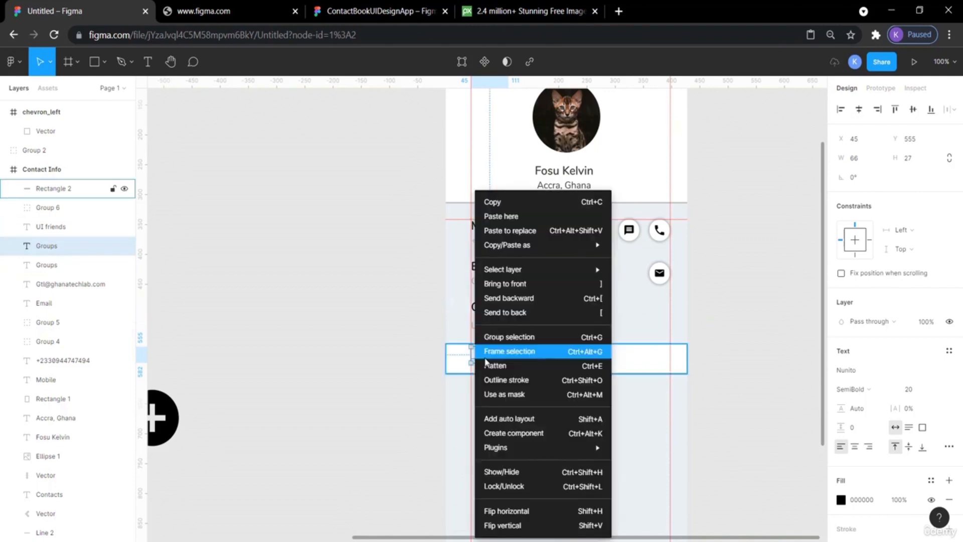
pyautogui.click(520, 284)
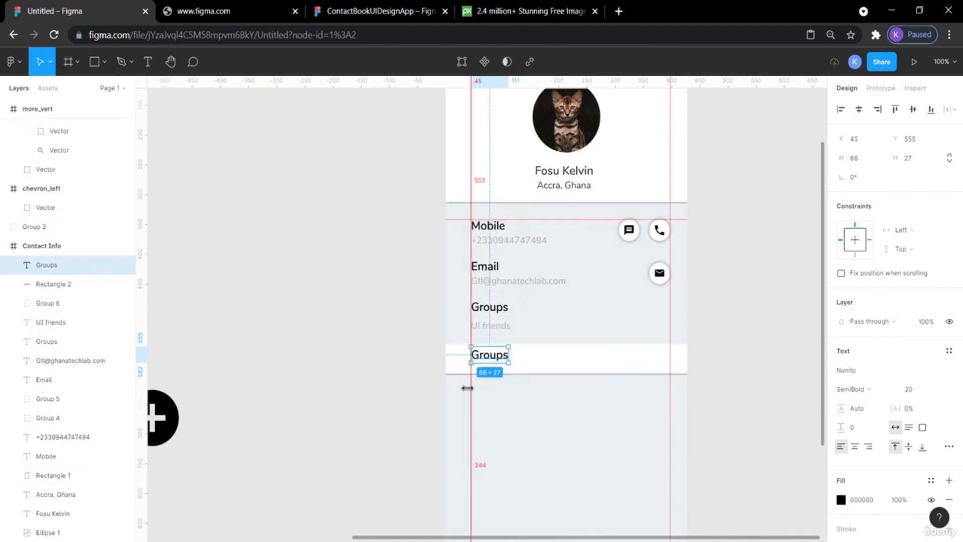
# Rename the copied label to Account linked and compare it with the reference heading.
pyautogui.doubleClick(487, 358)
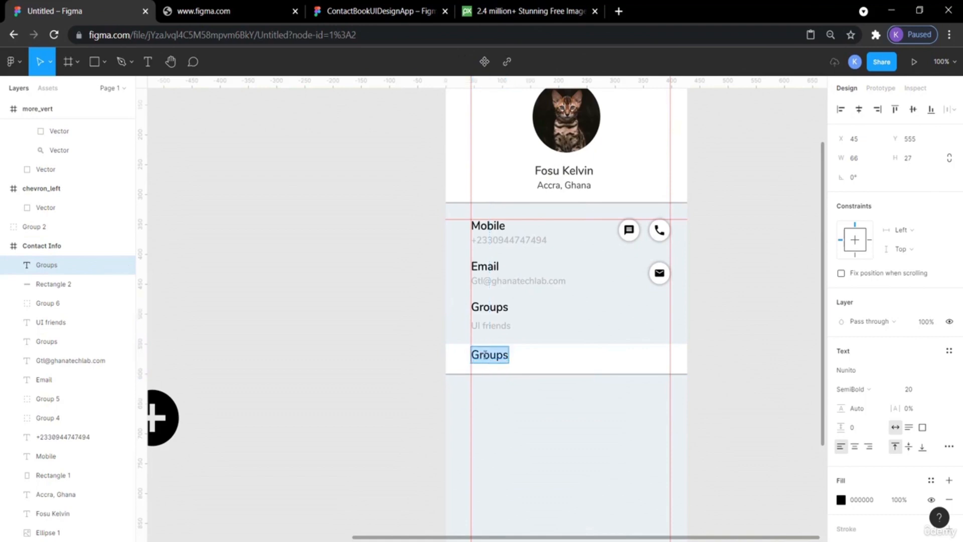
pyautogui.write('Account l')
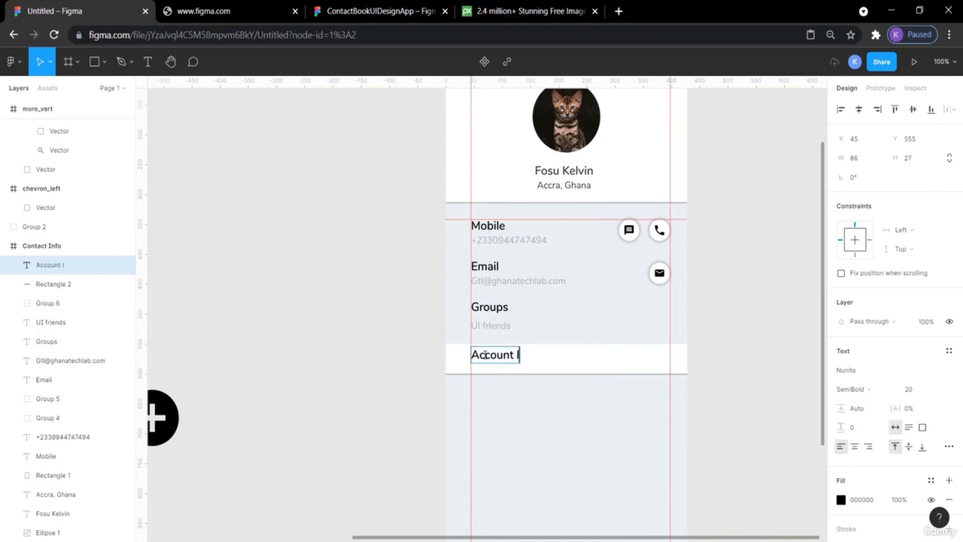
pyautogui.write('inked')
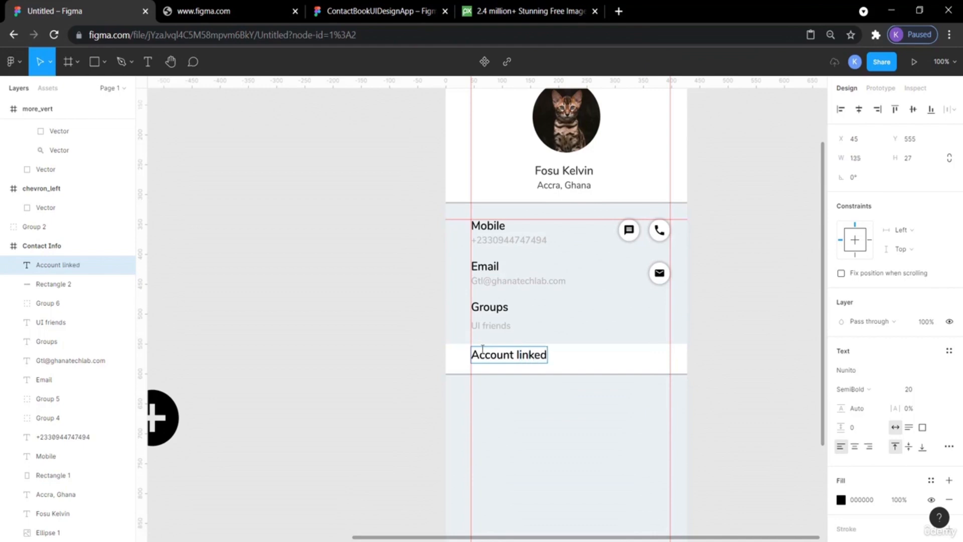
pyautogui.click(380, 11)
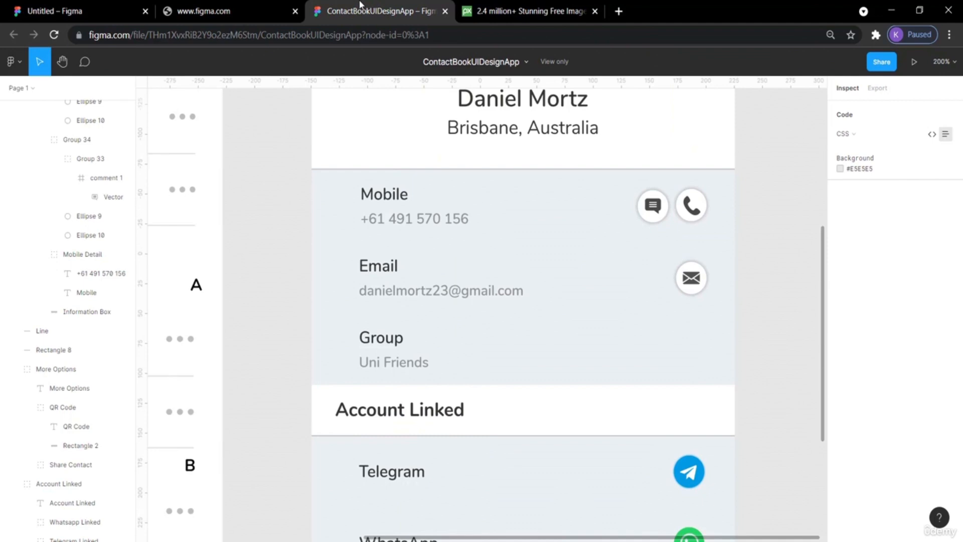
pyautogui.click(100, 7)
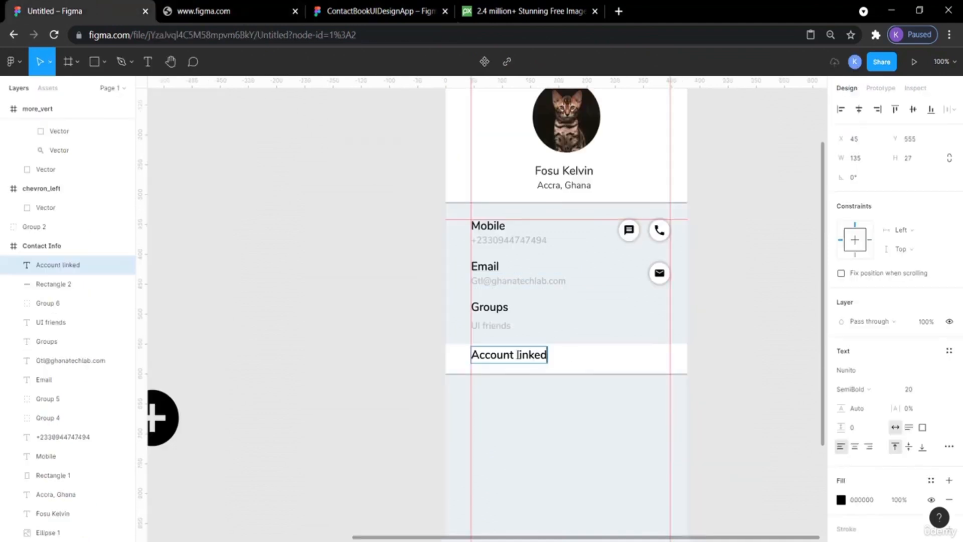
# Capitalize the heading so it reads Account Linked.
pyautogui.press('BackSpace')
pyautogui.write('L')
pyautogui.press('Escape')
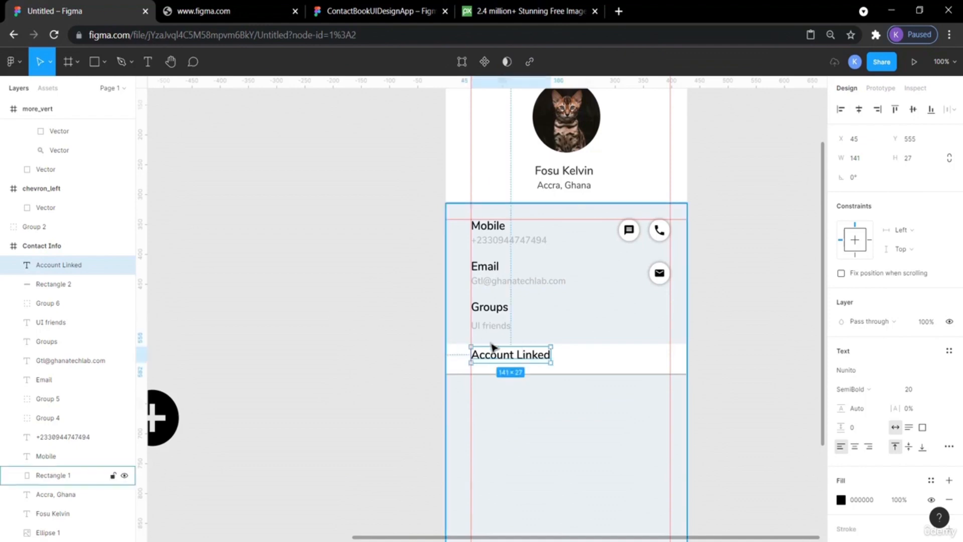
# Nudge the Account Linked heading down to about Y 561 inside the white strip.
pyautogui.moveTo(494, 356); pyautogui.dragTo(495, 363)
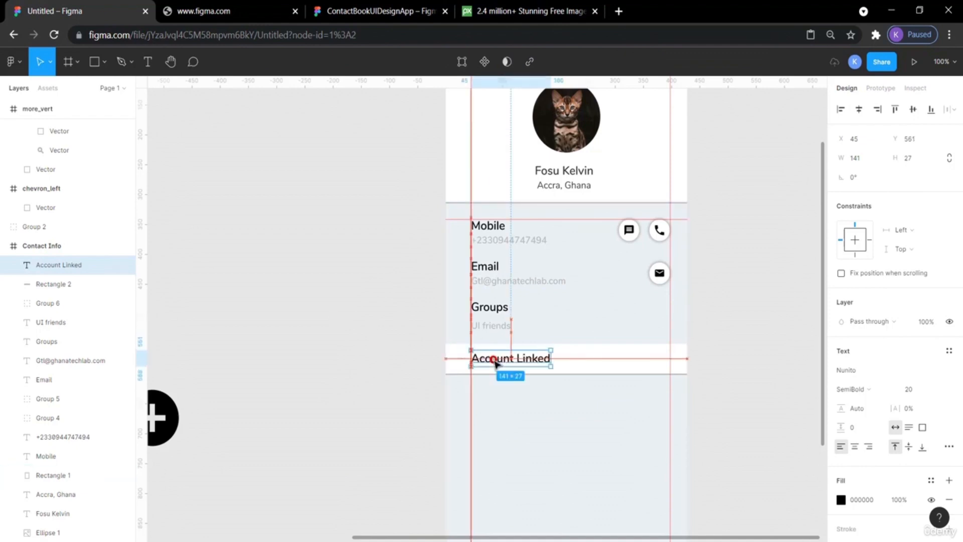
pyautogui.click(736, 345)
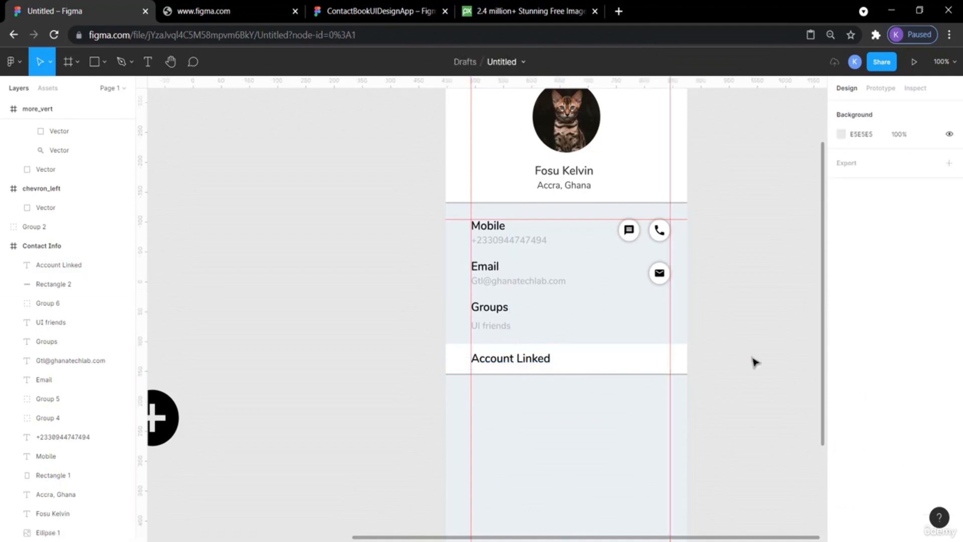
pyautogui.scroll(1, 756, 363)
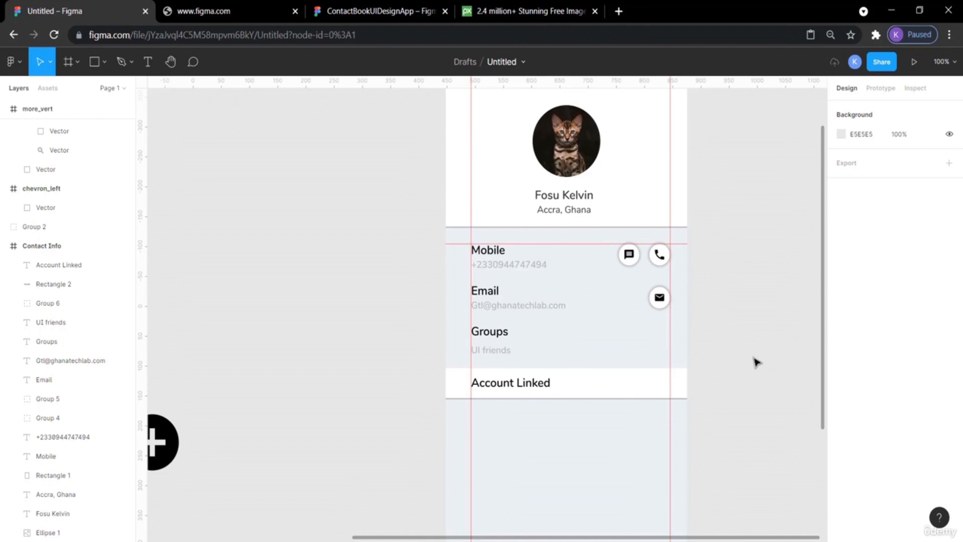
pyautogui.moveTo(525, 387); pyautogui.dragTo(525, 389)
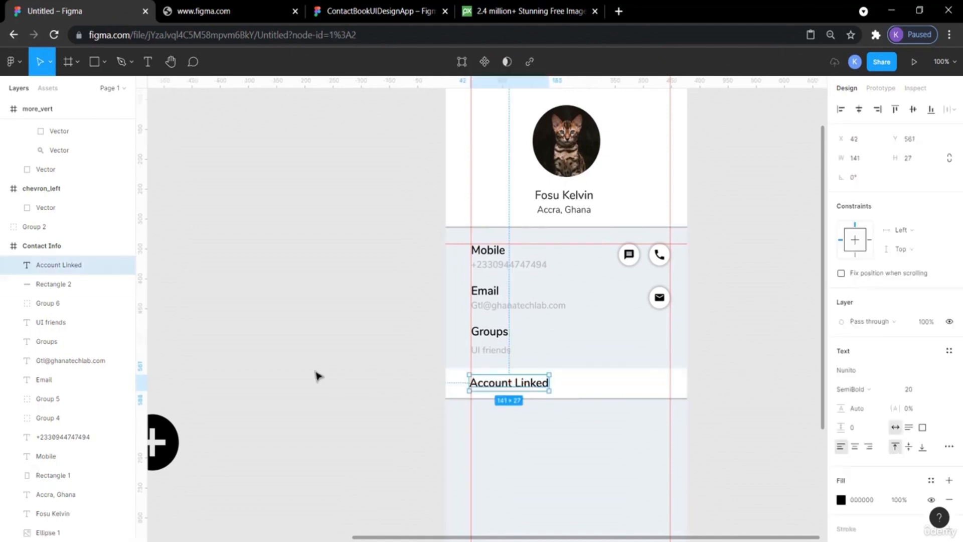
pyautogui.click(314, 375)
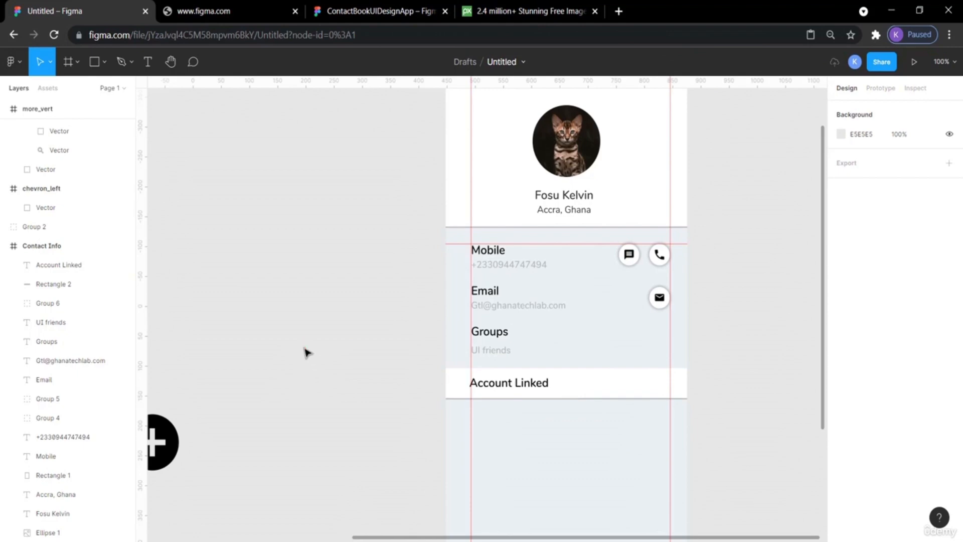
pyautogui.click(482, 390)
pyautogui.moveTo(482, 390); pyautogui.dragTo(484, 390)
pyautogui.click(389, 360)
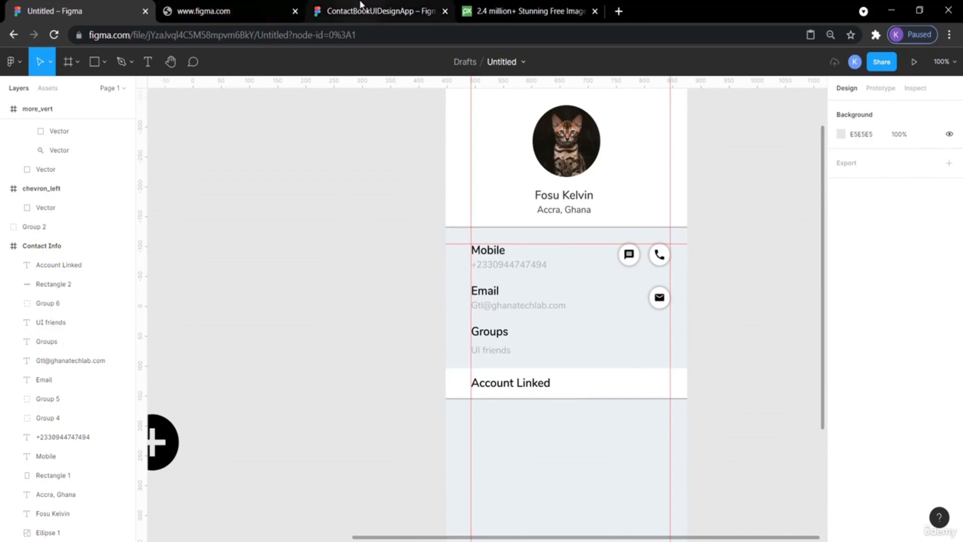
# Inspect the reference design's Account Linked heading and the Telegram and WhatsApp rows below it.
pyautogui.click(360, 5)
pyautogui.scroll(-4, 490, 281)
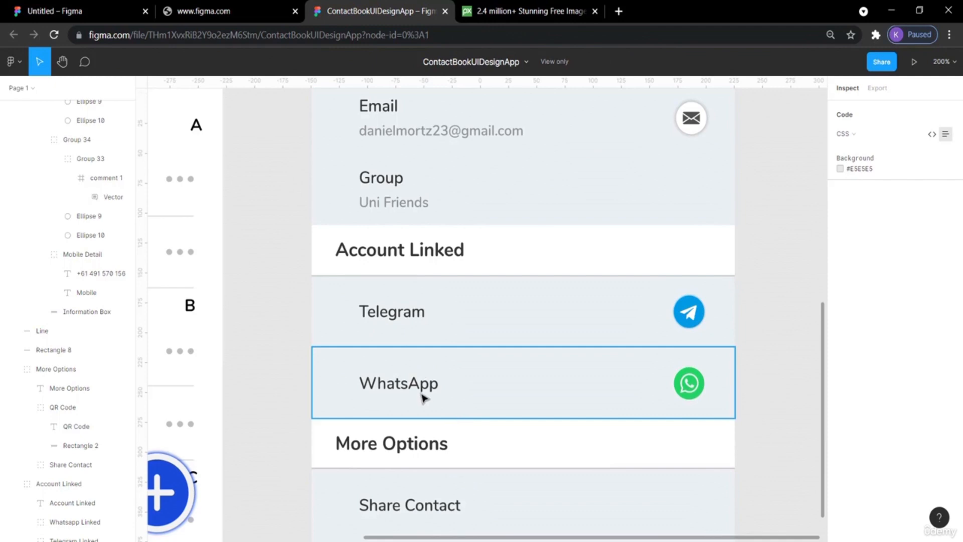
pyautogui.scroll(2, 778, 242)
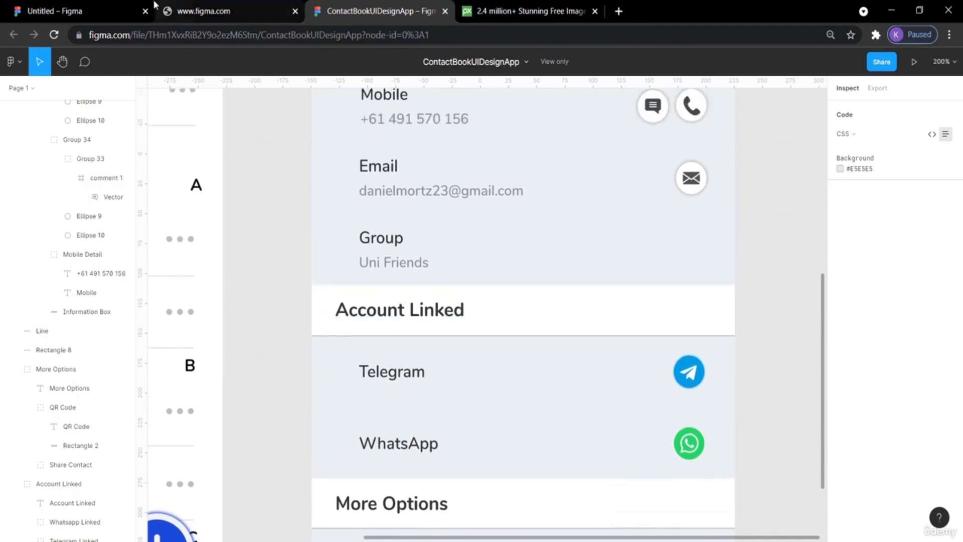
pyautogui.click(96, 11)
pyautogui.scroll(1, 428, 218)
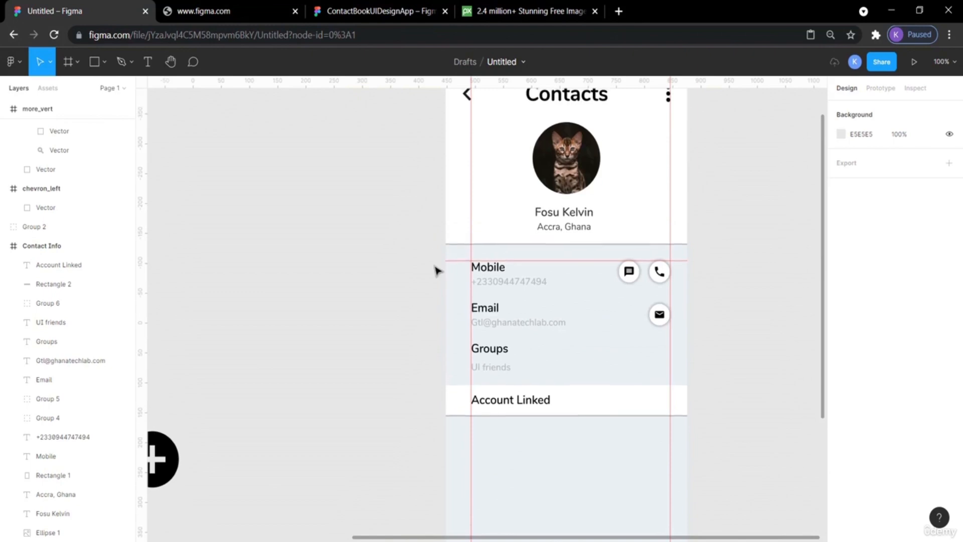
pyautogui.click(349, 9)
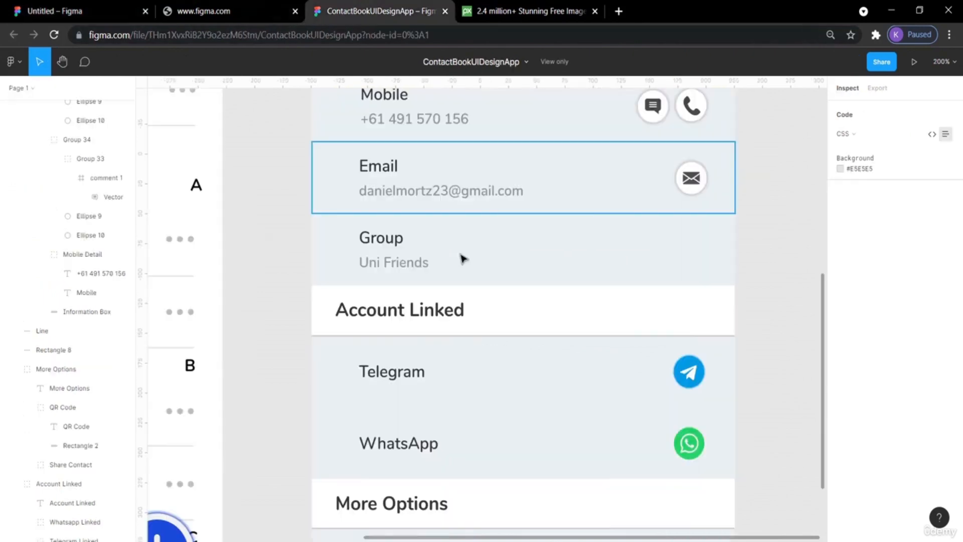
pyautogui.click(429, 312)
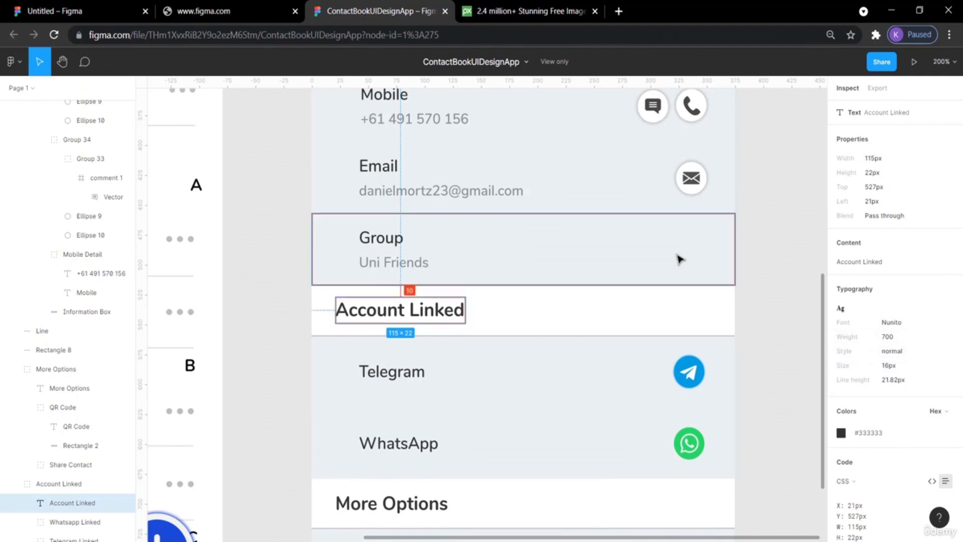
pyautogui.click(82, 7)
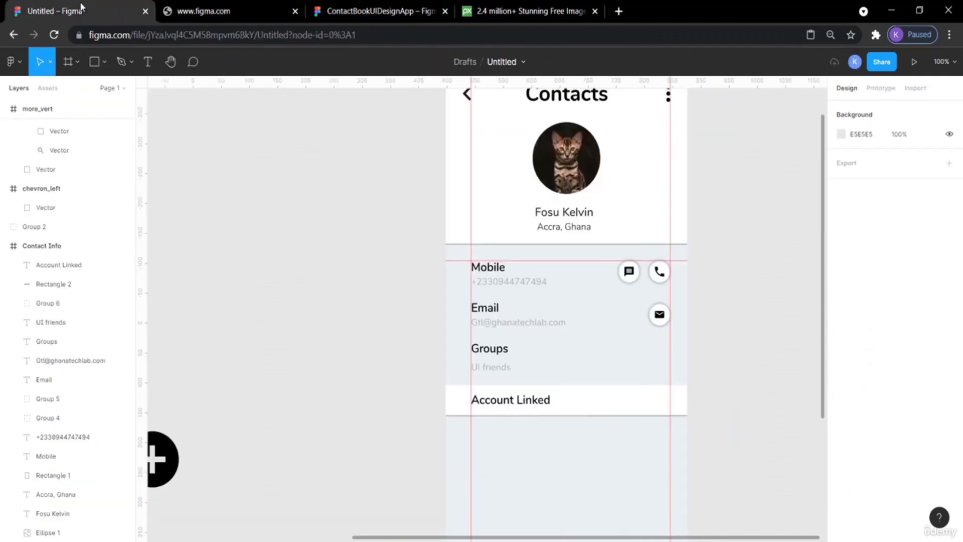
# Compare the Account Linked heading's position and text style with the contact name text.
pyautogui.click(511, 404)
pyautogui.scroll(3, 511, 404)
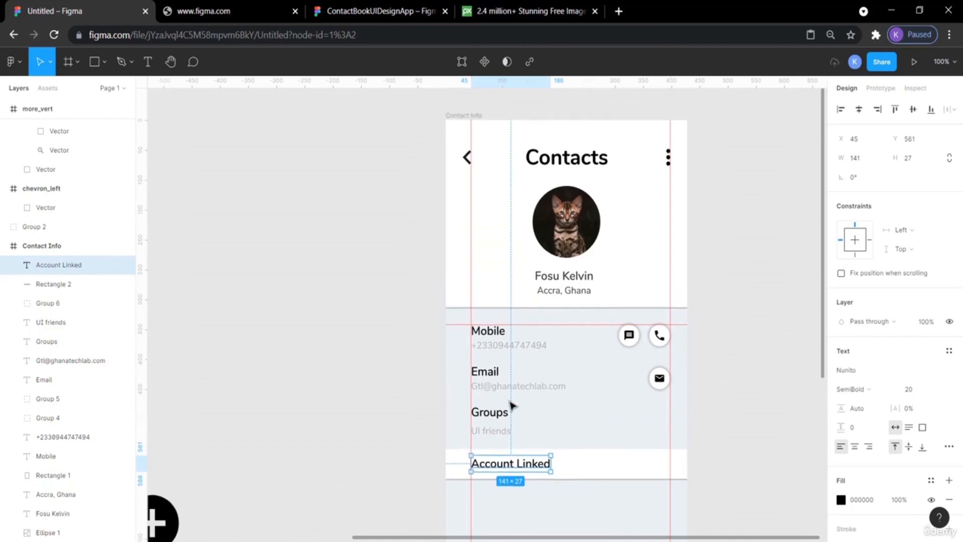
pyautogui.click(569, 311)
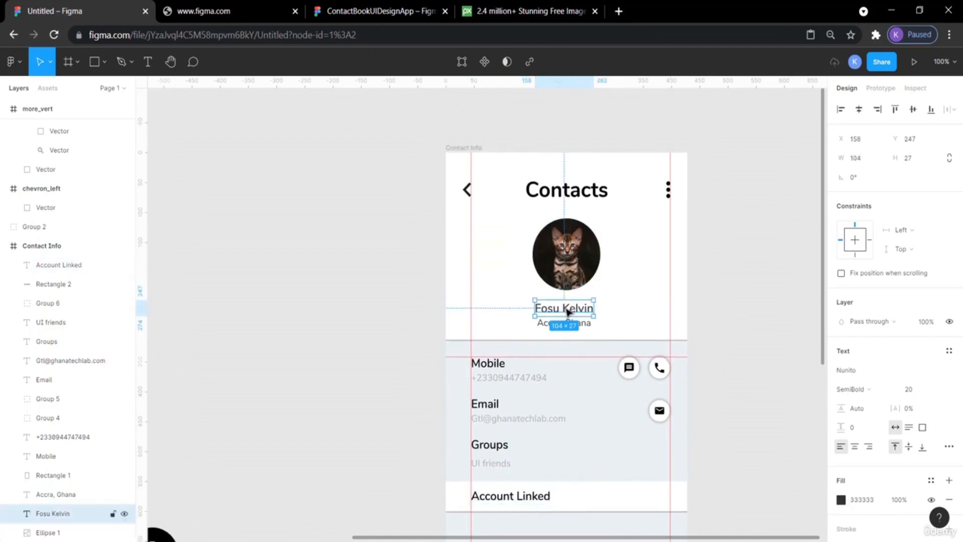
pyautogui.scroll(-3, 567, 336)
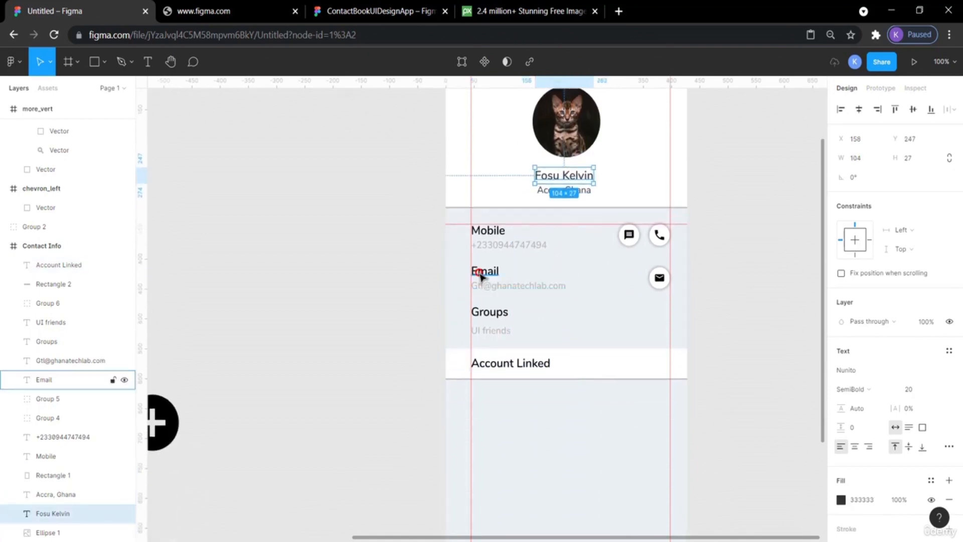
pyautogui.click(512, 369)
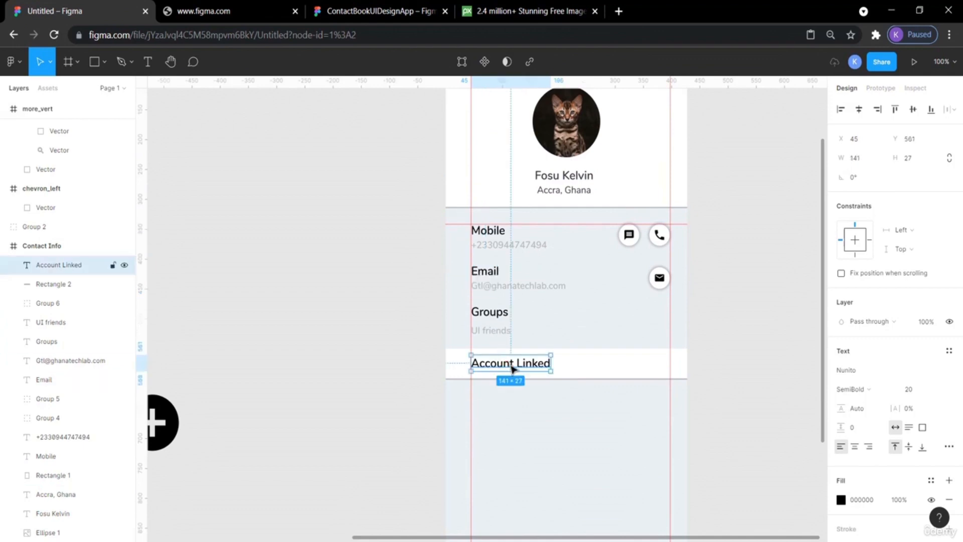
pyautogui.click(721, 378)
pyautogui.scroll(-3, 721, 377)
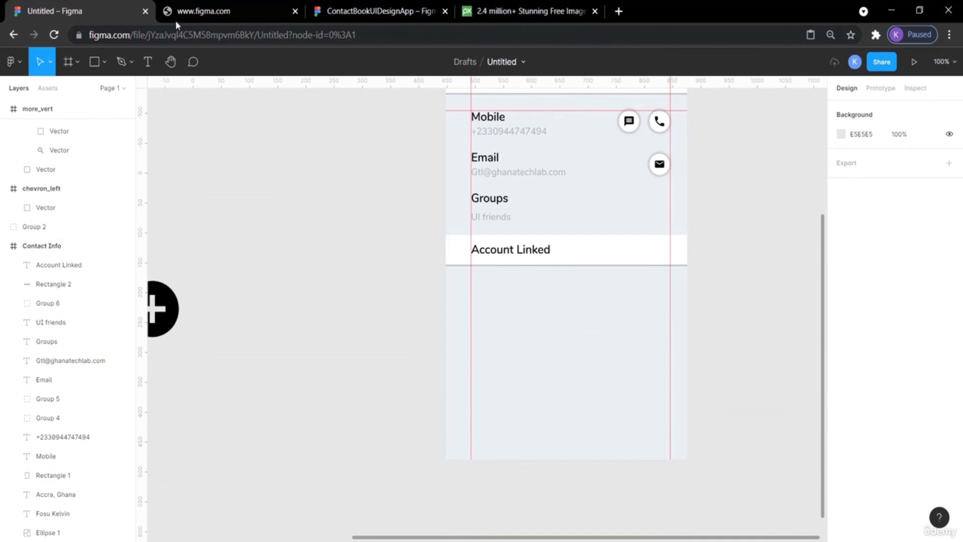
pyautogui.click(354, 12)
pyautogui.click(80, 11)
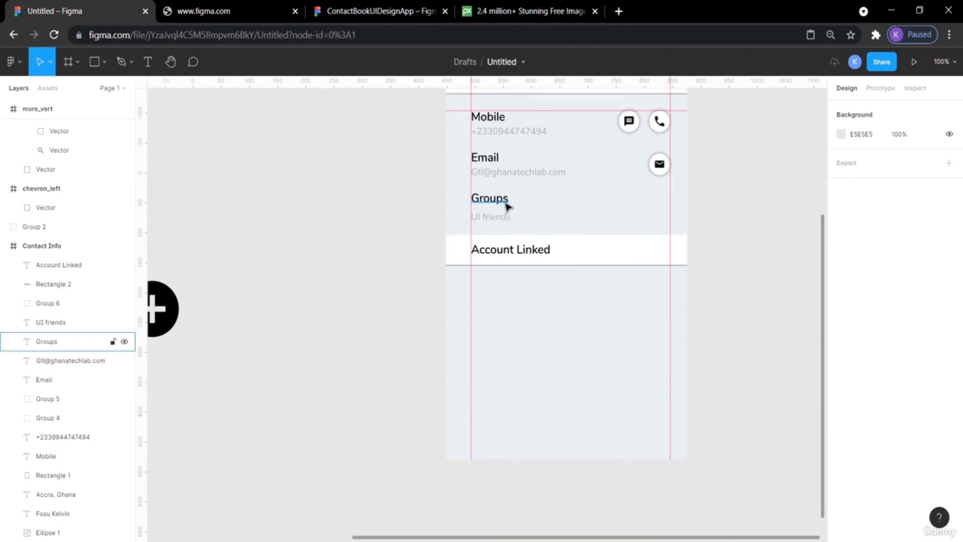
# Paste another copy of the Groups label and nudge it down to Y 625, below the Account Linked strip.
pyautogui.click(503, 205)
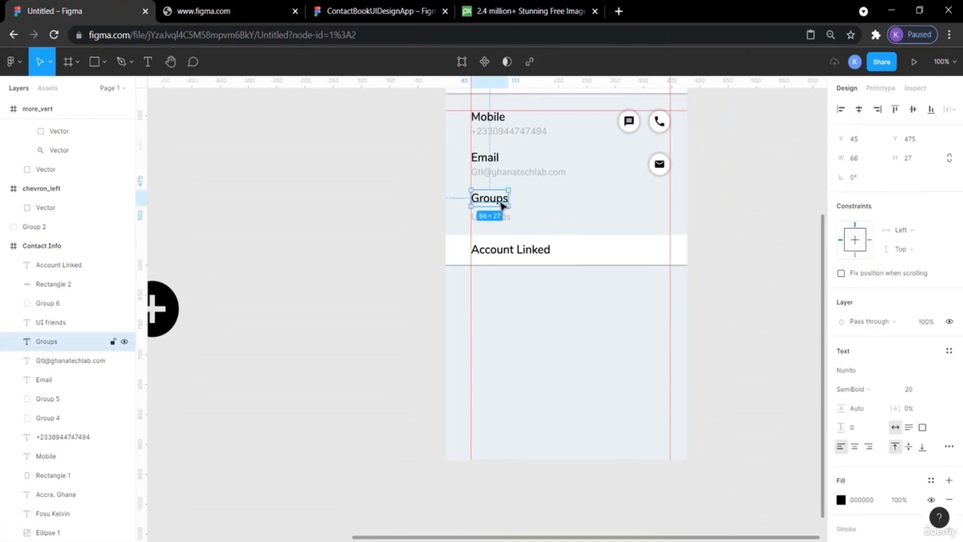
pyautogui.hotkey('ctrl', 'v')
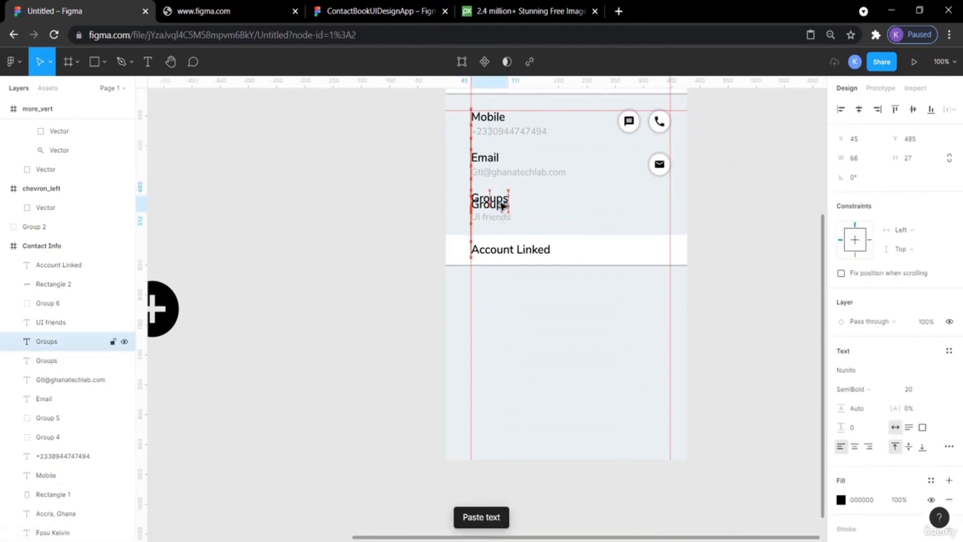
pyautogui.hotkey('shift', 'Down')
pyautogui.hotkey('shift', 'Down')
pyautogui.hotkey('shift', 'Down')
pyautogui.hotkey('shift', 'Down')
pyautogui.hotkey('shift', 'Down')
pyautogui.hotkey('shift', 'Down')
pyautogui.hotkey('shift', 'Down')
pyautogui.hotkey('shift', 'Down')
pyautogui.hotkey('shift', 'Down')
pyautogui.hotkey('shift', 'Down')
pyautogui.hotkey('shift', 'Down')
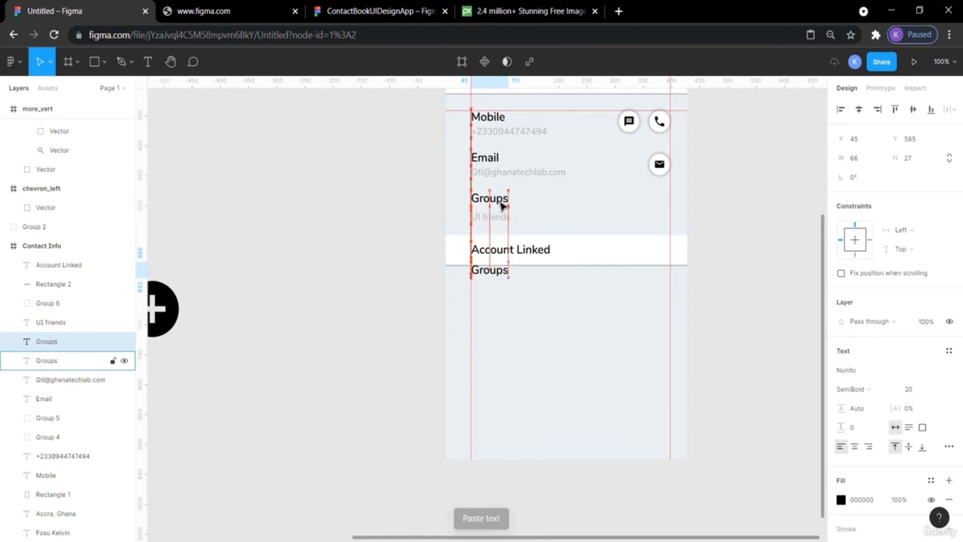
pyautogui.hotkey('shift', 'Down')
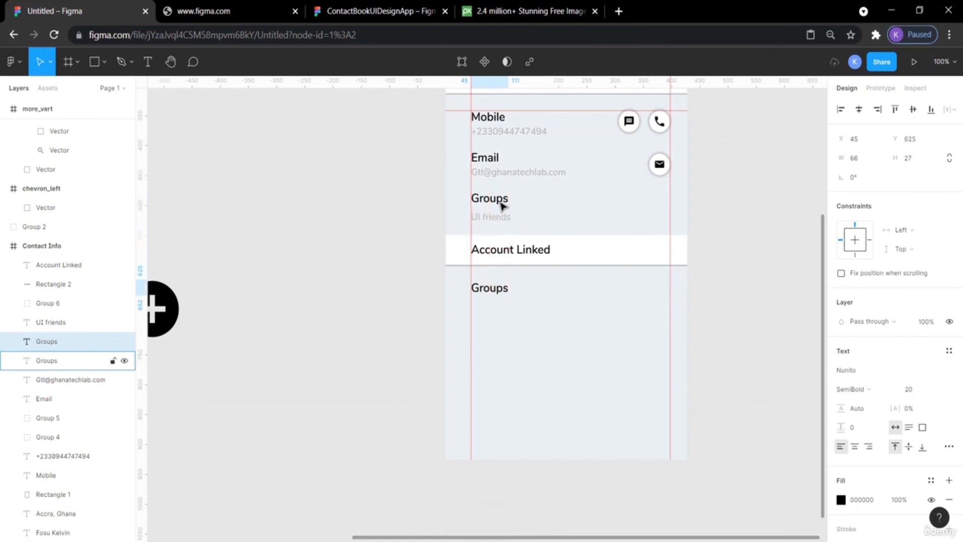
# Rename the new label below the strip to Telegram.
pyautogui.click(396, 9)
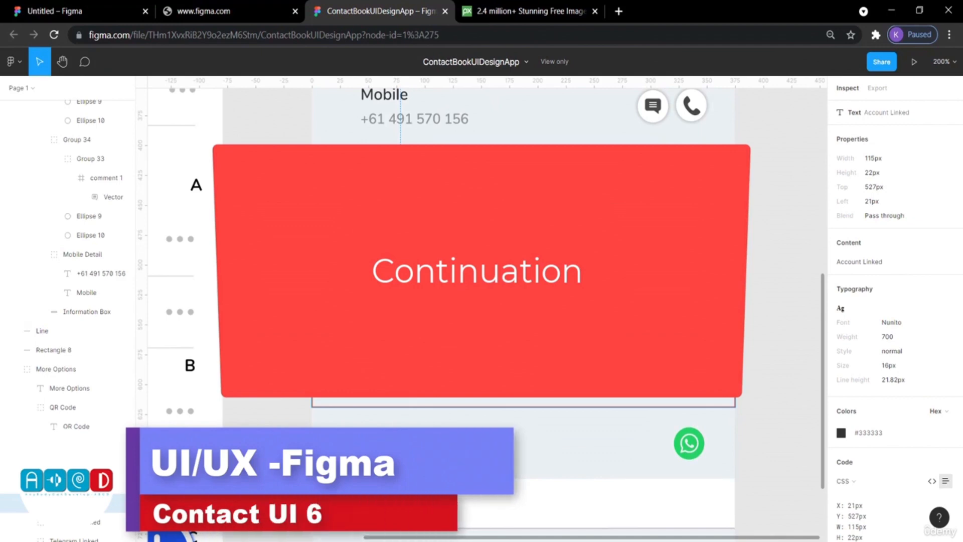
pyautogui.click(64, 5)
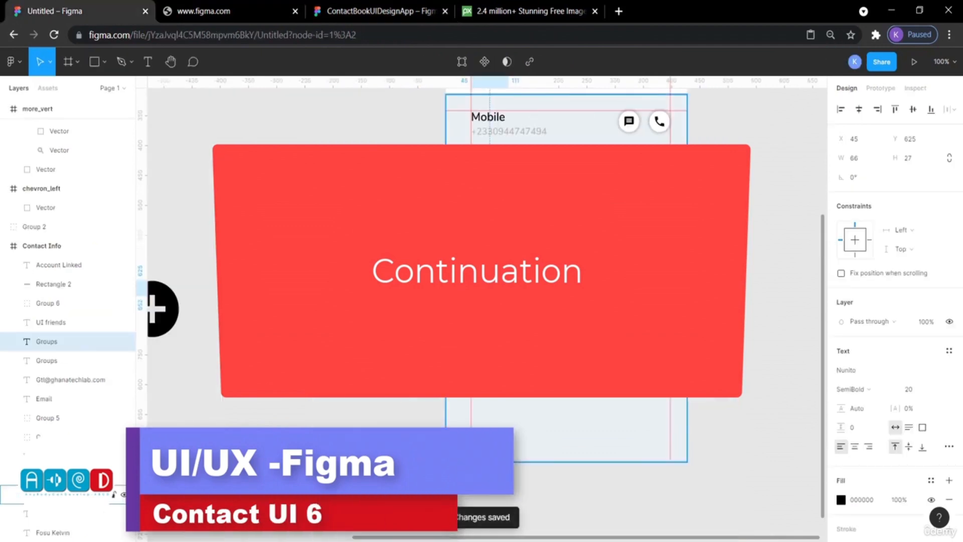
pyautogui.doubleClick(488, 290)
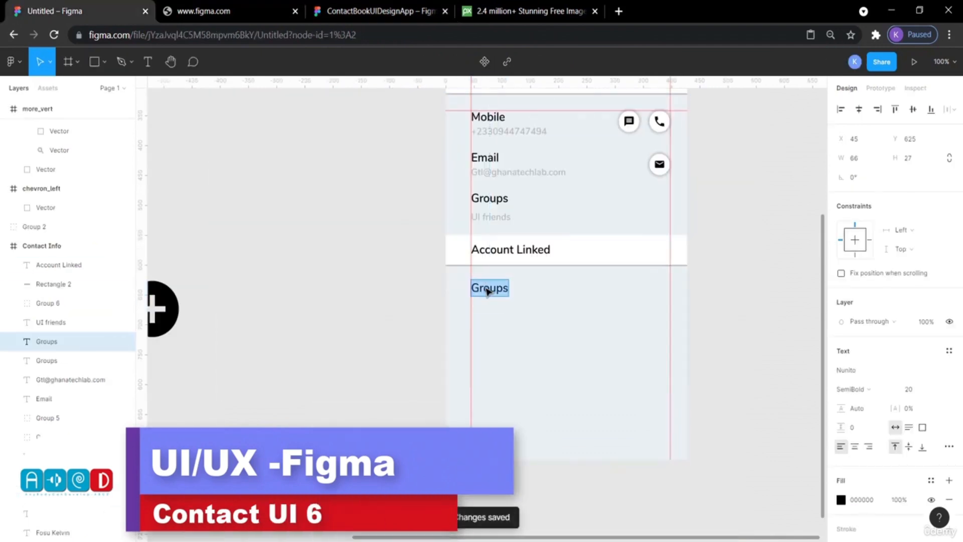
pyautogui.write('Te')
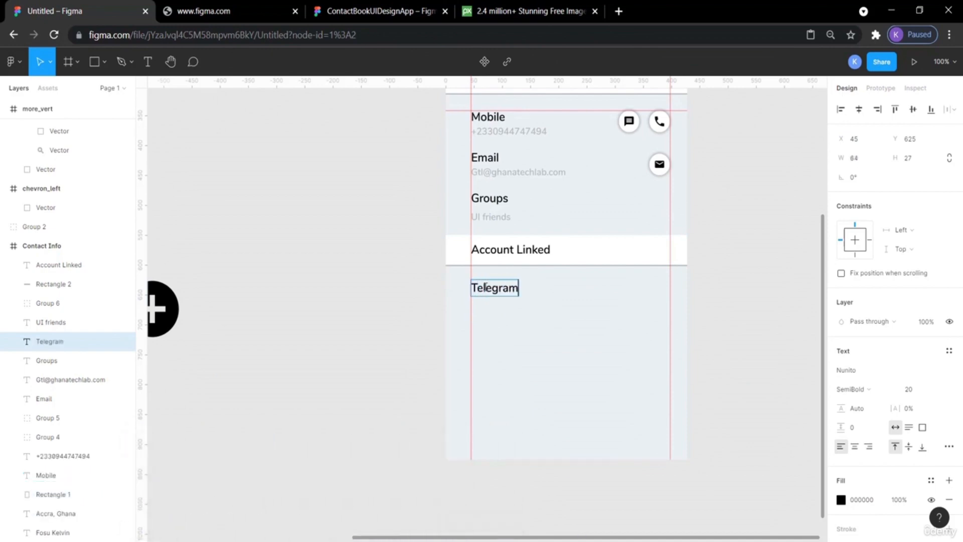
pyautogui.write('legram')
pyautogui.press('Escape')
pyautogui.click(331, 295)
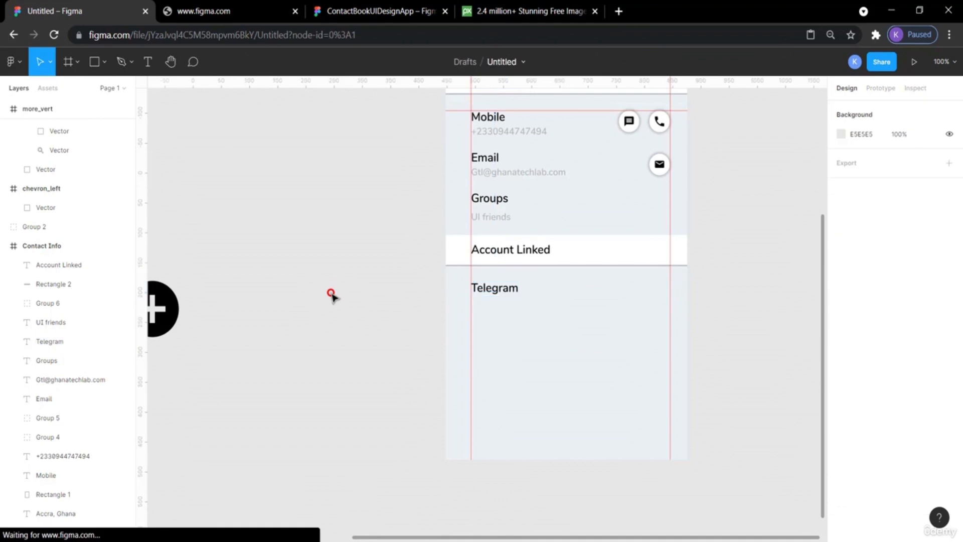
# Check the Telegram label's distances to the frame edges.
pyautogui.click(495, 294)
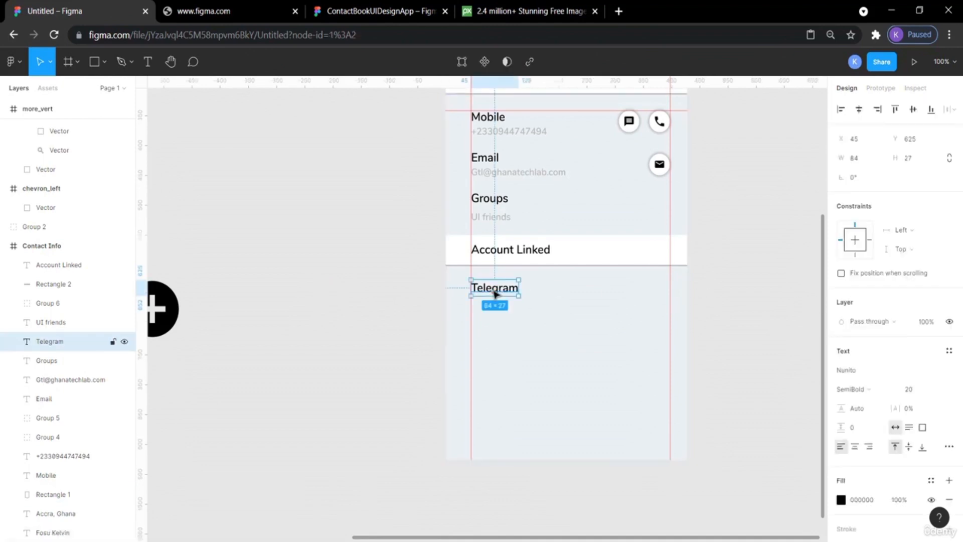
pyautogui.press('alt')
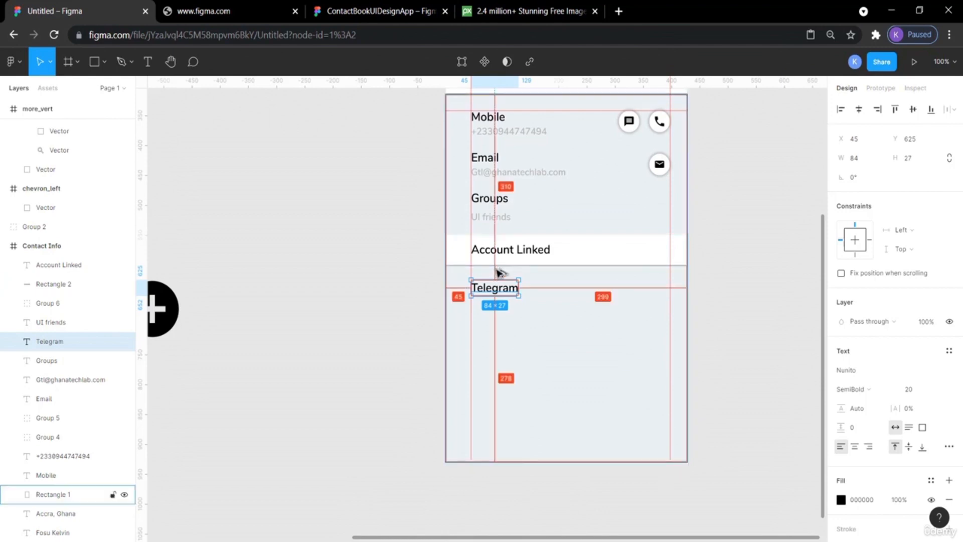
pyautogui.click(384, 269)
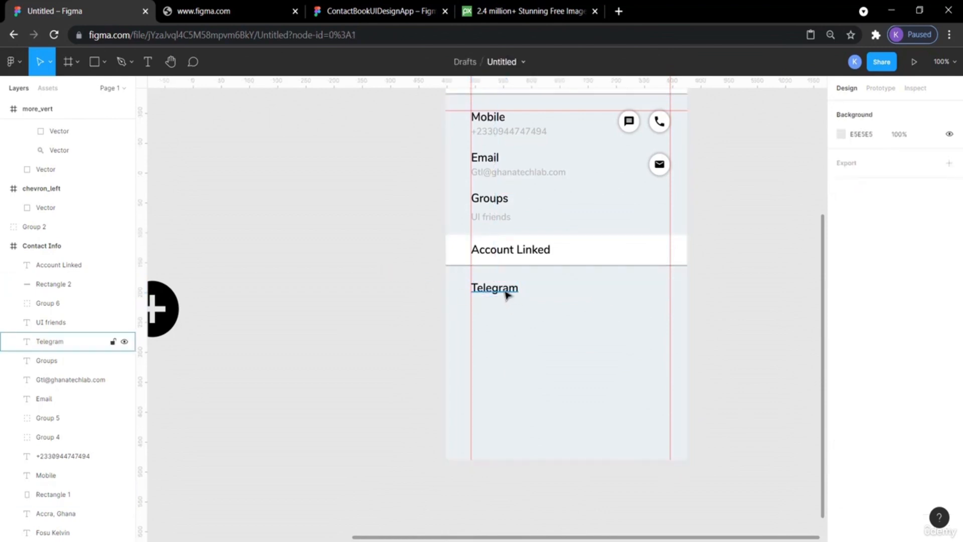
# Drag the Telegram icon from the canvas into the frame beside the Telegram label.
pyautogui.hscroll(-5, 746, 227)
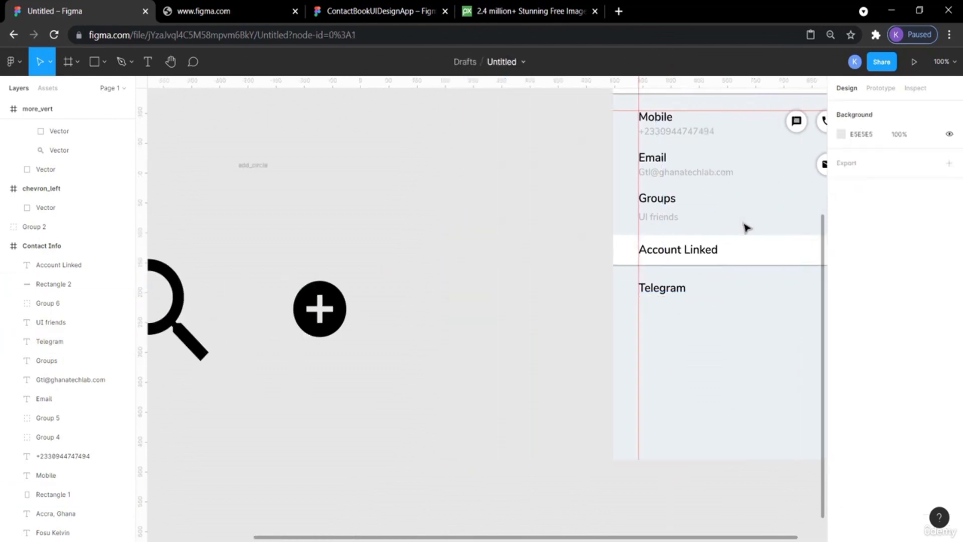
pyautogui.hscroll(-3, 746, 226)
pyautogui.scroll(3, 469, 224)
pyautogui.moveTo(340, 236); pyautogui.dragTo(729, 269)
pyautogui.hscroll(9, 729, 271)
pyautogui.moveTo(253, 266); pyautogui.dragTo(576, 371)
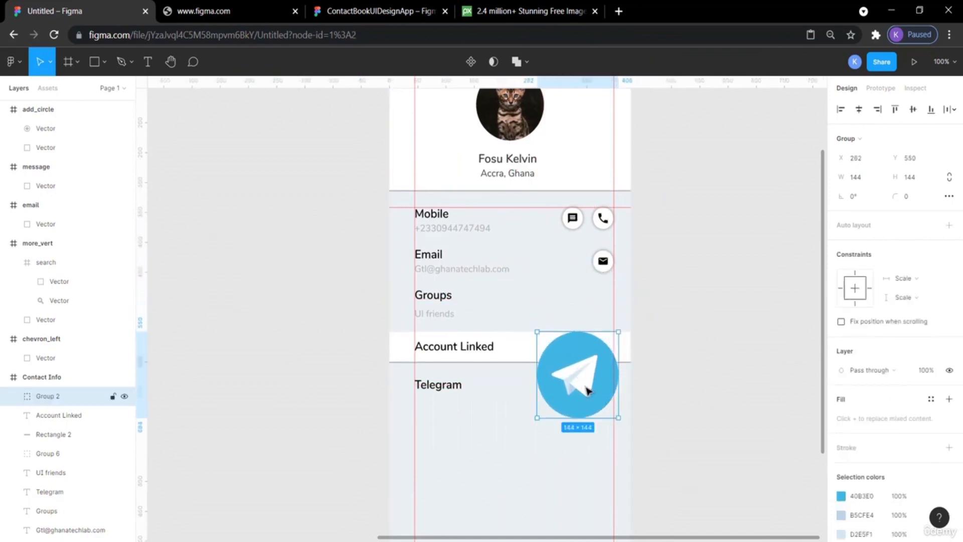
# Resize the Telegram icon to 36 × 36 and place it at the right end of the Telegram row, at X 361, Y 621.
pyautogui.click(861, 176)
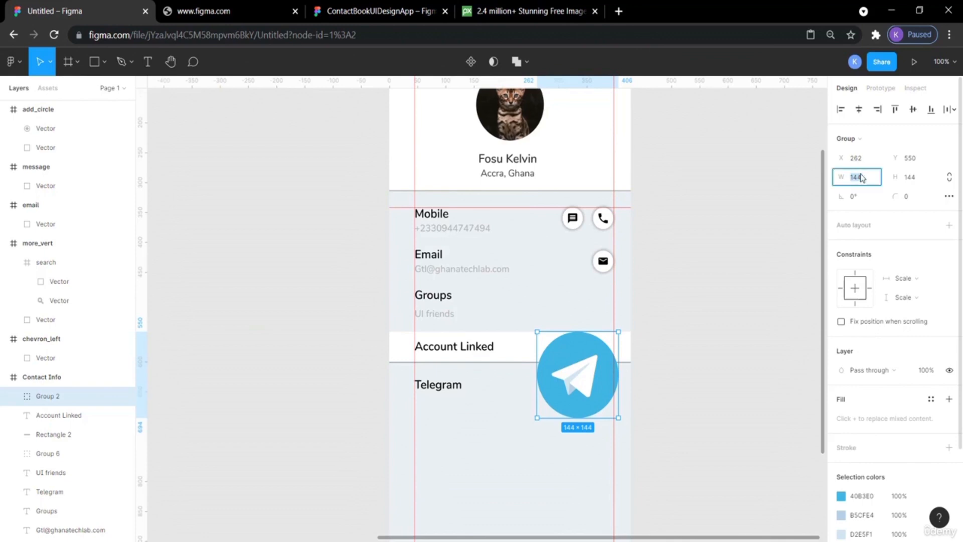
pyautogui.press('Return')
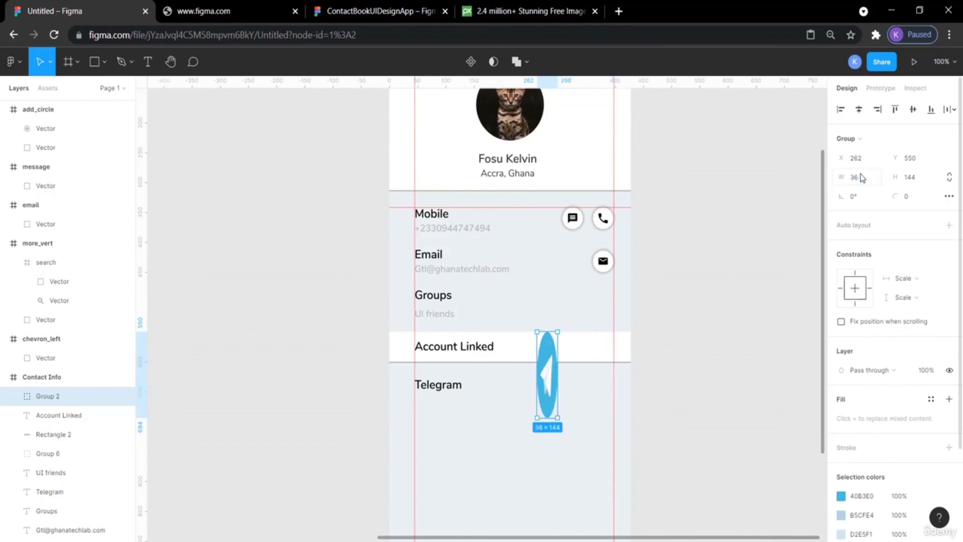
pyautogui.click(921, 178)
pyautogui.press('Return')
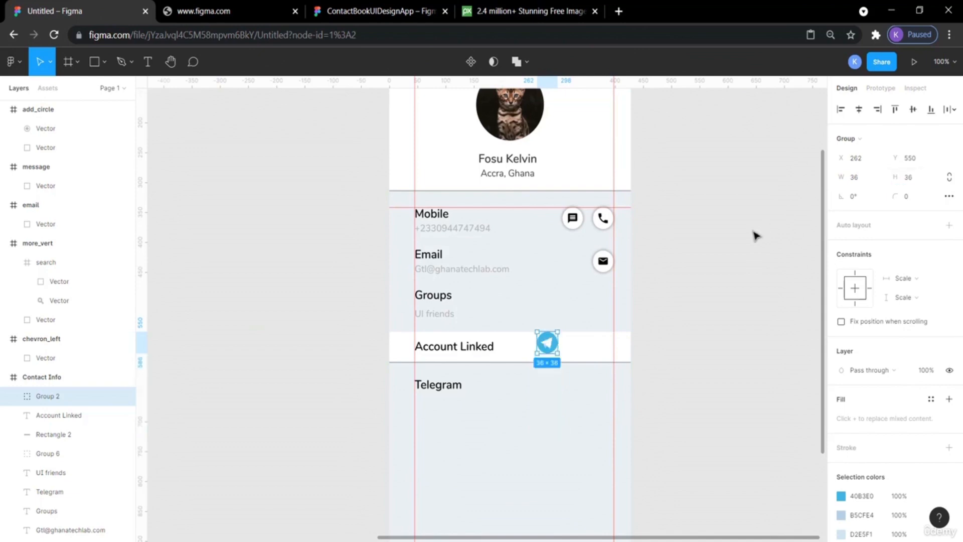
pyautogui.click(698, 257)
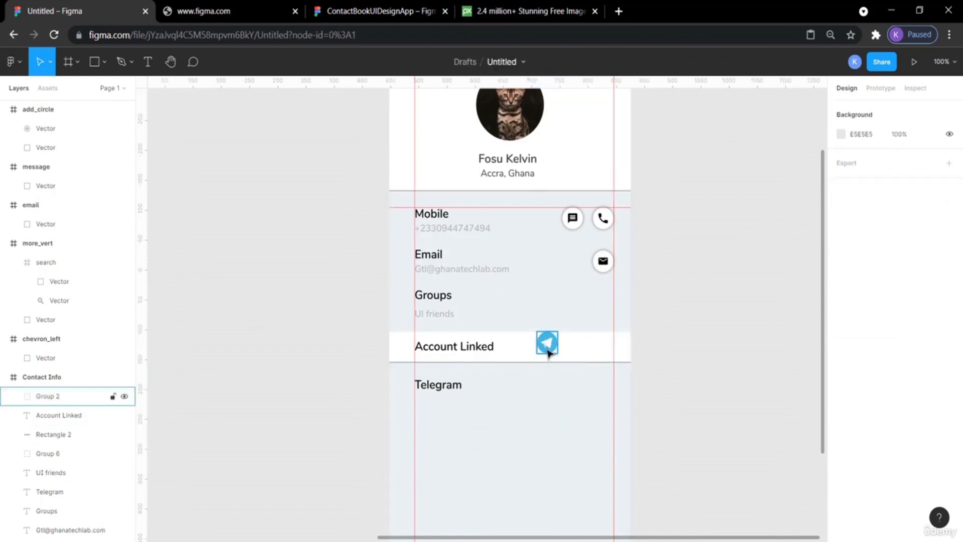
pyautogui.moveTo(547, 346); pyautogui.dragTo(603, 391)
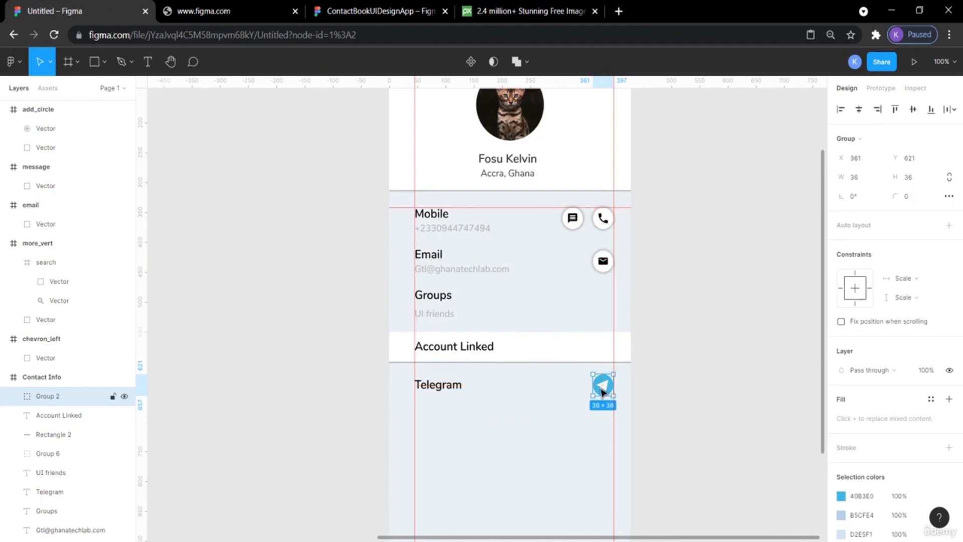
pyautogui.click(736, 381)
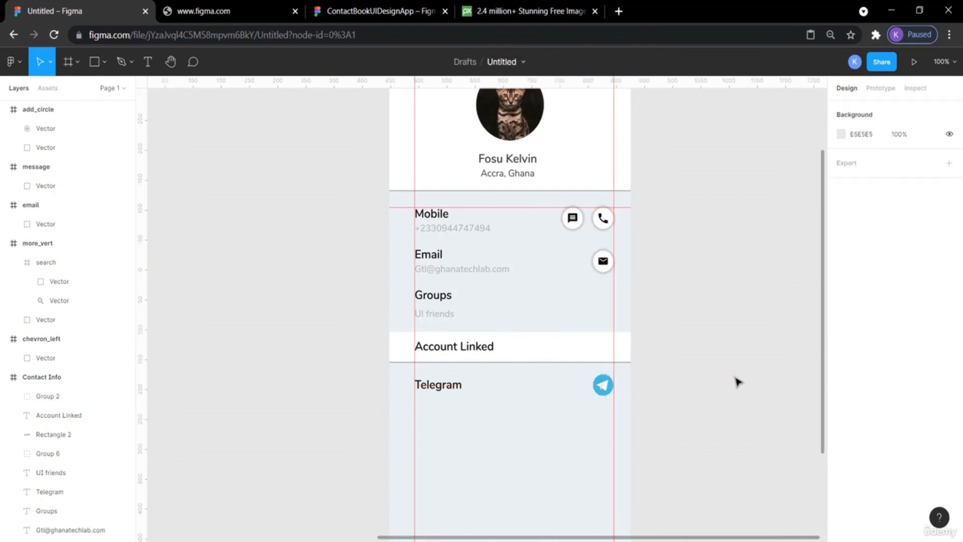
# Inspect the reference design's Telegram and email icon sizes, then return to the working file.
pyautogui.click(344, 6)
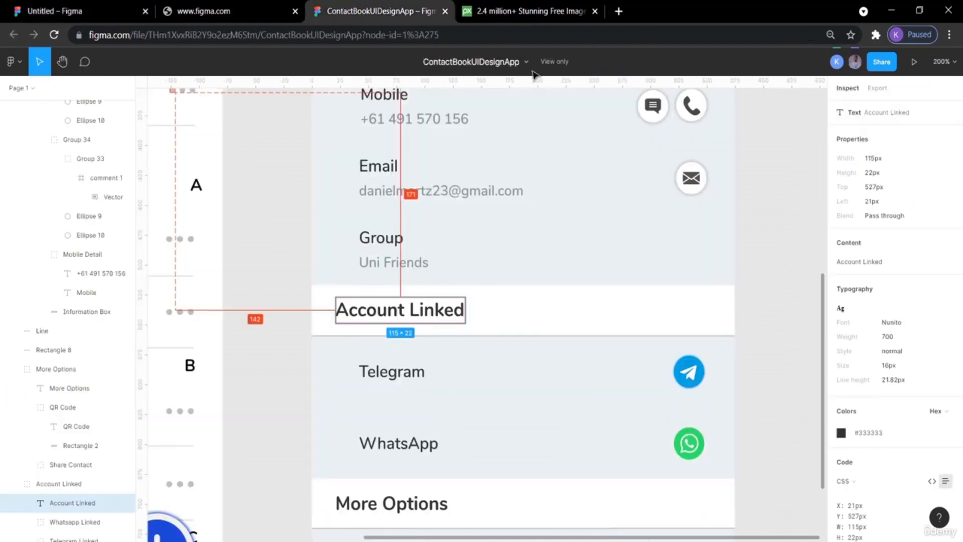
pyautogui.click(799, 257)
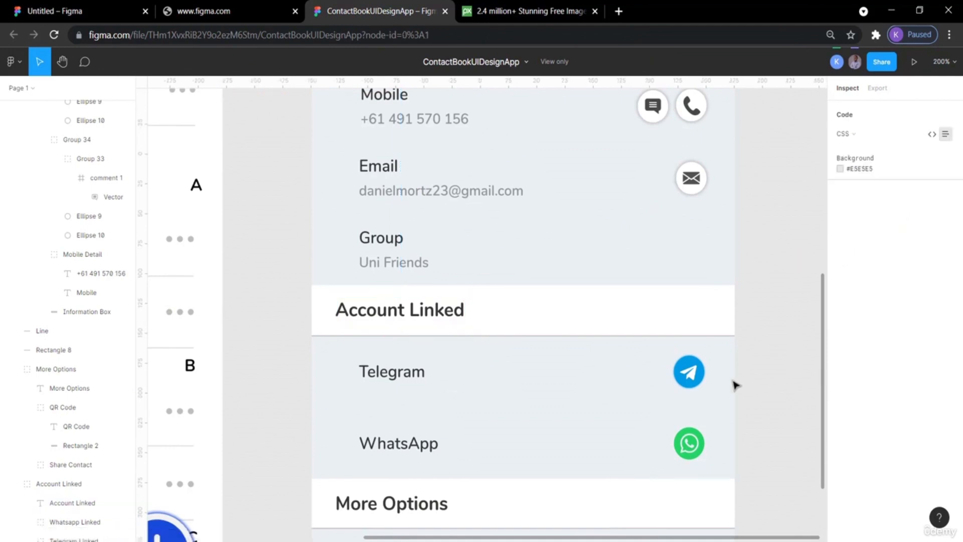
pyautogui.click(691, 373)
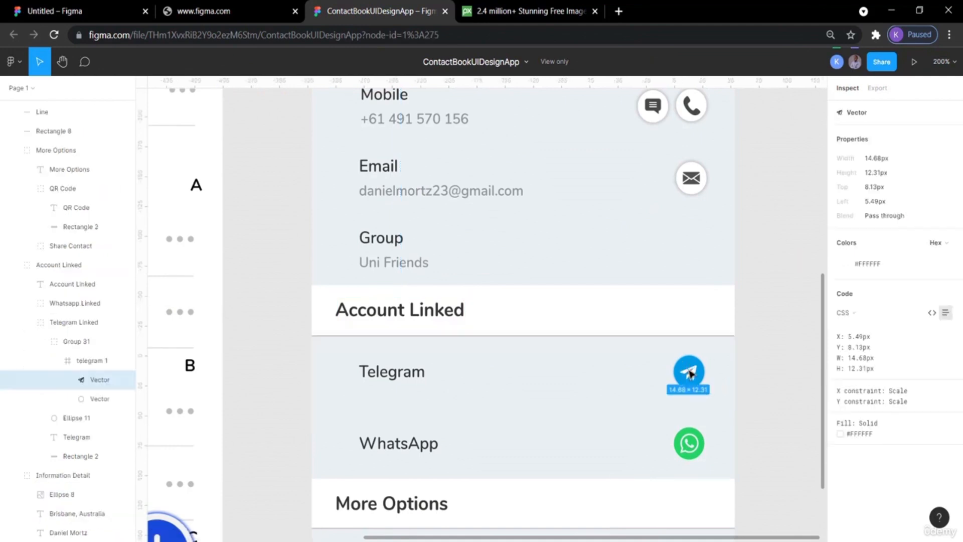
pyautogui.click(695, 363)
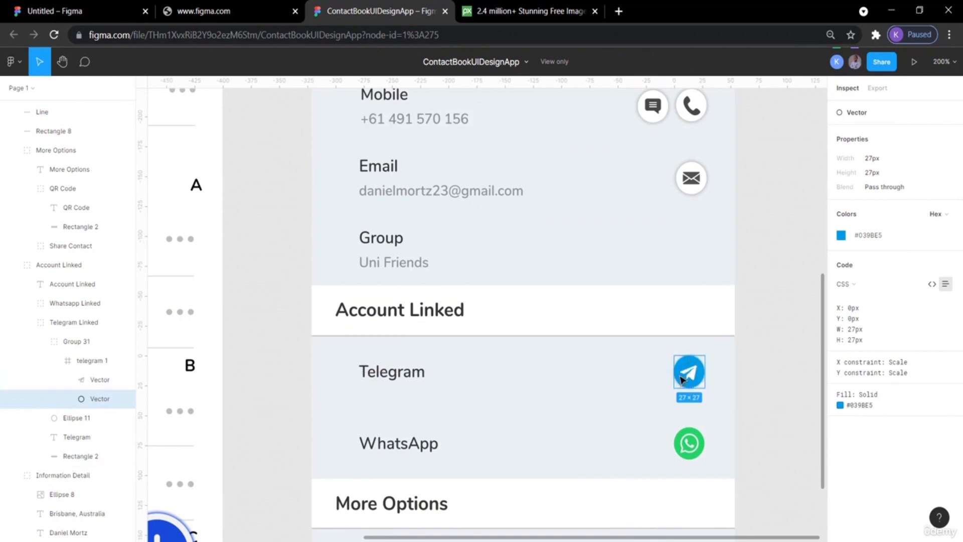
pyautogui.click(699, 173)
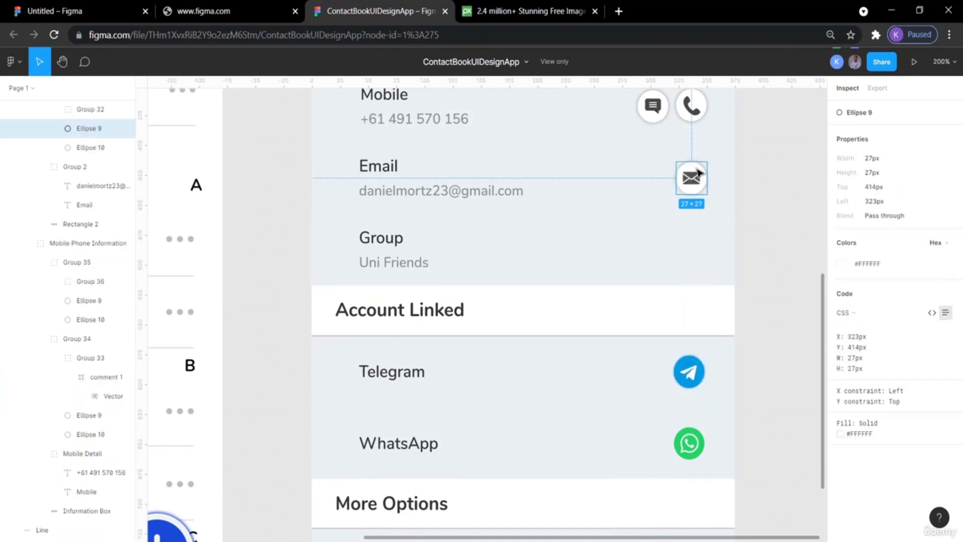
pyautogui.click(799, 230)
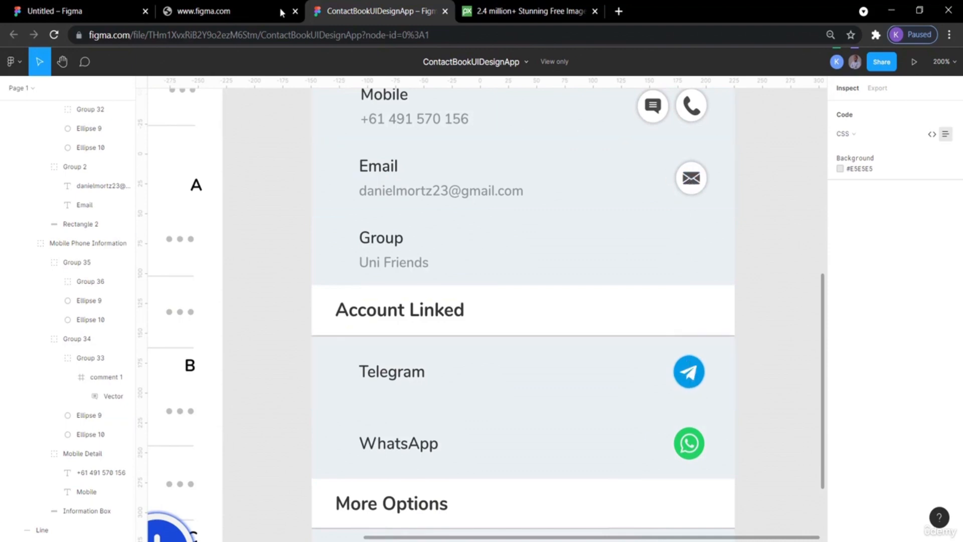
pyautogui.click(87, 10)
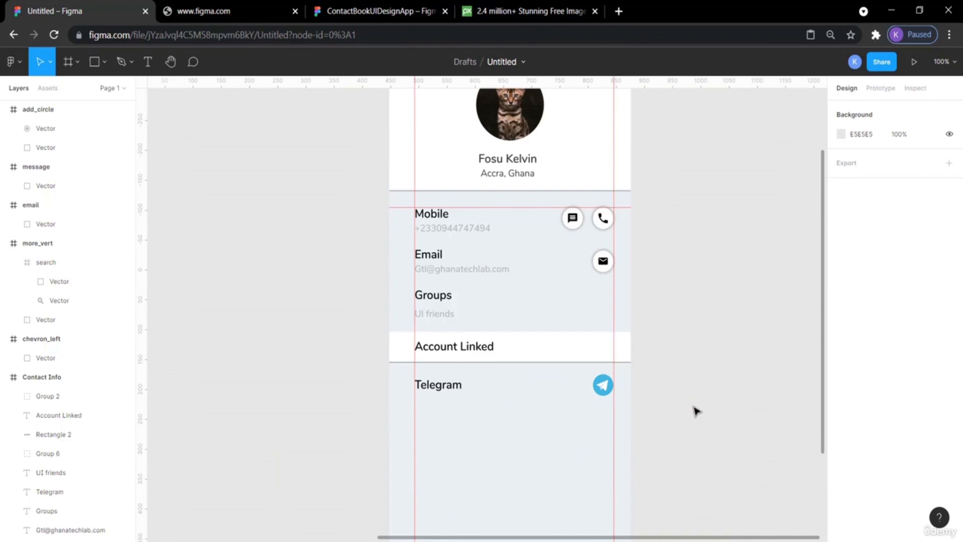
# Paste a copy of the Telegram label and nudge it down to about Y 672, below the Telegram row.
pyautogui.click(438, 389)
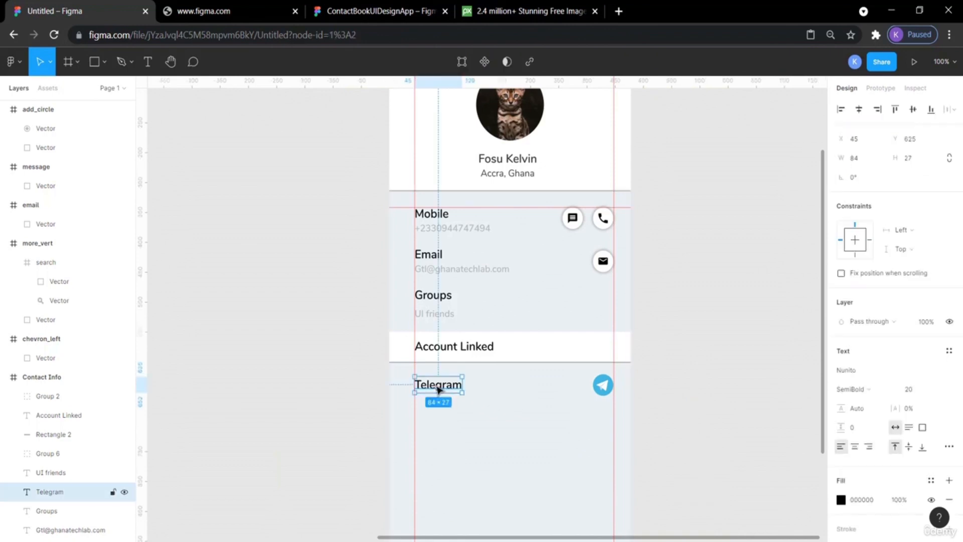
pyautogui.hotkey('ctrl', 'v')
pyautogui.press('Down')
pyautogui.press('Down')
pyautogui.press('Down')
pyautogui.press('Down')
pyautogui.press('Down')
pyautogui.press('Down')
pyautogui.press('Down')
pyautogui.press('Down')
pyautogui.press('Down')
pyautogui.press('Down')
pyautogui.press('Down')
pyautogui.press('Down')
pyautogui.press('Down')
pyautogui.press('Down')
pyautogui.press('Down')
pyautogui.press('Down')
pyautogui.press('Down')
pyautogui.press('Down')
pyautogui.press('Down')
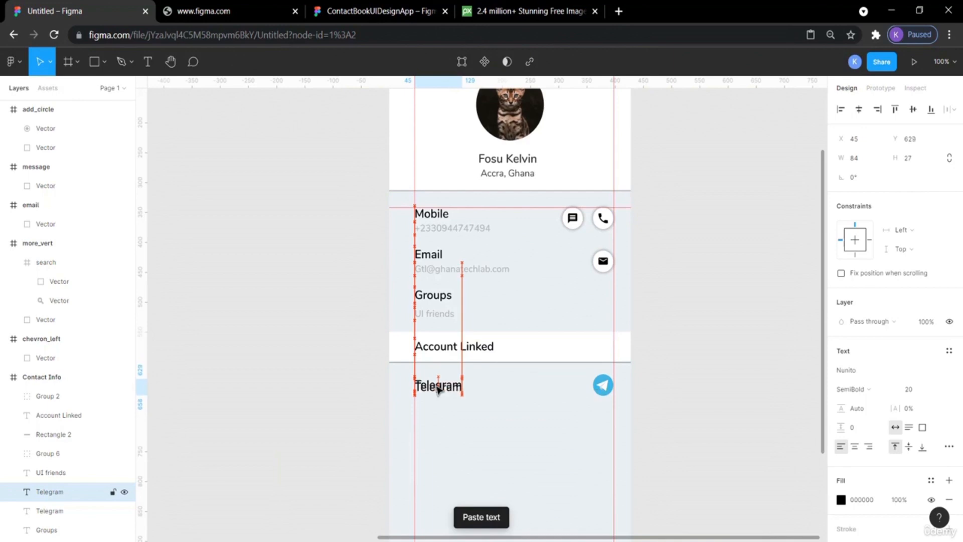
pyautogui.press('Down')
pyautogui.press('Down')
pyautogui.press('Down')
pyautogui.press('Down')
pyautogui.press('Down')
pyautogui.press('Down')
pyautogui.press('Down')
pyautogui.press('Down')
pyautogui.press('Down')
pyautogui.press('Down')
pyautogui.press('Down')
pyautogui.press('Down')
pyautogui.press('Down')
pyautogui.press('Down')
pyautogui.press('Down')
pyautogui.press('Down')
pyautogui.press('Down')
pyautogui.press('Down')
pyautogui.press('Down')
pyautogui.press('Down')
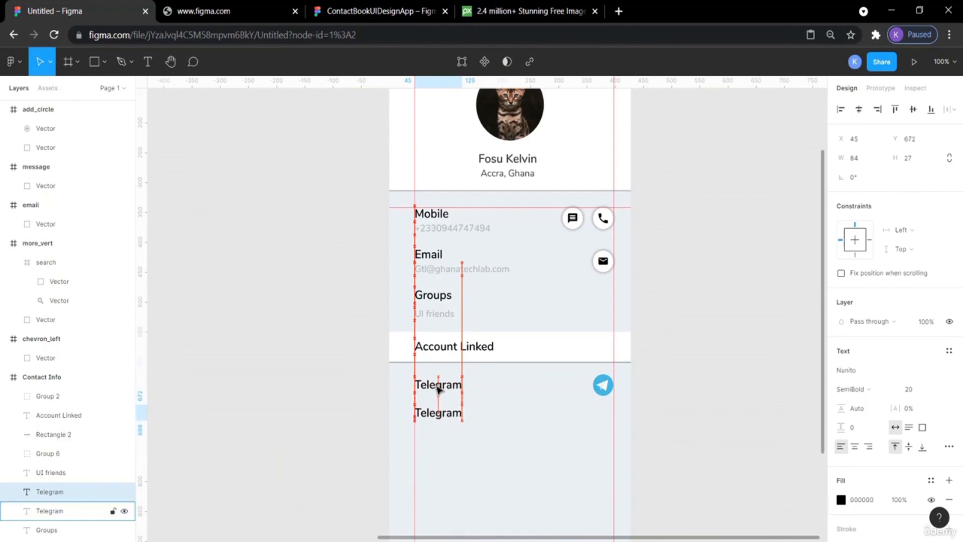
# Rename the copied label to WhatsApp.
pyautogui.doubleClick(437, 414)
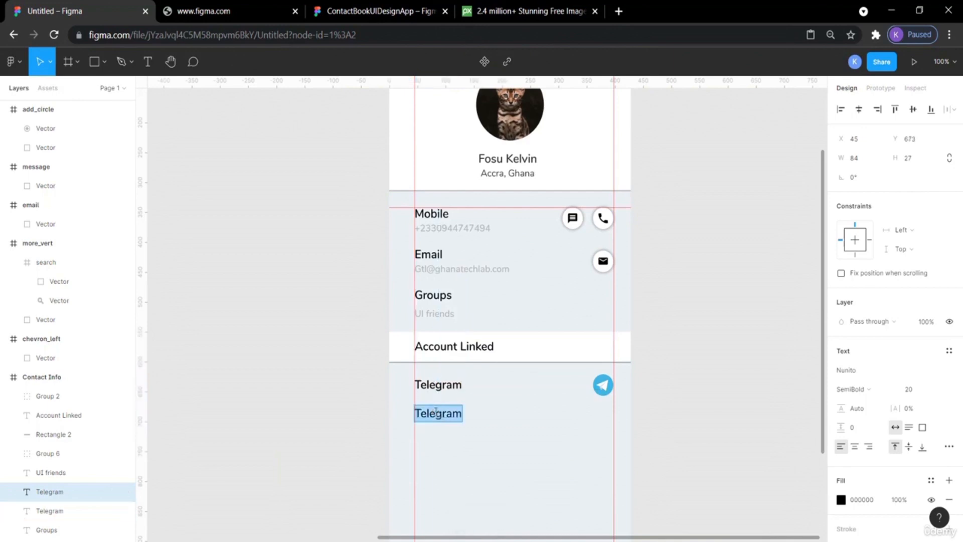
pyautogui.write('What')
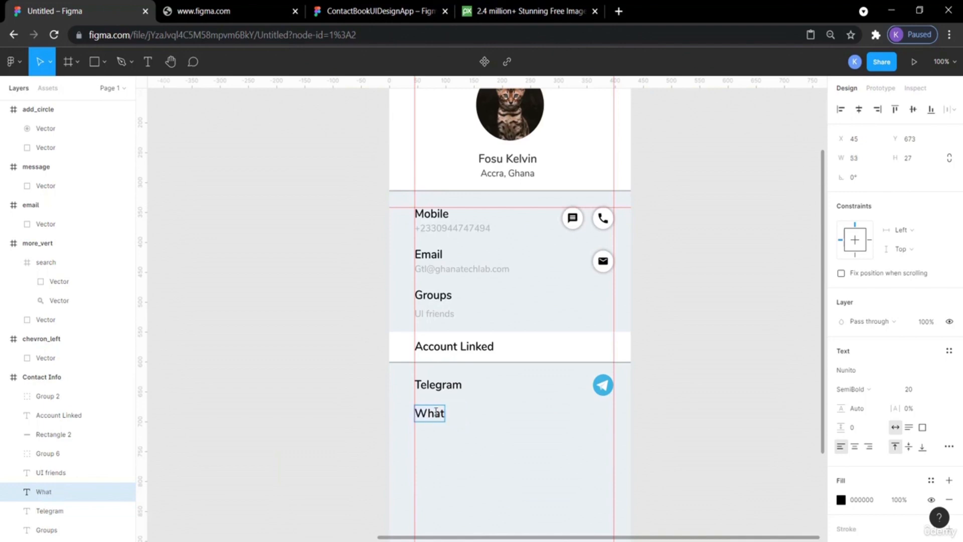
pyautogui.write('sApp')
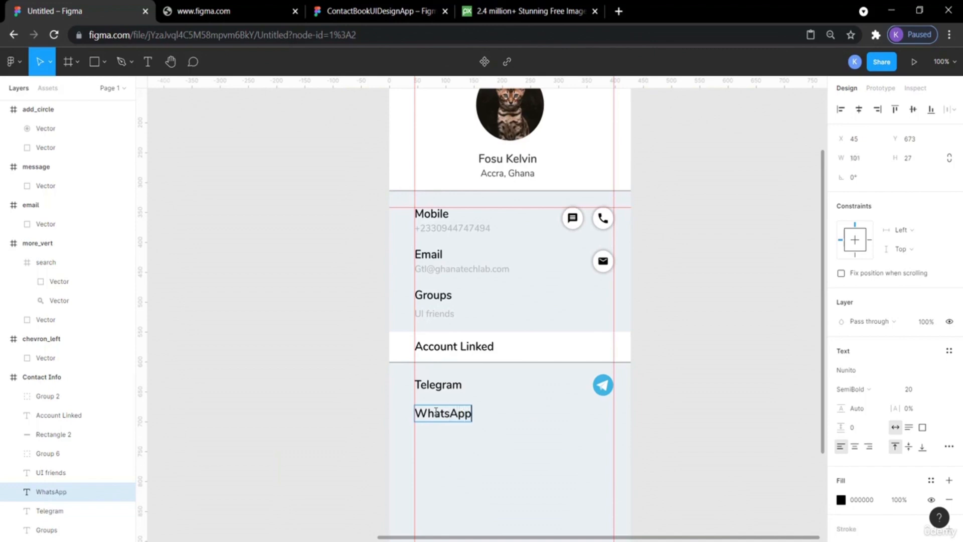
pyautogui.press('Escape')
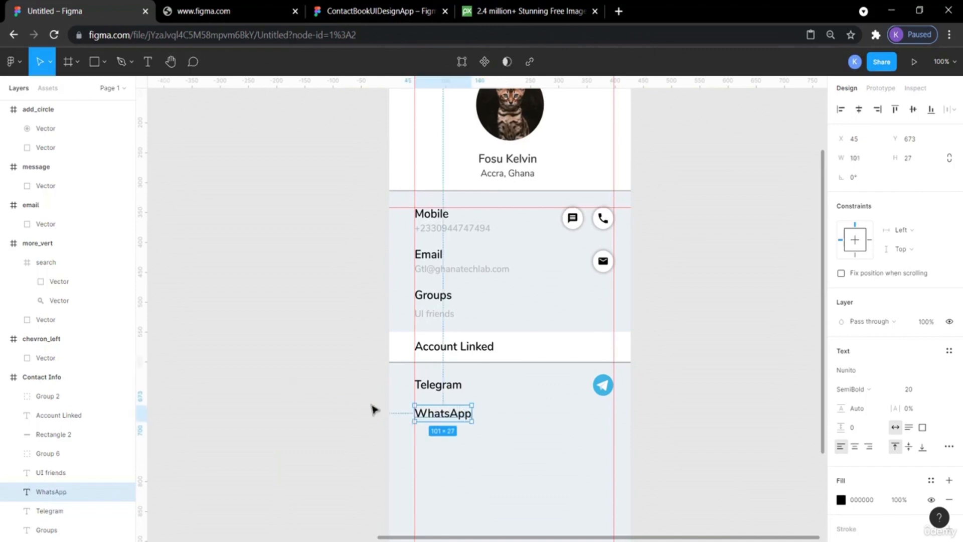
# Compare spacing between the row labels and nudge the WhatsApp label up to Y 671.
pyautogui.click(293, 330)
pyautogui.click(448, 390)
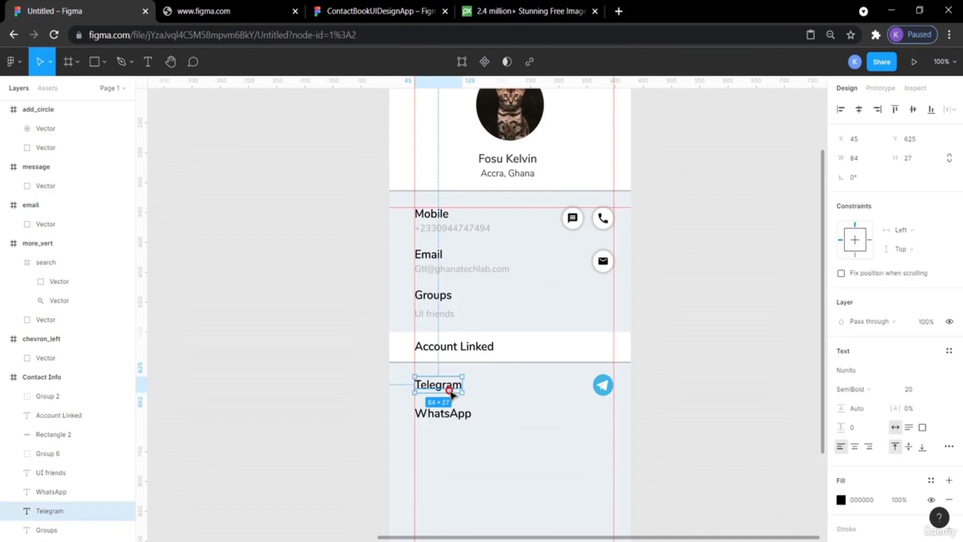
pyautogui.click(466, 420)
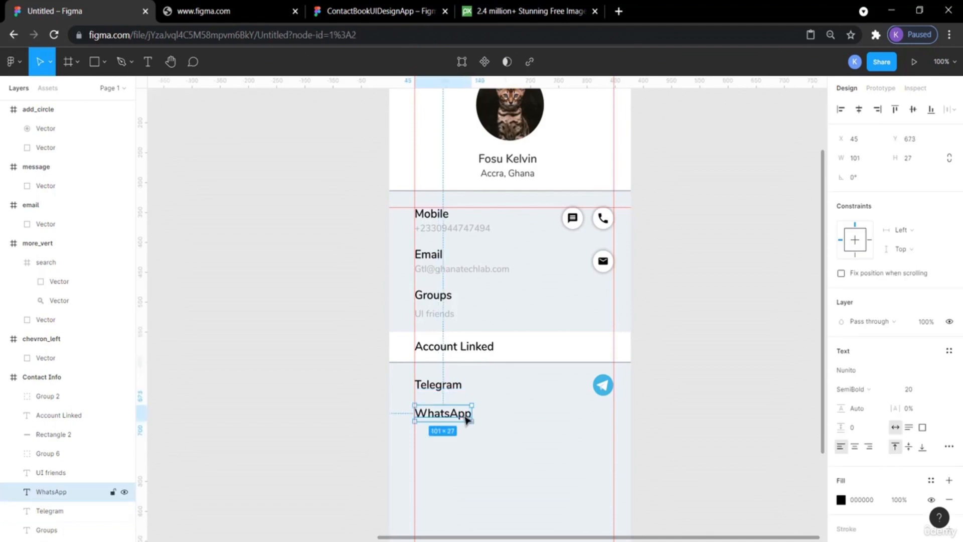
pyautogui.press('alt')
pyautogui.click(435, 313)
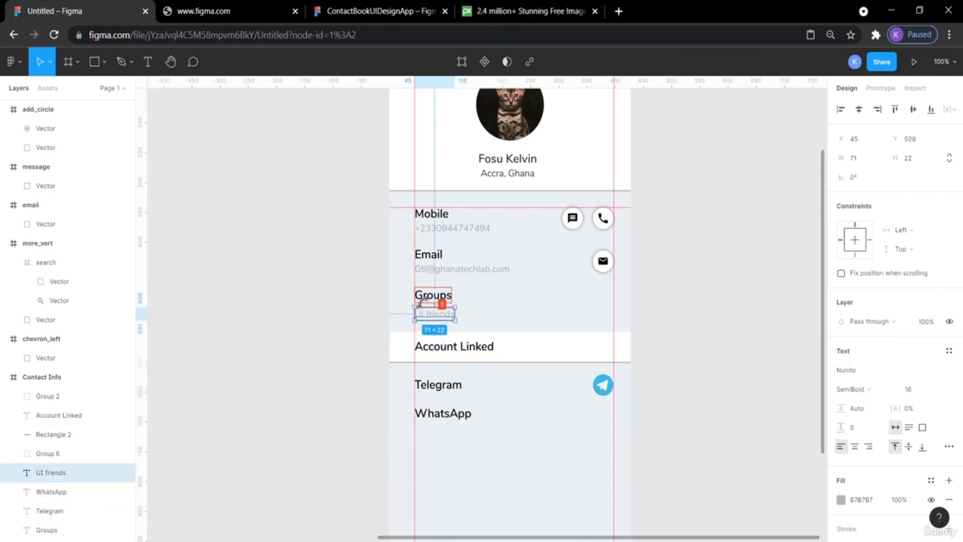
pyautogui.click(441, 293)
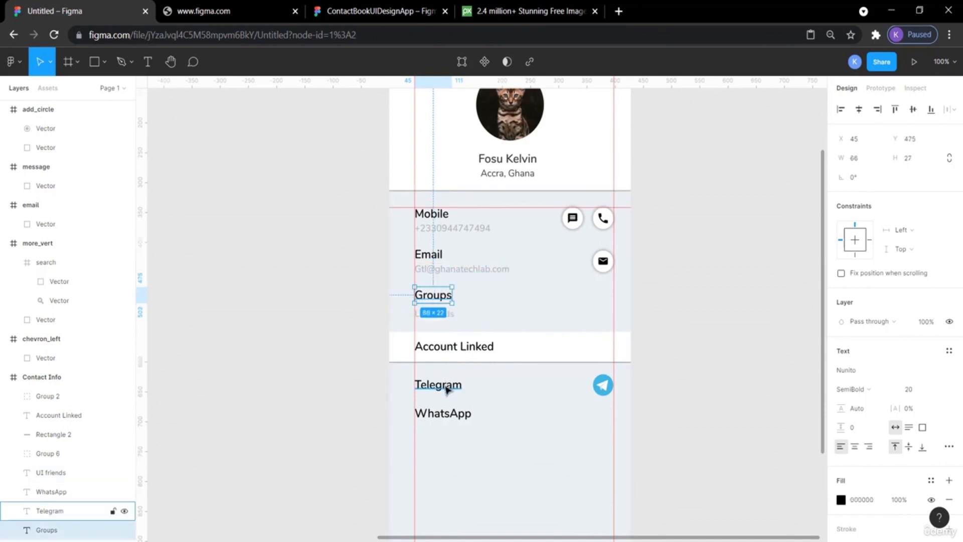
pyautogui.click(445, 415)
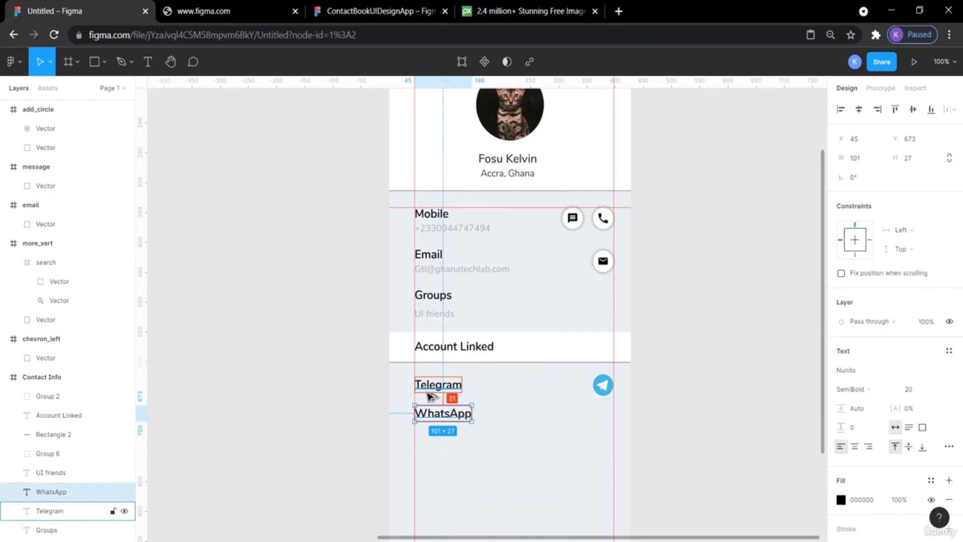
pyautogui.press('Up')
pyautogui.press('Up')
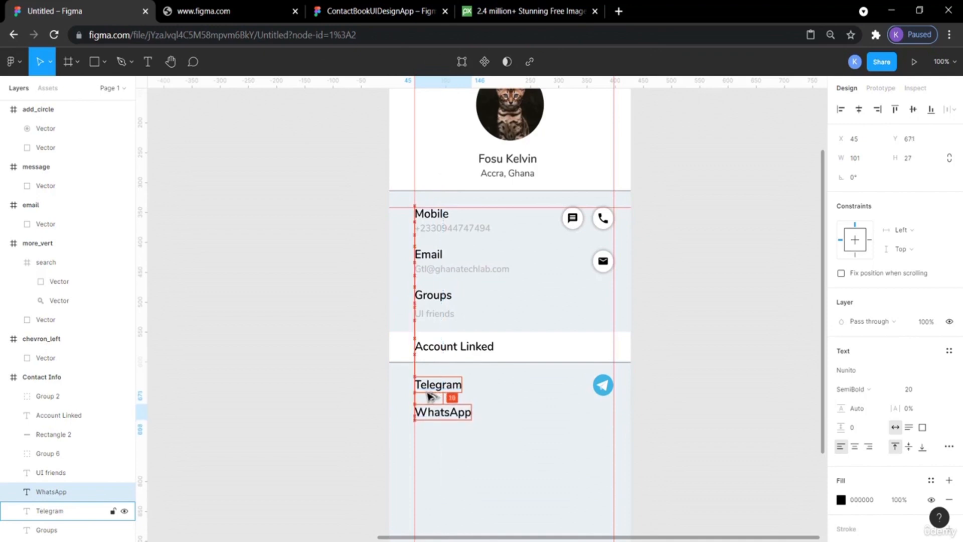
# Drag the WhatsApp icon from the canvas to beside the WhatsApp row.
pyautogui.click(702, 415)
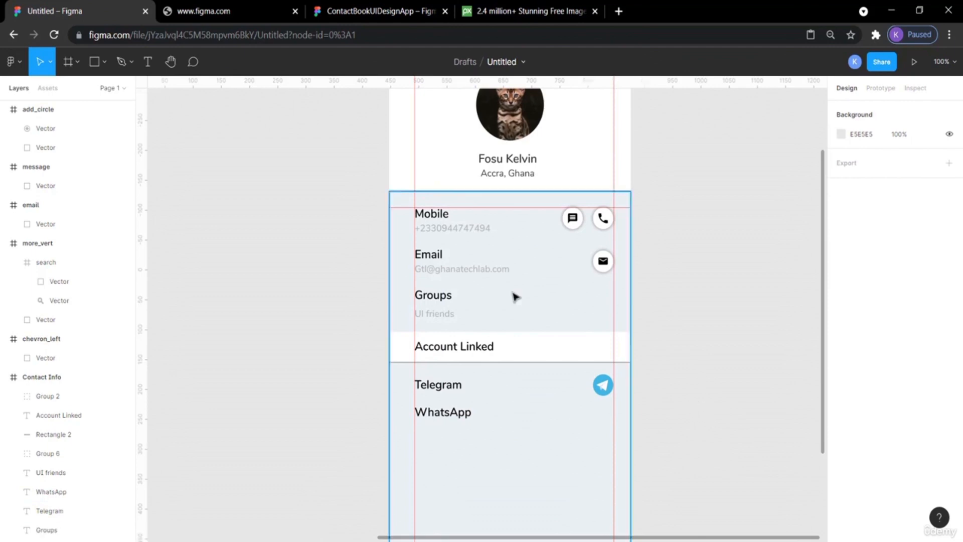
pyautogui.hscroll(-15, 286, 376)
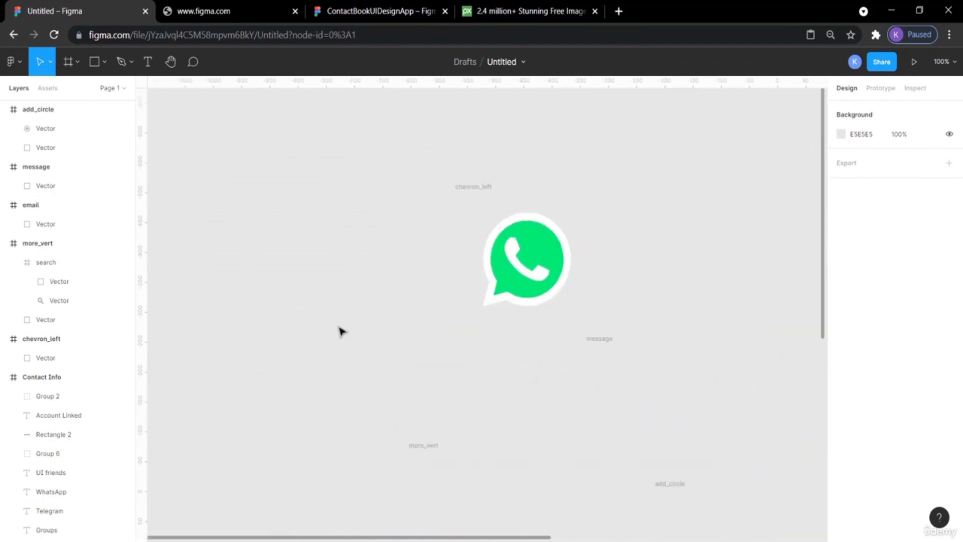
pyautogui.hscroll(-3, 341, 331)
pyautogui.click(387, 243)
pyautogui.moveTo(387, 243); pyautogui.dragTo(778, 382)
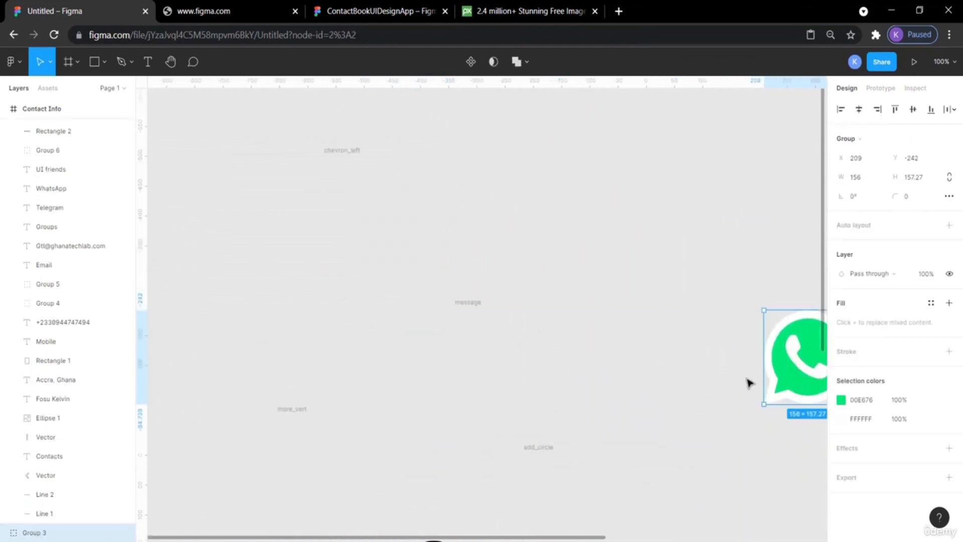
pyautogui.hscroll(10, 739, 382)
pyautogui.scroll(-5, 734, 378)
pyautogui.moveTo(358, 161); pyautogui.dragTo(746, 403)
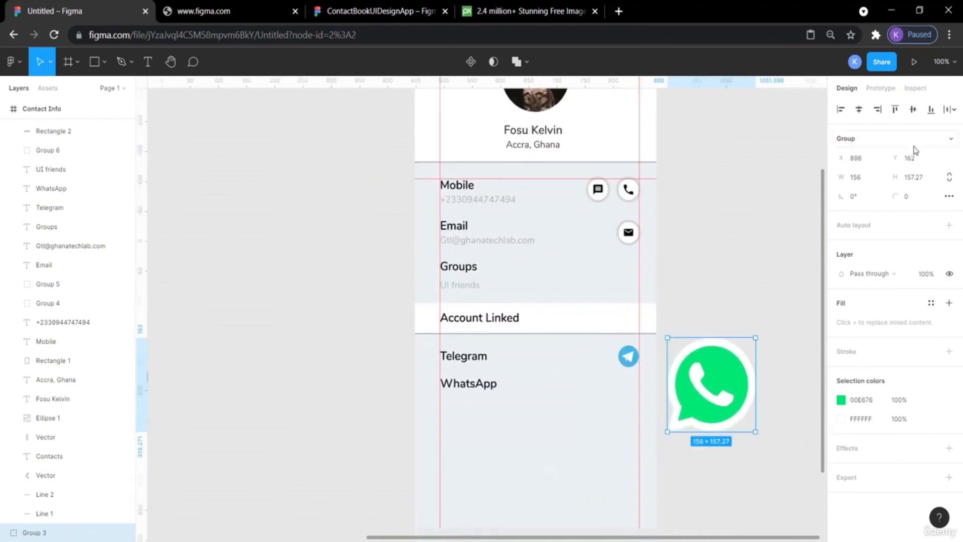
# Resize the WhatsApp icon to 36 × 36.
pyautogui.click(869, 181)
pyautogui.write('36')
pyautogui.press('Return')
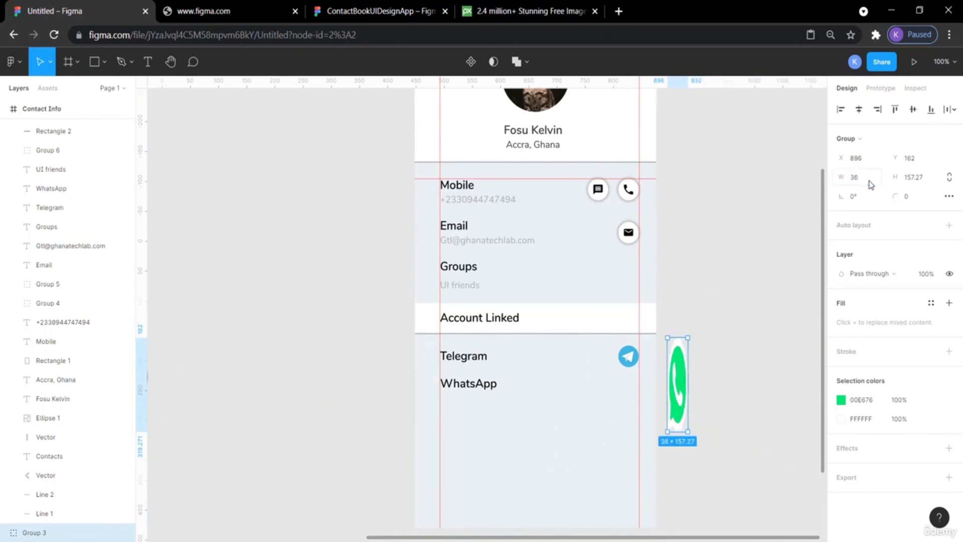
pyautogui.click(914, 177)
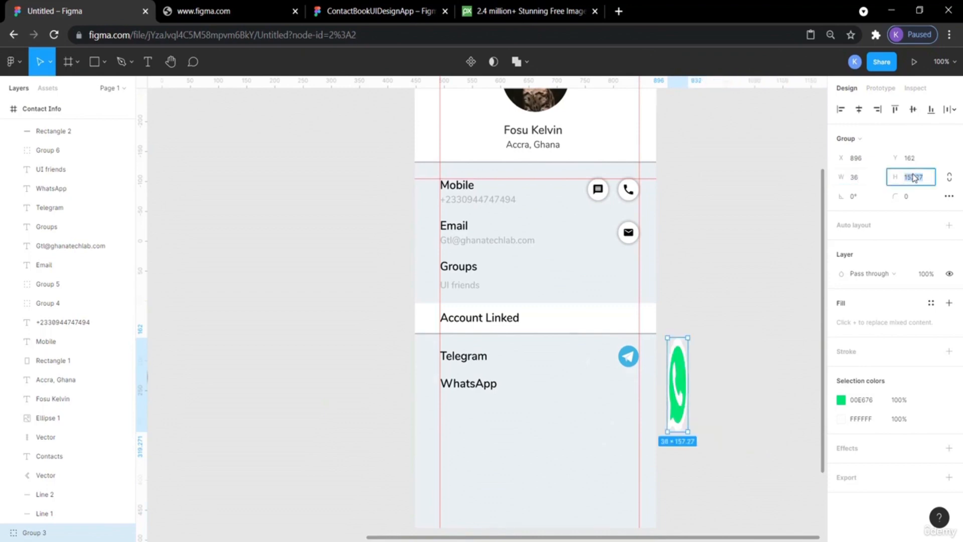
pyautogui.press('Return')
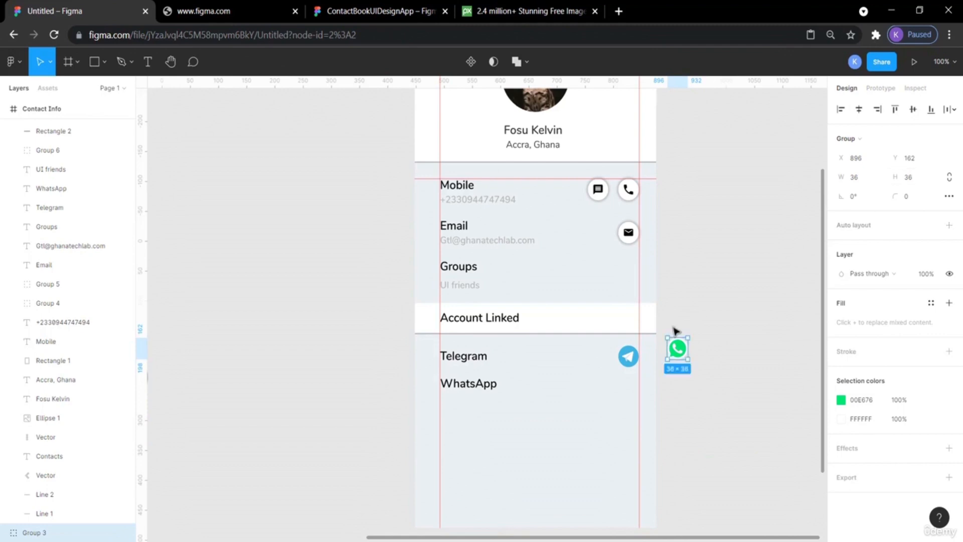
# Move the WhatsApp icon to the end of the WhatsApp row, directly under the Telegram icon.
pyautogui.moveTo(676, 357); pyautogui.dragTo(633, 393)
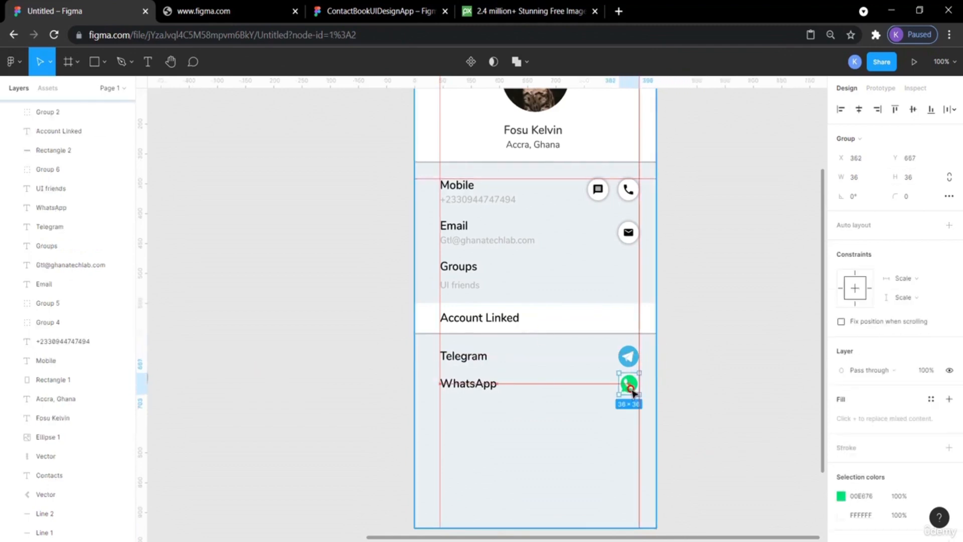
pyautogui.click(731, 392)
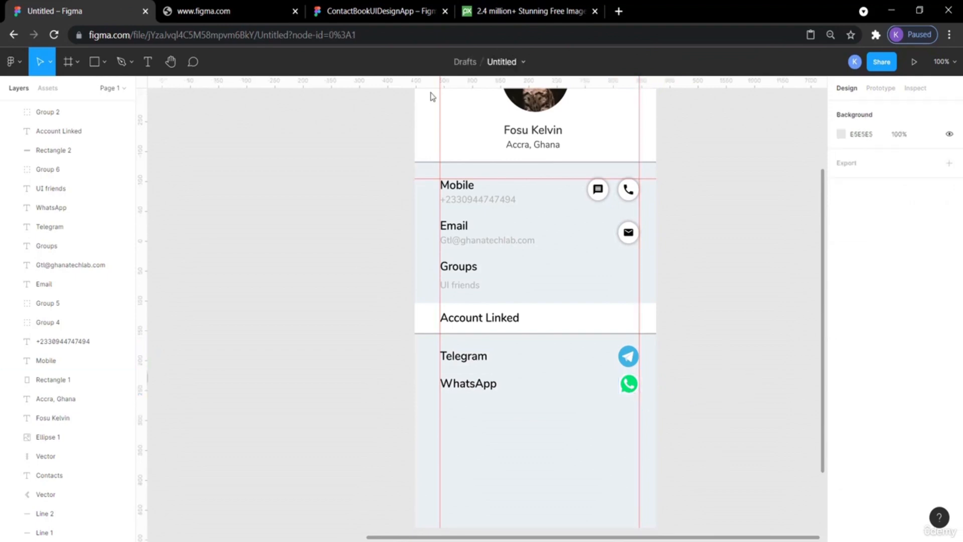
# Compare with the reference design, then select the WhatsApp label and icon together and nudge them down for more row spacing.
pyautogui.click(351, 8)
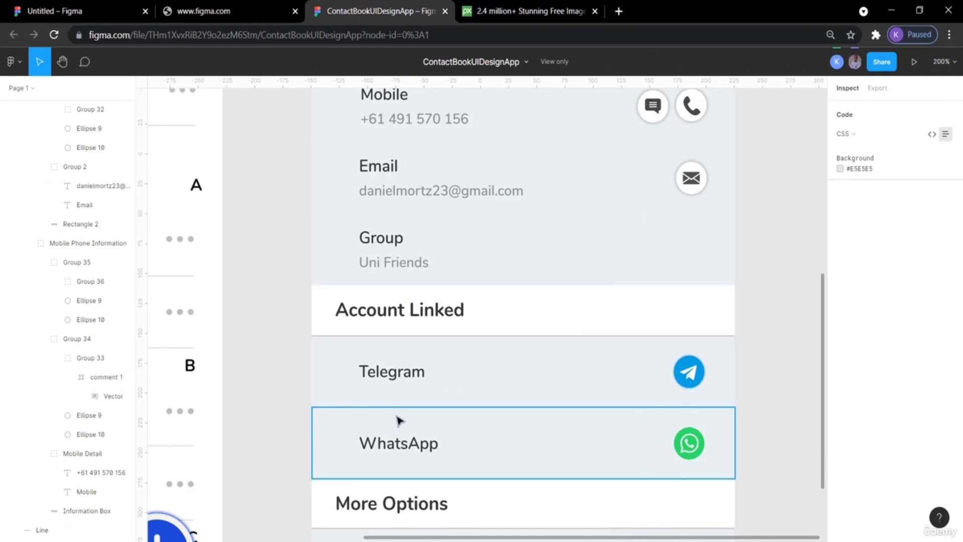
pyautogui.click(81, 6)
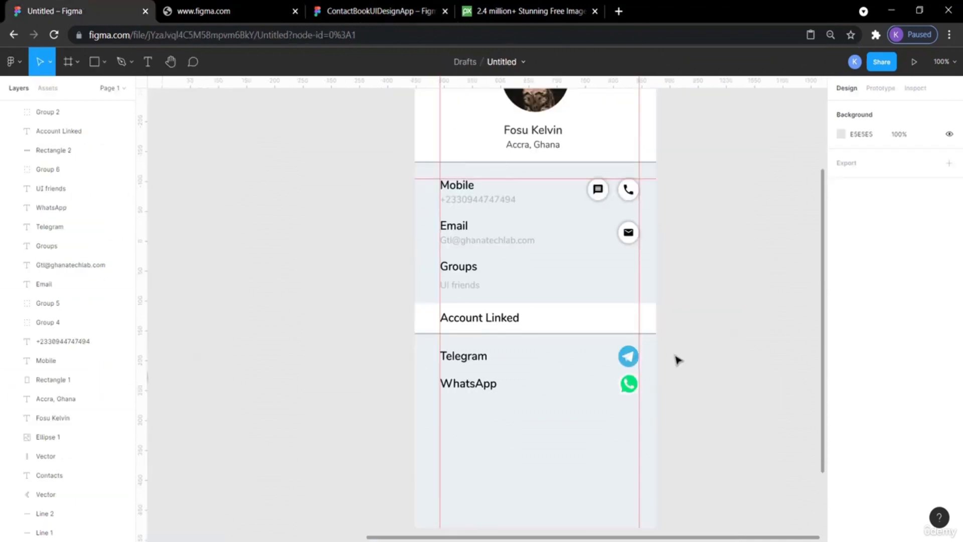
pyautogui.click(629, 358)
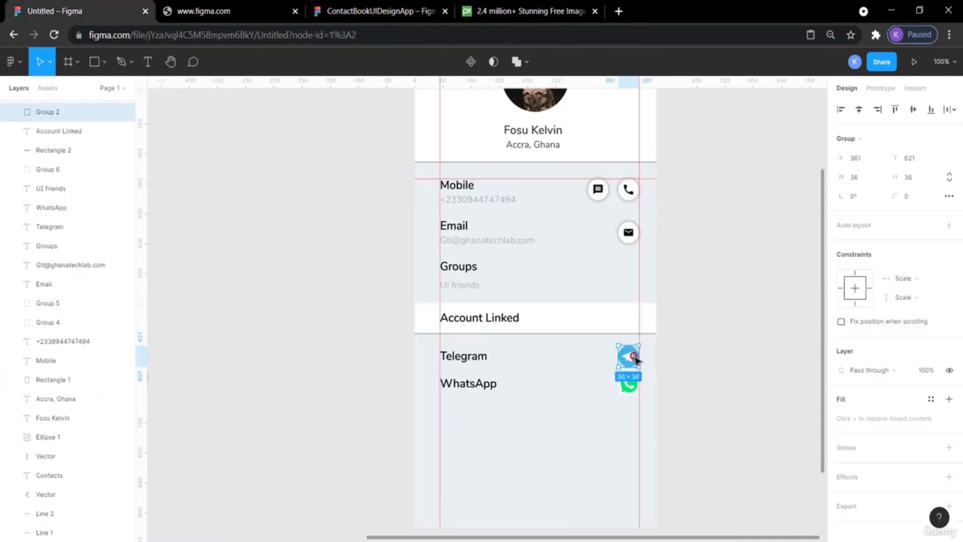
pyautogui.click(737, 377)
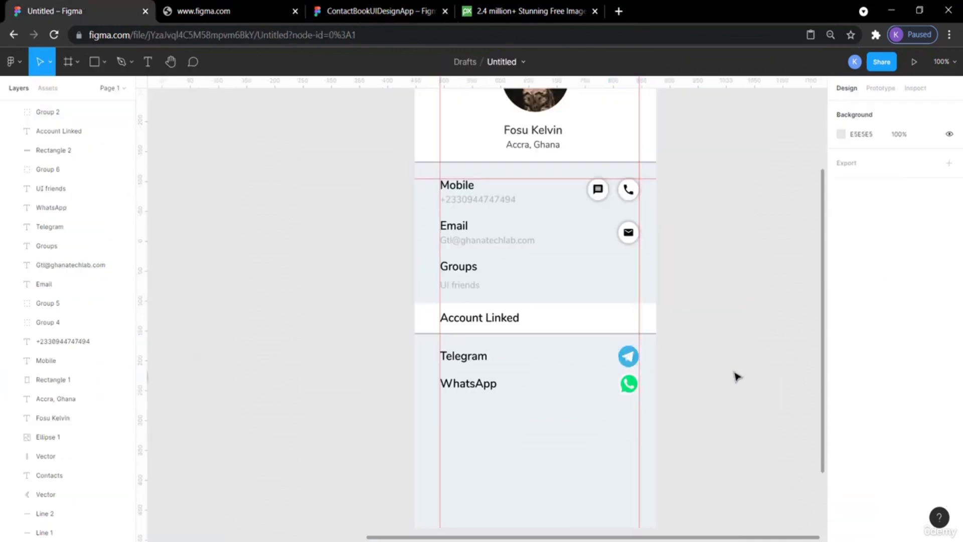
pyautogui.click(634, 390)
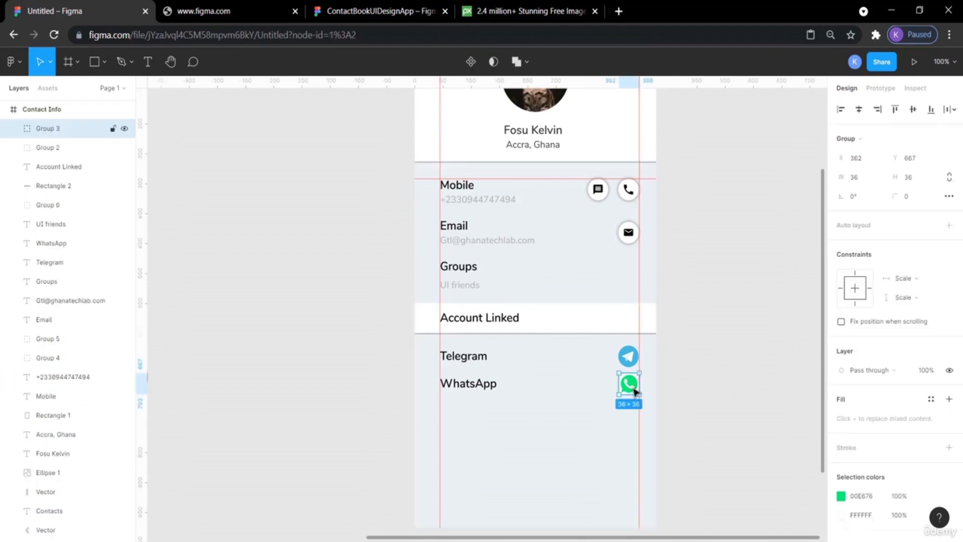
pyautogui.keyDown('shift'); pyautogui.click(484, 392); pyautogui.keyUp('shift')
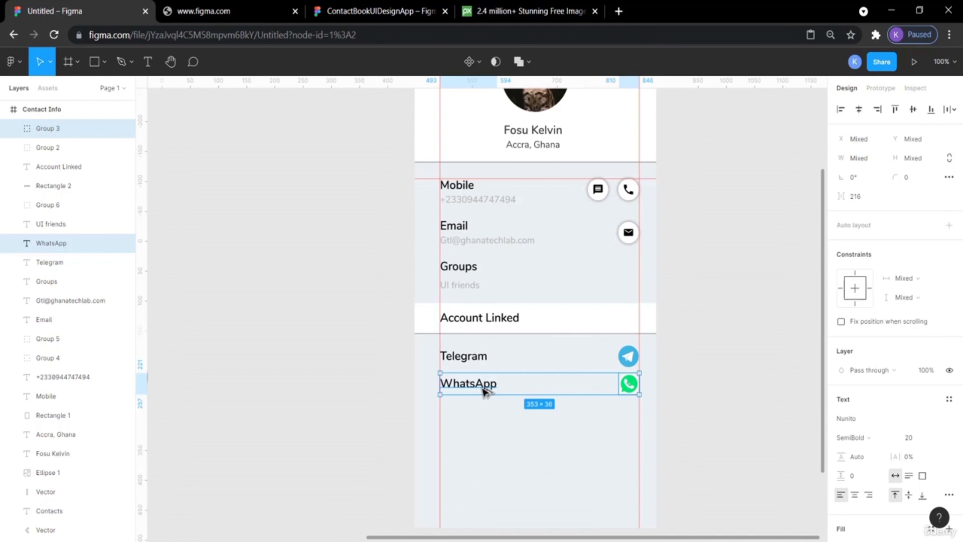
pyautogui.press('Down')
pyautogui.press('Down')
pyautogui.press('Down')
pyautogui.press('Down')
pyautogui.press('Down')
pyautogui.press('Down')
pyautogui.press('Down')
pyautogui.click(484, 392)
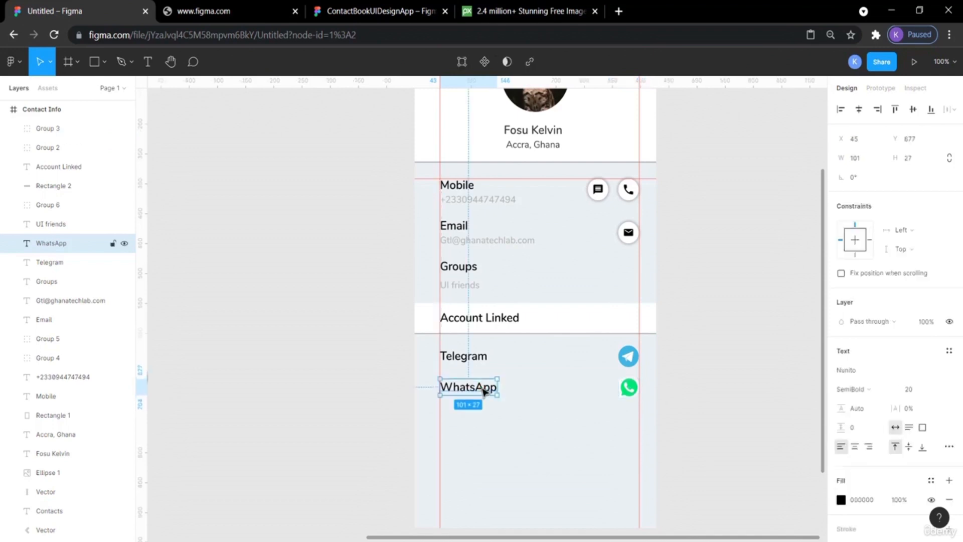
pyautogui.keyDown('shift'); pyautogui.click(624, 390); pyautogui.keyUp('shift')
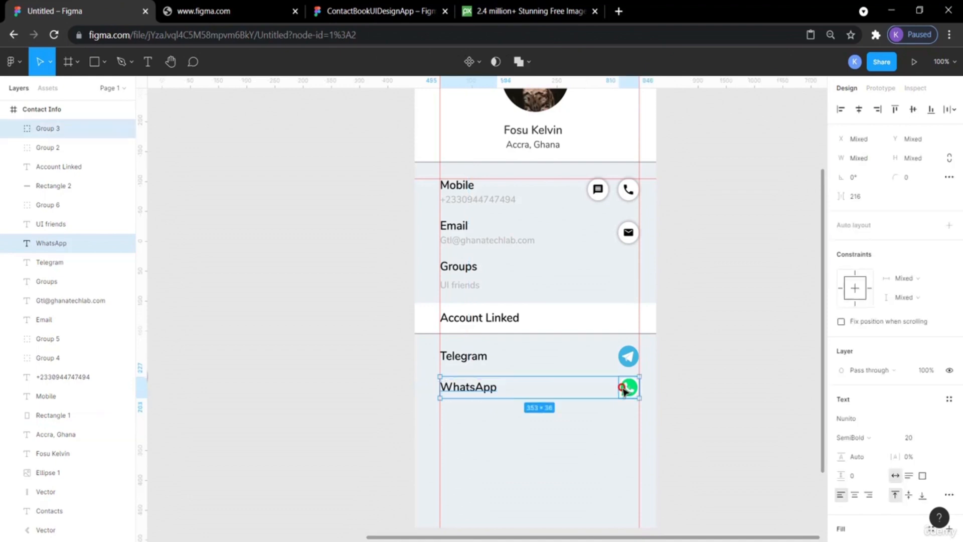
pyautogui.press('Down')
pyautogui.press('Down')
pyautogui.press('Down')
pyautogui.press('Down')
pyautogui.press('Down')
pyautogui.press('Down')
pyautogui.press('Down')
pyautogui.press('Down')
pyautogui.press('Down')
pyautogui.press('Down')
pyautogui.press('Down')
pyautogui.press('Down')
pyautogui.press('Down')
pyautogui.press('Down')
pyautogui.press('Down')
pyautogui.press('Down')
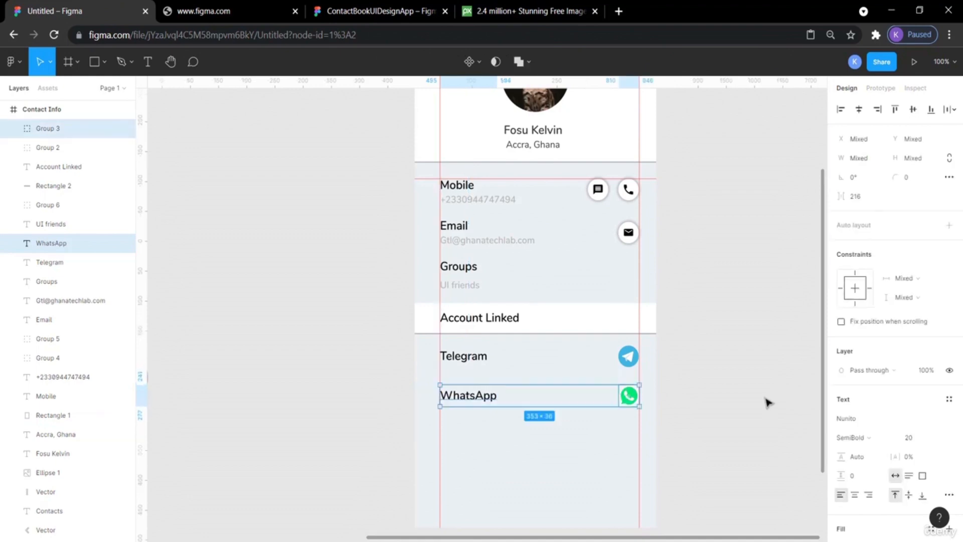
pyautogui.click(748, 402)
# Measure the WhatsApp label's spacing and compare the Account Linked rows against the reference design.
pyautogui.click(470, 399)
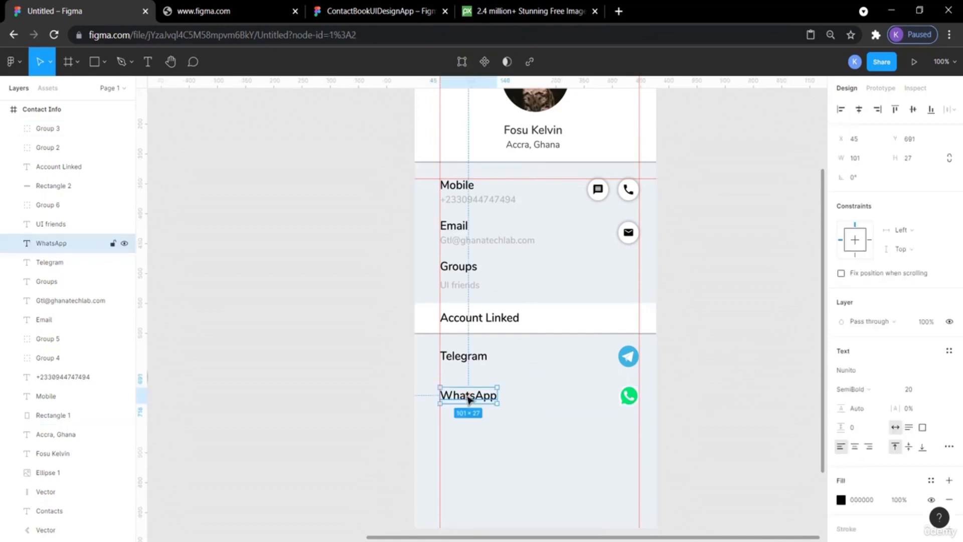
pyautogui.press('alt')
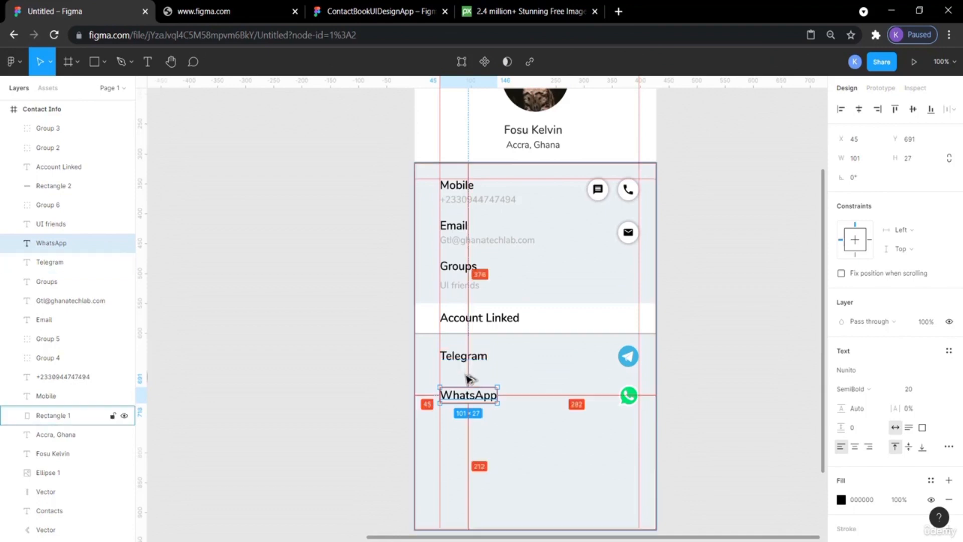
pyautogui.click(319, 399)
pyautogui.scroll(-3, 319, 400)
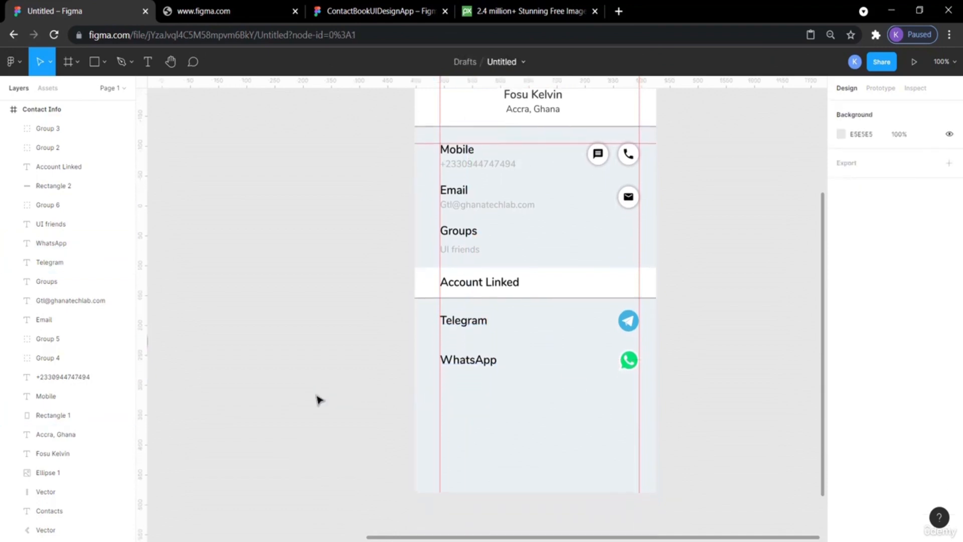
pyautogui.scroll(2, 319, 399)
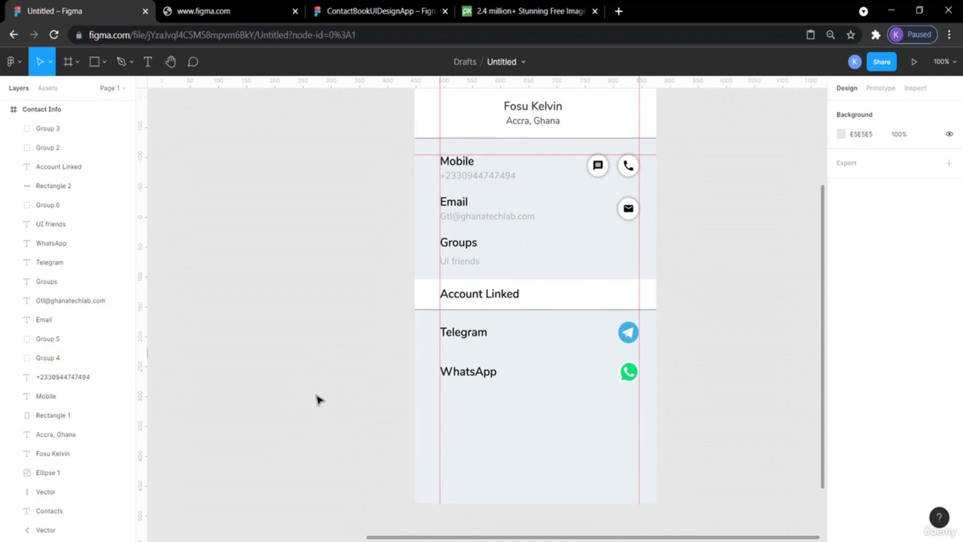
pyautogui.click(329, 5)
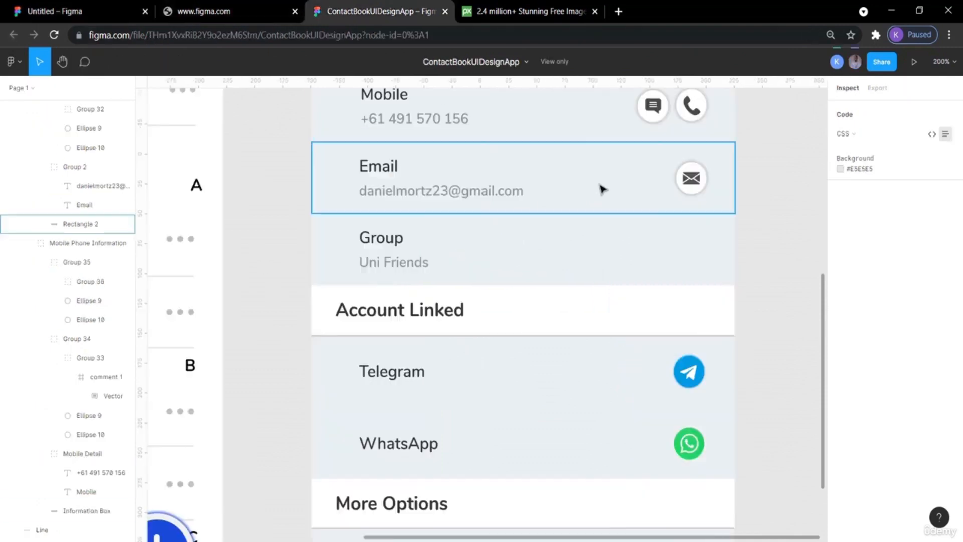
pyautogui.scroll(3, 803, 273)
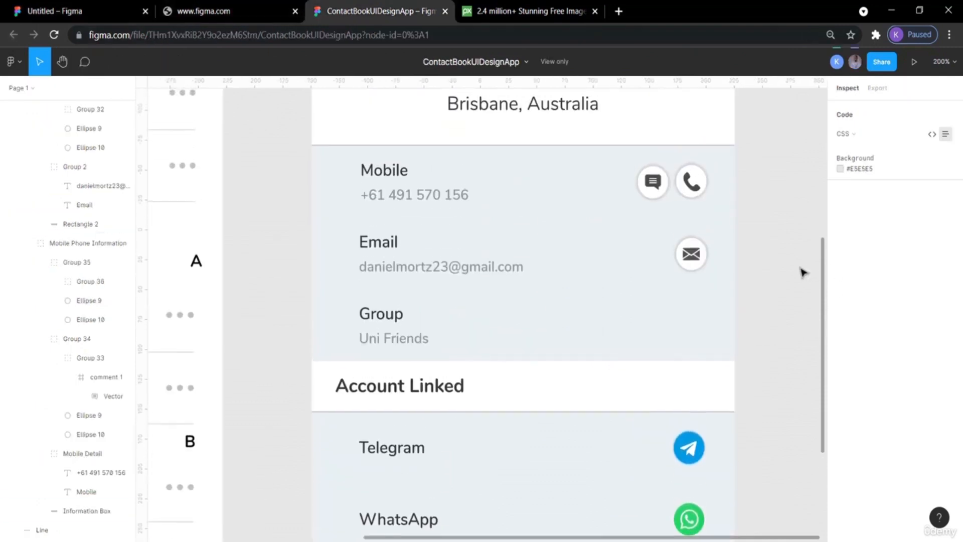
pyautogui.scroll(-3, 802, 272)
pyautogui.scroll(-2, 803, 272)
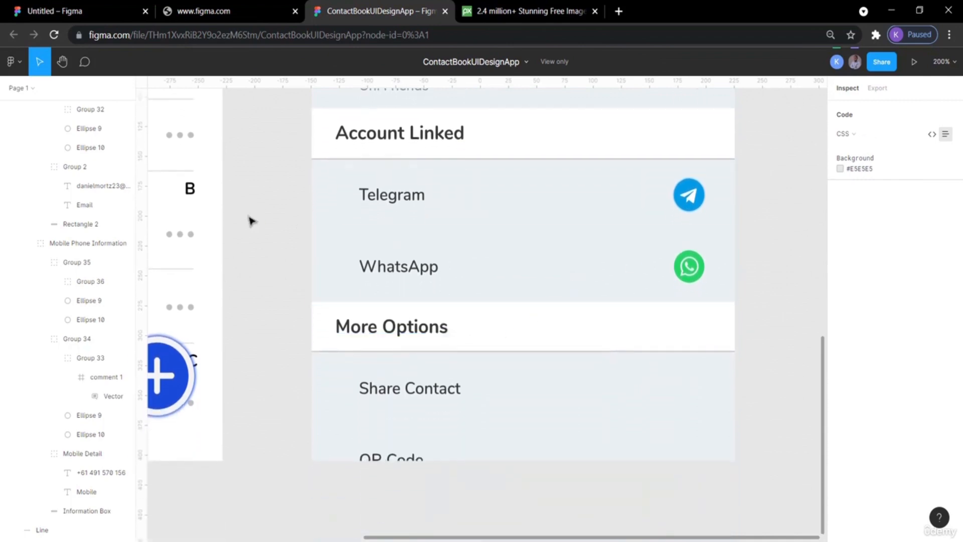
pyautogui.click(76, 11)
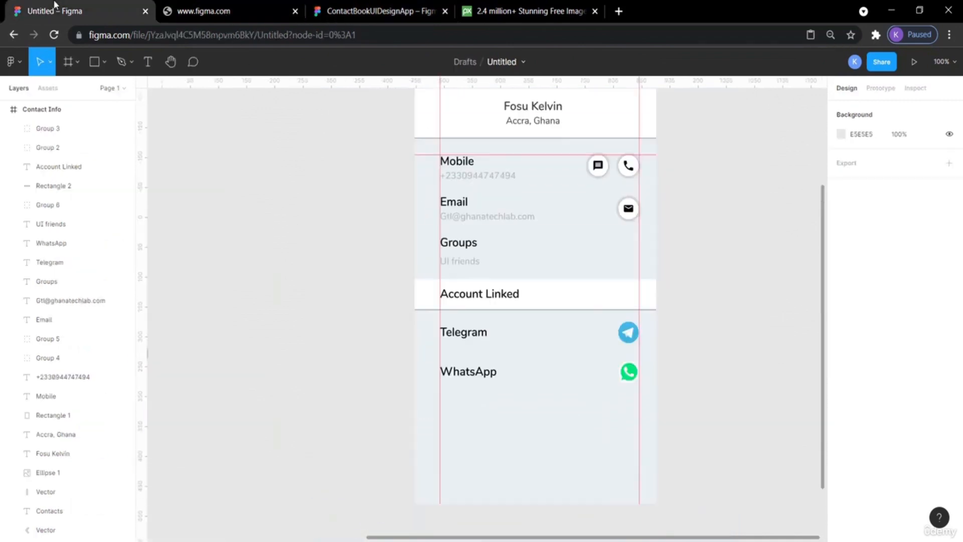
# Inspect the divider line beneath the Account Linked bar closely.
pyautogui.click(535, 293)
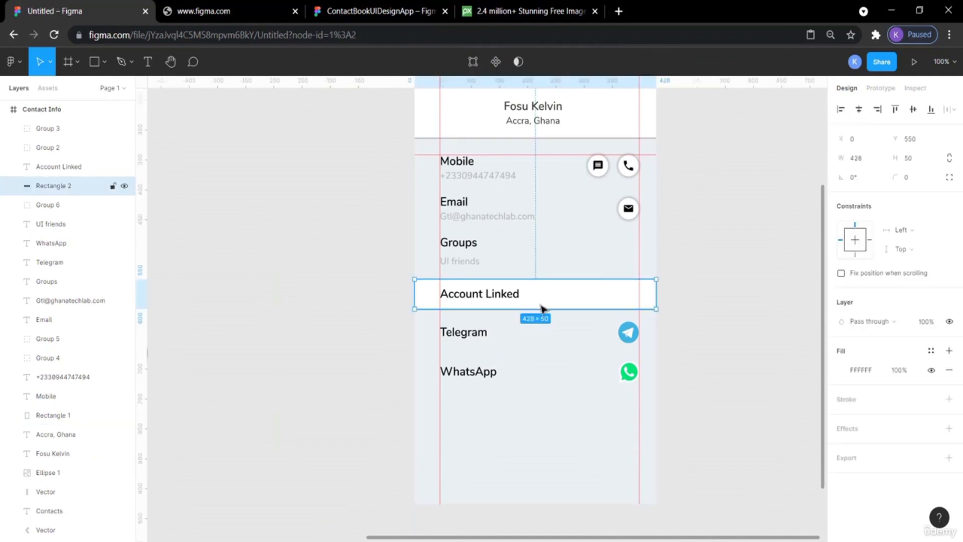
pyautogui.hotkey('ctrl', '=')
pyautogui.hotkey('ctrl', '=')
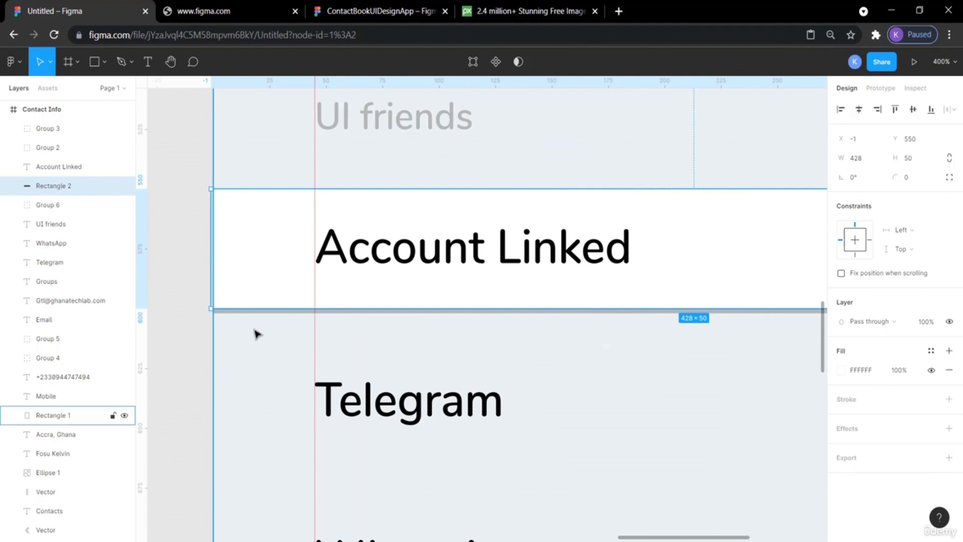
pyautogui.click(189, 335)
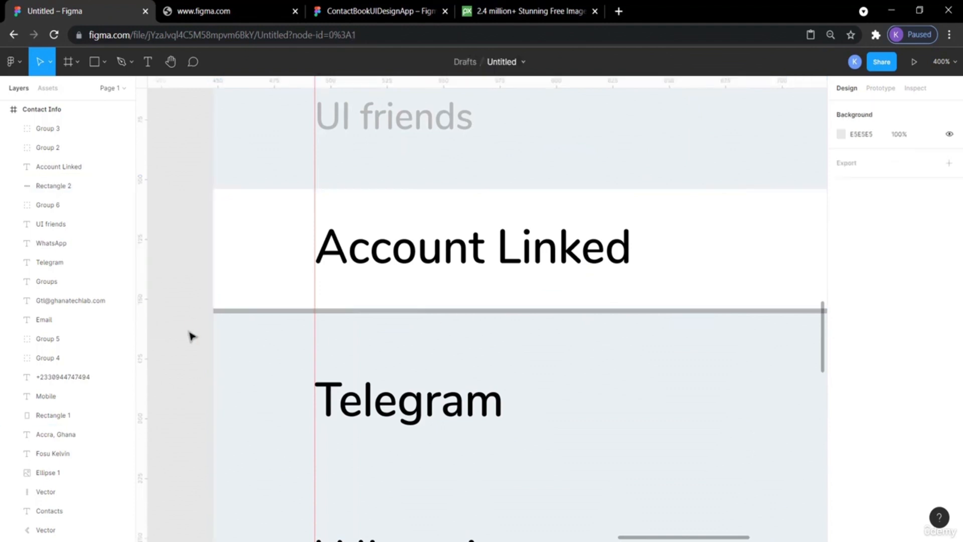
pyautogui.click(218, 315)
pyautogui.click(223, 309)
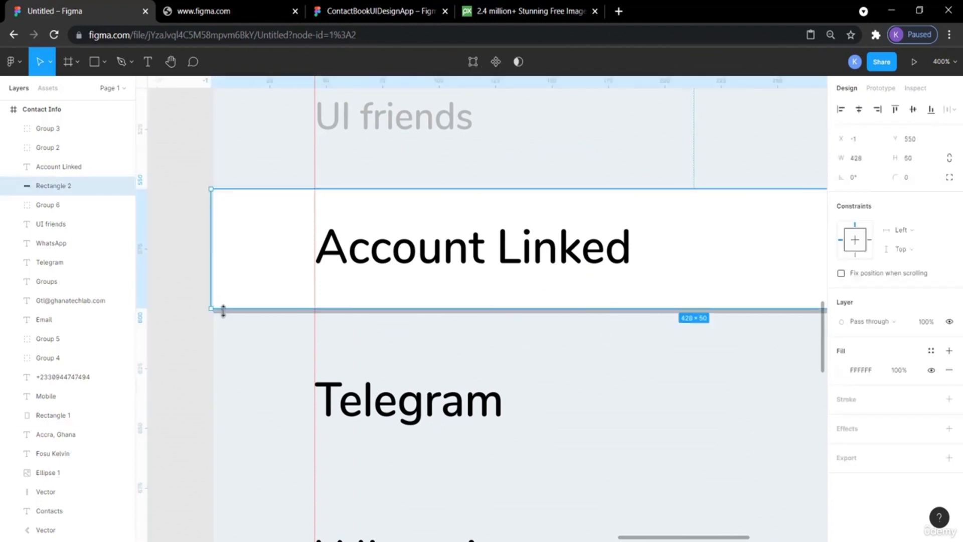
pyautogui.doubleClick(223, 310)
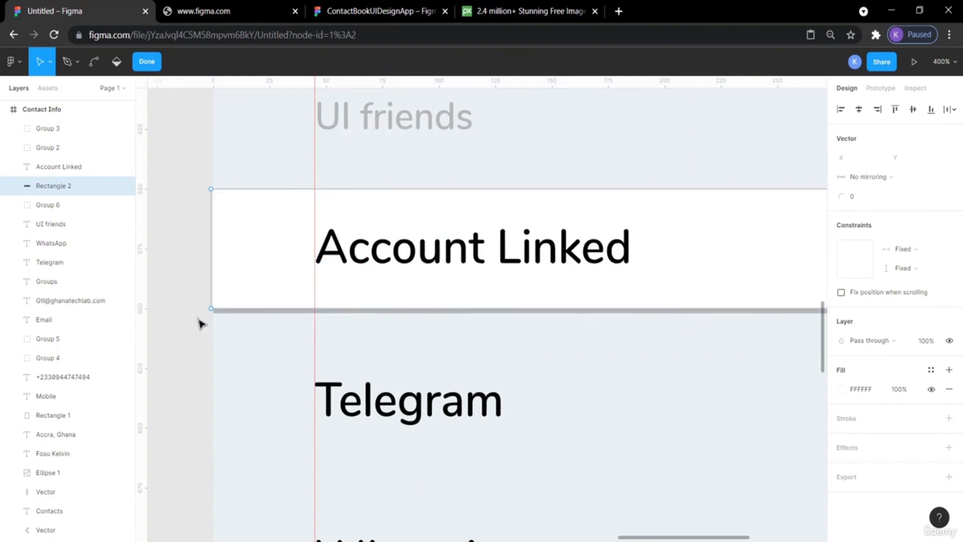
pyautogui.press('Escape')
pyautogui.click(182, 184)
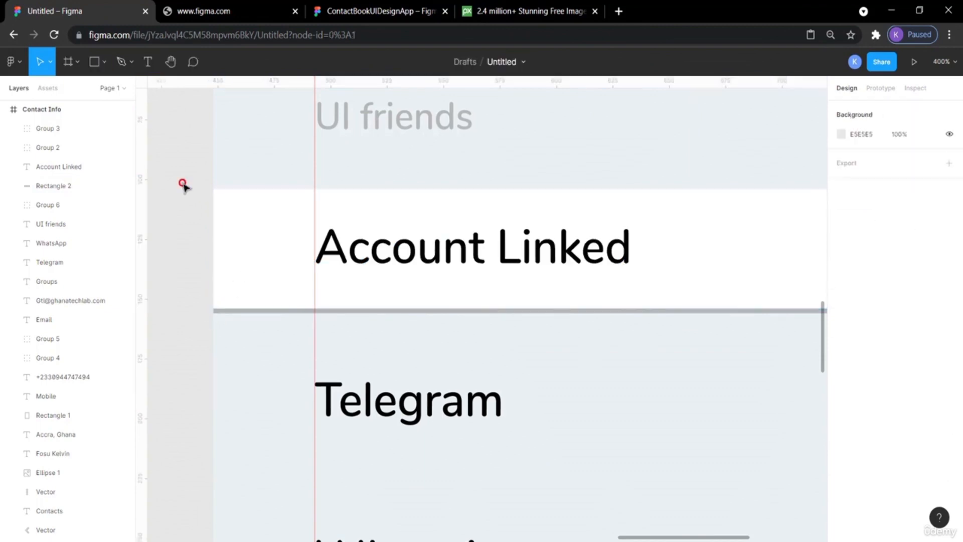
pyautogui.click(219, 206)
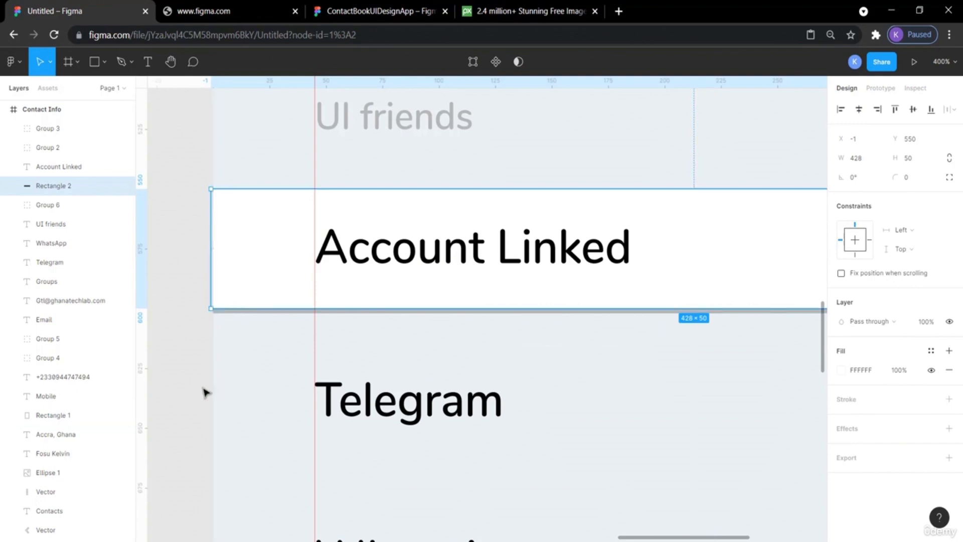
pyautogui.hotkey('ctrl', '+')
pyautogui.hotkey('ctrl', '+')
pyautogui.hscroll(-20, 204, 393)
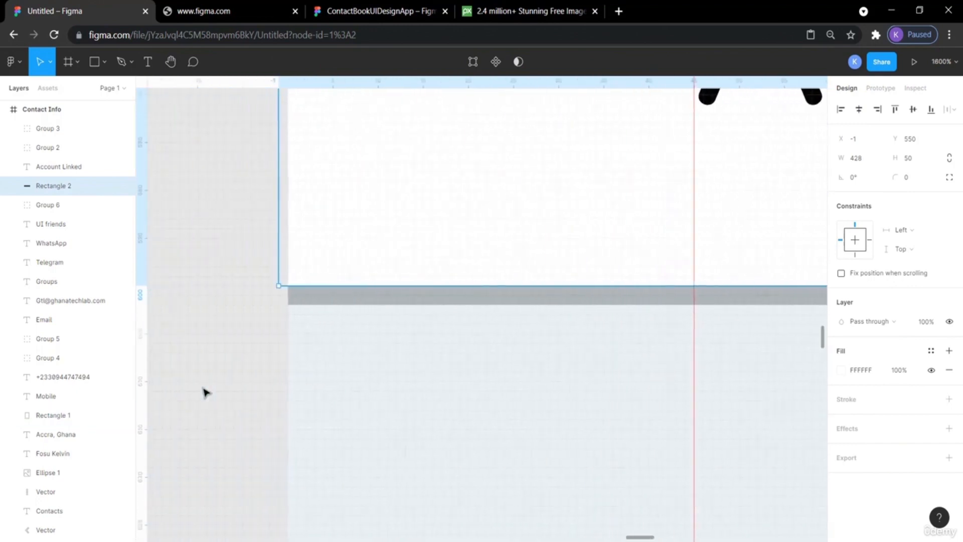
pyautogui.click(341, 354)
pyautogui.click(608, 305)
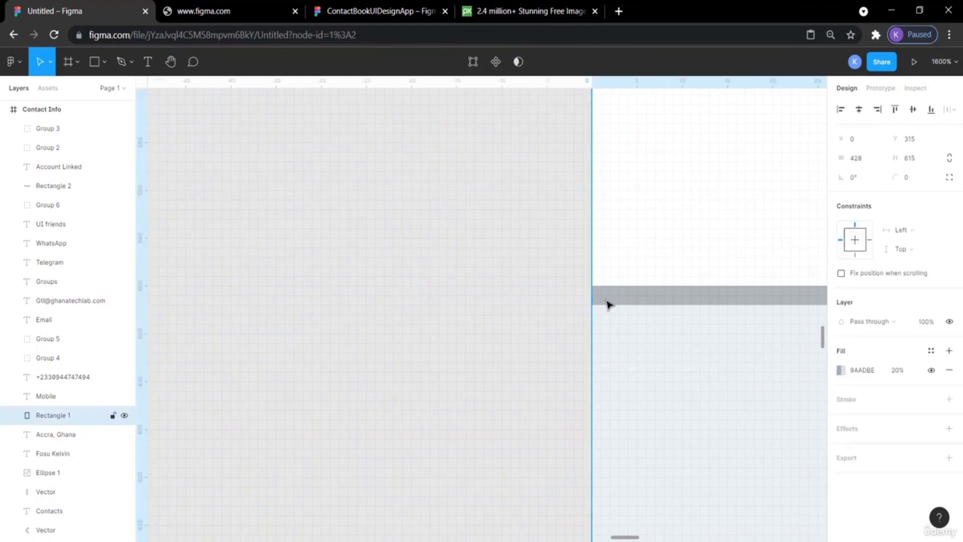
pyautogui.click(519, 340)
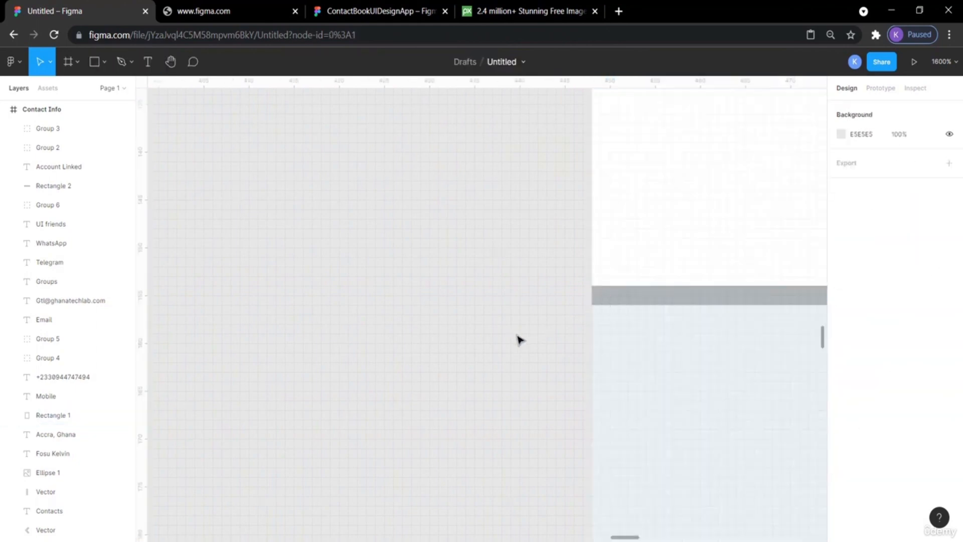
pyautogui.hotkey('shift', '0')
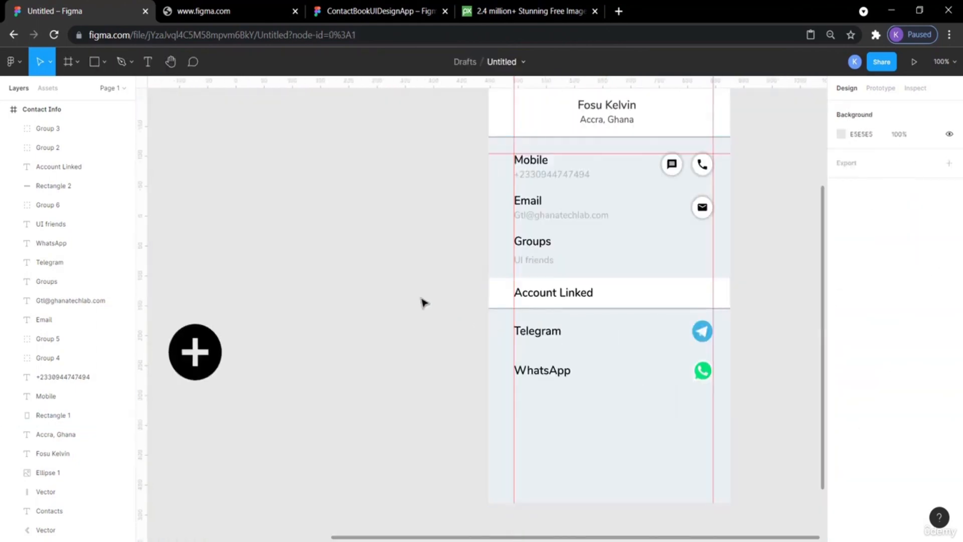
pyautogui.hotkey('ctrl', '+')
pyautogui.hotkey('ctrl', '+')
pyautogui.click(525, 305)
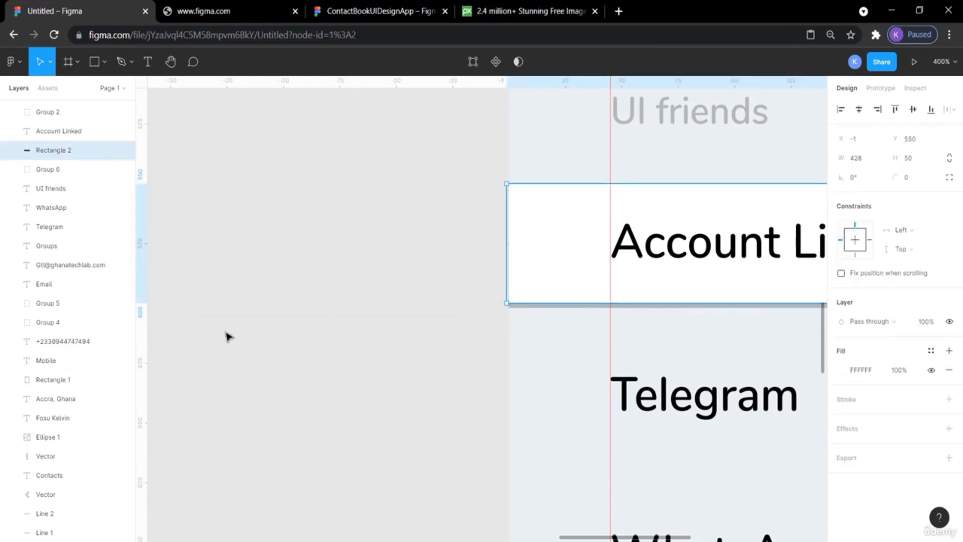
pyautogui.hscroll(5, 555, 291)
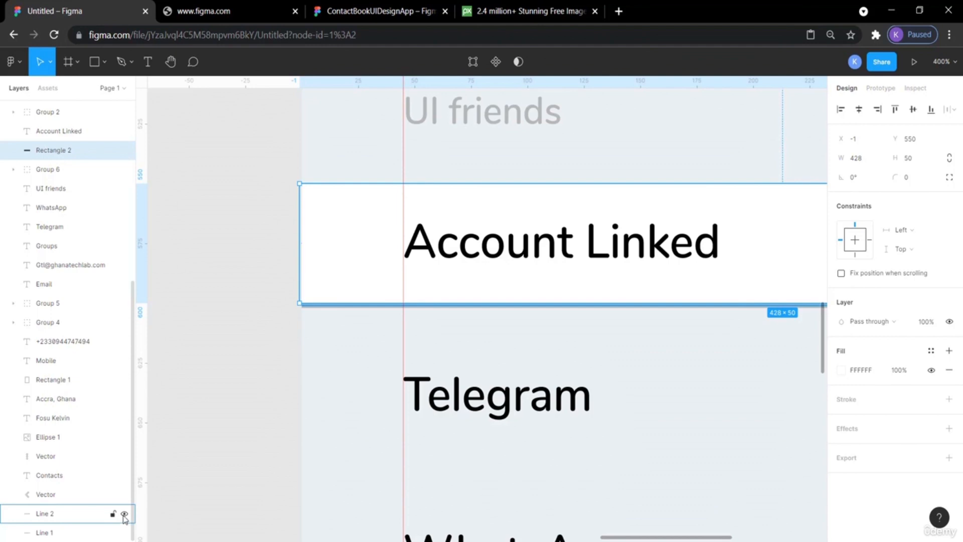
# Hide and show the divider line under the Account Linked bar to check it.
pyautogui.click(124, 515)
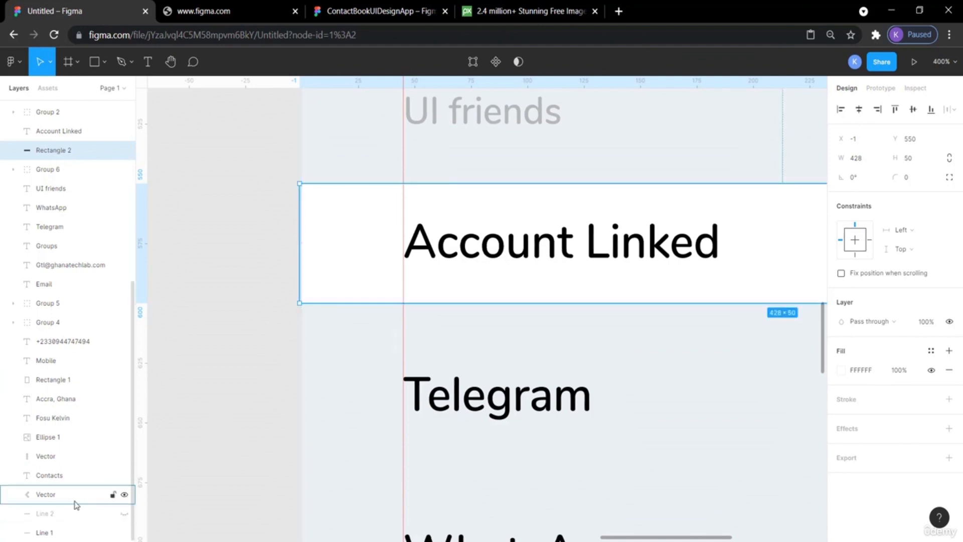
pyautogui.click(123, 515)
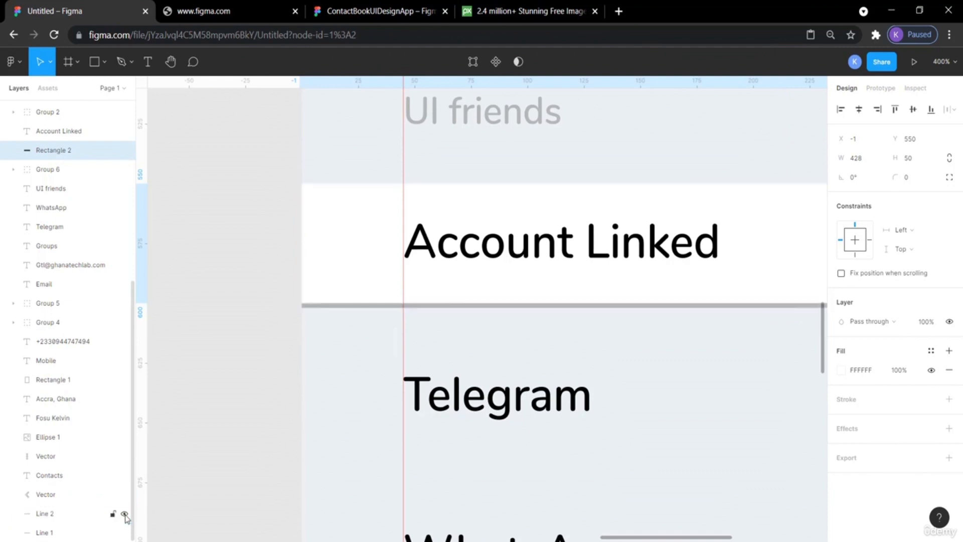
pyautogui.click(50, 513)
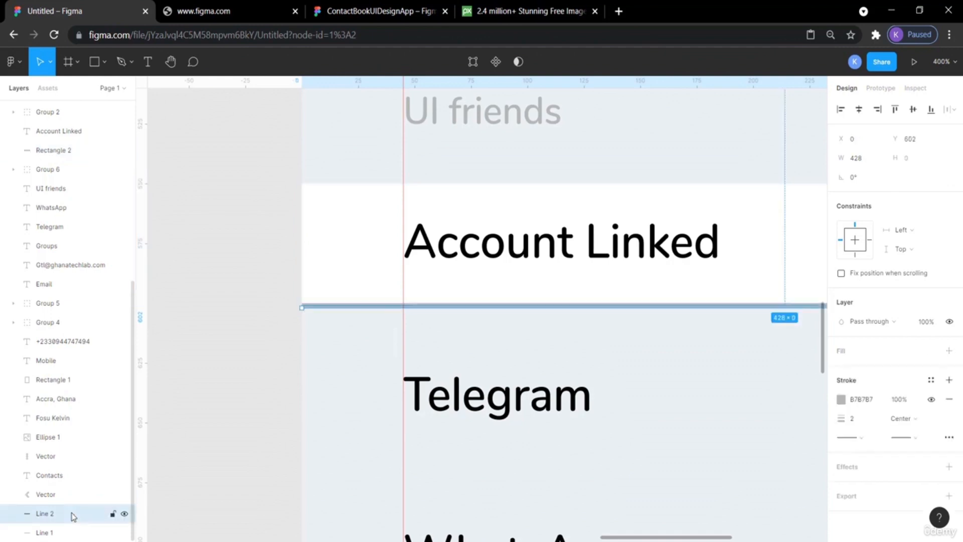
# Copy the Account Linked bar with its label and divider line, and paste the copy below the WhatsApp row.
pyautogui.click(333, 223)
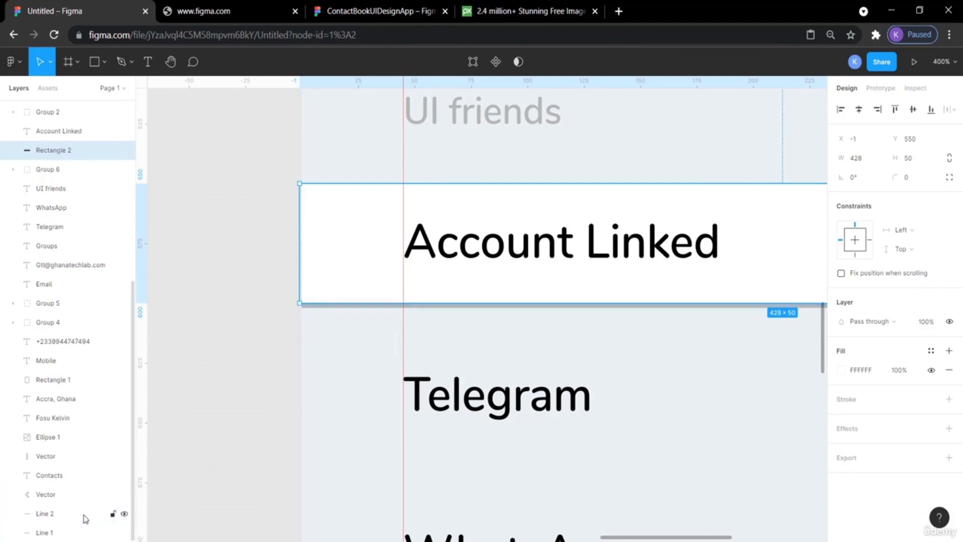
pyautogui.hotkey('ctrl', 'a')
pyautogui.click(216, 472)
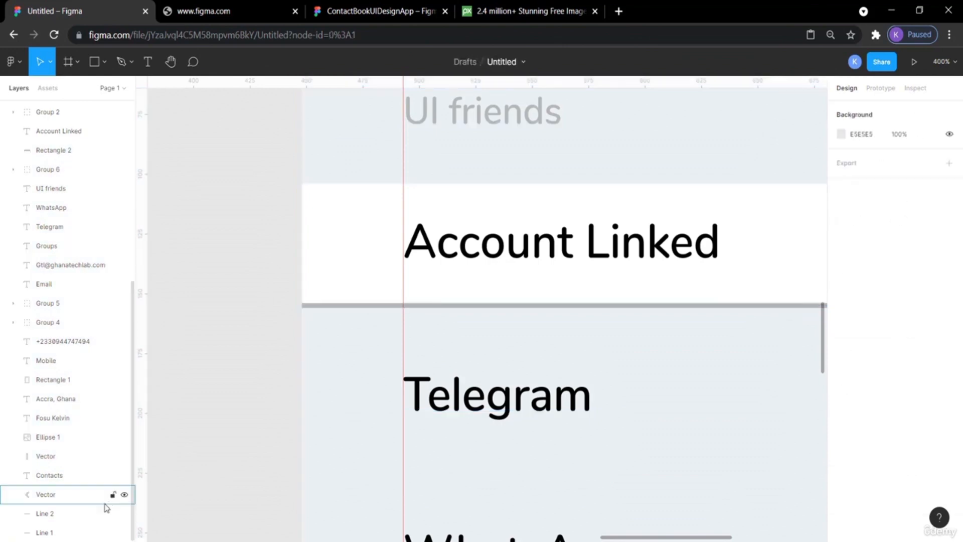
pyautogui.click(56, 518)
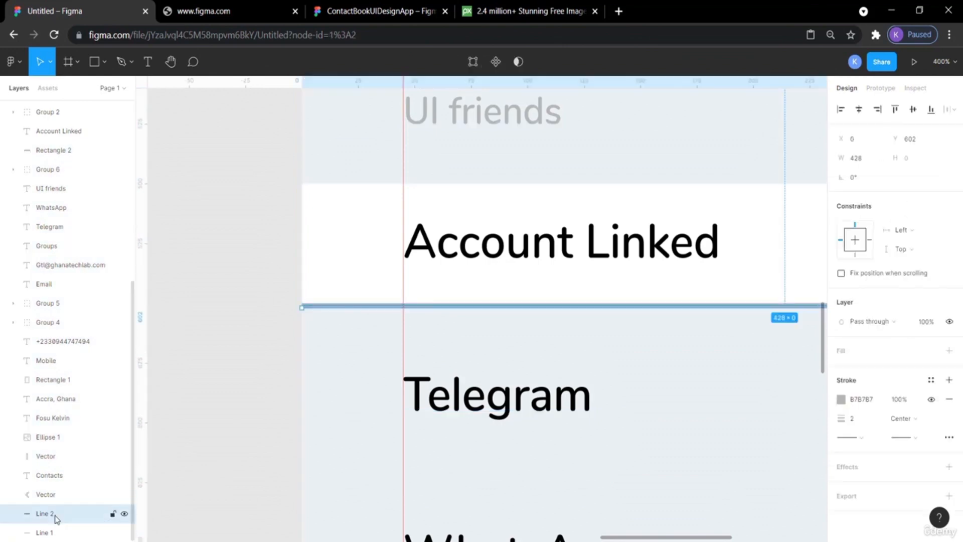
pyautogui.keyDown('shift'); pyautogui.click(65, 151); pyautogui.keyUp('shift')
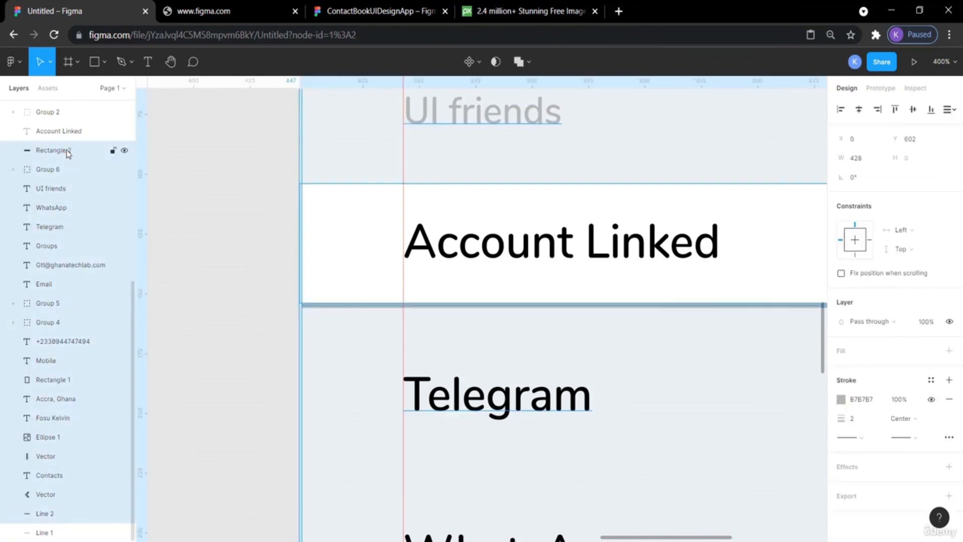
pyautogui.click(185, 220)
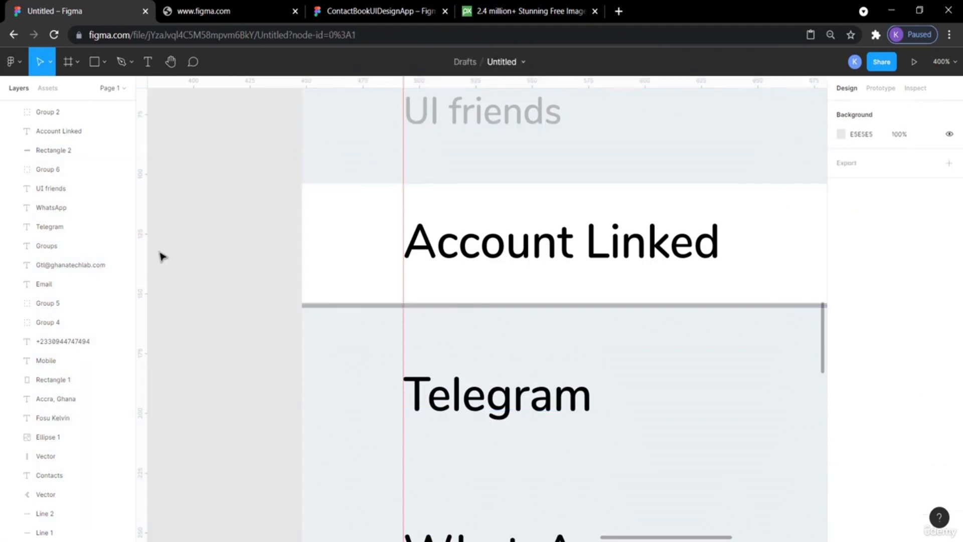
pyautogui.click(61, 151)
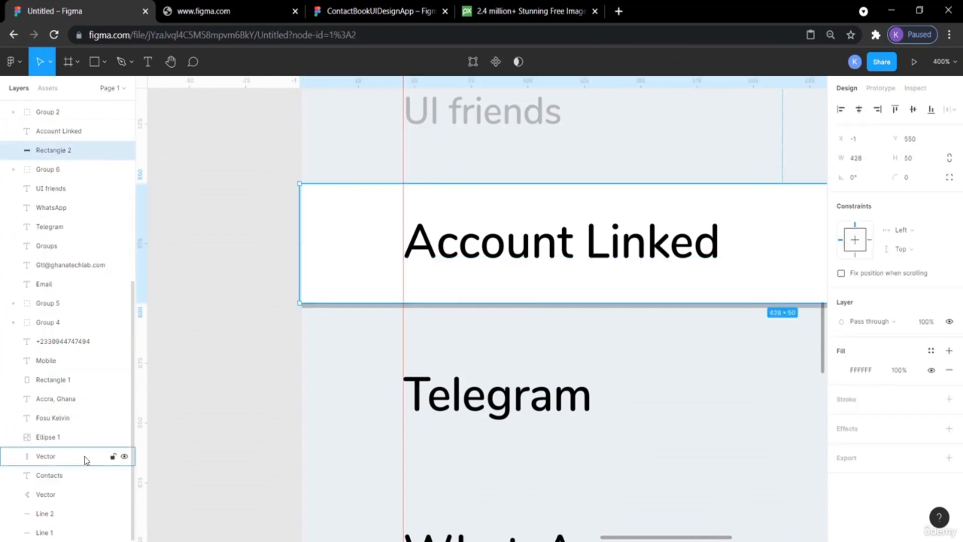
pyautogui.keyDown('shift'); pyautogui.click(89, 514); pyautogui.keyUp('shift')
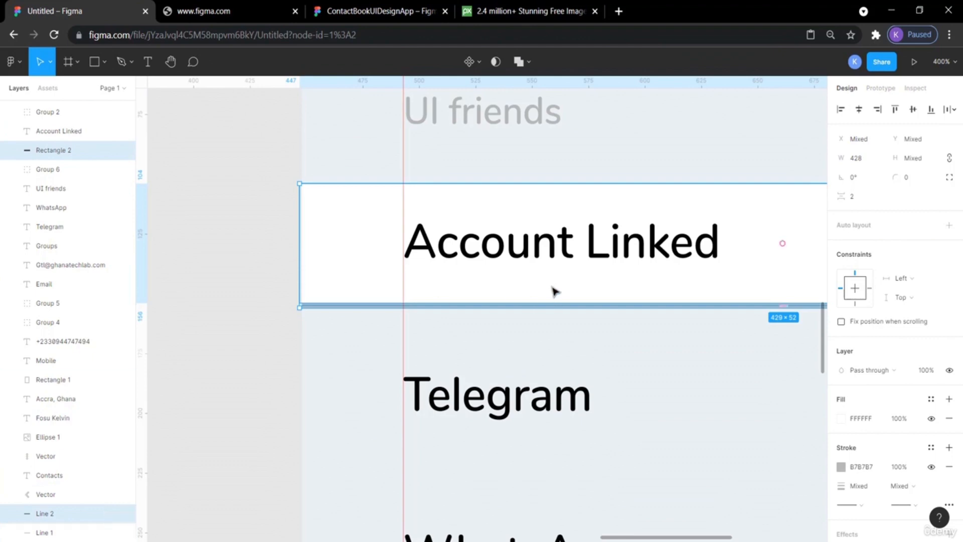
pyautogui.keyDown('shift'); pyautogui.click(58, 131); pyautogui.keyUp('shift')
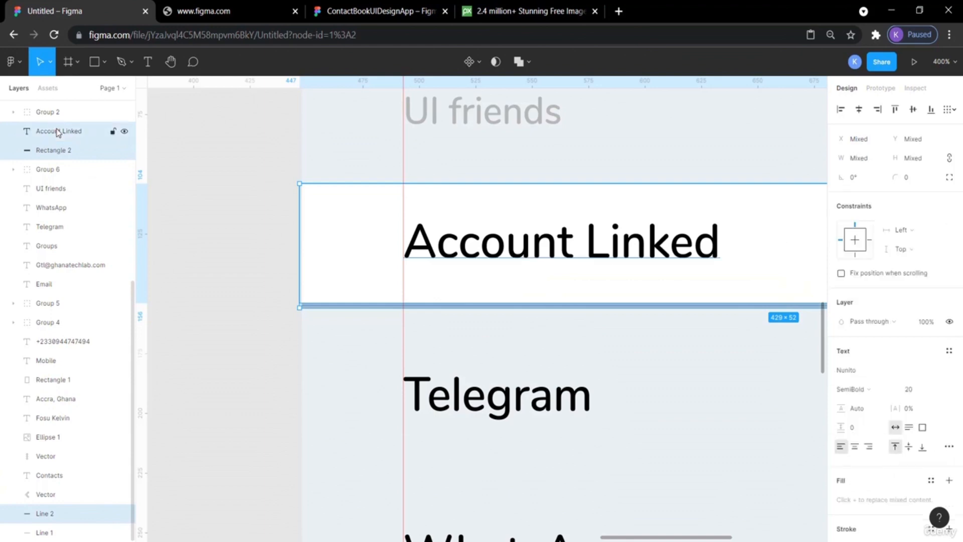
pyautogui.hotkey('ctrl', 'v')
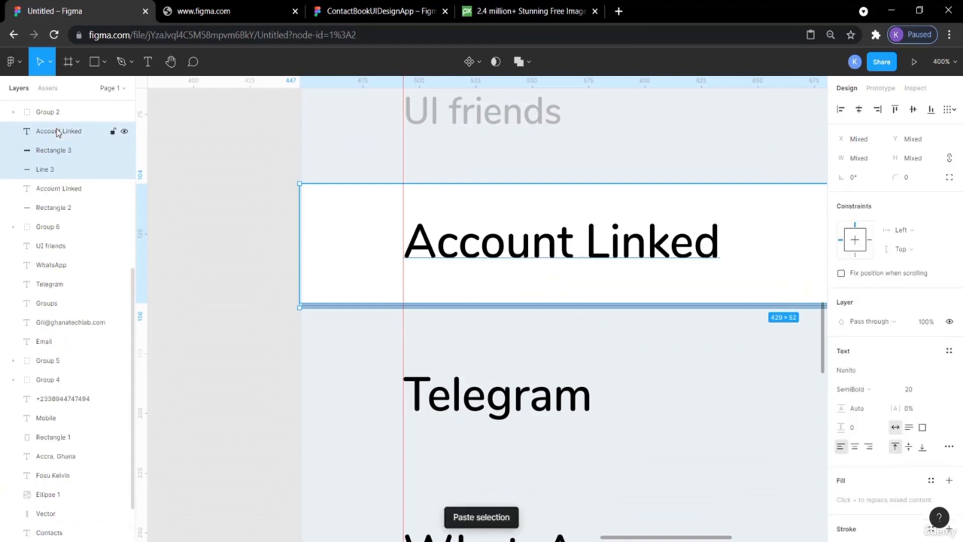
pyautogui.hotkey('shift', 'Down')
pyautogui.hotkey('shift', 'Down')
pyautogui.hotkey('shift', 'Down')
pyautogui.hotkey('shift', 'Down')
pyautogui.hotkey('shift', 'Down')
pyautogui.hotkey('shift', 'Down')
pyautogui.hotkey('shift', 'Down')
pyautogui.hotkey('shift', 'Down')
pyautogui.hotkey('shift', 'Down')
pyautogui.hotkey('shift', 'Down')
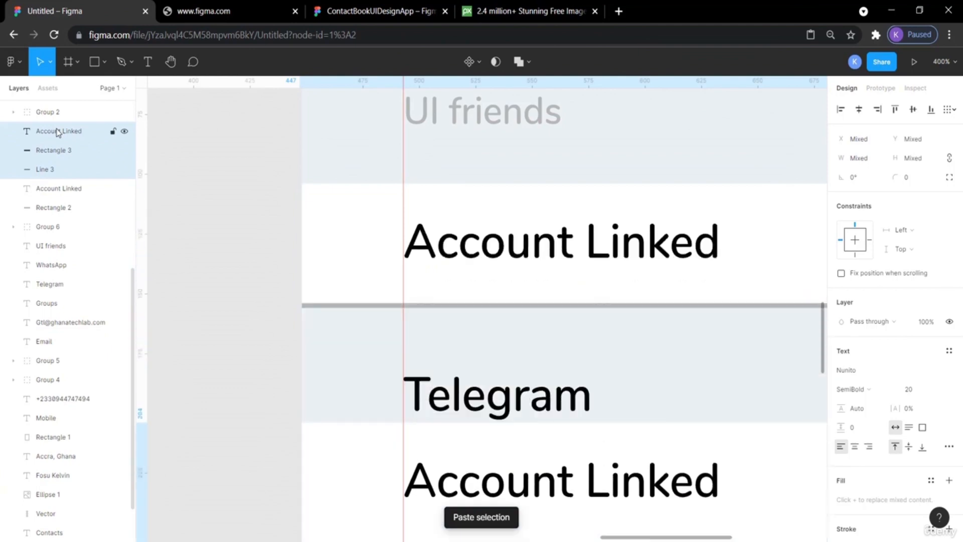
pyautogui.scroll(-1, 58, 132)
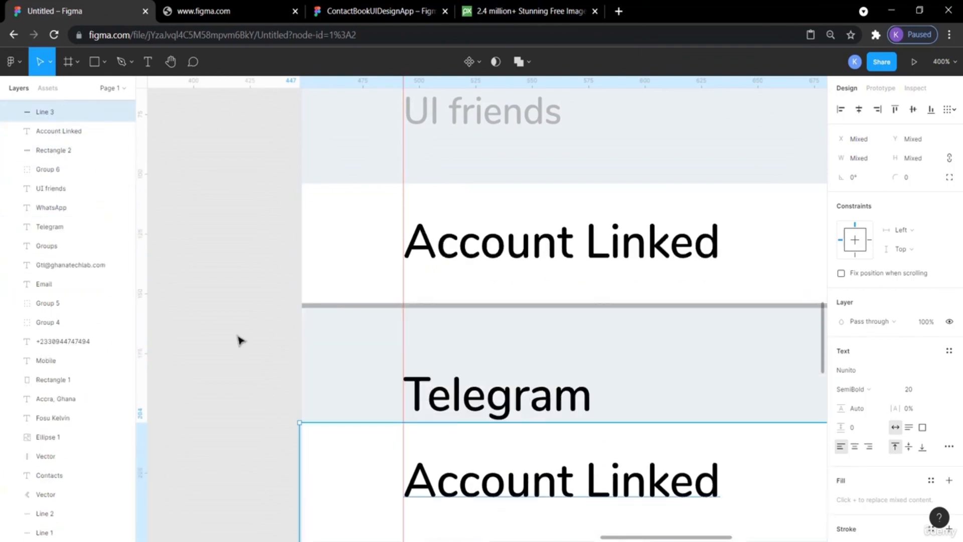
pyautogui.scroll(-5, 238, 340)
pyautogui.scroll(-2, 238, 341)
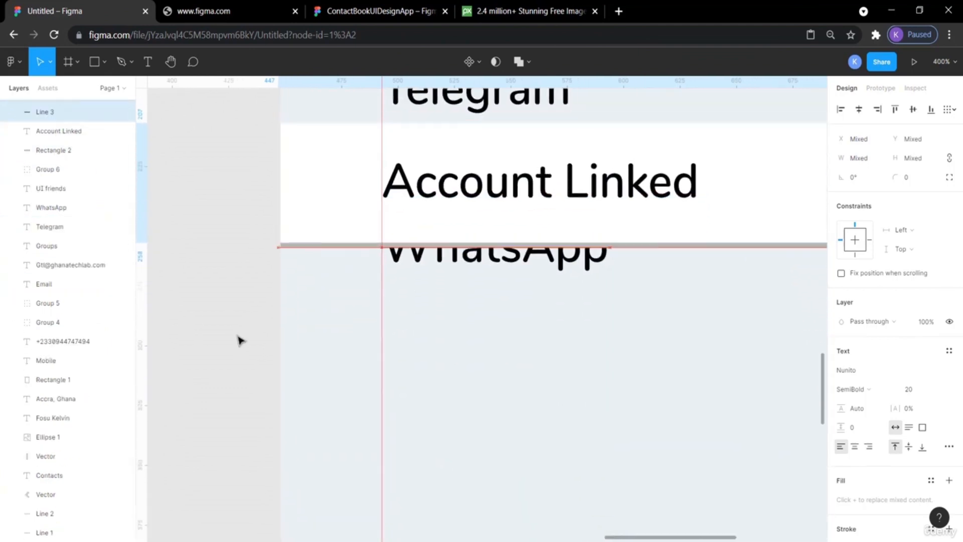
pyautogui.hotkey('shift', 'Down')
pyautogui.hotkey('shift', 'Down')
pyautogui.hotkey('shift', 'Down')
pyautogui.hotkey('shift', 'Down')
pyautogui.hotkey('shift', 'Down')
pyautogui.hotkey('shift', 'Down')
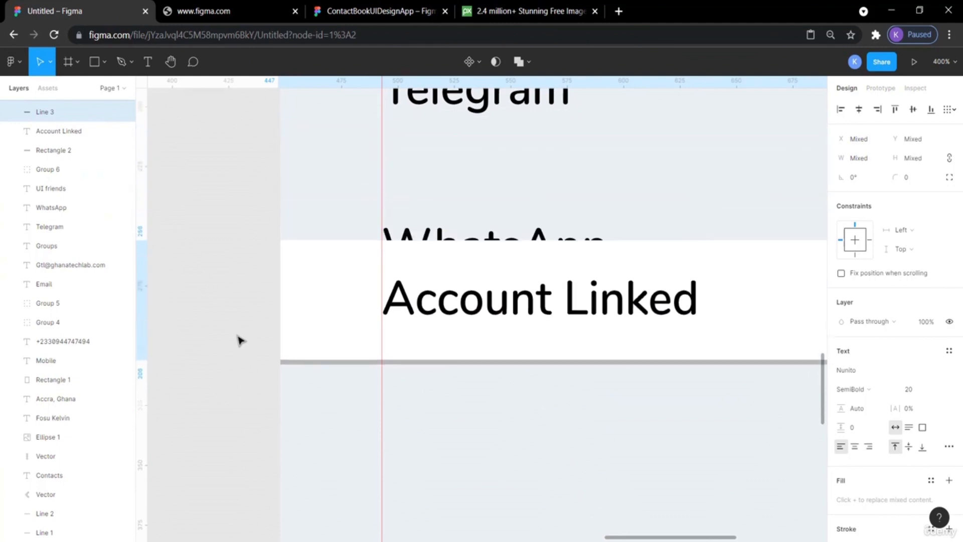
pyautogui.press('Down')
pyautogui.press('Down')
pyautogui.press('Down')
pyautogui.press('Down')
pyautogui.press('Down')
pyautogui.press('Down')
pyautogui.press('Down')
pyautogui.press('Down')
pyautogui.press('Down')
pyautogui.press('Down')
pyautogui.press('Down')
pyautogui.press('Down')
pyautogui.press('Down')
pyautogui.press('Down')
pyautogui.press('Down')
# Zoom out and check the copied Account Linked section's placement beneath the WhatsApp row.
pyautogui.hscroll(3, 241, 341)
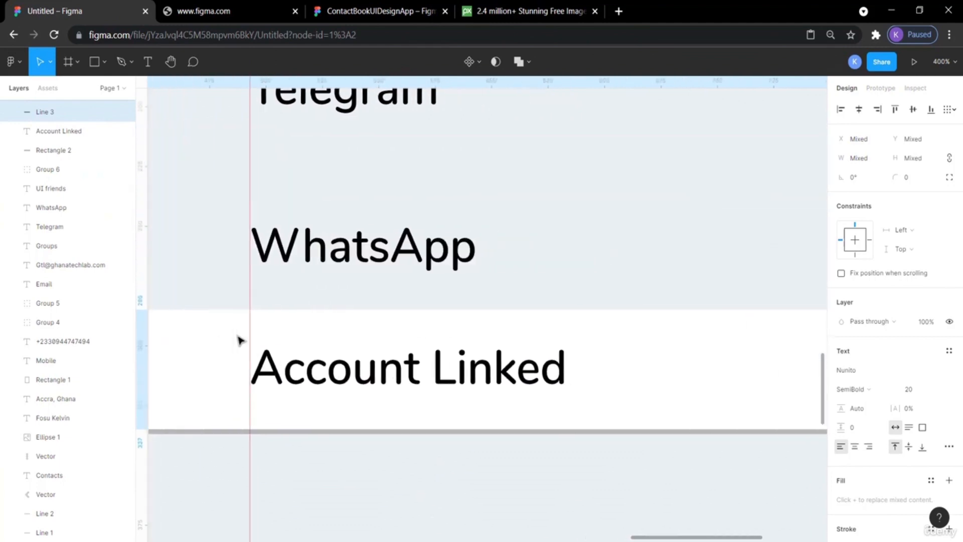
pyautogui.press('-')
pyautogui.press('-')
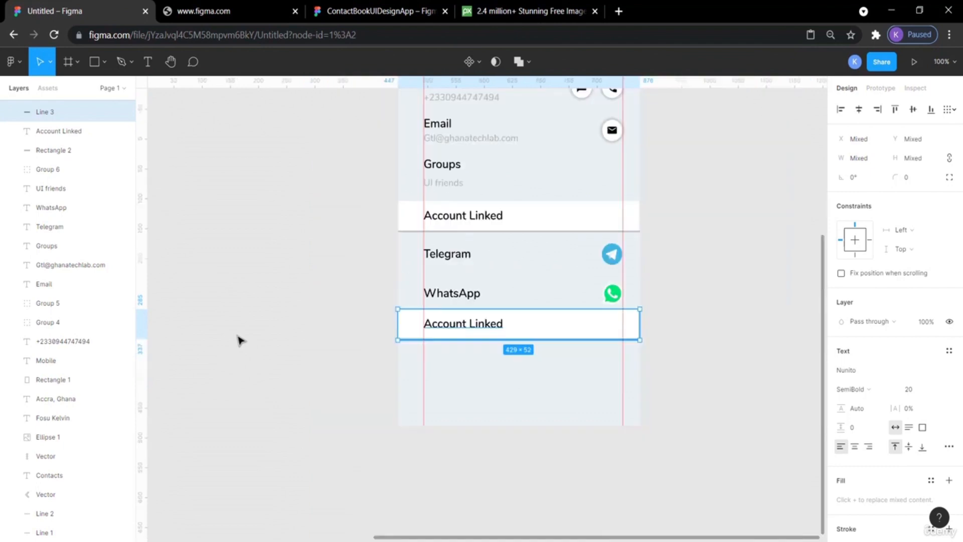
pyautogui.hscroll(3, 239, 341)
pyautogui.scroll(1, 240, 341)
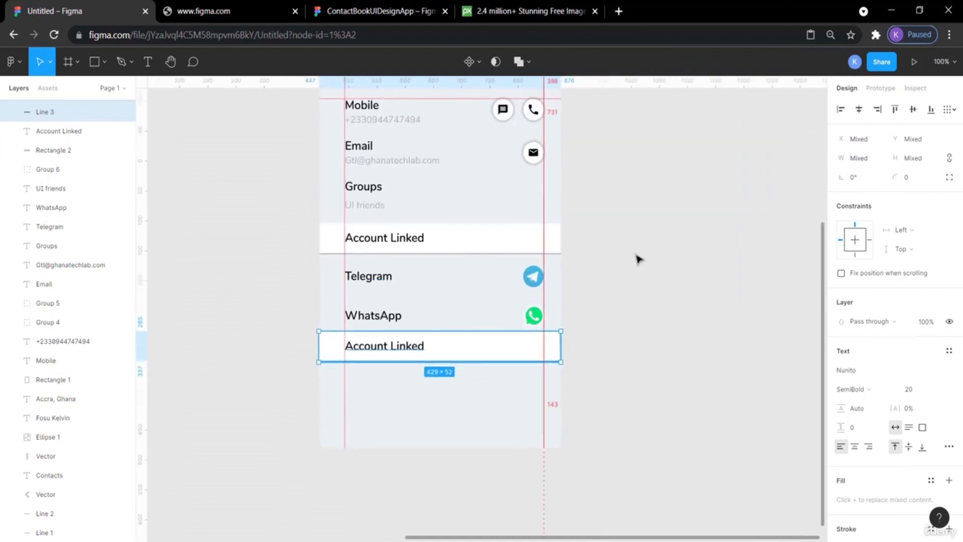
pyautogui.click(685, 288)
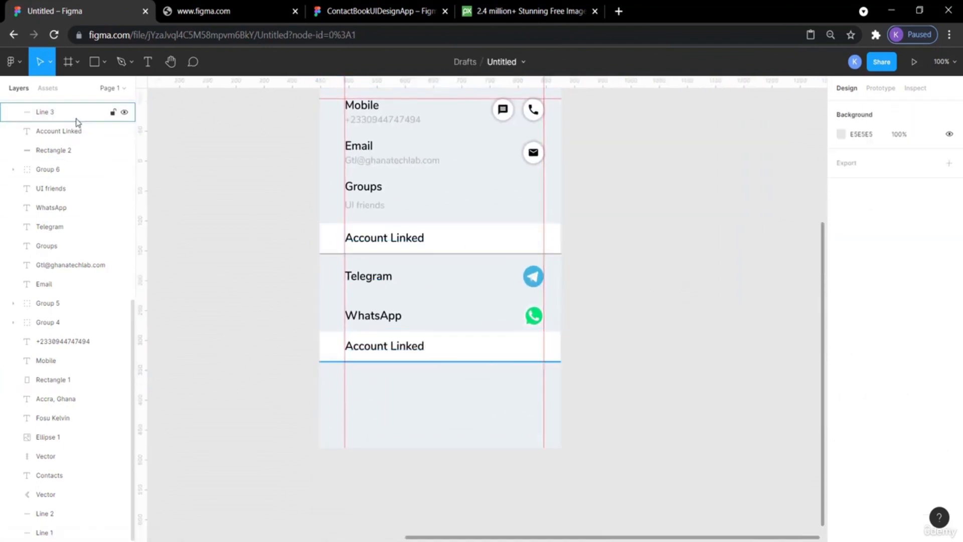
pyautogui.click(373, 223)
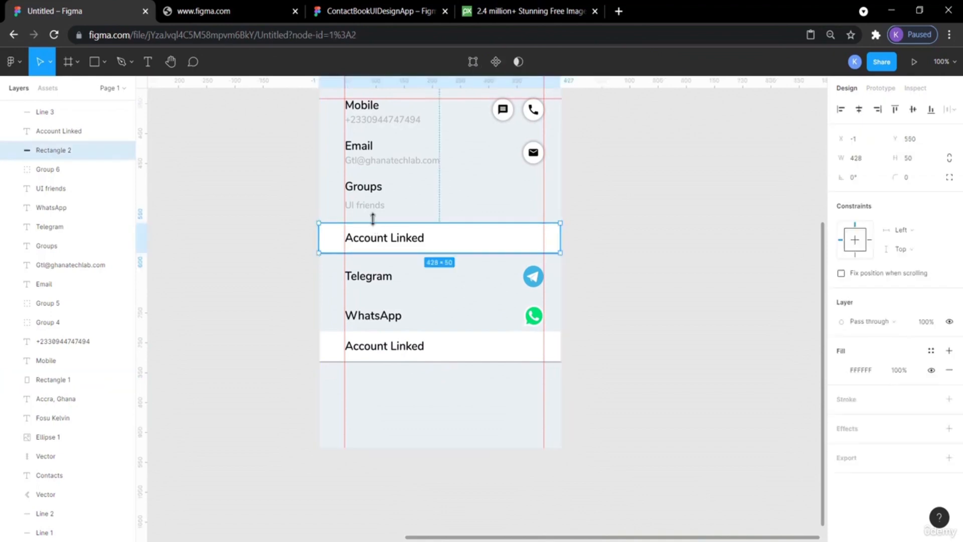
pyautogui.press('alt')
pyautogui.moveTo(373, 225); pyautogui.dragTo(376, 333)
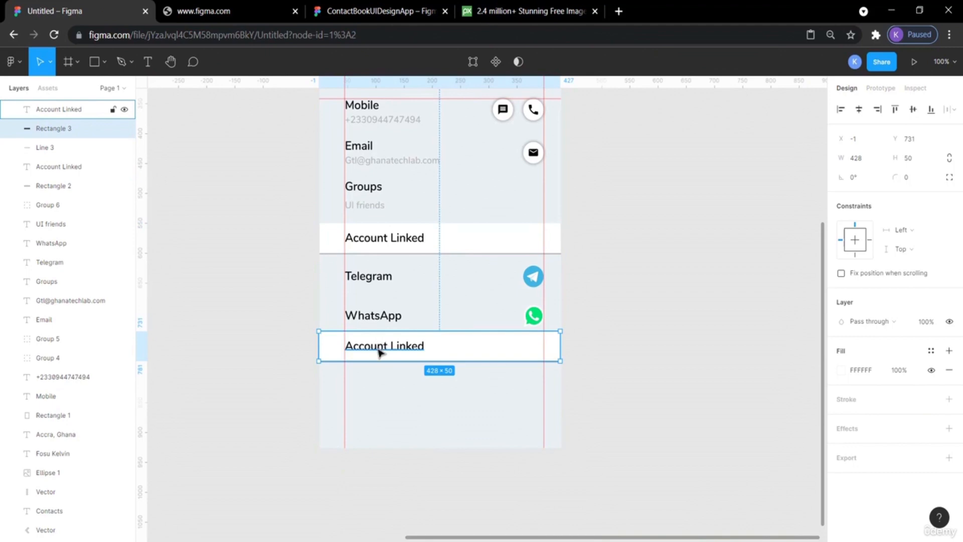
pyautogui.click(267, 356)
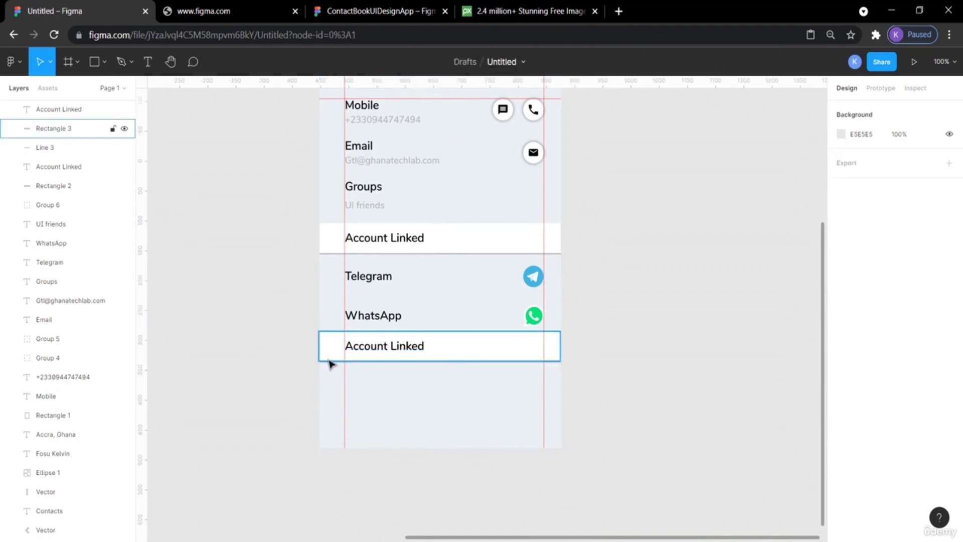
pyautogui.hotkey('ctrl', '-')
pyautogui.hotkey('ctrl', '+')
pyautogui.hotkey('ctrl', '+')
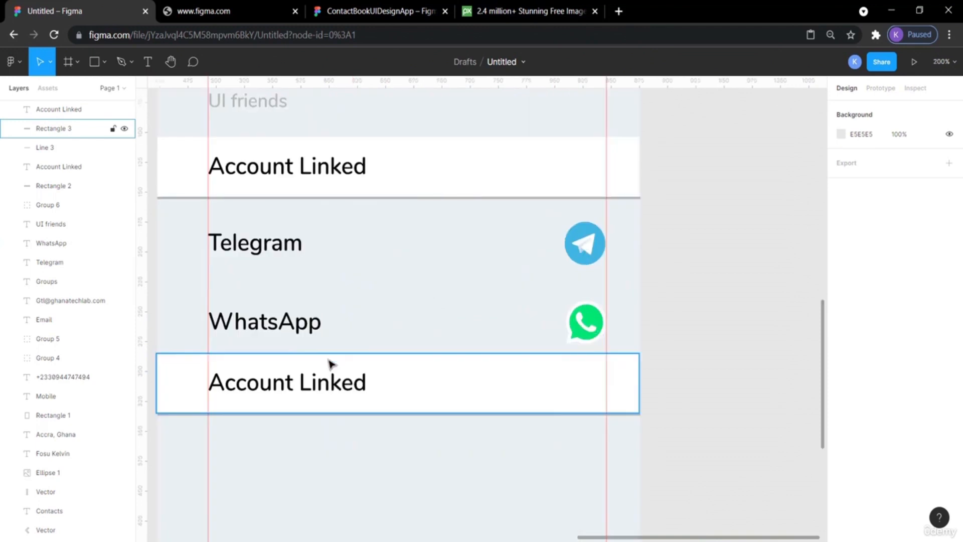
pyautogui.hscroll(-2, 747, 433)
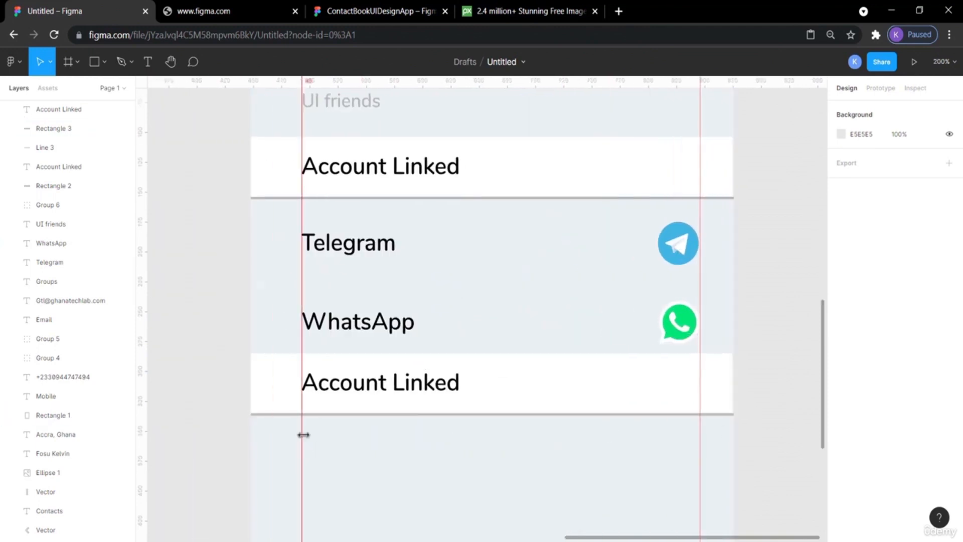
# Select the copied bar, label and divider together and nudge them down for more space below the WhatsApp row.
pyautogui.click(282, 414)
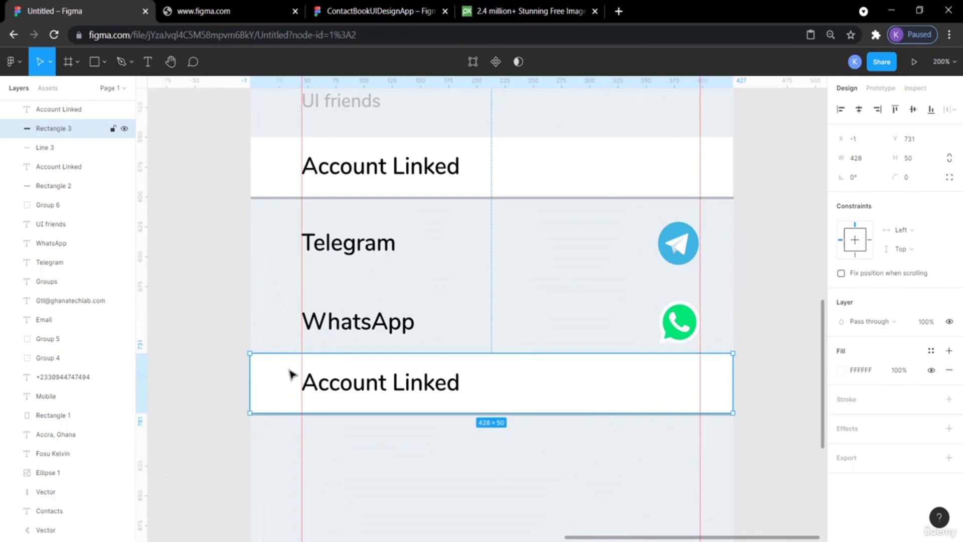
pyautogui.keyDown('shift'); pyautogui.click(45, 148); pyautogui.keyUp('shift')
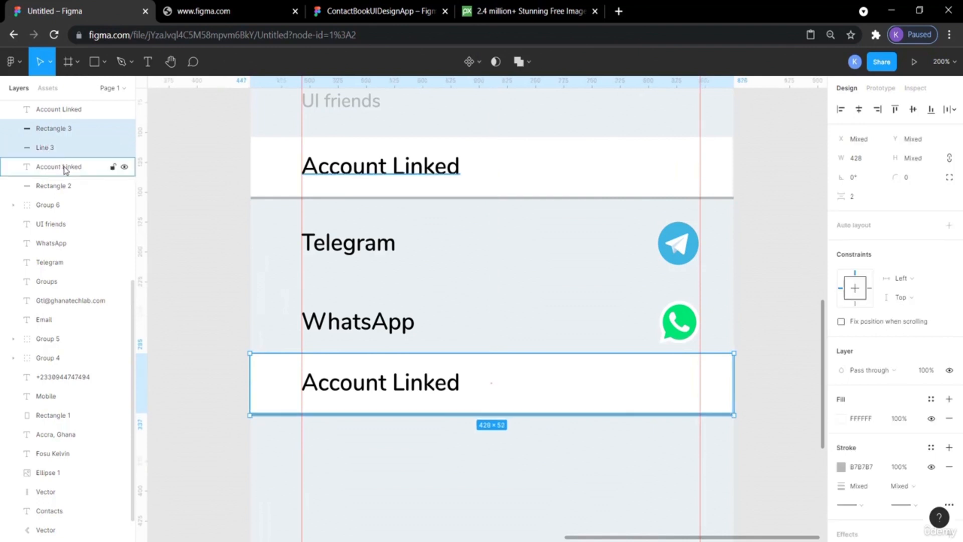
pyautogui.keyDown('shift'); pyautogui.click(65, 110); pyautogui.keyUp('shift')
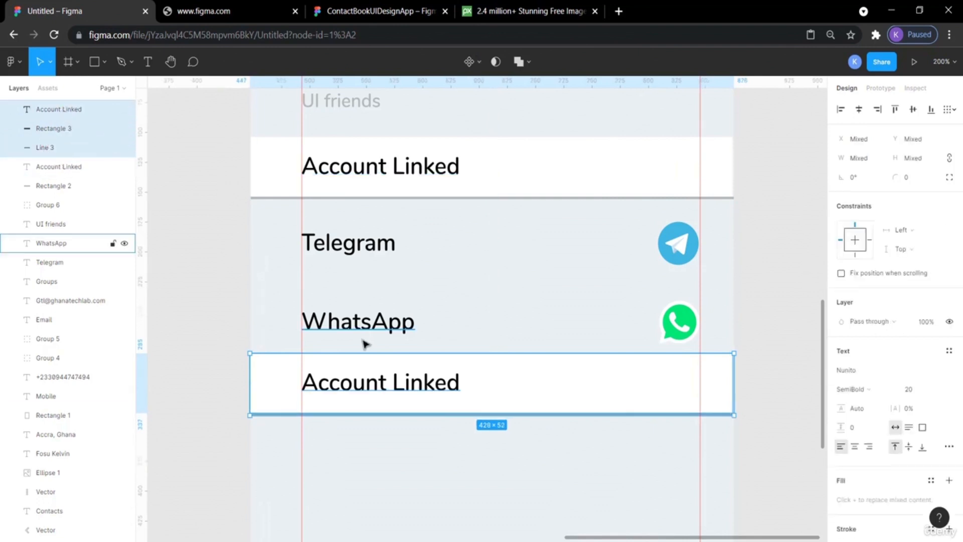
pyautogui.press('alt')
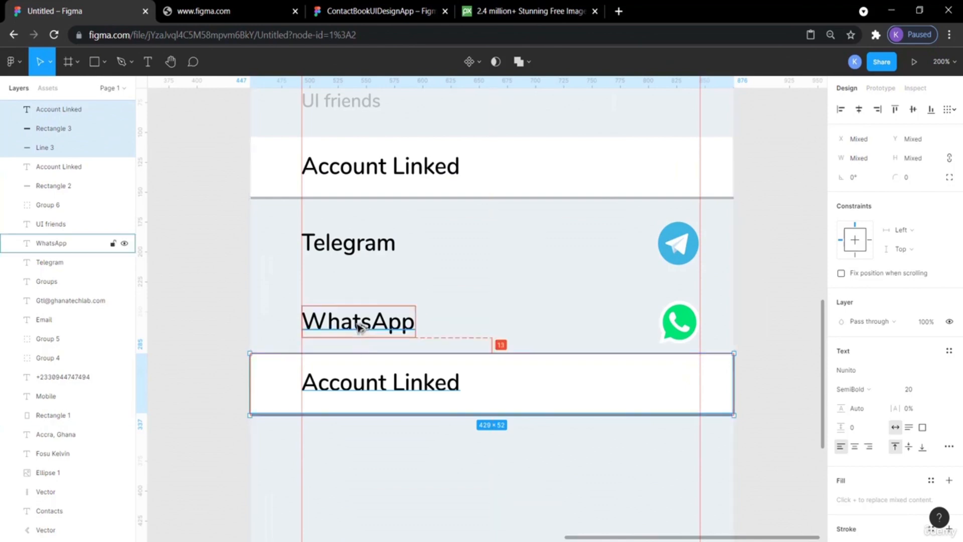
pyautogui.press('Down')
pyautogui.press('Down')
pyautogui.press('Down')
pyautogui.press('Down')
pyautogui.press('Down')
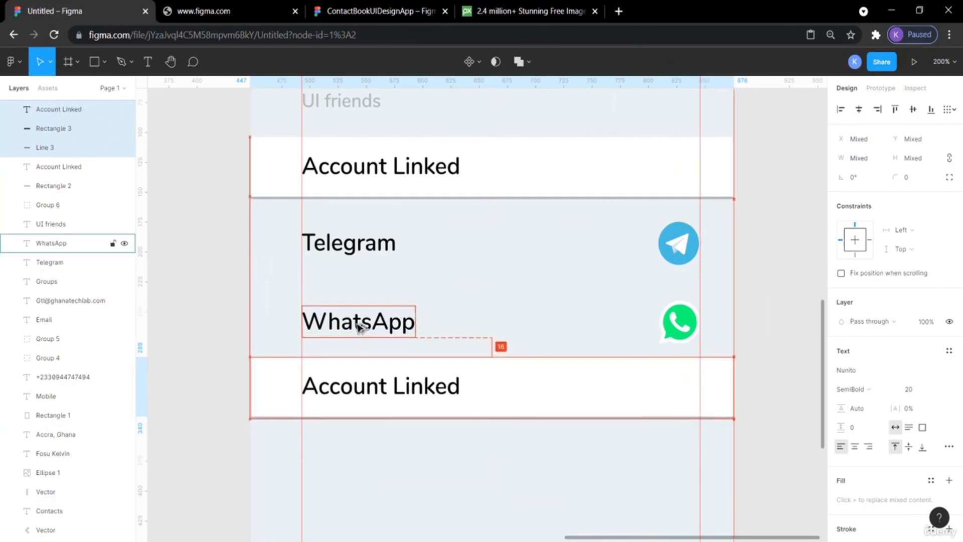
pyautogui.press('Down')
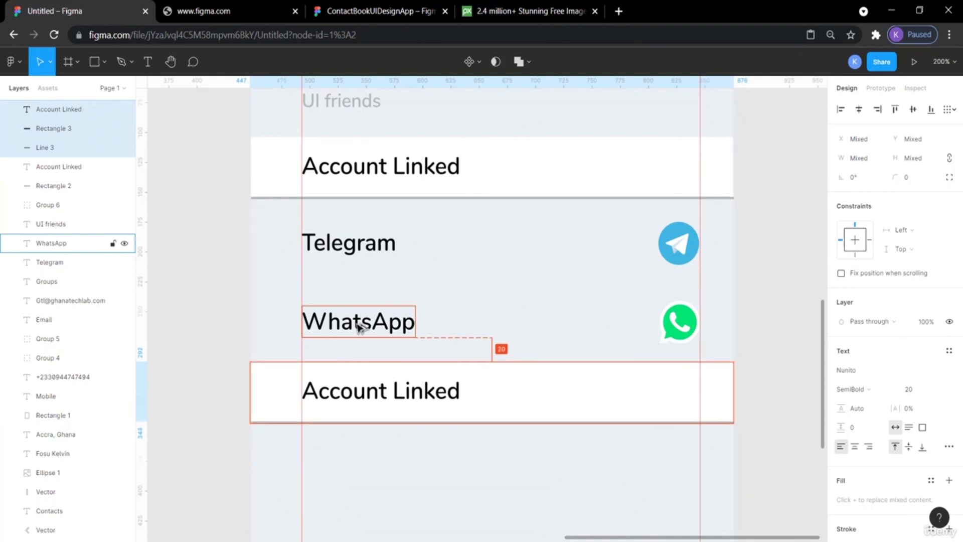
pyautogui.click(758, 306)
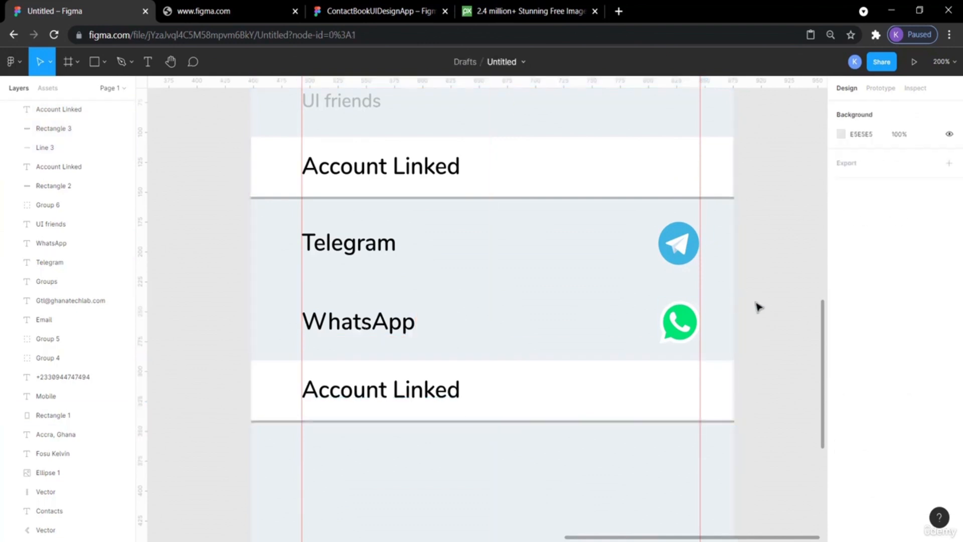
# Zoom back to 100% and open the reference design tab to compare the sections.
pyautogui.hotkey('shift', '0')
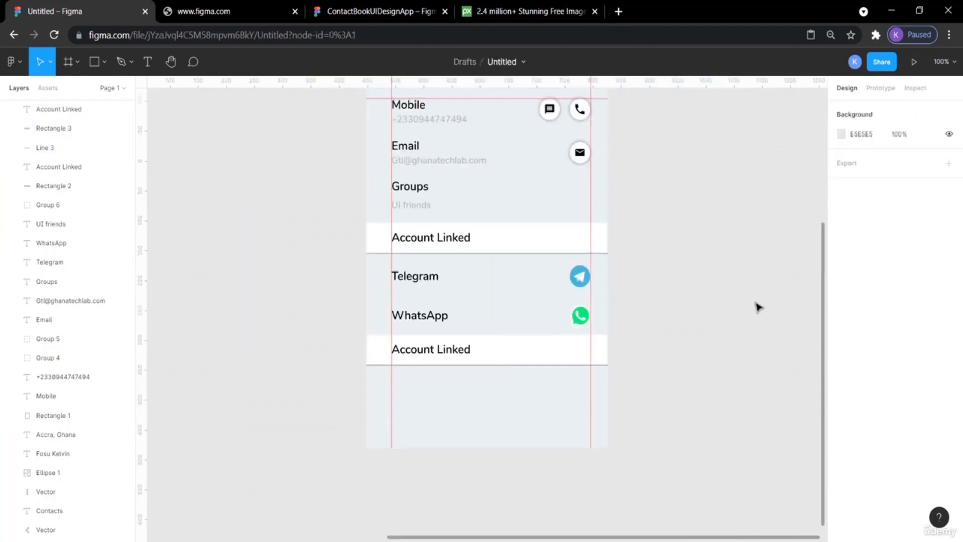
pyautogui.scroll(3, 758, 307)
pyautogui.scroll(-1, 758, 307)
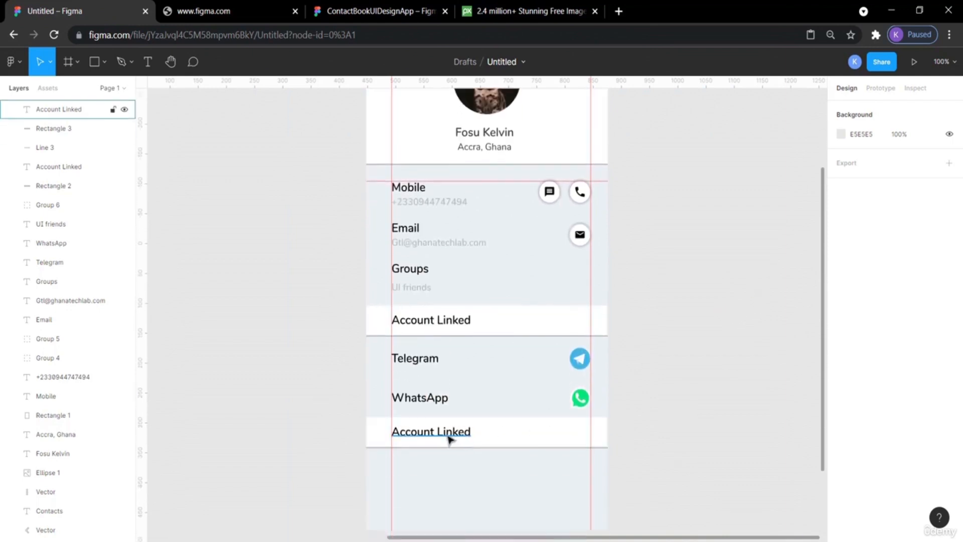
pyautogui.click(376, 11)
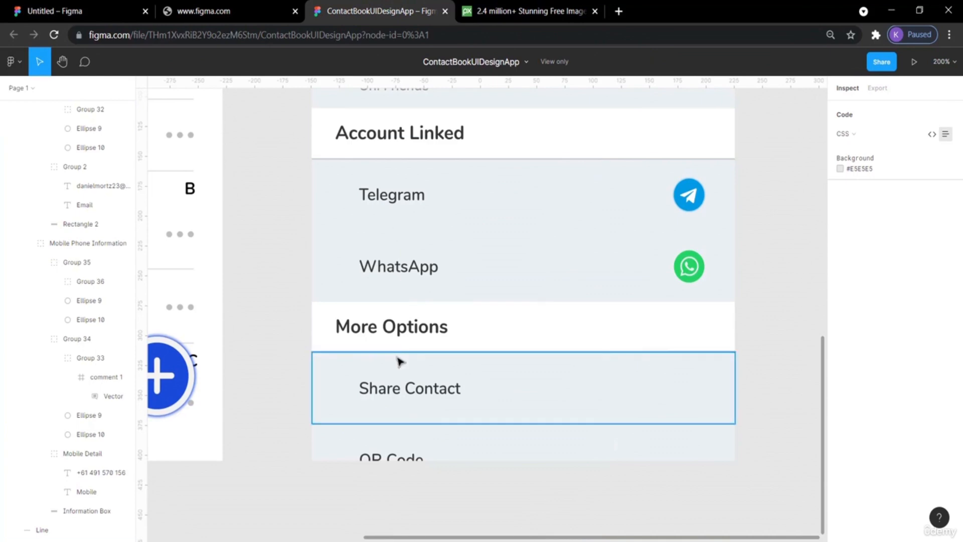
# Rename the copied section label to More Options.
pyautogui.click(75, 11)
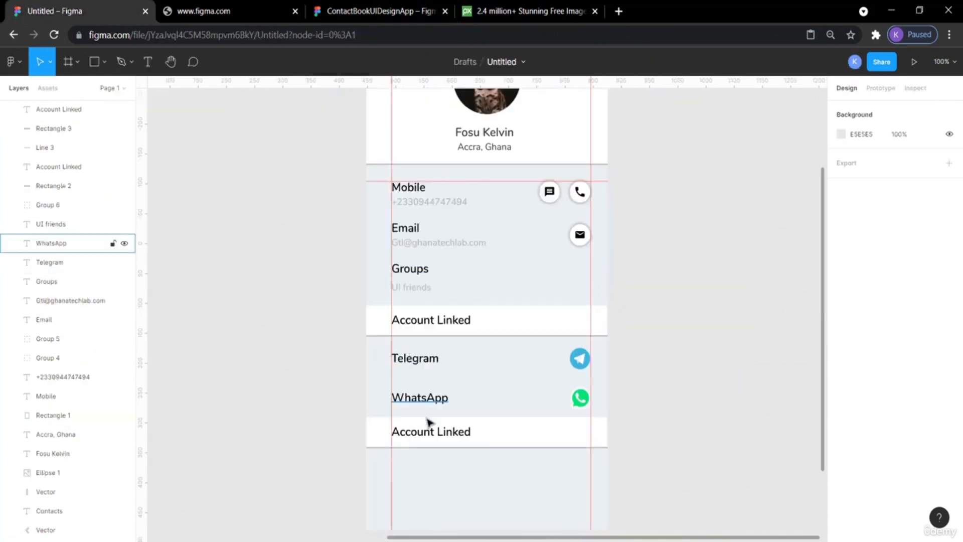
pyautogui.doubleClick(430, 434)
pyautogui.write('M')
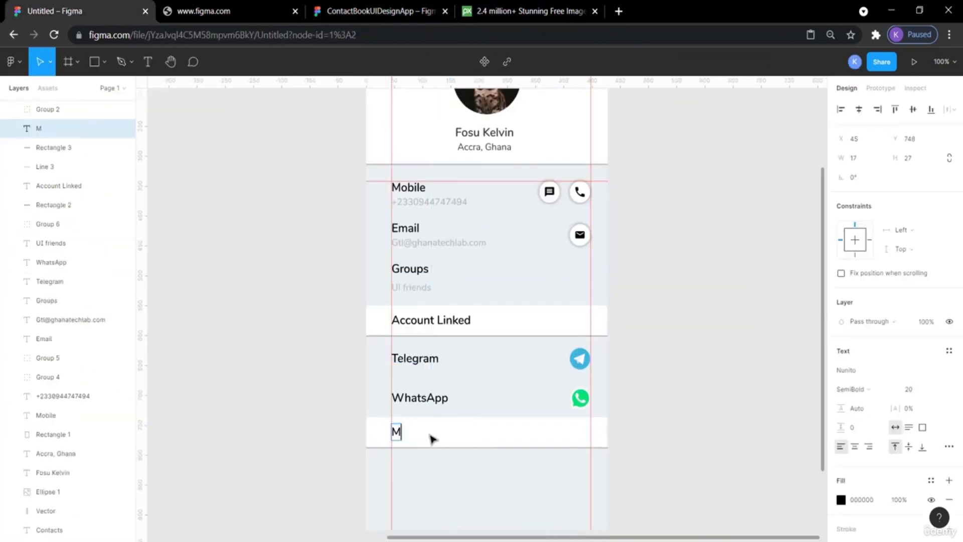
pyautogui.write('ore Op')
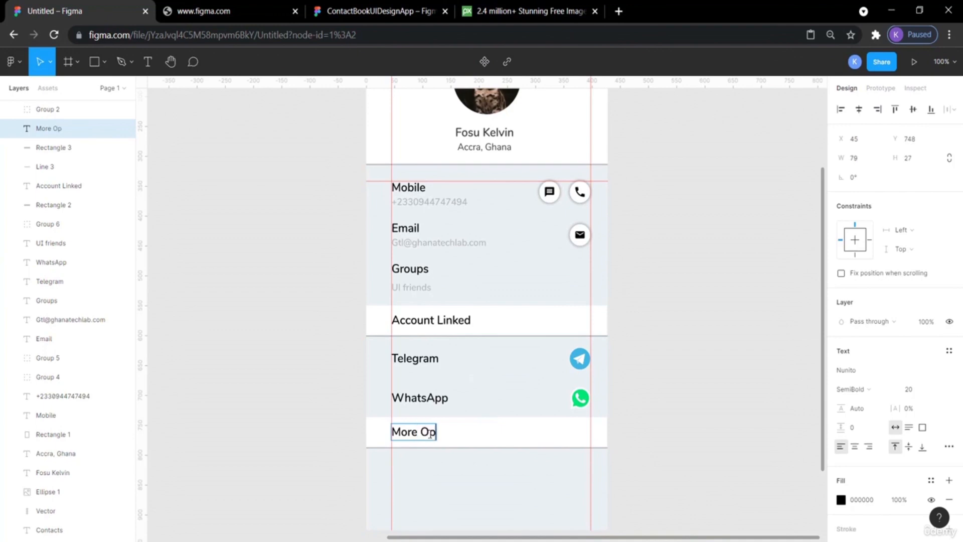
pyautogui.write('tions')
pyautogui.press('Escape')
pyautogui.scroll(-4, 717, 426)
pyautogui.click(716, 423)
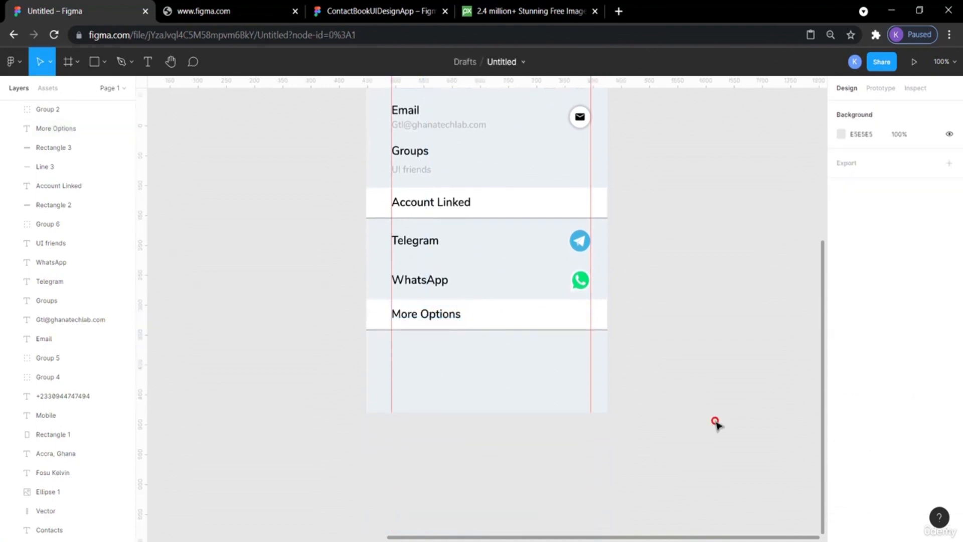
# Compare with the reference design, then paste a copy of the WhatsApp label and move it below the More Options bar.
pyautogui.click(371, 11)
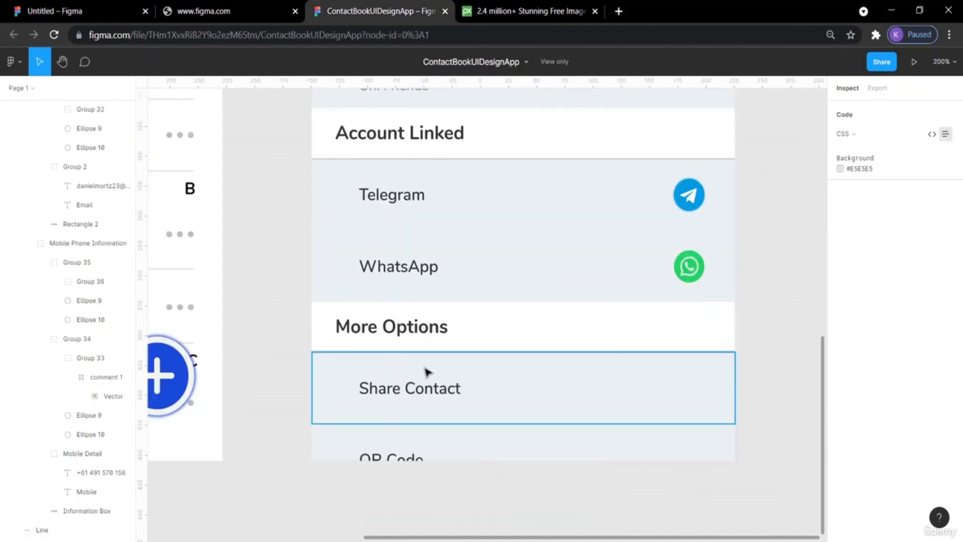
pyautogui.scroll(-2, 427, 371)
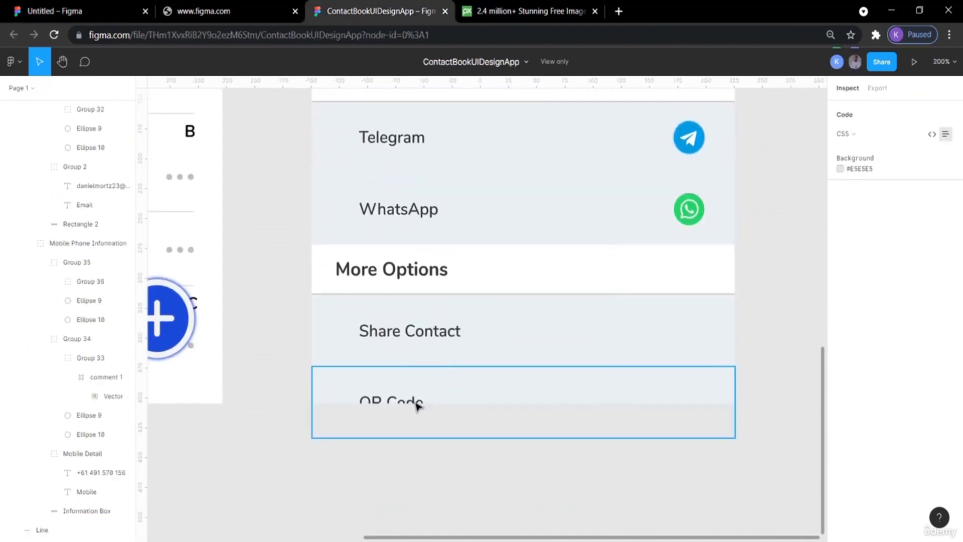
pyautogui.click(83, 5)
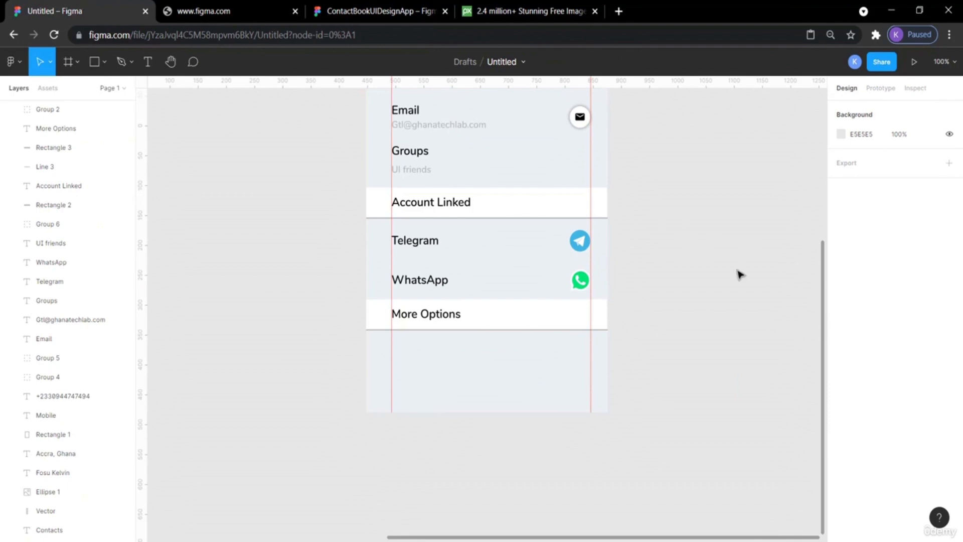
pyautogui.scroll(2, 737, 273)
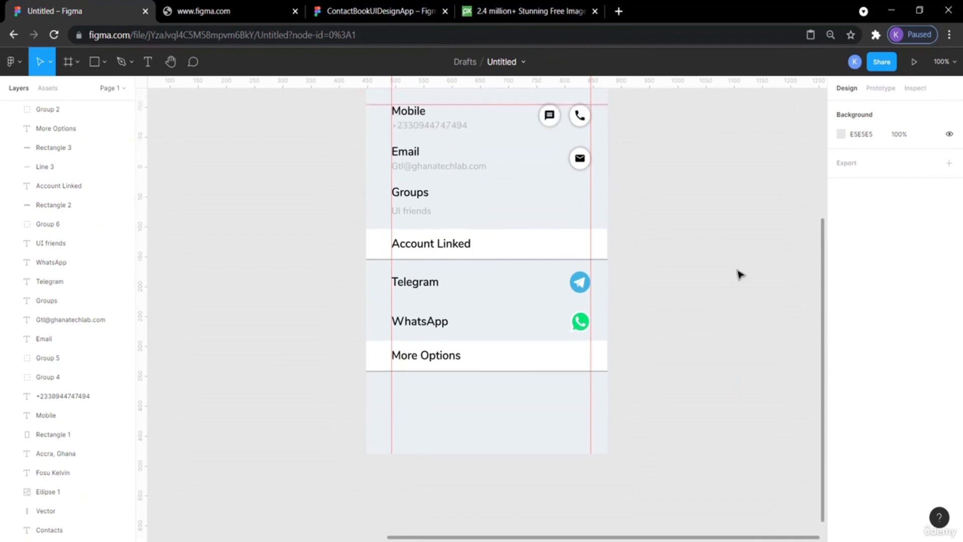
pyautogui.click(415, 331)
pyautogui.hotkey('ctrl', 'v')
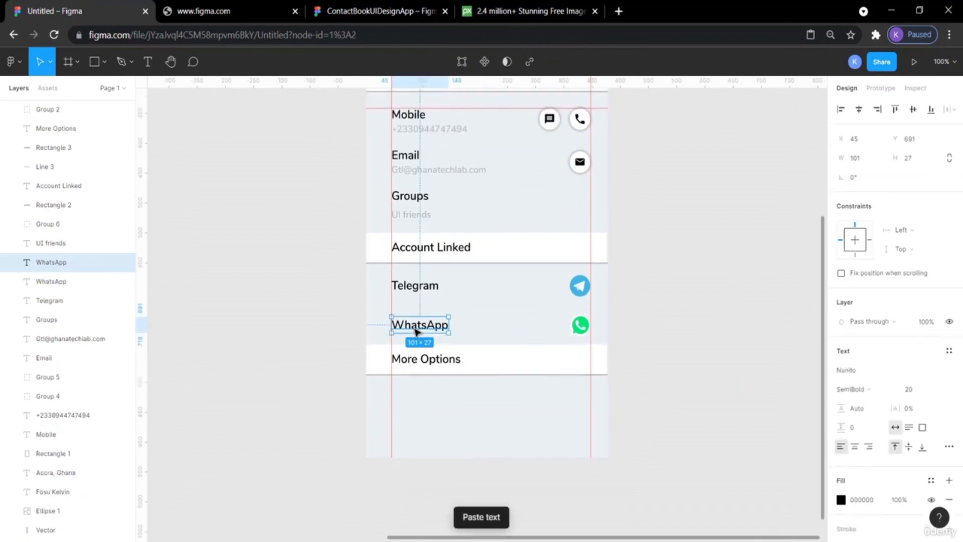
pyautogui.hotkey('shift', 'Down')
pyautogui.hotkey('shift', 'Down')
pyautogui.hotkey('shift', 'Down')
pyautogui.hotkey('shift', 'Down')
pyautogui.hotkey('shift', 'Down')
pyautogui.hotkey('shift', 'Down')
pyautogui.hotkey('shift', 'Down')
pyautogui.hotkey('shift', 'Down')
pyautogui.hotkey('shift', 'Down')
pyautogui.hotkey('shift', 'Down')
pyautogui.hotkey('shift', 'Down')
pyautogui.hotkey('shift', 'Down')
pyautogui.hotkey('shift', 'Down')
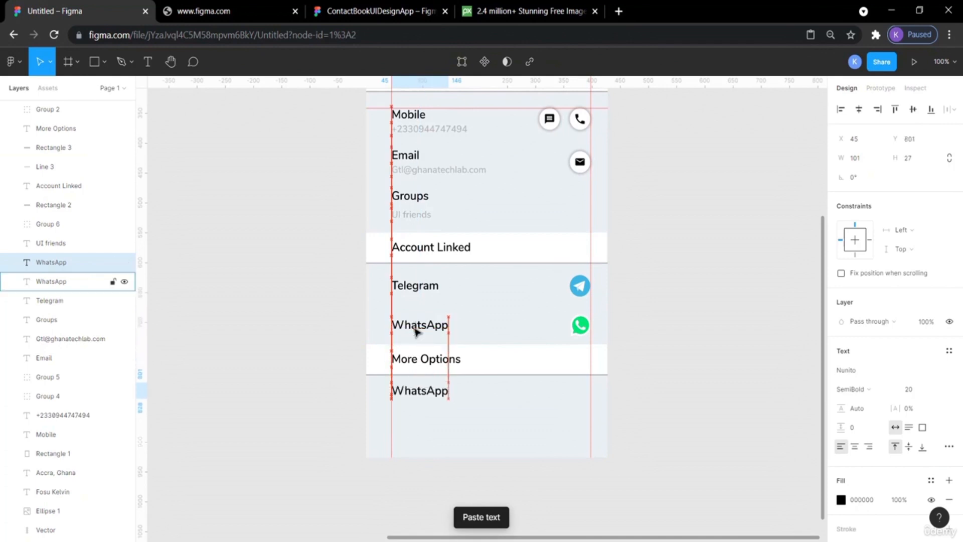
pyautogui.click(731, 286)
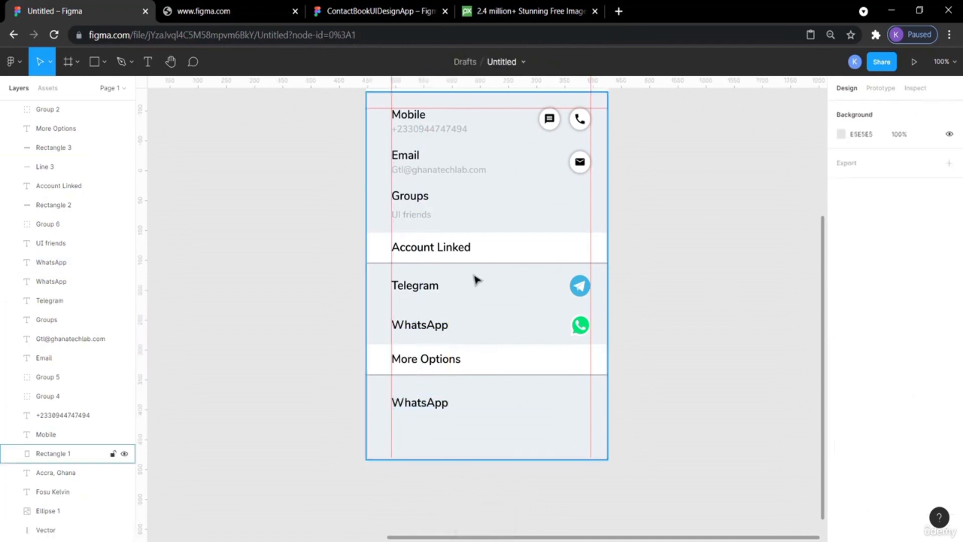
# Nudge the pasted label up slightly so it sits closer beneath the More Options bar.
pyautogui.click(428, 289)
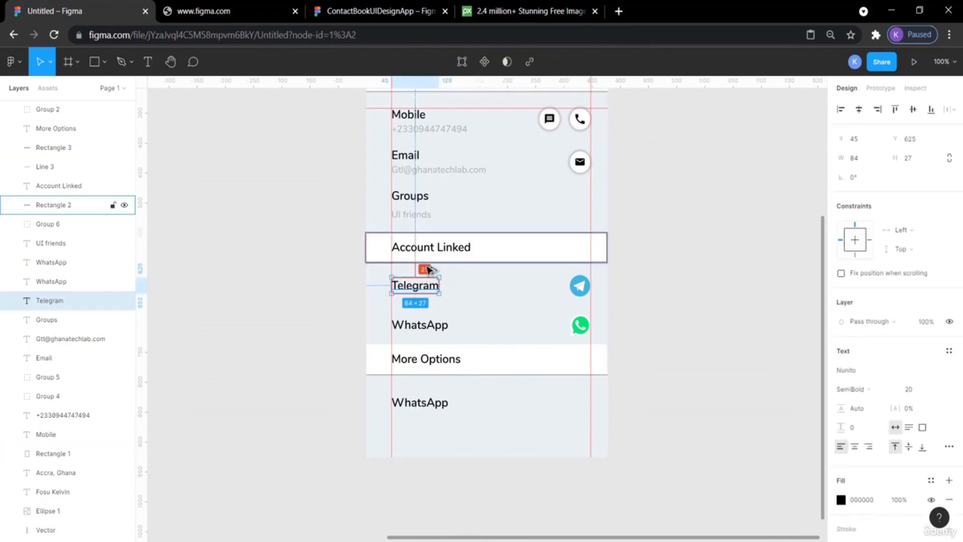
pyautogui.click(427, 402)
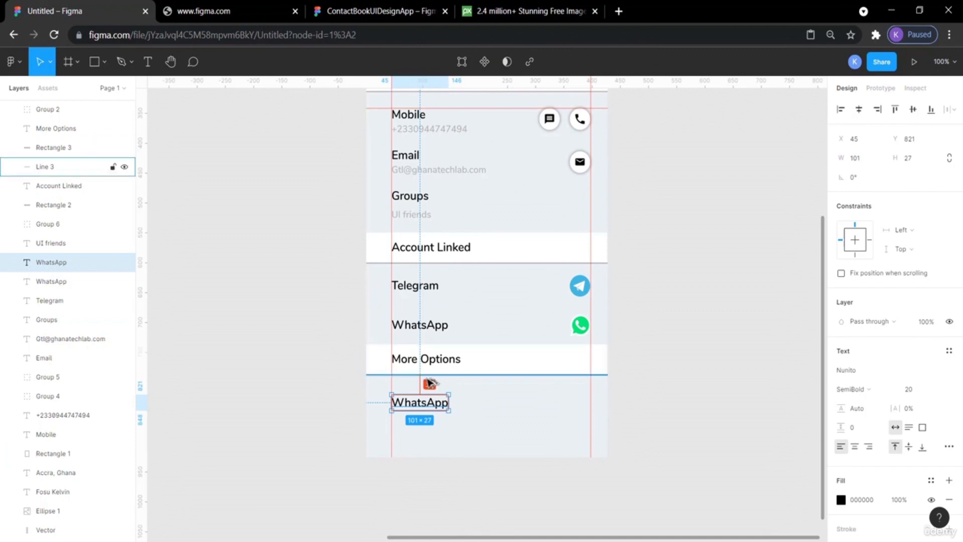
pyautogui.press('Up')
pyautogui.press('Up')
pyautogui.press('Up')
pyautogui.press('Up')
pyautogui.press('Up')
pyautogui.press('Up')
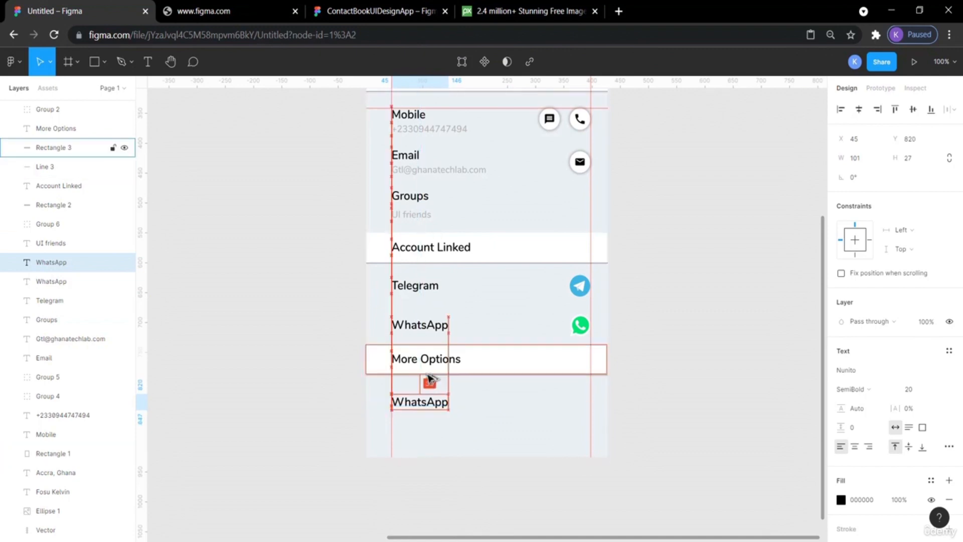
pyautogui.press('Up')
pyautogui.press('Up')
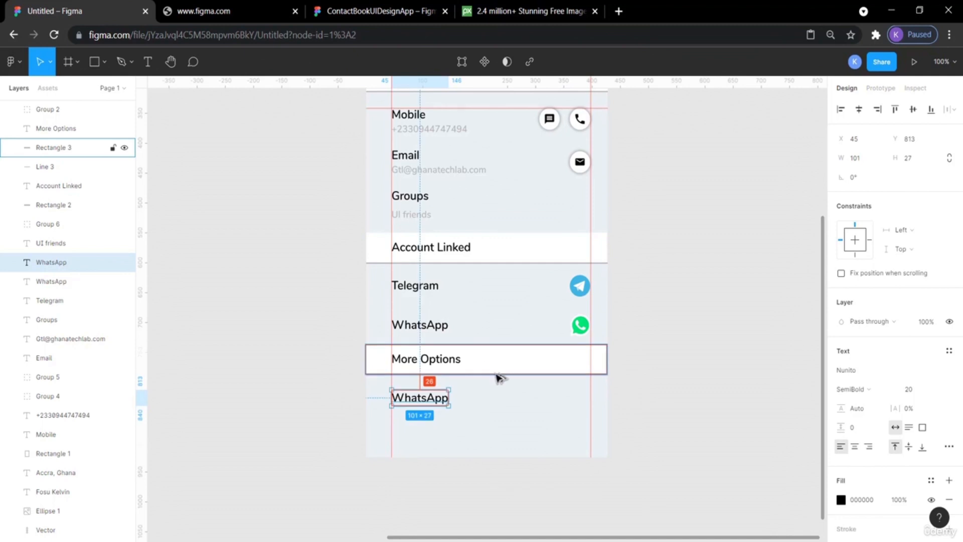
pyautogui.click(662, 371)
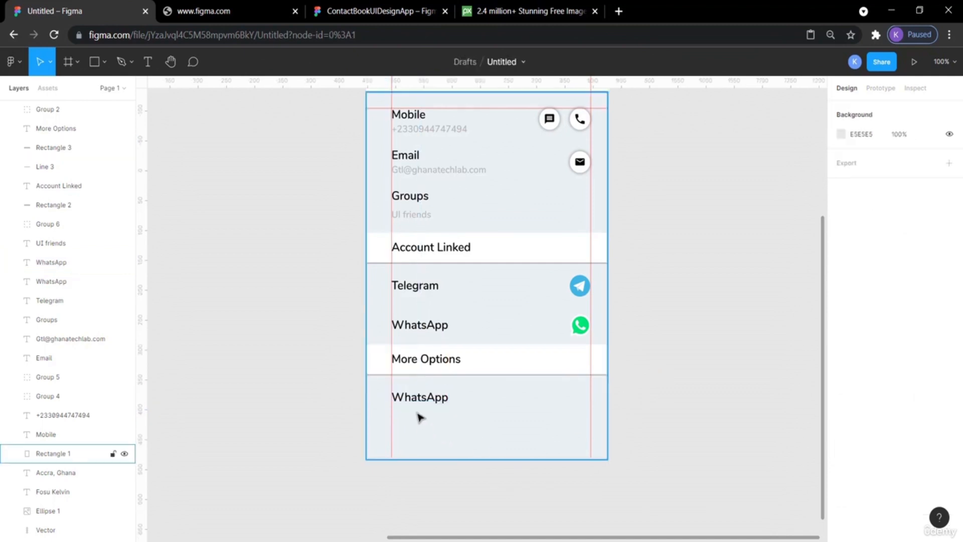
# Rename the pasted label to Share Contact, checking the reference design for the wording.
pyautogui.click(367, 8)
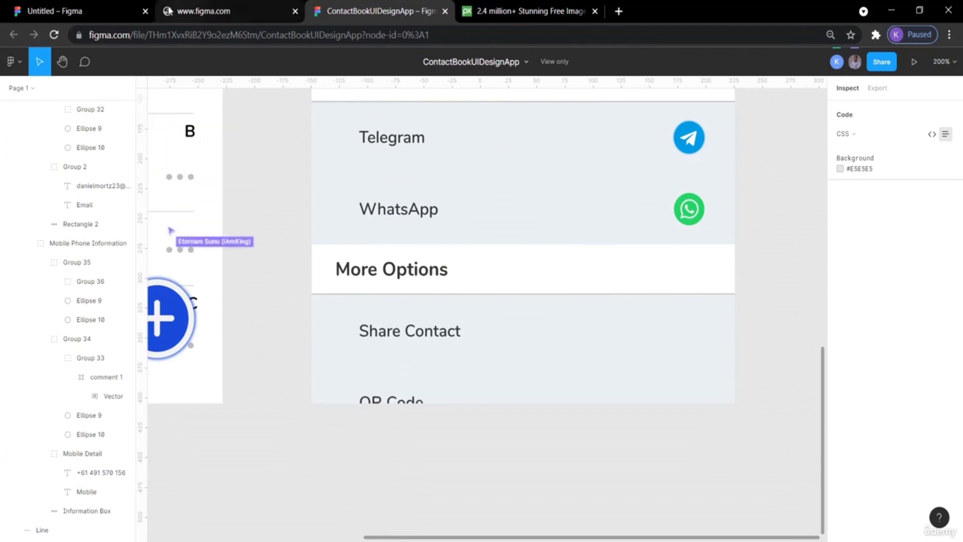
pyautogui.click(81, 8)
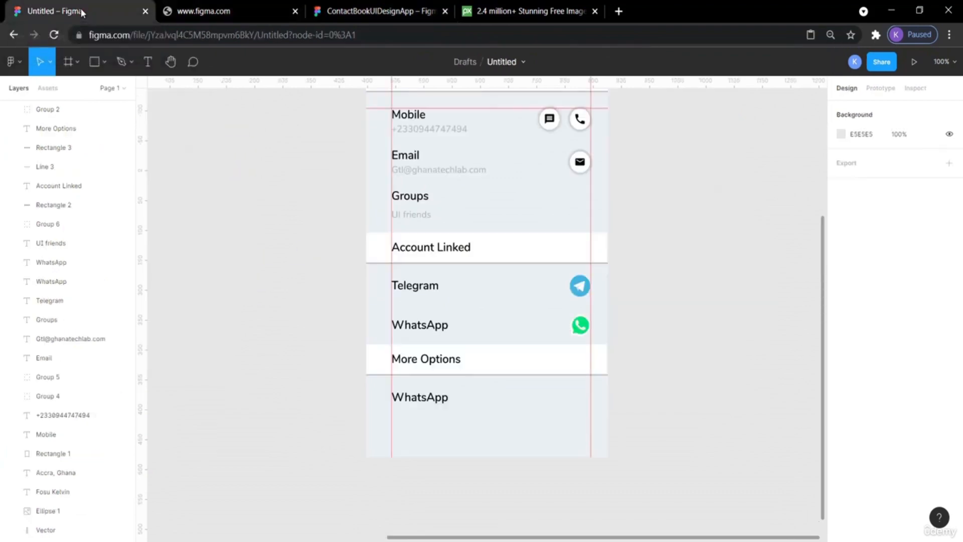
pyautogui.doubleClick(417, 400)
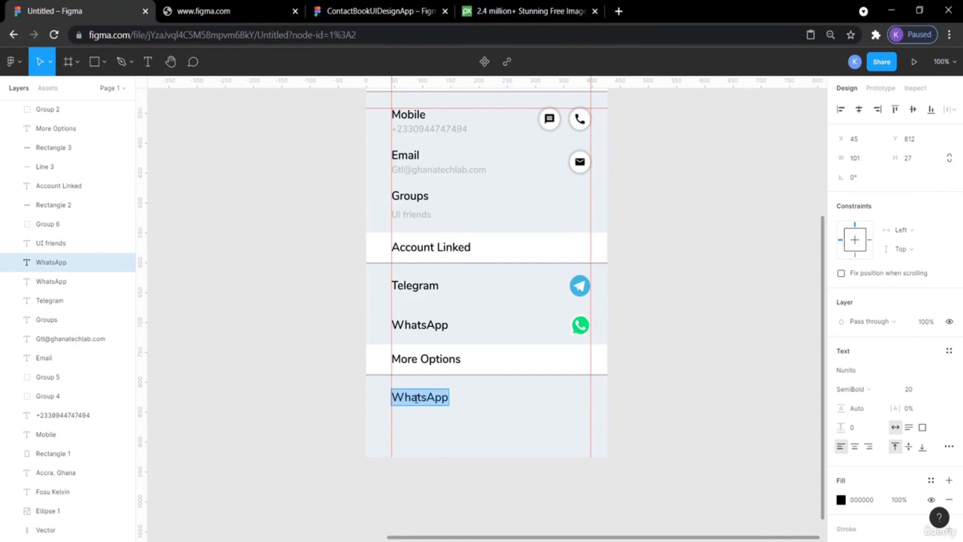
pyautogui.write('S')
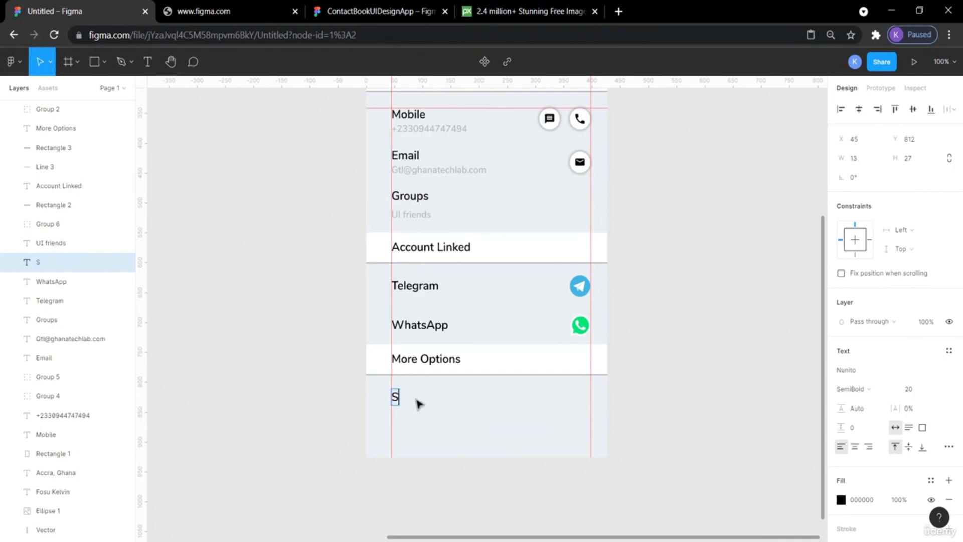
pyautogui.write('gare')
pyautogui.click(379, 11)
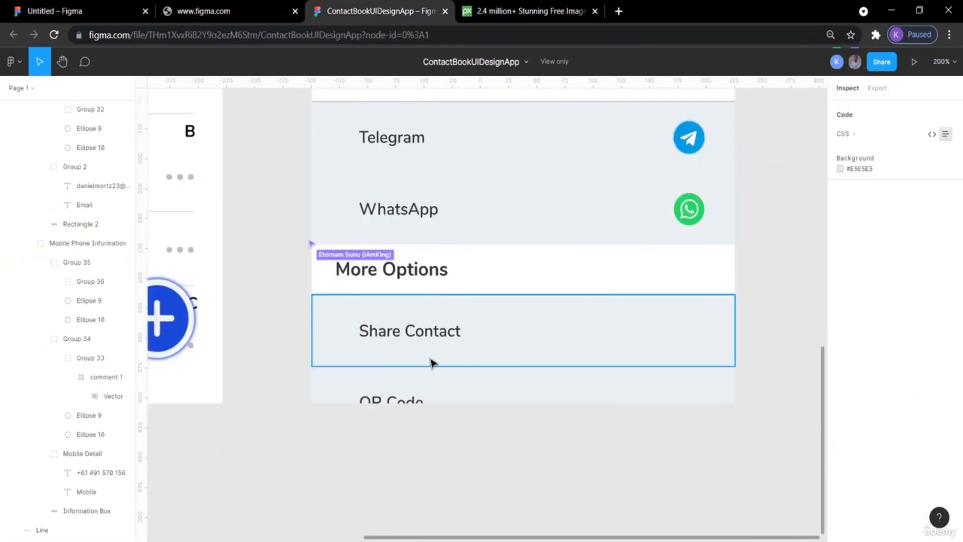
pyautogui.click(87, 10)
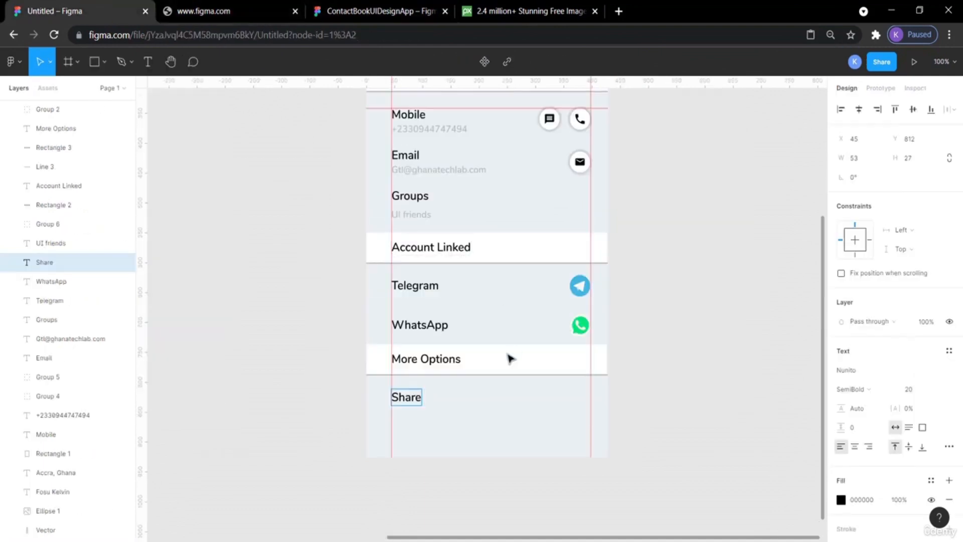
pyautogui.write('Contact')
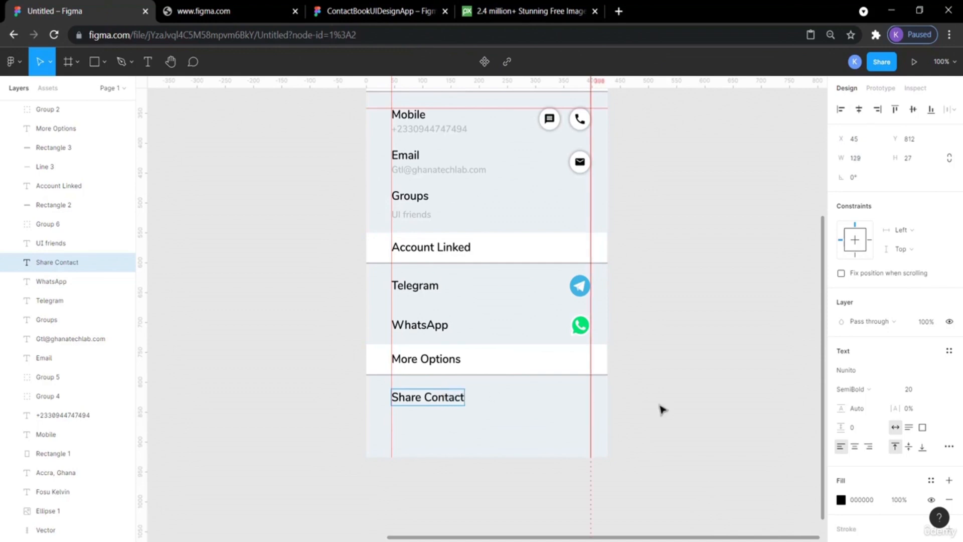
pyautogui.press('Escape')
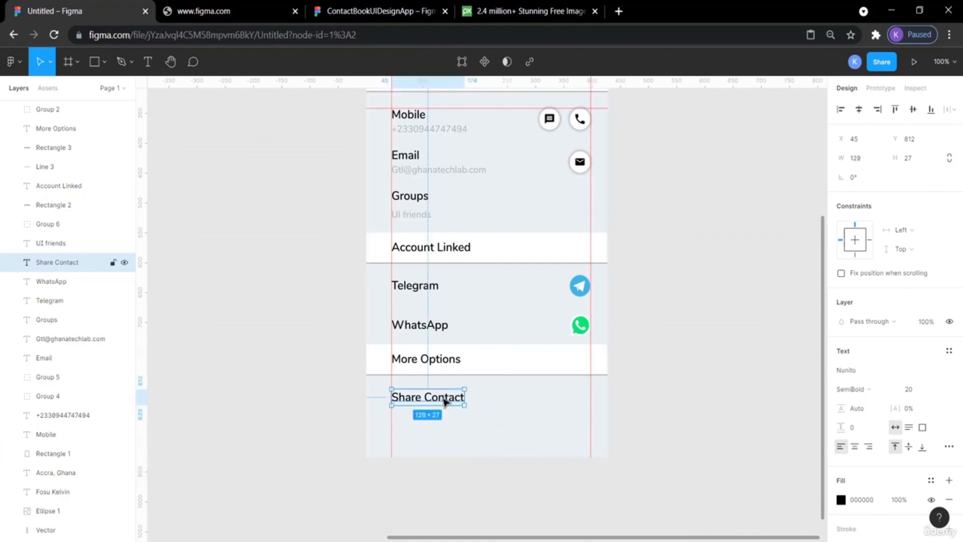
# Paste a duplicate of the Share Contact label and move it down below the first one.
pyautogui.hotkey('ctrl', 'v')
pyautogui.hotkey('shift', 'Down')
pyautogui.hotkey('shift', 'Down')
pyautogui.hotkey('shift', 'Down')
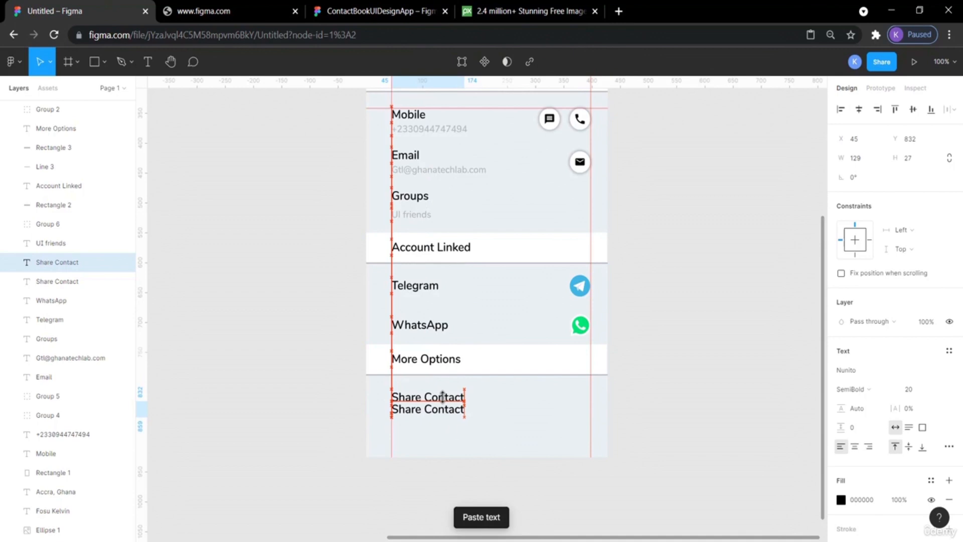
pyautogui.press('Down')
pyautogui.press('Down')
pyautogui.press('Down')
pyautogui.press('Down')
pyautogui.press('Down')
pyautogui.press('Down')
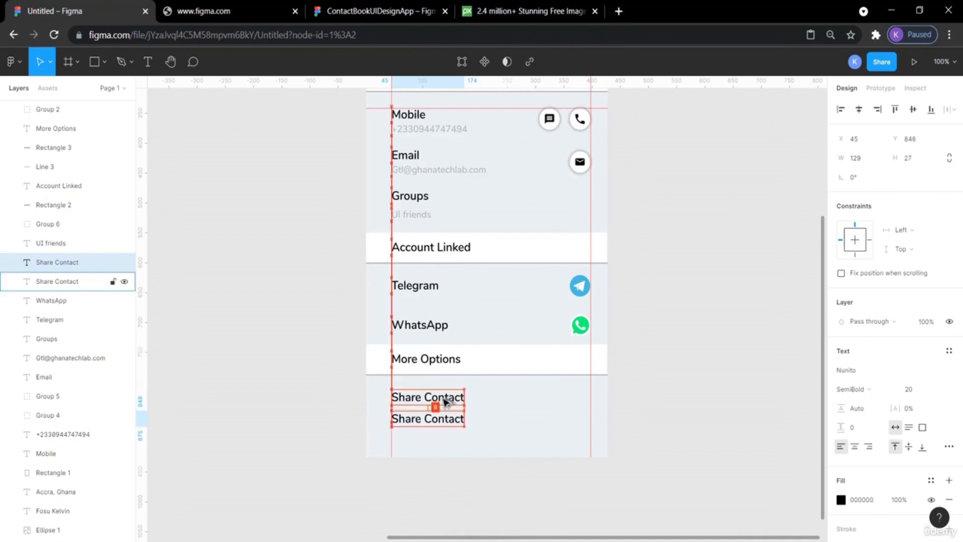
pyautogui.press('Down')
pyautogui.press('Down')
pyautogui.press('Down')
pyautogui.press('Down')
pyautogui.press('Down')
pyautogui.press('Down')
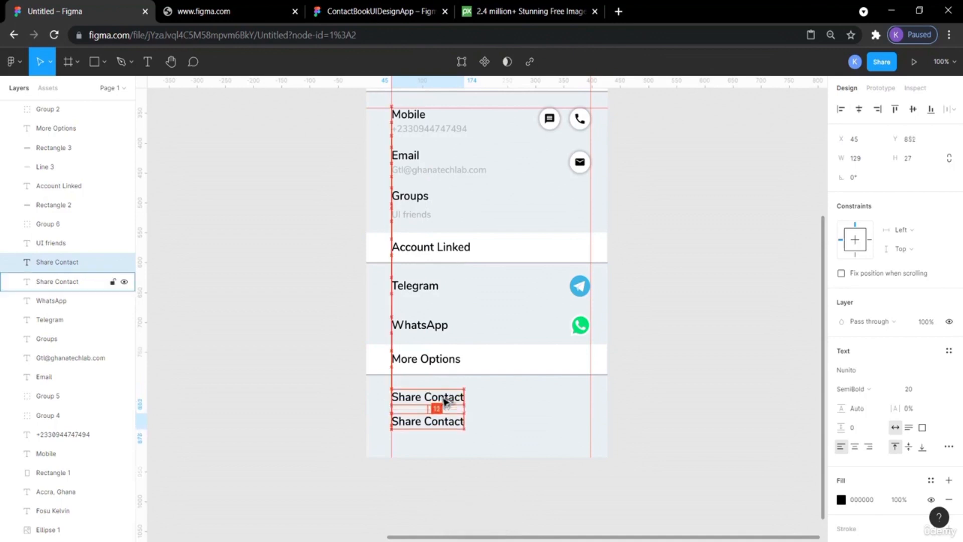
pyautogui.press('Down')
pyautogui.press('Down')
pyautogui.press('Down')
pyautogui.press('Down')
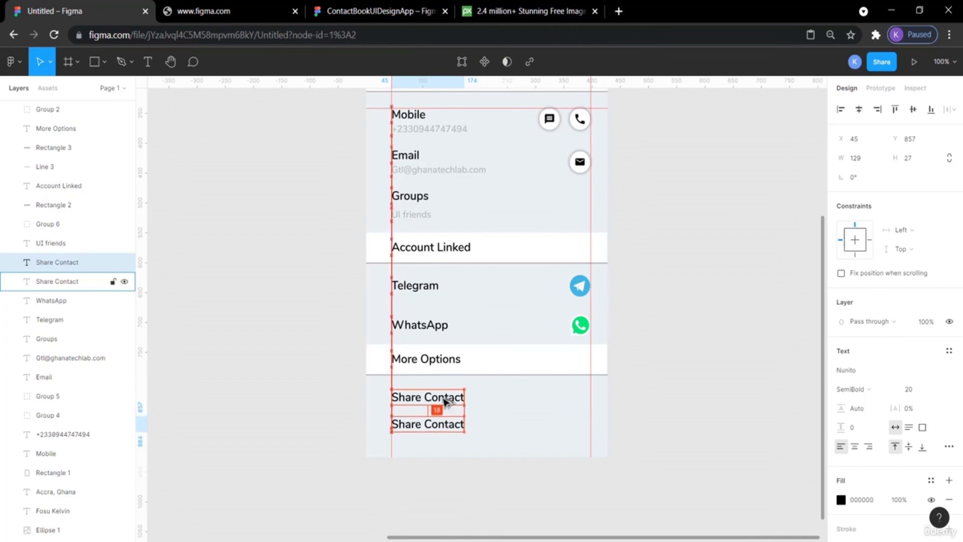
# Rename the duplicate label to QR Code, checking the reference design for the wording.
pyautogui.doubleClick(428, 424)
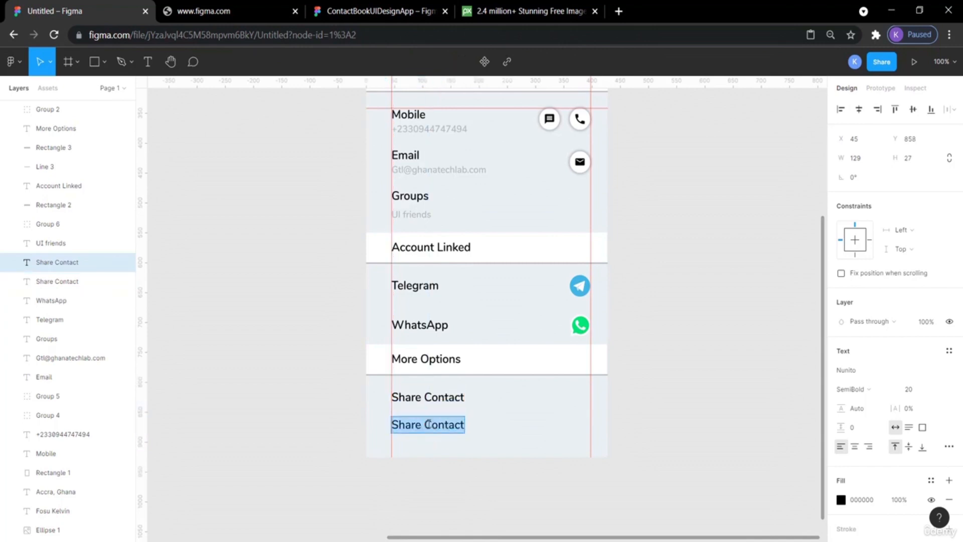
pyautogui.write('QR')
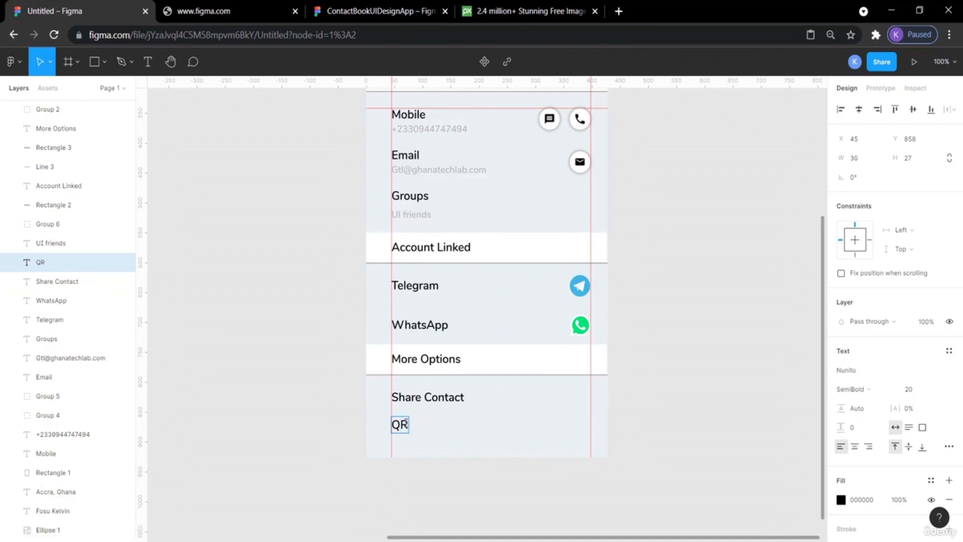
pyautogui.click(363, 7)
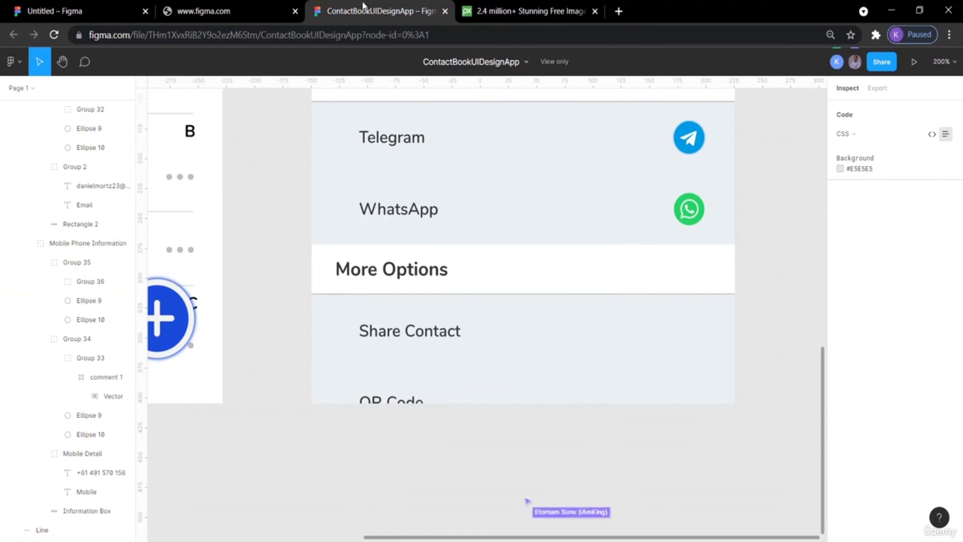
pyautogui.click(100, 10)
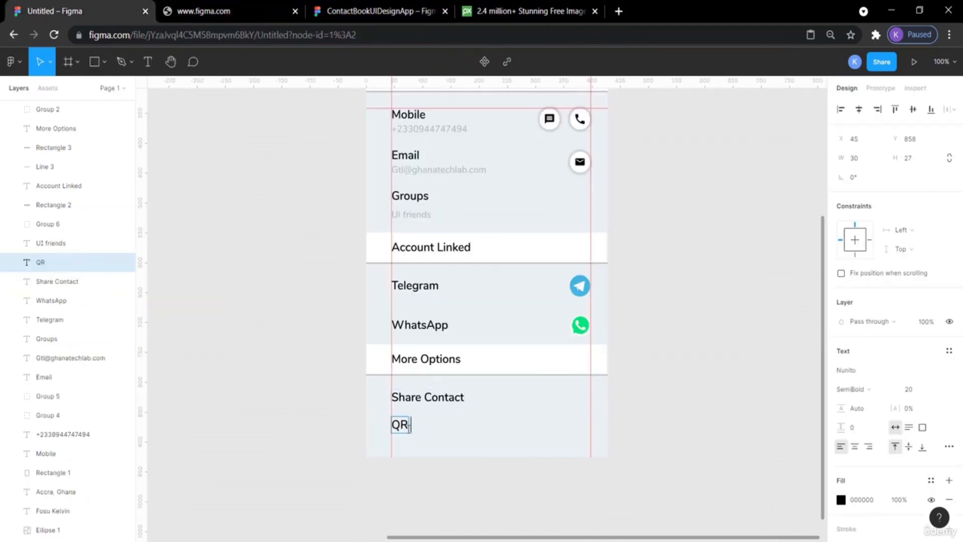
pyautogui.write('Code')
pyautogui.press('Escape')
pyautogui.click(650, 426)
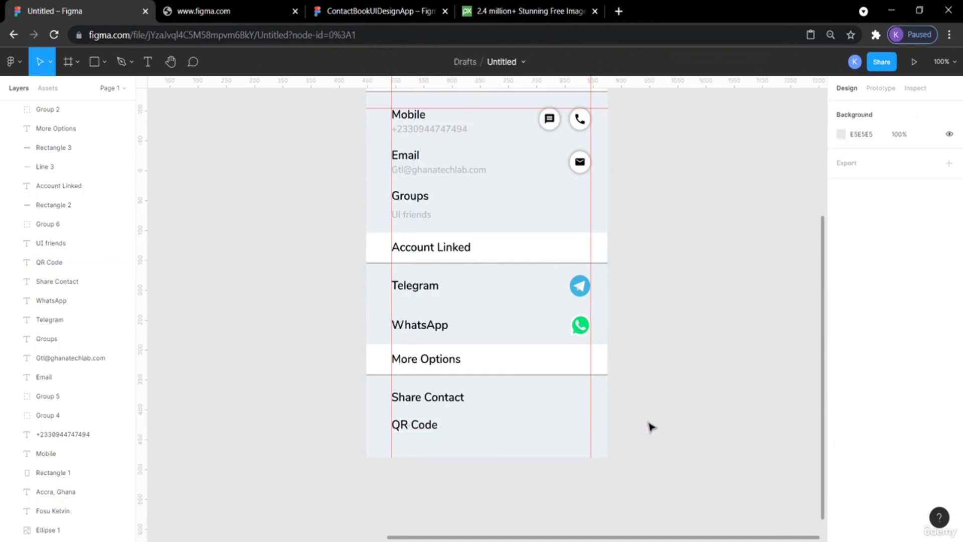
pyautogui.scroll(3, 650, 427)
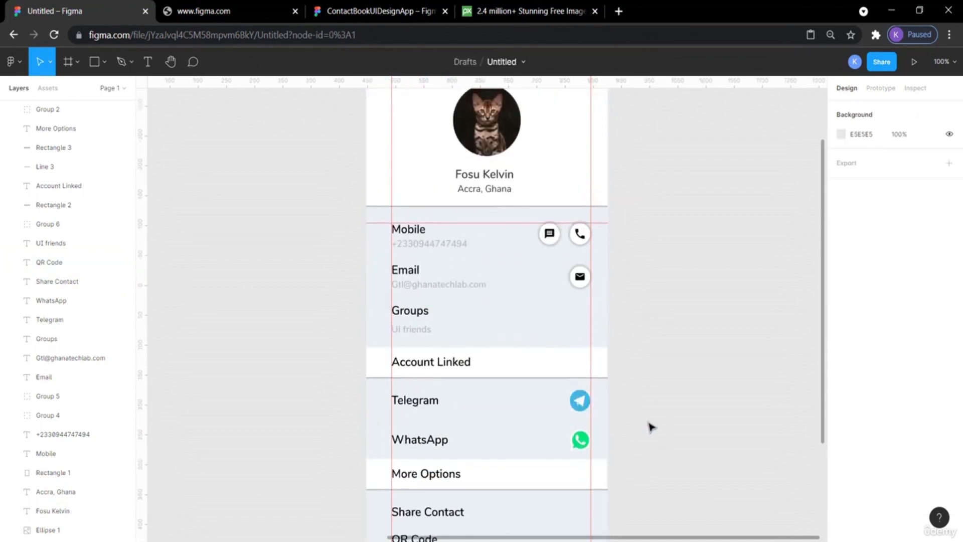
pyautogui.press('-')
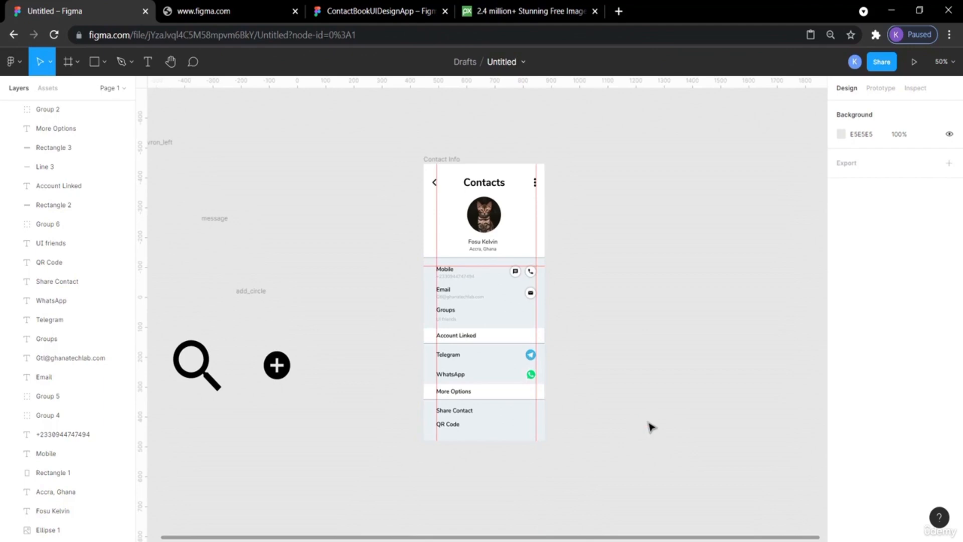
# Remove the two vertical layout guides and the horizontal guide from the canvas.
pyautogui.moveTo(437, 224); pyautogui.dragTo(142, 266)
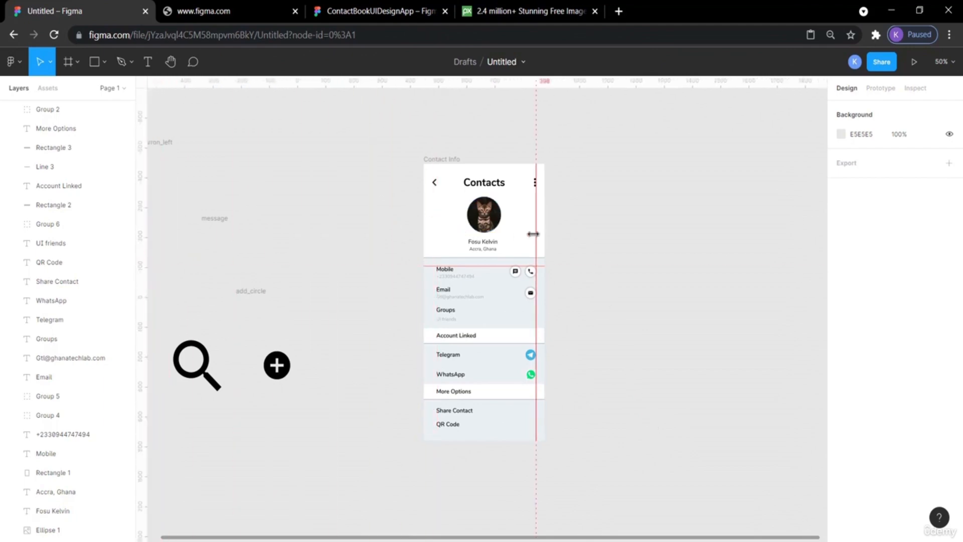
pyautogui.moveTo(535, 233); pyautogui.dragTo(138, 270)
pyautogui.moveTo(471, 268); pyautogui.dragTo(437, 82)
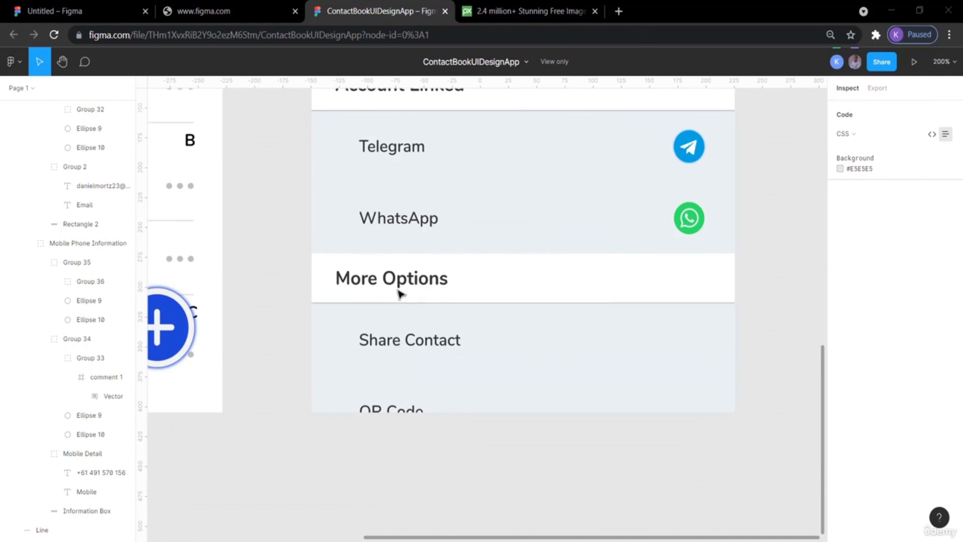
# Nudge the QR Code label up slightly and check its spacing from the Share Contact label.
pyautogui.click(40, 10)
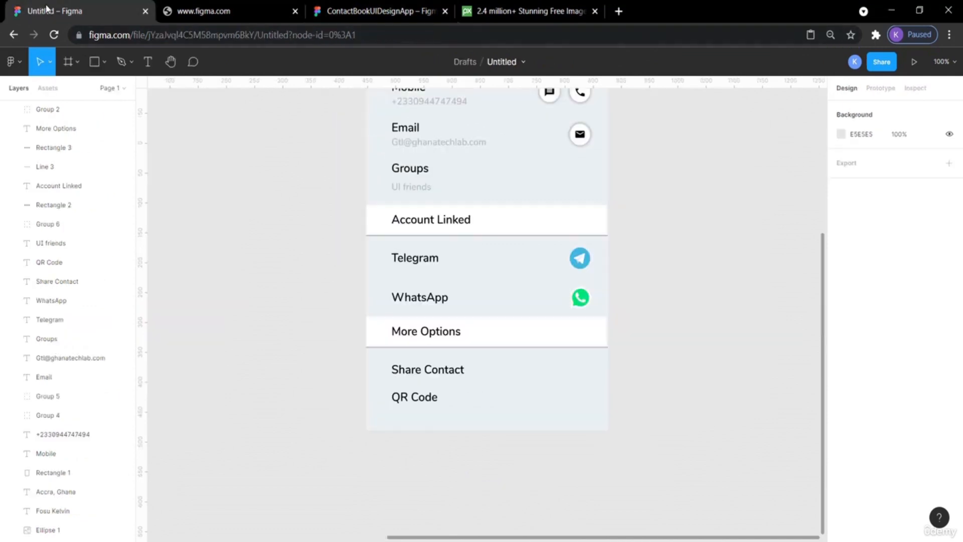
pyautogui.click(425, 403)
pyautogui.moveTo(425, 403); pyautogui.dragTo(423, 399)
pyautogui.click(684, 373)
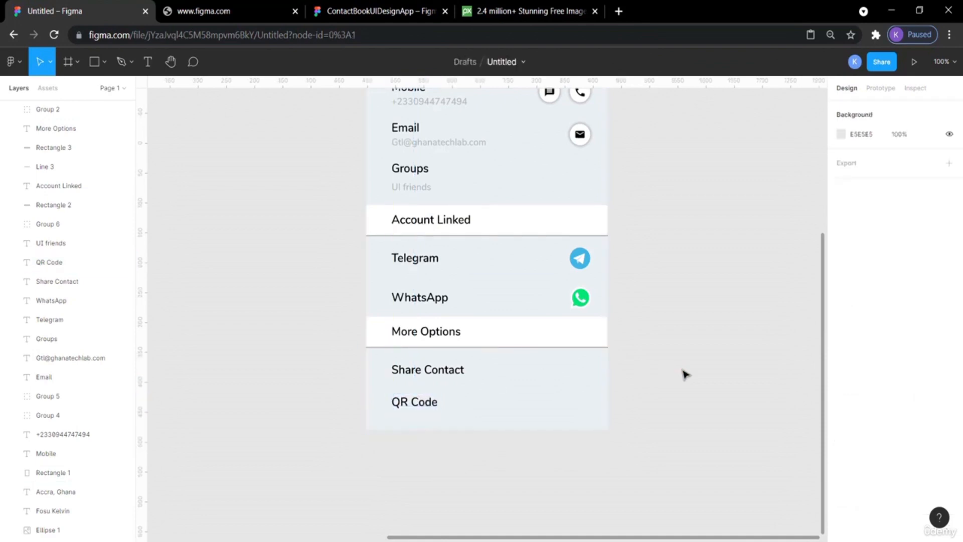
pyautogui.click(410, 406)
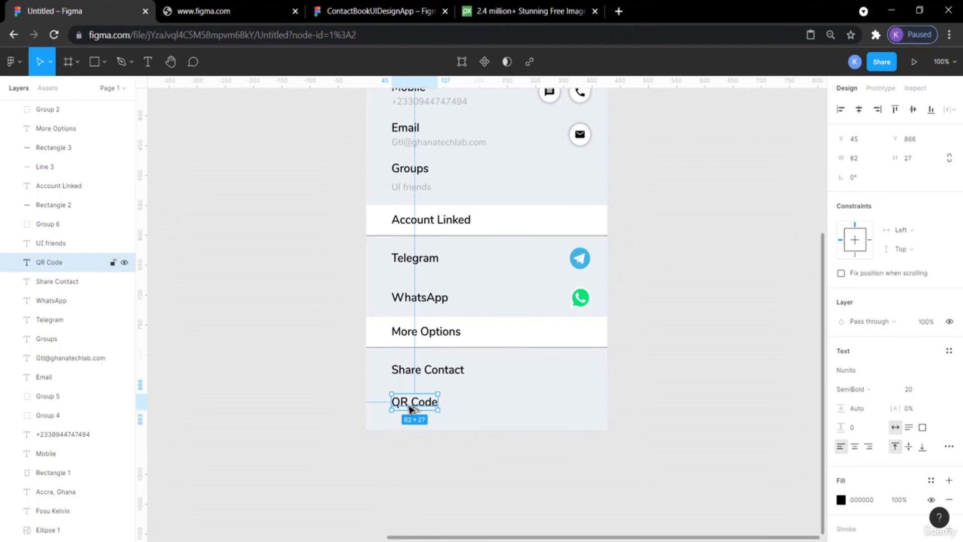
pyautogui.press('alt')
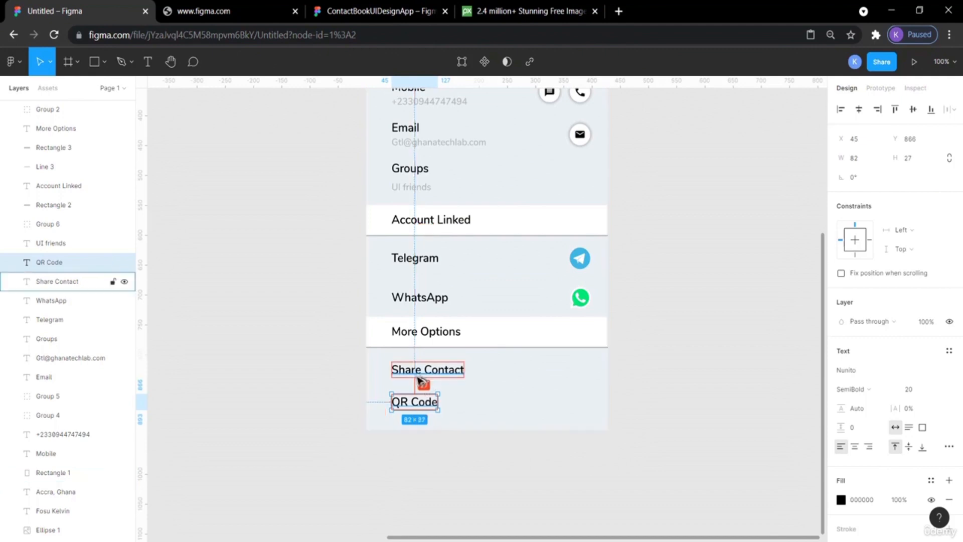
pyautogui.click(740, 403)
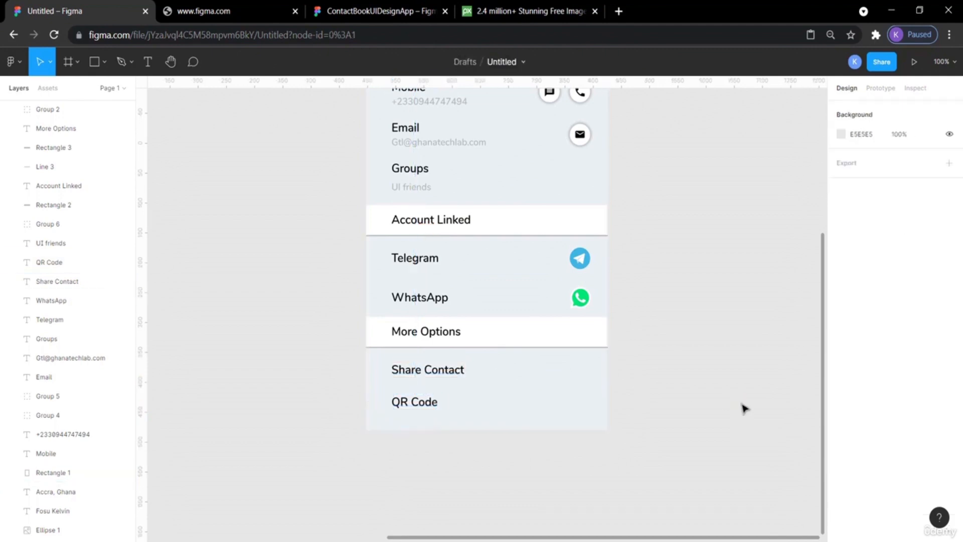
# Review the whole Contact Info frame and open it in the prototype presentation view.
pyautogui.scroll(5, 744, 408)
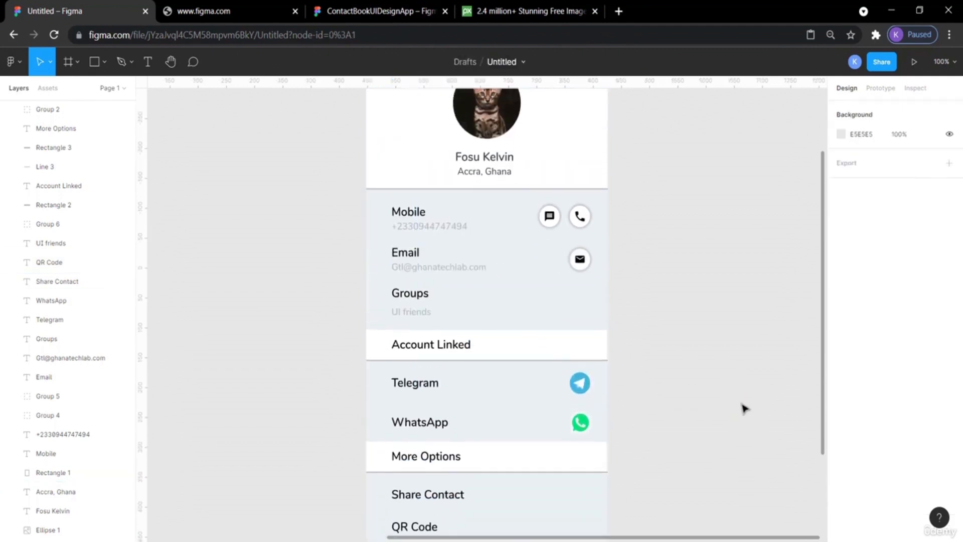
pyautogui.press('-')
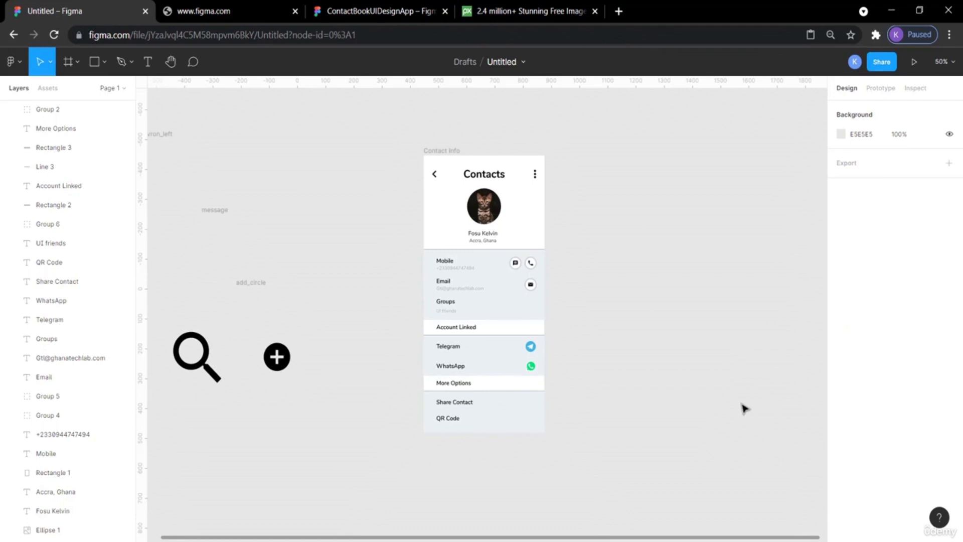
pyautogui.press('+')
pyautogui.scroll(5, 744, 408)
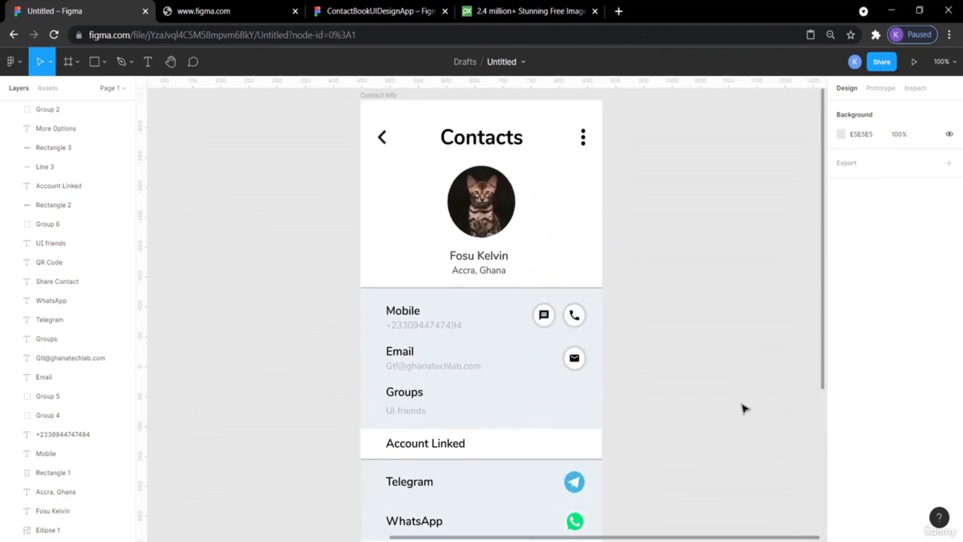
pyautogui.hscroll(2, 742, 406)
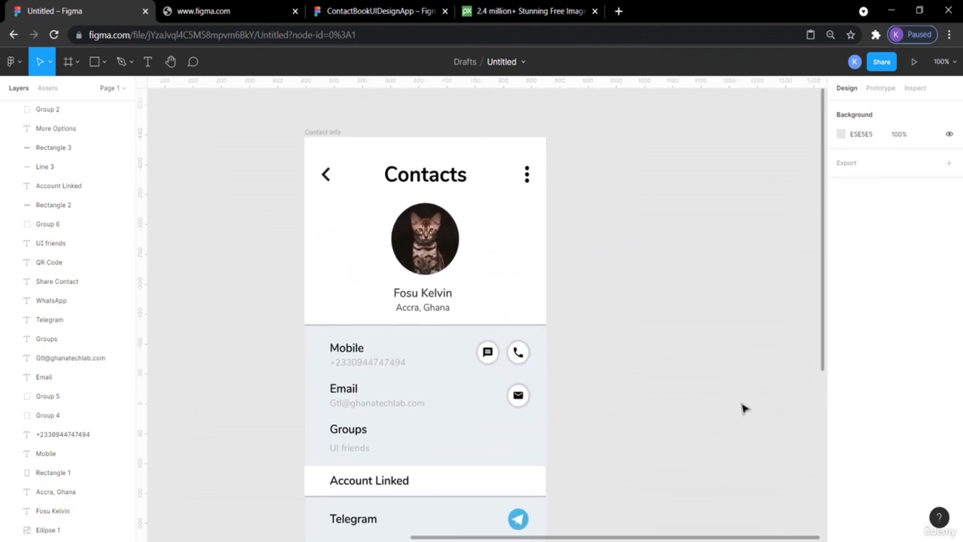
pyautogui.click(913, 62)
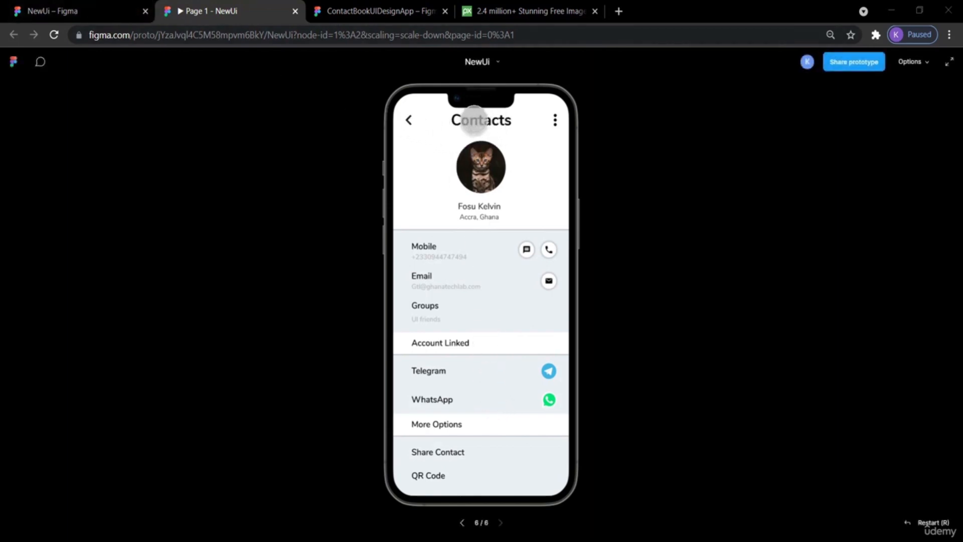
# Set the Contacts header title's font weight to SemiBold and check it in the prototype preview.
pyautogui.click(71, 10)
pyautogui.click(455, 210)
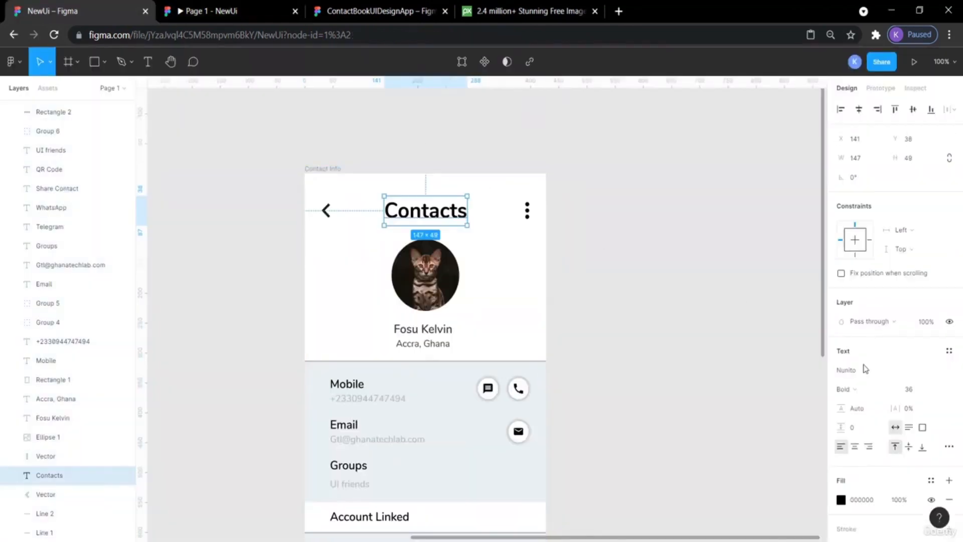
pyautogui.click(884, 392)
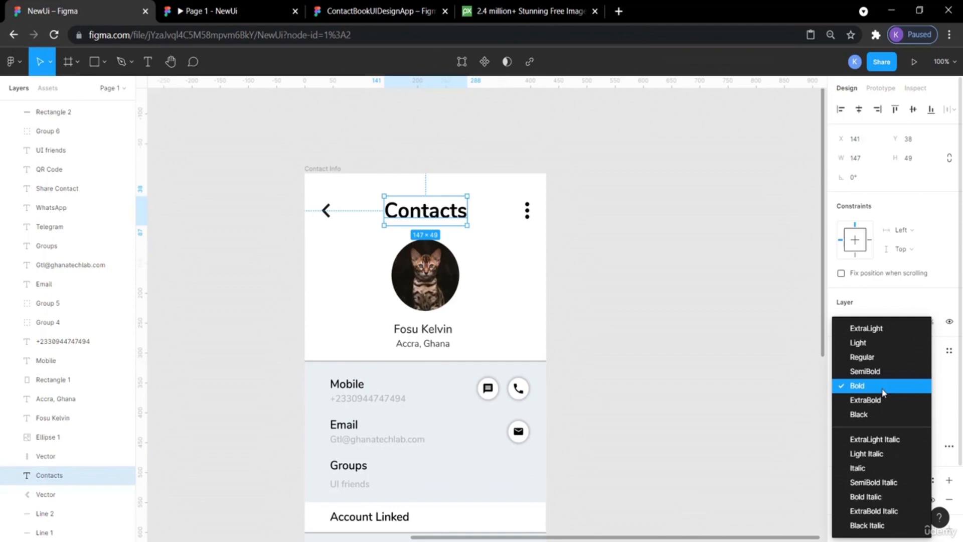
pyautogui.click(872, 372)
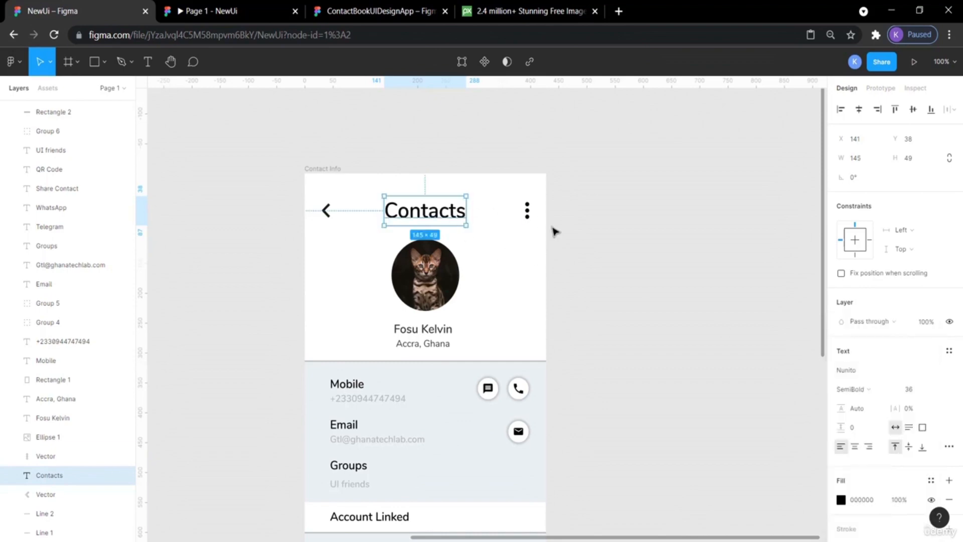
pyautogui.click(583, 250)
pyautogui.click(215, 4)
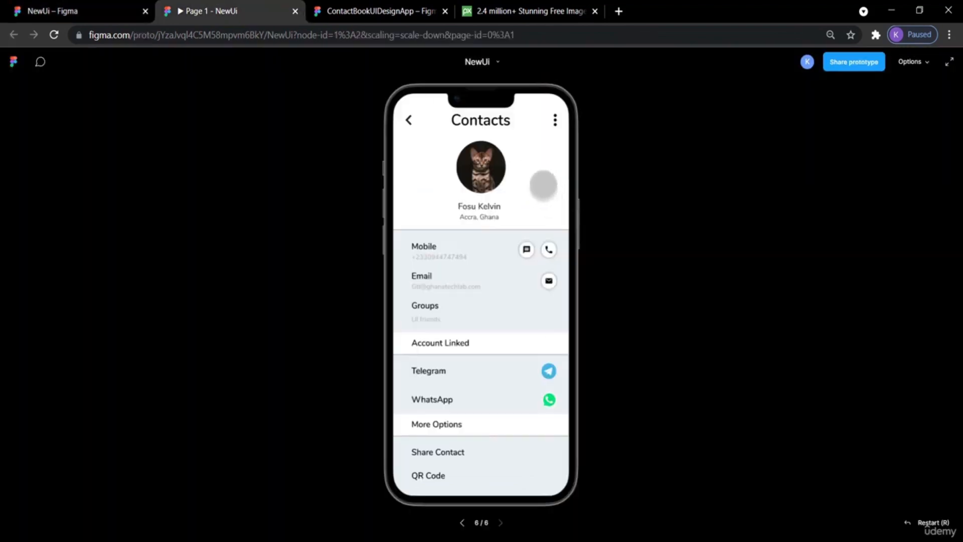
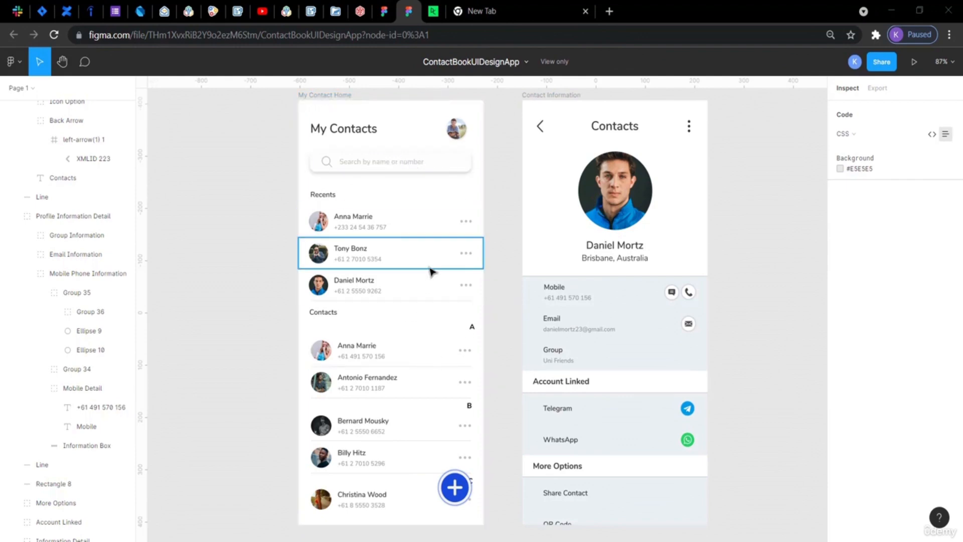
# Add an iPhone 13 Pro Max frame (428 × 926) beside the Contact Info frame.
pyautogui.click(371, 160)
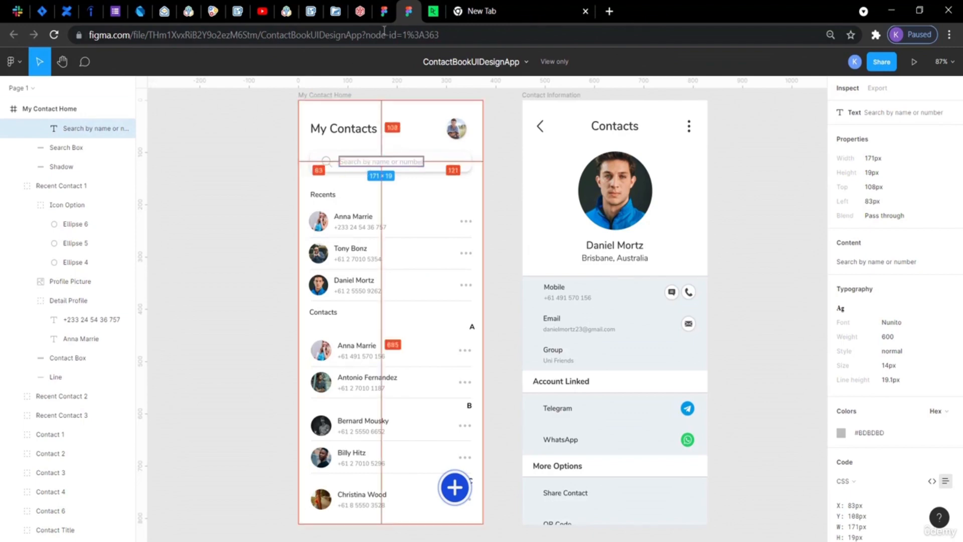
pyautogui.click(382, 13)
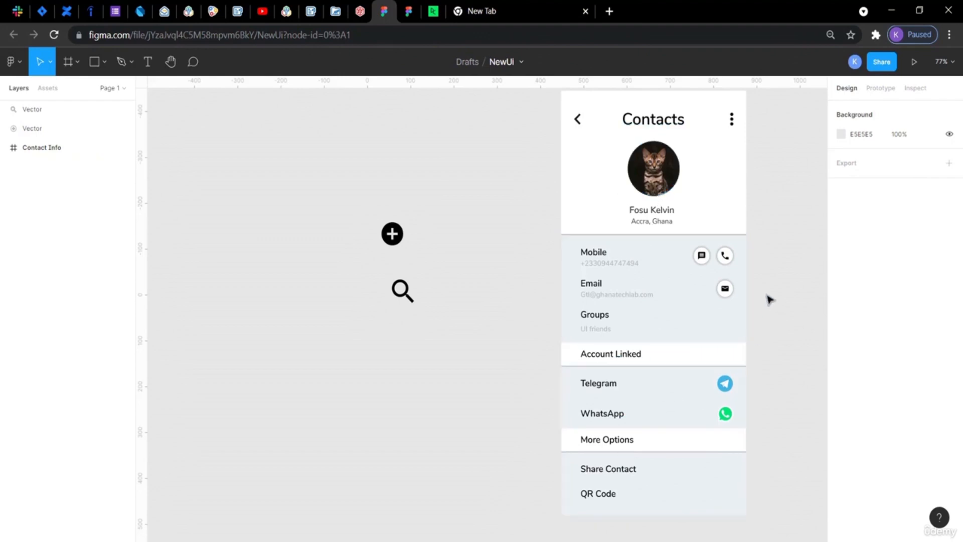
pyautogui.scroll(3, 465, 250)
pyautogui.hscroll(3, 466, 247)
pyautogui.hscroll(5, 466, 247)
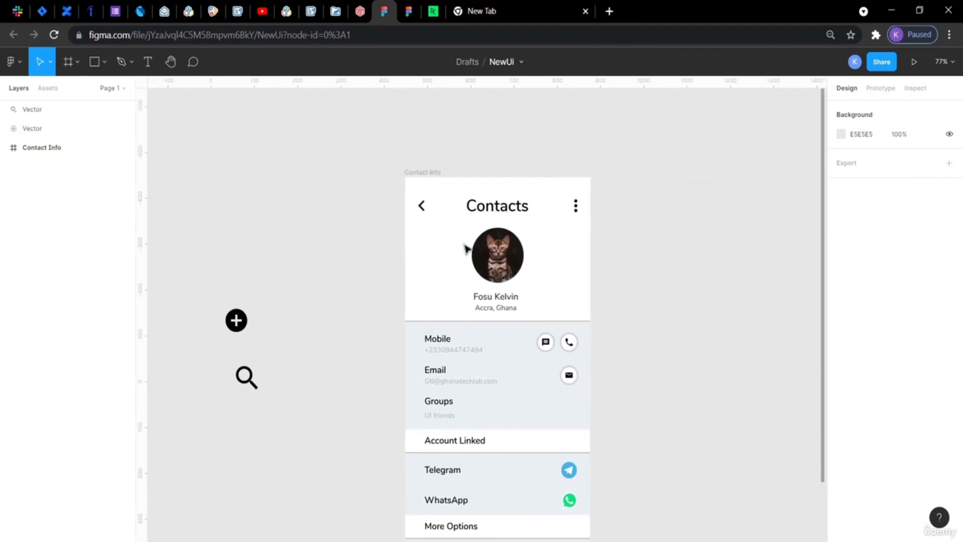
pyautogui.scroll(-2, 465, 247)
pyautogui.scroll(1, 466, 249)
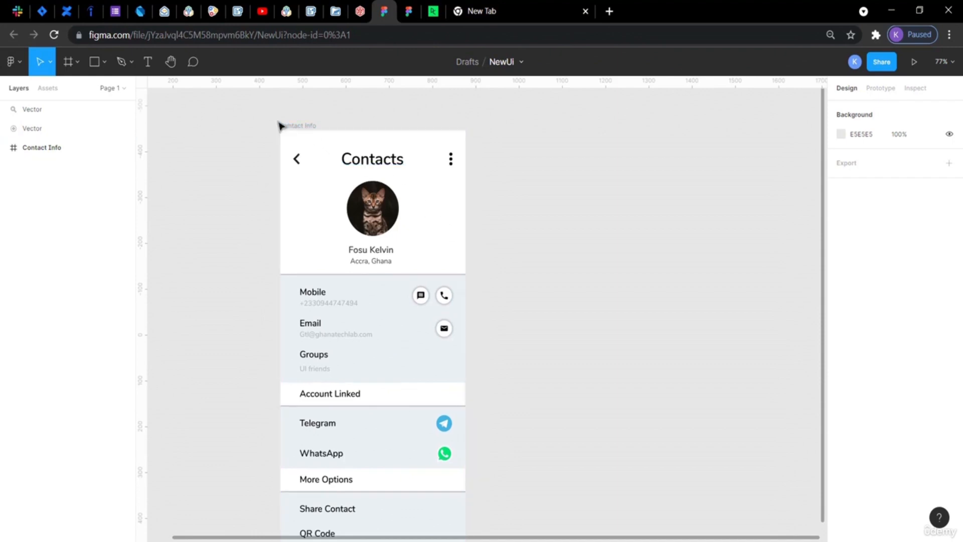
pyautogui.click(78, 61)
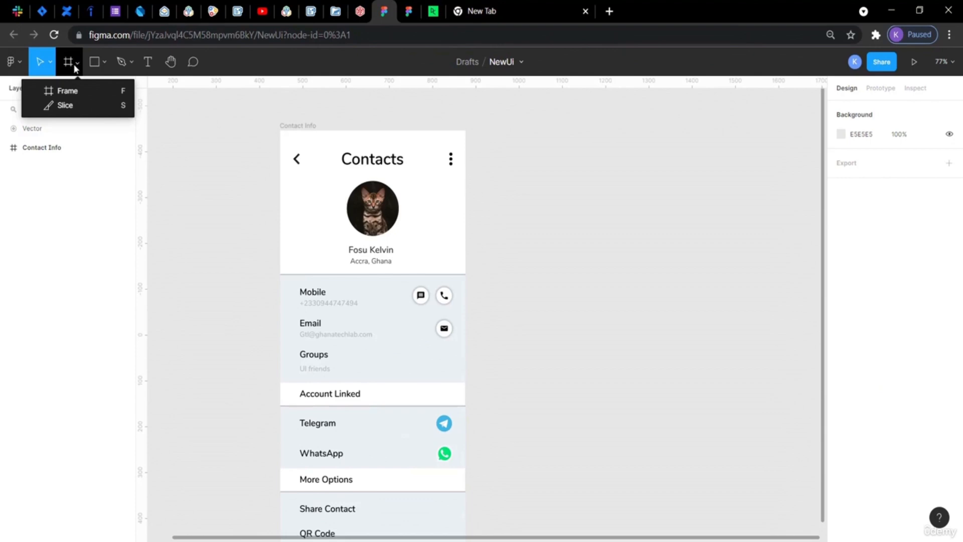
pyautogui.click(82, 95)
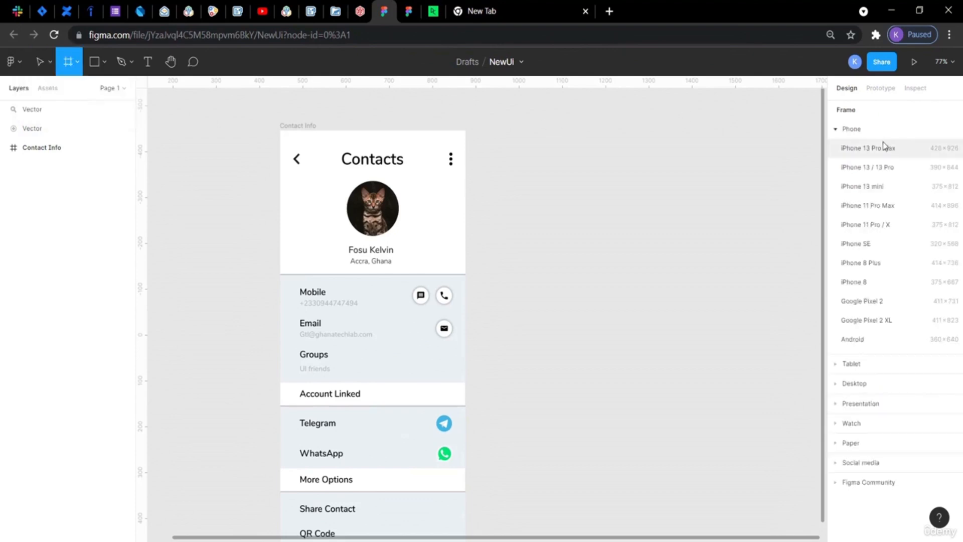
pyautogui.click(854, 150)
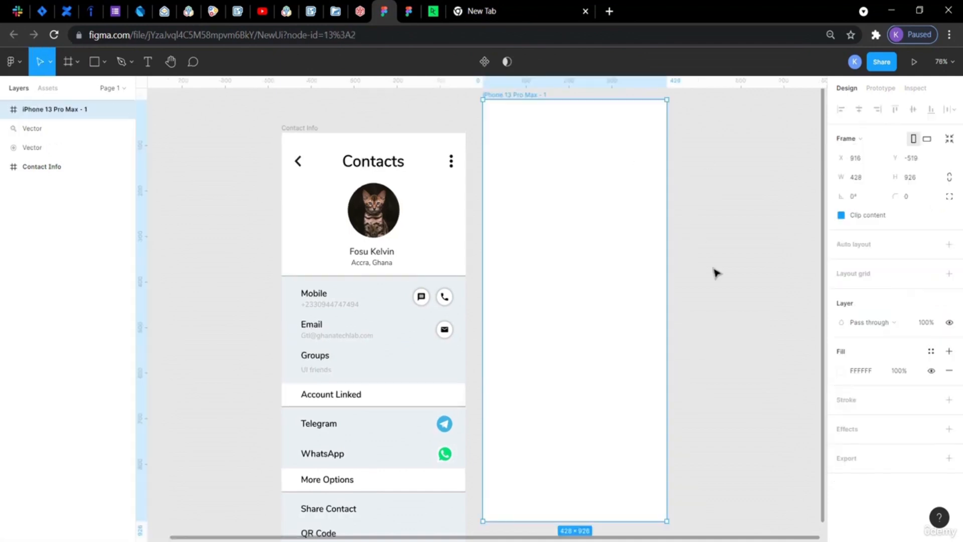
# Move the new frame down so its top lines up with the Contact Info frame.
pyautogui.scroll(-4, 716, 272)
pyautogui.scroll(1, 716, 272)
pyautogui.scroll(2, 717, 272)
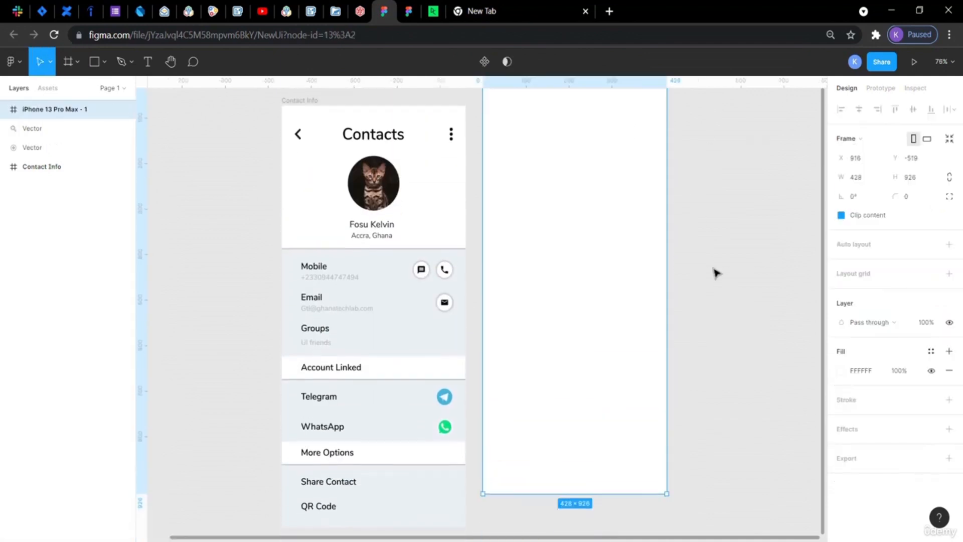
pyautogui.moveTo(582, 225); pyautogui.dragTo(582, 261)
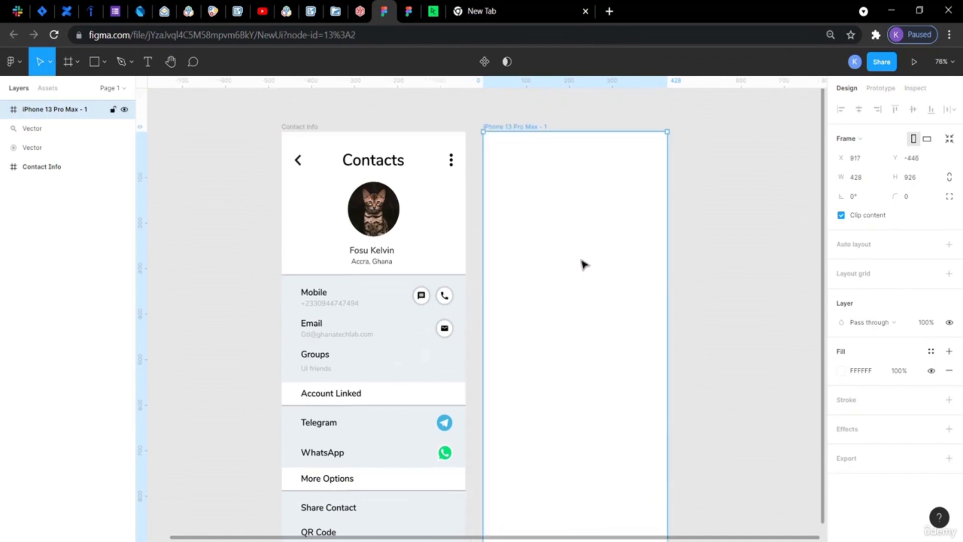
pyautogui.scroll(-3, 700, 344)
pyautogui.click(701, 346)
pyautogui.scroll(2, 701, 347)
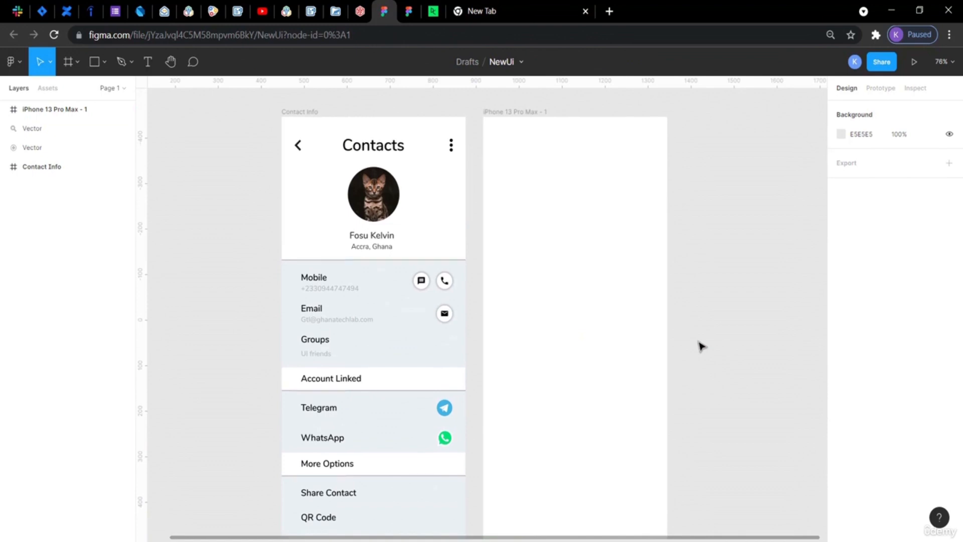
# Switch to the reference file and review the My Contact Home screen layout.
pyautogui.hscroll(-4, 701, 347)
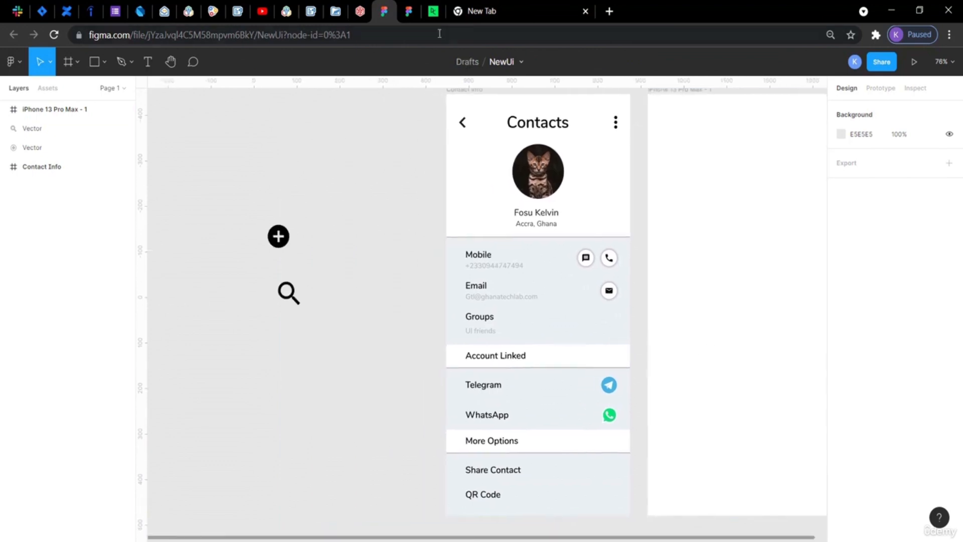
pyautogui.click(409, 14)
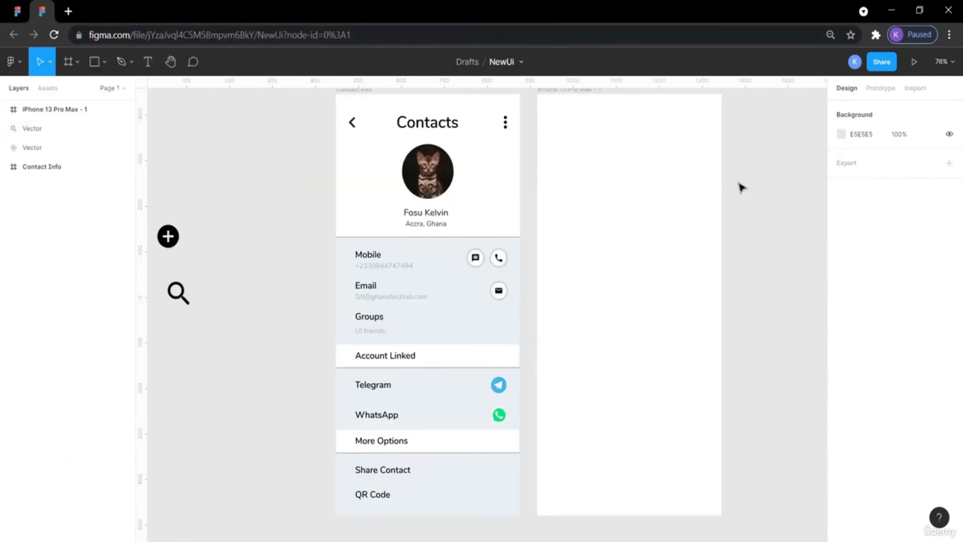
pyautogui.hscroll(1, 742, 187)
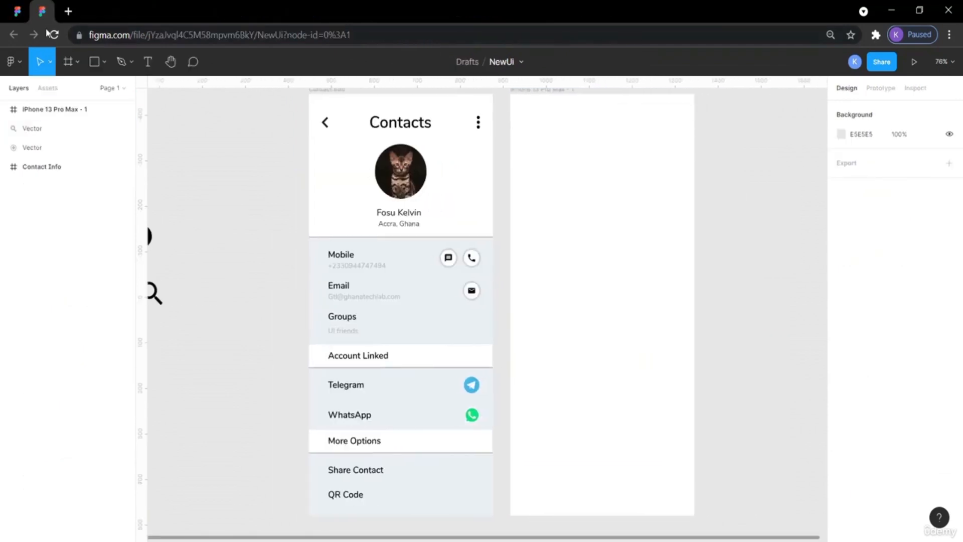
pyautogui.click(19, 12)
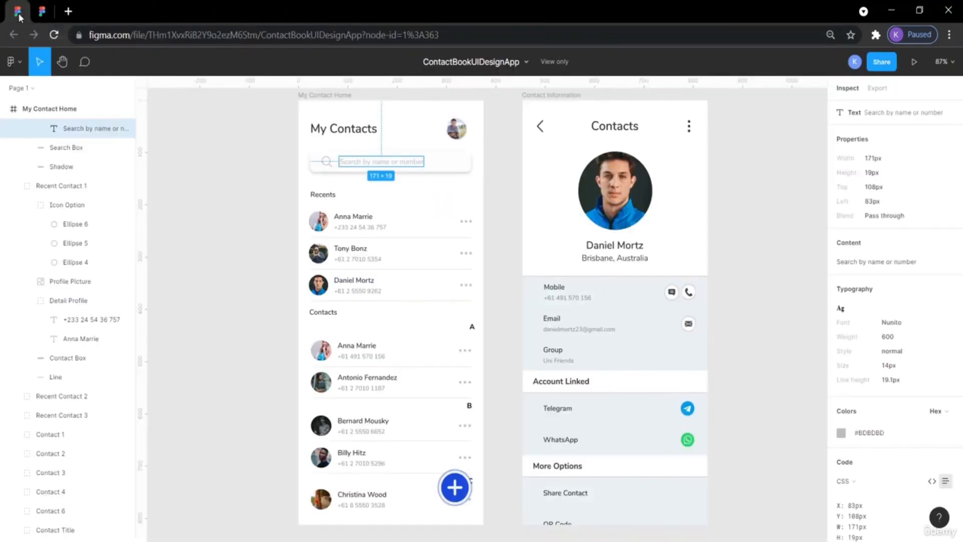
pyautogui.click(236, 117)
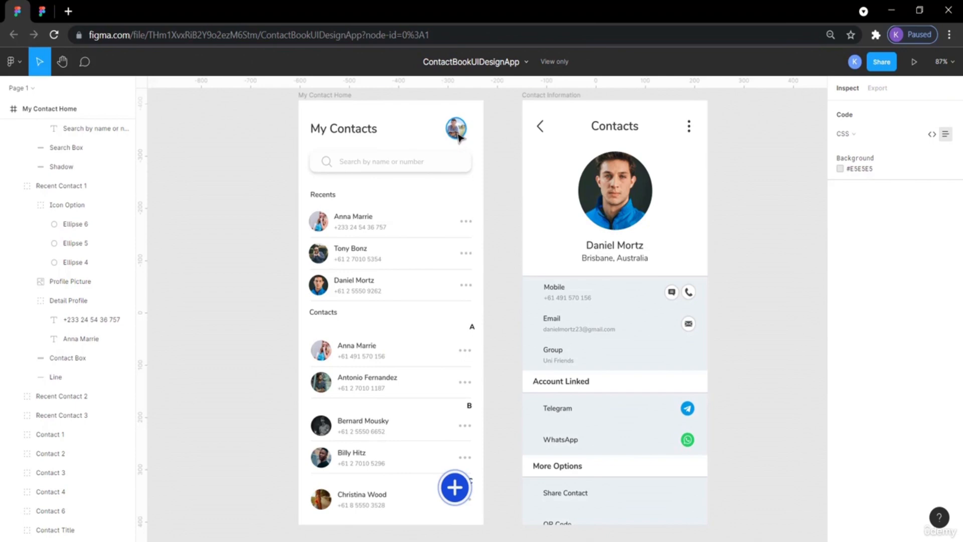
pyautogui.click(50, 7)
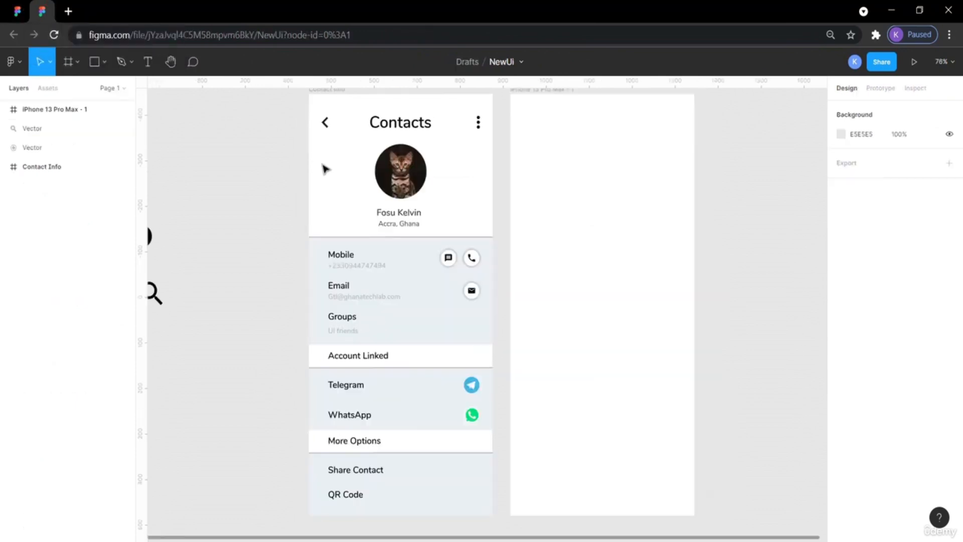
# Copy the Contacts header title into the new frame, placing it near the frame's top-left corner.
pyautogui.click(397, 127)
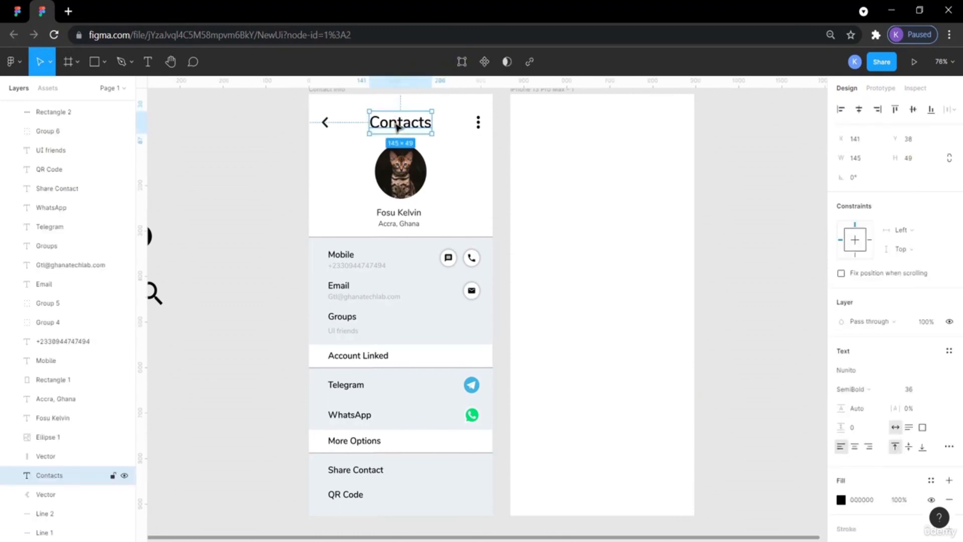
pyautogui.hotkey('ctrl', 'v')
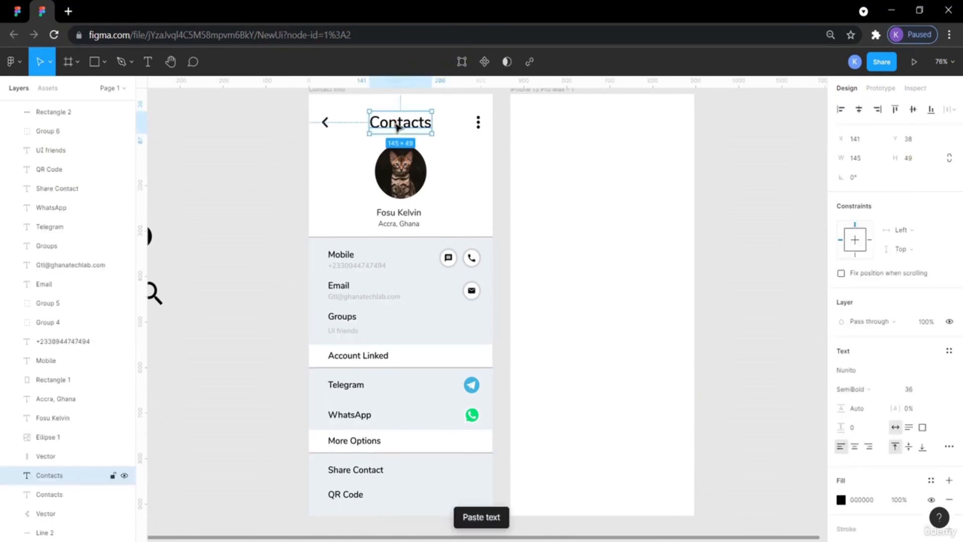
pyautogui.moveTo(406, 126); pyautogui.dragTo(573, 127)
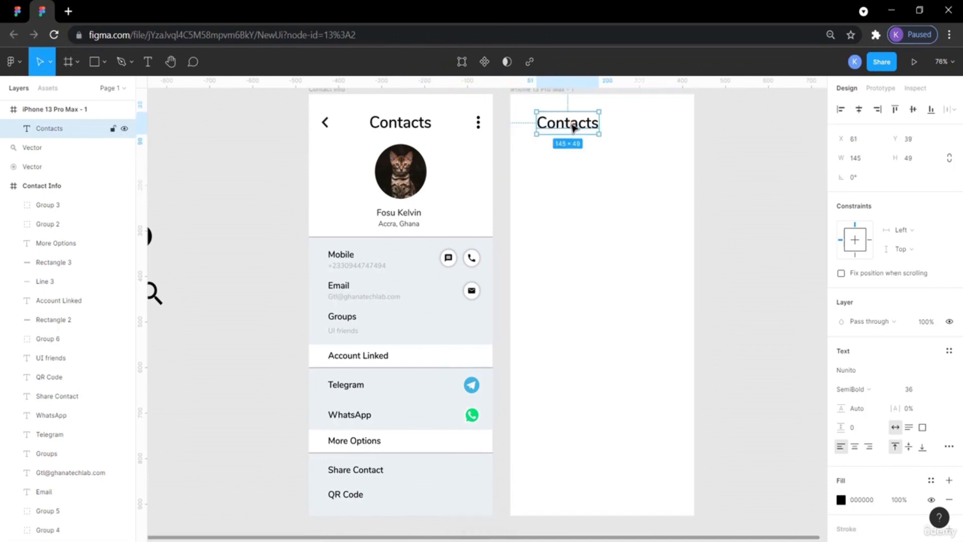
pyautogui.click(763, 157)
# Inspect the reference's My Contacts and Contacts title text properties.
pyautogui.click(19, 12)
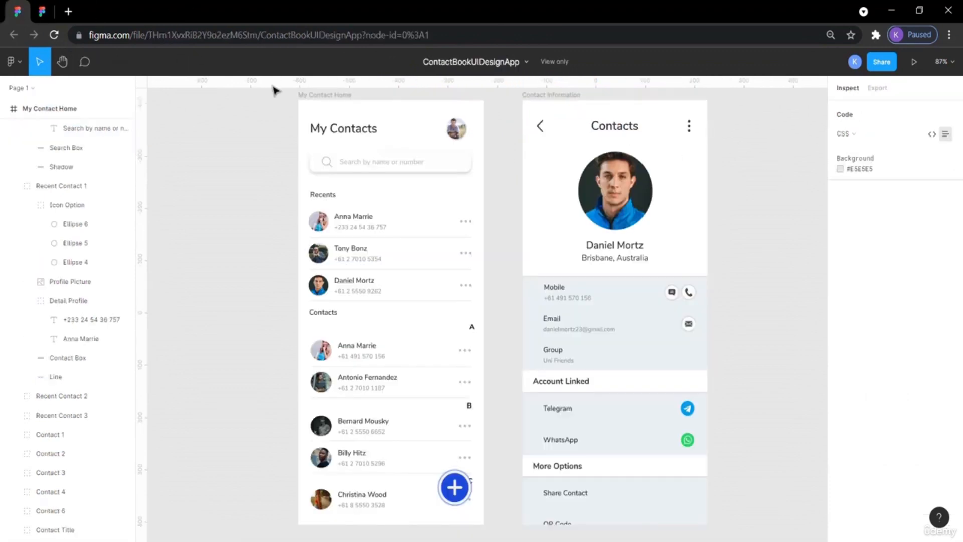
pyautogui.click(353, 133)
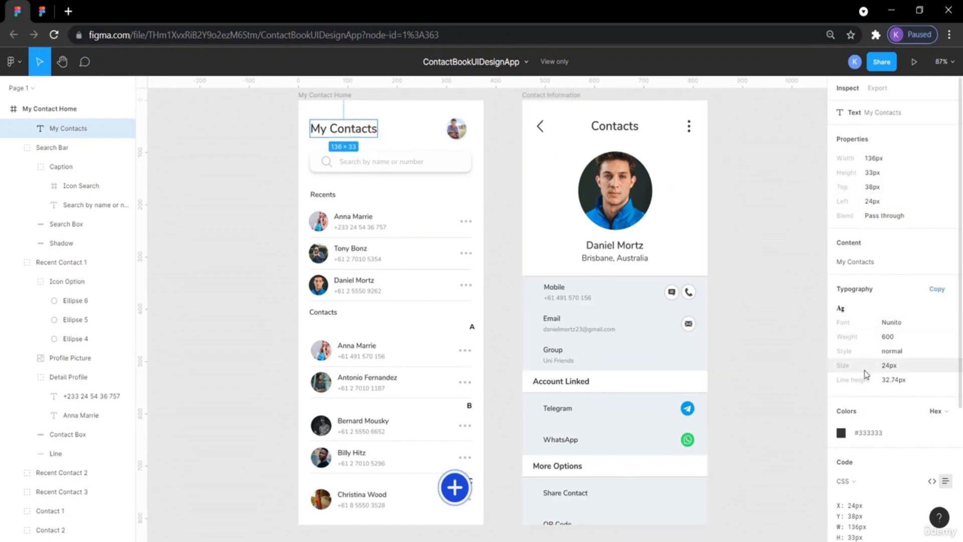
pyautogui.click(615, 127)
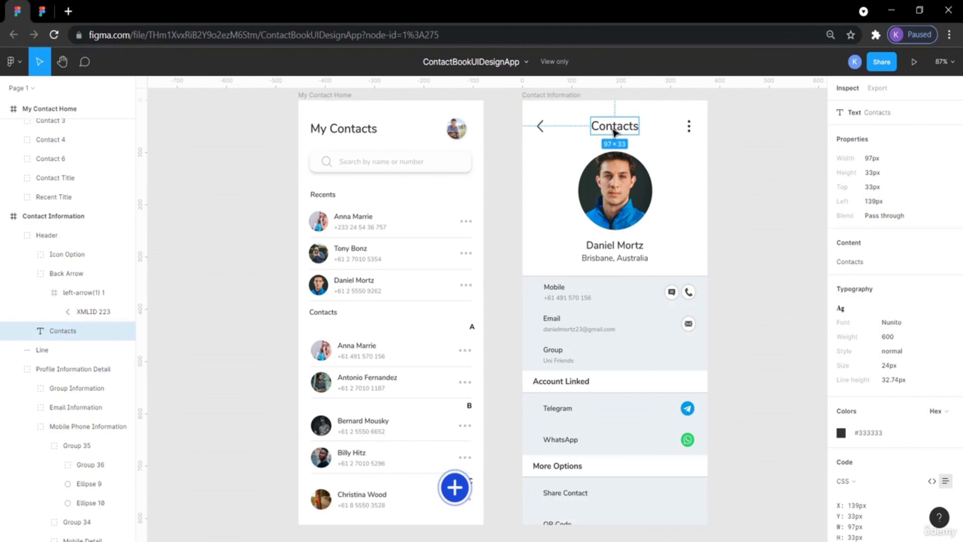
pyautogui.click(354, 136)
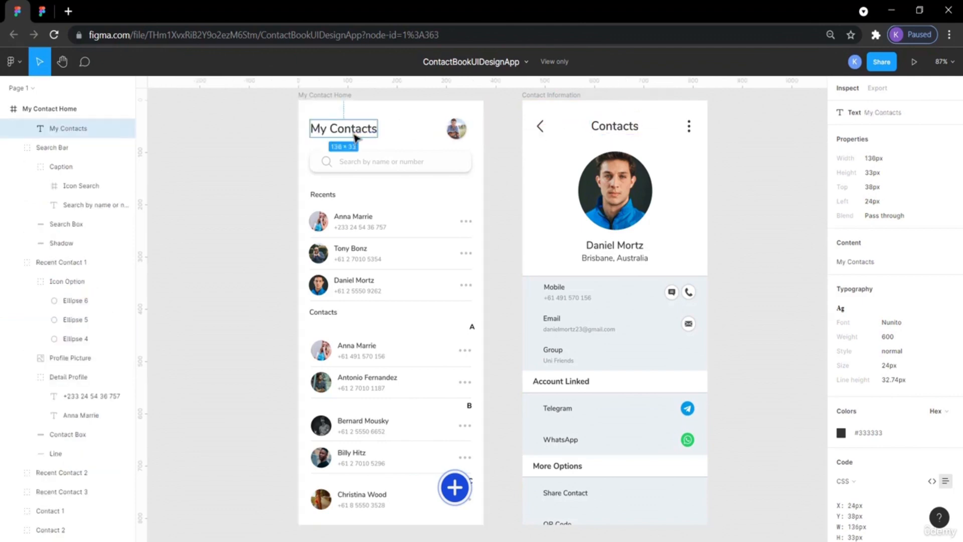
pyautogui.click(762, 242)
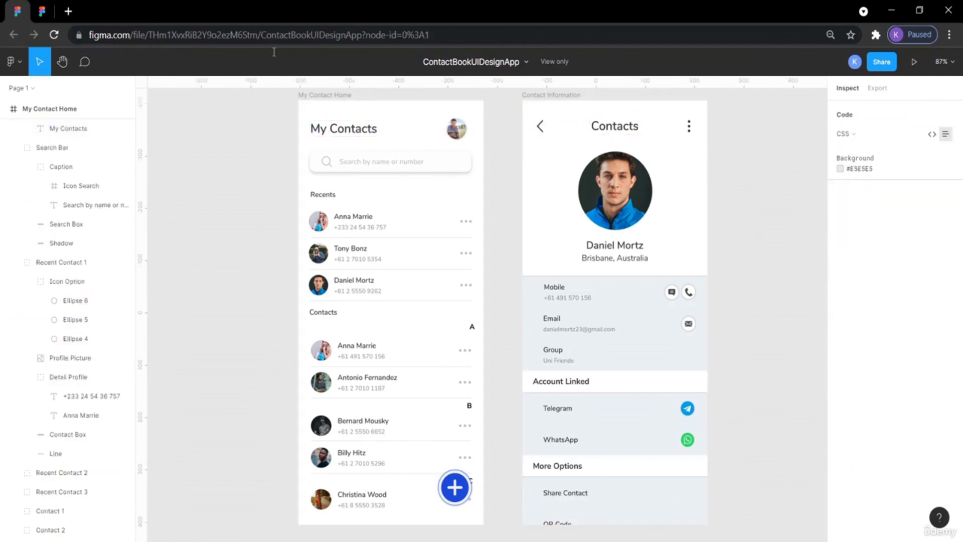
pyautogui.click(48, 10)
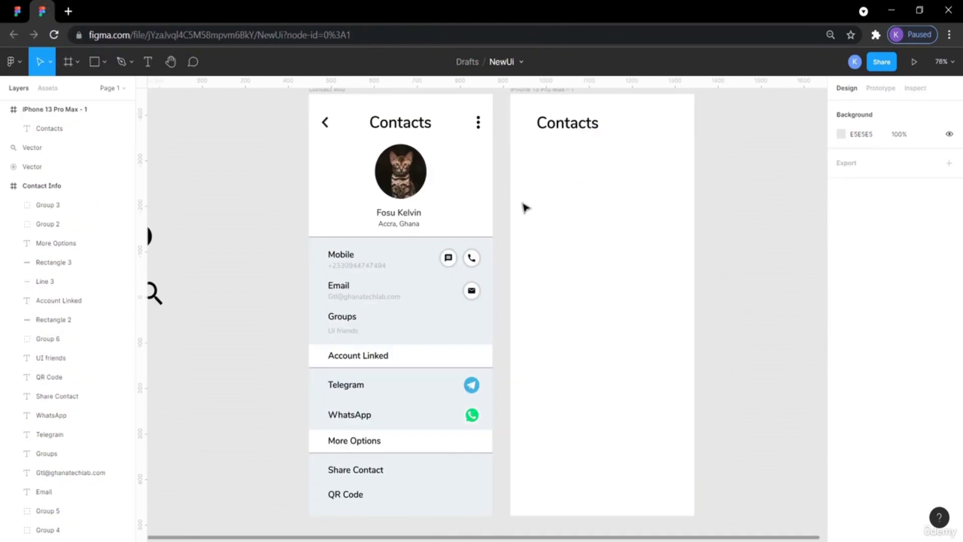
# Change the copied title's text to My Contacts.
pyautogui.click(586, 131)
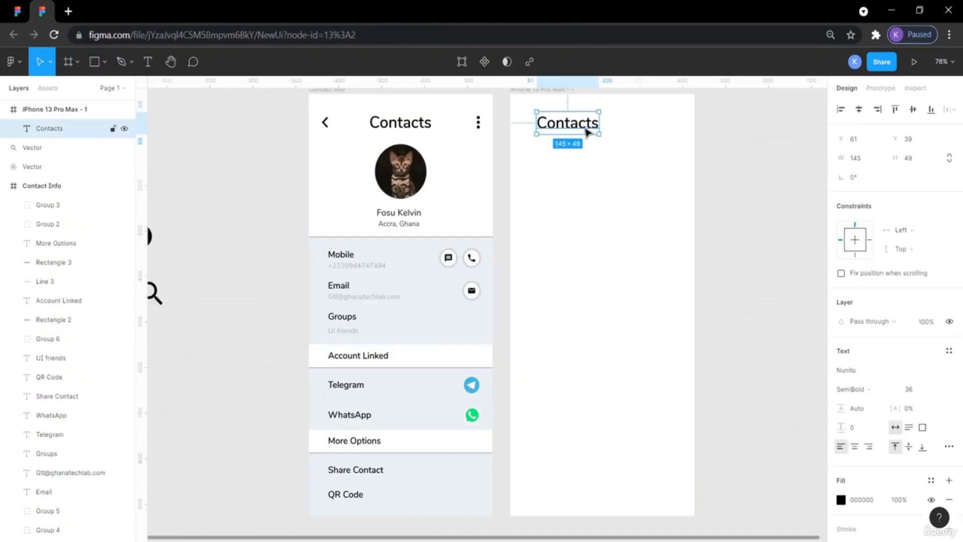
pyautogui.doubleClick(579, 125)
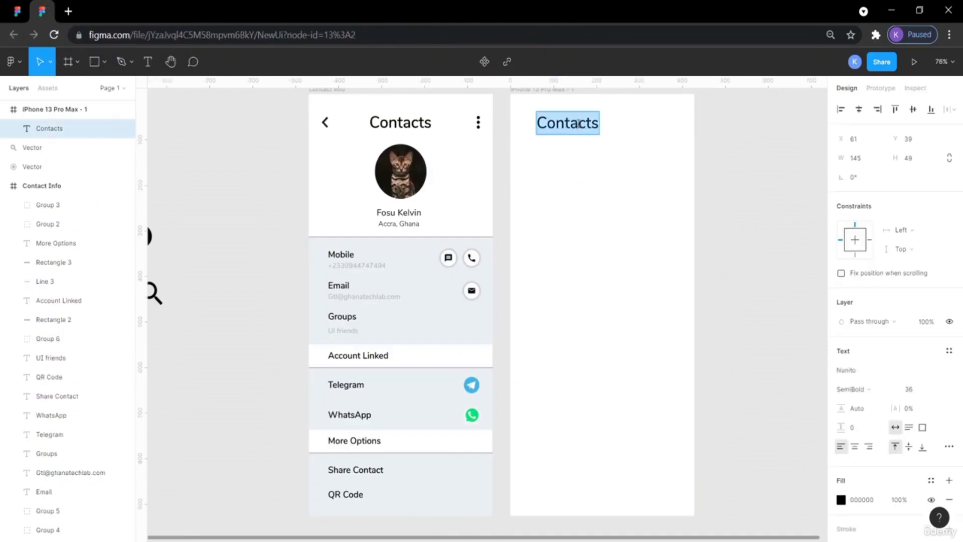
pyautogui.write('My')
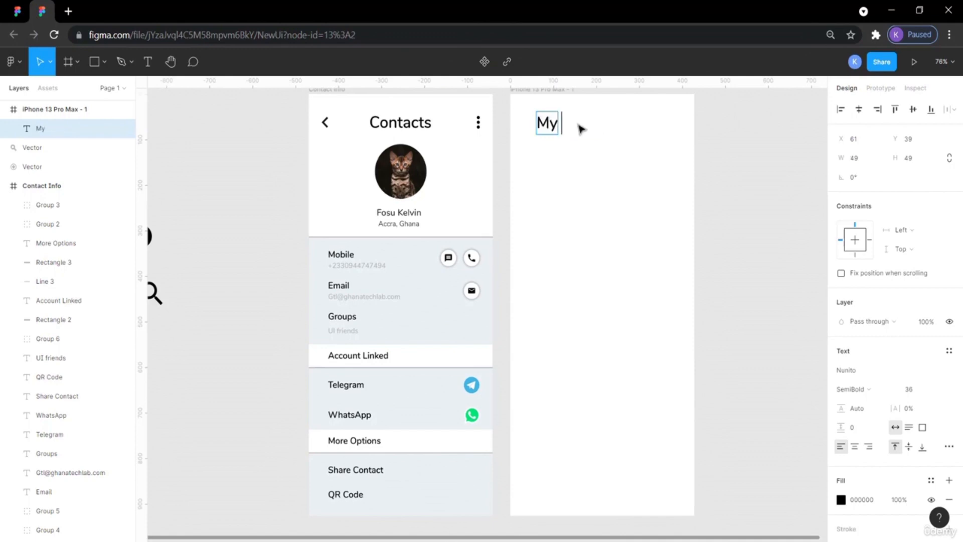
pyautogui.write(' Home')
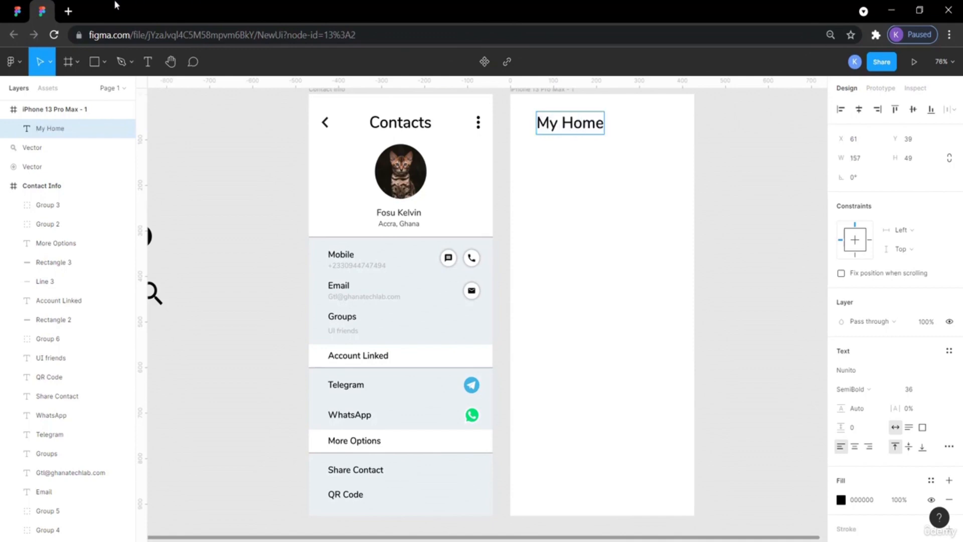
pyautogui.click(18, 12)
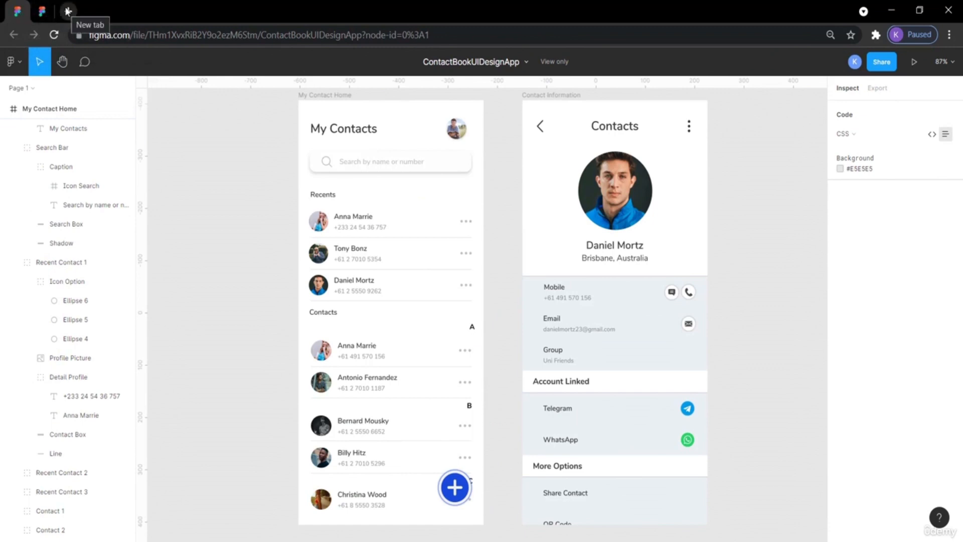
pyautogui.click(38, 15)
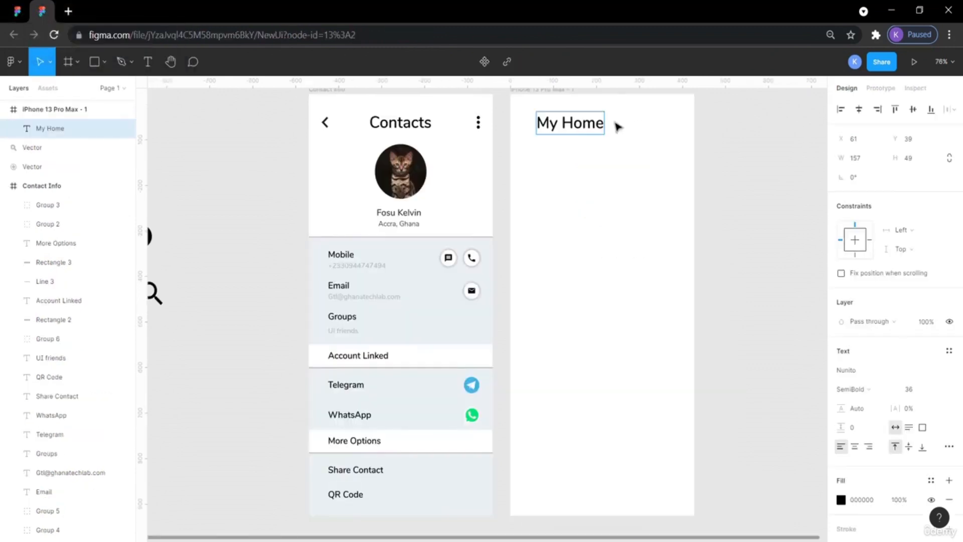
pyautogui.doubleClick(581, 123)
pyautogui.write('Contacts')
pyautogui.press('Escape')
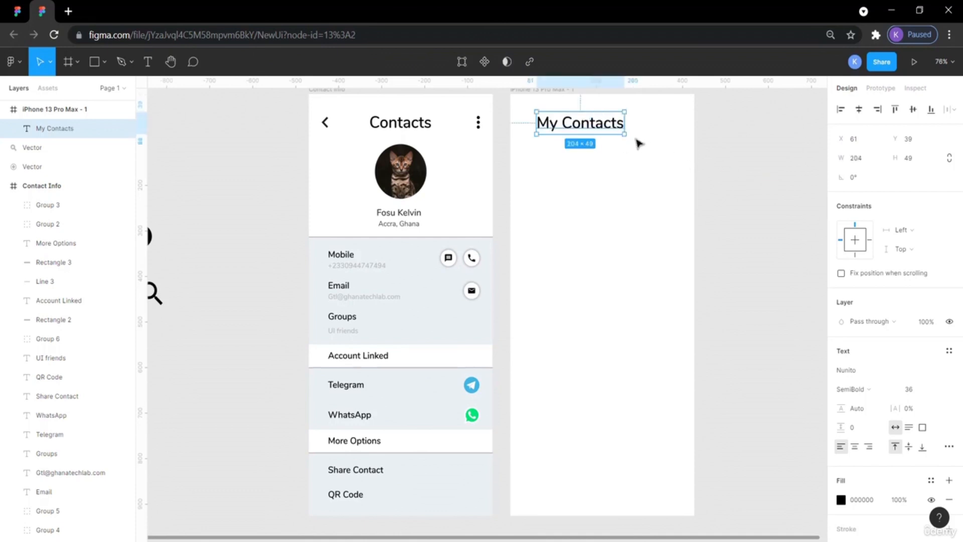
# Set the My Contacts title's font size to 24.
pyautogui.doubleClick(606, 125)
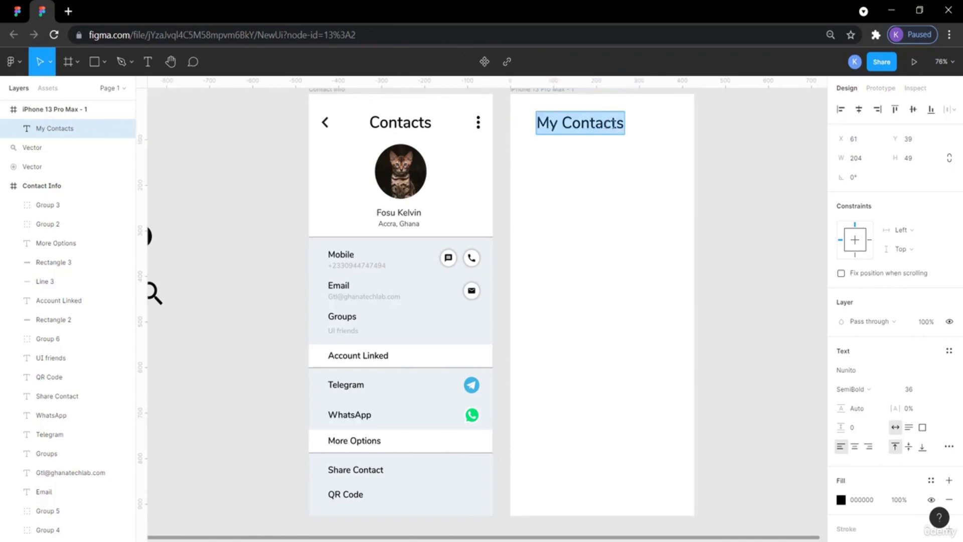
pyautogui.click(936, 391)
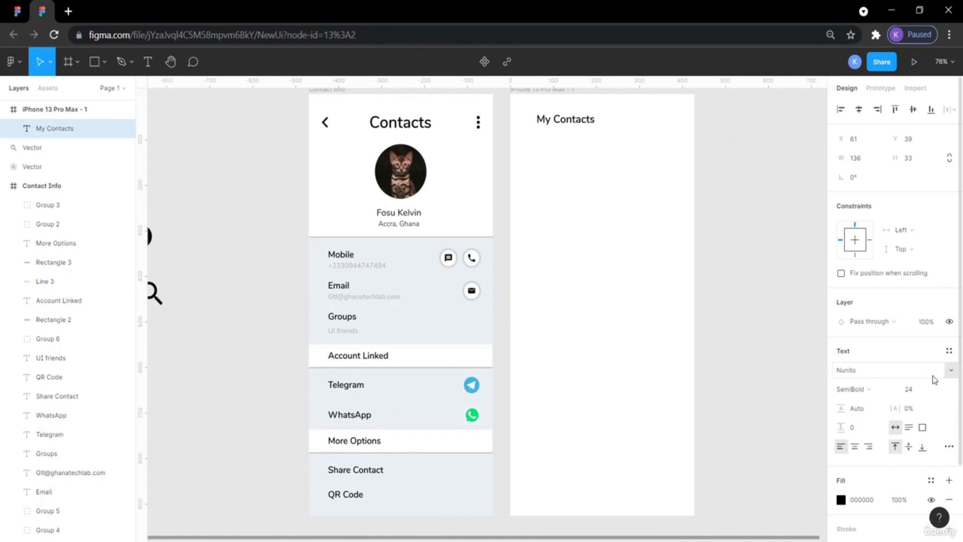
pyautogui.click(724, 153)
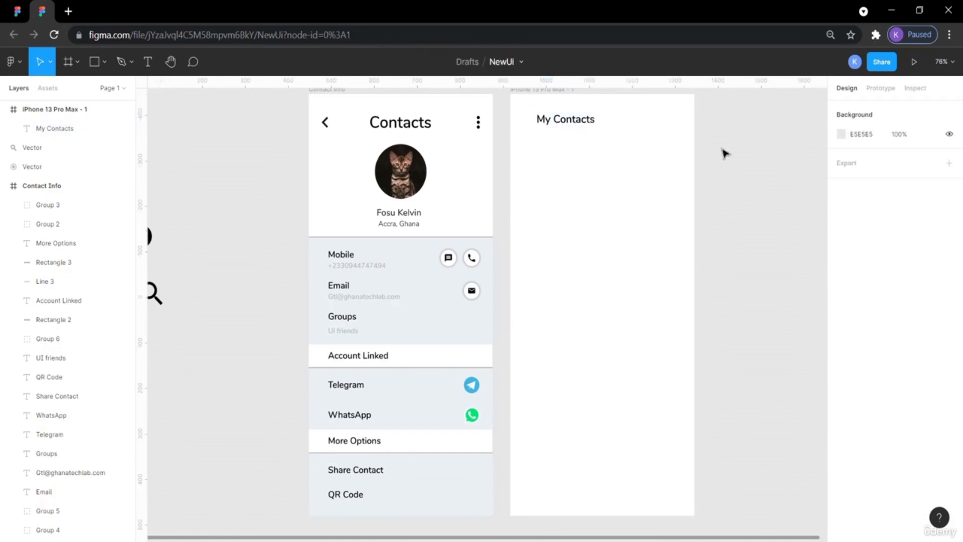
# Compare the font sizes of the Contacts and My Contacts titles in both files.
pyautogui.click(414, 128)
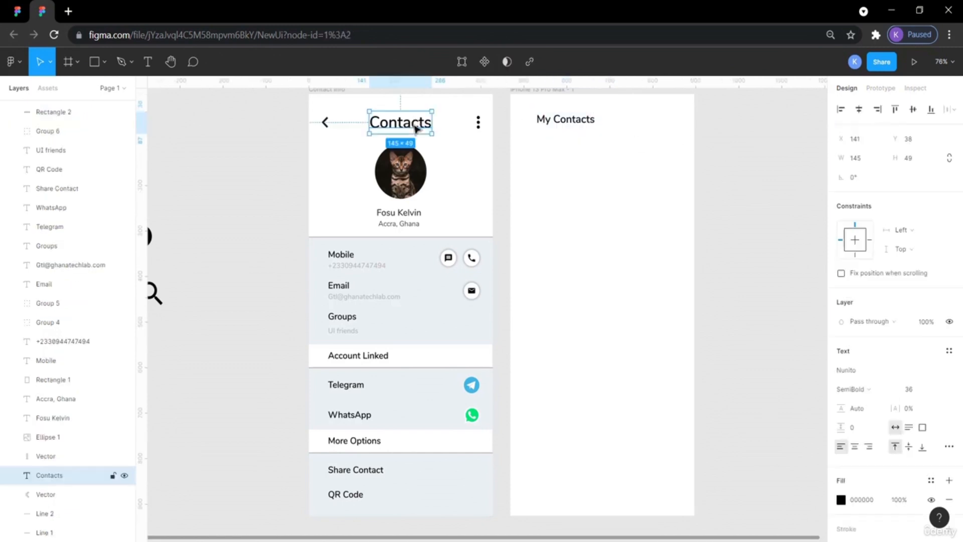
pyautogui.click(562, 126)
pyautogui.click(17, 11)
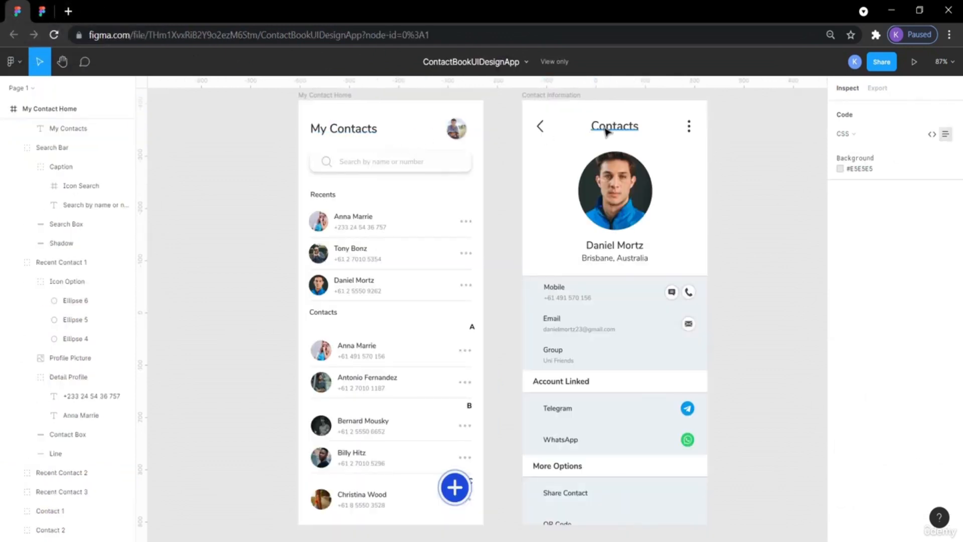
pyautogui.click(606, 132)
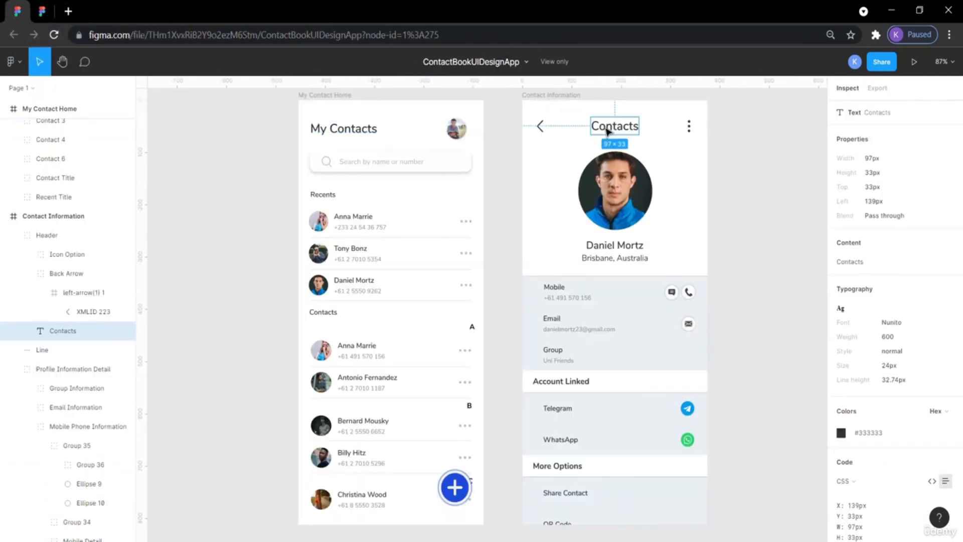
pyautogui.click(368, 132)
pyautogui.hotkey('ctrl', 'c')
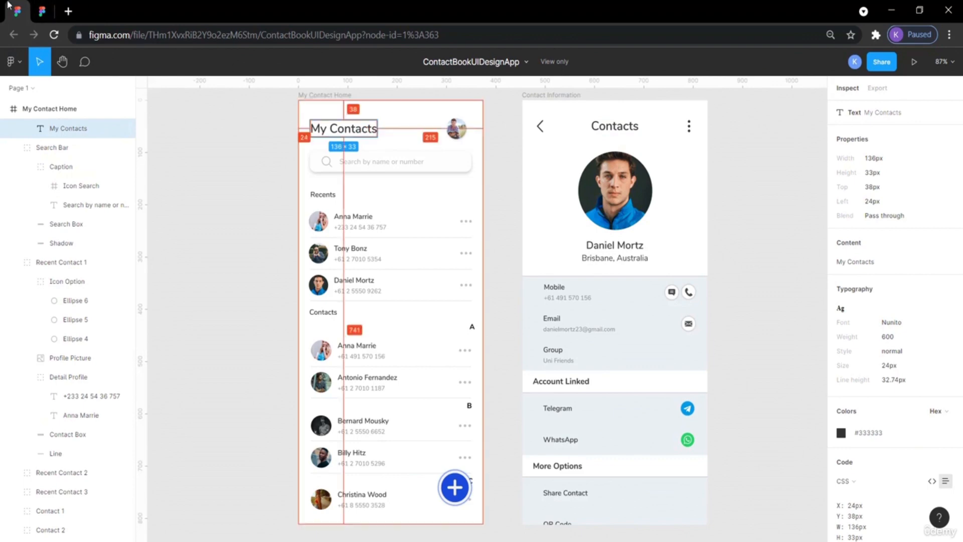
pyautogui.click(42, 11)
pyautogui.hotkey('ctrl', 'v')
# Set the My Contacts title's font size to 36.
pyautogui.click(567, 119)
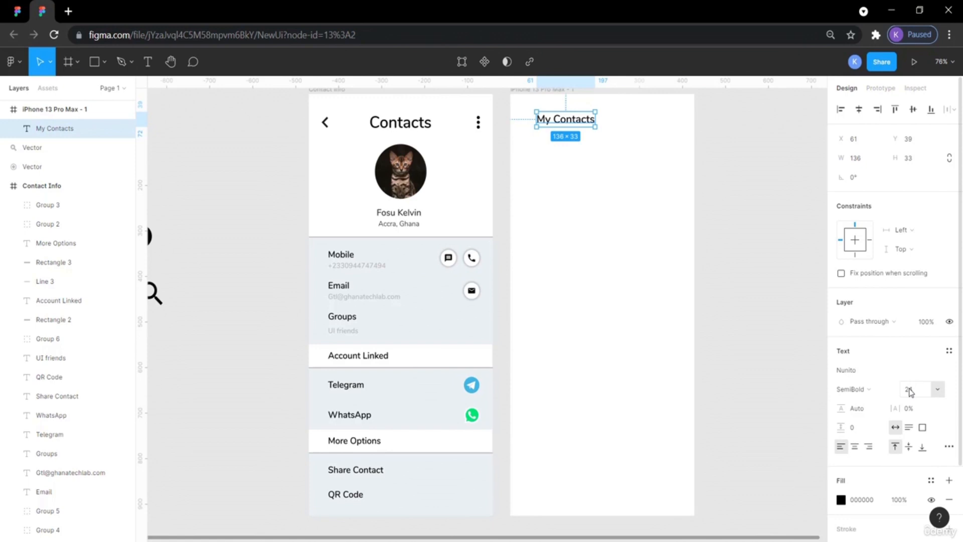
pyautogui.click(938, 390)
pyautogui.click(930, 409)
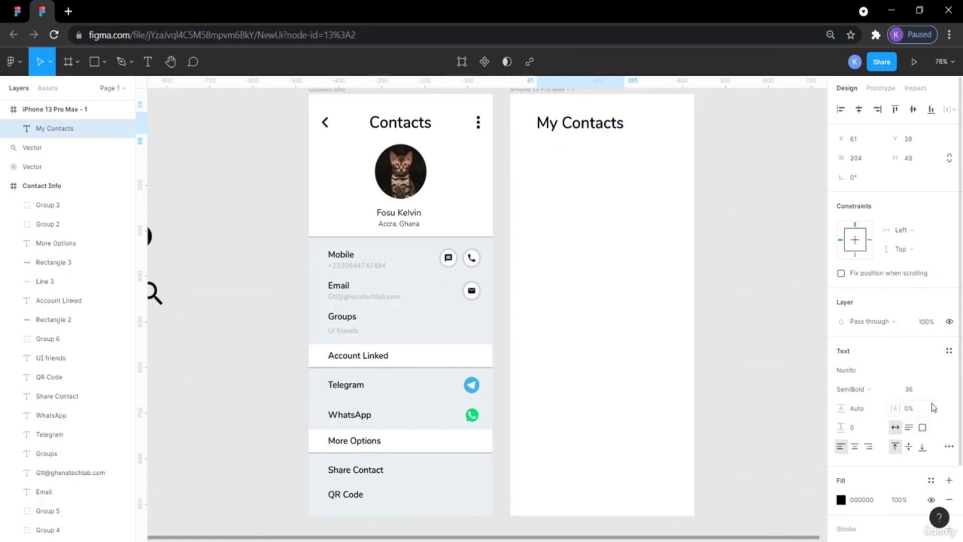
pyautogui.click(747, 237)
# Position the My Contacts title at X 24, Y 38 to match the reference layout.
pyautogui.moveTo(585, 125)
pyautogui.mouseDown()
pyautogui.moveTo(597, 124)
pyautogui.moveTo(570, 125)
pyautogui.mouseUp()
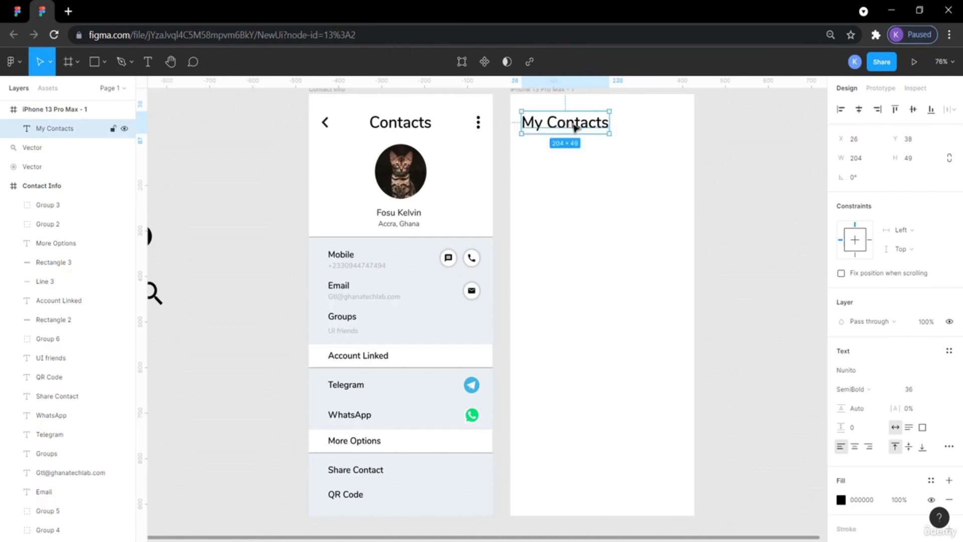
pyautogui.click(581, 190)
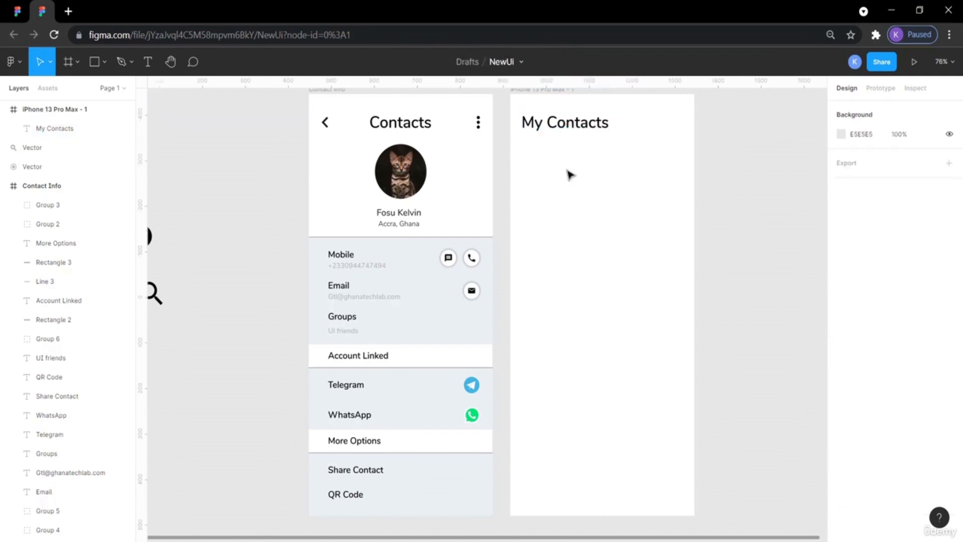
pyautogui.click(17, 11)
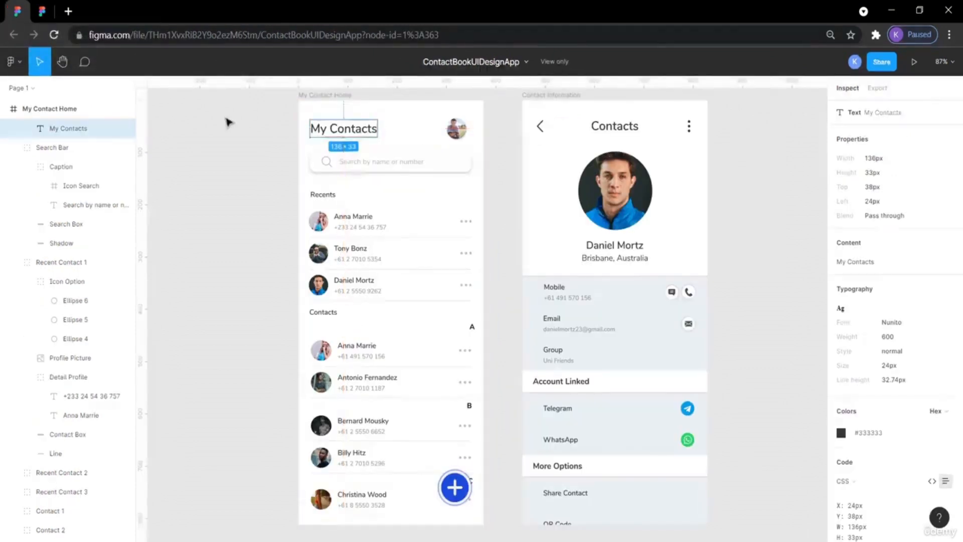
pyautogui.click(330, 132)
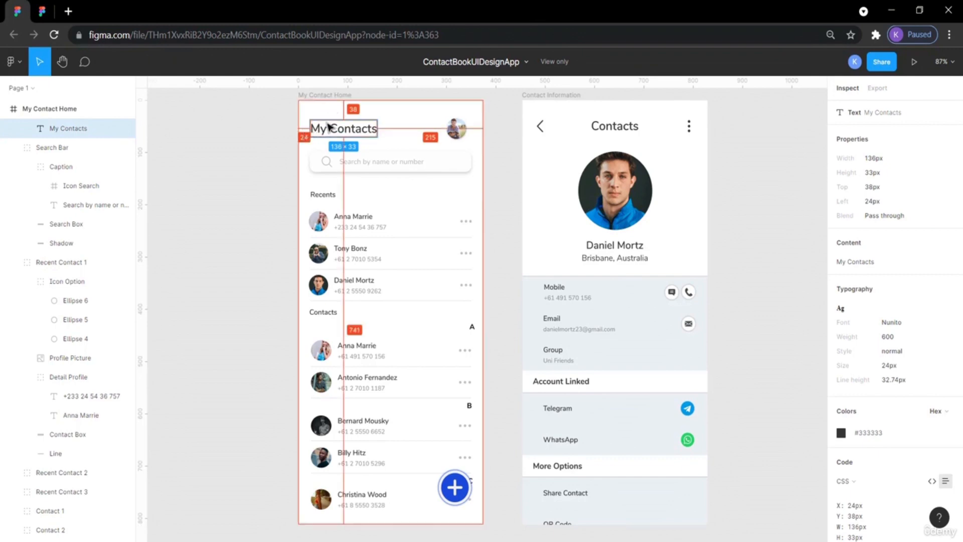
pyautogui.click(43, 11)
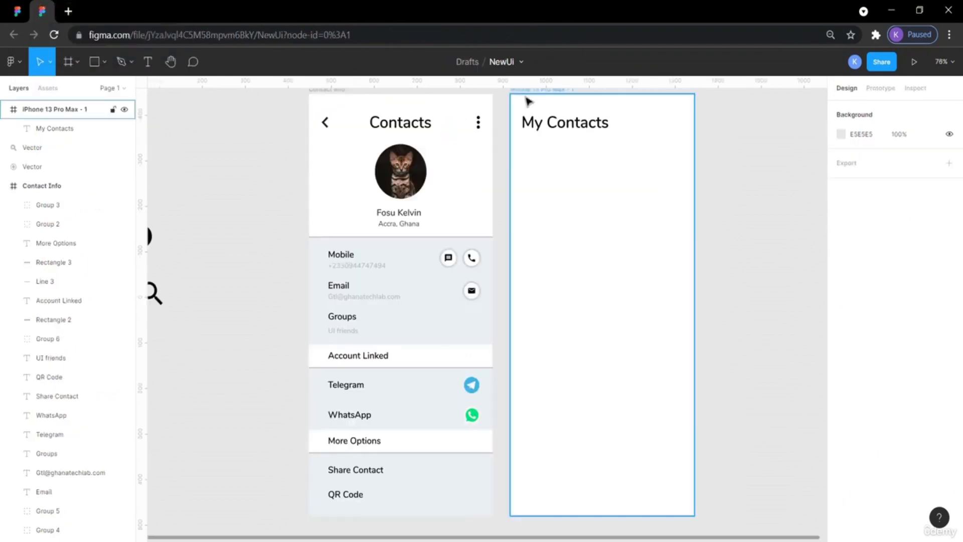
pyautogui.click(580, 129)
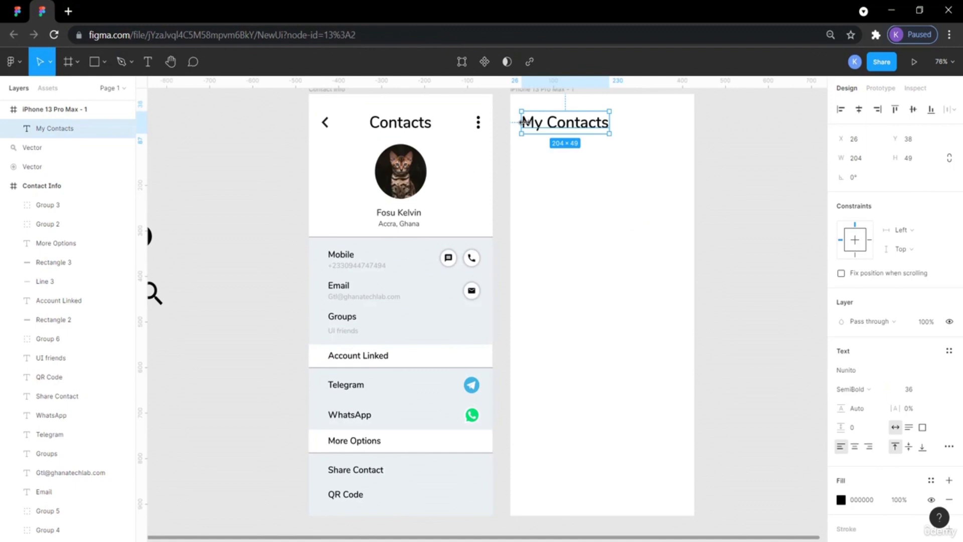
pyautogui.press('alt')
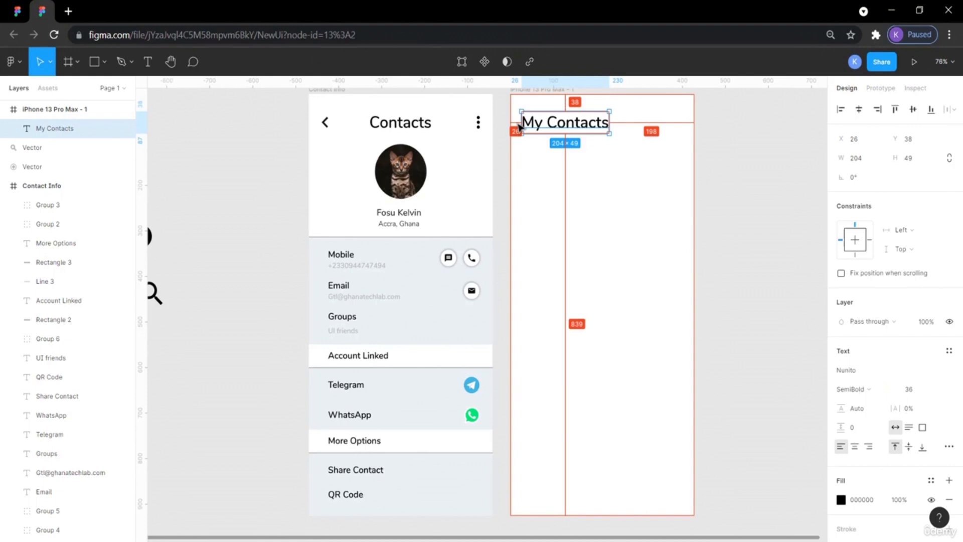
pyautogui.hotkey('alt', 'Left')
pyautogui.hotkey('alt', 'Left')
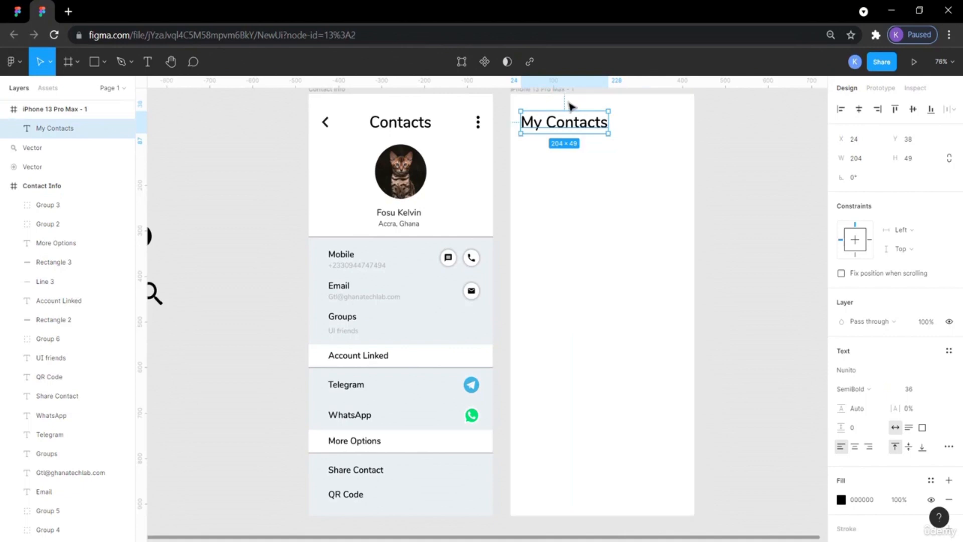
pyautogui.click(732, 171)
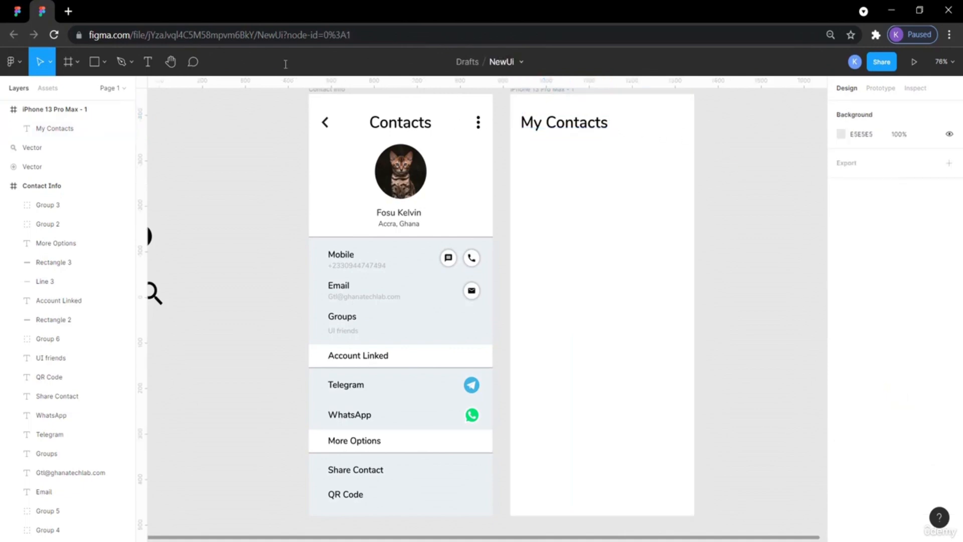
# Copy the profile picture circle into the My Contacts frame beside the title and resize it to 40 × 40.
pyautogui.click(23, 9)
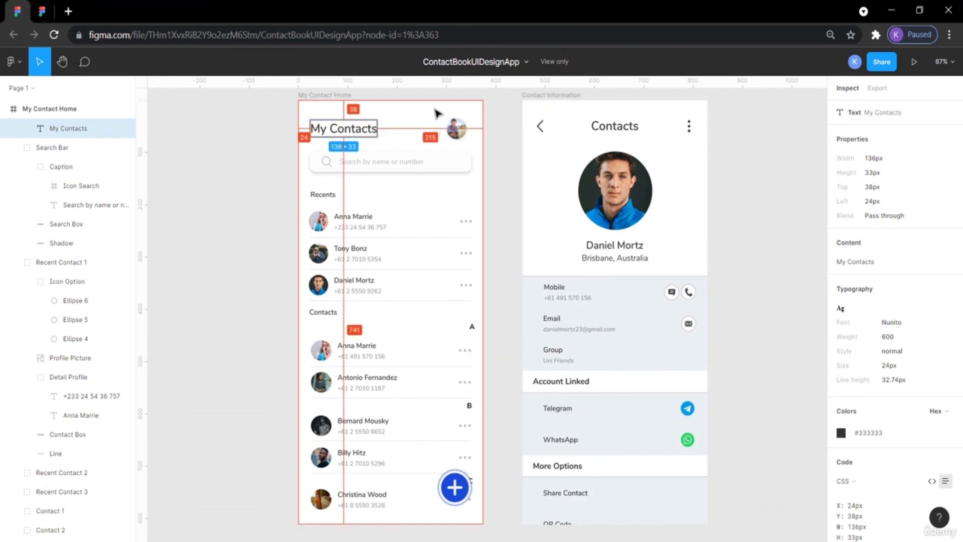
pyautogui.click(451, 126)
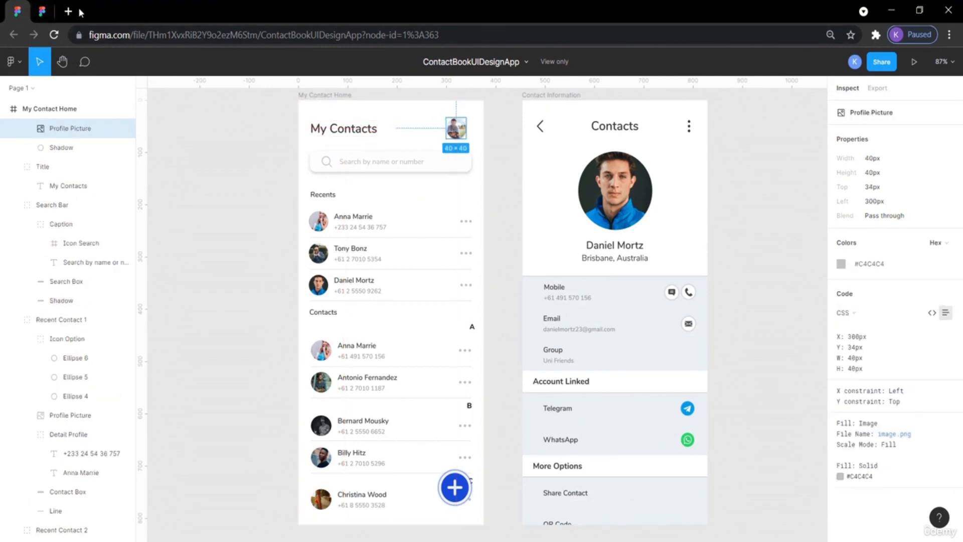
pyautogui.click(42, 11)
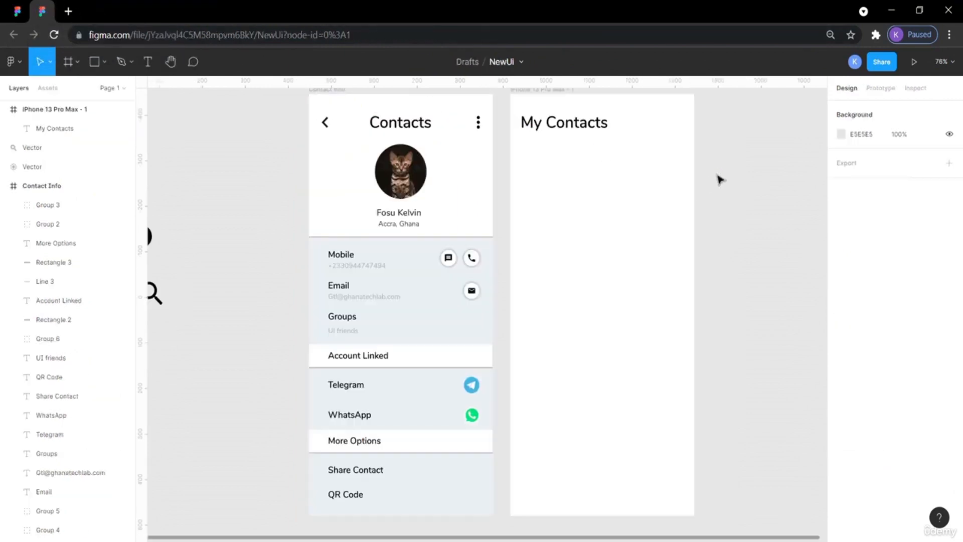
pyautogui.click(414, 186)
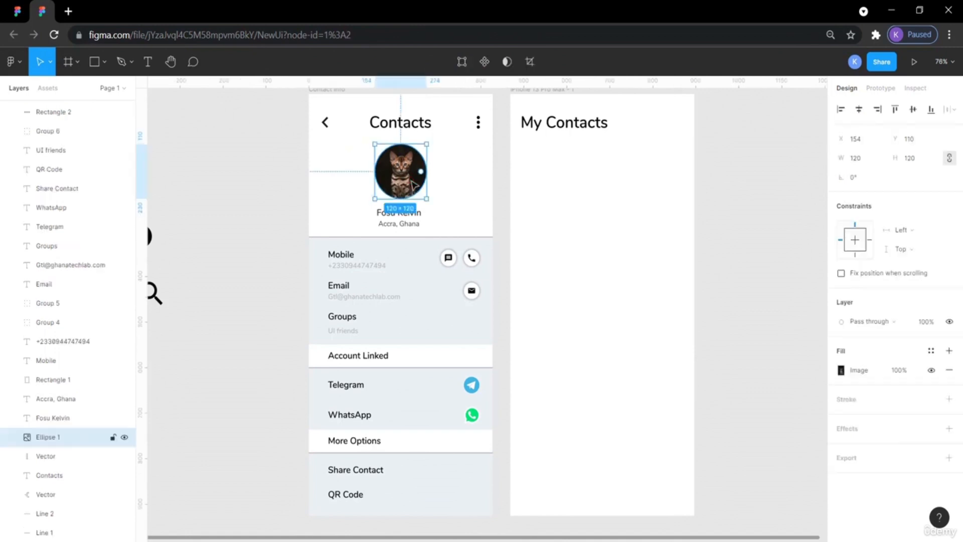
pyautogui.hotkey('ctrl', 'c')
pyautogui.hotkey('ctrl', 'v')
pyautogui.moveTo(414, 186); pyautogui.dragTo(685, 138)
pyautogui.click(861, 162)
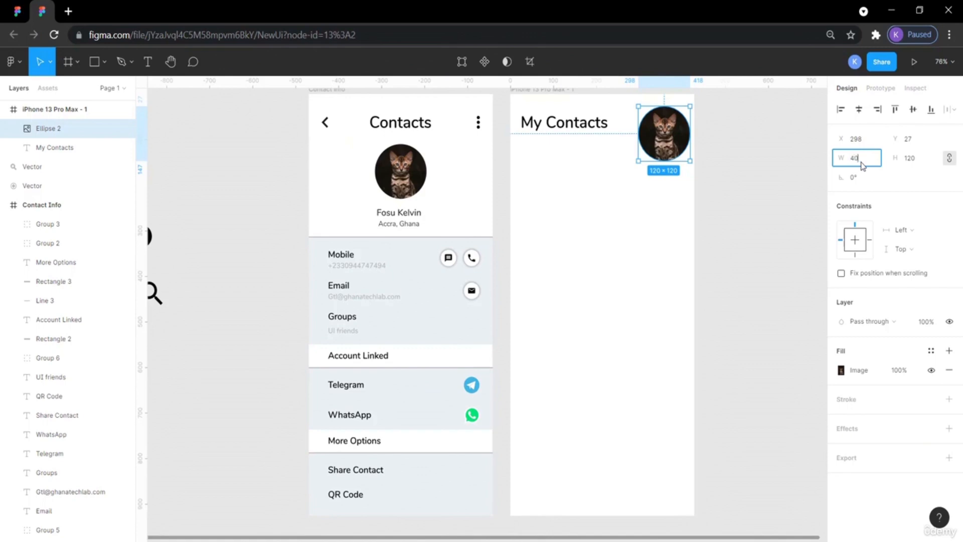
pyautogui.click(910, 159)
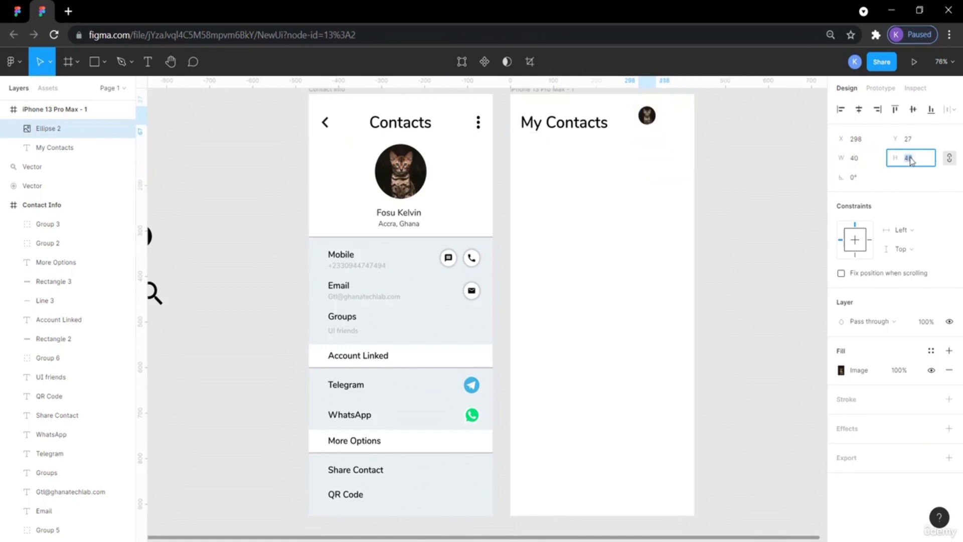
pyautogui.click(783, 155)
pyautogui.moveTo(646, 115); pyautogui.dragTo(668, 125)
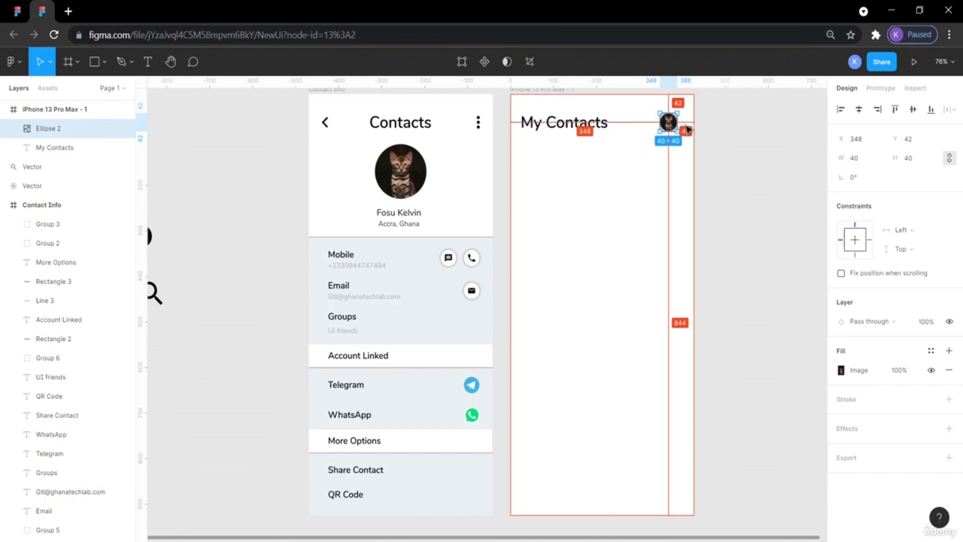
# Nudge the profile picture right to X 353, Y 42.
pyautogui.click(23, 14)
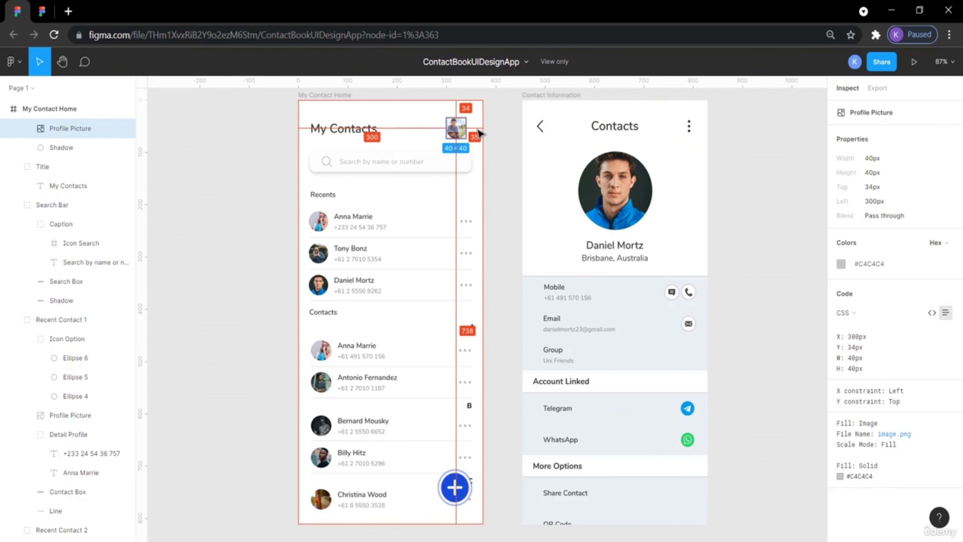
pyautogui.click(42, 11)
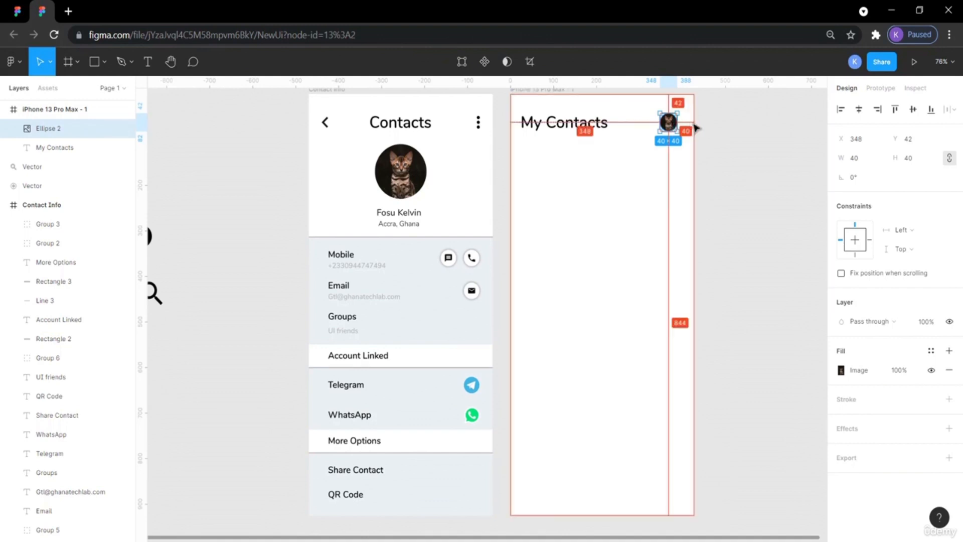
pyautogui.press('Right')
pyautogui.press('Right')
pyautogui.press('Right')
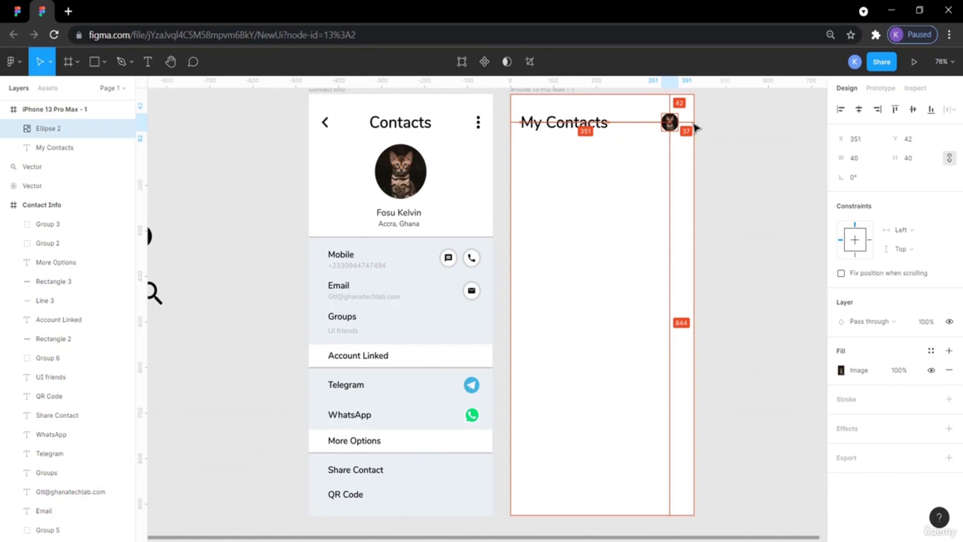
pyautogui.press('Right')
pyautogui.press('Right')
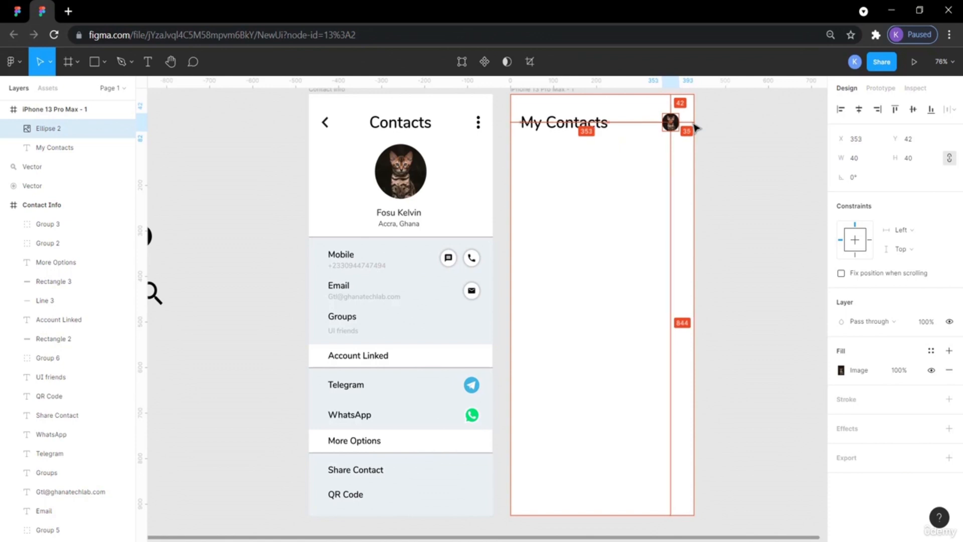
pyautogui.click(716, 141)
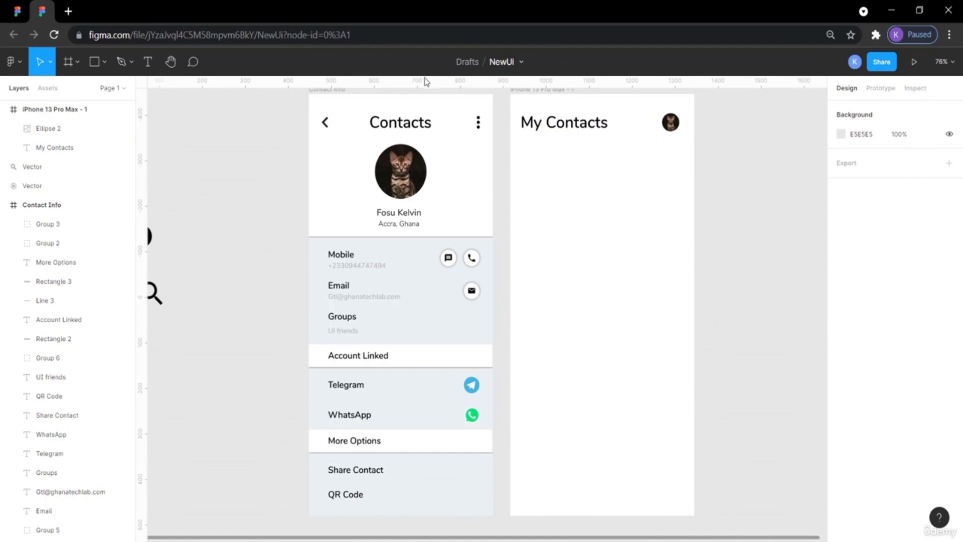
# Draw a rectangle about 373 × 61 below the My Contacts title for the search bar.
pyautogui.click(18, 13)
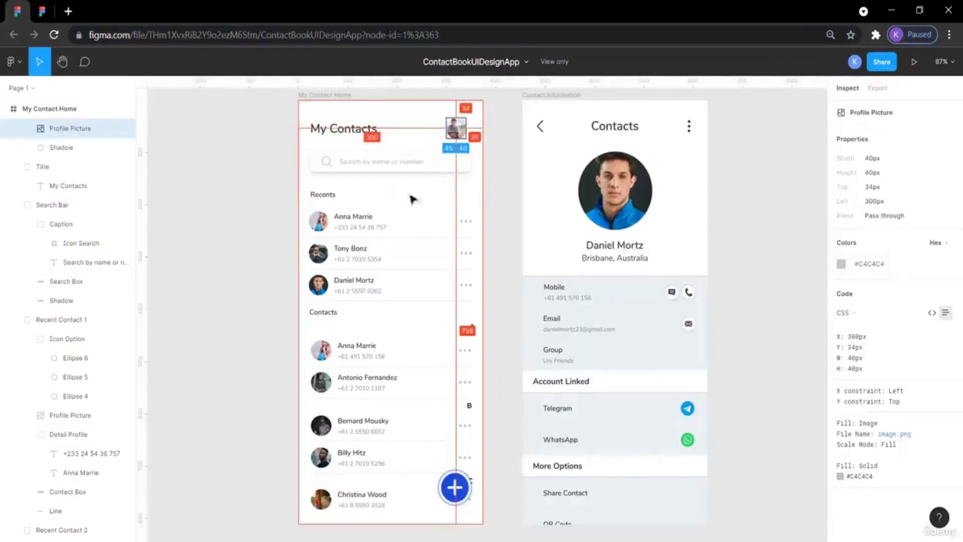
pyautogui.click(230, 189)
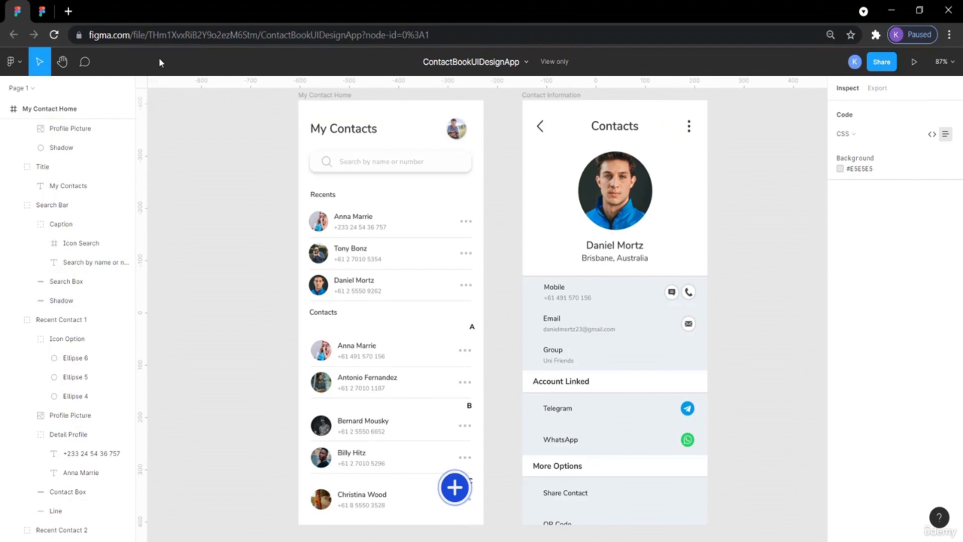
pyautogui.click(43, 11)
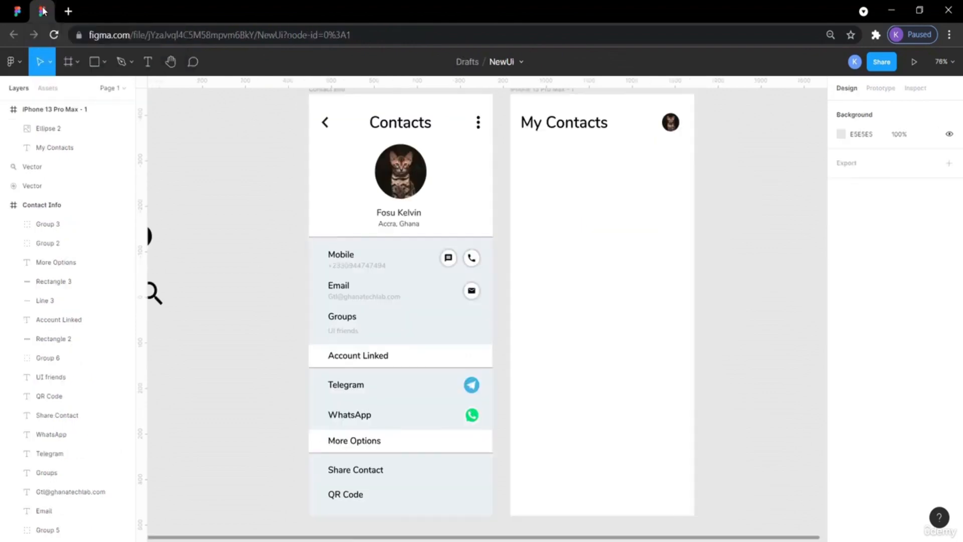
pyautogui.click(104, 61)
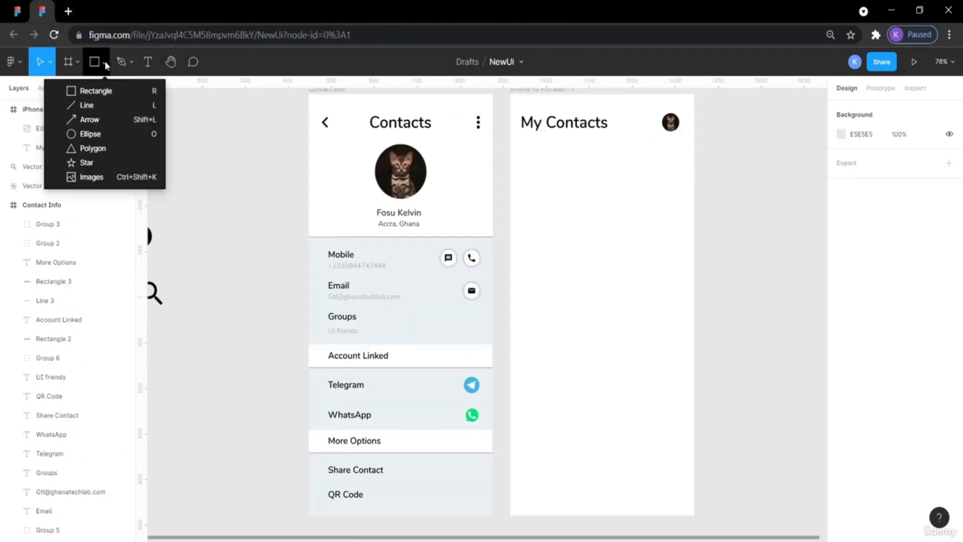
pyautogui.click(96, 91)
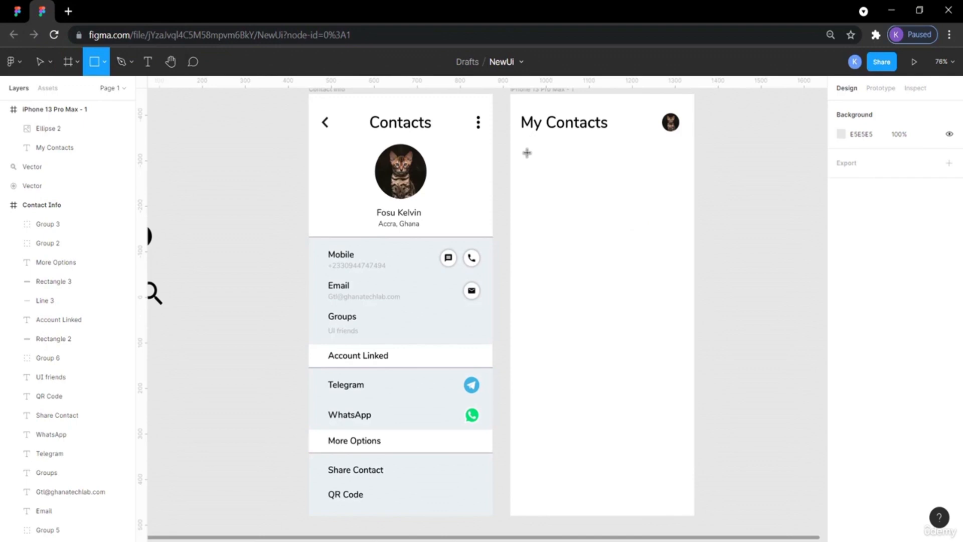
pyautogui.moveTo(519, 150)
pyautogui.mouseDown()
pyautogui.moveTo(572, 179)
pyautogui.moveTo(680, 179)
pyautogui.mouseUp()
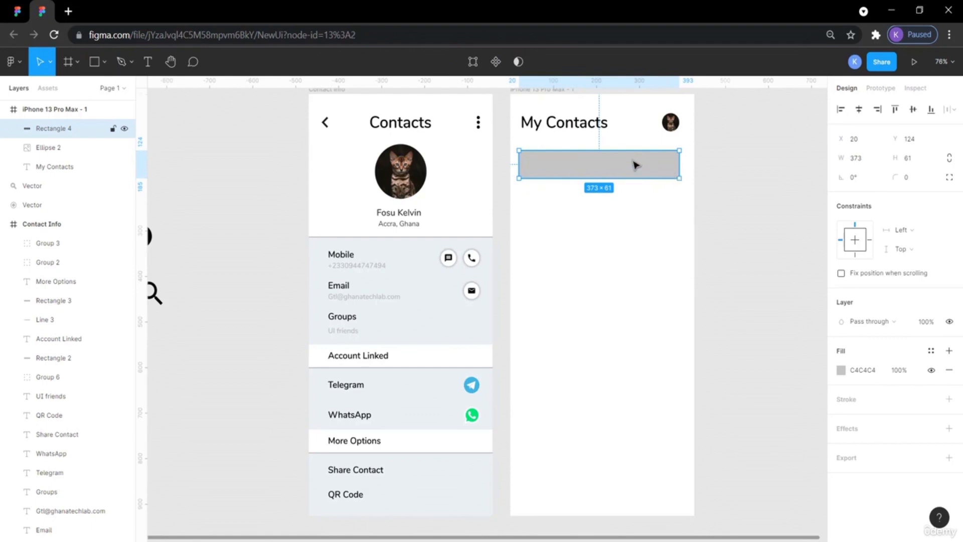
# Inspect the reference search box's size, position and corner radius.
pyautogui.click(18, 11)
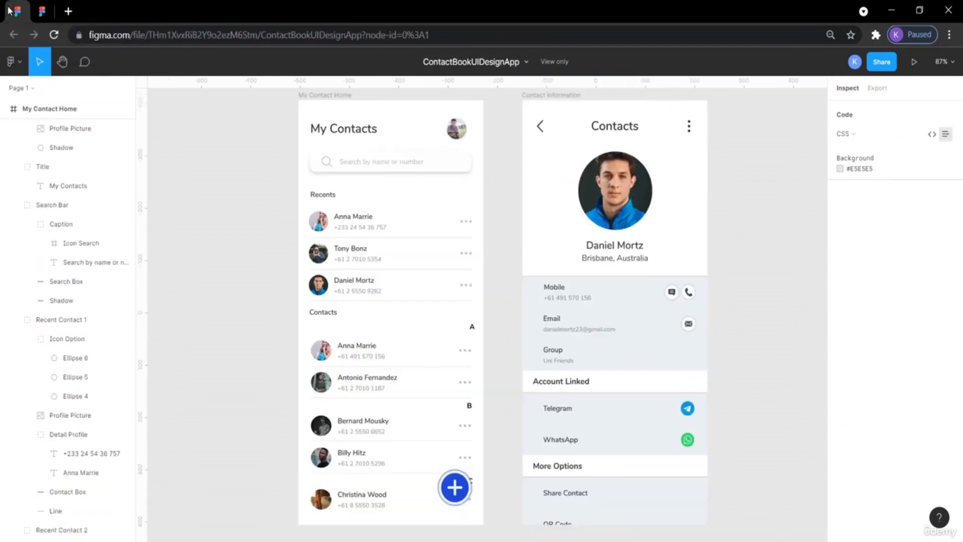
pyautogui.click(398, 160)
pyautogui.click(441, 162)
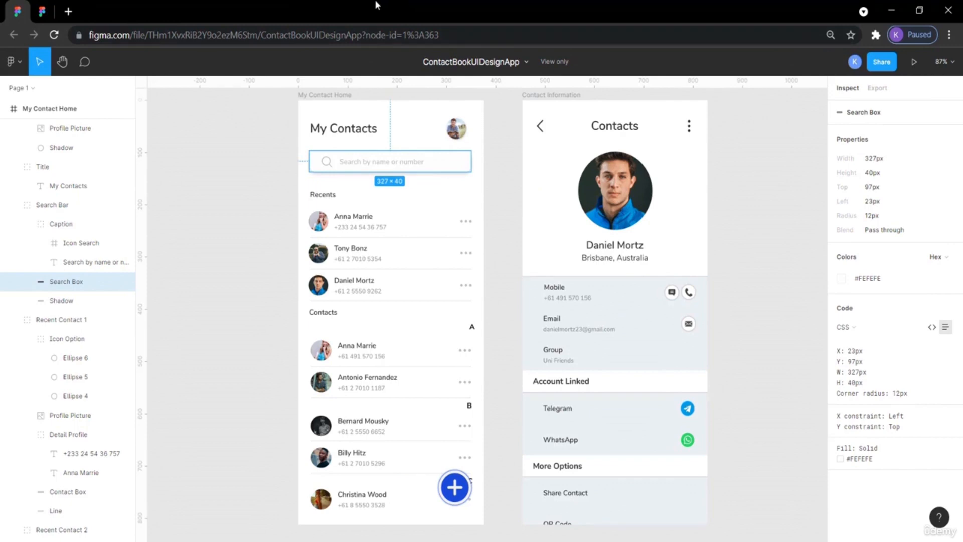
# Set the search bar rectangle's corner radius to 12.
pyautogui.click(40, 12)
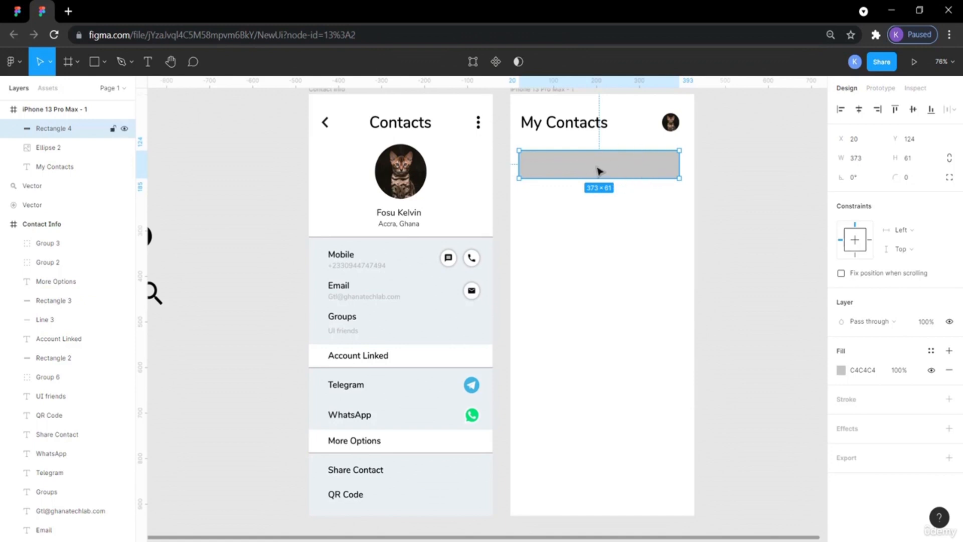
pyautogui.click(909, 182)
pyautogui.click(776, 191)
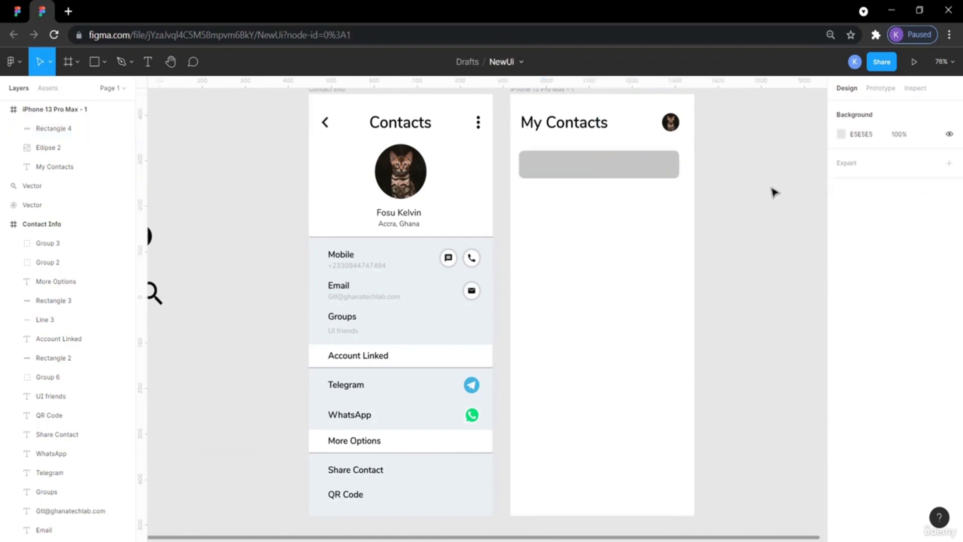
pyautogui.click(607, 177)
# Resize the search bar rectangle to 327 × 40 to match the reference search box.
pyautogui.click(17, 13)
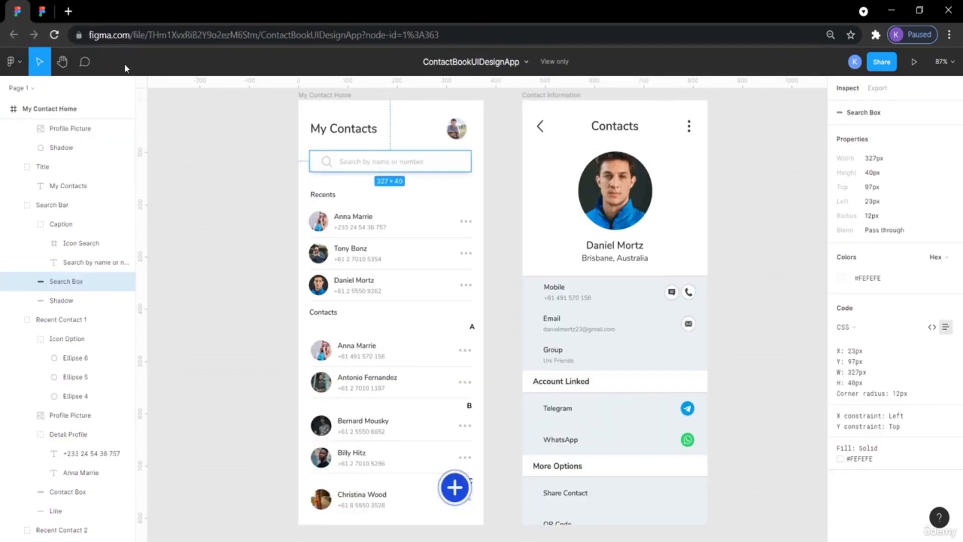
pyautogui.click(242, 182)
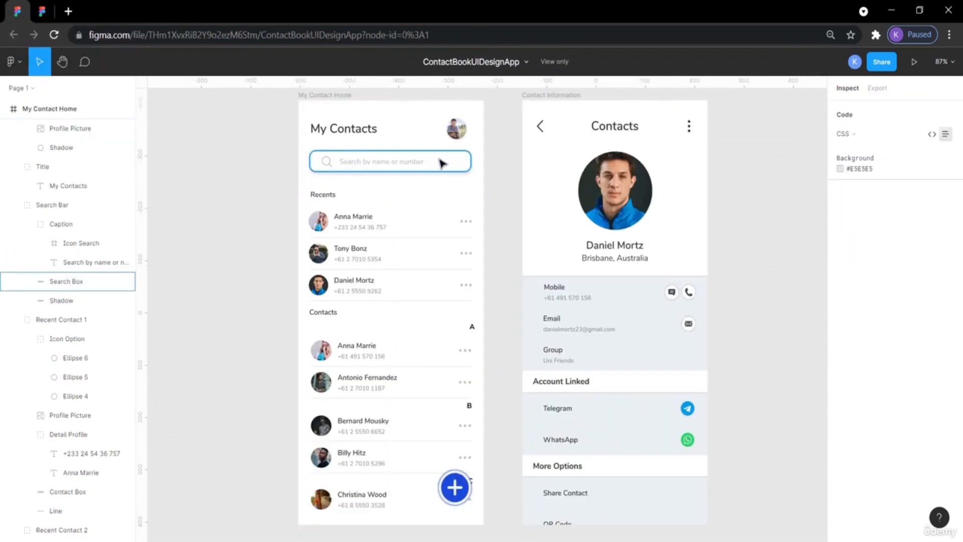
pyautogui.click(454, 160)
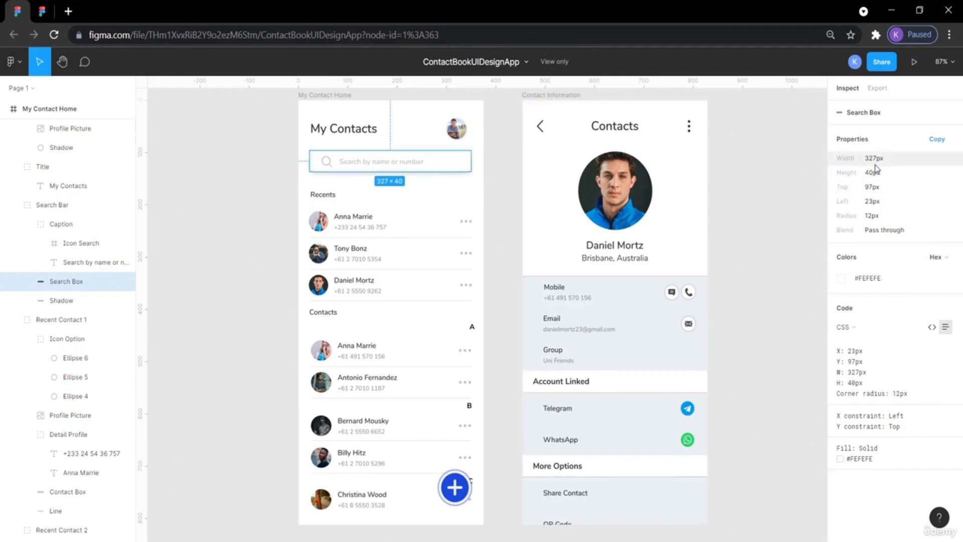
pyautogui.click(43, 11)
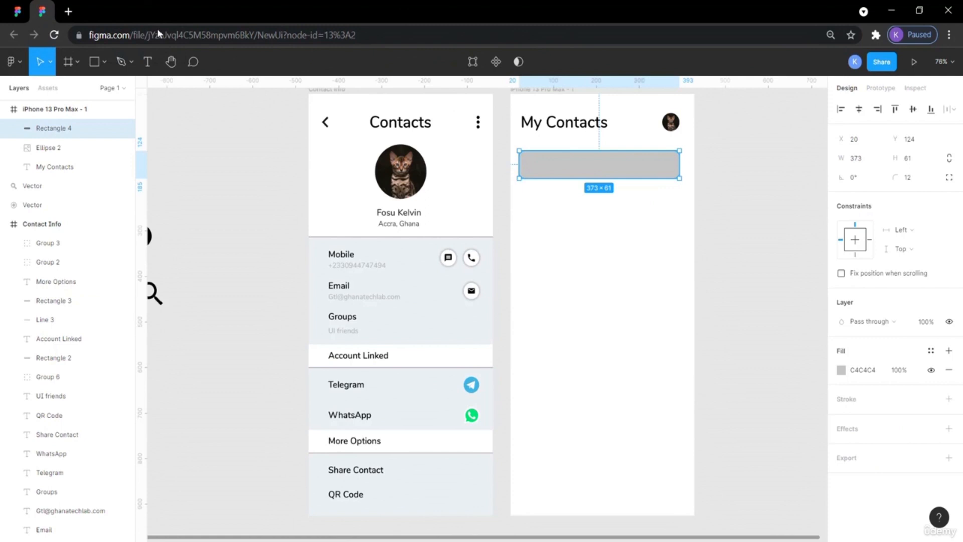
pyautogui.click(910, 159)
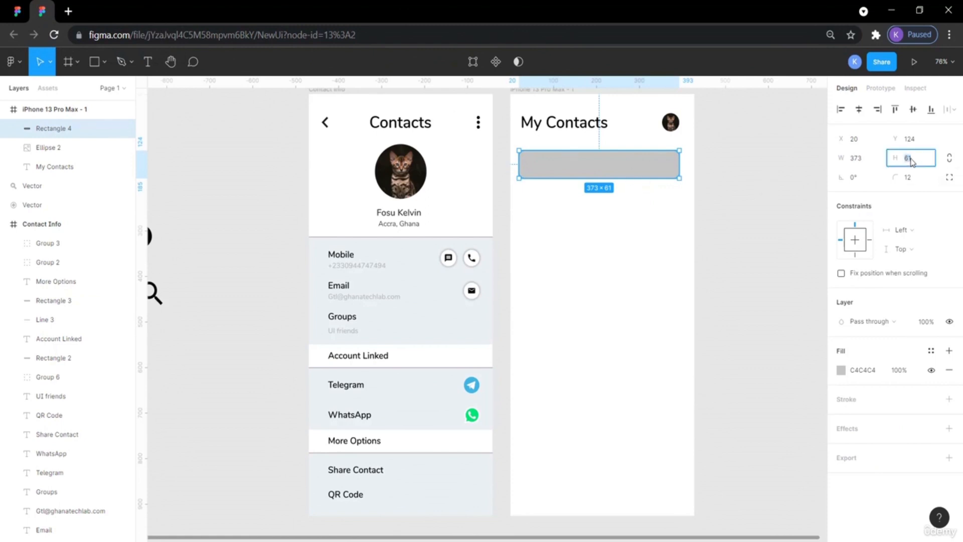
pyautogui.press('Return')
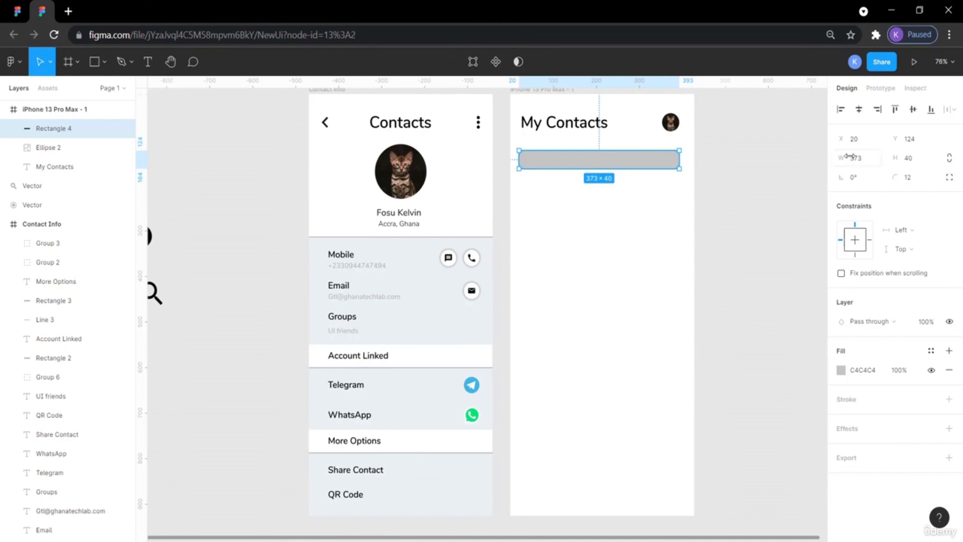
pyautogui.click(863, 158)
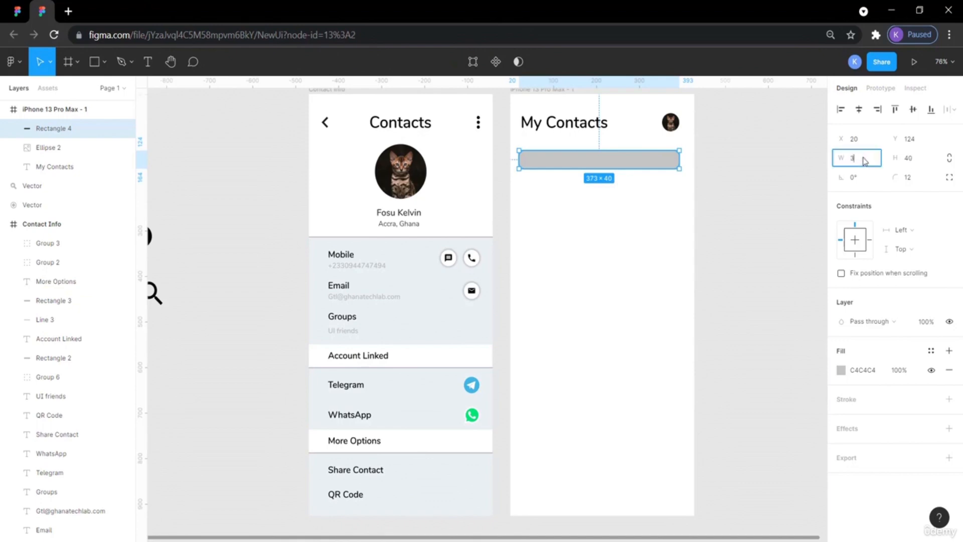
pyautogui.write('327')
pyautogui.press('Return')
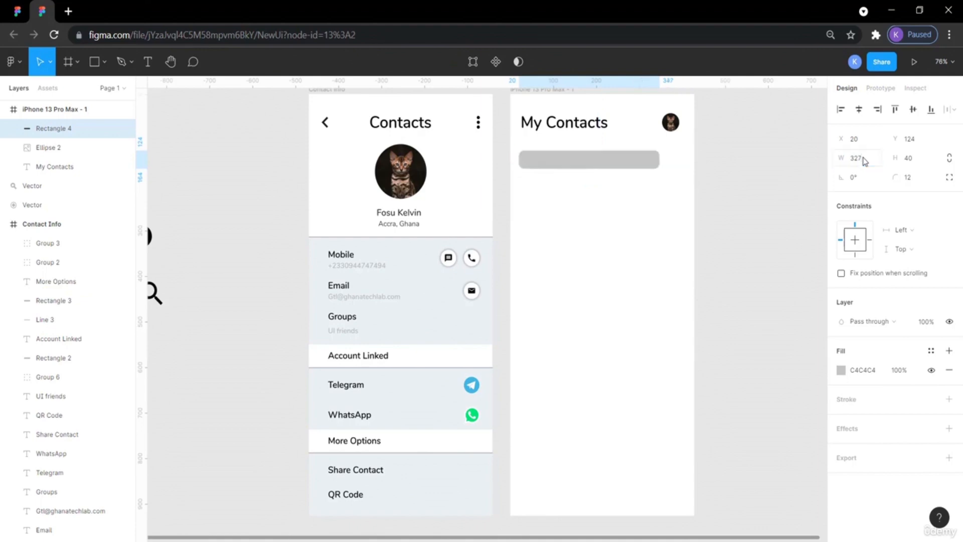
# Move the search bar rectangle to X 50, Y 127 inside the My Contacts frame.
pyautogui.click(18, 11)
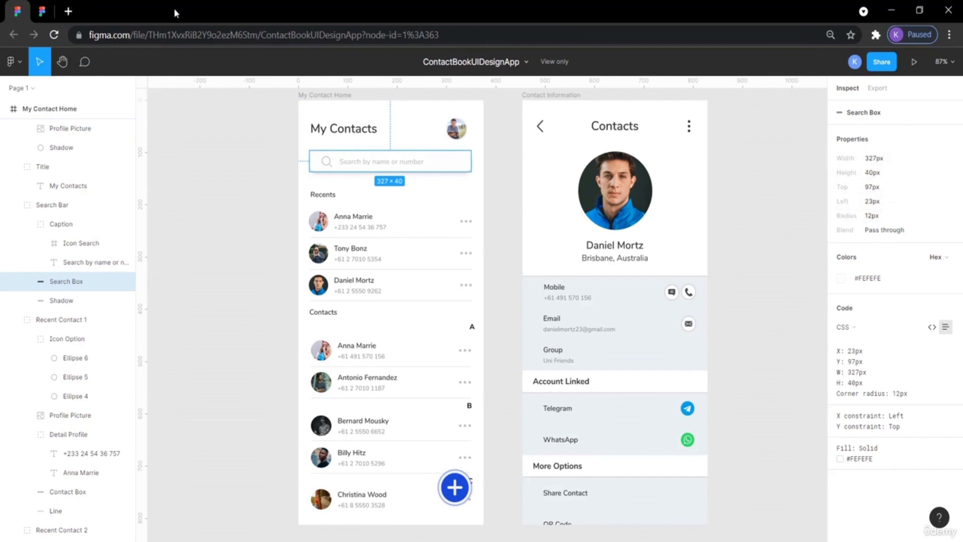
pyautogui.click(50, 7)
pyautogui.click(599, 159)
pyautogui.moveTo(599, 159)
pyautogui.mouseDown()
pyautogui.moveTo(621, 161)
pyautogui.moveTo(613, 160)
pyautogui.mouseUp()
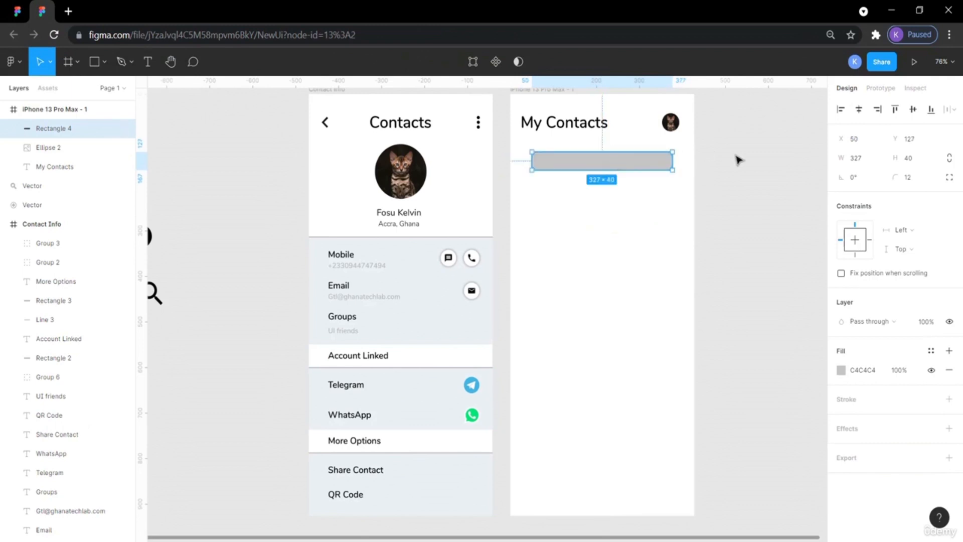
pyautogui.click(776, 198)
pyautogui.click(587, 158)
# Change the search bar rectangle's fill to white FFFFFF.
pyautogui.click(840, 376)
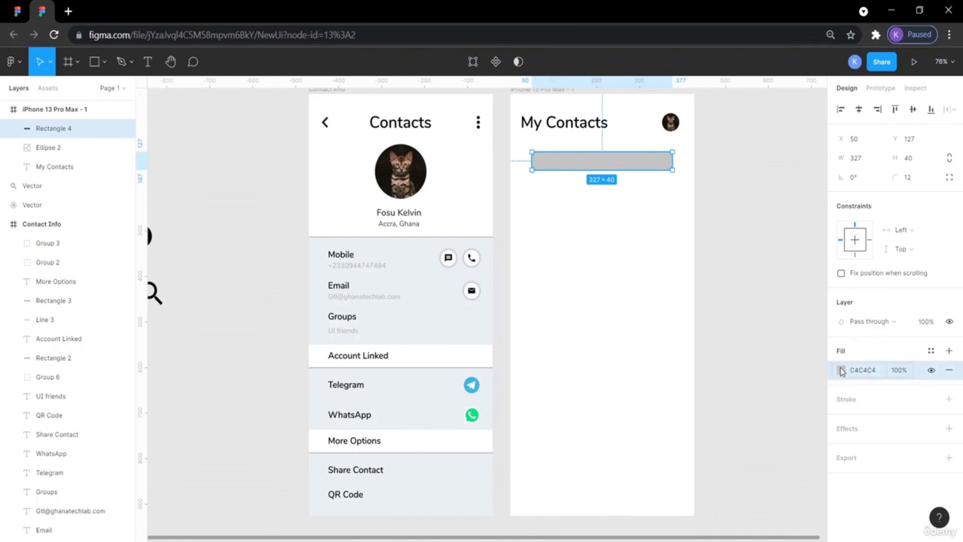
pyautogui.click(862, 370)
pyautogui.click(842, 373)
pyautogui.click(841, 372)
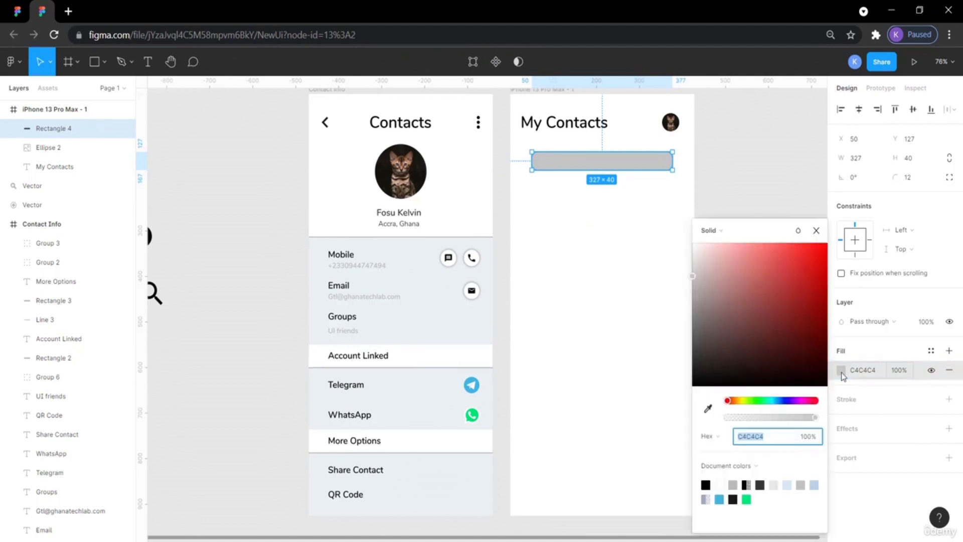
pyautogui.click(719, 484)
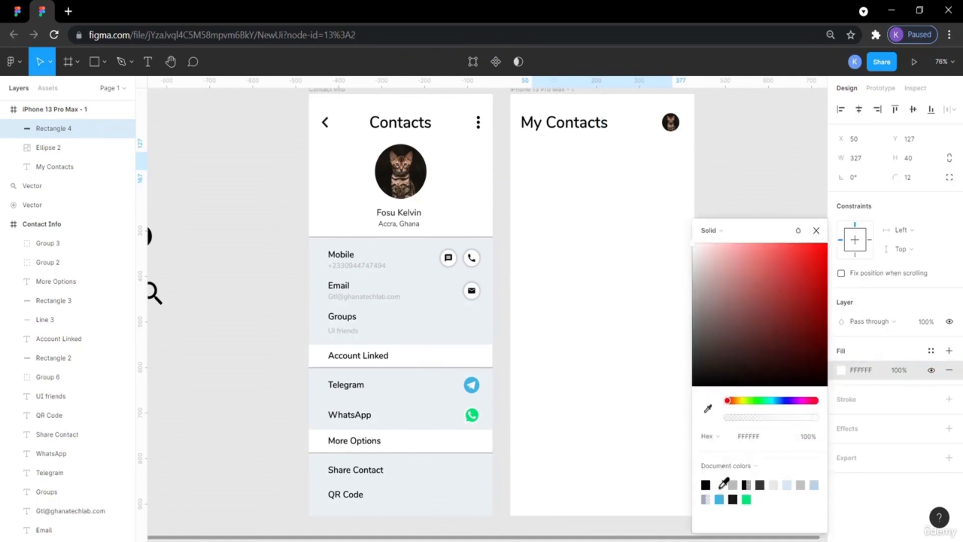
pyautogui.click(752, 160)
pyautogui.click(552, 160)
# Add a drop shadow effect to the search bar rectangle, comparing with the reference search box.
pyautogui.click(11, 7)
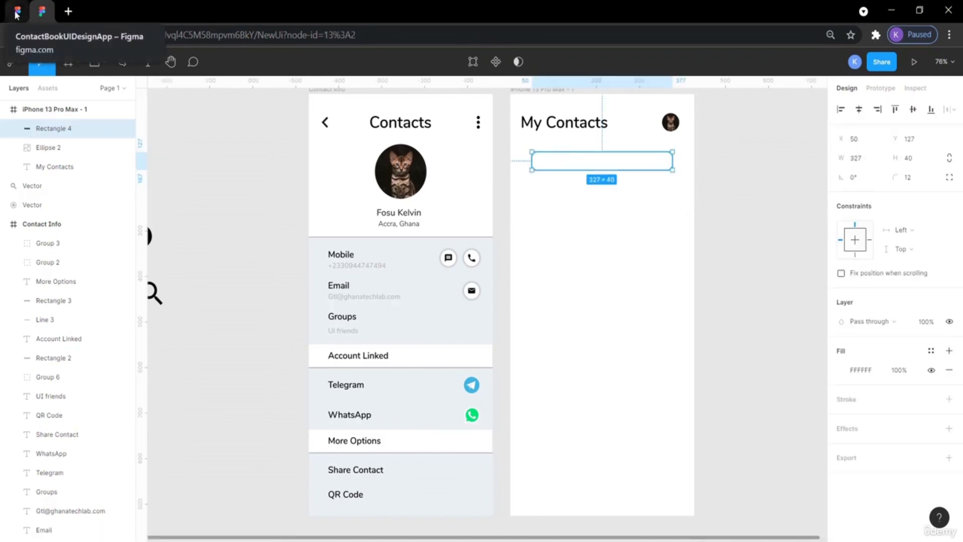
pyautogui.click(253, 173)
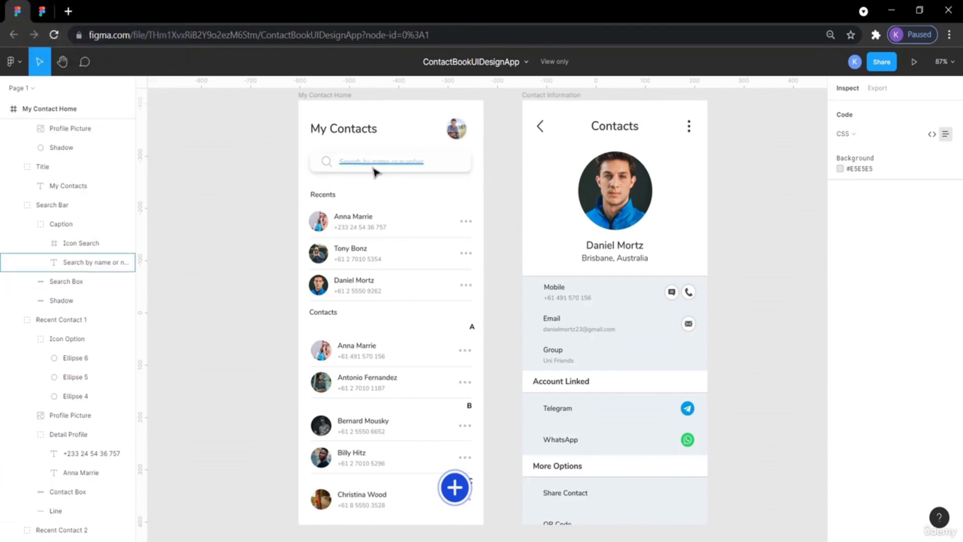
pyautogui.click(458, 162)
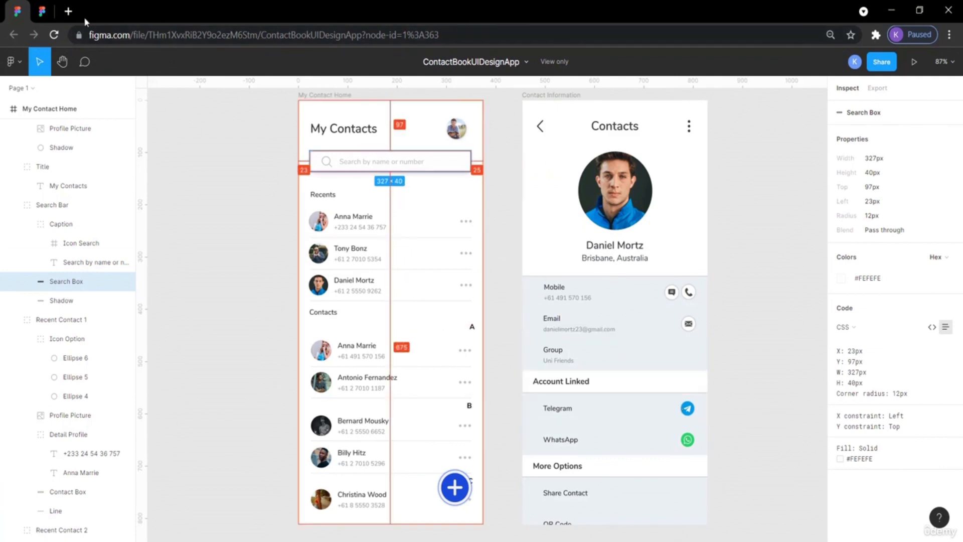
pyautogui.click(43, 11)
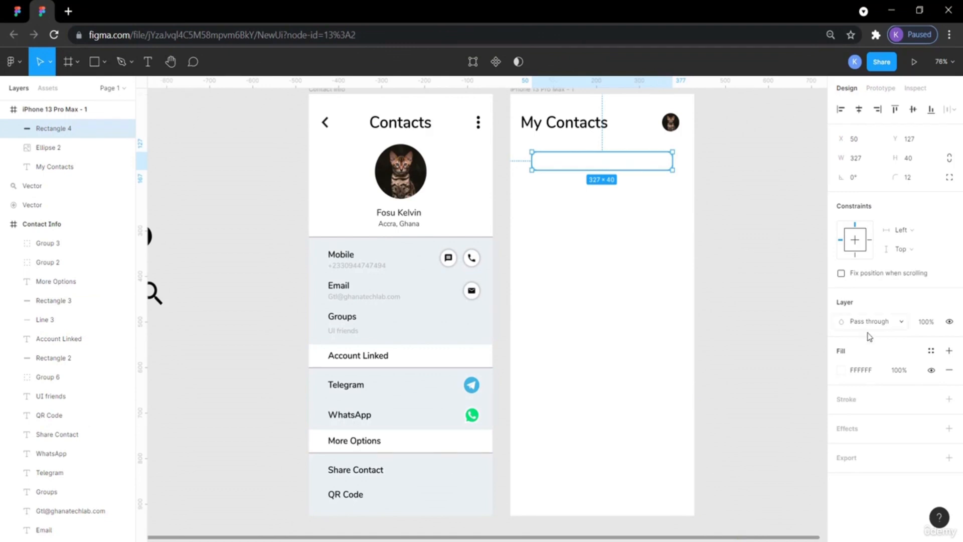
pyautogui.click(846, 430)
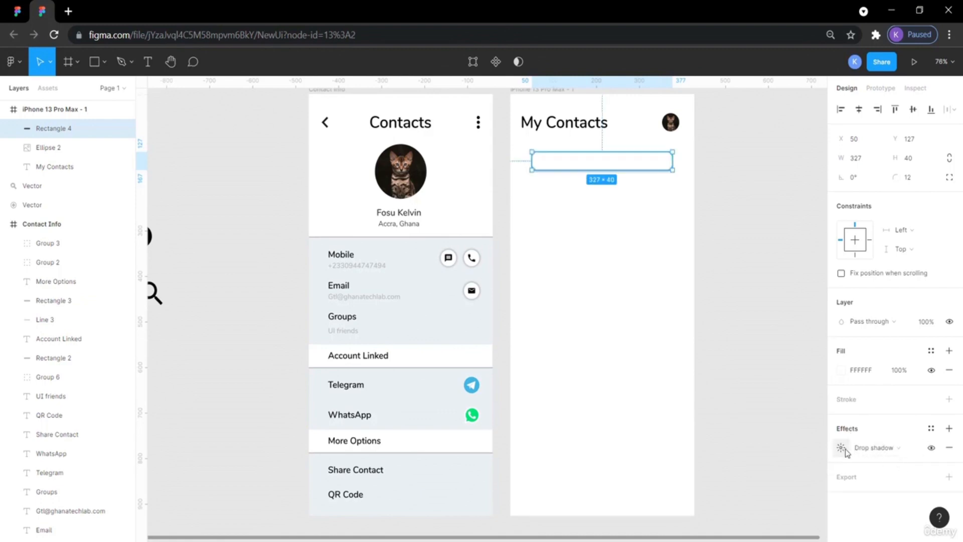
pyautogui.click(841, 448)
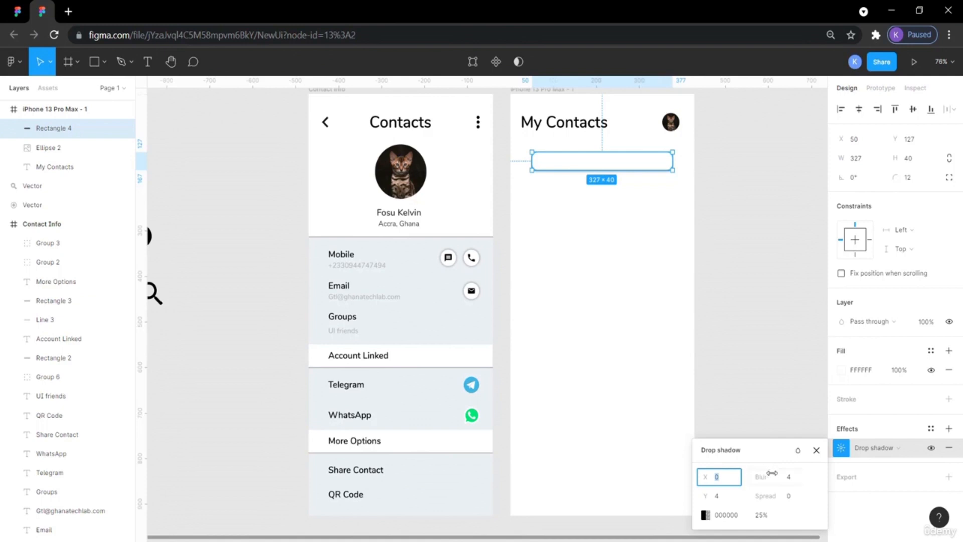
pyautogui.click(757, 372)
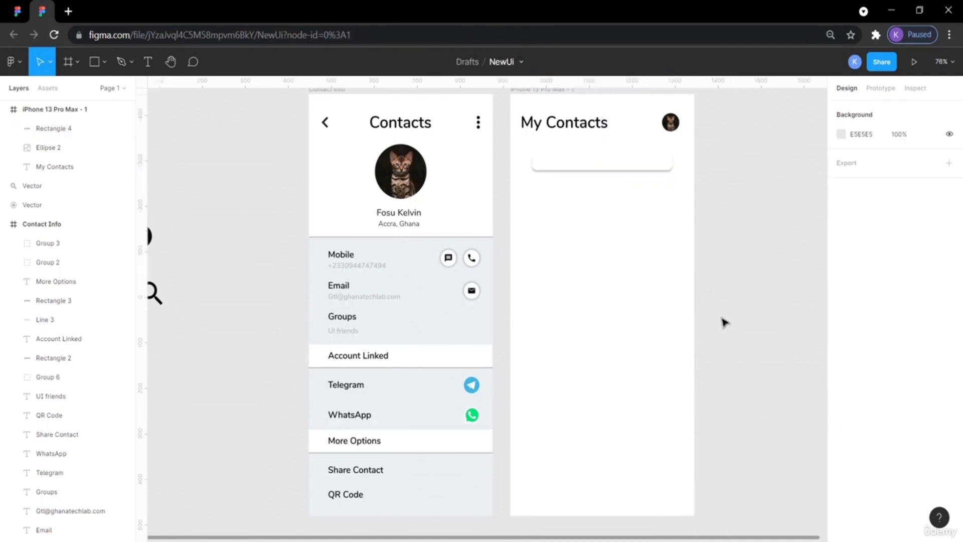
# Set the drop shadow's blur to 5 and its Y offset to 0.
pyautogui.click(666, 164)
pyautogui.click(737, 241)
pyautogui.click(649, 168)
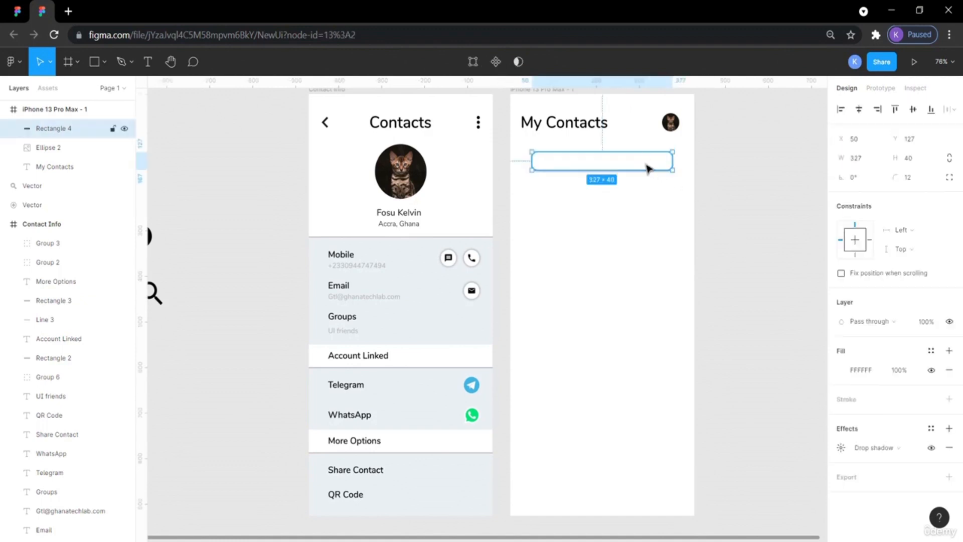
pyautogui.click(842, 447)
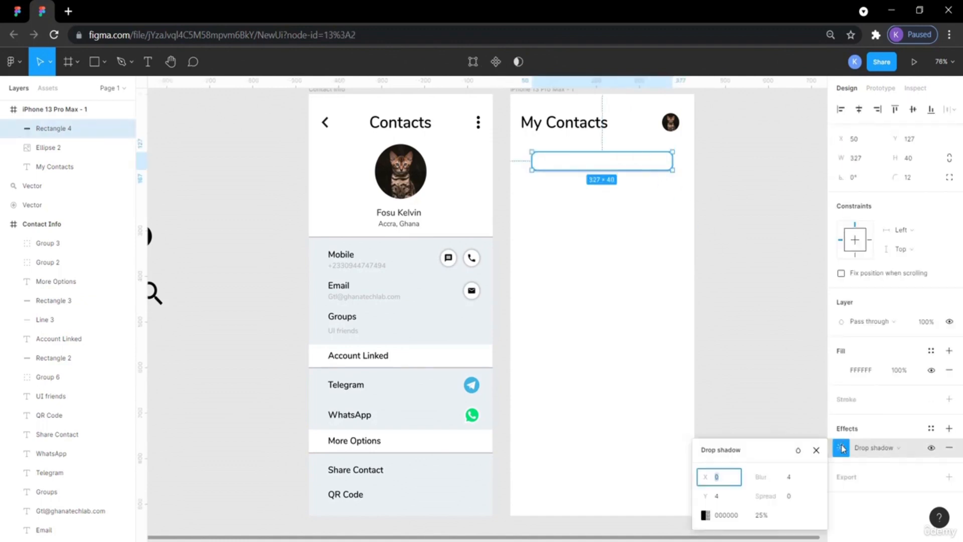
pyautogui.click(788, 479)
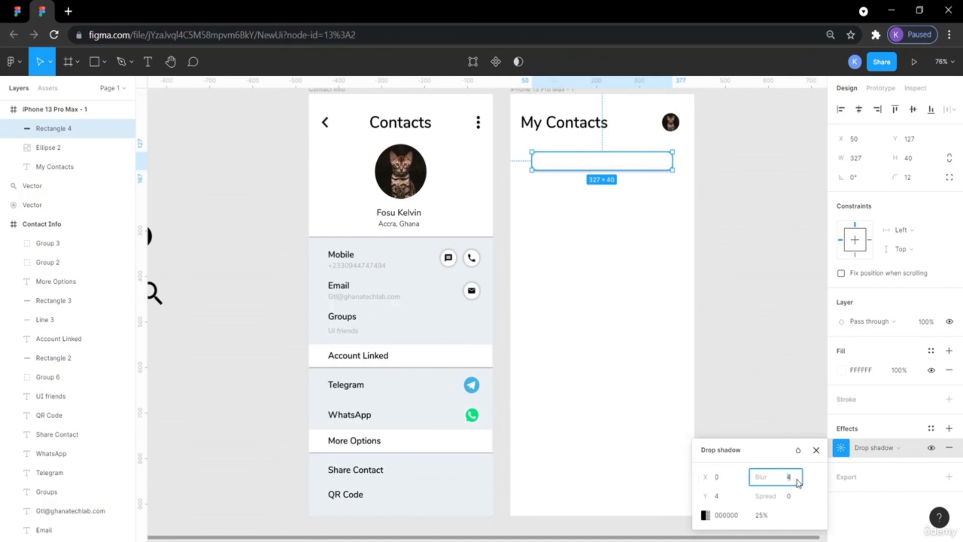
pyautogui.write('5')
pyautogui.press('Return')
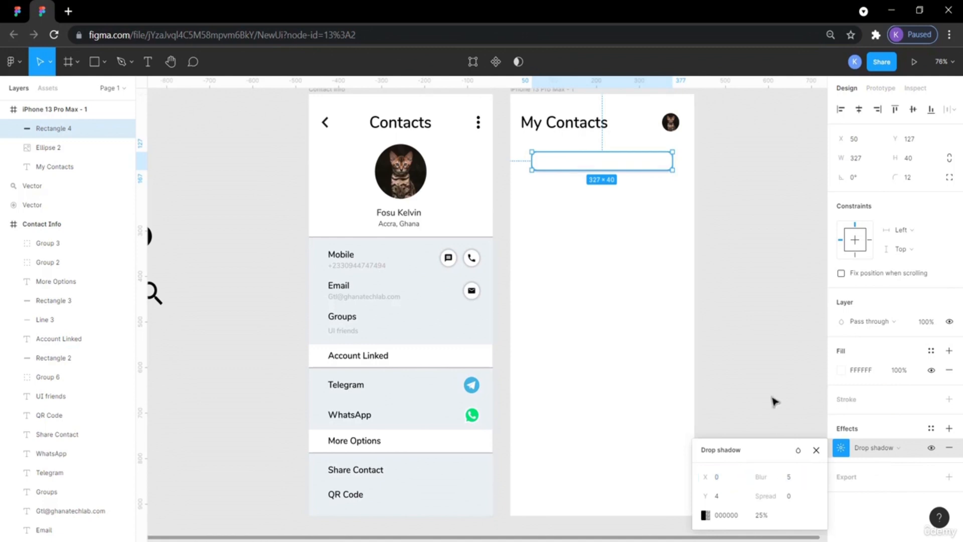
pyautogui.click(722, 498)
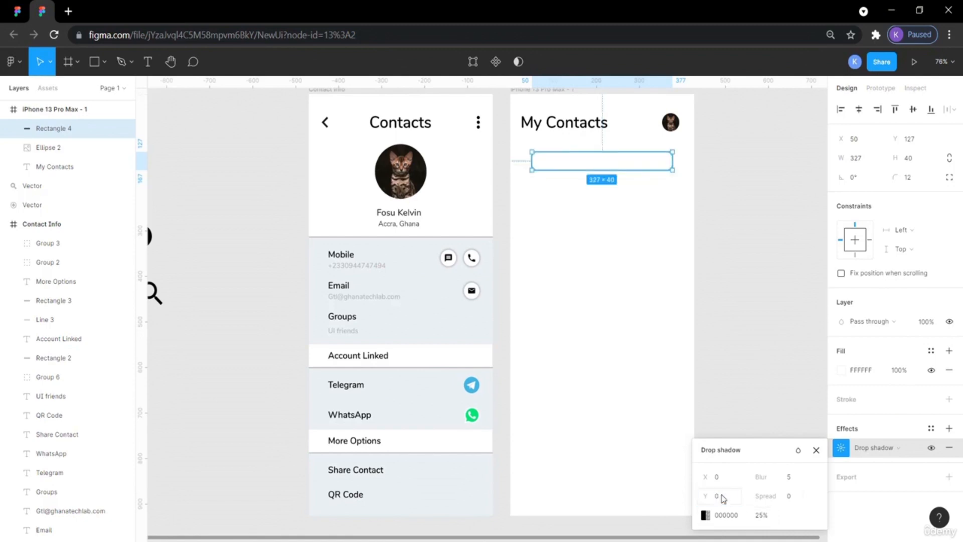
pyautogui.click(697, 370)
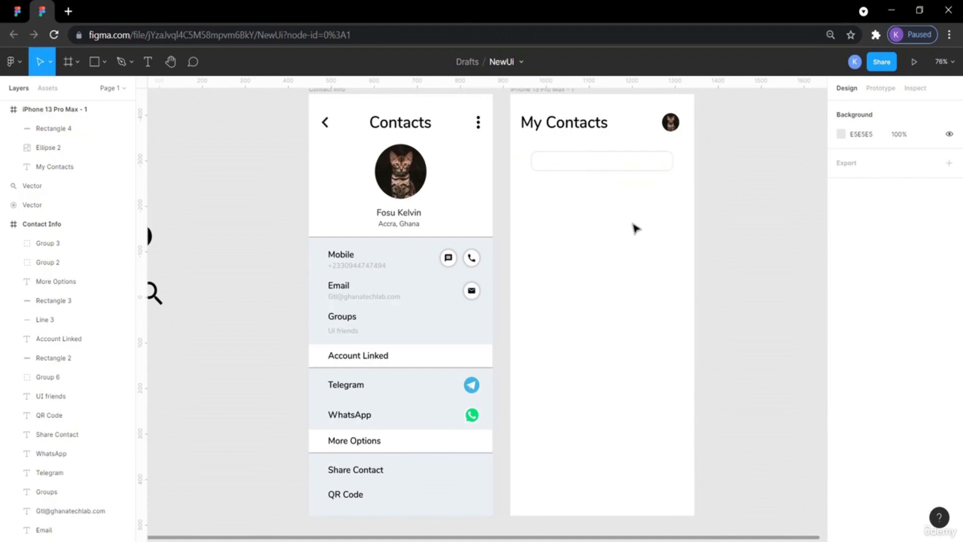
# Set the search bar's drop shadow to Y offset 2 and blur 12.
pyautogui.click(636, 168)
pyautogui.click(741, 266)
pyautogui.hscroll(3, 622, 176)
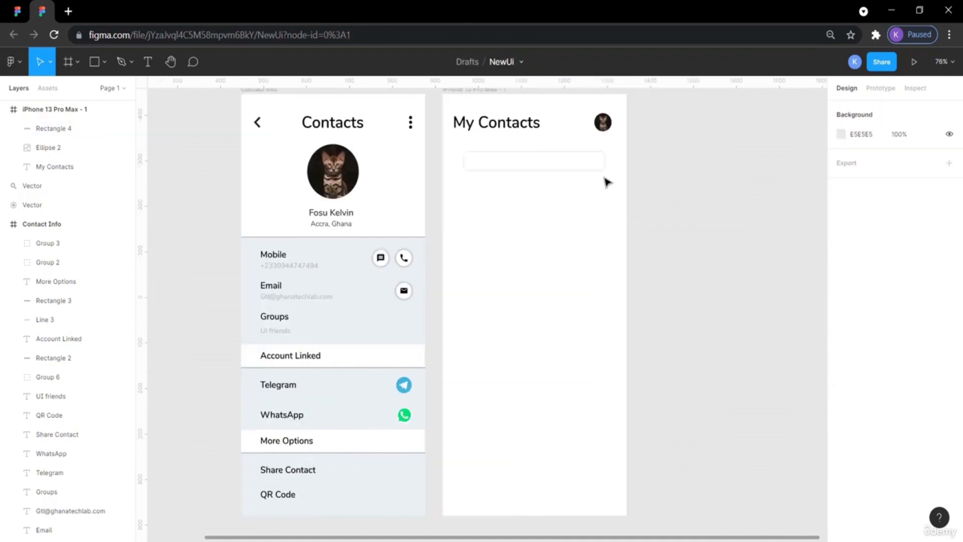
pyautogui.click(597, 167)
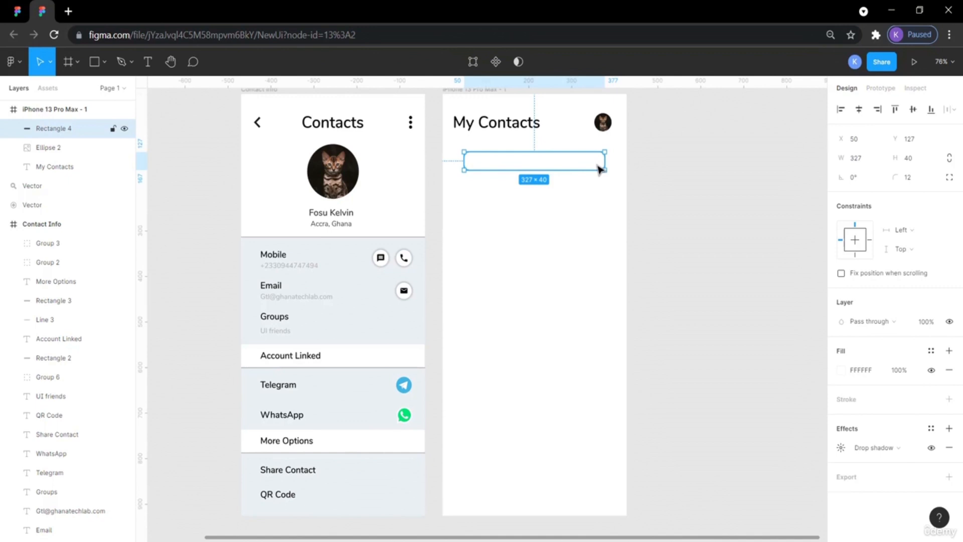
pyautogui.click(841, 448)
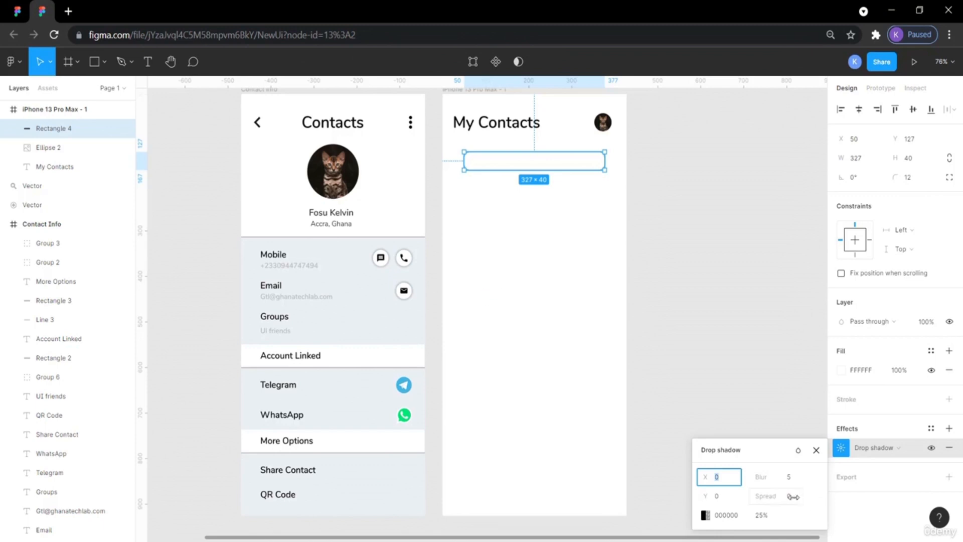
pyautogui.click(695, 321)
pyautogui.click(491, 154)
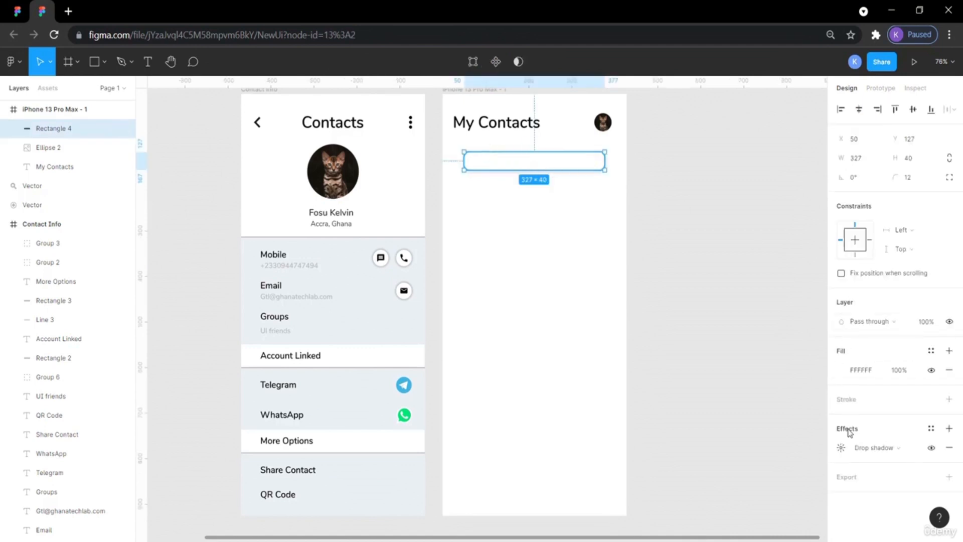
pyautogui.click(843, 448)
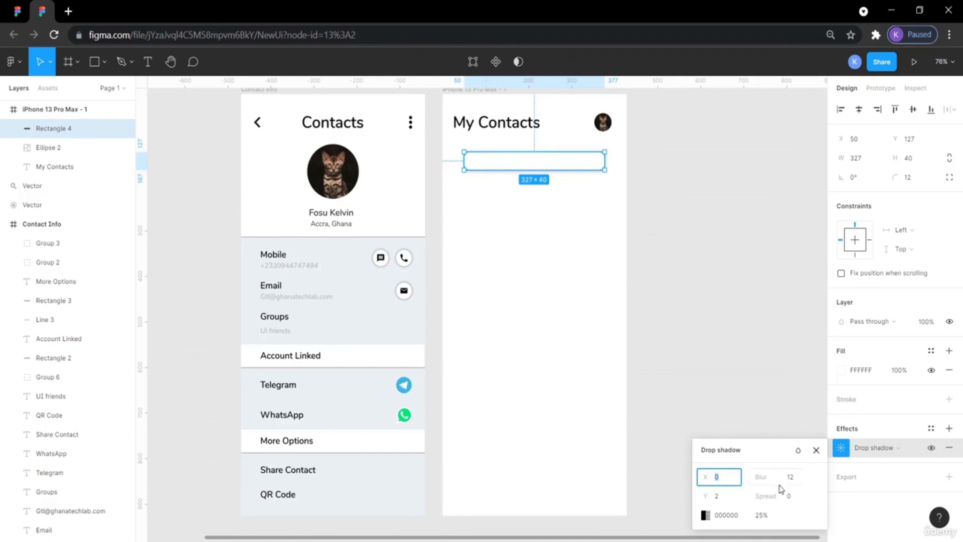
pyautogui.click(766, 342)
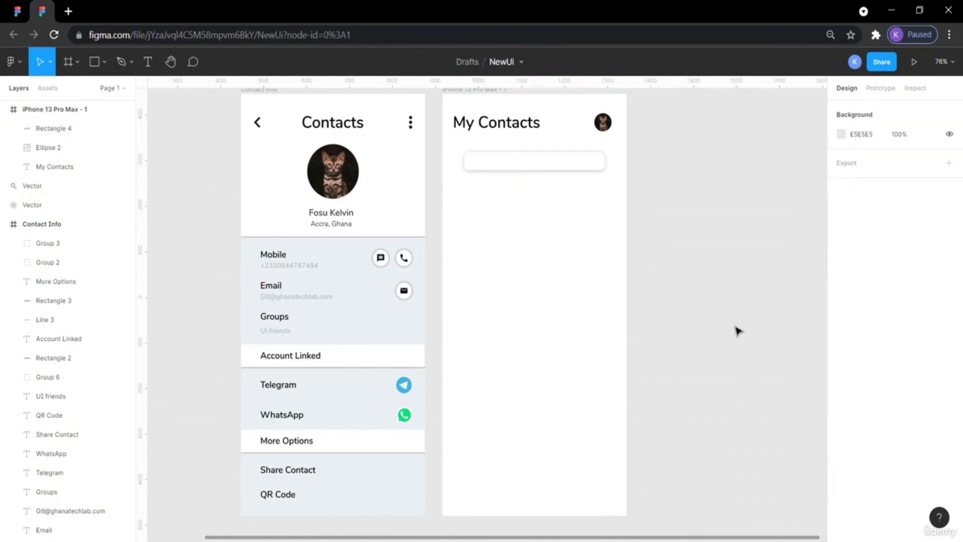
pyautogui.click(17, 11)
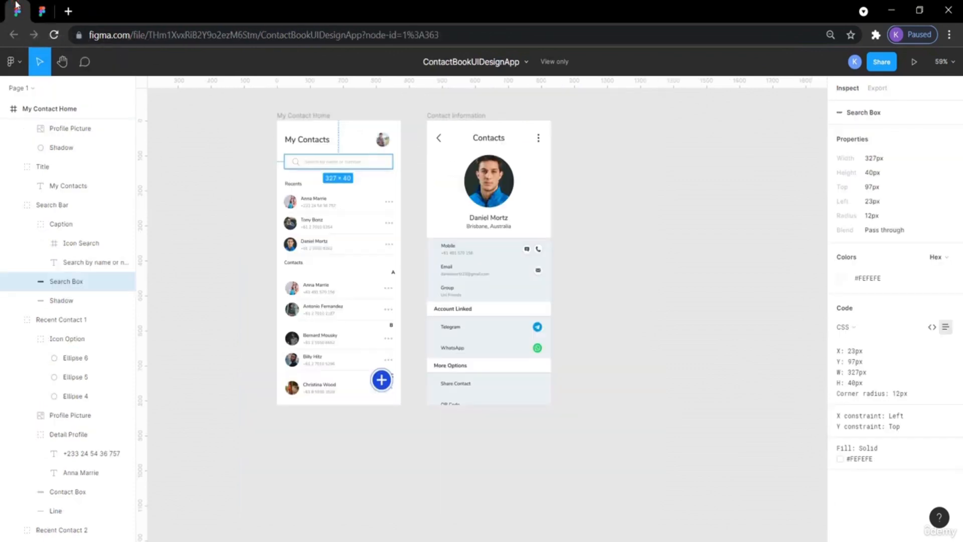
# Nudge the search bar rectangle left to X 23, matching the reference search box's left offset.
pyautogui.moveTo(280, 164)
pyautogui.click(42, 11)
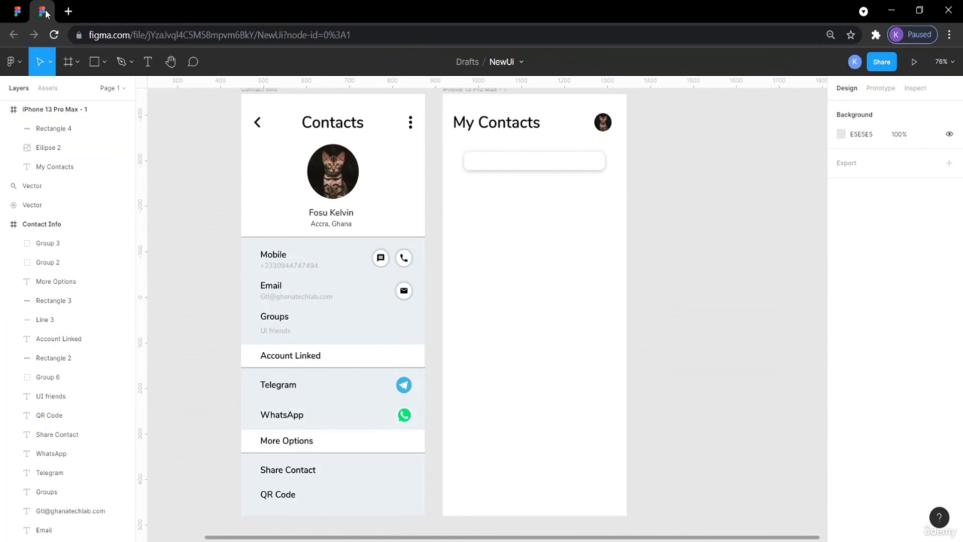
pyautogui.click(482, 165)
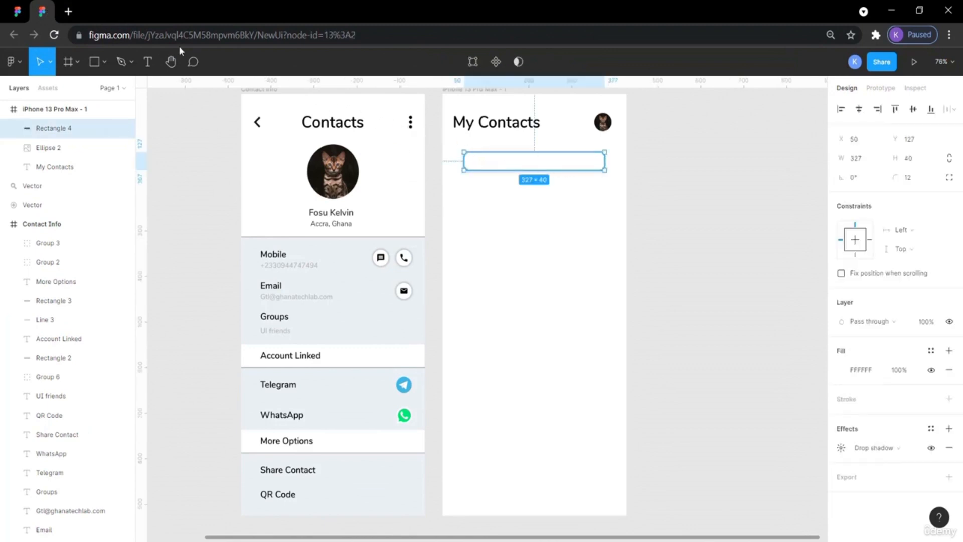
pyautogui.click(18, 11)
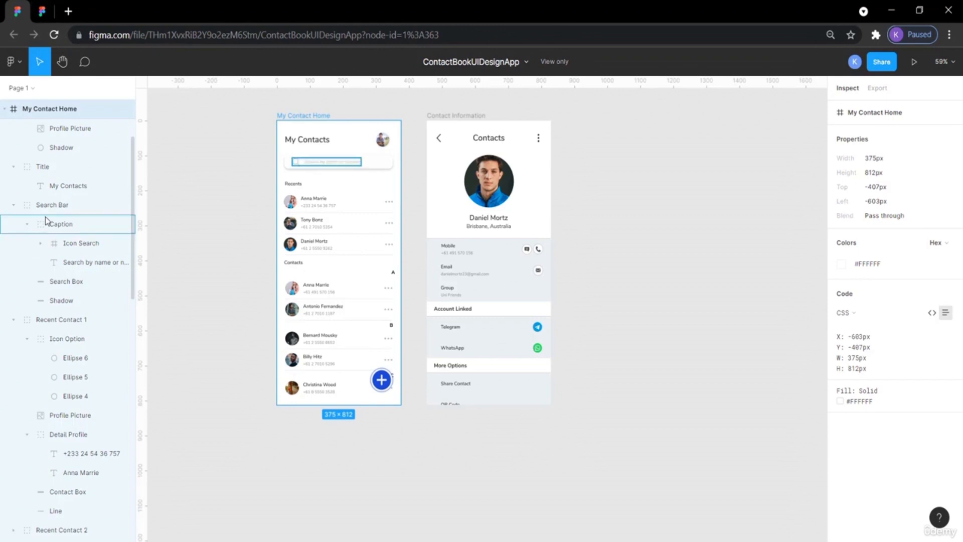
pyautogui.click(40, 15)
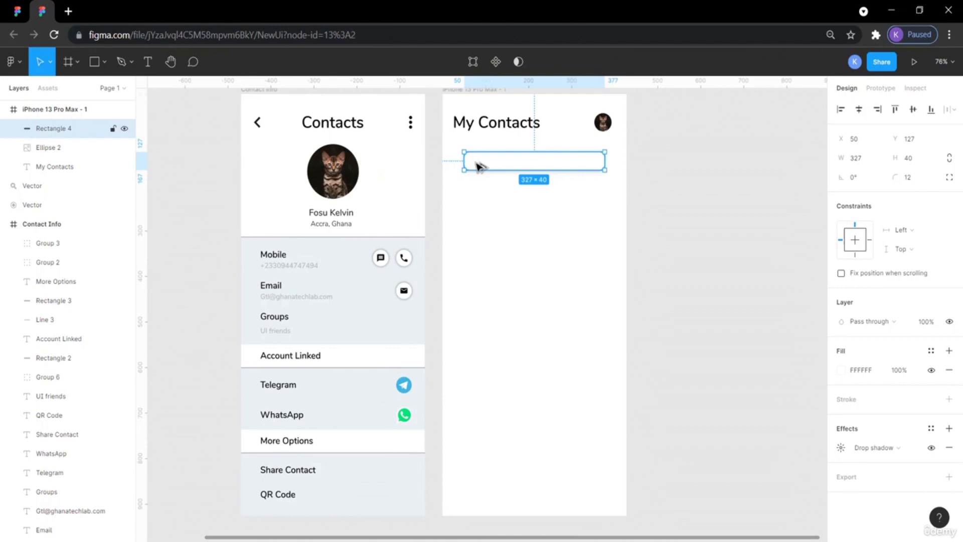
pyautogui.press('alt')
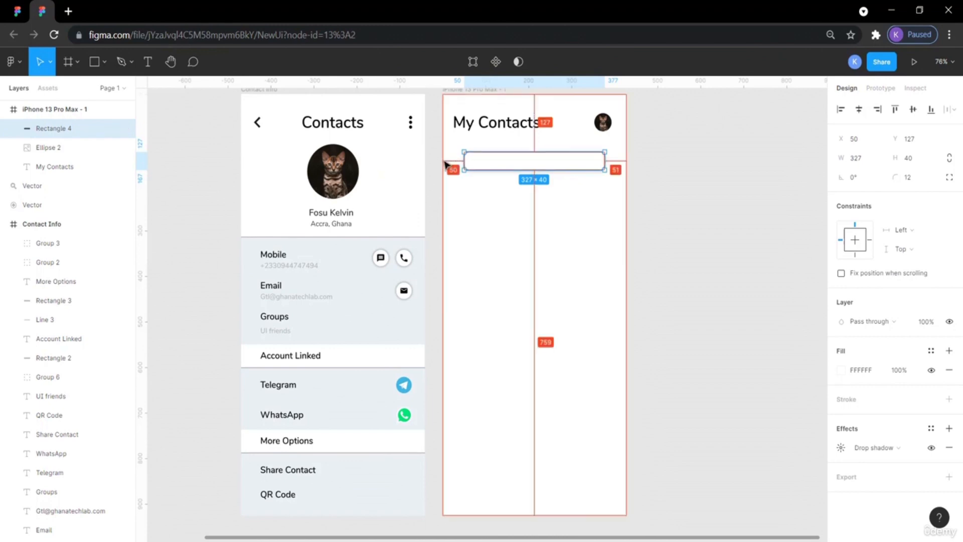
pyautogui.press('Left')
pyautogui.press('Left')
pyautogui.press('Left')
pyautogui.press('Left')
pyautogui.press('Left')
pyautogui.press('Left')
pyautogui.press('Left')
pyautogui.press('Left')
pyautogui.press('Left')
pyautogui.press('Left')
pyautogui.press('Left')
pyautogui.press('Left')
pyautogui.press('Left')
pyautogui.press('Left')
pyautogui.press('Left')
pyautogui.press('Left')
pyautogui.press('Left')
pyautogui.press('Left')
pyautogui.press('Left')
pyautogui.press('Left')
pyautogui.press('Left')
pyautogui.press('Left')
pyautogui.press('Left')
pyautogui.press('Left')
pyautogui.press('Left')
pyautogui.press('Left')
pyautogui.press('Left')
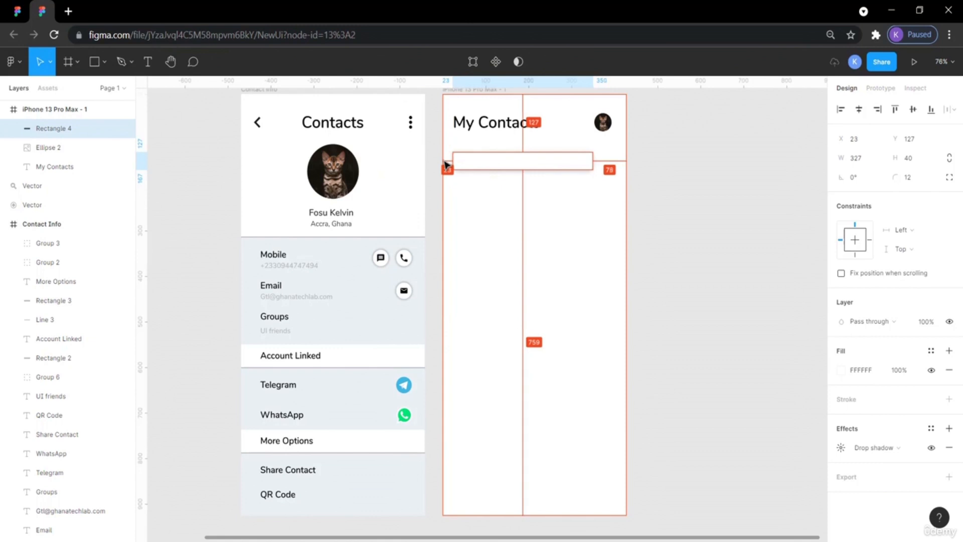
pyautogui.click(746, 238)
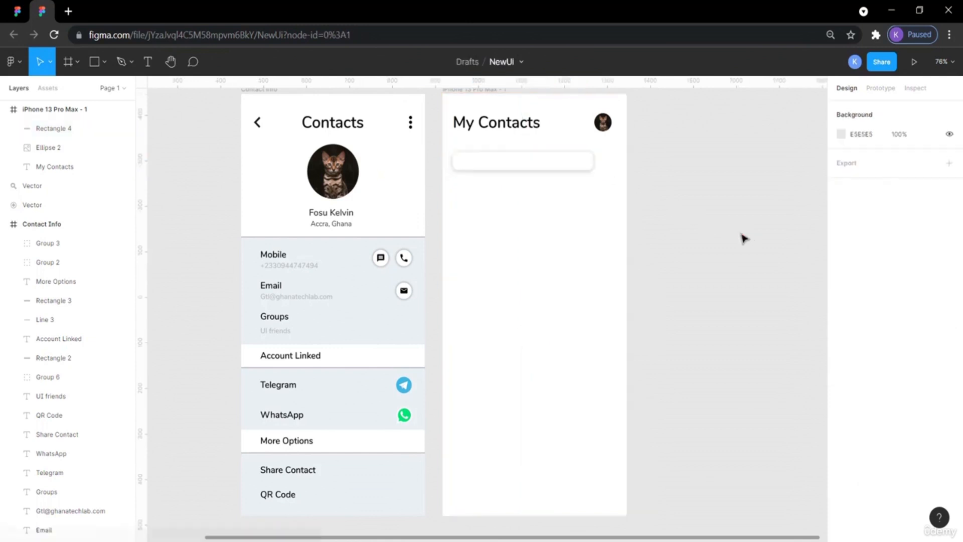
# Stretch the search bar rectangle's right edge to widen it to about 379 px.
pyautogui.click(591, 165)
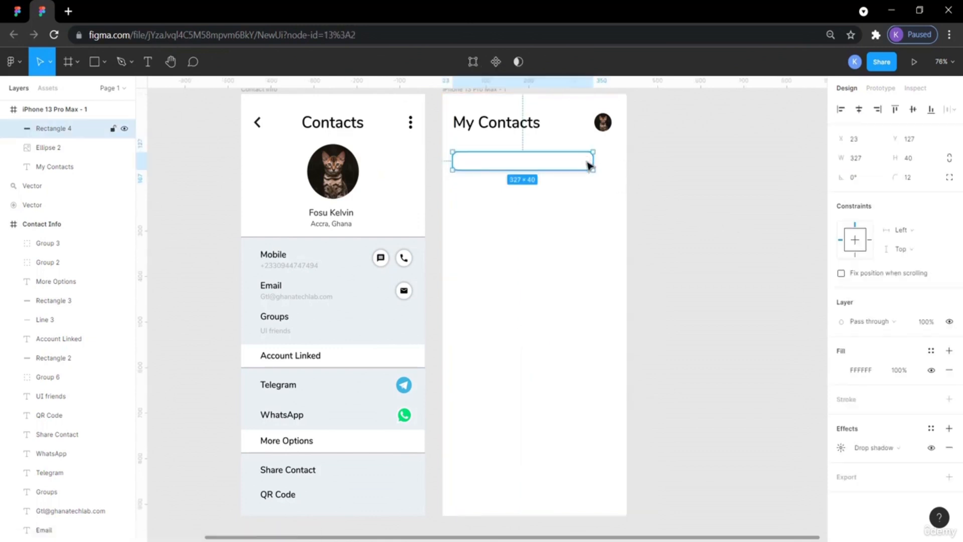
pyautogui.moveTo(591, 163); pyautogui.dragTo(617, 164)
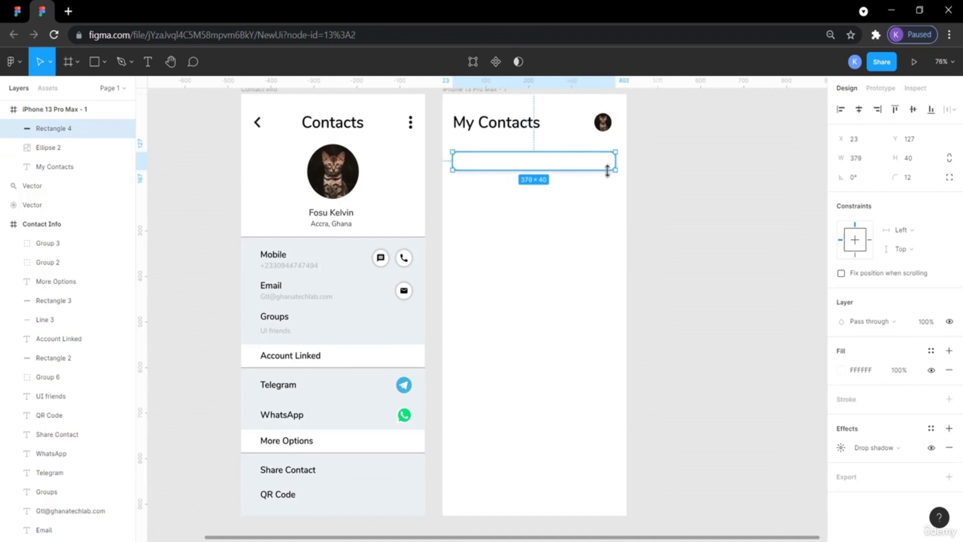
pyautogui.press('alt')
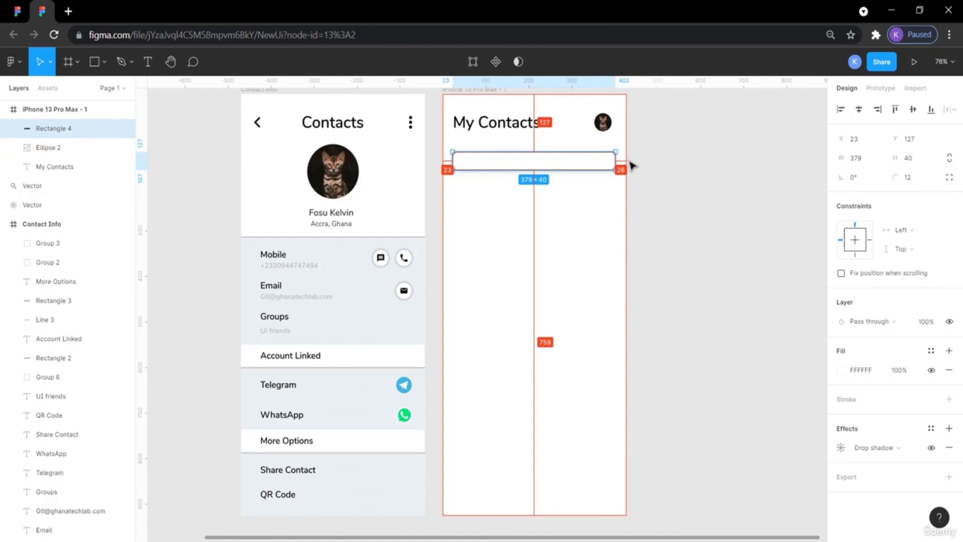
pyautogui.click(694, 206)
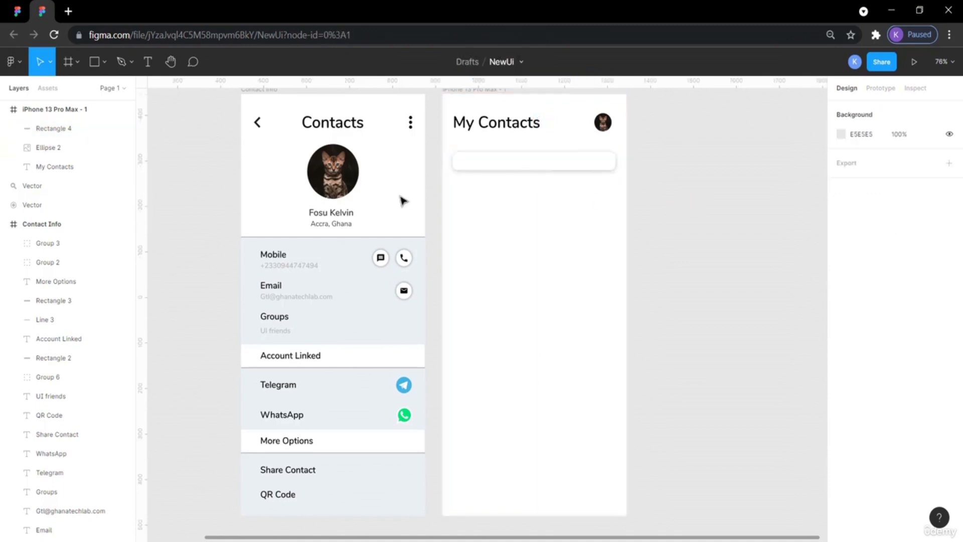
# Compare the search bar's width and margins with the reference design's search box.
pyautogui.moveTo(5, 4); pyautogui.dragTo(1, 218)
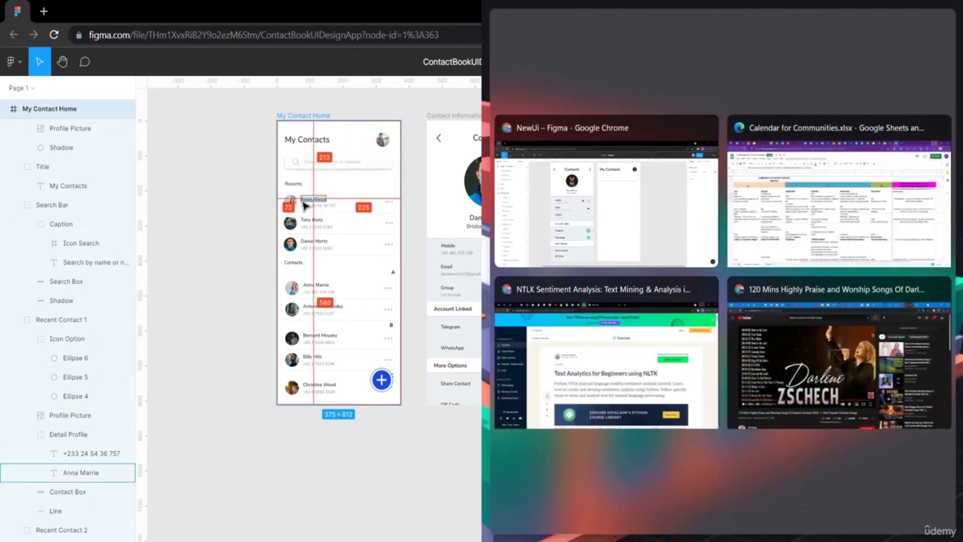
pyautogui.click(302, 200)
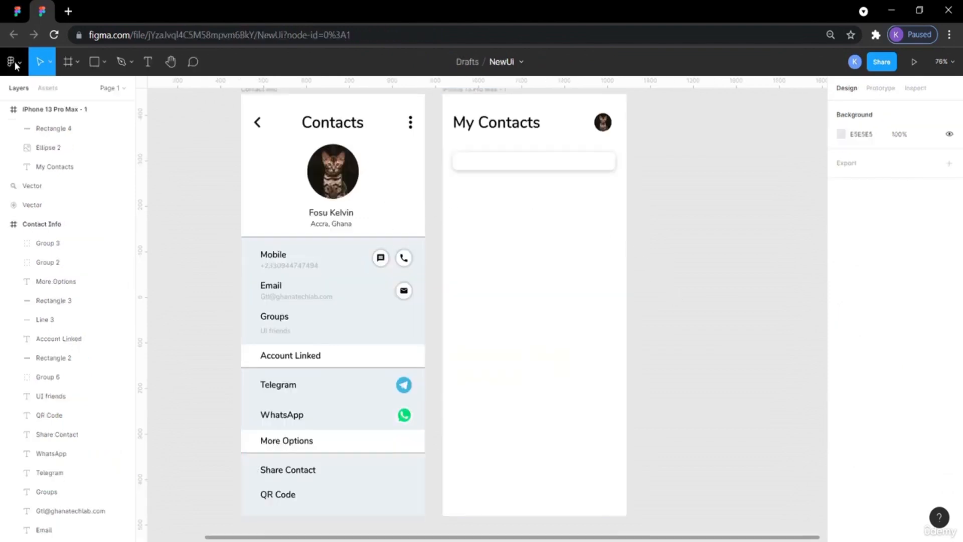
pyautogui.click(18, 11)
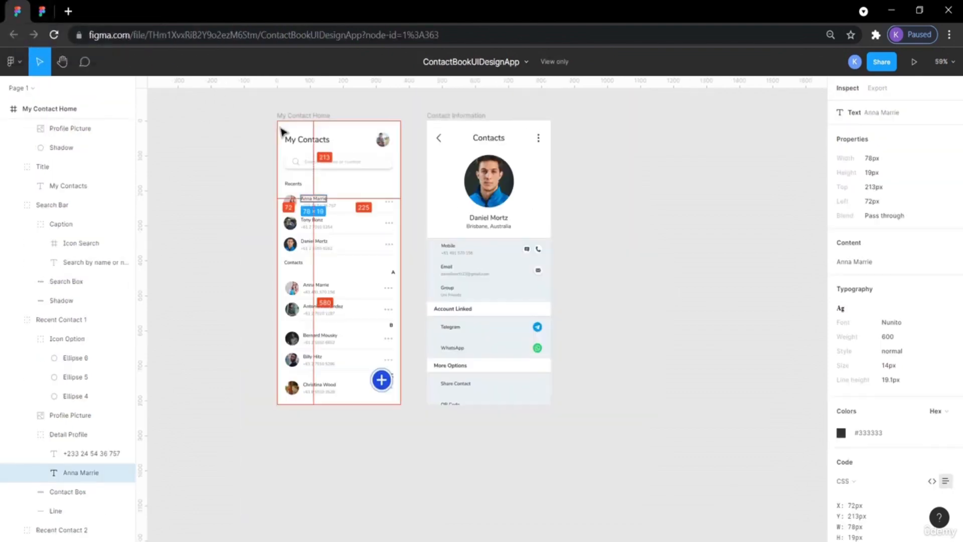
pyautogui.click(394, 164)
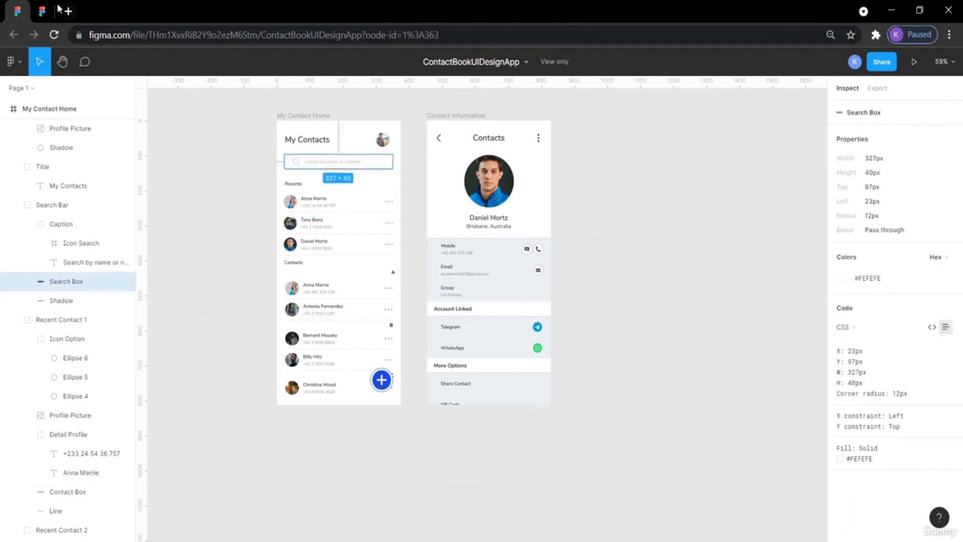
pyautogui.click(43, 11)
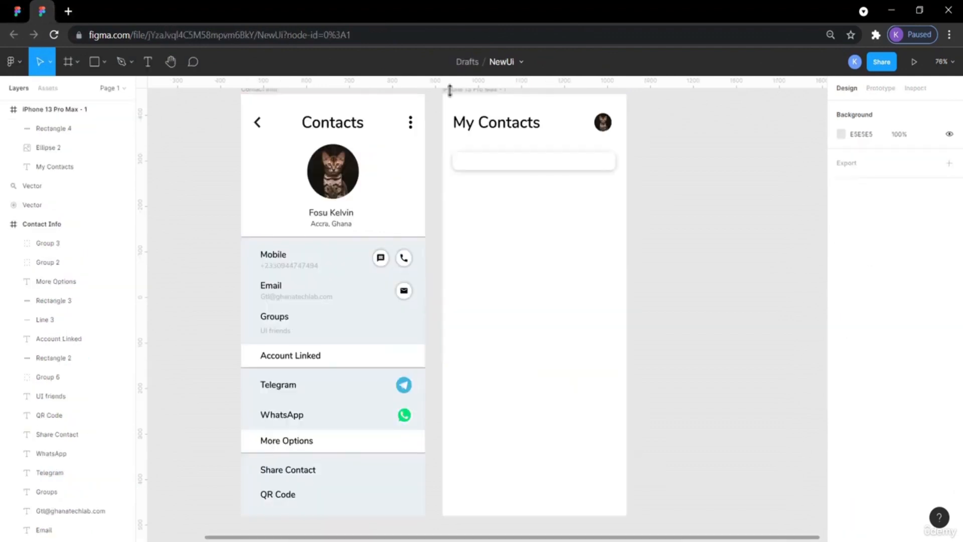
pyautogui.click(612, 163)
pyautogui.press('alt')
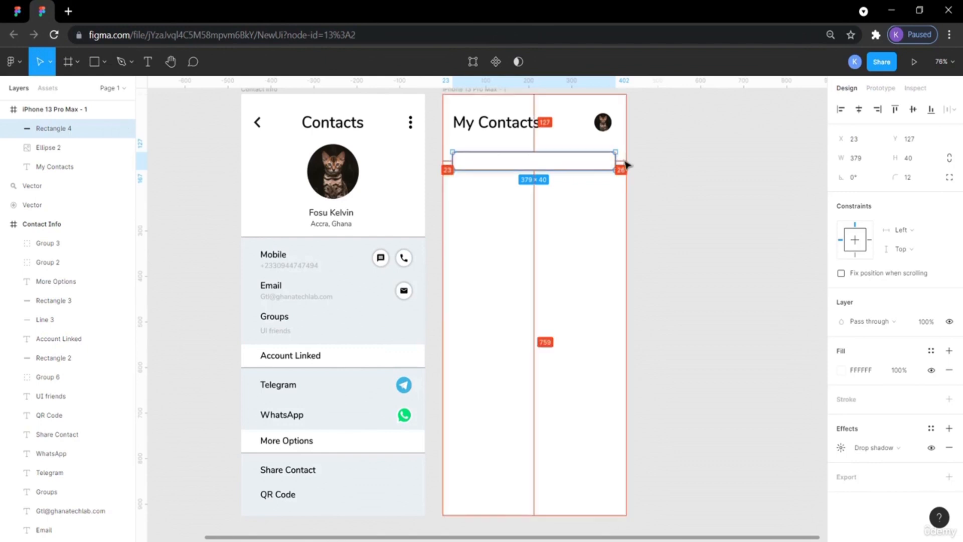
pyautogui.click(683, 170)
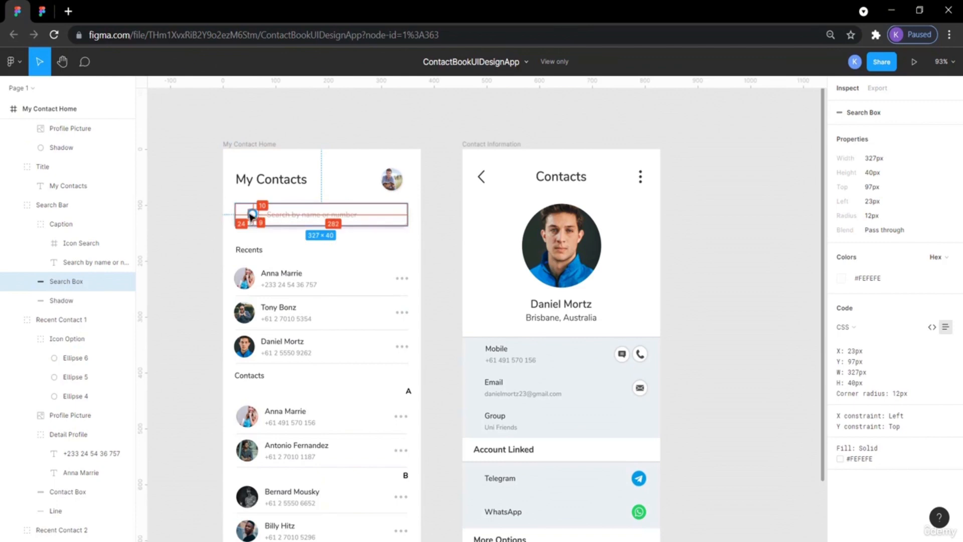
# Move the magnifier search icon from the canvas into the My Contacts frame below the search bar.
pyautogui.click(42, 11)
pyautogui.hscroll(-5, 306, 219)
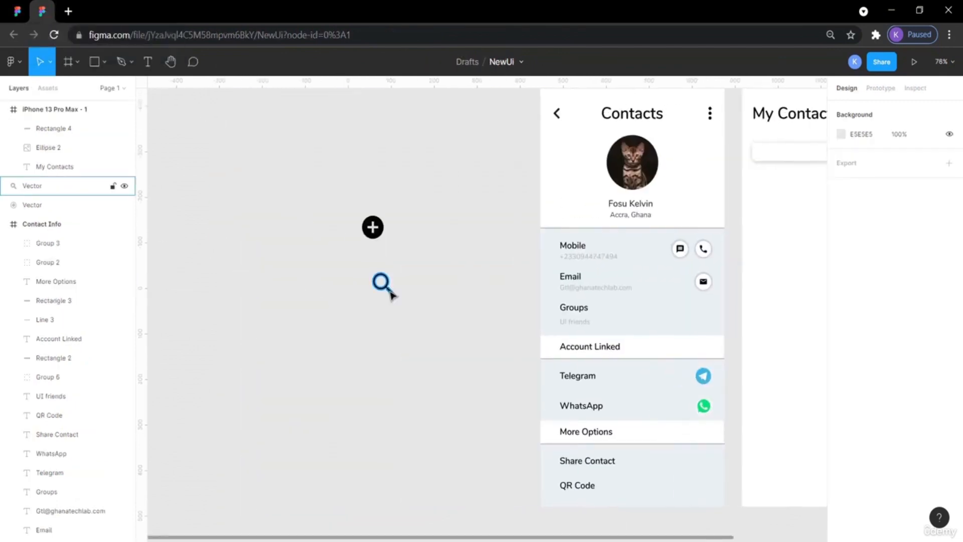
pyautogui.moveTo(384, 285); pyautogui.dragTo(798, 216)
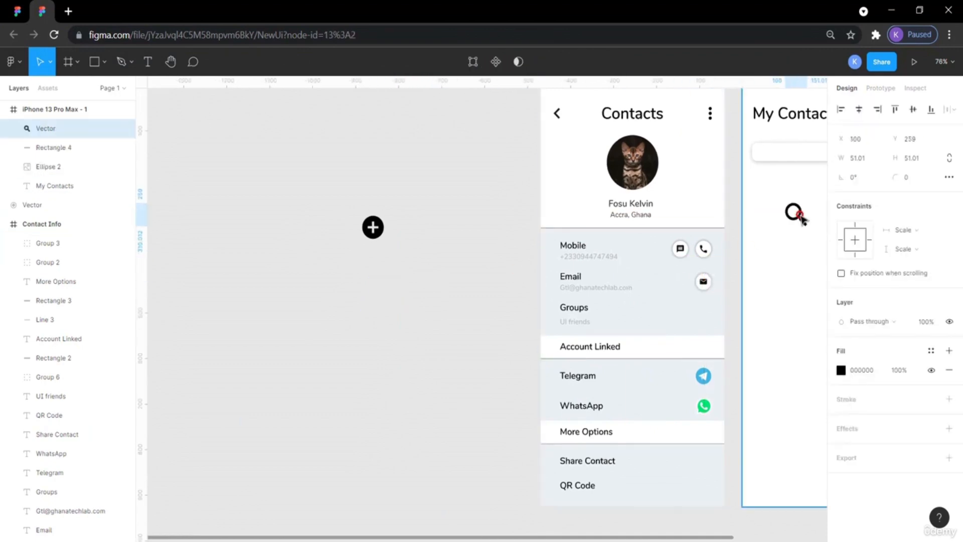
pyautogui.hscroll(5, 768, 266)
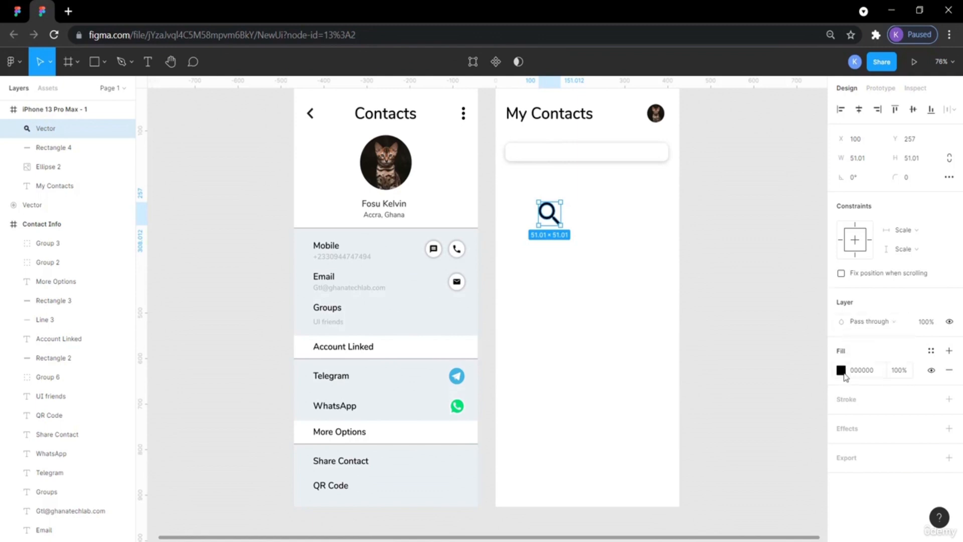
# Change the search icon's fill to the grey B7B7B7 document colour.
pyautogui.click(838, 367)
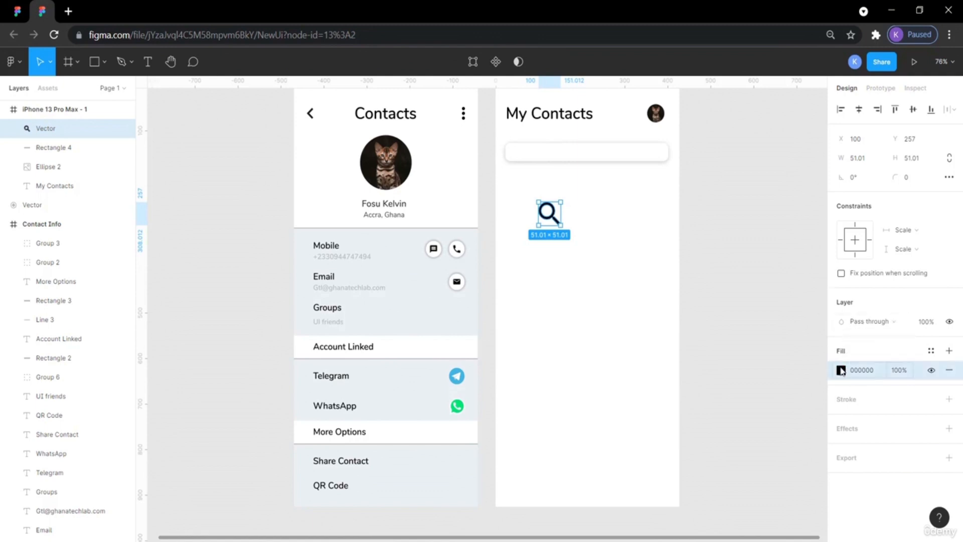
pyautogui.click(843, 374)
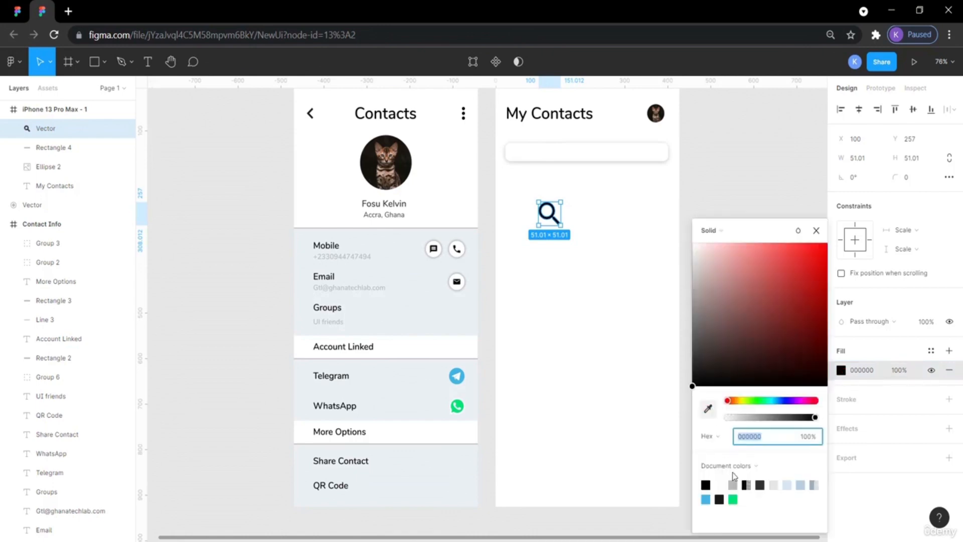
pyautogui.click(734, 488)
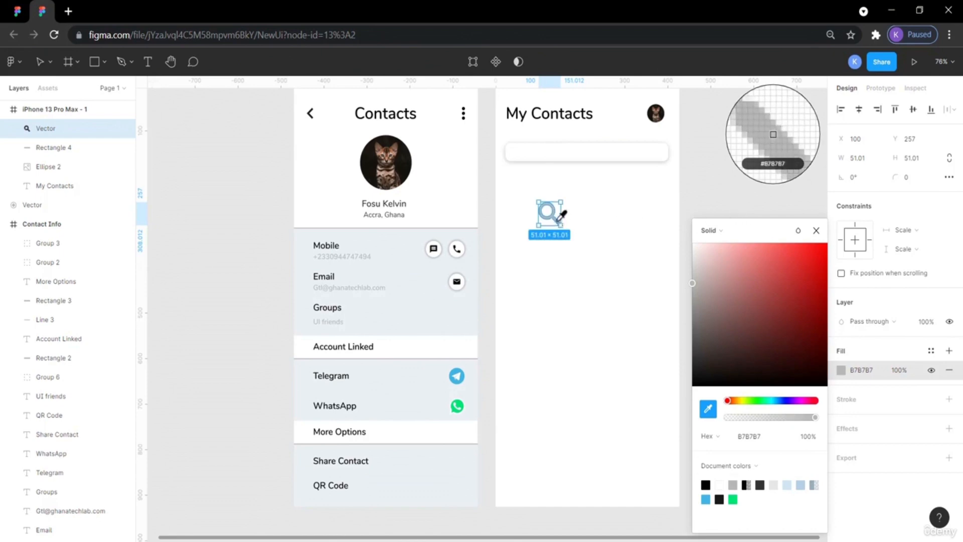
pyautogui.press('Escape')
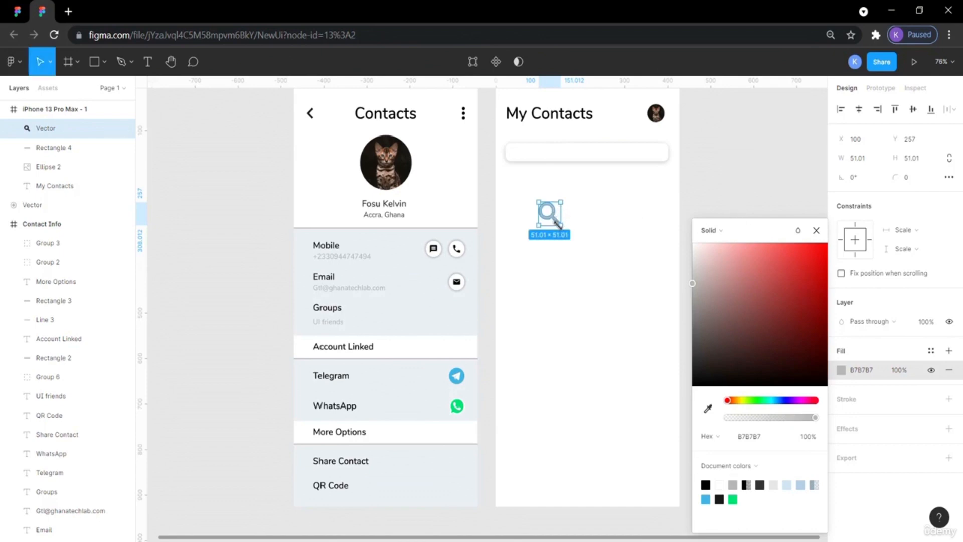
# Resize the search icon to 21 × 21 px, matching the reference design's search icon.
pyautogui.click(17, 11)
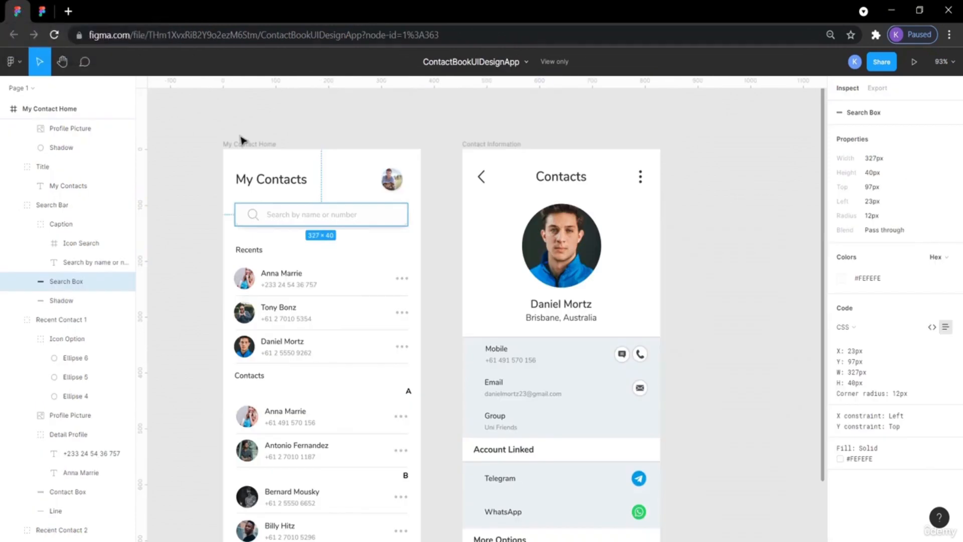
pyautogui.click(257, 217)
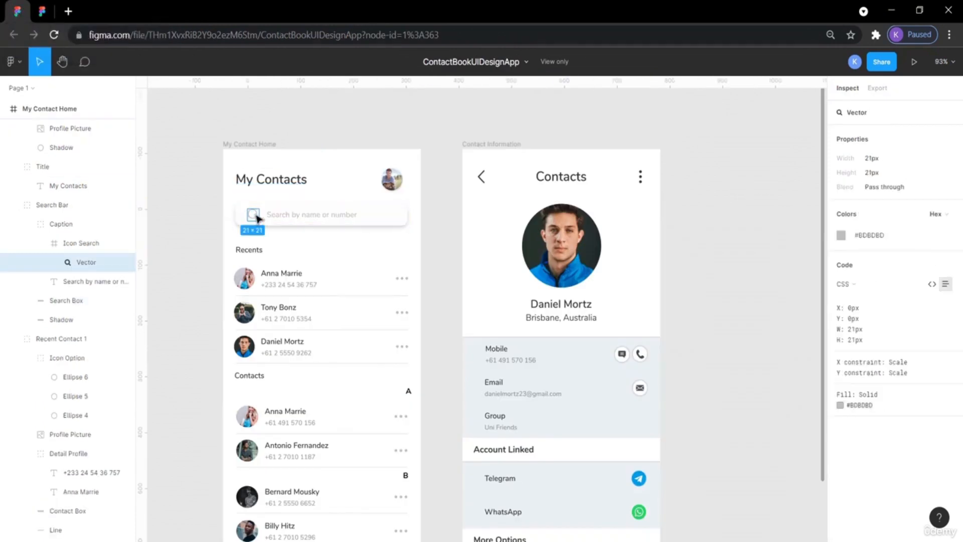
pyautogui.click(42, 11)
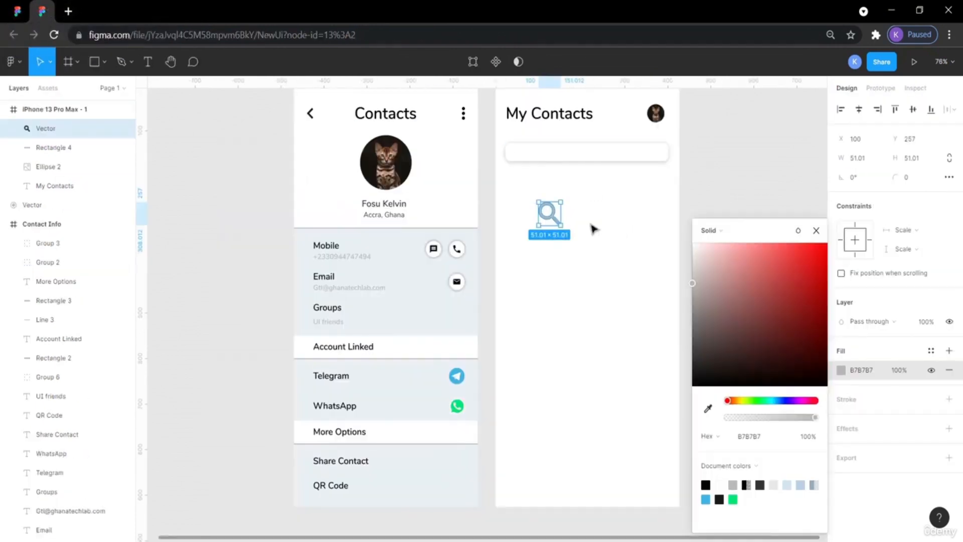
pyautogui.click(873, 159)
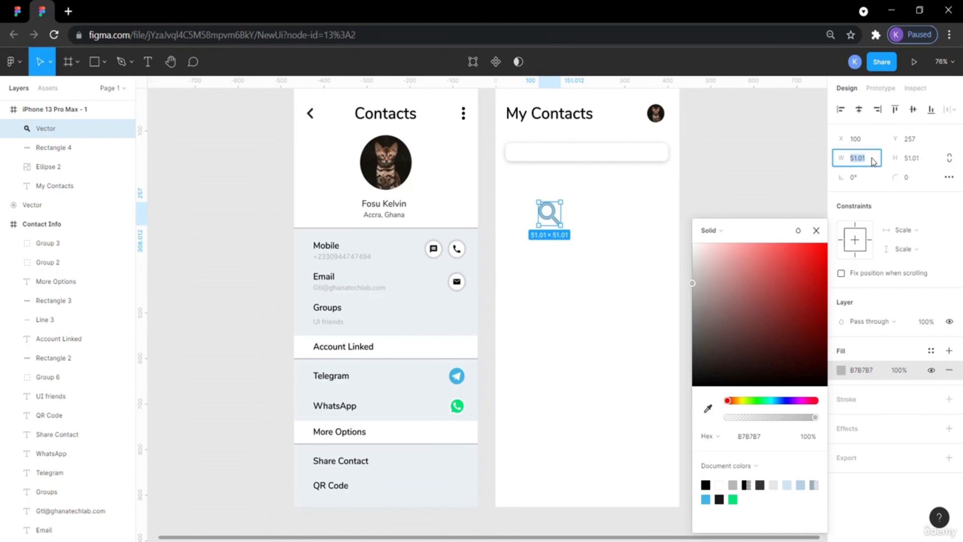
pyautogui.press('Return')
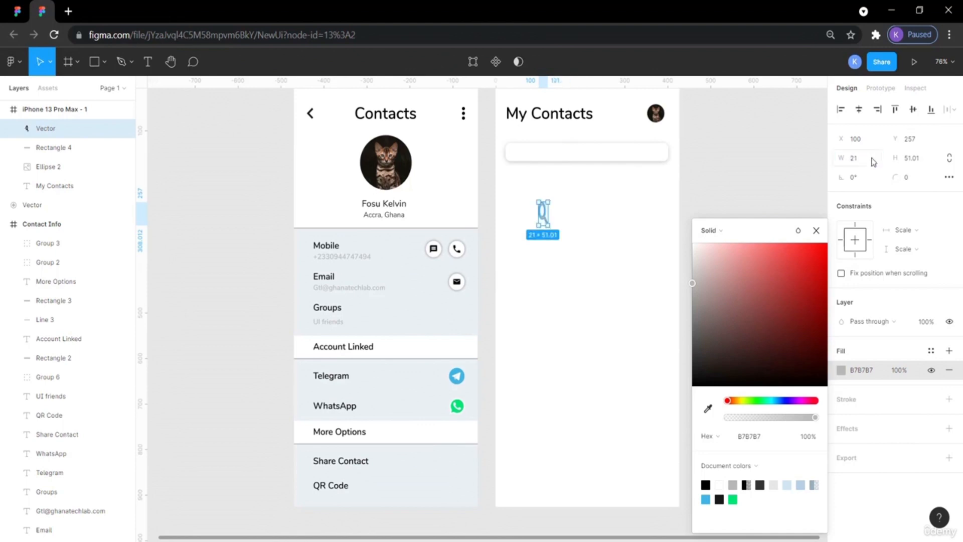
pyautogui.click(919, 159)
pyautogui.write('21')
pyautogui.press('Return')
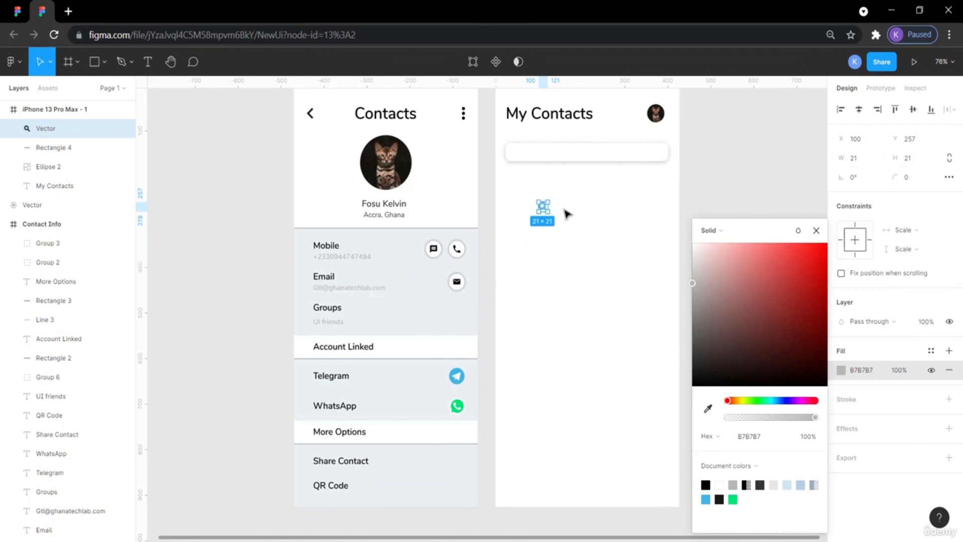
# Place the search icon inside the left end of the search bar at about X 41, Y 137.
pyautogui.moveTo(547, 210); pyautogui.dragTo(522, 157)
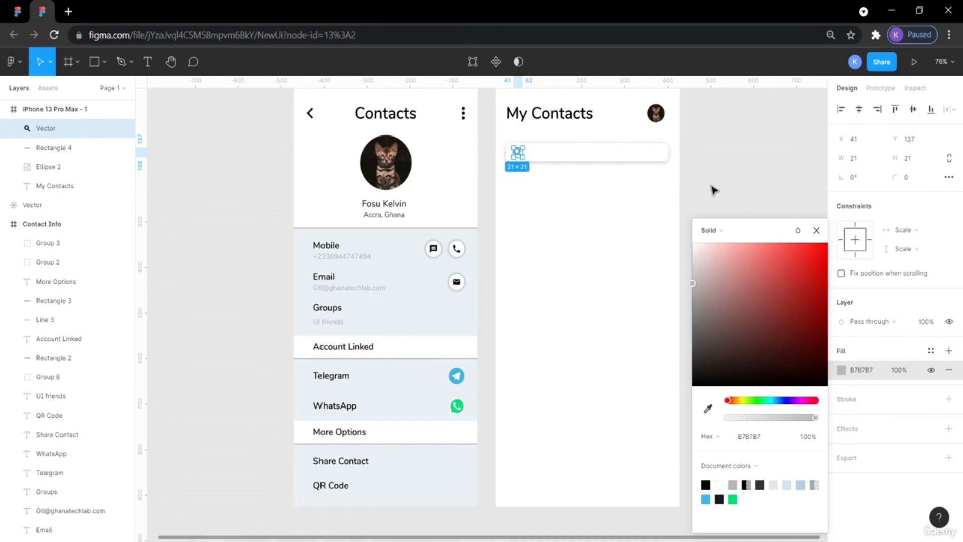
pyautogui.click(750, 166)
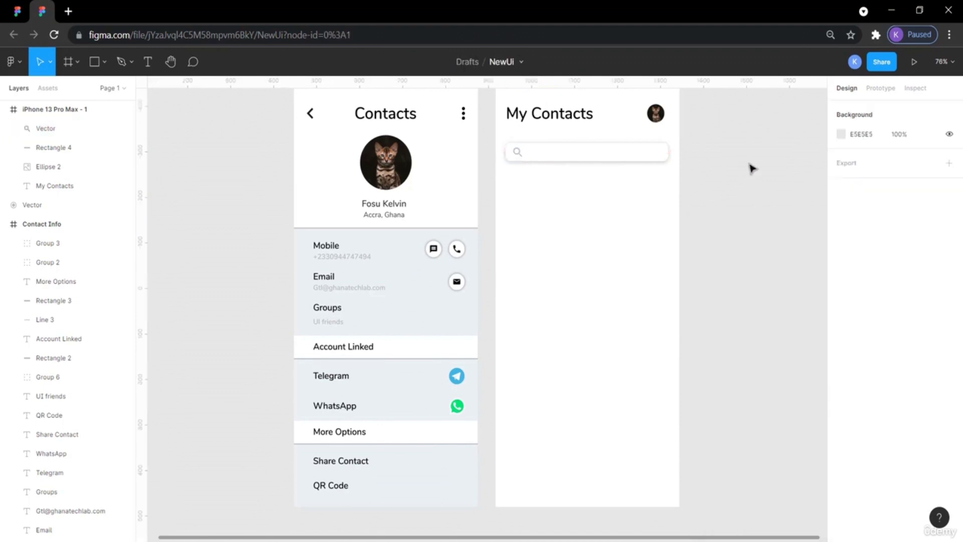
pyautogui.click(22, 13)
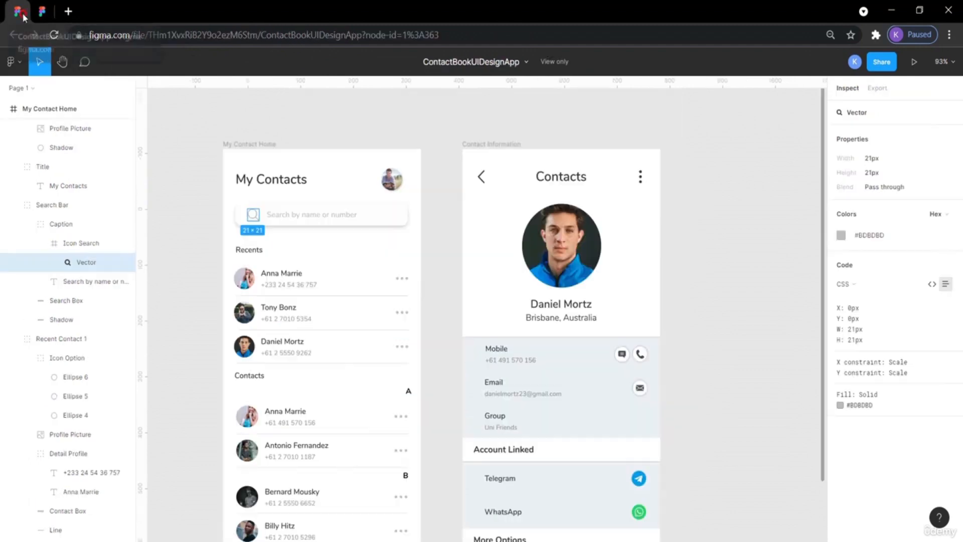
pyautogui.click(203, 197)
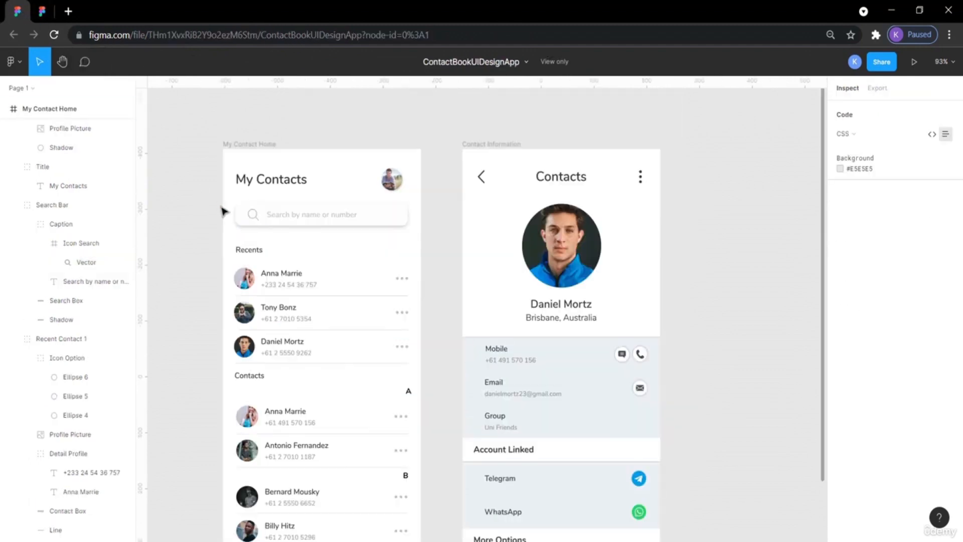
# Compare with the reference search icon, then nudge the search icon right to X 47 inside the search bar.
pyautogui.click(253, 217)
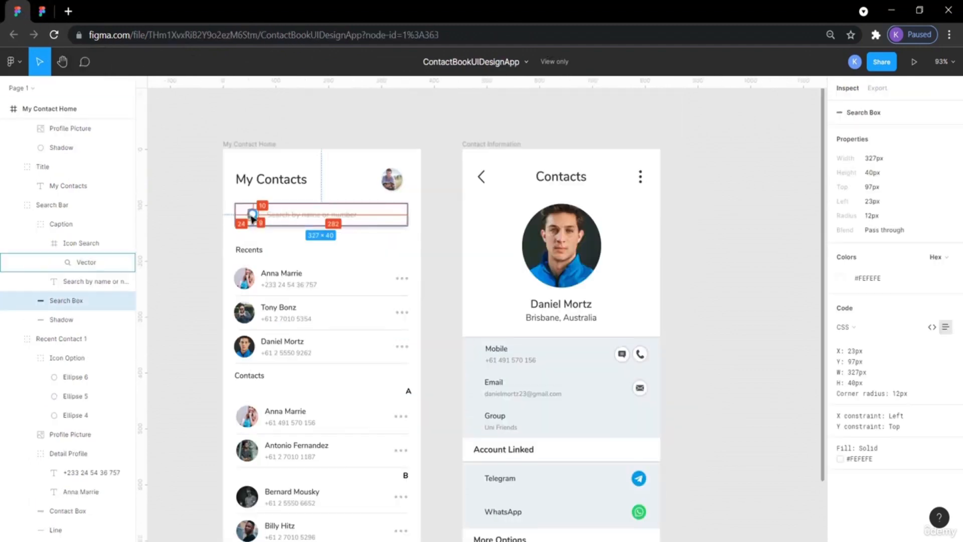
pyautogui.click(252, 216)
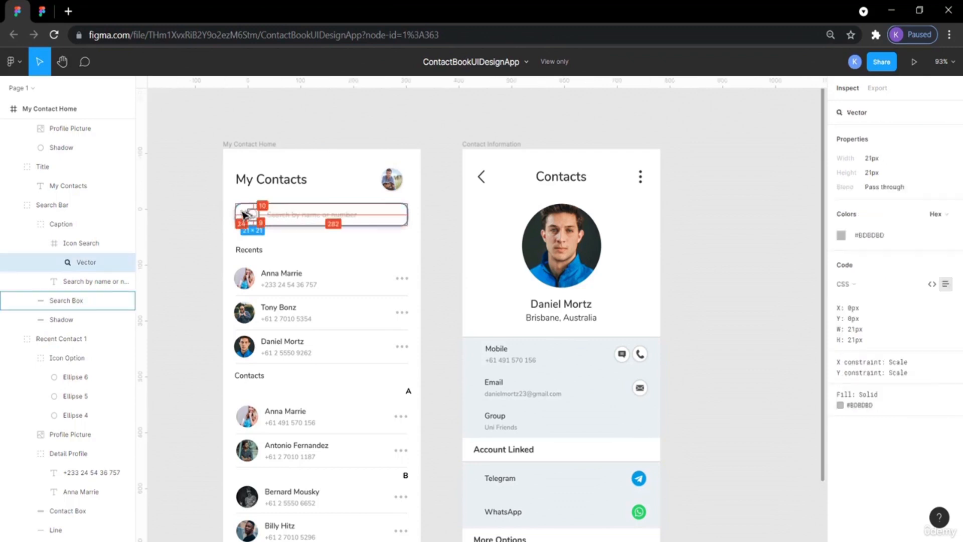
pyautogui.click(42, 11)
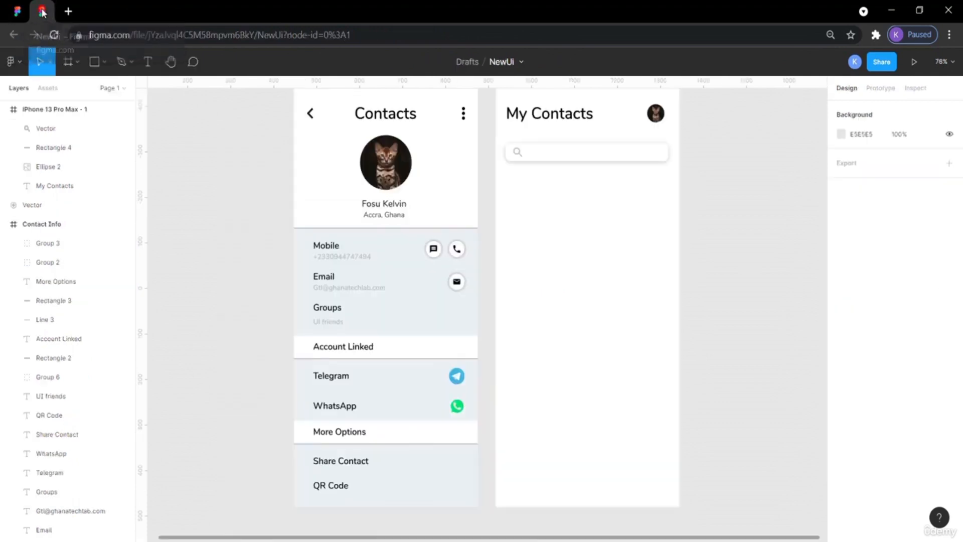
pyautogui.click(517, 153)
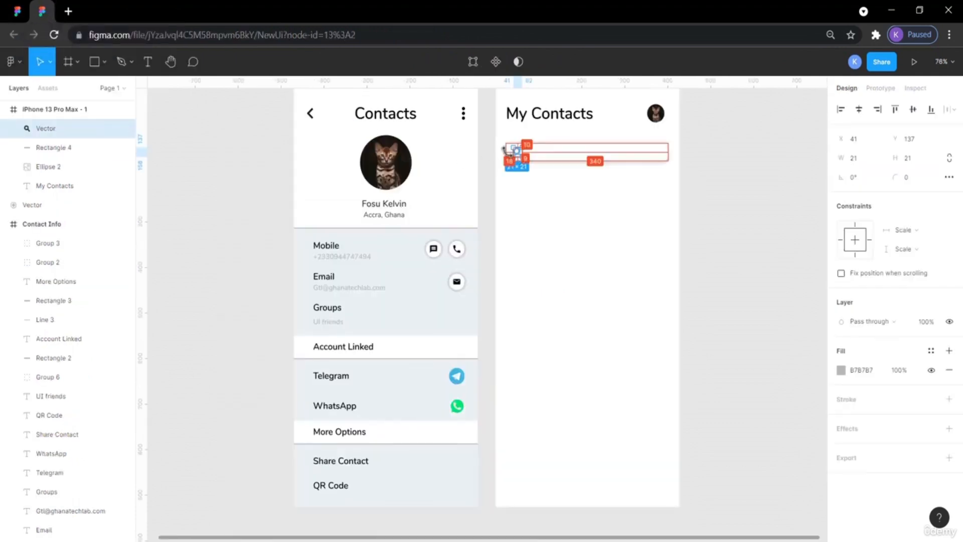
pyautogui.press('Right')
pyautogui.press('Right')
pyautogui.press('Right')
pyautogui.press('Right')
pyautogui.press('Right')
pyautogui.press('Right')
pyautogui.press('Right')
pyautogui.press('Right')
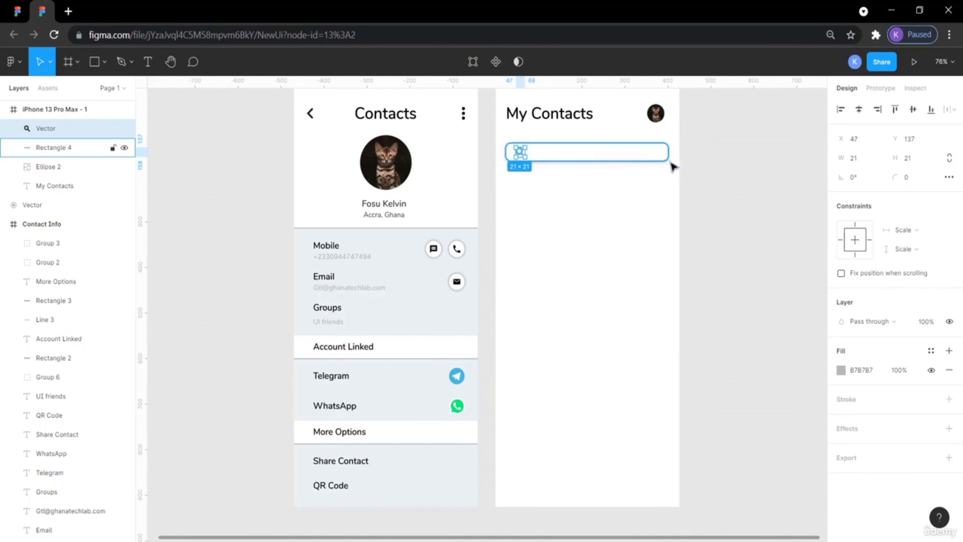
pyautogui.click(761, 219)
# Duplicate the grey mobile-number text from the Contact Info screen and move the copy into the My Contacts frame.
pyautogui.click(18, 11)
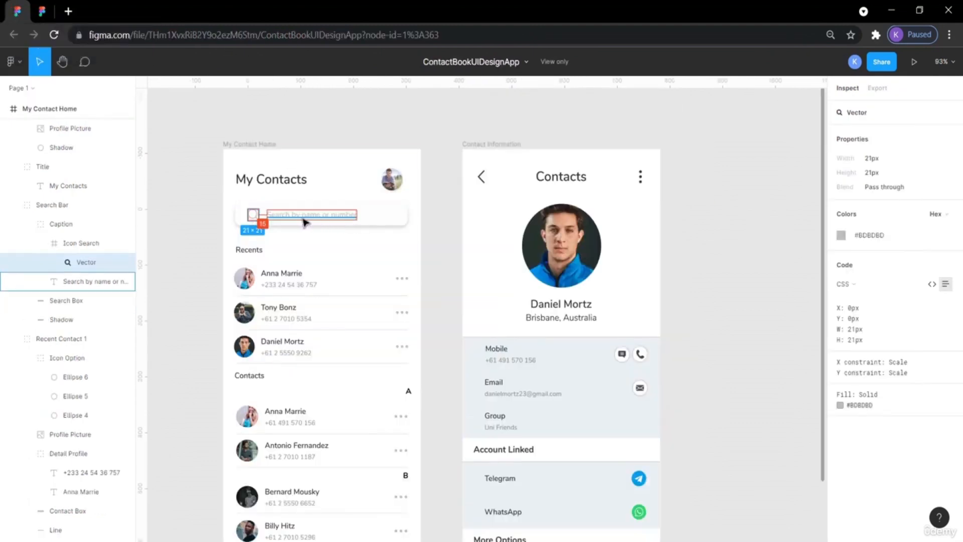
pyautogui.click(44, 11)
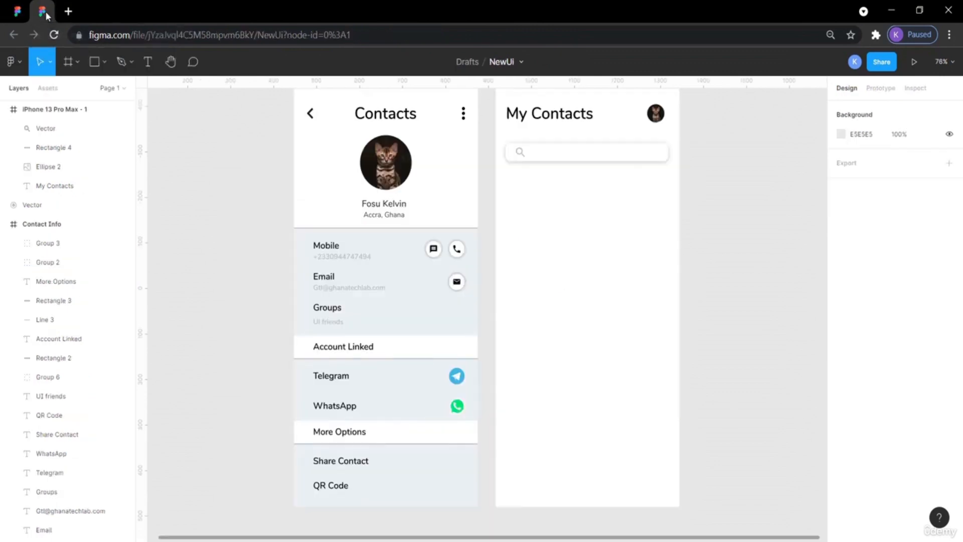
pyautogui.doubleClick(347, 257)
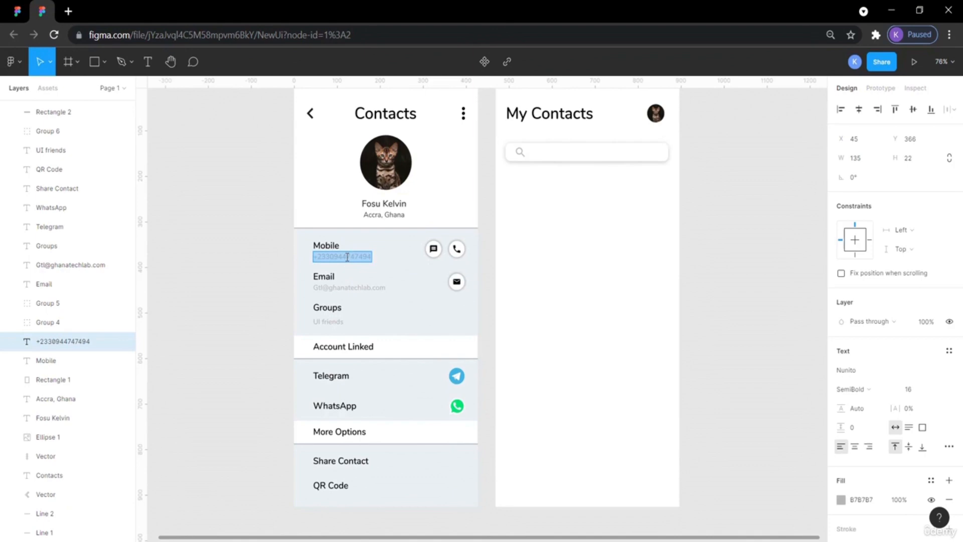
pyautogui.press('Escape')
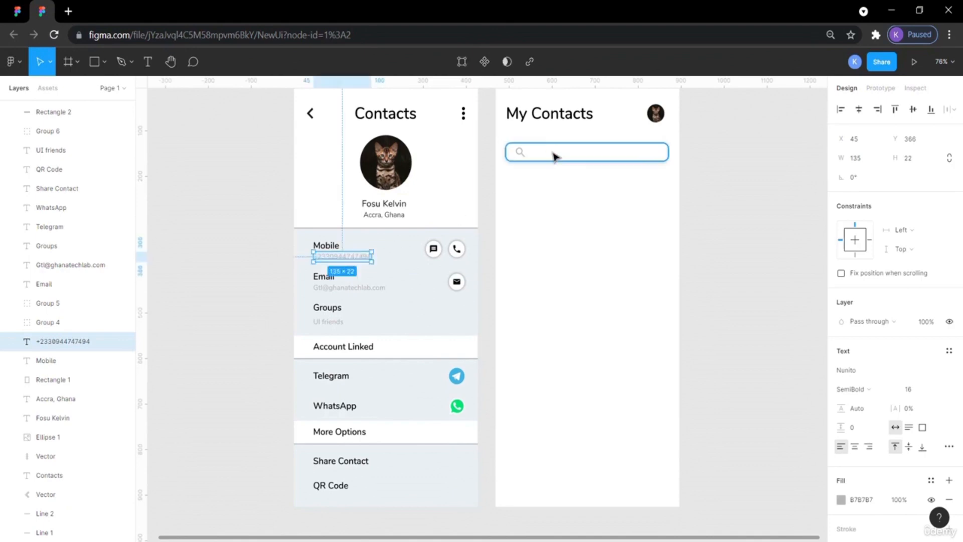
pyautogui.hotkey('ctrl', 'v')
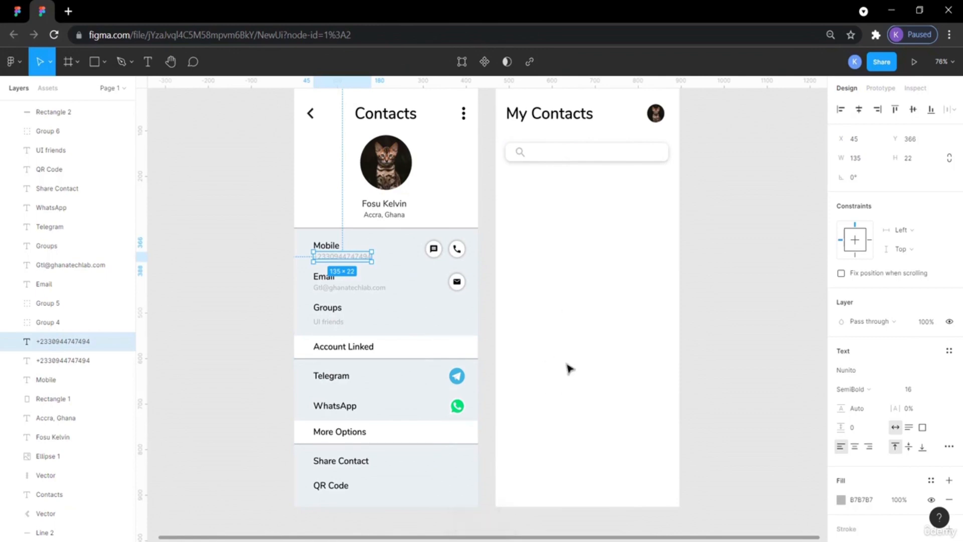
pyautogui.moveTo(355, 258); pyautogui.dragTo(586, 251)
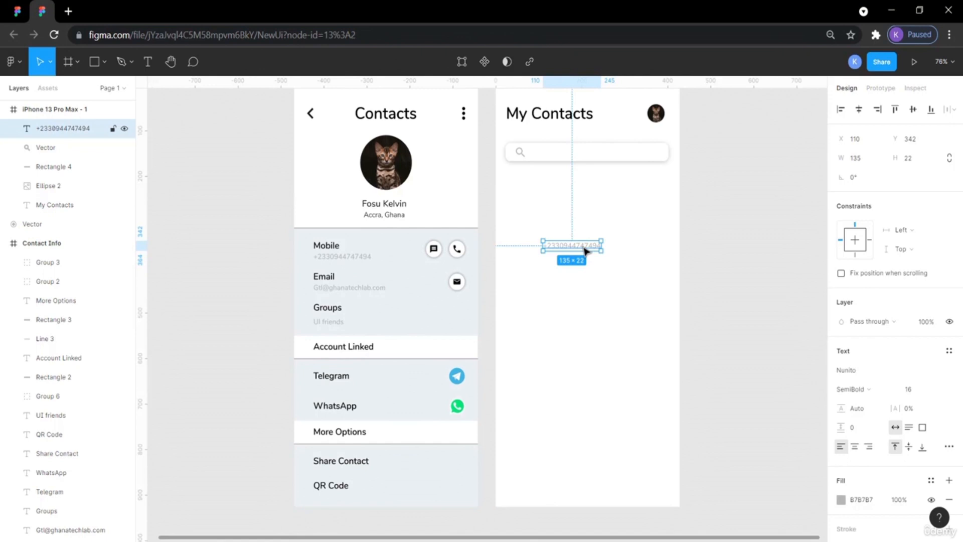
# Edit the copied text to read the placeholder "Search by name or number".
pyautogui.doubleClick(584, 246)
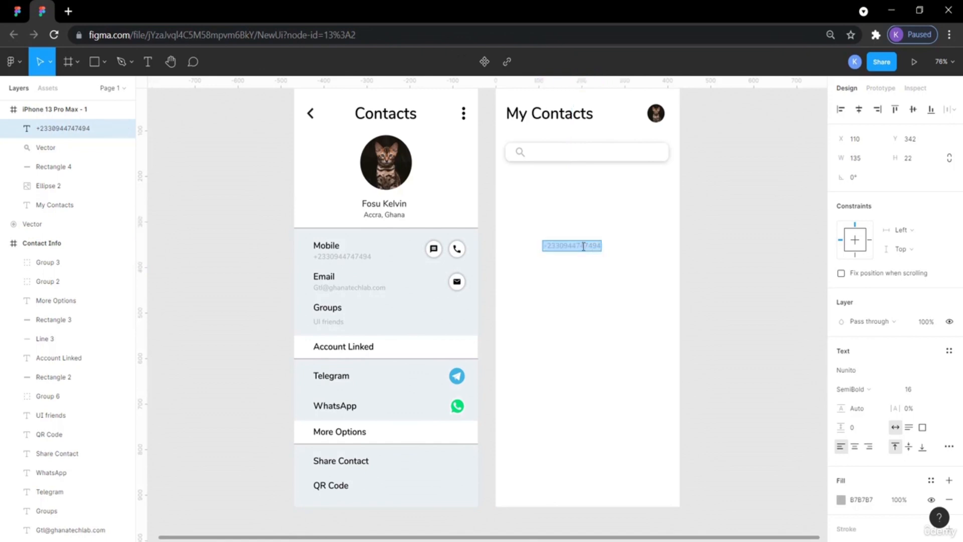
pyautogui.write('Sea')
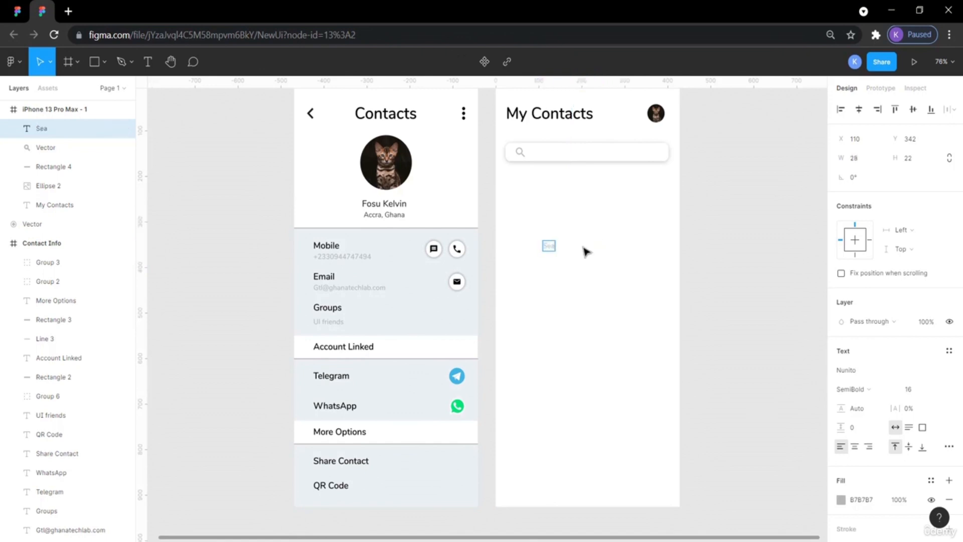
pyautogui.write('rch by name or contact')
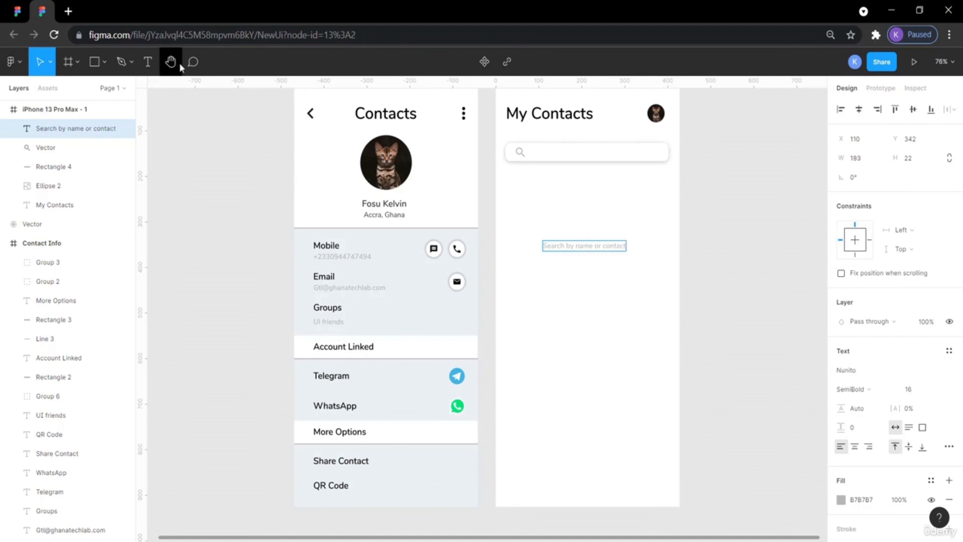
pyautogui.click(18, 11)
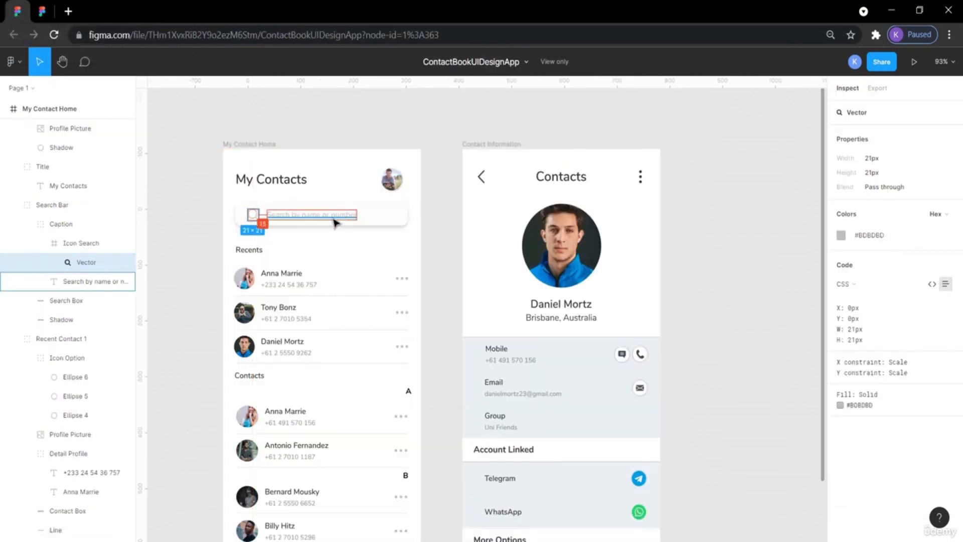
pyautogui.click(42, 11)
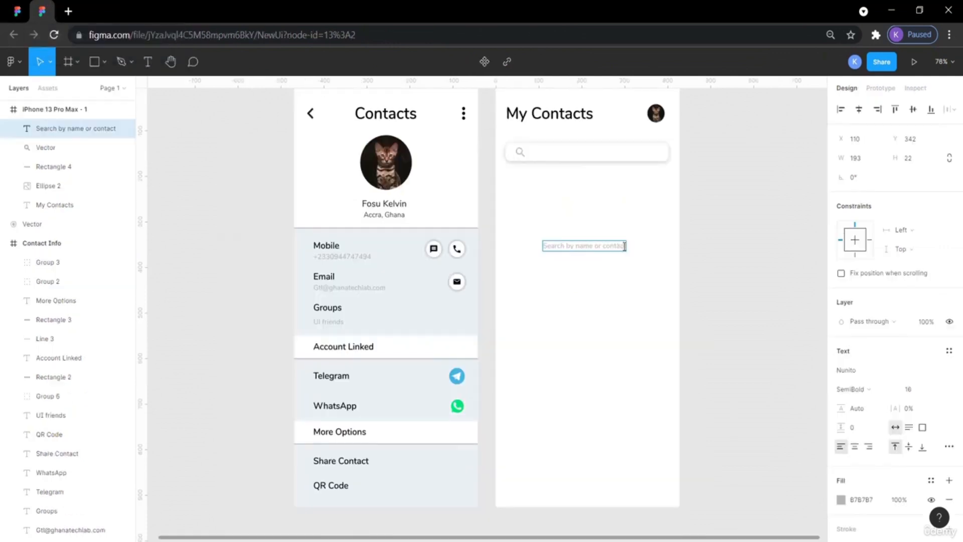
pyautogui.press('BackSpace')
pyautogui.press('BackSpace')
pyautogui.press('BackSpace')
pyautogui.press('BackSpace')
pyautogui.press('BackSpace')
pyautogui.press('BackSpace')
pyautogui.press('BackSpace')
pyautogui.press('BackSpace')
pyautogui.write('numberv')
pyautogui.press('Escape')
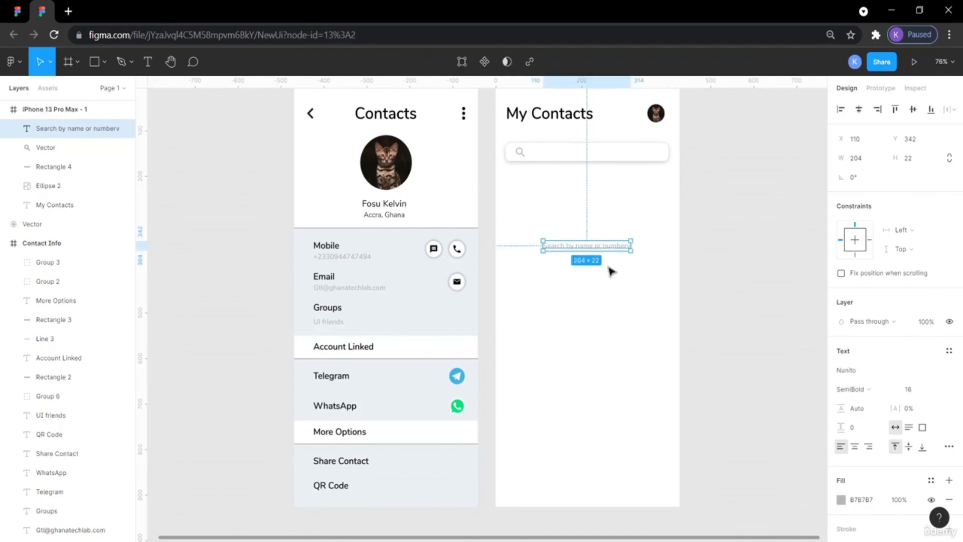
# Delete the stray trailing "v" from the placeholder text.
pyautogui.doubleClick(626, 248)
pyautogui.click(624, 246)
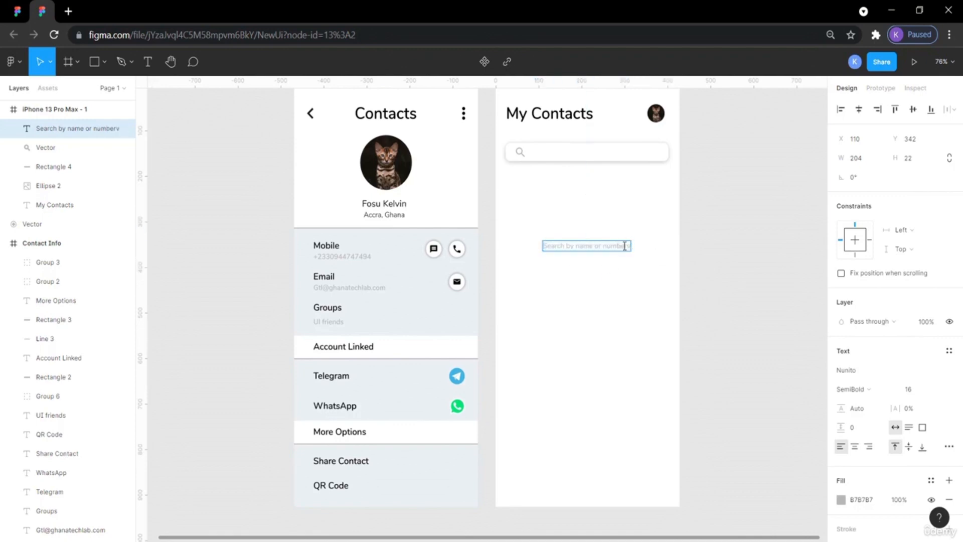
pyautogui.press('BackSpace')
pyautogui.press('Escape')
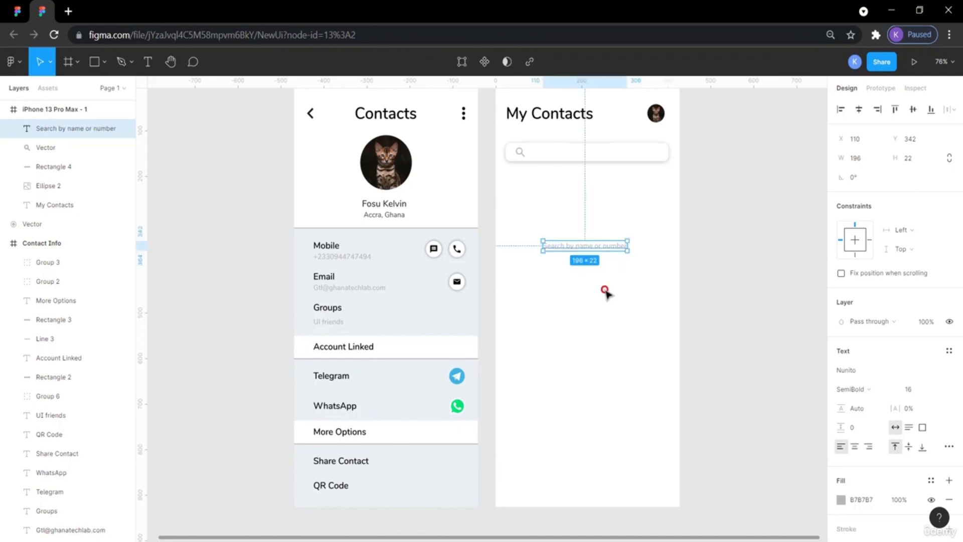
# Move the placeholder text into the search bar beside the icon at about X 92, Y 137.
pyautogui.moveTo(585, 251); pyautogui.dragTo(579, 156)
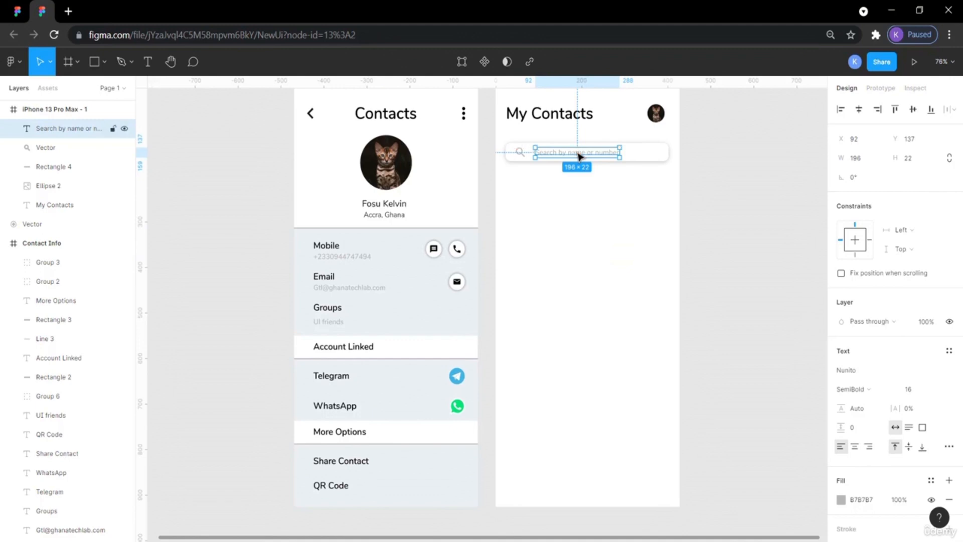
pyautogui.click(752, 227)
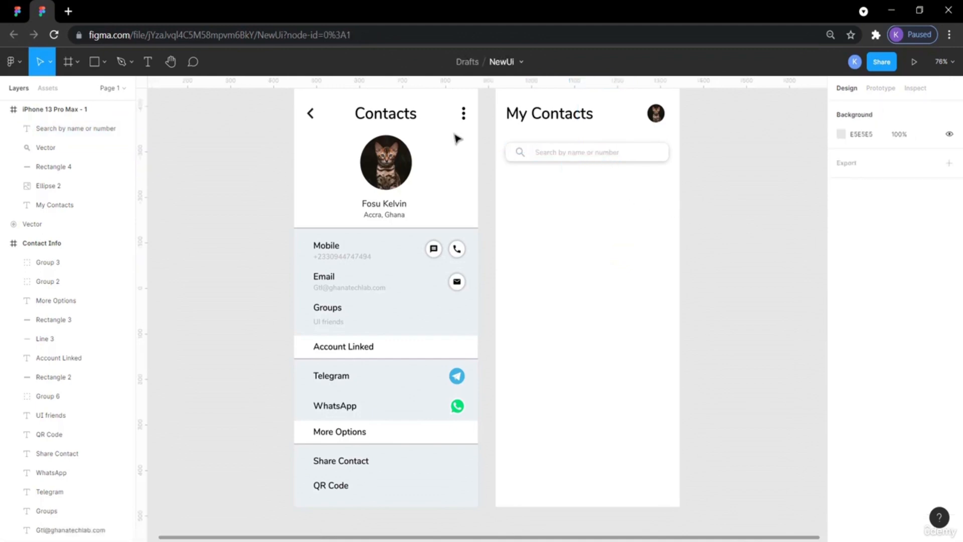
# Check the reference icon-to-text spacing, then nudge the placeholder text slightly left toward the icon.
pyautogui.click(18, 11)
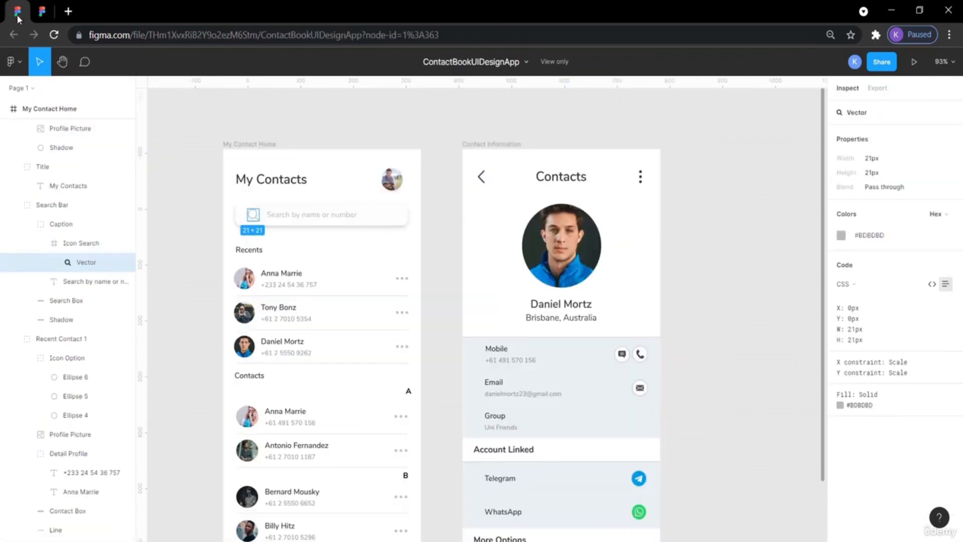
pyautogui.click(263, 213)
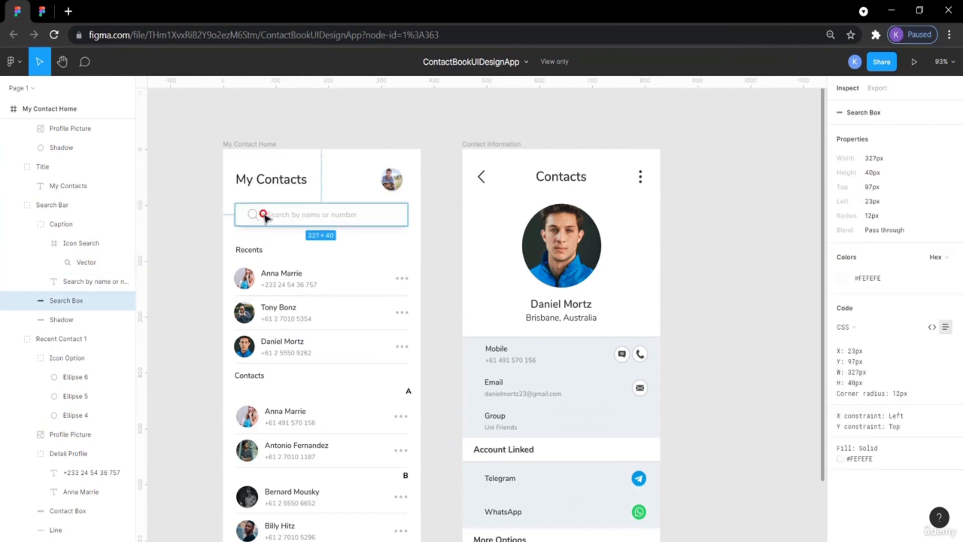
pyautogui.click(270, 218)
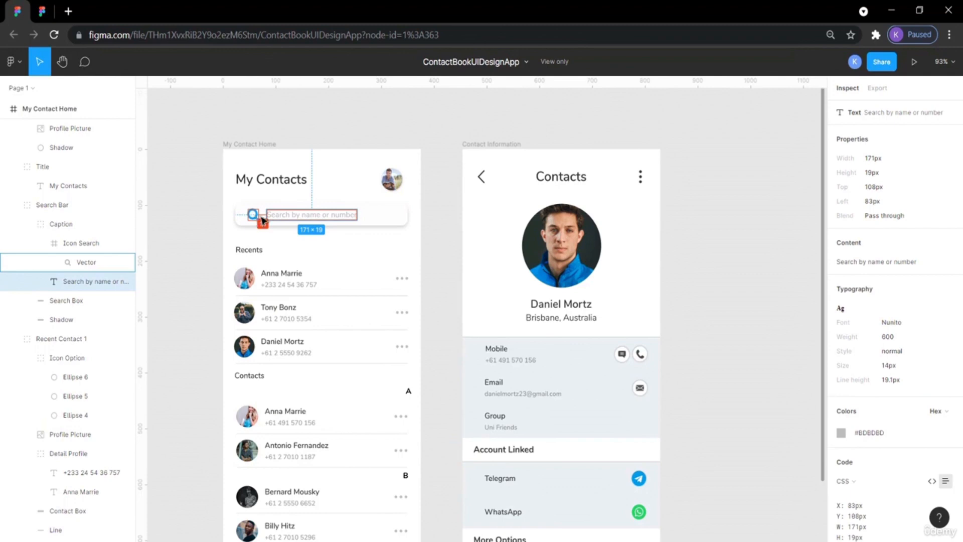
pyautogui.click(45, 12)
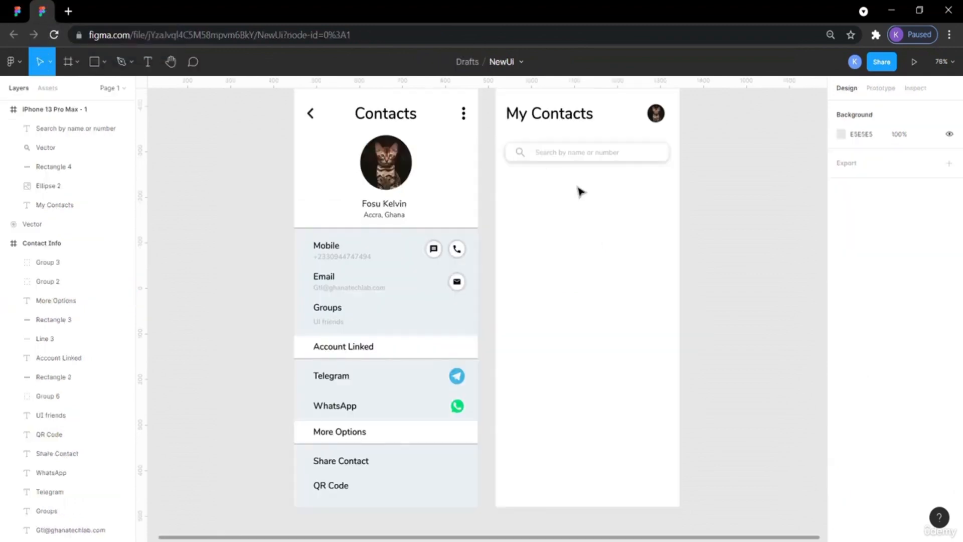
pyautogui.click(558, 155)
pyautogui.press('alt')
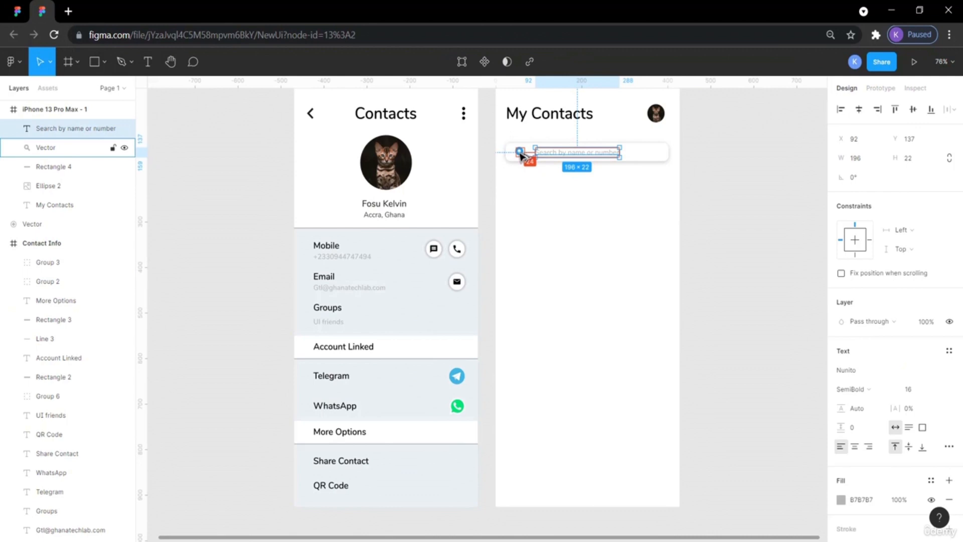
pyautogui.press('Left')
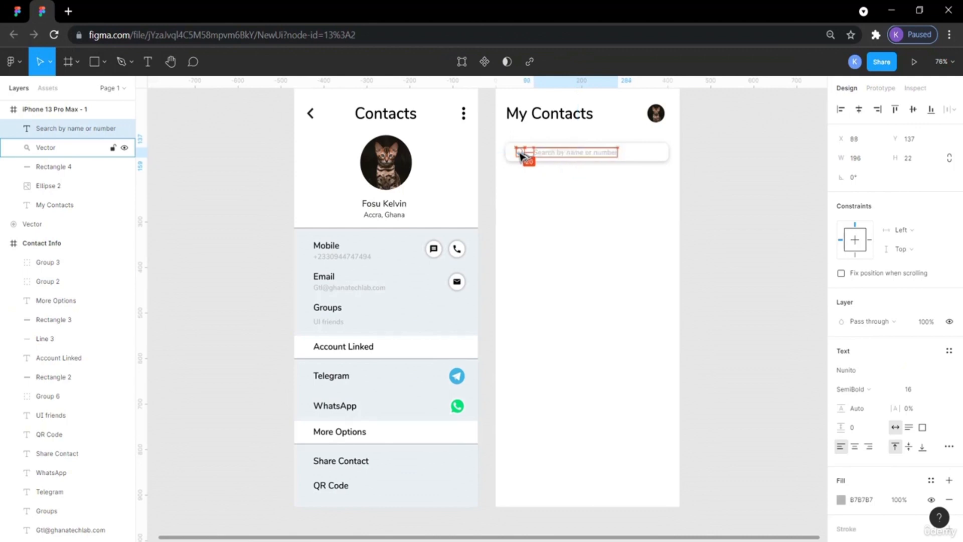
pyautogui.press('Left')
pyautogui.click(726, 206)
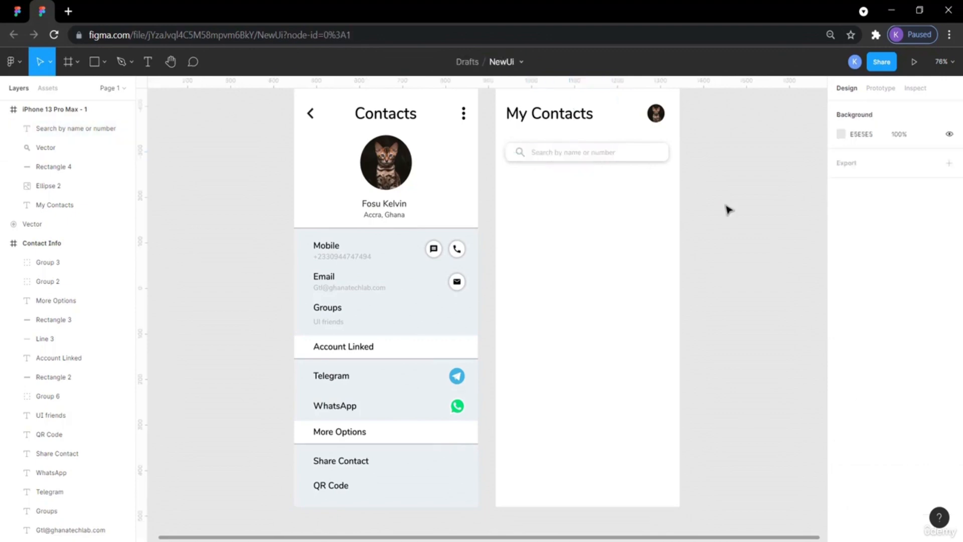
# Rename the My Contacts frame to Home.
pyautogui.scroll(2, 727, 208)
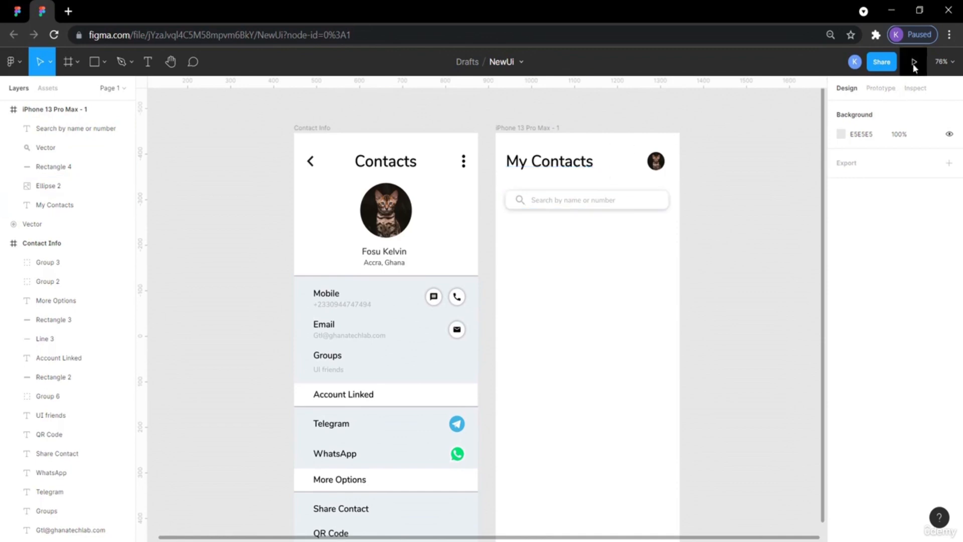
pyautogui.click(532, 127)
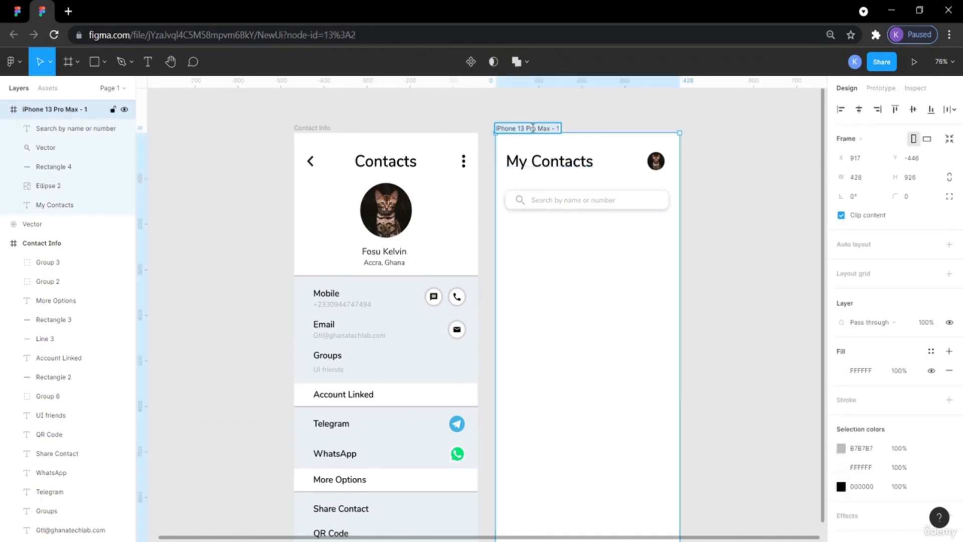
pyautogui.write('C')
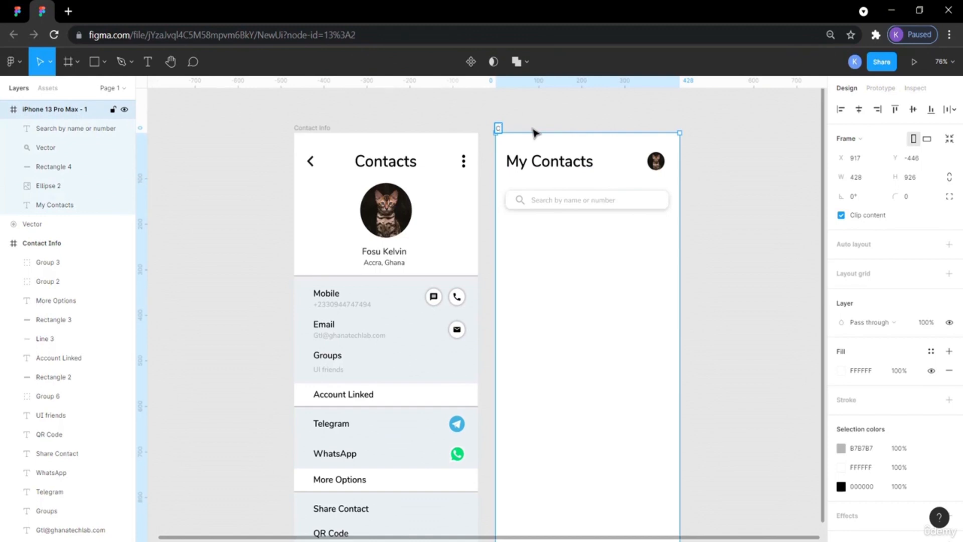
pyautogui.click(22, 10)
pyautogui.click(42, 11)
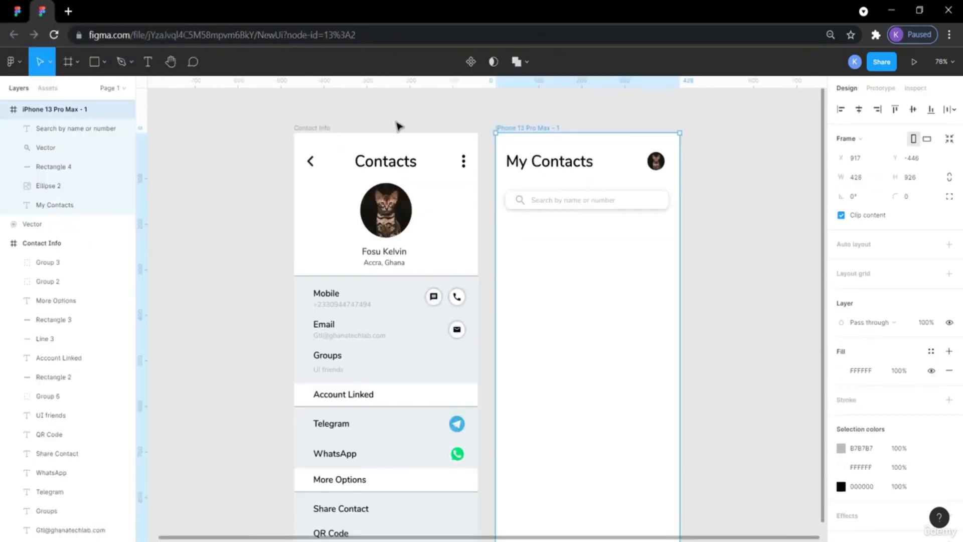
pyautogui.doubleClick(540, 129)
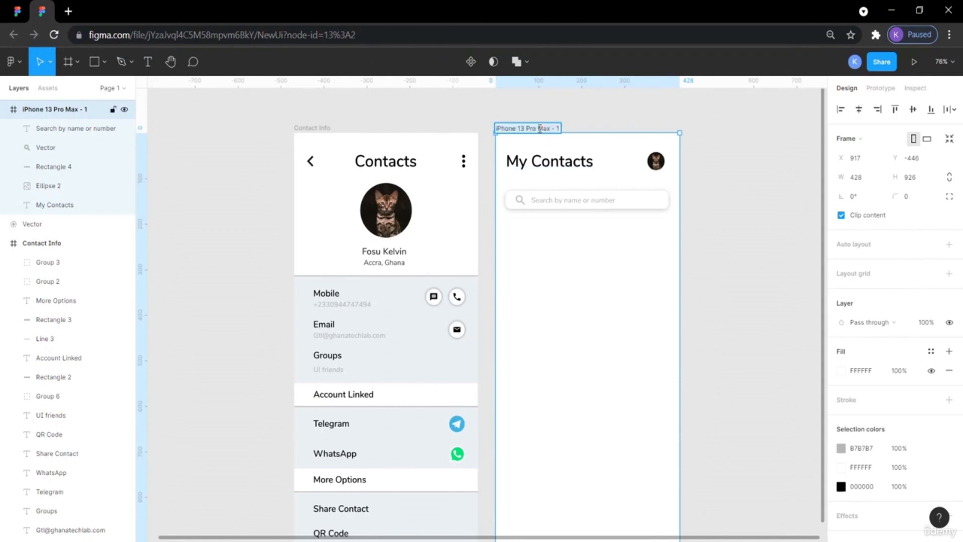
pyautogui.write('Home')
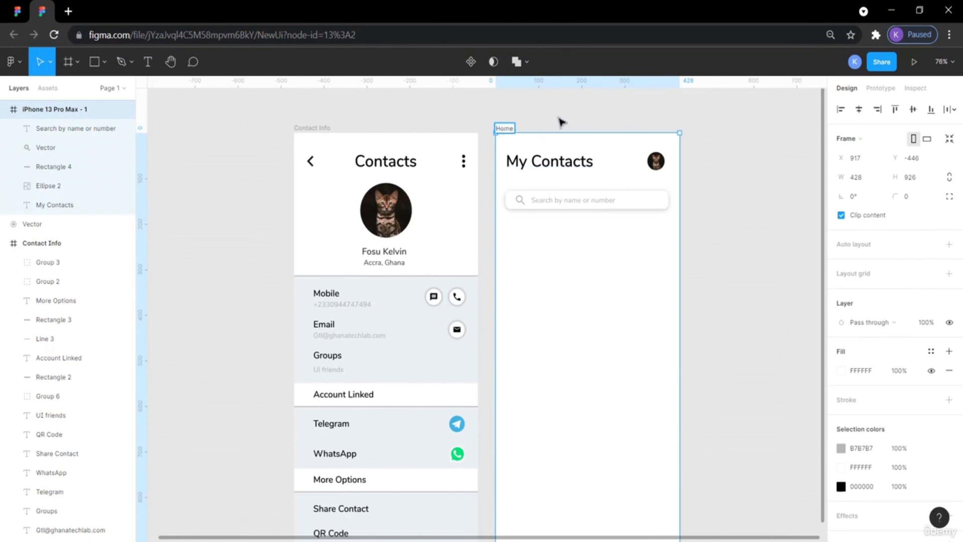
pyautogui.click(561, 120)
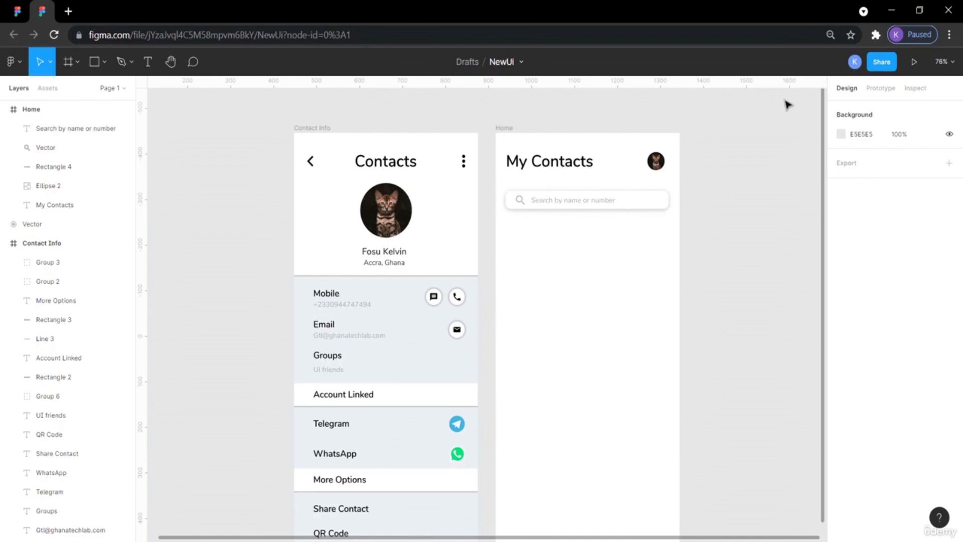
# Preview the prototype and follow the back arrow from the Contacts screen to the Home screen.
pyautogui.click(915, 62)
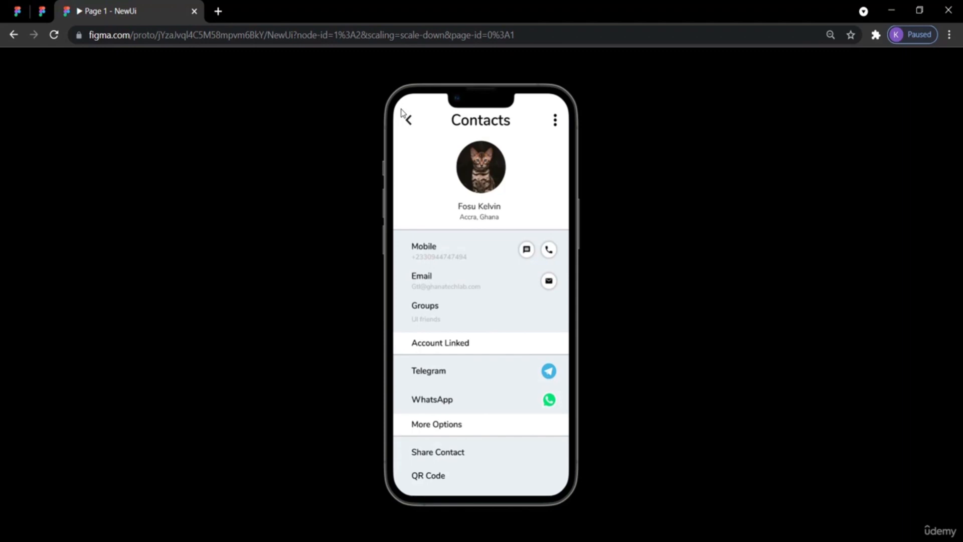
pyautogui.click(402, 113)
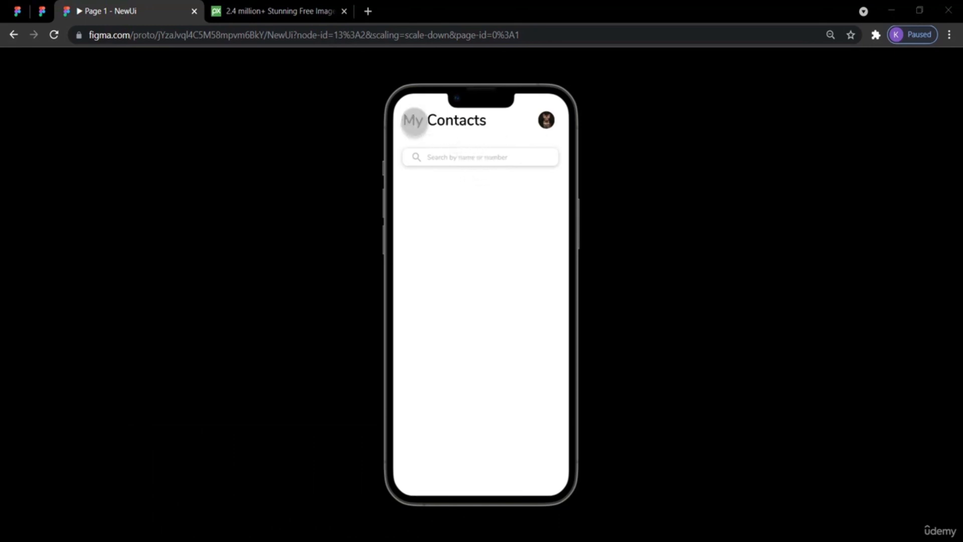
# Review the reference design file, then browse Pixabay for a photo to use as a contact picture.
pyautogui.click(26, 12)
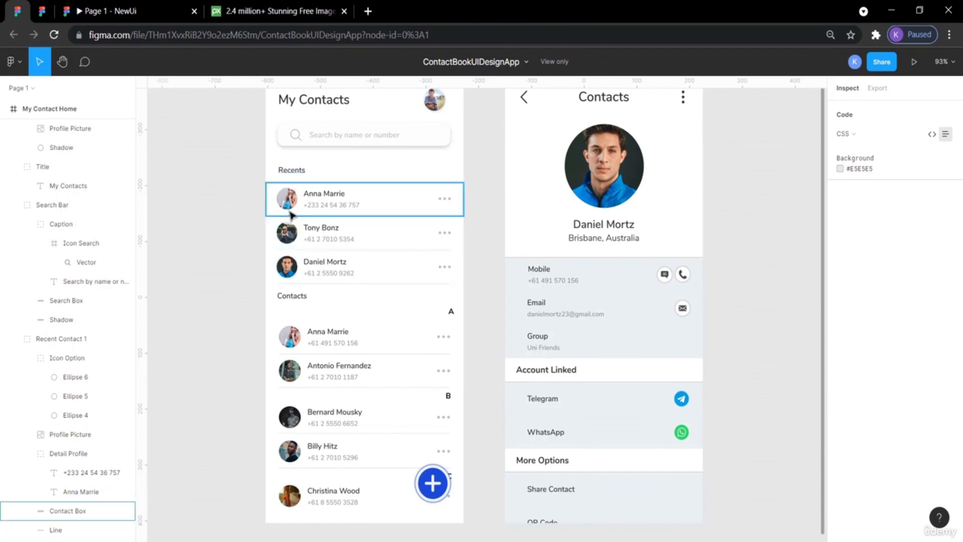
pyautogui.click(238, 10)
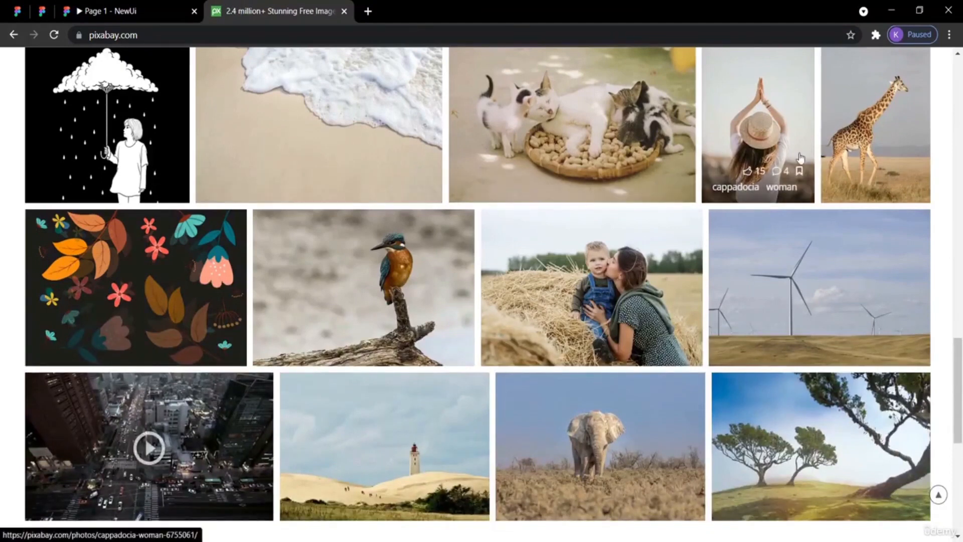
pyautogui.scroll(1, 576, 170)
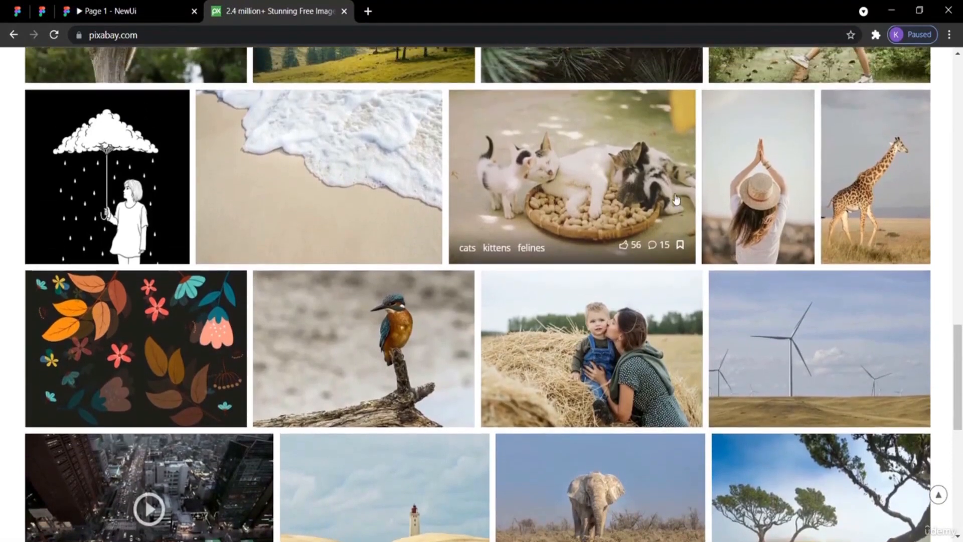
pyautogui.rightClick(577, 166)
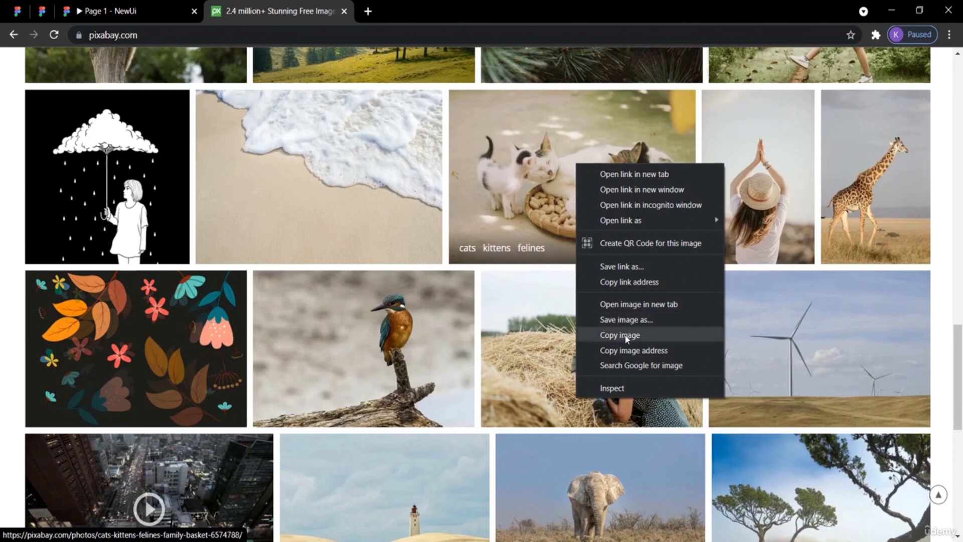
pyautogui.click(44, 11)
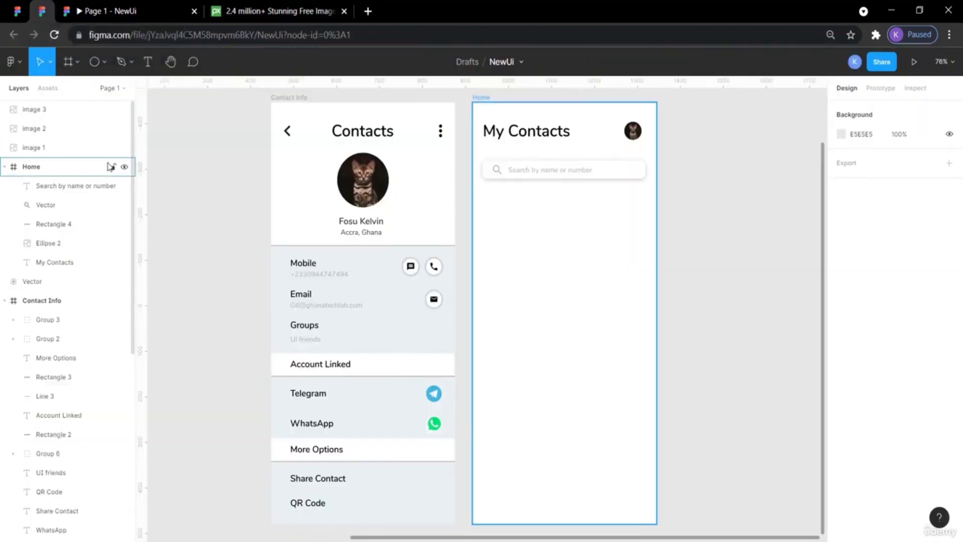
pyautogui.hscroll(-9, 219, 209)
pyautogui.scroll(4, 219, 210)
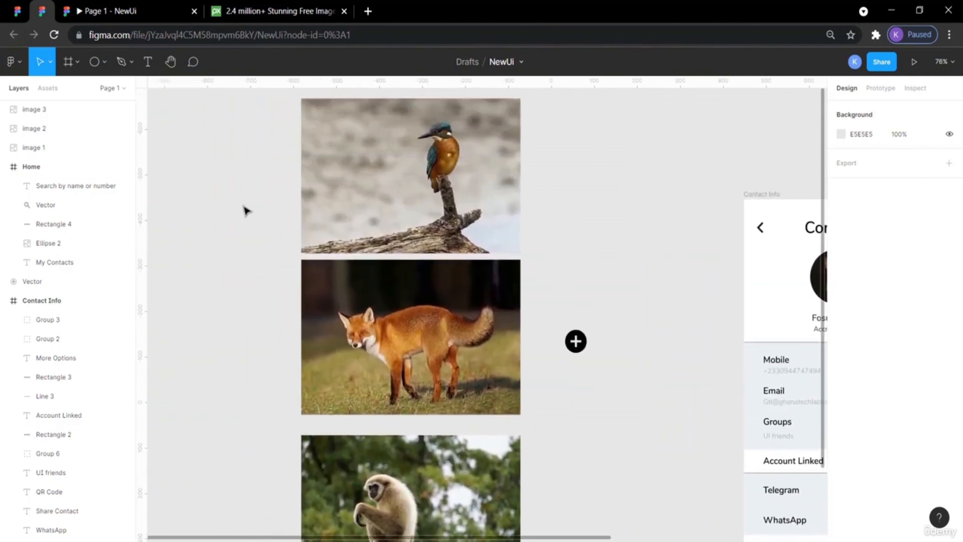
pyautogui.rightClick(248, 204)
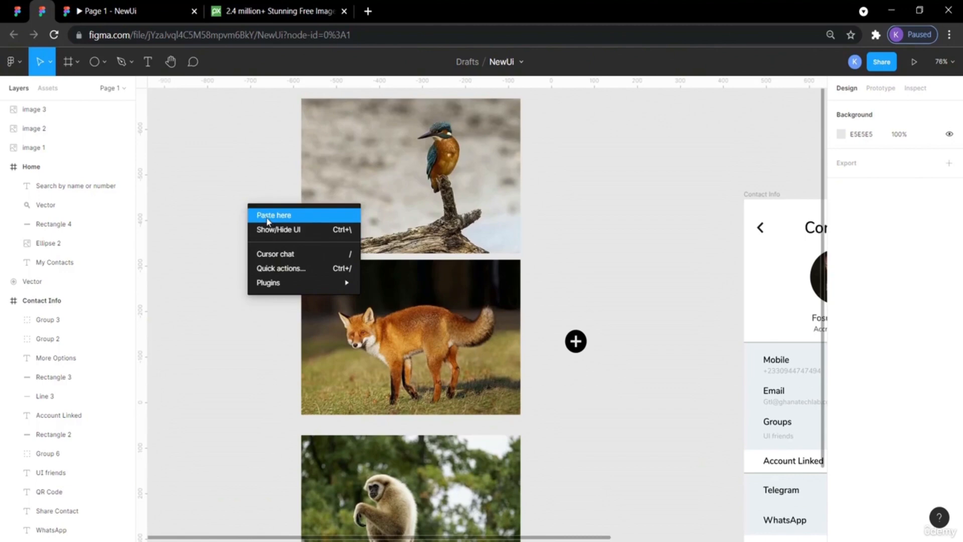
pyautogui.click(234, 178)
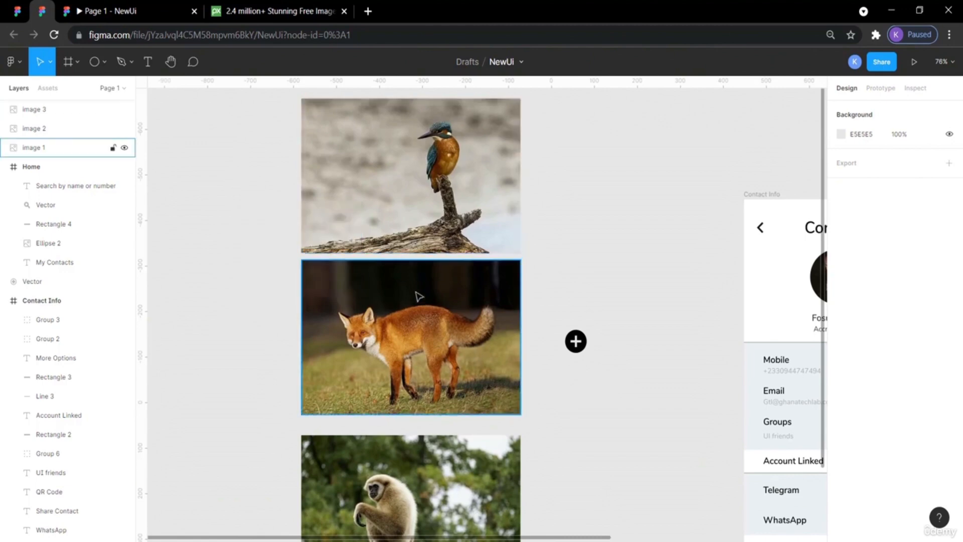
# Draw a circle about 182 × 182 on the canvas beside the animal photos.
pyautogui.hscroll(3, 608, 282)
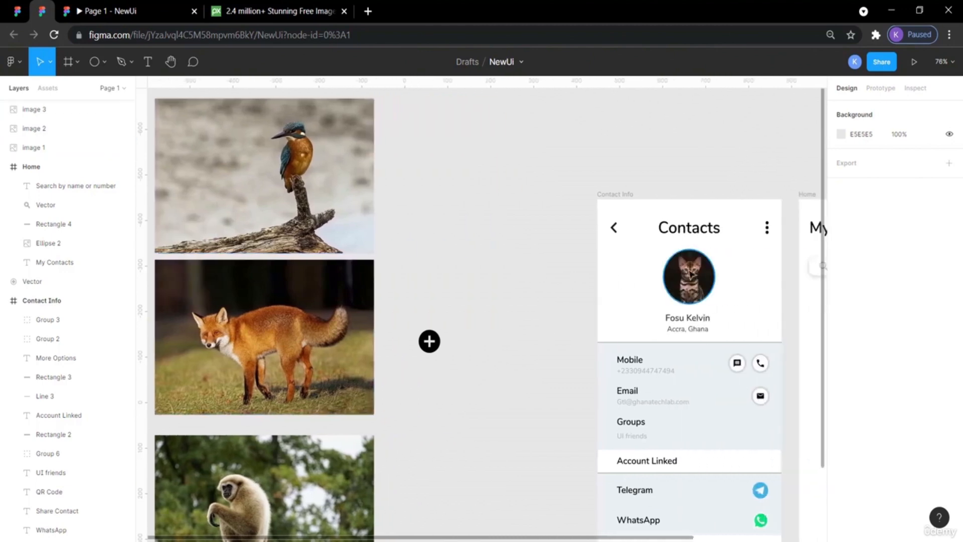
pyautogui.moveTo(429, 341); pyautogui.dragTo(415, 491)
pyautogui.click(434, 311)
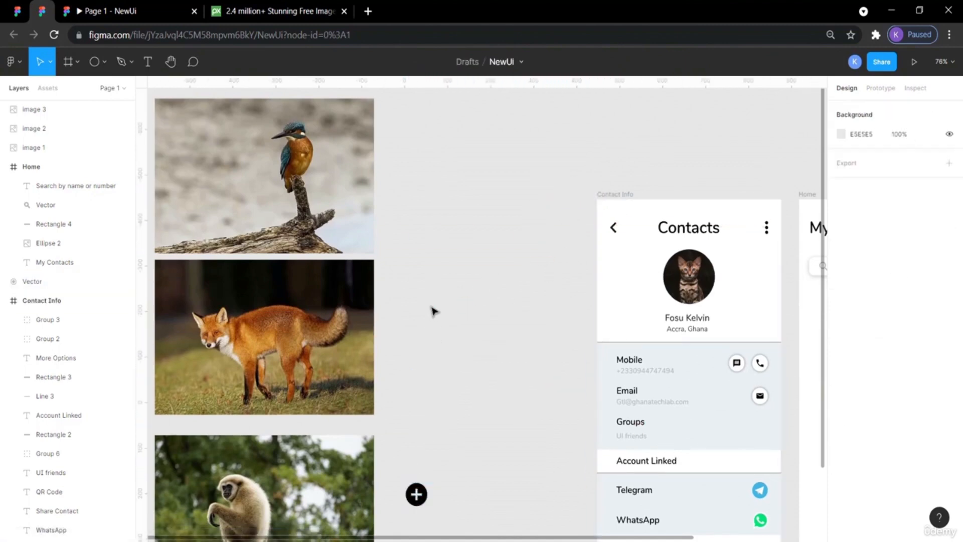
pyautogui.click(95, 62)
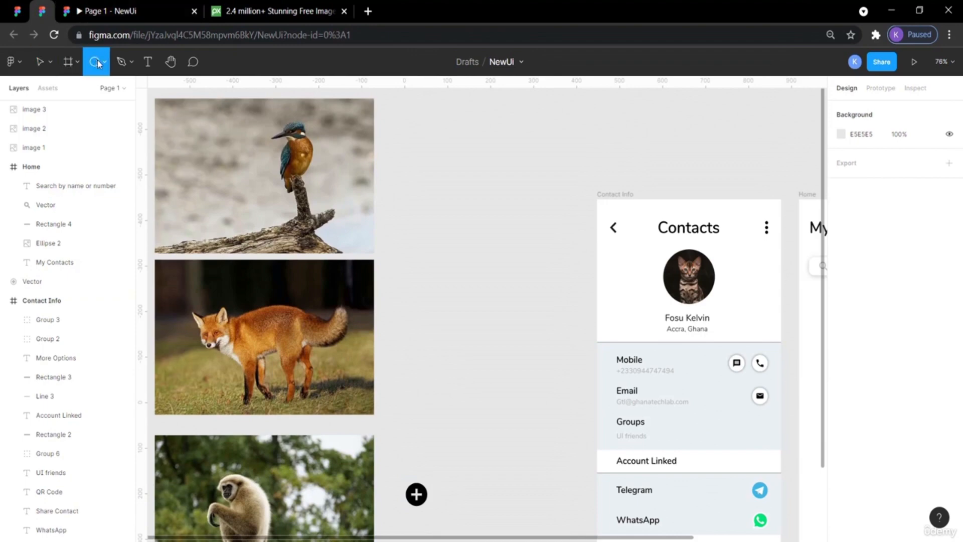
pyautogui.click(105, 63)
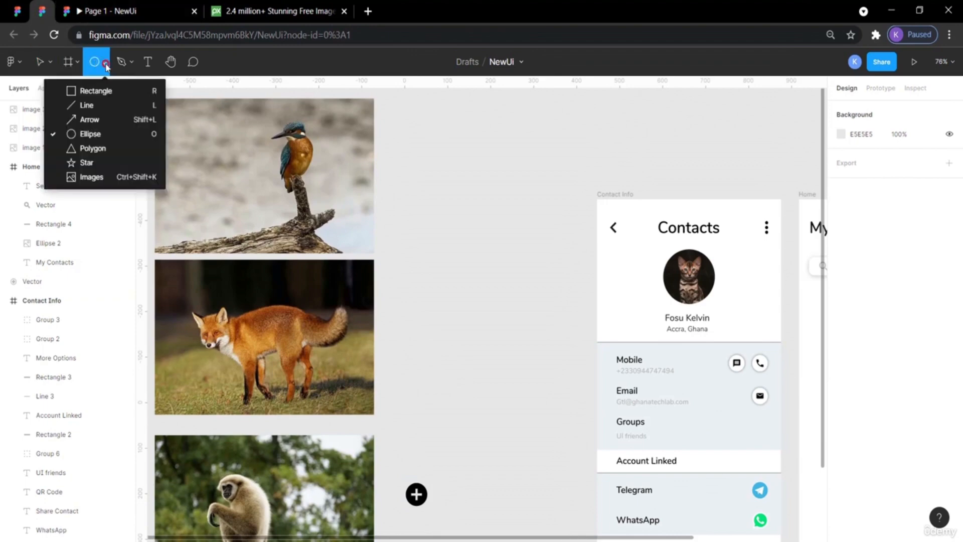
pyautogui.click(88, 134)
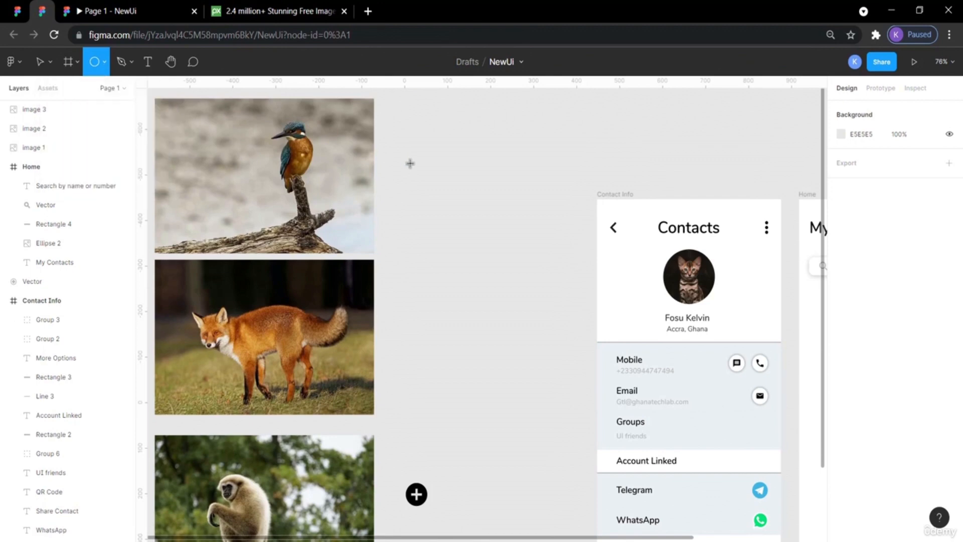
pyautogui.moveTo(422, 178); pyautogui.dragTo(500, 253)
pyautogui.click(540, 344)
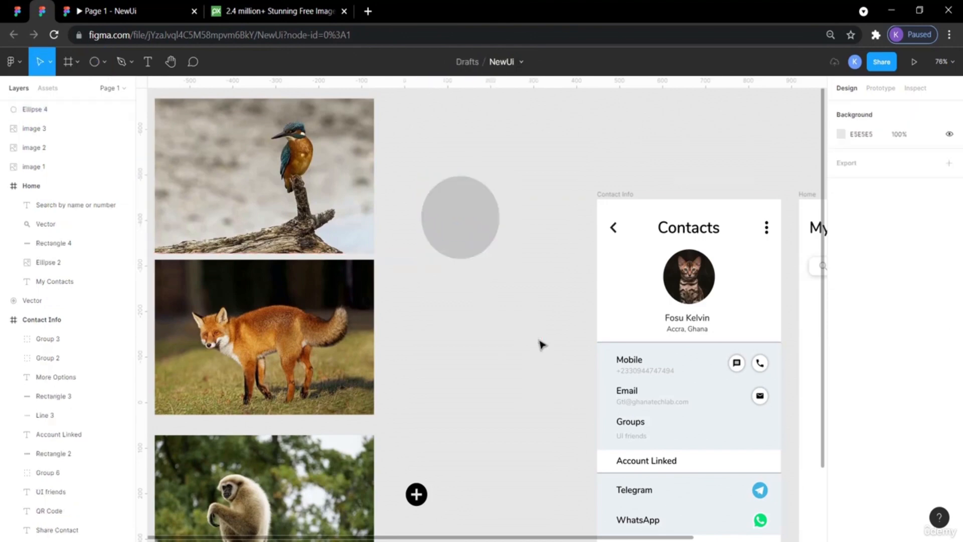
# Move the kingfisher photo so it overlaps the circle.
pyautogui.moveTo(300, 144); pyautogui.dragTo(494, 190)
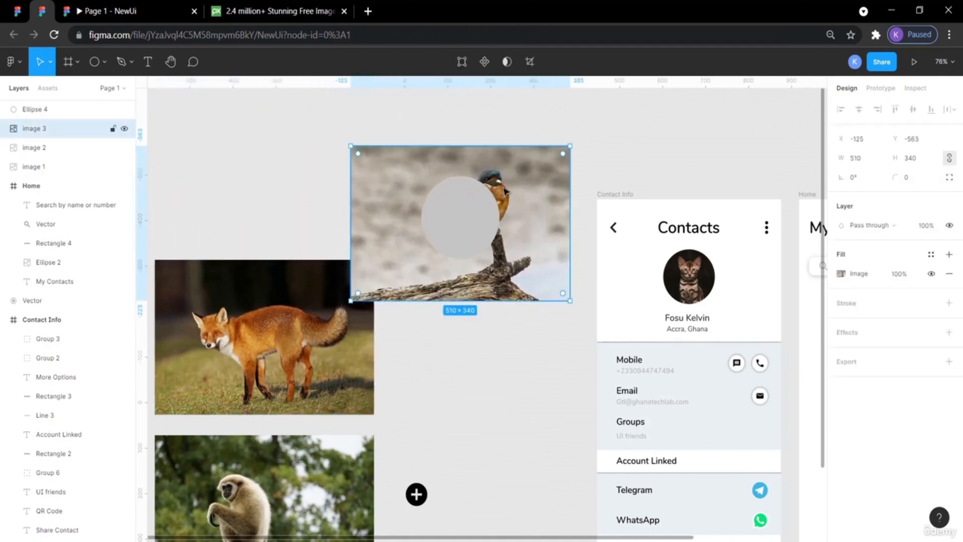
pyautogui.click(471, 205)
pyautogui.rightClick(468, 201)
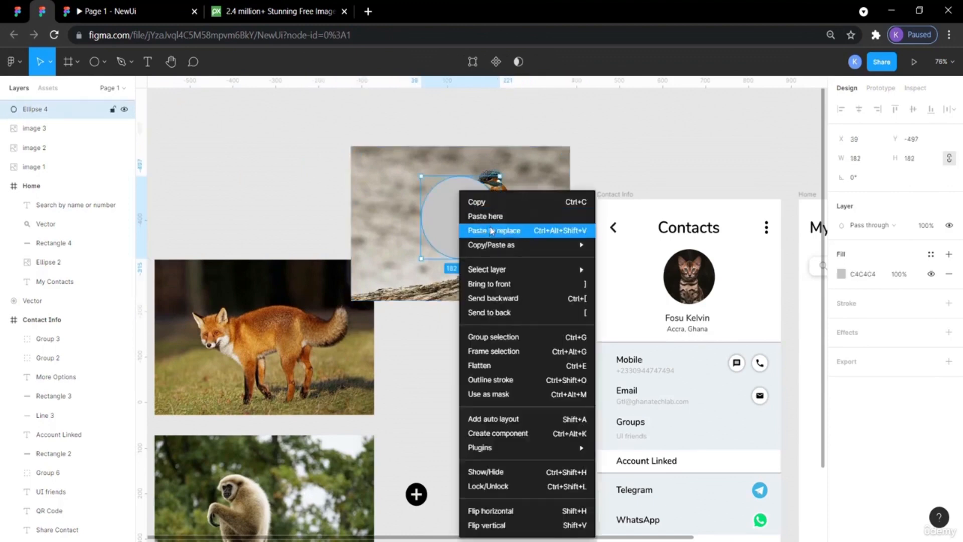
pyautogui.click(365, 161)
# Try masking the kingfisher photo with the circle, then undo it.
pyautogui.moveTo(434, 136); pyautogui.dragTo(523, 275)
pyautogui.rightClick(497, 239)
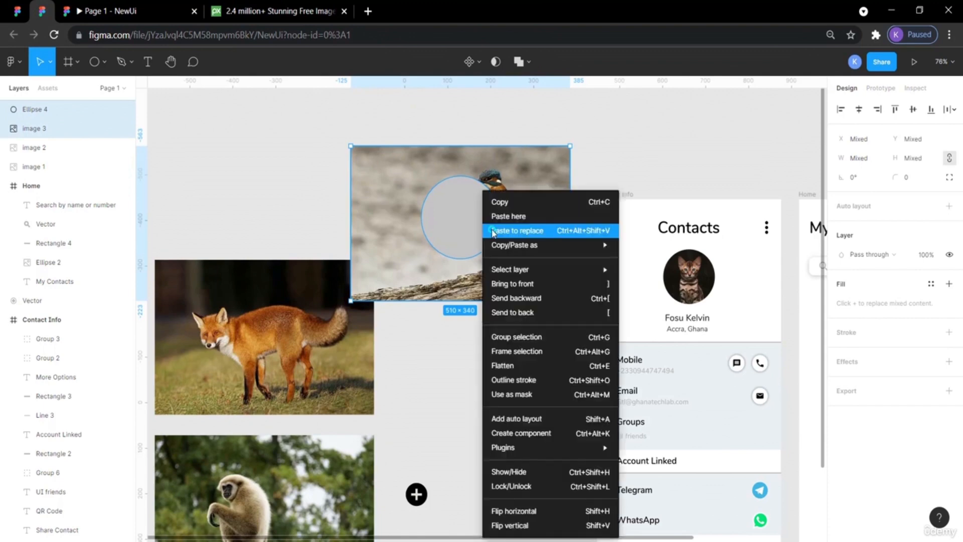
pyautogui.click(514, 395)
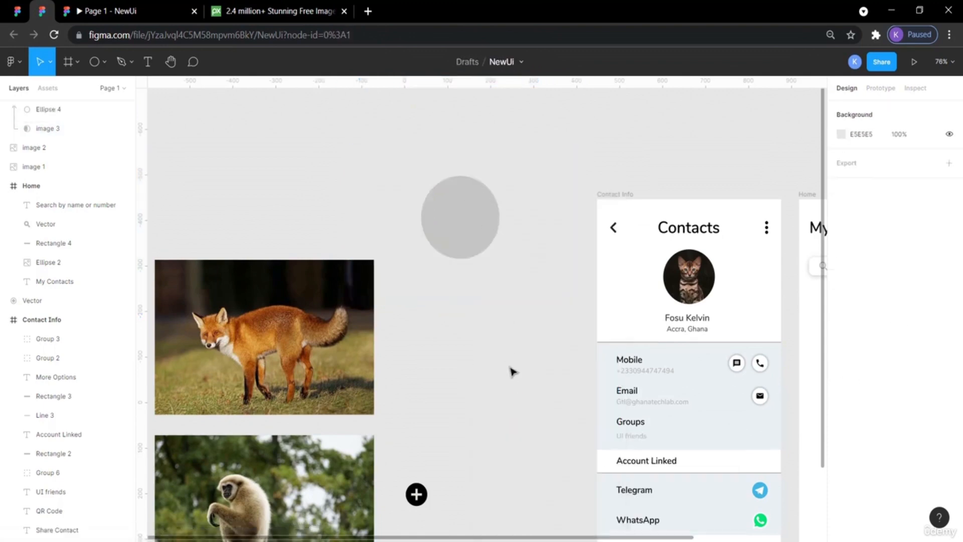
pyautogui.hotkey('ctrl', 'z')
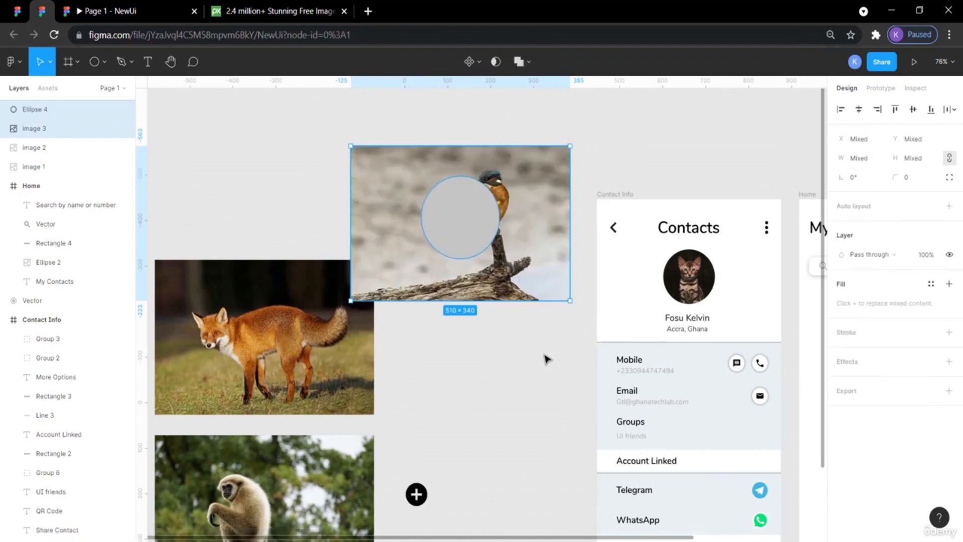
# Move the circle over the kingfisher and send it behind the photo.
pyautogui.click(557, 447)
pyautogui.moveTo(464, 223); pyautogui.dragTo(493, 204)
pyautogui.rightClick(492, 203)
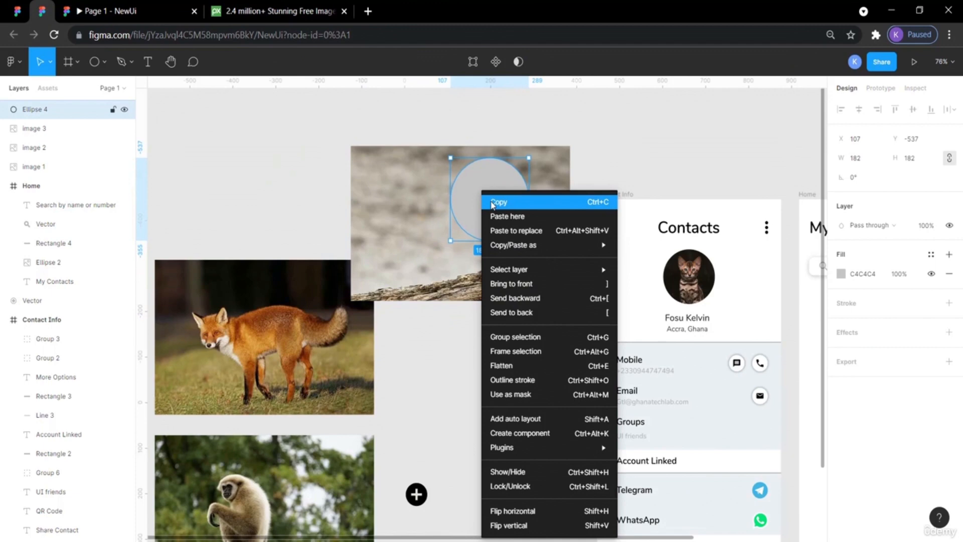
pyautogui.moveTo(525, 271)
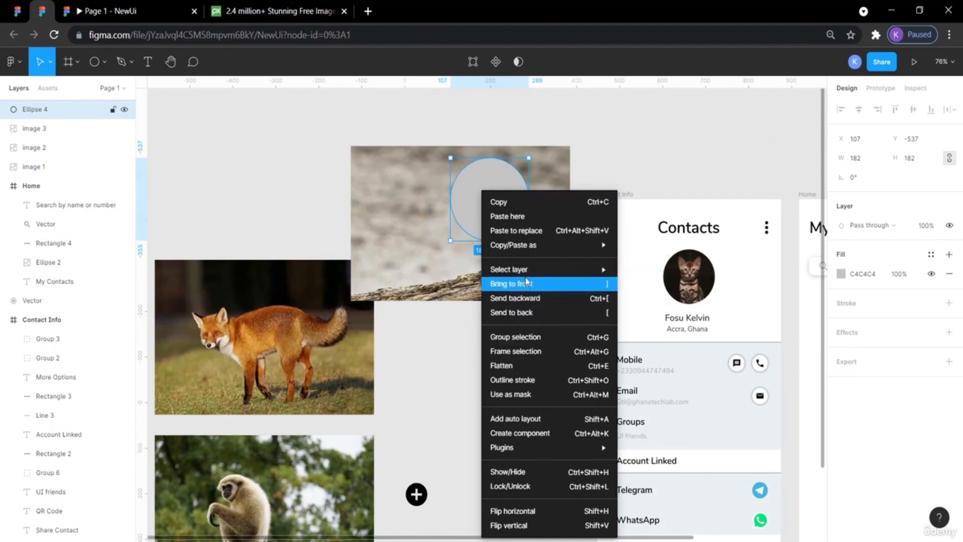
pyautogui.click(525, 311)
# Select the circle and kingfisher photo together and use the circle as a mask.
pyautogui.click(539, 327)
pyautogui.moveTo(550, 346); pyautogui.dragTo(454, 129)
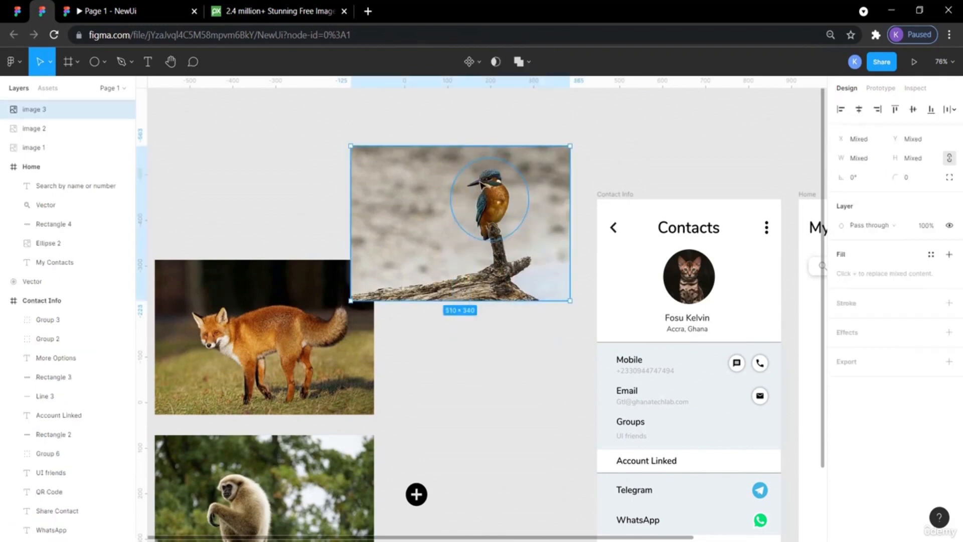
pyautogui.rightClick(485, 190)
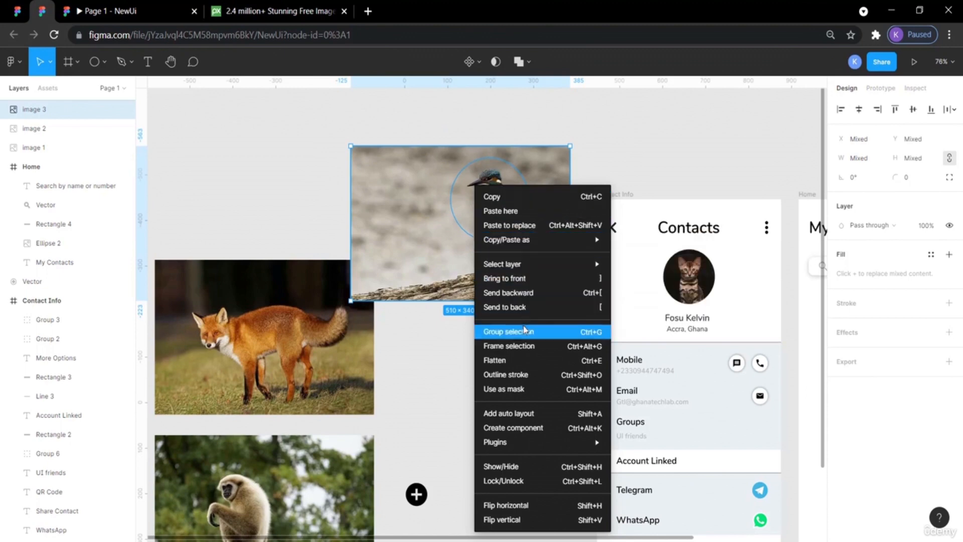
pyautogui.click(505, 390)
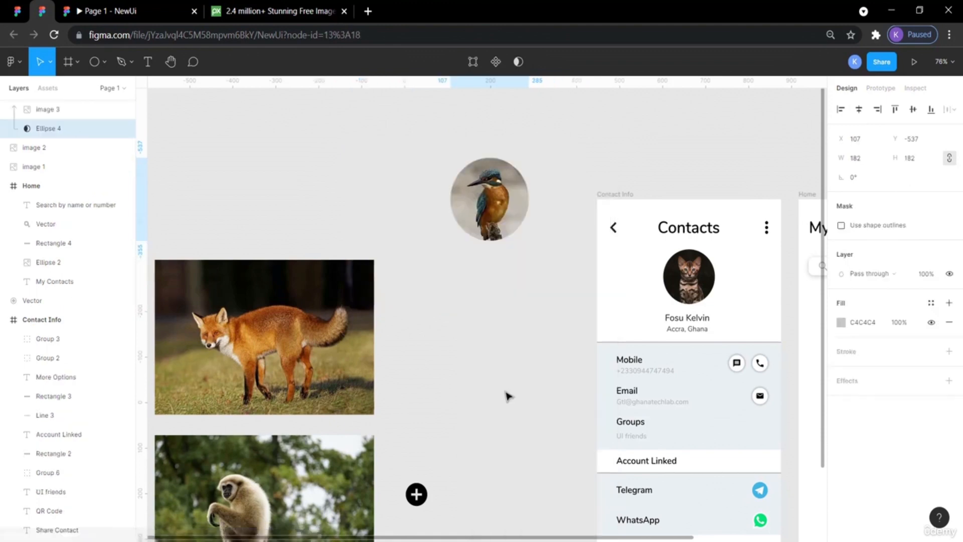
pyautogui.click(538, 425)
pyautogui.click(499, 207)
pyautogui.doubleClick(499, 206)
pyautogui.moveTo(499, 207)
pyautogui.mouseDown()
pyautogui.moveTo(505, 192)
pyautogui.moveTo(499, 205)
pyautogui.mouseUp()
pyautogui.click(561, 377)
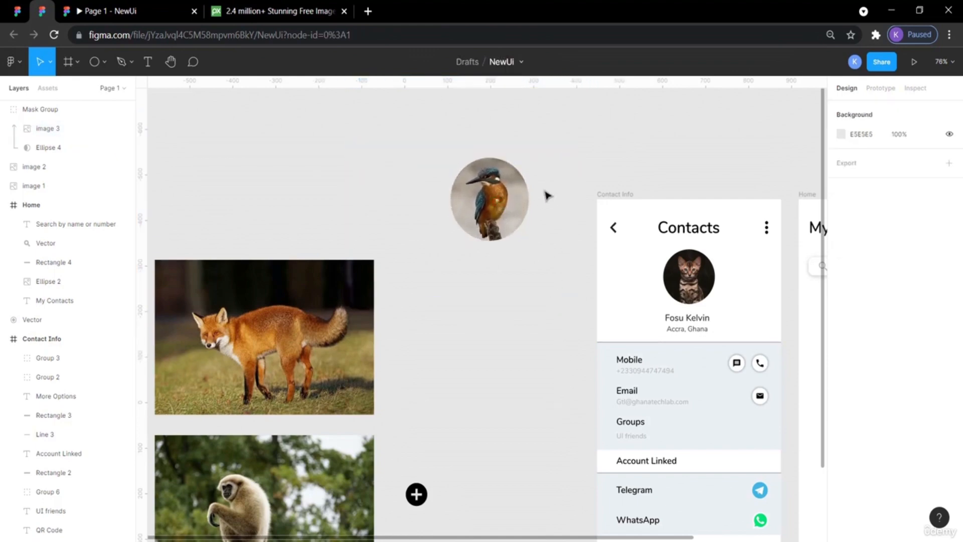
pyautogui.scroll(-2, 354, 367)
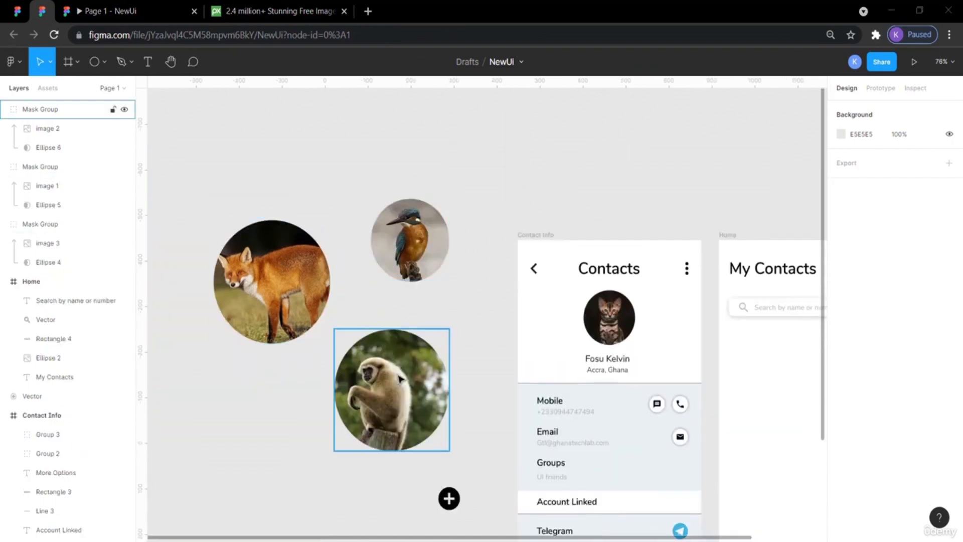
# Resize the kingfisher mask group to 39 × 39.
pyautogui.click(441, 259)
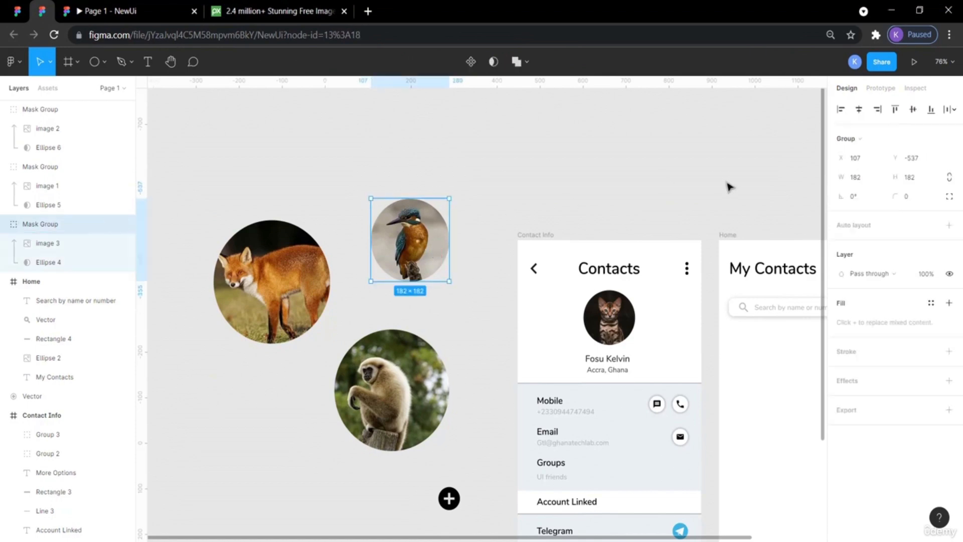
pyautogui.click(861, 178)
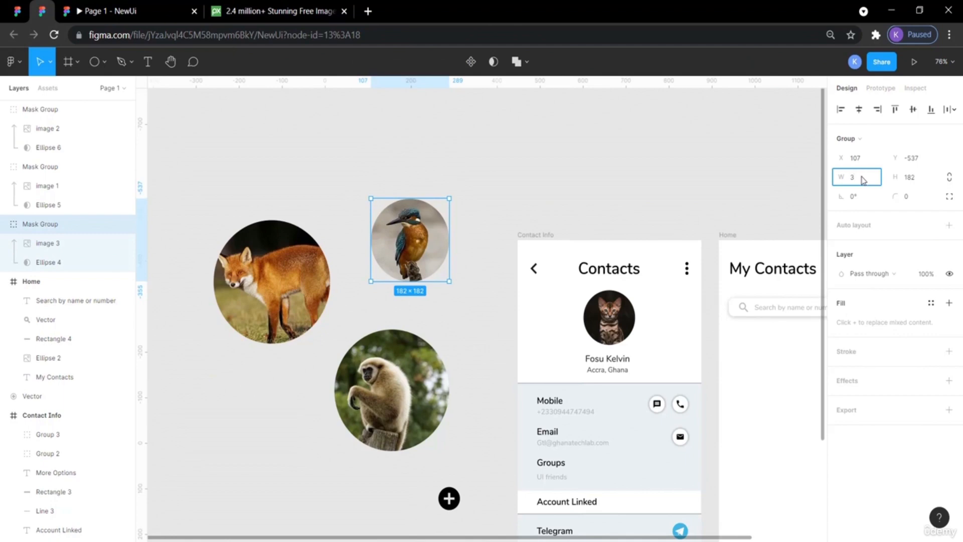
pyautogui.click(911, 178)
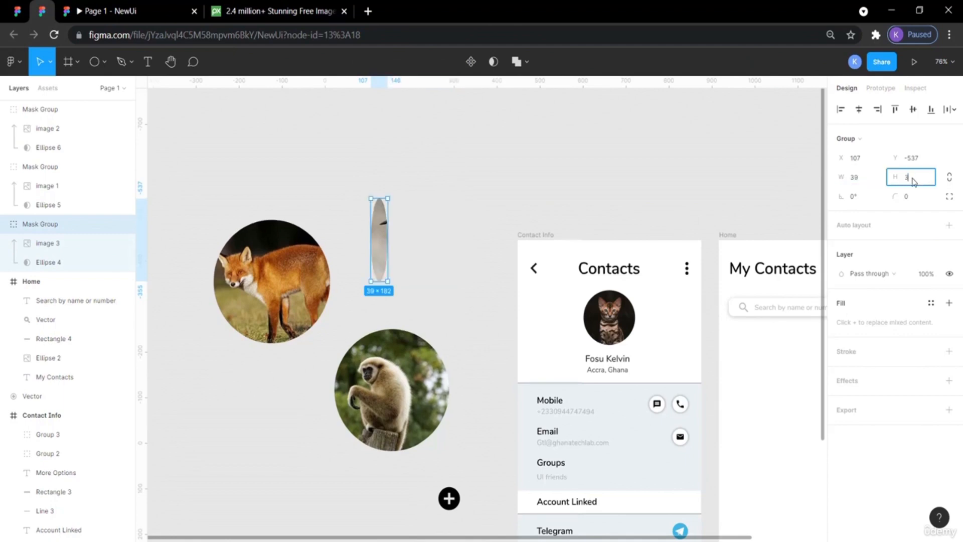
pyautogui.write('39')
pyautogui.press('Return')
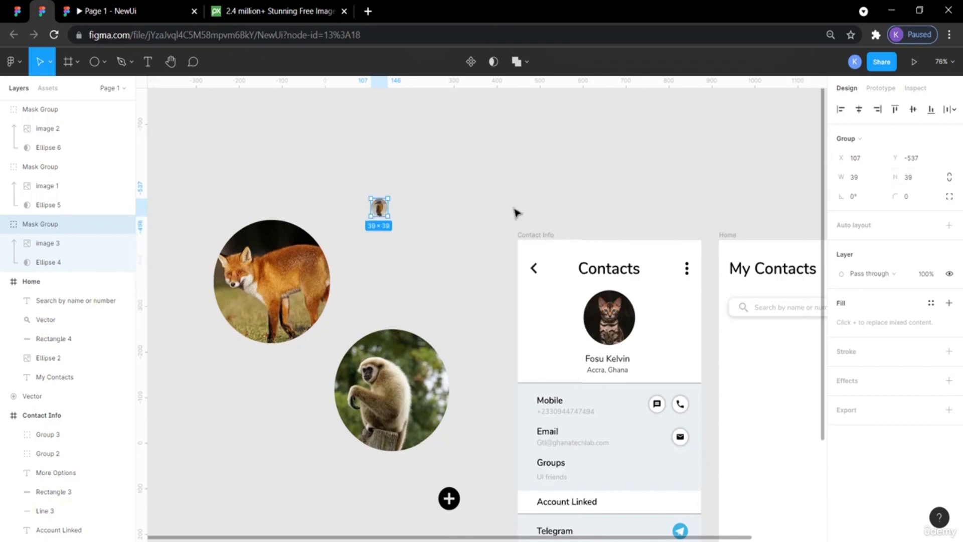
pyautogui.click(515, 212)
# Resize the fox mask group to 39 × 39.
pyautogui.click(287, 292)
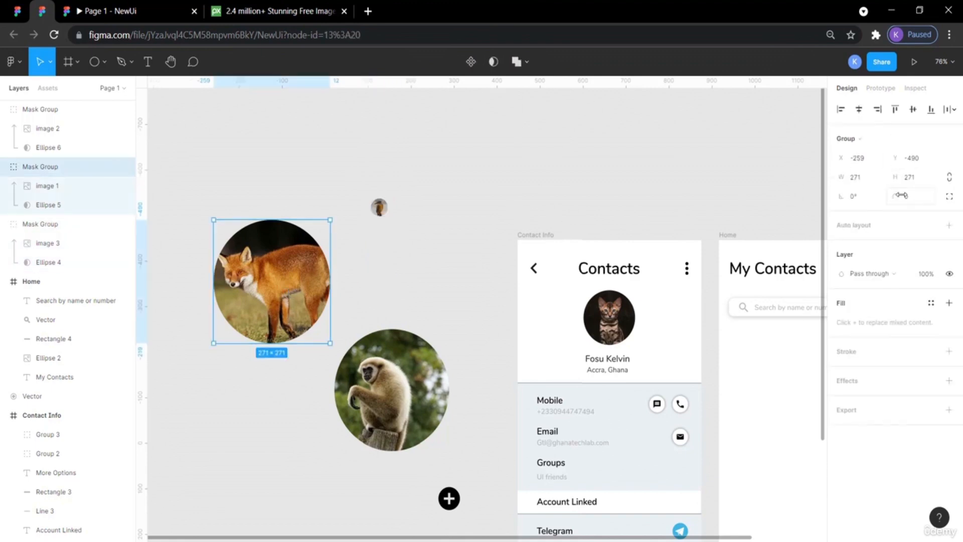
pyautogui.click(862, 182)
pyautogui.click(911, 178)
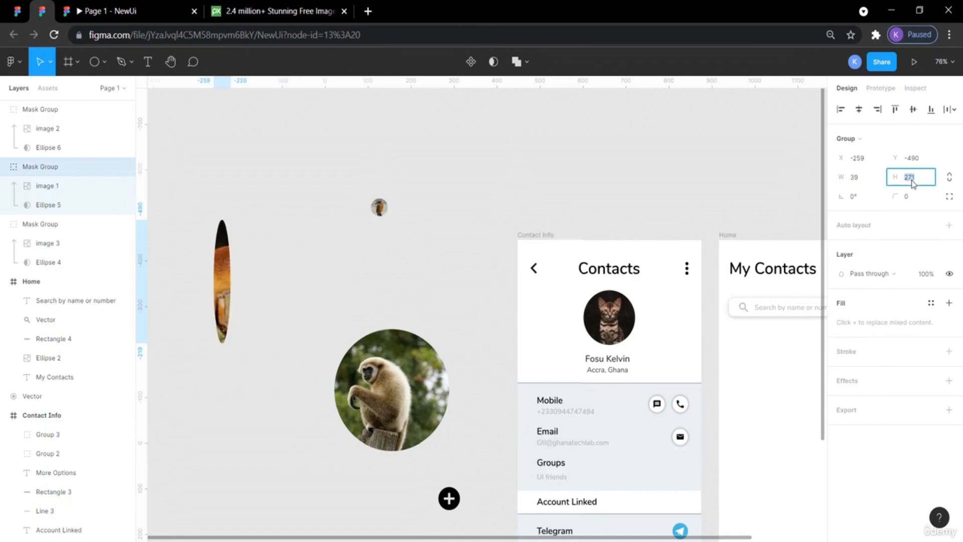
pyautogui.write('39')
pyautogui.press('Return')
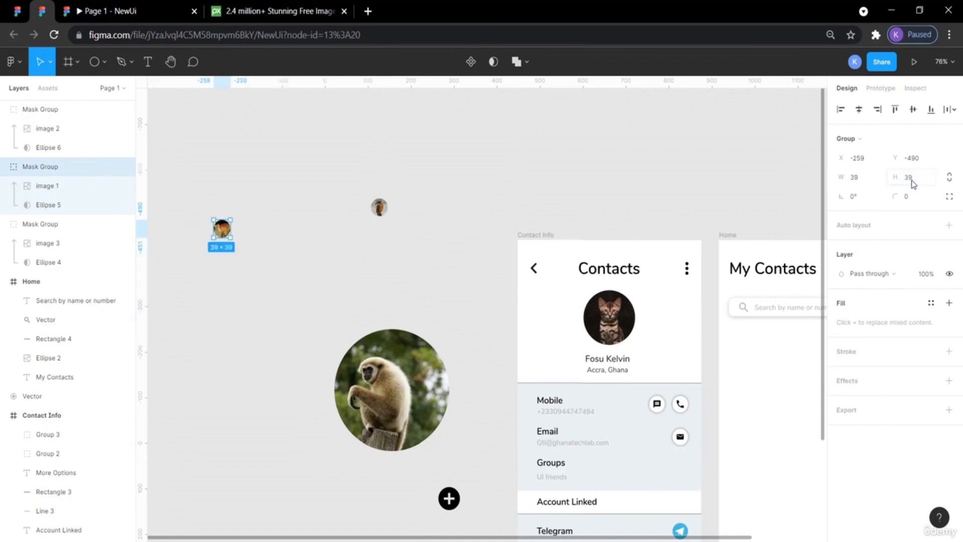
# Move the gibbon mask group and resize it to 39 × 39.
pyautogui.click(602, 181)
pyautogui.moveTo(423, 353); pyautogui.dragTo(432, 295)
pyautogui.click(865, 177)
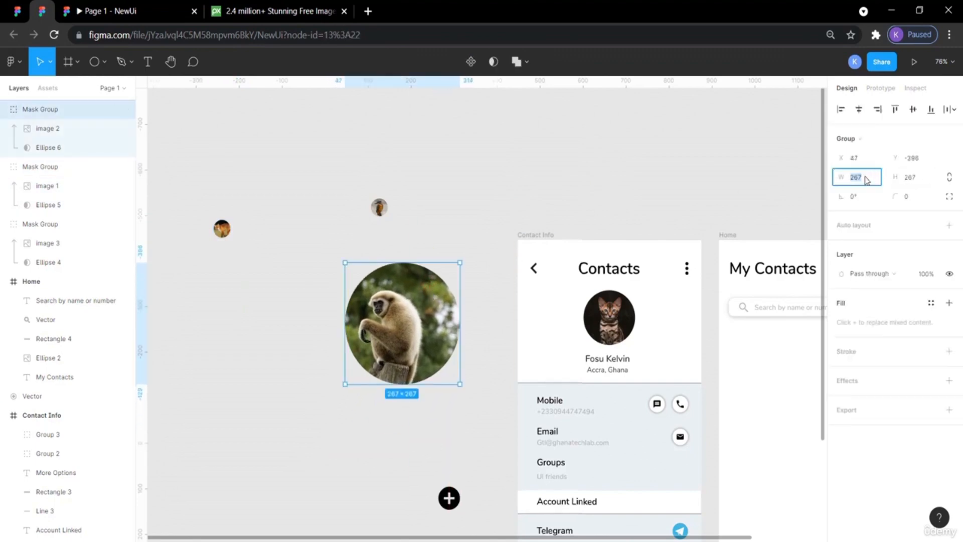
pyautogui.press('Return')
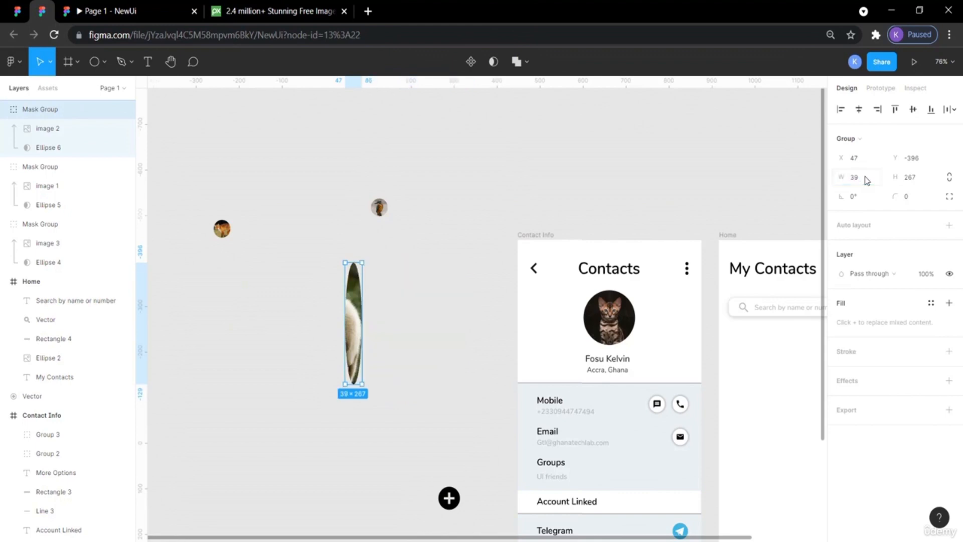
pyautogui.click(910, 177)
pyautogui.write('39')
pyautogui.press('Return')
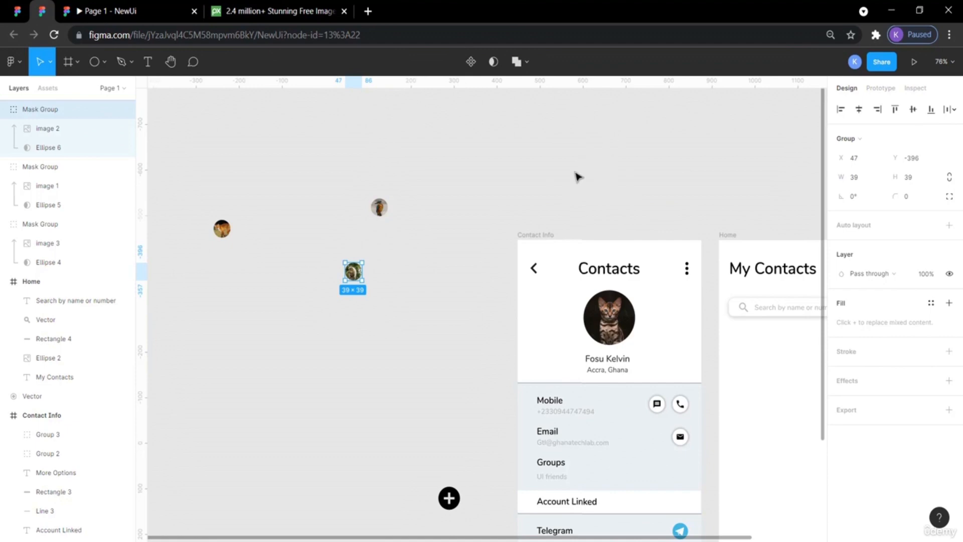
# Move the three avatar mask groups and the plus button onto the canvas beside the Home frame.
pyautogui.moveTo(358, 276); pyautogui.dragTo(780, 197)
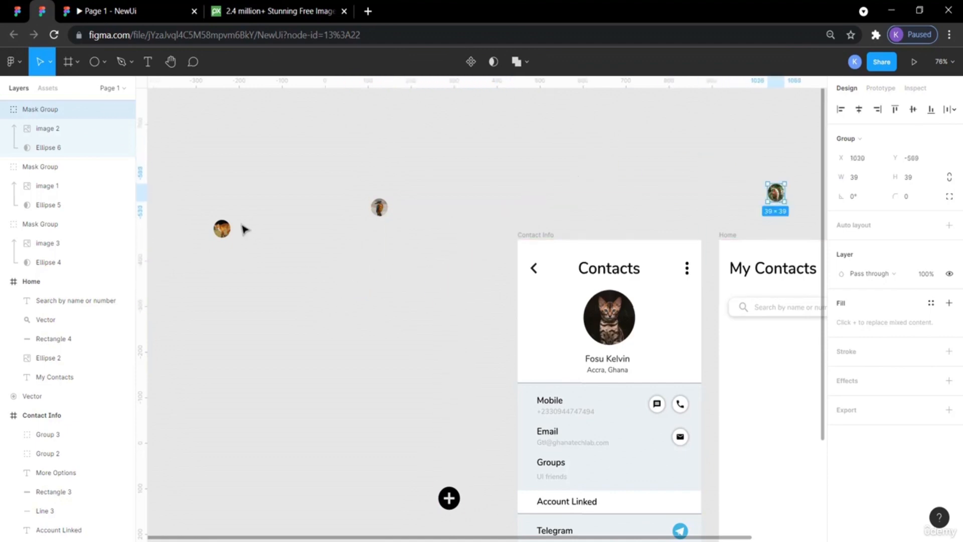
pyautogui.moveTo(222, 226); pyautogui.dragTo(766, 176)
pyautogui.moveTo(380, 206); pyautogui.dragTo(812, 181)
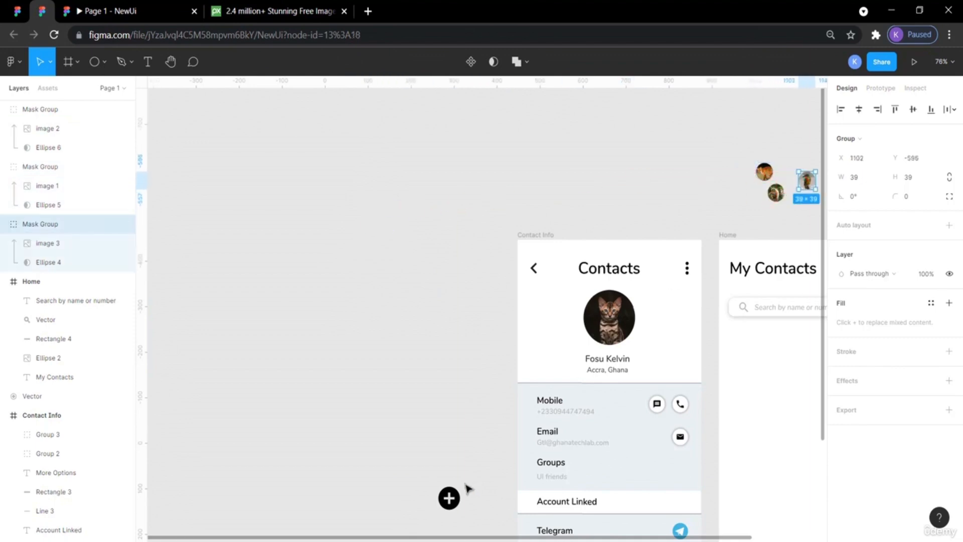
pyautogui.moveTo(449, 498); pyautogui.dragTo(754, 197)
pyautogui.hscroll(5, 644, 226)
pyautogui.scroll(-2, 643, 226)
pyautogui.hscroll(1, 645, 228)
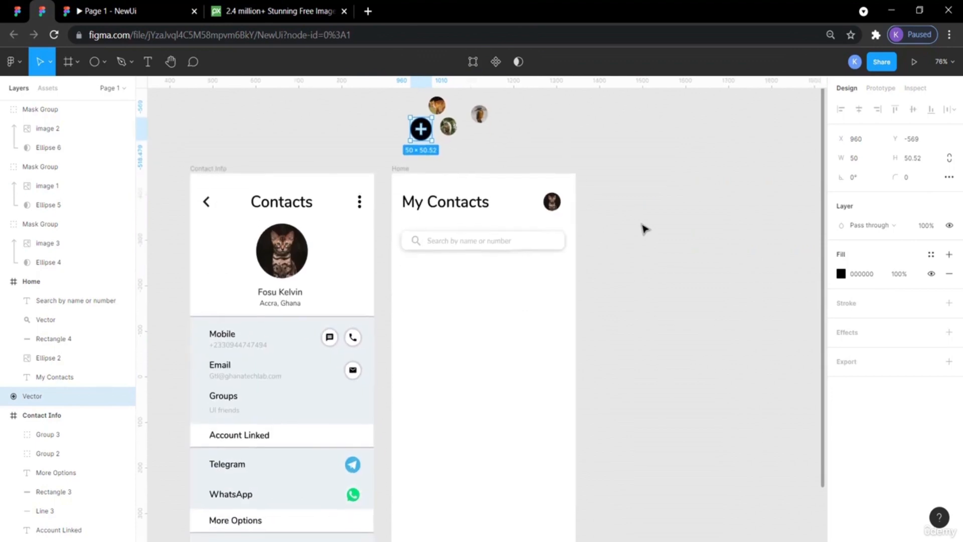
pyautogui.scroll(1, 643, 228)
pyautogui.moveTo(480, 130); pyautogui.dragTo(724, 264)
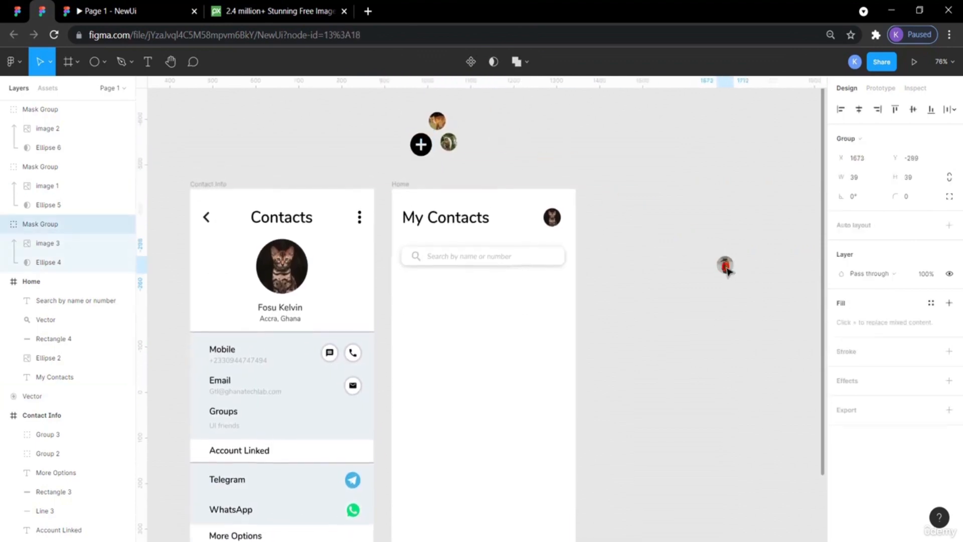
pyautogui.moveTo(448, 142); pyautogui.dragTo(661, 286)
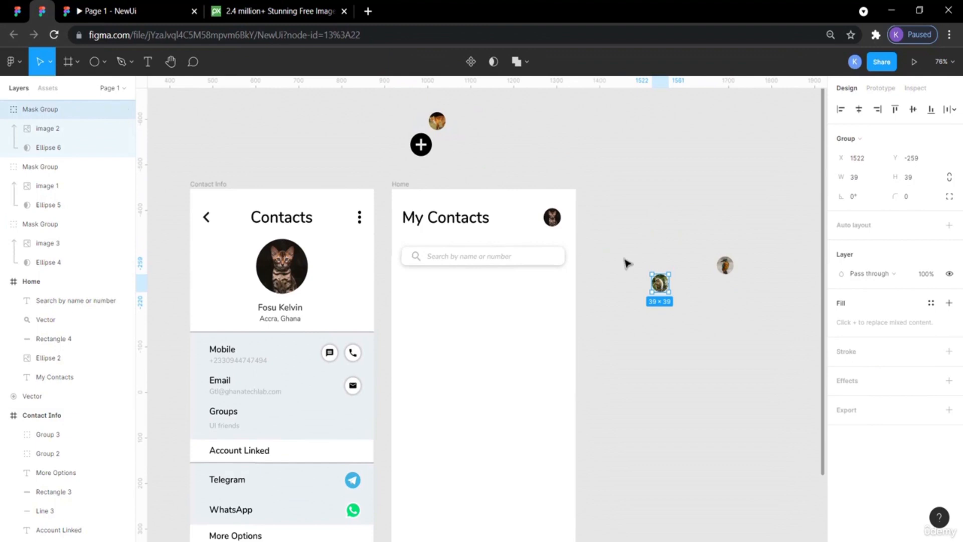
pyautogui.moveTo(421, 145); pyautogui.dragTo(633, 333)
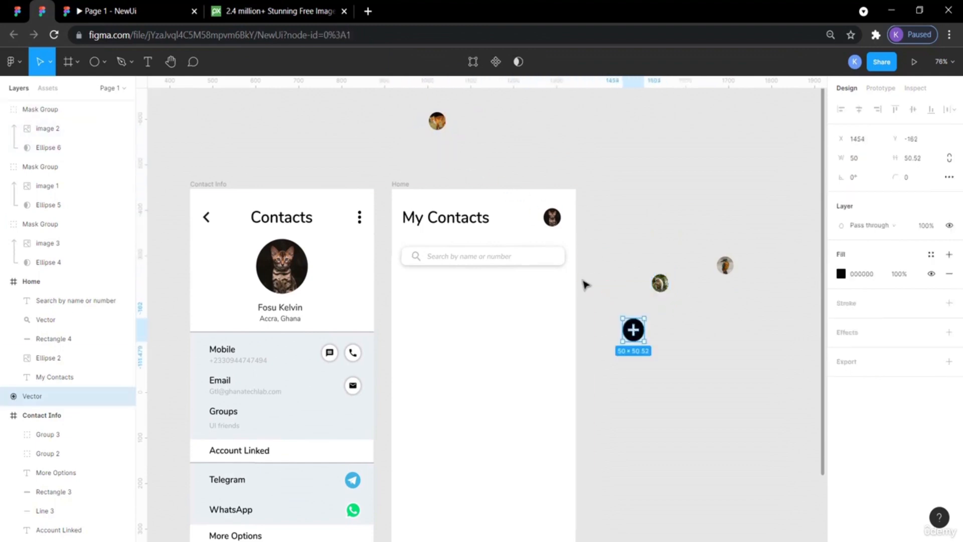
pyautogui.moveTo(437, 111); pyautogui.dragTo(614, 232)
pyautogui.scroll(-2, 588, 307)
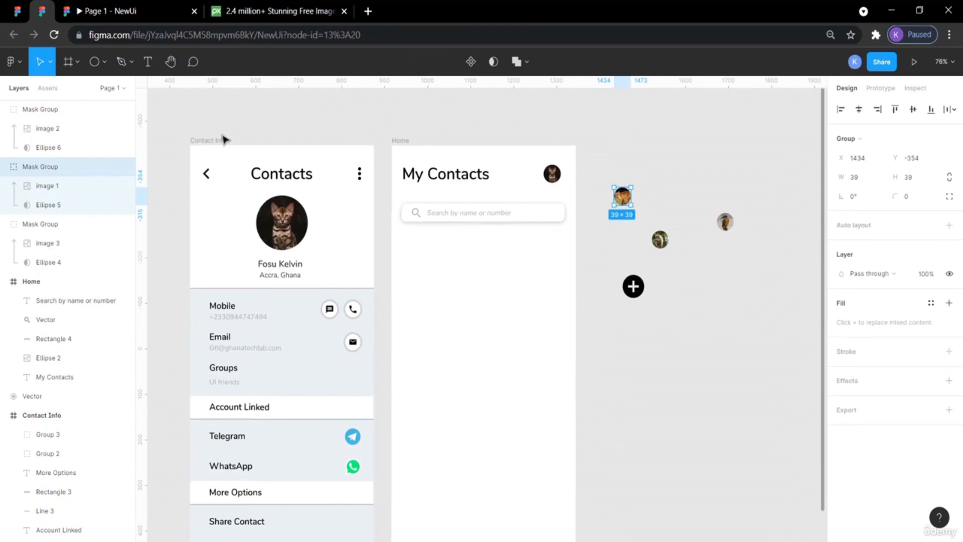
# Check the search box's size and position in the reference design.
pyautogui.click(24, 12)
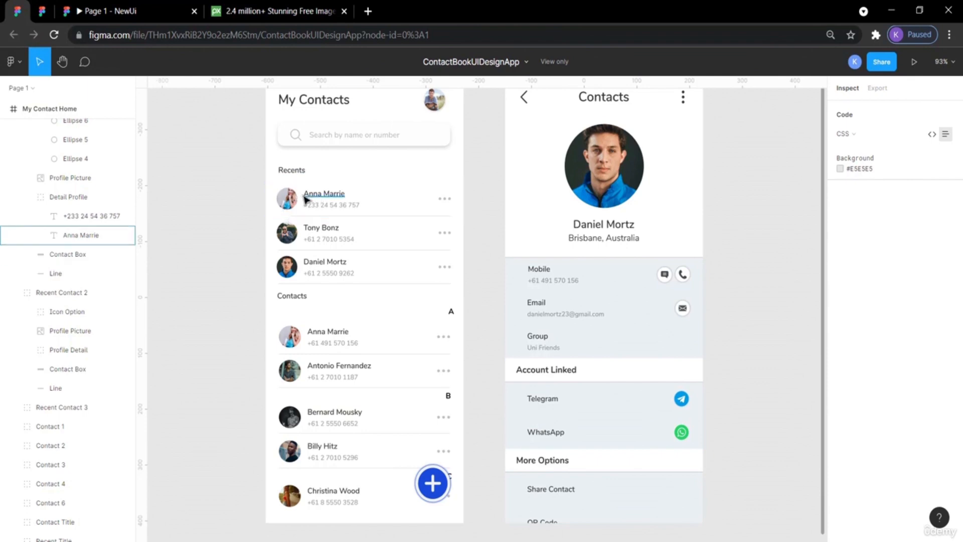
pyautogui.click(290, 145)
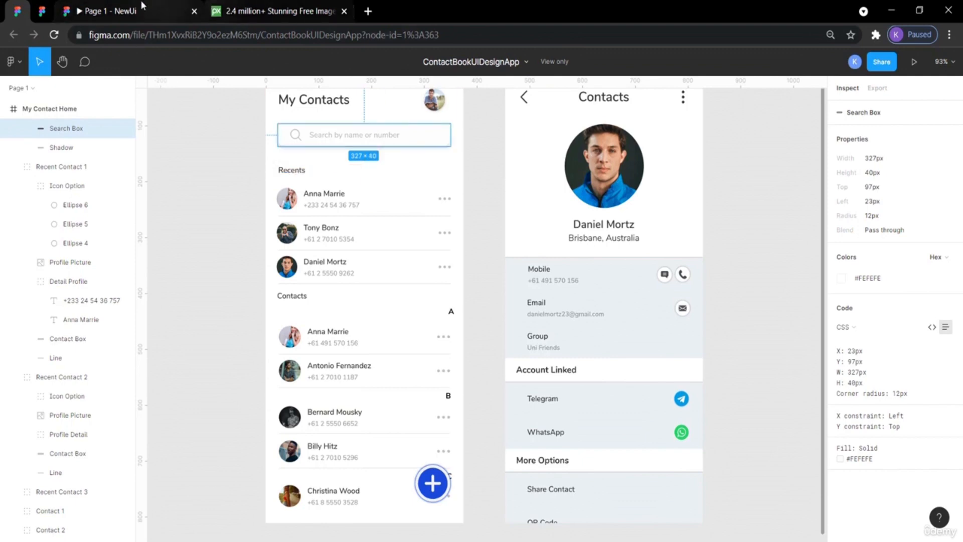
pyautogui.click(44, 12)
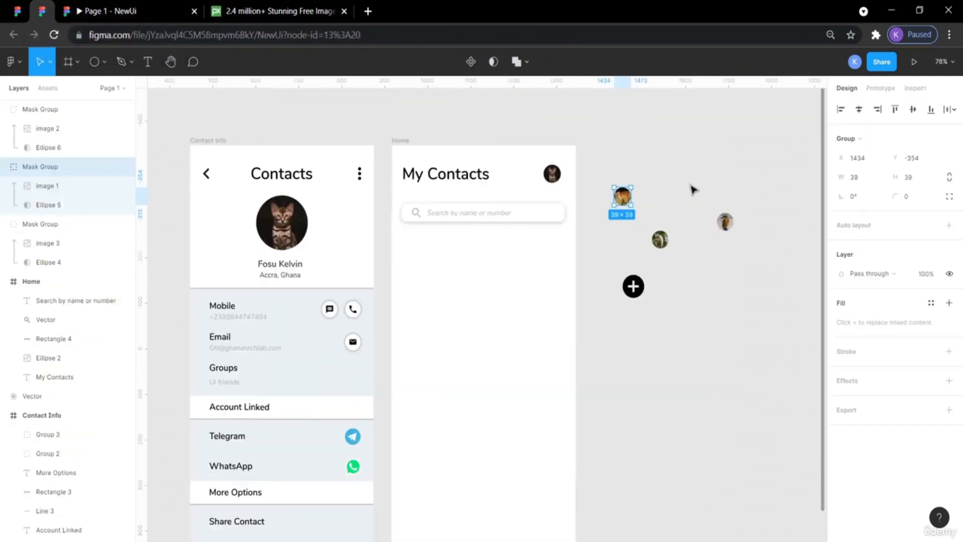
# Place one avatar mask group in the Home frame below the search bar and nudge it up to Y about 203.
pyautogui.click(674, 166)
pyautogui.moveTo(626, 201); pyautogui.dragTo(415, 264)
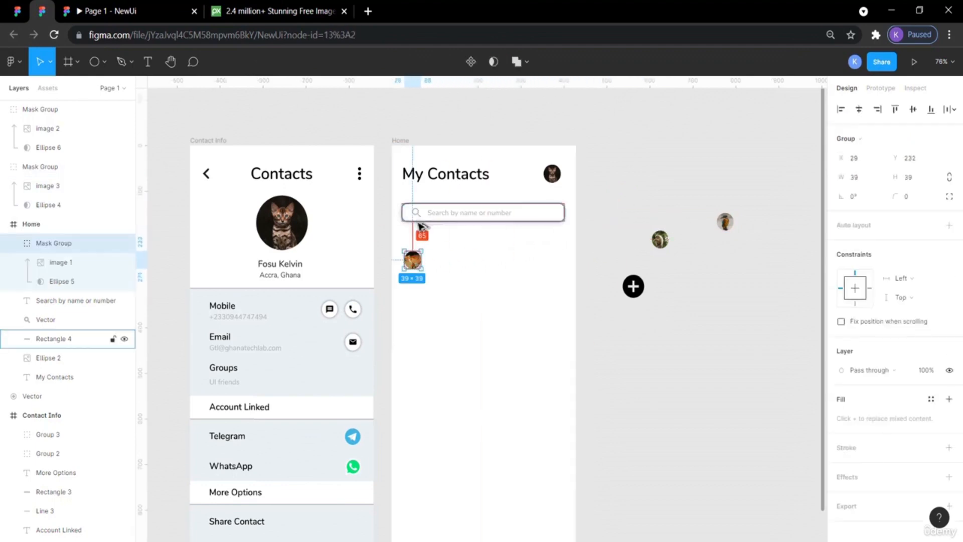
pyautogui.press('alt')
pyautogui.press('alt')
pyautogui.press('Up')
pyautogui.press('Up')
pyautogui.press('Up')
pyautogui.press('Up')
pyautogui.press('Up')
pyautogui.press('Up')
pyautogui.press('Up')
pyautogui.press('Up')
pyautogui.press('Up')
pyautogui.press('Up')
pyautogui.press('Up')
pyautogui.press('Up')
pyautogui.press('Up')
pyautogui.press('Up')
pyautogui.press('Up')
pyautogui.press('Up')
pyautogui.press('Up')
pyautogui.press('Up')
pyautogui.press('Up')
pyautogui.press('Up')
pyautogui.press('Up')
pyautogui.press('Up')
pyautogui.press('Up')
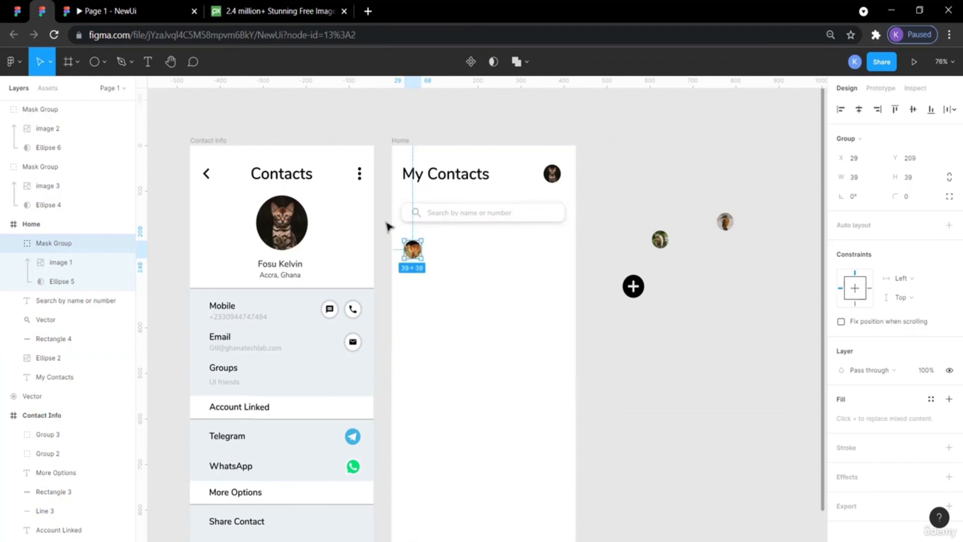
pyautogui.press('Up')
pyautogui.press('Up')
pyautogui.press('Up')
pyautogui.press('Up')
pyautogui.press('Up')
pyautogui.press('Up')
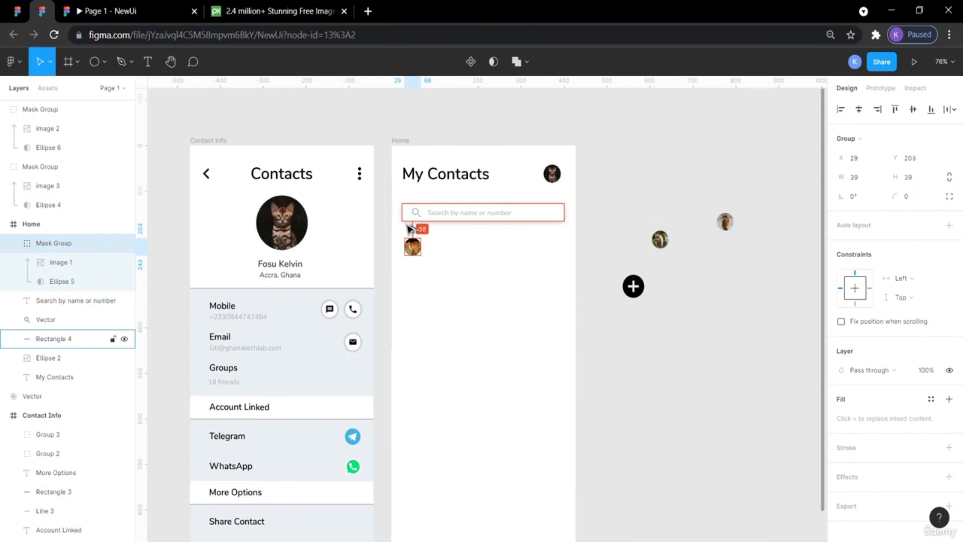
pyautogui.press('Up')
pyautogui.click(645, 190)
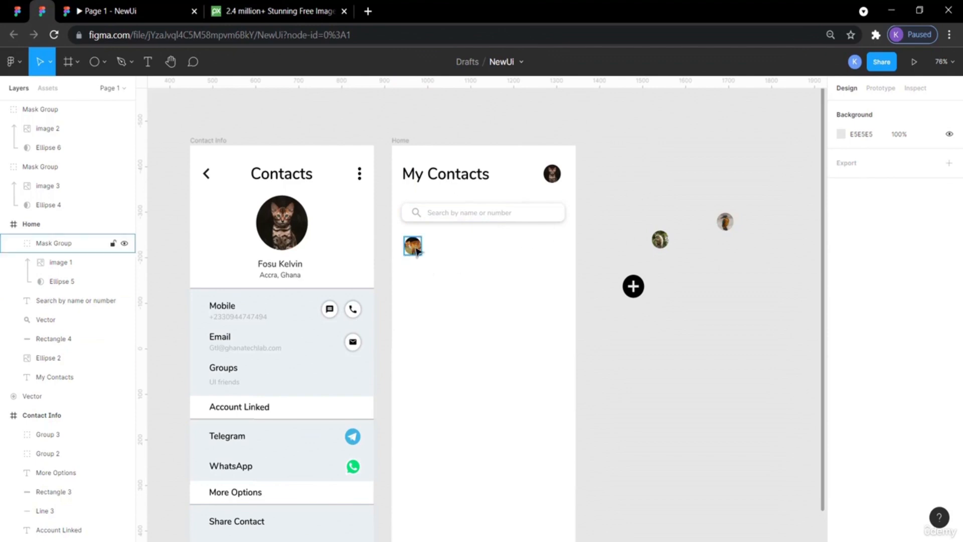
# Inspect the Recents heading's typography in the reference design.
pyautogui.click(18, 11)
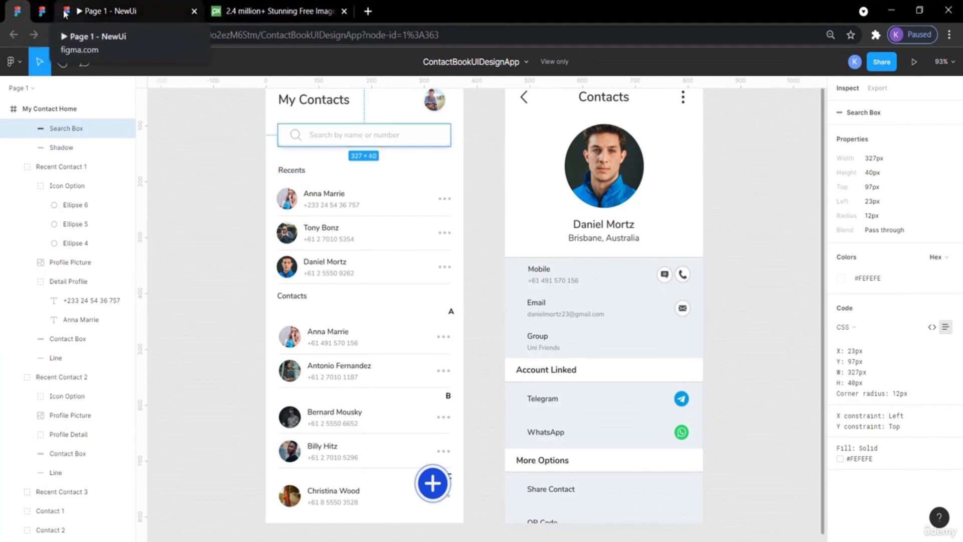
pyautogui.click(42, 11)
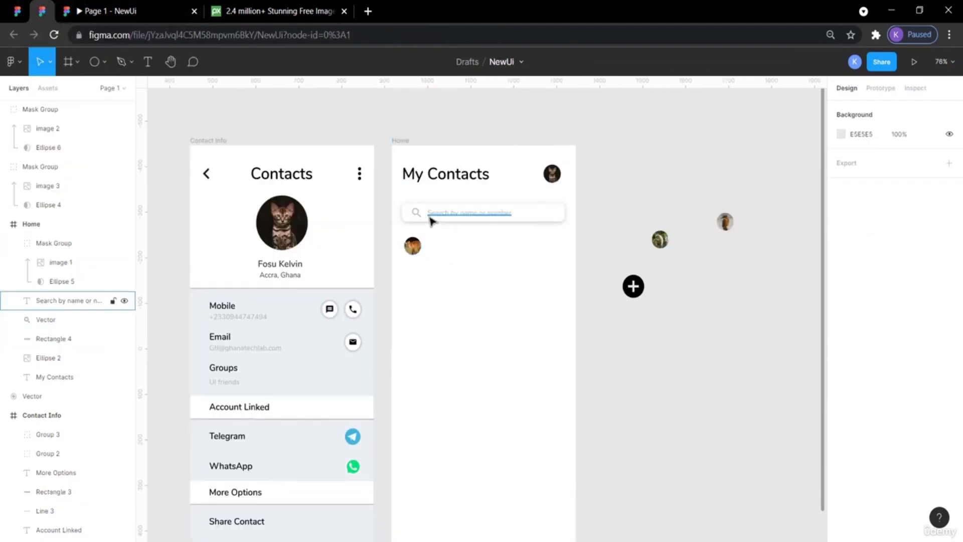
pyautogui.click(289, 281)
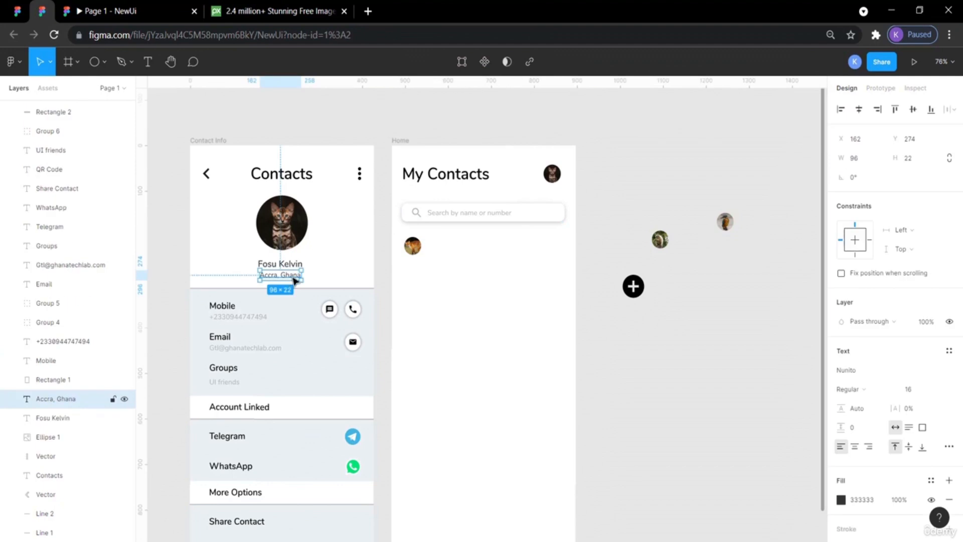
pyautogui.click(190, 99)
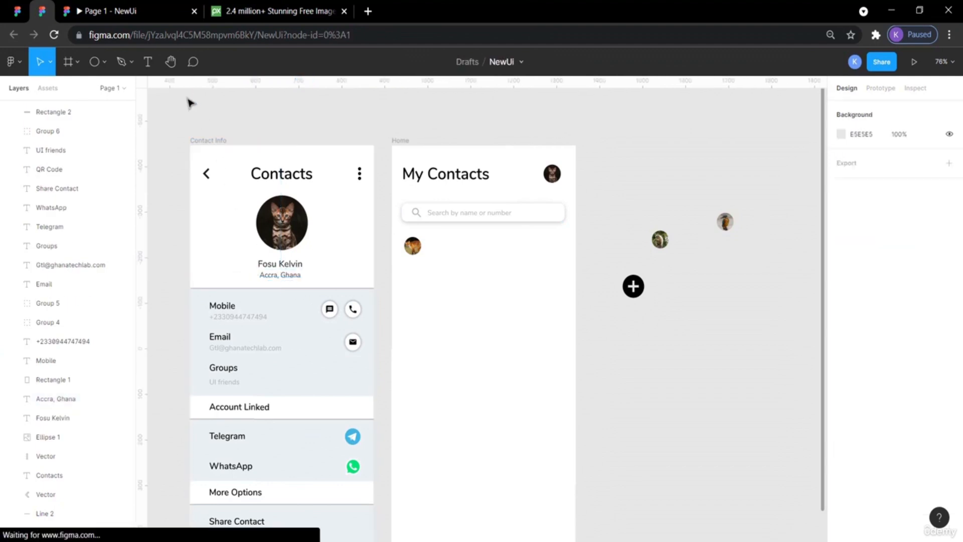
pyautogui.click(15, 19)
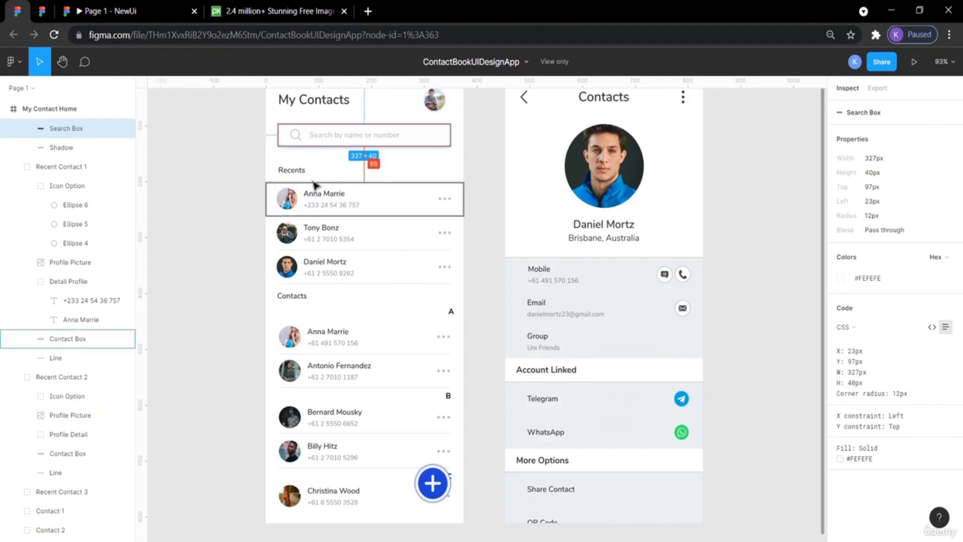
pyautogui.click(300, 173)
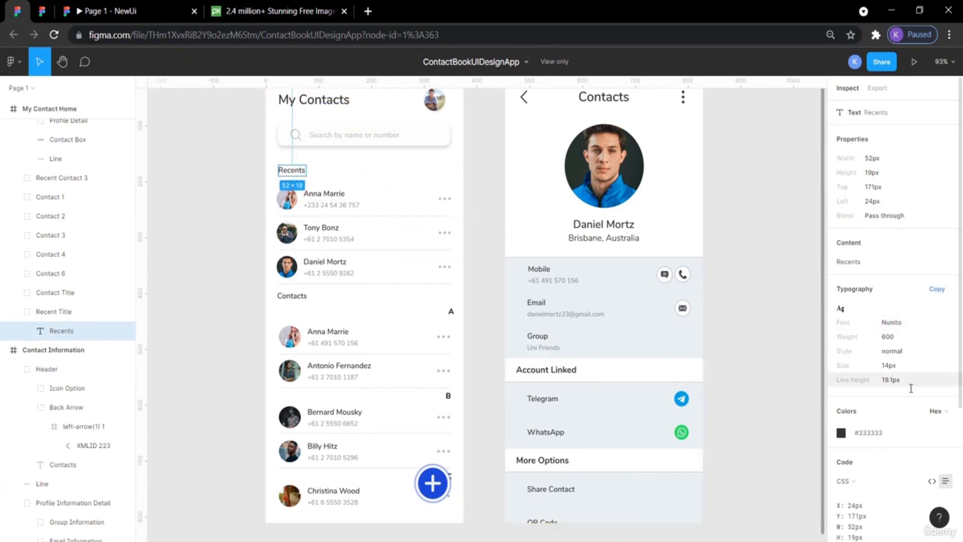
# Duplicate the 'Accra, Ghana' text and move the copy into the Home frame beside the avatar.
pyautogui.click(41, 12)
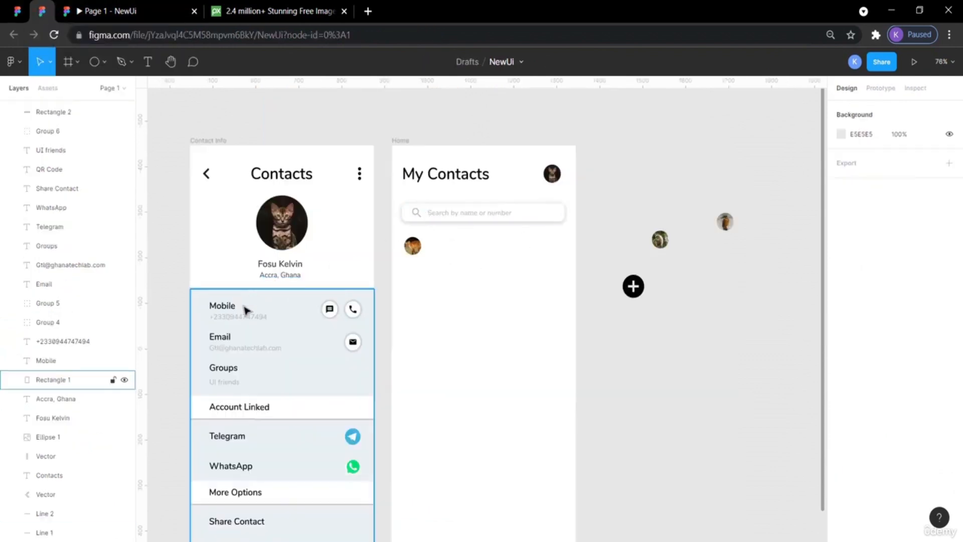
pyautogui.click(287, 279)
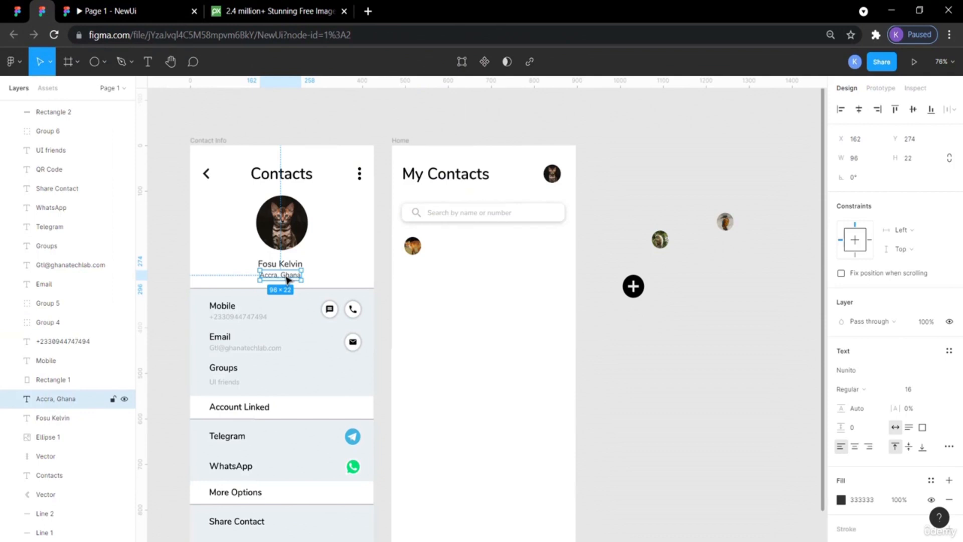
pyautogui.hotkey('ctrl', 'v')
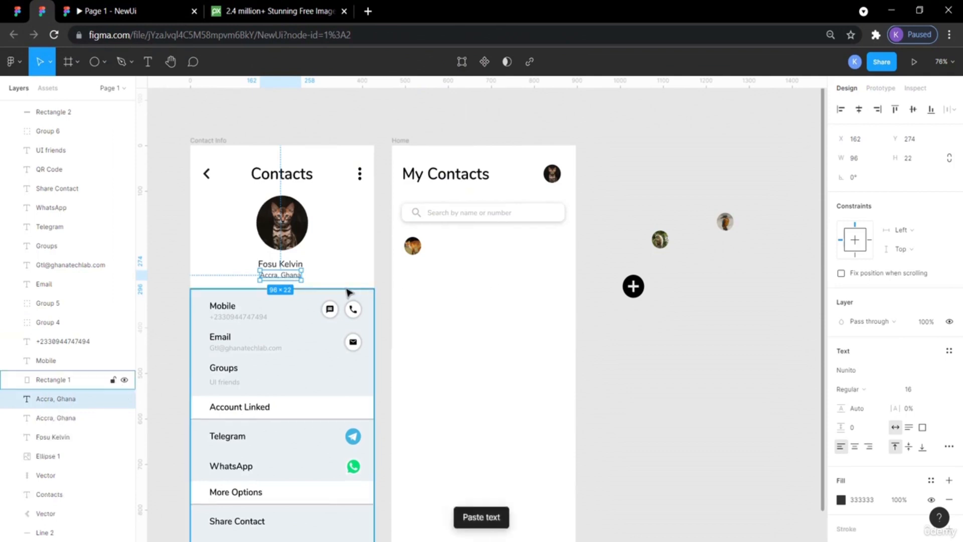
pyautogui.moveTo(290, 283); pyautogui.dragTo(471, 258)
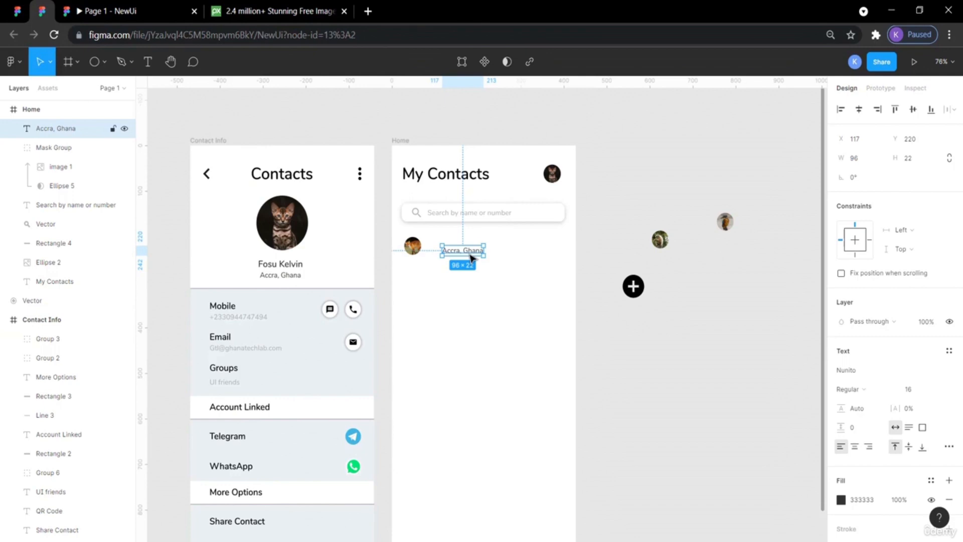
# Replace the copied text's wording with 'Rescent'.
pyautogui.click(862, 386)
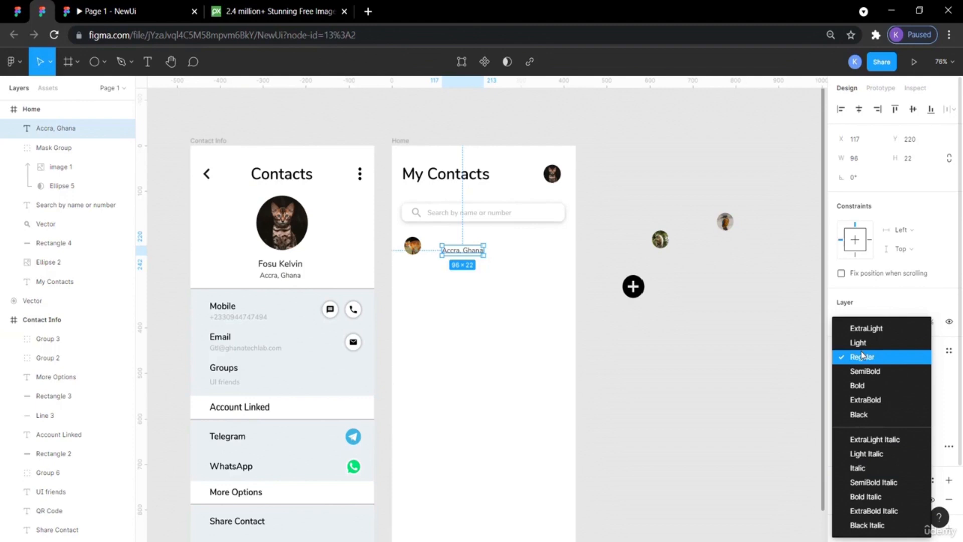
pyautogui.click(739, 379)
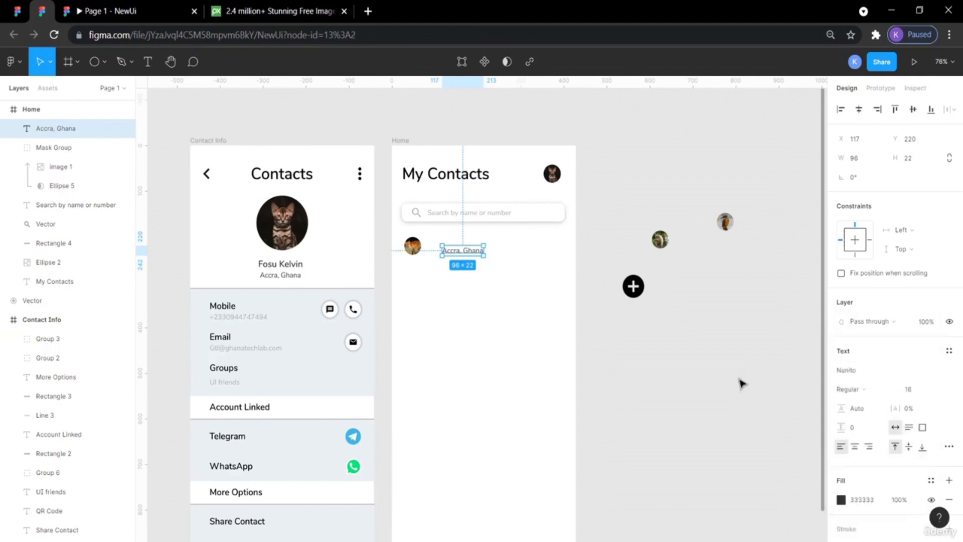
pyautogui.doubleClick(453, 254)
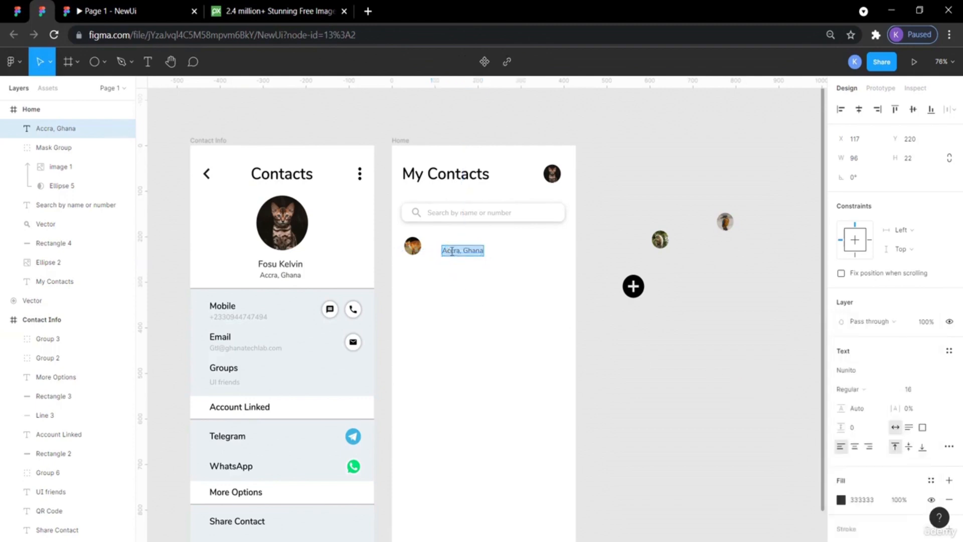
pyautogui.write('Rescent')
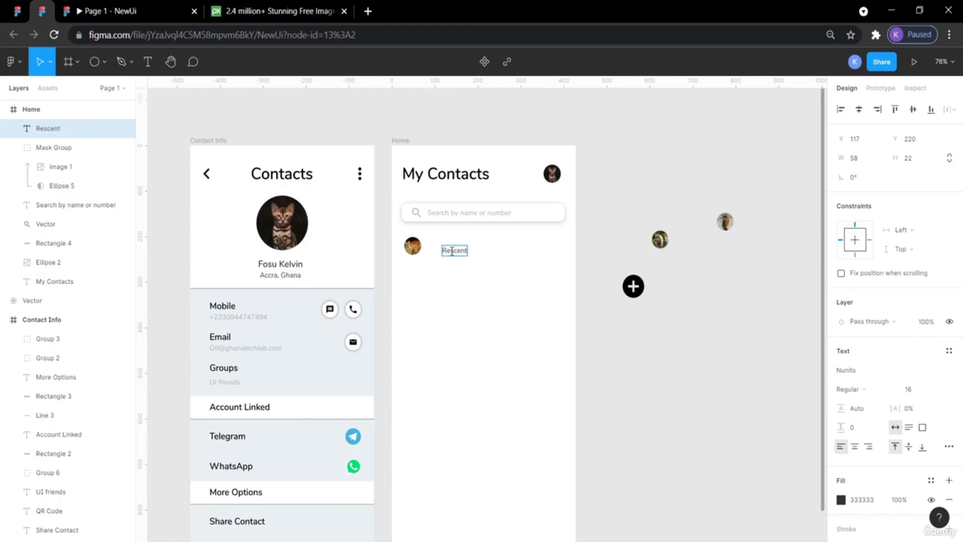
pyautogui.press('Escape')
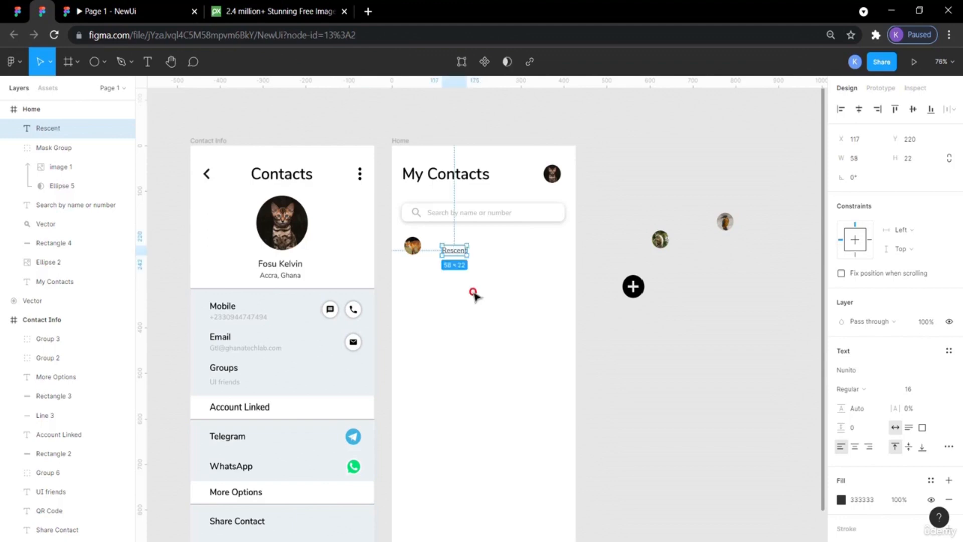
# Compare with the reference and correct the heading text to read 'Recents'.
pyautogui.click(16, 10)
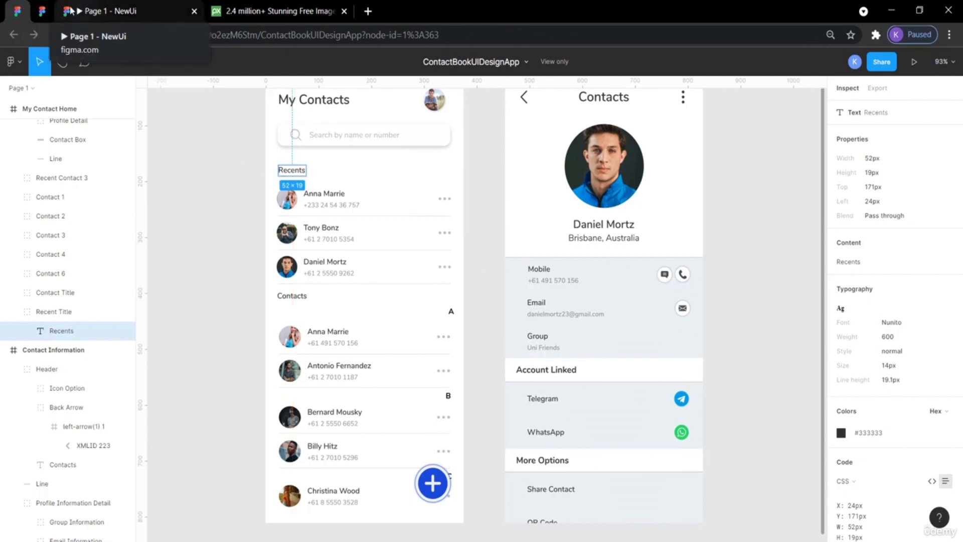
pyautogui.click(42, 11)
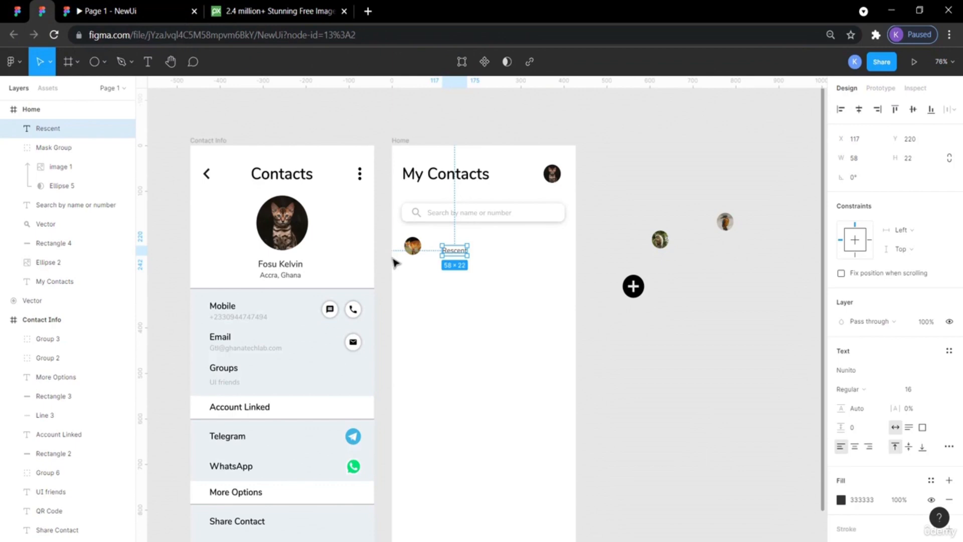
pyautogui.doubleClick(451, 253)
pyautogui.click(454, 252)
pyautogui.press('BackSpace')
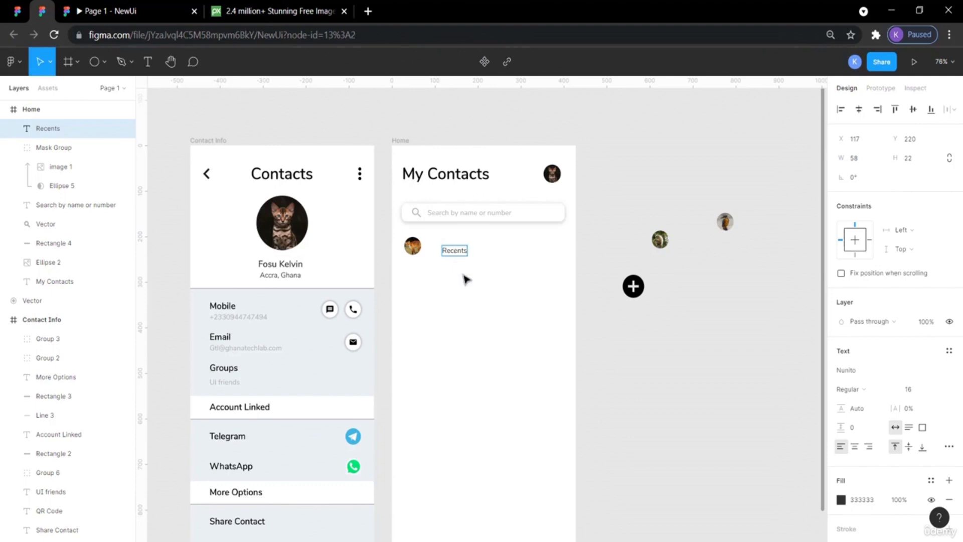
# Move the avatar lower in the Home frame and shift the Recents heading to the frame's left edge.
pyautogui.moveTo(413, 246); pyautogui.dragTo(421, 312)
pyautogui.moveTo(462, 254); pyautogui.dragTo(420, 255)
pyautogui.click(545, 295)
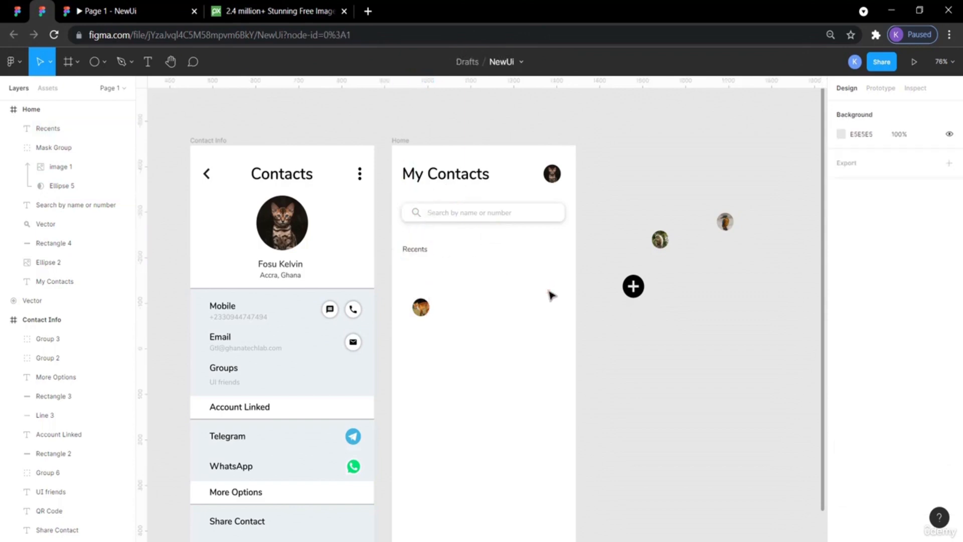
# Compare with the reference and set the Recents heading's font weight to SemiBold.
pyautogui.click(18, 11)
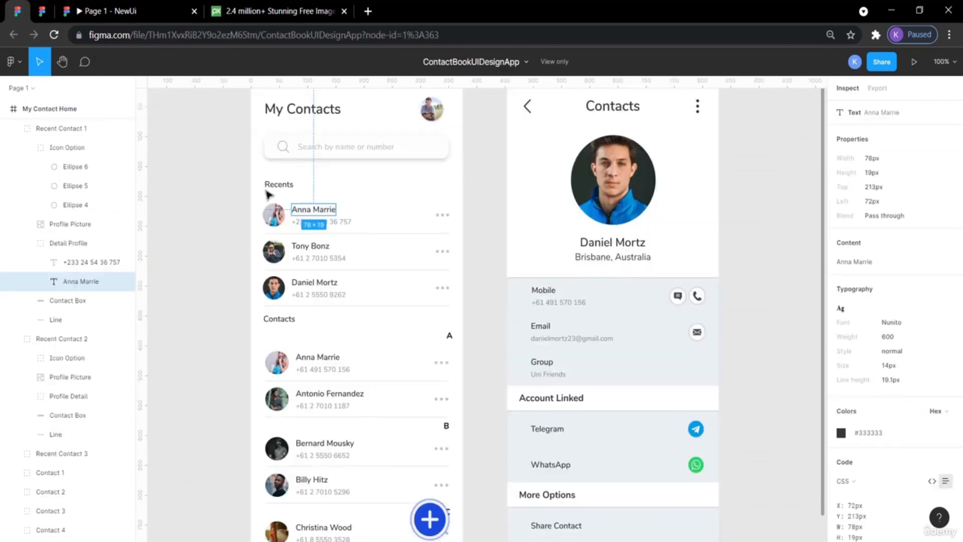
pyautogui.click(52, 13)
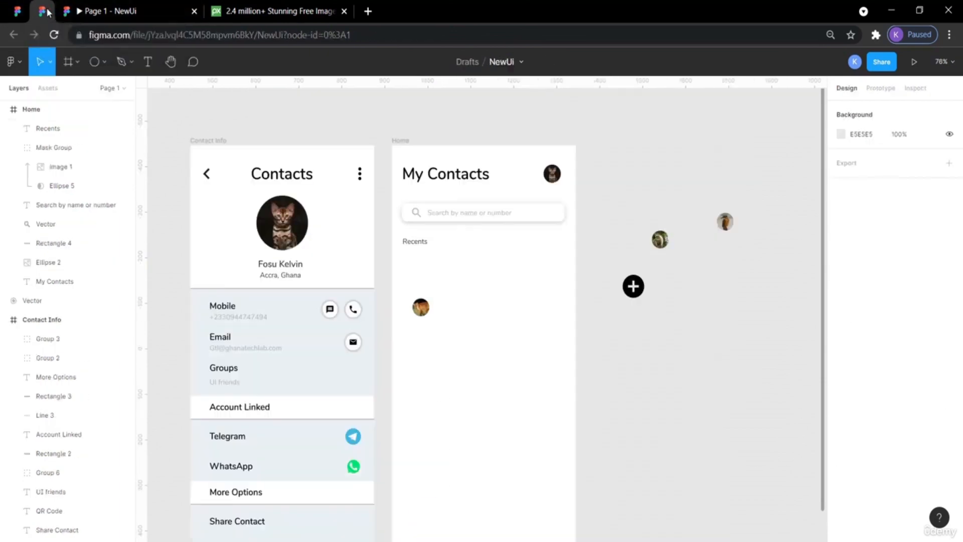
pyautogui.click(416, 242)
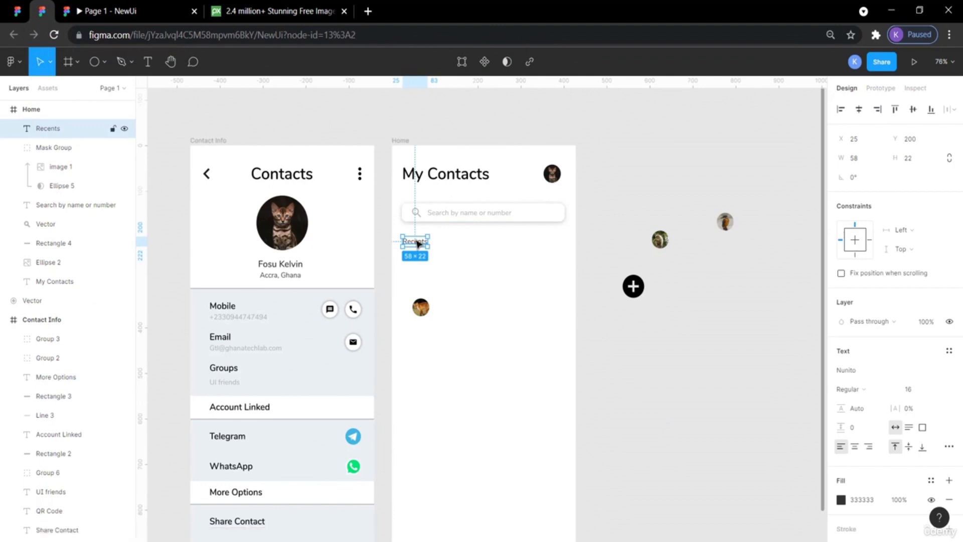
pyautogui.click(895, 392)
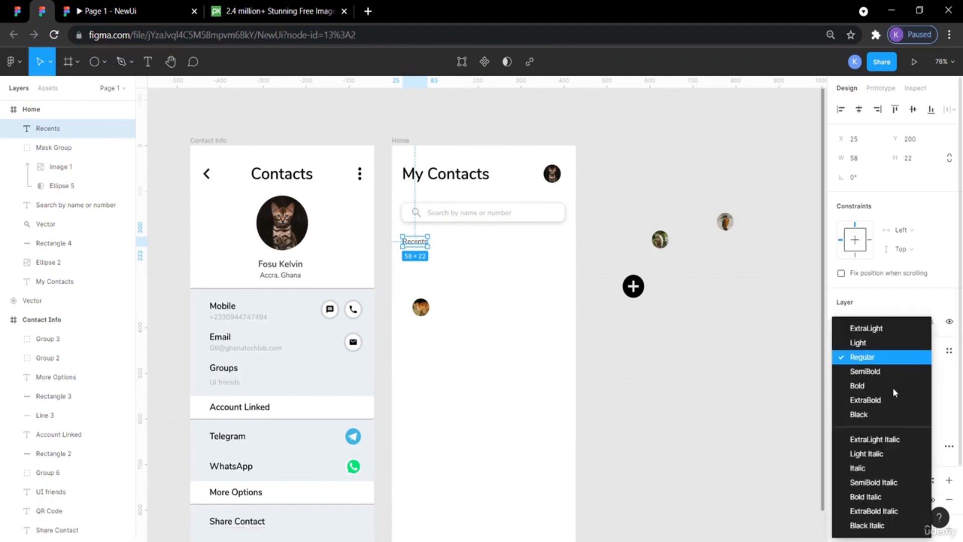
pyautogui.click(865, 371)
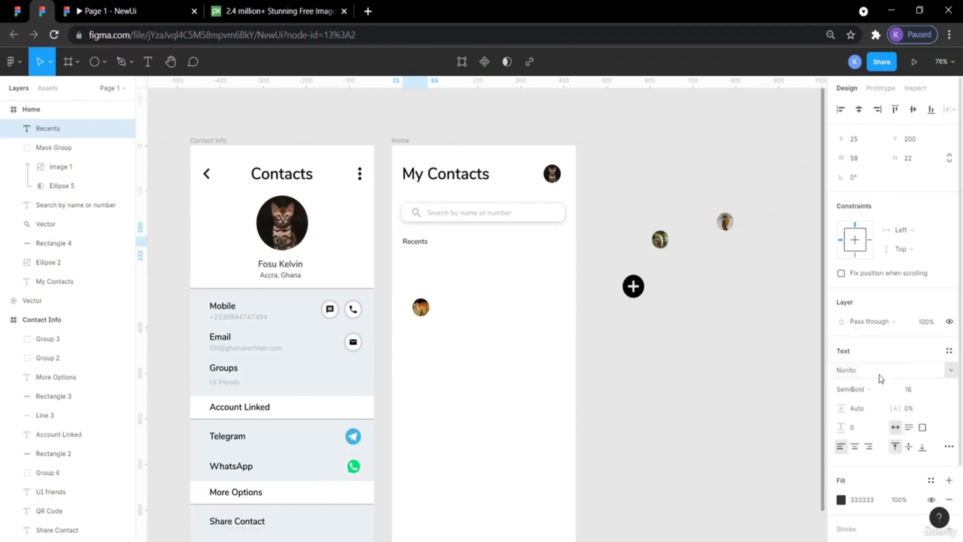
pyautogui.click(792, 368)
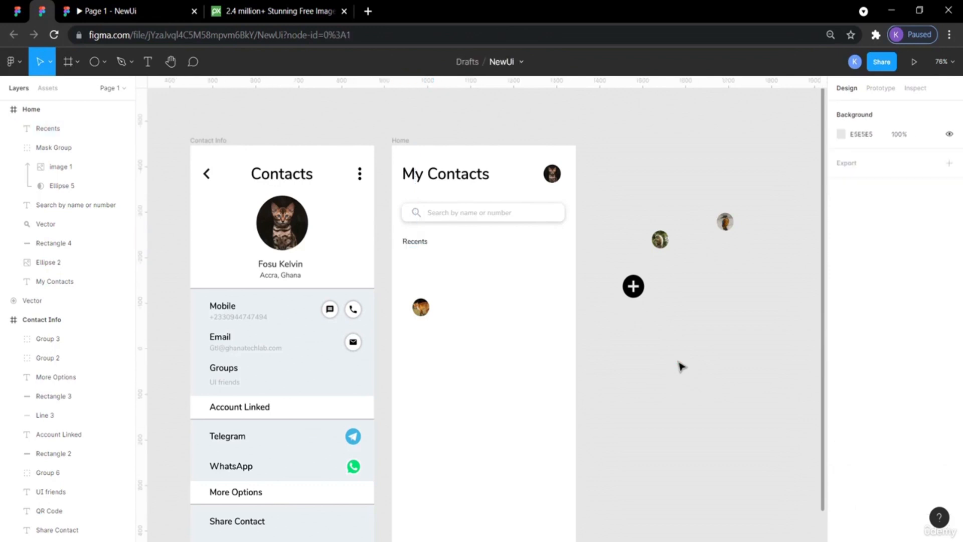
# Match the Recents heading's font size to the Mobile label, setting it to 20.
pyautogui.click(228, 310)
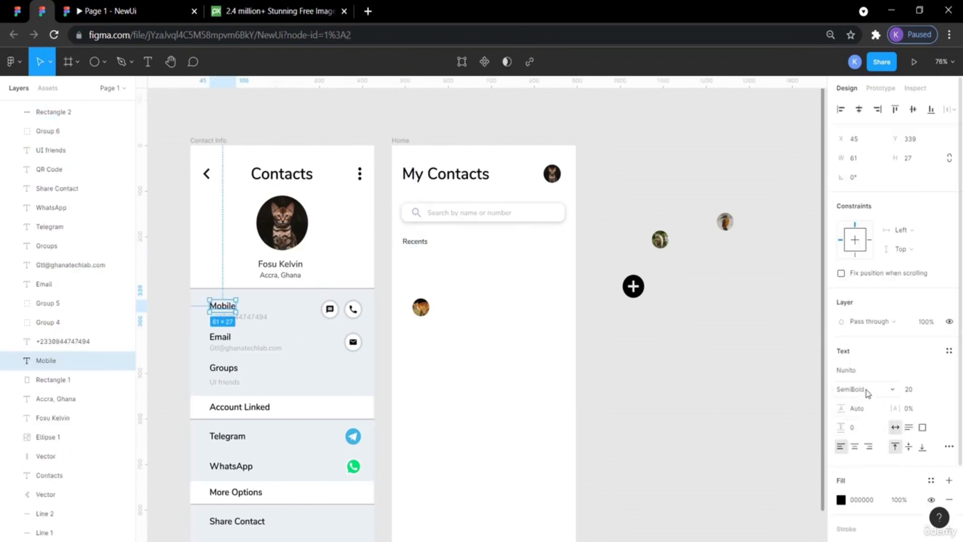
pyautogui.click(420, 248)
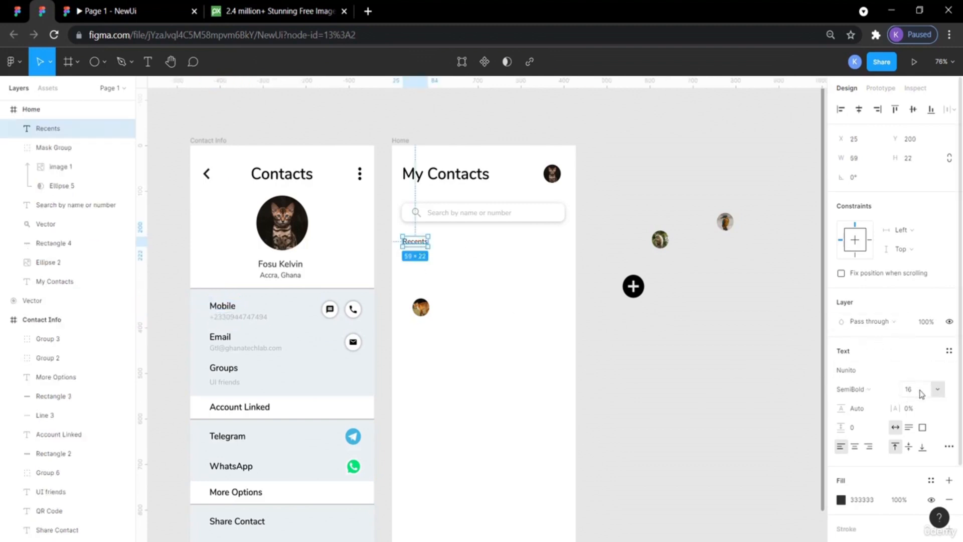
pyautogui.click(937, 391)
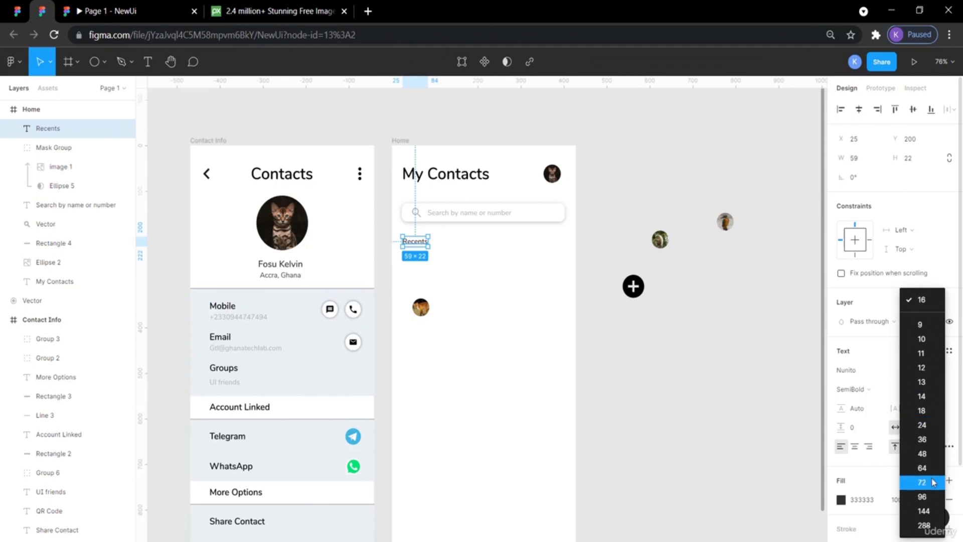
pyautogui.click(933, 427)
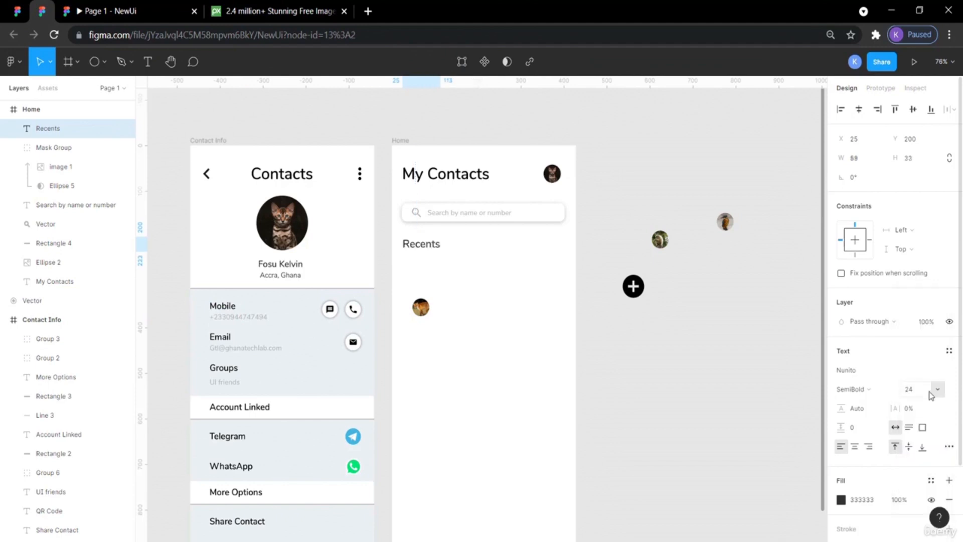
pyautogui.click(914, 390)
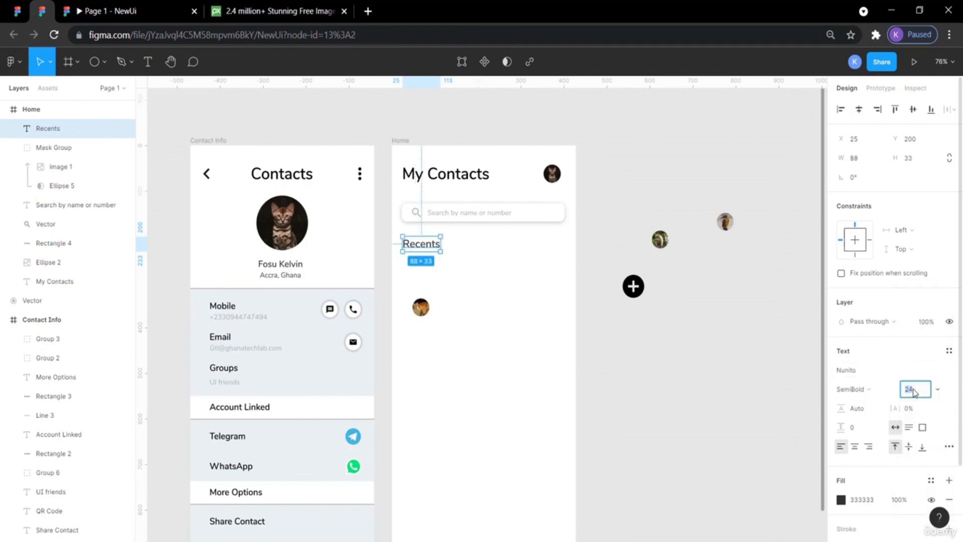
pyautogui.press('Return')
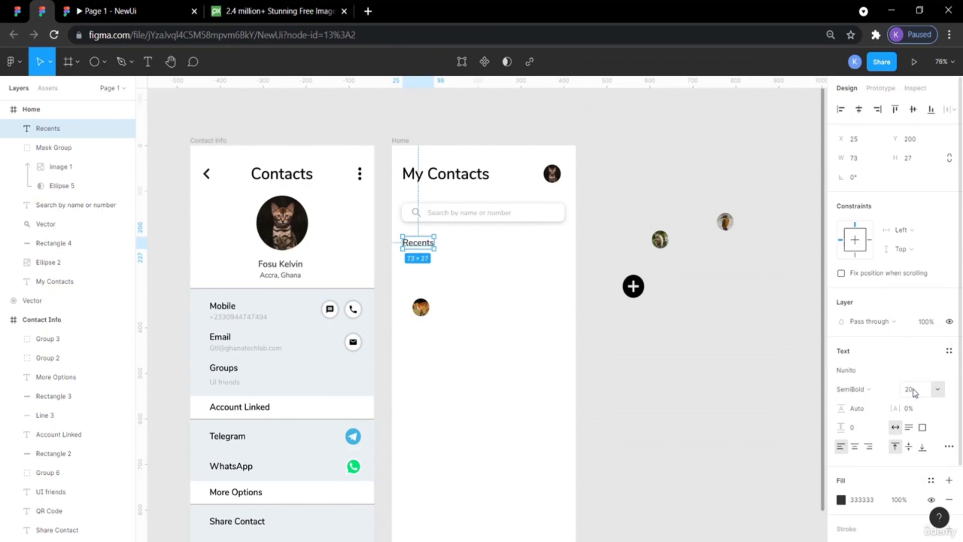
# Add a vertical guide along the Home frame's left margin at about 23.
pyautogui.click(693, 372)
pyautogui.moveTo(146, 275); pyautogui.dragTo(401, 292)
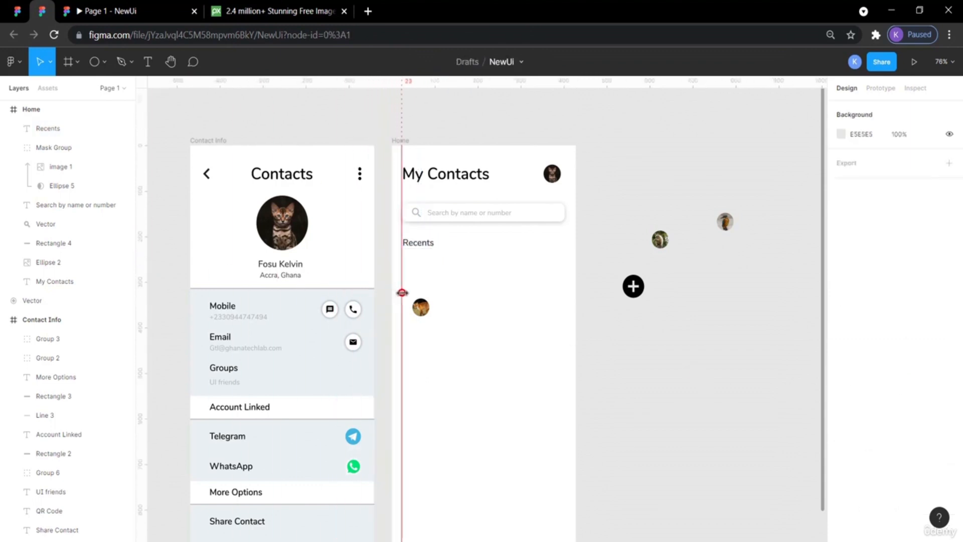
pyautogui.moveTo(402, 292); pyautogui.dragTo(404, 292)
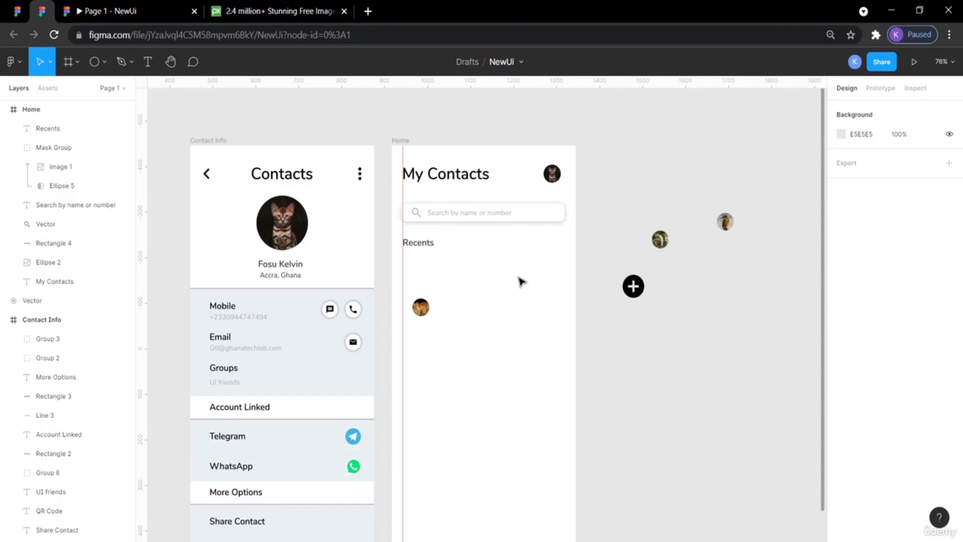
# Copy the Mobile label and phone number from the Contact Info screen and place them beside the avatar in Home.
pyautogui.click(252, 319)
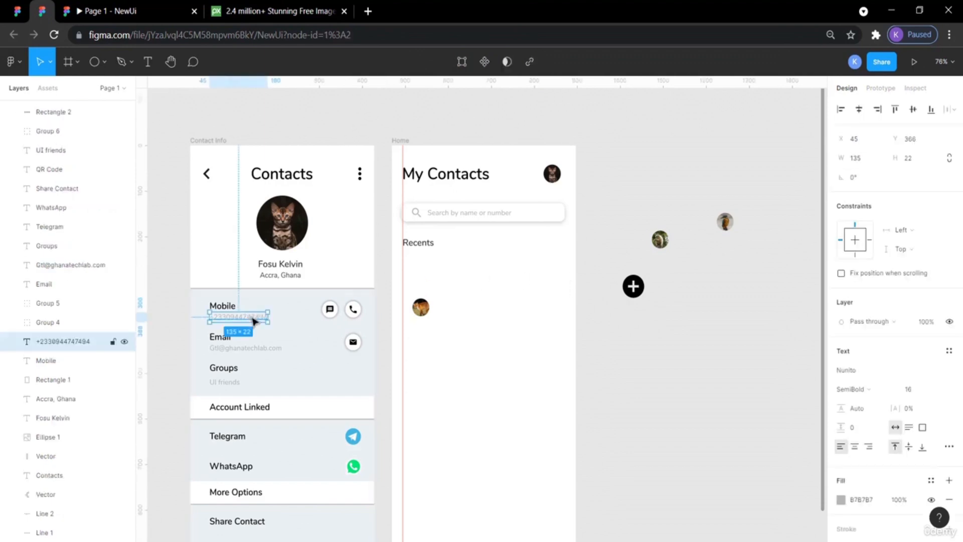
pyautogui.keyDown('shift'); pyautogui.click(230, 306); pyautogui.keyUp('shift')
pyautogui.hotkey('ctrl', 'v')
pyautogui.moveTo(225, 311); pyautogui.dragTo(459, 268)
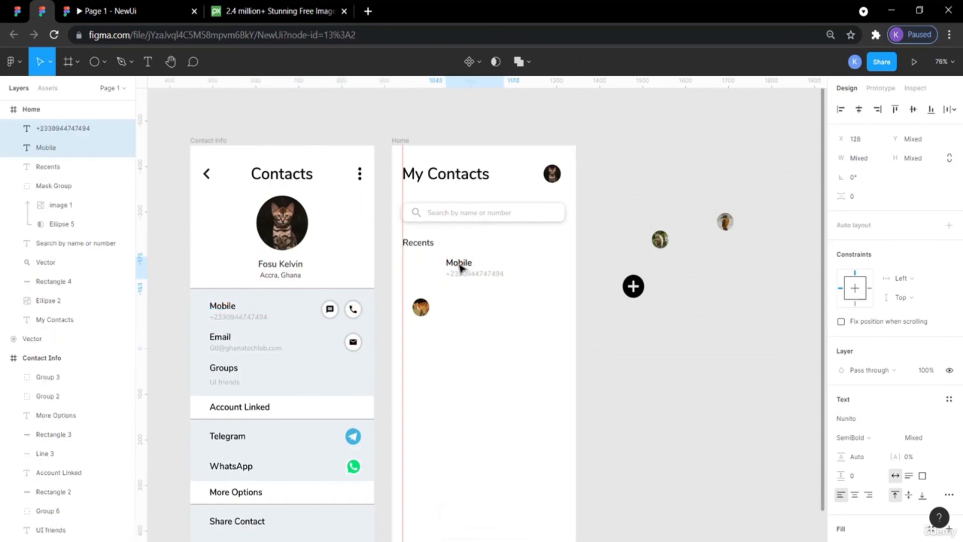
# Open the copied Mobile label for editing and check the first recent contact's entry in the reference design.
pyautogui.doubleClick(459, 264)
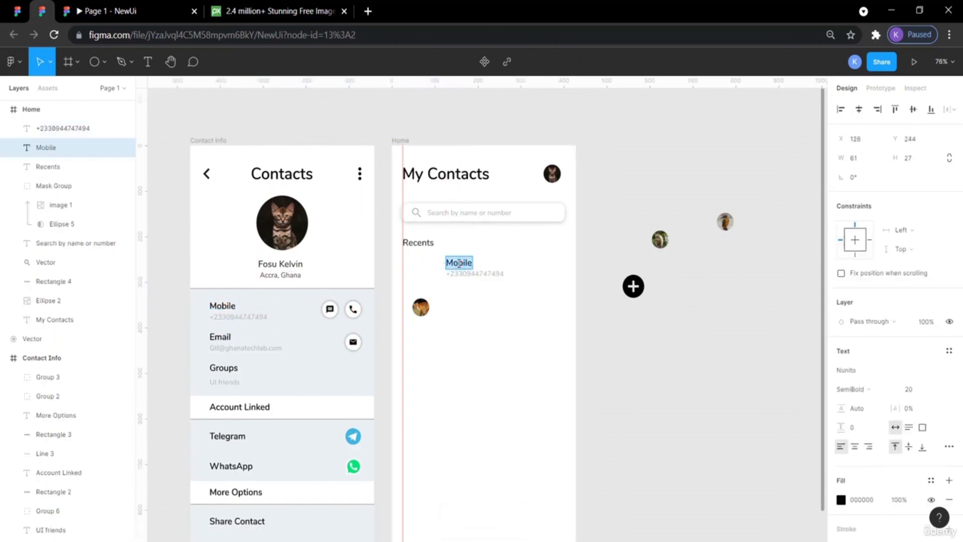
pyautogui.click(18, 11)
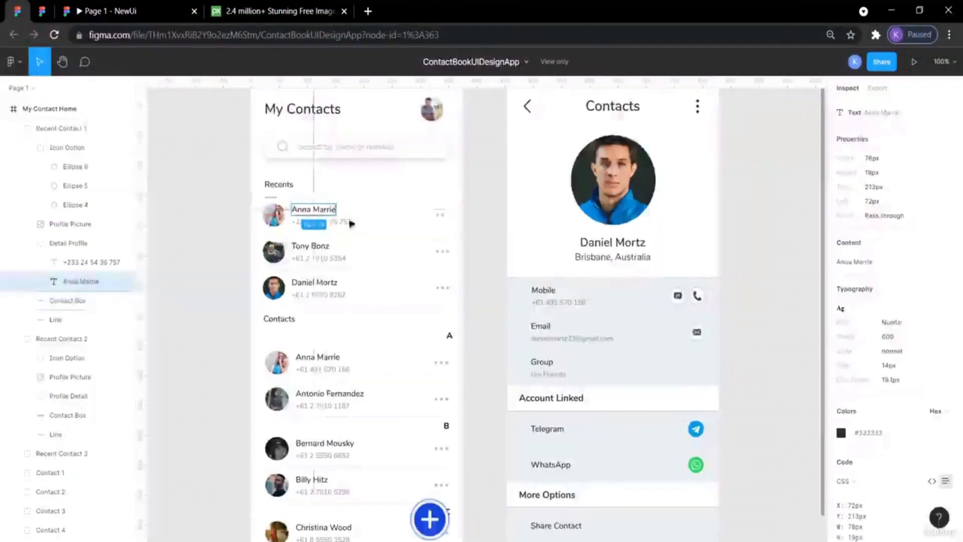
pyautogui.click(198, 182)
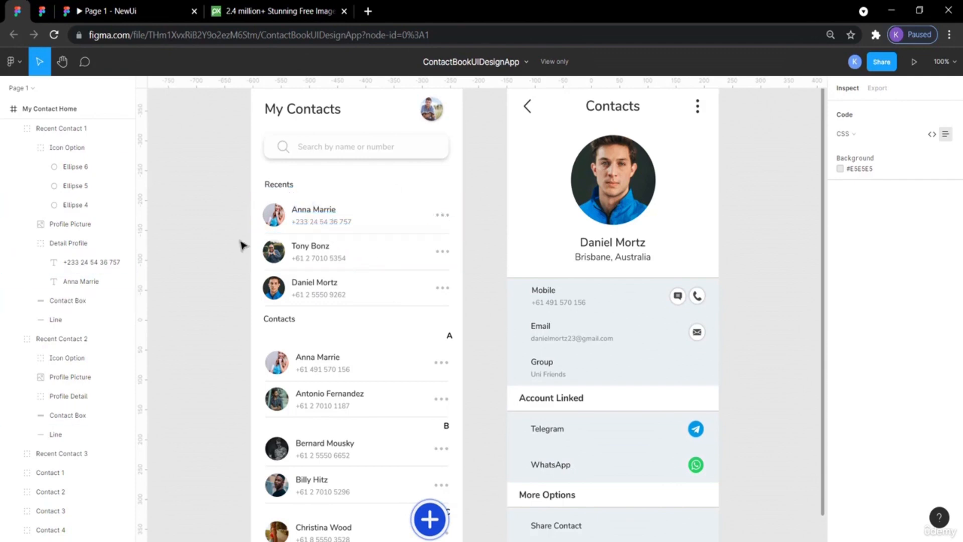
# Retype the placeholder text under Recents as the contact name "Bright Software".
pyautogui.click(43, 11)
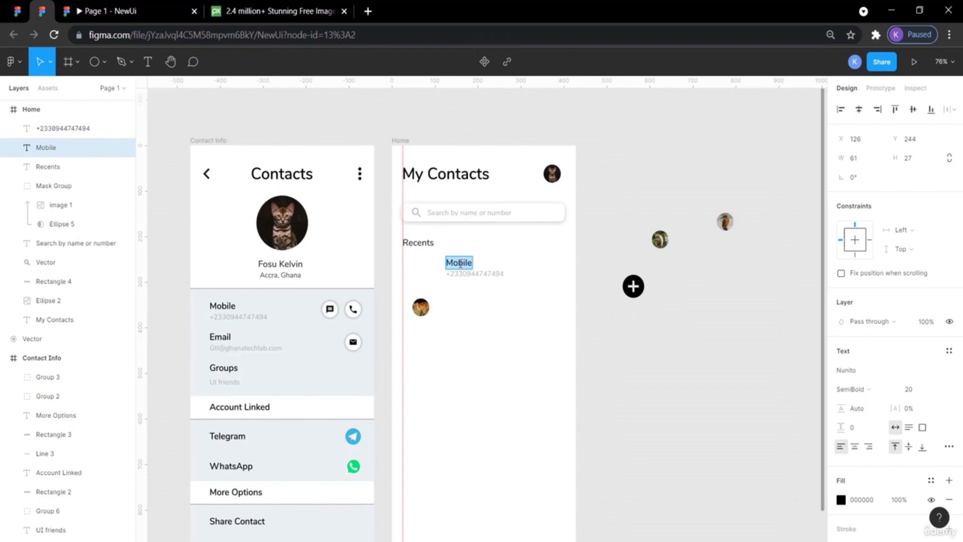
pyautogui.write('Brig')
pyautogui.write('ht So')
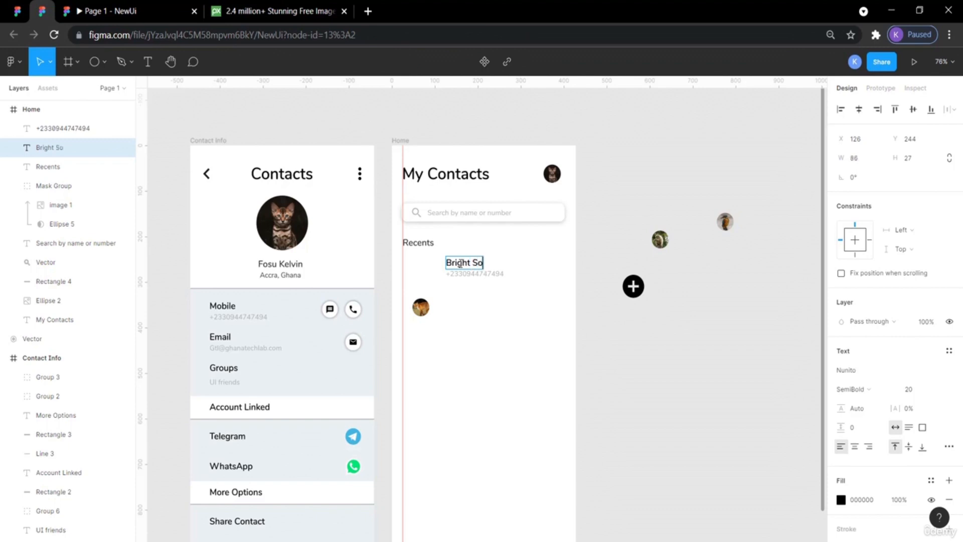
pyautogui.write('ftware')
pyautogui.press('Escape')
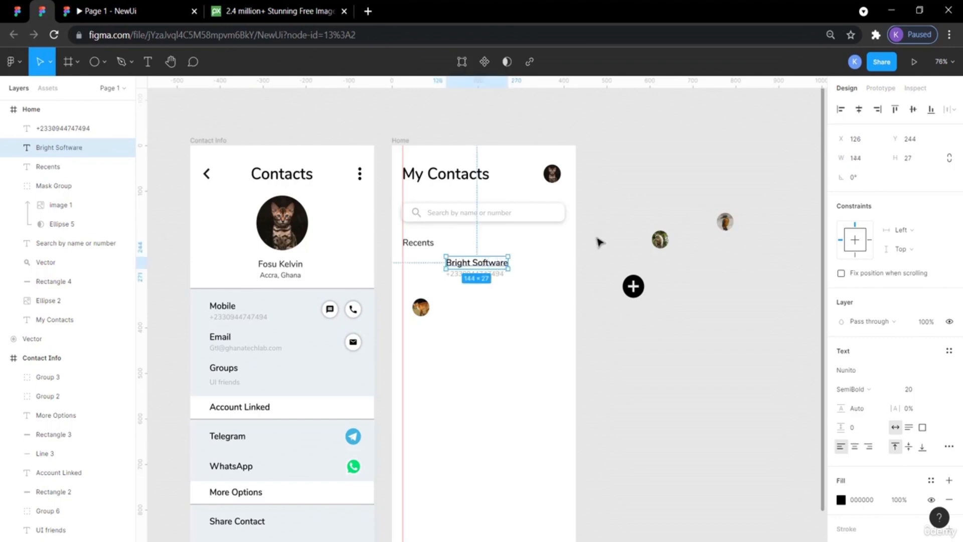
# Move the contact's avatar up beside the Bright Software name.
pyautogui.click(591, 264)
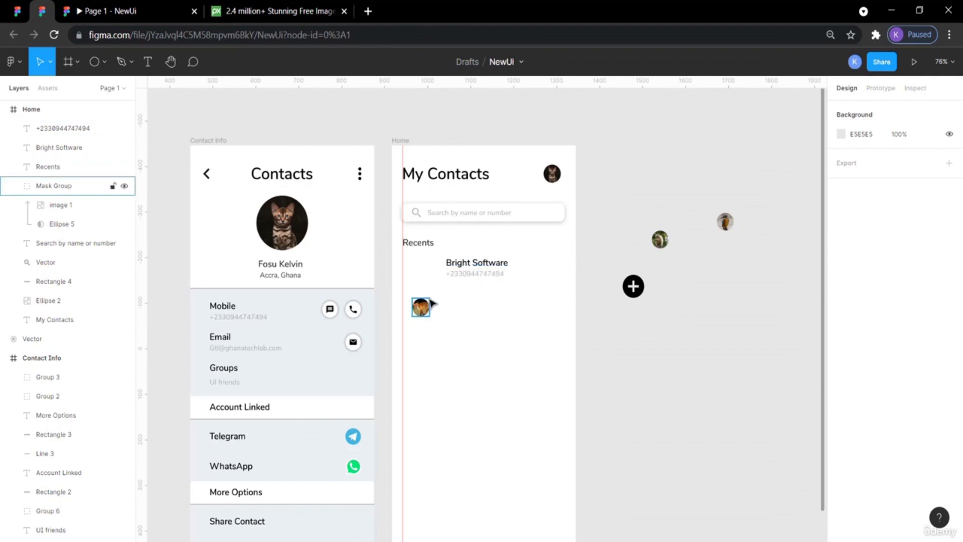
pyautogui.moveTo(426, 309); pyautogui.dragTo(416, 266)
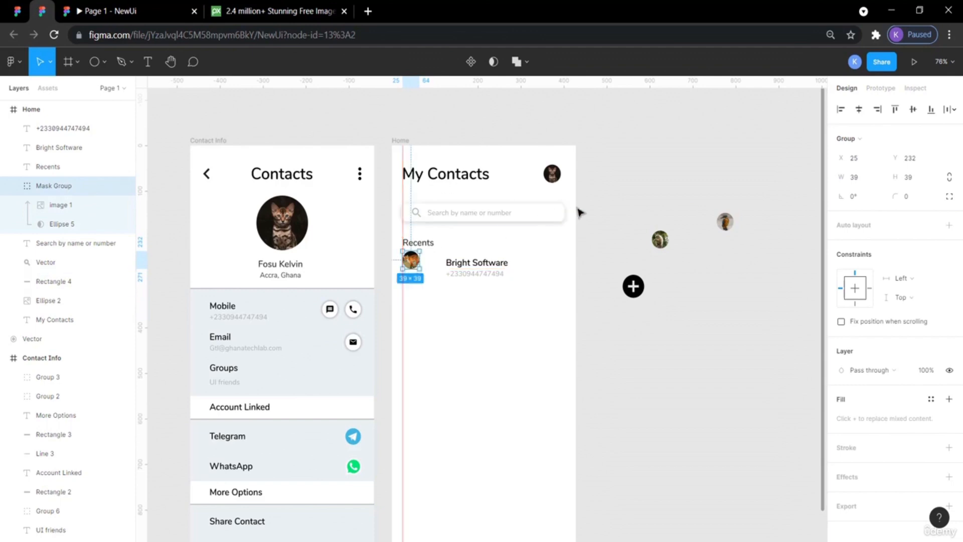
pyautogui.click(607, 212)
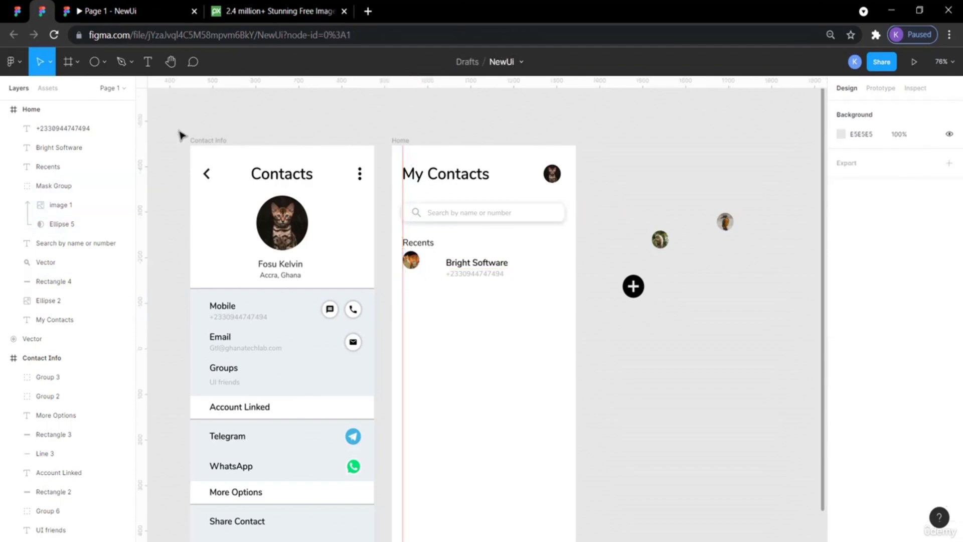
# Inspect the size of the recent contact box in the reference design.
pyautogui.click(23, 11)
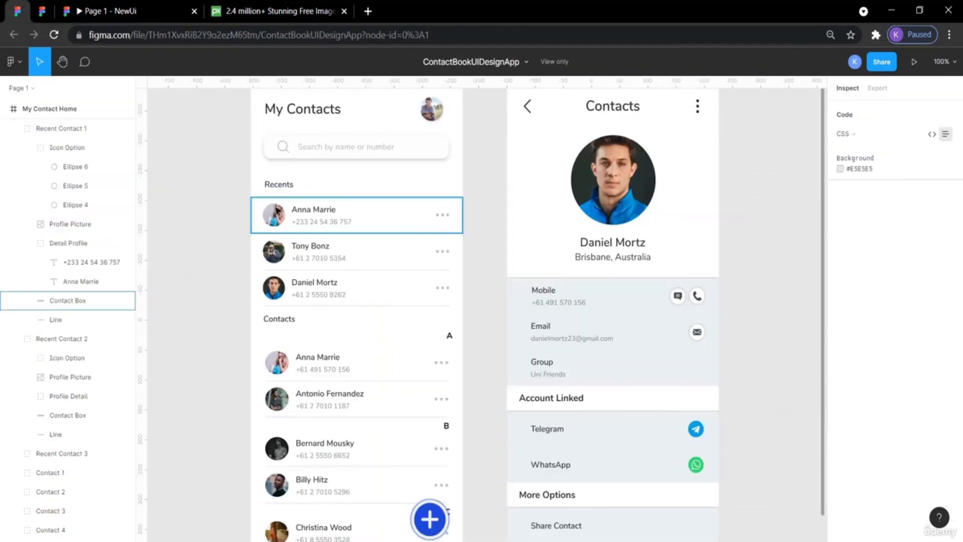
pyautogui.click(277, 209)
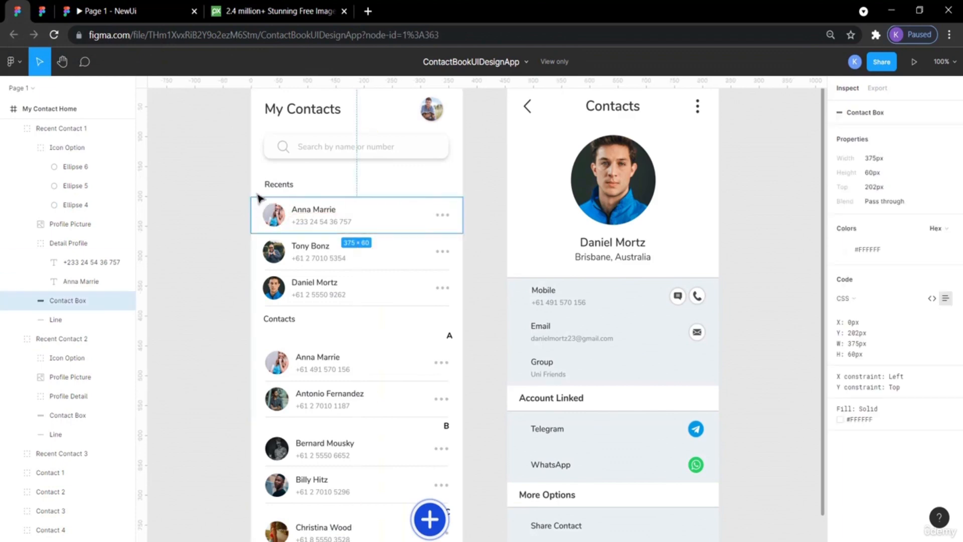
pyautogui.click(42, 11)
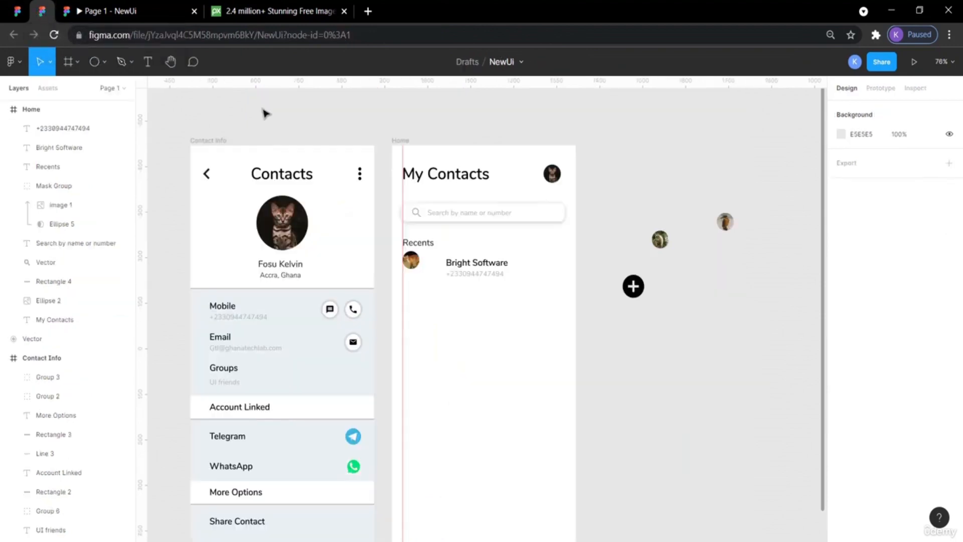
# Draw a rectangle about 403 × 91 below the recent contact in the Home frame.
pyautogui.click(78, 61)
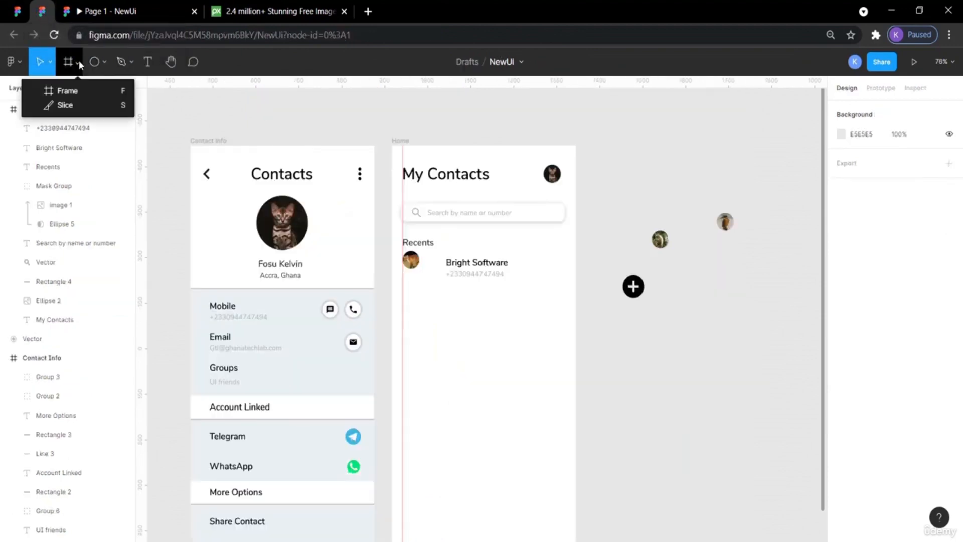
pyautogui.click(107, 60)
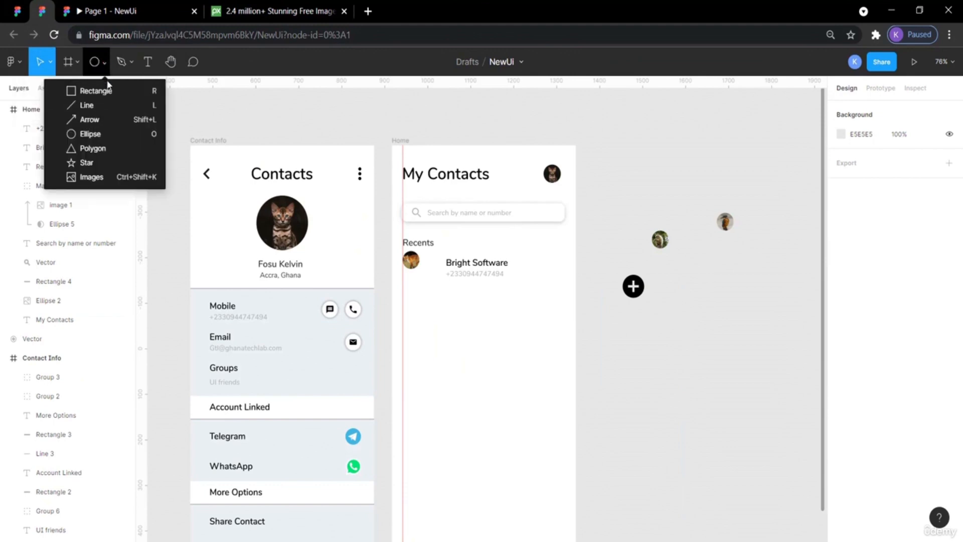
pyautogui.click(96, 91)
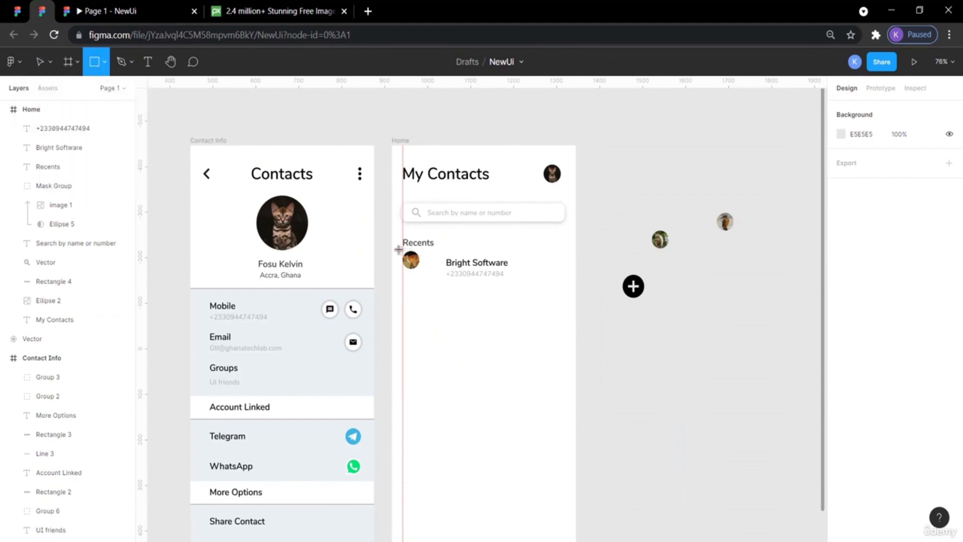
pyautogui.moveTo(403, 276)
pyautogui.mouseDown()
pyautogui.moveTo(520, 318)
pyautogui.moveTo(576, 317)
pyautogui.mouseUp()
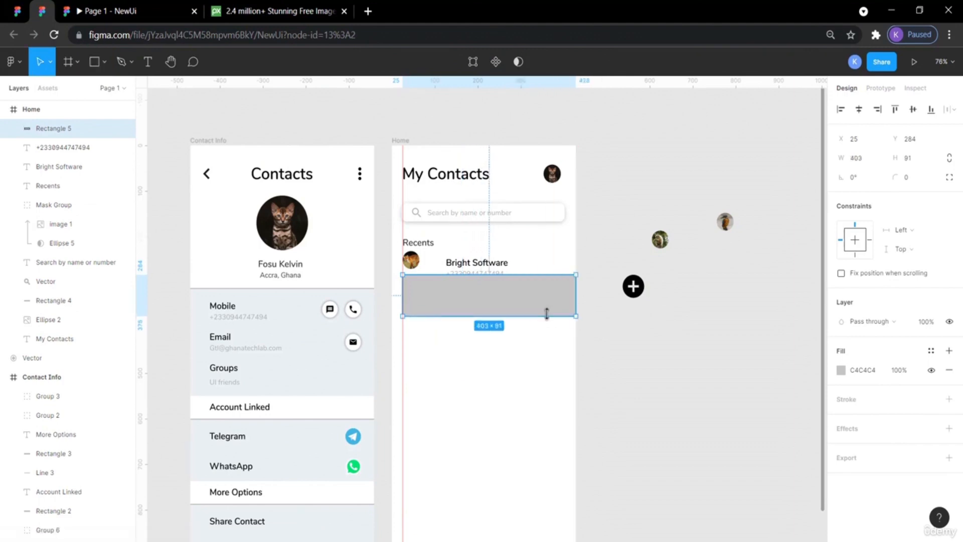
# Extend the rectangle's left edge to the Home frame's left edge.
pyautogui.click(23, 12)
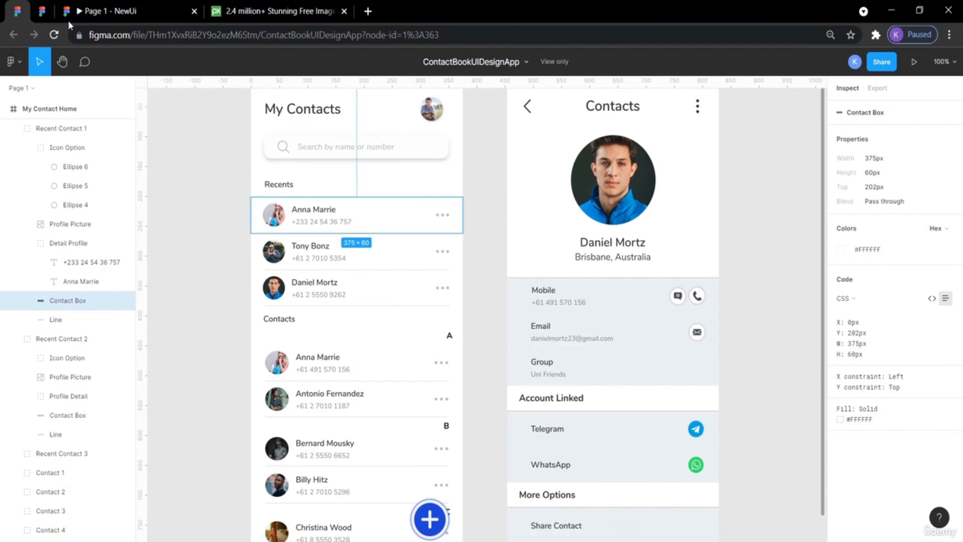
pyautogui.click(56, 9)
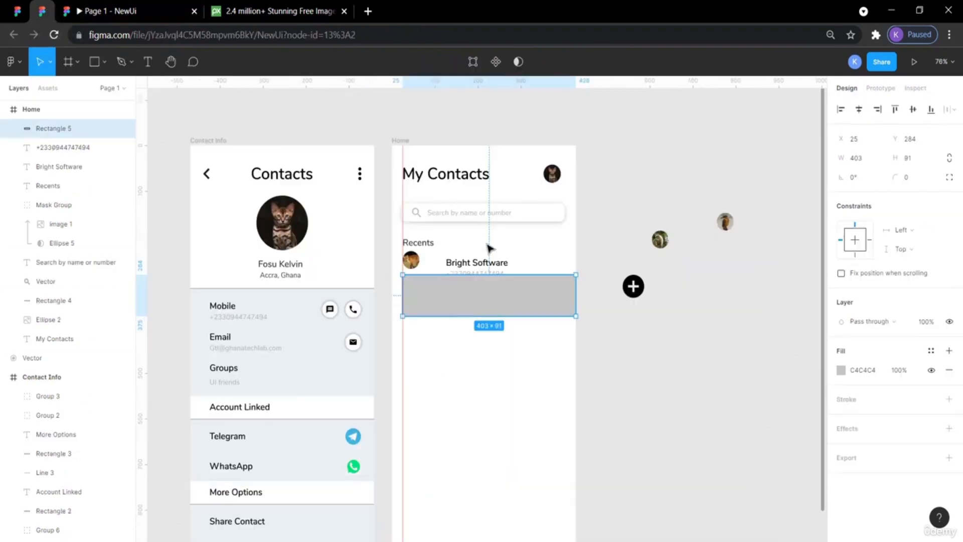
pyautogui.moveTo(401, 292); pyautogui.dragTo(394, 296)
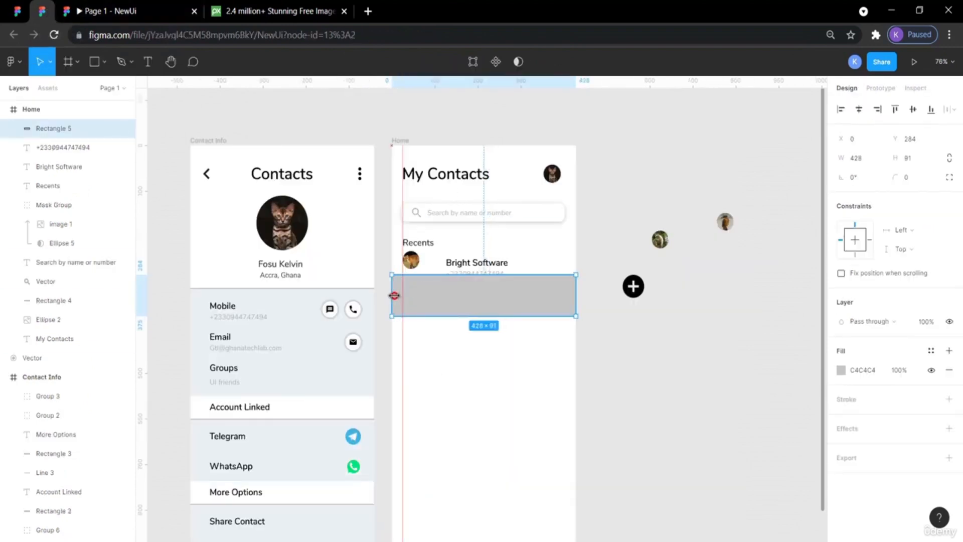
pyautogui.click(601, 255)
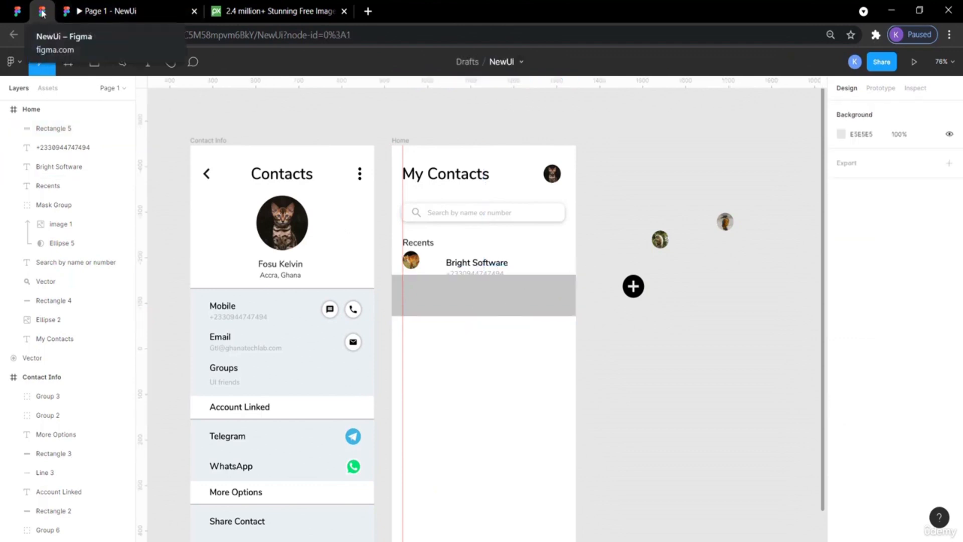
# Resize the rectangle to 375 × 60, matching the reference contact box.
pyautogui.click(17, 11)
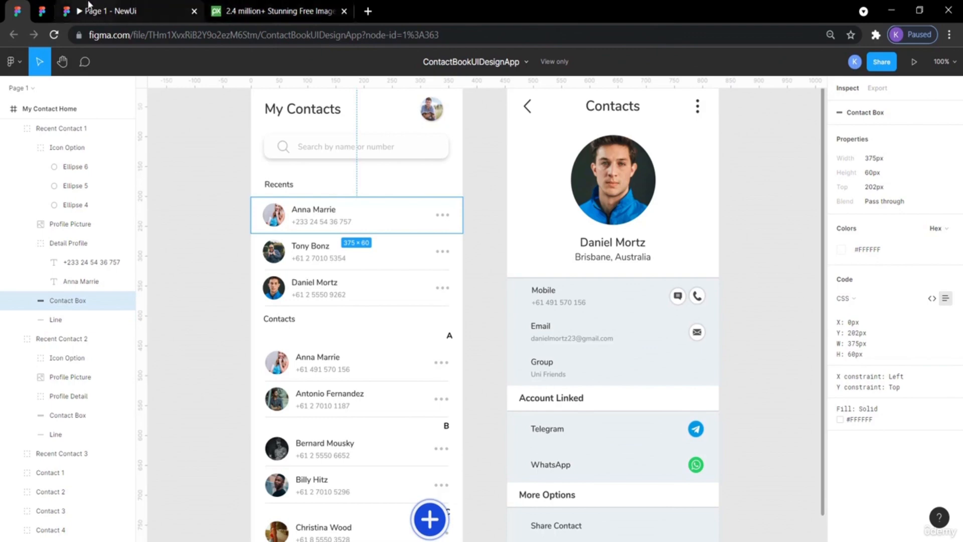
pyautogui.click(43, 12)
pyautogui.click(516, 293)
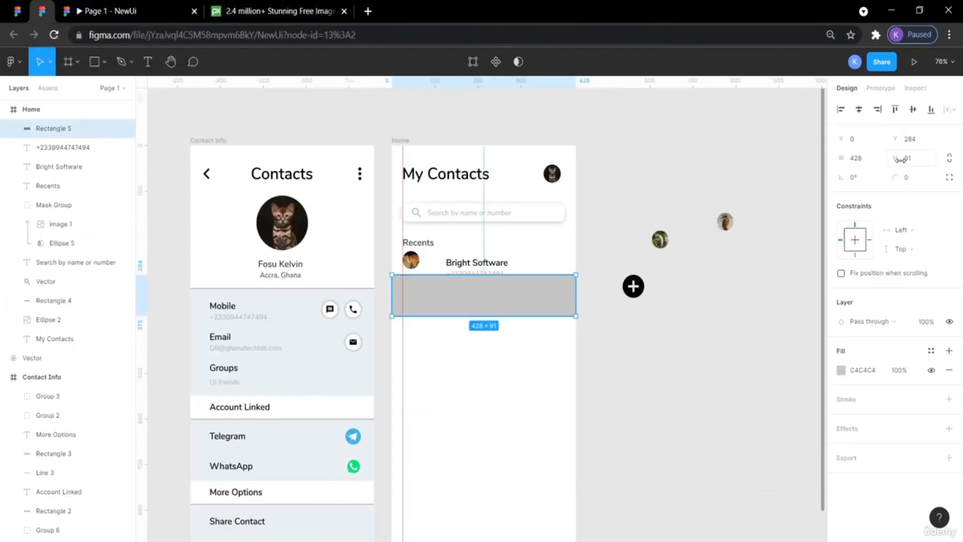
pyautogui.click(916, 162)
pyautogui.press('Return')
pyautogui.click(860, 158)
pyautogui.write('375')
pyautogui.press('Return')
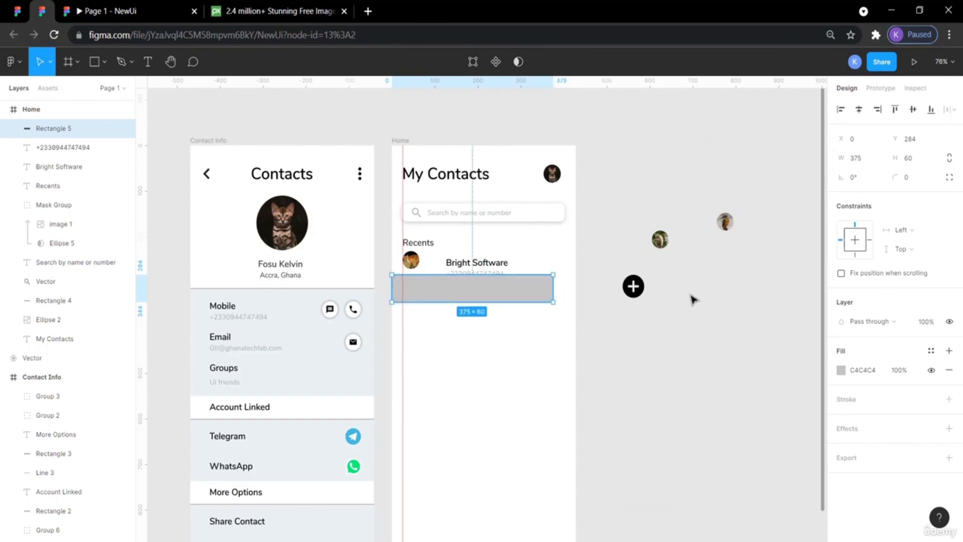
# Stretch the rectangle's right edge out to the Home frame's right edge.
pyautogui.click(699, 330)
pyautogui.click(549, 300)
pyautogui.moveTo(552, 289); pyautogui.dragTo(574, 289)
pyautogui.click(602, 254)
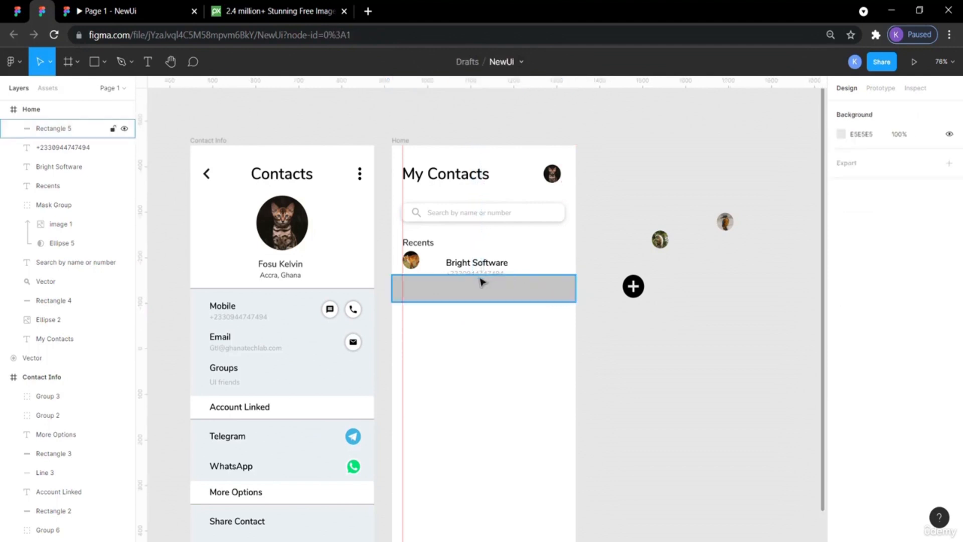
# Move the rectangle down, place the avatar, name and number over it and bring them to front.
pyautogui.moveTo(479, 280); pyautogui.dragTo(478, 305)
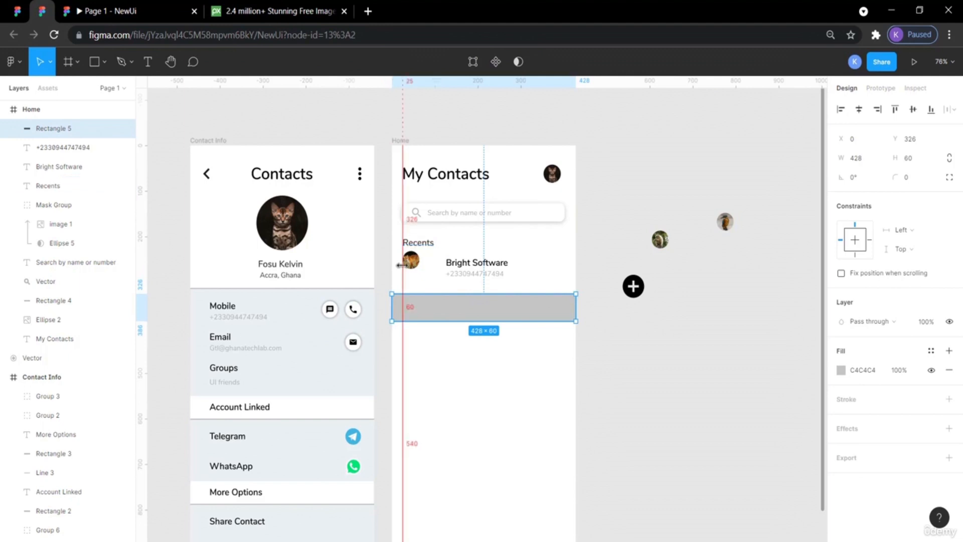
pyautogui.moveTo(525, 276); pyautogui.dragTo(423, 309)
pyautogui.rightClick(422, 308)
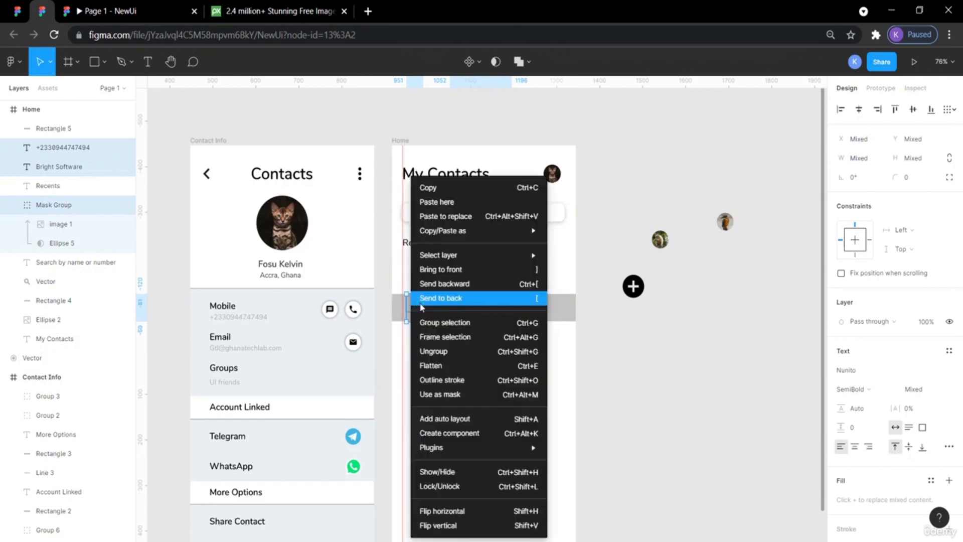
pyautogui.click(458, 271)
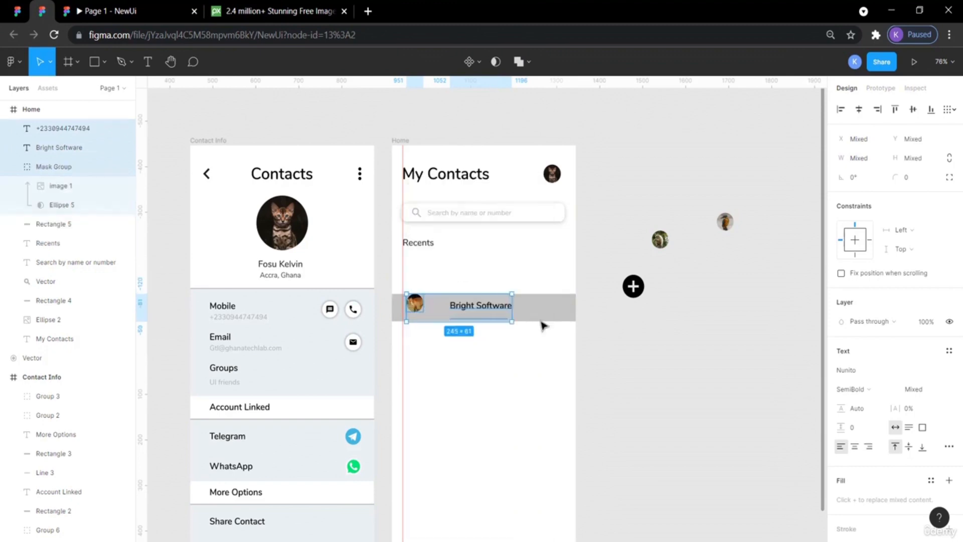
# Move the rectangle up just below Recents and set its fill to white FFFFFF.
pyautogui.click(615, 381)
pyautogui.moveTo(549, 309); pyautogui.dragTo(551, 272)
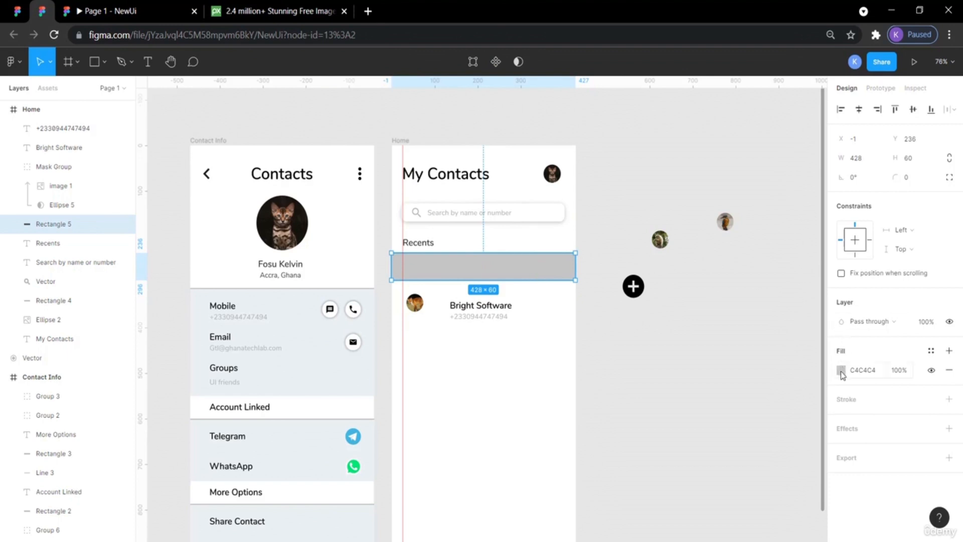
pyautogui.click(841, 371)
pyautogui.click(718, 485)
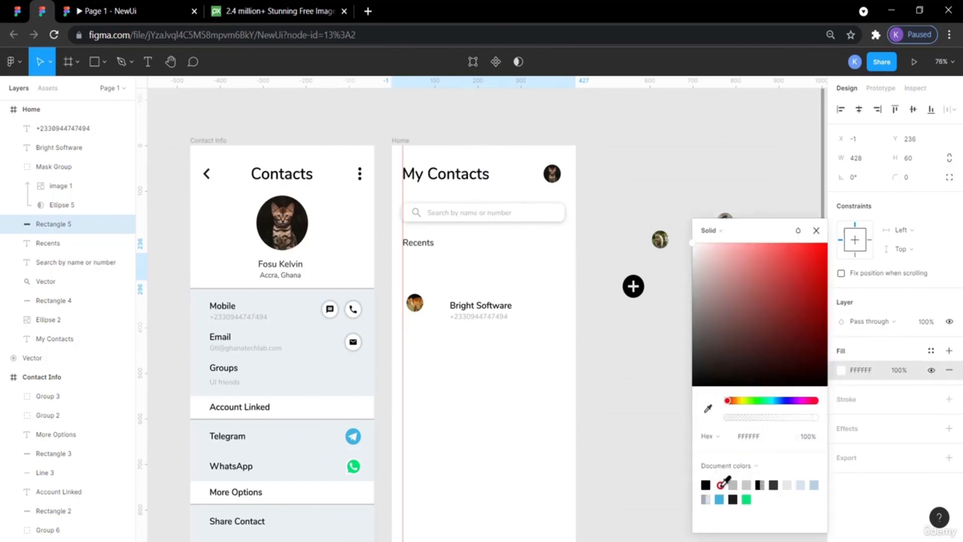
pyautogui.click(614, 362)
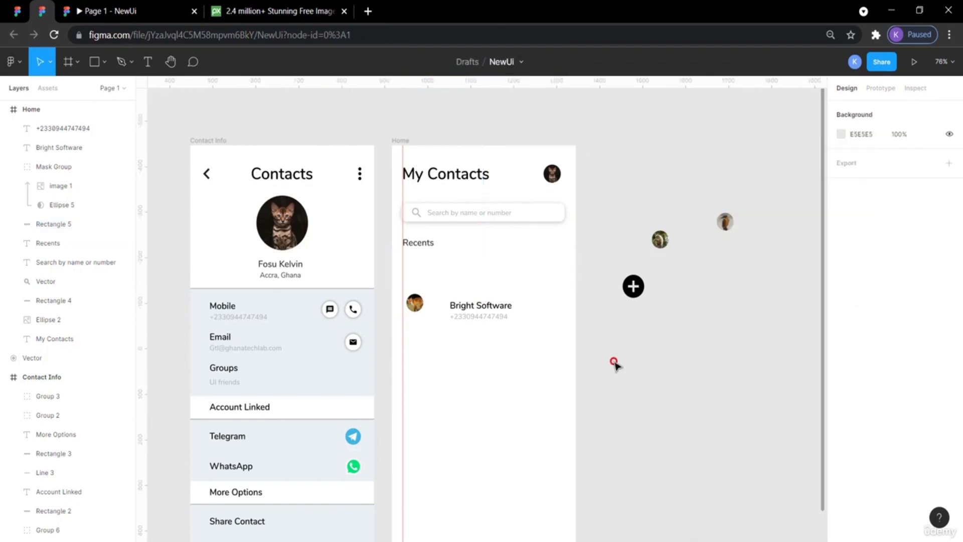
# Move the avatar, name and number up into the white rectangle row.
pyautogui.click(495, 276)
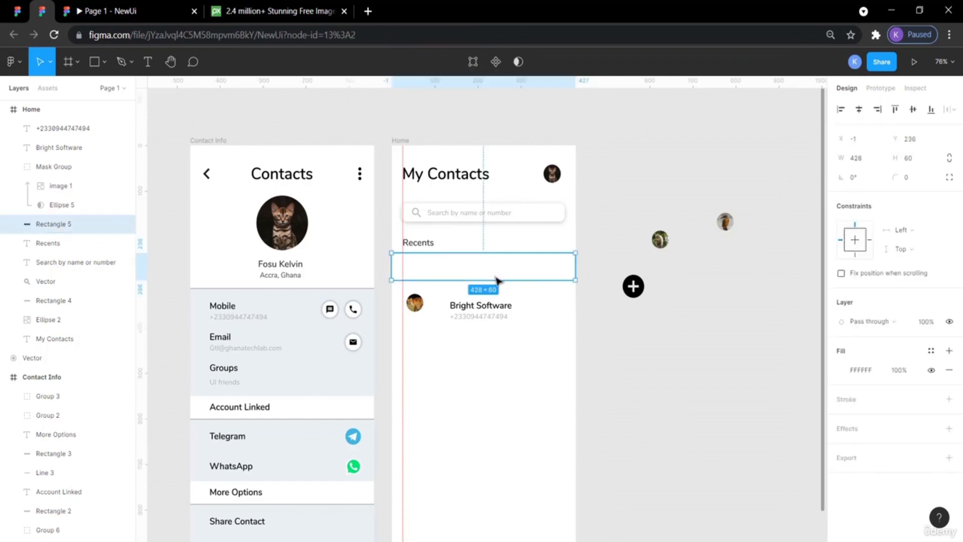
pyautogui.click(640, 344)
pyautogui.click(418, 308)
pyautogui.moveTo(419, 308); pyautogui.dragTo(417, 272)
pyautogui.click(477, 273)
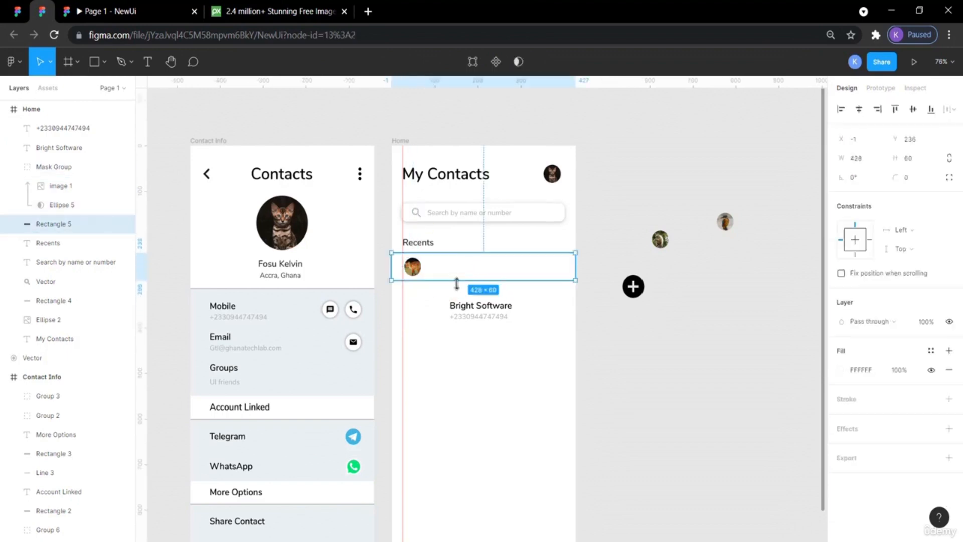
pyautogui.click(463, 303)
pyautogui.moveTo(464, 304); pyautogui.dragTo(445, 263)
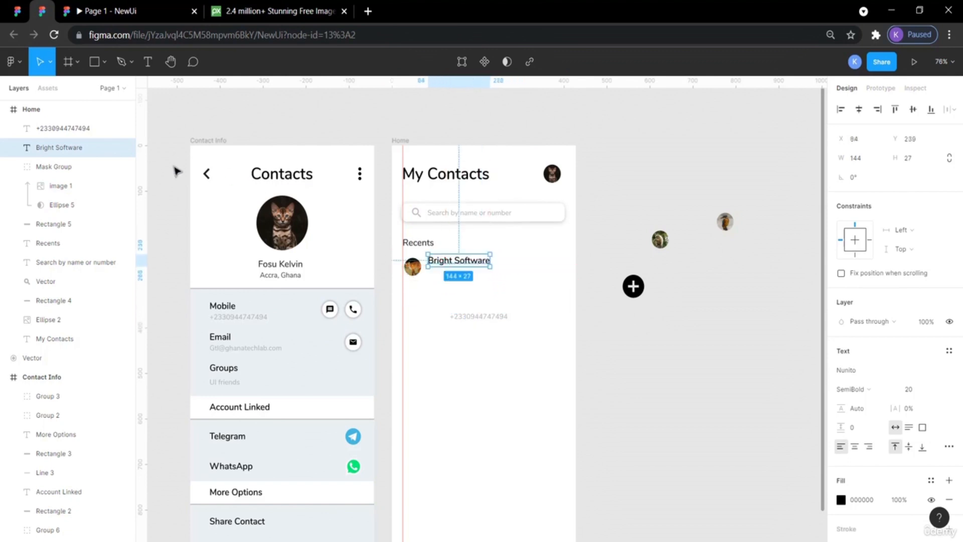
pyautogui.moveTo(146, 197); pyautogui.dragTo(429, 260)
pyautogui.click(624, 327)
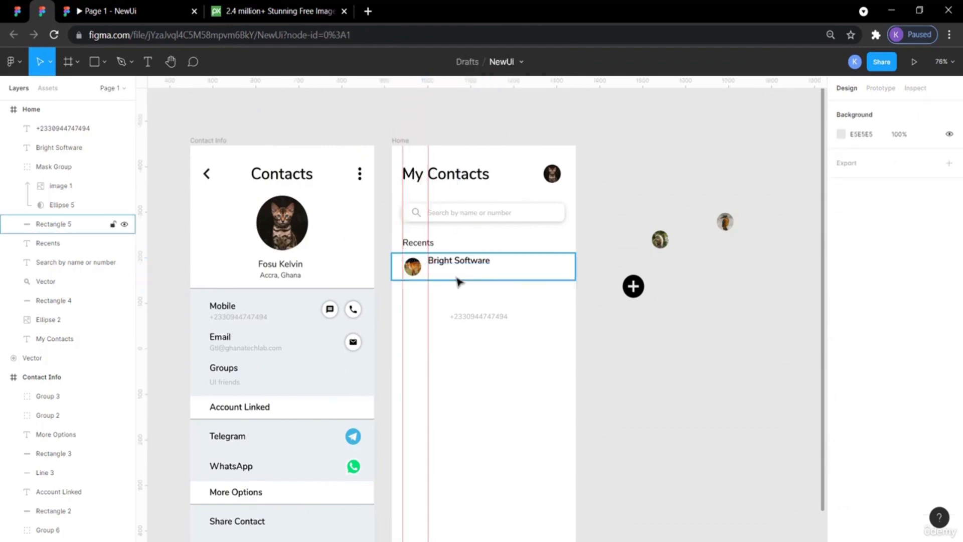
pyautogui.moveTo(464, 320); pyautogui.dragTo(466, 276)
# Measure the spacing between Recents, the avatar, the name and the row rectangle.
pyautogui.click(425, 245)
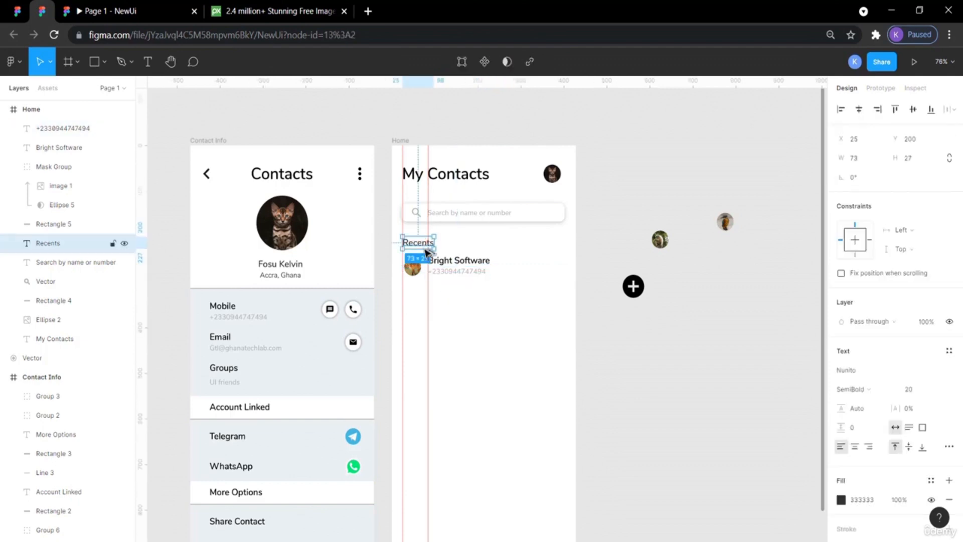
pyautogui.press('alt')
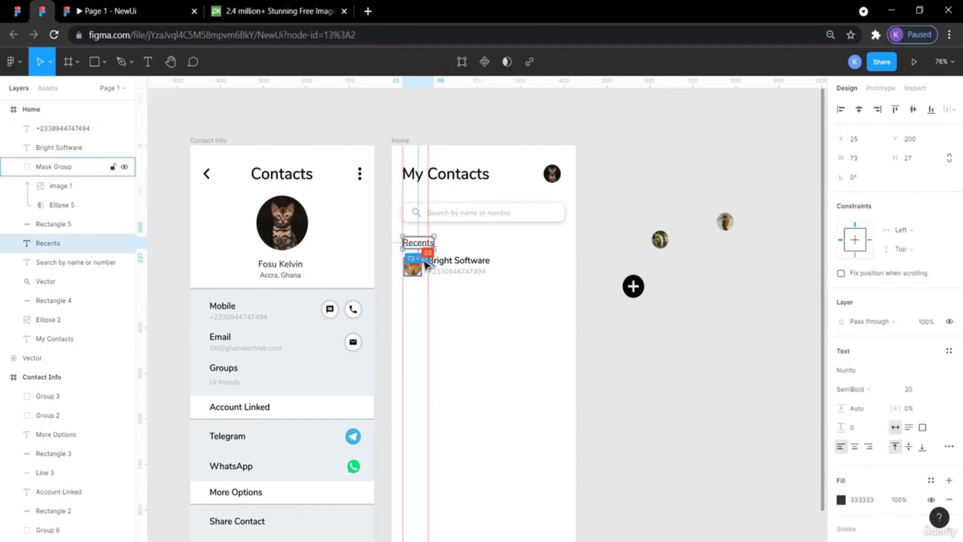
pyautogui.click(524, 268)
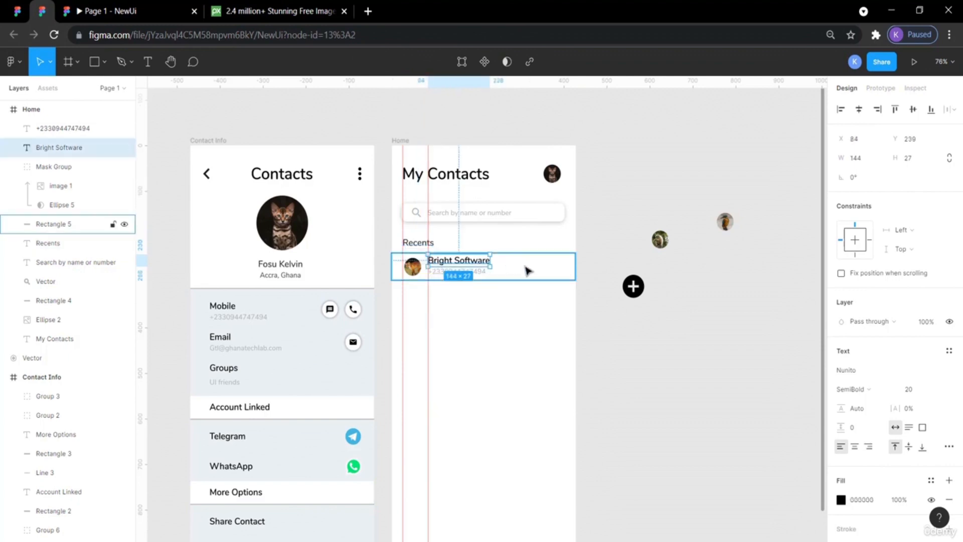
pyautogui.press('alt')
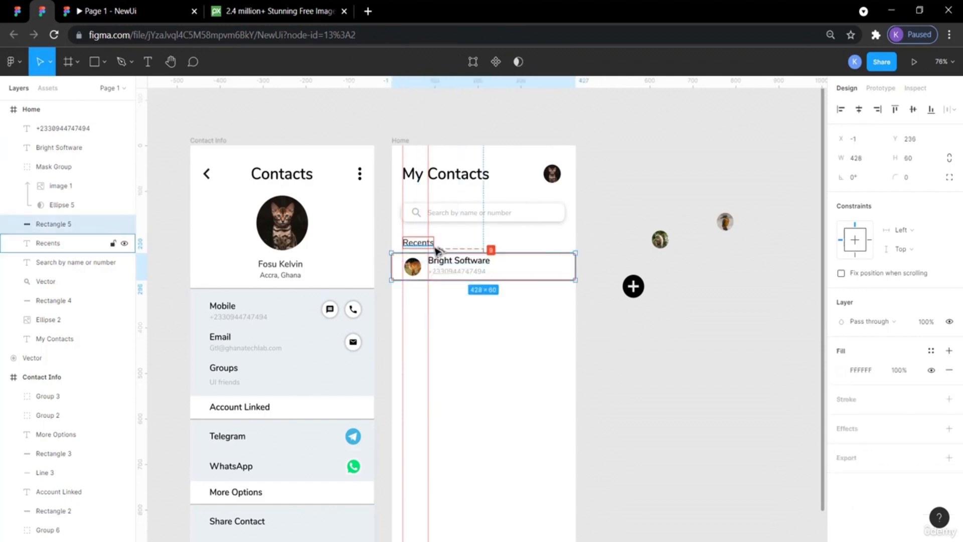
# Compare against the reference design and nudge the recent row's white rectangle down 2 pixels.
pyautogui.click(16, 10)
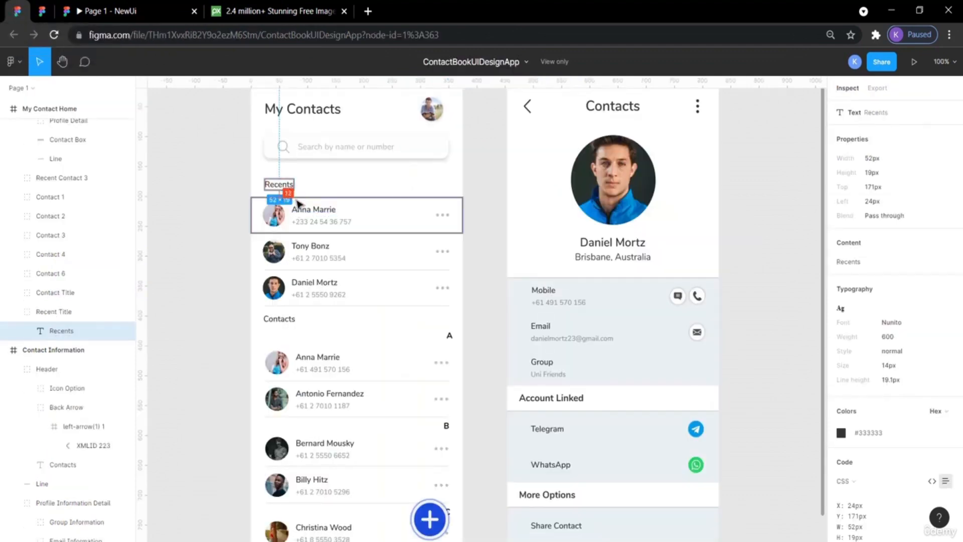
pyautogui.click(44, 10)
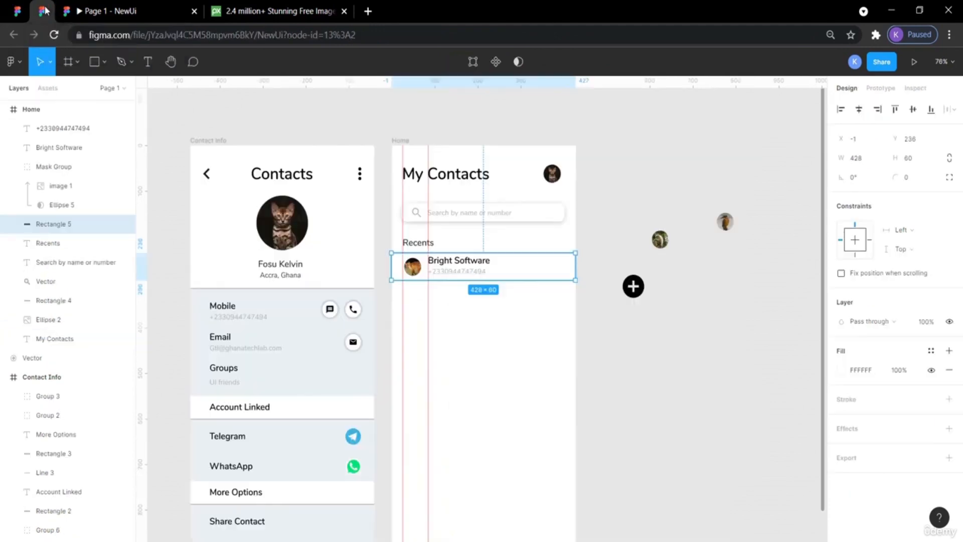
pyautogui.click(424, 244)
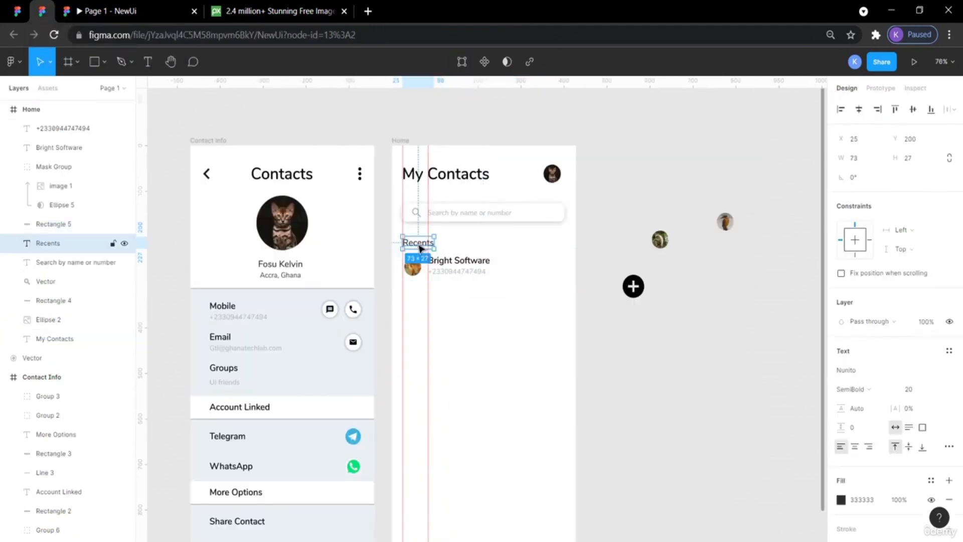
pyautogui.click(574, 277)
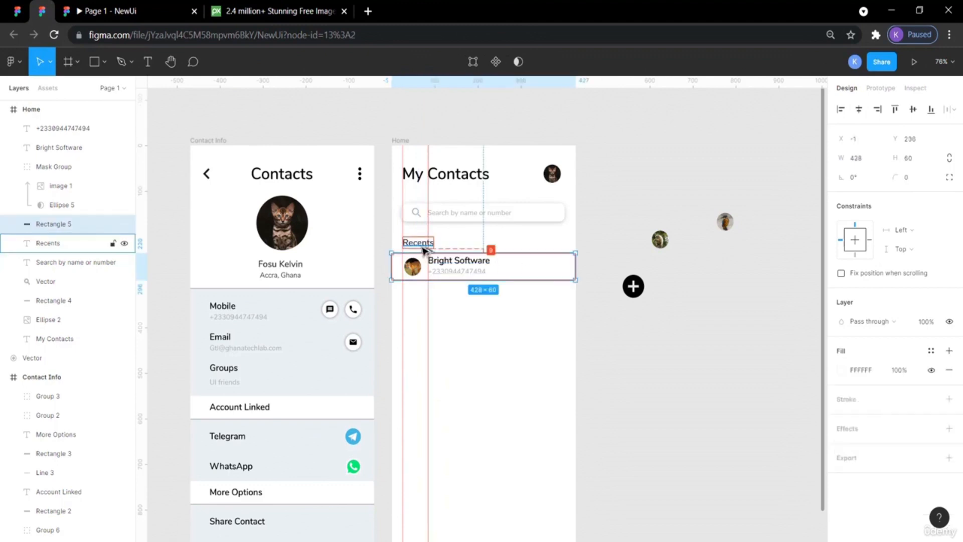
pyautogui.press('Down')
pyautogui.press('Down')
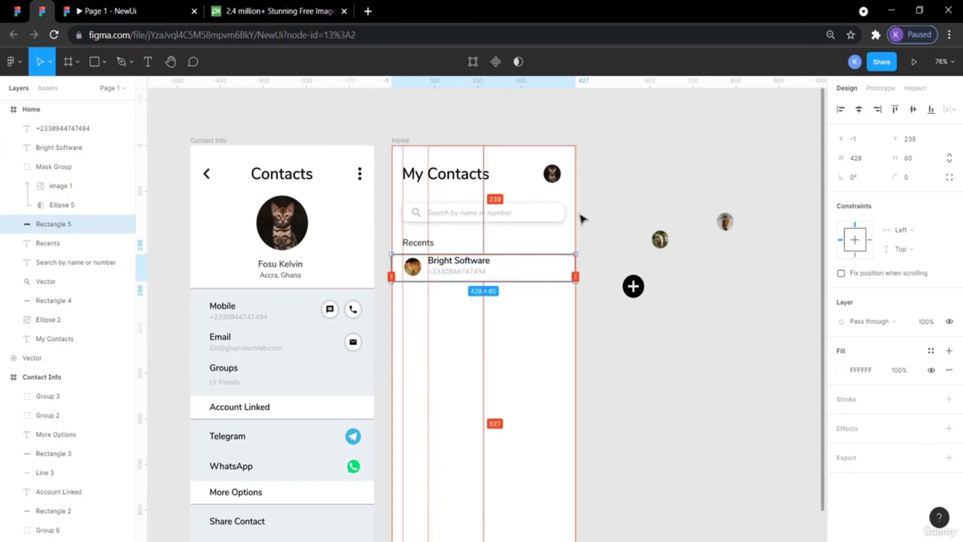
pyautogui.click(595, 212)
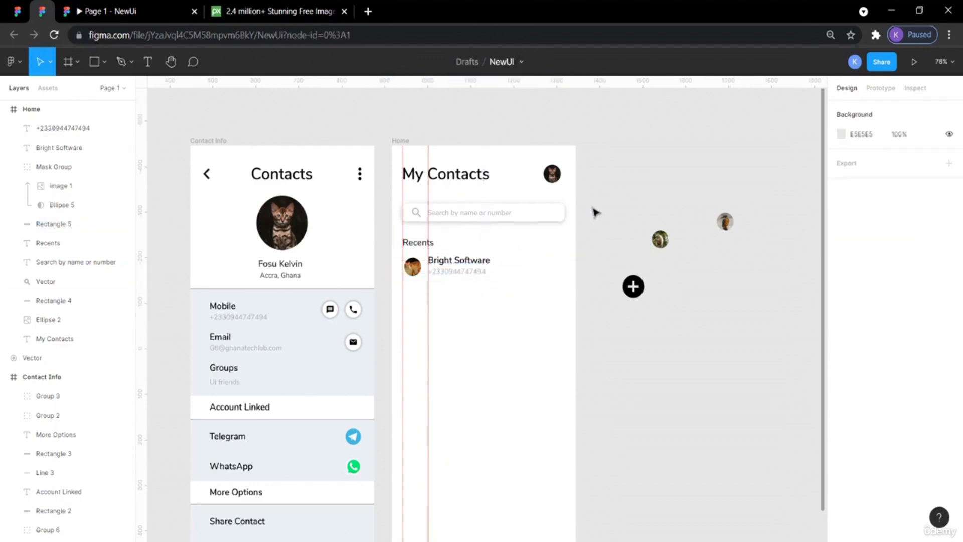
# Measure the avatar's spacing inside the row and compare it with the reference design.
pyautogui.click(415, 269)
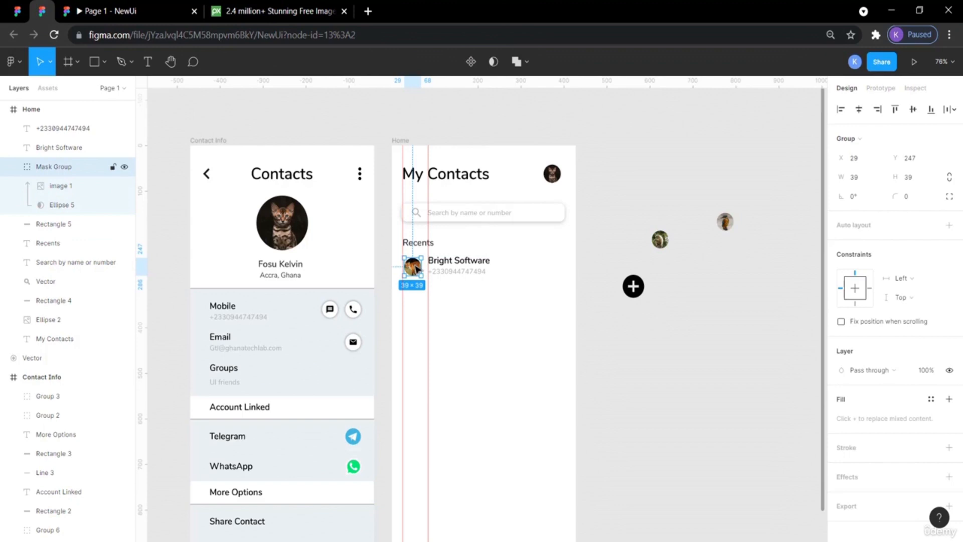
pyautogui.press('alt')
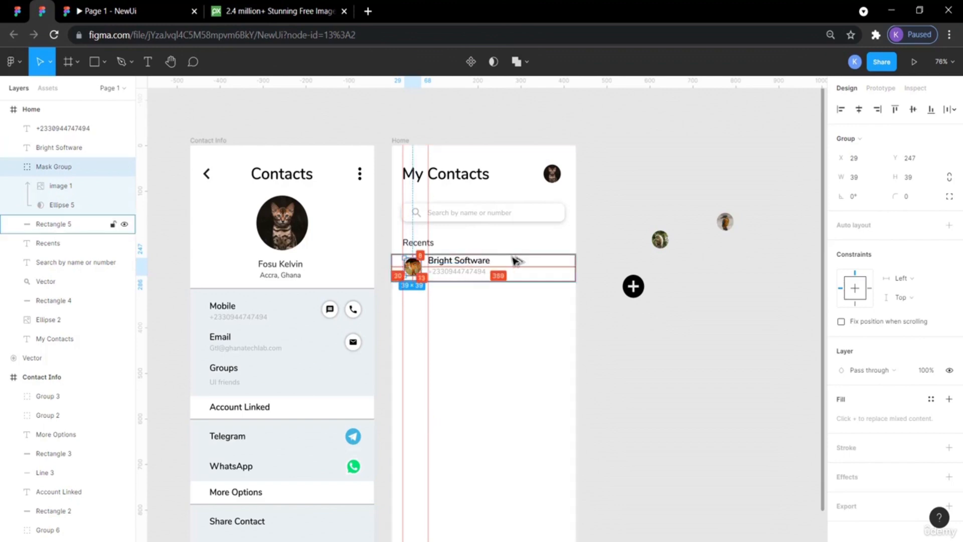
pyautogui.click(637, 217)
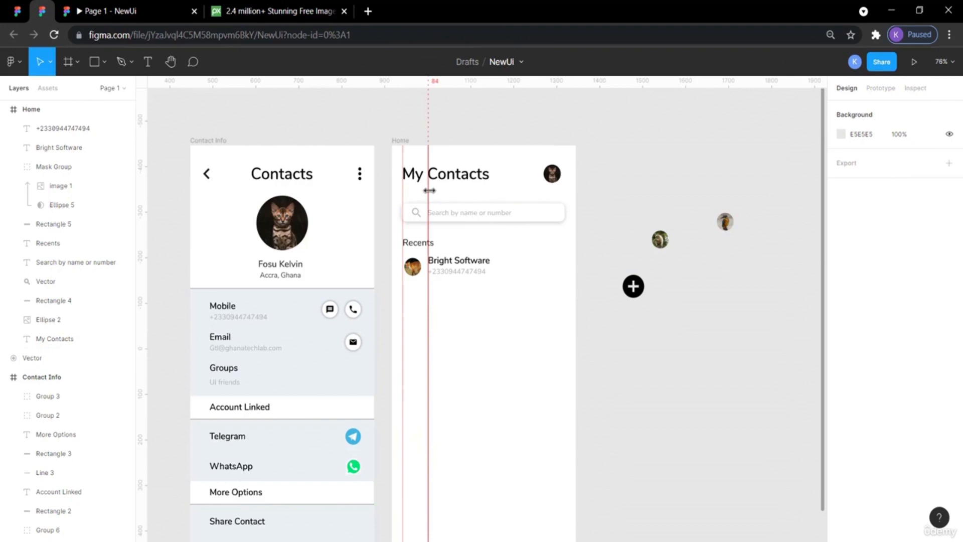
pyautogui.click(17, 10)
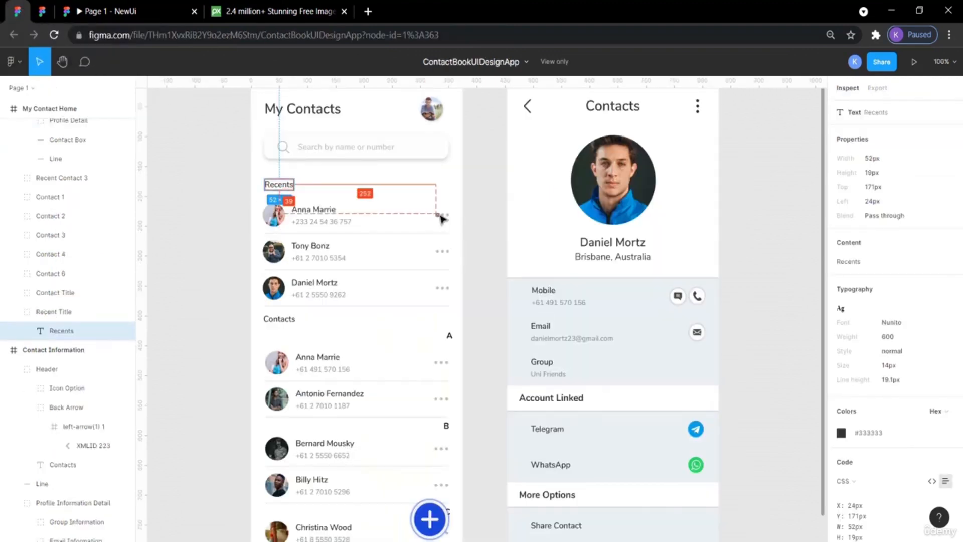
pyautogui.click(42, 12)
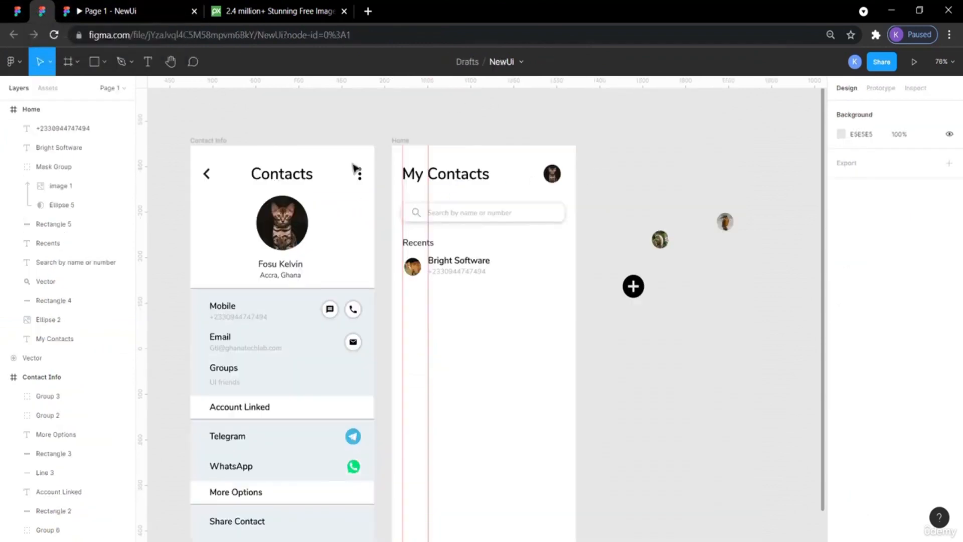
# Copy the vertical three-dot icon from the Contacts header into the recent row and rotate it 90°.
pyautogui.click(361, 179)
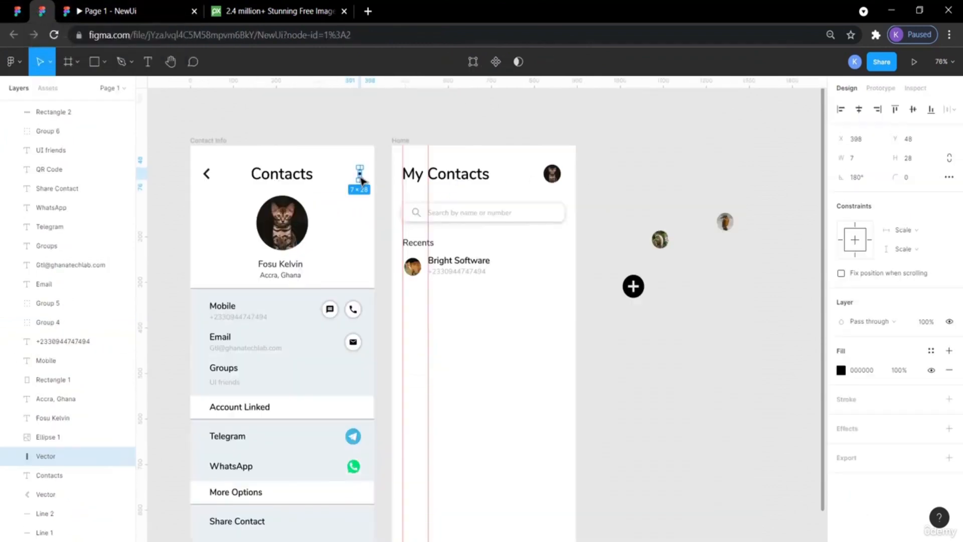
pyautogui.hotkey('ctrl', 'v')
pyautogui.moveTo(359, 179); pyautogui.dragTo(560, 272)
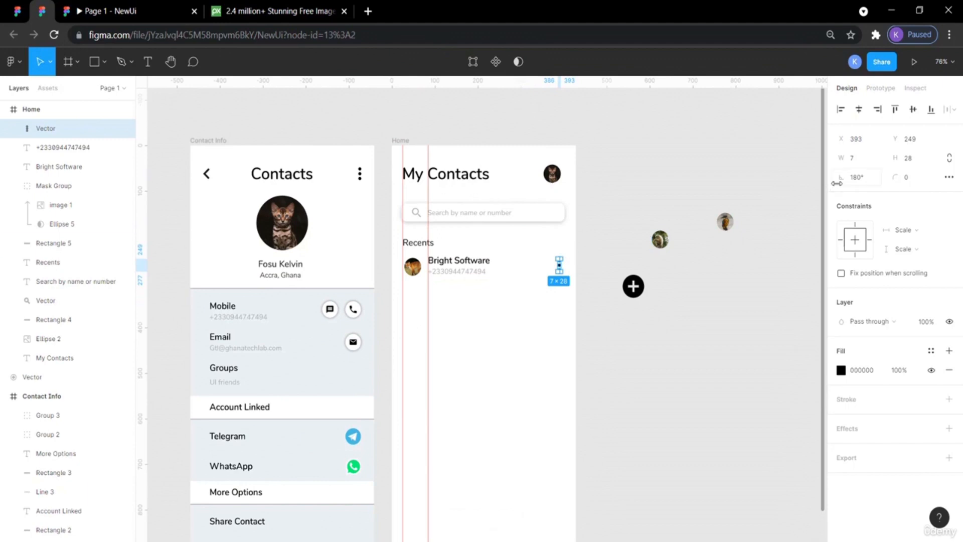
pyautogui.click(863, 177)
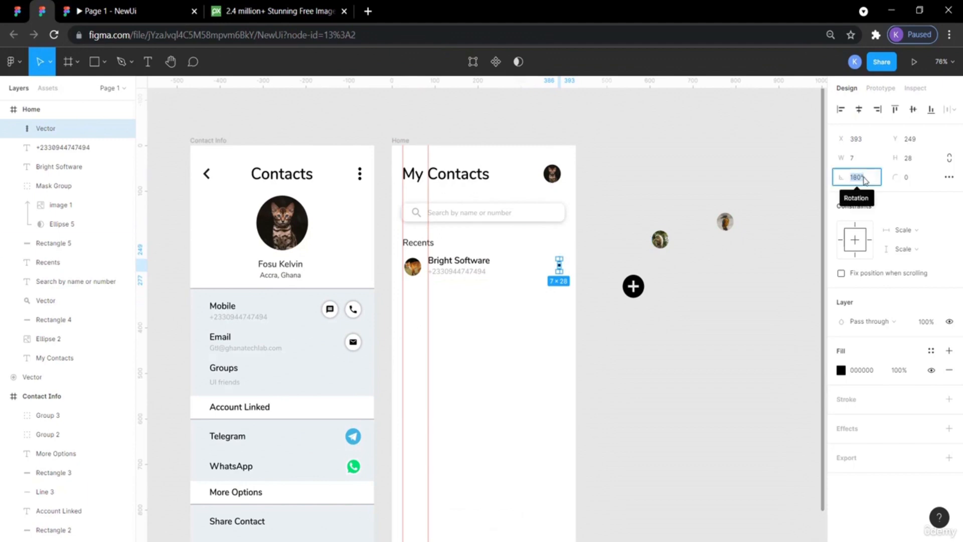
pyautogui.write('90')
pyautogui.press('Return')
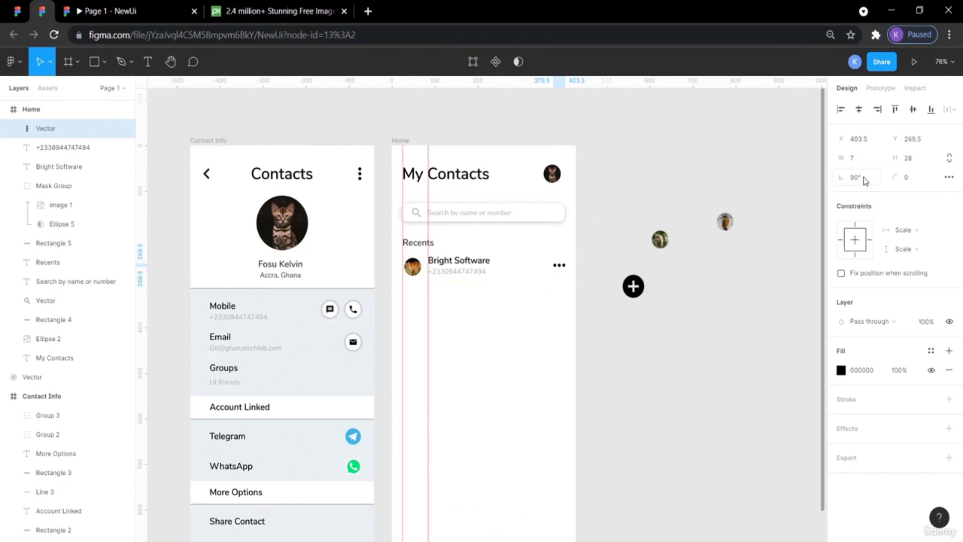
pyautogui.click(594, 249)
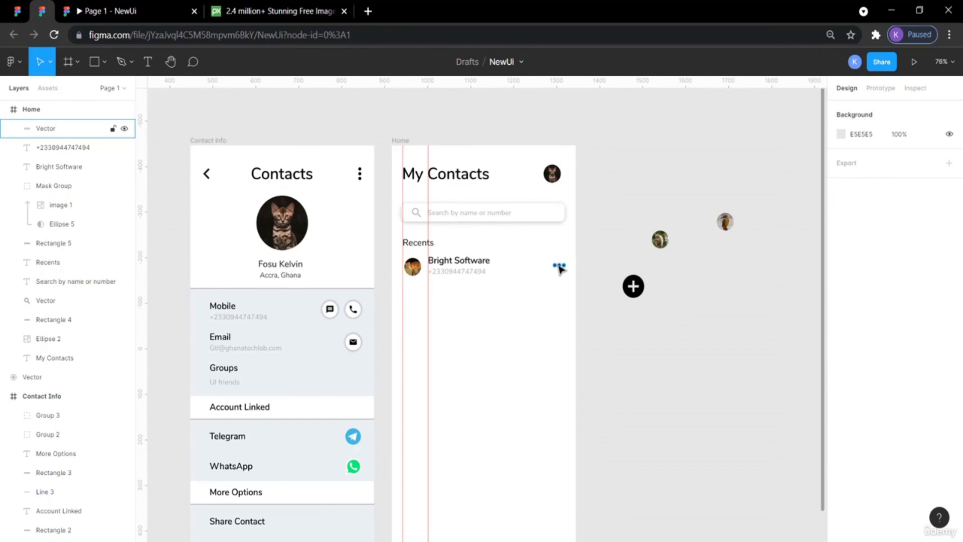
# Recolour the three-dot icon to B7B7B7 and move it to sit vertically centred at the row's right end.
pyautogui.click(560, 269)
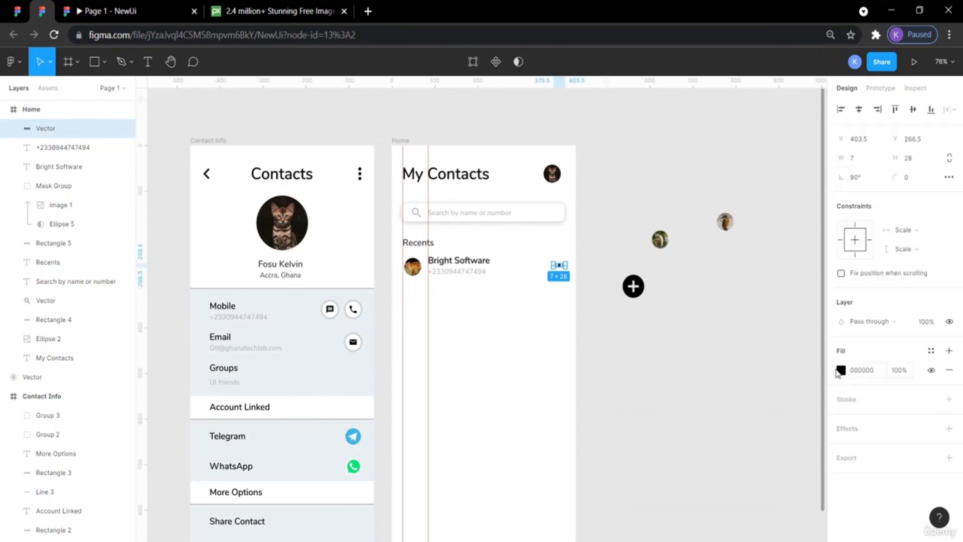
pyautogui.click(837, 372)
pyautogui.click(842, 371)
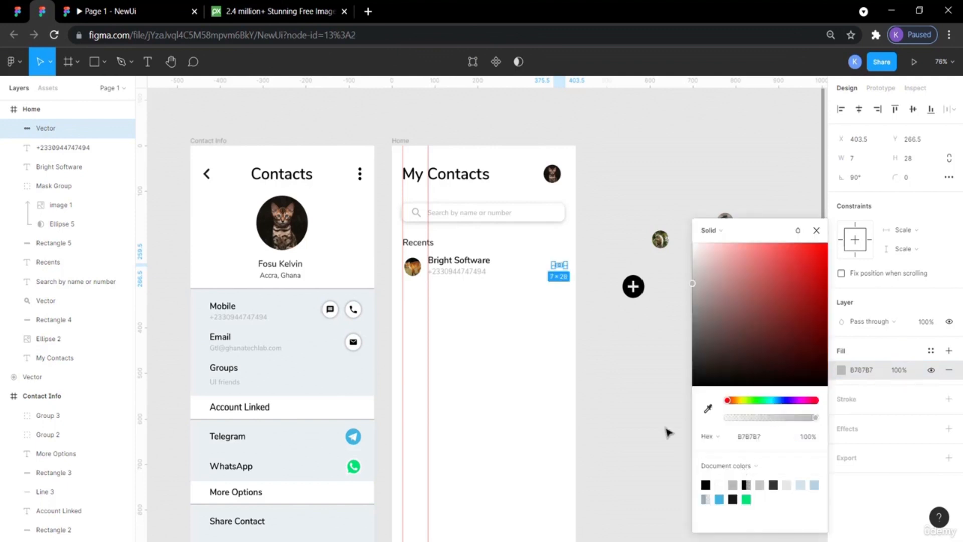
pyautogui.click(641, 404)
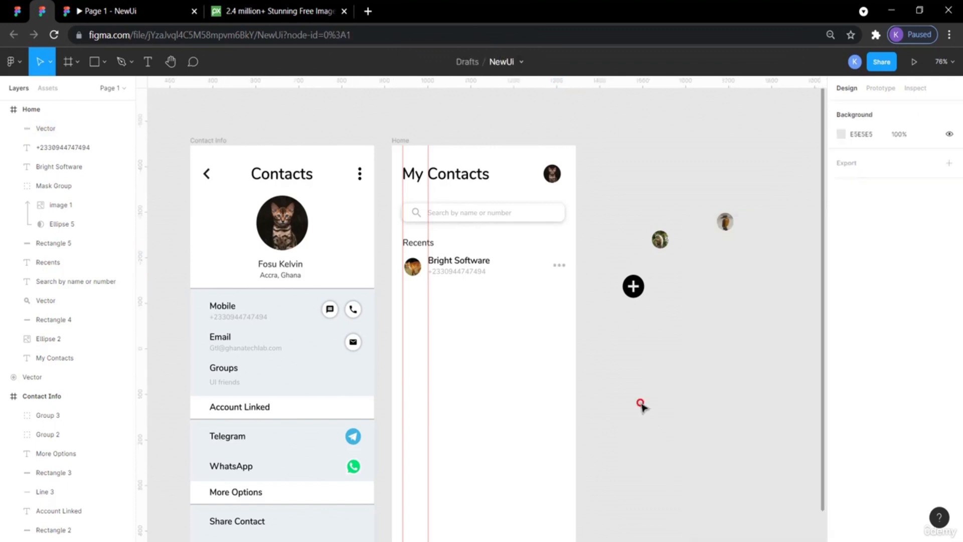
pyautogui.click(557, 267)
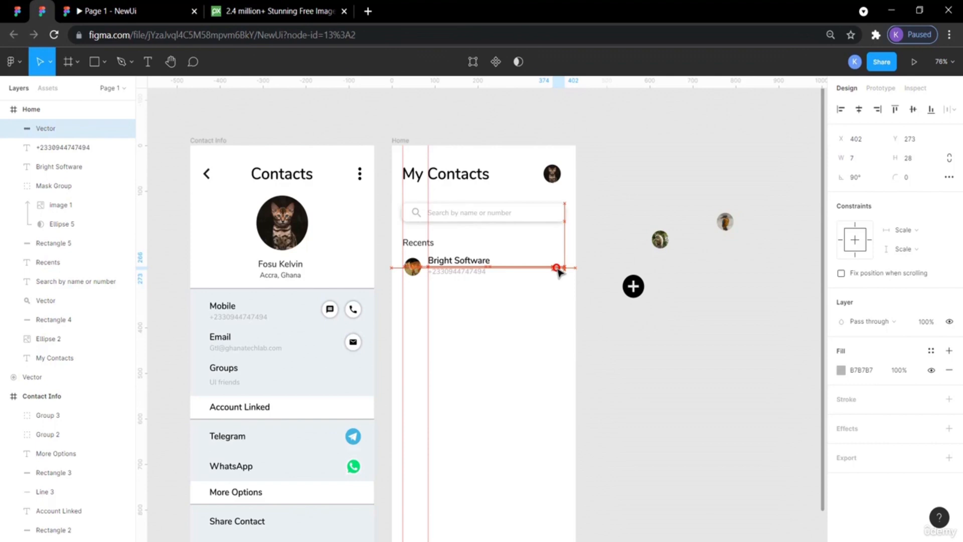
pyautogui.click(595, 318)
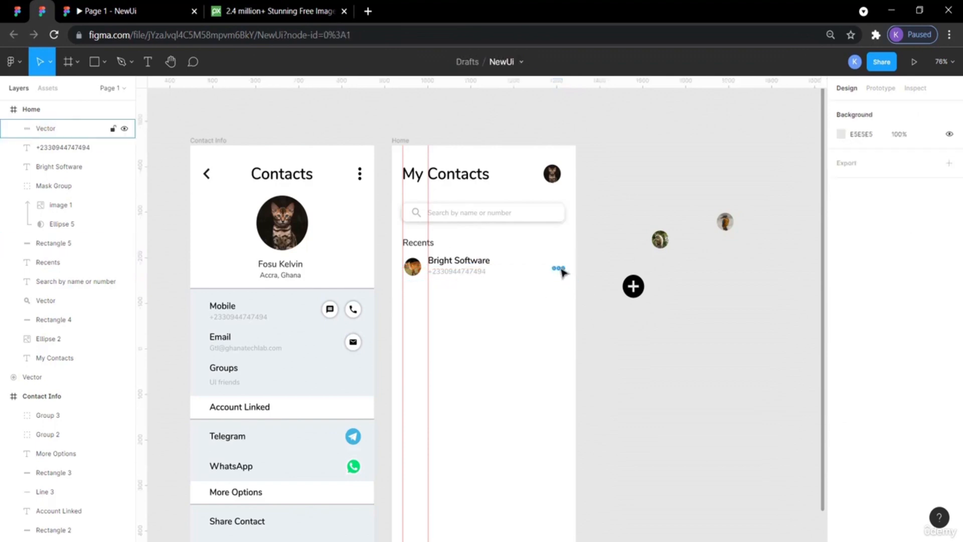
# Inspect the reference's three-dot icon and measure the copied icon's distances within the Home frame.
pyautogui.click(18, 11)
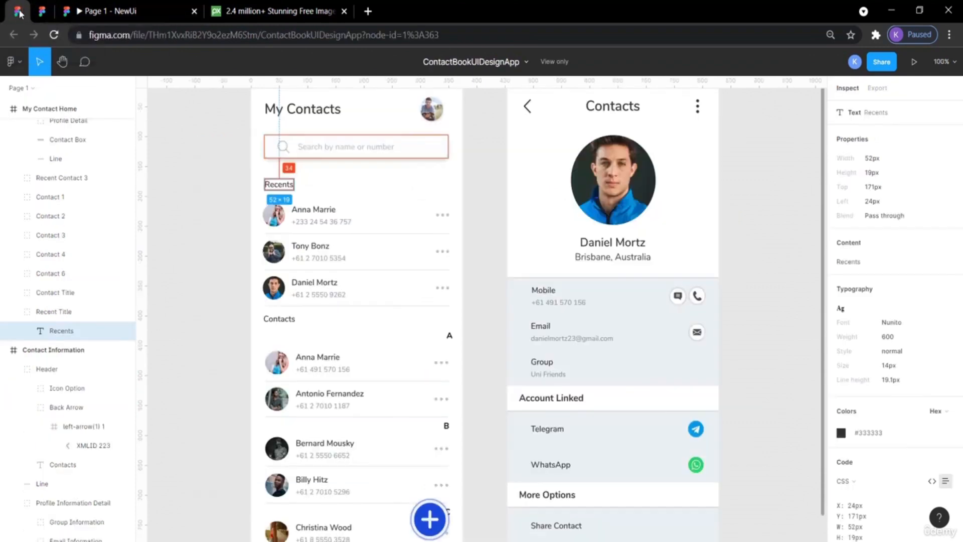
pyautogui.click(448, 216)
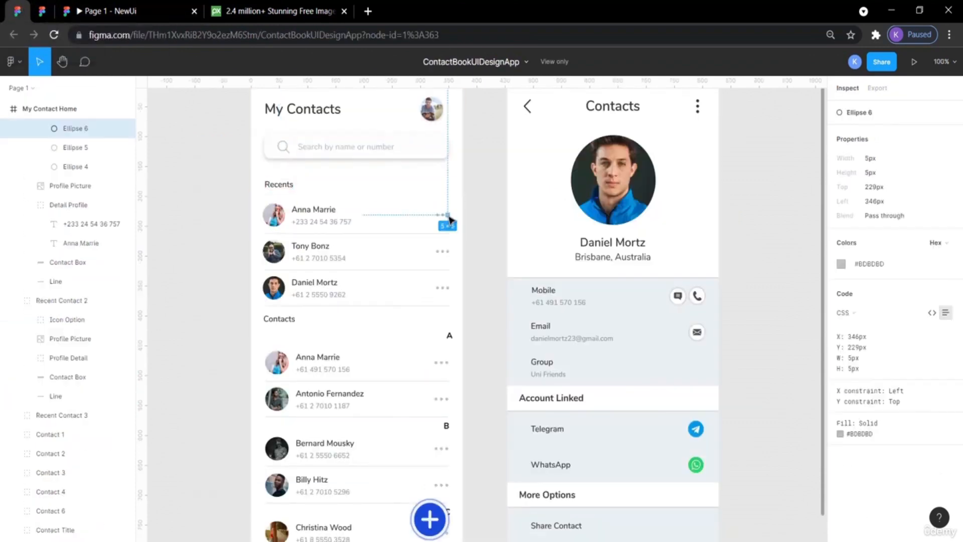
pyautogui.click(45, 10)
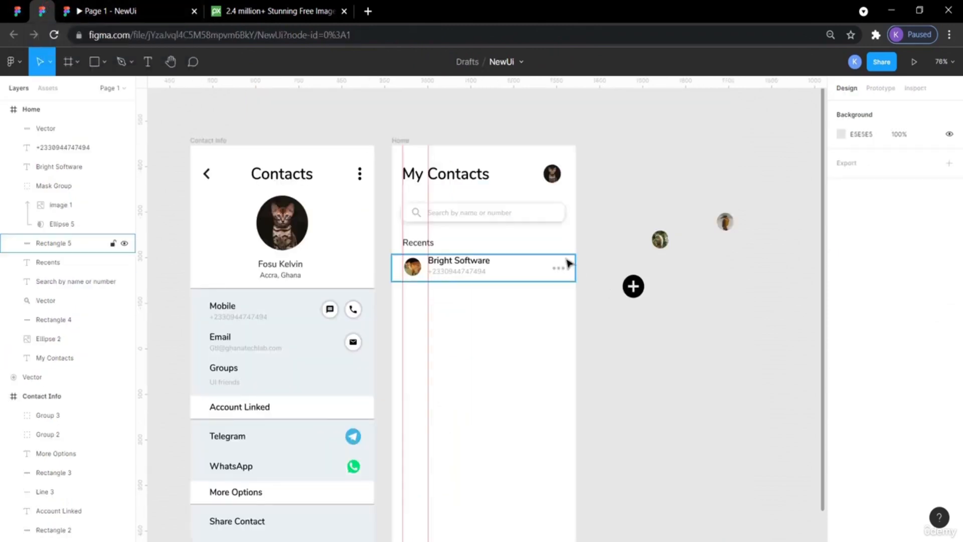
pyautogui.click(558, 268)
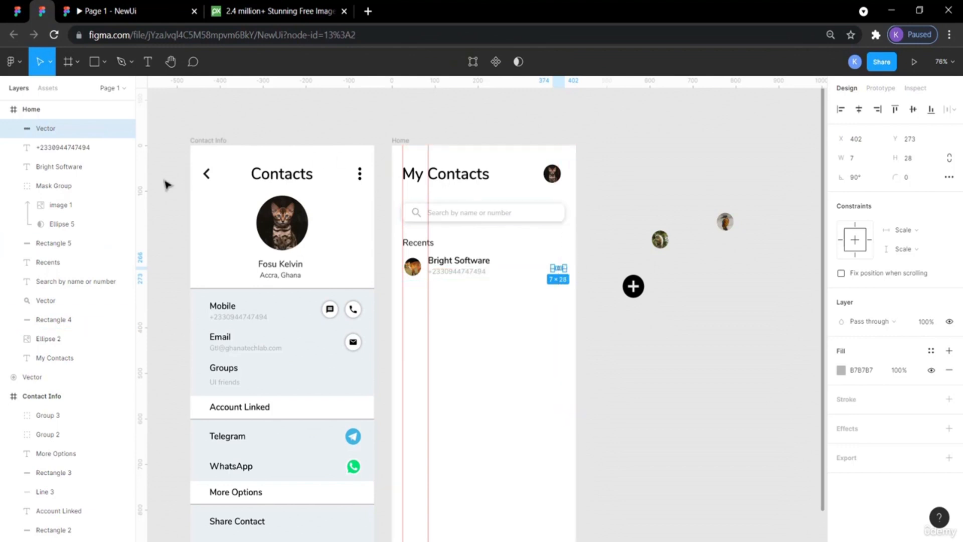
pyautogui.moveTo(146, 185); pyautogui.dragTo(564, 327)
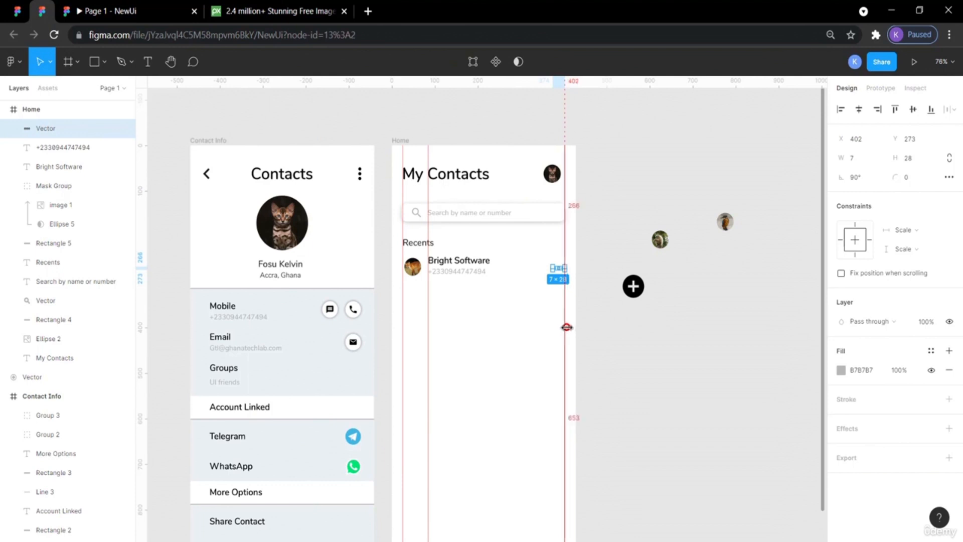
pyautogui.click(647, 385)
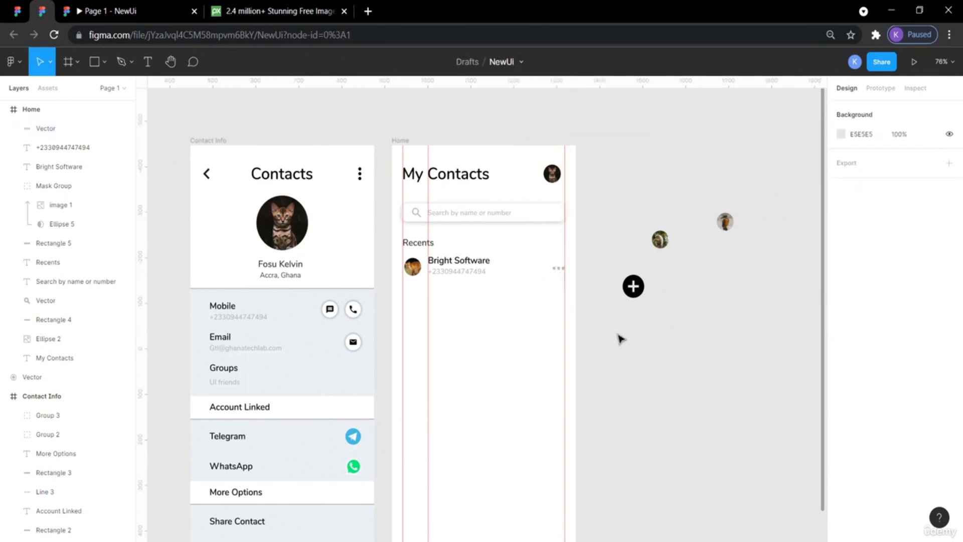
# Measure the spacing around Recents, the search bar and the three-dot icon.
pyautogui.click(561, 252)
pyautogui.moveTo(561, 252); pyautogui.dragTo(321, 232)
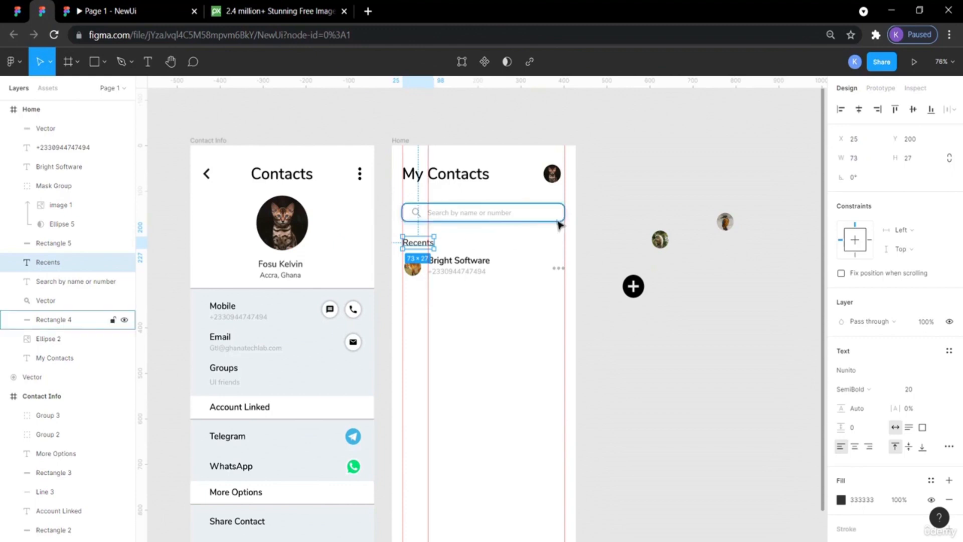
pyautogui.click(612, 246)
pyautogui.moveTo(563, 242); pyautogui.dragTo(128, 218)
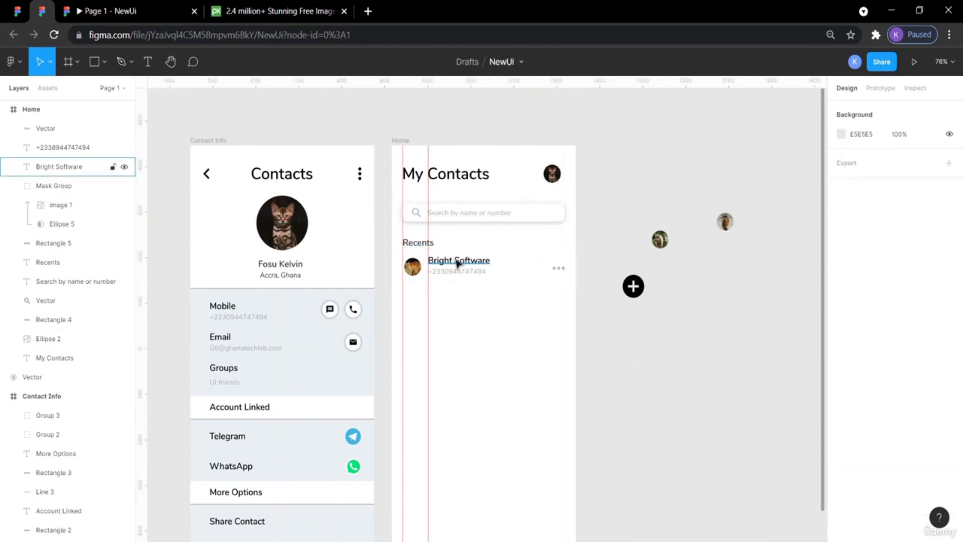
pyautogui.click(558, 269)
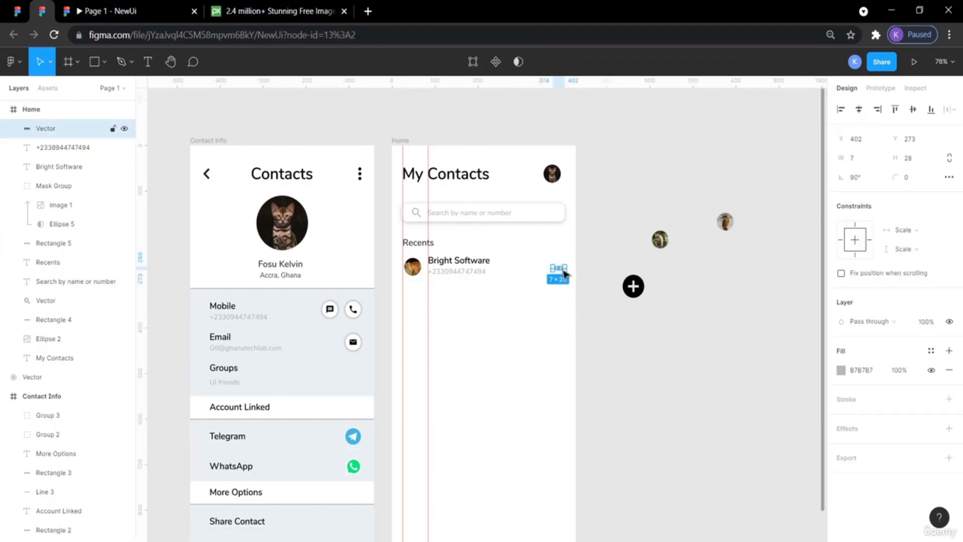
pyautogui.click(598, 313)
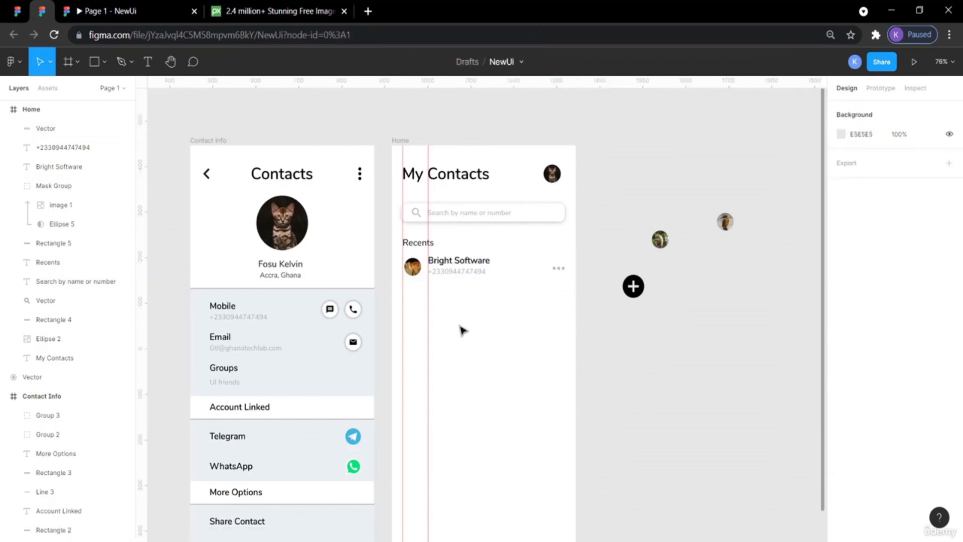
# Preview the Home screen in the prototype view, then check the three-dot icon's placement in the row.
pyautogui.click(17, 11)
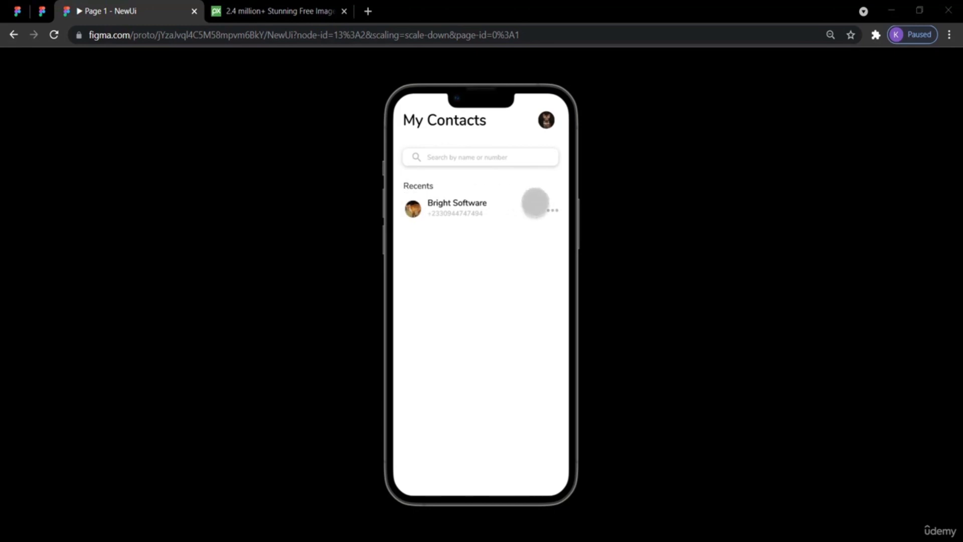
pyautogui.click(41, 13)
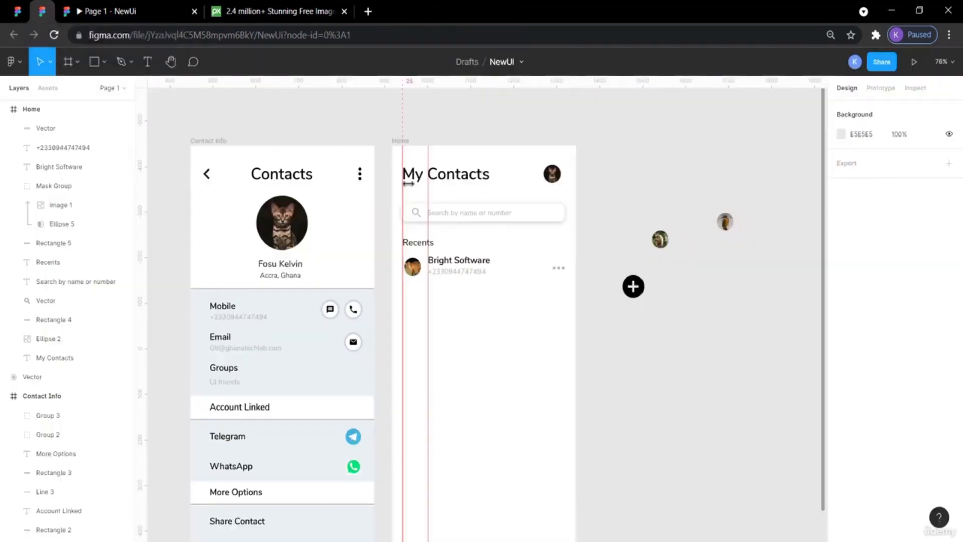
pyautogui.click(537, 273)
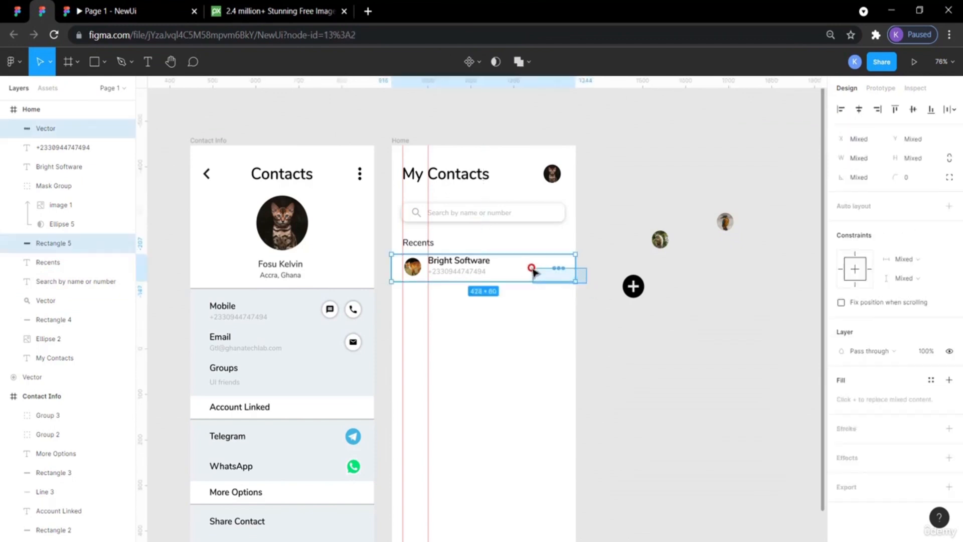
pyautogui.click(621, 320)
pyautogui.click(558, 268)
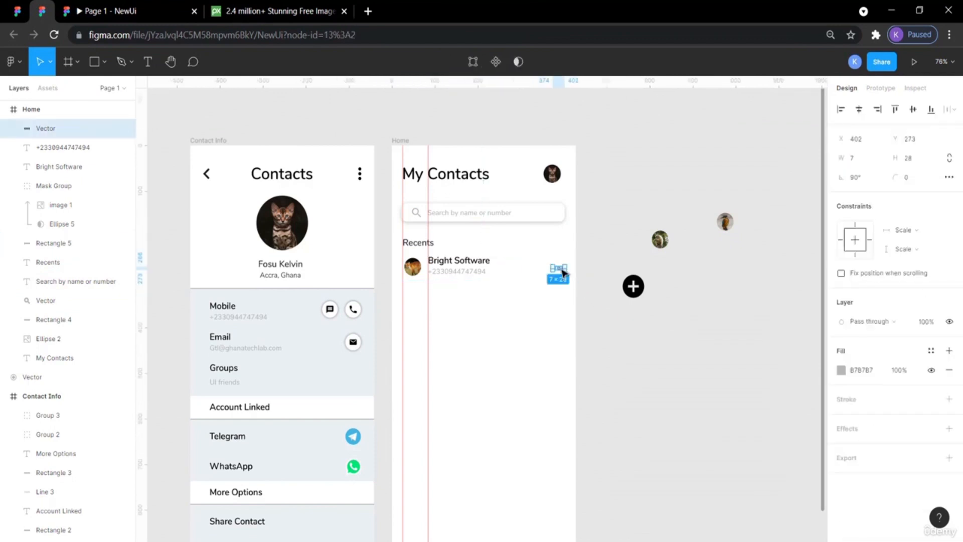
# Nudge the avatar, name, phone number and three-dot icon down 3 px within the recent contact row.
pyautogui.keyDown('shift'); pyautogui.click(469, 273); pyautogui.keyUp('shift')
pyautogui.keyDown('shift'); pyautogui.click(454, 263); pyautogui.keyUp('shift')
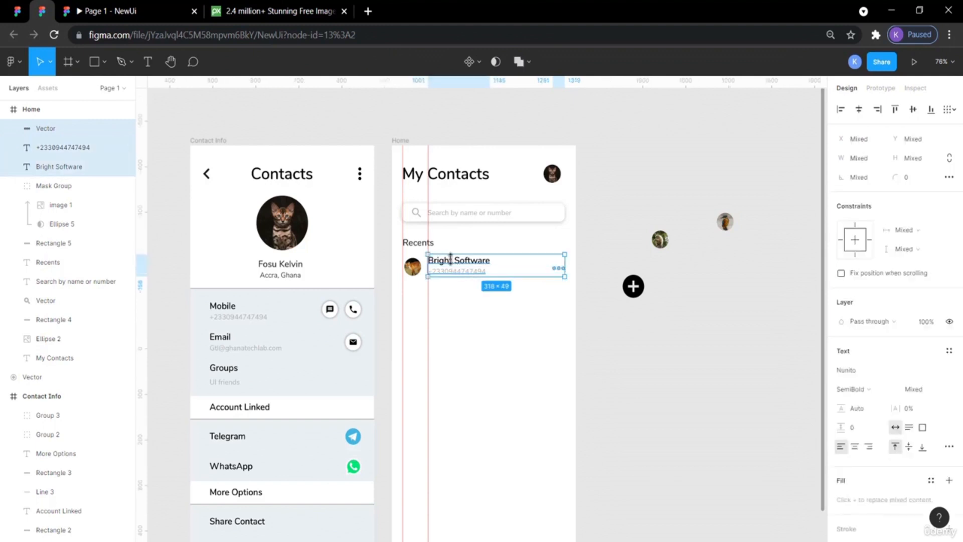
pyautogui.keyDown('shift'); pyautogui.click(420, 268); pyautogui.keyUp('shift')
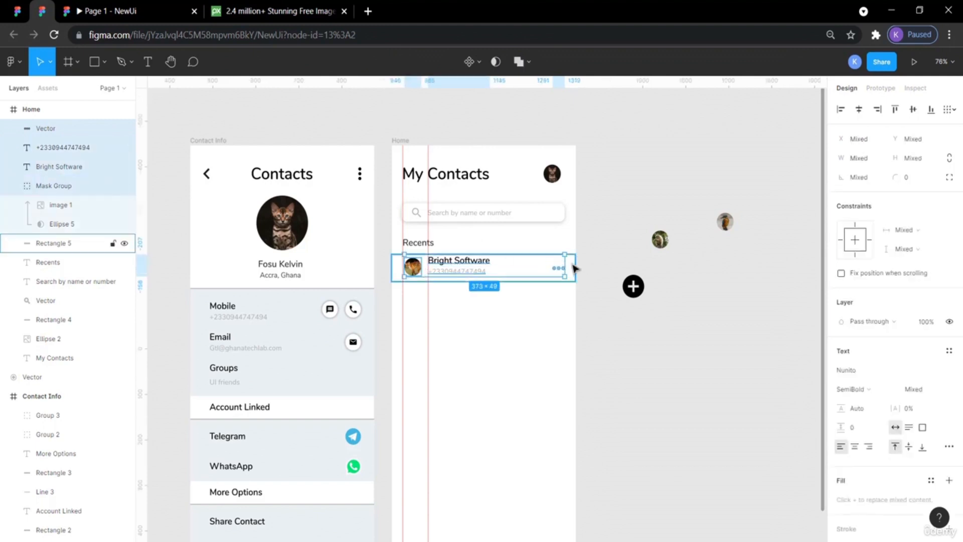
pyautogui.keyDown('shift'); pyautogui.click(576, 269); pyautogui.keyUp('shift')
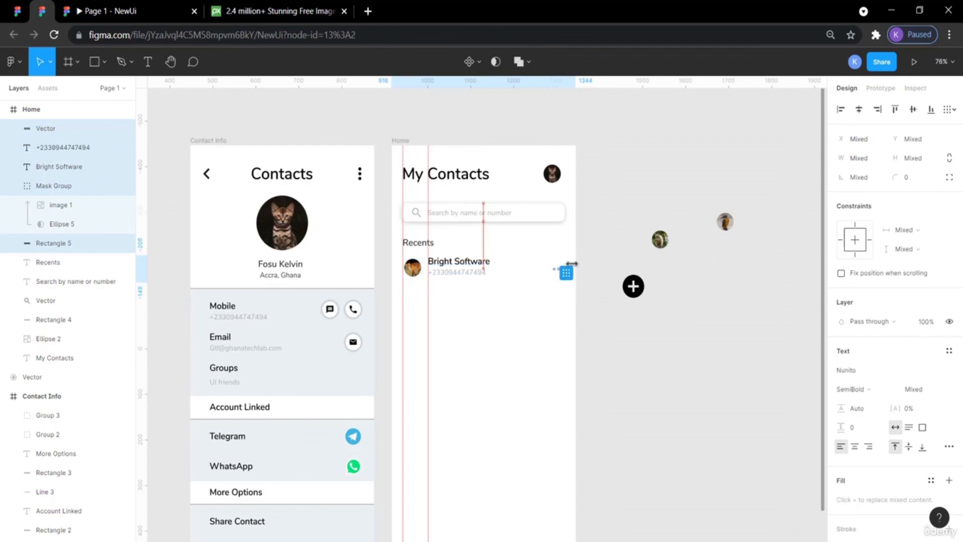
pyautogui.press('Down')
pyautogui.press('Down')
pyautogui.press('Down')
pyautogui.press('Down')
pyautogui.press('Down')
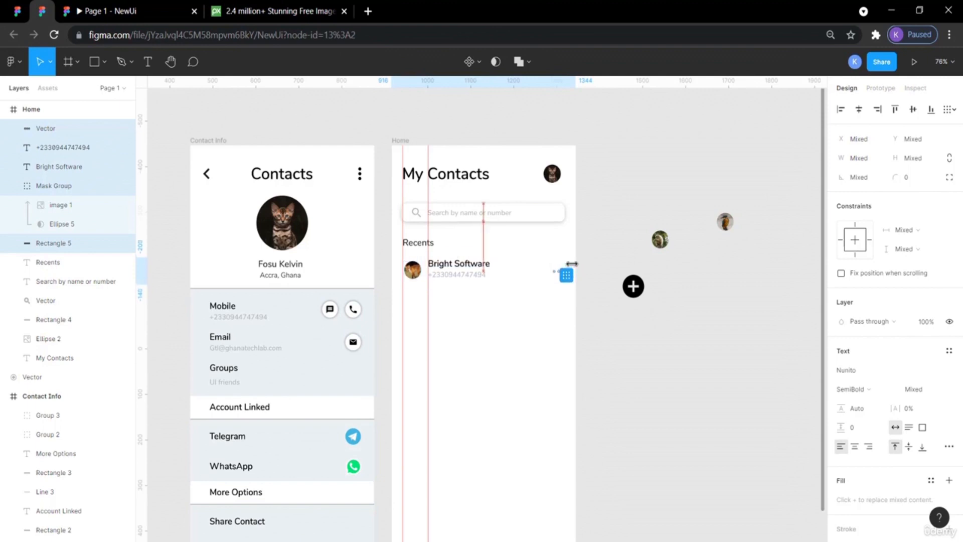
pyautogui.click(597, 329)
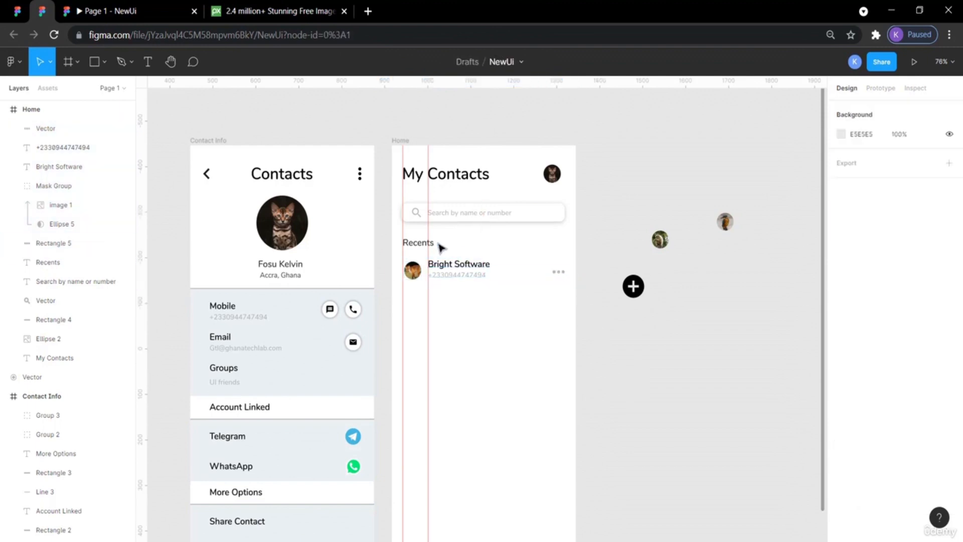
# Move the row's background rectangle down 2 px, checking its gap below Recents.
pyautogui.click(421, 259)
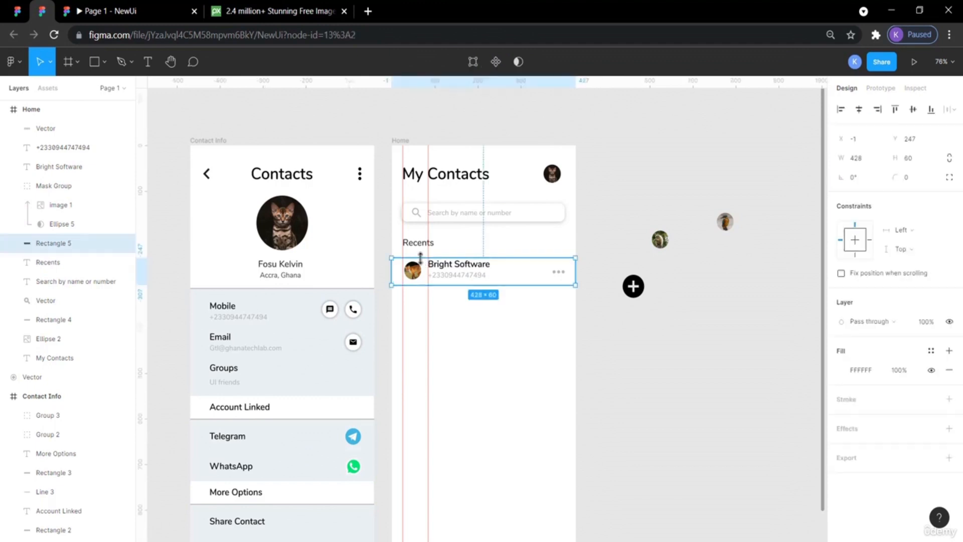
pyautogui.press('alt')
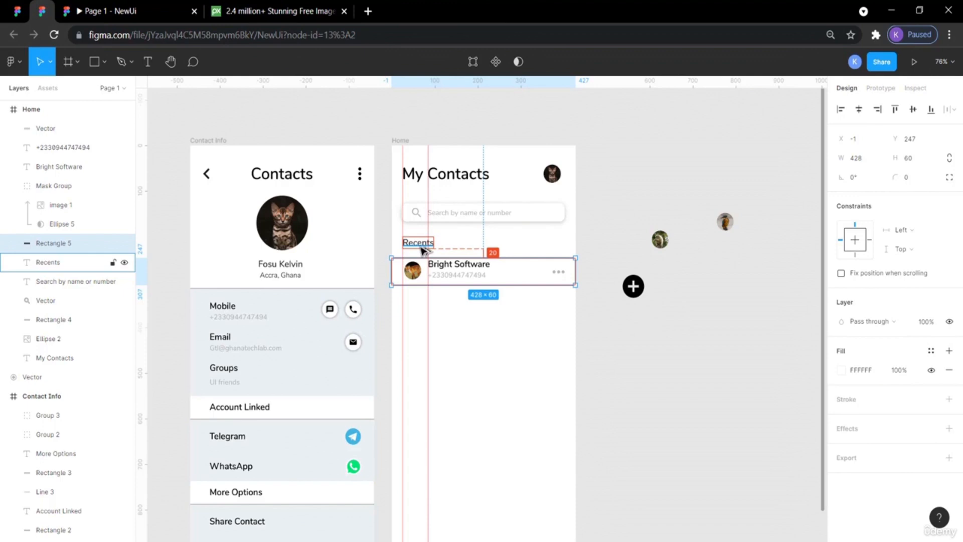
pyautogui.press('Down')
pyautogui.press('Down')
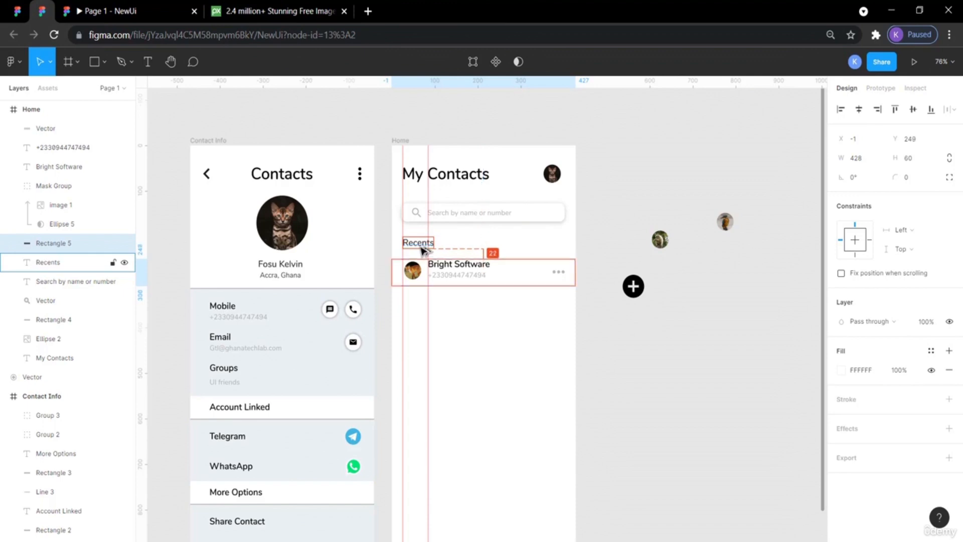
pyautogui.click(635, 398)
# Preview the Home screen prototype, then inspect the reference design's contact phone number text properties.
pyautogui.click(110, 7)
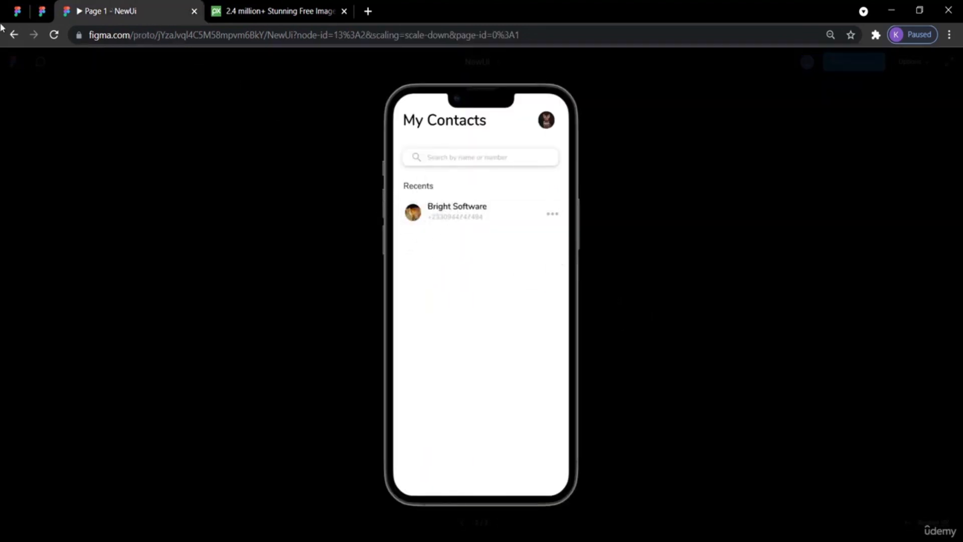
pyautogui.click(42, 11)
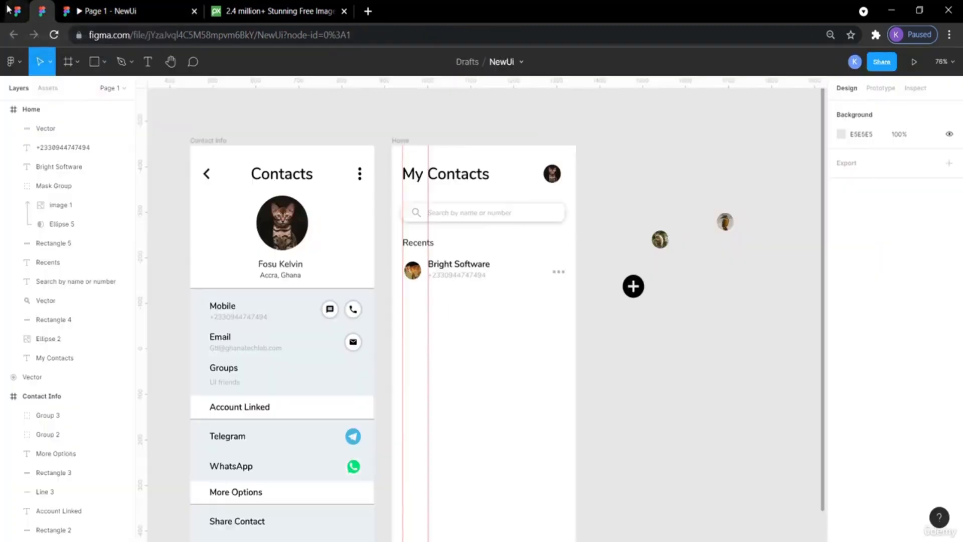
pyautogui.click(19, 13)
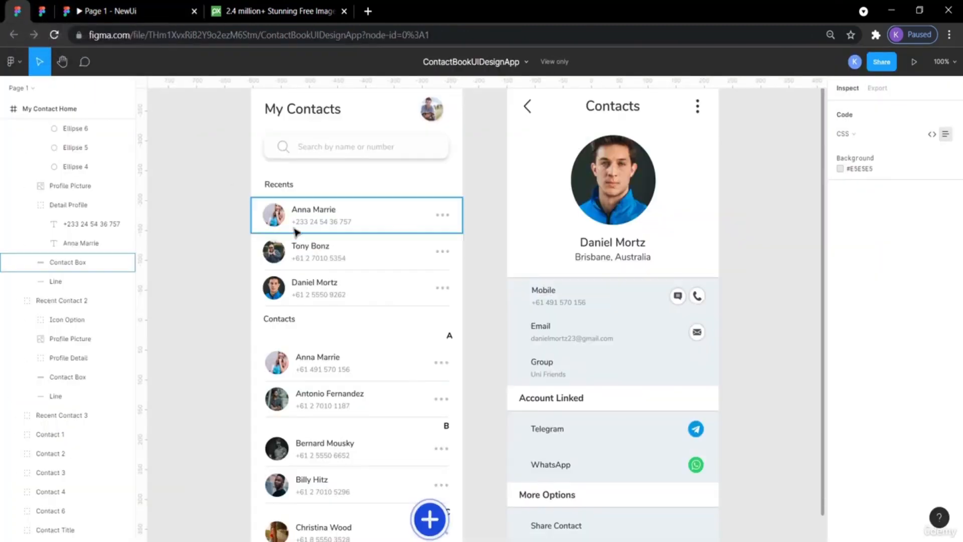
pyautogui.click(325, 224)
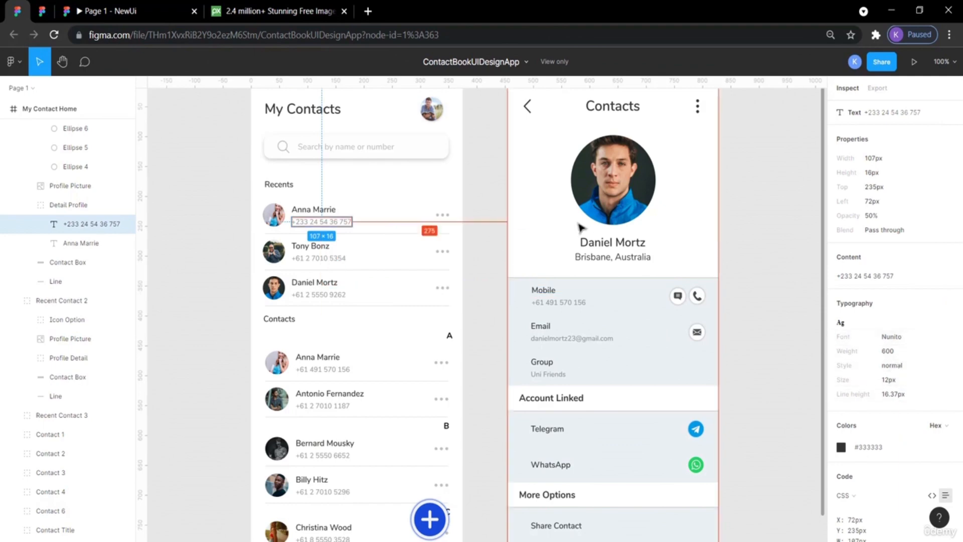
pyautogui.click(47, 9)
# Set the row's phone number text to size 12 and Regular weight.
pyautogui.click(451, 277)
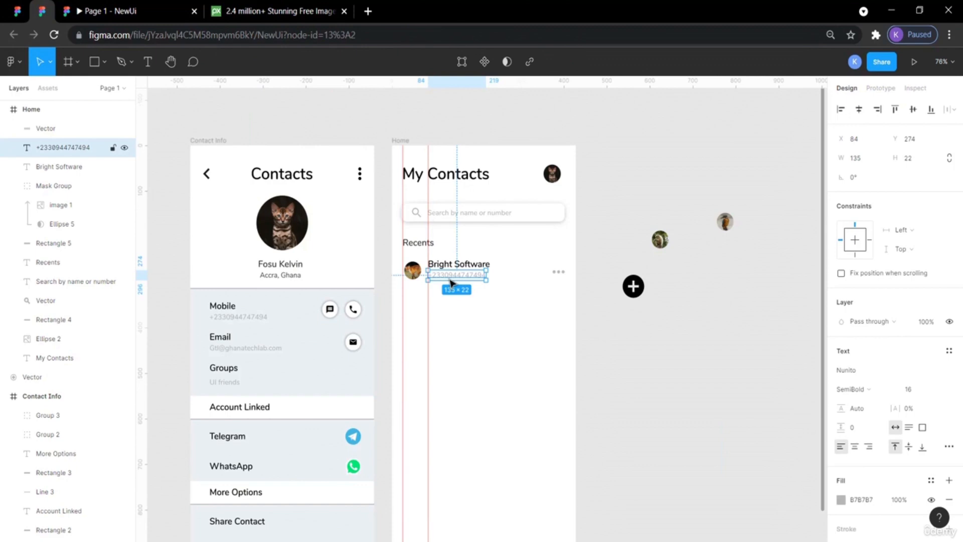
pyautogui.click(909, 390)
pyautogui.write('12')
pyautogui.press('Return')
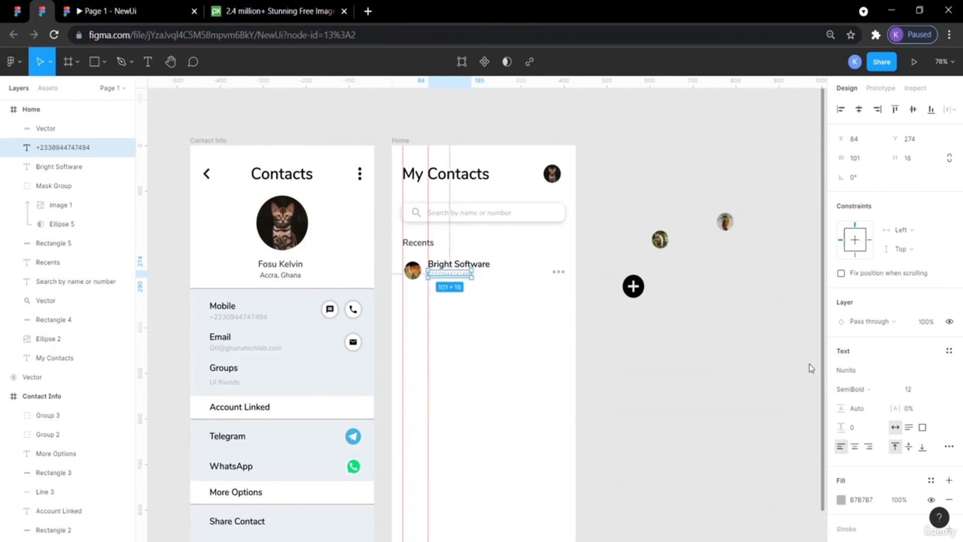
pyautogui.click(875, 394)
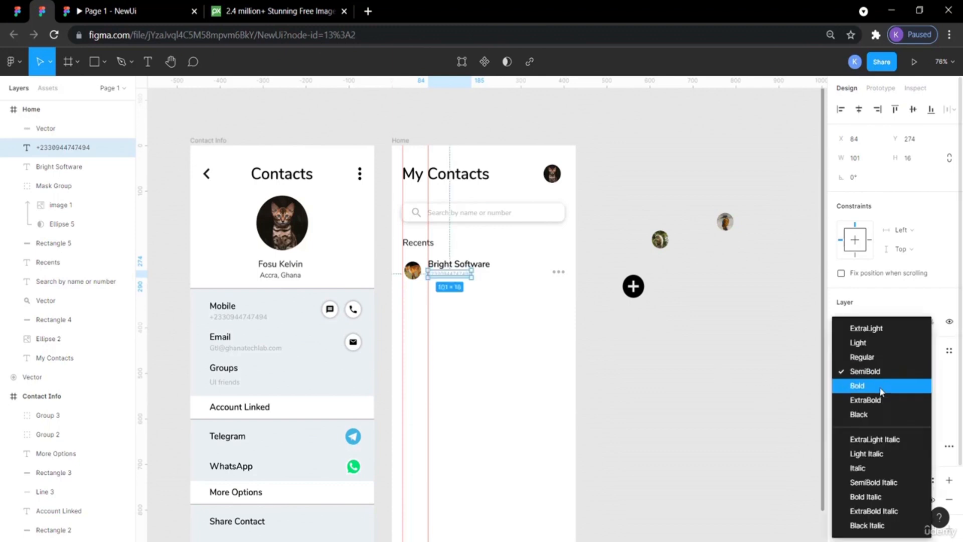
pyautogui.click(876, 358)
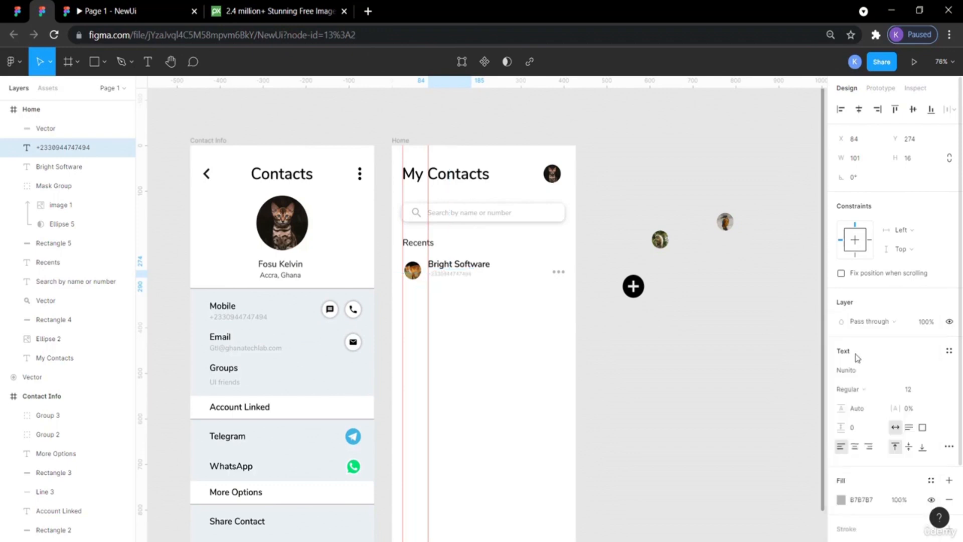
pyautogui.click(731, 338)
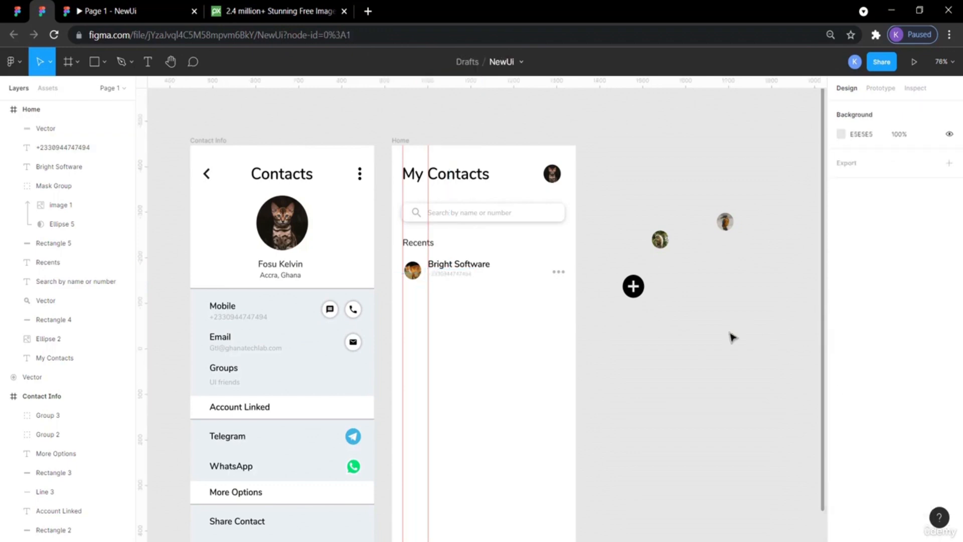
# Compare the phone number text and three-dot icon with the reference design's recent contact row.
pyautogui.click(464, 277)
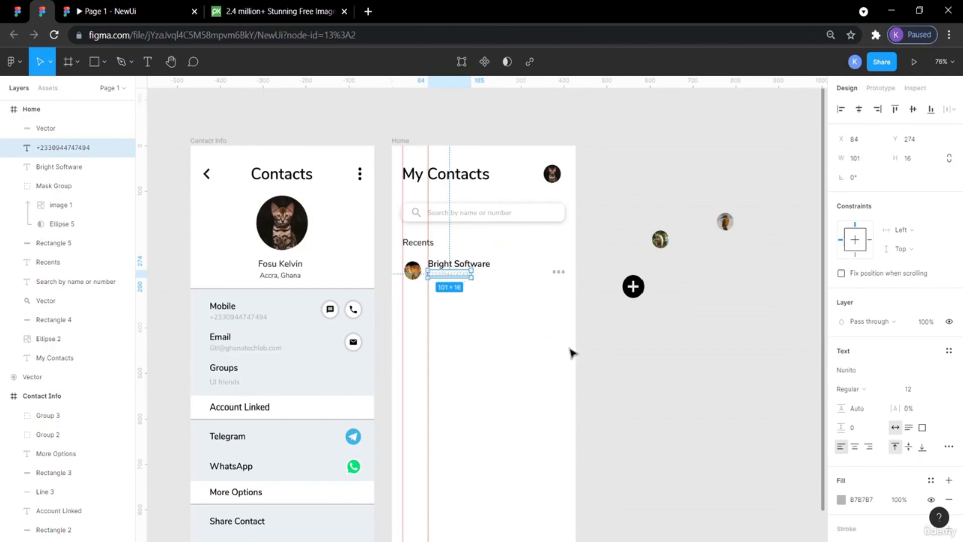
pyautogui.click(610, 392)
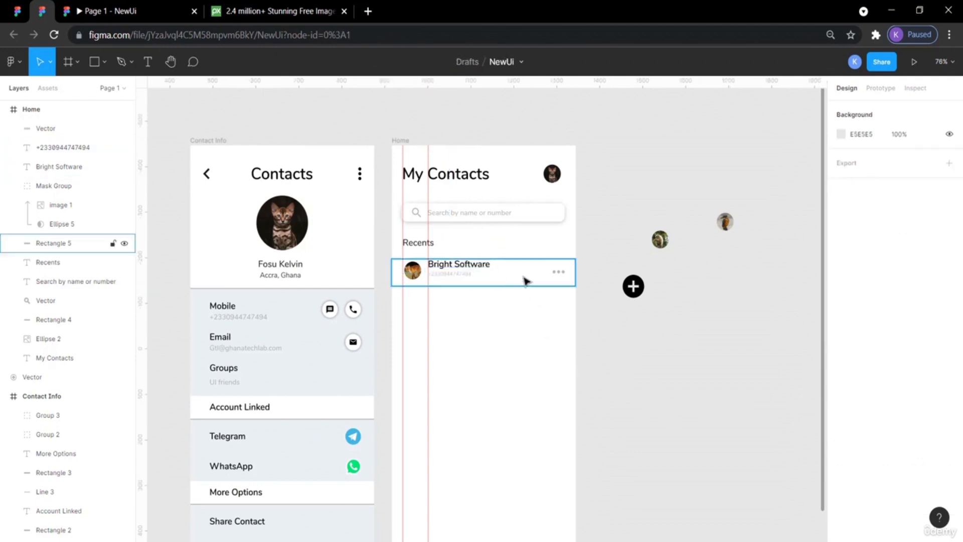
pyautogui.click(561, 276)
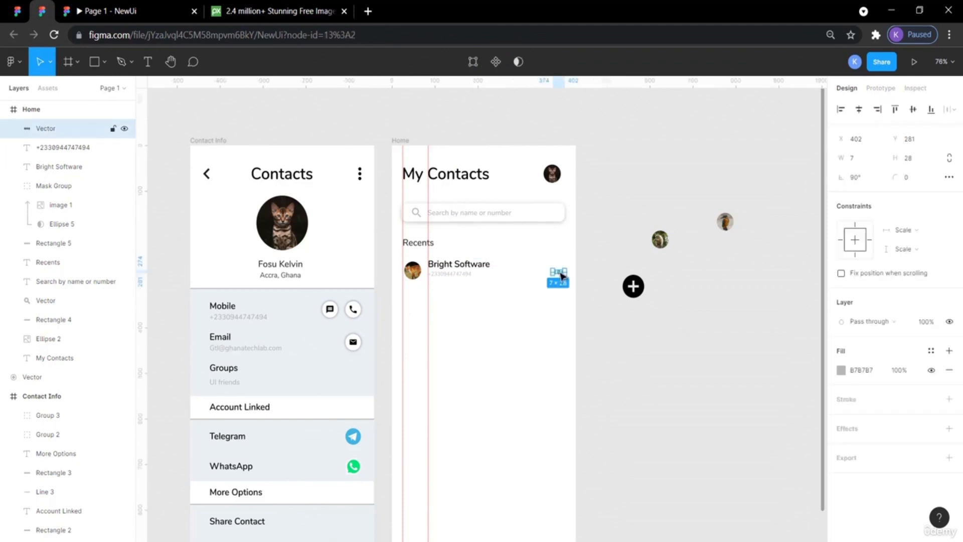
pyautogui.click(18, 11)
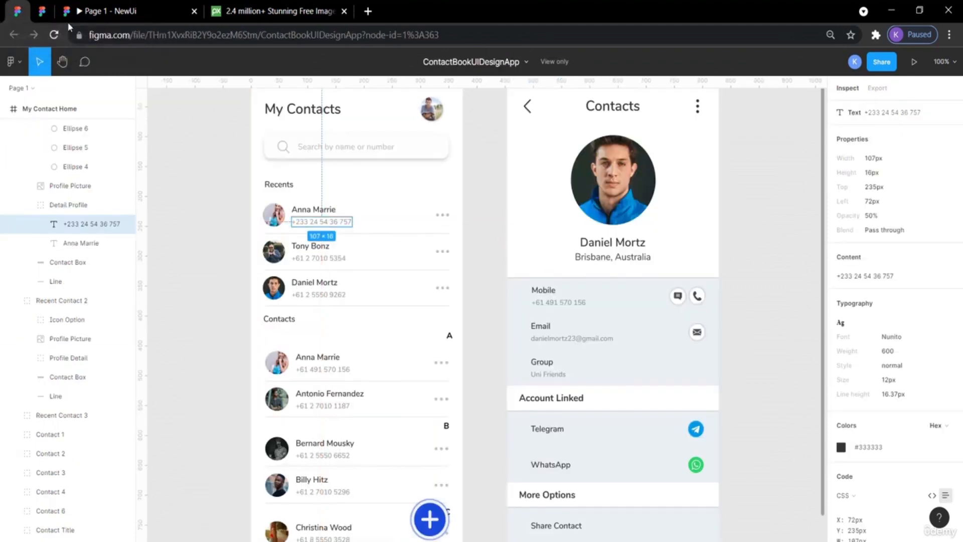
pyautogui.click(47, 17)
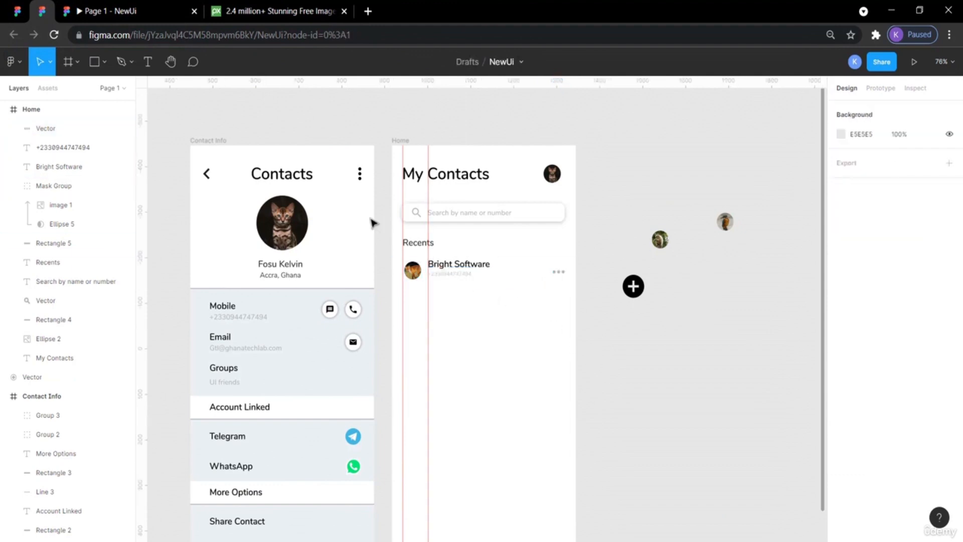
pyautogui.click(17, 11)
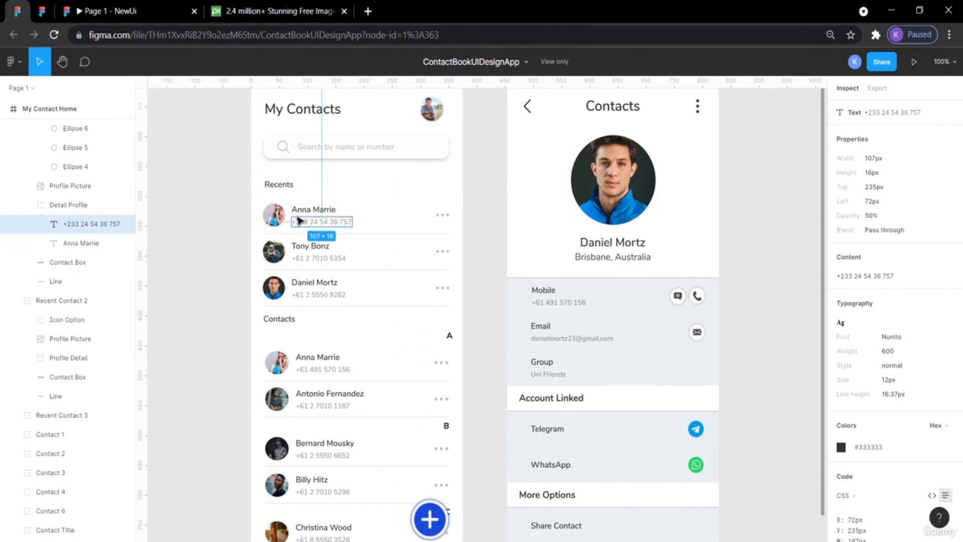
pyautogui.click(44, 13)
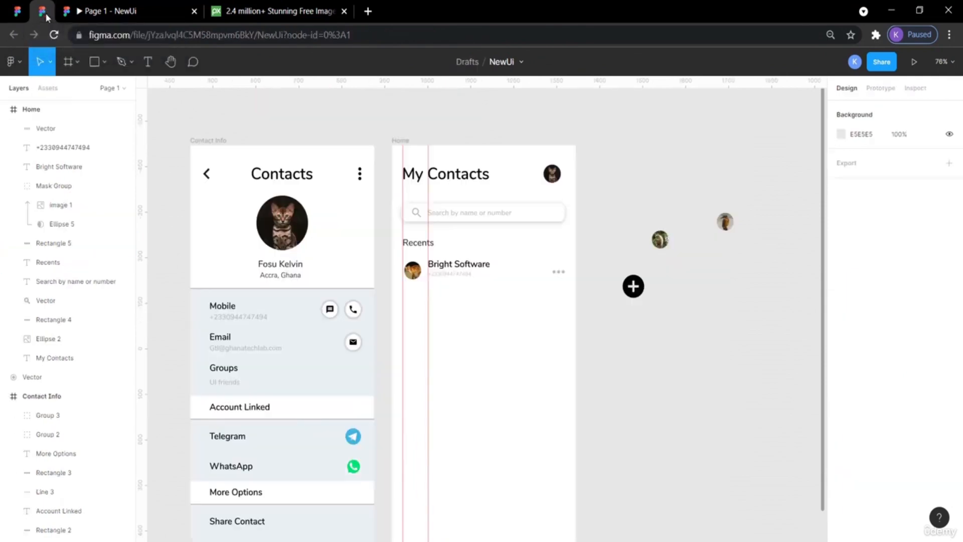
# Select the whole recent contact row, duplicate it, and shift the copy down below the first row.
pyautogui.click(446, 267)
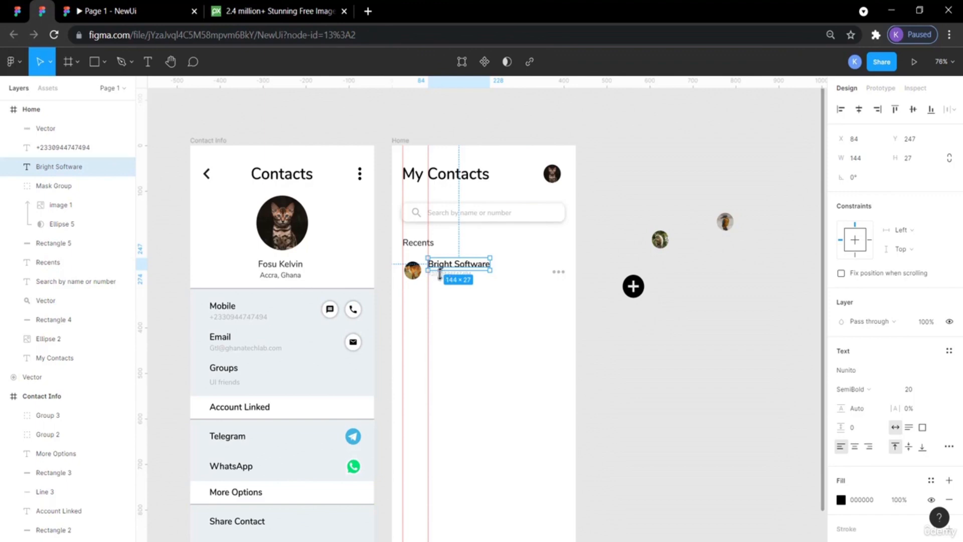
pyautogui.keyDown('shift'); pyautogui.click(441, 281); pyautogui.keyUp('shift')
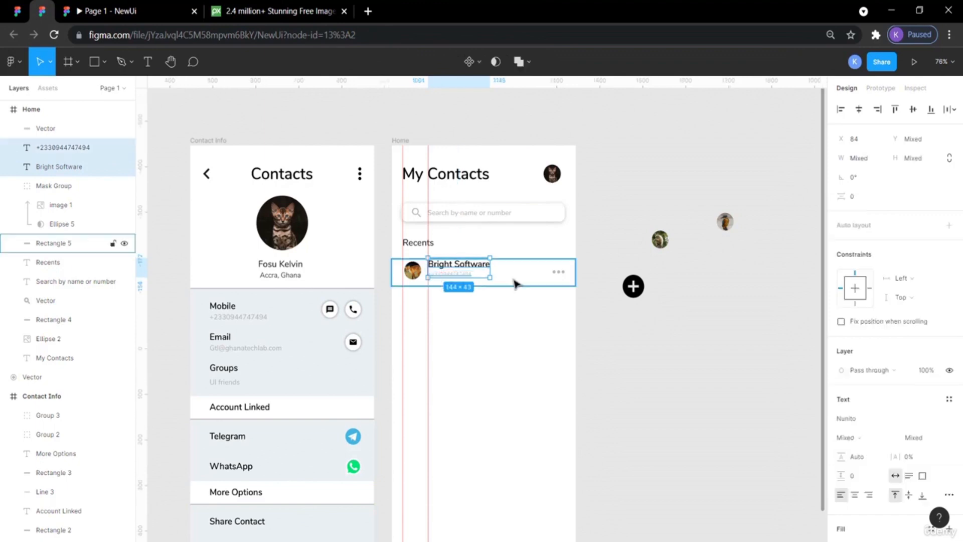
pyautogui.keyDown('shift'); pyautogui.click(558, 274); pyautogui.keyUp('shift')
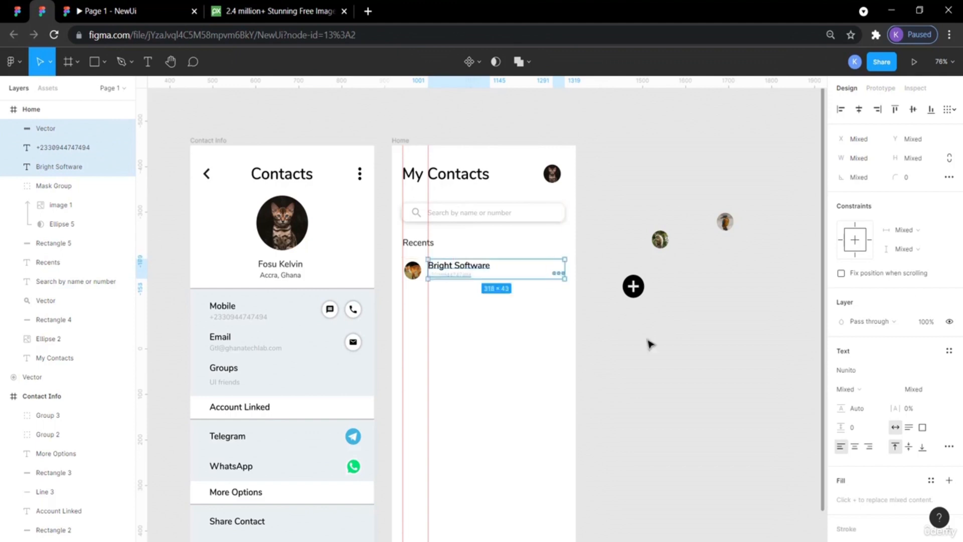
pyautogui.click(665, 385)
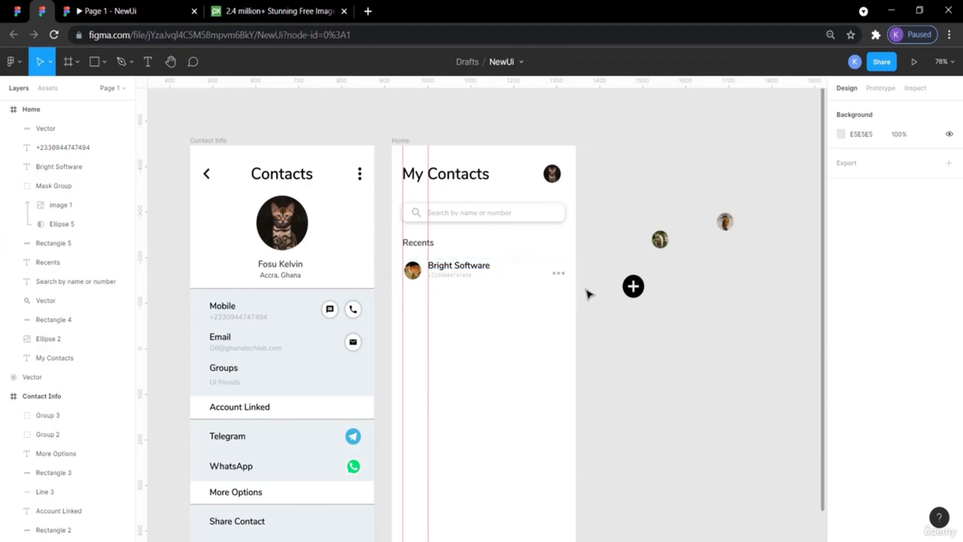
pyautogui.moveTo(561, 292); pyautogui.dragTo(409, 254)
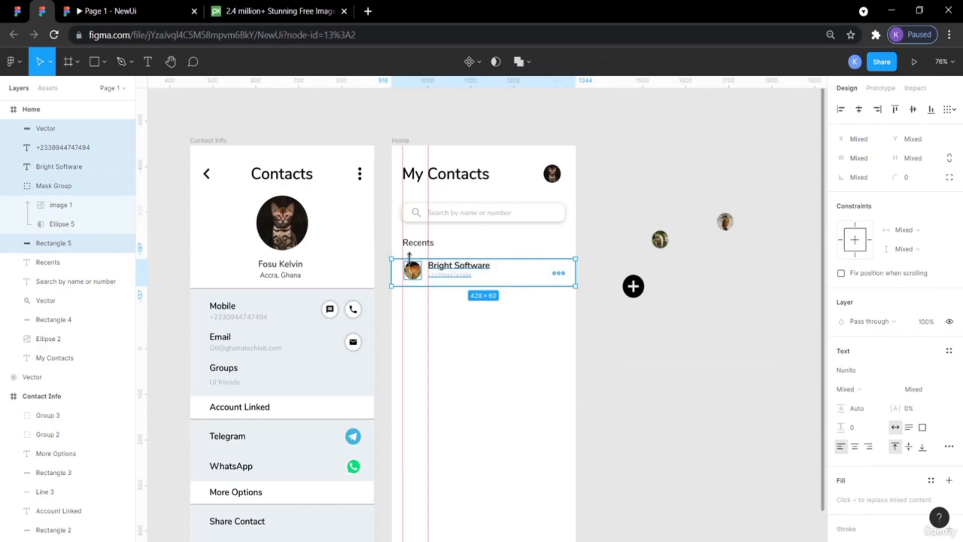
pyautogui.hotkey('ctrl', 'v')
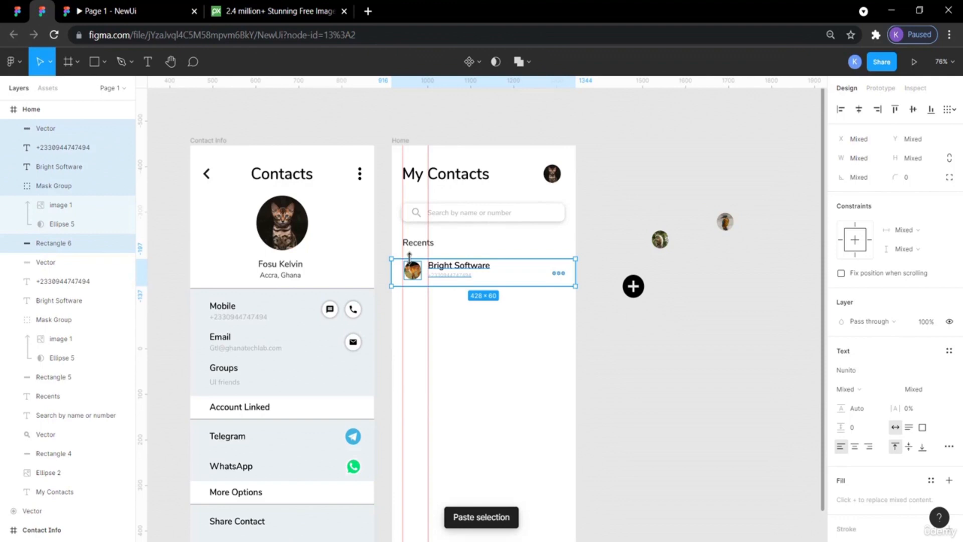
pyautogui.hotkey('shift', 'Down')
pyautogui.hotkey('shift', 'Down')
pyautogui.hotkey('shift', 'Down')
pyautogui.hotkey('shift', 'Down')
pyautogui.hotkey('shift', 'Down')
pyautogui.hotkey('shift', 'Down')
pyautogui.hotkey('shift', 'Down')
pyautogui.hotkey('shift', 'Down')
pyautogui.hotkey('shift', 'Down')
pyautogui.hotkey('shift', 'Down')
pyautogui.hotkey('shift', 'Down')
pyautogui.hotkey('shift', 'Down')
pyautogui.hotkey('shift', 'Down')
pyautogui.hotkey('shift', 'Down')
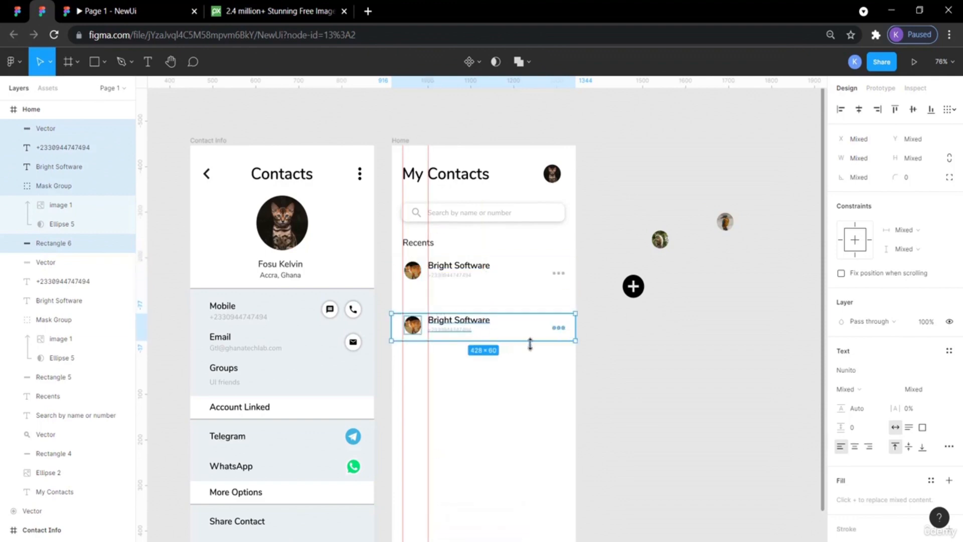
# Group the copied row's elements and move the group up to Y 364.
pyautogui.rightClick(489, 323)
pyautogui.click(513, 326)
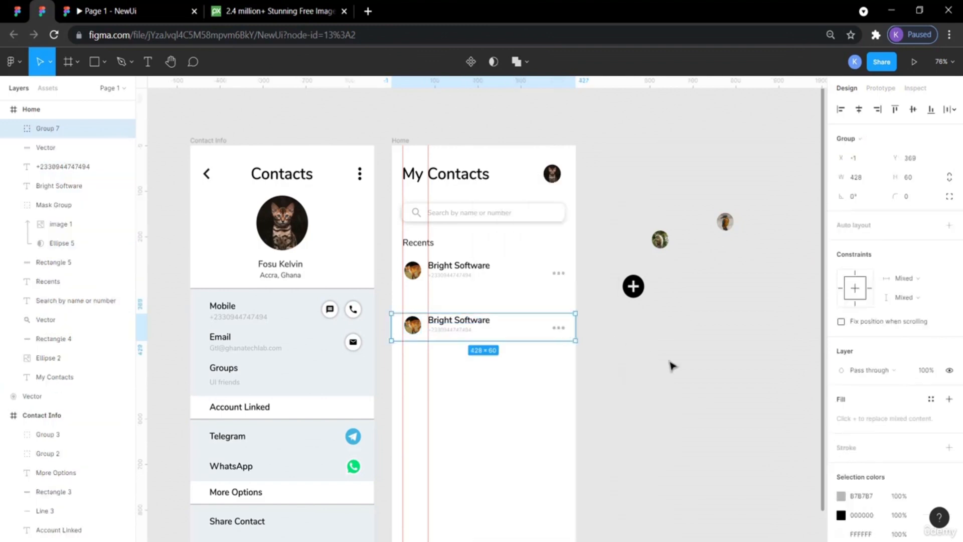
pyautogui.moveTo(496, 325)
pyautogui.mouseDown()
pyautogui.moveTo(494, 351)
pyautogui.moveTo(494, 323)
pyautogui.mouseUp()
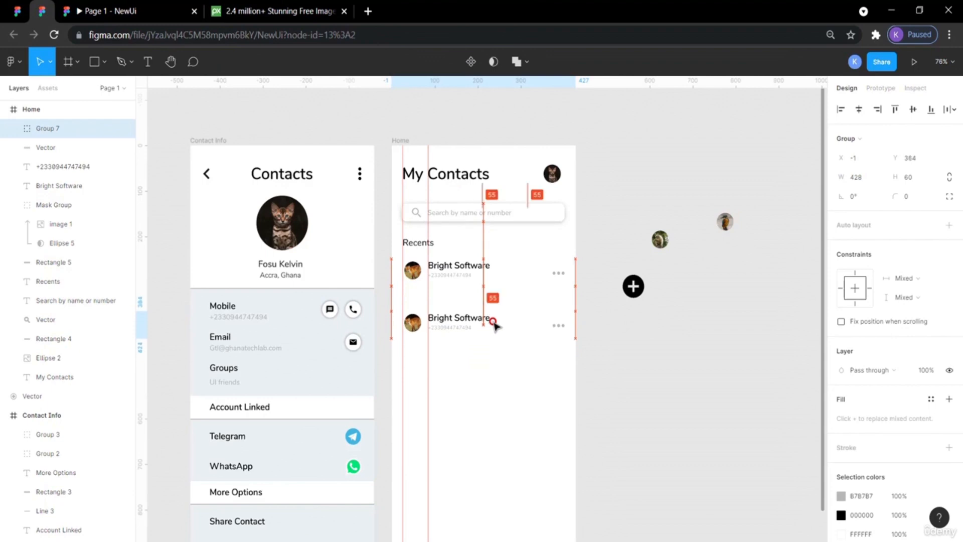
pyautogui.click(677, 358)
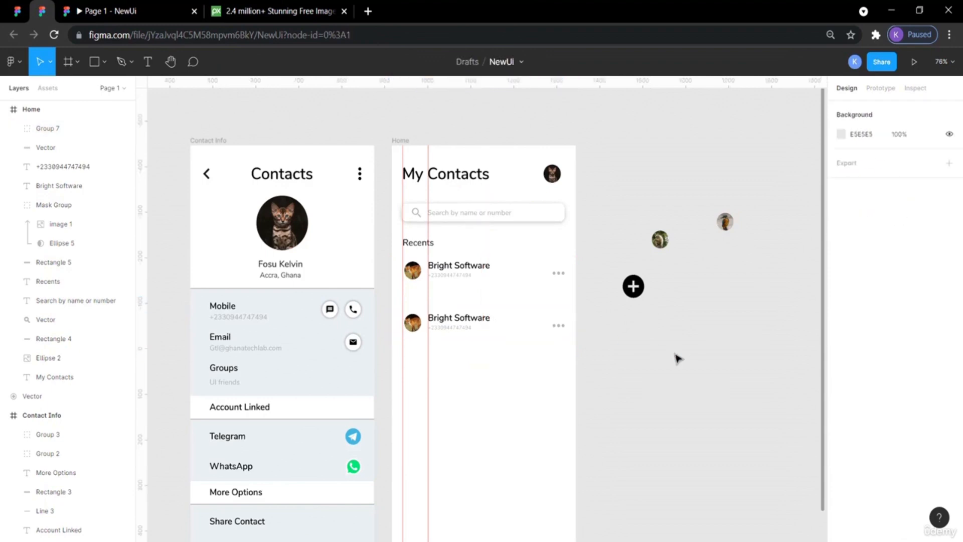
pyautogui.click(415, 325)
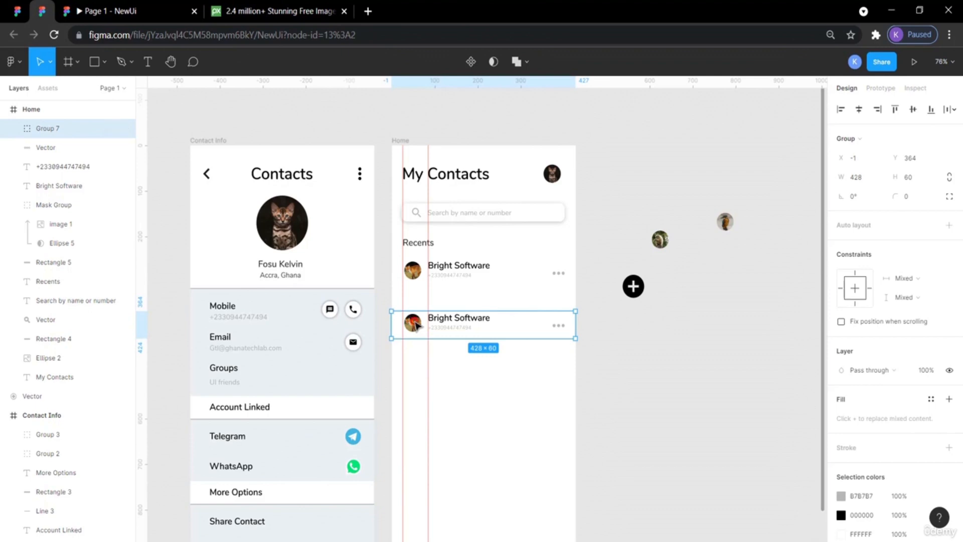
# Replace the copied row's avatar with the other profile picture image, placing it in the avatar position.
pyautogui.doubleClick(415, 325)
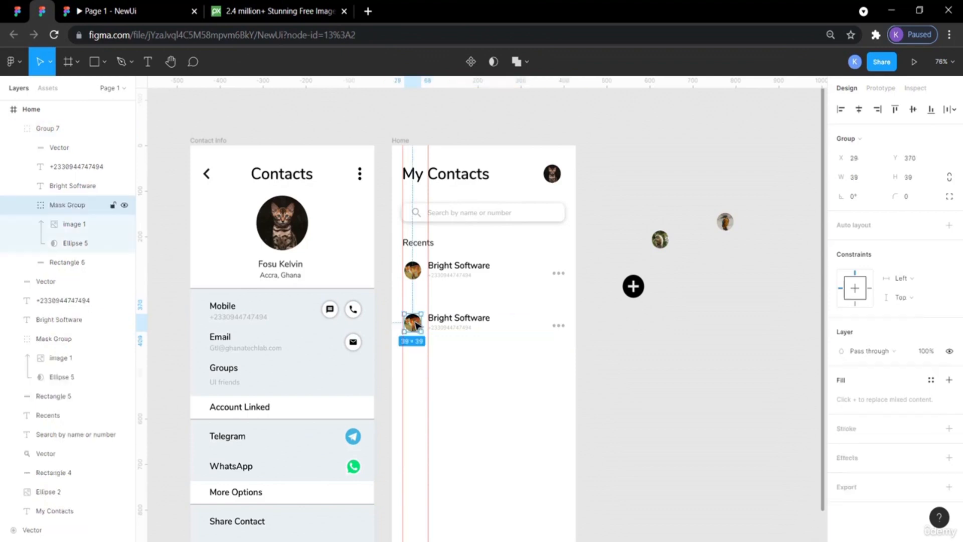
pyautogui.click(660, 239)
pyautogui.moveTo(660, 239); pyautogui.dragTo(414, 360)
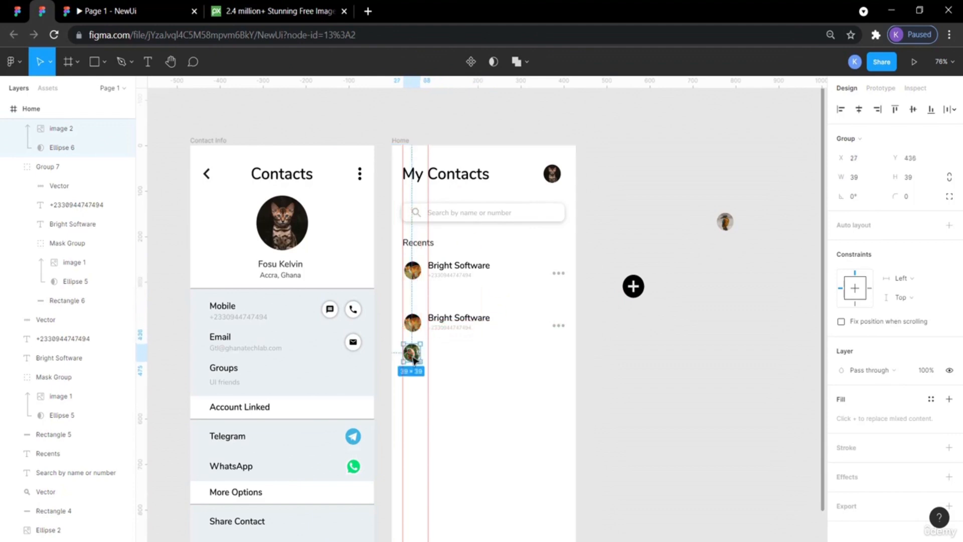
pyautogui.doubleClick(414, 324)
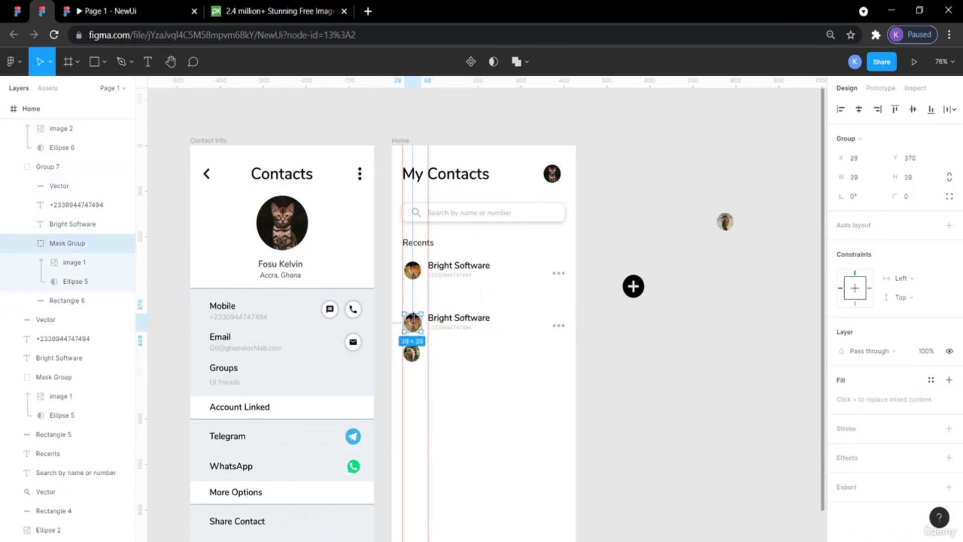
pyautogui.press('Delete')
pyautogui.click(411, 353)
pyautogui.moveTo(412, 354); pyautogui.dragTo(415, 324)
pyautogui.click(414, 269)
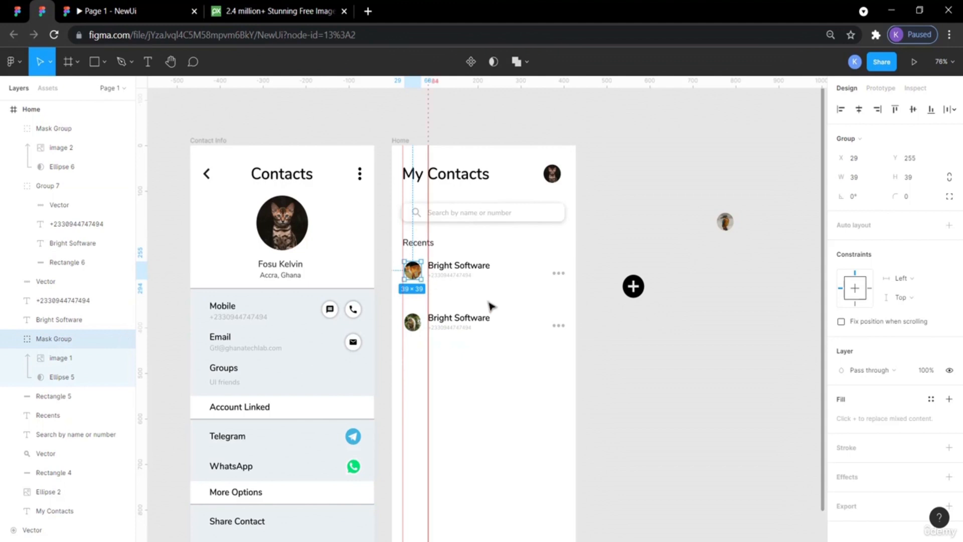
pyautogui.click(666, 366)
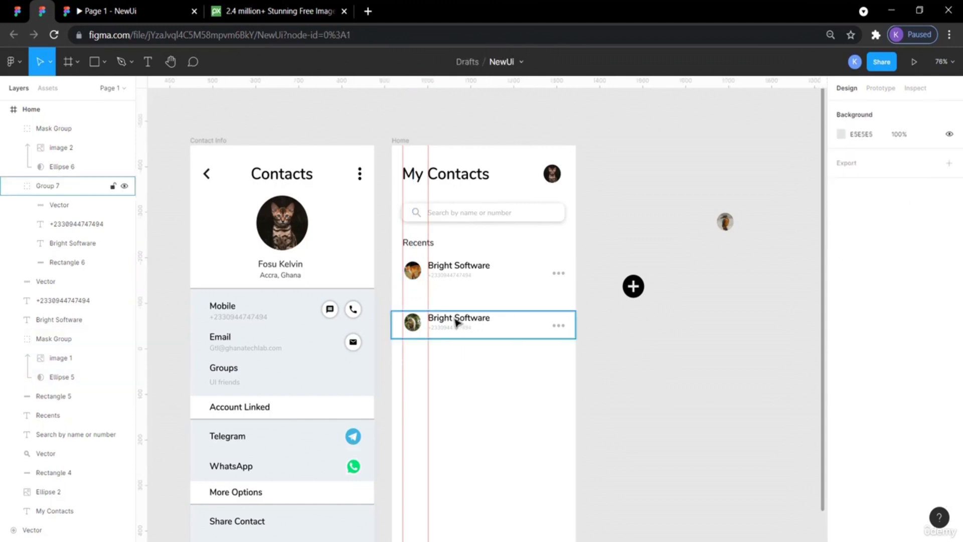
pyautogui.moveTo(420, 323); pyautogui.dragTo(423, 323)
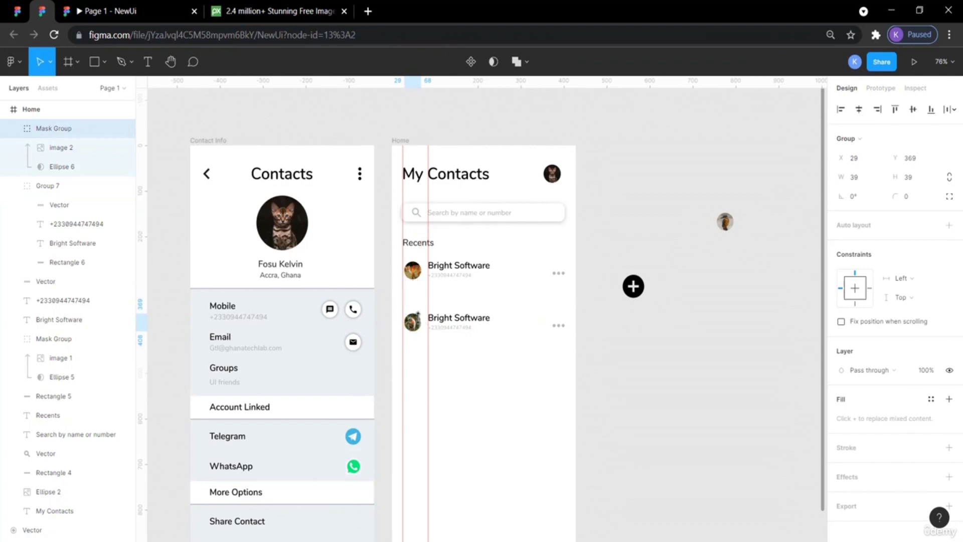
pyautogui.click(627, 358)
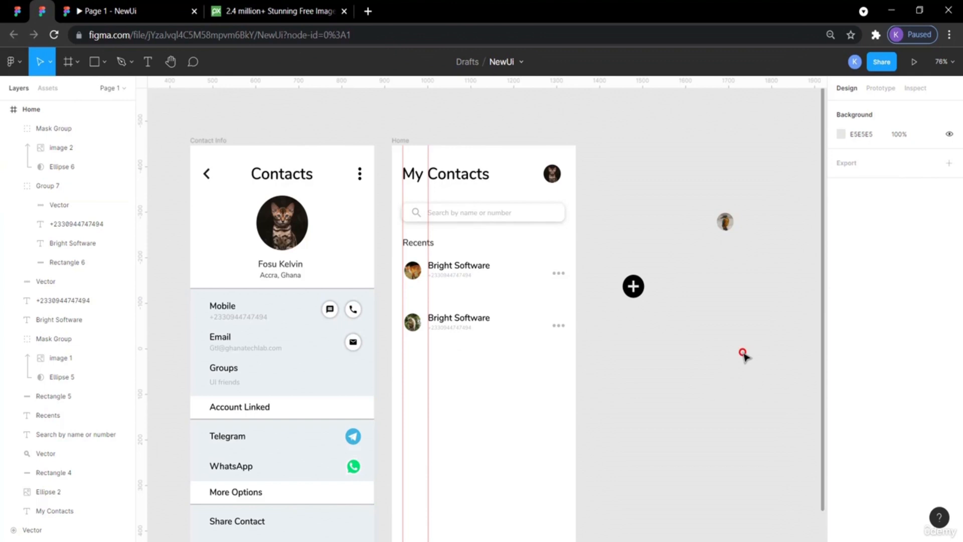
# Nudge the first row's phone number text down by 2 px.
pyautogui.click(449, 279)
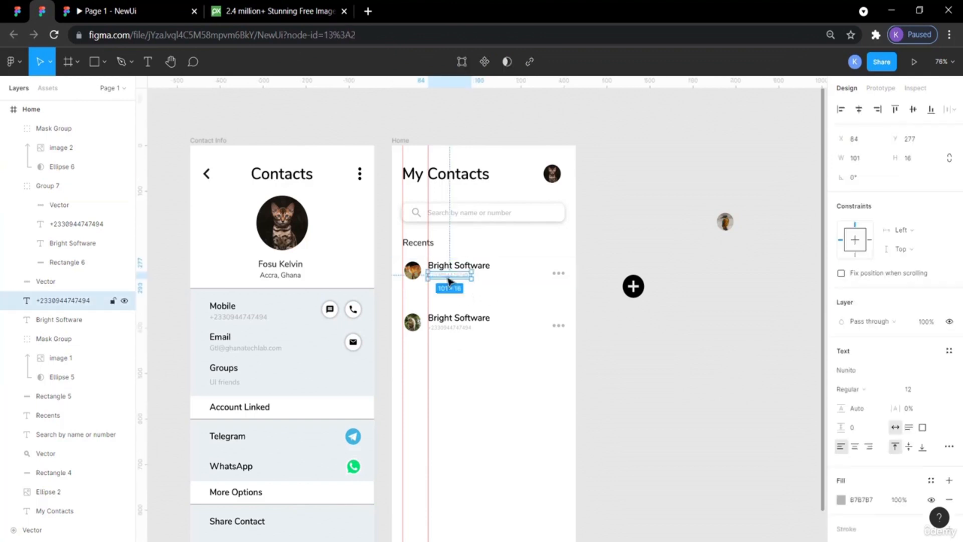
pyautogui.press('Down')
pyautogui.press('Down')
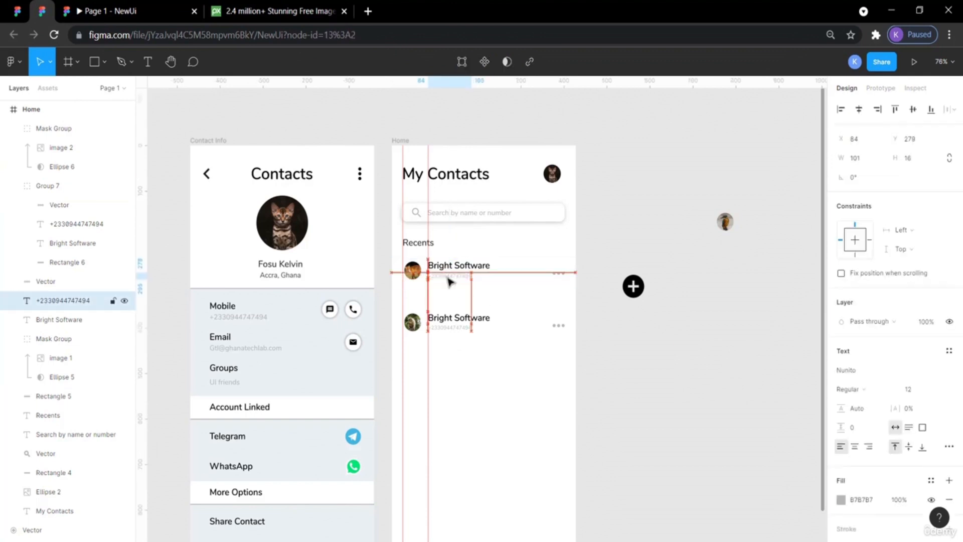
pyautogui.doubleClick(451, 331)
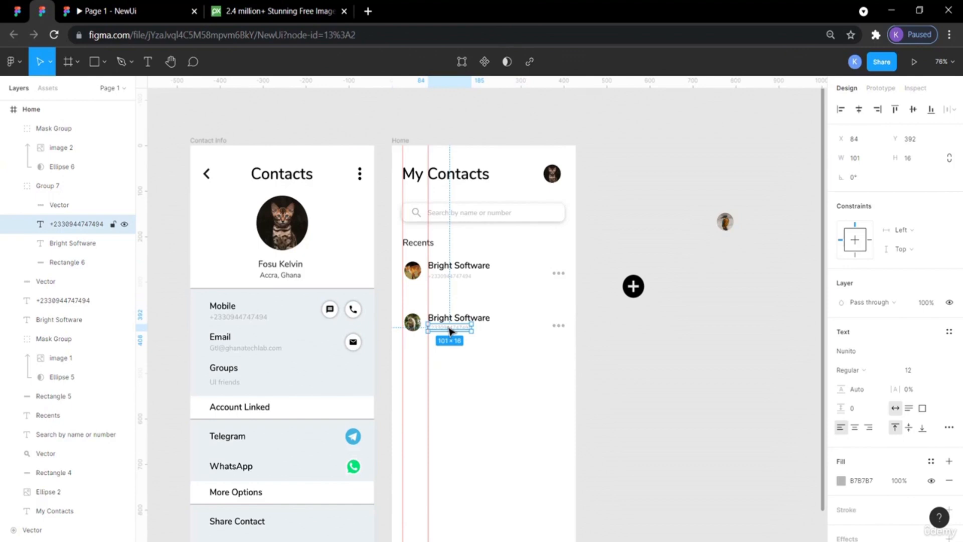
pyautogui.click(602, 383)
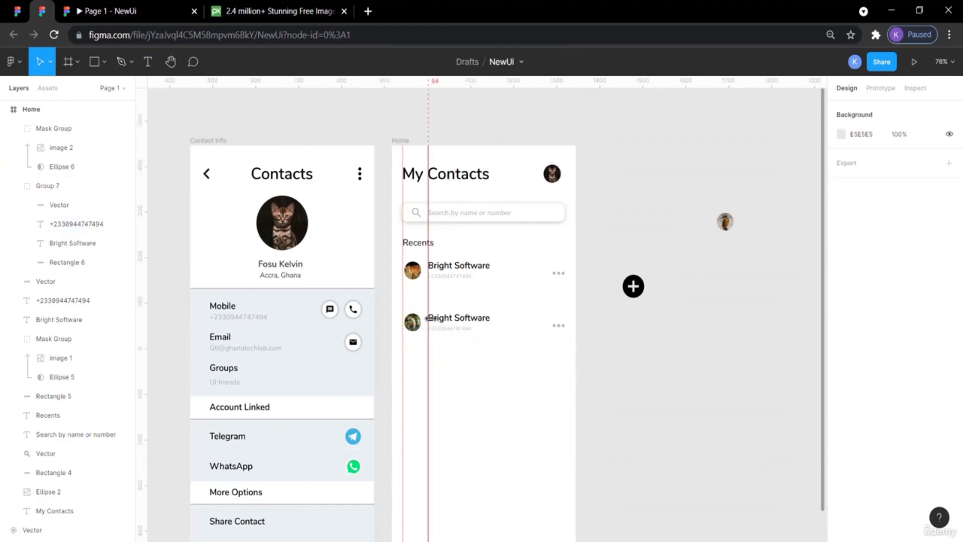
# Ungroup the copied recent contact row.
pyautogui.click(462, 324)
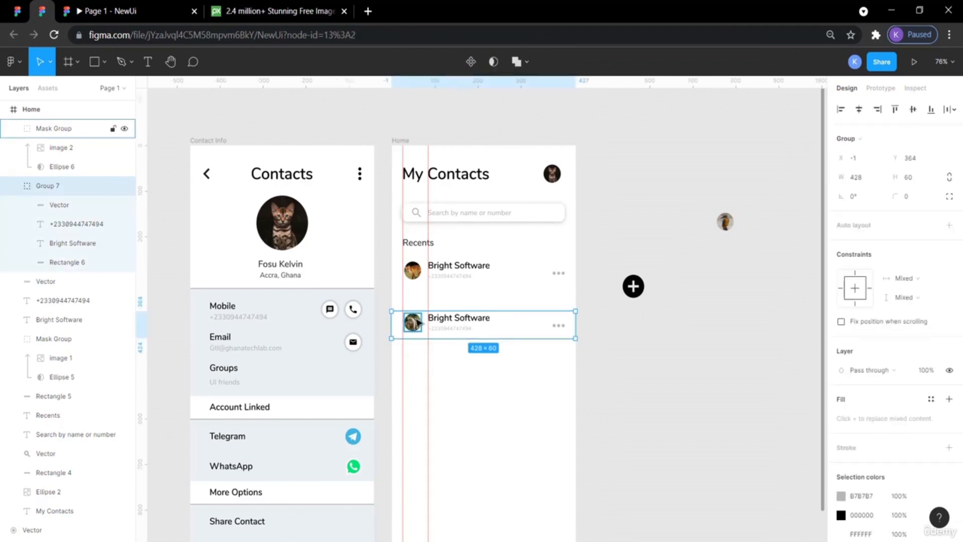
pyautogui.rightClick(452, 321)
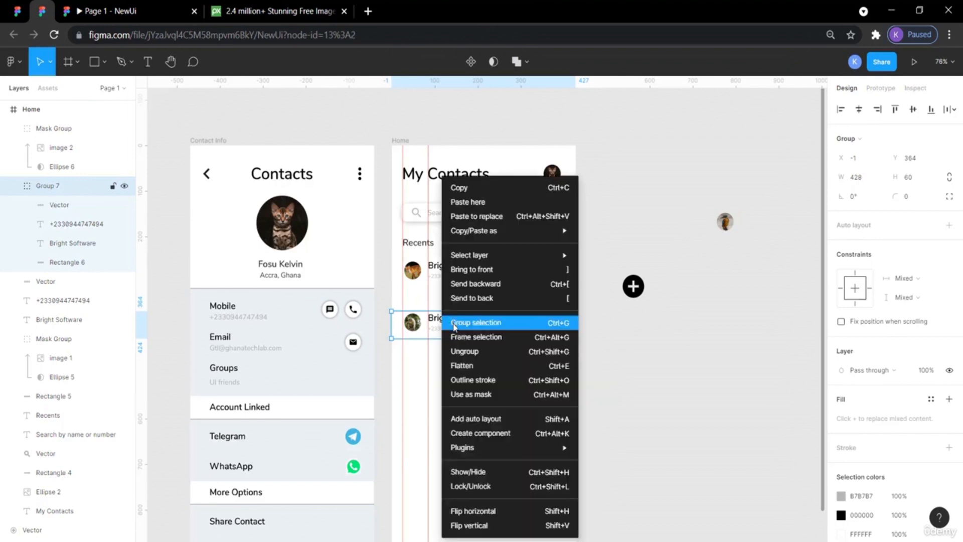
pyautogui.click(456, 351)
pyautogui.click(625, 350)
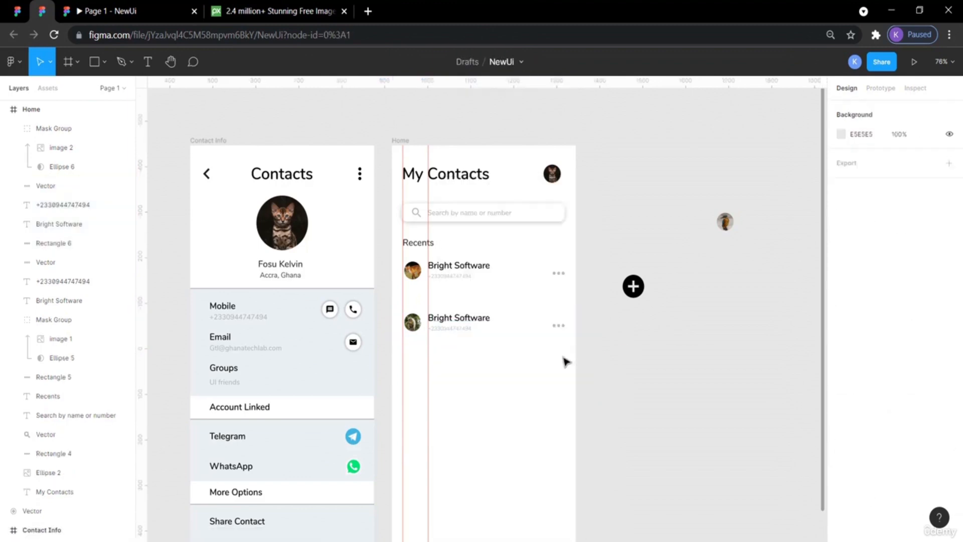
# Change the copied row's contact name to Bright Data and regroup the row's elements.
pyautogui.moveTo(561, 358); pyautogui.dragTo(408, 311)
pyautogui.doubleClick(475, 318)
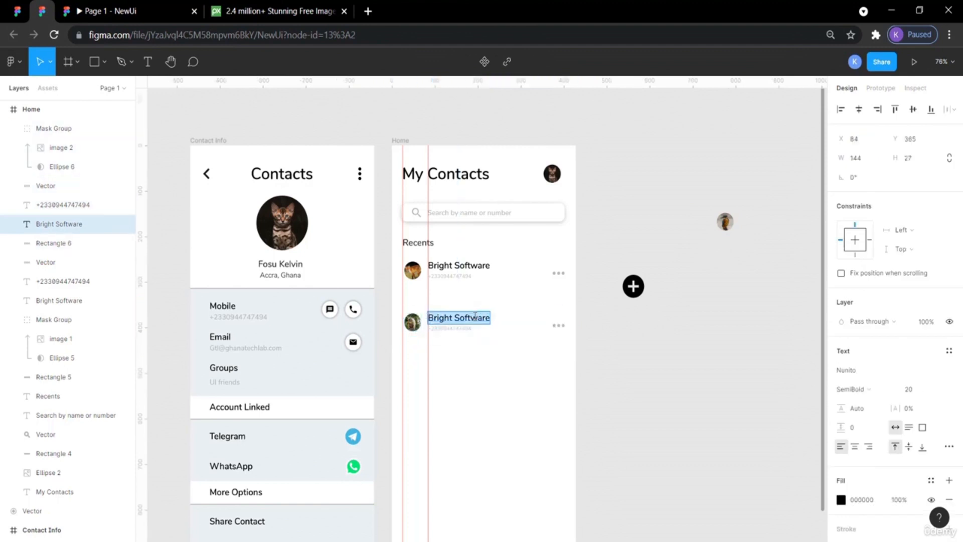
pyautogui.moveTo(457, 317); pyautogui.dragTo(489, 316)
pyautogui.write('Sata')
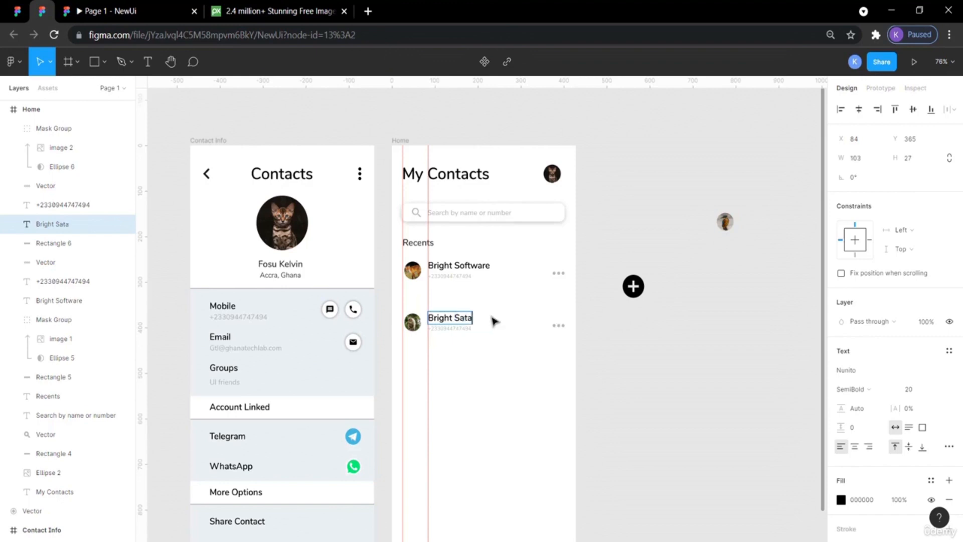
pyautogui.press('BackSpace')
pyautogui.press('BackSpace')
pyautogui.press('BackSpace')
pyautogui.press('Escape')
pyautogui.press('Escape')
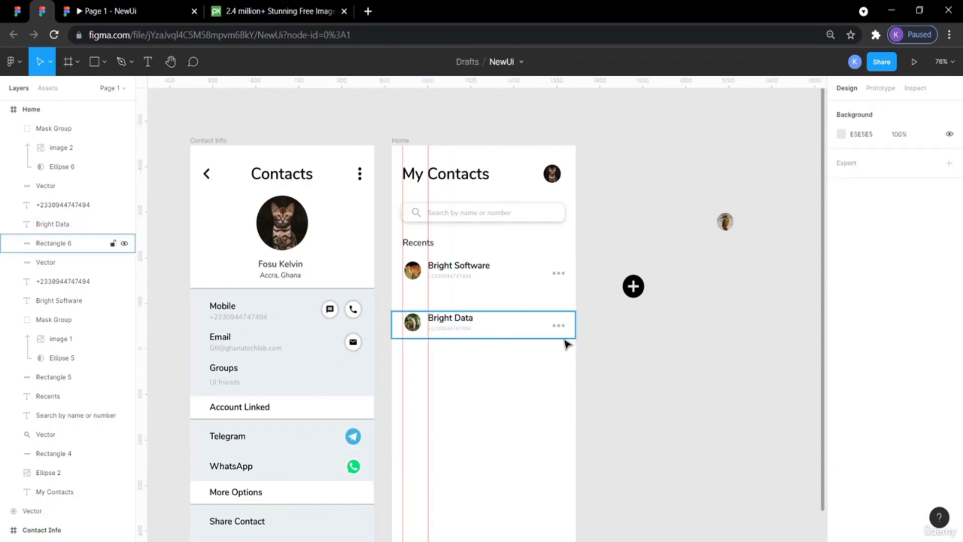
pyautogui.moveTo(582, 346); pyautogui.dragTo(400, 306)
pyautogui.hotkey('ctrl', 'g')
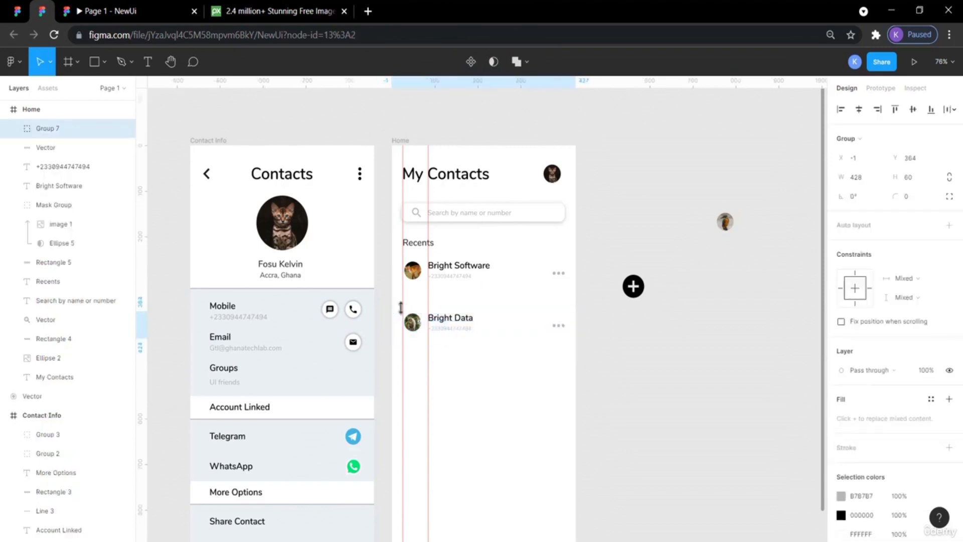
# Inspect the reference design's recent contact row and its contact box properties.
pyautogui.click(17, 11)
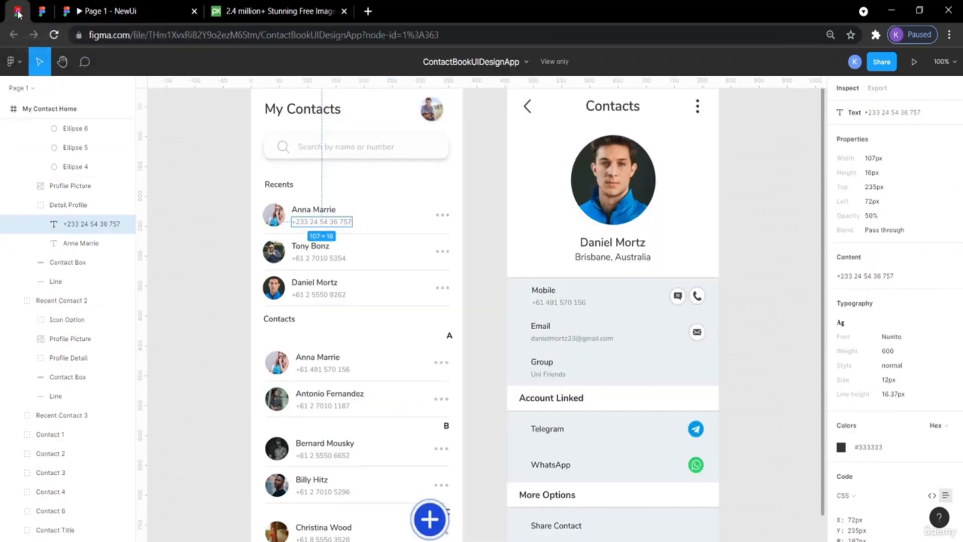
pyautogui.click(375, 237)
pyautogui.click(196, 224)
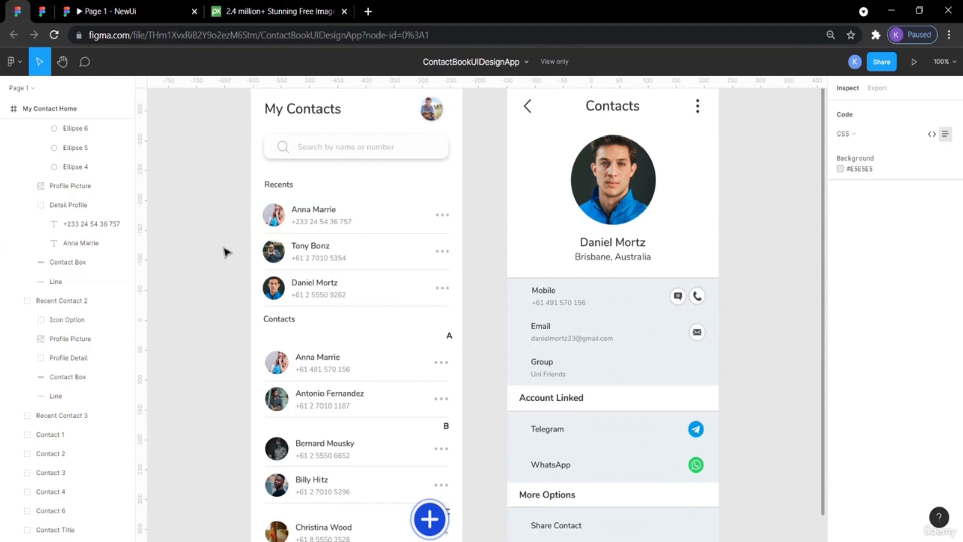
pyautogui.click(388, 234)
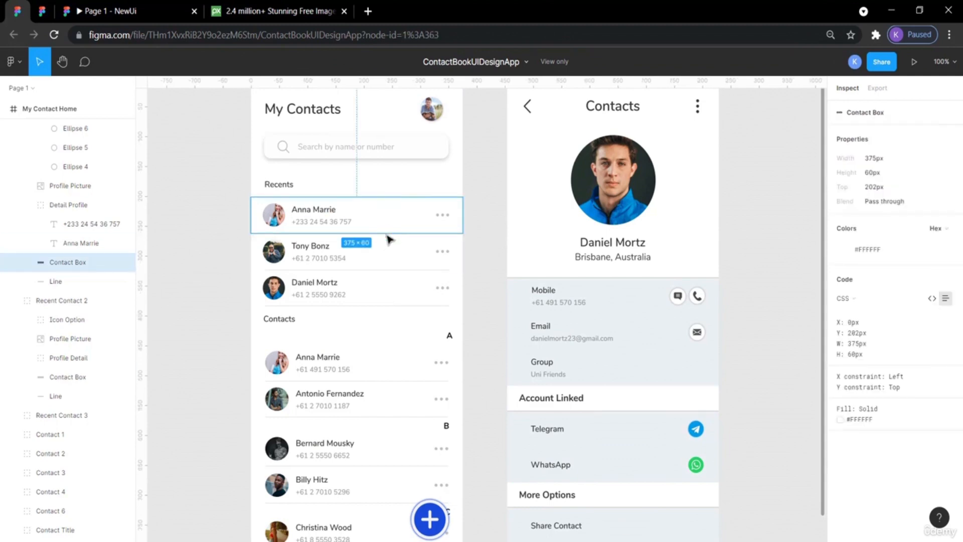
pyautogui.click(182, 143)
pyautogui.click(42, 11)
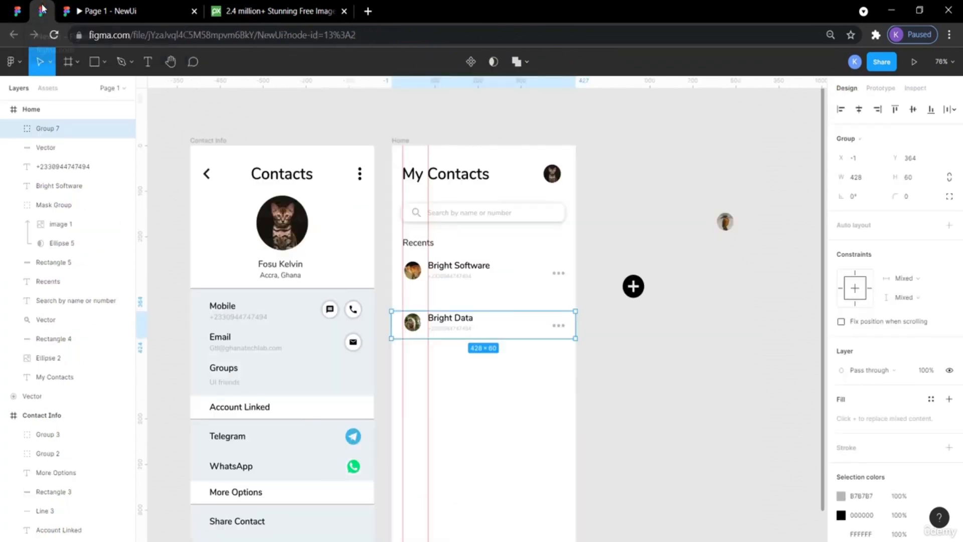
# Draw a horizontal divider line about 377 wide between the two recent contact rows.
pyautogui.click(106, 61)
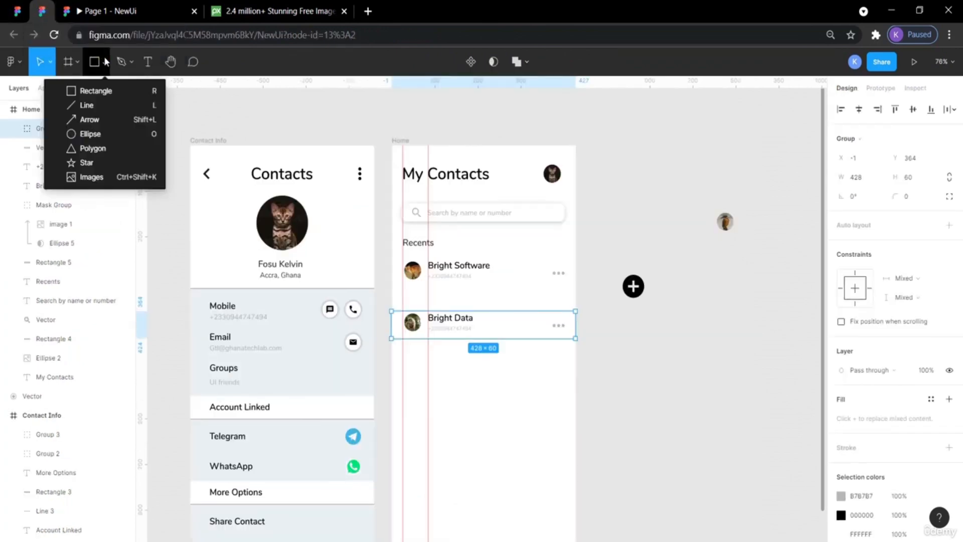
pyautogui.click(88, 105)
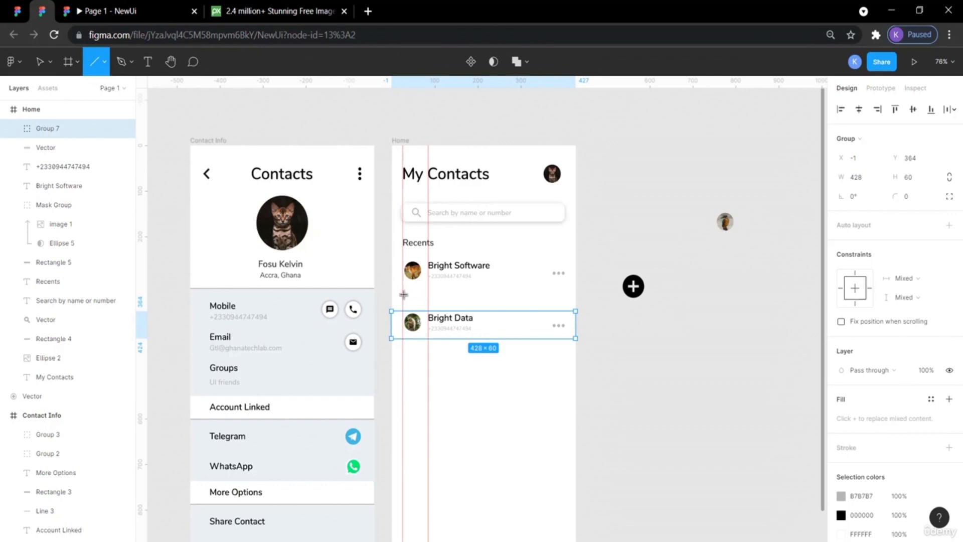
pyautogui.moveTo(402, 296); pyautogui.dragTo(566, 296)
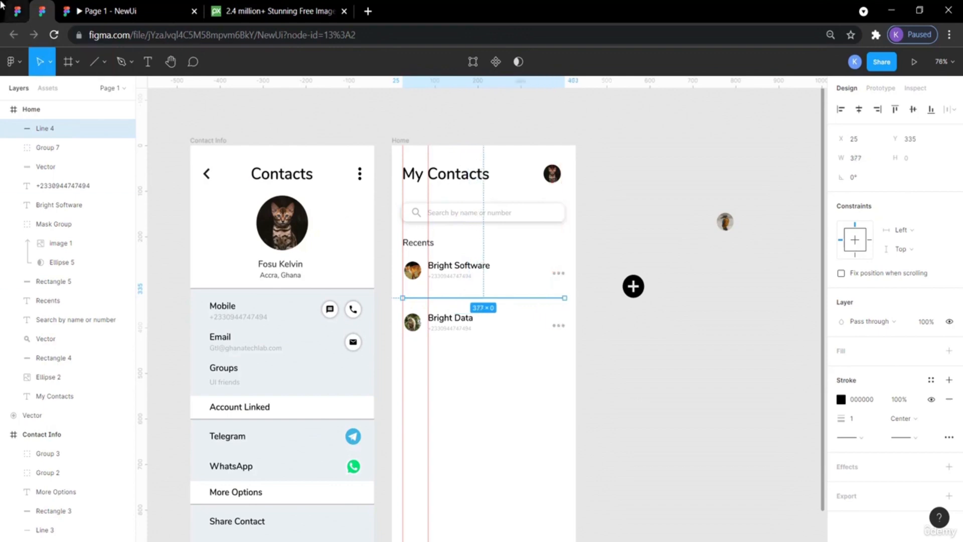
# Set the divider line's stroke colour to the grey B7B7B7 document colour.
pyautogui.click(17, 11)
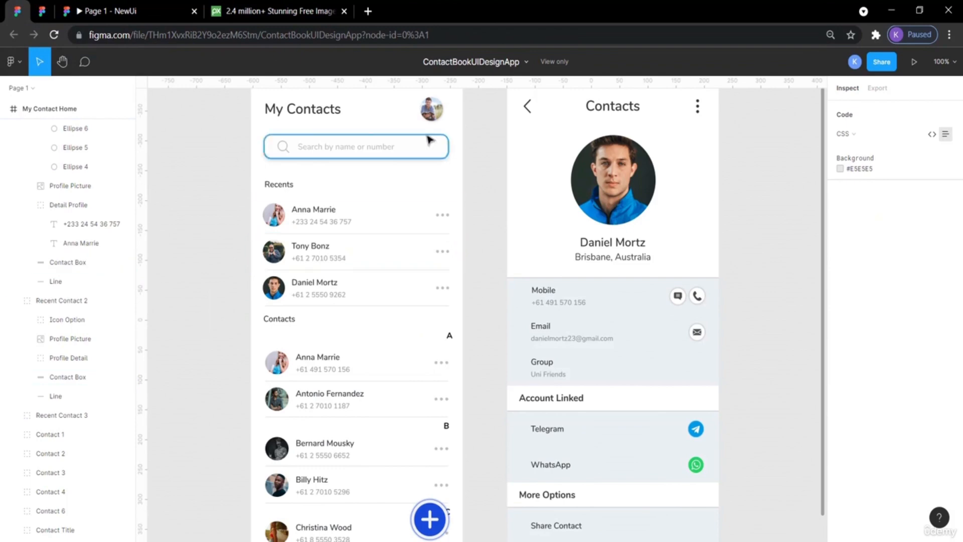
pyautogui.click(43, 11)
pyautogui.click(627, 236)
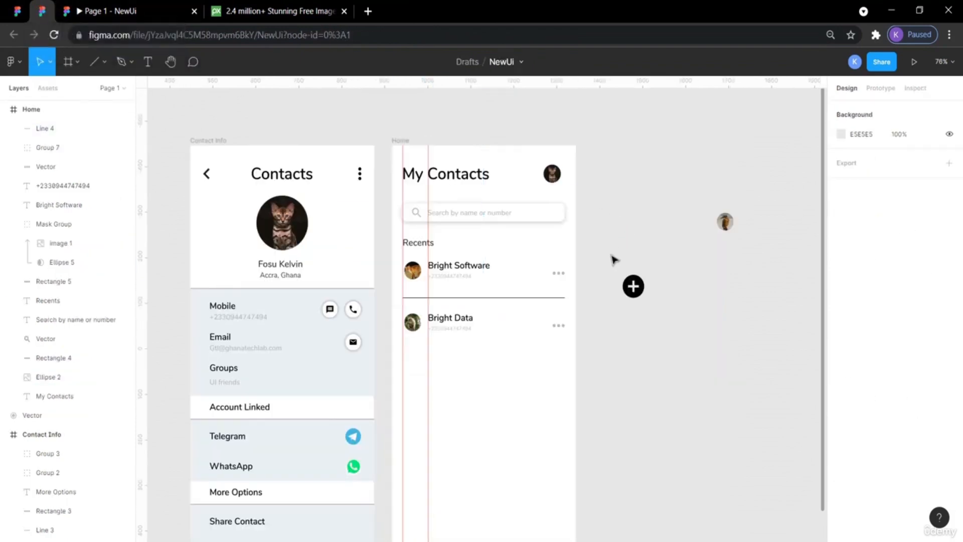
pyautogui.click(513, 298)
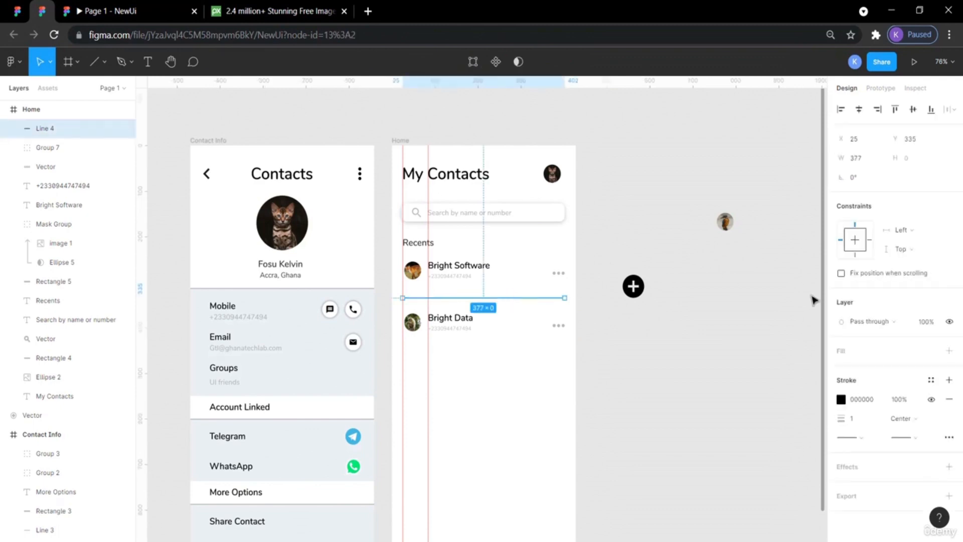
pyautogui.click(842, 399)
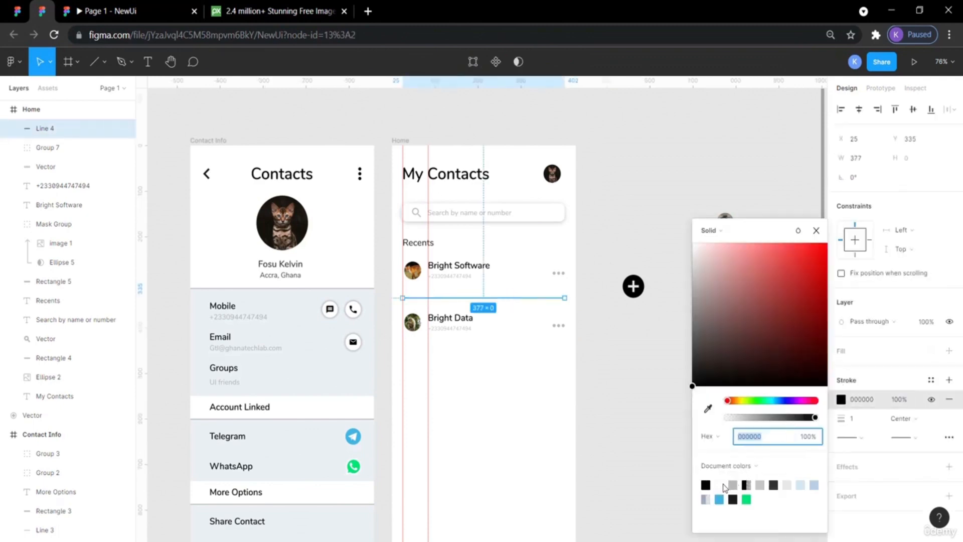
pyautogui.click(733, 485)
pyautogui.click(642, 398)
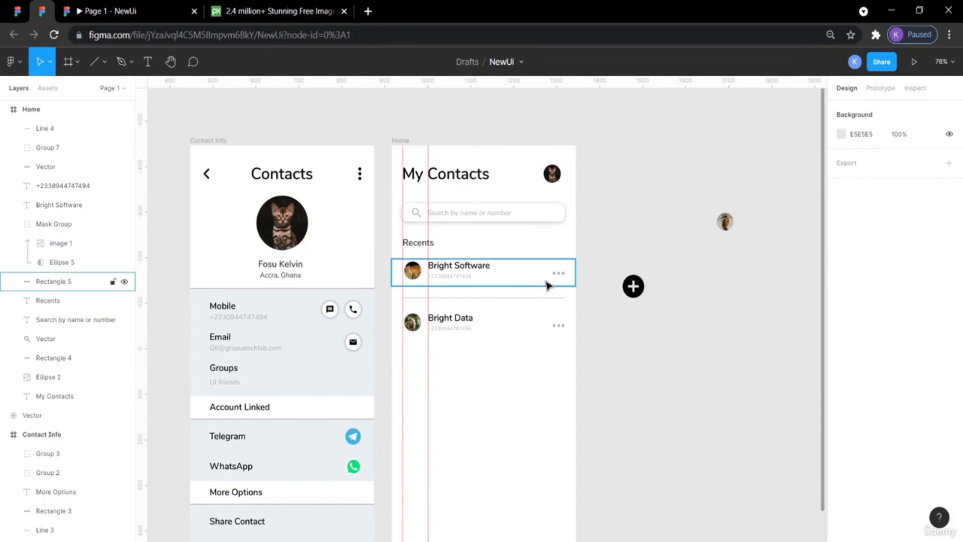
# Move the divider line up to Y 311, just under the first recent row.
pyautogui.click(526, 298)
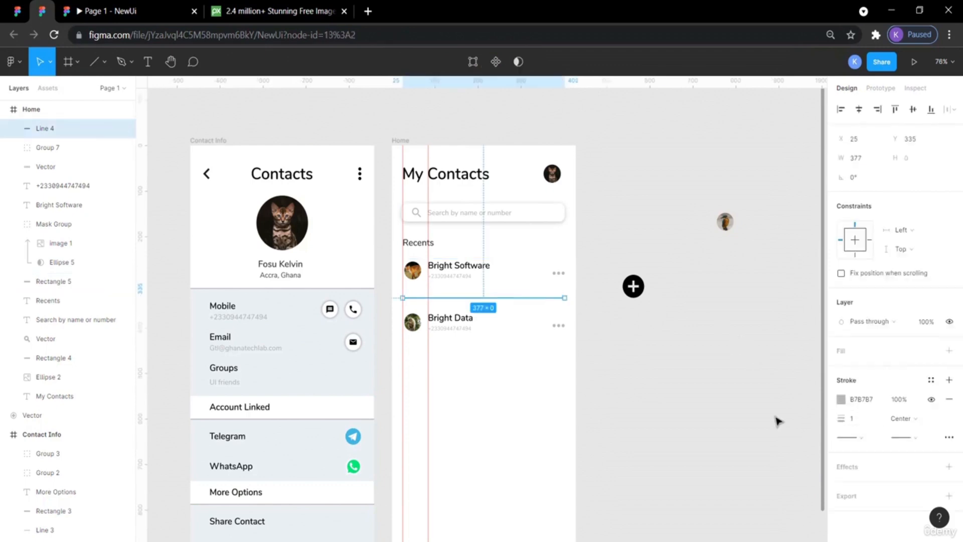
pyautogui.click(733, 395)
pyautogui.click(524, 285)
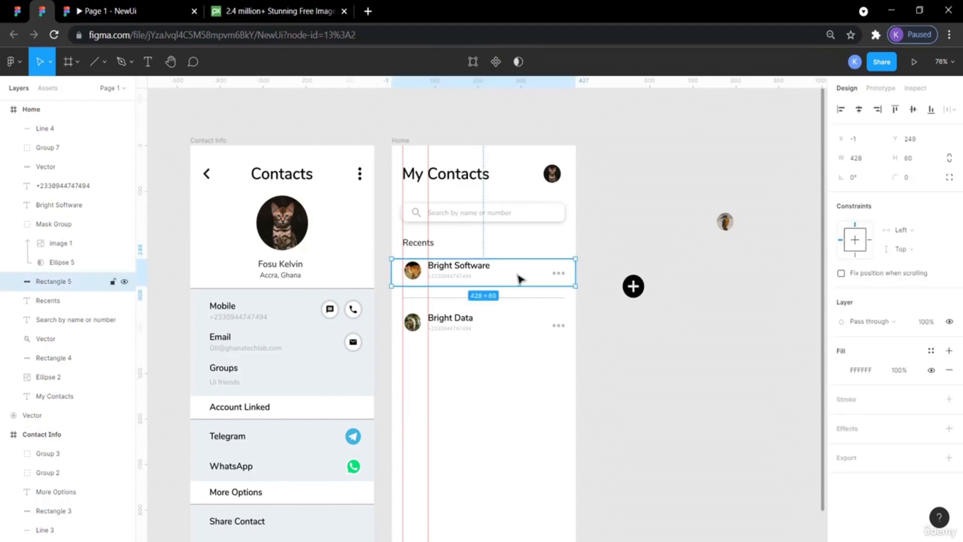
pyautogui.click(522, 299)
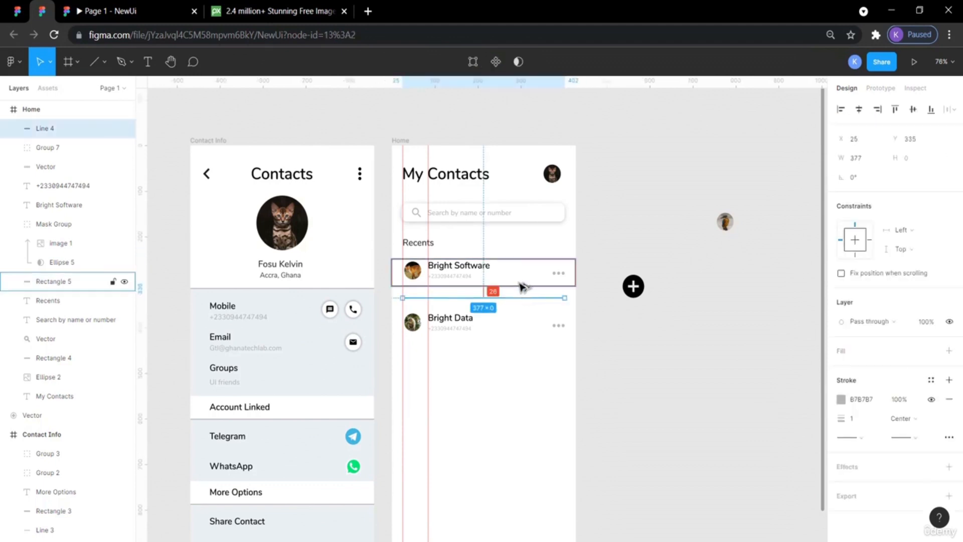
pyautogui.press('Up')
pyautogui.press('Up')
pyautogui.press('Up')
pyautogui.press('Up')
pyautogui.press('Up')
pyautogui.press('Up')
pyautogui.press('Up')
pyautogui.press('Up')
pyautogui.press('Up')
pyautogui.press('Up')
pyautogui.press('Up')
pyautogui.press('Up')
pyautogui.press('Up')
pyautogui.press('Up')
pyautogui.press('Up')
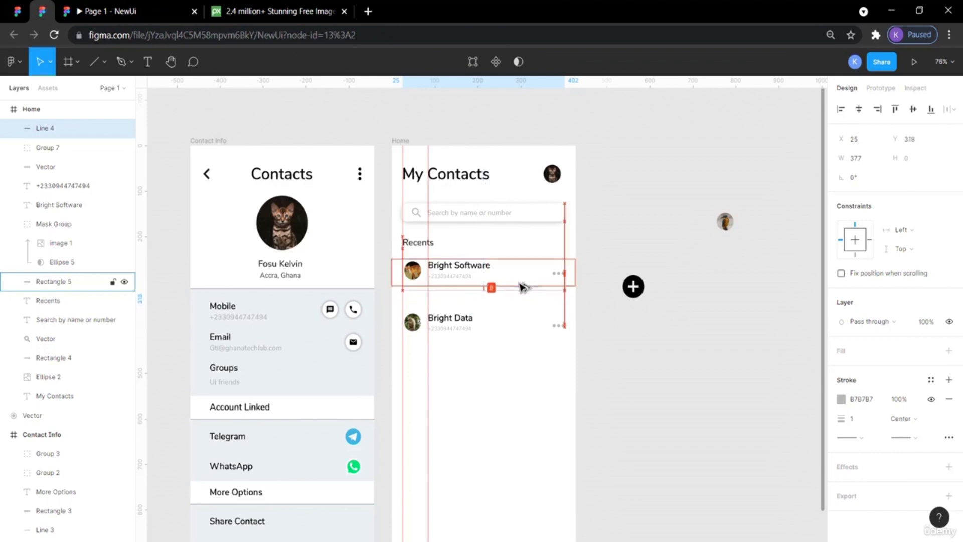
pyautogui.press('Up')
pyautogui.press('Up')
pyautogui.press('Up')
pyautogui.press('Up')
pyautogui.press('Up')
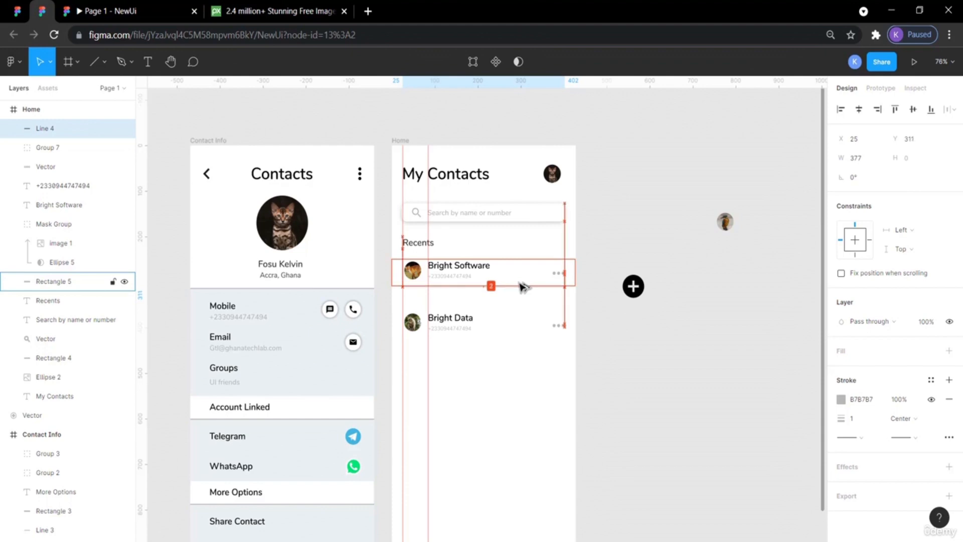
# Paste a copy of the divider line and move it down to Y 421, below the second recent row.
pyautogui.click(589, 259)
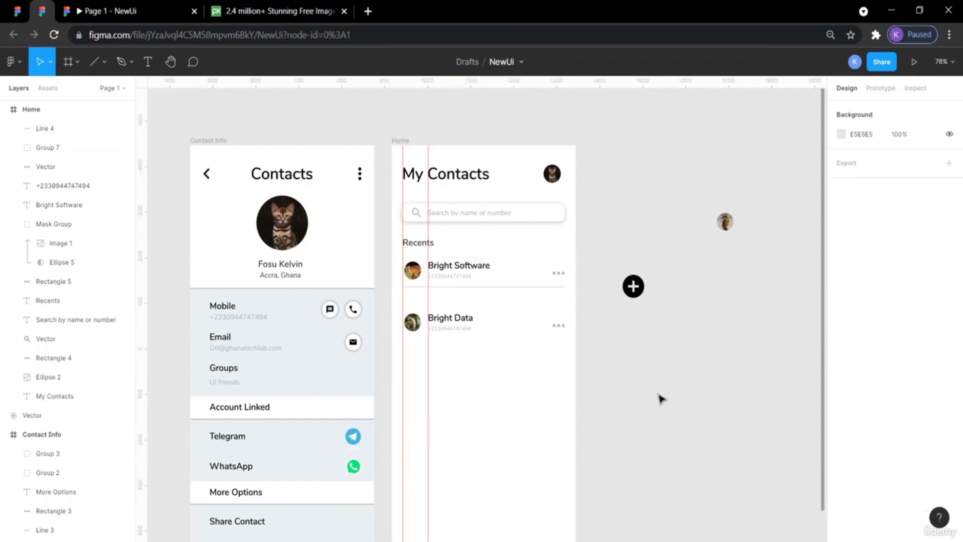
pyautogui.click(665, 355)
pyautogui.click(511, 288)
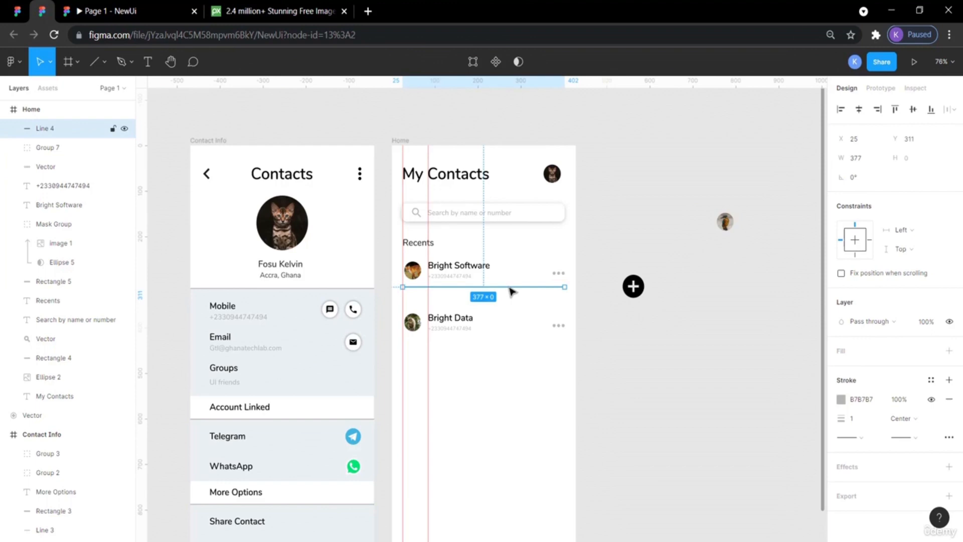
pyautogui.click(501, 323)
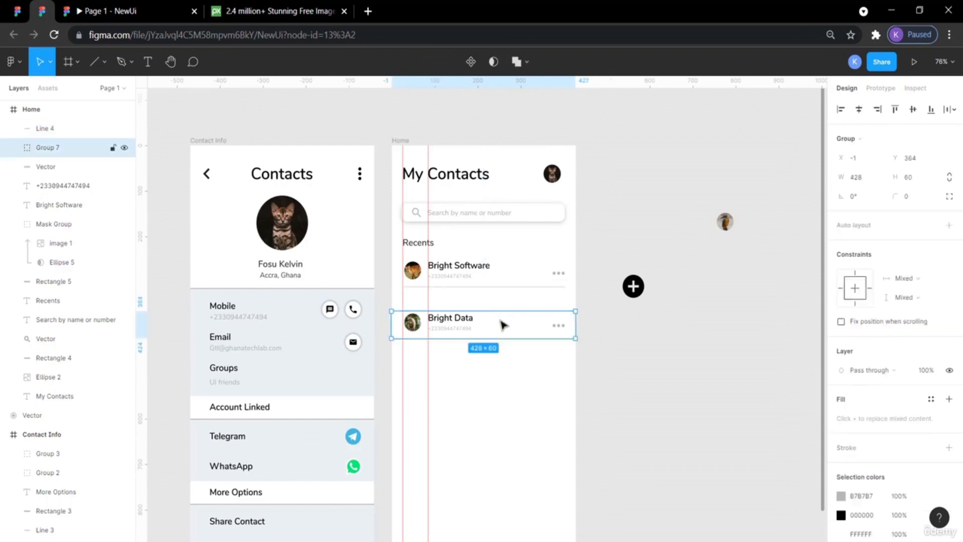
pyautogui.click(493, 289)
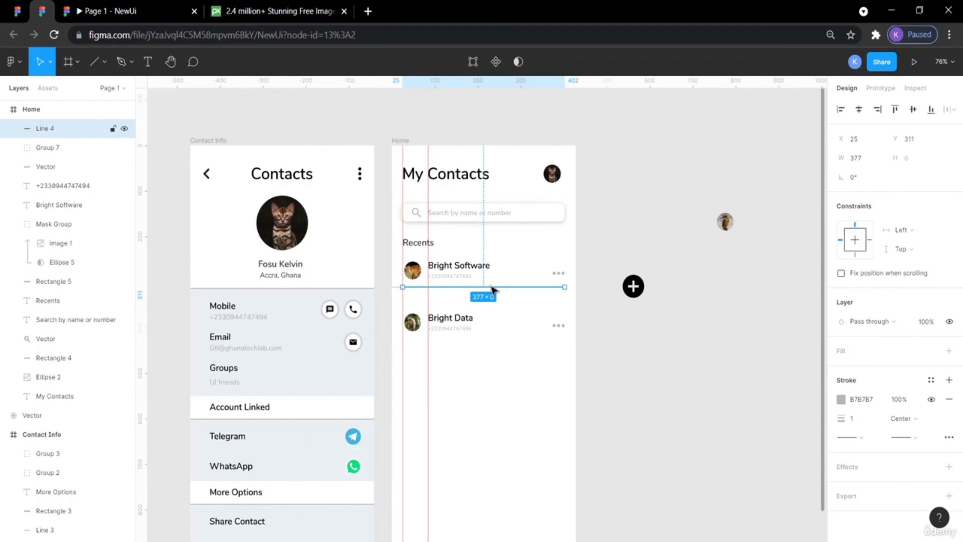
pyautogui.hotkey('ctrl', 'v')
pyautogui.hotkey('shift', 'Down')
pyautogui.hotkey('shift', 'Down')
pyautogui.hotkey('shift', 'Down')
pyautogui.hotkey('shift', 'Down')
pyautogui.hotkey('shift', 'Down')
pyautogui.hotkey('shift', 'Down')
pyautogui.hotkey('shift', 'Down')
pyautogui.hotkey('shift', 'Down')
pyautogui.hotkey('shift', 'Down')
pyautogui.hotkey('shift', 'Down')
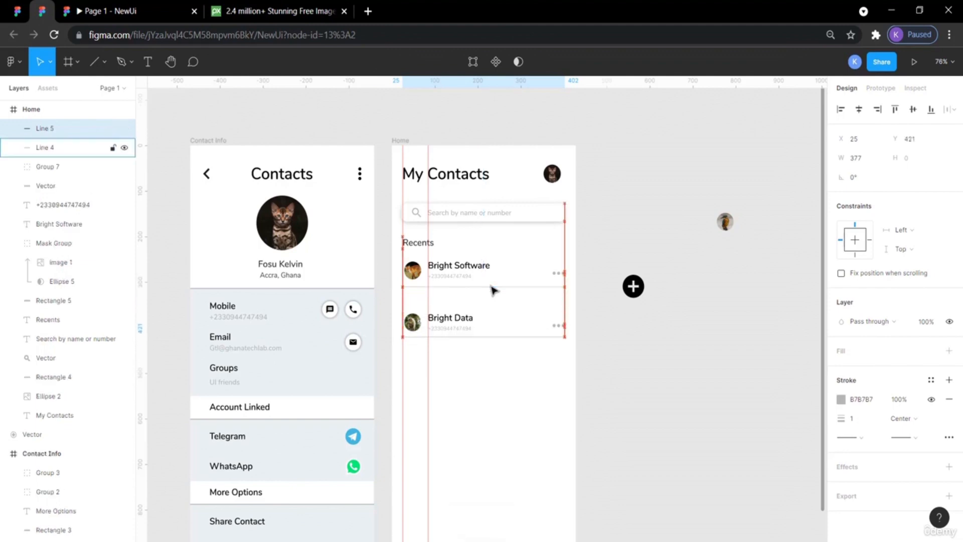
# Nudge the Bright Data recent row up to Y 359.
pyautogui.click(488, 322)
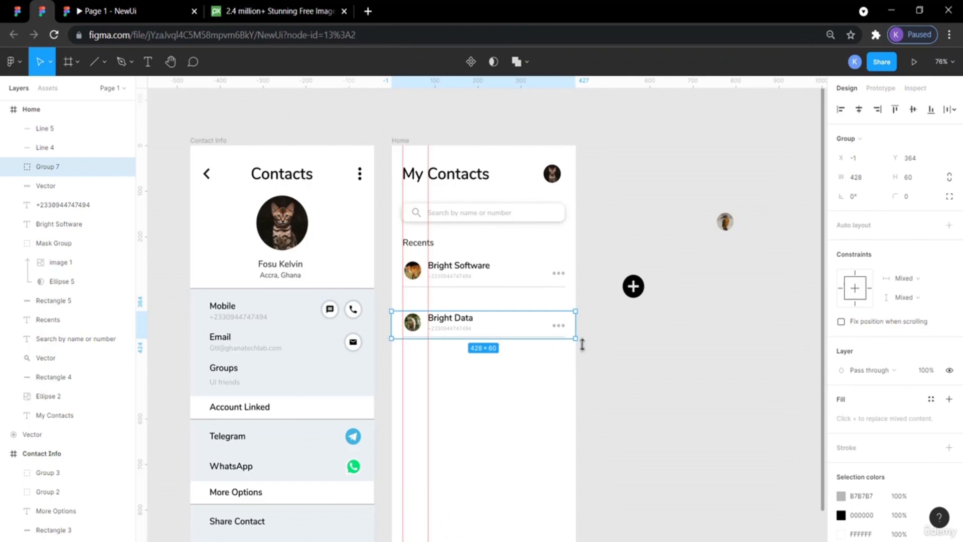
pyautogui.click(537, 322)
pyautogui.press('Up')
pyautogui.press('Up')
pyautogui.press('Up')
pyautogui.press('Up')
pyautogui.press('Up')
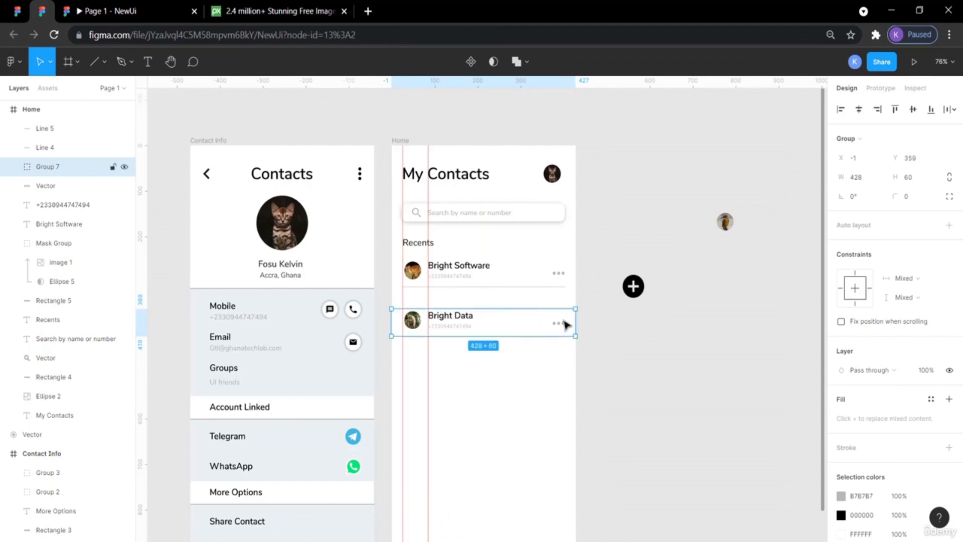
# Regroup the Bright Data row's elements together with the divider below it, and move the group up to Y 328.
pyautogui.click(629, 357)
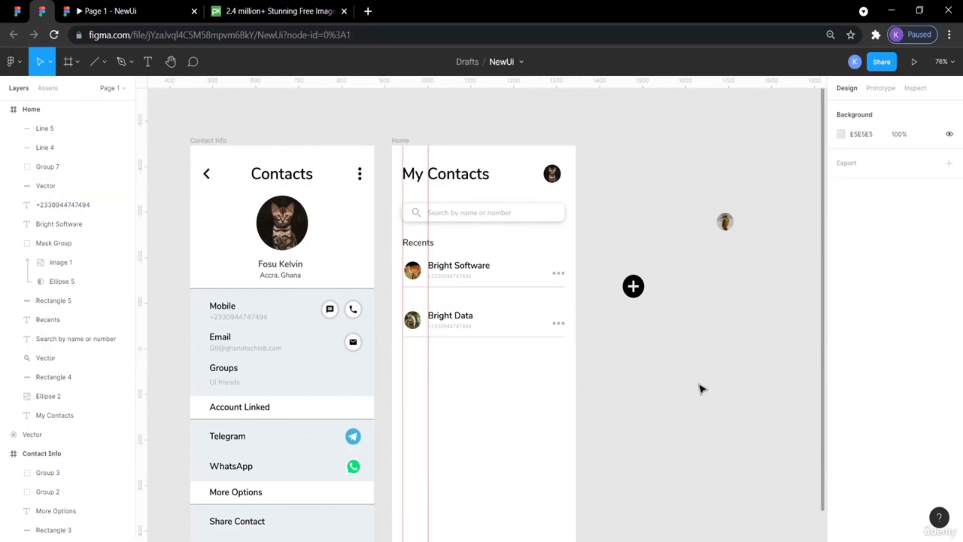
pyautogui.moveTo(572, 357); pyautogui.dragTo(450, 307)
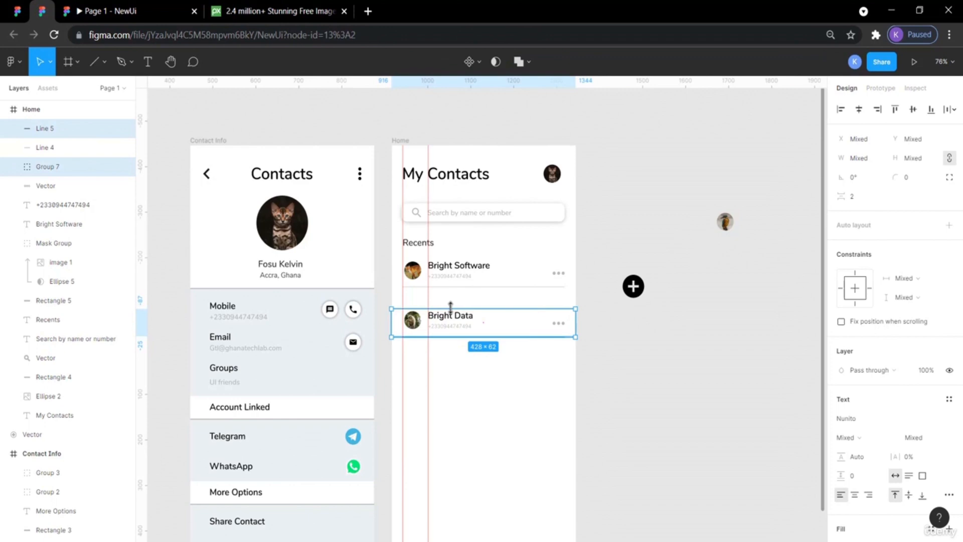
pyautogui.click(452, 321)
pyautogui.rightClick(452, 322)
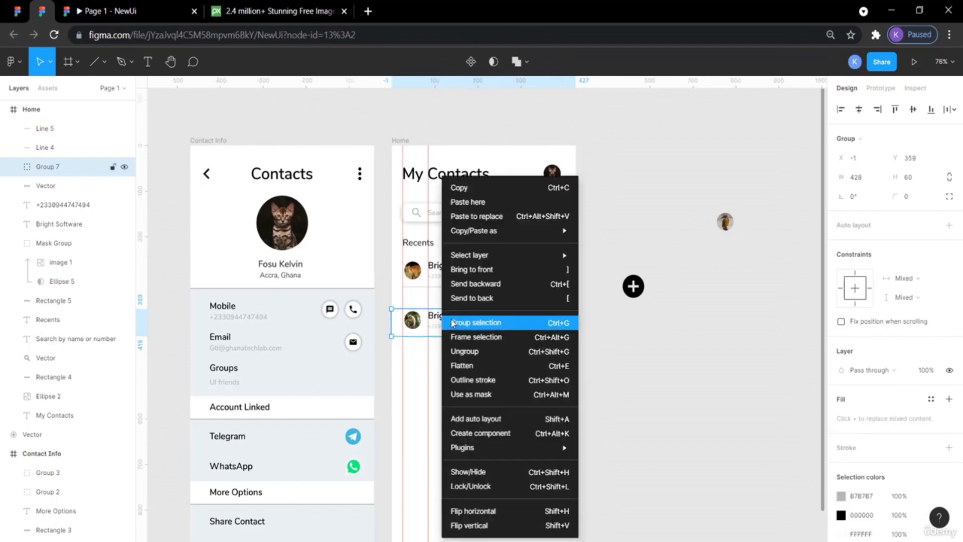
pyautogui.click(477, 352)
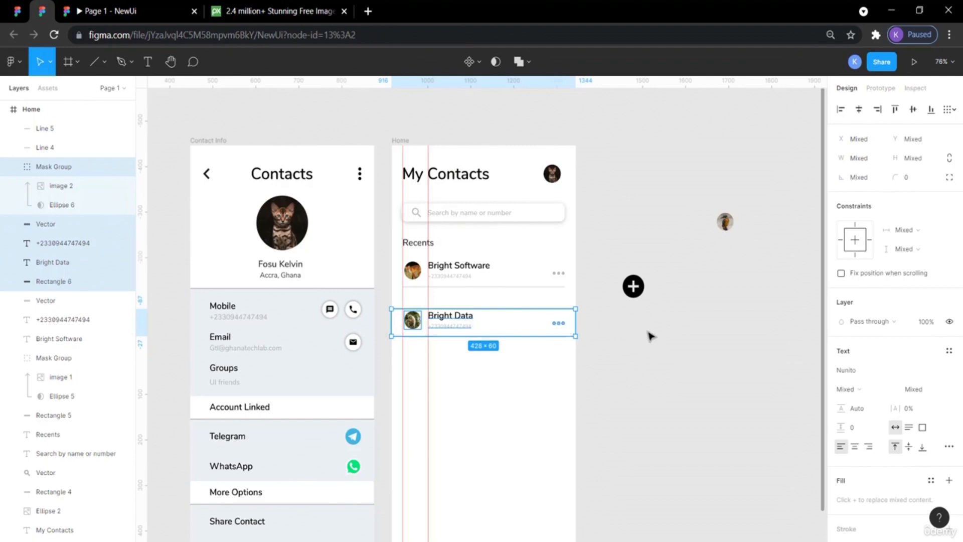
pyautogui.click(621, 375)
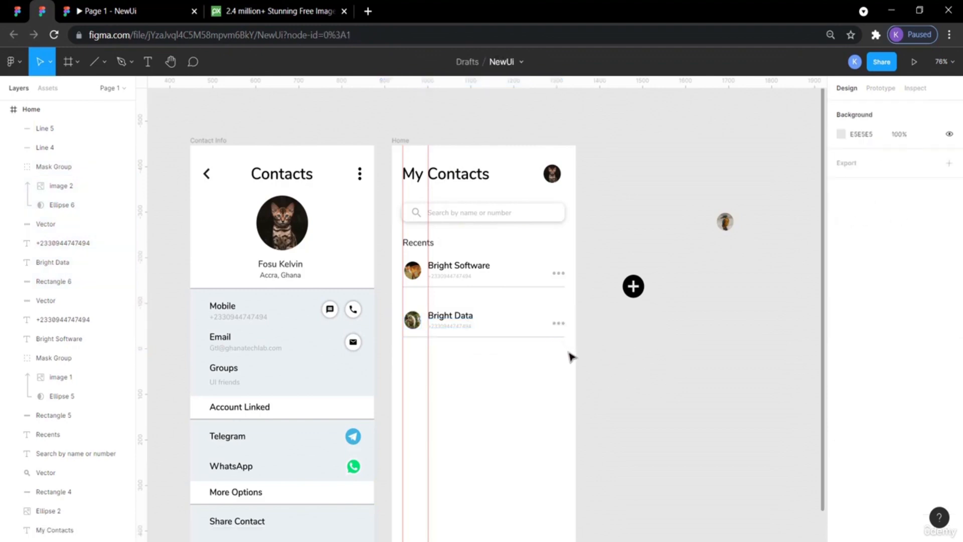
pyautogui.moveTo(569, 355); pyautogui.dragTo(406, 306)
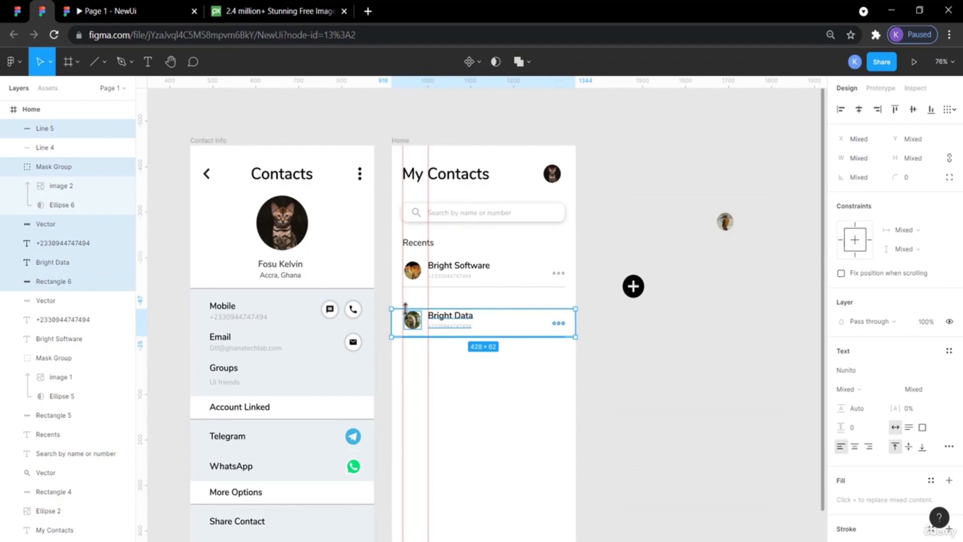
pyautogui.hotkey('ctrl', 'g')
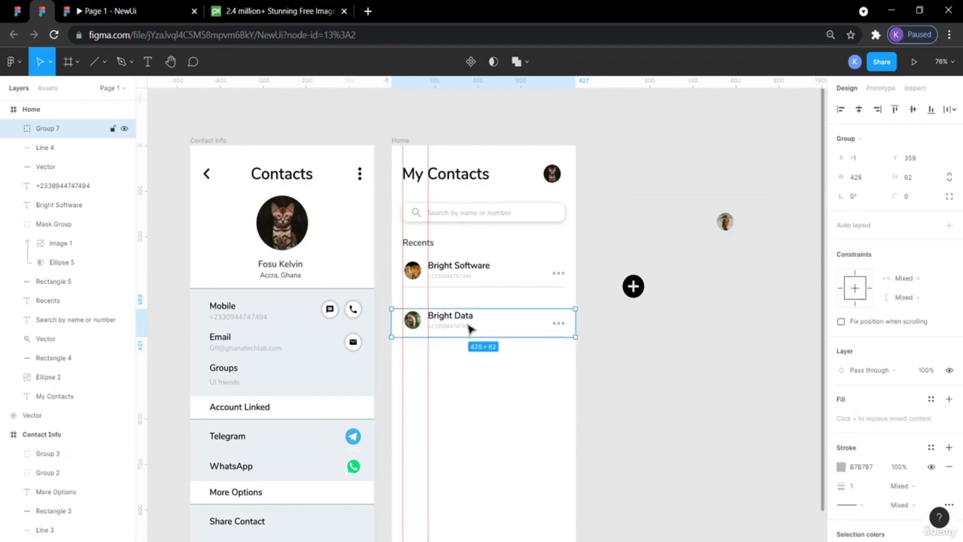
pyautogui.moveTo(468, 325); pyautogui.dragTo(467, 311)
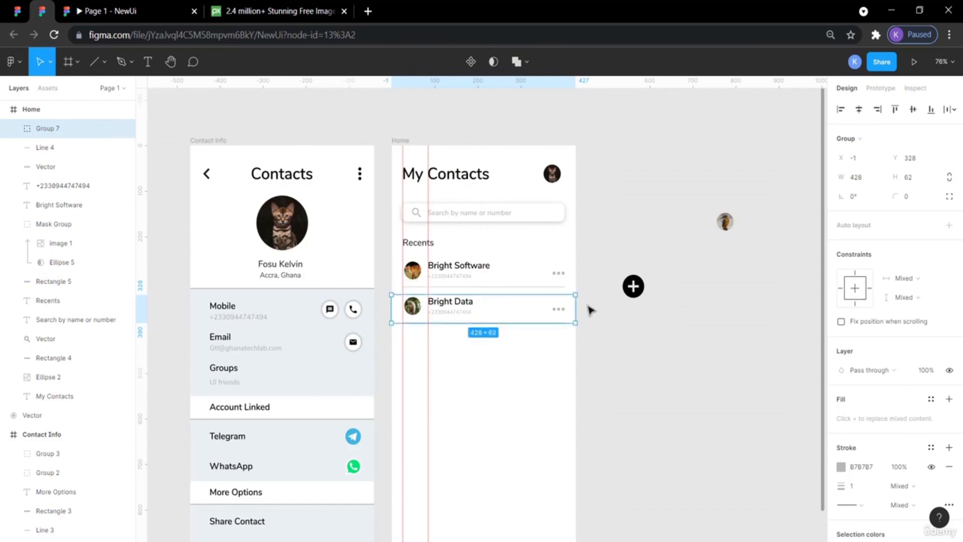
pyautogui.click(638, 339)
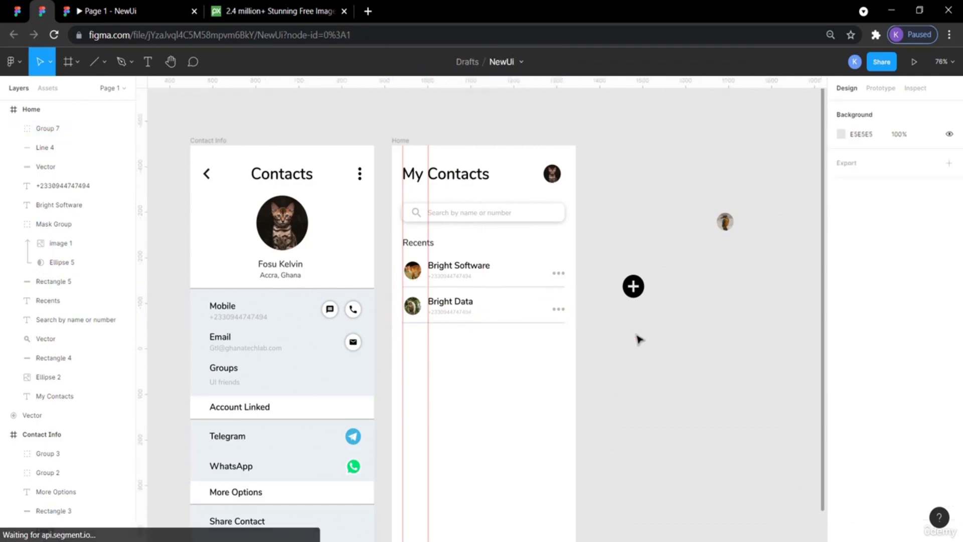
# Inspect the reference design's divider line under the first recent contact.
pyautogui.click(15, 8)
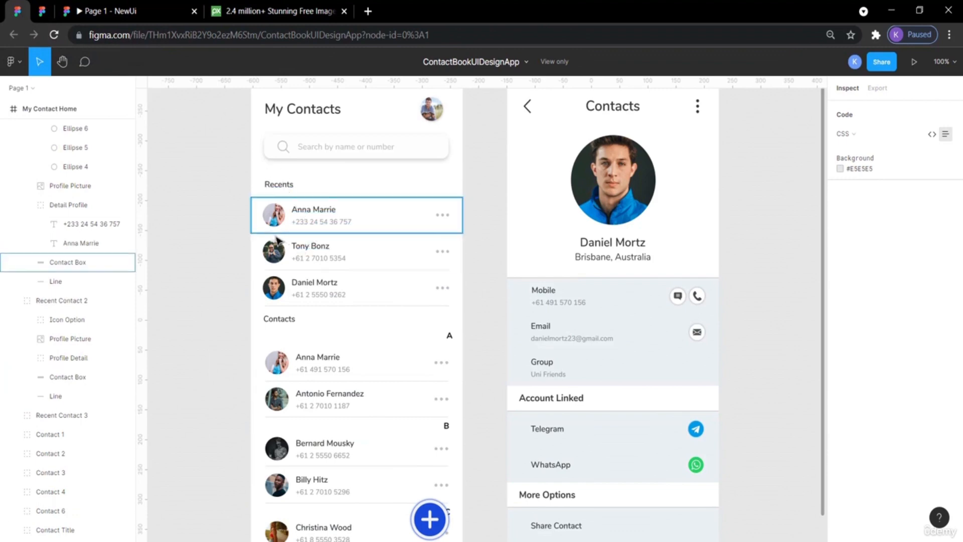
pyautogui.hscroll(-1, 276, 235)
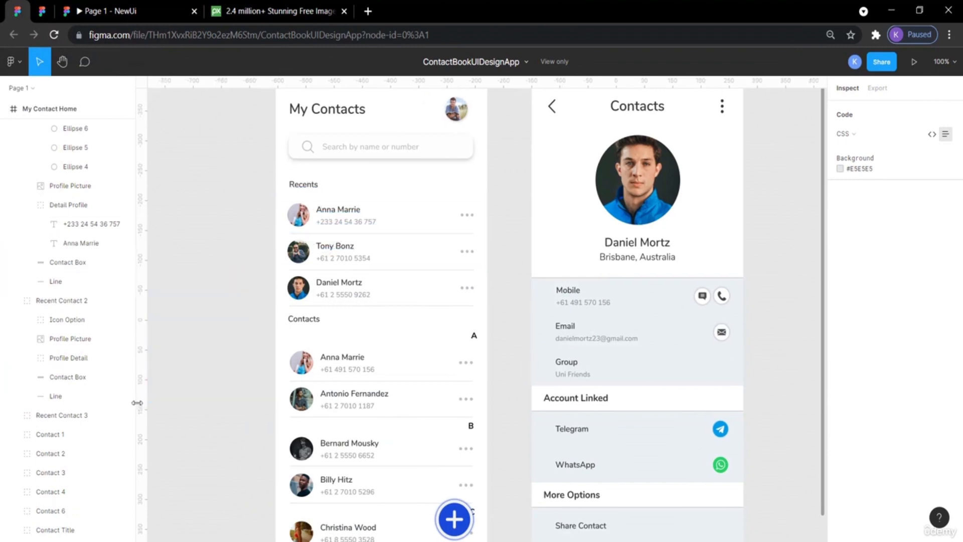
pyautogui.click(314, 234)
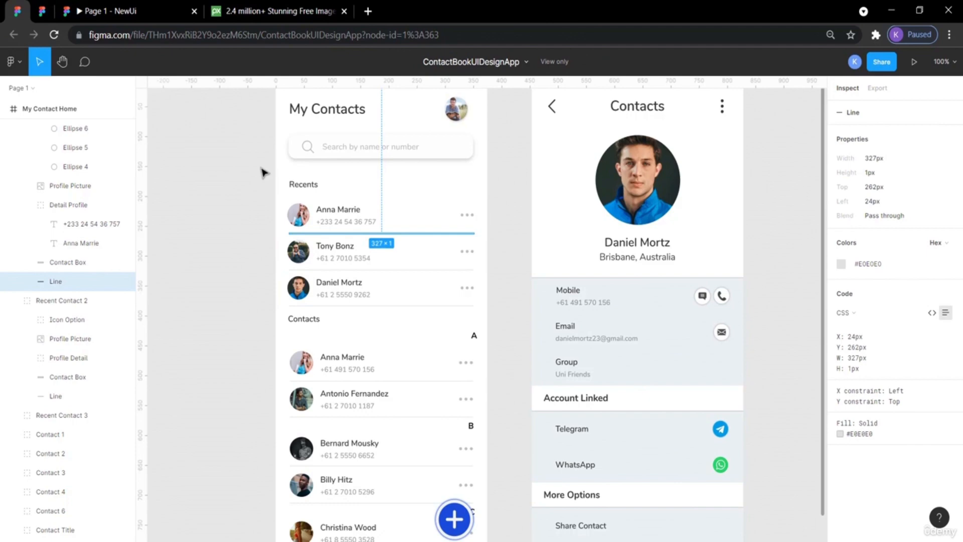
pyautogui.click(57, 9)
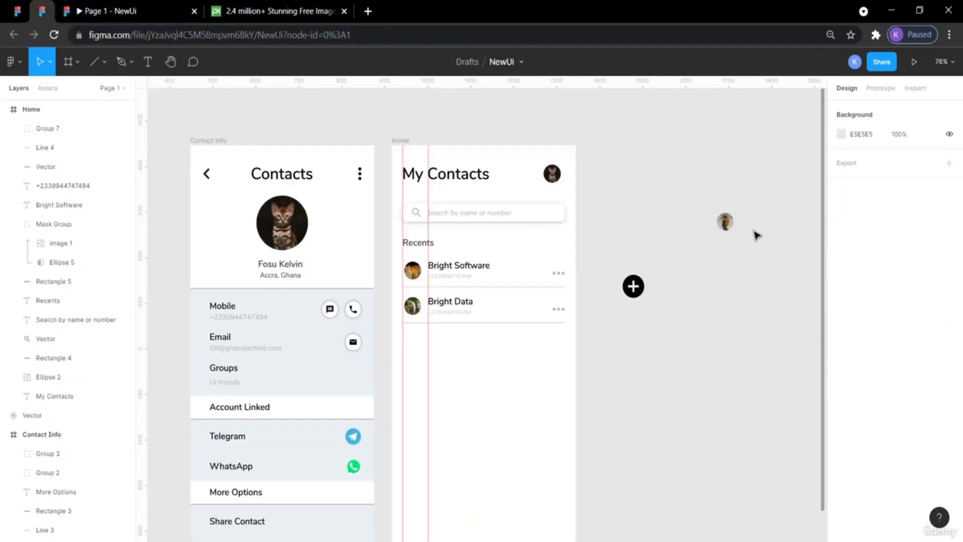
# Nudge the Bright Data row group up to Y 321.
pyautogui.click(471, 307)
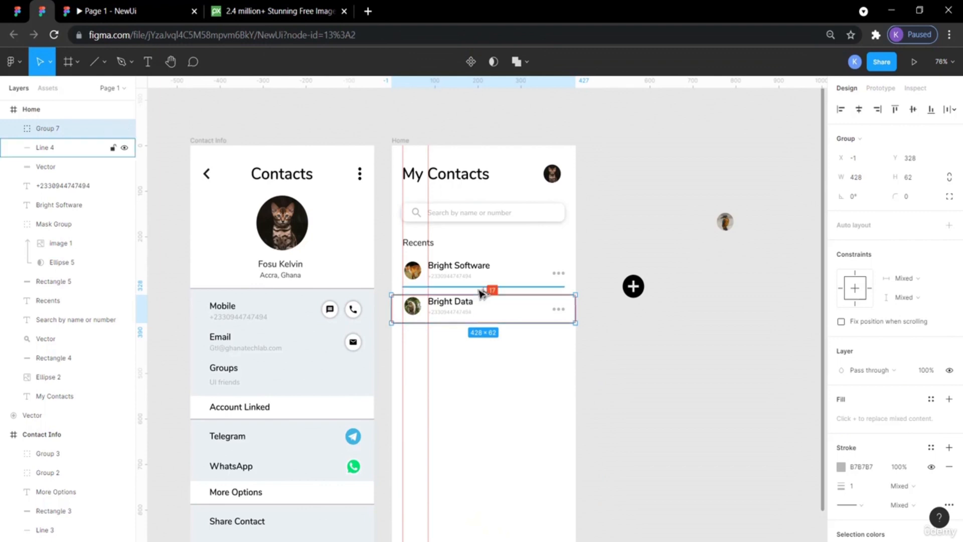
pyautogui.press('Up')
pyautogui.press('Up')
pyautogui.press('Up')
pyautogui.press('Up')
pyautogui.press('Up')
pyautogui.press('Up')
pyautogui.press('Up')
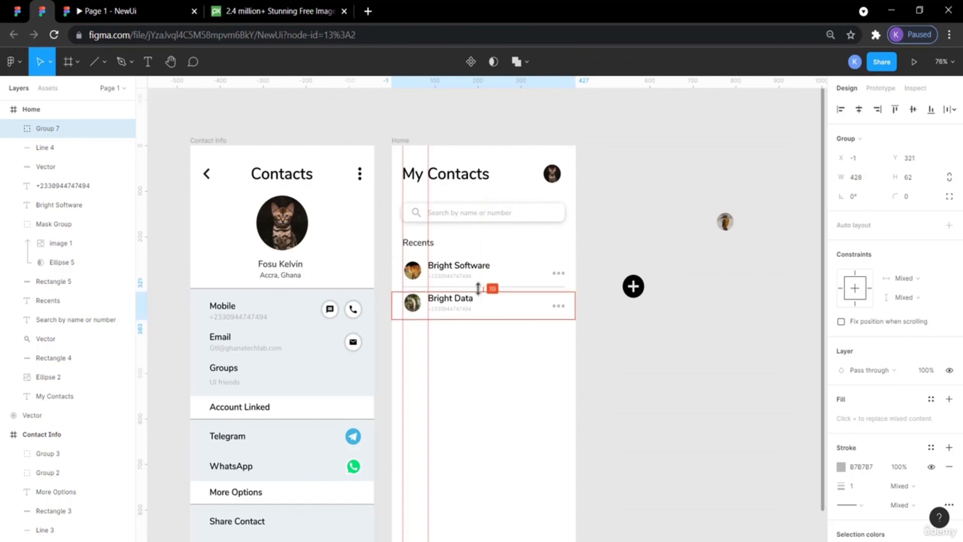
pyautogui.click(644, 367)
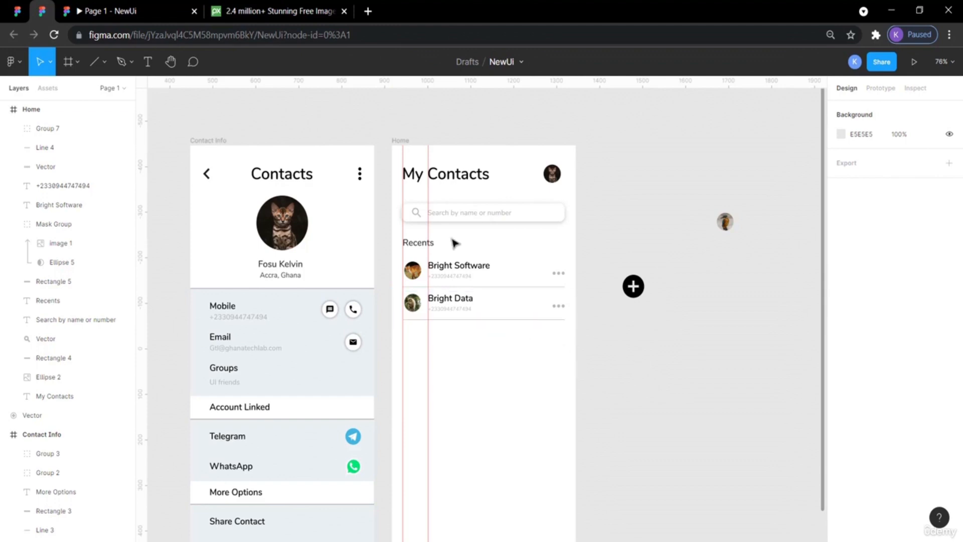
# Compare the Home screen's prototype preview with the reference design's recent contact box.
pyautogui.click(138, 6)
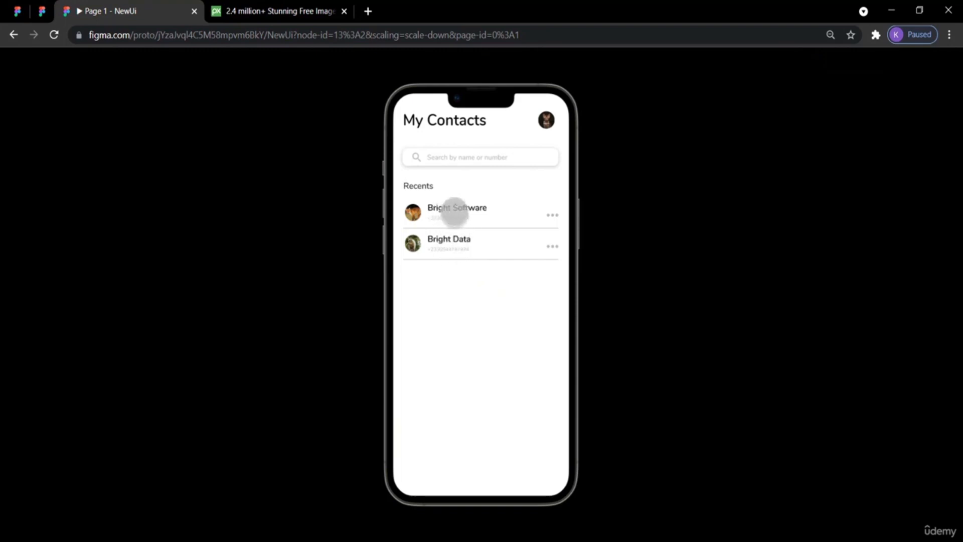
pyautogui.click(40, 13)
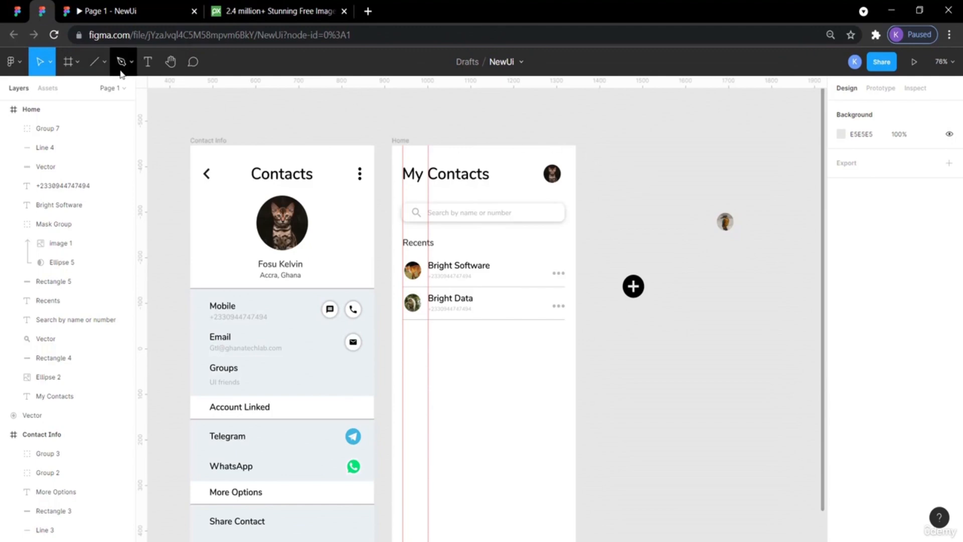
pyautogui.click(17, 9)
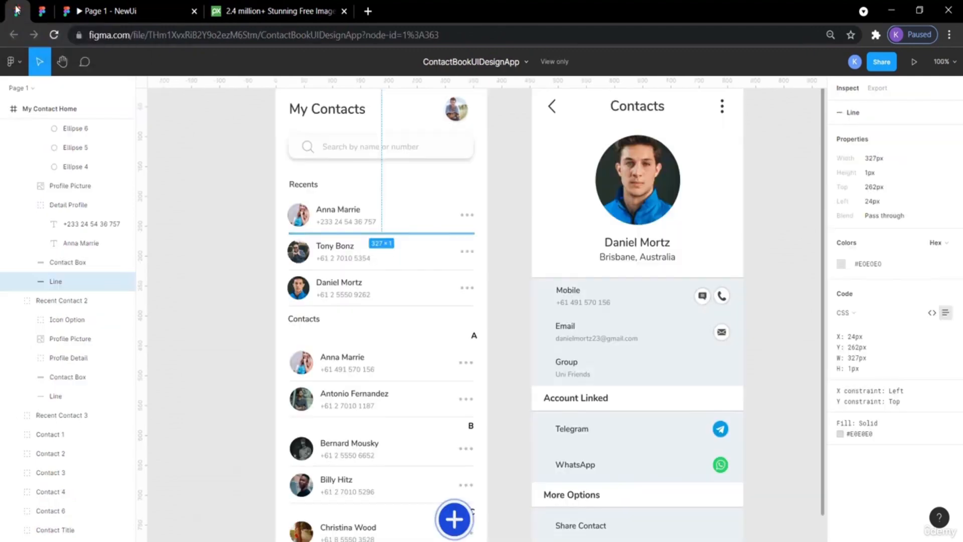
pyautogui.click(188, 200)
pyautogui.click(332, 238)
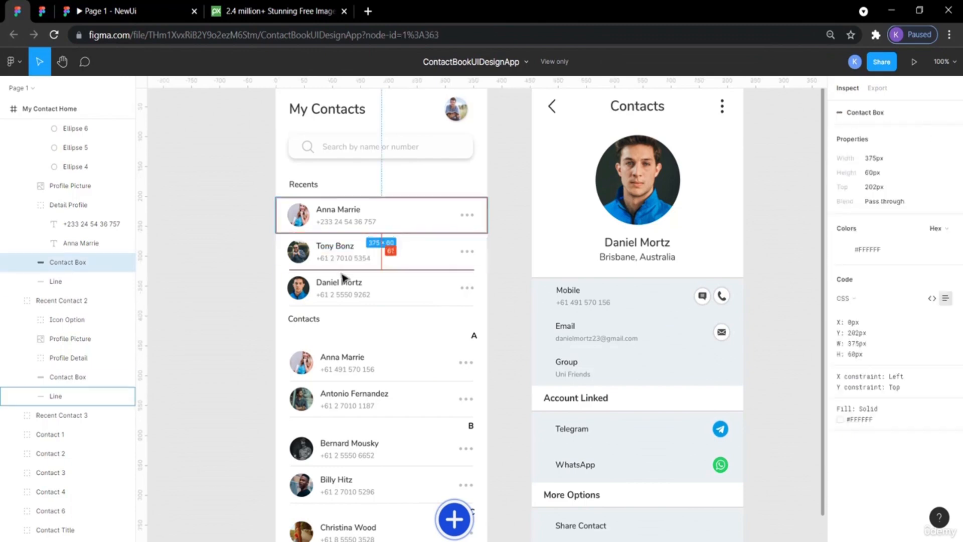
pyautogui.click(43, 14)
pyautogui.click(512, 311)
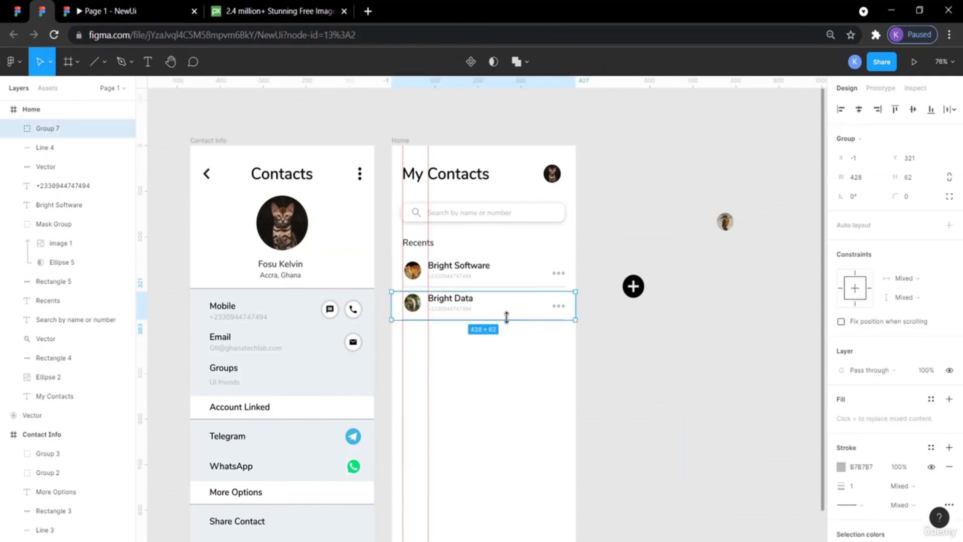
pyautogui.press('c')
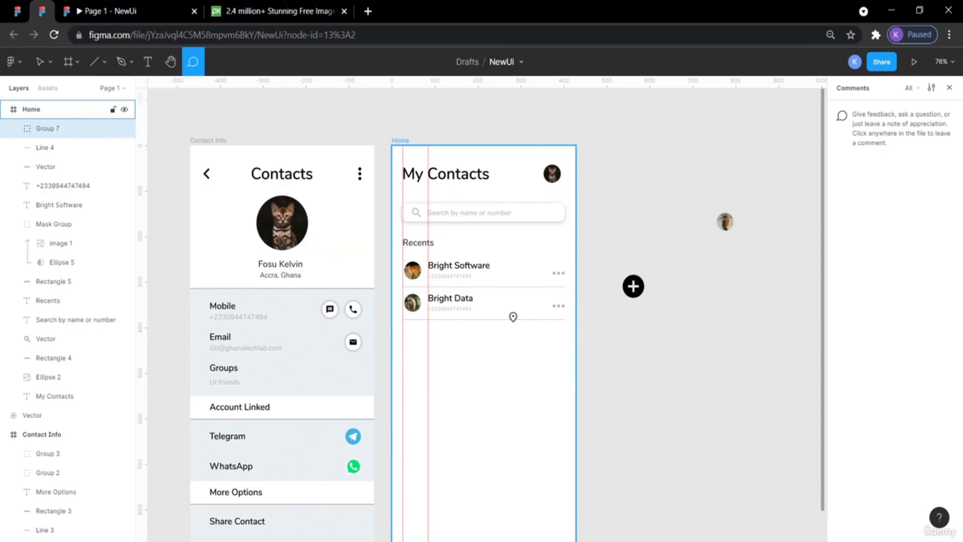
pyautogui.press('Escape')
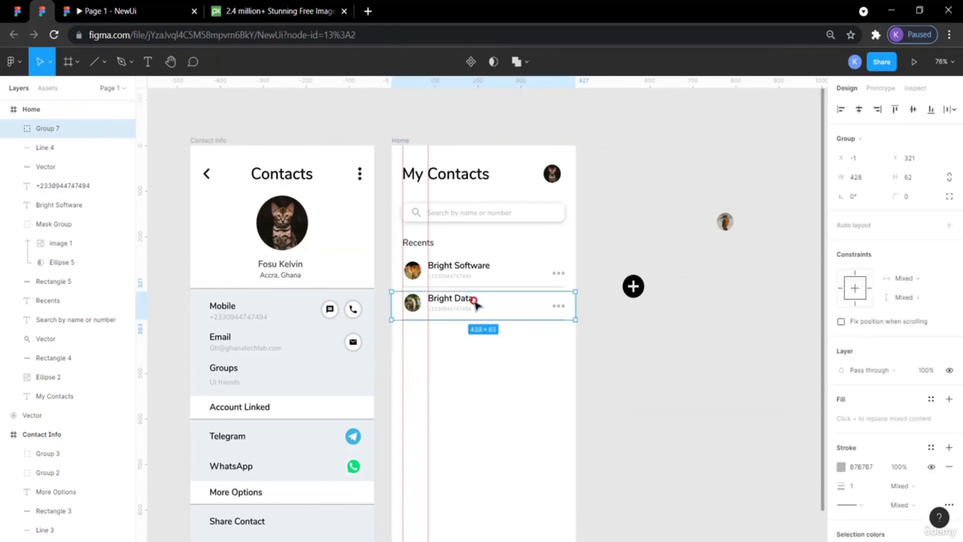
pyautogui.moveTo(474, 302); pyautogui.dragTo(482, 357)
pyautogui.hotkey('ctrl', 'z')
# Paste a third copy of the recent contact row and place it below the second row at Y 393.
pyautogui.hotkey('ctrl', 'v')
pyautogui.moveTo(470, 302); pyautogui.dragTo(469, 337)
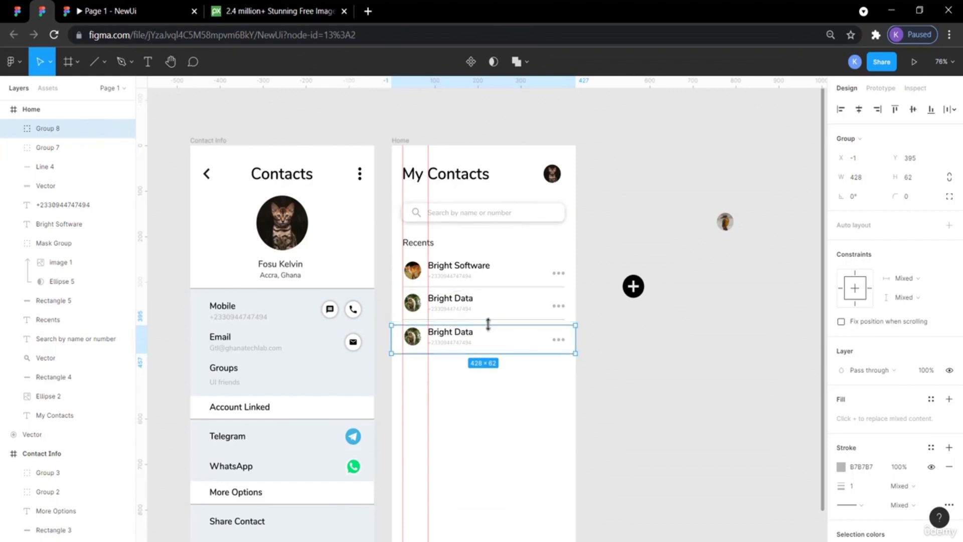
pyautogui.press('Up')
pyautogui.press('Up')
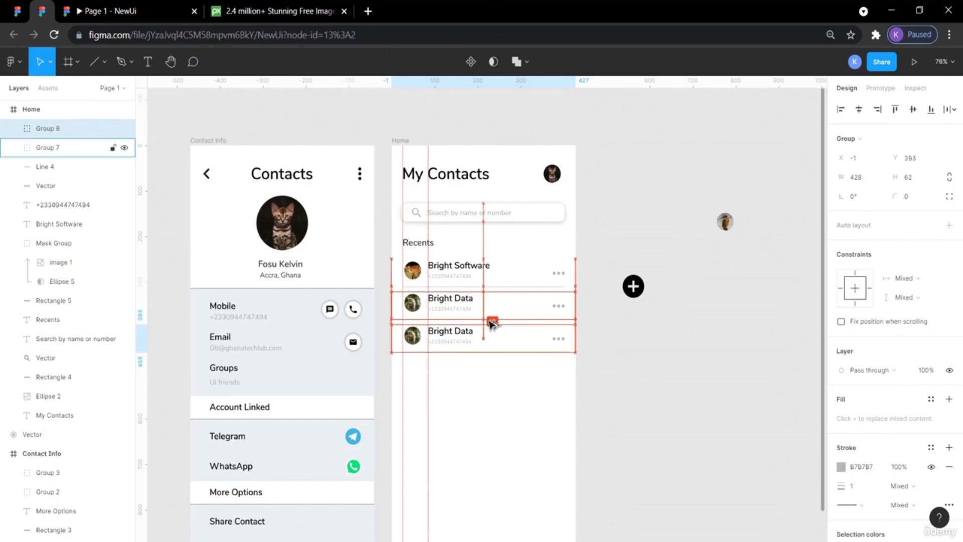
# Drag the spare avatar photo onto the third recent contact row.
pyautogui.click(673, 372)
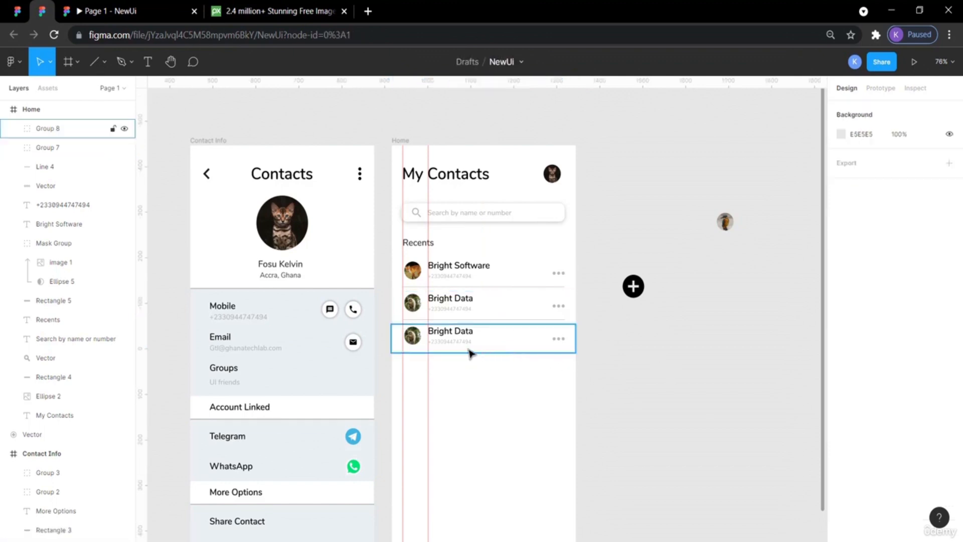
pyautogui.click(412, 335)
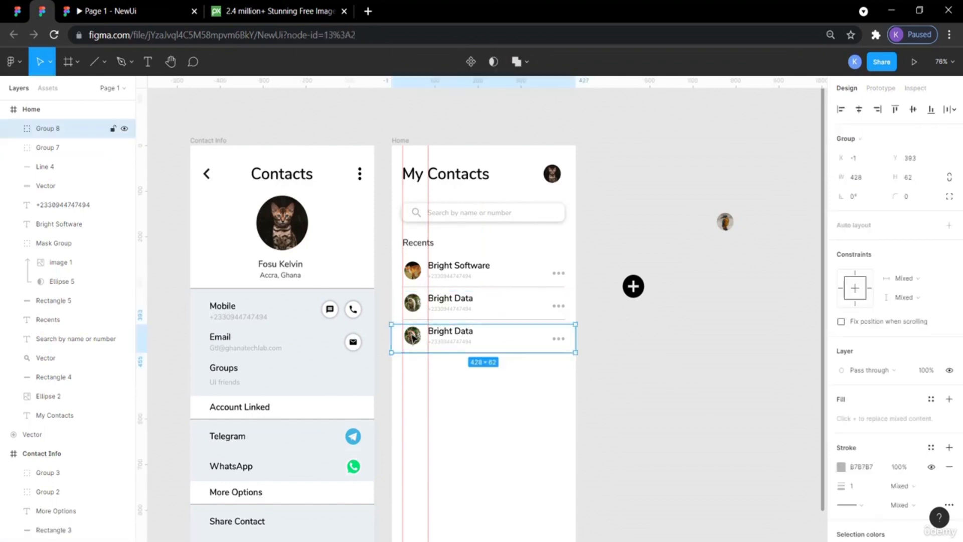
pyautogui.moveTo(724, 228); pyautogui.dragTo(414, 342)
pyautogui.moveTo(413, 343); pyautogui.dragTo(395, 343)
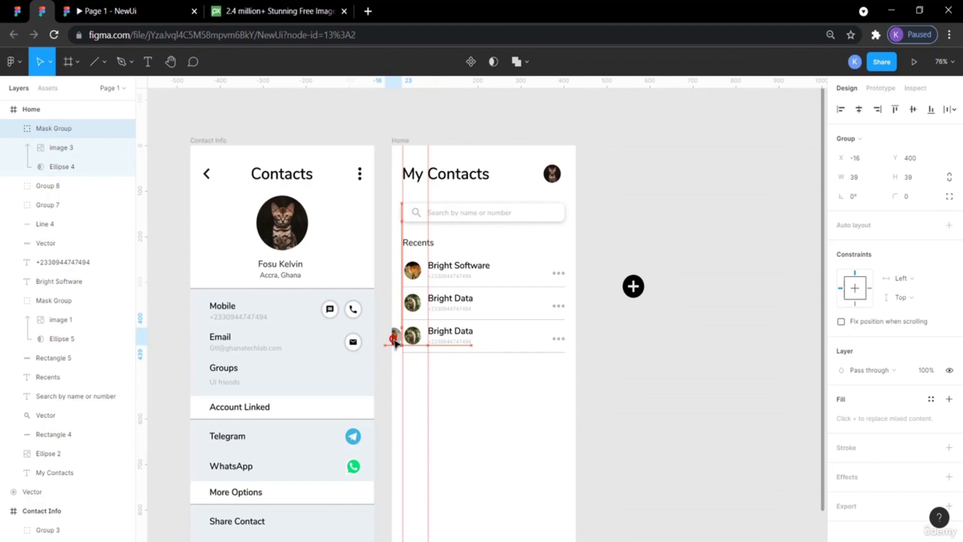
# Delete the third row's original avatar from inside its group.
pyautogui.click(411, 340)
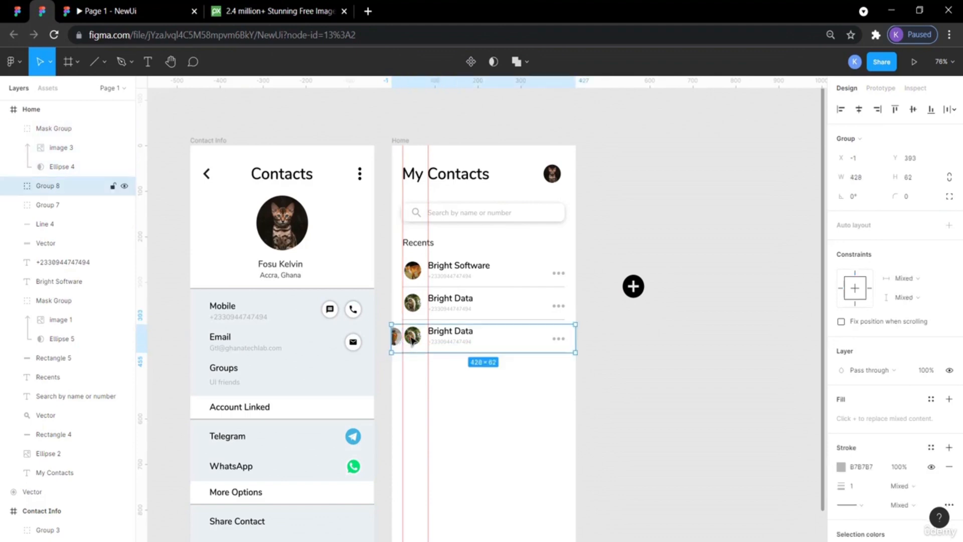
pyautogui.doubleClick(411, 339)
pyautogui.press('Delete')
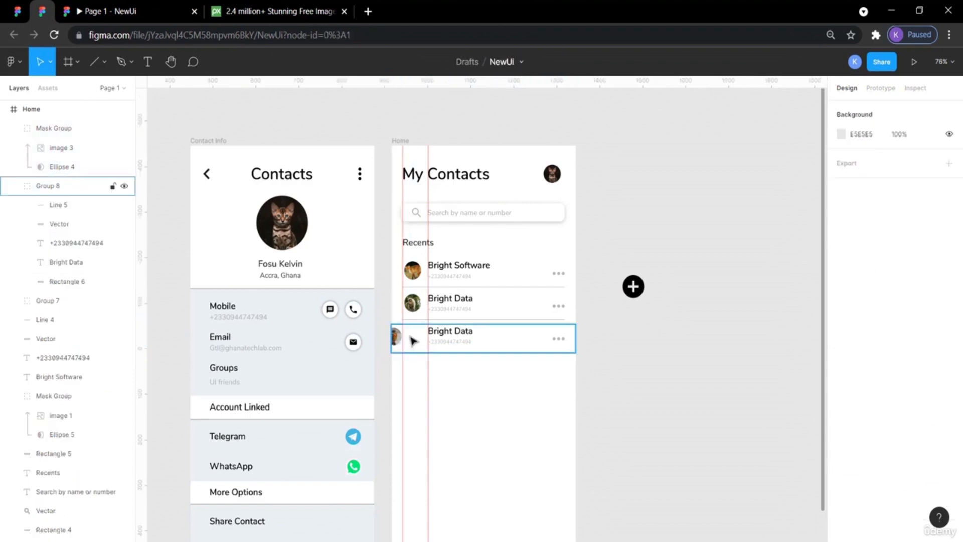
# Position the new avatar in the third row at X 29, Y 400.
pyautogui.moveTo(396, 336); pyautogui.dragTo(417, 340)
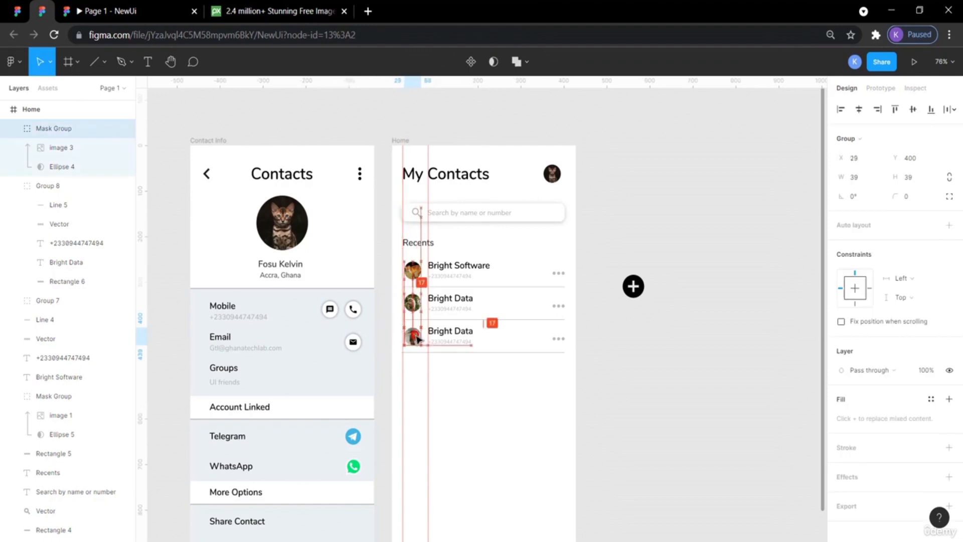
pyautogui.click(699, 382)
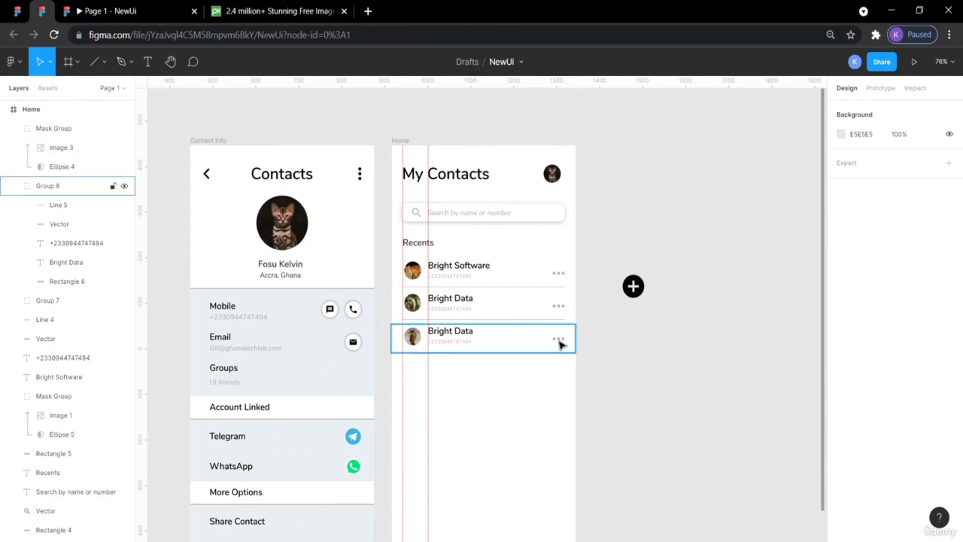
pyautogui.click(419, 341)
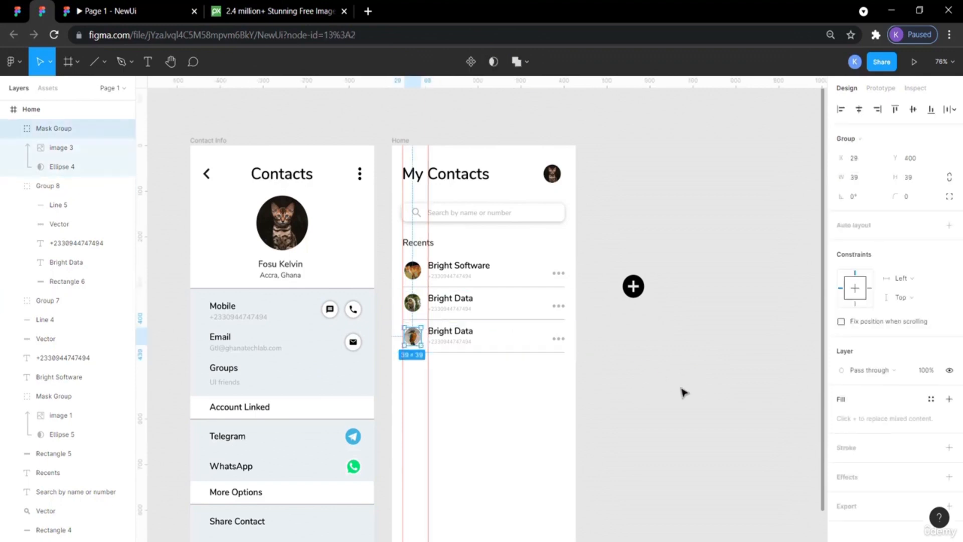
pyautogui.click(694, 398)
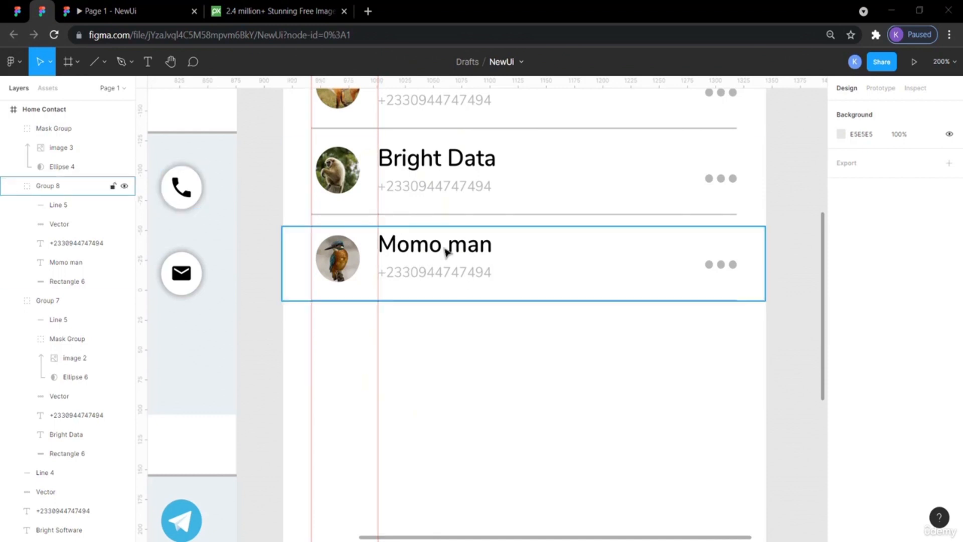
# Paste a copy of the Recents heading and move it below the third contact row to about Y 475.
pyautogui.click(22, 15)
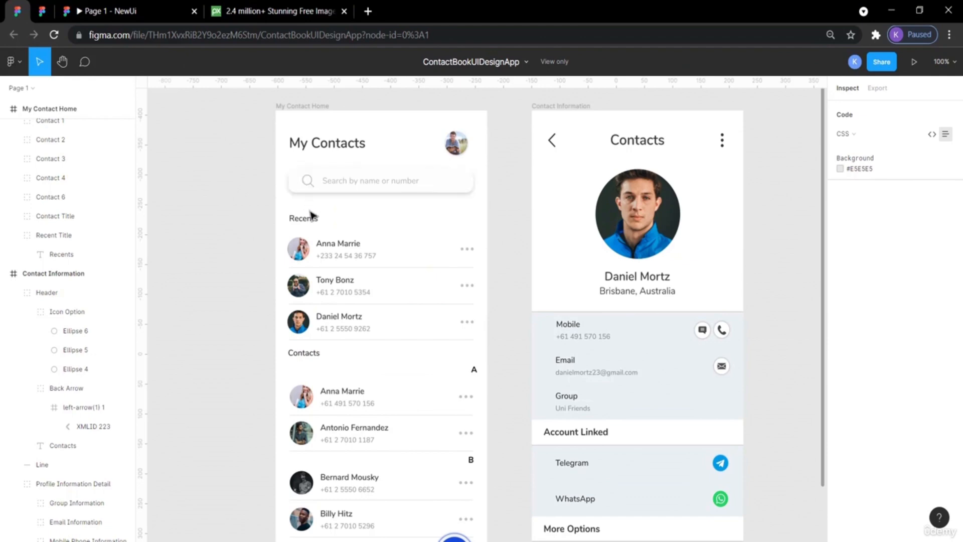
pyautogui.click(39, 9)
pyautogui.scroll(6, 405, 256)
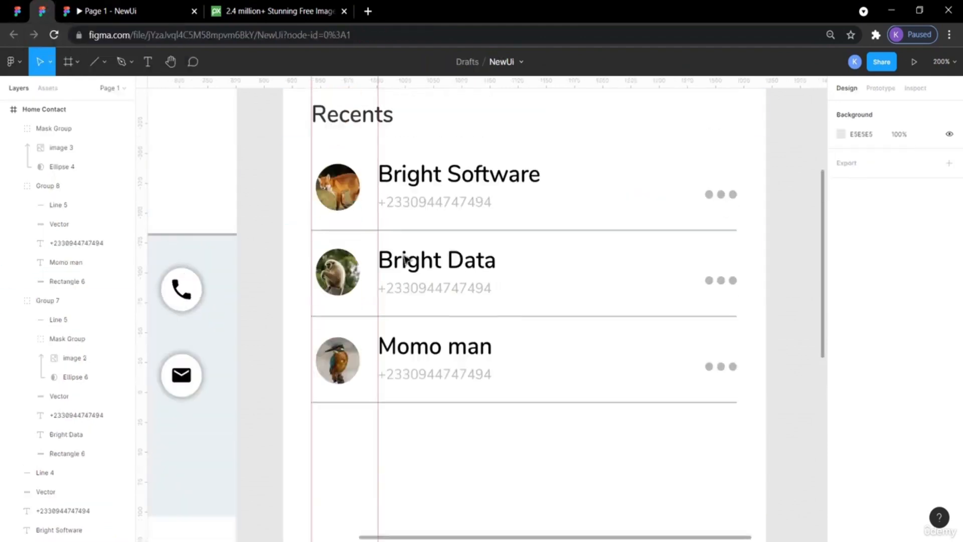
pyautogui.scroll(-1, 406, 258)
pyautogui.click(366, 278)
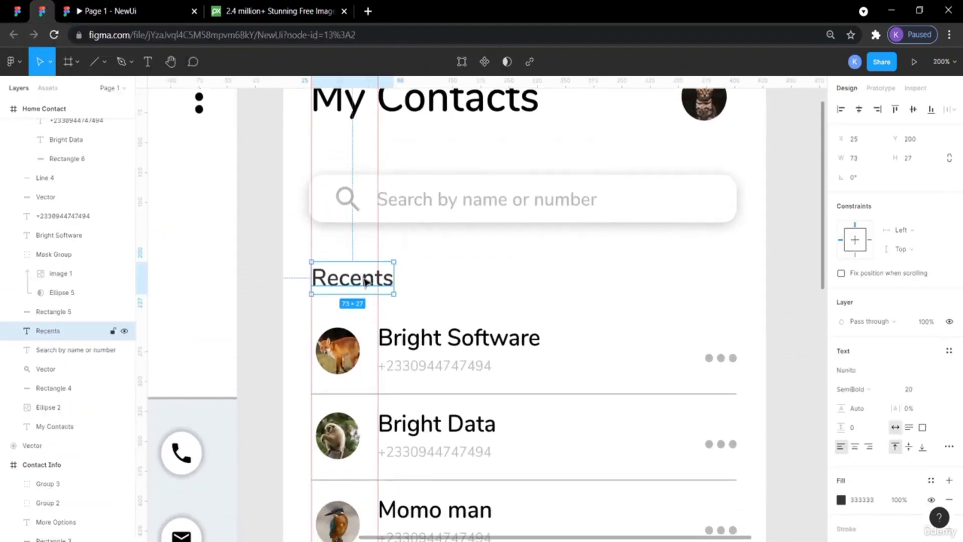
pyautogui.hotkey('ctrl', 'v')
pyautogui.hotkey('shift', 'Down')
pyautogui.hotkey('shift', 'Down')
pyautogui.hotkey('shift', 'Down')
pyautogui.hotkey('shift', 'Down')
pyautogui.hotkey('shift', 'Down')
pyautogui.hotkey('shift', 'Down')
pyautogui.hotkey('shift', 'Down')
pyautogui.hotkey('shift', 'Down')
pyautogui.hotkey('shift', 'Down')
pyautogui.hotkey('shift', 'Down')
pyautogui.hotkey('shift', 'Down')
pyautogui.hotkey('shift', 'Down')
pyautogui.hotkey('shift', 'Down')
pyautogui.hotkey('shift', 'Down')
pyautogui.hotkey('shift', 'Down')
pyautogui.hotkey('shift', 'Down')
pyautogui.hotkey('shift', 'Down')
pyautogui.scroll(-3, 366, 282)
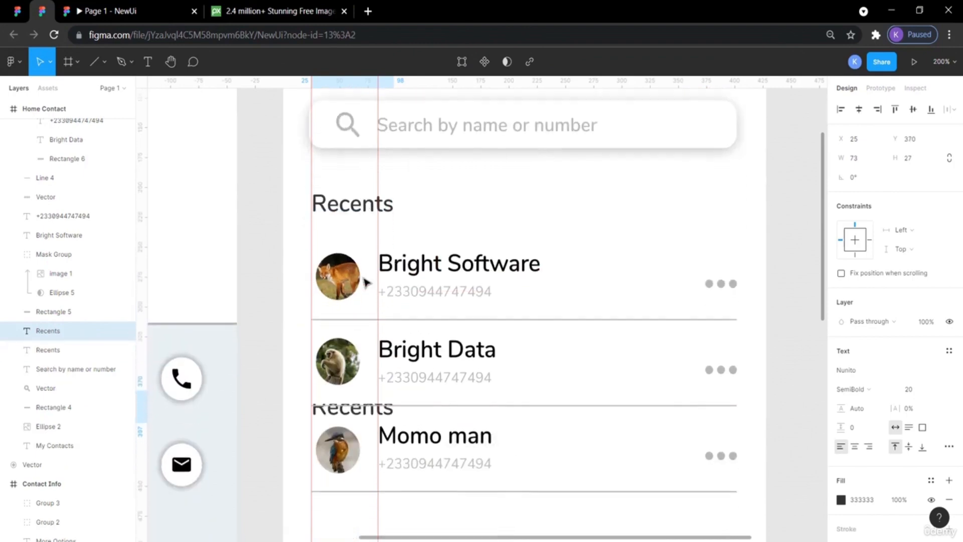
pyautogui.scroll(-2, 366, 283)
pyautogui.hotkey('shift', 'Down')
pyautogui.hotkey('shift', 'Down')
pyautogui.hotkey('shift', 'Down')
pyautogui.hotkey('shift', 'Down')
pyautogui.hotkey('shift', 'Down')
pyautogui.hotkey('shift', 'Down')
pyautogui.hotkey('shift', 'Down')
pyautogui.hotkey('shift', 'Down')
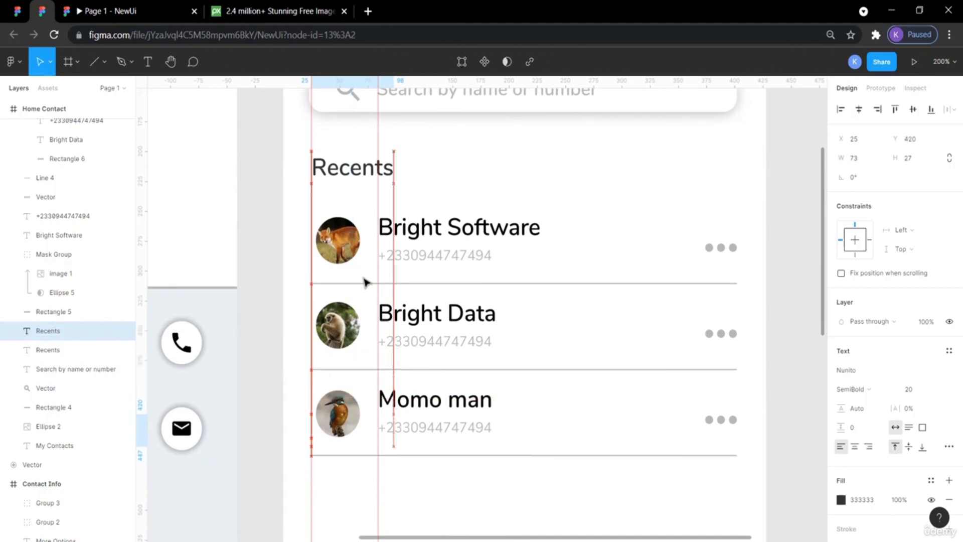
pyautogui.hotkey('shift', 'Down')
pyautogui.hotkey('shift', 'Down')
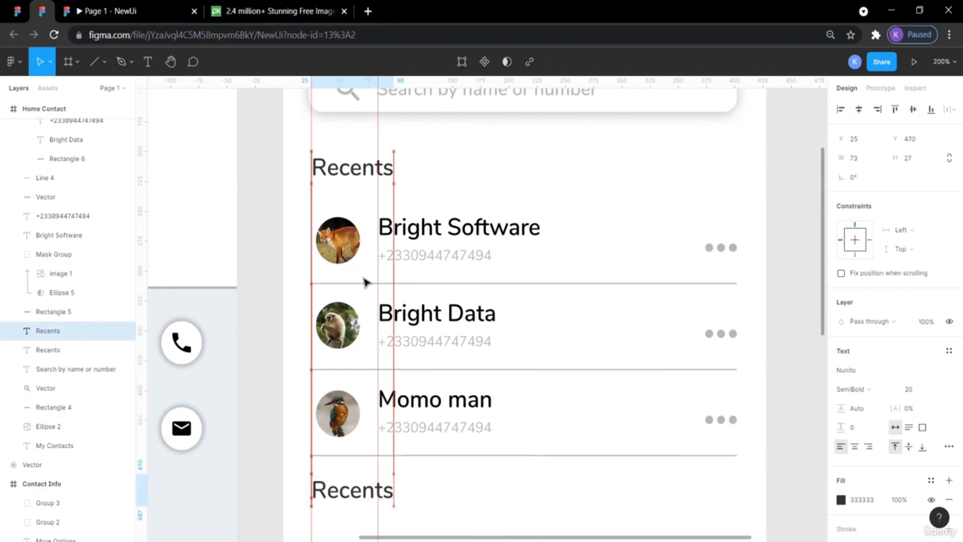
pyautogui.scroll(-3, 364, 282)
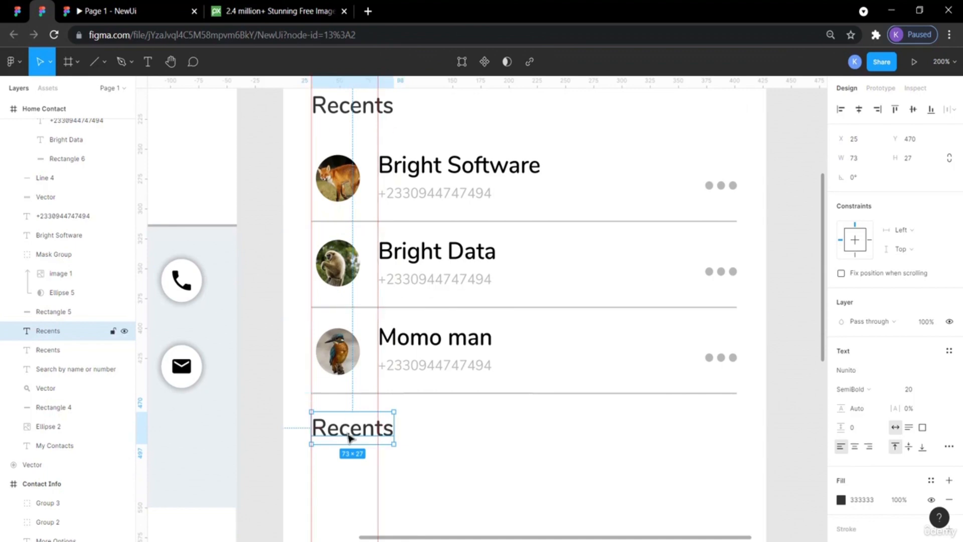
pyautogui.moveTo(350, 437); pyautogui.dragTo(350, 439)
pyautogui.hotkey('shift', 'Down')
pyautogui.hotkey('shift', 'Down')
pyautogui.hotkey('shift', 'Down')
pyautogui.hotkey('shift', 'Down')
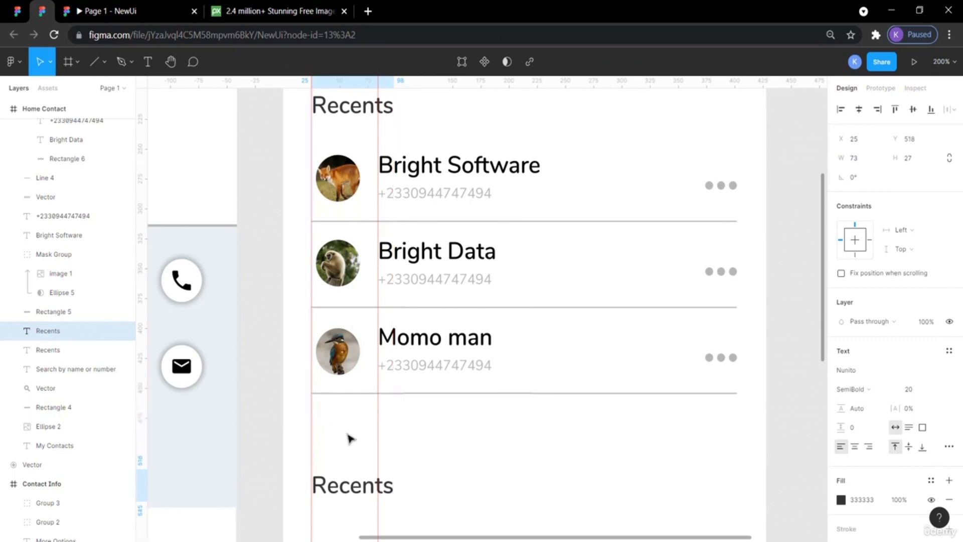
pyautogui.press('Up')
pyautogui.hotkey('shift', 'Up')
pyautogui.hotkey('shift', 'Up')
pyautogui.hotkey('shift', 'Up')
pyautogui.hotkey('shift', 'Up')
pyautogui.hotkey('shift', 'Up')
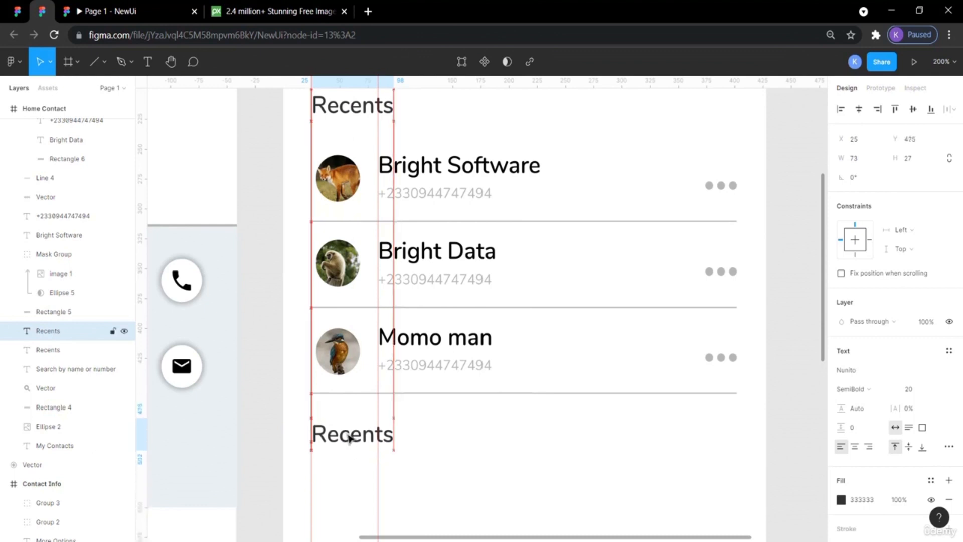
pyautogui.click(267, 368)
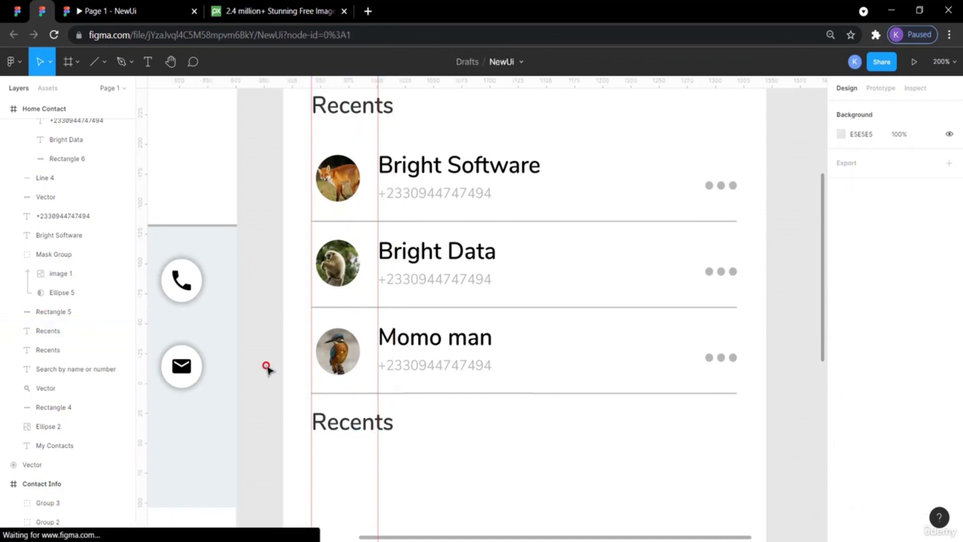
# Inspect the reference design's Contacts heading and its spacing.
pyautogui.click(22, 13)
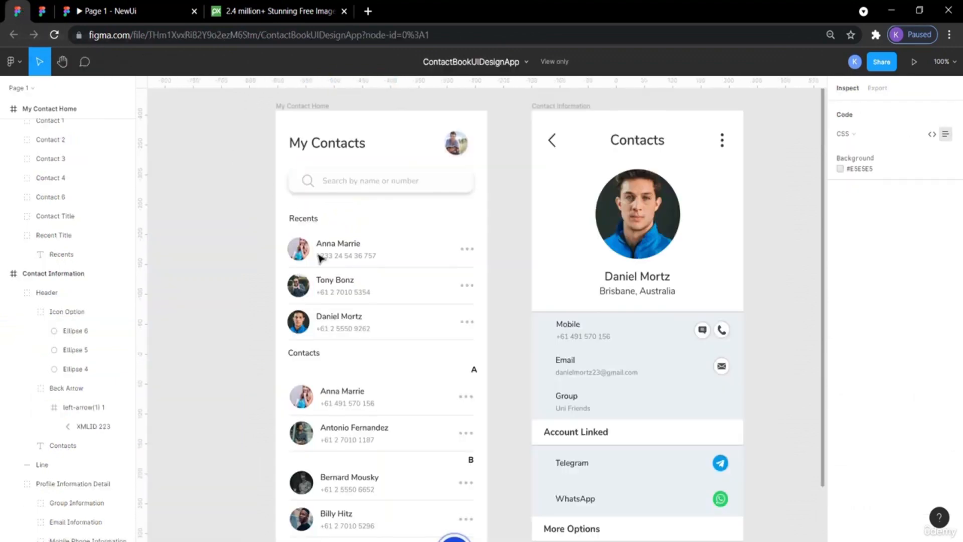
pyautogui.click(306, 354)
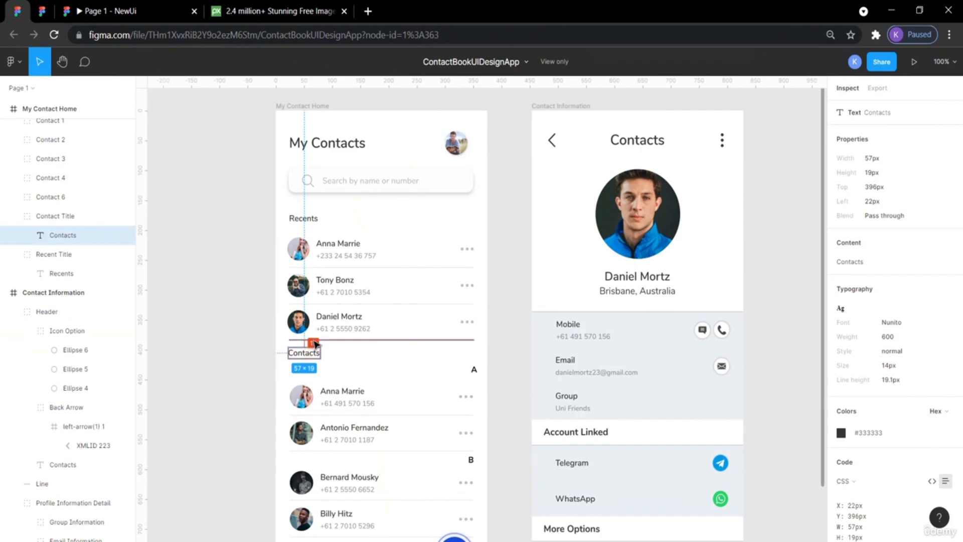
pyautogui.click(41, 7)
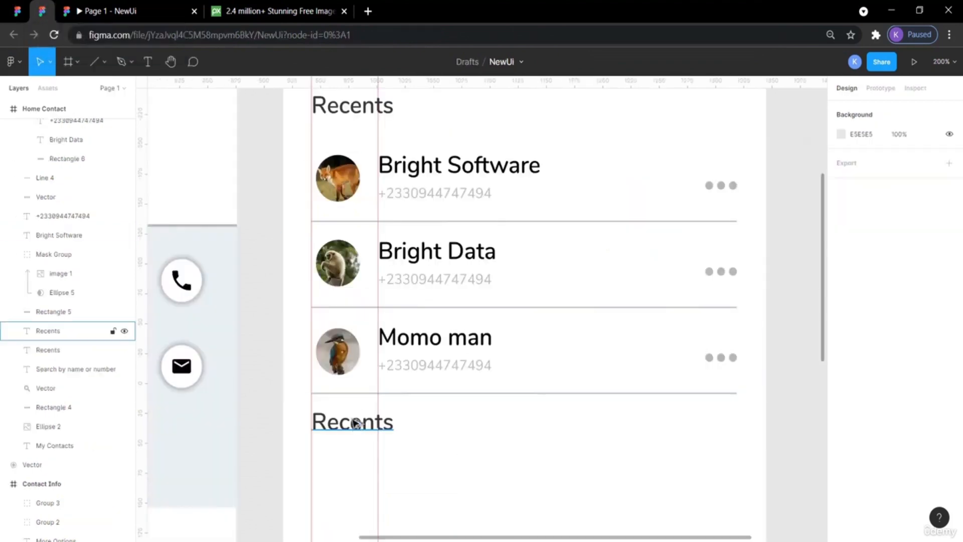
# Nudge the copied heading down to Y 467 below the third row.
pyautogui.scroll(5, 324, 267)
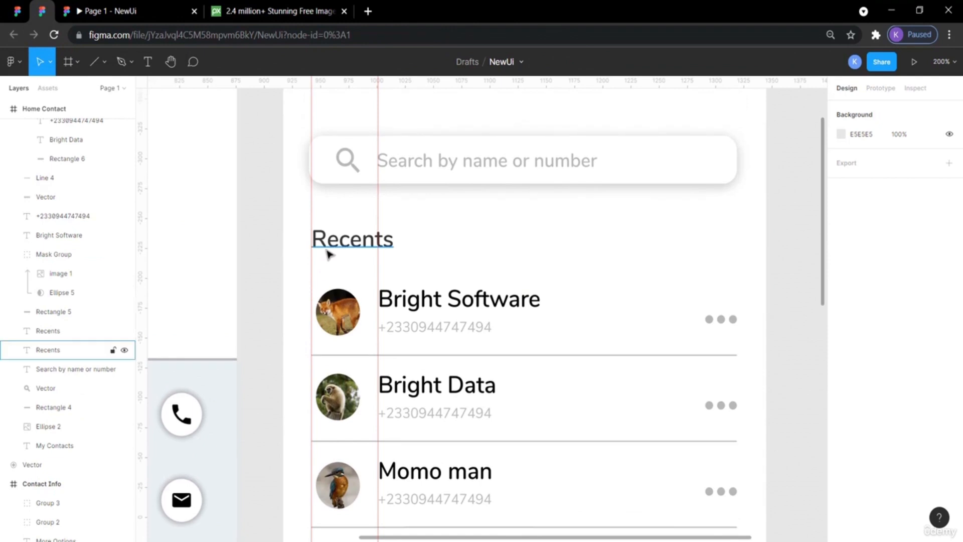
pyautogui.scroll(-5, 327, 254)
pyautogui.click(349, 290)
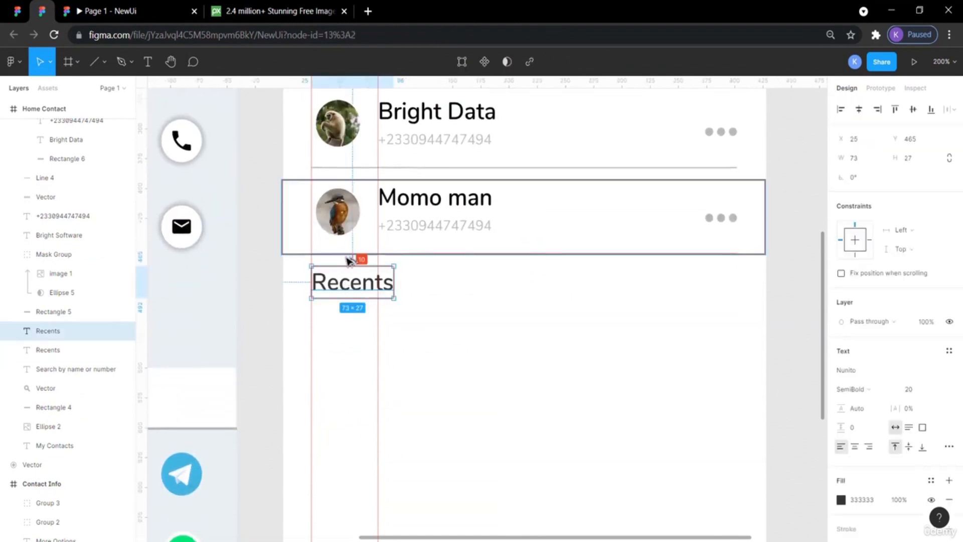
pyautogui.press('Down')
pyautogui.press('Down')
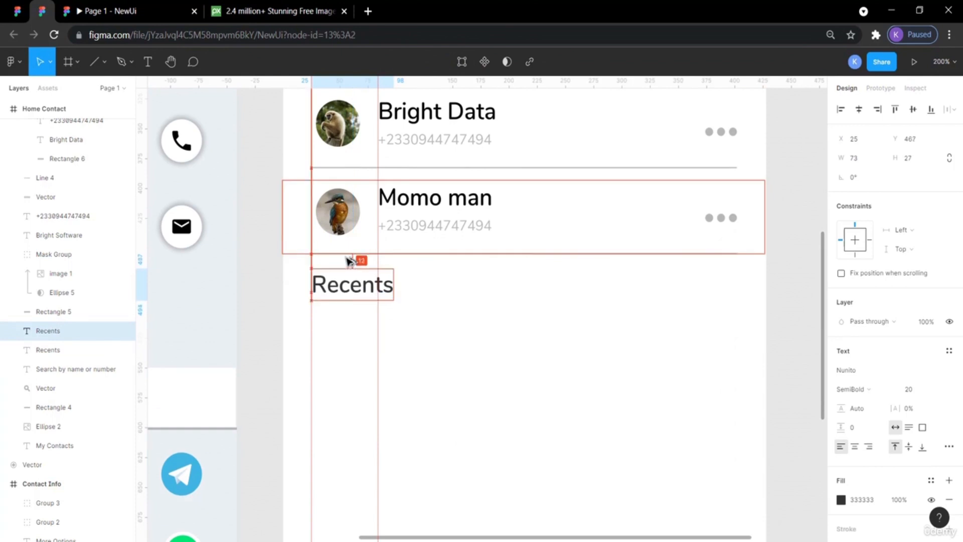
pyautogui.click(260, 299)
pyautogui.click(360, 286)
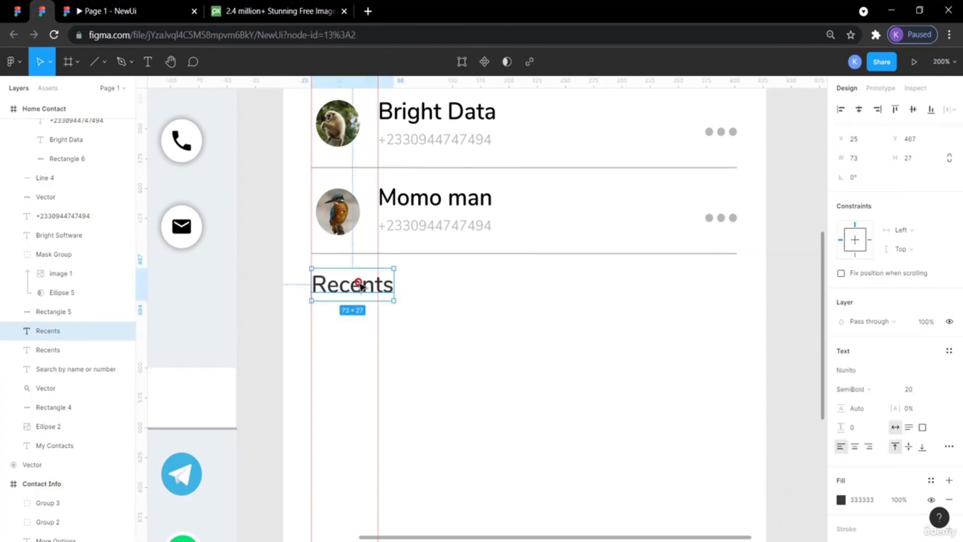
# Change the copied heading's text to Contacts.
pyautogui.click(25, 9)
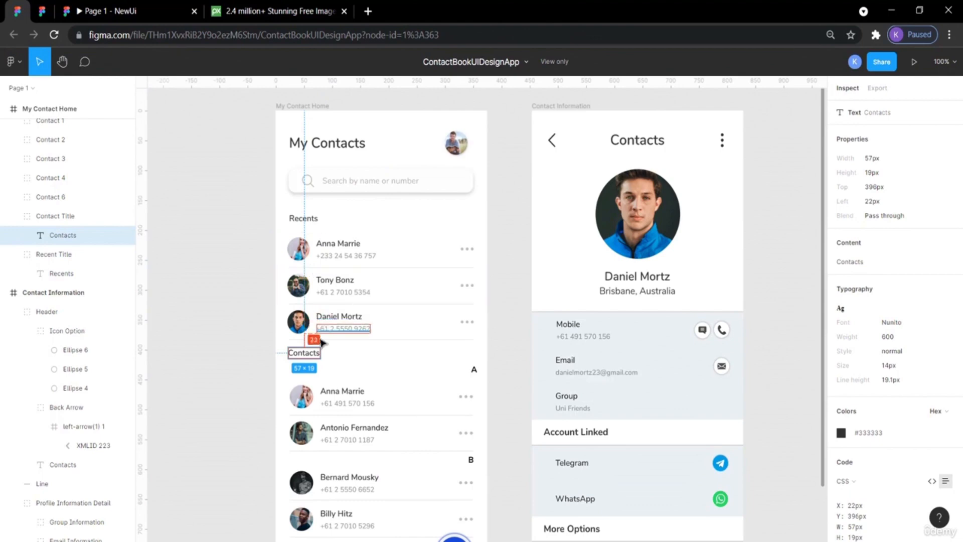
pyautogui.click(42, 11)
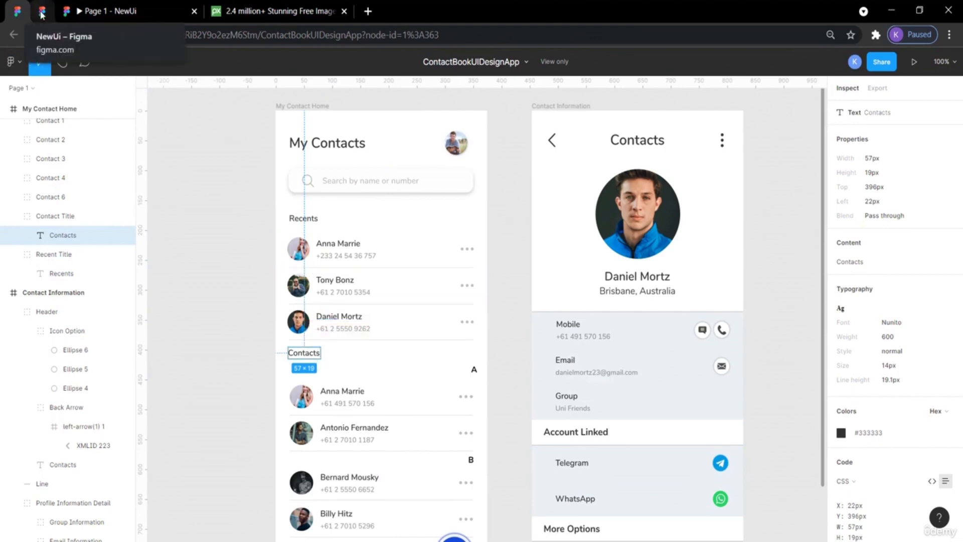
pyautogui.doubleClick(360, 288)
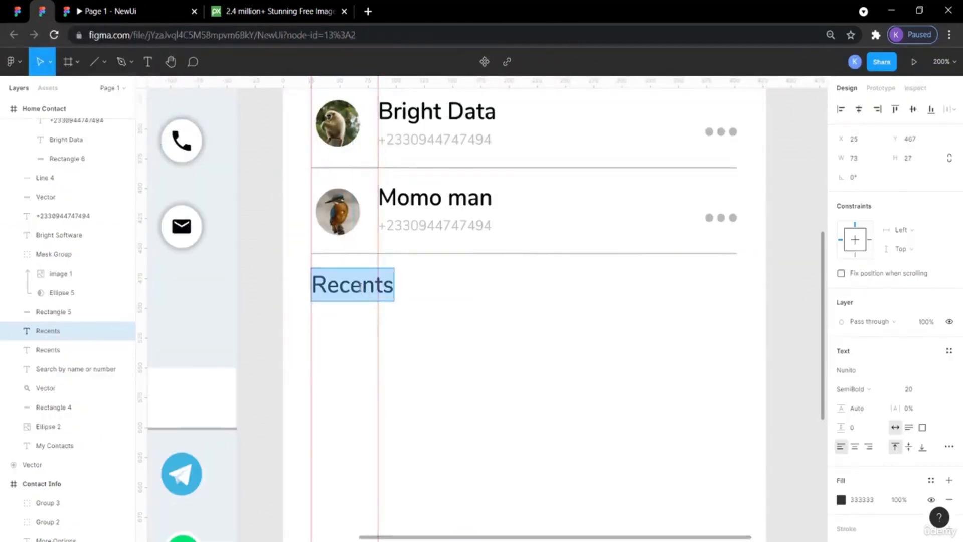
pyautogui.write('Contacts')
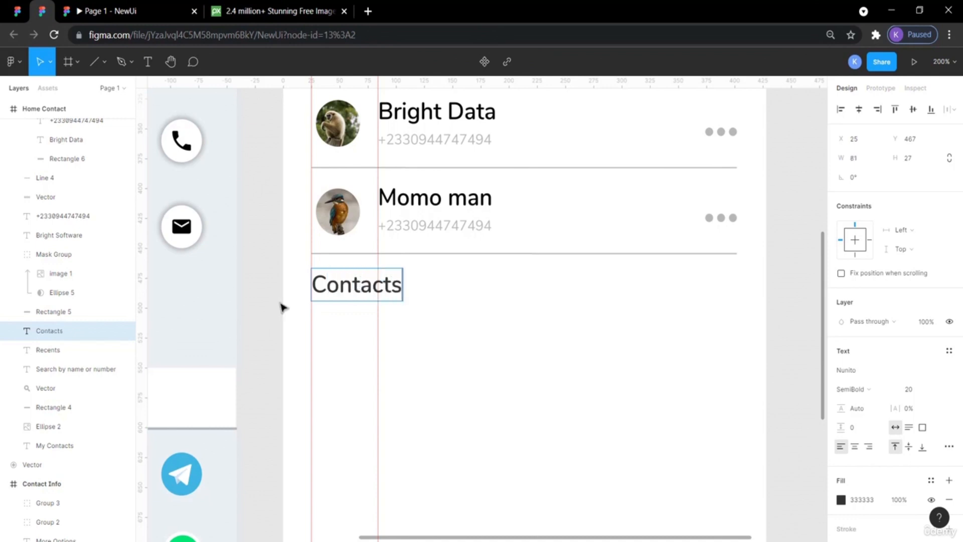
pyautogui.press('Escape')
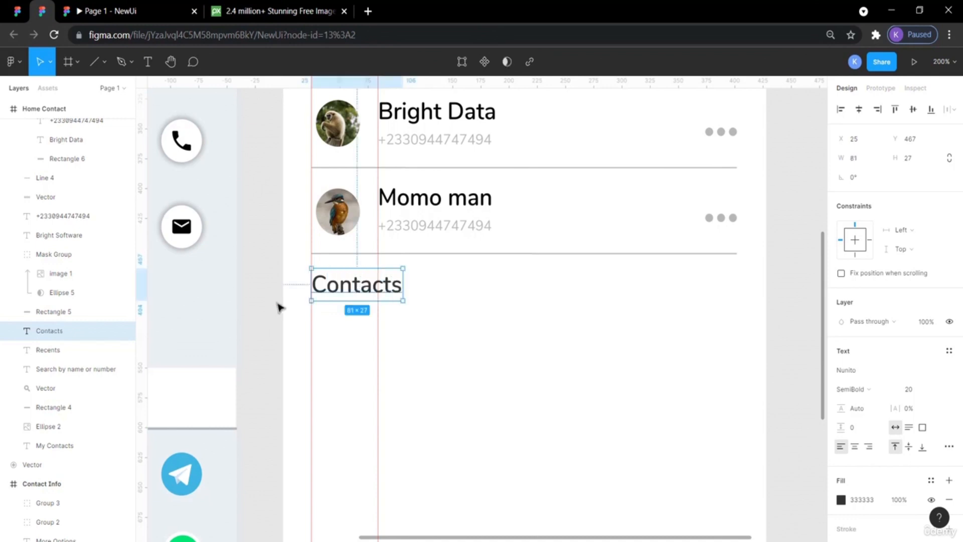
pyautogui.click(280, 315)
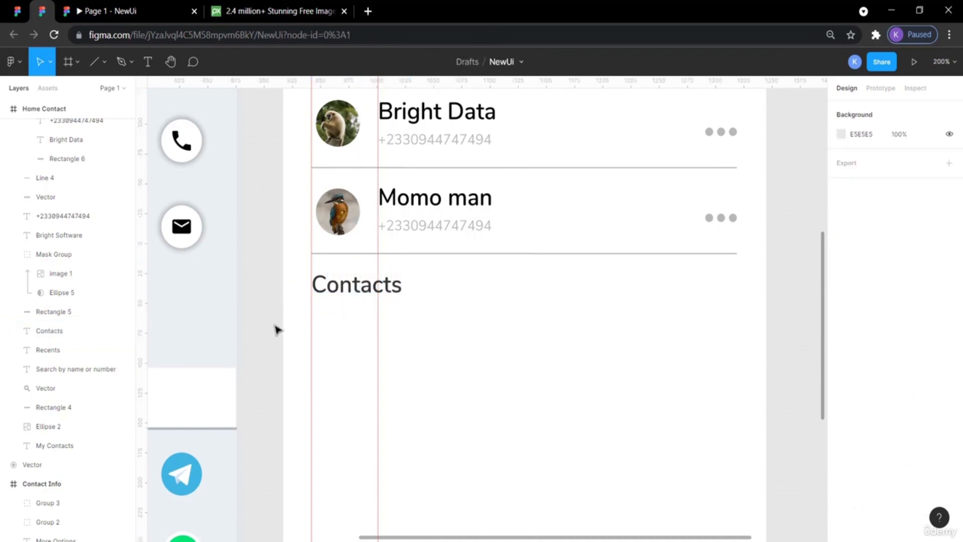
pyautogui.hotkey('shift', '0')
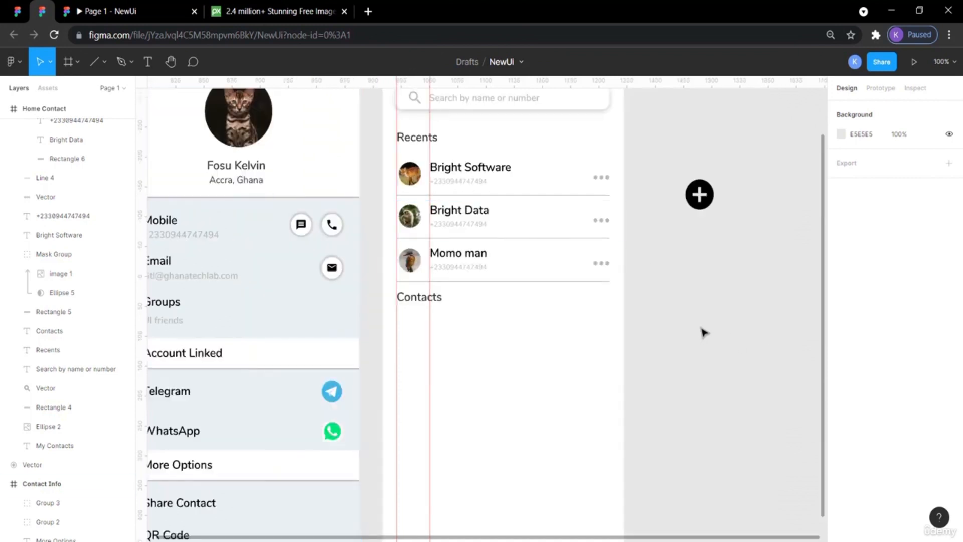
pyautogui.press('+')
pyautogui.press('+')
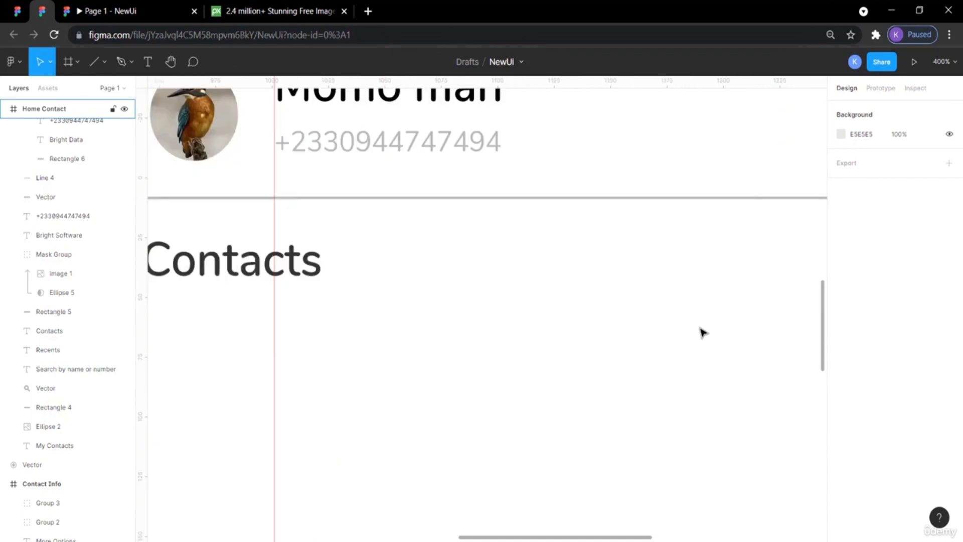
pyautogui.press('-')
pyautogui.press('-')
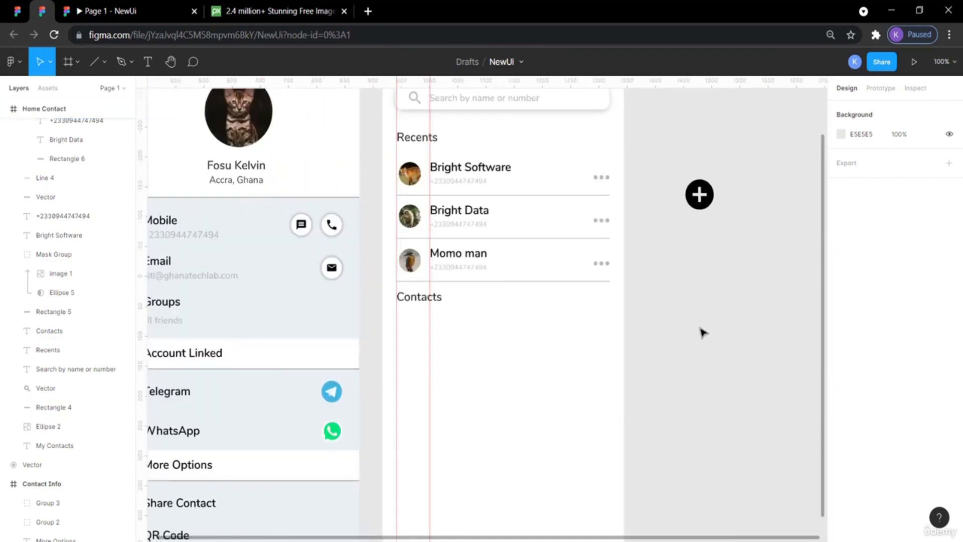
# Inspect the reference design's Contacts heading, first contact row and the spacing between them.
pyautogui.press('+')
pyautogui.press('+')
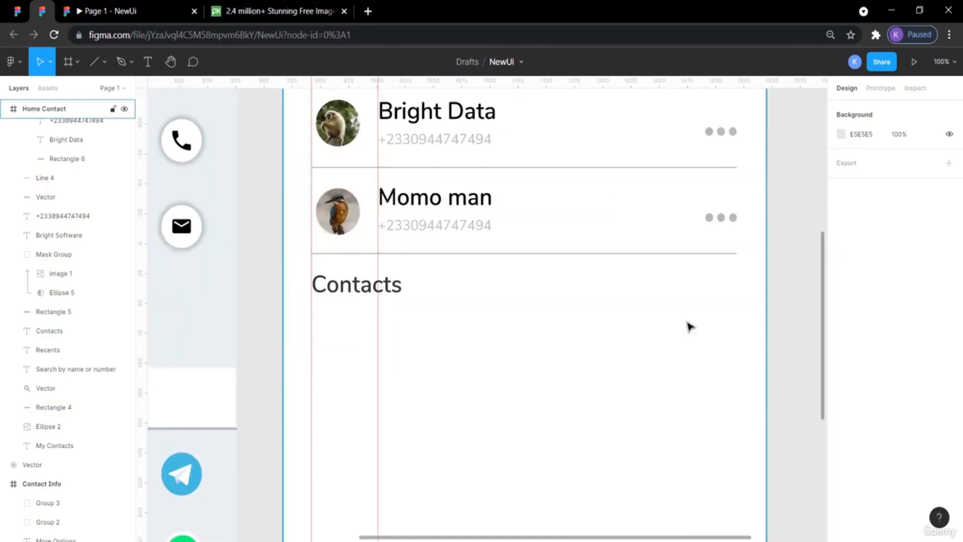
pyautogui.hscroll(-3, 690, 327)
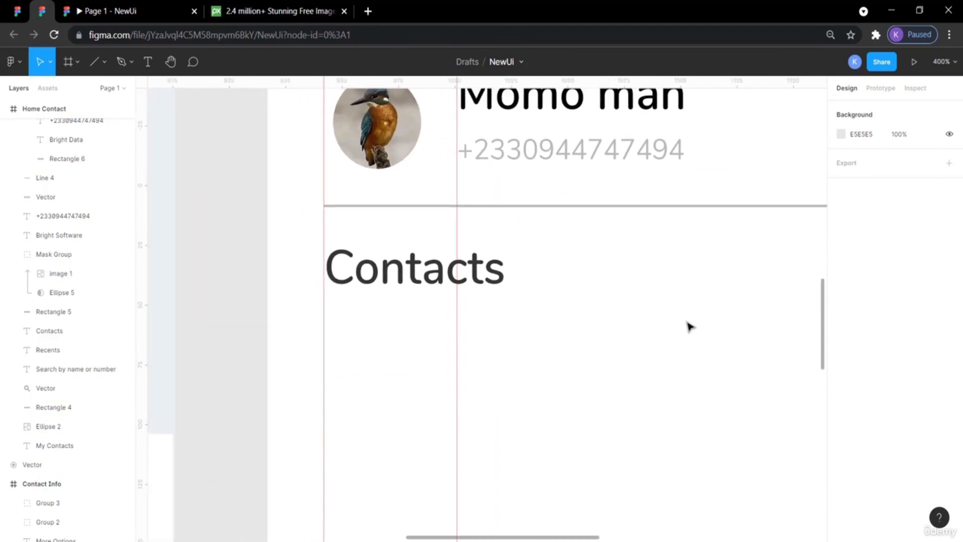
pyautogui.scroll(2, 690, 326)
pyautogui.scroll(3, 690, 326)
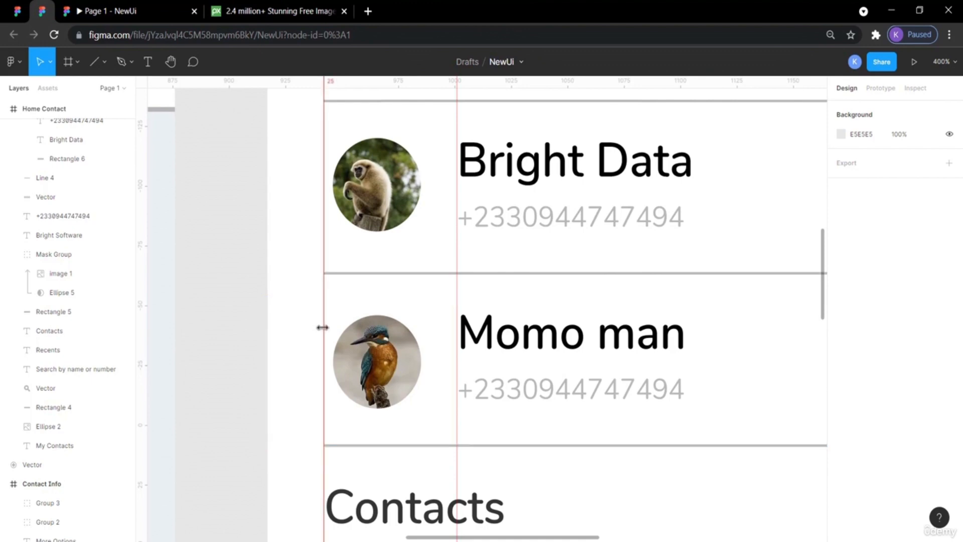
pyautogui.scroll(-7, 323, 327)
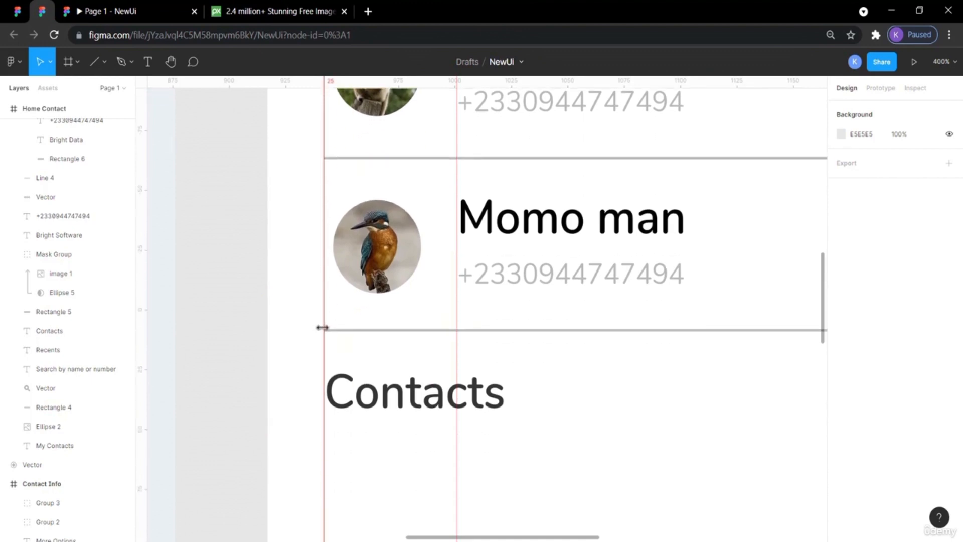
pyautogui.hscroll(2, 325, 331)
pyautogui.click(18, 10)
pyautogui.scroll(-3, 359, 347)
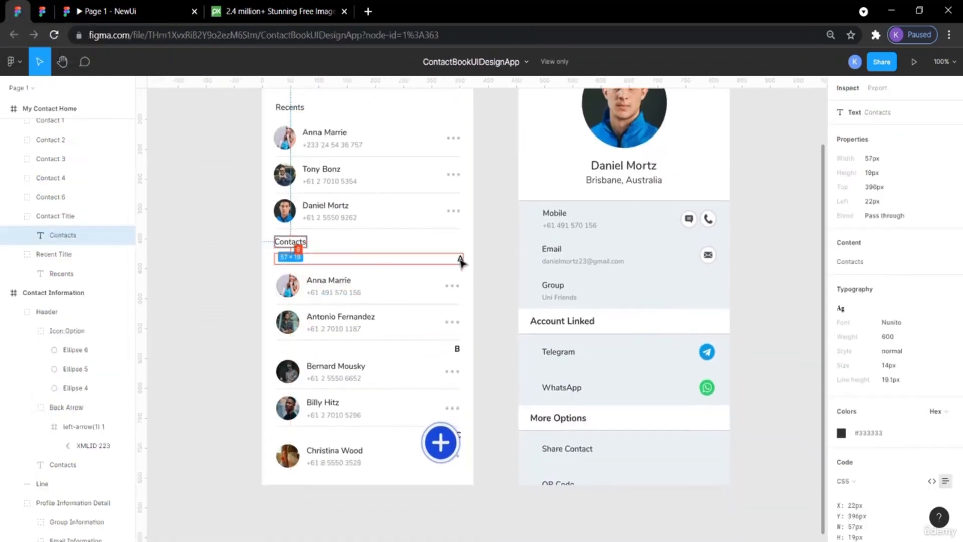
pyautogui.click(221, 315)
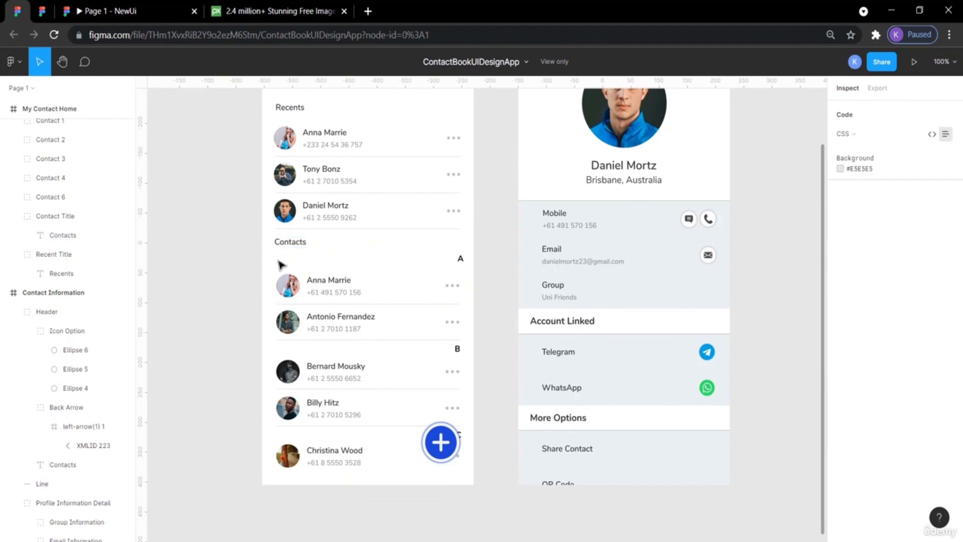
pyautogui.click(289, 295)
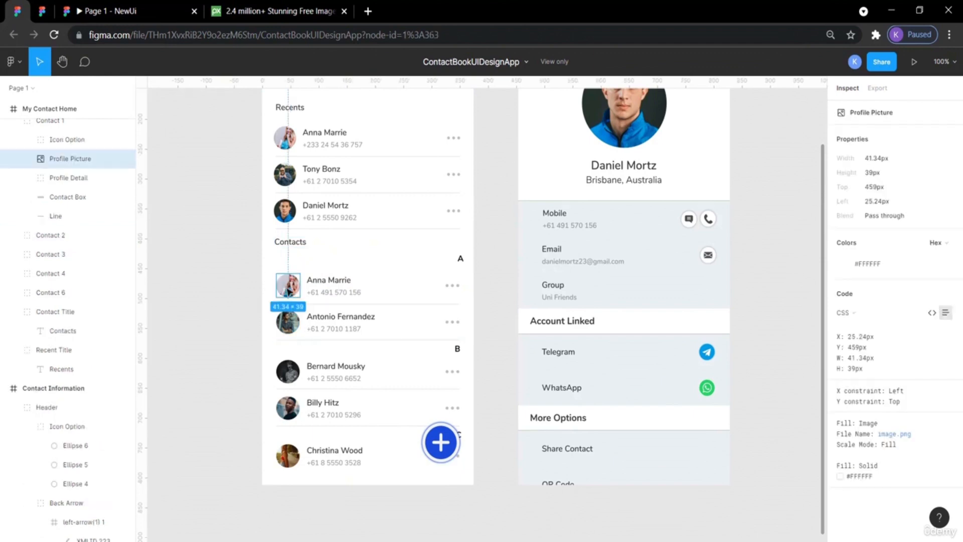
pyautogui.click(291, 268)
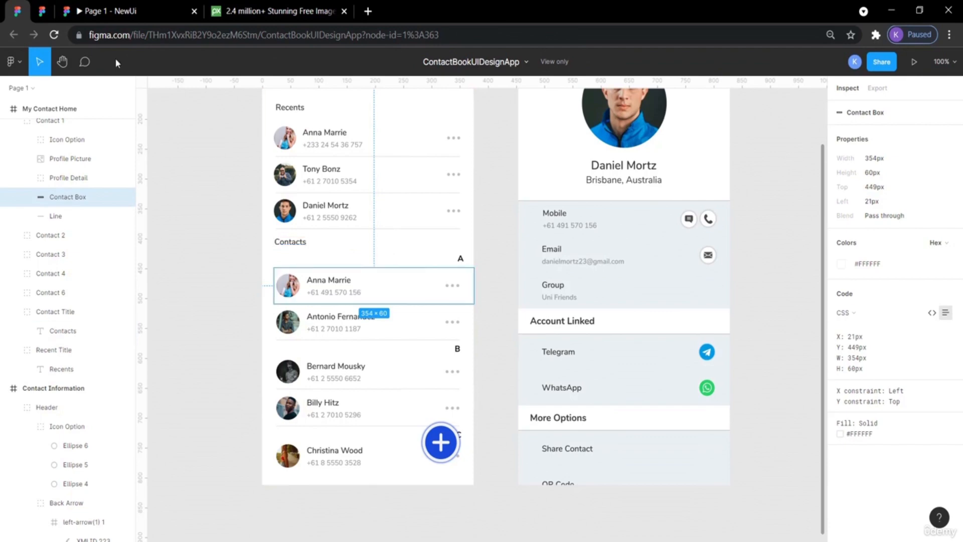
pyautogui.click(42, 11)
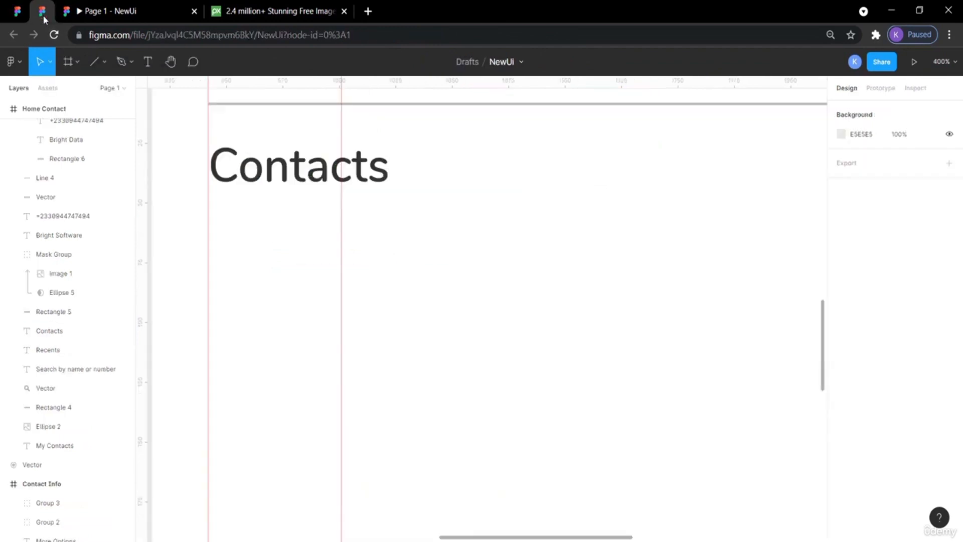
# Paste a copy of the Momo man contact row and move it below the Contacts heading to Y 523.
pyautogui.scroll(4, 312, 216)
pyautogui.click(312, 216)
pyautogui.scroll(2, 312, 216)
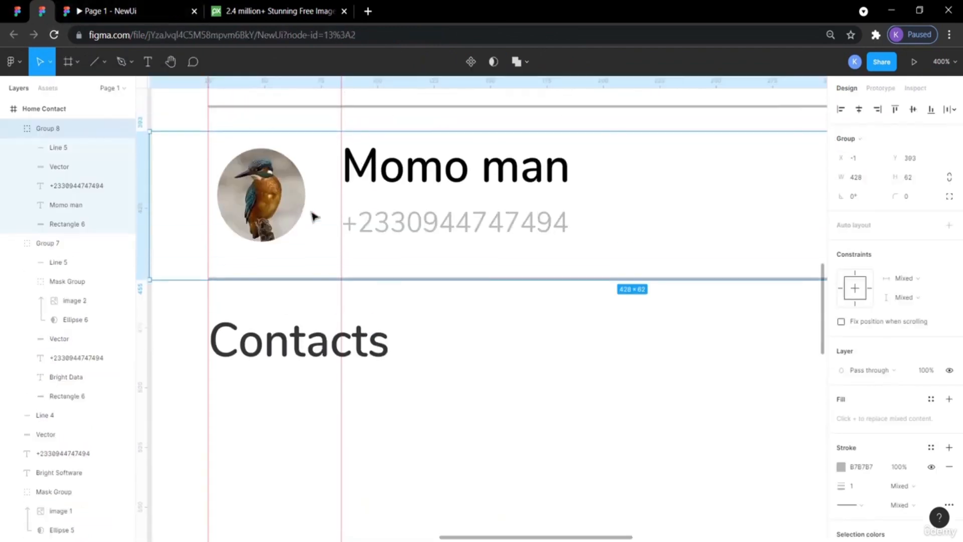
pyautogui.hotkey('ctrl', 'v')
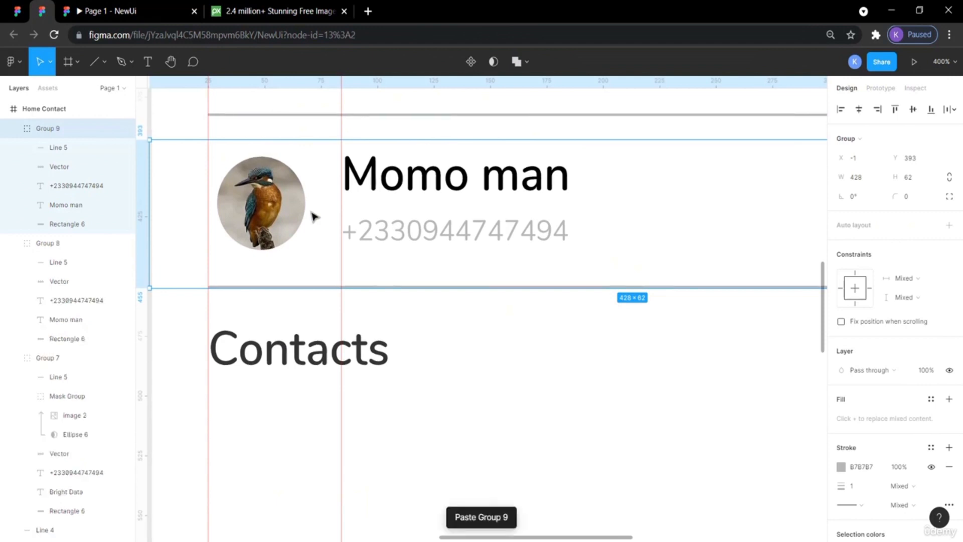
pyautogui.hotkey('shift', 'Down')
pyautogui.hotkey('shift', 'Down')
pyautogui.hotkey('shift', 'Down')
pyautogui.hotkey('shift', 'Down')
pyautogui.hotkey('shift', 'Down')
pyautogui.hotkey('shift', 'Down')
pyautogui.hotkey('shift', 'Down')
pyautogui.hotkey('shift', 'Down')
pyautogui.hotkey('shift', 'Down')
pyautogui.hotkey('shift', 'Down')
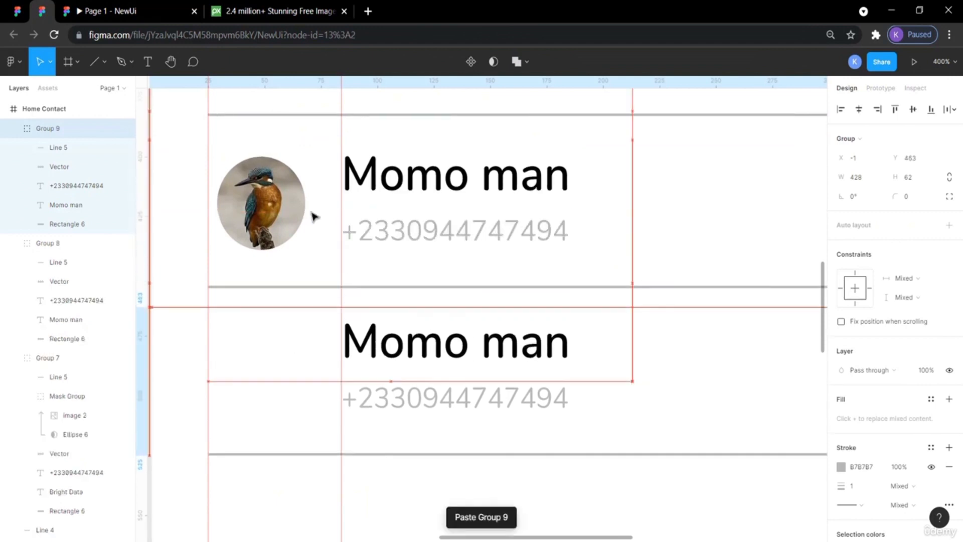
pyautogui.hotkey('shift', 'Down')
pyautogui.hotkey('shift', 'Down')
pyautogui.hotkey('shift', 'Down')
pyautogui.scroll(-4, 312, 217)
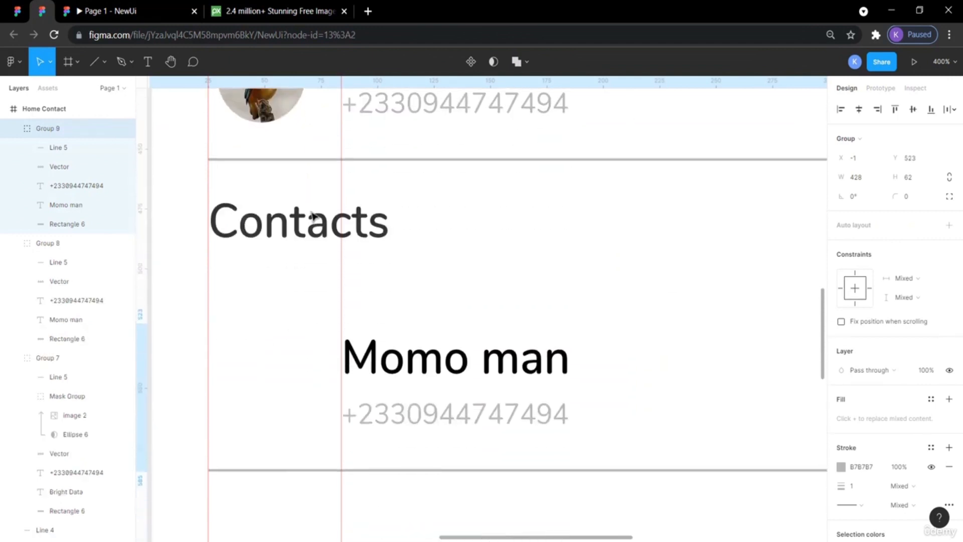
pyautogui.scroll(3, 314, 215)
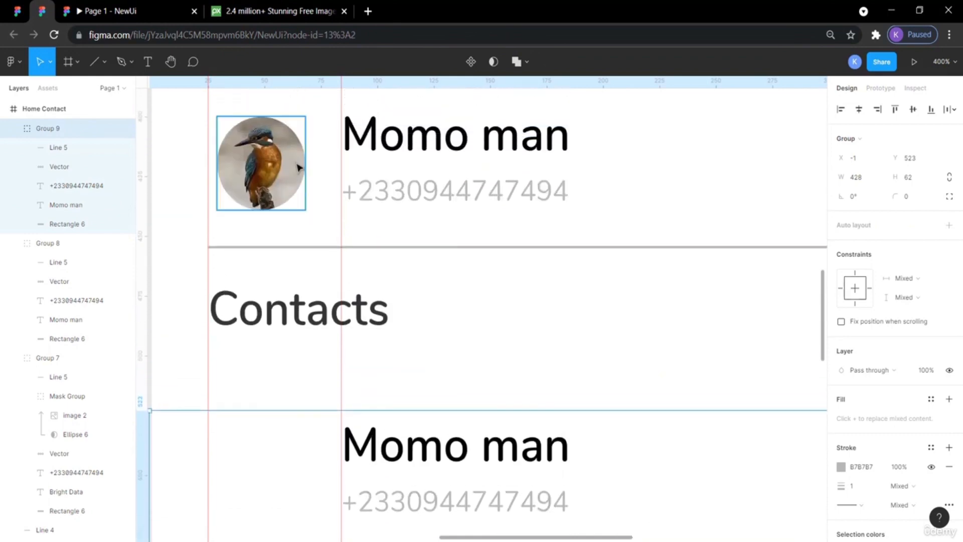
# Paste a copy of the contact's profile picture and move it down into the new row at Y 530.
pyautogui.click(274, 172)
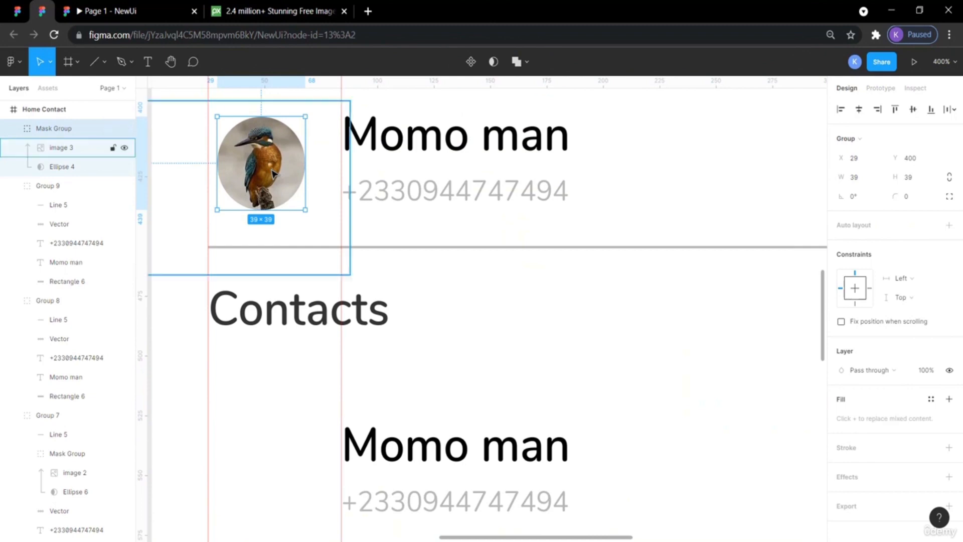
pyautogui.hotkey('ctrl', 'v')
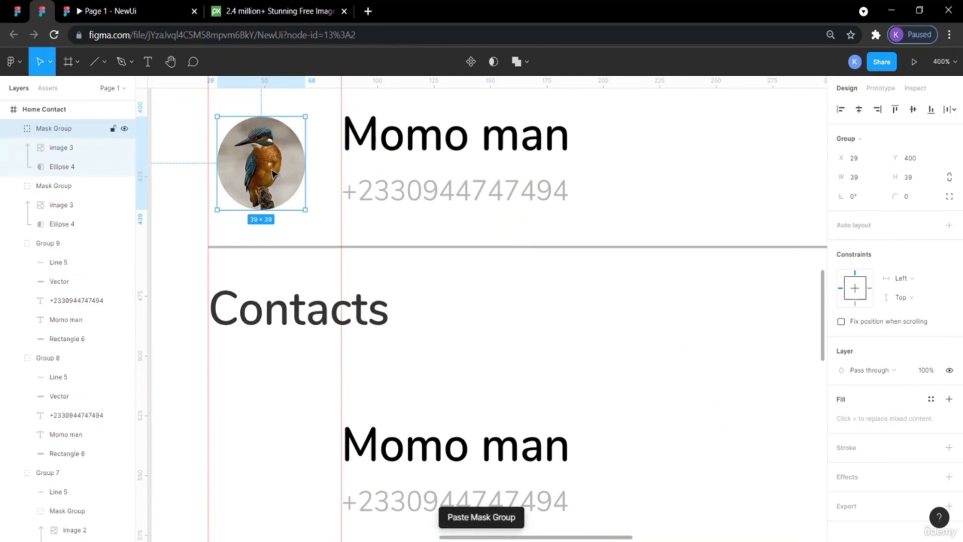
pyautogui.hotkey('shift', 'Down')
pyautogui.hotkey('shift', 'Down')
pyautogui.hotkey('shift', 'Down')
pyautogui.hotkey('shift', 'Down')
pyautogui.hotkey('shift', 'Down')
pyautogui.hotkey('shift', 'Down')
pyautogui.hotkey('shift', 'Down')
pyautogui.hotkey('shift', 'Down')
pyautogui.hotkey('shift', 'Down')
pyautogui.hotkey('shift', 'Down')
pyautogui.hotkey('shift', 'Down')
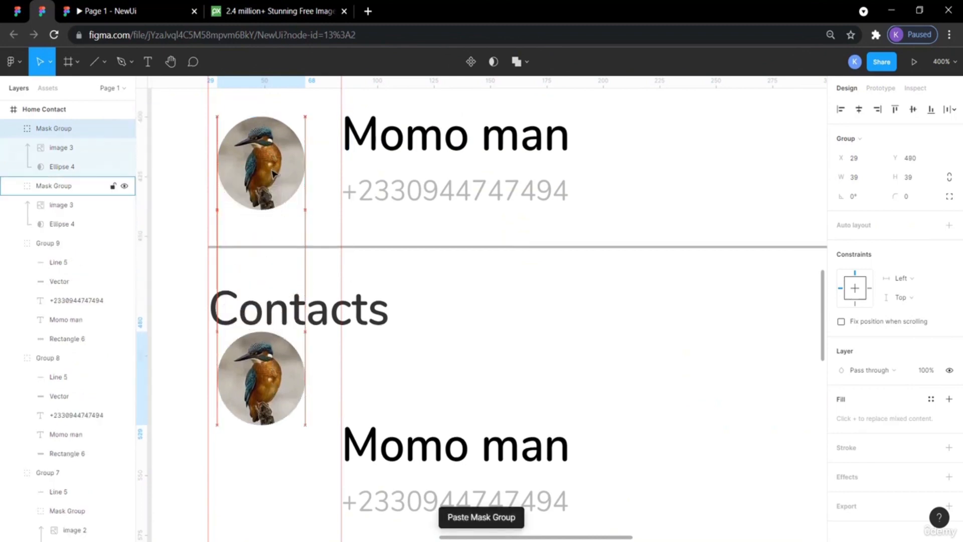
pyautogui.hotkey('shift', 'Down')
pyautogui.hotkey('shift', 'Down')
pyautogui.scroll(-3, 273, 173)
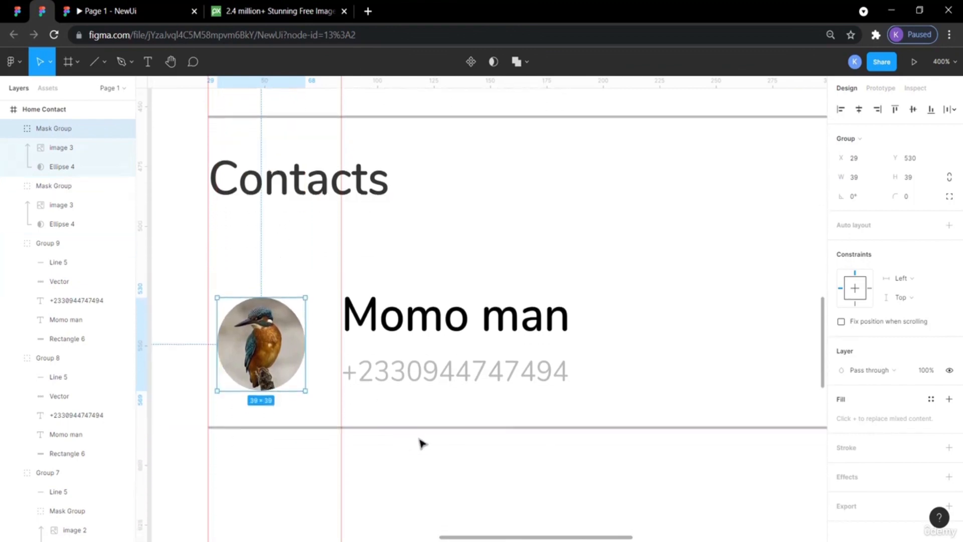
# Change the new row's contact name to Momo.
pyautogui.click(425, 472)
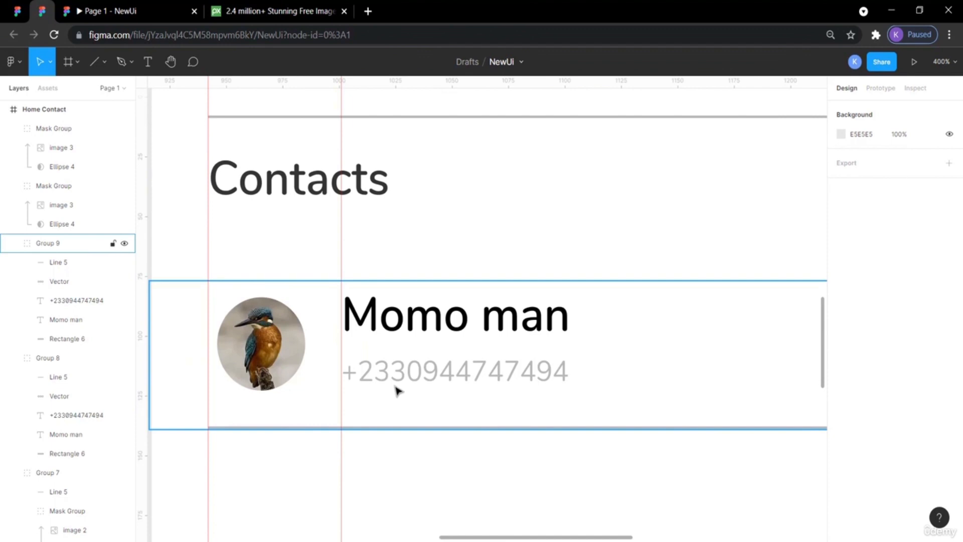
pyautogui.hscroll(1, 398, 390)
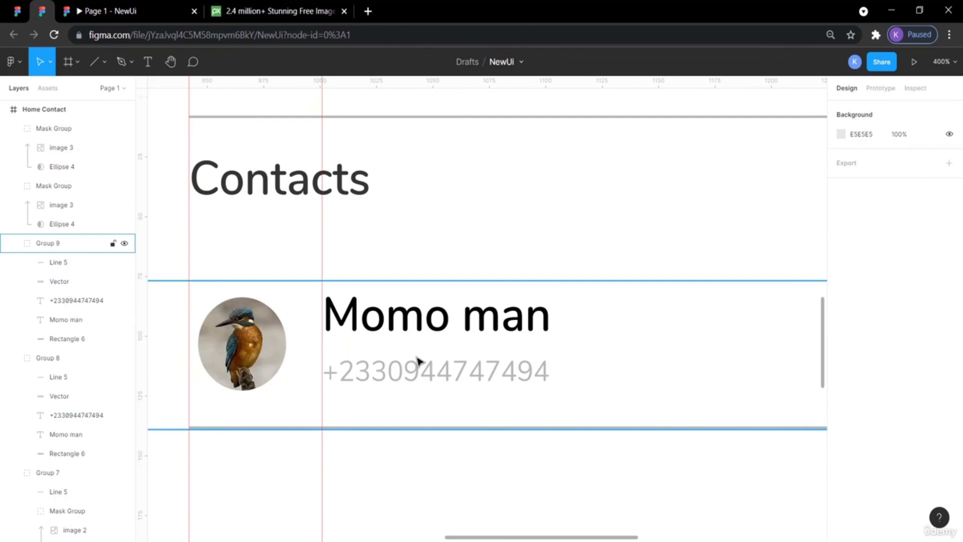
pyautogui.click(409, 370)
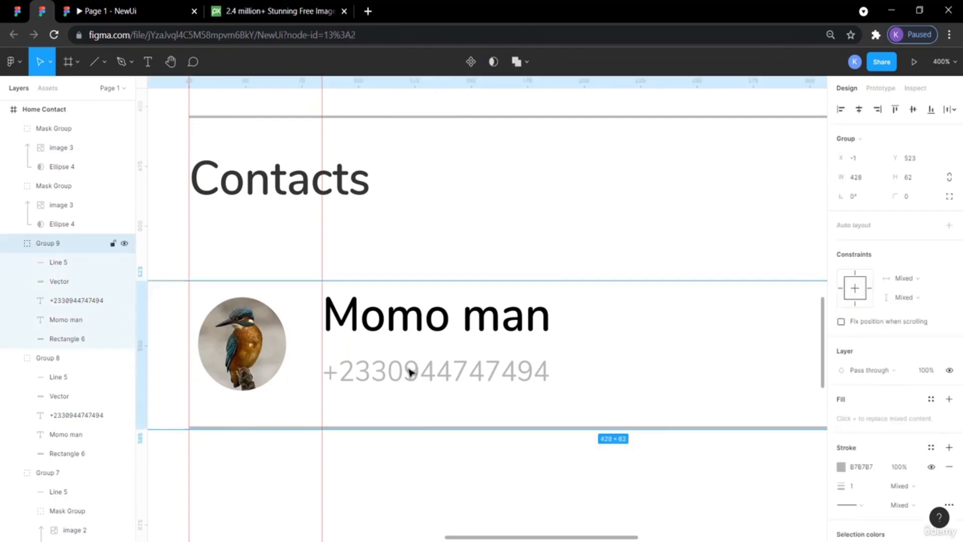
pyautogui.doubleClick(410, 371)
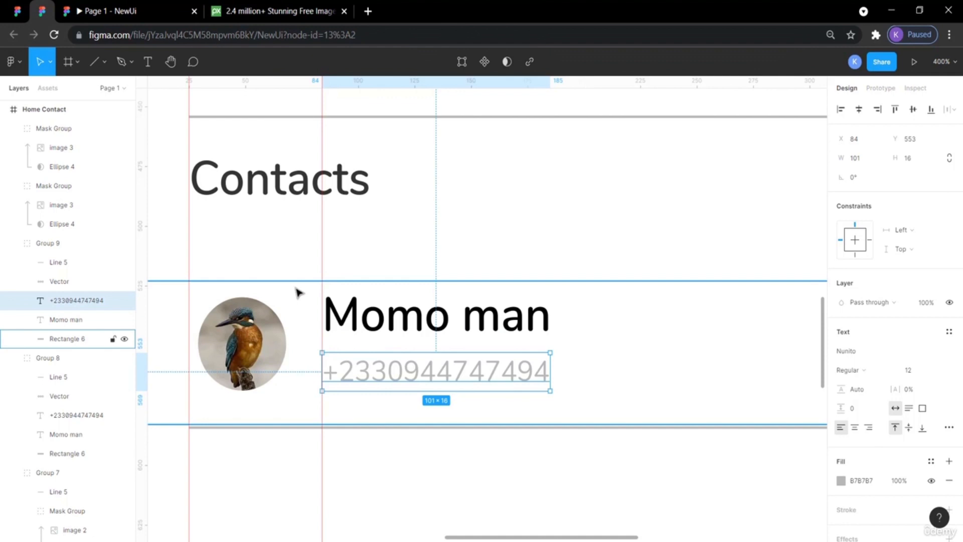
pyautogui.click(390, 467)
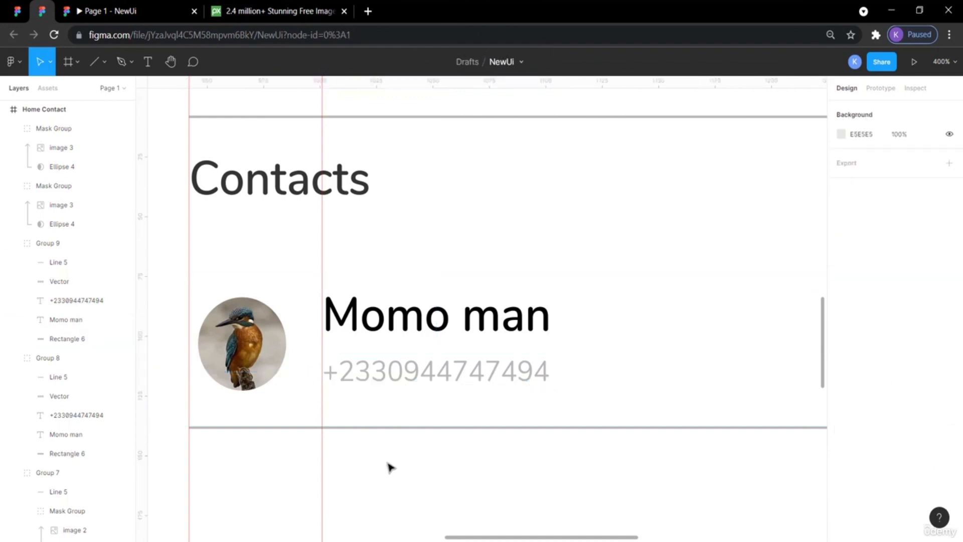
pyautogui.hscroll(-3, 389, 465)
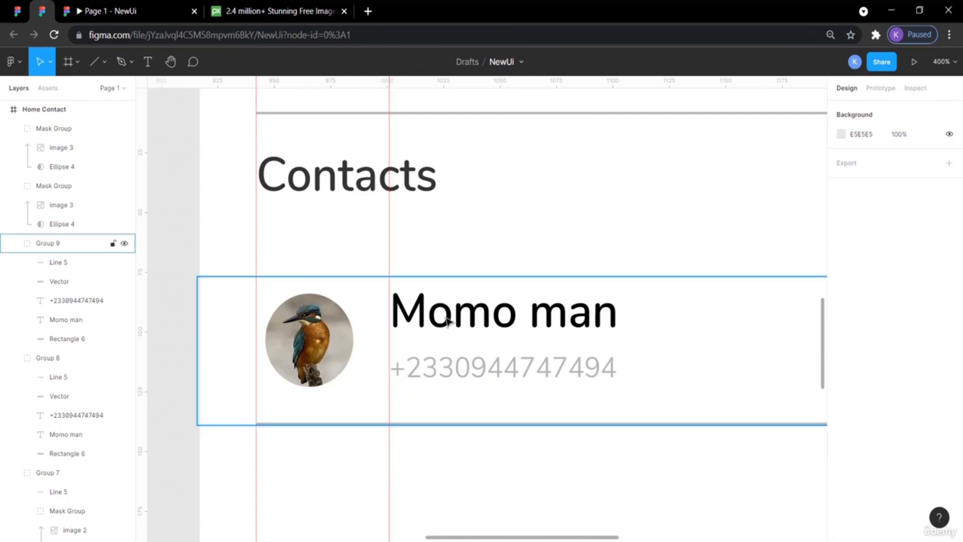
pyautogui.doubleClick(593, 317)
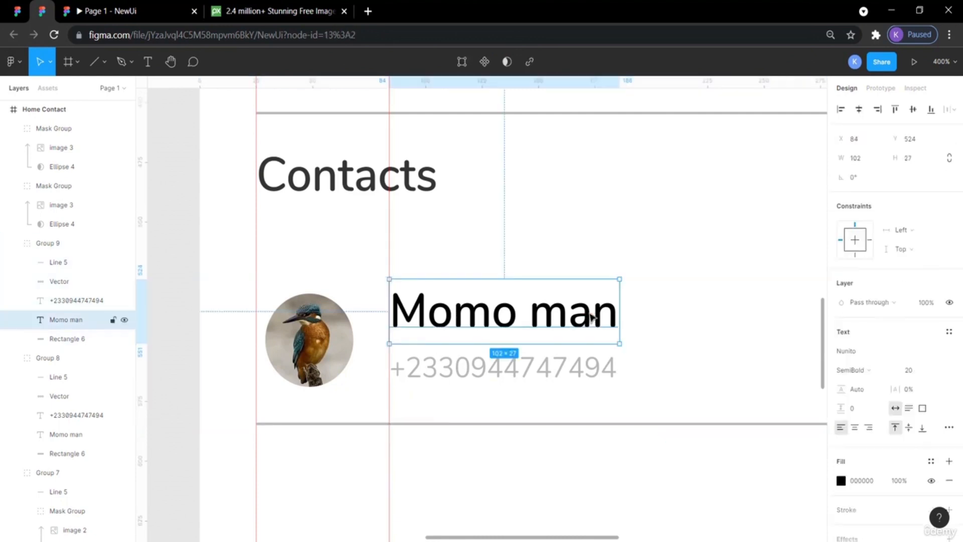
pyautogui.doubleClick(586, 316)
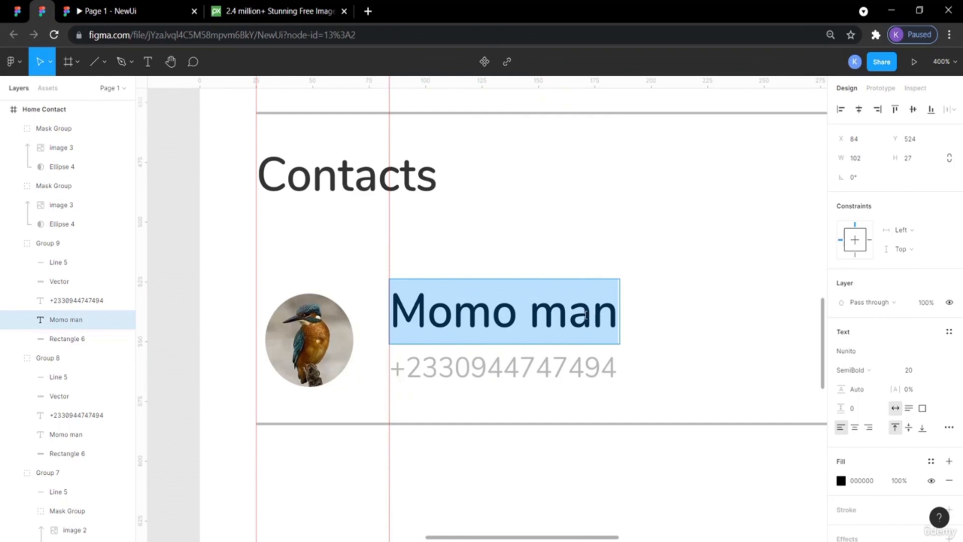
pyautogui.click(619, 314)
pyautogui.press('BackSpace')
pyautogui.press('BackSpace')
pyautogui.press('BackSpace')
pyautogui.press('BackSpace')
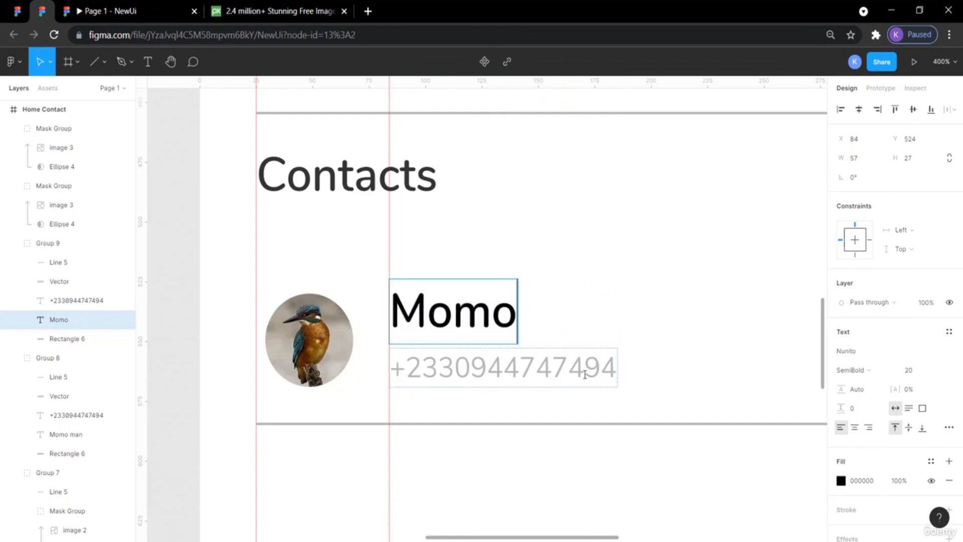
pyautogui.press('Escape')
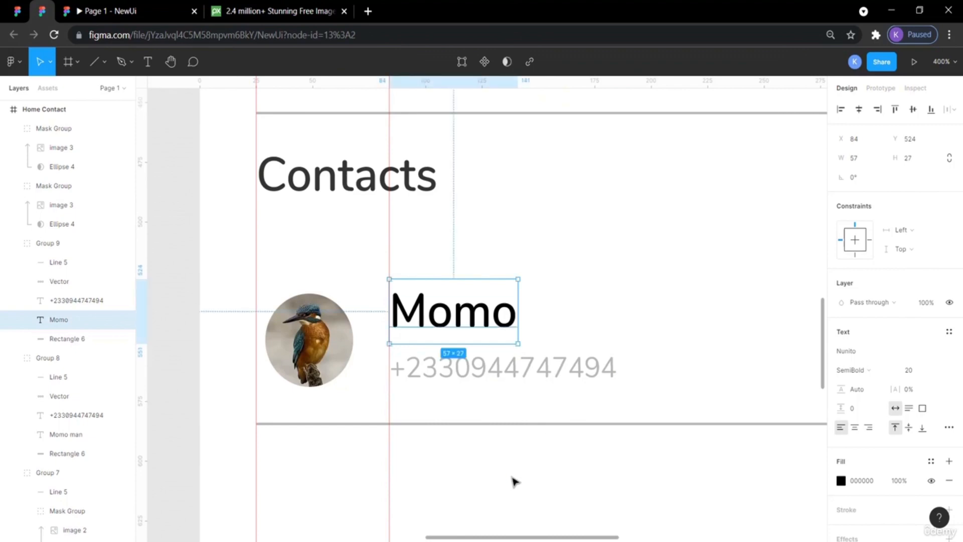
# Review the new Contacts row on the canvas and inspect the reference design's letter A section label.
pyautogui.scroll(10, 514, 482)
pyautogui.scroll(6, 514, 481)
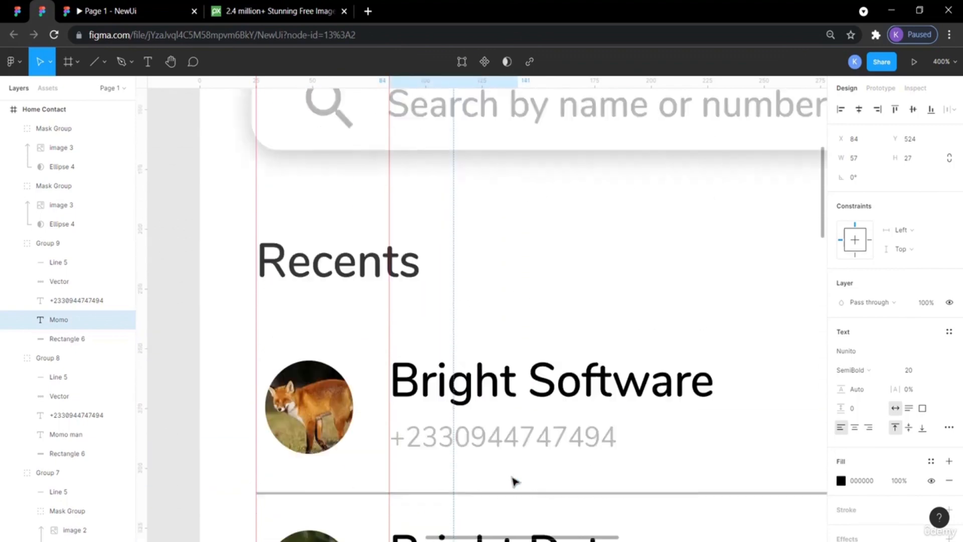
pyautogui.scroll(-4, 514, 481)
pyautogui.scroll(-4, 514, 481)
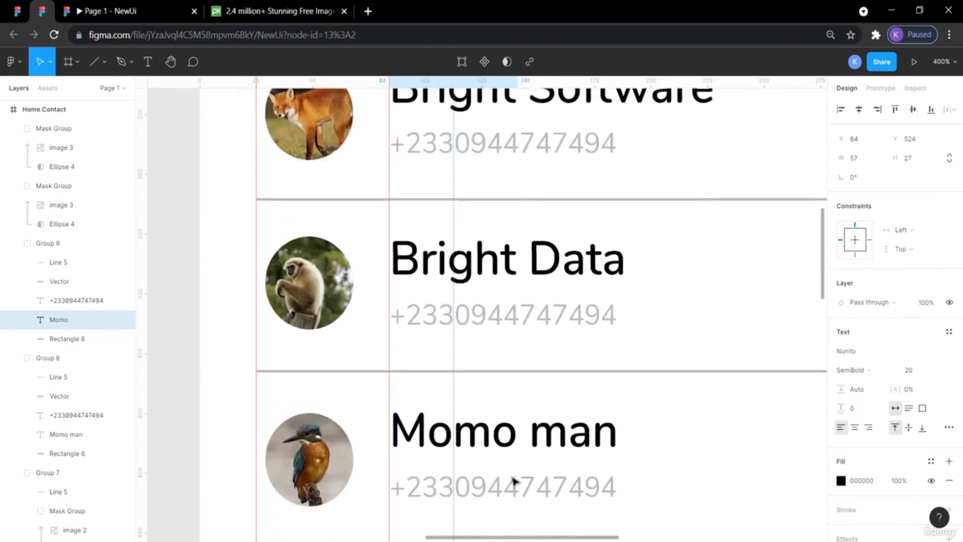
pyautogui.scroll(-9, 514, 482)
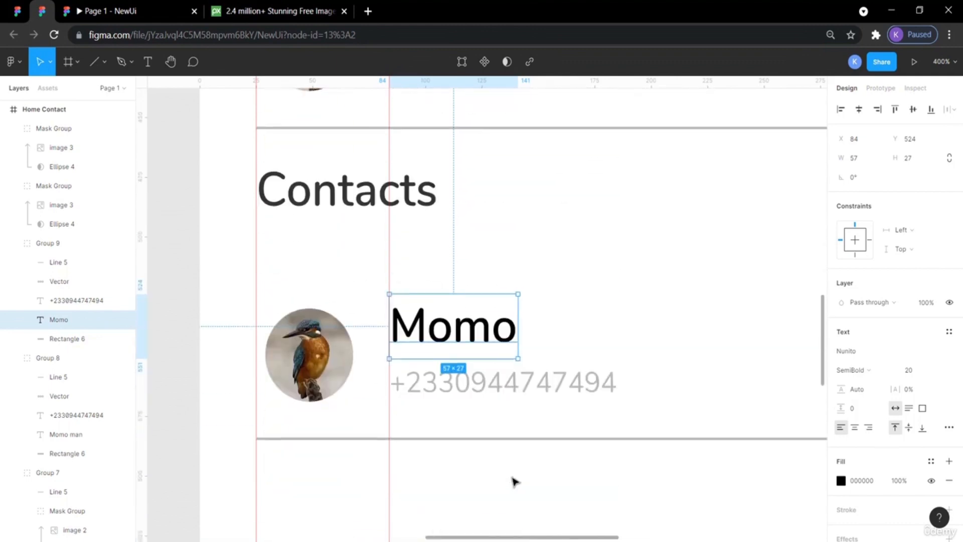
pyautogui.click(525, 389)
pyautogui.click(442, 494)
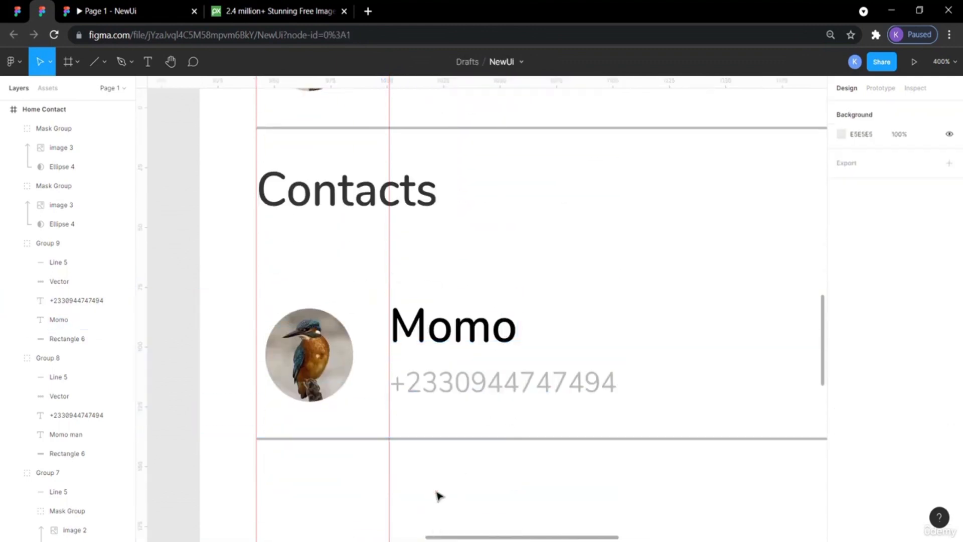
pyautogui.scroll(-2, 439, 496)
pyautogui.scroll(-2, 439, 495)
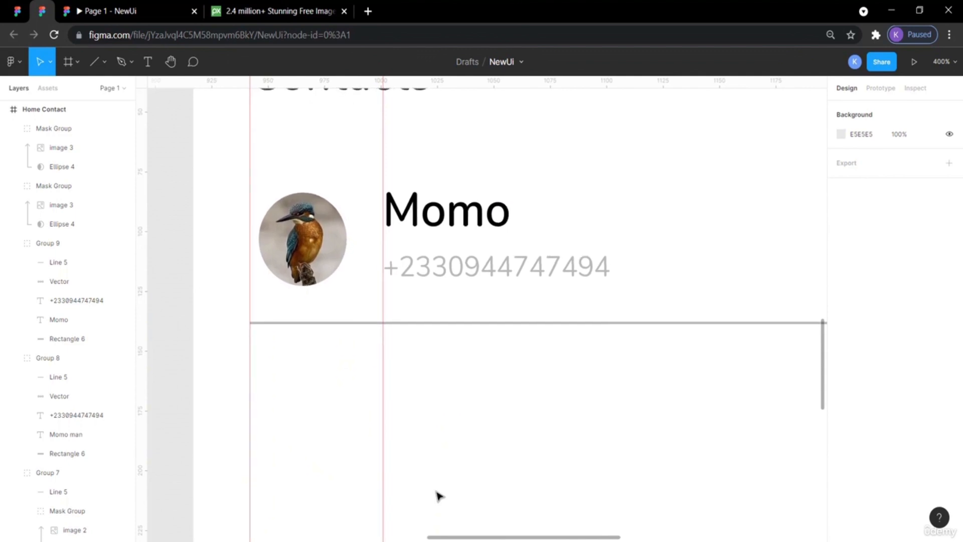
pyautogui.scroll(3, 390, 437)
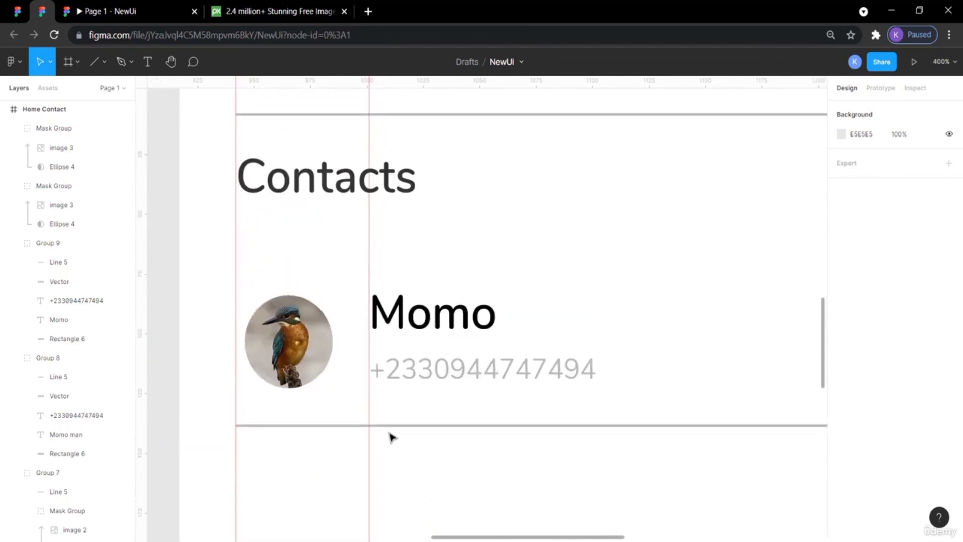
pyautogui.hscroll(3, 391, 436)
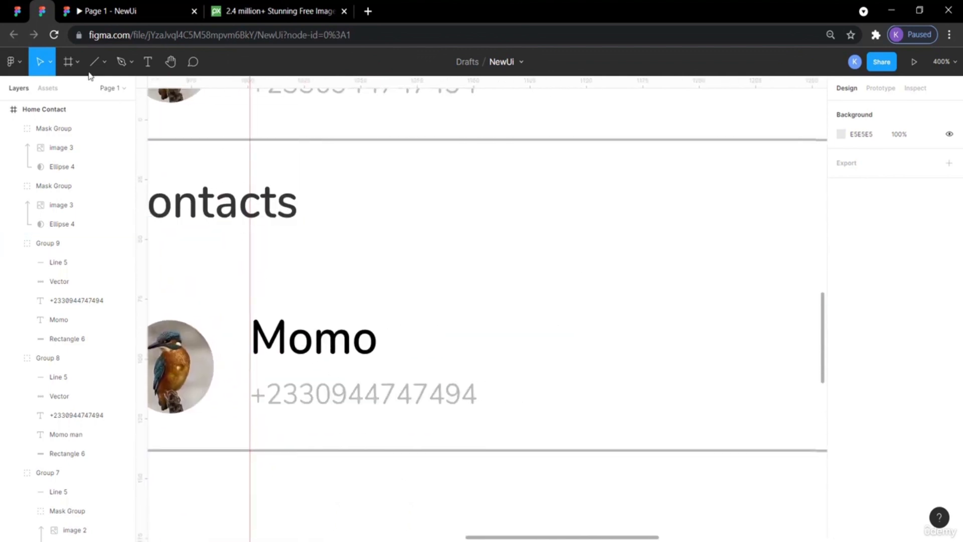
pyautogui.click(24, 14)
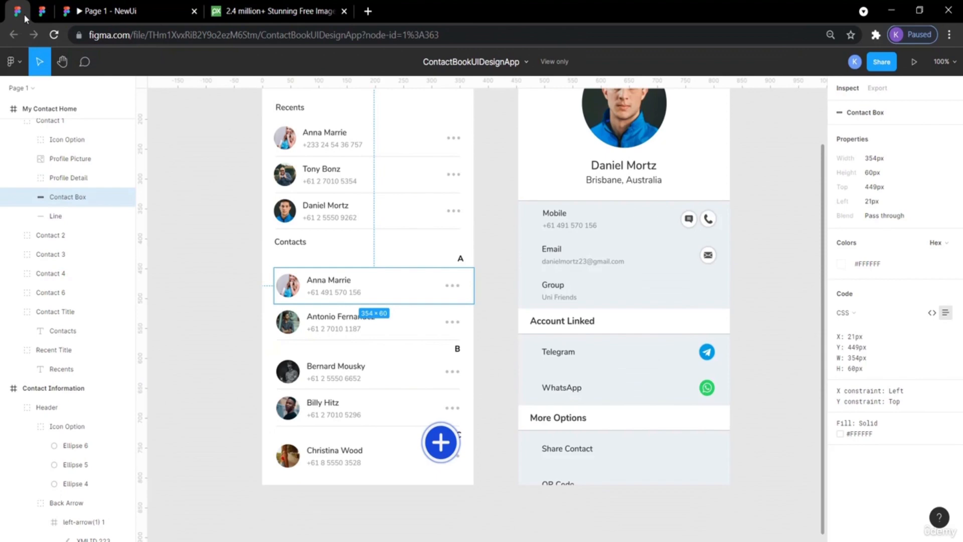
pyautogui.click(462, 259)
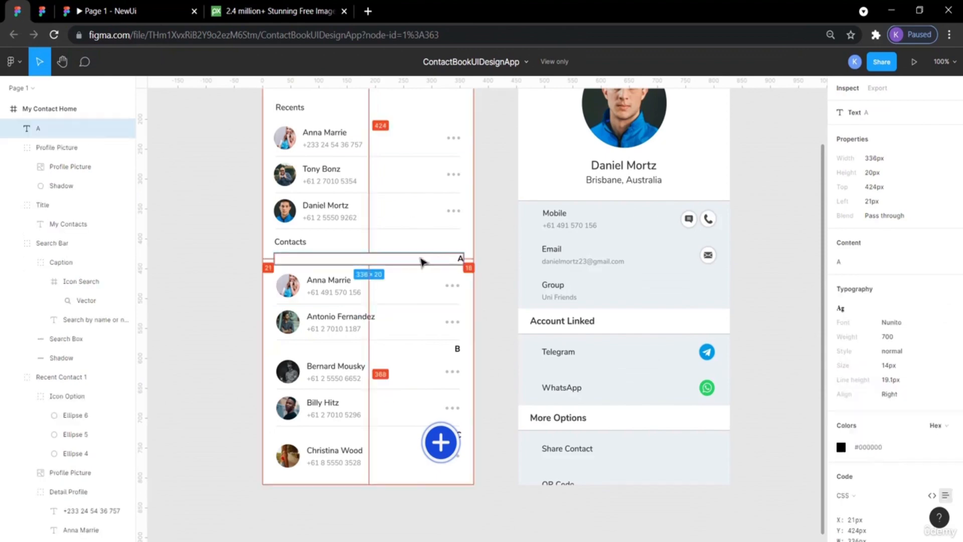
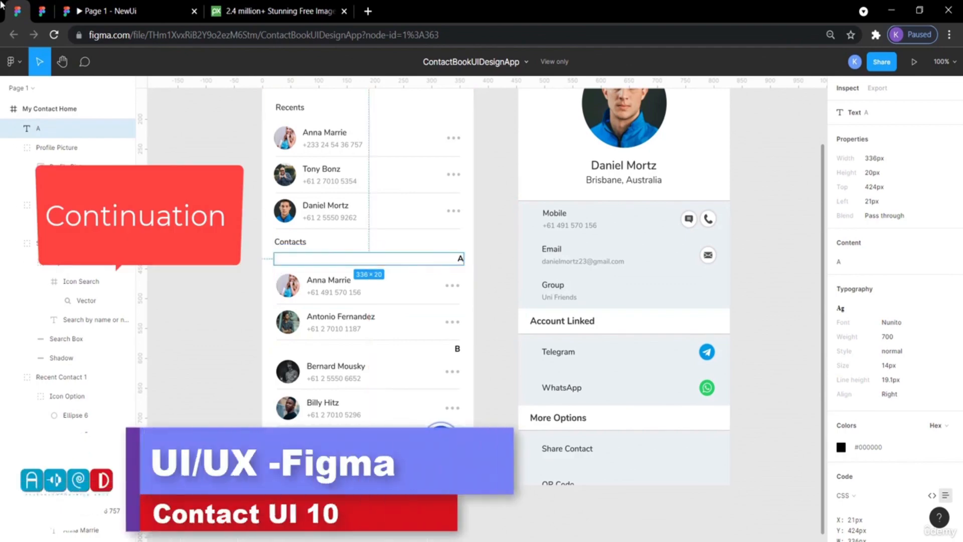
# Draw a rectangle about 388 × 27 just below the Contacts heading to serve as a letter section bar.
pyautogui.click(42, 11)
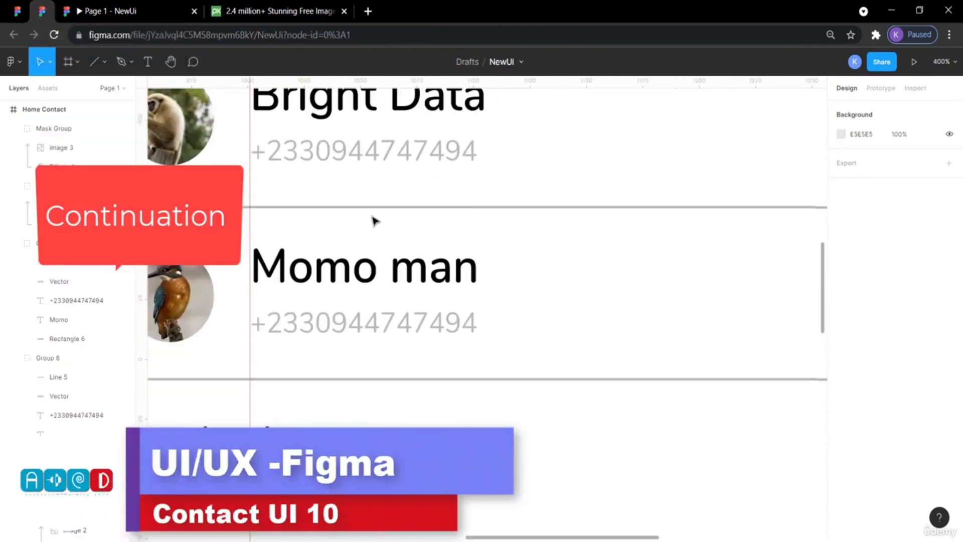
pyautogui.hscroll(-5, 373, 221)
pyautogui.scroll(-1, 373, 220)
pyautogui.scroll(-6, 374, 220)
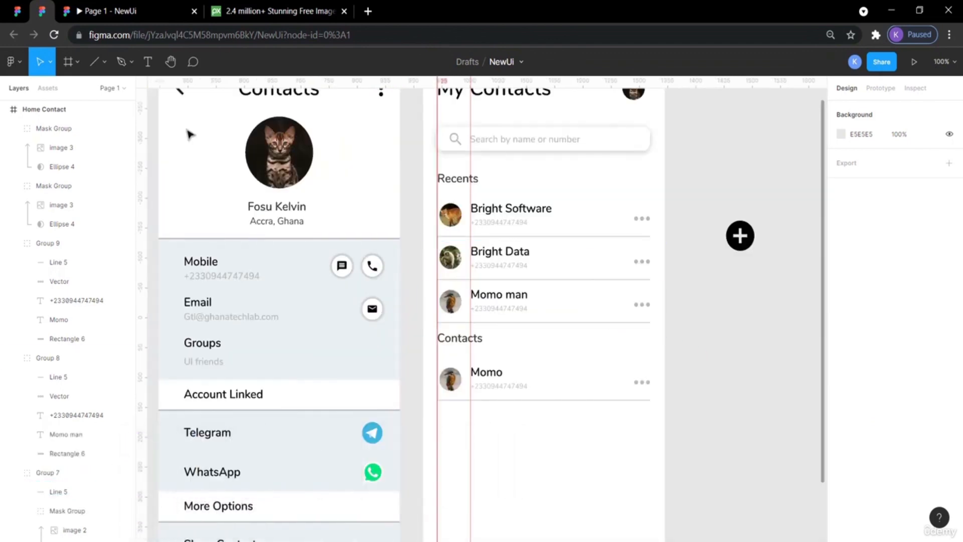
pyautogui.click(77, 62)
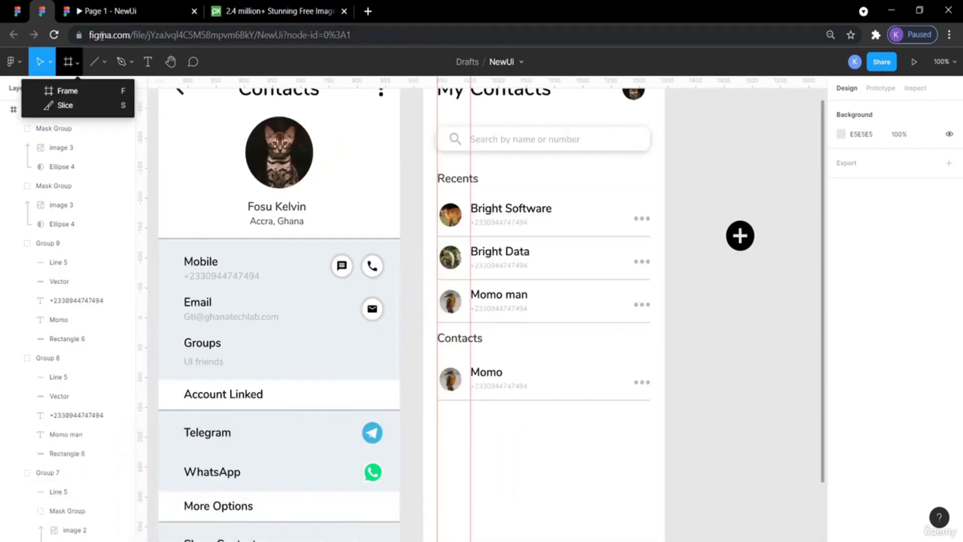
pyautogui.click(104, 63)
pyautogui.click(95, 90)
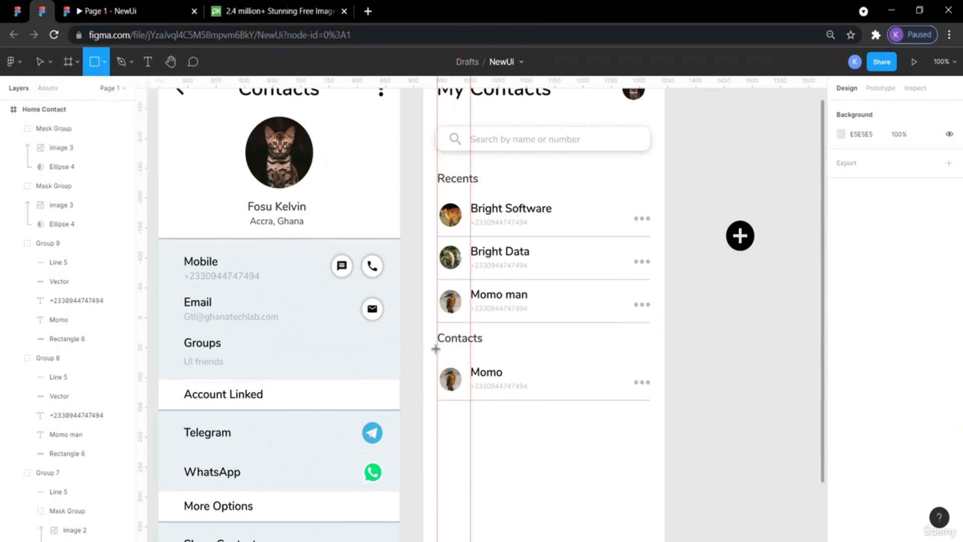
pyautogui.moveTo(437, 348); pyautogui.dragTo(656, 367)
pyautogui.click(742, 347)
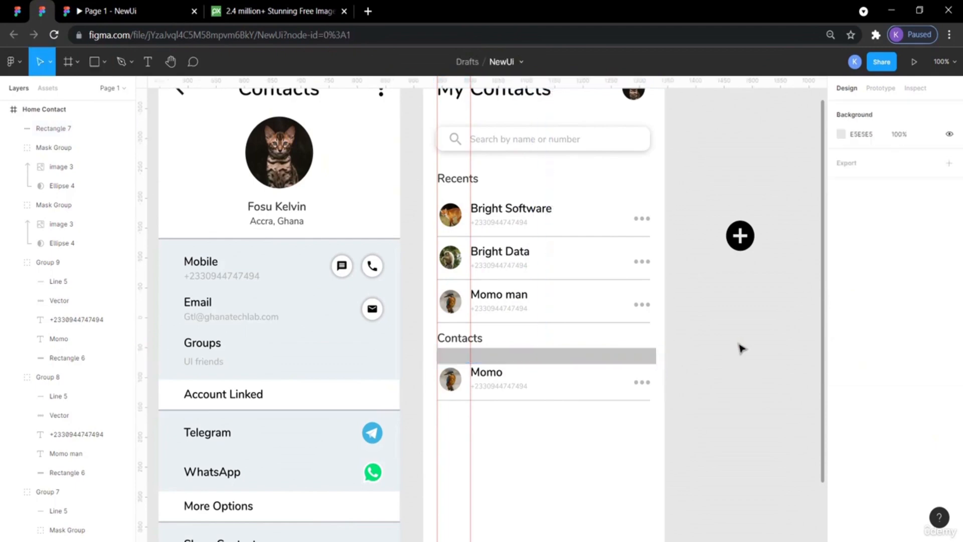
pyautogui.click(643, 359)
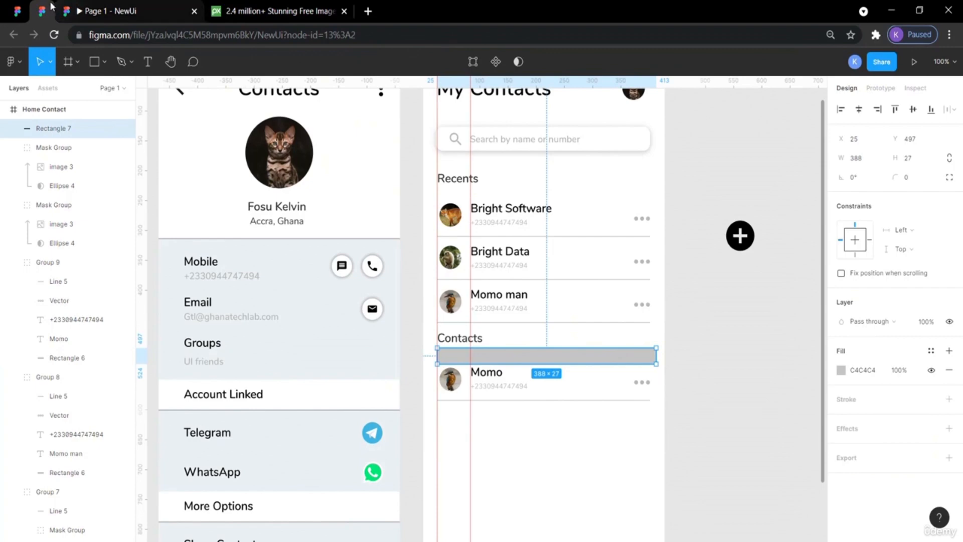
# Inspect the letter A section label in the reference design.
pyautogui.click(19, 10)
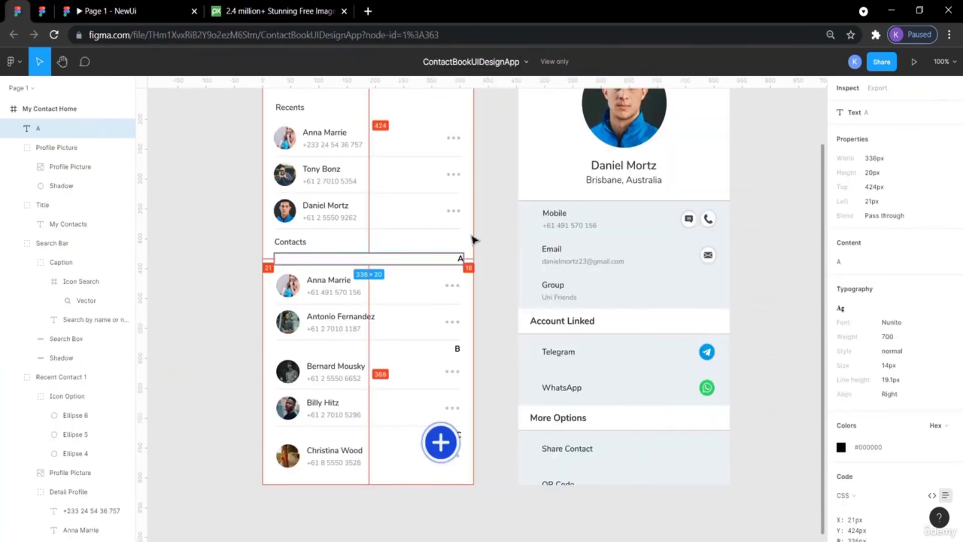
pyautogui.click(497, 253)
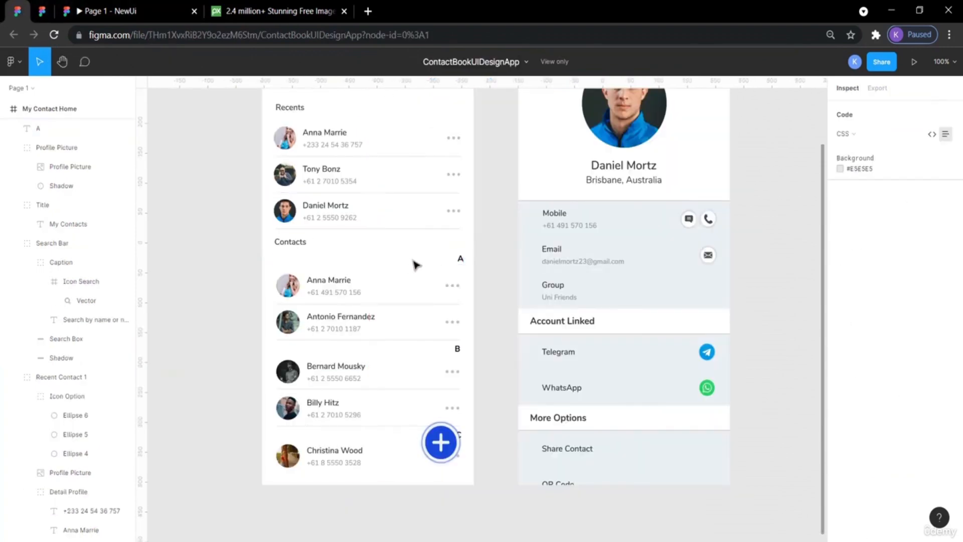
pyautogui.click(457, 259)
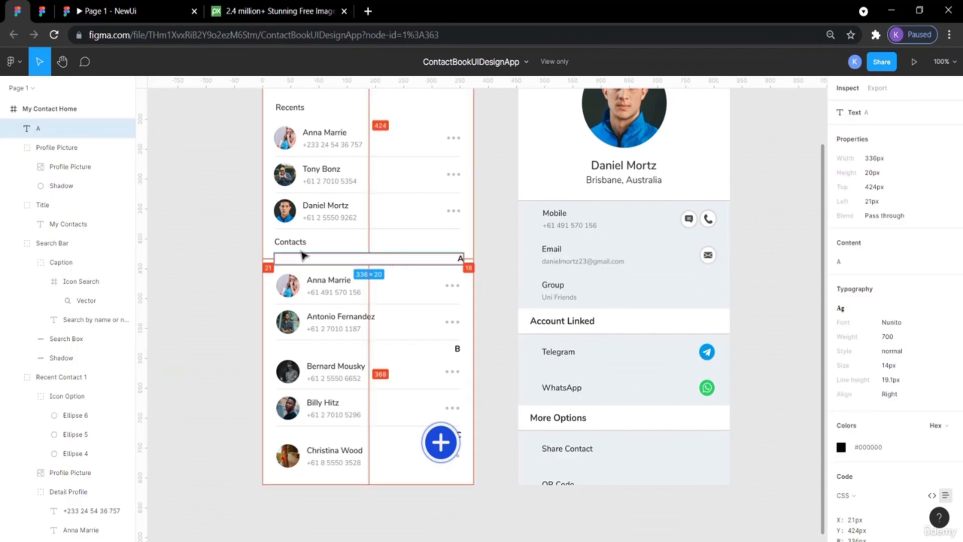
pyautogui.click(42, 11)
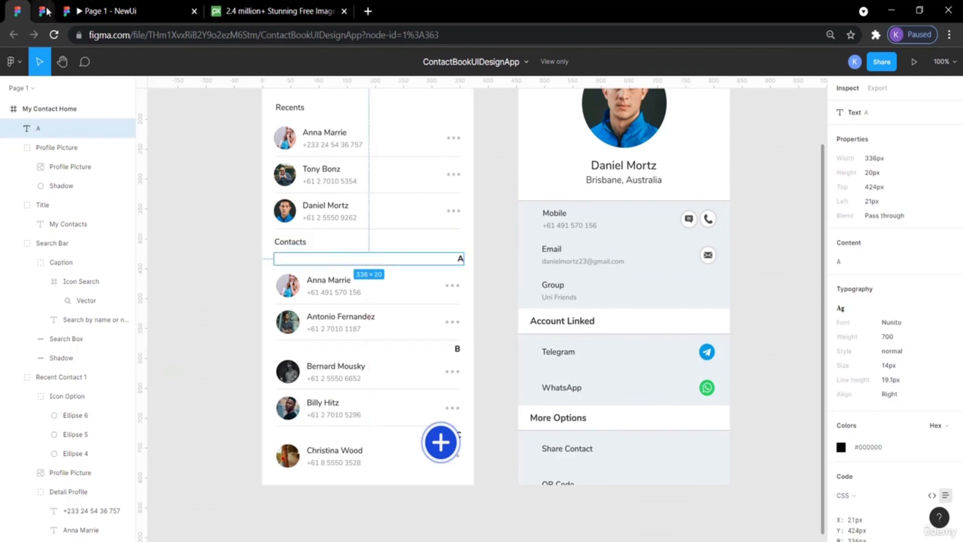
# Move the Momo contact row in the Contacts list down by 30 px.
pyautogui.click(724, 359)
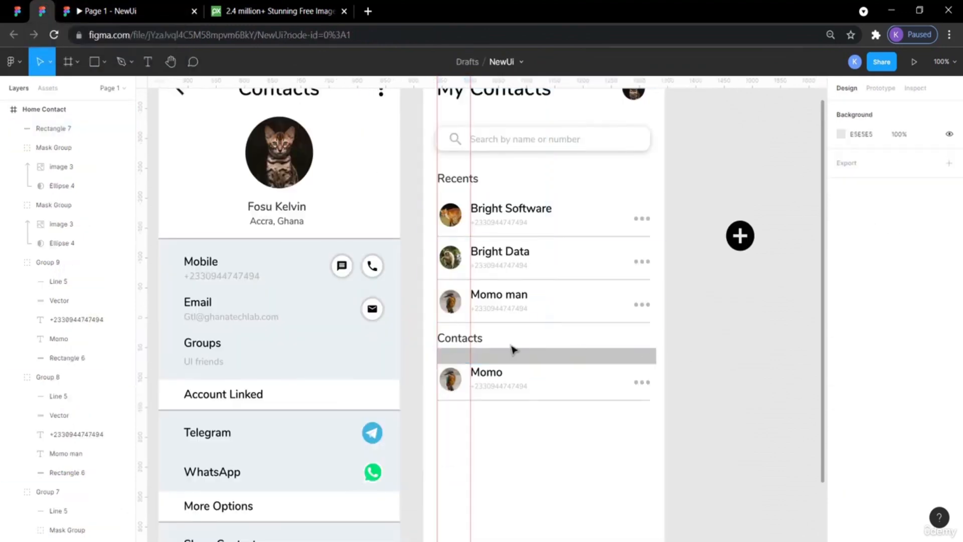
pyautogui.moveTo(658, 423); pyautogui.dragTo(438, 376)
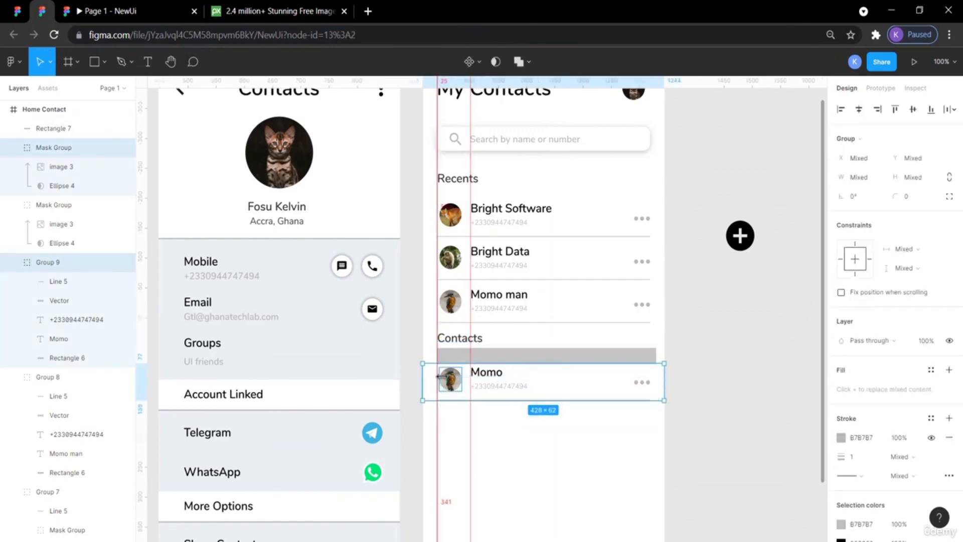
pyautogui.hotkey('shift', 'Down')
pyautogui.hotkey('shift', 'Down')
pyautogui.hotkey('shift', 'Down')
pyautogui.hotkey('shift', 'Down')
pyautogui.hotkey('shift', 'Down')
pyautogui.hotkey('shift', 'Down')
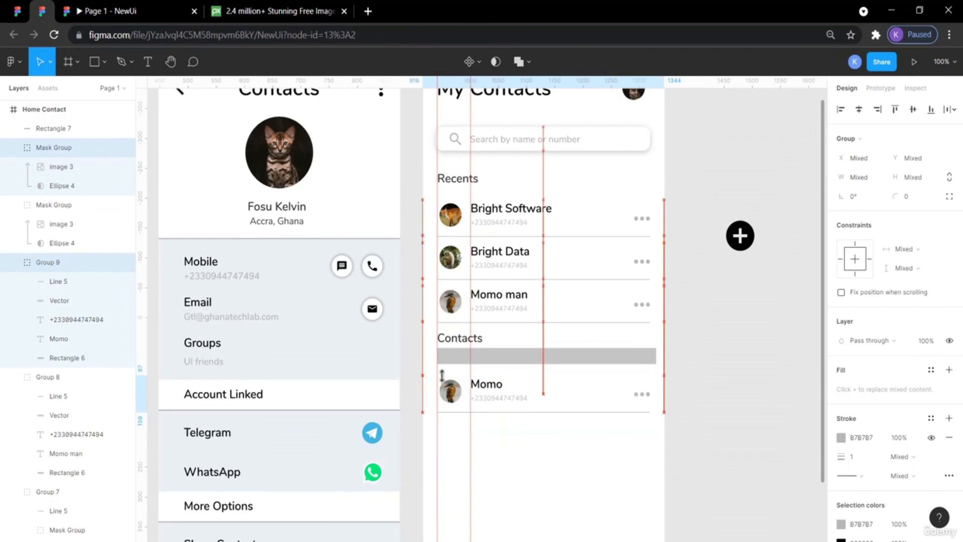
# Nudge the section bar rectangle down to Y 503.
pyautogui.click(520, 362)
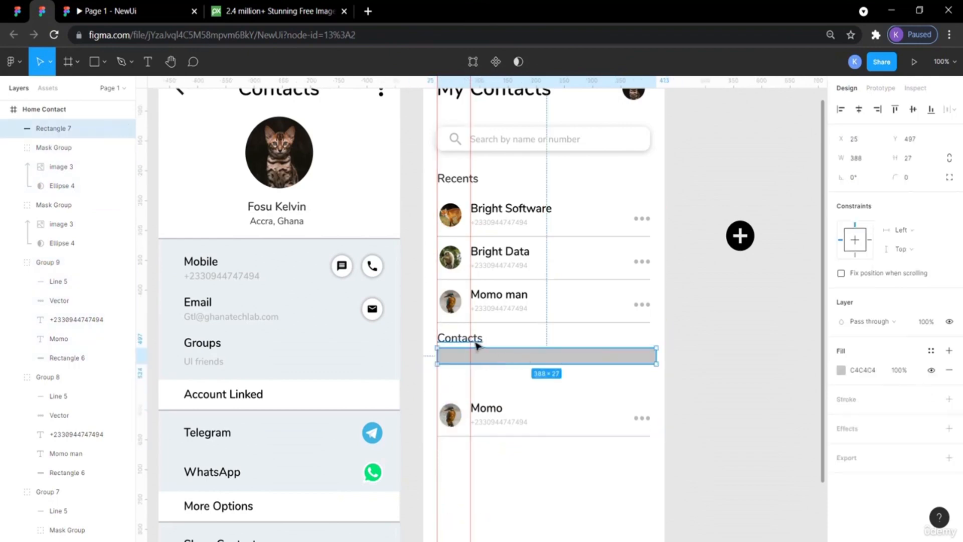
pyautogui.press('alt')
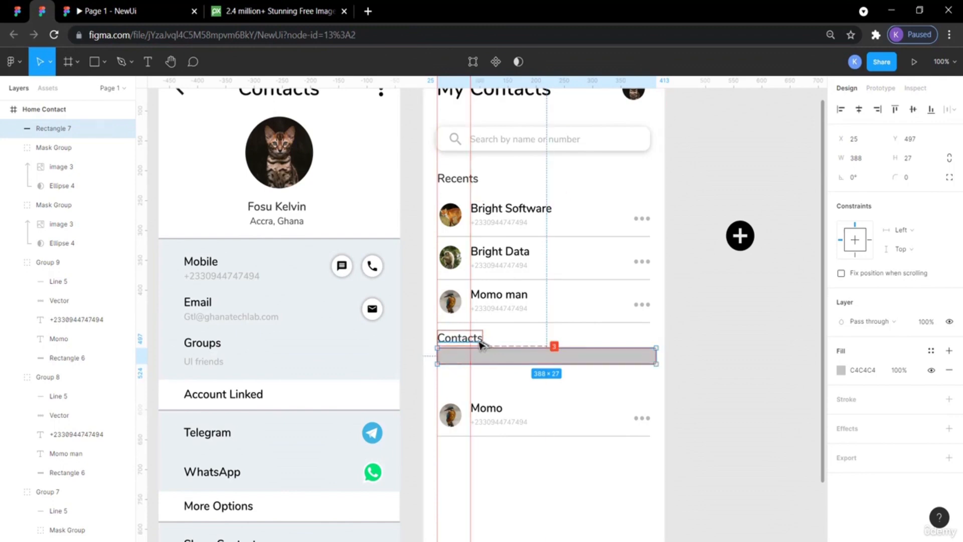
pyautogui.press('Down')
pyautogui.press('Down')
pyautogui.press('Down')
pyautogui.press('Down')
pyautogui.press('Down')
pyautogui.press('Down')
pyautogui.press('Down')
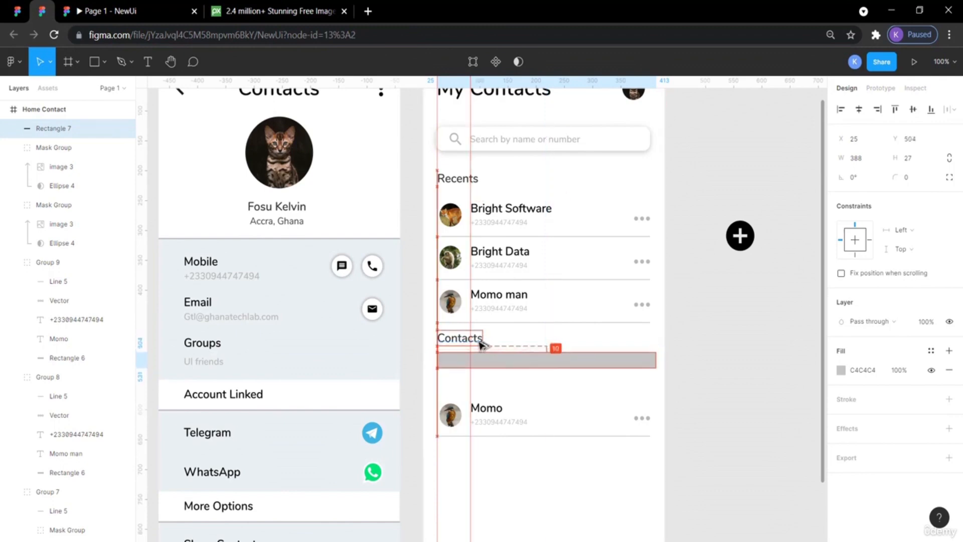
# Set the section bar rectangle's fill to white, FFFFFF.
pyautogui.click(689, 355)
pyautogui.click(648, 365)
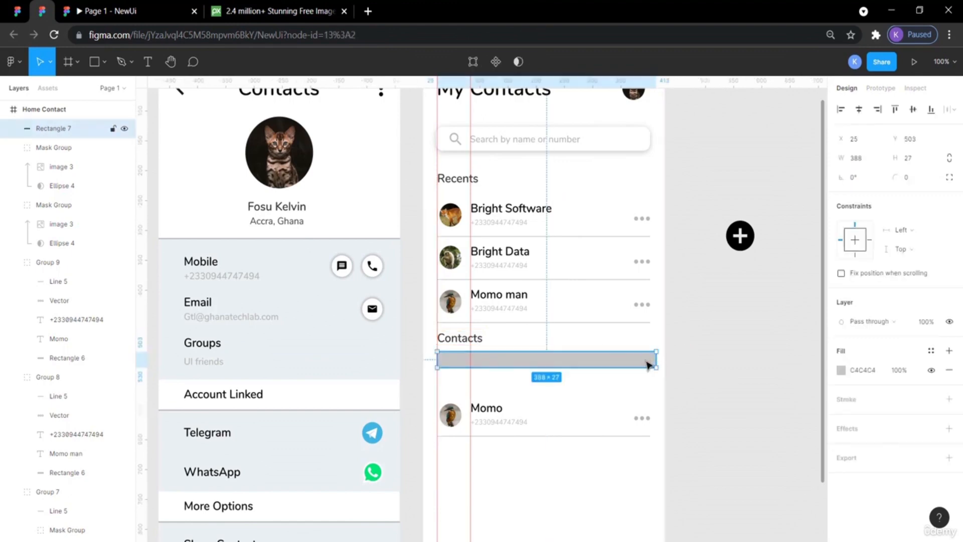
pyautogui.click(841, 371)
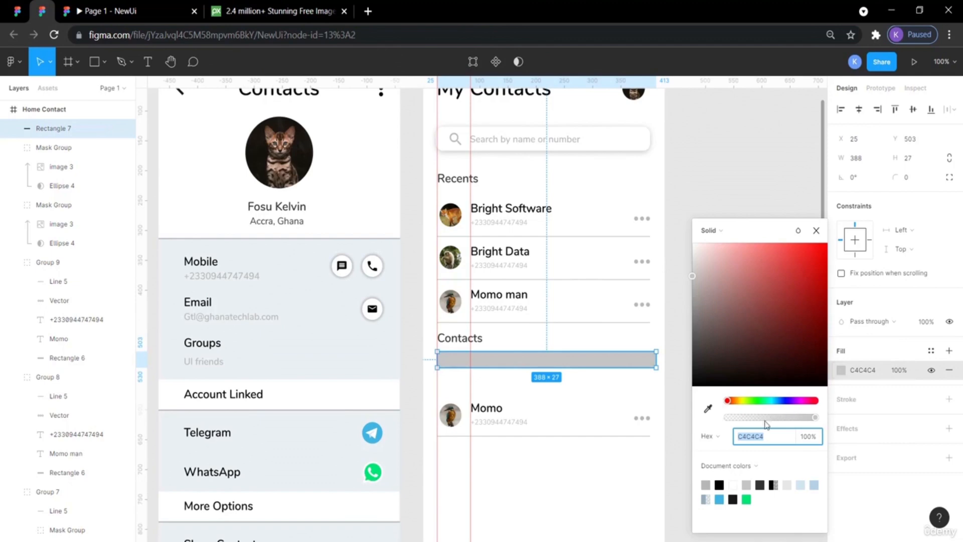
pyautogui.click(706, 484)
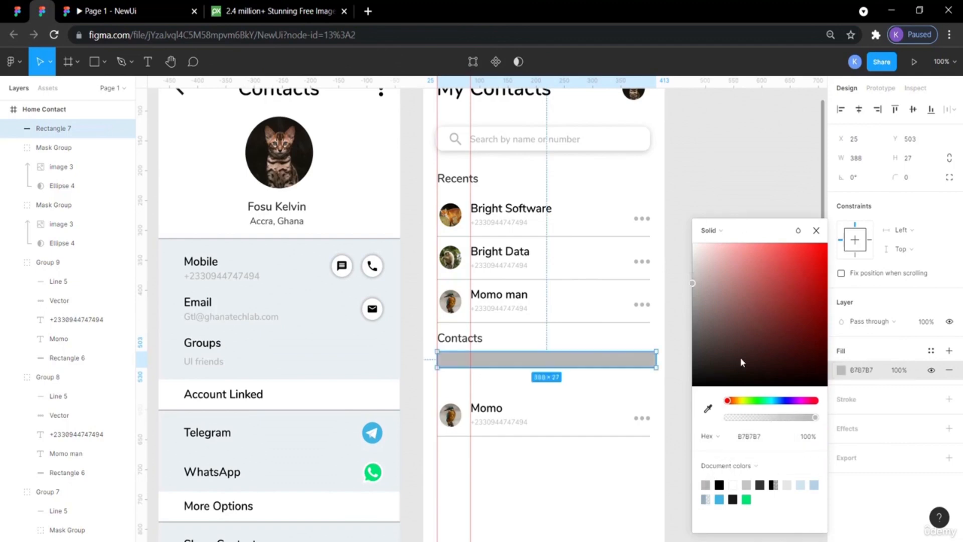
pyautogui.click(733, 484)
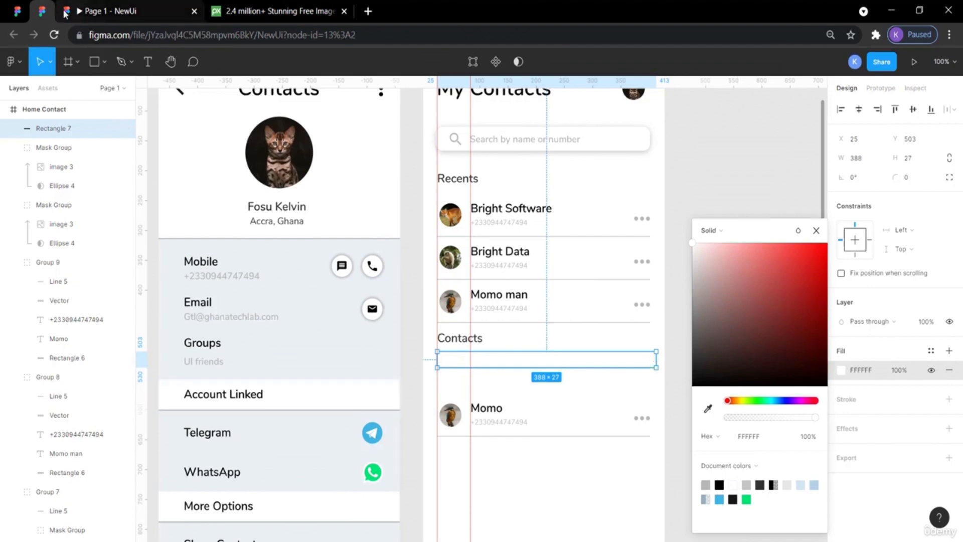
# Check the typography of the reference design's letter A label.
pyautogui.click(20, 13)
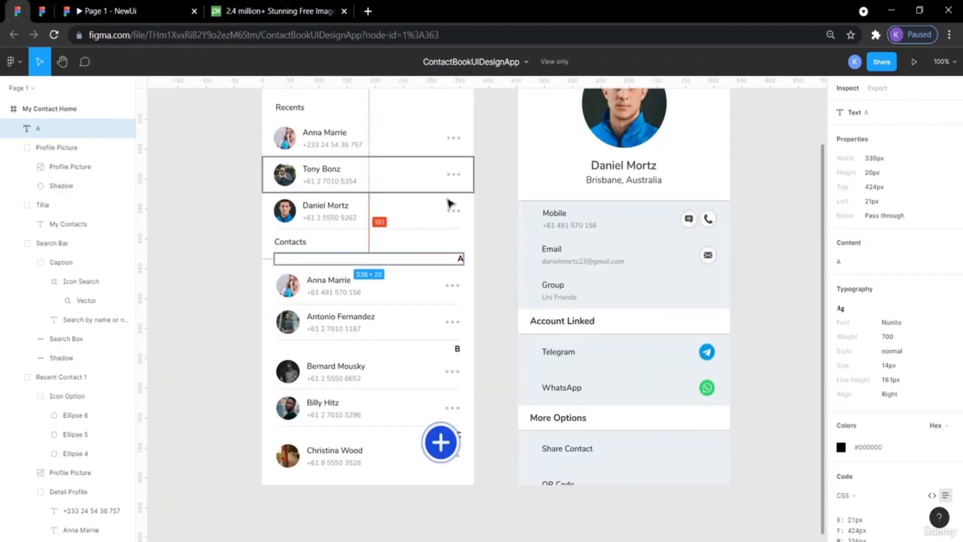
pyautogui.click(460, 259)
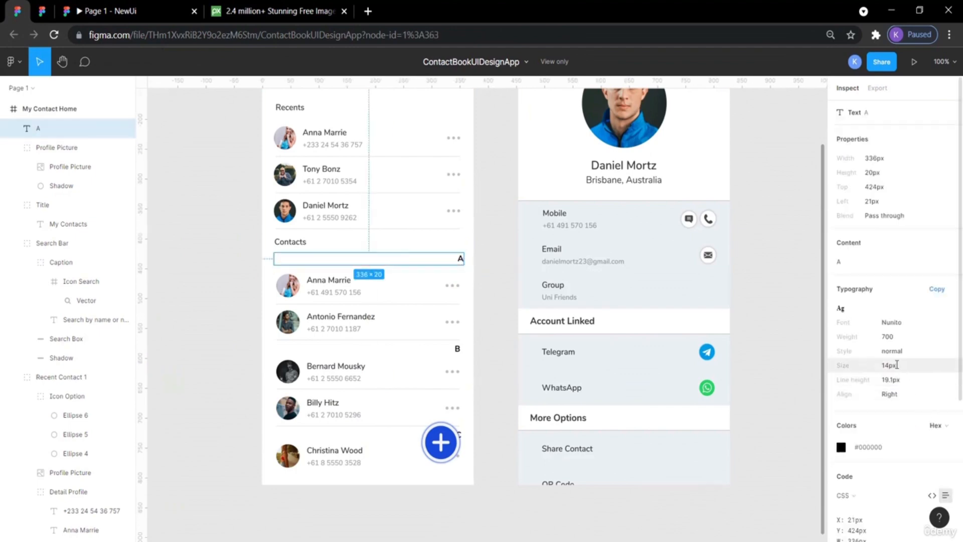
pyautogui.click(42, 17)
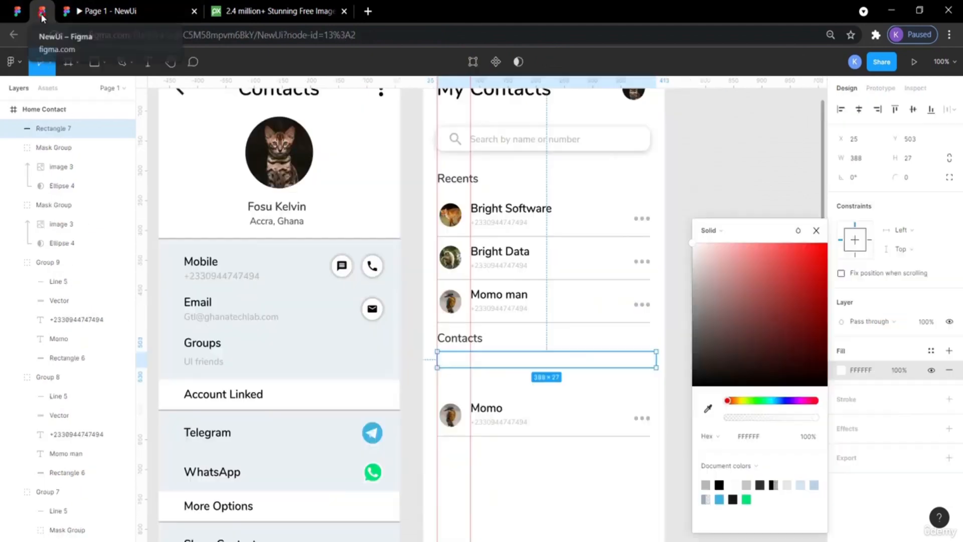
# Paste a copy of the Momo name text, move it to the section bar's right end and bring it to front.
pyautogui.click(702, 179)
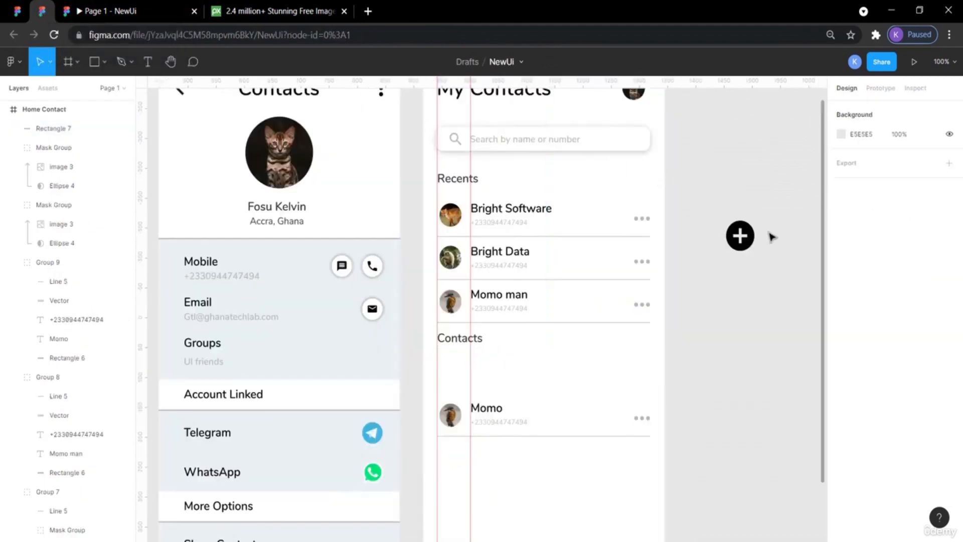
pyautogui.doubleClick(492, 411)
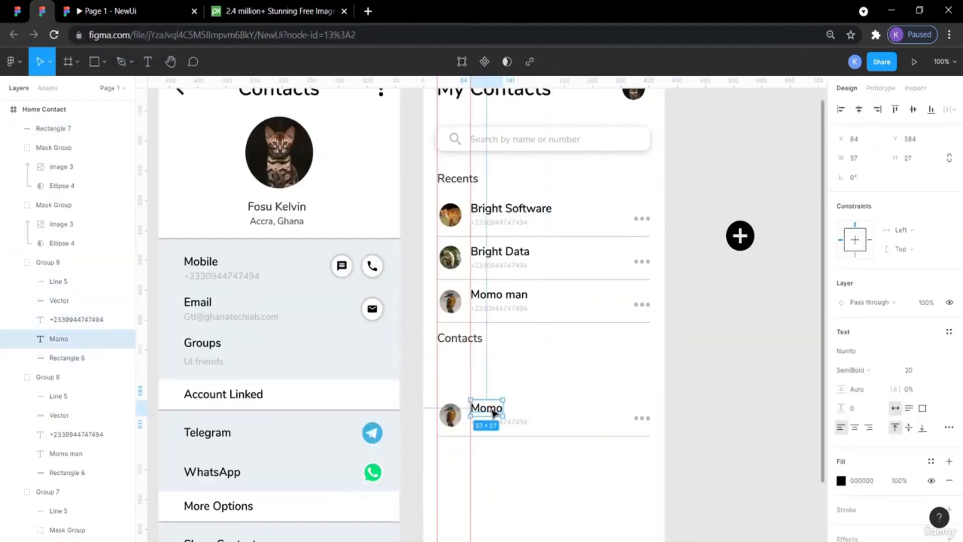
pyautogui.hotkey('ctrl', 'v')
pyautogui.moveTo(492, 412); pyautogui.dragTo(632, 374)
pyautogui.rightClick(631, 372)
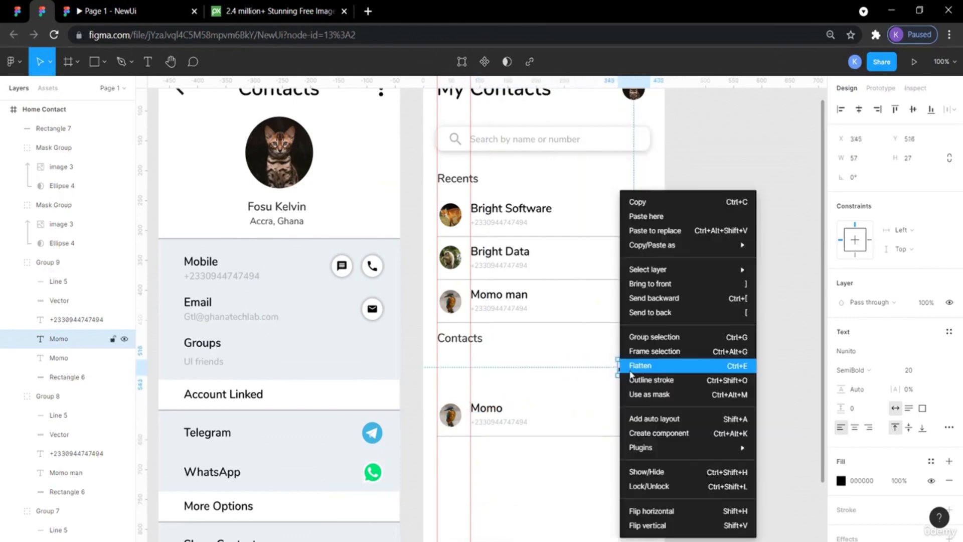
pyautogui.click(652, 283)
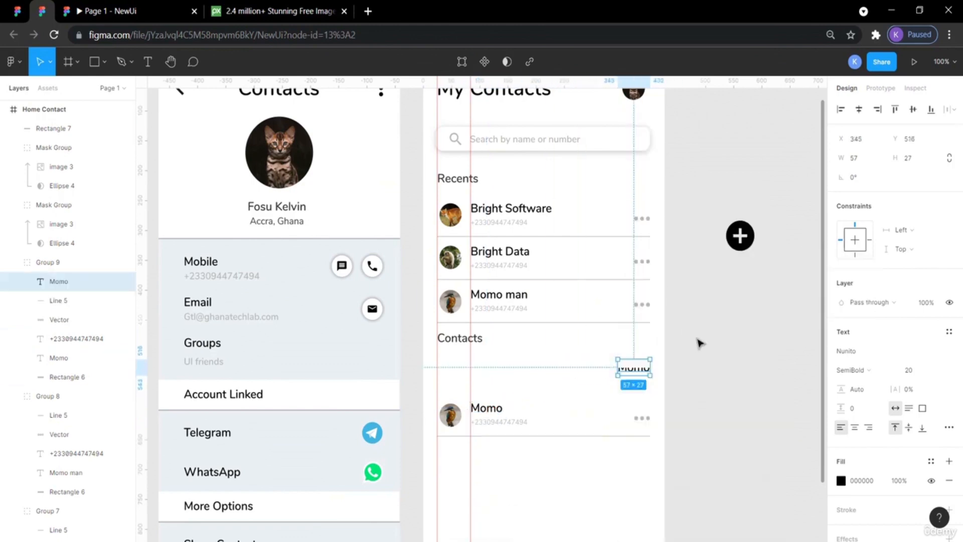
# Send the white section bar rectangle backward, then to the back, behind the copied name text.
pyautogui.click(597, 361)
pyautogui.rightClick(595, 362)
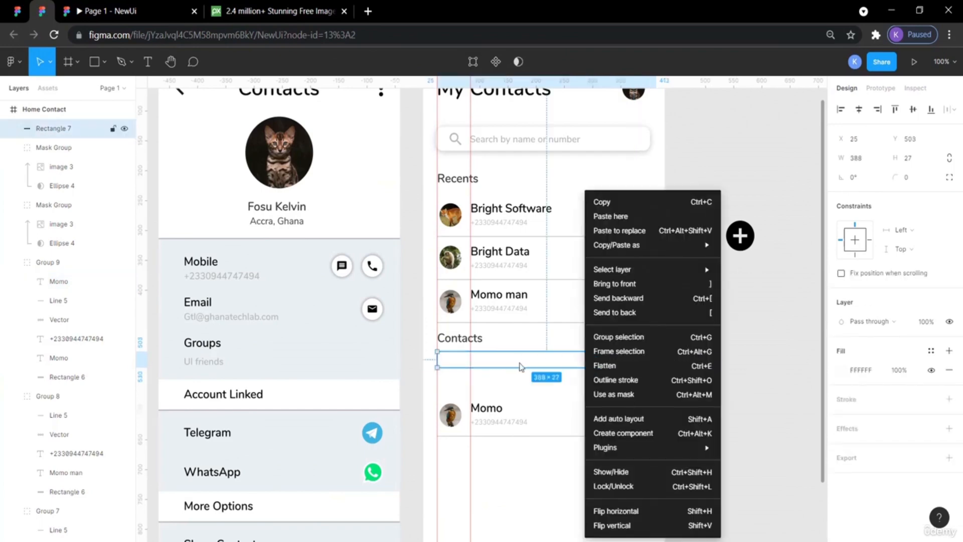
pyautogui.click(619, 298)
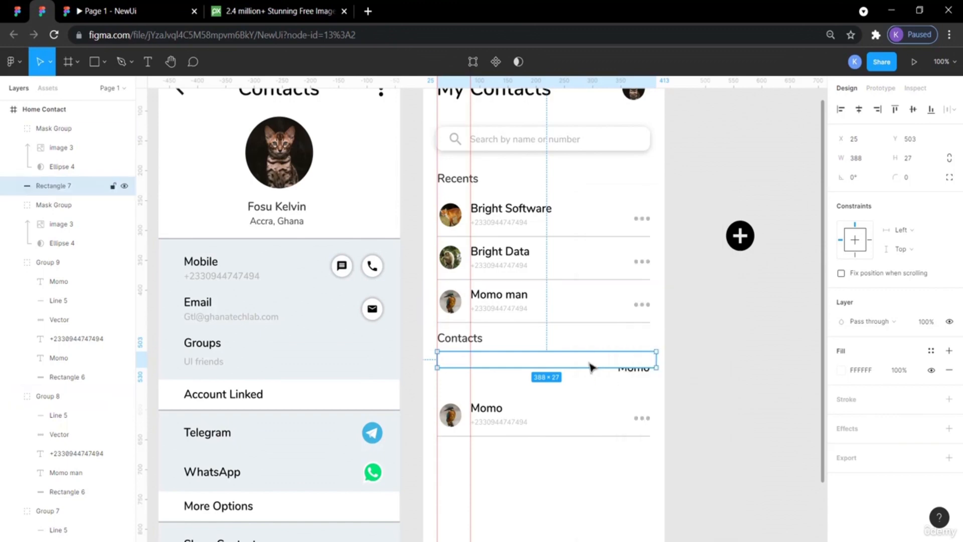
pyautogui.rightClick(591, 362)
pyautogui.click(600, 304)
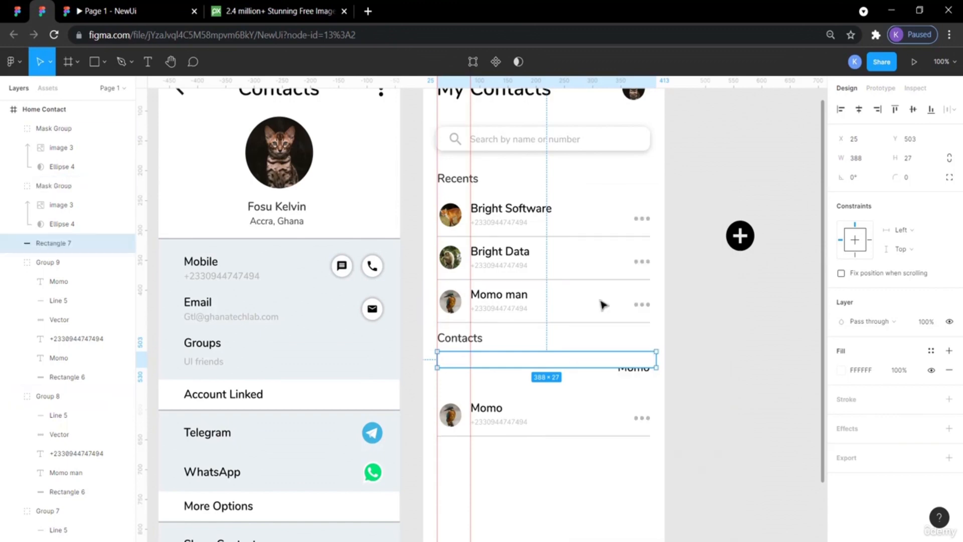
pyautogui.rightClick(597, 367)
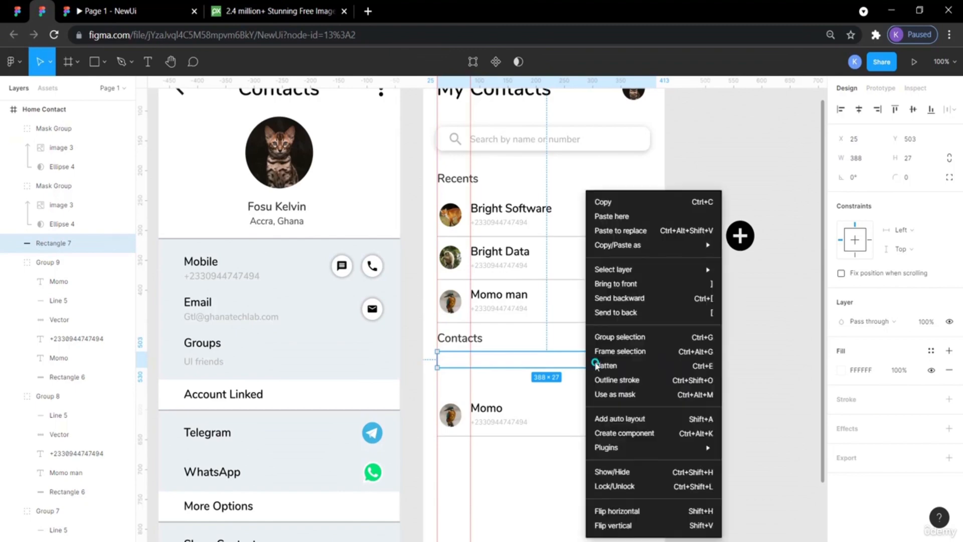
pyautogui.click(618, 312)
pyautogui.click(703, 356)
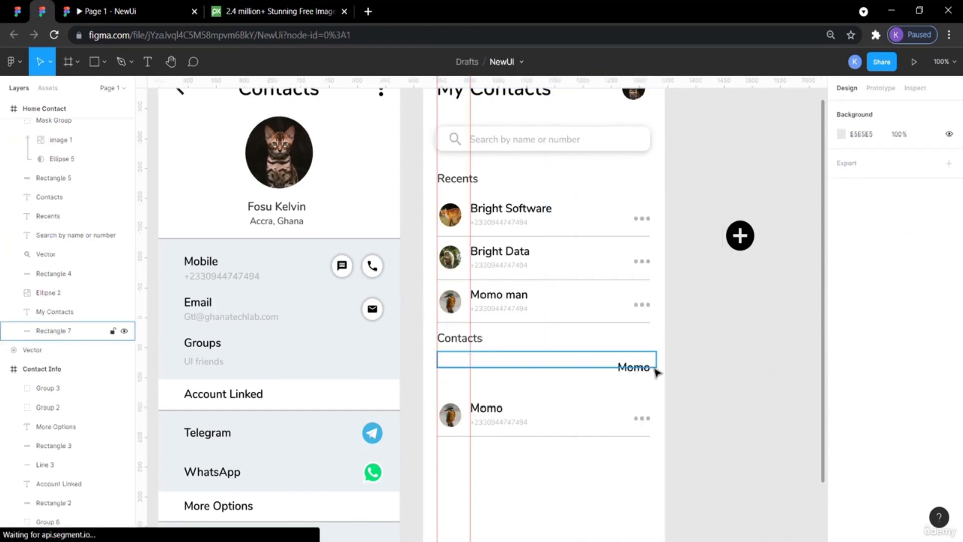
# Move the copied Momo text slightly up to the top right corner of the section bar.
pyautogui.moveTo(646, 372)
pyautogui.mouseDown()
pyautogui.moveTo(642, 357)
pyautogui.moveTo(644, 370)
pyautogui.mouseUp()
pyautogui.press('Escape')
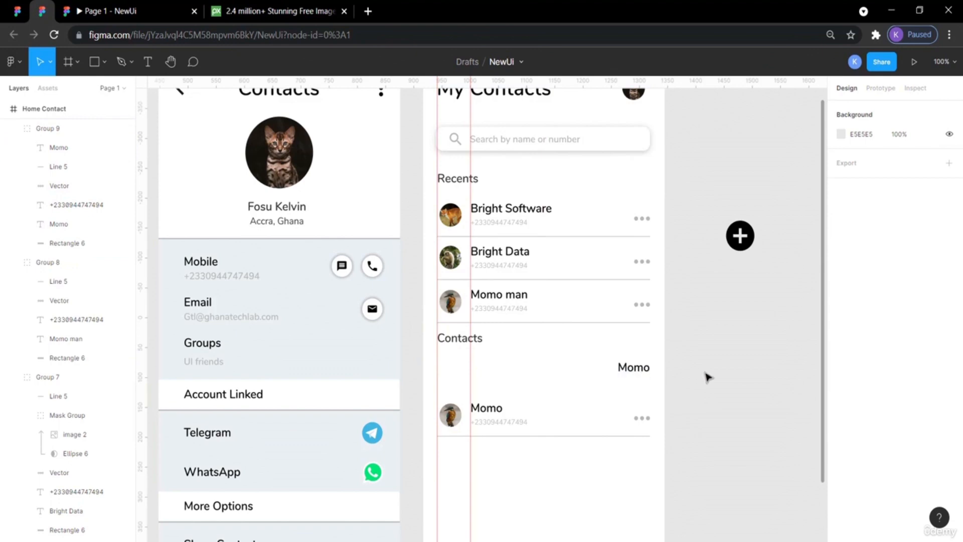
pyautogui.click(636, 370)
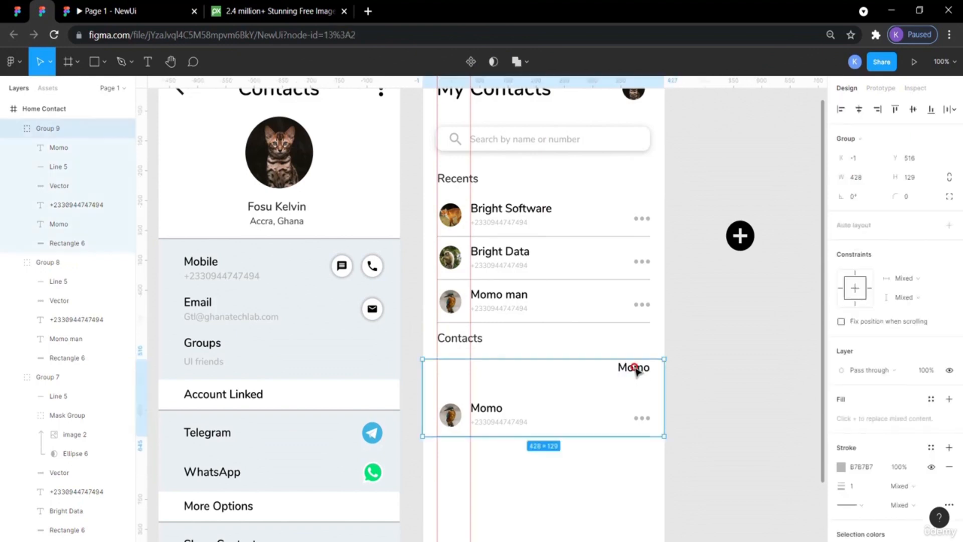
pyautogui.doubleClick(635, 370)
pyautogui.moveTo(635, 370); pyautogui.dragTo(640, 355)
pyautogui.click(672, 457)
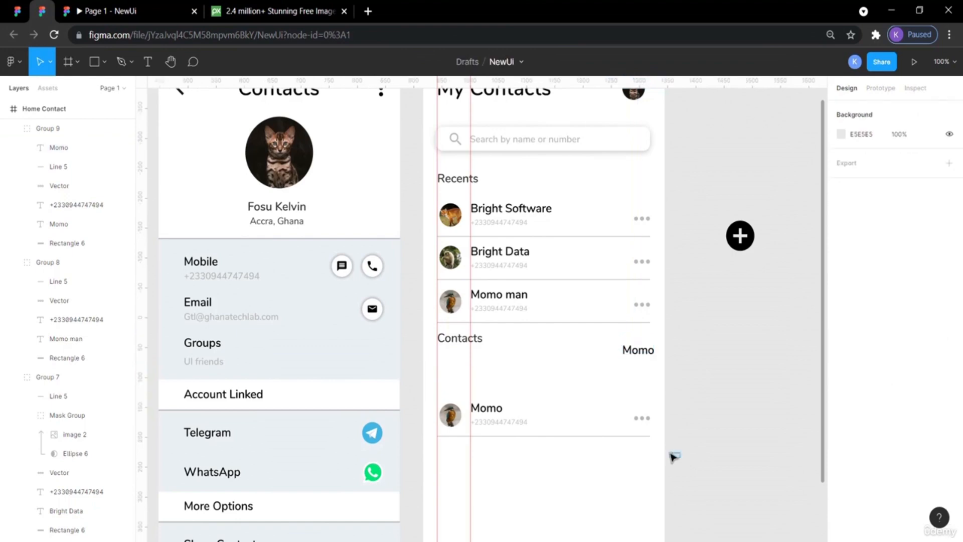
pyautogui.click(602, 363)
pyautogui.click(693, 335)
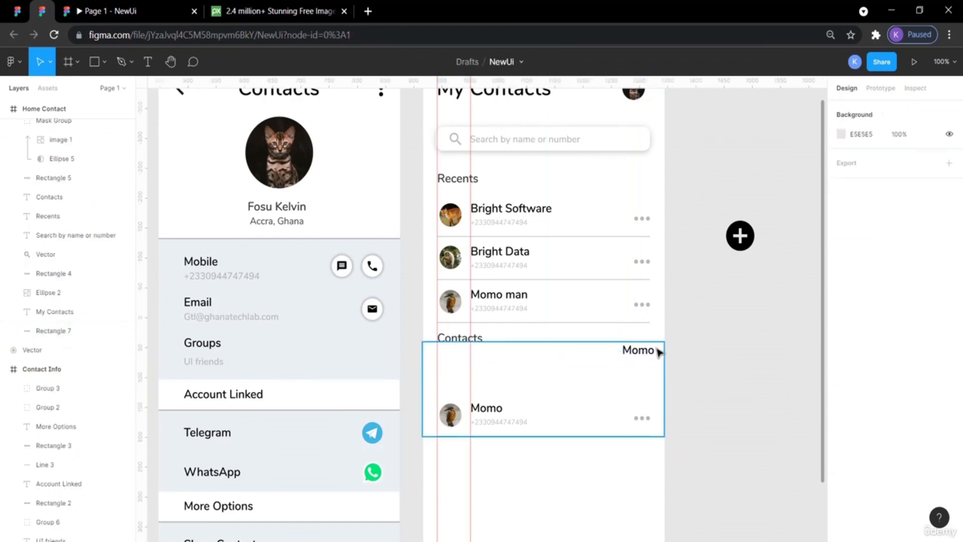
# Move the copied Momo text down onto the section bar and change its text to A.
pyautogui.click(642, 356)
pyautogui.doubleClick(642, 353)
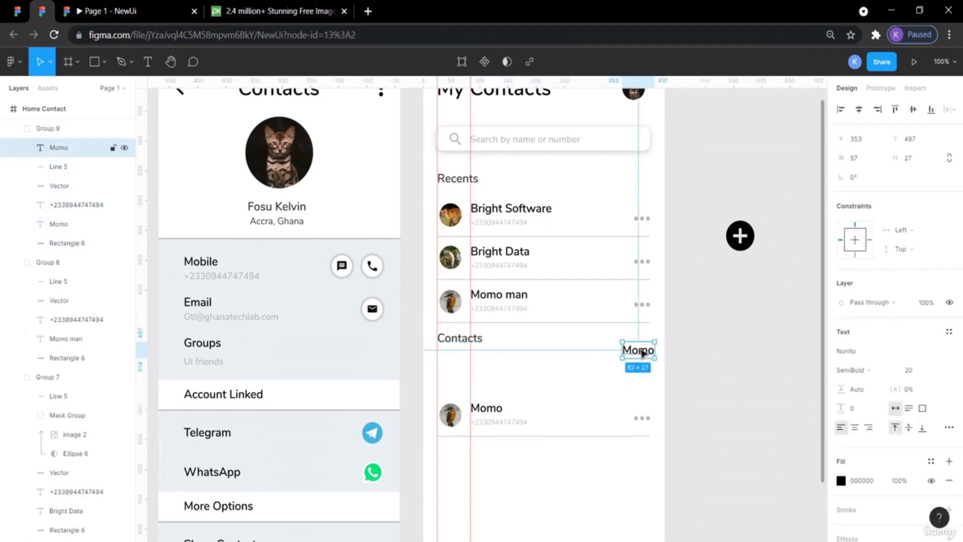
pyautogui.moveTo(642, 351); pyautogui.dragTo(637, 363)
pyautogui.doubleClick(636, 363)
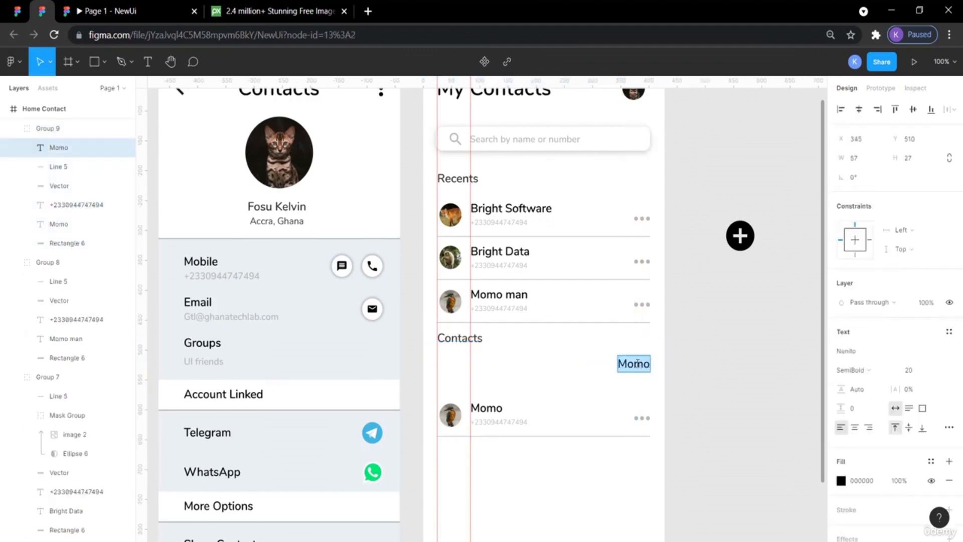
pyautogui.write('A')
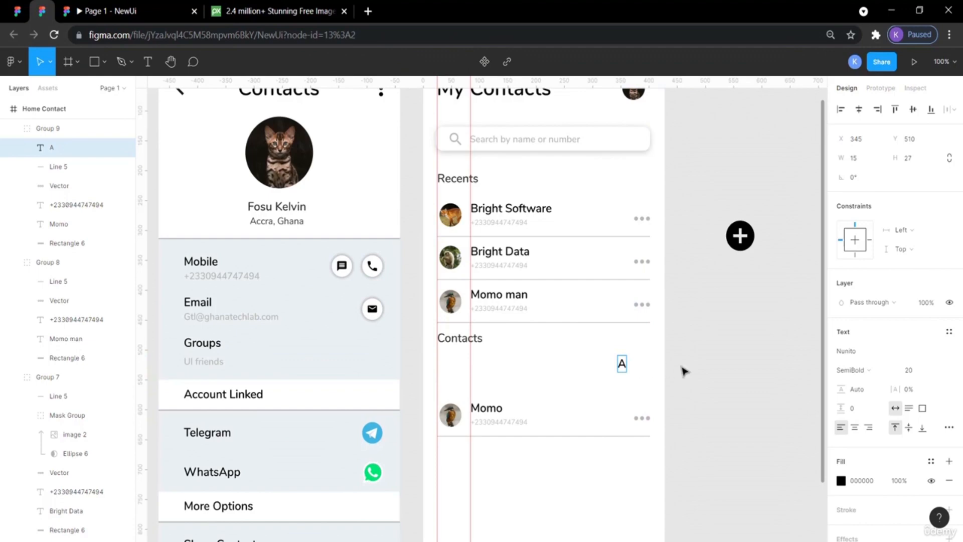
pyautogui.press('Escape')
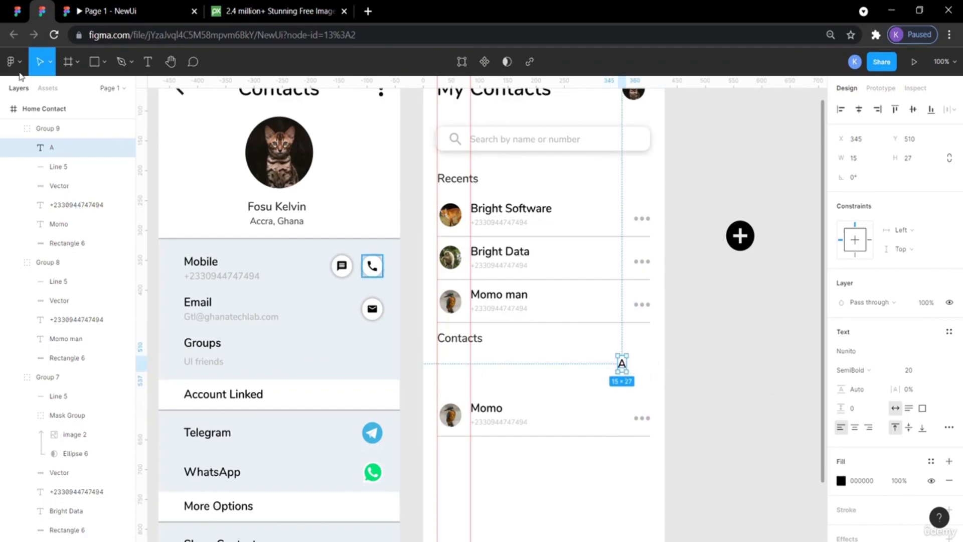
# Set the A label's font size to 14 and weight to Regular, then move it to the section bar's right end.
pyautogui.click(15, 10)
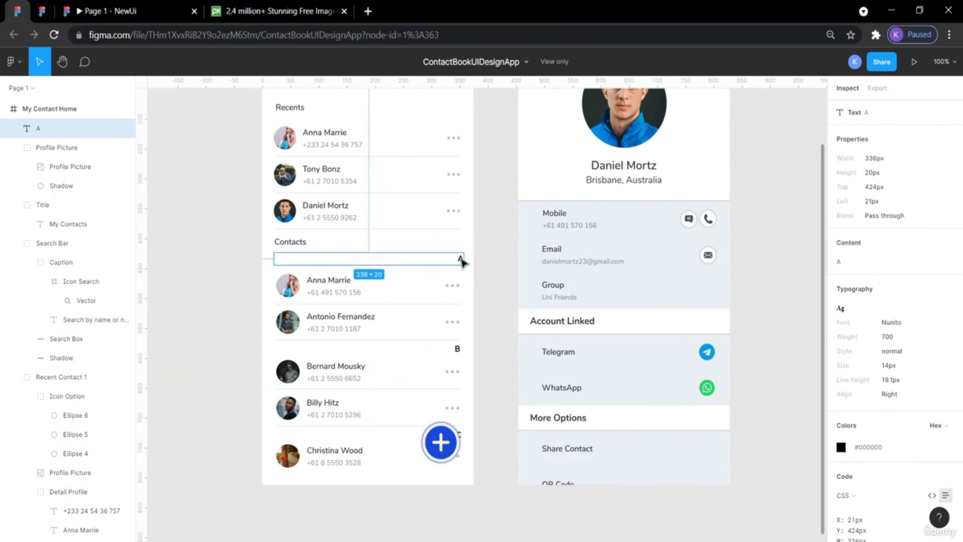
pyautogui.click(42, 12)
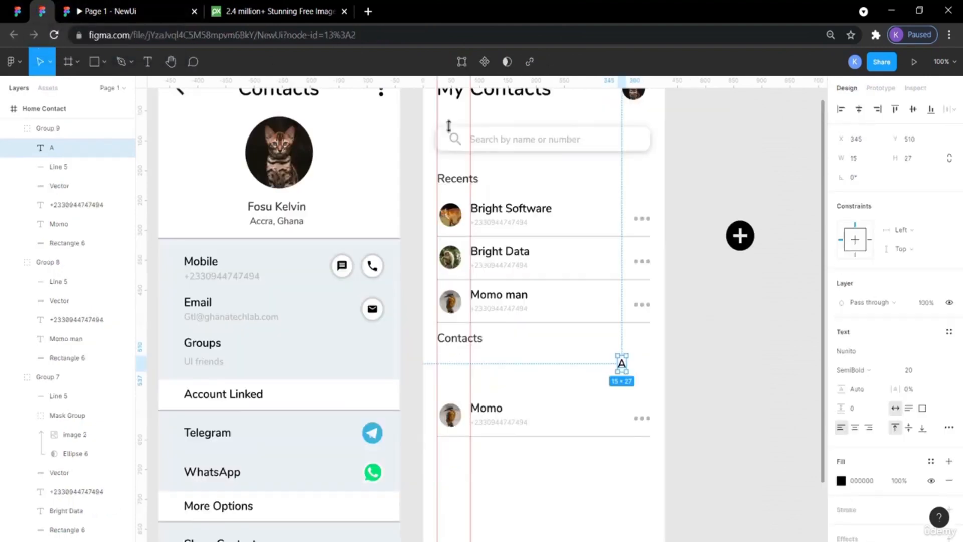
pyautogui.doubleClick(621, 363)
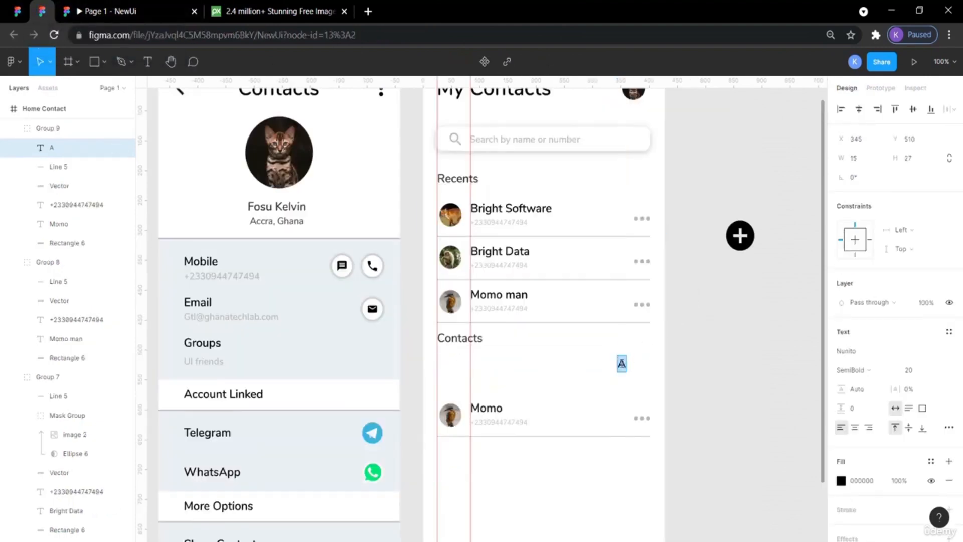
pyautogui.click(910, 370)
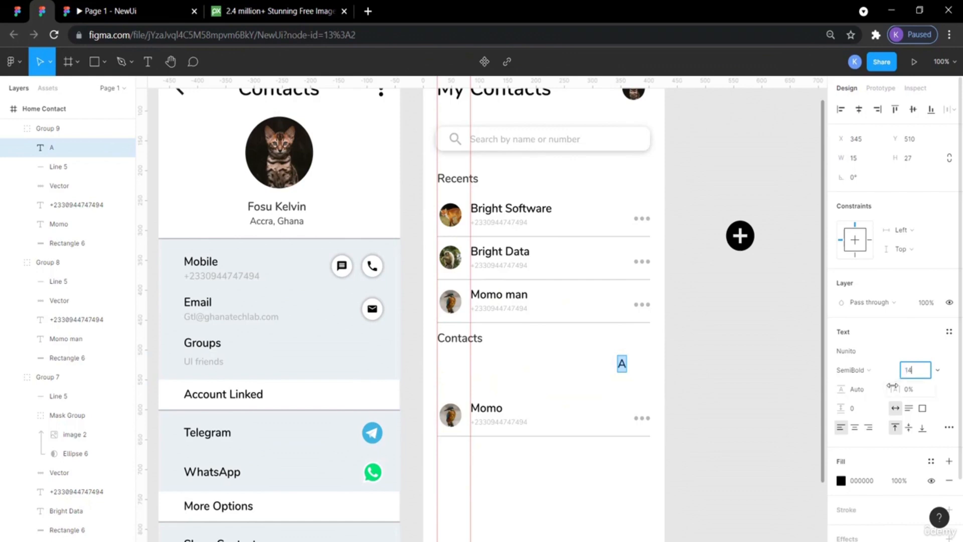
pyautogui.click(883, 372)
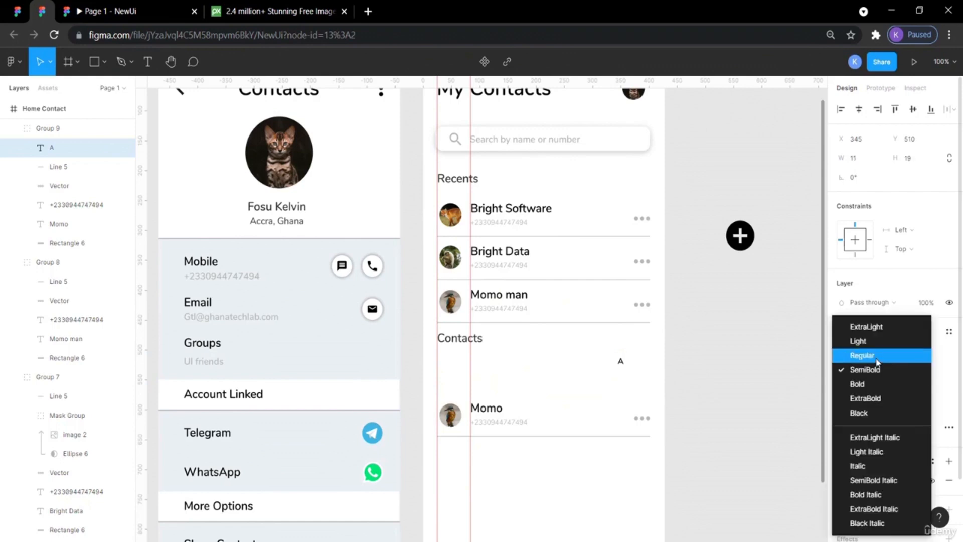
pyautogui.click(877, 360)
pyautogui.press('Escape')
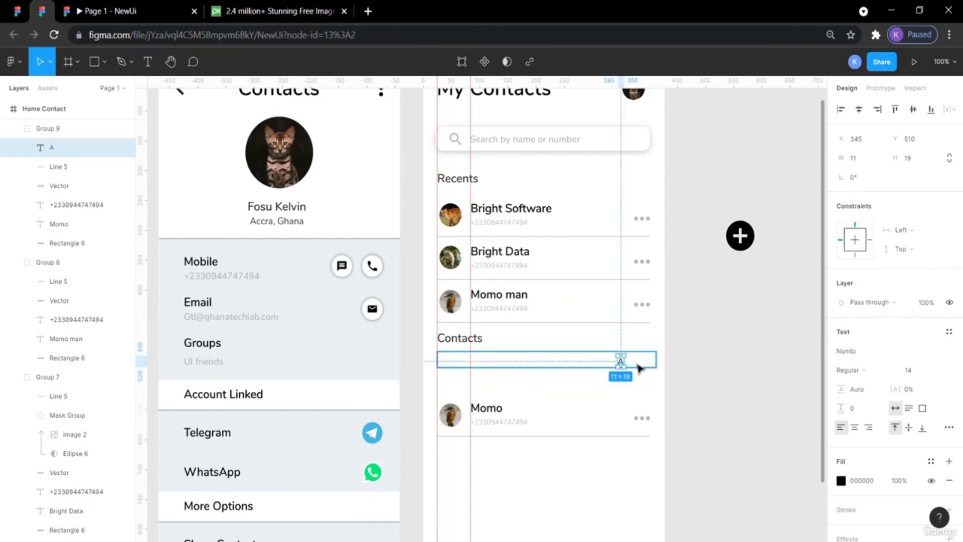
pyautogui.moveTo(622, 363); pyautogui.dragTo(642, 365)
pyautogui.click(727, 369)
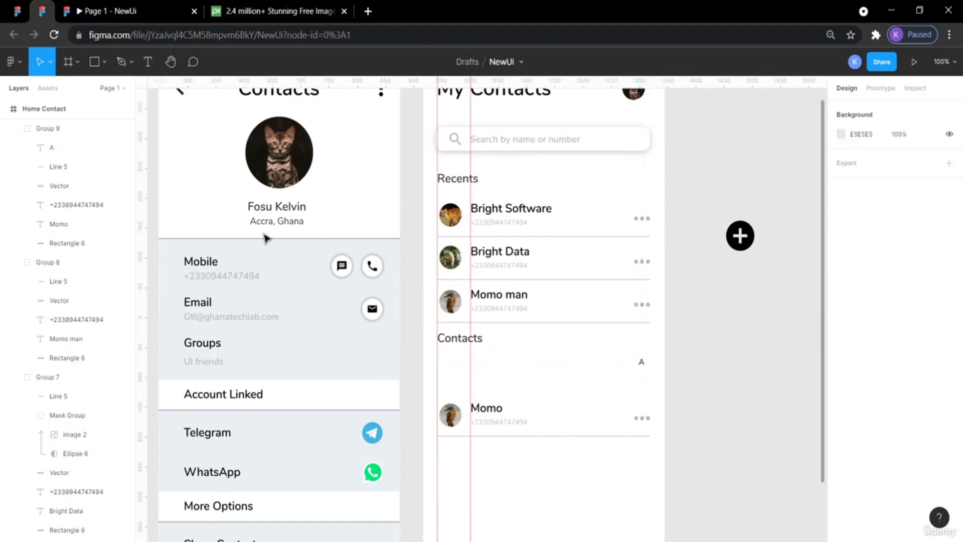
# Compare with the reference design and change the A label's font weight to SemiBold.
pyautogui.click(15, 15)
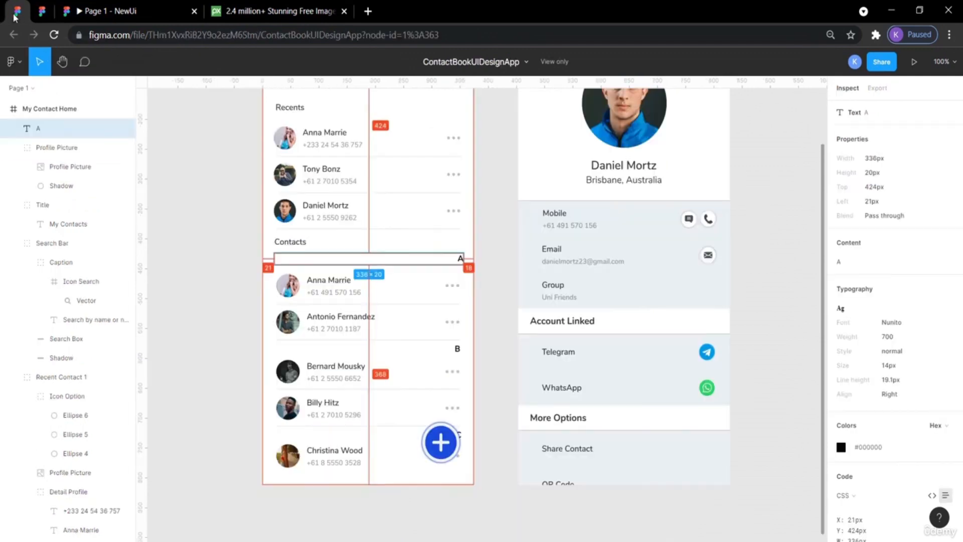
pyautogui.click(210, 210)
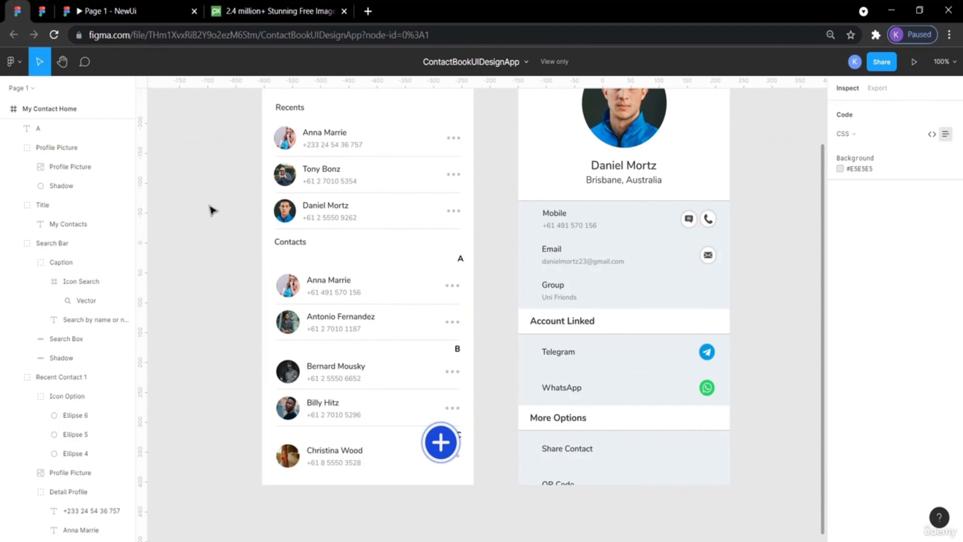
pyautogui.click(42, 11)
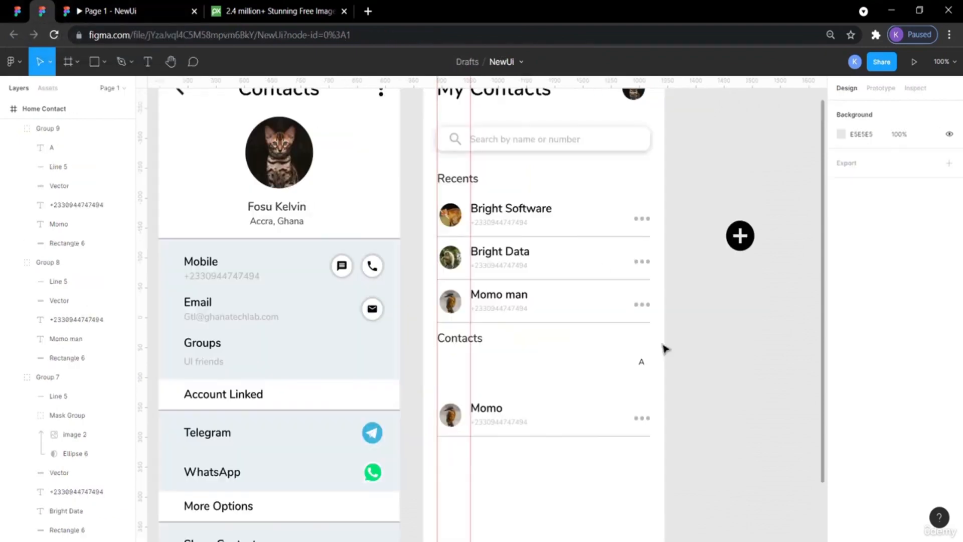
pyautogui.click(643, 364)
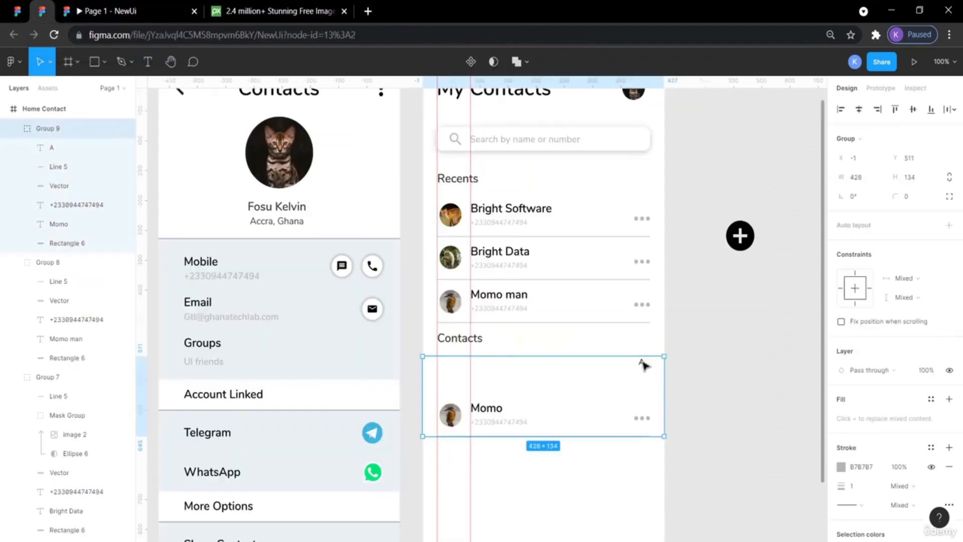
pyautogui.doubleClick(642, 362)
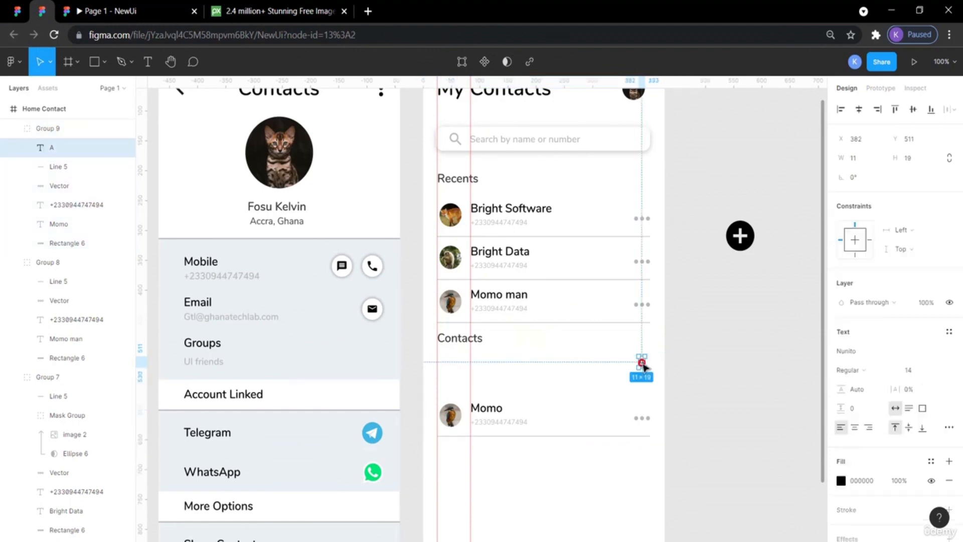
pyautogui.doubleClick(642, 362)
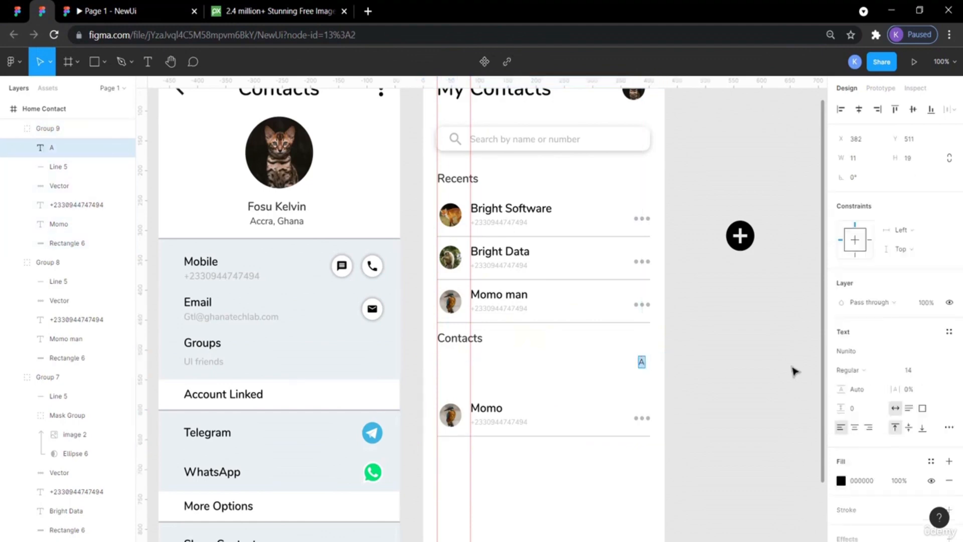
pyautogui.click(853, 370)
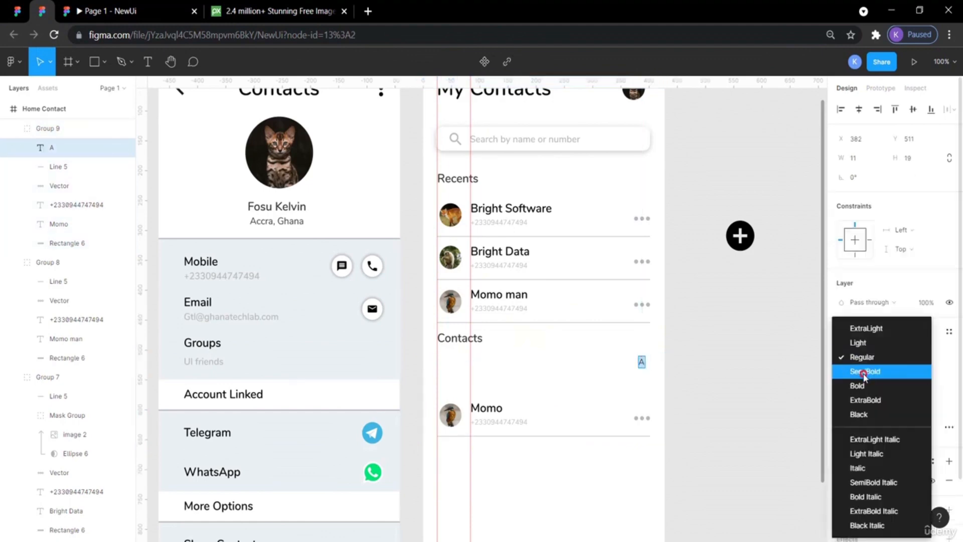
pyautogui.click(864, 372)
pyautogui.press('Escape')
pyautogui.click(771, 377)
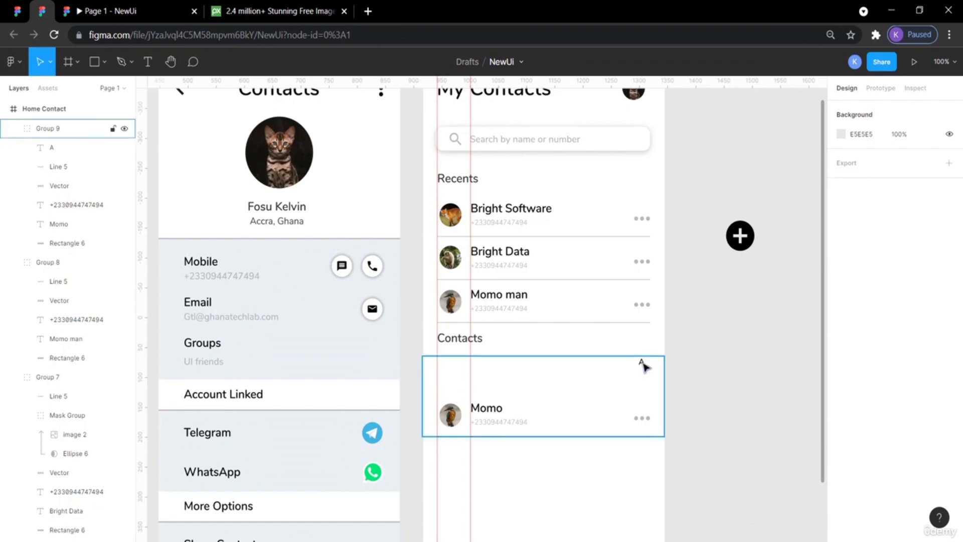
# Undo an accidental resize of the Momo contact group along with the change before it.
pyautogui.moveTo(728, 466); pyautogui.dragTo(522, 494)
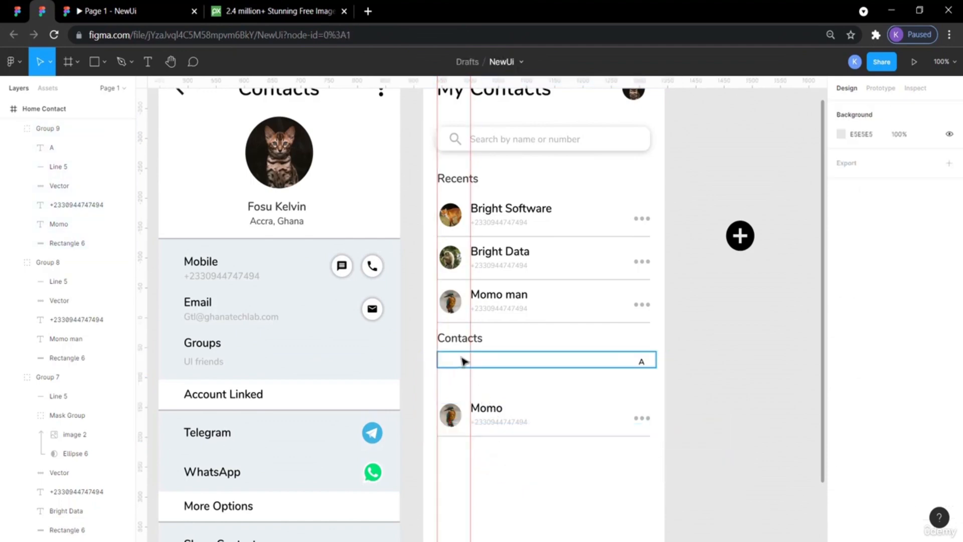
pyautogui.click(502, 364)
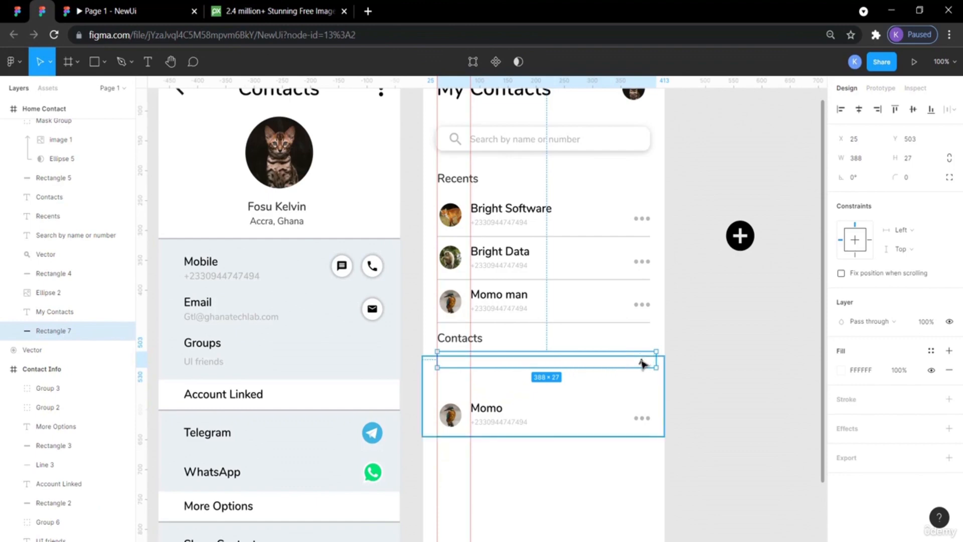
pyautogui.click(641, 360)
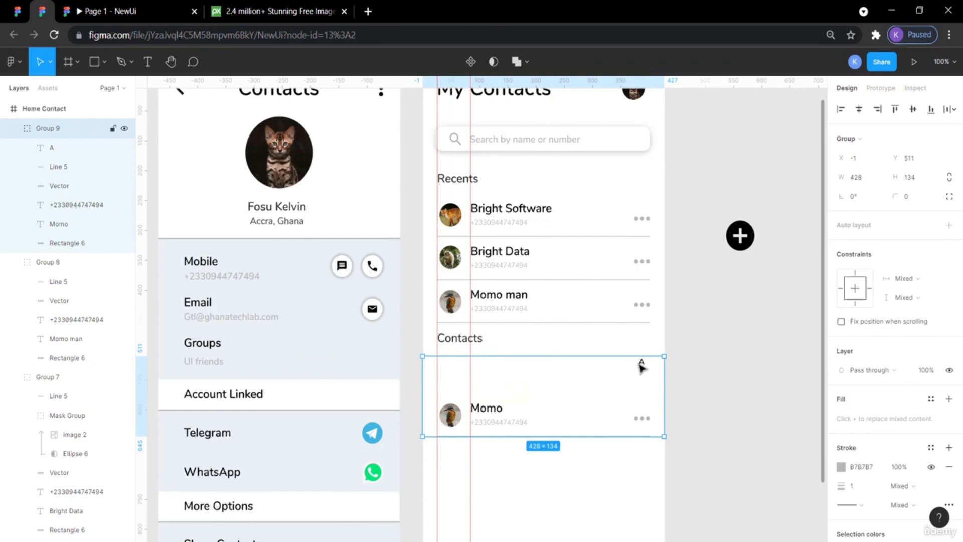
pyautogui.moveTo(639, 366); pyautogui.dragTo(649, 406)
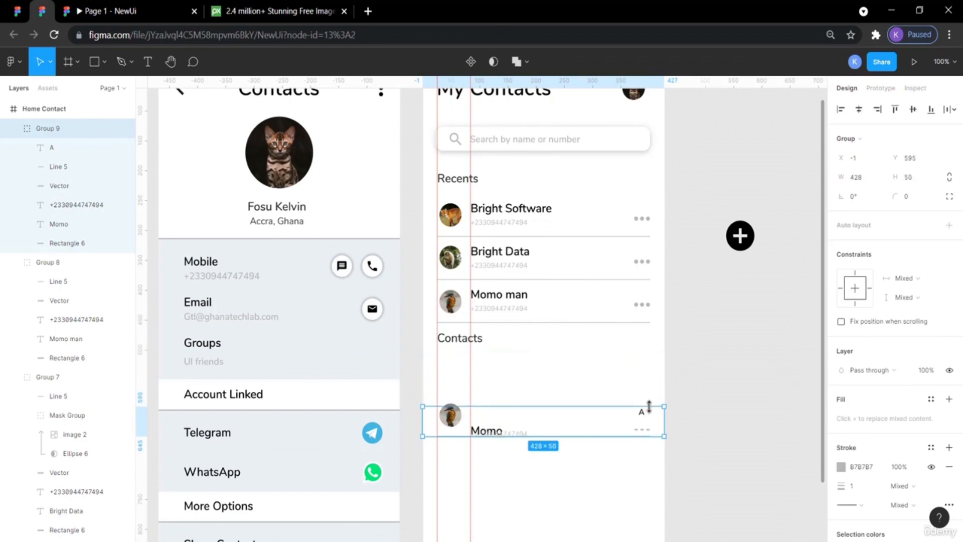
pyautogui.hotkey('ctrl', 'z')
pyautogui.hotkey('ctrl', 'z')
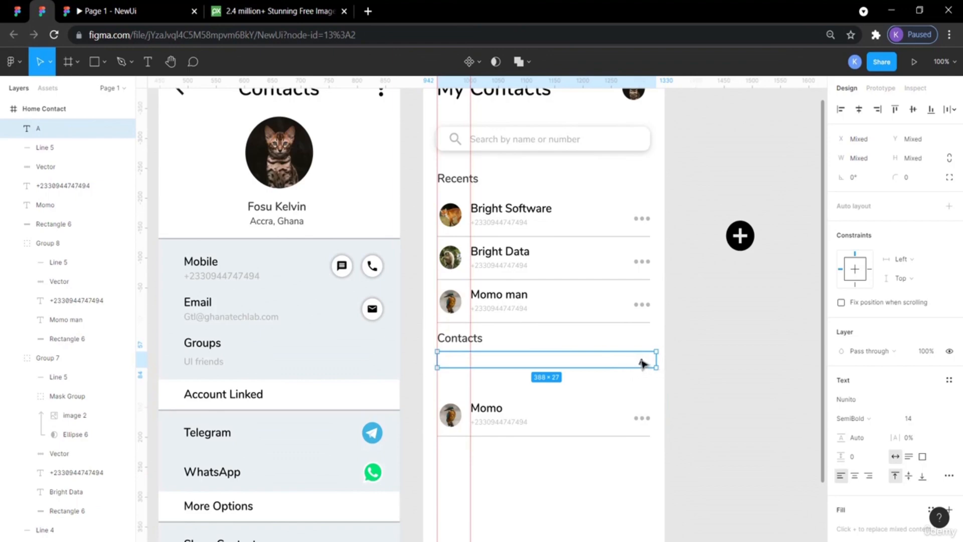
# Align the A label and the section bar on their vertical centers, then nudge the label 3 px right.
pyautogui.click(704, 384)
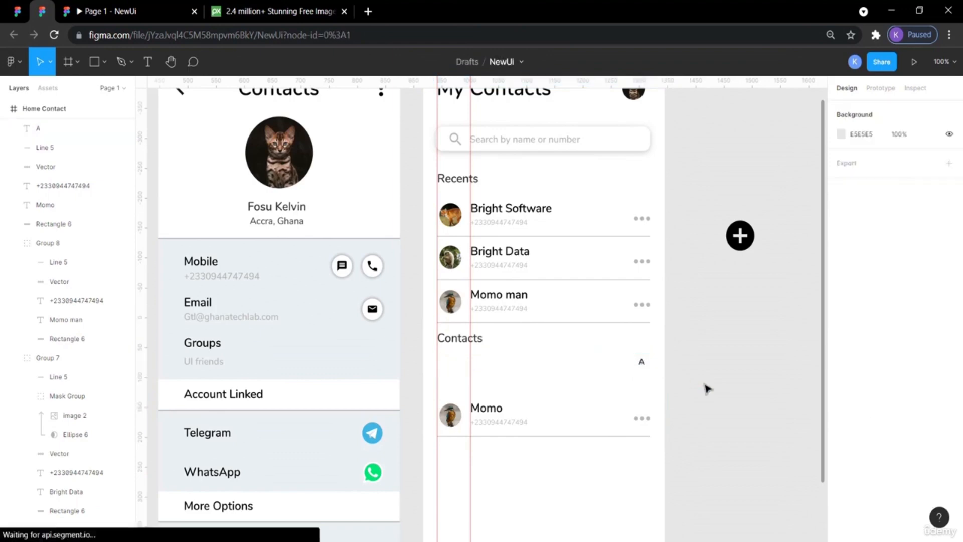
pyautogui.click(643, 363)
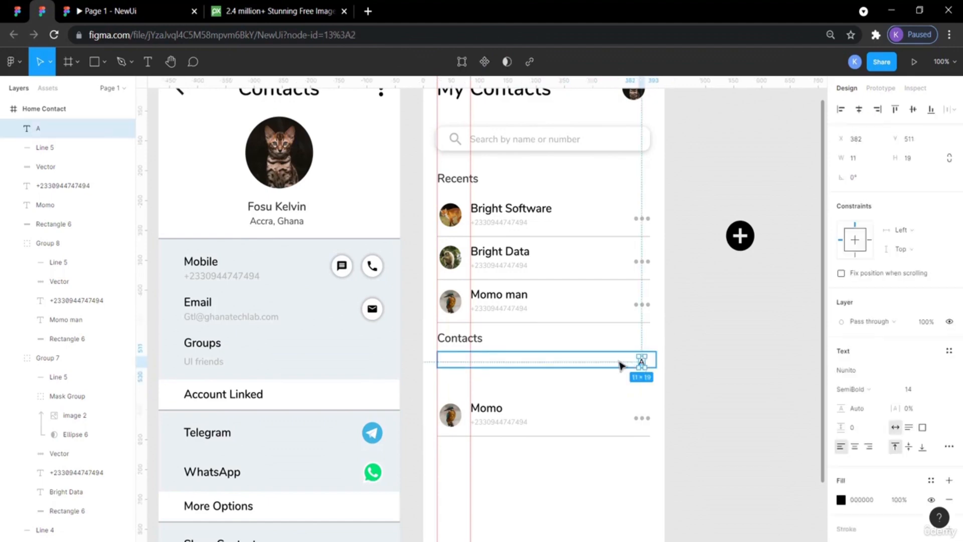
pyautogui.keyDown('shift'); pyautogui.click(590, 361); pyautogui.keyUp('shift')
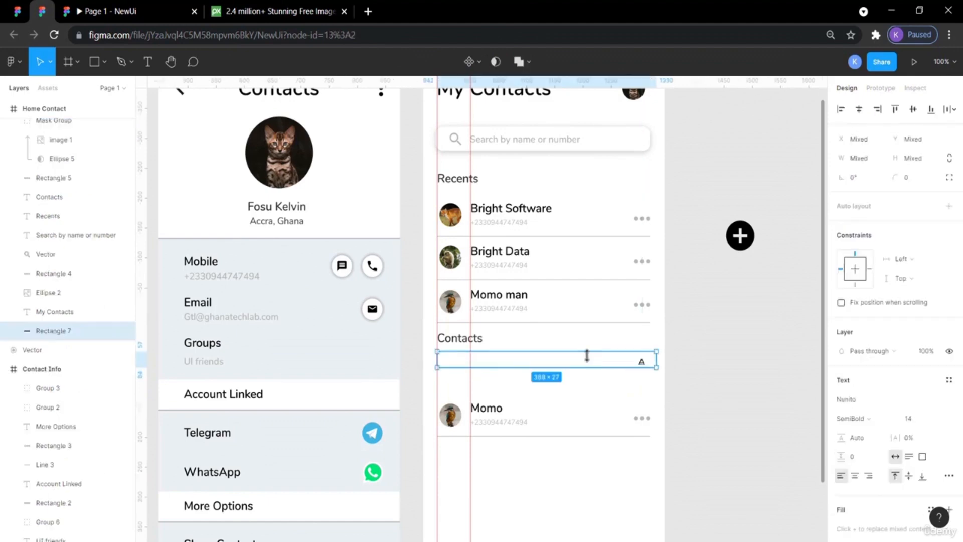
pyautogui.click(915, 111)
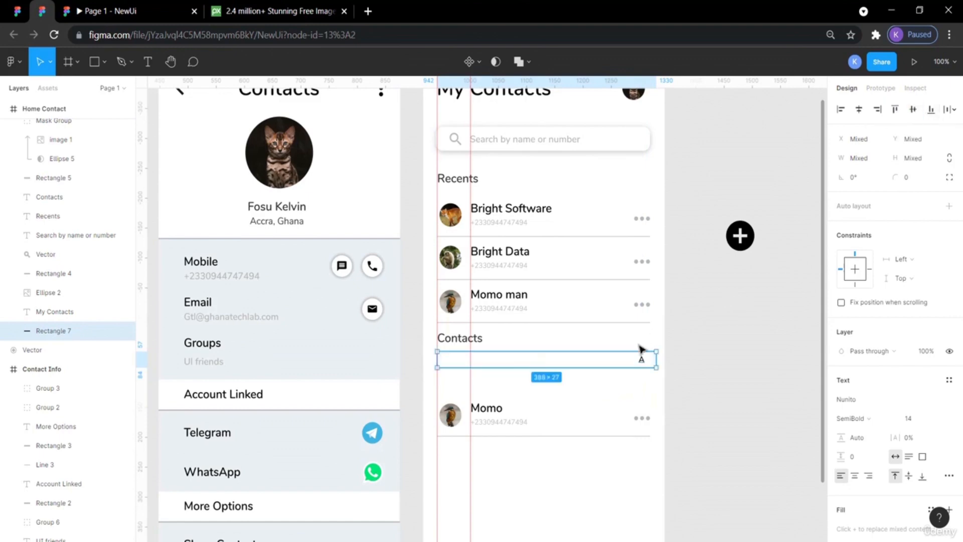
pyautogui.click(644, 362)
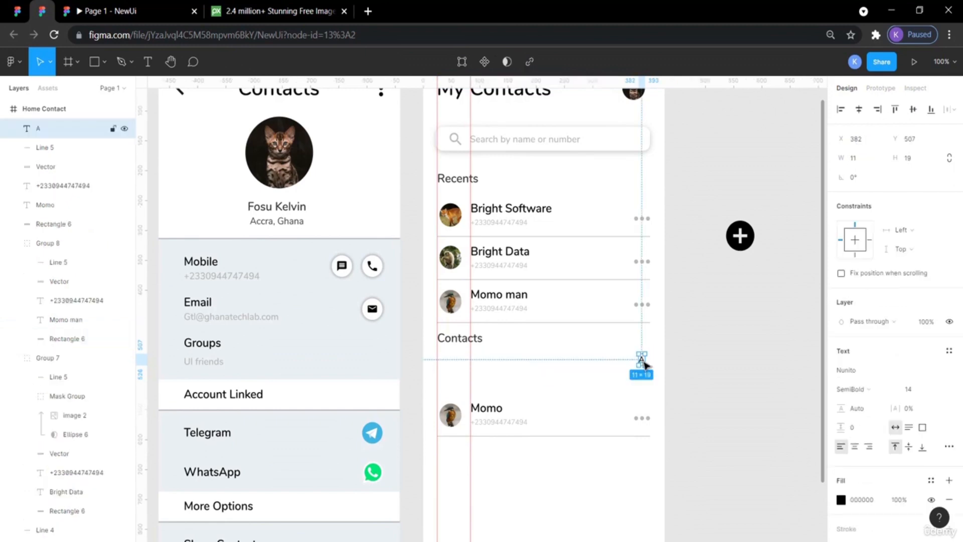
pyautogui.moveTo(644, 363); pyautogui.dragTo(646, 364)
pyautogui.press('Right')
pyautogui.press('Right')
pyautogui.press('Right')
pyautogui.press('Right')
pyautogui.press('Right')
pyautogui.press('Right')
pyautogui.press('Right')
pyautogui.press('Right')
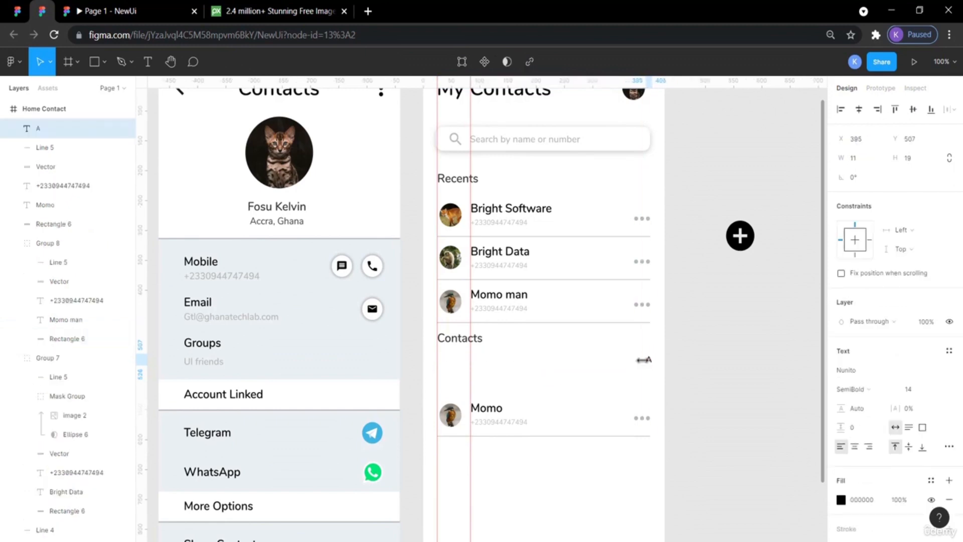
pyautogui.click(709, 398)
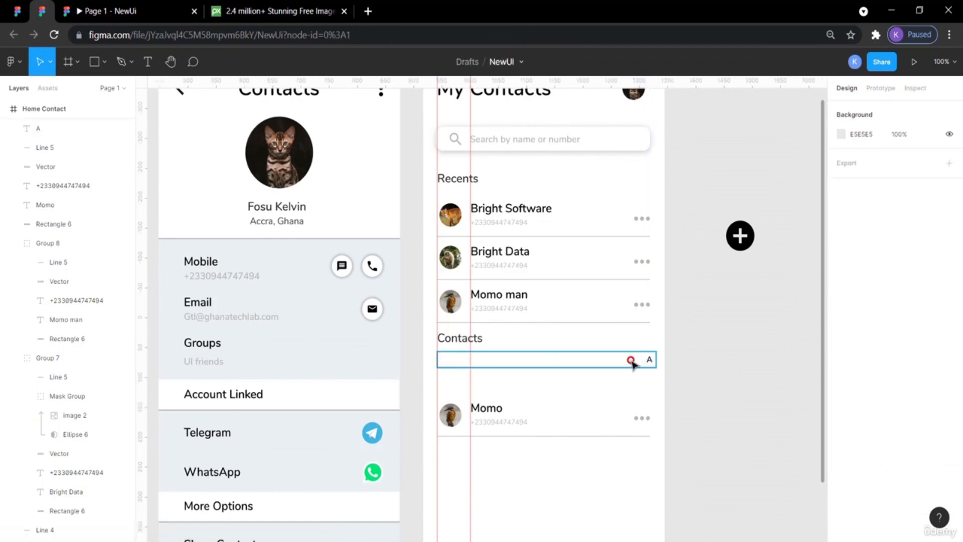
# Nudge the A label further right toward the section bar's right edge.
pyautogui.click(640, 364)
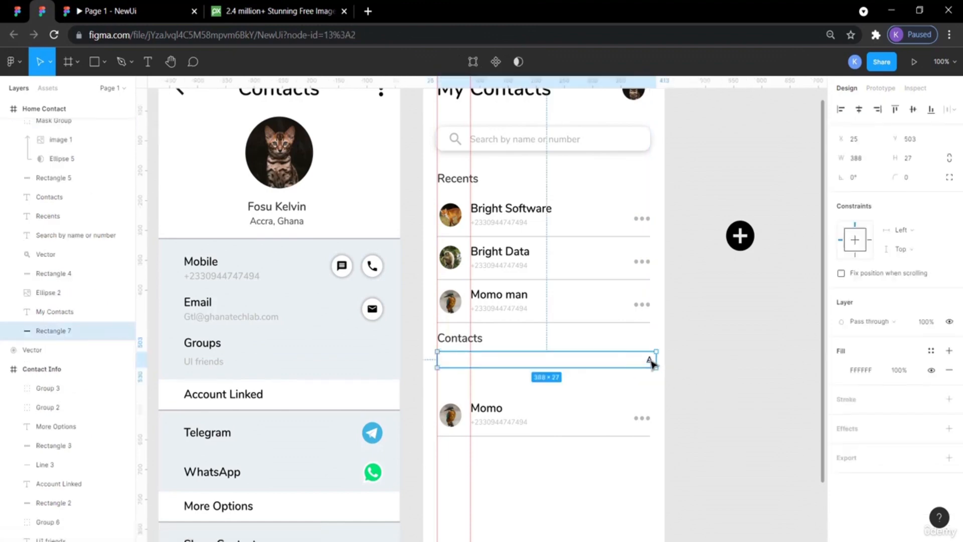
pyautogui.click(651, 362)
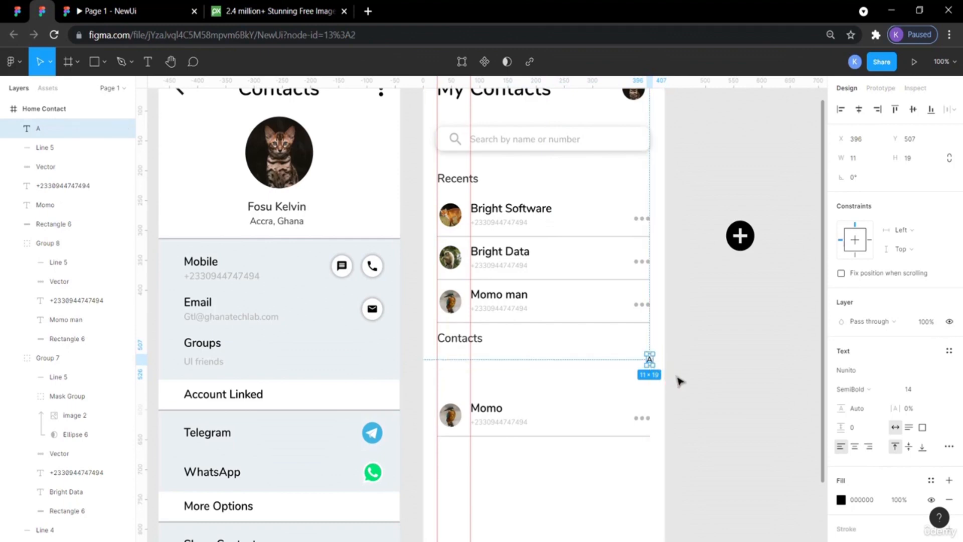
pyautogui.press('Right')
pyautogui.press('Right')
pyautogui.click(720, 386)
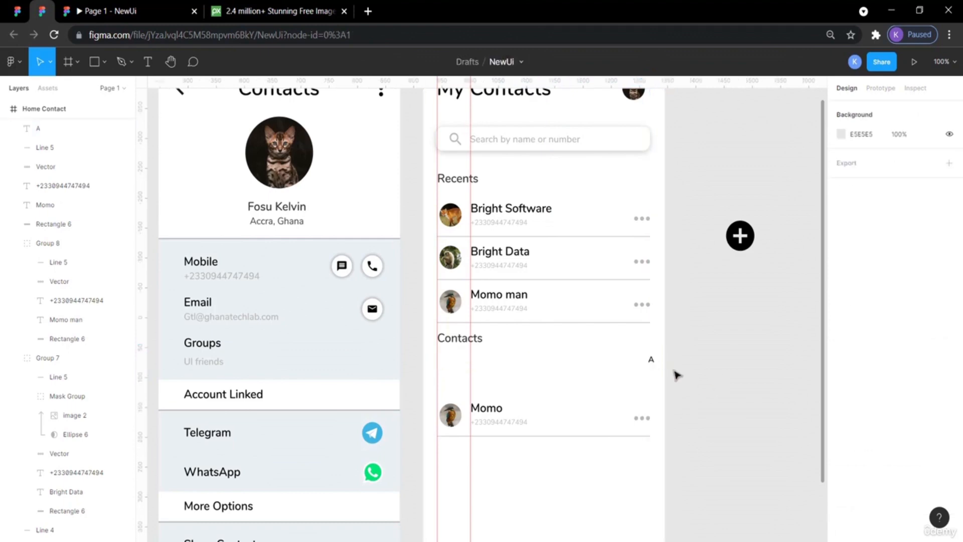
pyautogui.click(631, 366)
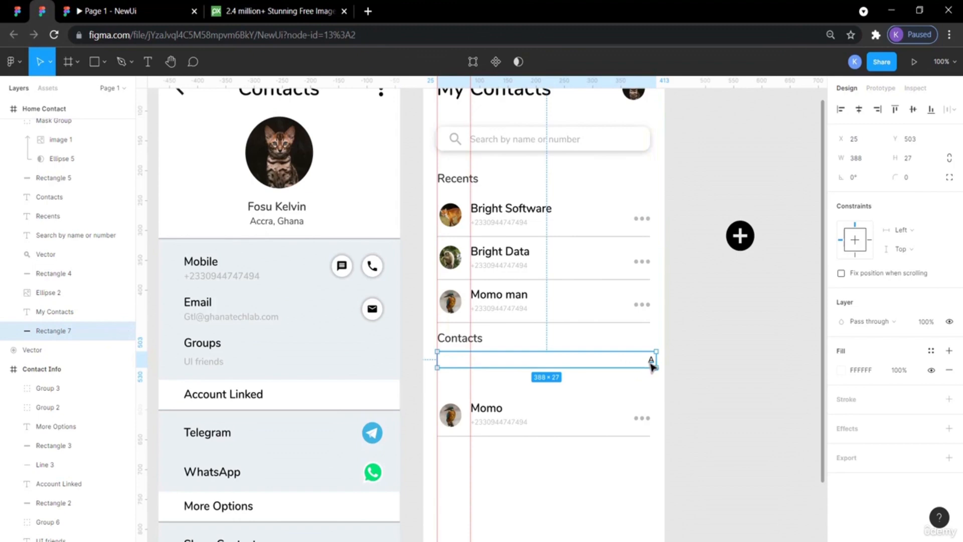
# Inspect the A label and its section bar, comparing their placement against the reference design's A label.
pyautogui.click(652, 361)
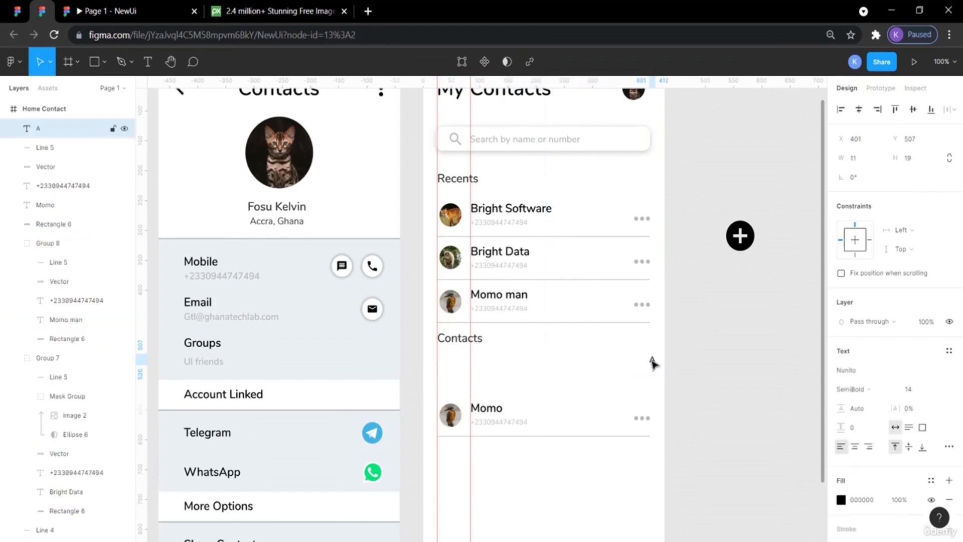
pyautogui.click(677, 366)
pyautogui.click(638, 365)
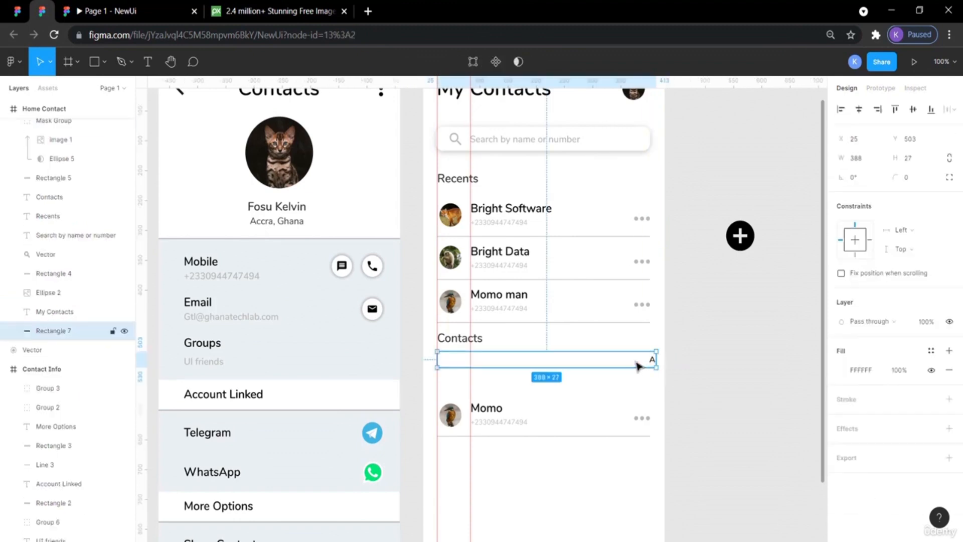
pyautogui.click(718, 371)
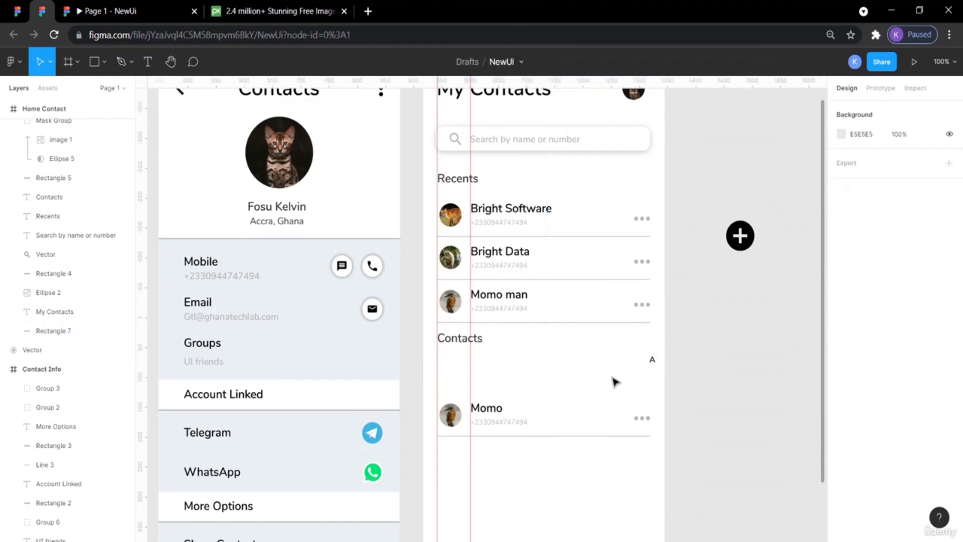
pyautogui.click(622, 363)
pyautogui.click(722, 388)
pyautogui.click(18, 11)
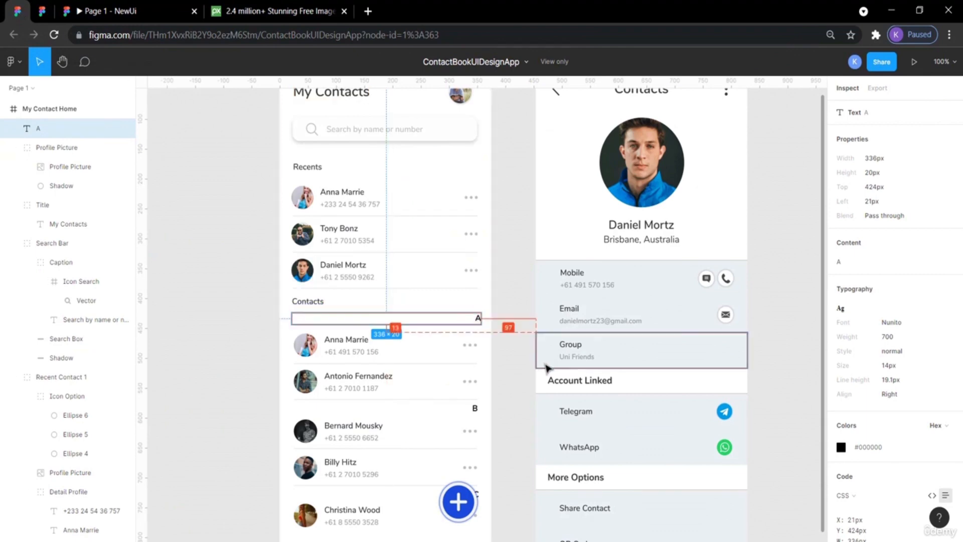
pyautogui.click(525, 373)
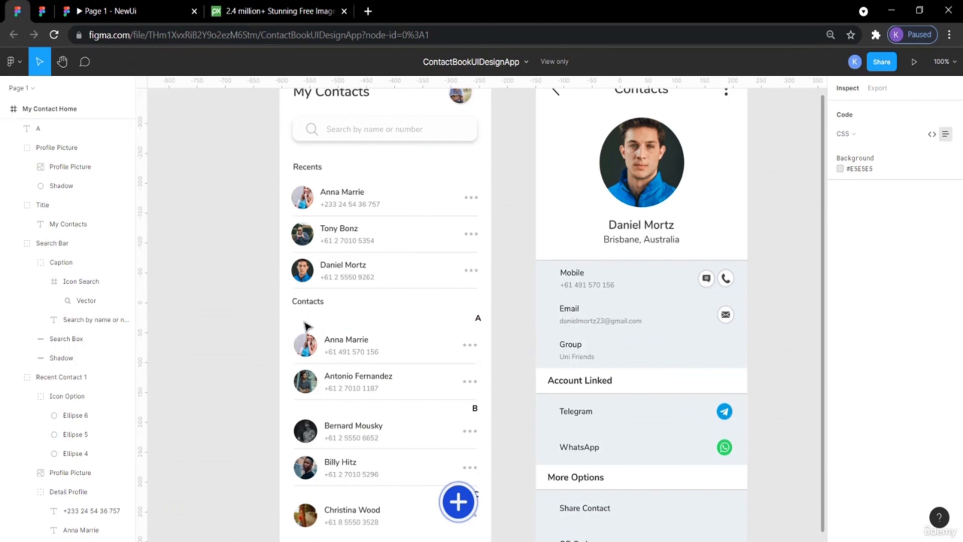
pyautogui.click(430, 322)
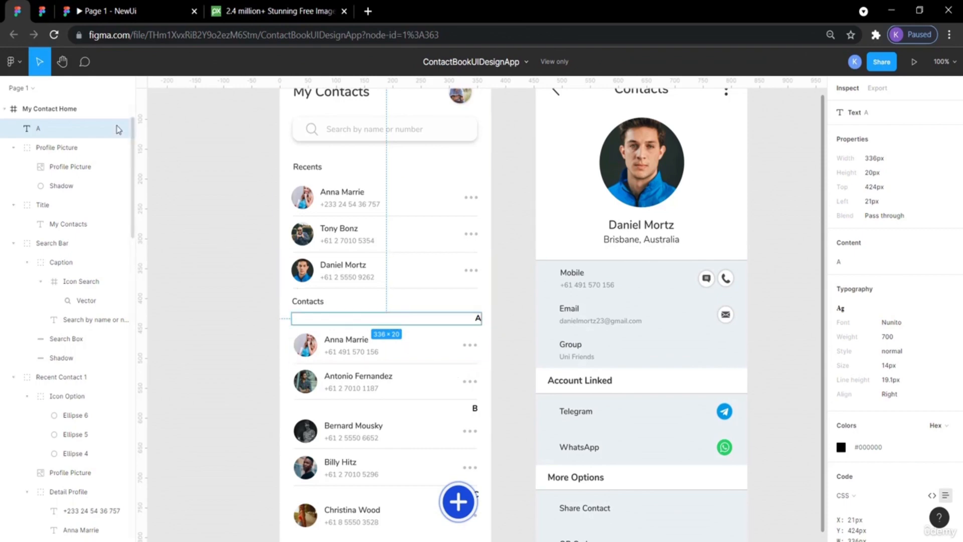
pyautogui.click(44, 10)
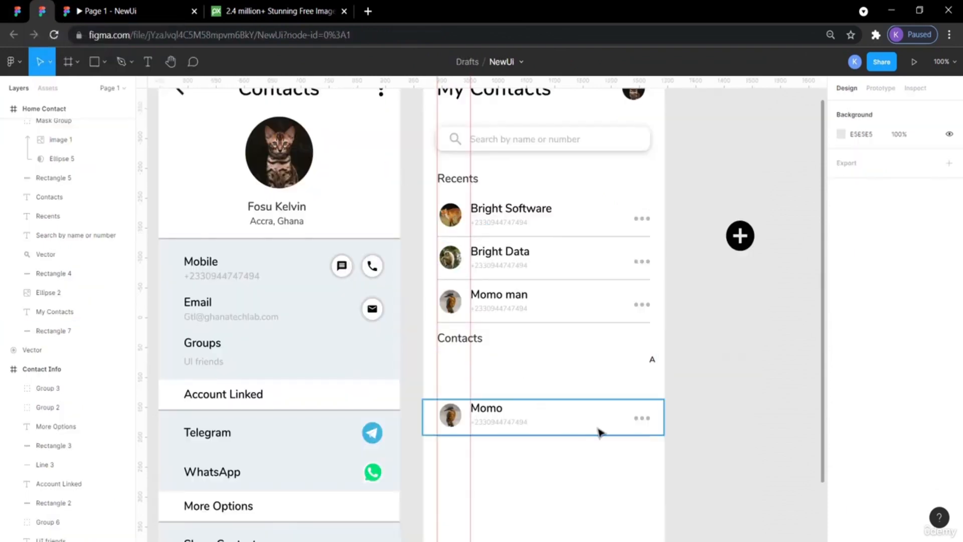
# Move the Momo contact row up closer to the A section bar.
pyautogui.moveTo(659, 448); pyautogui.dragTo(436, 404)
pyautogui.press('alt')
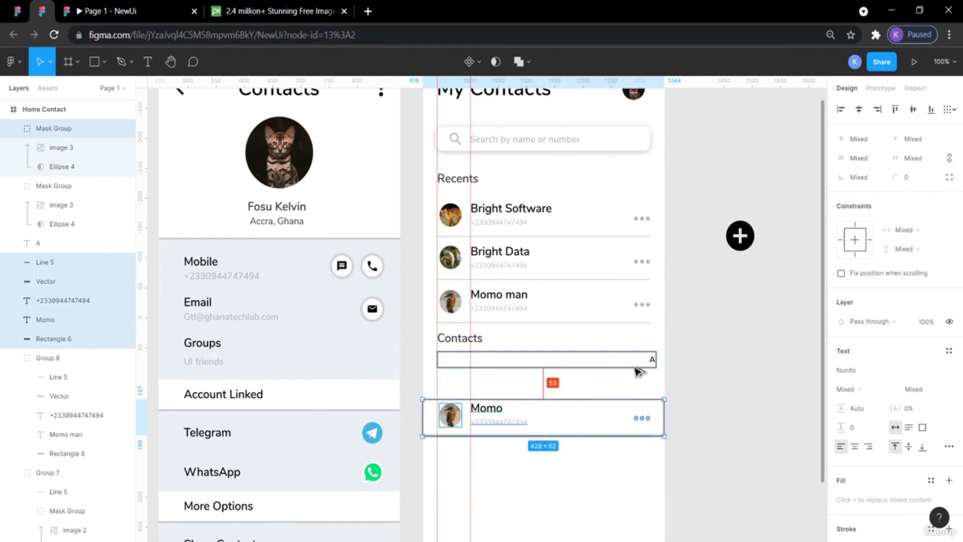
pyautogui.press('Up')
pyautogui.press('Up')
pyautogui.press('Up')
pyautogui.press('Up')
pyautogui.press('Up')
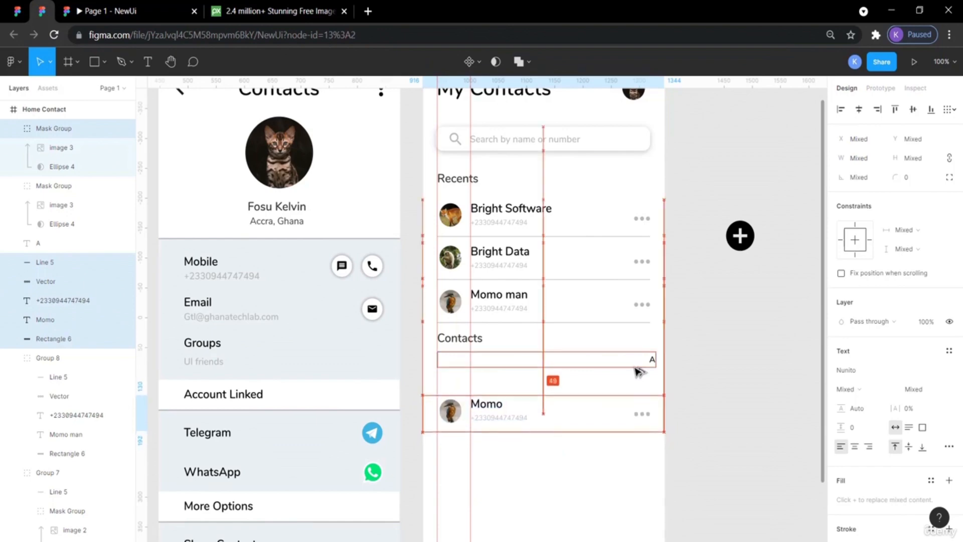
pyautogui.press('Up')
pyautogui.press('Up')
pyautogui.press('Up')
pyautogui.press('Up')
pyautogui.press('Up')
pyautogui.press('Up')
pyautogui.press('Up')
pyautogui.press('Up')
pyautogui.press('Up')
pyautogui.press('Up')
pyautogui.press('Up')
pyautogui.press('Up')
pyautogui.press('Up')
pyautogui.press('Up')
pyautogui.press('Up')
pyautogui.press('Up')
pyautogui.press('Up')
pyautogui.press('Up')
pyautogui.press('Up')
pyautogui.press('Up')
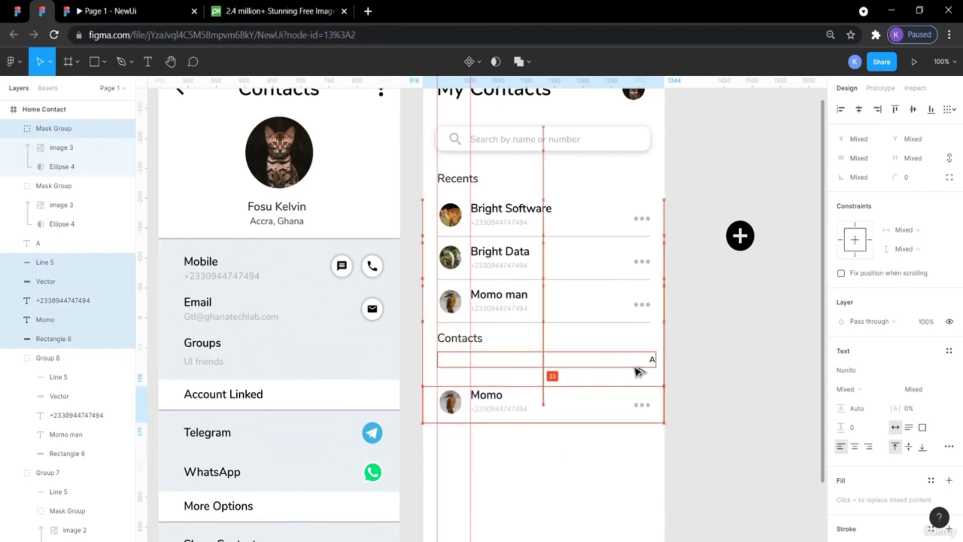
pyautogui.press('Up')
pyautogui.press('Up')
pyautogui.press('Up')
pyautogui.press('Up')
pyautogui.press('Up')
pyautogui.press('Up')
pyautogui.press('Up')
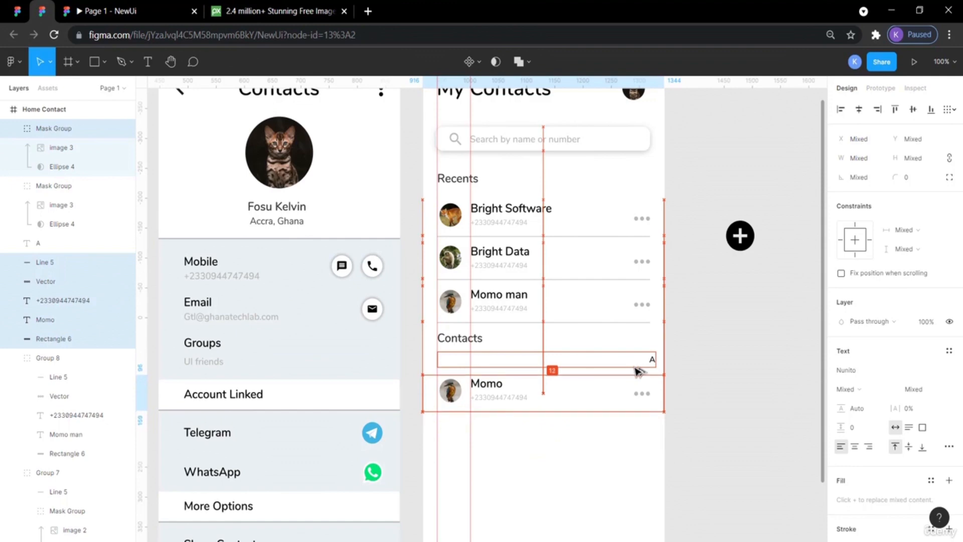
pyautogui.press('Up')
pyautogui.press('Up')
pyautogui.press('Up')
pyautogui.press('Up')
pyautogui.press('Up')
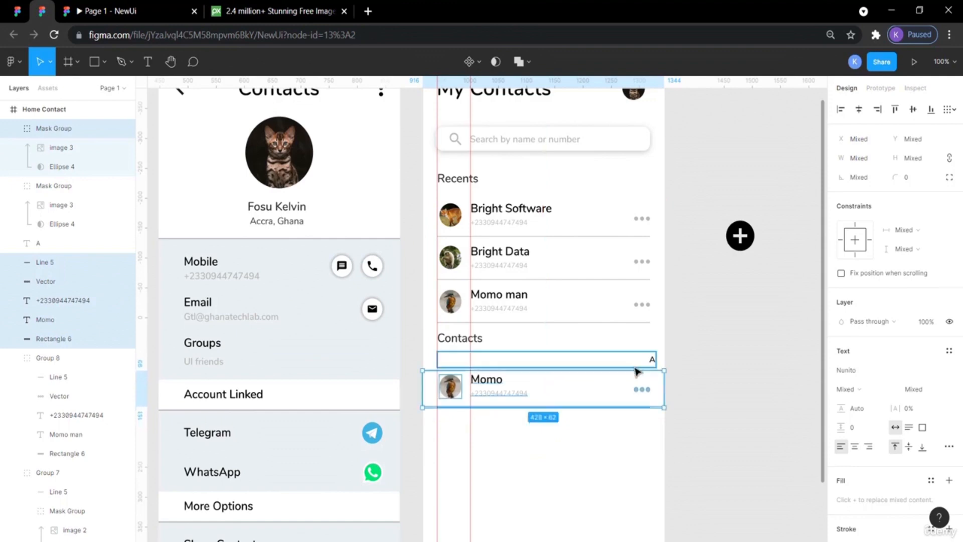
pyautogui.click(717, 414)
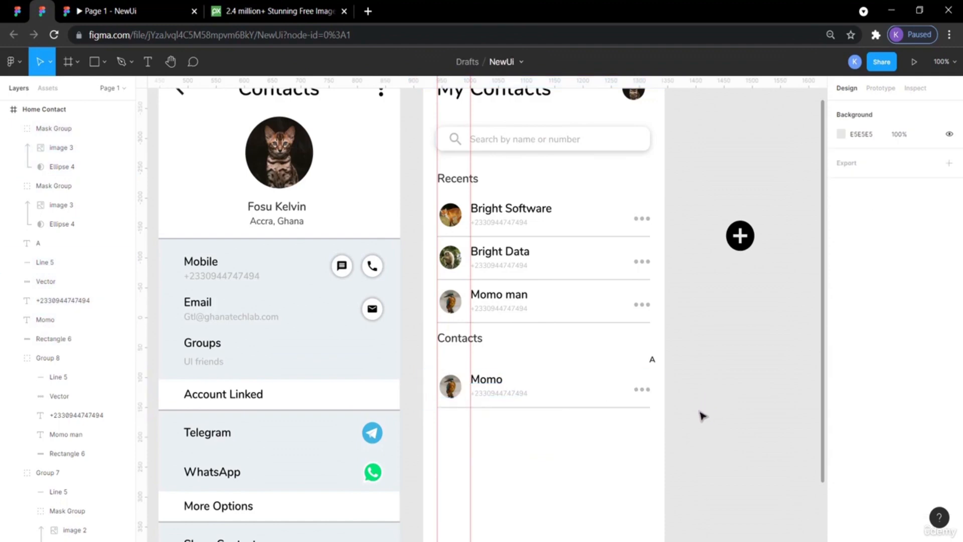
# Preview the Home screen prototype and compare it with the reference design.
pyautogui.click(114, 7)
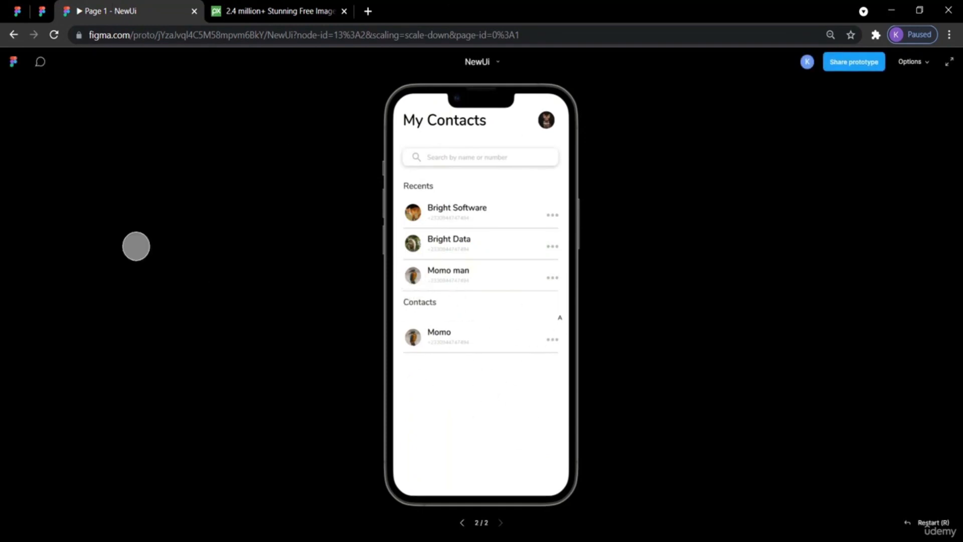
pyautogui.click(41, 11)
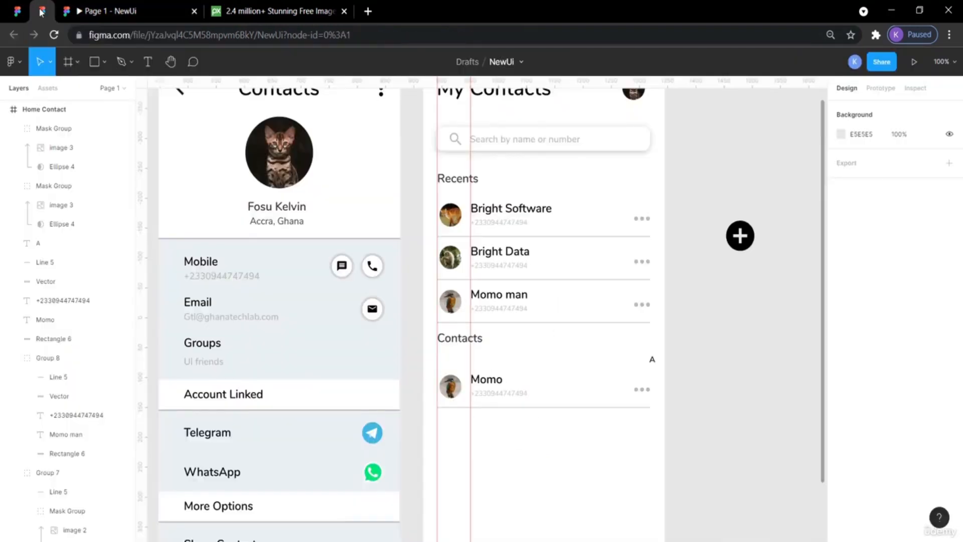
pyautogui.click(16, 12)
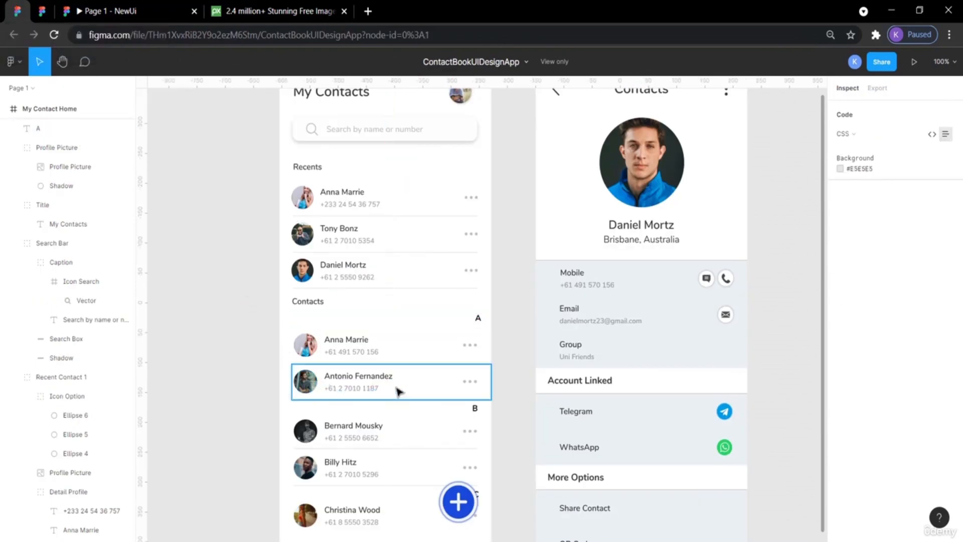
pyautogui.click(42, 11)
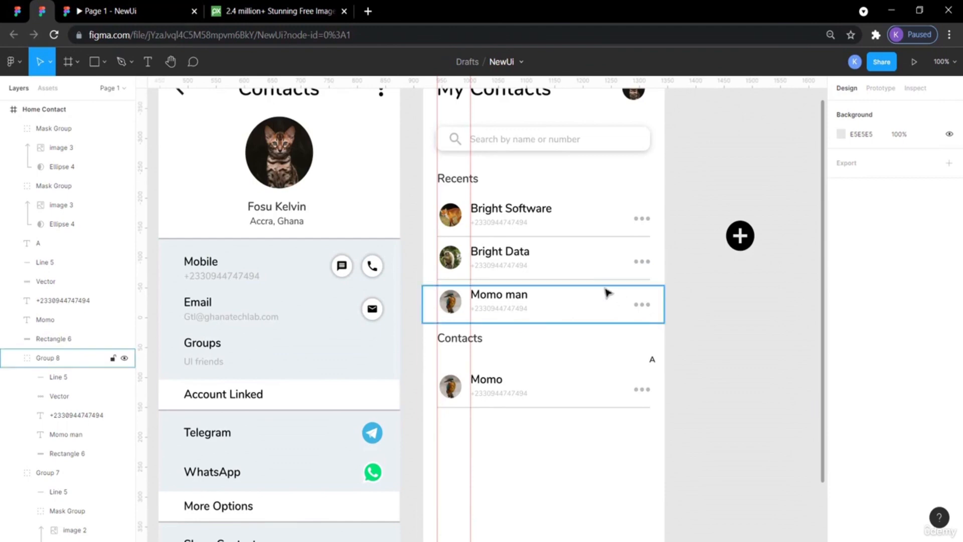
# Duplicate the Momo contact row and move the copy down beneath the original.
pyautogui.click(582, 389)
pyautogui.moveTo(697, 428); pyautogui.dragTo(435, 374)
pyautogui.hotkey('ctrl', 'v')
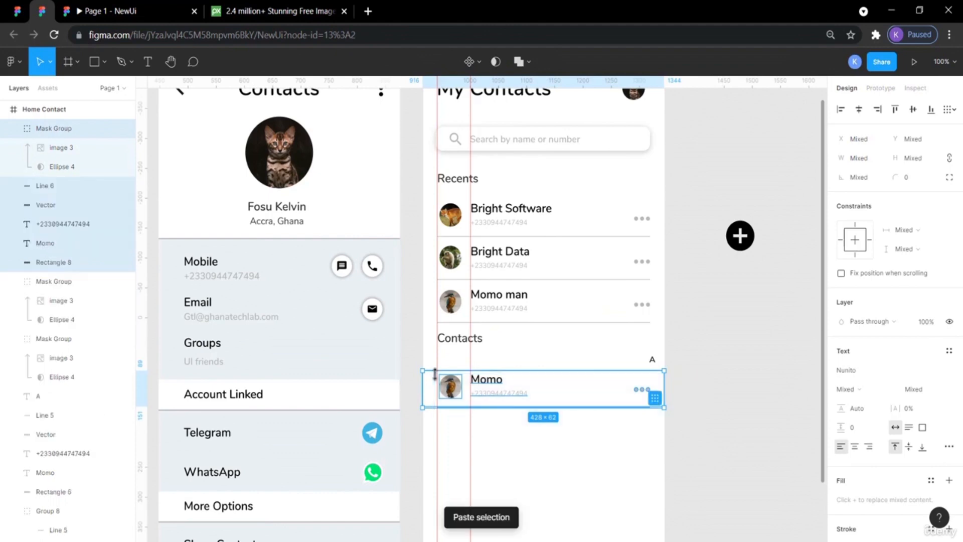
pyautogui.hotkey('shift', 'Down')
pyautogui.hotkey('shift', 'Down')
pyautogui.hotkey('shift', 'Down')
pyautogui.hotkey('shift', 'Down')
pyautogui.hotkey('shift', 'Down')
pyautogui.hotkey('shift', 'Down')
pyautogui.hotkey('shift', 'Down')
pyautogui.hotkey('shift', 'Down')
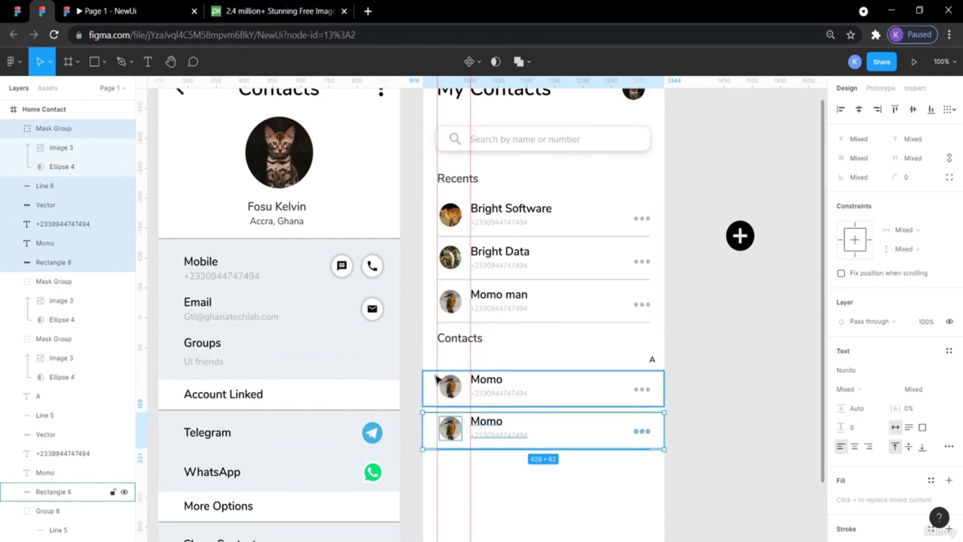
pyautogui.hotkey('shift', 'Down')
pyautogui.hotkey('shift', 'Down')
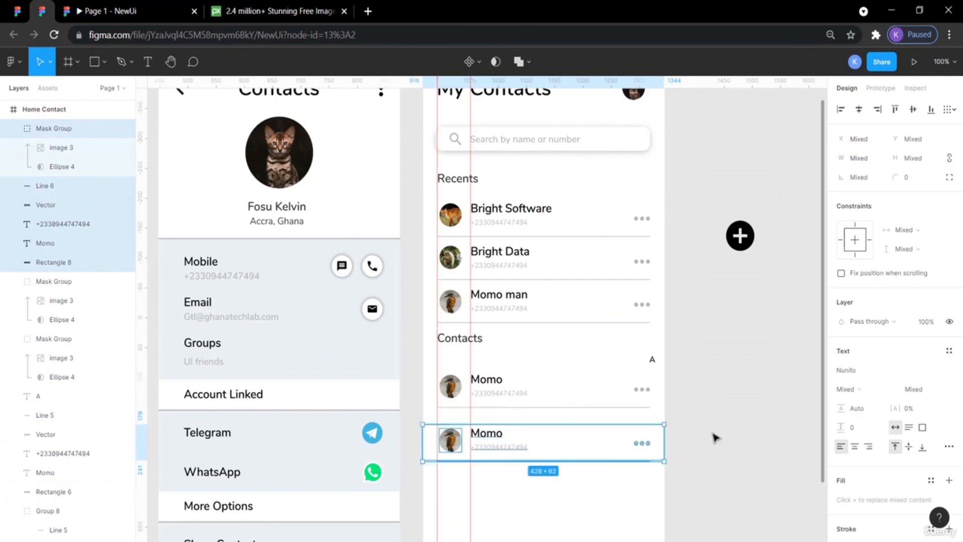
pyautogui.click(715, 437)
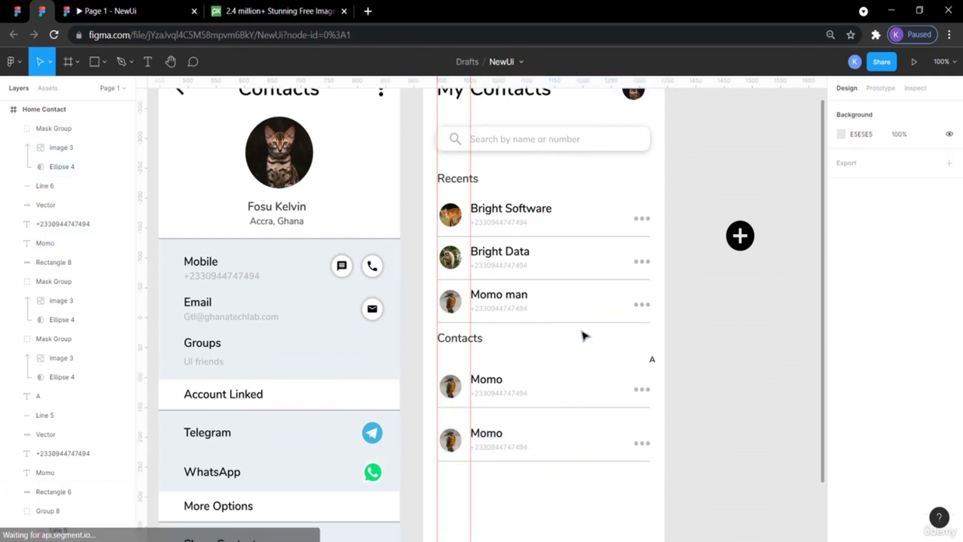
# Check the spacing between contact rows and nudge the duplicated Momo row up to match it.
pyautogui.click(516, 291)
pyautogui.press('alt')
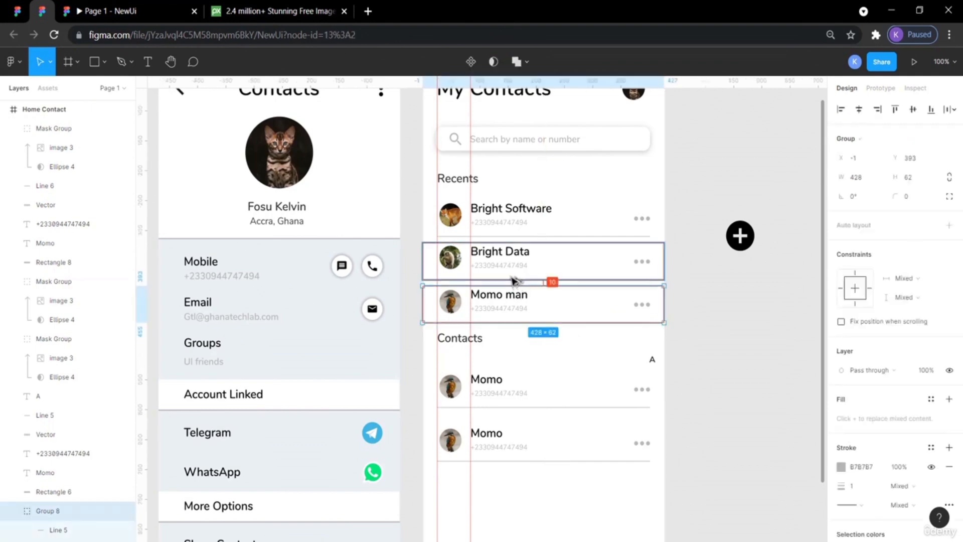
pyautogui.moveTo(644, 474); pyautogui.dragTo(474, 425)
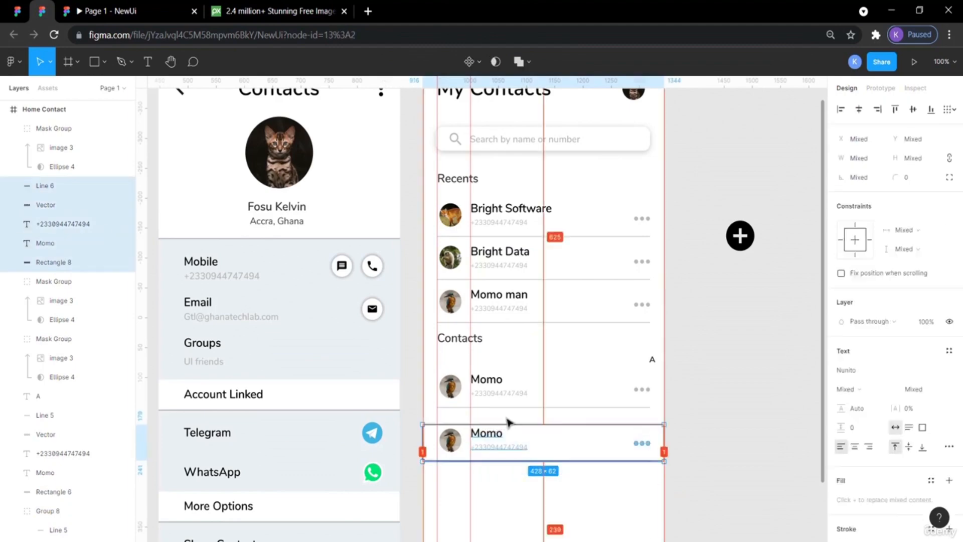
pyautogui.click(552, 444)
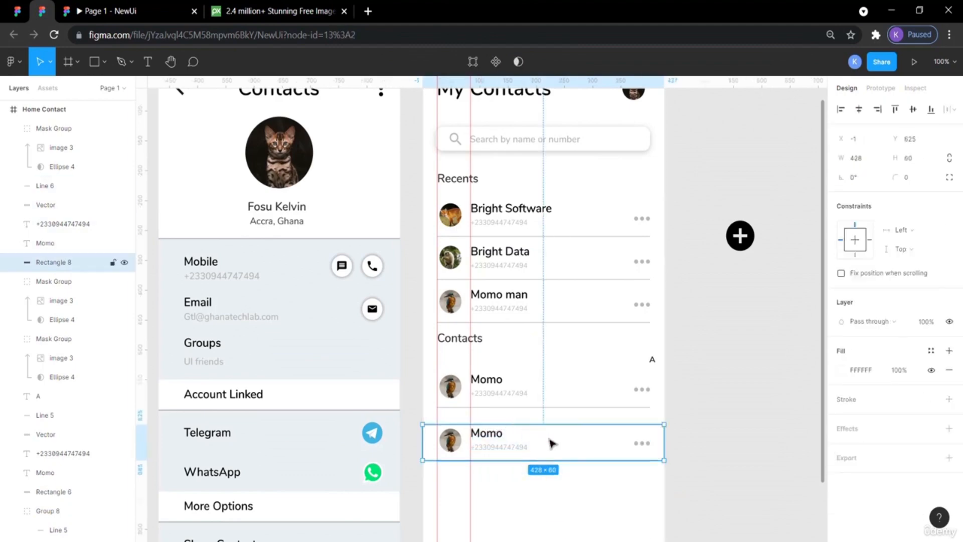
pyautogui.click(731, 505)
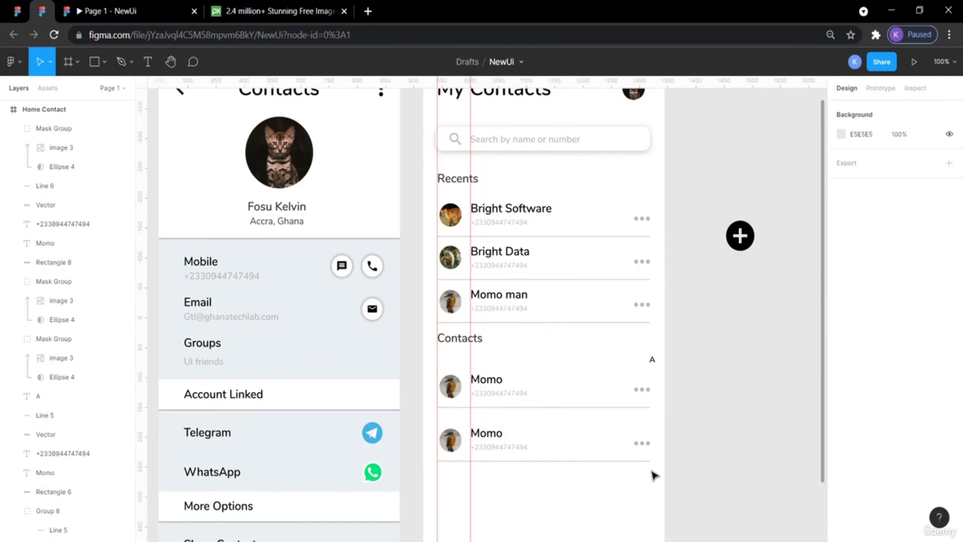
pyautogui.click(533, 431)
pyautogui.moveTo(654, 479); pyautogui.dragTo(439, 432)
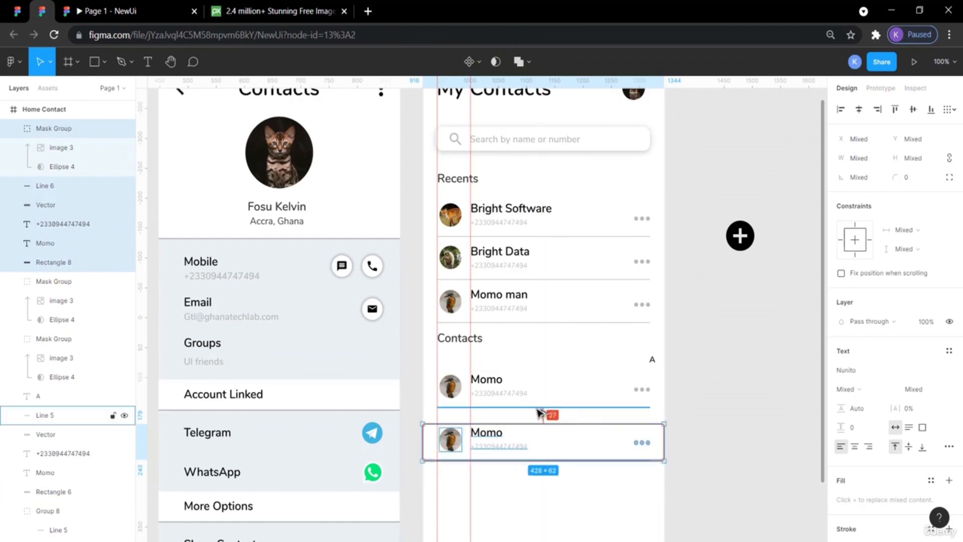
pyautogui.press('Up')
pyautogui.press('Up')
pyautogui.press('Up')
pyautogui.press('Up')
pyautogui.press('Up')
pyautogui.press('Up')
pyautogui.press('Up')
pyautogui.press('Up')
pyautogui.press('Up')
pyautogui.press('Up')
pyautogui.press('Up')
pyautogui.press('Up')
pyautogui.press('Up')
pyautogui.press('Up')
pyautogui.press('Up')
pyautogui.press('Up')
pyautogui.press('Up')
pyautogui.press('Up')
pyautogui.press('Up')
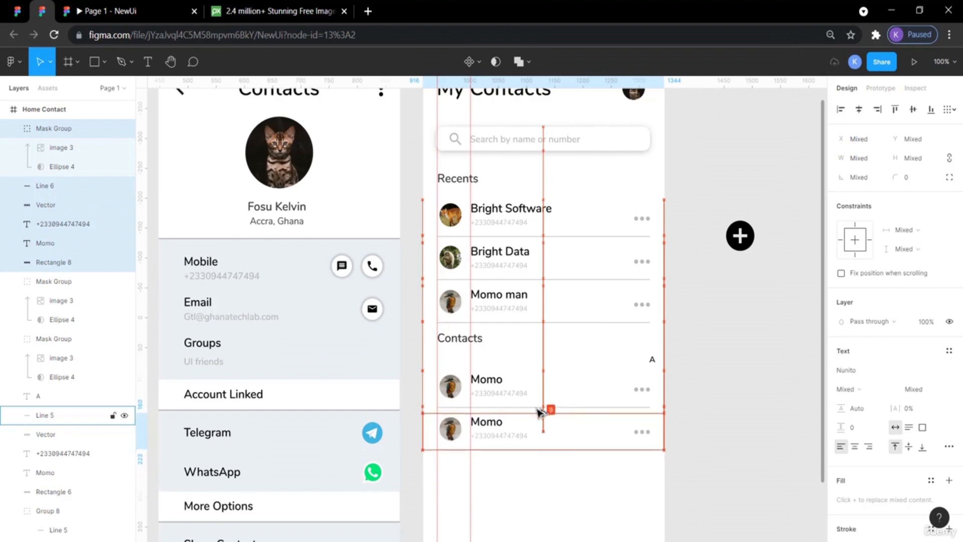
pyautogui.click(738, 457)
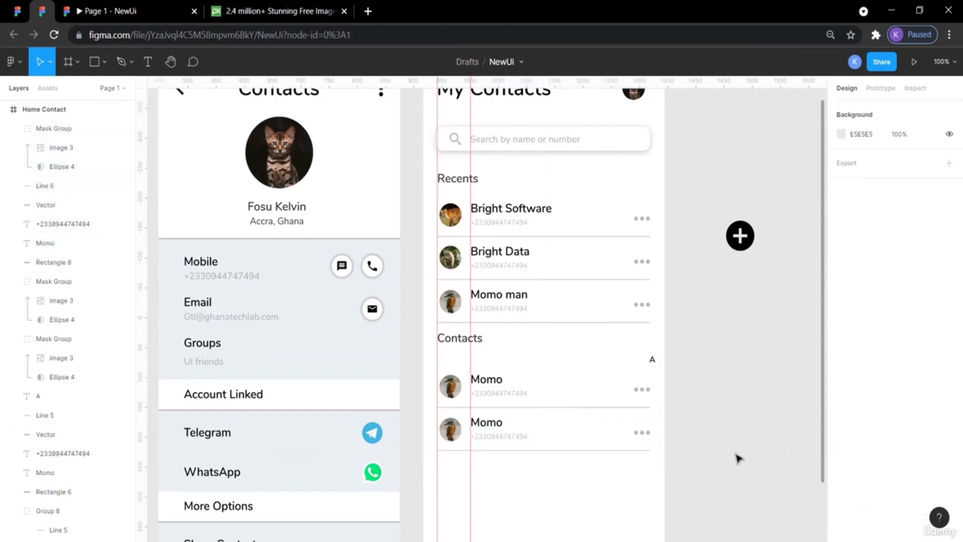
# Scroll down and compare the Contacts list with the reference design.
pyautogui.scroll(-3, 737, 458)
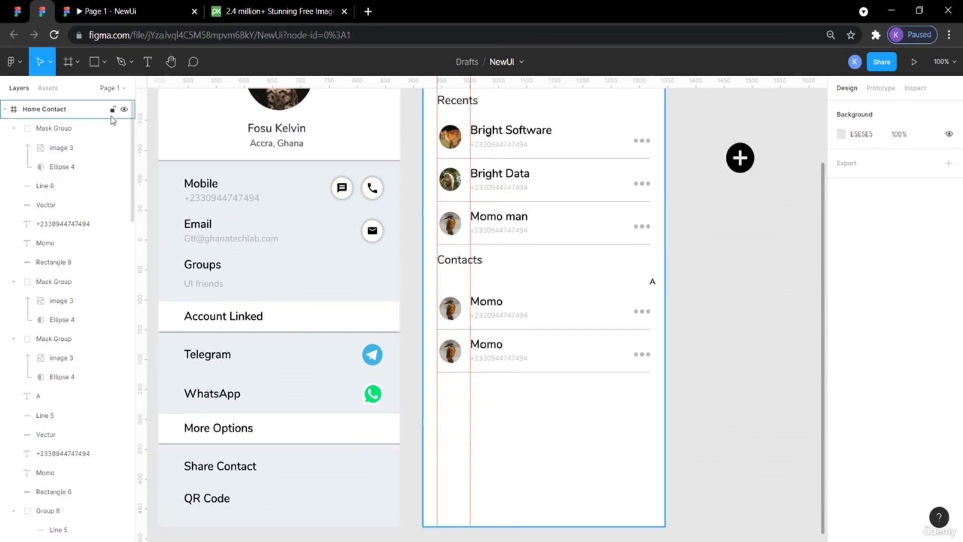
pyautogui.click(18, 11)
pyautogui.scroll(-3, 534, 359)
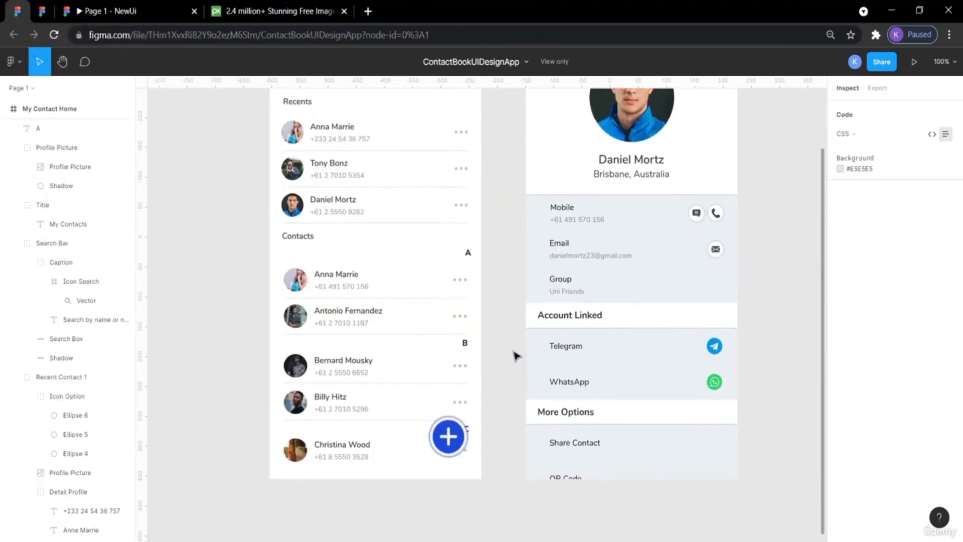
pyautogui.click(45, 11)
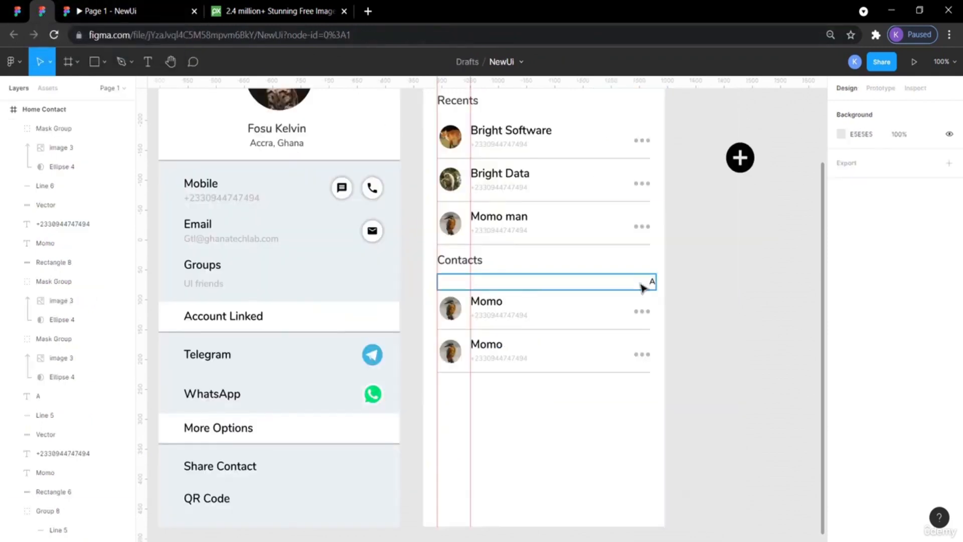
# Select the A label together with its section bar and group them.
pyautogui.click(643, 287)
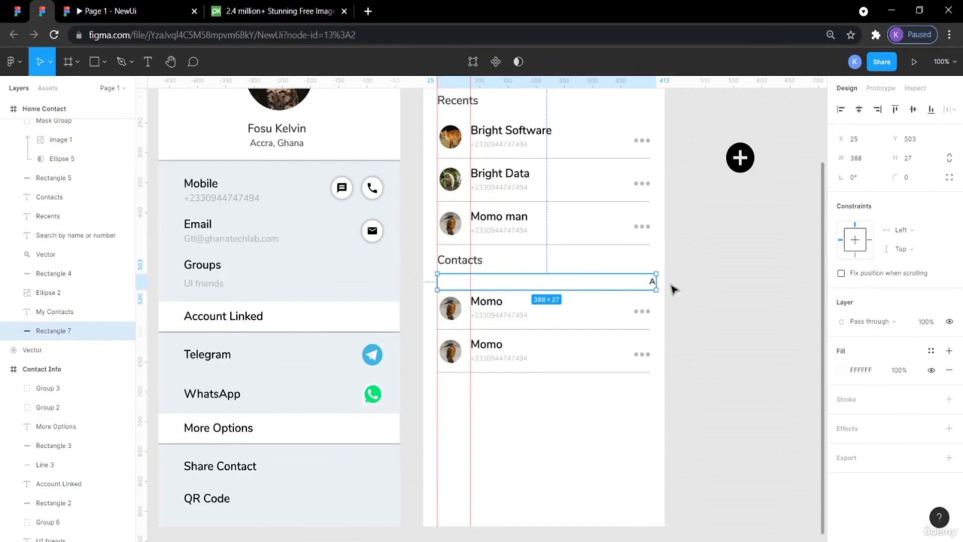
pyautogui.click(692, 285)
pyautogui.click(647, 287)
pyautogui.keyDown('shift'); pyautogui.click(652, 282); pyautogui.keyUp('shift')
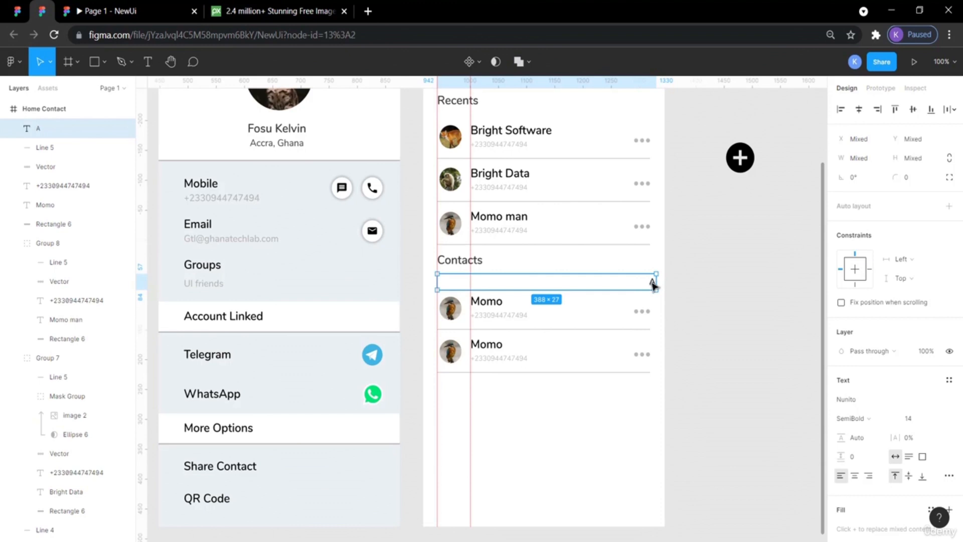
pyautogui.hotkey('ctrl', 'g')
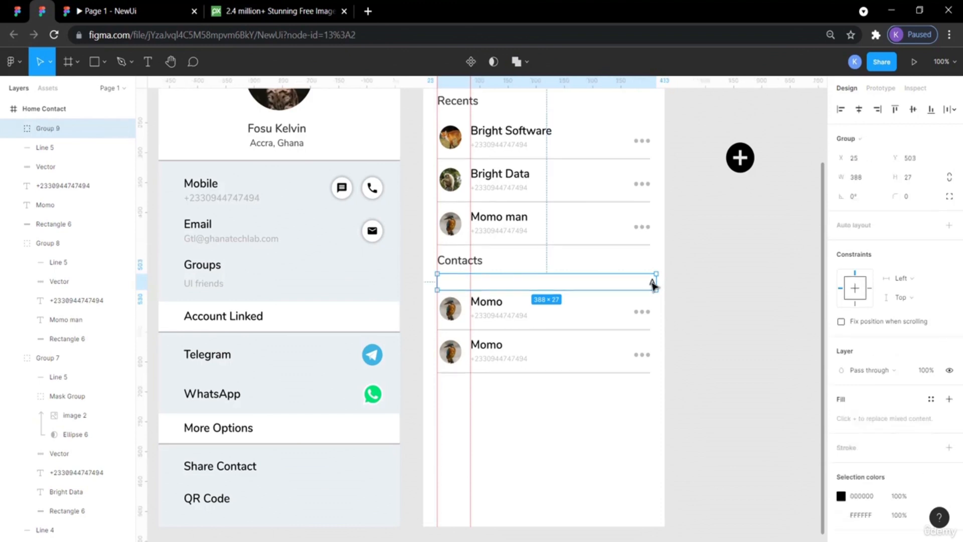
# Paste a copy of the A label group below the Momo rows and change its letter to B.
pyautogui.hotkey('ctrl', 'v')
pyautogui.hotkey('shift', 'Down')
pyautogui.hotkey('shift', 'Down')
pyautogui.hotkey('shift', 'Down')
pyautogui.hotkey('shift', 'Down')
pyautogui.hotkey('shift', 'Down')
pyautogui.hotkey('shift', 'Down')
pyautogui.hotkey('shift', 'Down')
pyautogui.hotkey('shift', 'Down')
pyautogui.hotkey('shift', 'Down')
pyautogui.hotkey('shift', 'Down')
pyautogui.hotkey('shift', 'Down')
pyautogui.hotkey('shift', 'Down')
pyautogui.hotkey('shift', 'Down')
pyautogui.hotkey('shift', 'Down')
pyautogui.hotkey('shift', 'Down')
pyautogui.hotkey('shift', 'Down')
pyautogui.hotkey('shift', 'Down')
pyautogui.hotkey('shift', 'Down')
pyautogui.hotkey('shift', 'Down')
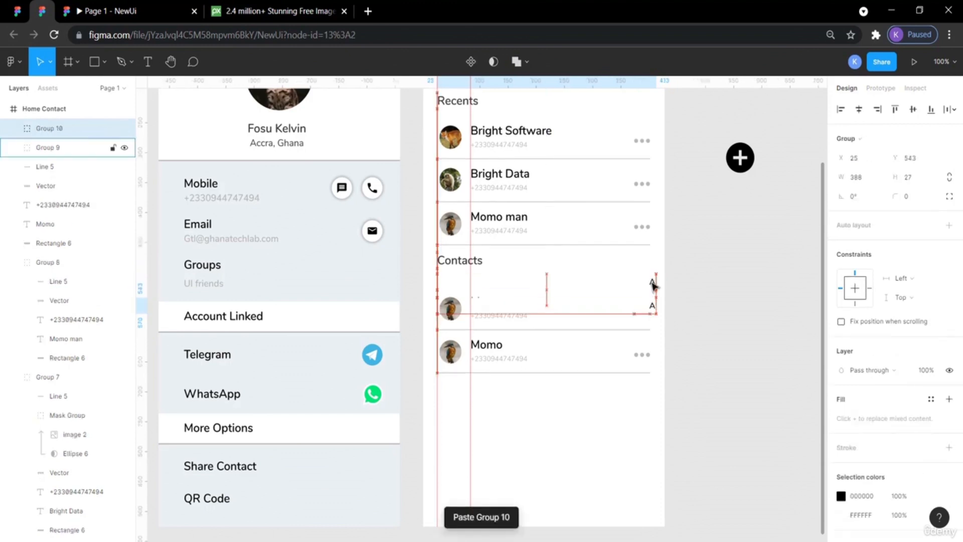
pyautogui.hotkey('shift', 'Down')
pyautogui.hotkey('shift', 'Down')
pyautogui.hotkey('shift', 'Down')
pyautogui.click(686, 419)
pyautogui.doubleClick(652, 414)
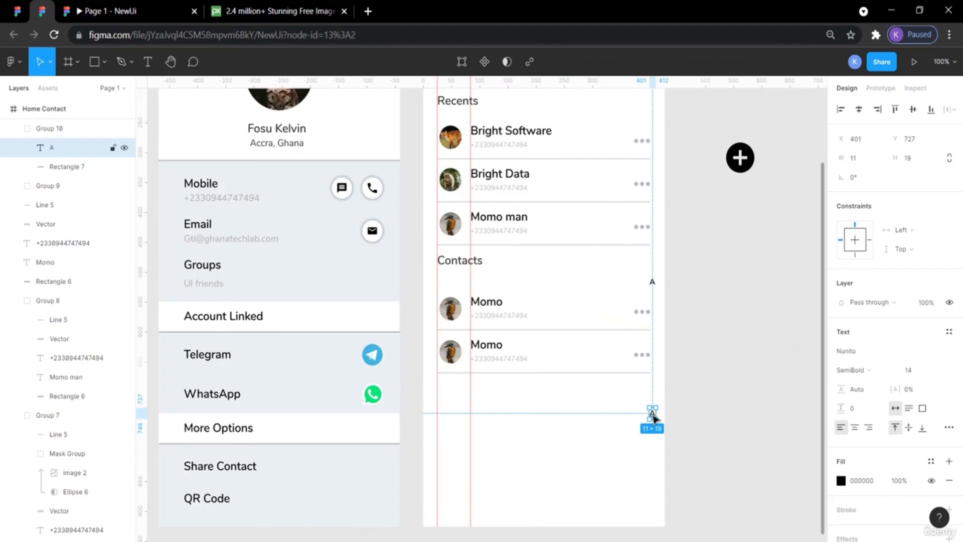
pyautogui.press('Delete')
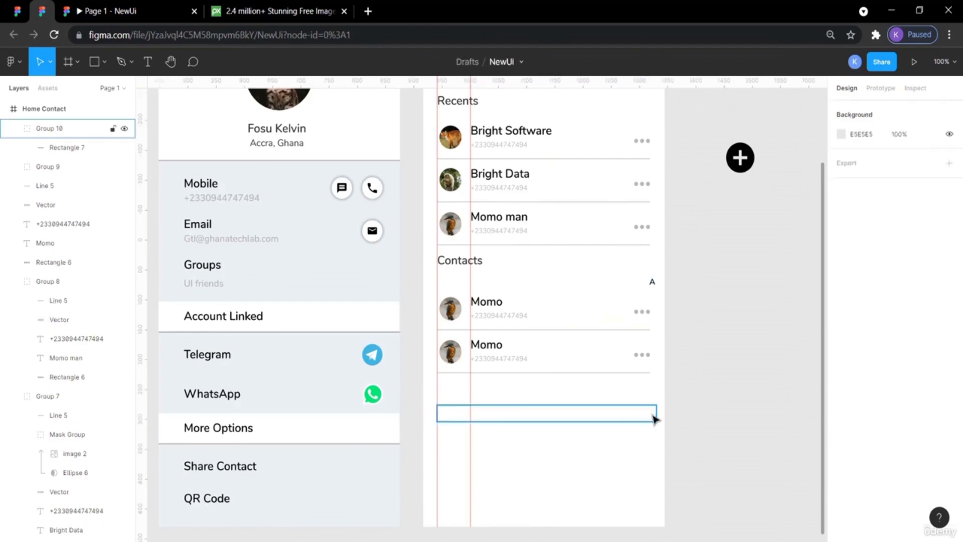
pyautogui.hotkey('ctrl', 'z')
pyautogui.press('Return')
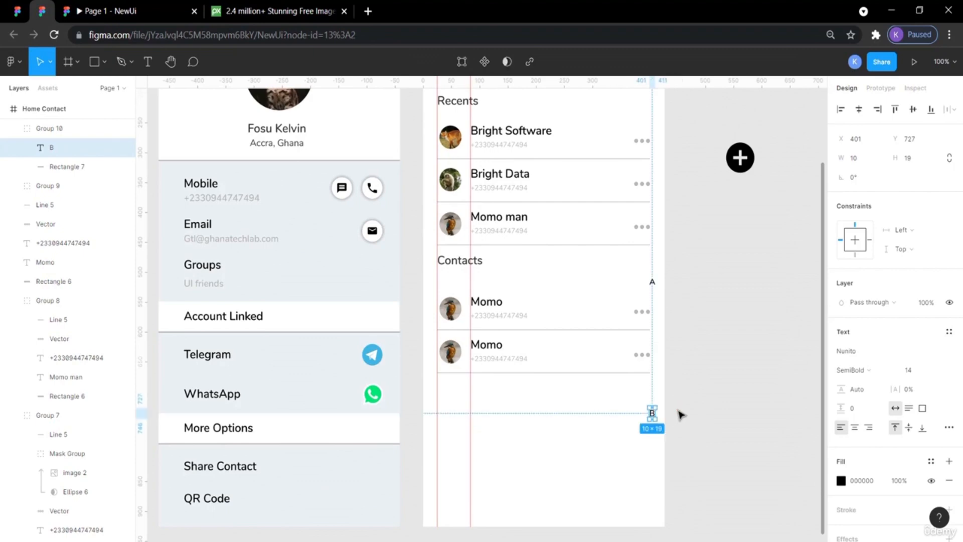
pyautogui.click(672, 415)
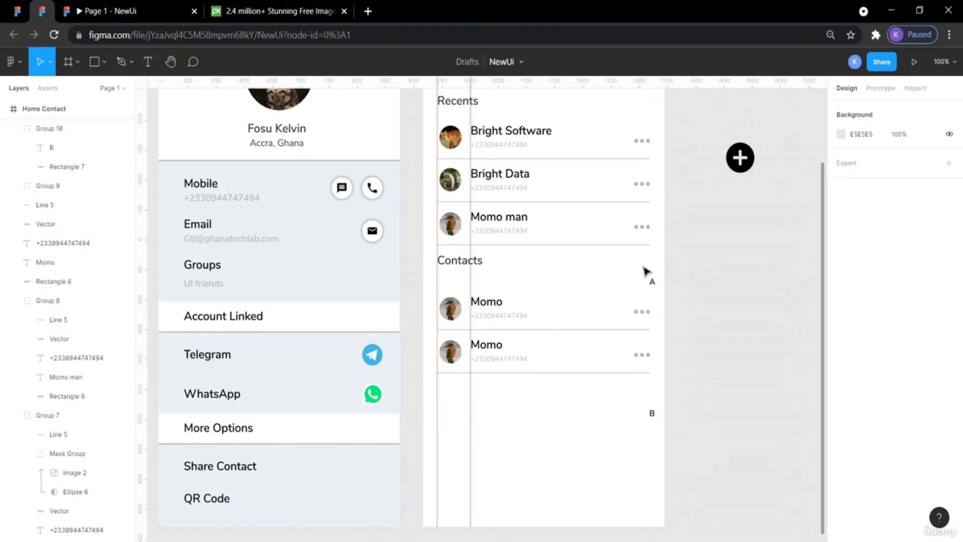
# Inspect the B section label's placement in the reference design.
pyautogui.click(17, 11)
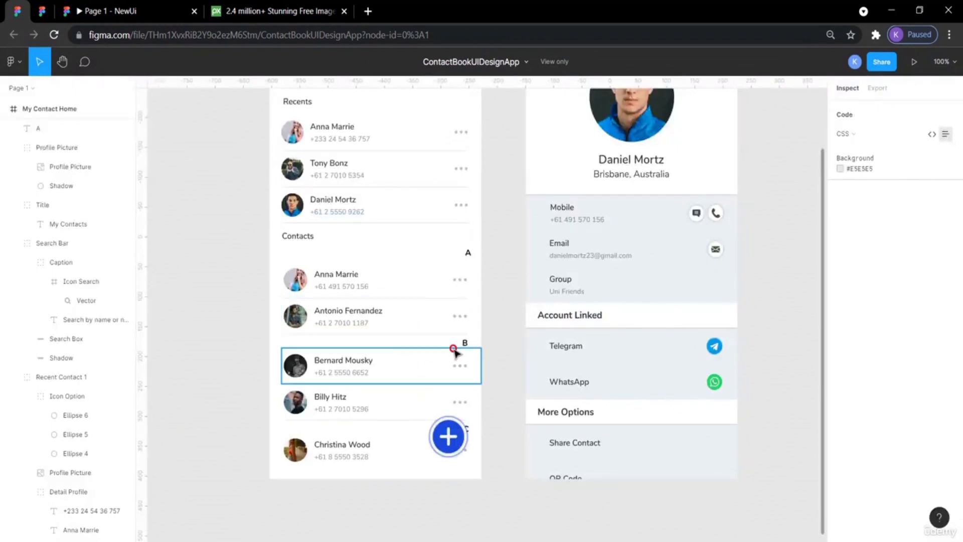
pyautogui.click(454, 355)
pyautogui.click(458, 341)
pyautogui.click(464, 344)
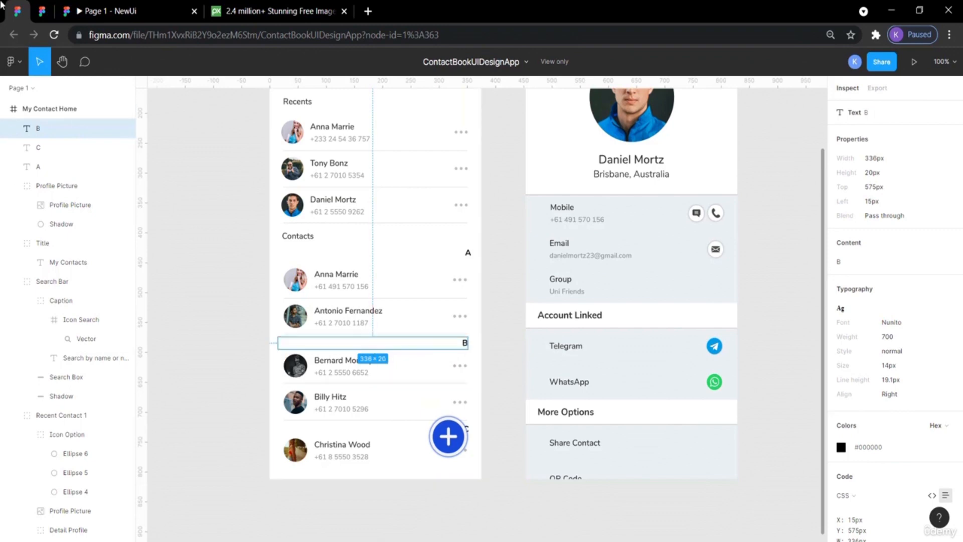
pyautogui.click(42, 11)
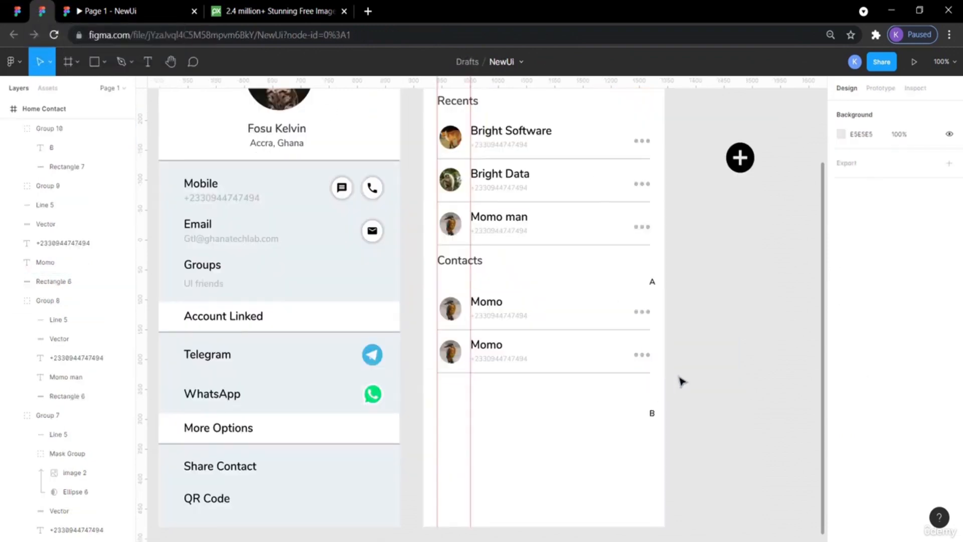
# Move the B label group up to sit just below the second Momo row, checking it against the reference.
pyautogui.click(655, 416)
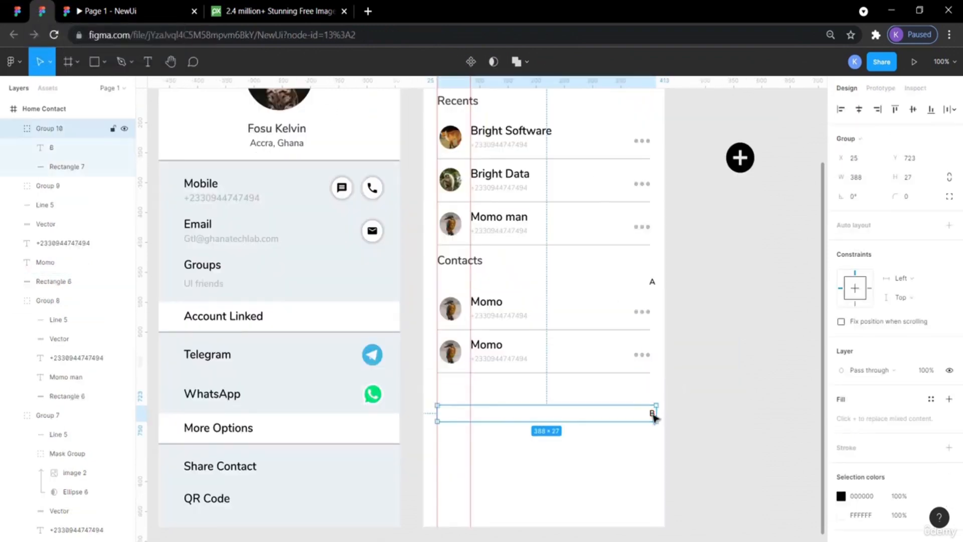
pyautogui.moveTo(654, 417); pyautogui.dragTo(654, 416)
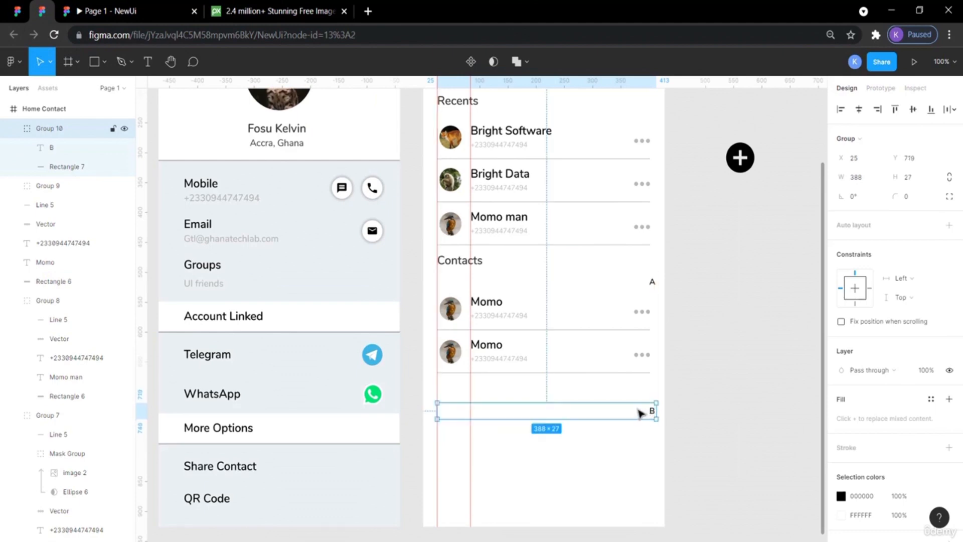
pyautogui.moveTo(639, 412); pyautogui.dragTo(641, 412)
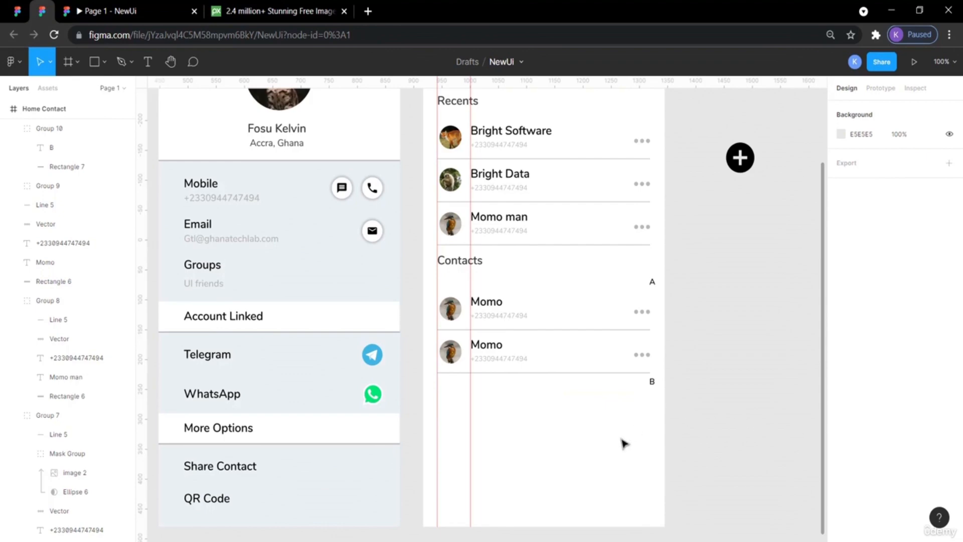
pyautogui.click(18, 11)
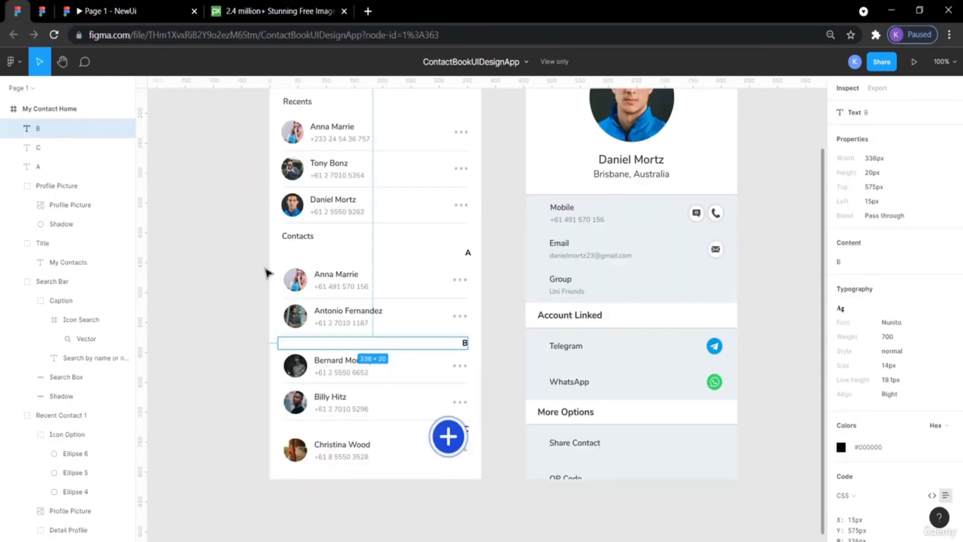
pyautogui.click(777, 389)
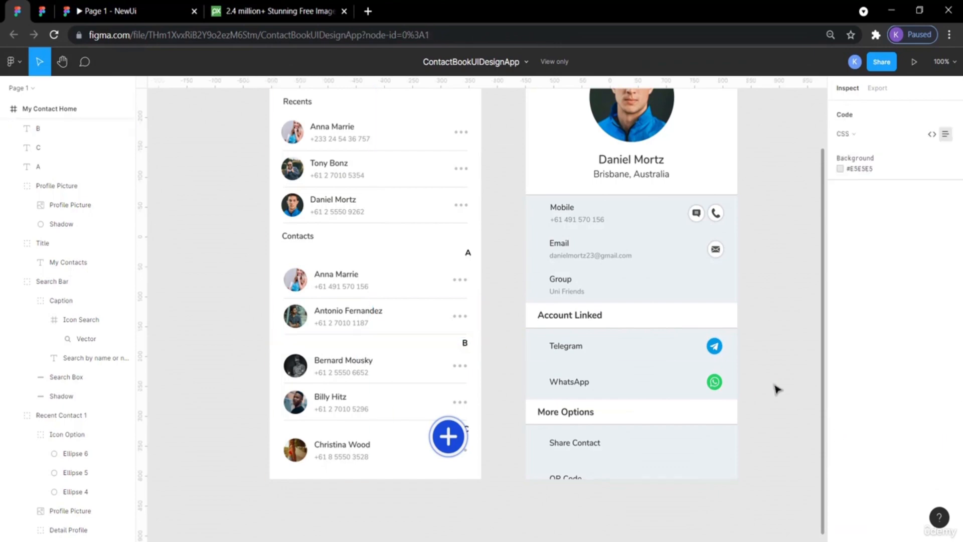
pyautogui.click(47, 11)
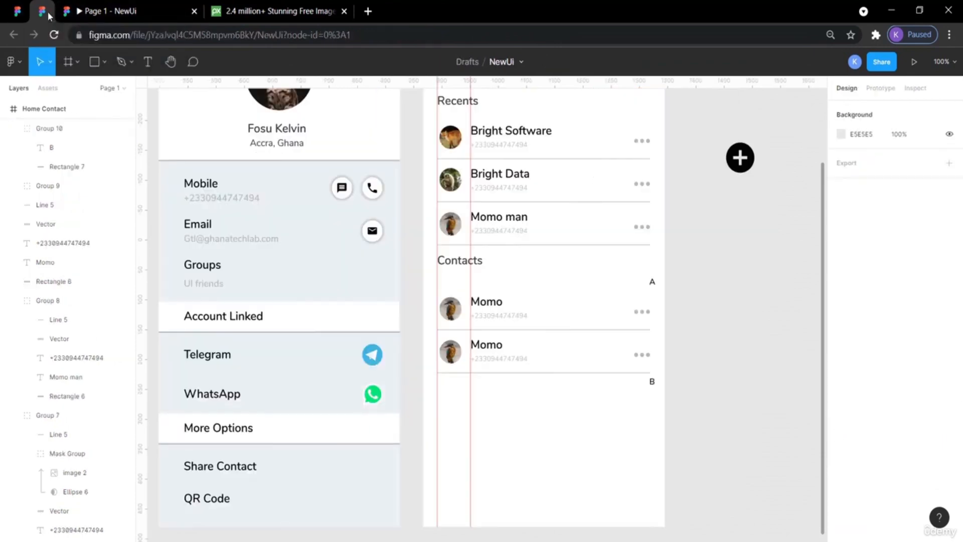
pyautogui.click(628, 382)
pyautogui.click(749, 401)
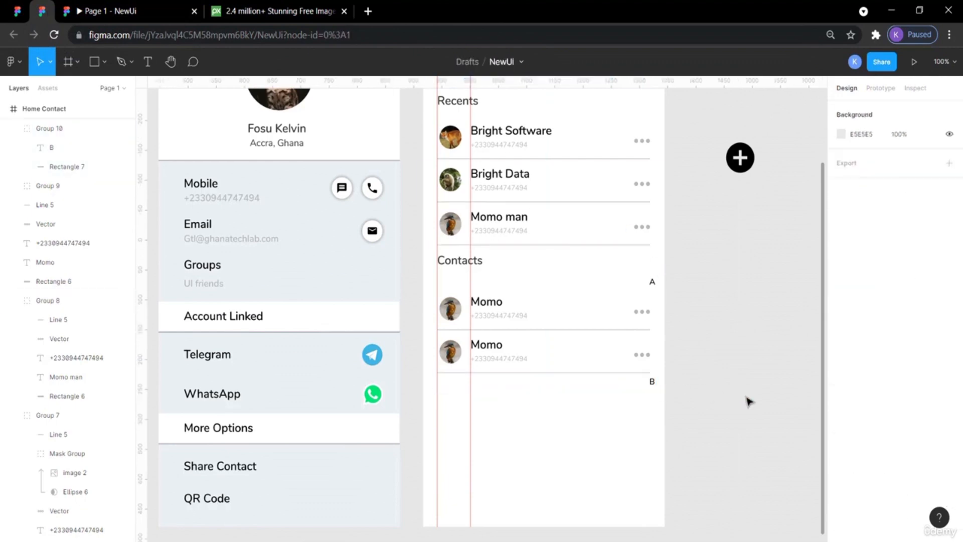
pyautogui.click(631, 355)
pyautogui.hotkey('ctrl', 'v')
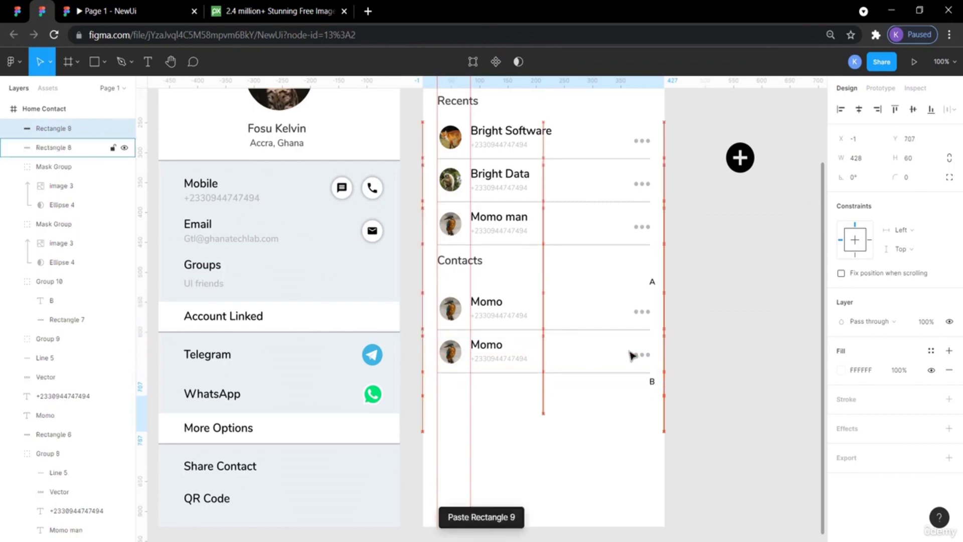
pyautogui.hotkey('shift', 'Down')
pyautogui.moveTo(639, 408); pyautogui.dragTo(752, 436)
pyautogui.press('Delete')
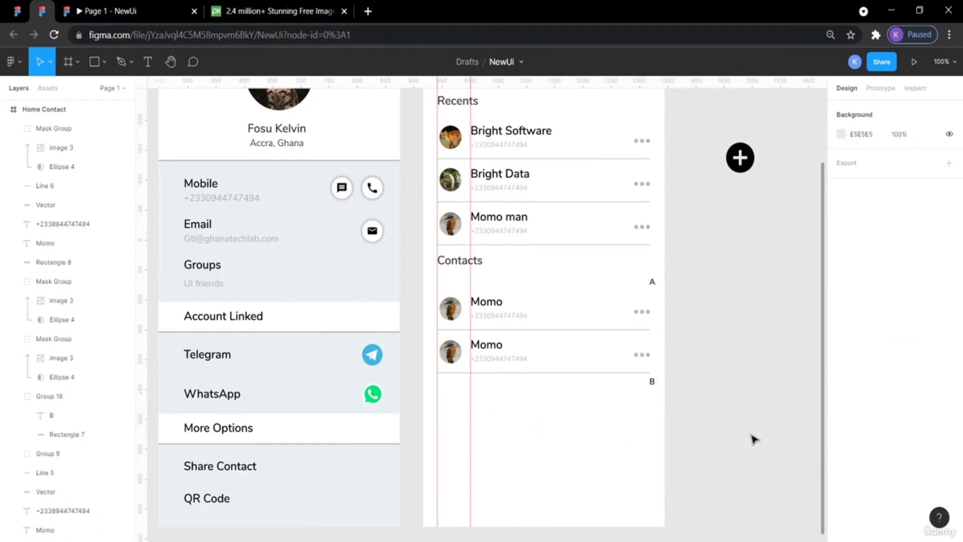
# Move the second Momo row's white background rectangle down into the area beside the B label.
pyautogui.click(570, 356)
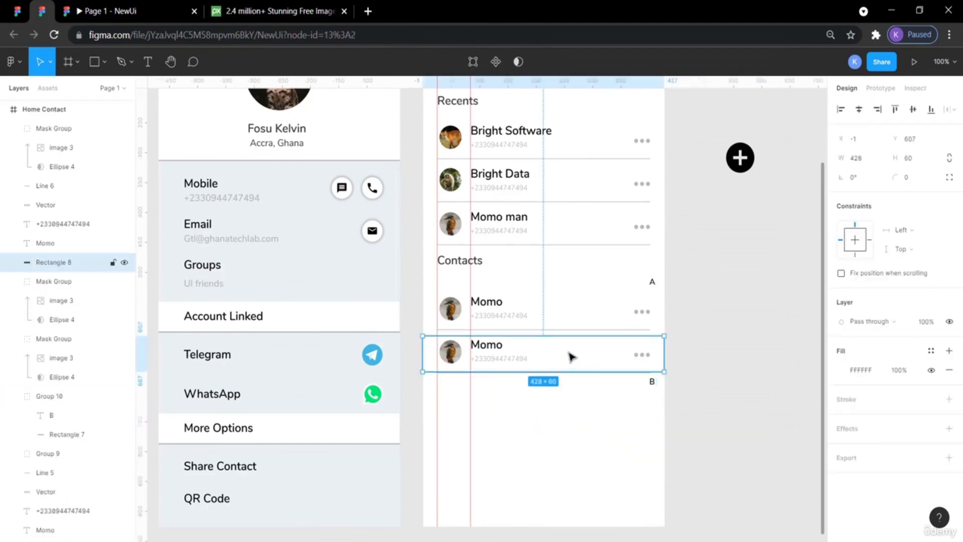
pyautogui.doubleClick(570, 356)
pyautogui.moveTo(550, 352); pyautogui.dragTo(577, 410)
pyautogui.press('Escape')
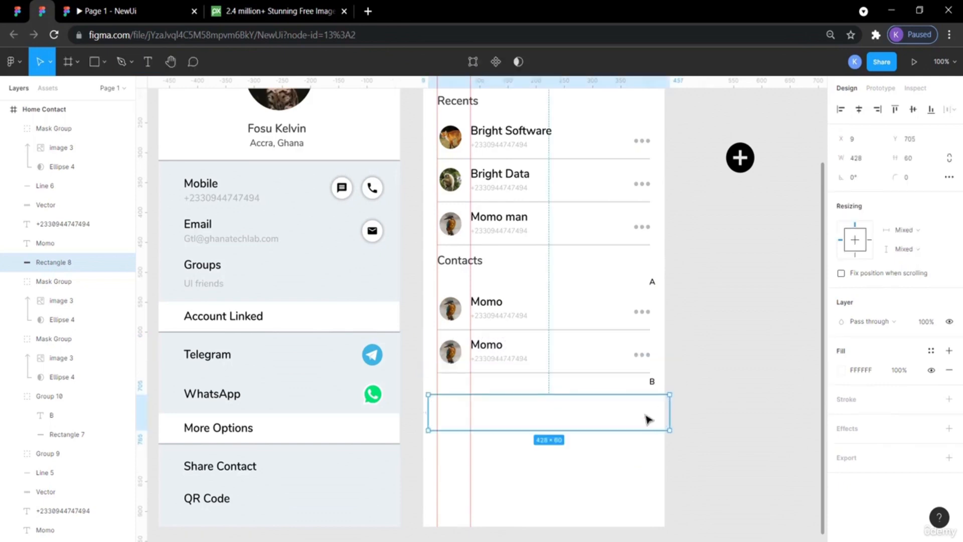
pyautogui.press('Escape')
# Select the second Momo row's avatar, name, number and dots, paste a copy and move it below the B label.
pyautogui.click(520, 368)
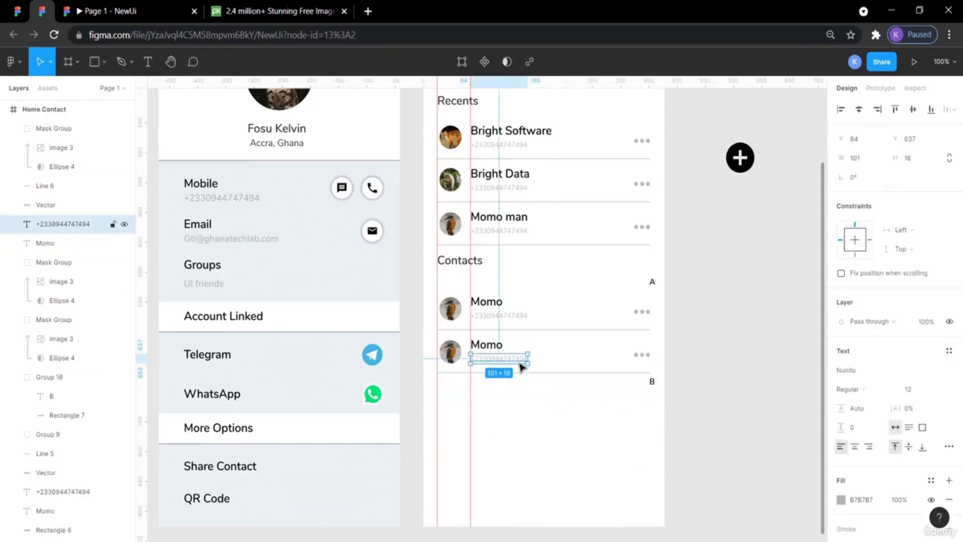
pyautogui.click(538, 349)
pyautogui.moveTo(708, 363); pyautogui.dragTo(426, 350)
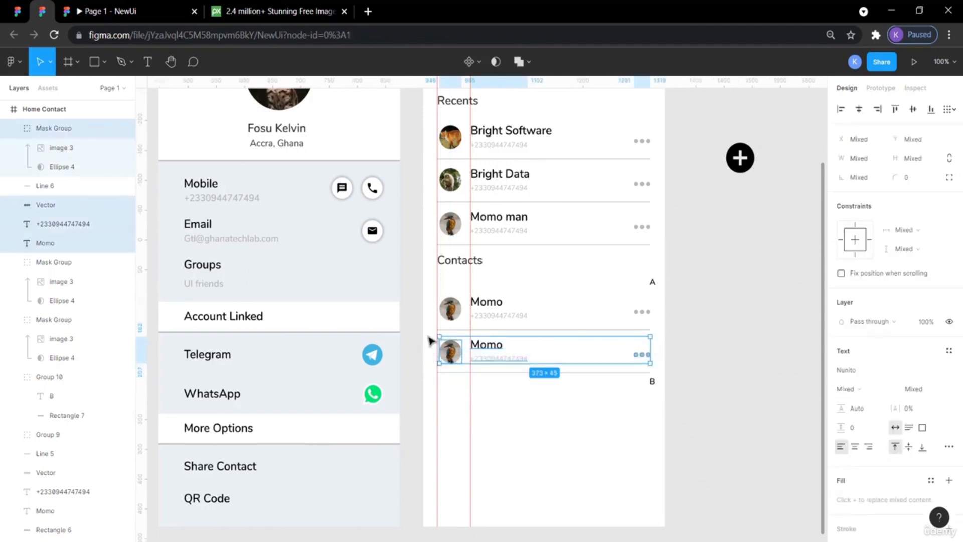
pyautogui.click(430, 341)
pyautogui.moveTo(426, 337); pyautogui.dragTo(670, 370)
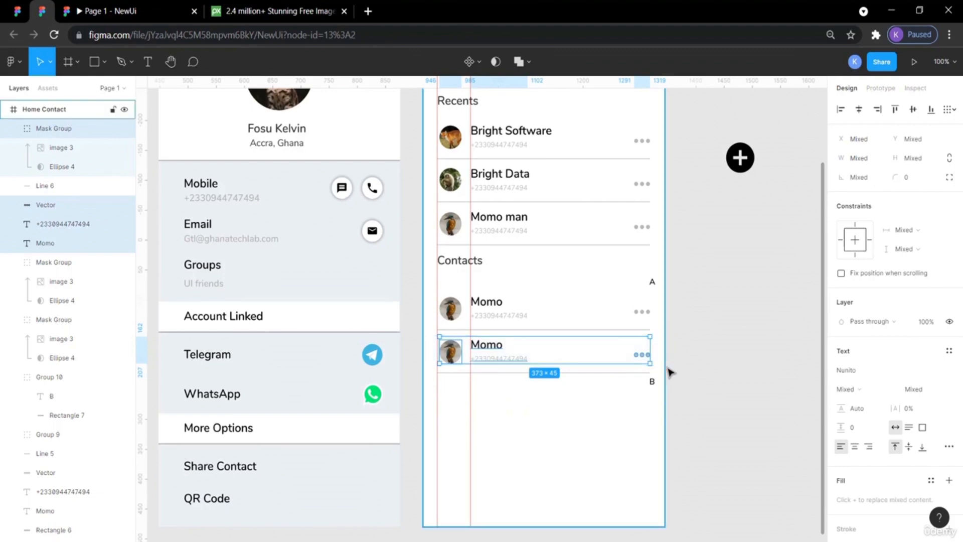
pyautogui.hotkey('ctrl', 'v')
pyautogui.hotkey('shift', 'Down')
pyautogui.hotkey('shift', 'Down')
pyautogui.hotkey('shift', 'Down')
pyautogui.hotkey('shift', 'Down')
pyautogui.hotkey('shift', 'Down')
pyautogui.hotkey('shift', 'Down')
pyautogui.hotkey('shift', 'Down')
pyautogui.hotkey('shift', 'Down')
pyautogui.hotkey('shift', 'Down')
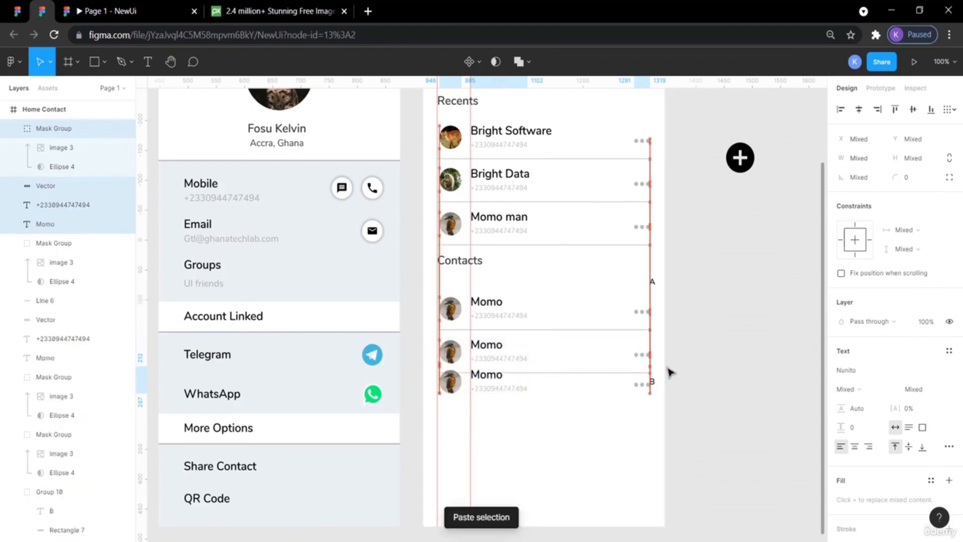
pyautogui.hotkey('shift', 'Down')
pyautogui.hotkey('shift', 'Down')
pyautogui.hotkey('shift', 'Down')
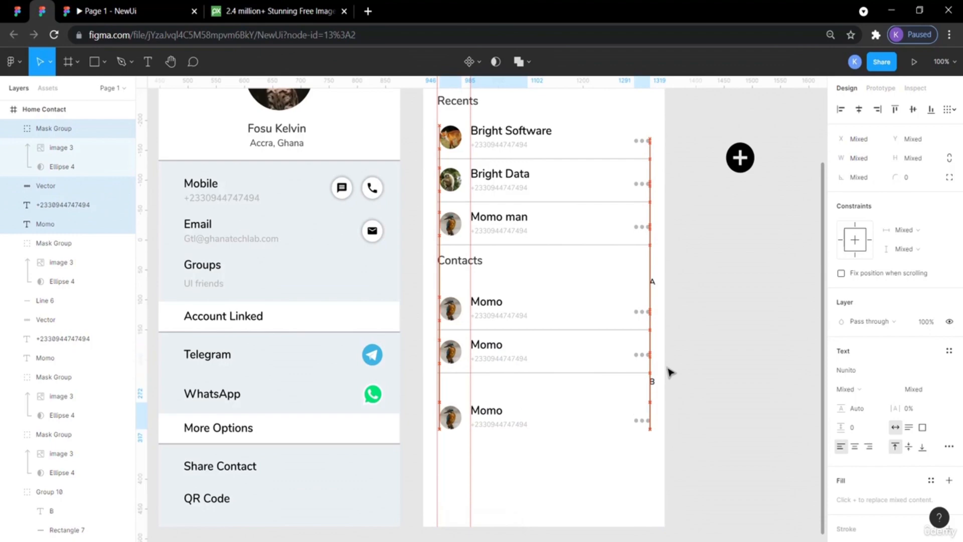
pyautogui.click(720, 405)
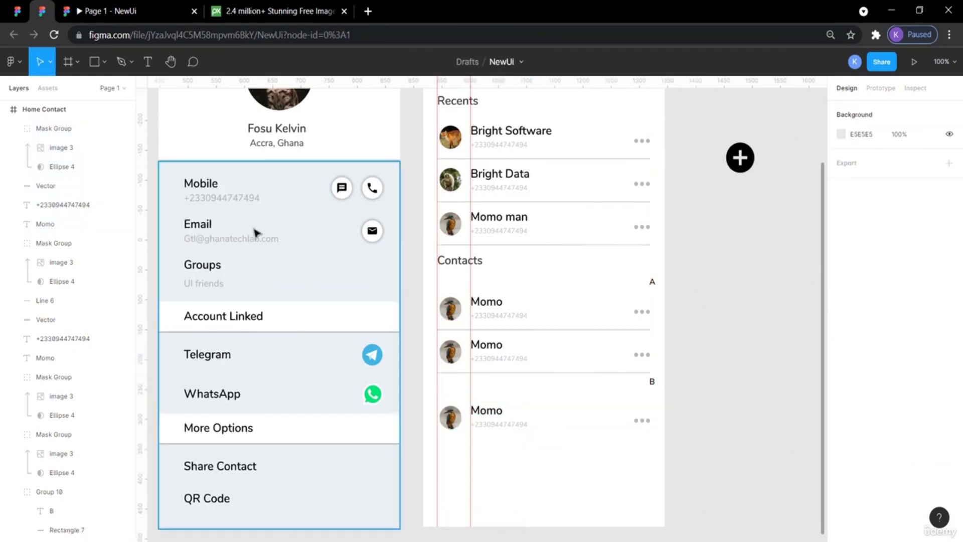
# Check the contact row box size and spacing in the reference design.
pyautogui.click(17, 11)
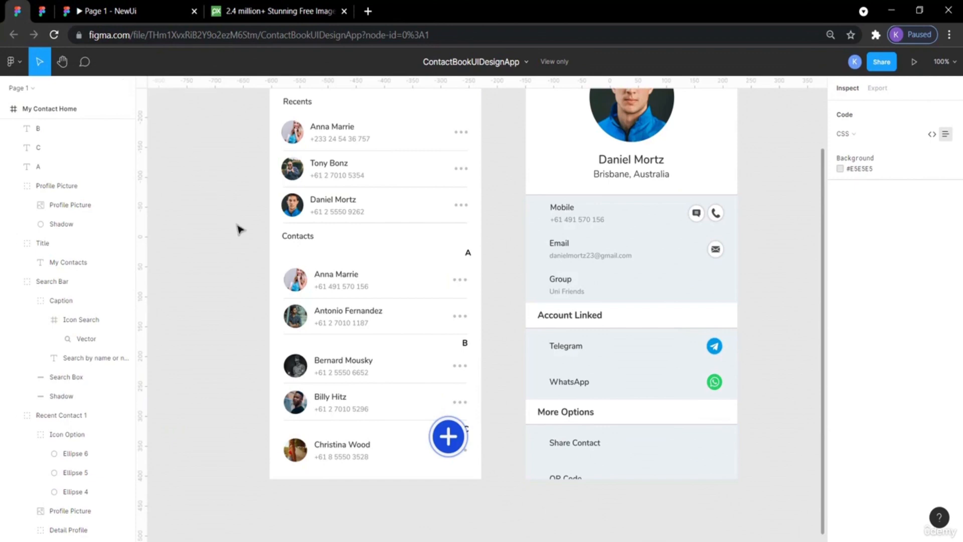
pyautogui.click(476, 359)
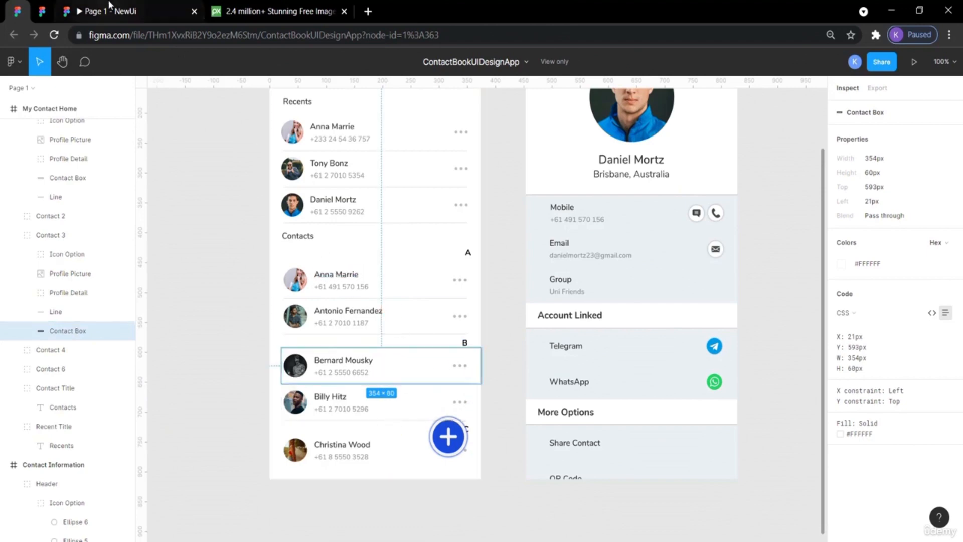
pyautogui.click(48, 9)
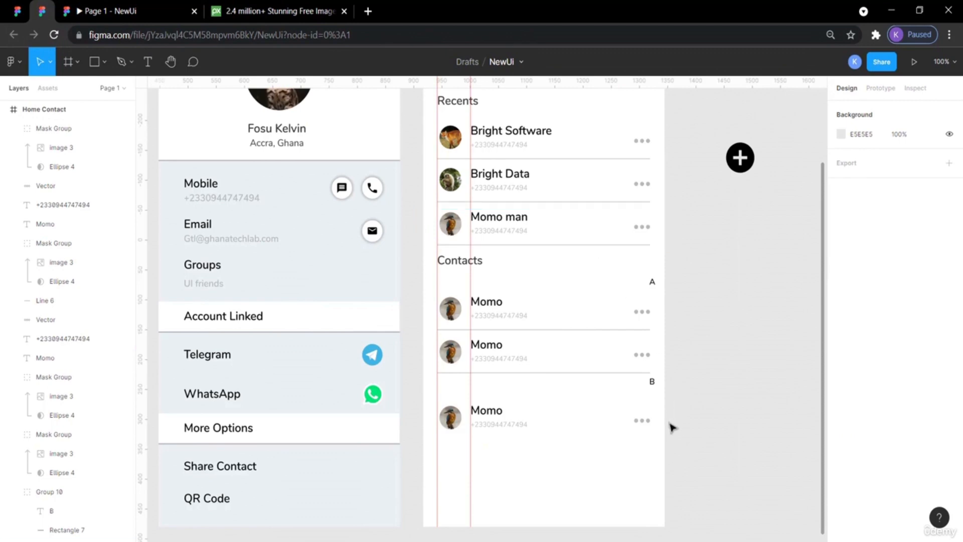
# Nudge the new Momo row up by 6 px to sit closer beneath the B label.
pyautogui.moveTo(687, 430); pyautogui.dragTo(424, 418)
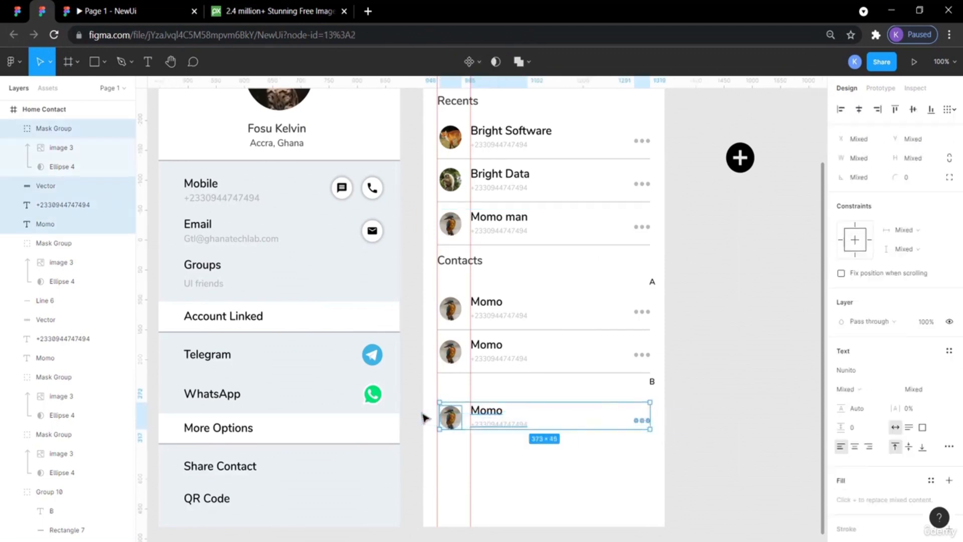
pyautogui.press('Up')
pyautogui.press('Up')
pyautogui.press('Up')
pyautogui.press('Up')
pyautogui.press('Up')
pyautogui.press('Up')
pyautogui.press('Up')
pyautogui.press('Up')
pyautogui.press('Up')
pyautogui.press('Up')
pyautogui.press('Up')
pyautogui.press('Up')
pyautogui.press('Up')
pyautogui.press('Up')
pyautogui.press('Up')
pyautogui.press('Up')
pyautogui.press('Up')
pyautogui.press('Up')
pyautogui.press('Up')
pyautogui.press('Up')
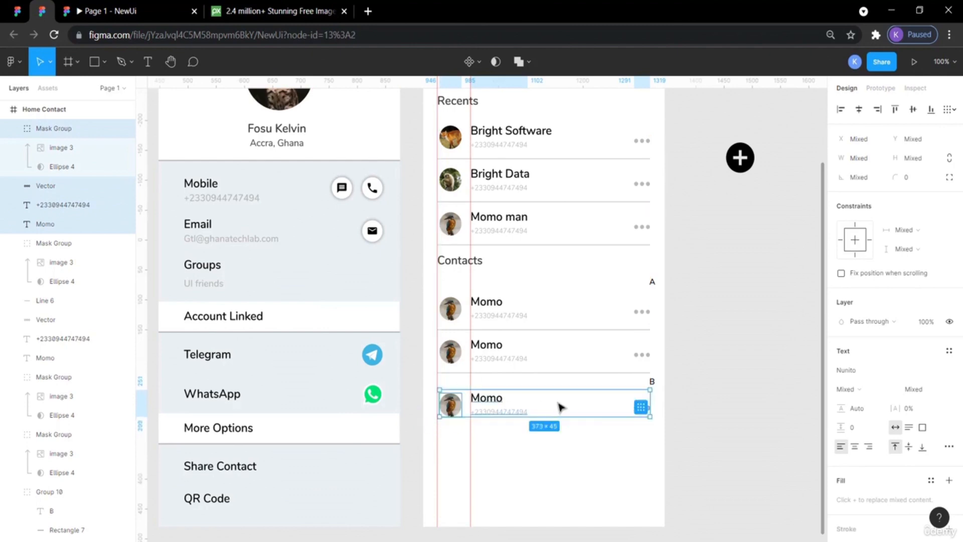
pyautogui.press('Up')
pyautogui.press('Up')
pyautogui.press('Up')
pyautogui.press('Up')
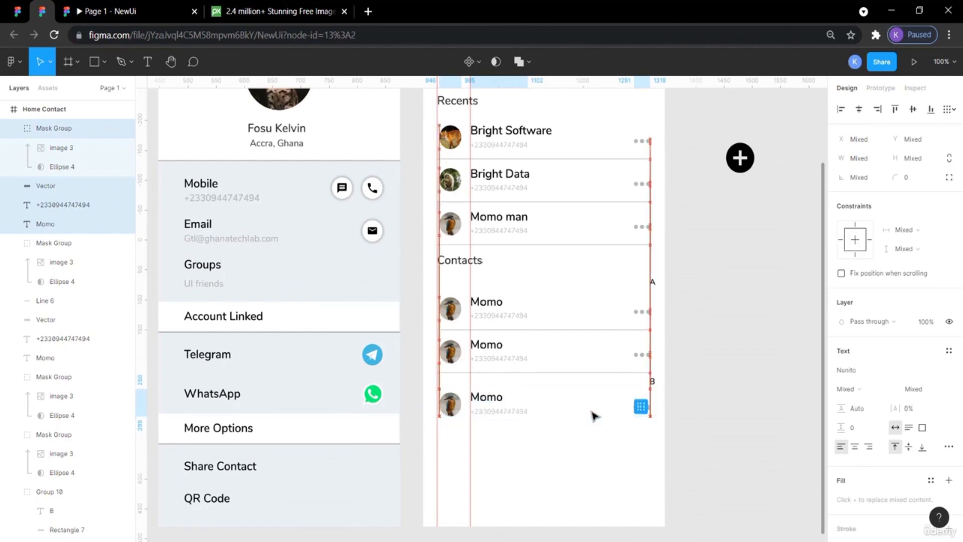
pyautogui.click(748, 408)
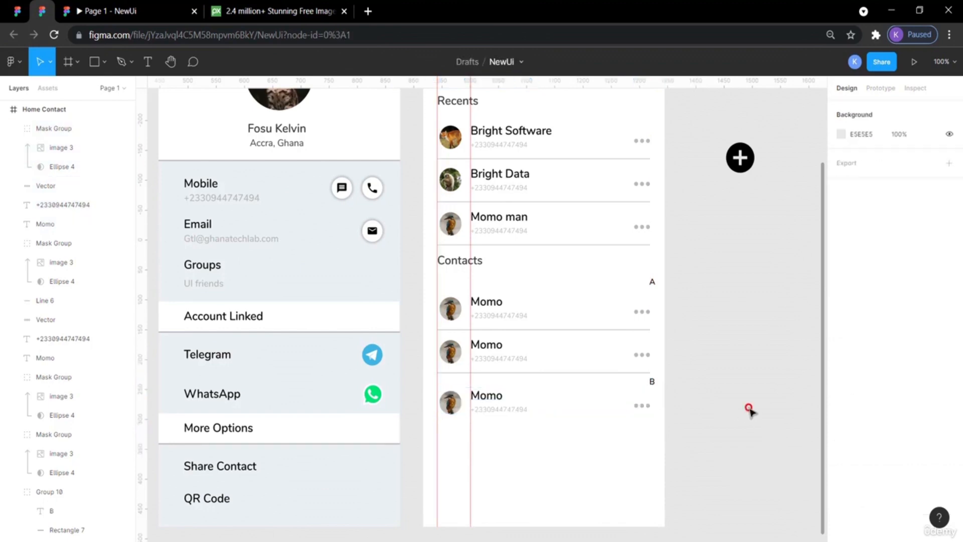
# Paste another Momo row copy and move it down beneath the third Momo row.
pyautogui.moveTo(644, 447); pyautogui.dragTo(438, 395)
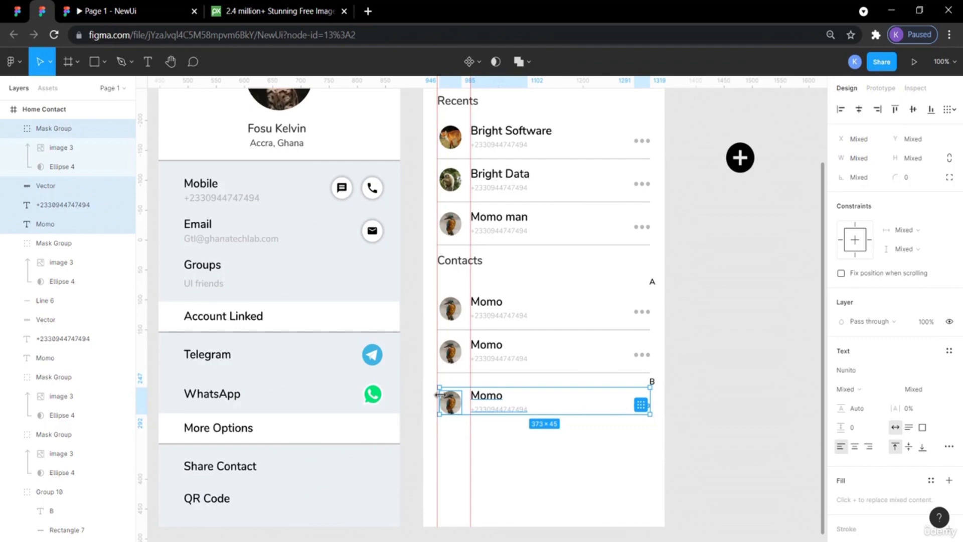
pyautogui.hotkey('ctrl', 'v')
pyautogui.hotkey('shift', 'Down')
pyautogui.hotkey('shift', 'Down')
pyautogui.hotkey('shift', 'Down')
pyautogui.hotkey('shift', 'Down')
pyautogui.hotkey('shift', 'Down')
pyautogui.hotkey('shift', 'Down')
pyautogui.hotkey('shift', 'Down')
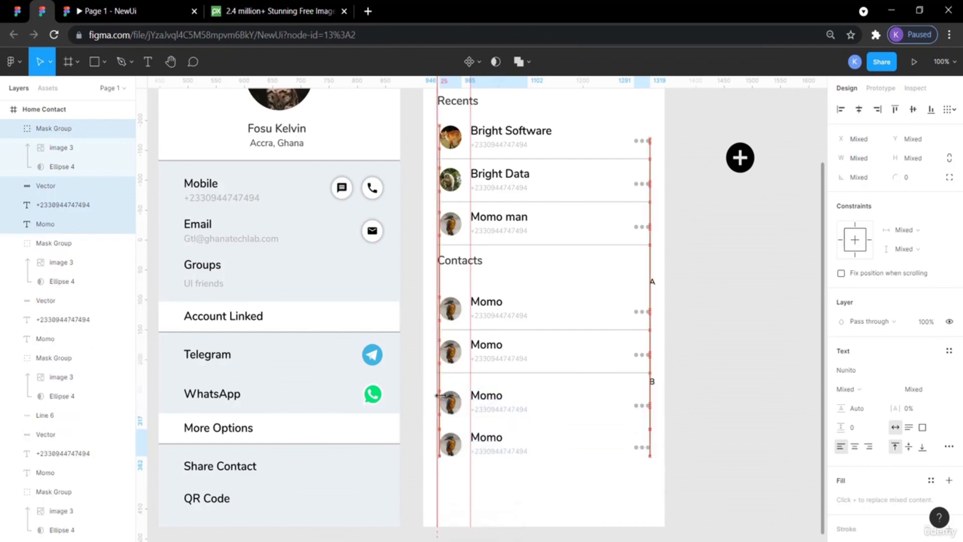
pyautogui.hotkey('shift', 'Down')
pyautogui.click(709, 458)
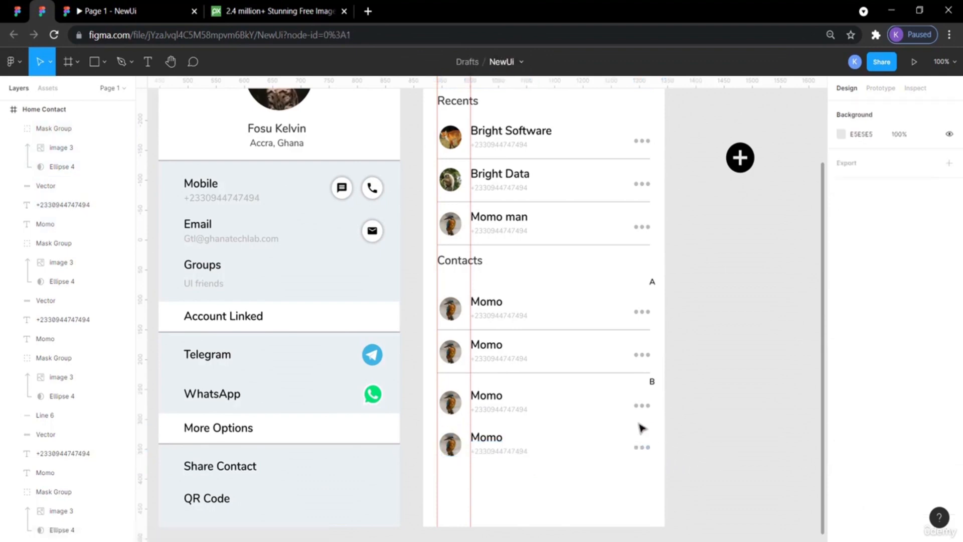
# Paste a fifth Momo row and move it down beneath the fourth Momo row.
pyautogui.click(514, 418)
pyautogui.click(656, 416)
pyautogui.click(662, 315)
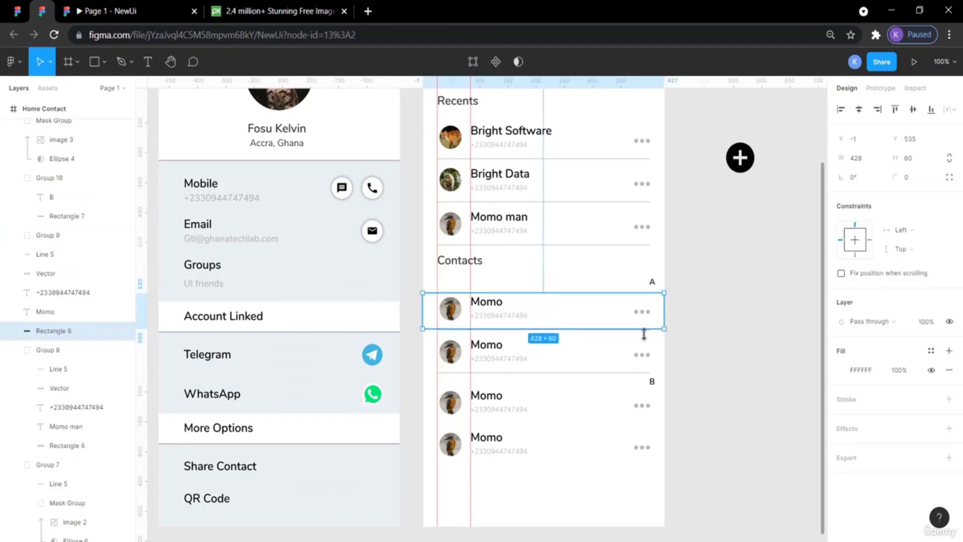
pyautogui.click(682, 418)
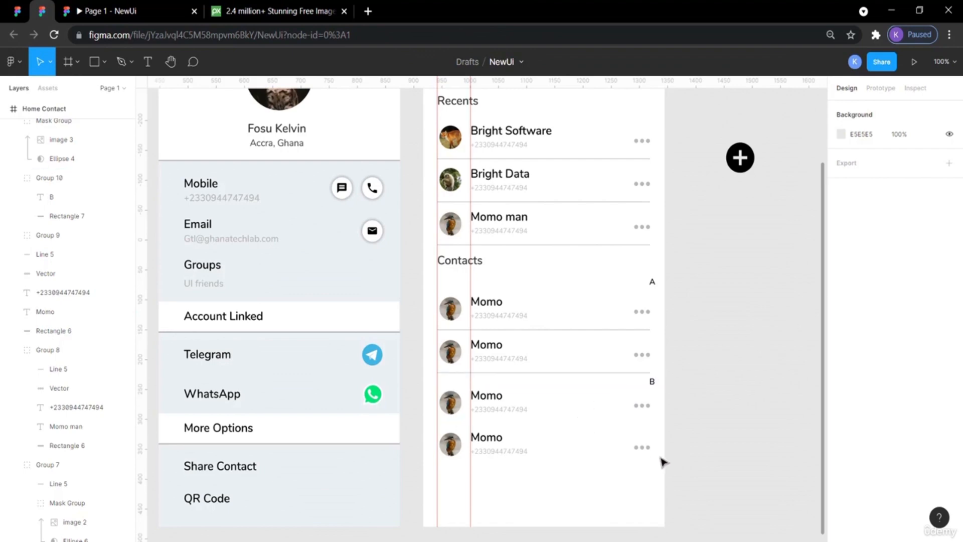
pyautogui.click(523, 451)
pyautogui.scroll(-1, 608, 397)
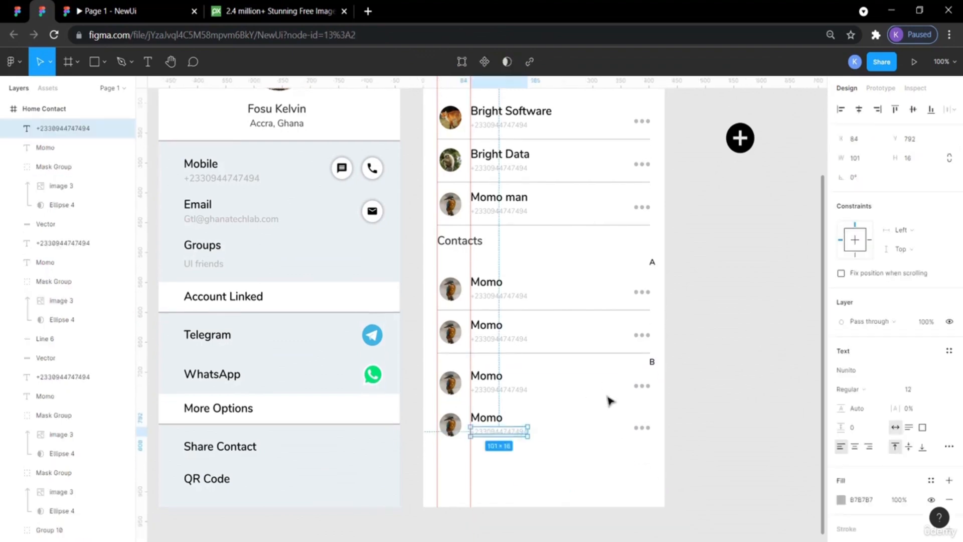
pyautogui.click(731, 408)
pyautogui.moveTo(702, 457); pyautogui.dragTo(448, 411)
pyautogui.hotkey('ctrl', 'v')
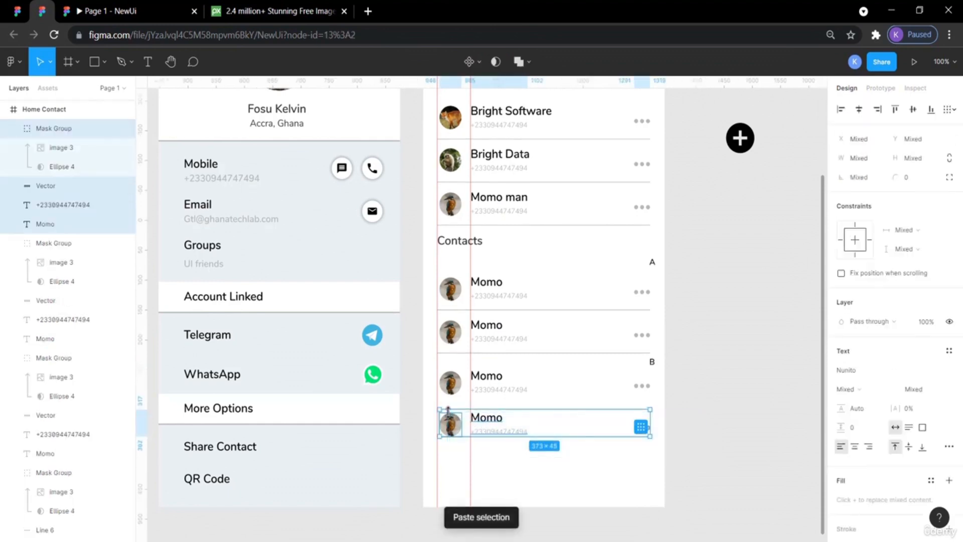
pyautogui.hotkey('shift', 'Down')
pyautogui.hotkey('shift', 'Down')
pyautogui.hotkey('shift', 'Down')
pyautogui.hotkey('shift', 'Down')
pyautogui.hotkey('shift', 'Down')
pyautogui.hotkey('shift', 'Down')
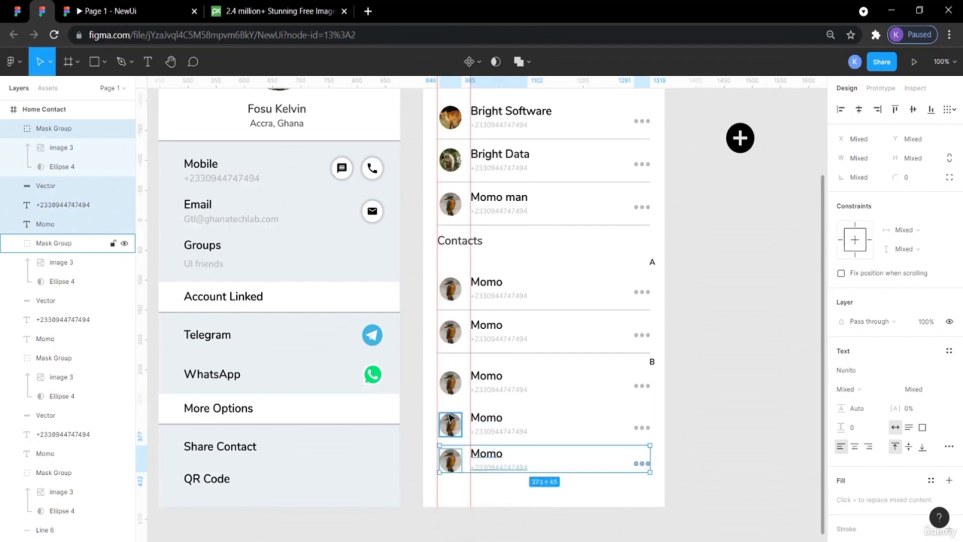
pyautogui.hotkey('shift', 'Down')
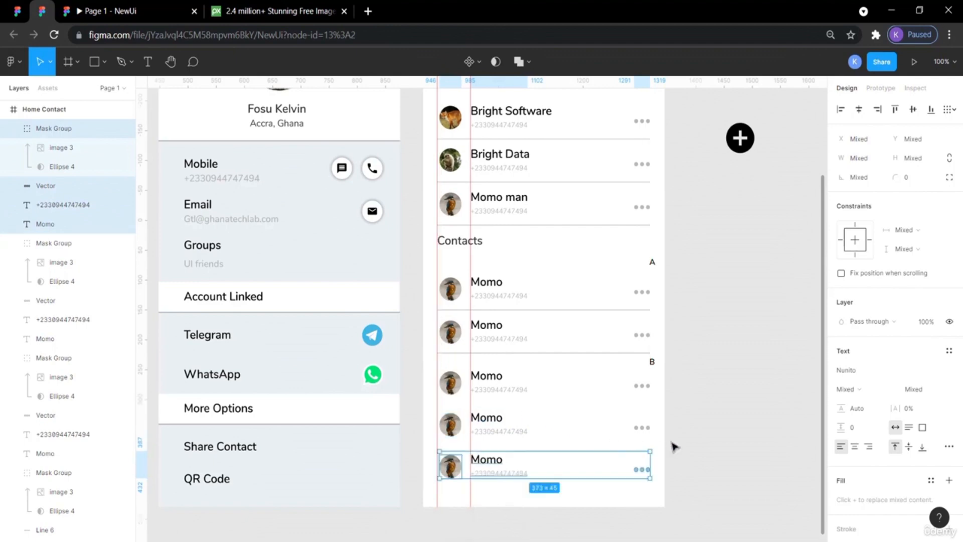
pyautogui.click(730, 462)
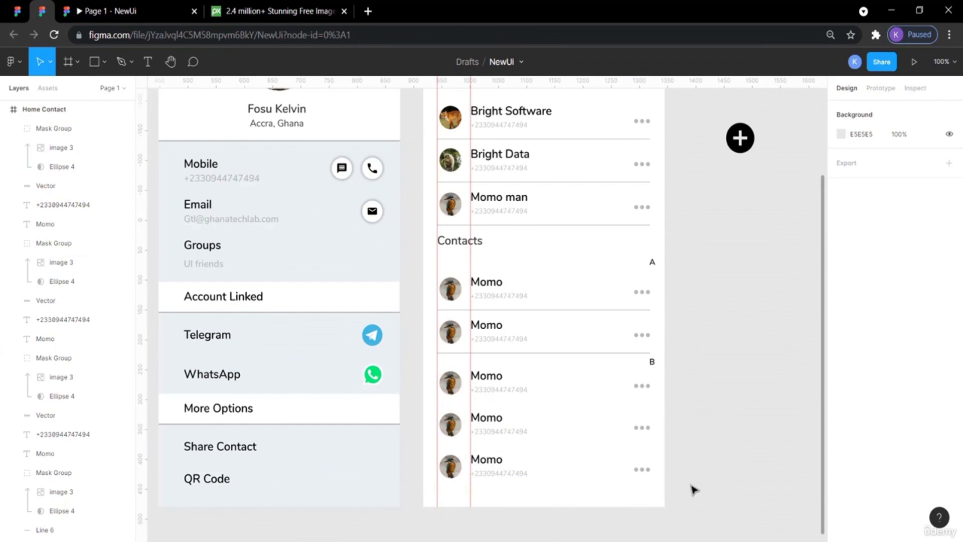
# Copy the divider line under the A section and place the copy between the third and fourth Momo rows.
pyautogui.click(77, 10)
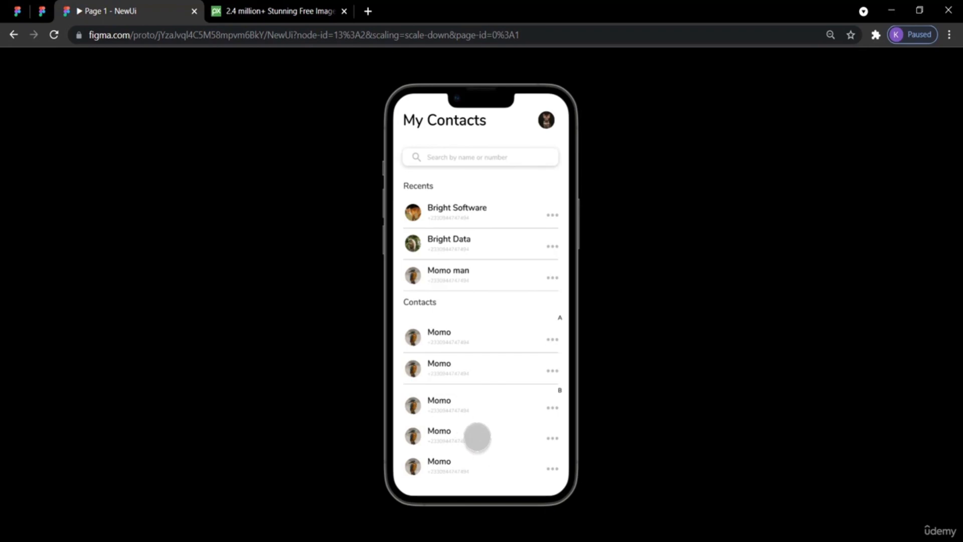
pyautogui.click(48, 15)
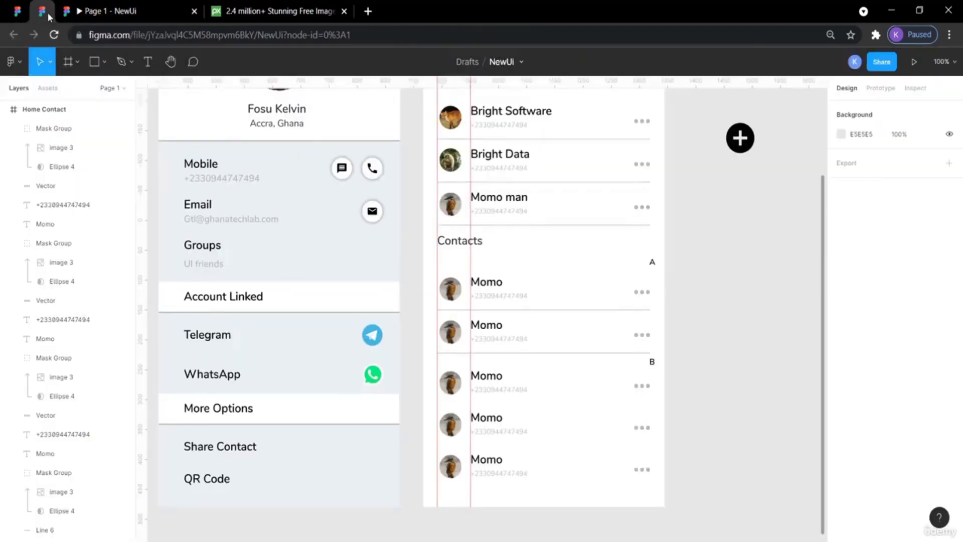
pyautogui.click(573, 356)
pyautogui.hotkey('ctrl', 'c')
pyautogui.hotkey('ctrl', 'v')
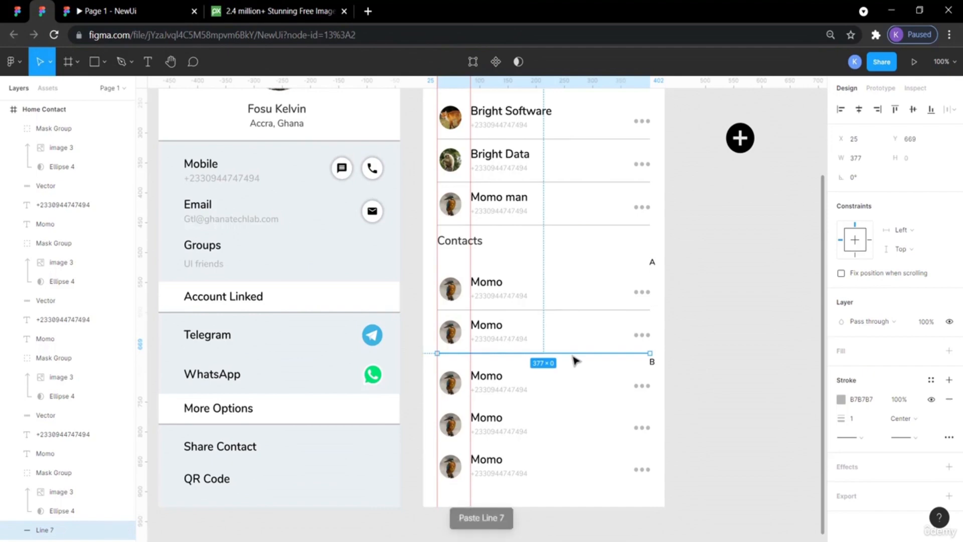
pyautogui.hotkey('shift', 'Down')
pyautogui.hotkey('shift', 'Down')
pyautogui.hotkey('shift', 'Down')
pyautogui.hotkey('shift', 'Down')
pyautogui.hotkey('shift', 'Down')
pyautogui.hotkey('shift', 'Down')
pyautogui.hotkey('shift', 'Down')
pyautogui.hotkey('shift', 'Down')
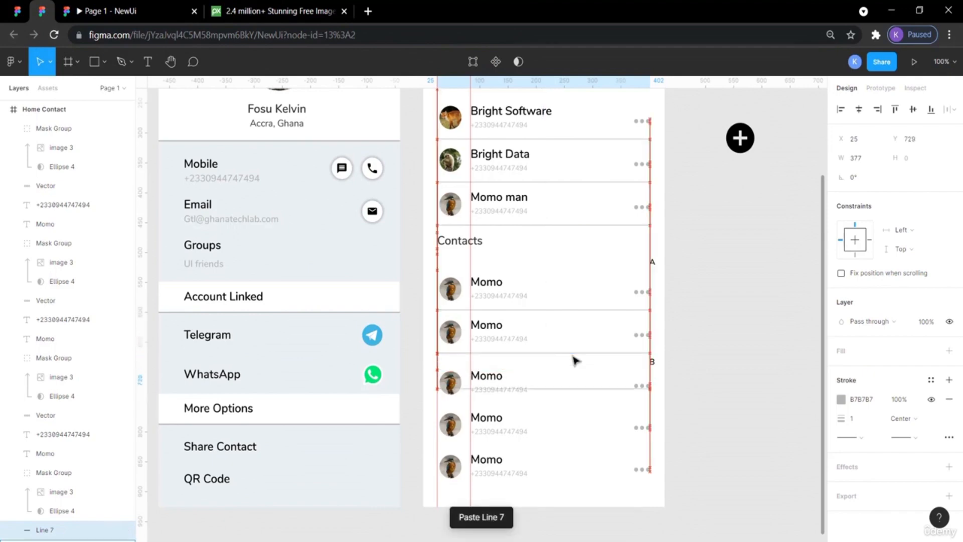
pyautogui.hotkey('shift', 'Down')
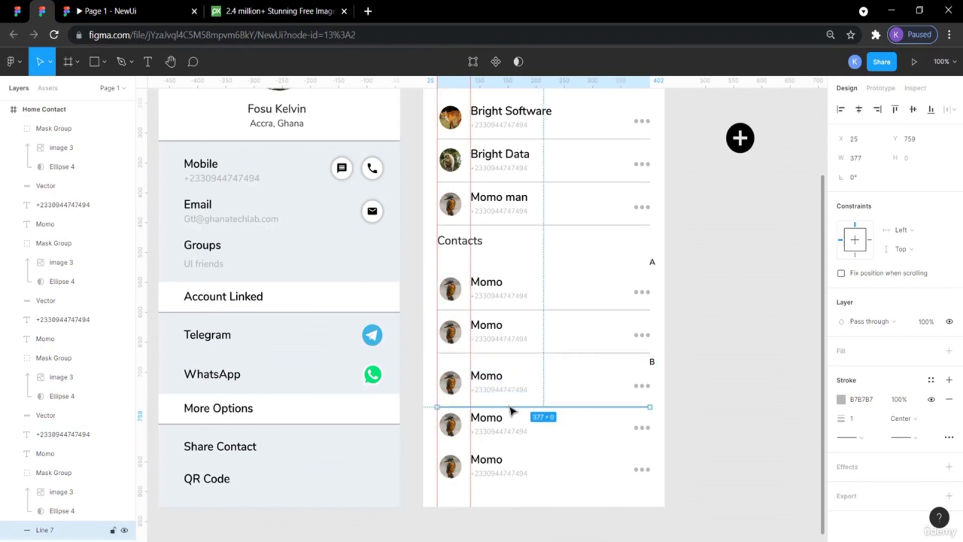
pyautogui.press('Up')
pyautogui.press('Up')
pyautogui.press('Up')
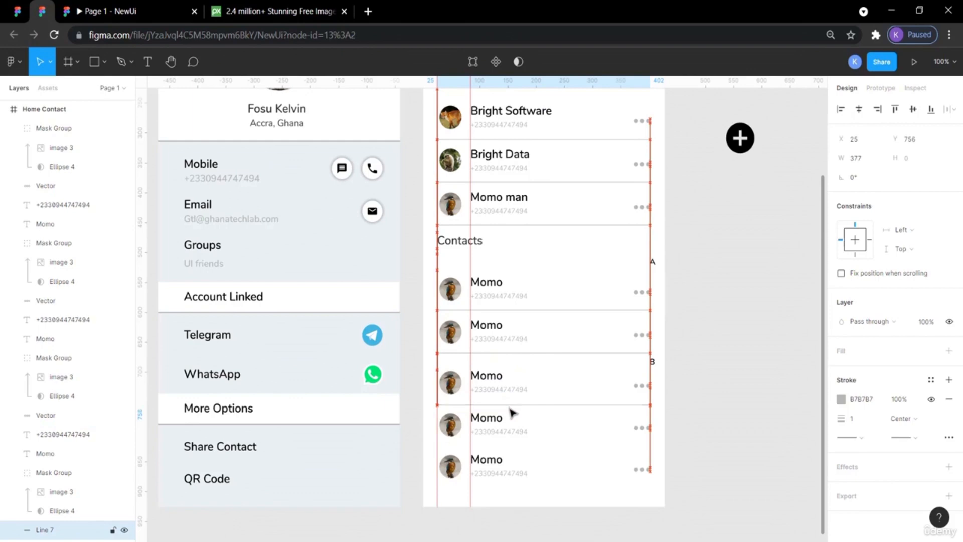
pyautogui.press('Up')
pyautogui.press('Up')
pyautogui.press('Up')
pyautogui.press('Up')
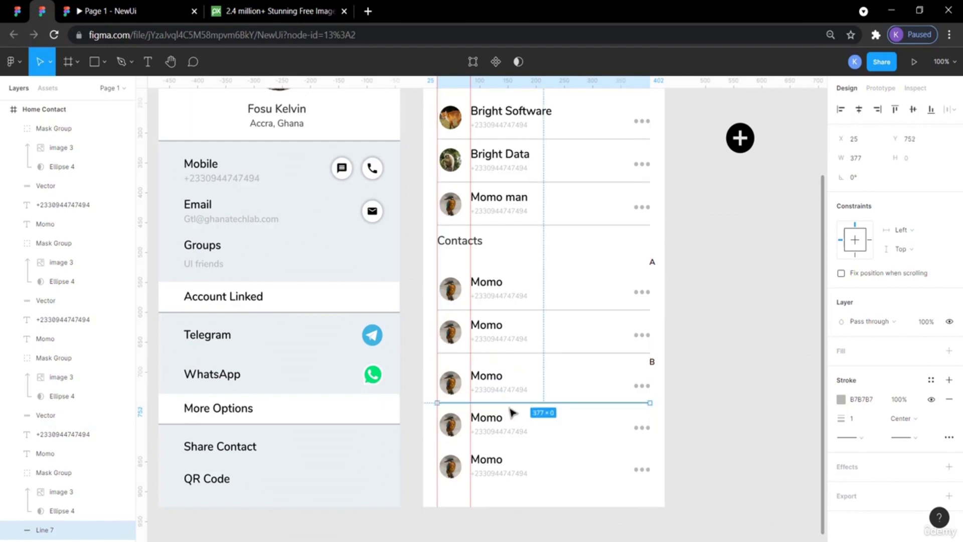
# Paste another divider line and move it down between the fourth and fifth Momo rows.
pyautogui.hotkey('ctrl', 'v')
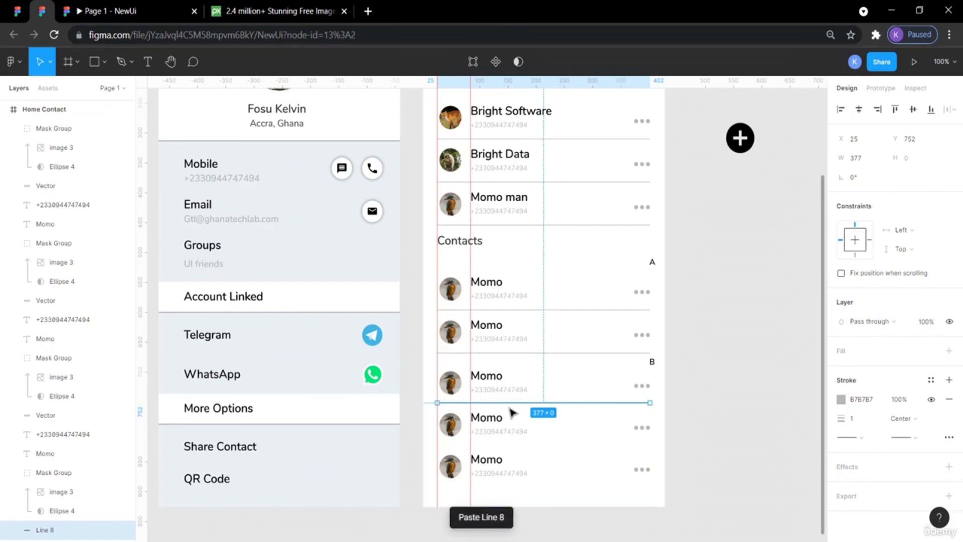
pyautogui.press('Down')
pyautogui.press('Down')
pyautogui.press('Down')
pyautogui.press('Down')
pyautogui.press('Down')
pyautogui.press('Down')
pyautogui.press('Down')
pyautogui.press('Down')
pyautogui.press('Down')
pyautogui.press('Down')
pyautogui.press('Down')
pyautogui.press('Down')
pyautogui.press('Down')
pyautogui.press('Down')
pyautogui.press('Down')
pyautogui.press('Down')
pyautogui.press('Down')
pyautogui.press('Down')
pyautogui.press('Down')
pyautogui.press('Down')
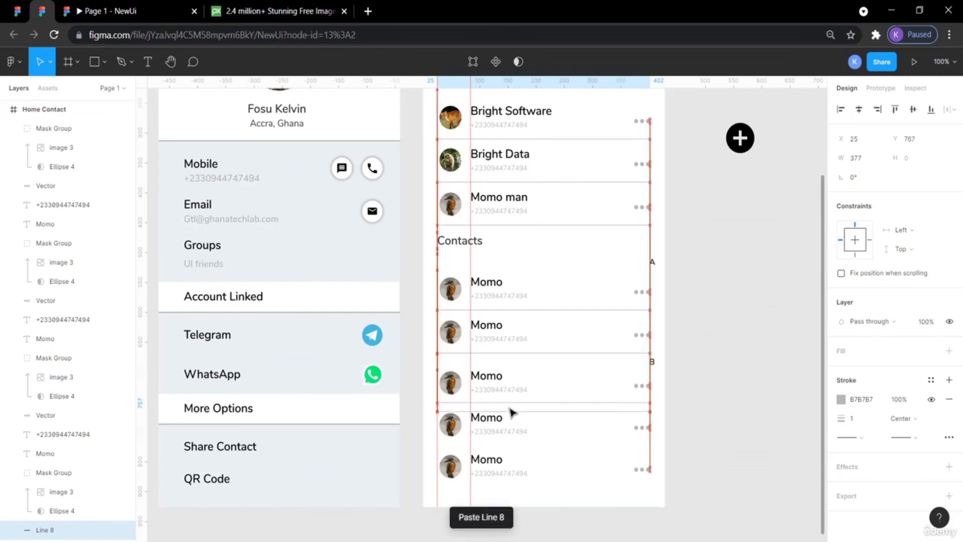
pyautogui.press('Down')
pyautogui.press('Down')
pyautogui.press('Down')
pyautogui.press('Down')
pyautogui.press('Down')
pyautogui.press('Down')
pyautogui.press('Down')
pyautogui.press('Down')
pyautogui.press('Down')
pyautogui.press('Down')
pyautogui.press('Down')
pyautogui.press('Down')
pyautogui.press('Down')
pyautogui.press('Down')
pyautogui.press('Down')
pyautogui.press('Down')
pyautogui.press('Down')
pyautogui.press('Down')
pyautogui.press('Down')
pyautogui.press('Down')
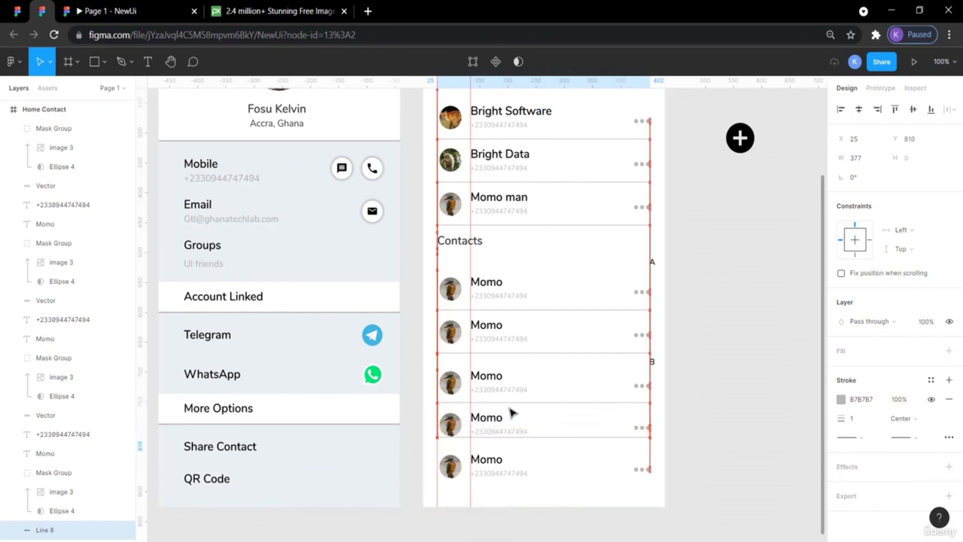
pyautogui.press('Down')
pyautogui.press('Down')
pyautogui.press('Down')
pyautogui.press('Down')
pyautogui.press('Down')
pyautogui.press('Down')
pyautogui.press('Down')
pyautogui.press('Down')
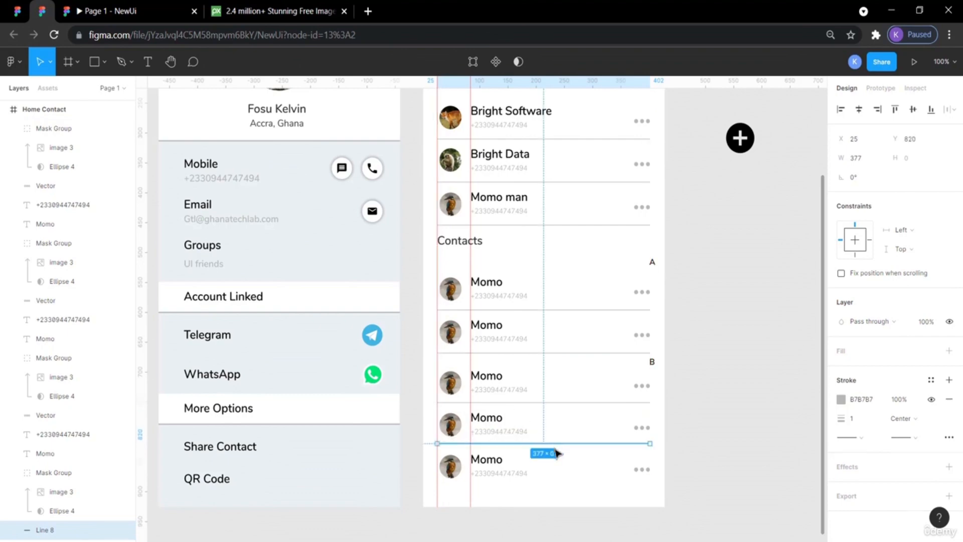
pyautogui.click(697, 465)
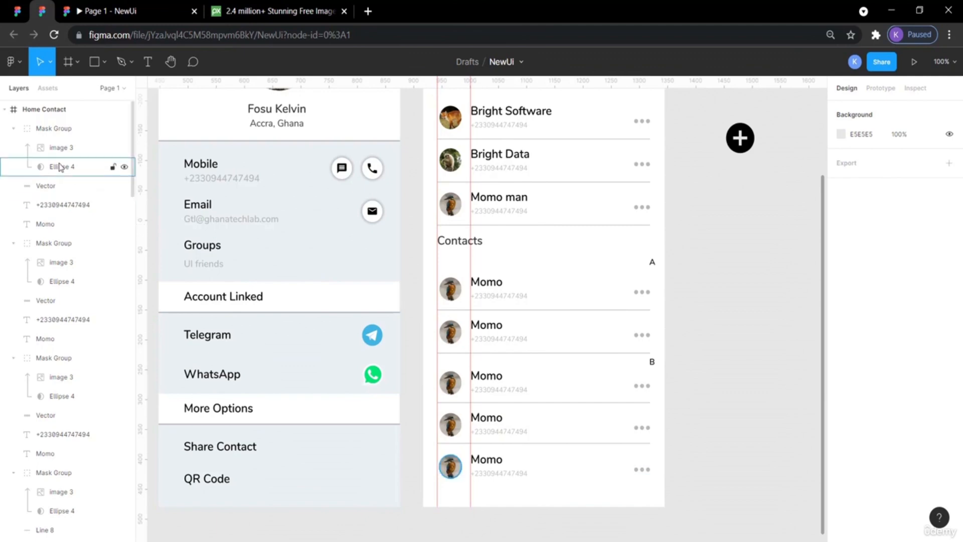
# Compare the Contacts list against the reference design's contact rows and spacing.
pyautogui.click(17, 11)
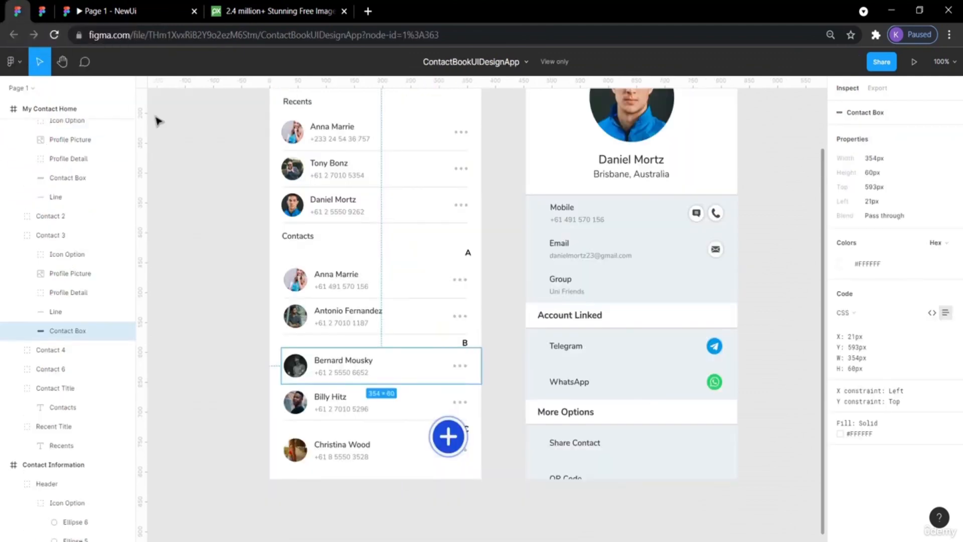
pyautogui.click(203, 405)
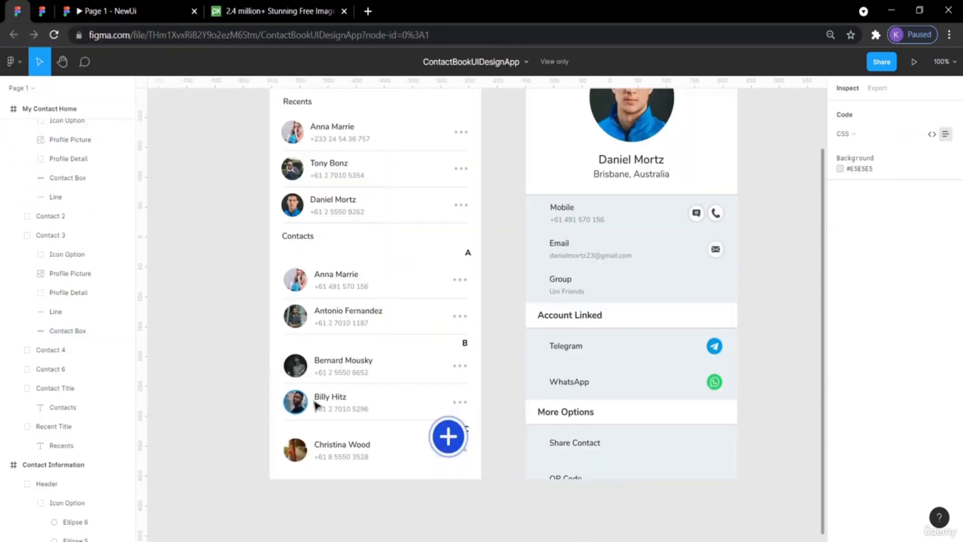
pyautogui.click(44, 13)
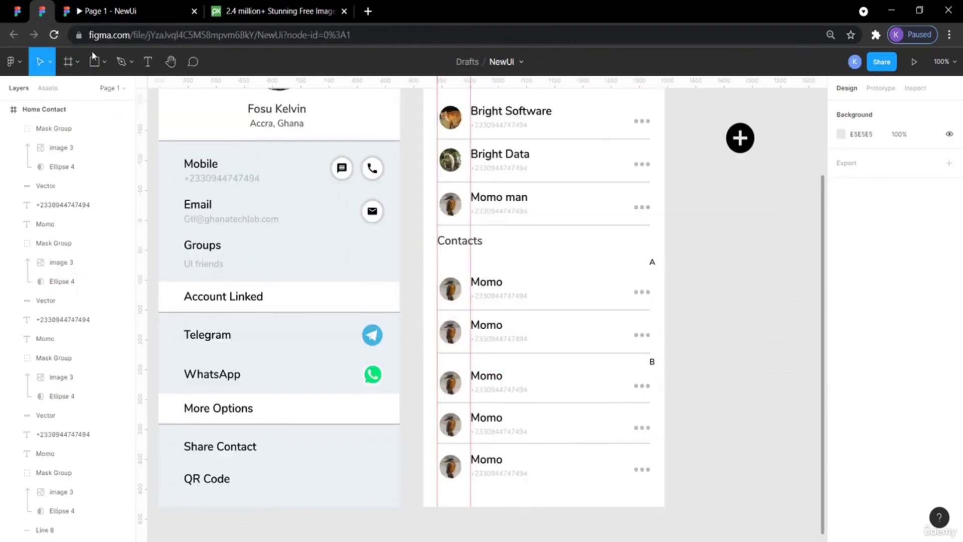
pyautogui.click(18, 9)
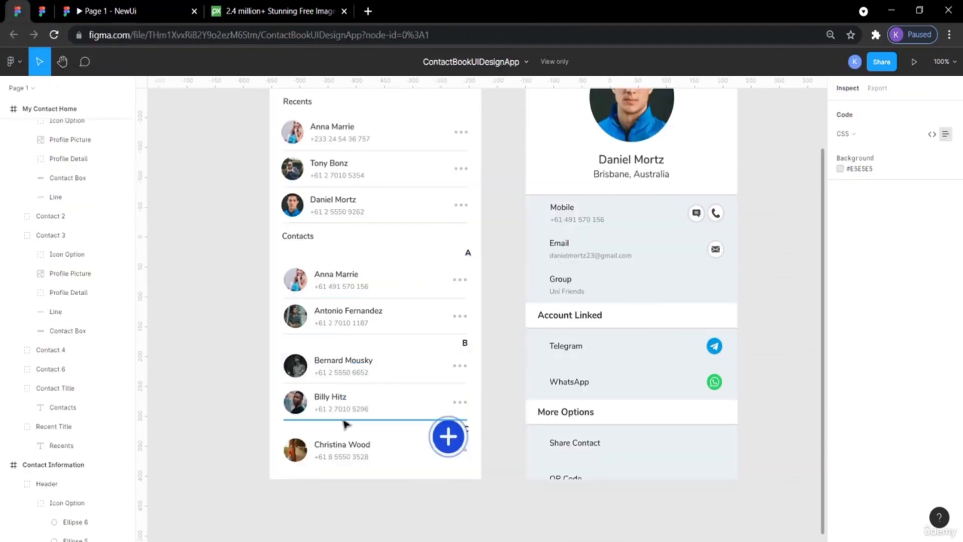
pyautogui.click(43, 11)
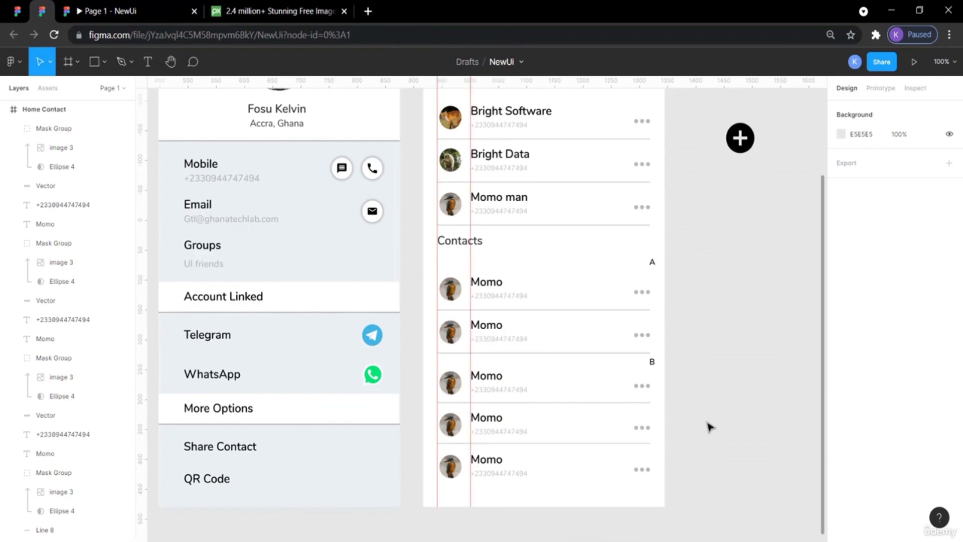
pyautogui.hscroll(-5, 496, 375)
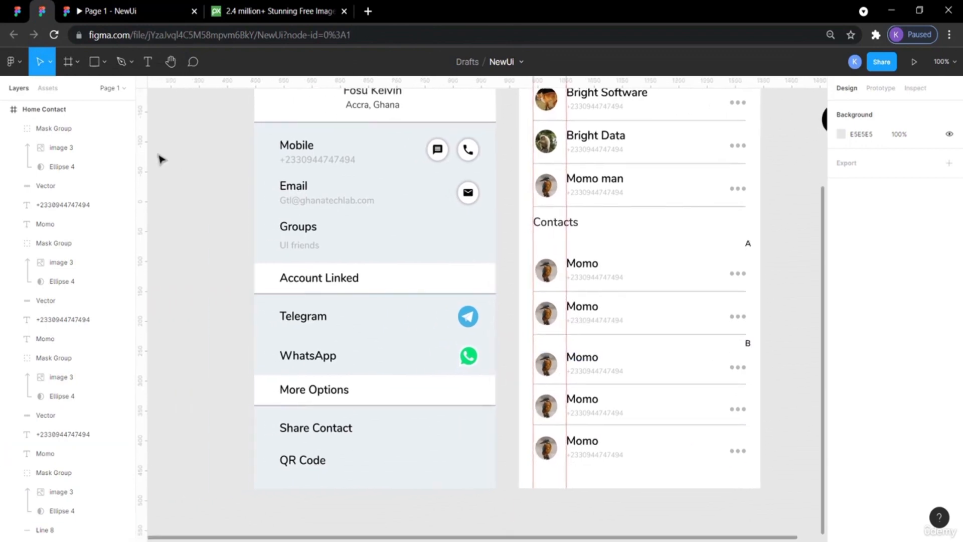
pyautogui.click(18, 10)
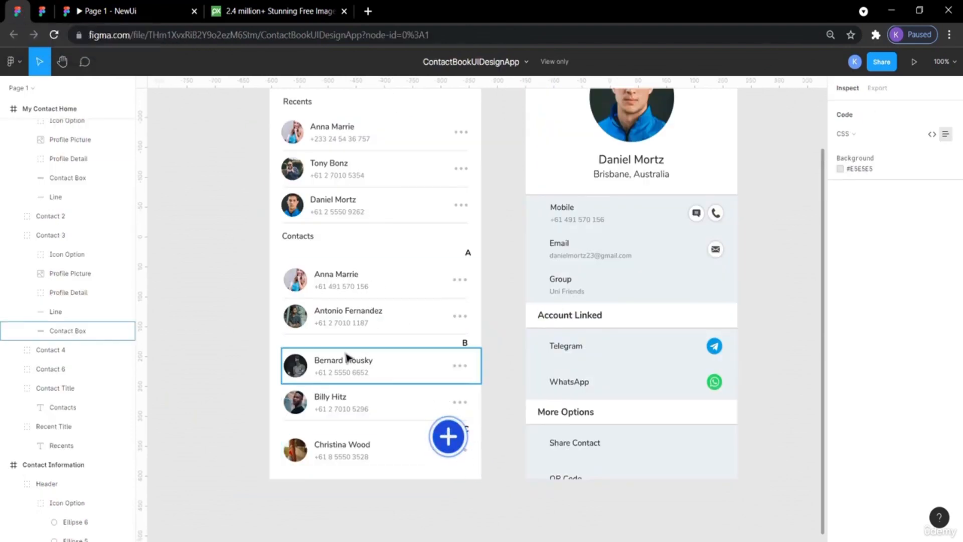
pyautogui.click(46, 13)
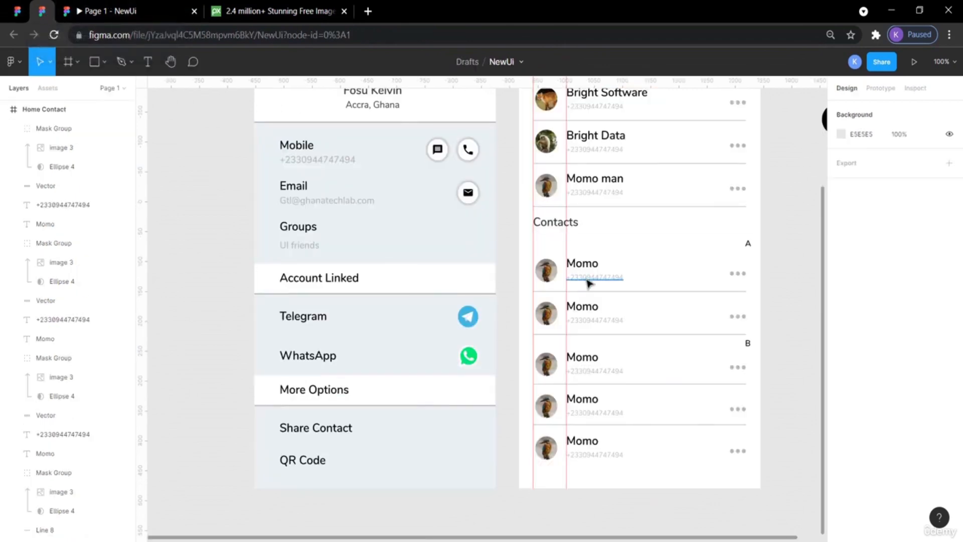
pyautogui.hscroll(4, 588, 283)
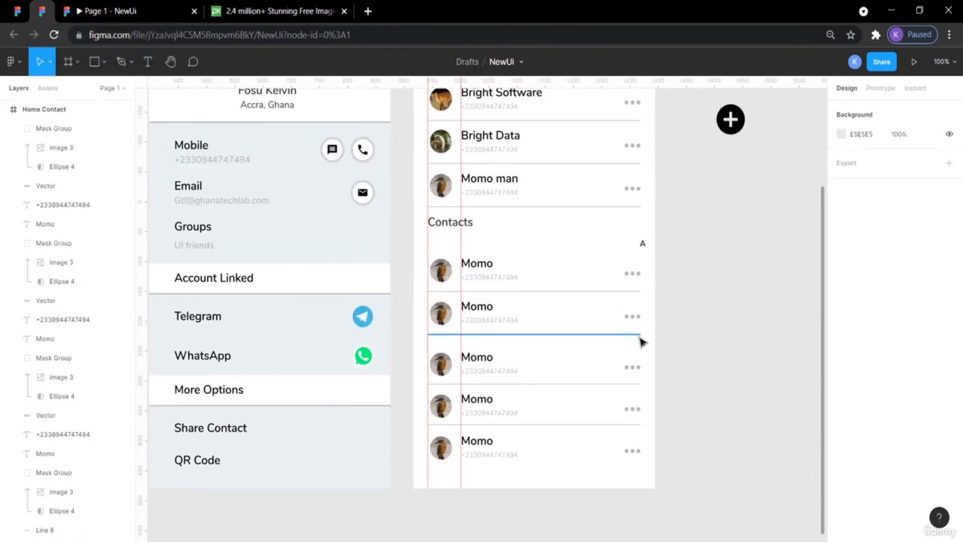
pyautogui.click(642, 345)
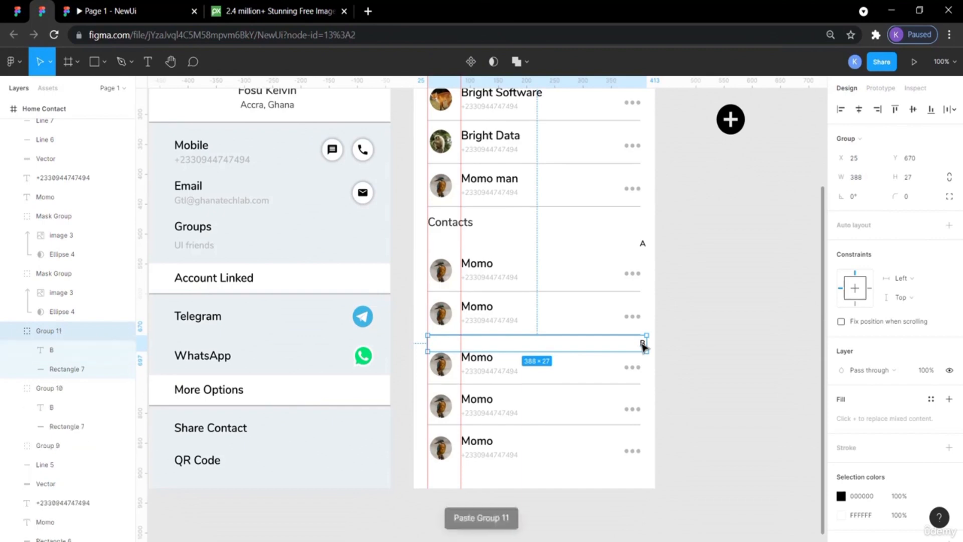
pyautogui.hotkey('shift', 'Down')
pyautogui.hotkey('shift', 'Down')
pyautogui.hotkey('shift', 'Down')
pyautogui.hotkey('shift', 'Down')
pyautogui.hotkey('shift', 'Down')
pyautogui.hotkey('shift', 'Down')
pyautogui.hotkey('shift', 'Down')
pyautogui.hotkey('shift', 'Down')
pyautogui.hotkey('shift', 'Down')
pyautogui.hotkey('shift', 'Down')
pyautogui.hotkey('shift', 'Down')
pyautogui.hotkey('shift', 'Down')
pyautogui.hotkey('shift', 'Down')
pyautogui.hotkey('shift', 'Down')
pyautogui.hotkey('shift', 'Down')
pyautogui.hotkey('shift', 'Down')
pyautogui.hotkey('shift', 'Down')
pyautogui.hotkey('shift', 'Down')
pyautogui.hotkey('shift', 'Down')
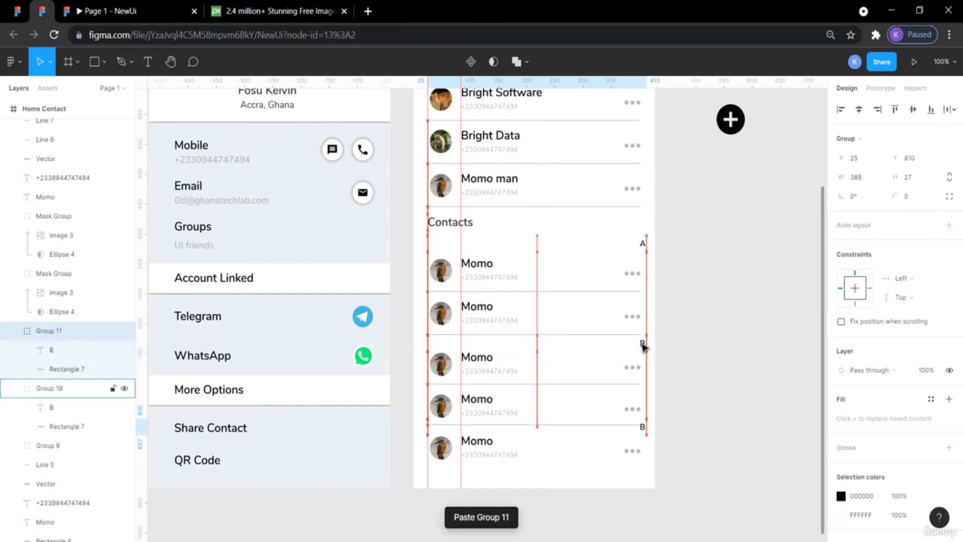
pyautogui.hotkey('shift', 'Down')
pyautogui.hotkey('shift', 'Down')
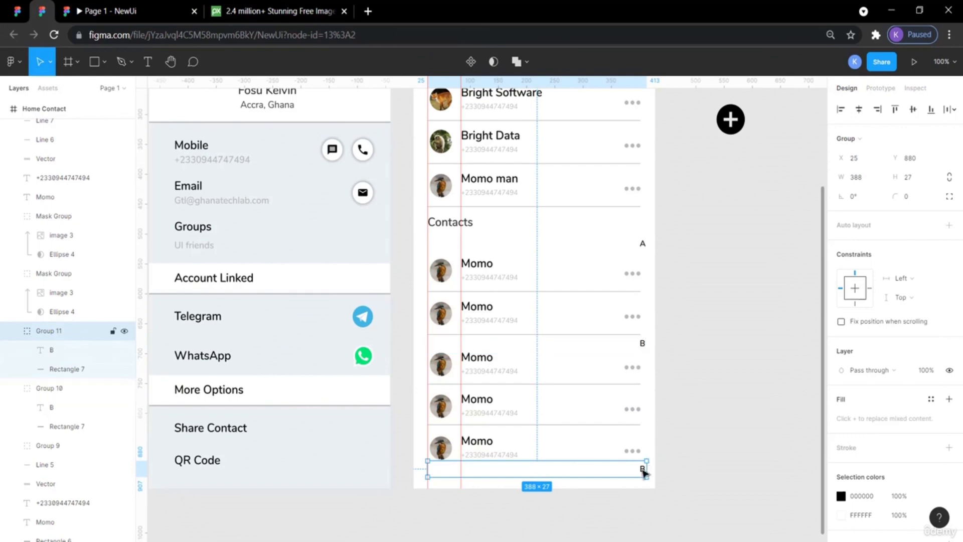
pyautogui.press('Delete')
pyautogui.click(682, 434)
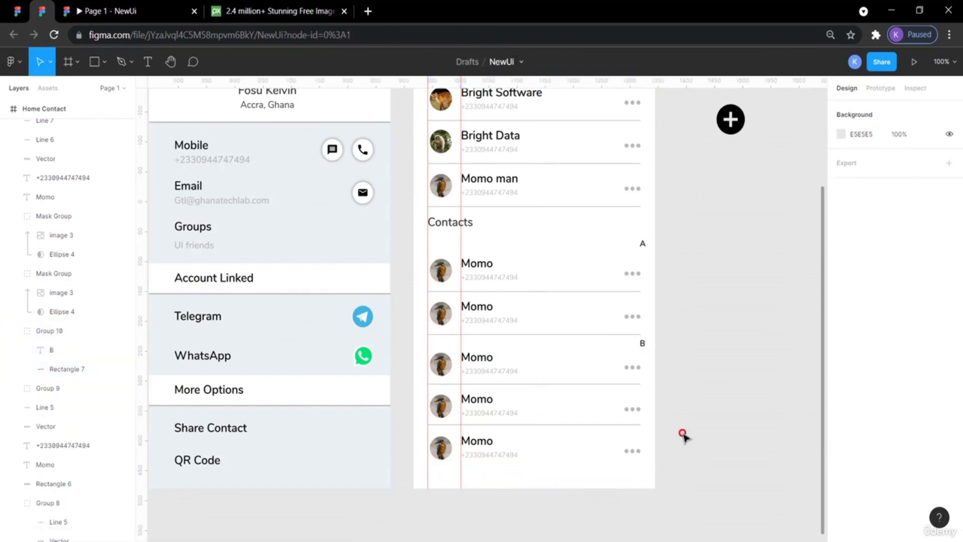
# Move the floating add button down onto the lower right corner of the contacts list and preview the prototype.
pyautogui.hscroll(3, 710, 388)
pyautogui.moveTo(649, 118); pyautogui.dragTo(551, 454)
pyautogui.click(610, 450)
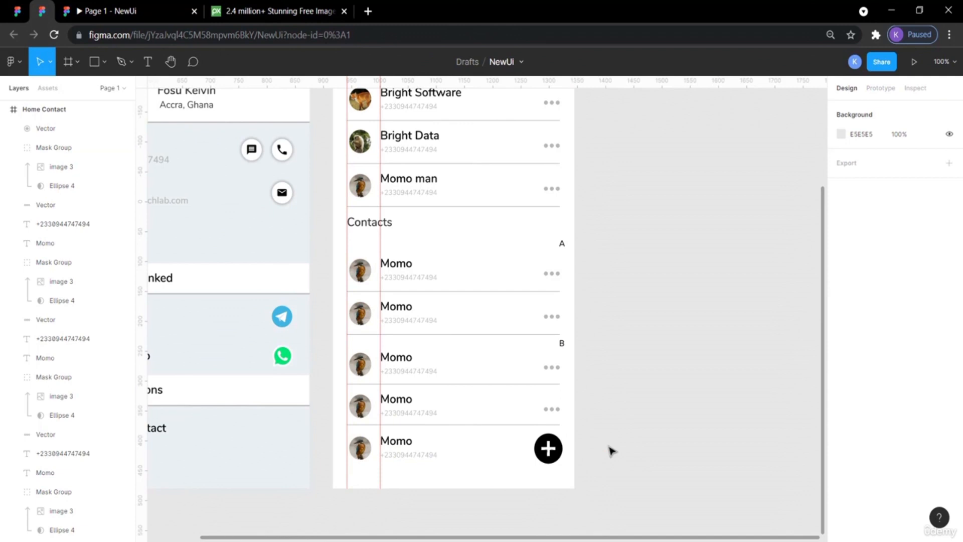
pyautogui.scroll(1, 610, 451)
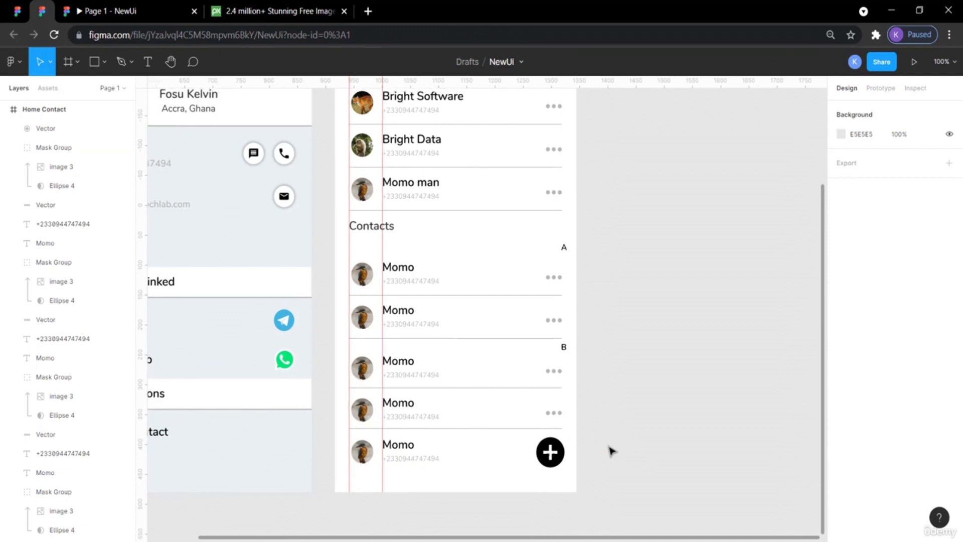
pyautogui.click(131, 7)
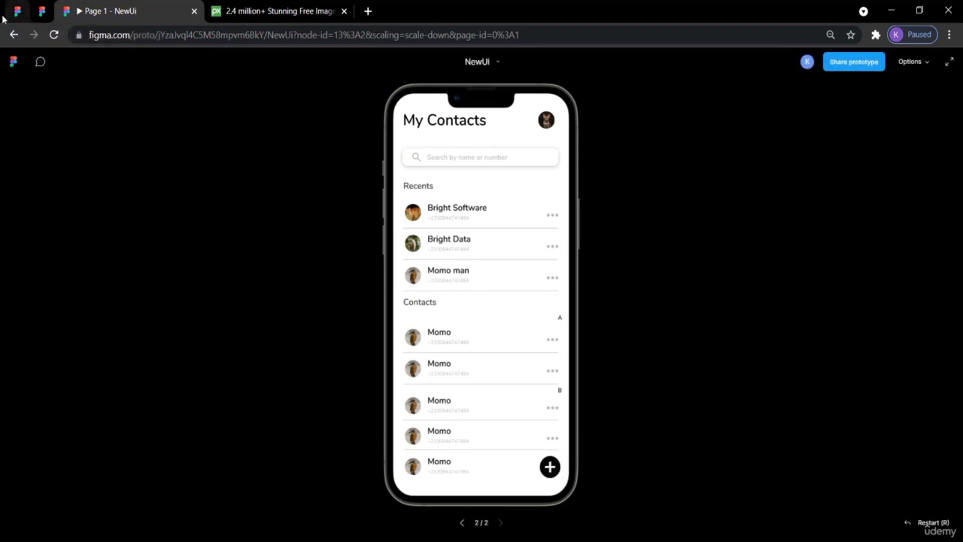
# Switch to the WeatherApp design file and compare its frames with the prototype's News Daily screen.
pyautogui.click(18, 11)
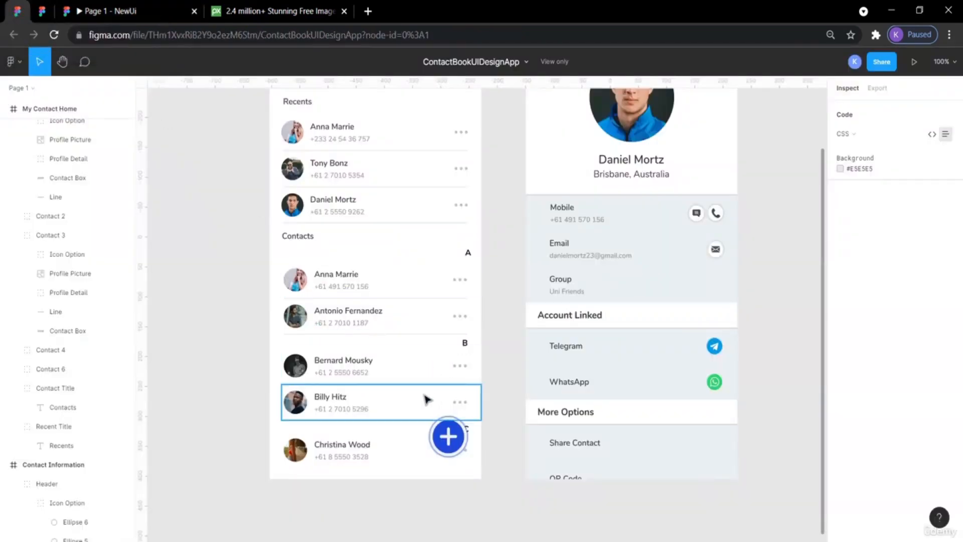
pyautogui.click(120, 14)
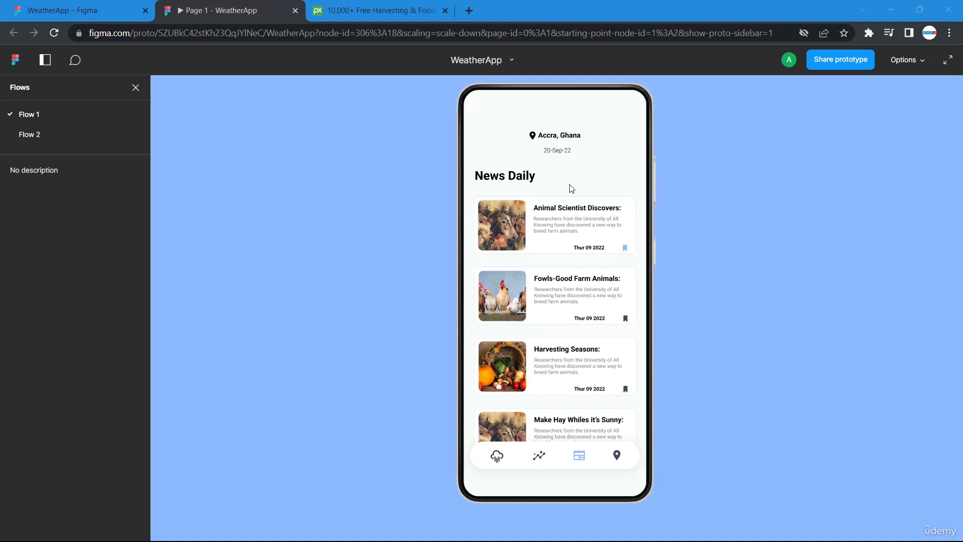
pyautogui.click(85, 13)
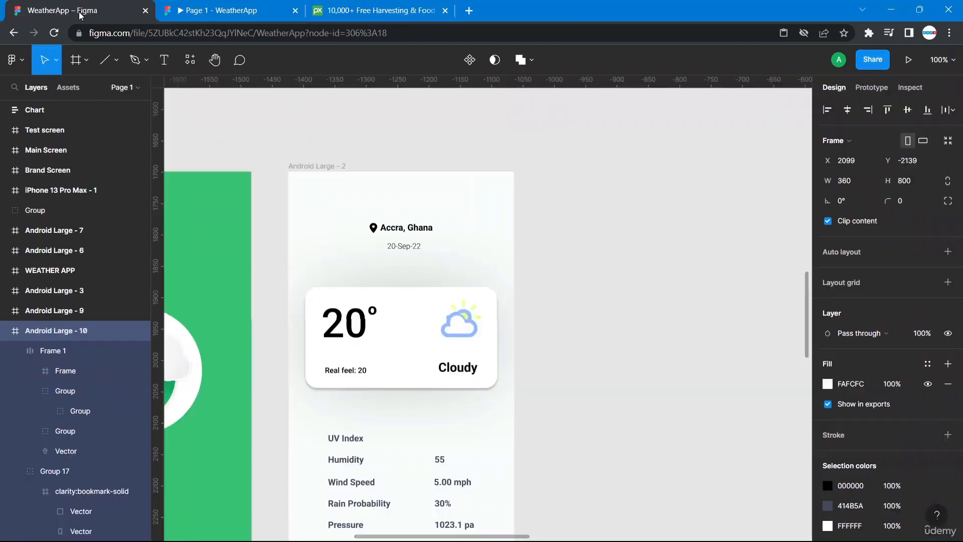
pyautogui.scroll(-2, 625, 444)
pyautogui.scroll(3, 624, 444)
pyautogui.hscroll(-1, 625, 444)
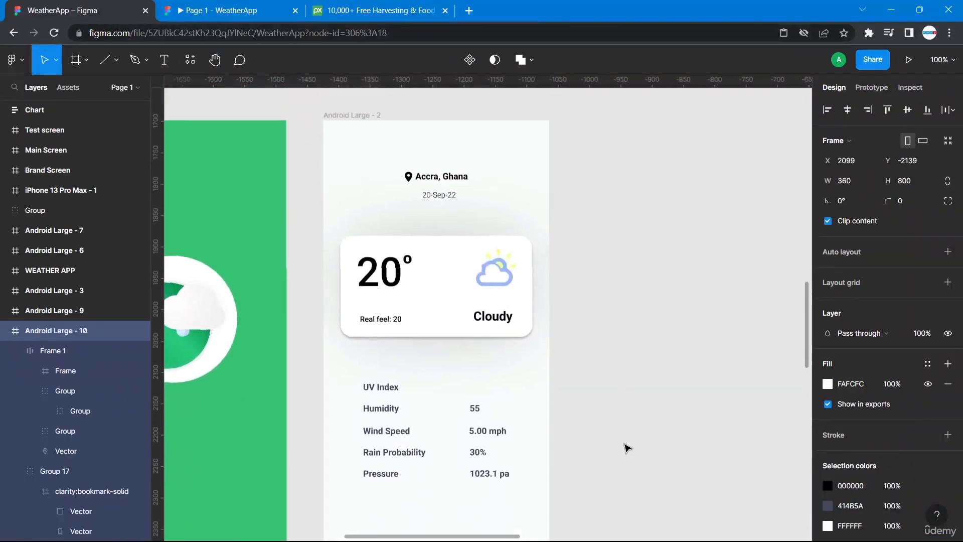
pyautogui.click(231, 10)
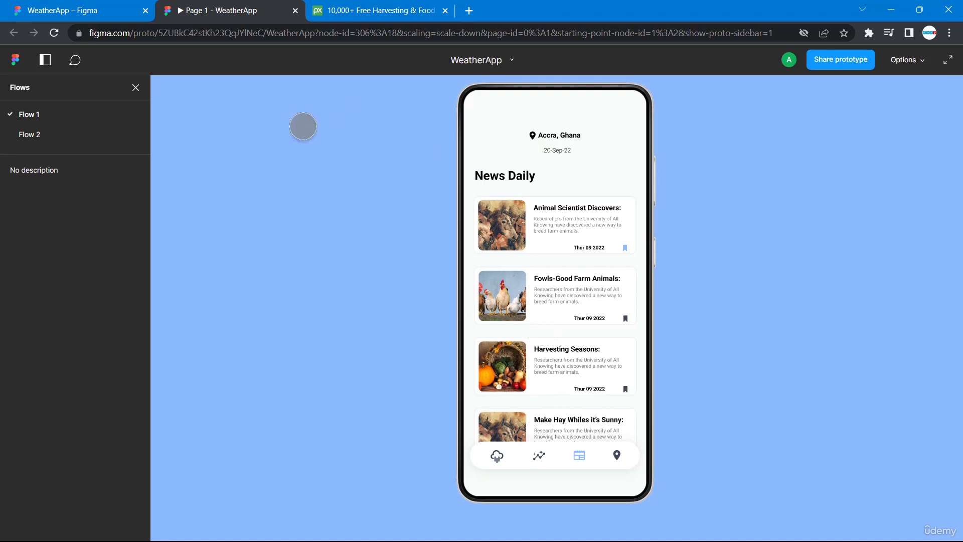
pyautogui.click(89, 12)
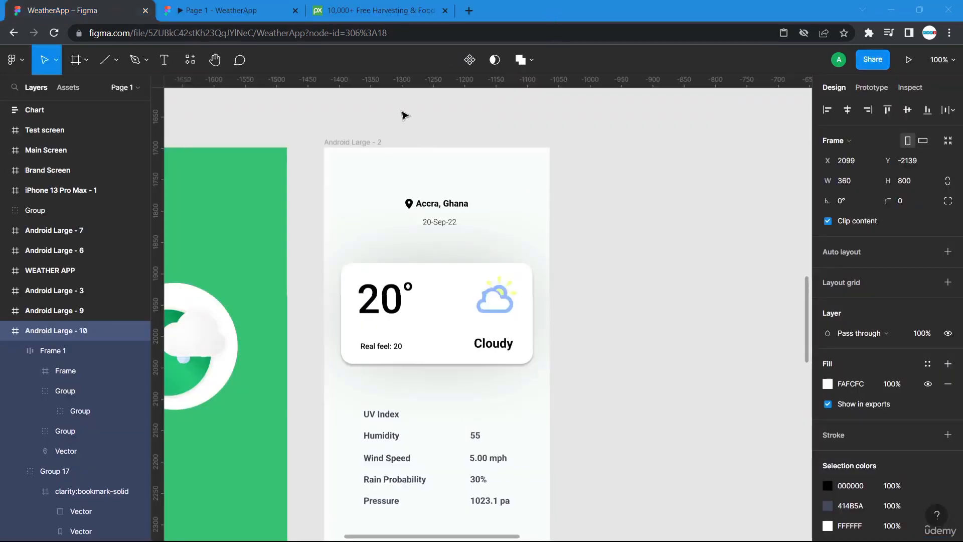
# Duplicate the Android Large - 2 weather frame and move the copy beside the original.
pyautogui.click(352, 144)
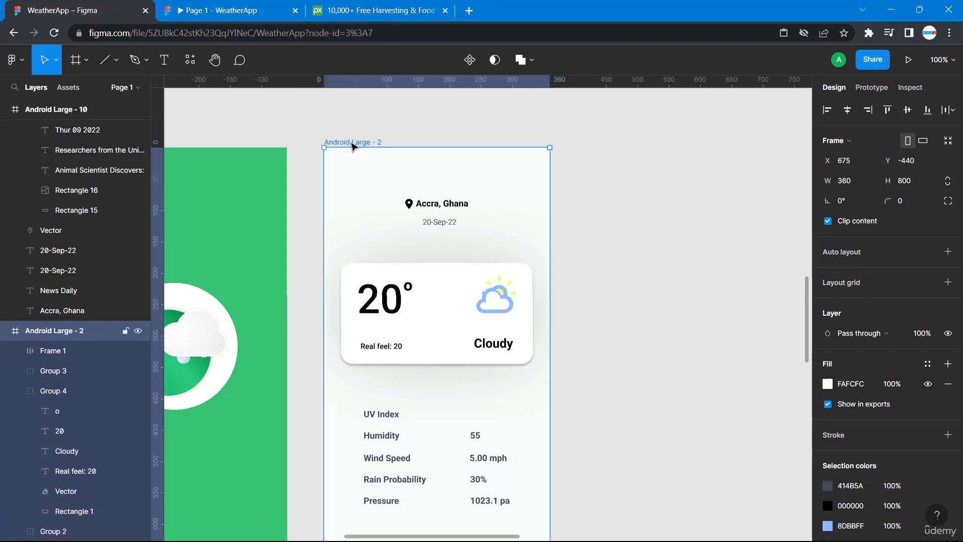
pyautogui.hotkey('ctrl', 'd')
pyautogui.hscroll(3, 678, 282)
pyautogui.scroll(-2, 679, 282)
pyautogui.hscroll(1, 679, 282)
pyautogui.moveTo(681, 312); pyautogui.dragTo(710, 318)
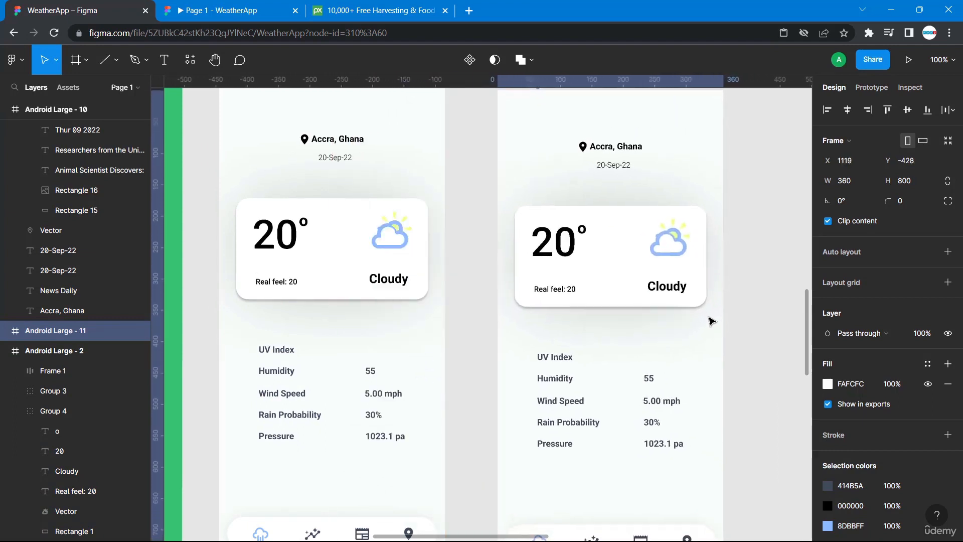
# Delete the weather card and the UV Index details list from the copied frame.
pyautogui.click(659, 294)
pyautogui.press('Delete')
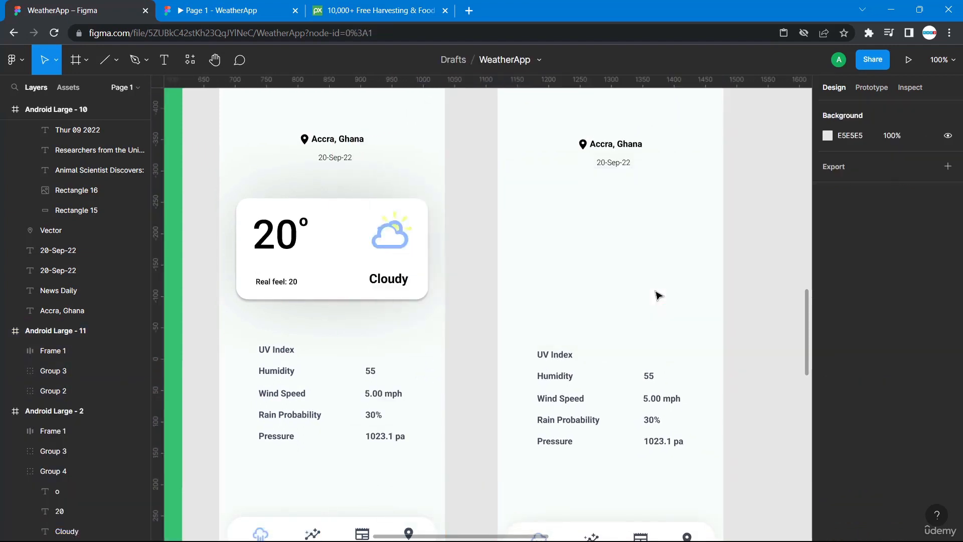
pyautogui.moveTo(534, 333); pyautogui.dragTo(675, 459)
pyautogui.press('Delete')
# Move the News Daily frame next to the weather frames in the upper row.
pyautogui.scroll(-1, 678, 460)
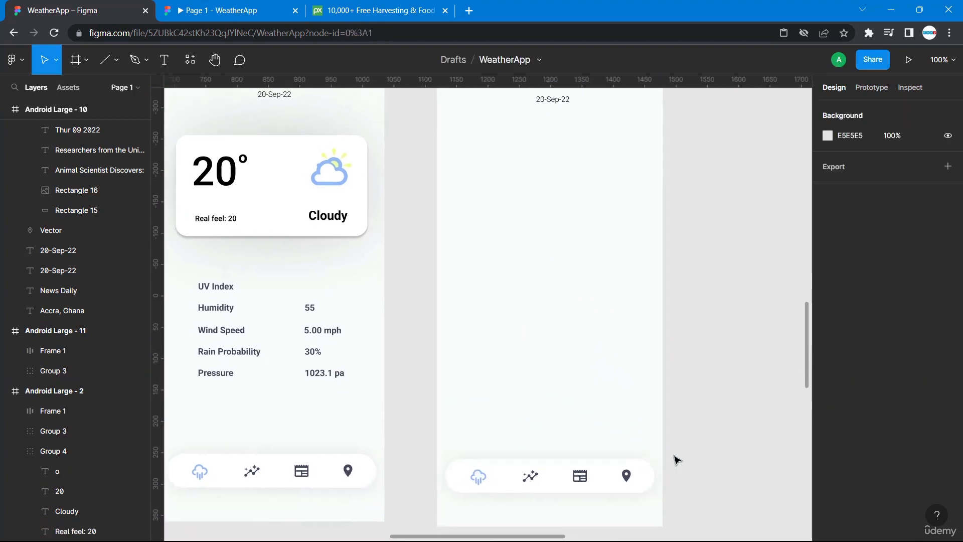
pyautogui.hscroll(3, 677, 460)
pyautogui.scroll(1, 677, 459)
pyautogui.scroll(2, 677, 460)
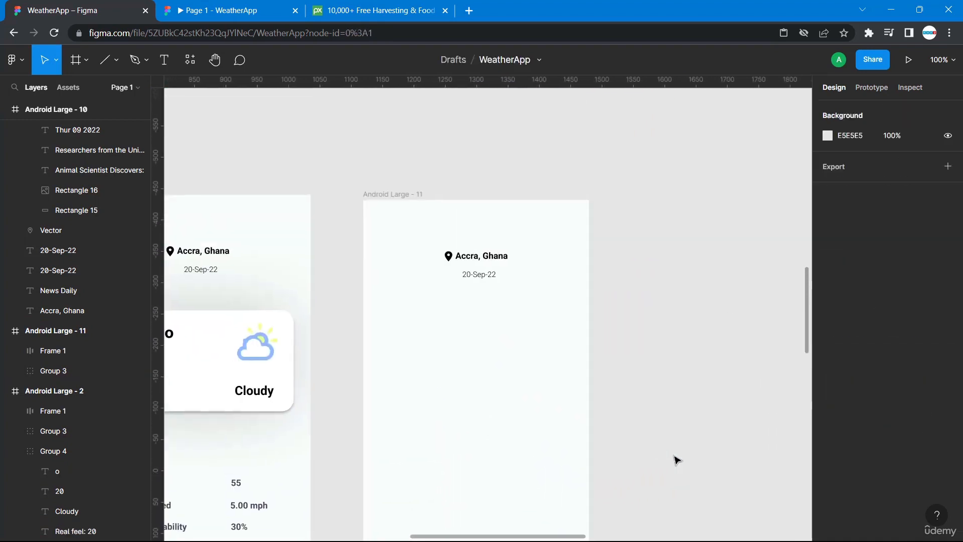
pyautogui.scroll(-4, 677, 460)
pyautogui.hscroll(5, 677, 460)
pyautogui.hscroll(8, 677, 460)
pyautogui.scroll(2, 677, 460)
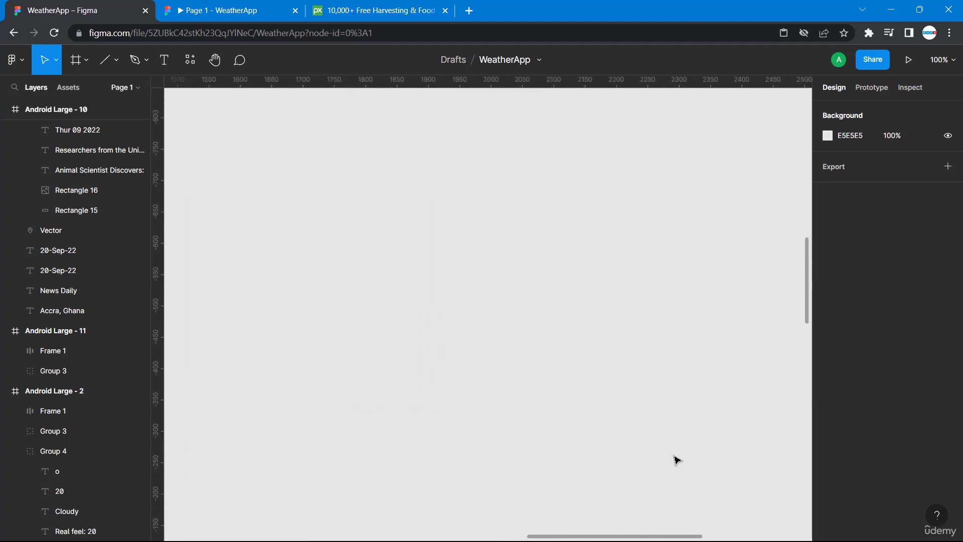
pyautogui.scroll(-6, 677, 460)
pyautogui.scroll(-2, 677, 460)
pyautogui.hscroll(-11, 677, 460)
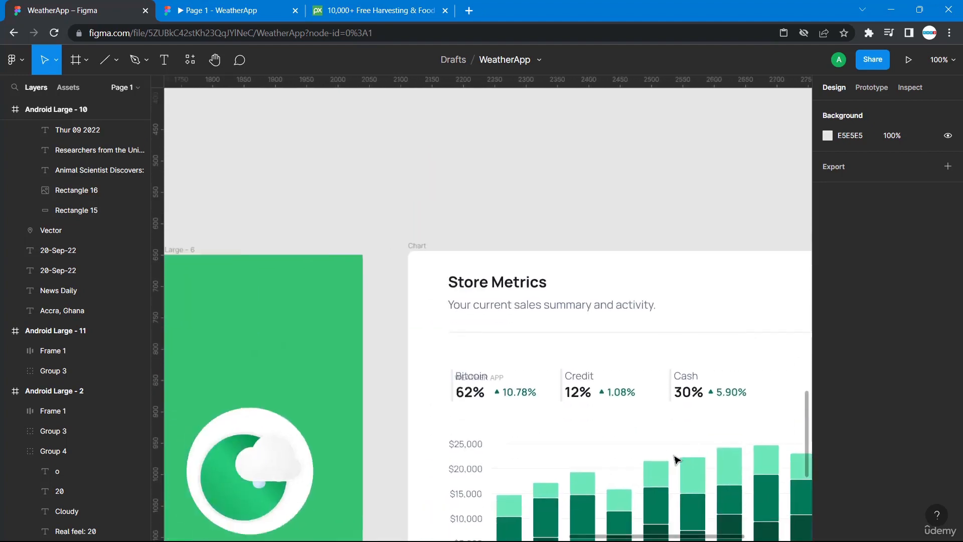
pyautogui.scroll(6, 677, 460)
pyautogui.scroll(5, 677, 460)
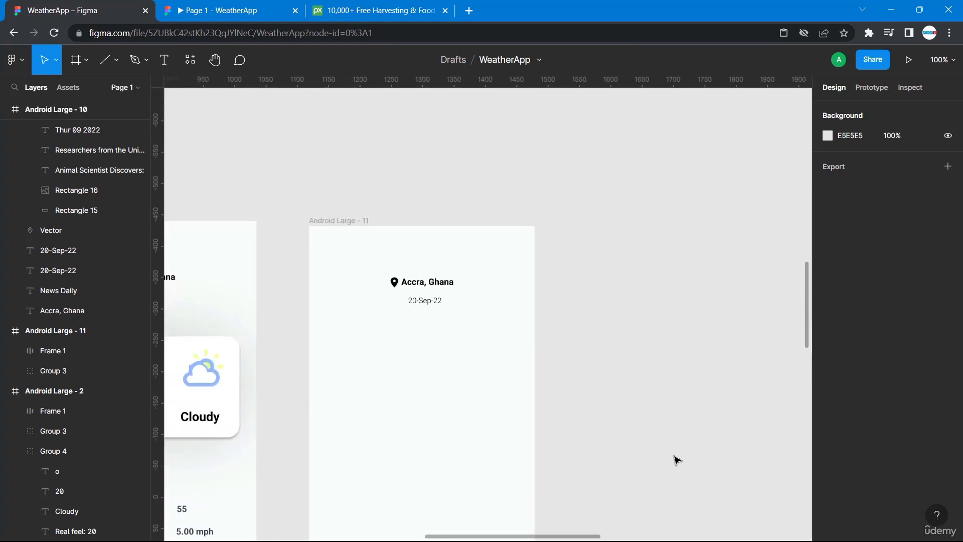
pyautogui.hscroll(5, 677, 460)
pyautogui.hotkey('ctrl', '-')
pyautogui.hotkey('ctrl', '-')
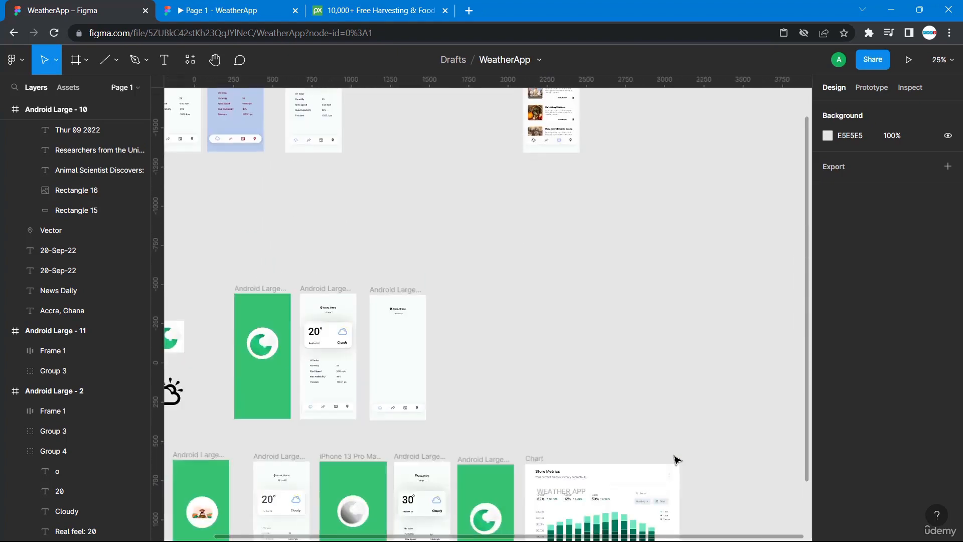
pyautogui.scroll(4, 677, 460)
pyautogui.moveTo(550, 226); pyautogui.dragTo(400, 229)
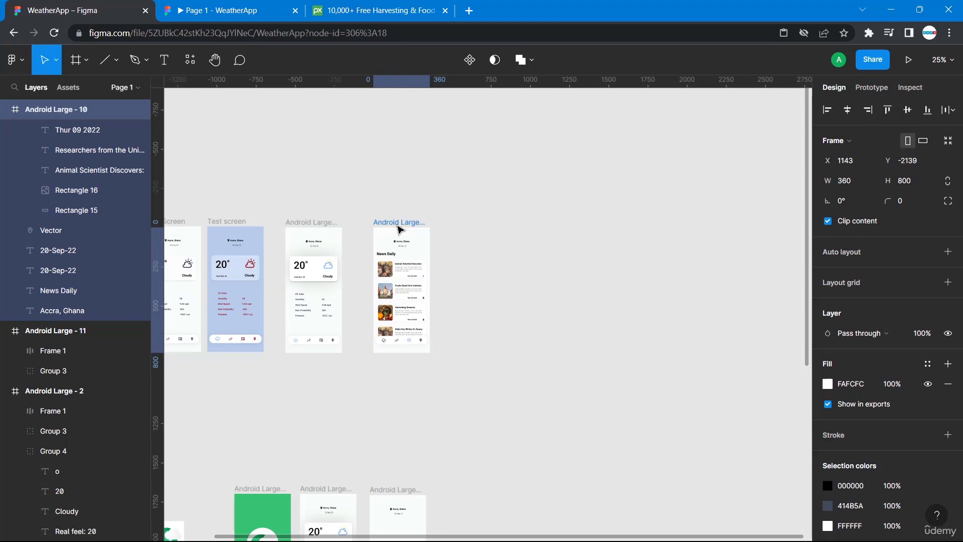
# Move the News Daily frame into the lower row beside the copied frame.
pyautogui.hotkey('ctrl', '+')
pyautogui.hotkey('ctrl', '+')
pyautogui.hscroll(-8, 400, 229)
pyautogui.scroll(5, 400, 229)
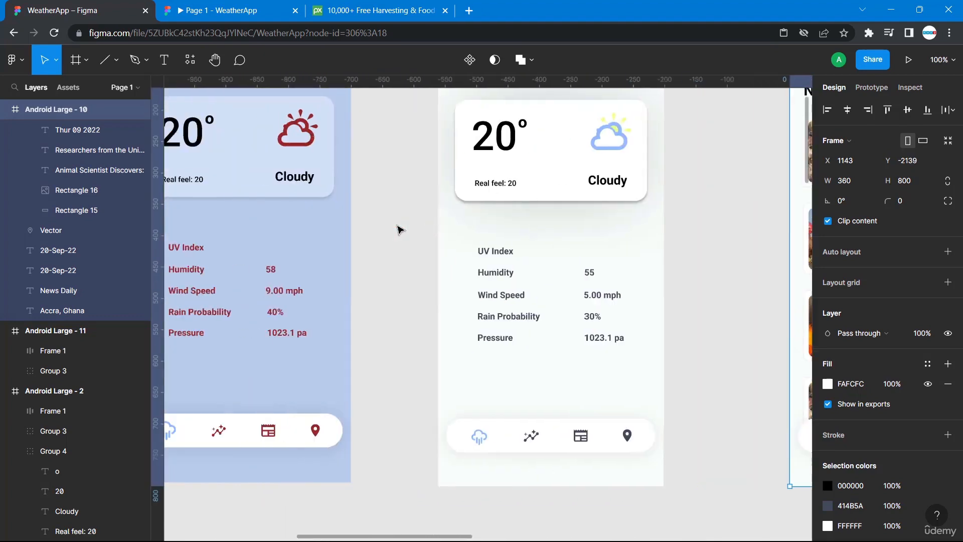
pyautogui.scroll(6, 400, 229)
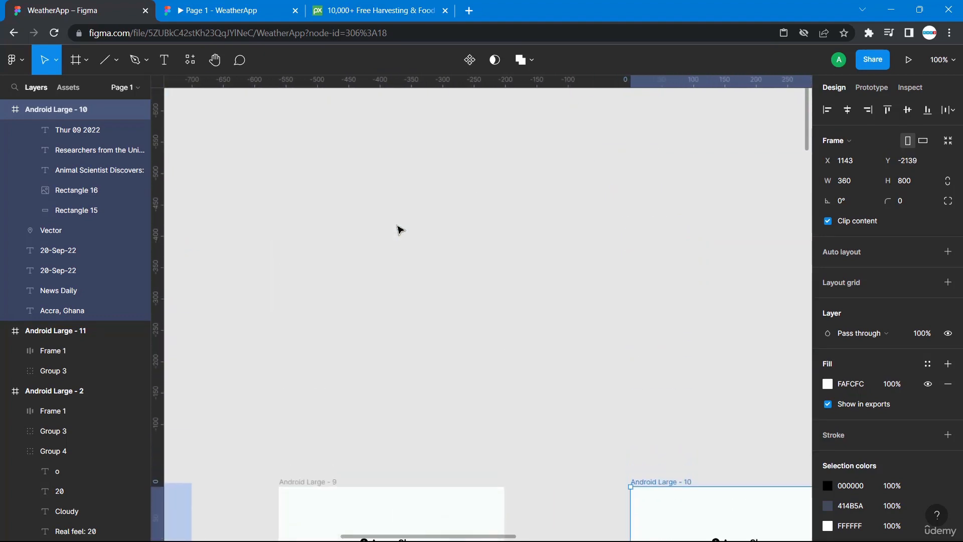
pyautogui.scroll(-8, 400, 229)
pyautogui.scroll(-5, 399, 229)
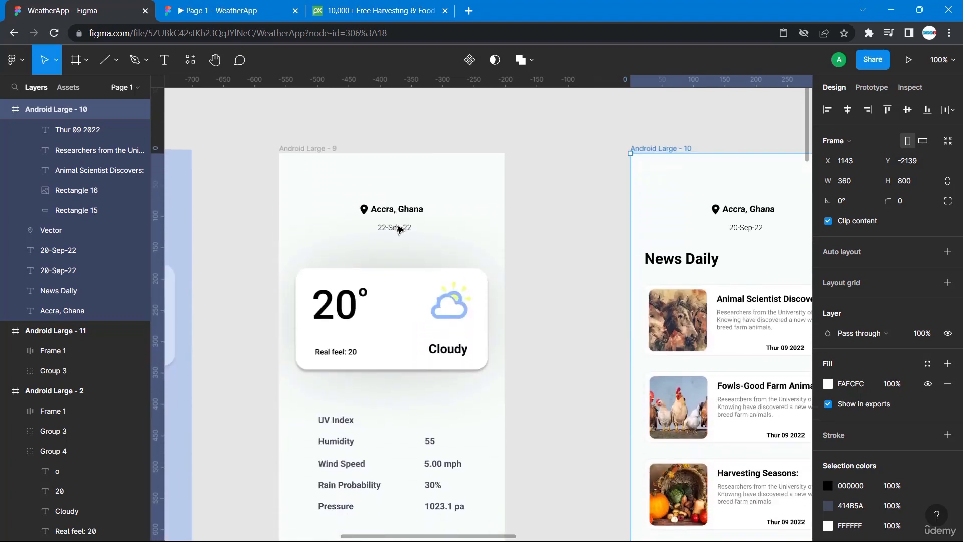
pyautogui.hotkey('shift', '1')
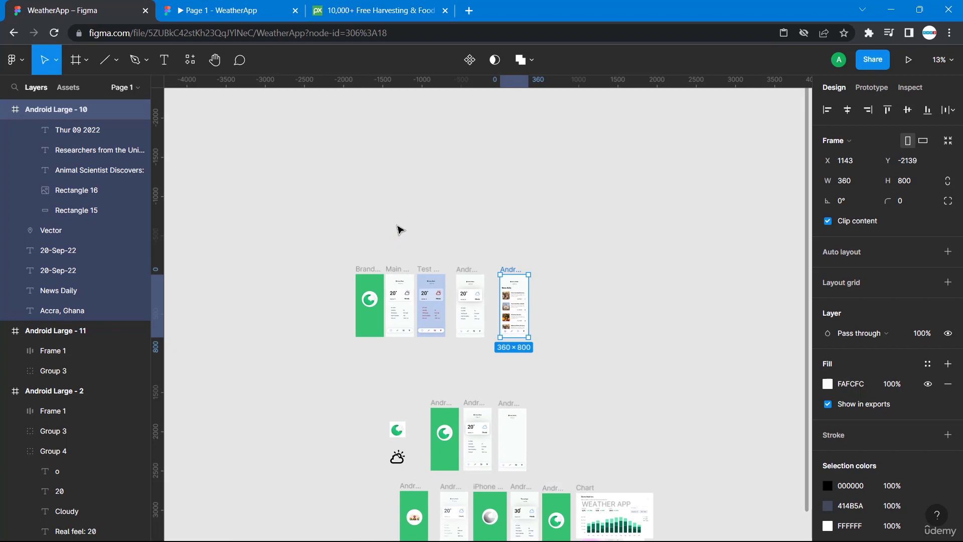
pyautogui.moveTo(512, 273); pyautogui.dragTo(554, 411)
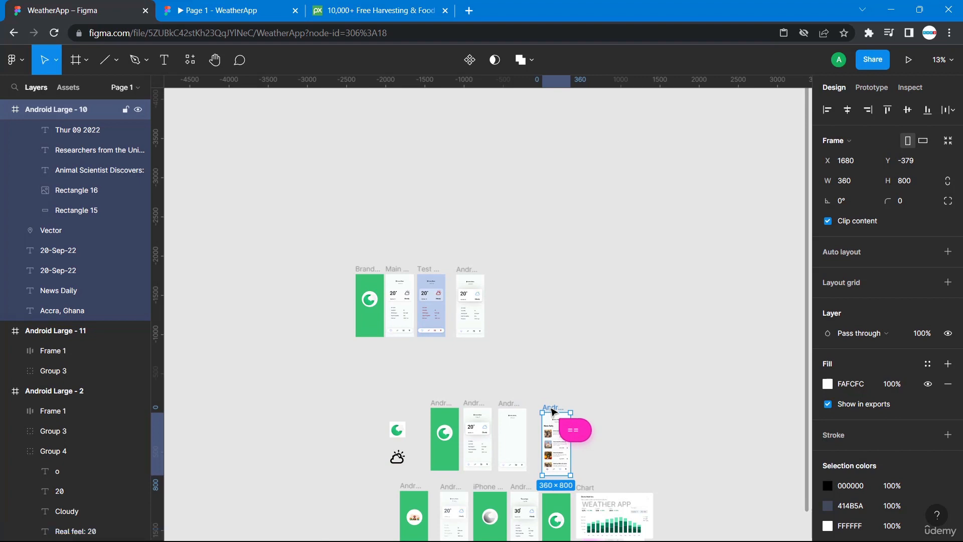
pyautogui.click(631, 386)
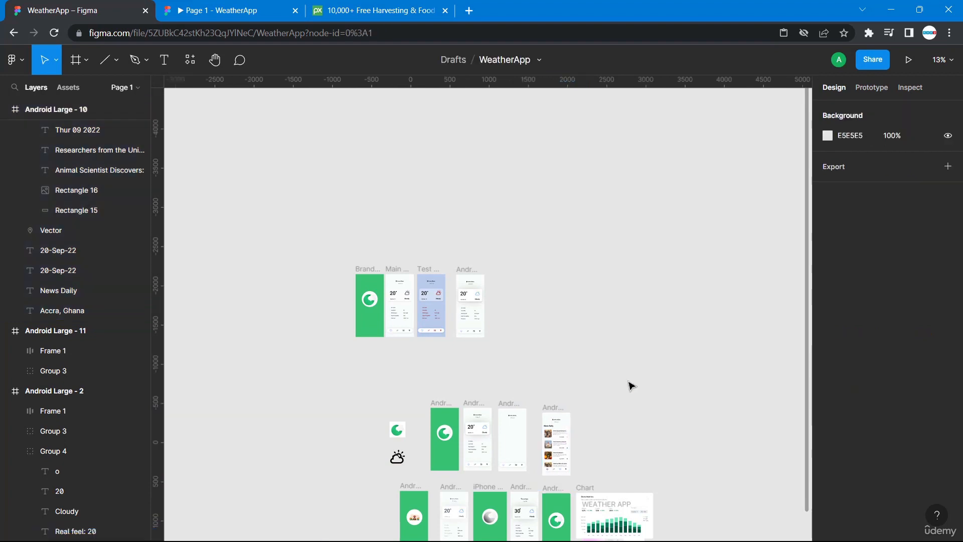
# Add a News Daily text heading below the date in the copied frame.
pyautogui.hotkey('ctrl', '+')
pyautogui.hotkey('ctrl', '+')
pyautogui.hotkey('ctrl', '+')
pyautogui.hotkey('ctrl', '+')
pyautogui.hscroll(-5, 631, 386)
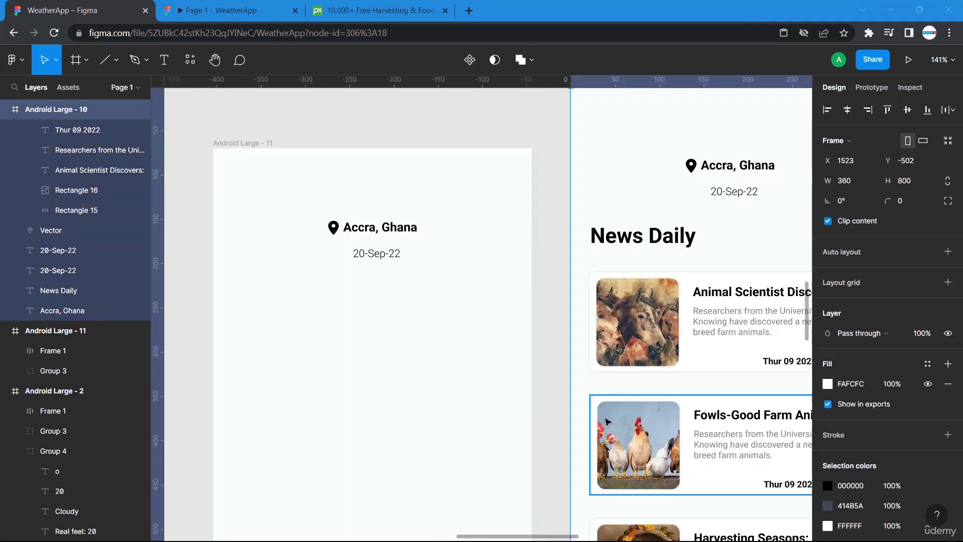
pyautogui.scroll(-2, 608, 421)
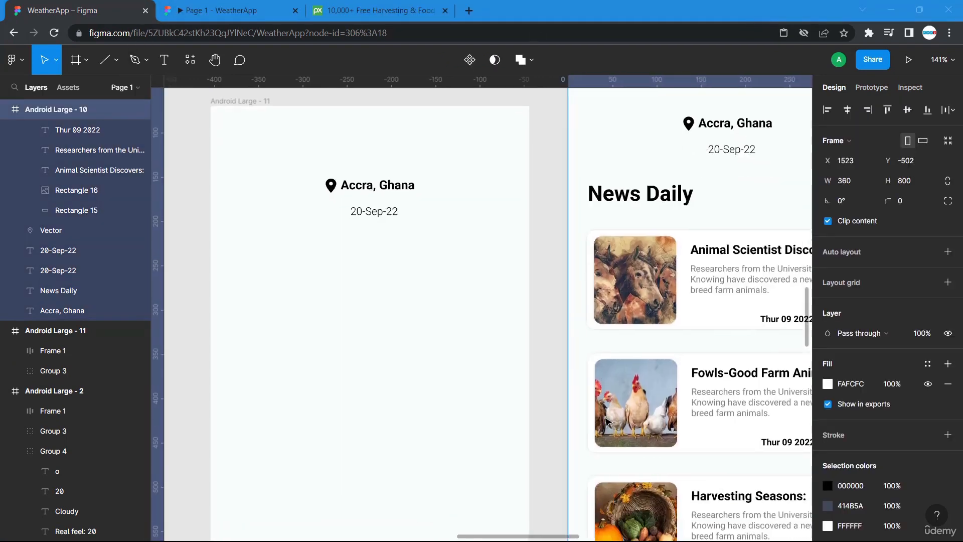
pyautogui.hscroll(5, 605, 301)
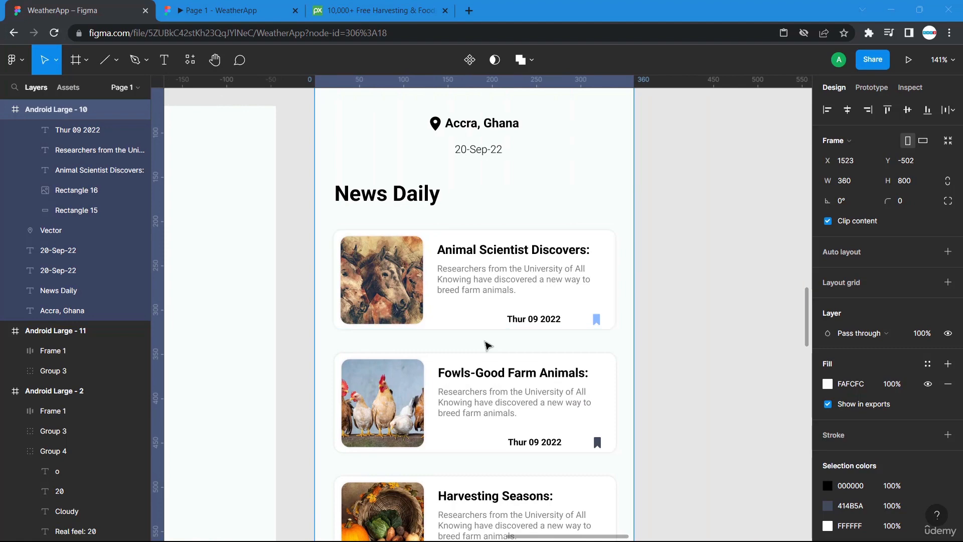
pyautogui.hscroll(-3, 488, 345)
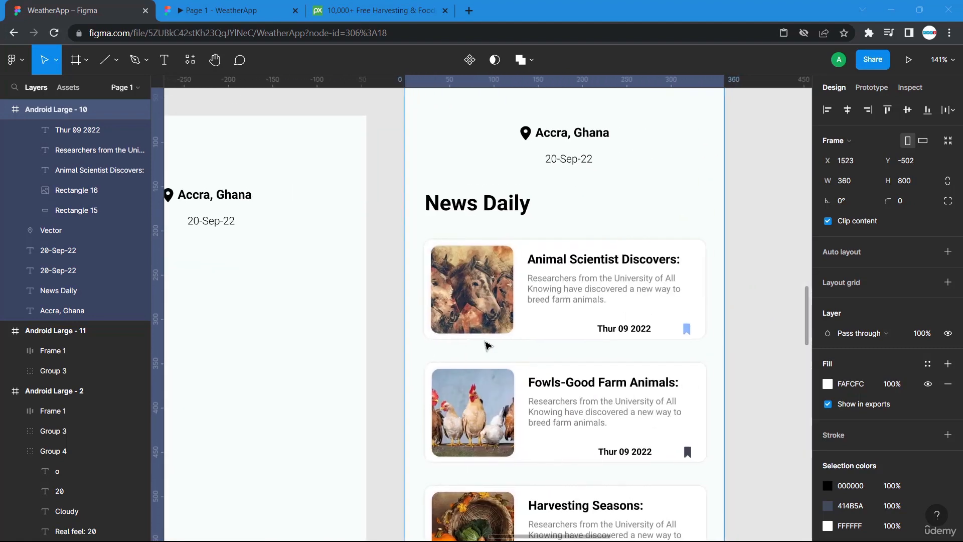
pyautogui.hscroll(1, 488, 346)
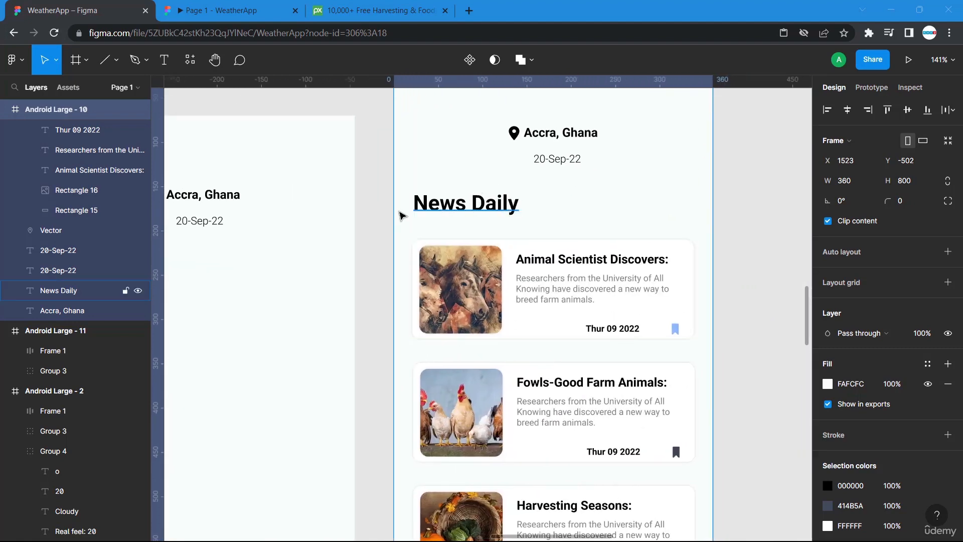
pyautogui.hscroll(-6, 397, 216)
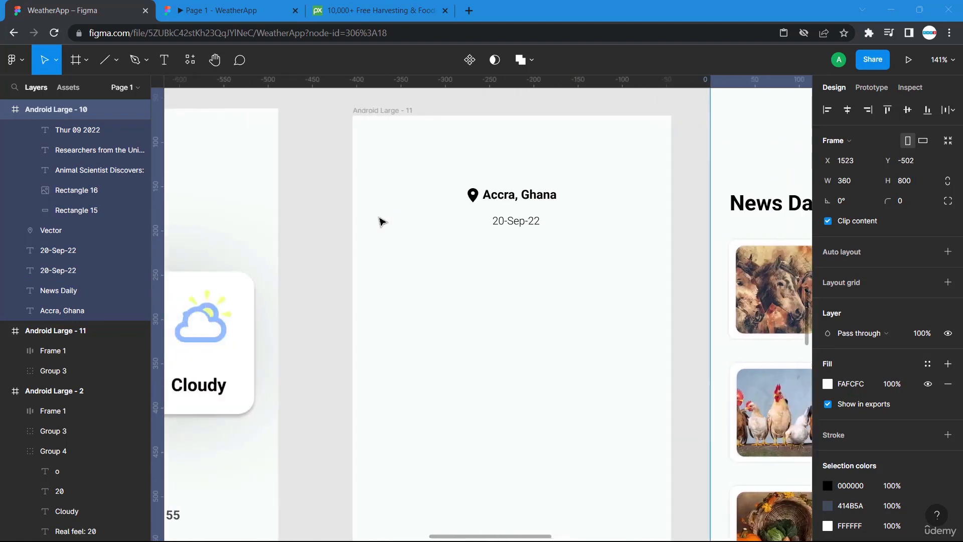
pyautogui.click(166, 60)
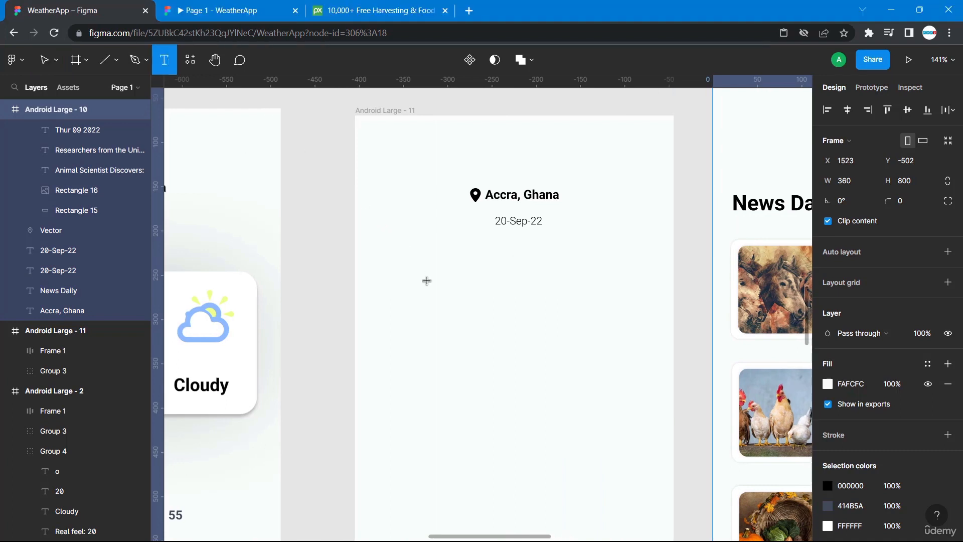
pyautogui.click(380, 248)
pyautogui.write('News')
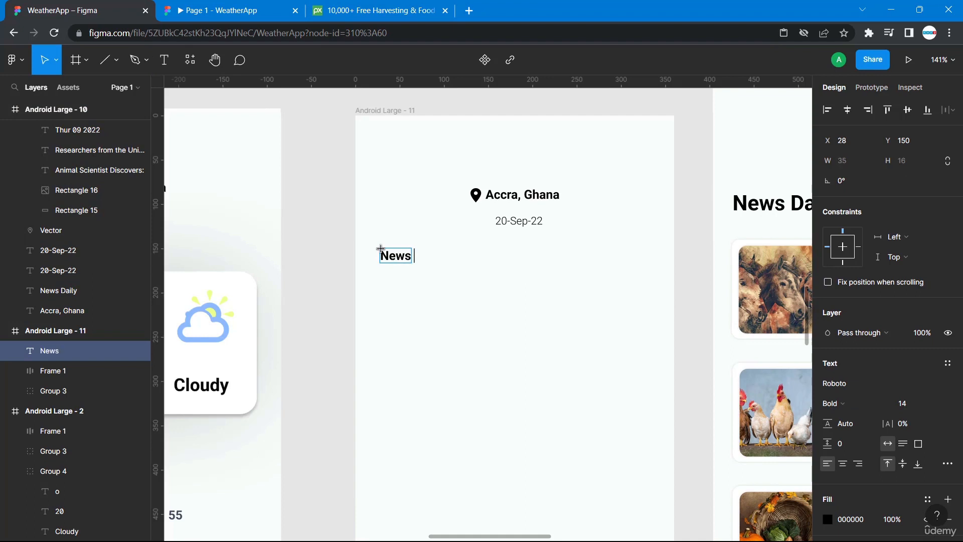
pyautogui.write(' Daily')
pyautogui.hscroll(4, 440, 258)
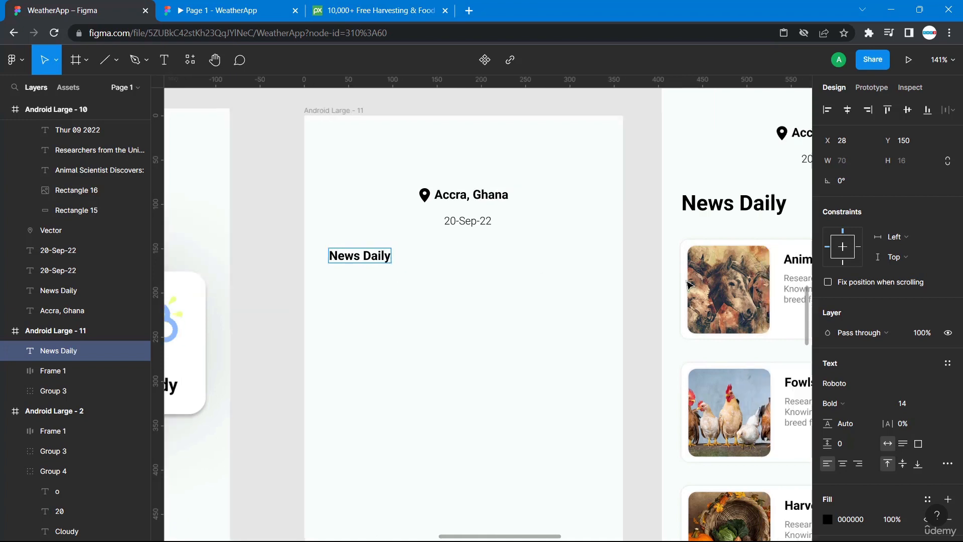
# Set the new News Daily heading's font size to 20, checking the original heading for reference.
pyautogui.click(622, 209)
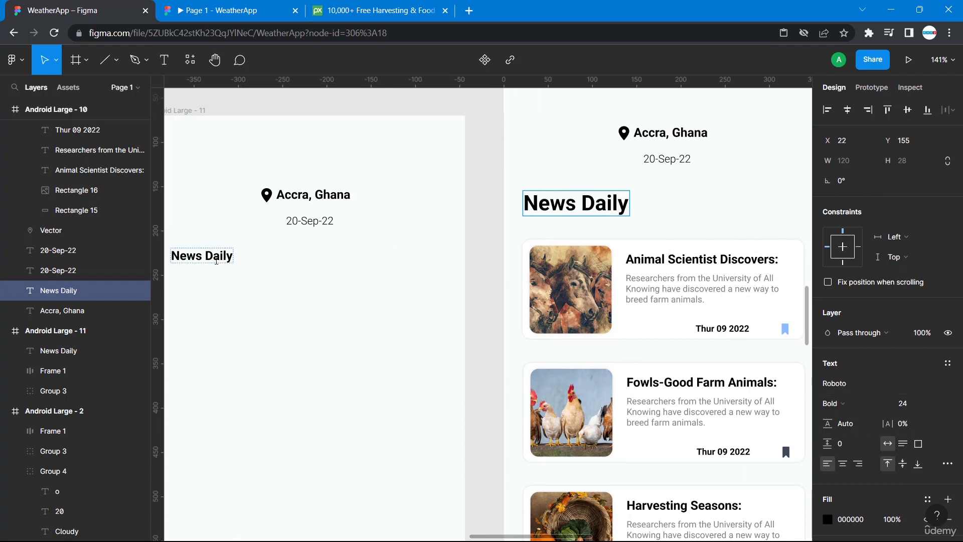
pyautogui.click(216, 260)
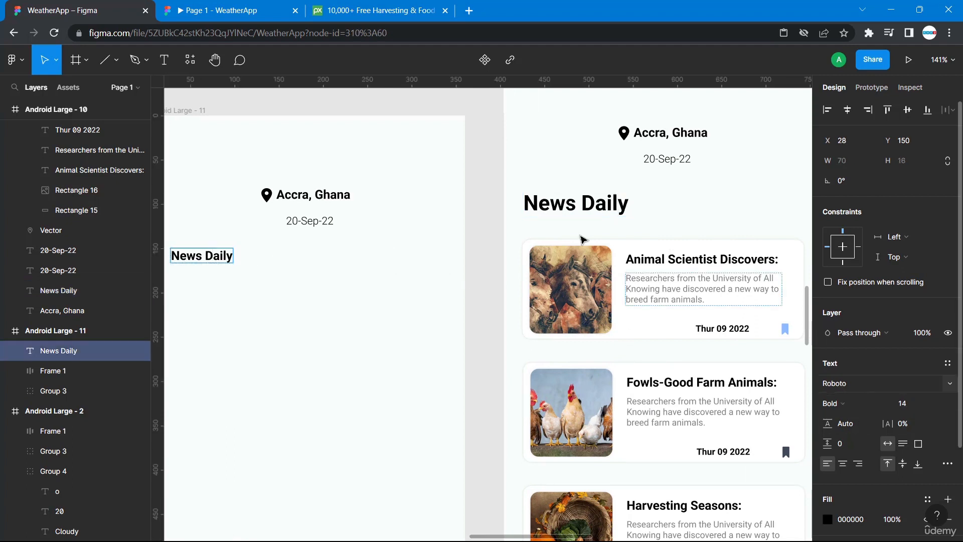
pyautogui.doubleClick(202, 257)
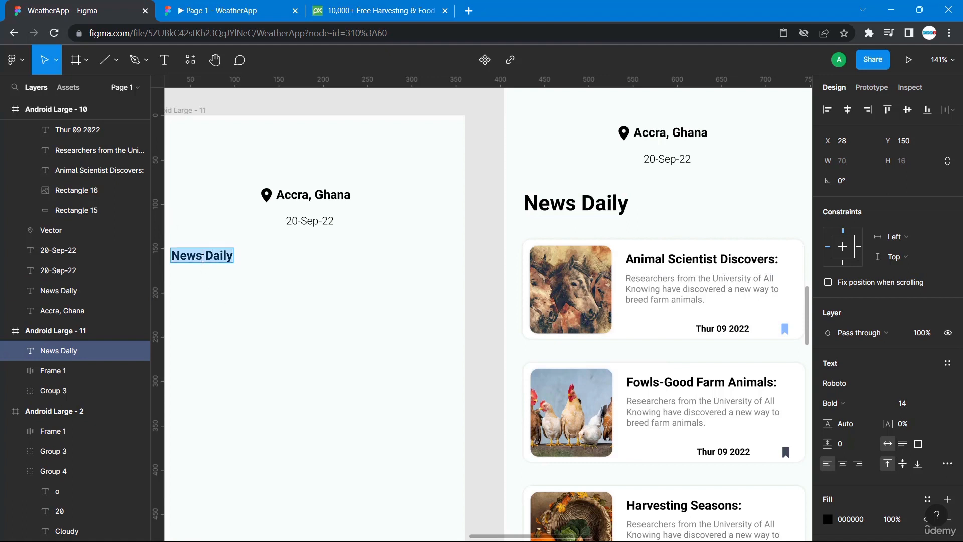
pyautogui.click(910, 405)
pyautogui.press('Return')
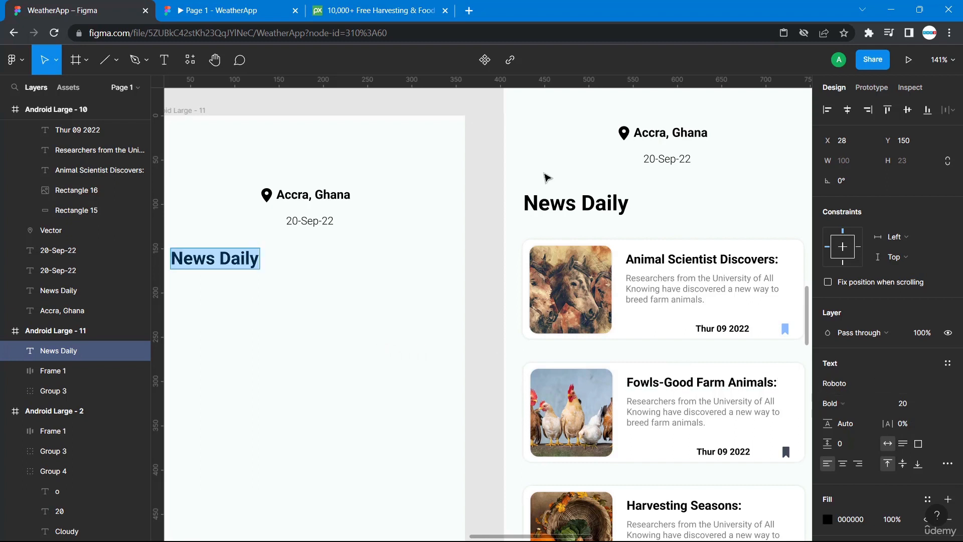
# Shift the new News Daily heading left to x 22, matching the original heading's position.
pyautogui.hscroll(-3, 551, 195)
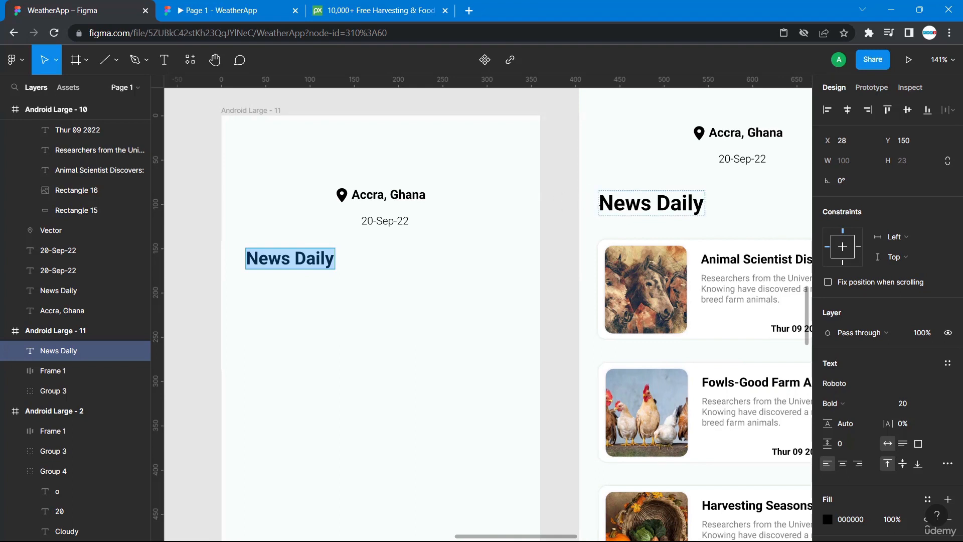
pyautogui.click(600, 201)
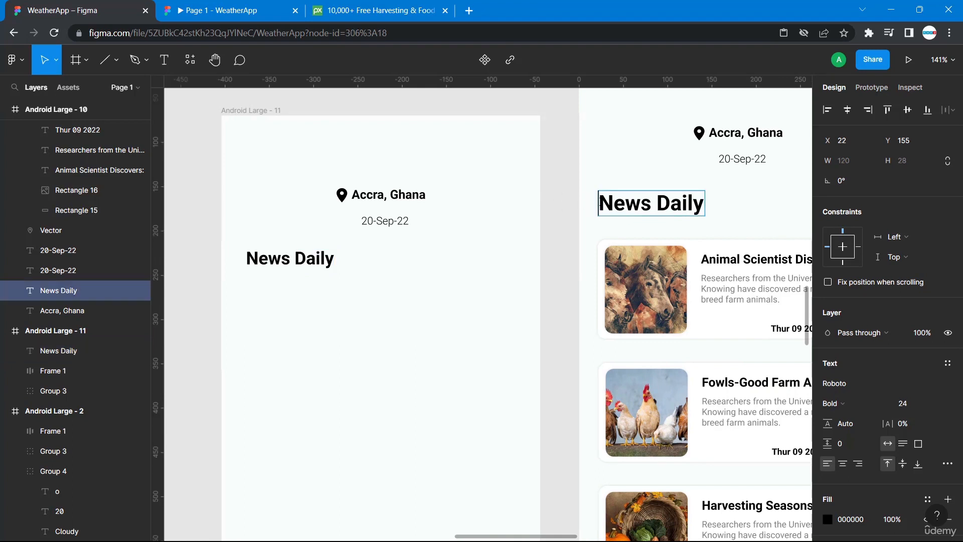
pyautogui.click(595, 209)
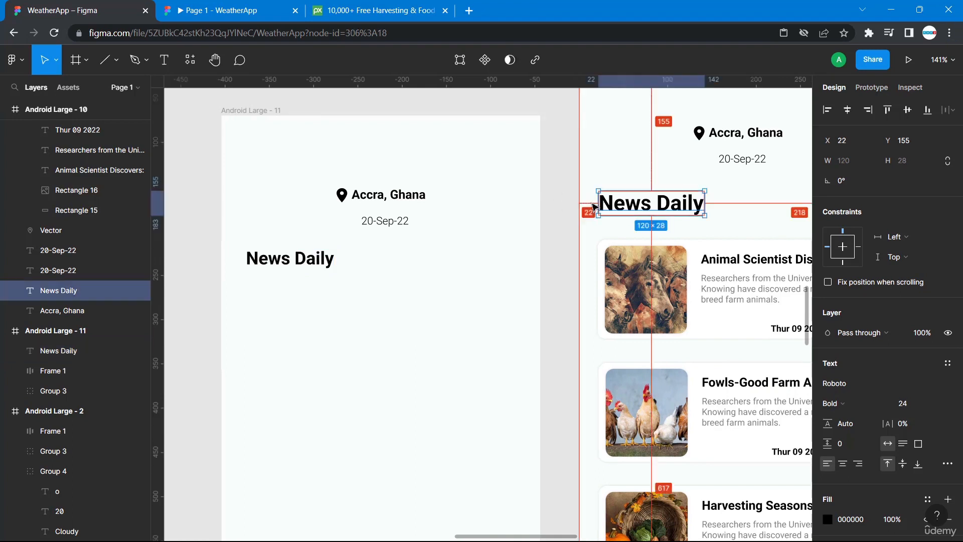
pyautogui.click(259, 262)
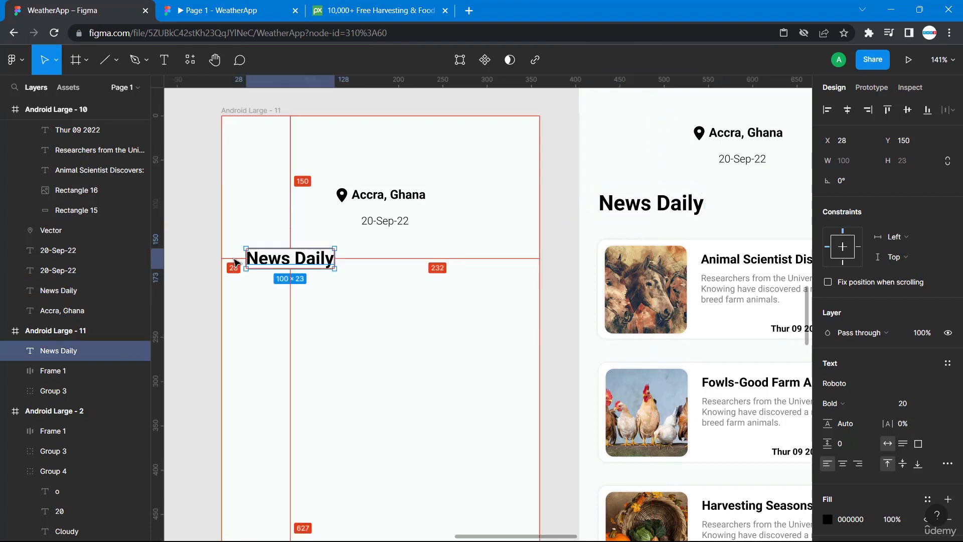
pyautogui.hotkey('alt', 'Left')
pyautogui.hotkey('alt', 'Left')
pyautogui.hotkey('alt', 'Left')
pyautogui.hotkey('alt', 'Left')
pyautogui.hotkey('alt', 'Left')
pyautogui.hotkey('alt', 'Left')
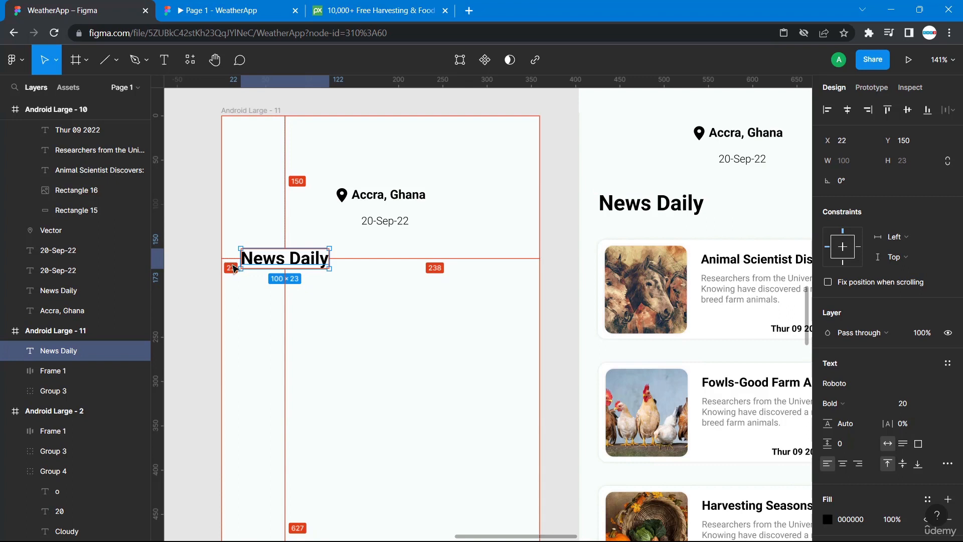
# Nudge the new News Daily heading down to y 153, comparing with the original date spacing.
pyautogui.click(738, 165)
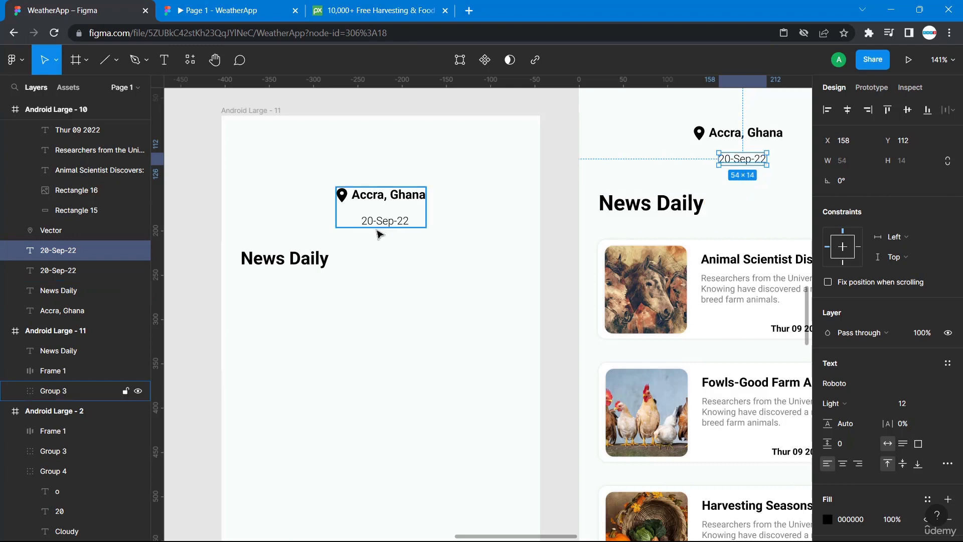
pyautogui.click(288, 261)
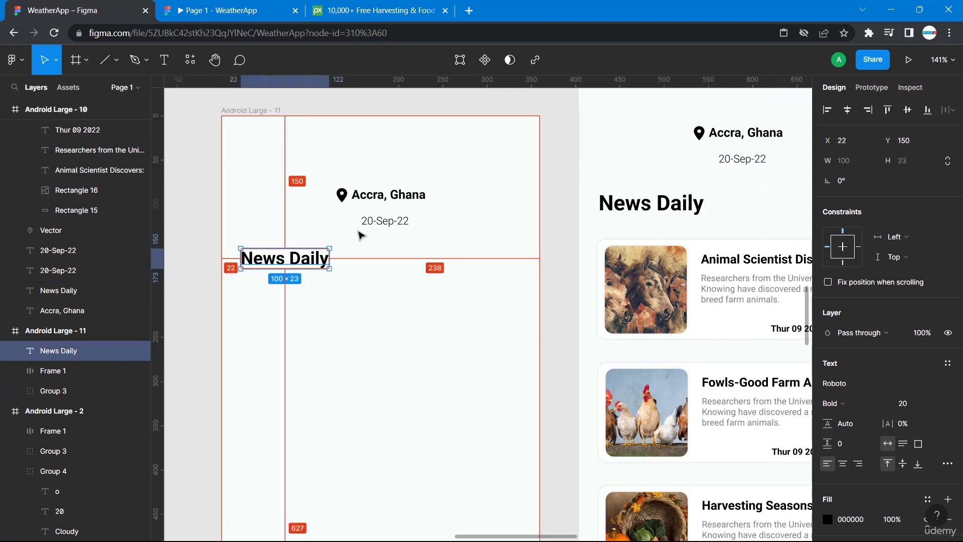
pyautogui.press('Down')
pyautogui.press('Down')
pyautogui.press('Down')
pyautogui.press('Down')
pyautogui.press('Down')
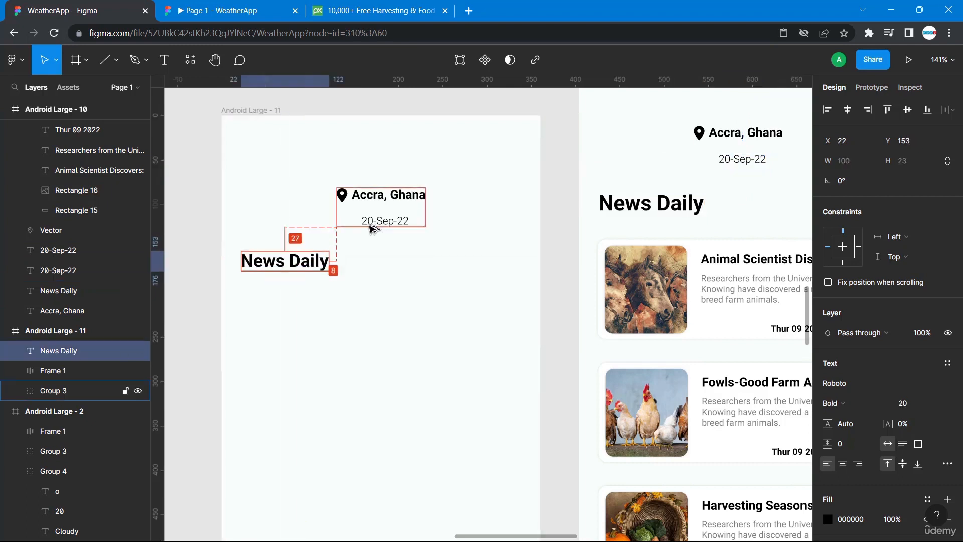
# Draw a rectangle about 319 × 91 below the new News Daily heading.
pyautogui.click(414, 327)
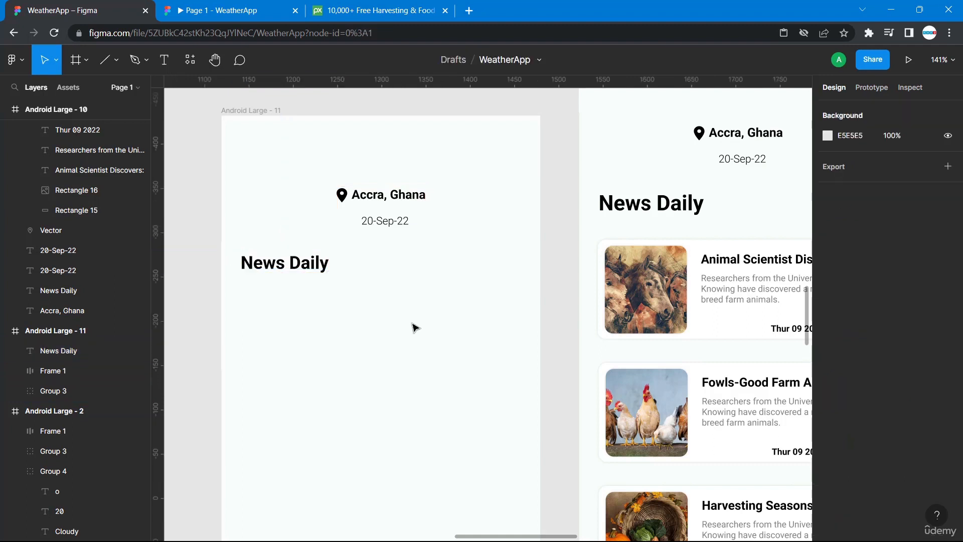
pyautogui.hscroll(5, 432, 329)
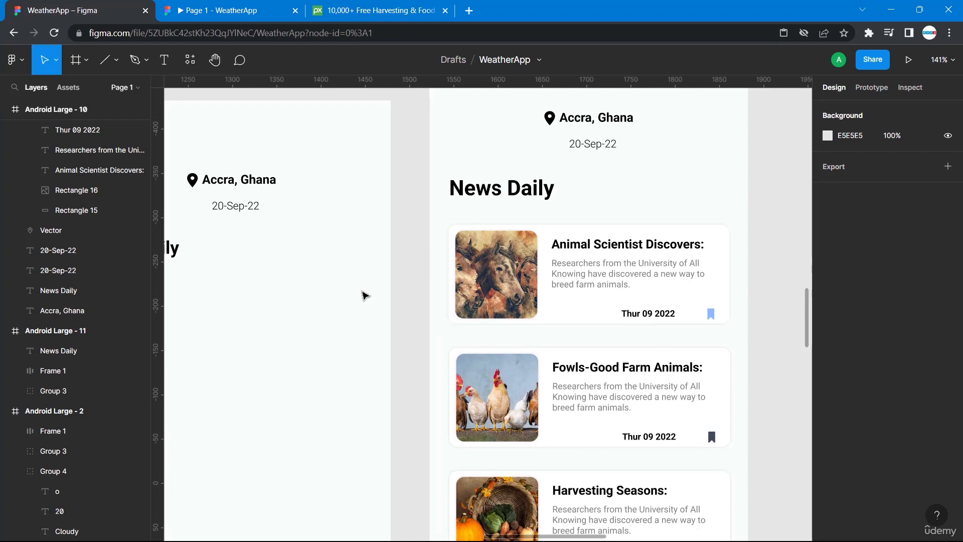
pyautogui.hscroll(-10, 311, 327)
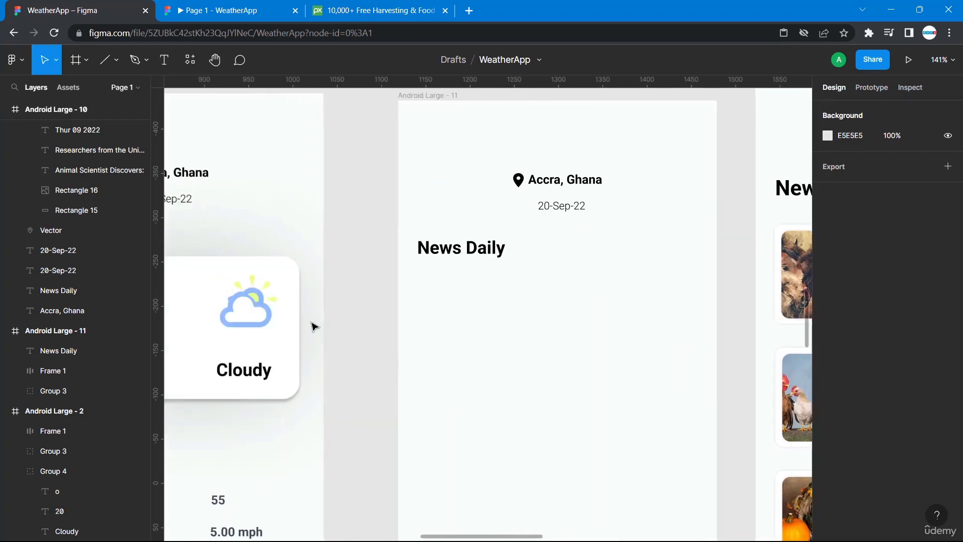
pyautogui.click(117, 64)
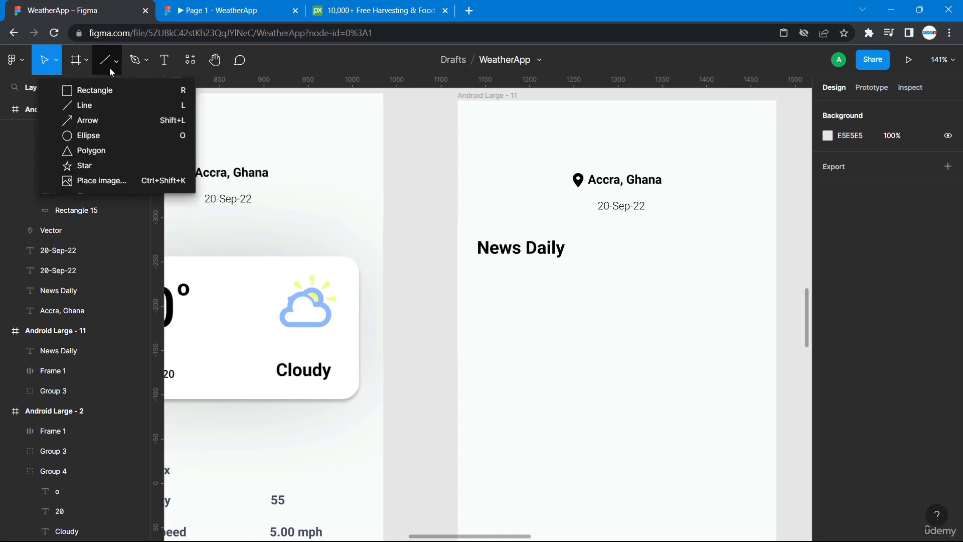
pyautogui.click(97, 91)
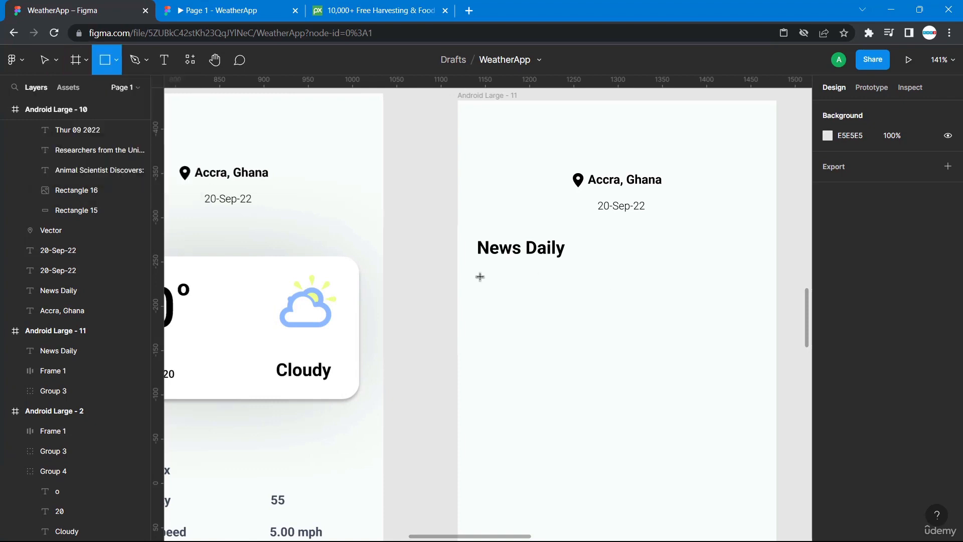
pyautogui.moveTo(477, 276)
pyautogui.mouseDown()
pyautogui.moveTo(645, 356)
pyautogui.moveTo(751, 370)
pyautogui.moveTo(757, 346)
pyautogui.moveTo(763, 359)
pyautogui.moveTo(751, 360)
pyautogui.moveTo(762, 361)
pyautogui.mouseUp()
# Resize the new rectangle to 318 × 112, matching the original news card's background rectangle.
pyautogui.hscroll(5, 707, 258)
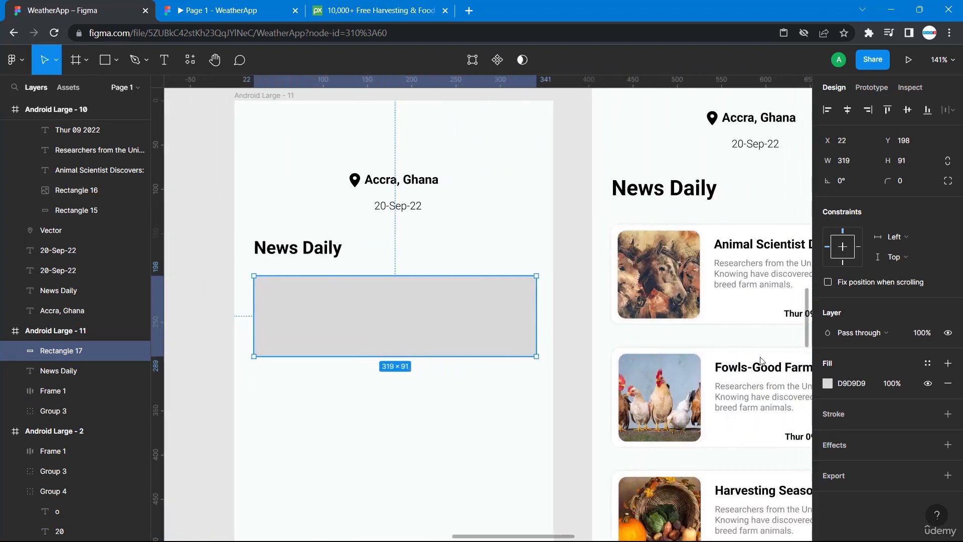
pyautogui.click(727, 231)
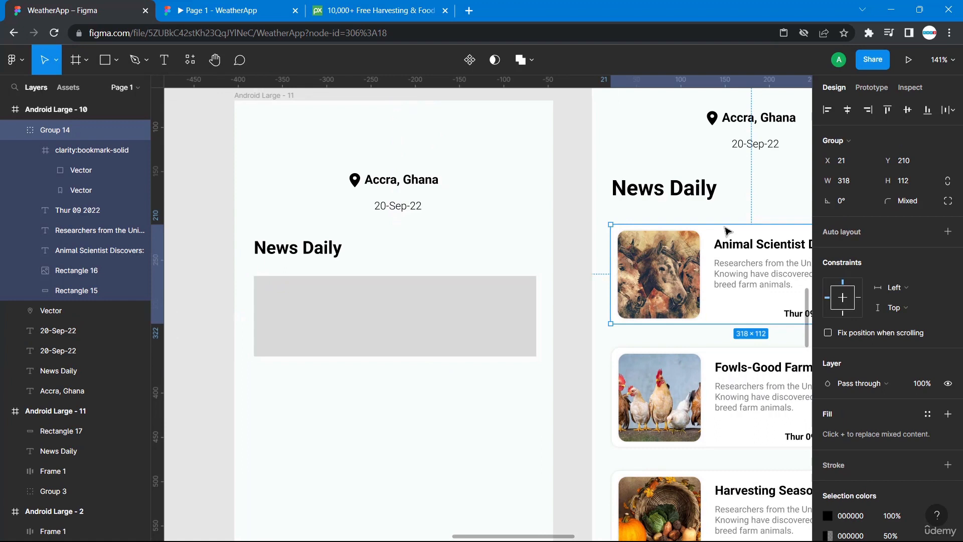
pyautogui.hscroll(5, 728, 230)
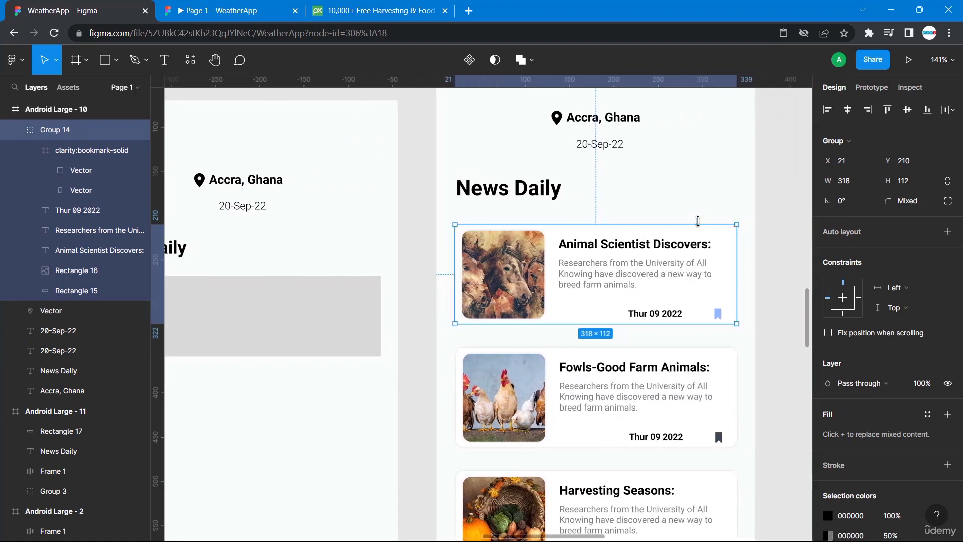
pyautogui.doubleClick(696, 236)
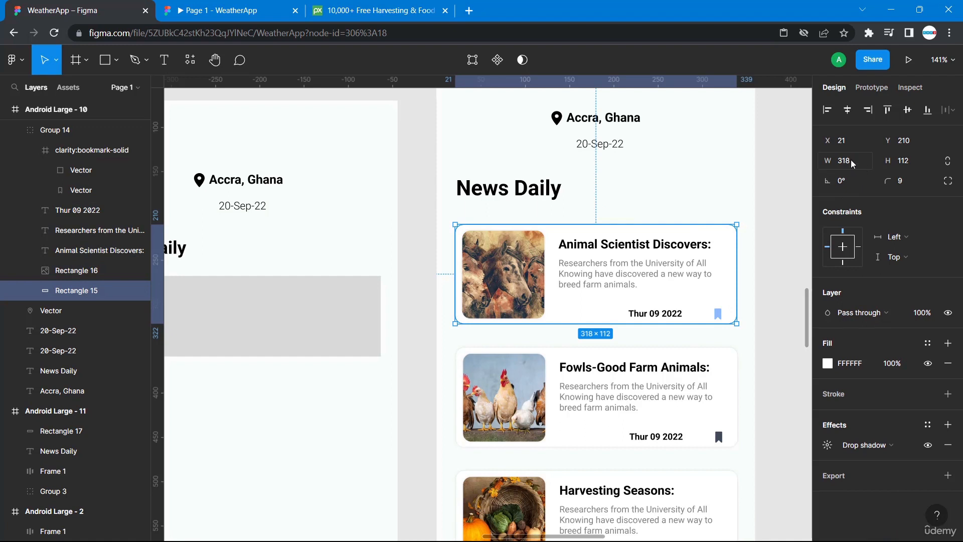
pyautogui.hscroll(-4, 296, 333)
pyautogui.click(350, 318)
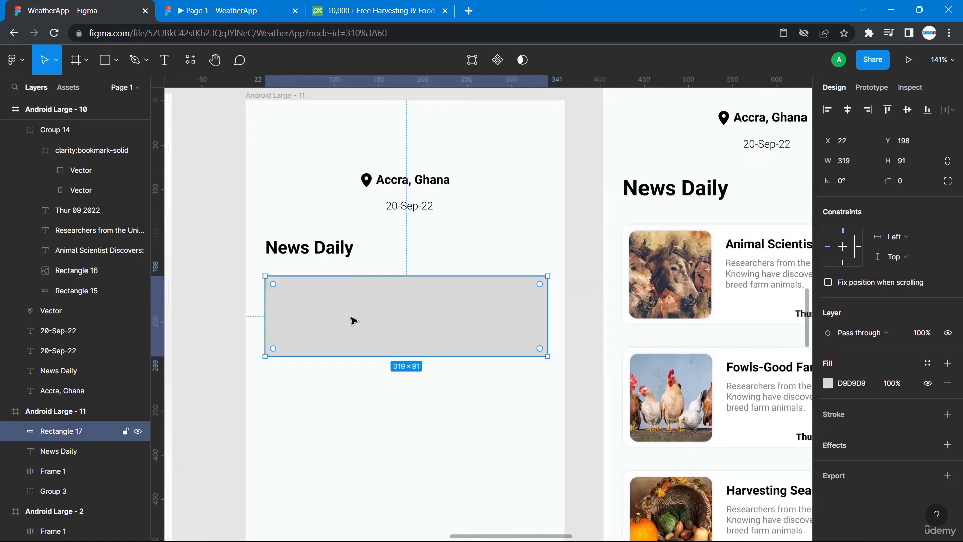
pyautogui.click(853, 158)
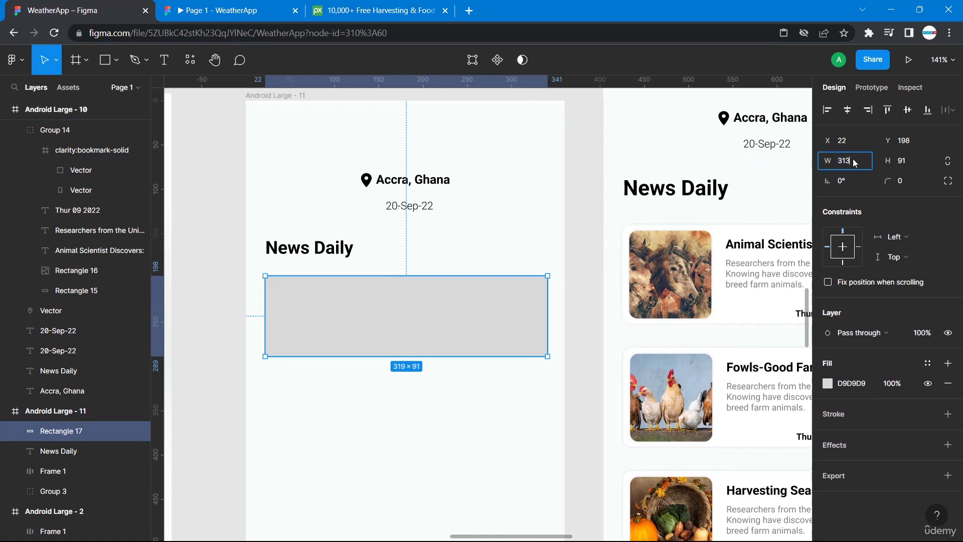
pyautogui.write('318')
pyautogui.press('Tab')
pyautogui.write('112')
pyautogui.press('Return')
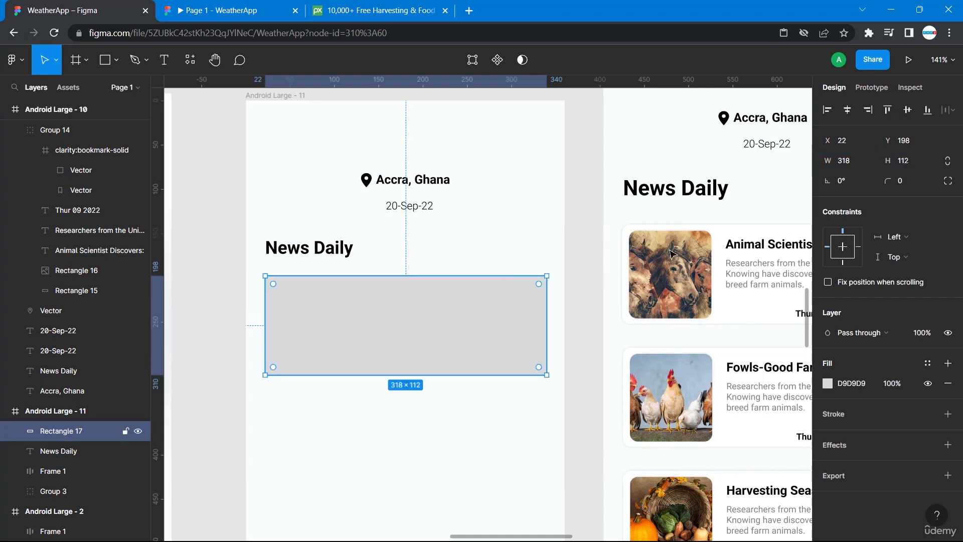
# Set the new rectangle's corner radius to 9, matching the original card.
pyautogui.click(723, 230)
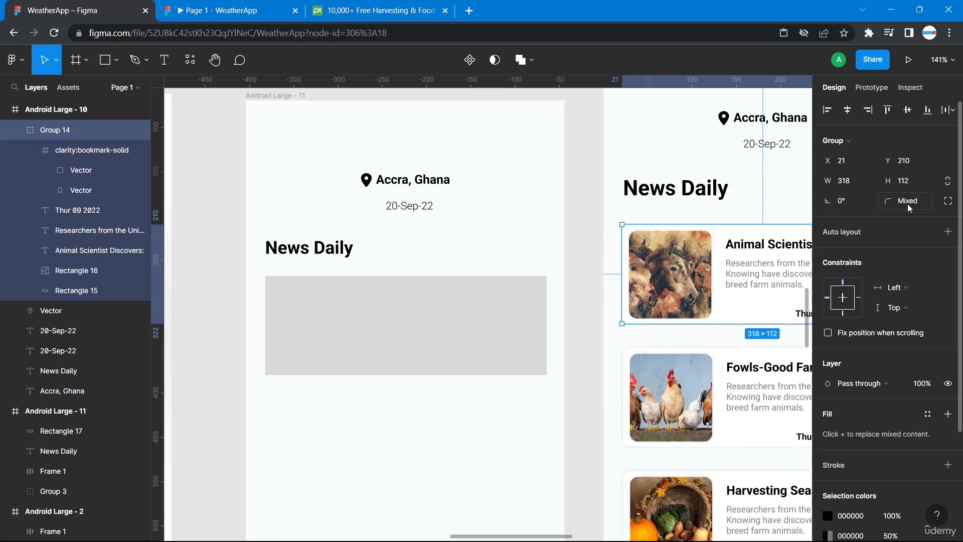
pyautogui.doubleClick(720, 233)
pyautogui.click(524, 303)
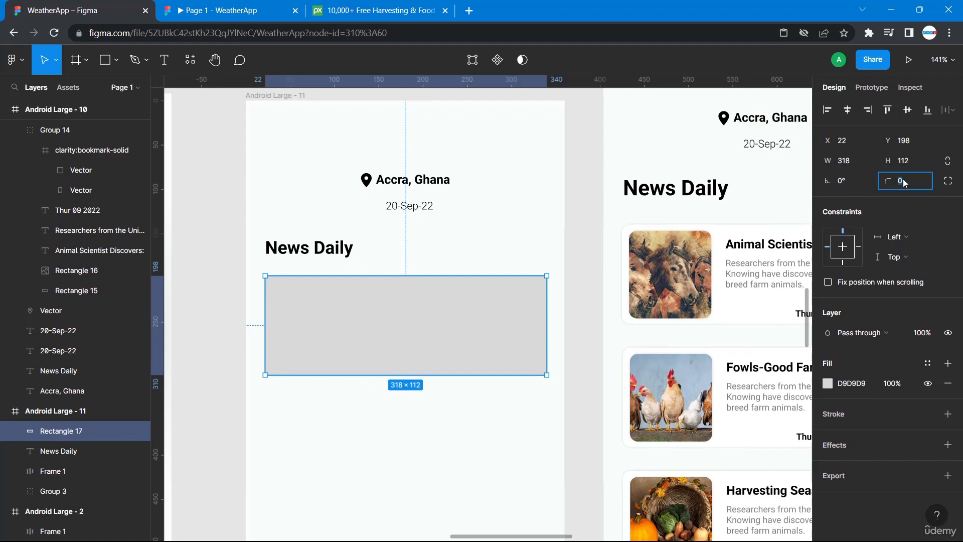
pyautogui.press('Return')
# Check the original card's drop shadow settings, then fill the new rectangle with the document color FAFCFC.
pyautogui.click(750, 326)
pyautogui.scroll(-3, 925, 369)
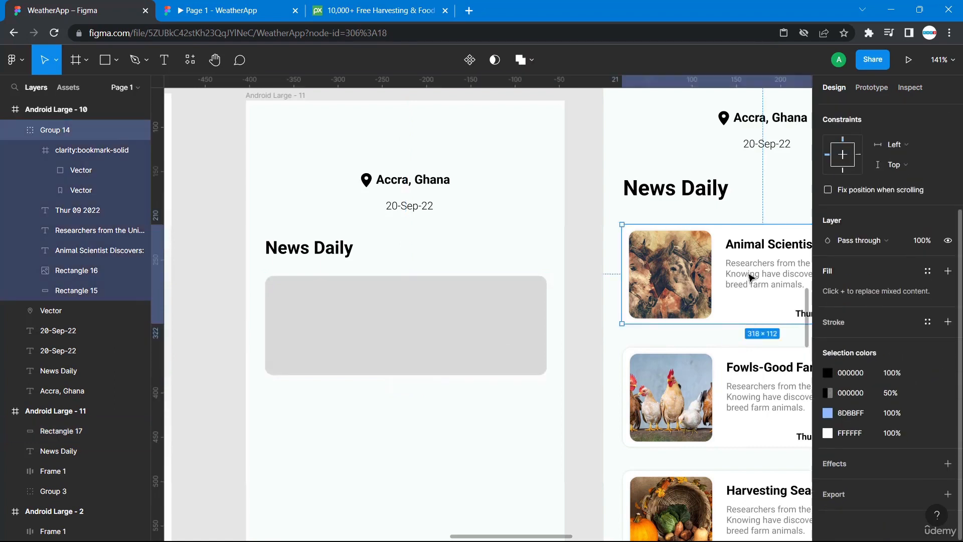
pyautogui.doubleClick(782, 320)
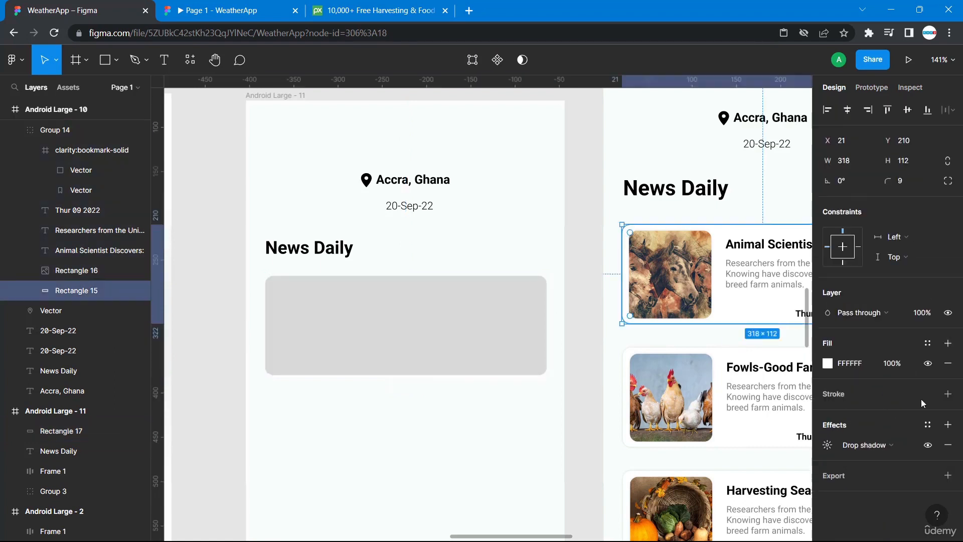
pyautogui.click(829, 446)
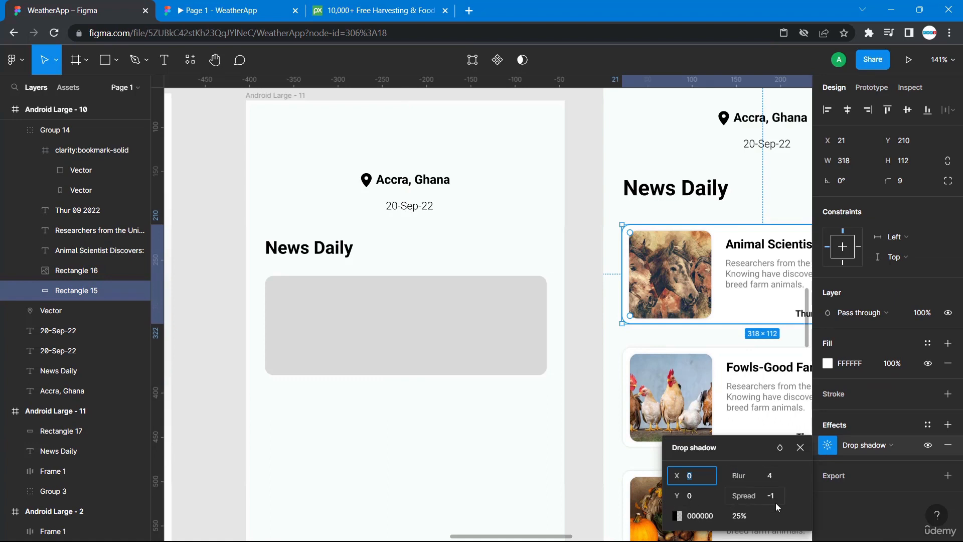
pyautogui.click(522, 351)
pyautogui.click(828, 384)
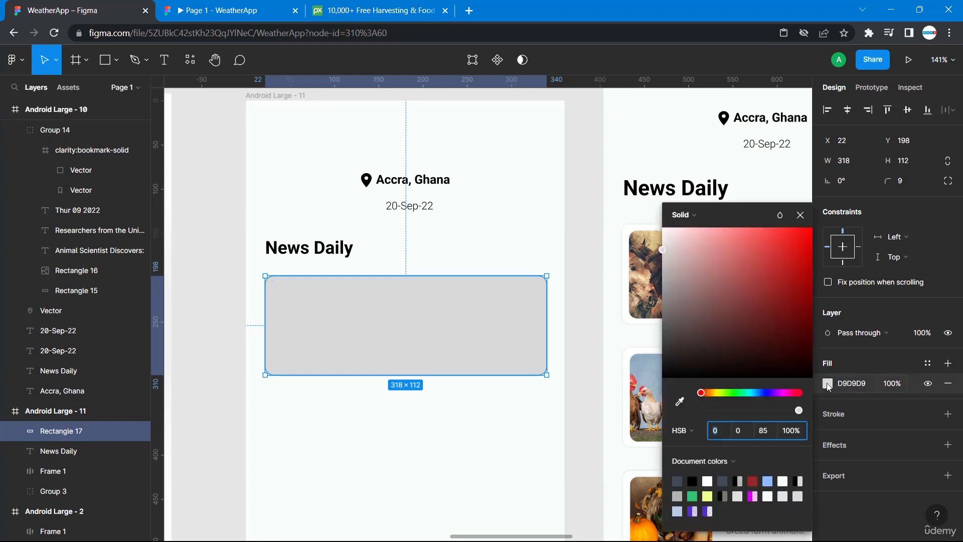
pyautogui.click(784, 479)
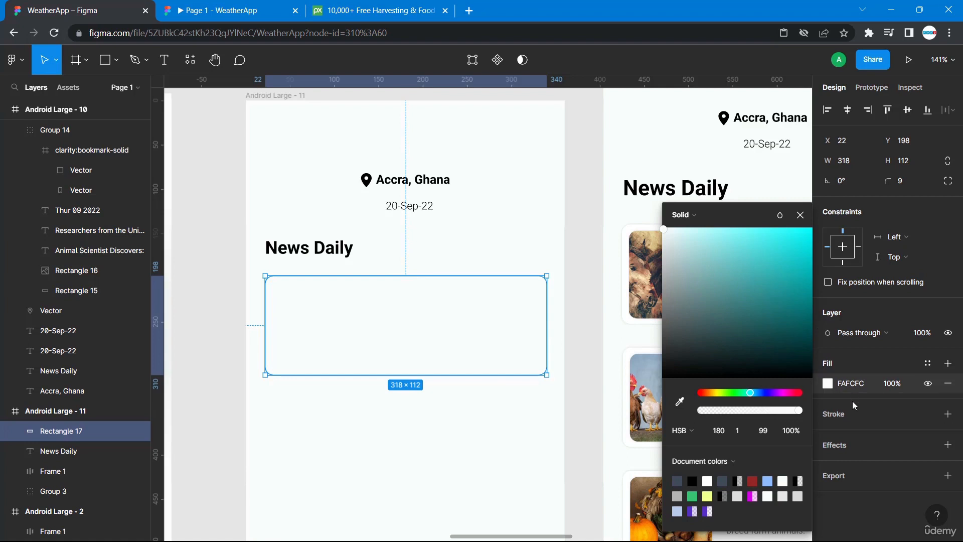
# Add a drop shadow effect to the new rectangle and review its settings.
pyautogui.click(825, 446)
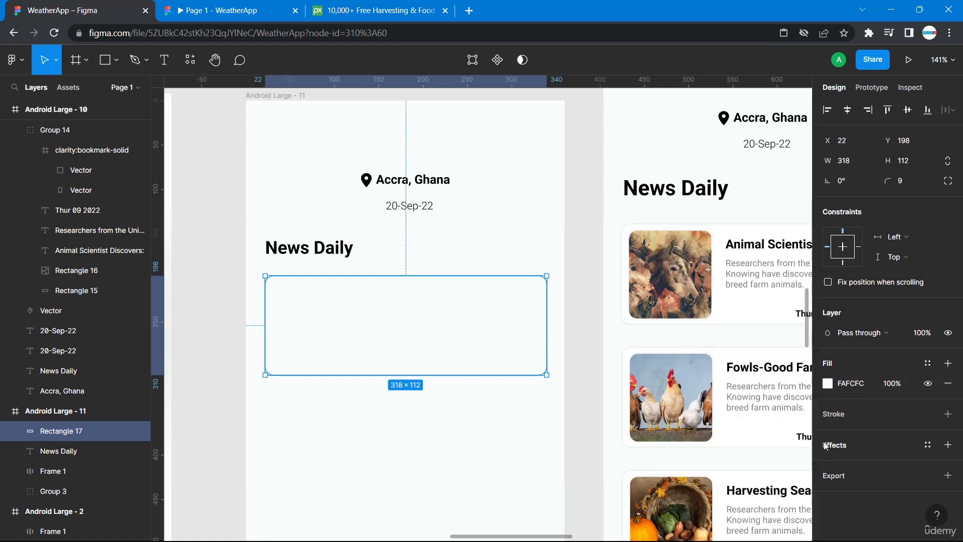
pyautogui.click(830, 446)
pyautogui.click(827, 464)
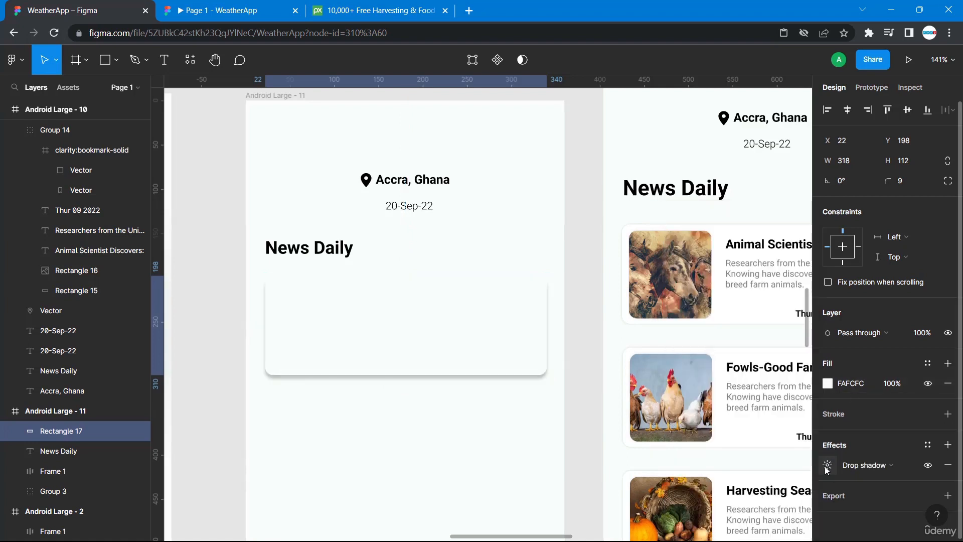
pyautogui.click(771, 497)
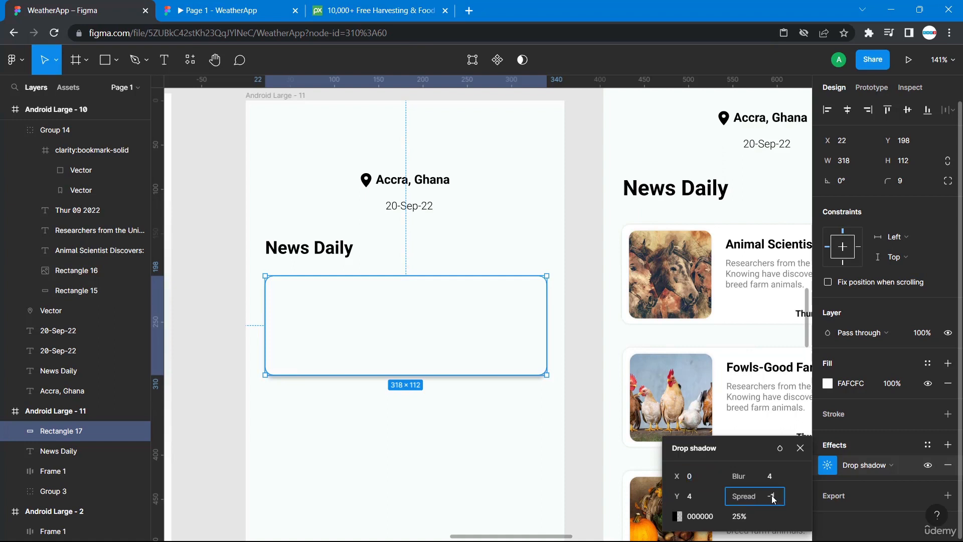
pyautogui.click(531, 476)
# Compare the new rectangle with the original news card's background rectangle.
pyautogui.hscroll(5, 570, 454)
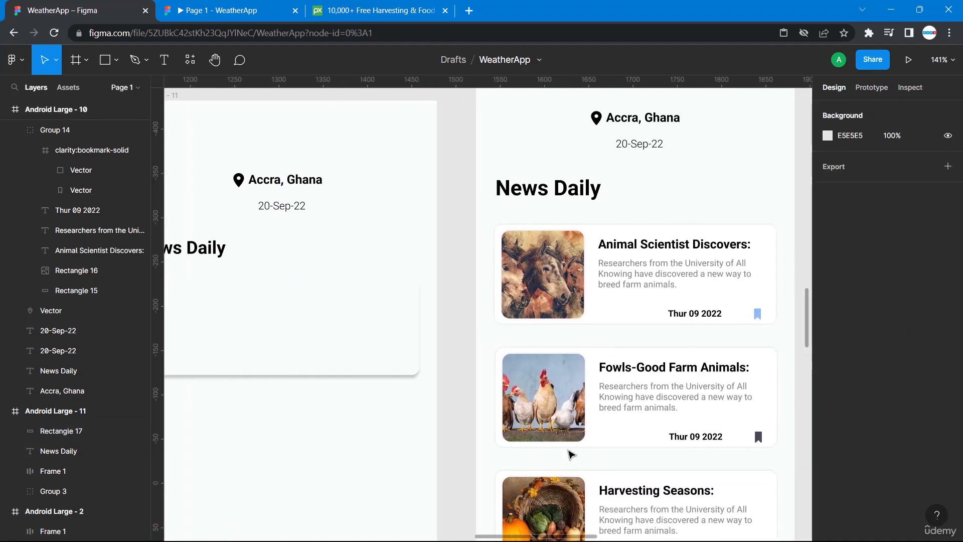
pyautogui.hscroll(-5, 570, 453)
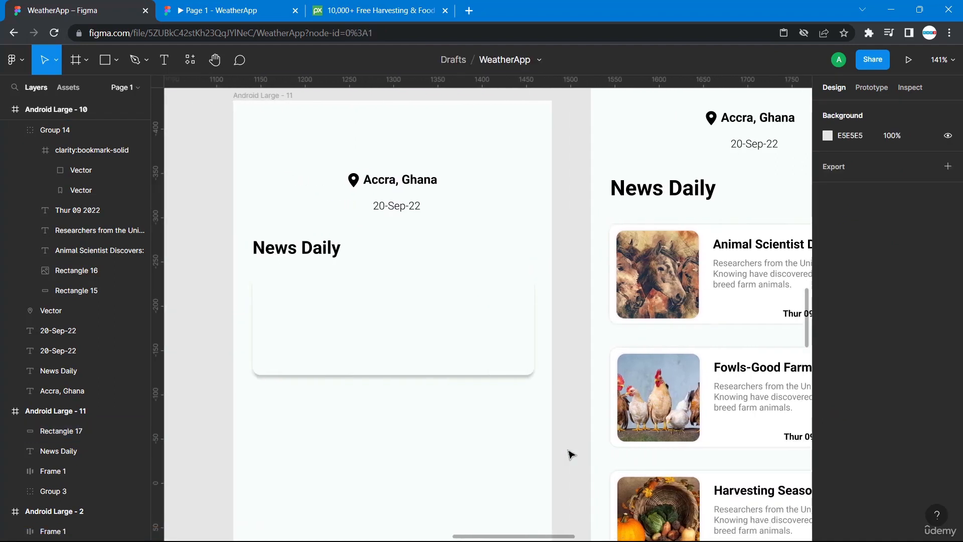
pyautogui.click(535, 371)
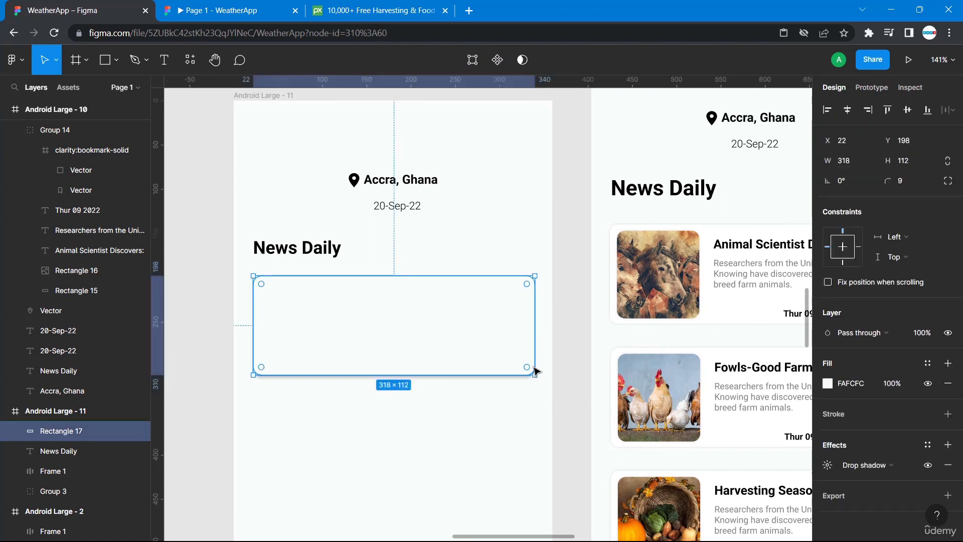
pyautogui.click(720, 324)
pyautogui.doubleClick(755, 314)
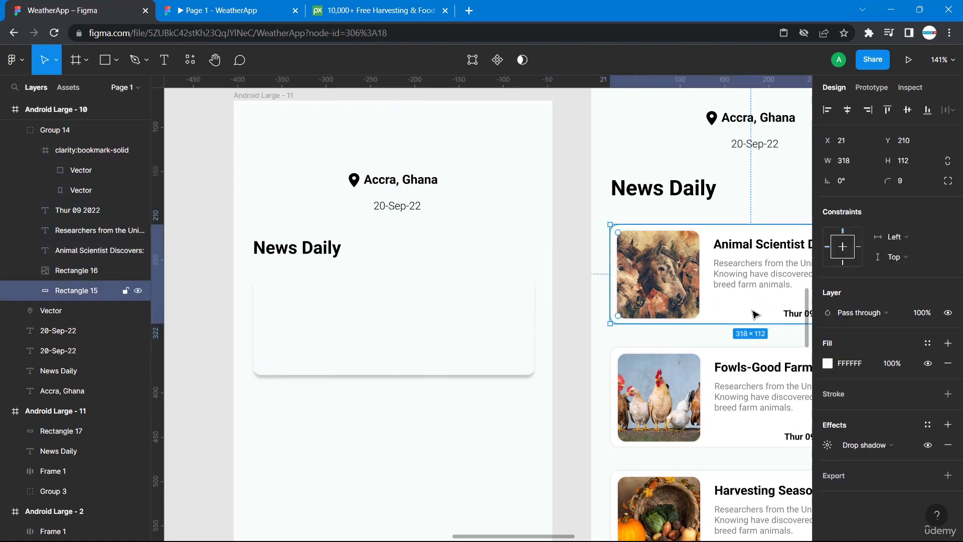
# Match the new rectangle's drop shadow to the original card's by setting its Y offset to 0.
pyautogui.click(828, 444)
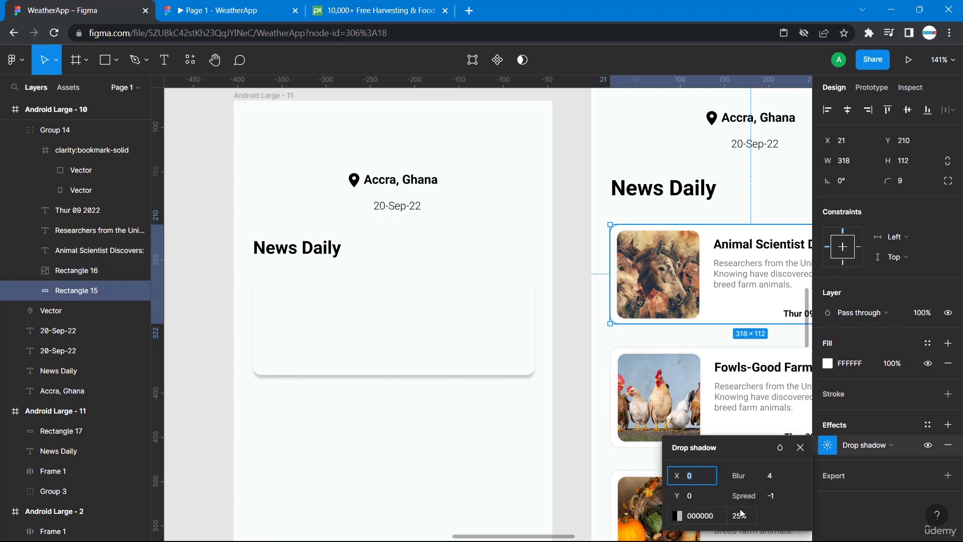
pyautogui.click(516, 349)
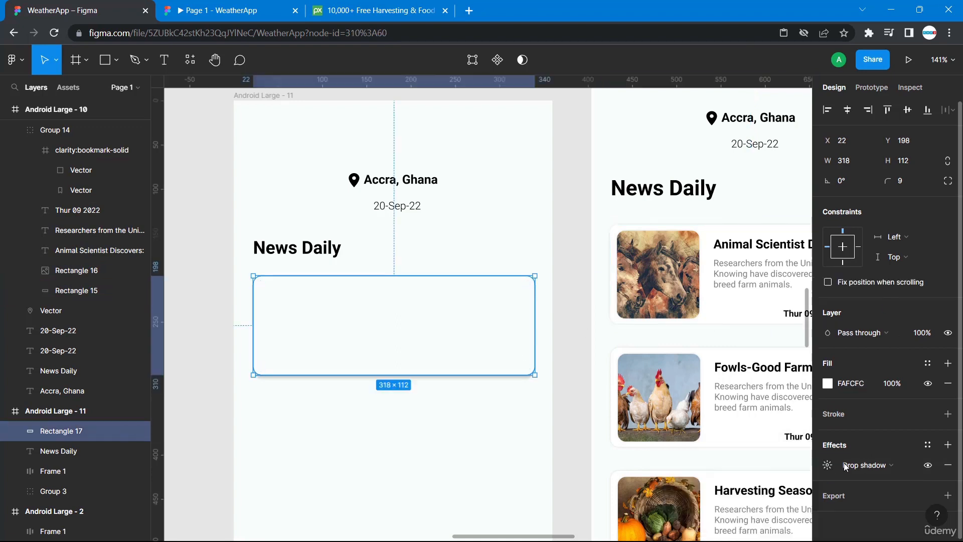
pyautogui.click(828, 465)
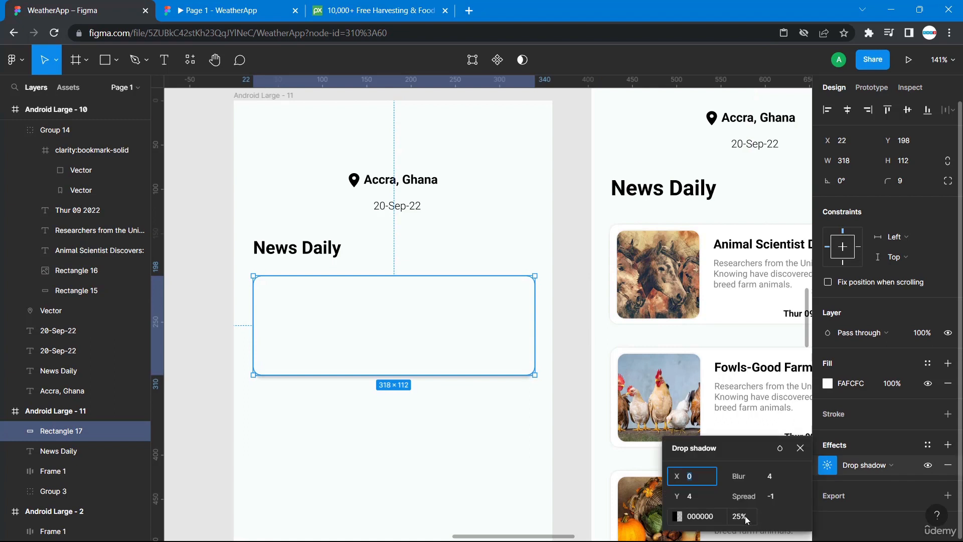
pyautogui.click(695, 500)
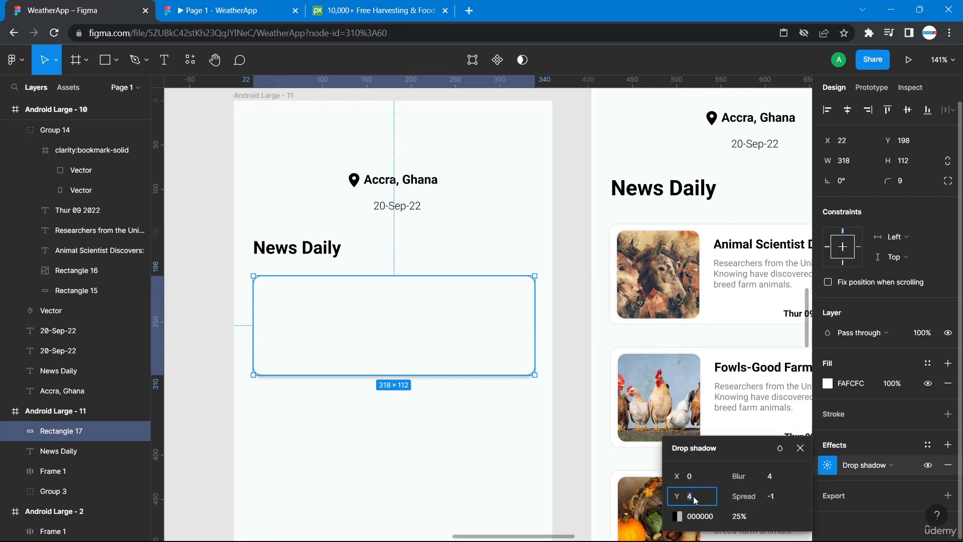
pyautogui.write('0')
pyautogui.press('Return')
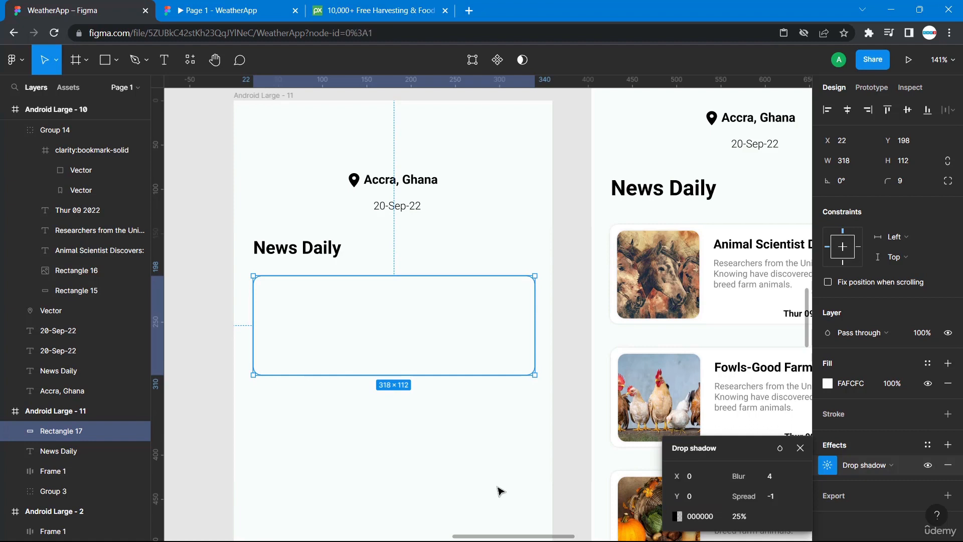
pyautogui.click(500, 489)
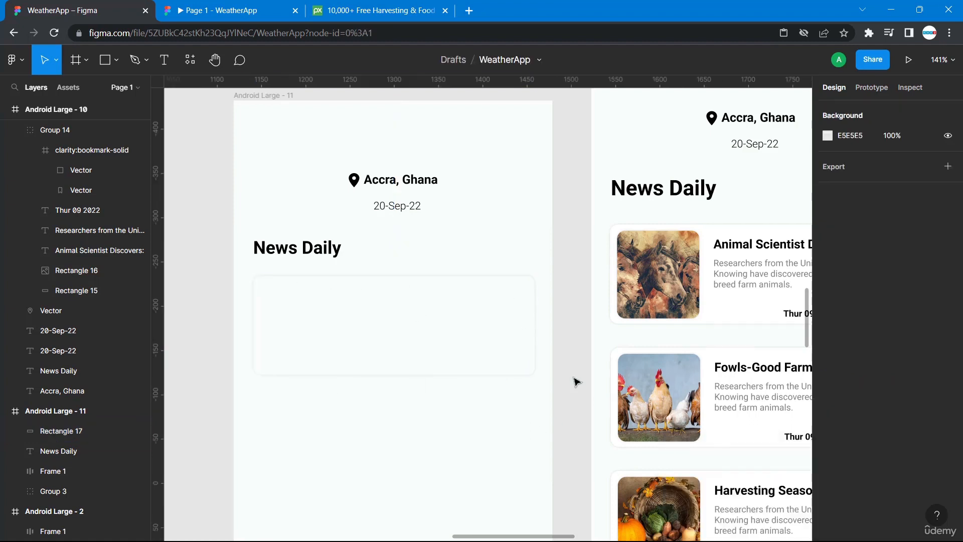
# Paste a copy of the card rectangle, narrow it to about 86 px wide as an image placeholder, and fill it with 942727.
pyautogui.click(455, 313)
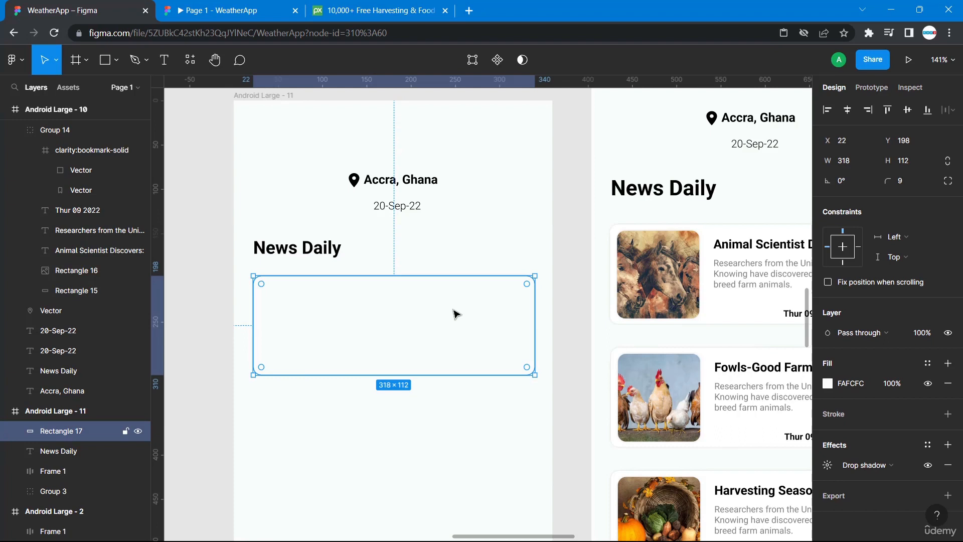
pyautogui.hotkey('ctrl', 'v')
pyautogui.moveTo(536, 376); pyautogui.dragTo(329, 374)
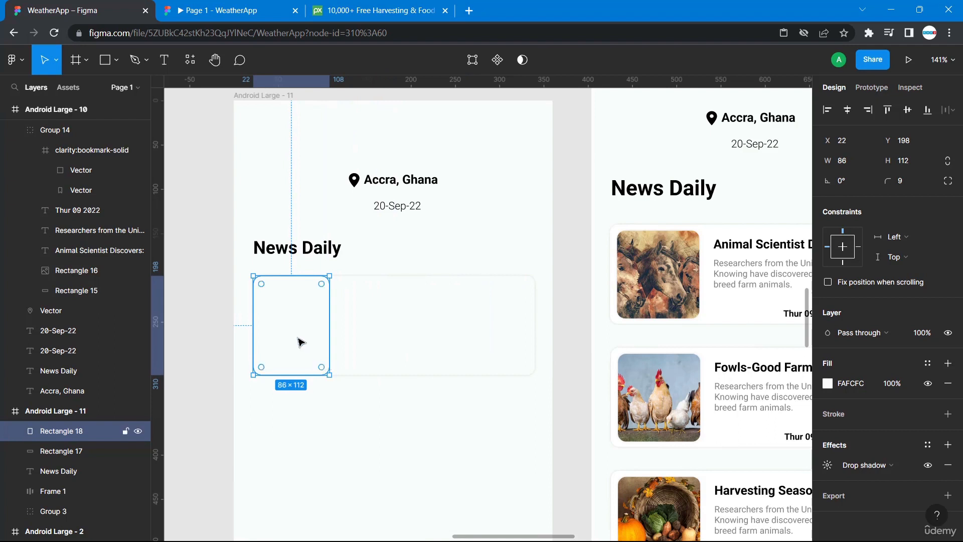
pyautogui.moveTo(304, 329); pyautogui.dragTo(318, 329)
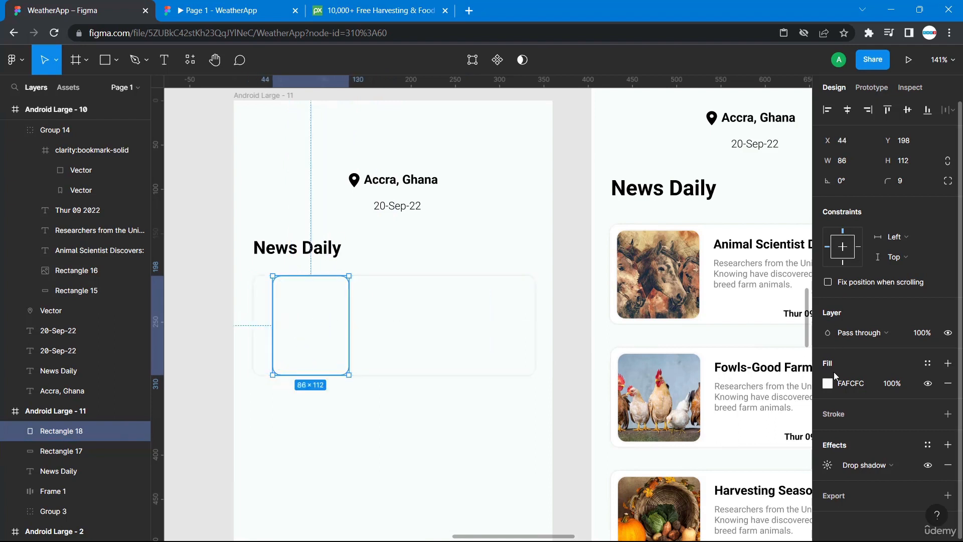
pyautogui.click(827, 383)
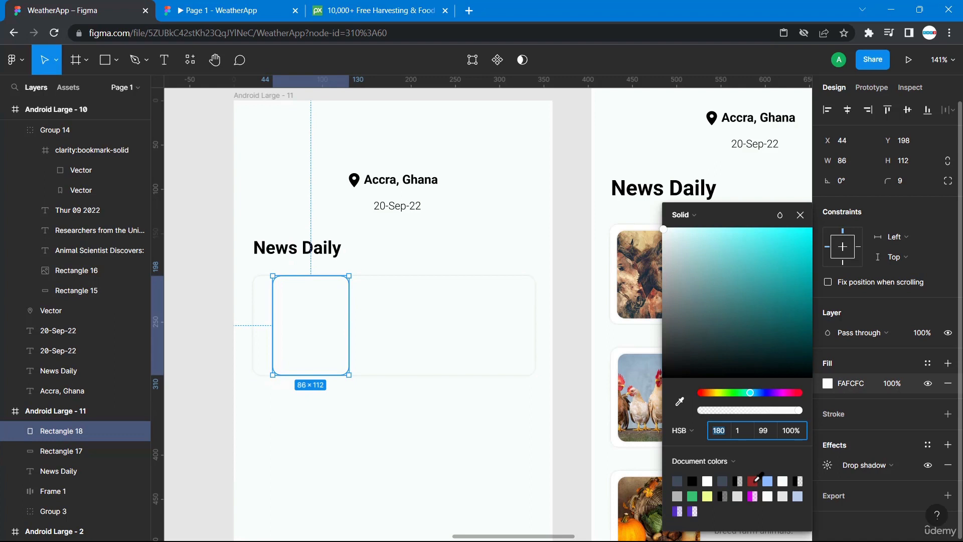
pyautogui.click(753, 481)
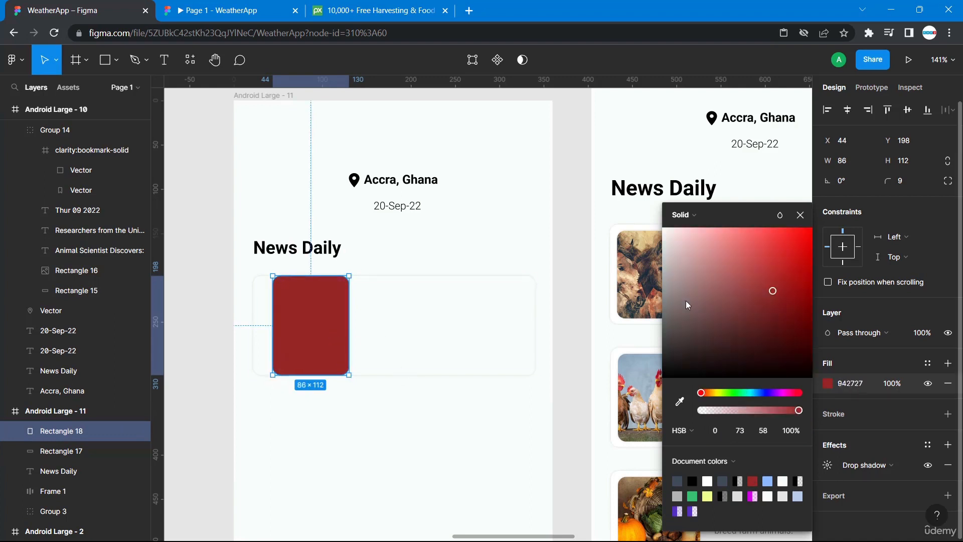
# Resize the placeholder to 93 × 99 like the original card image and position it at X 29, Y 205.
pyautogui.click(646, 272)
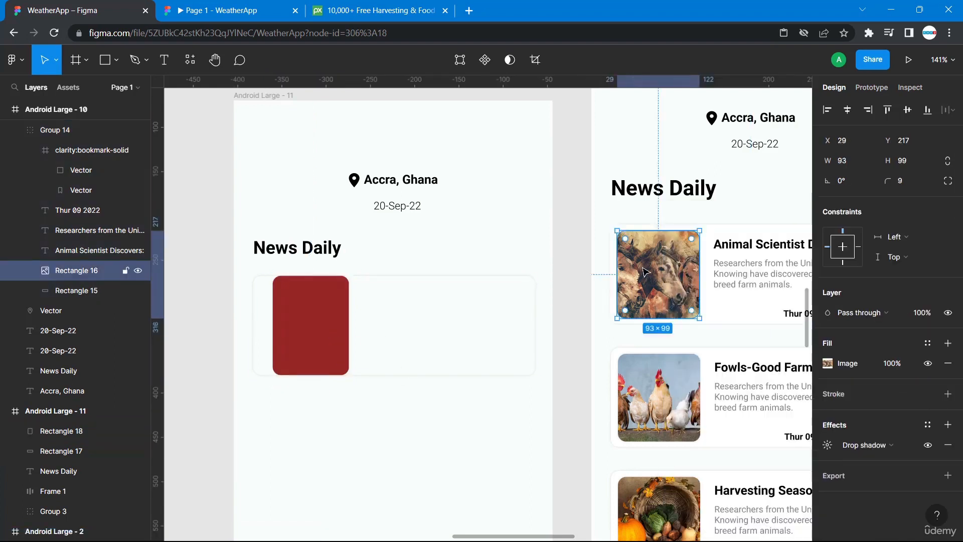
pyautogui.click(310, 306)
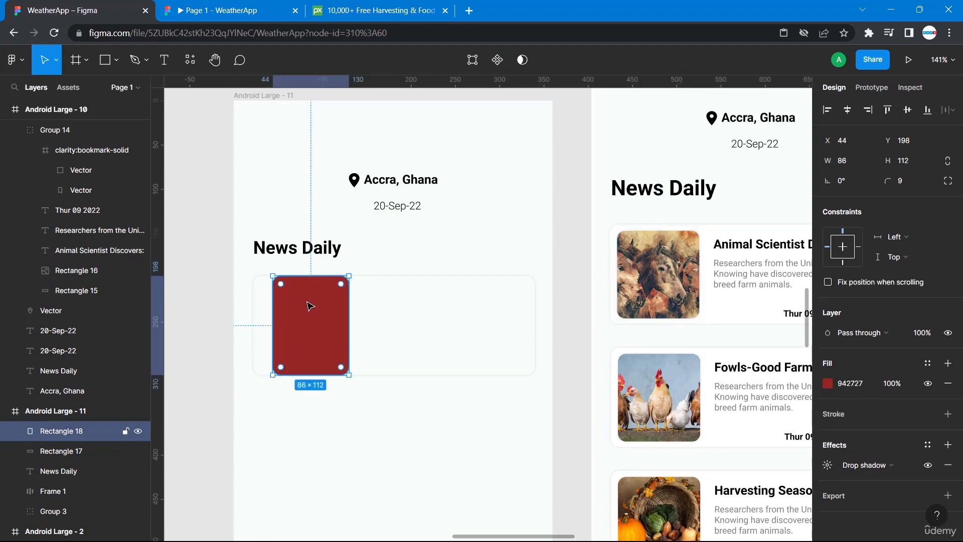
pyautogui.click(850, 161)
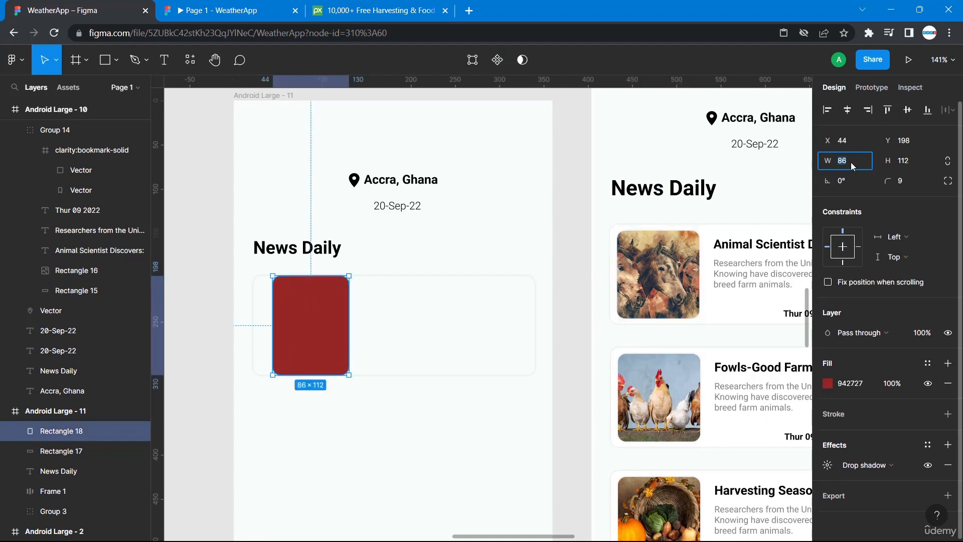
pyautogui.press('Tab')
pyautogui.write('99')
pyautogui.press('Return')
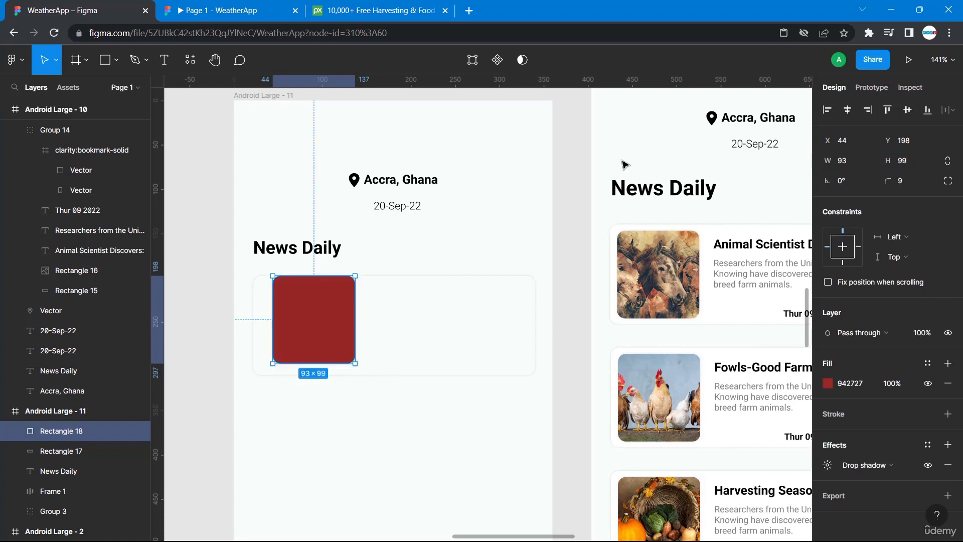
pyautogui.moveTo(317, 327); pyautogui.dragTo(303, 331)
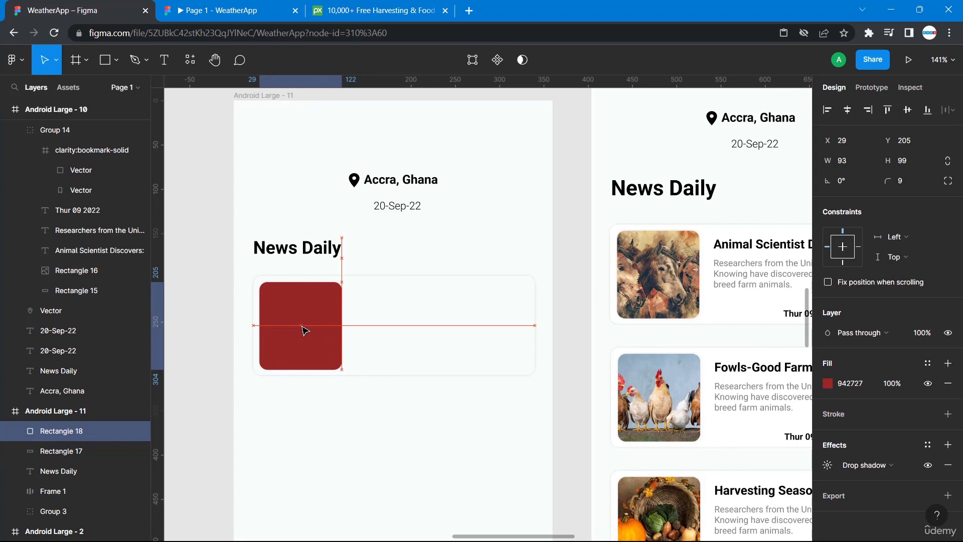
pyautogui.click(527, 355)
pyautogui.click(269, 339)
pyautogui.click(441, 355)
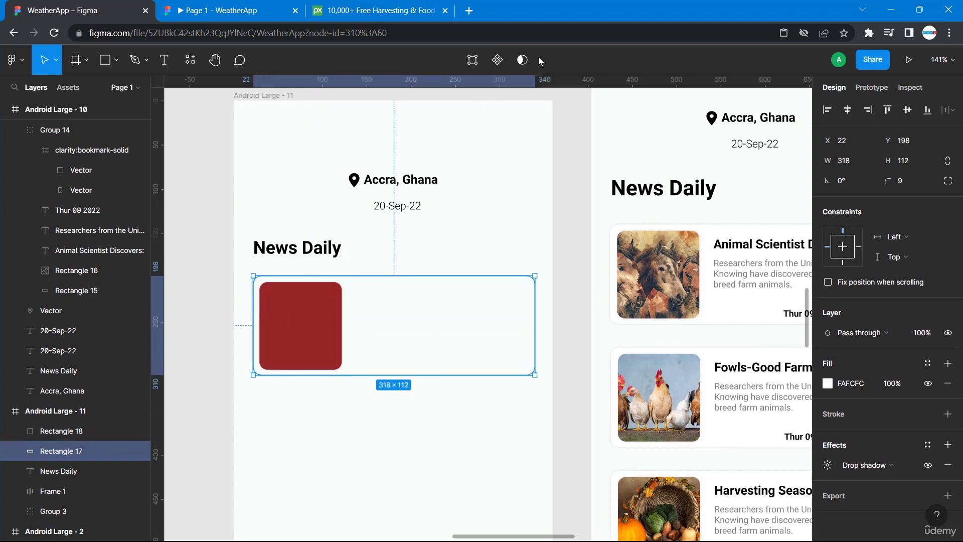
pyautogui.click(424, 417)
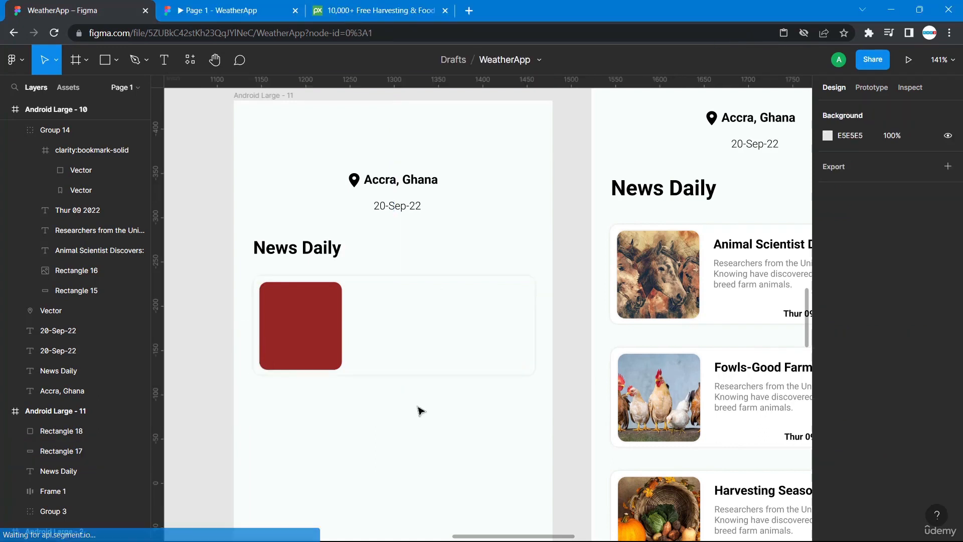
pyautogui.click(314, 322)
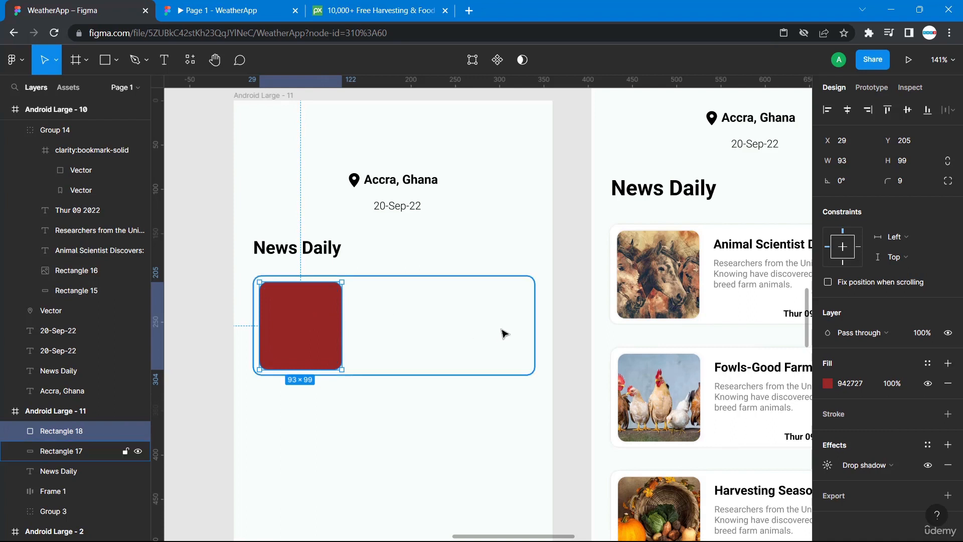
# Duplicate the News Daily heading and move the copy into the card beside the image placeholder.
pyautogui.click(267, 251)
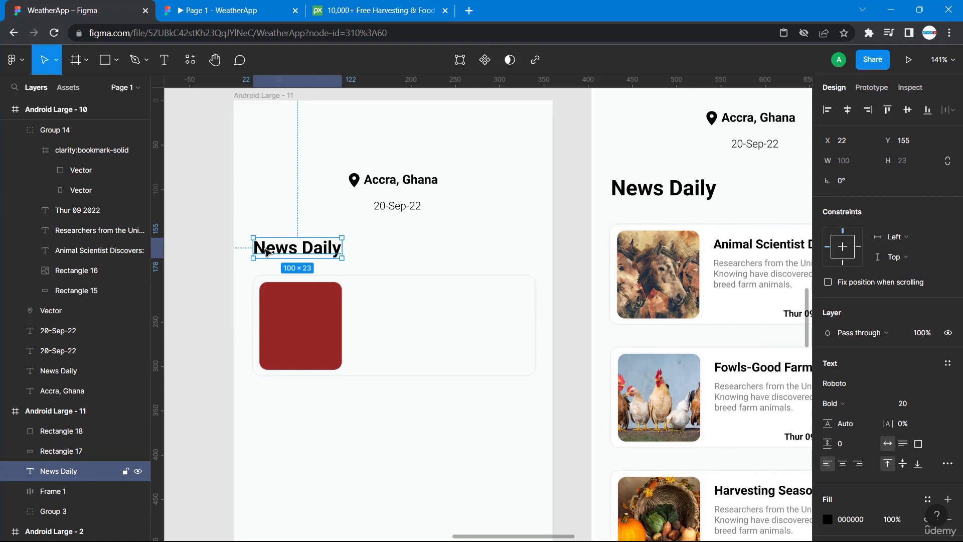
pyautogui.hotkey('ctrl', 'v')
pyautogui.moveTo(267, 252); pyautogui.dragTo(370, 277)
pyautogui.click(290, 267)
# Send both card rectangles to the back behind the heading copy.
pyautogui.moveTo(322, 322); pyautogui.dragTo(333, 380)
pyautogui.rightClick(322, 346)
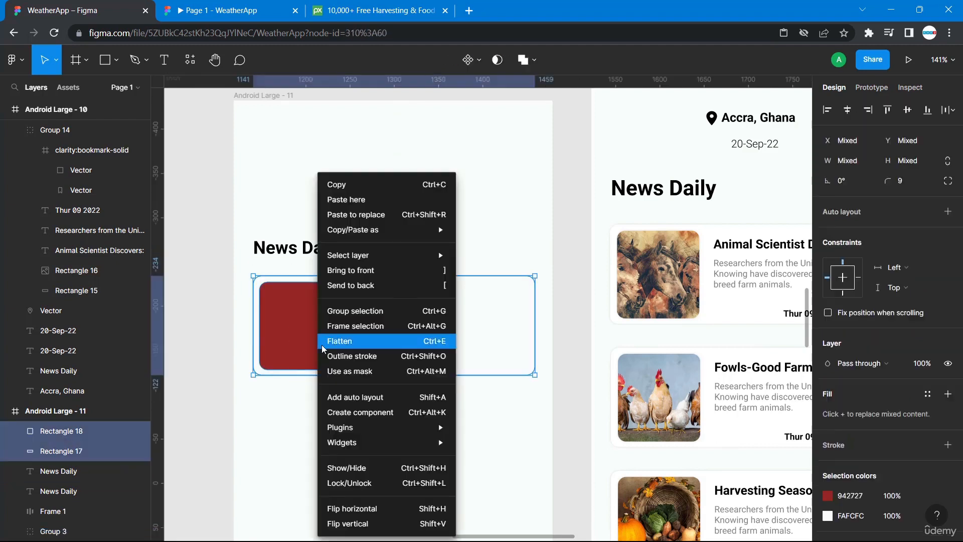
pyautogui.click(370, 286)
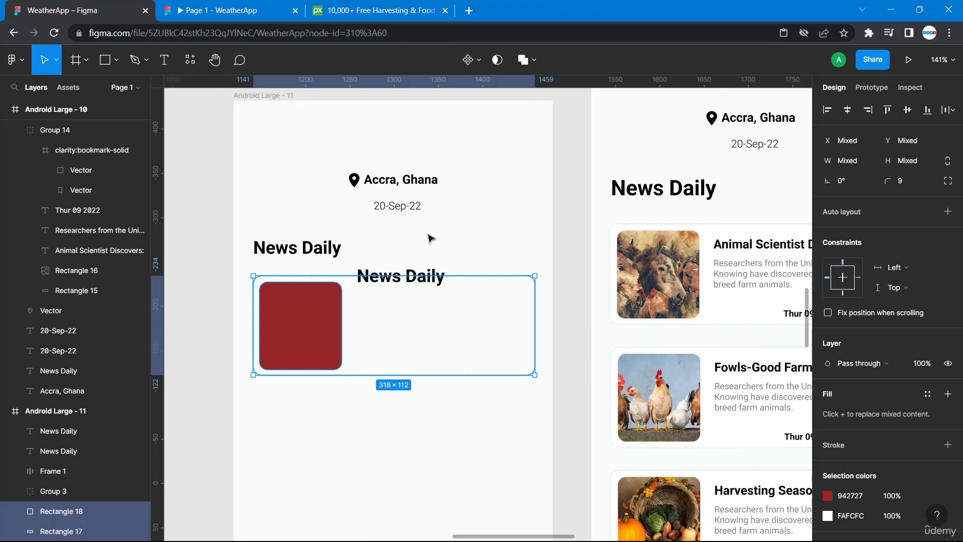
pyautogui.click(412, 255)
# Lower the heading copy in the card and replace its text with the original card's title, Animal Scientist Discovers:.
pyautogui.moveTo(386, 278); pyautogui.dragTo(386, 297)
pyautogui.doubleClick(386, 295)
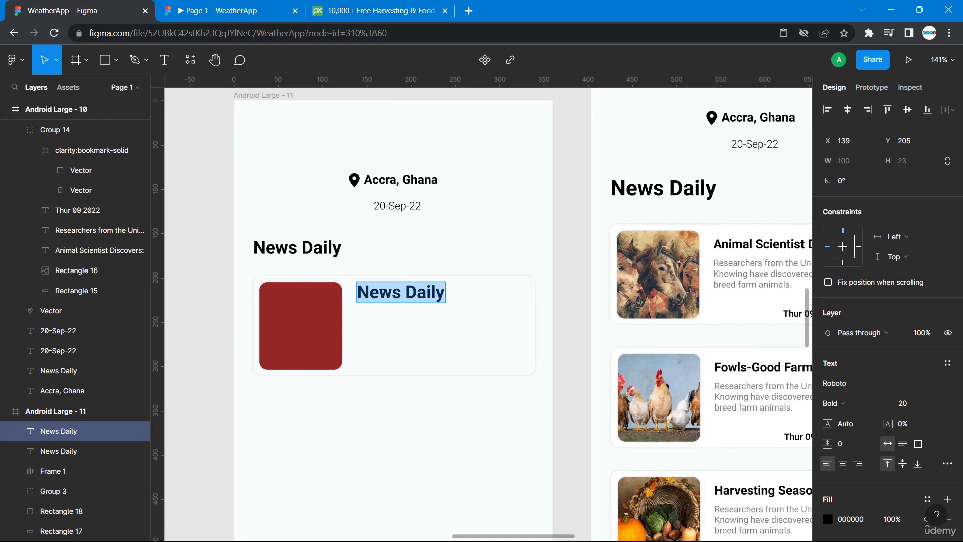
pyautogui.doubleClick(776, 247)
pyautogui.hotkey('ctrl', 'c')
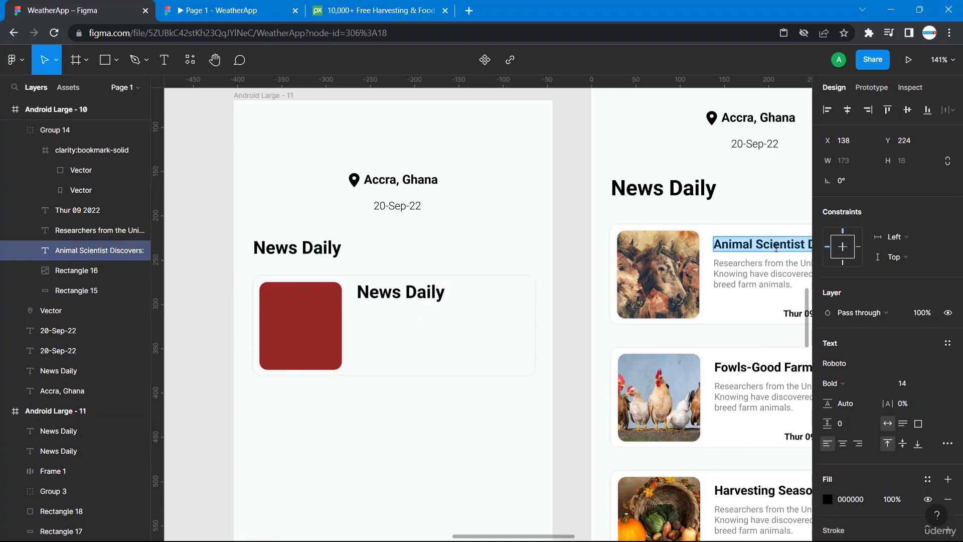
pyautogui.tripleClick(401, 289)
pyautogui.hotkey('ctrl', 'v')
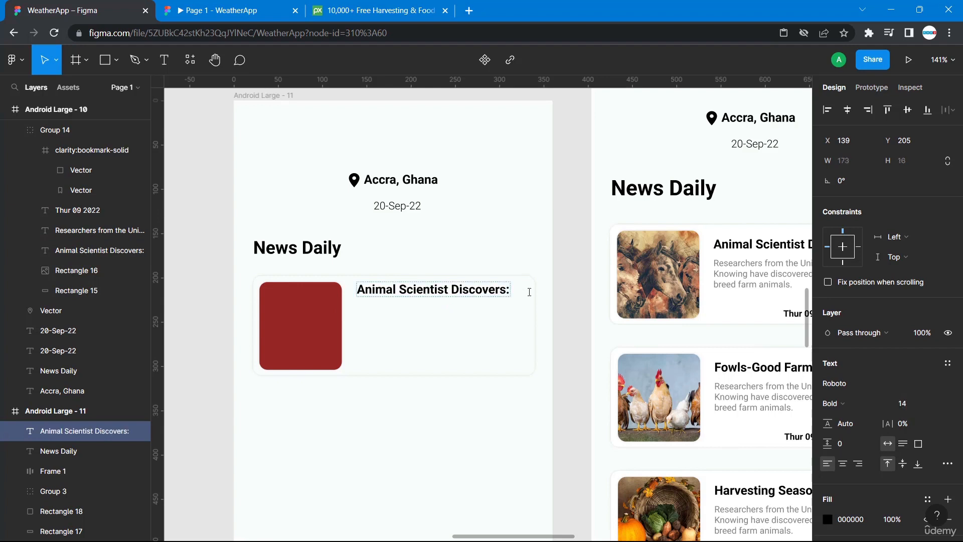
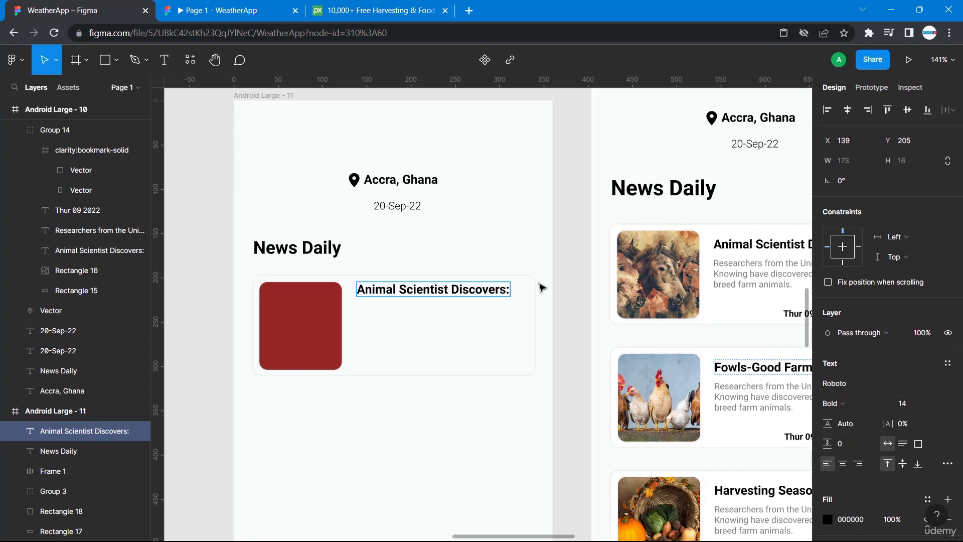
# Position the heading copy inside the card at X 138, Y 212, aligned with the original card's title.
pyautogui.hscroll(2, 554, 290)
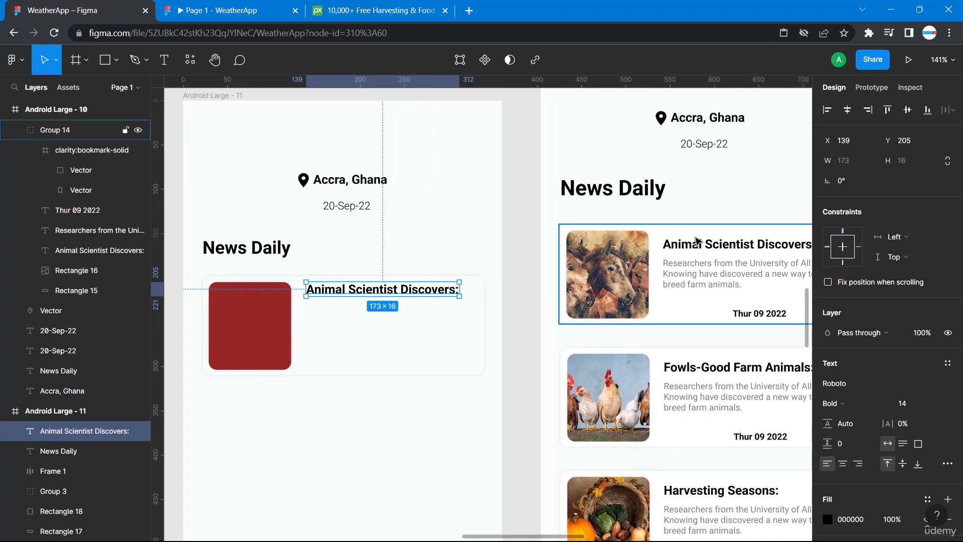
pyautogui.doubleClick(679, 248)
pyautogui.press('alt')
pyautogui.moveTo(653, 245); pyautogui.dragTo(339, 304)
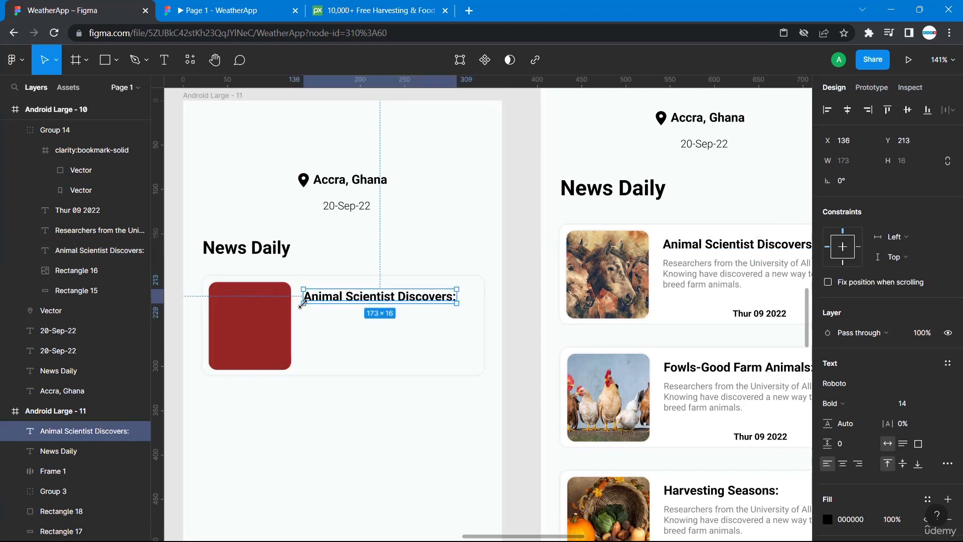
pyautogui.press('alt')
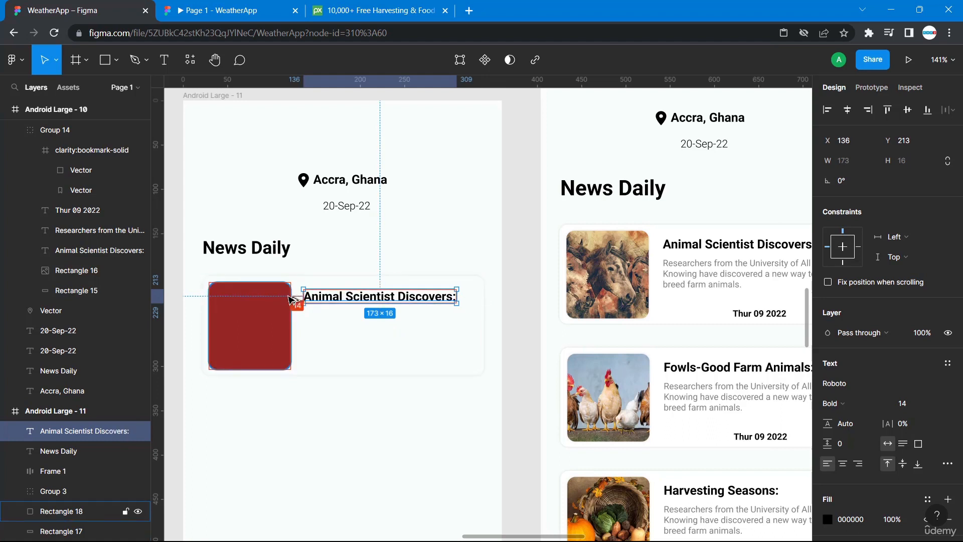
pyautogui.press('Right')
pyautogui.press('Right')
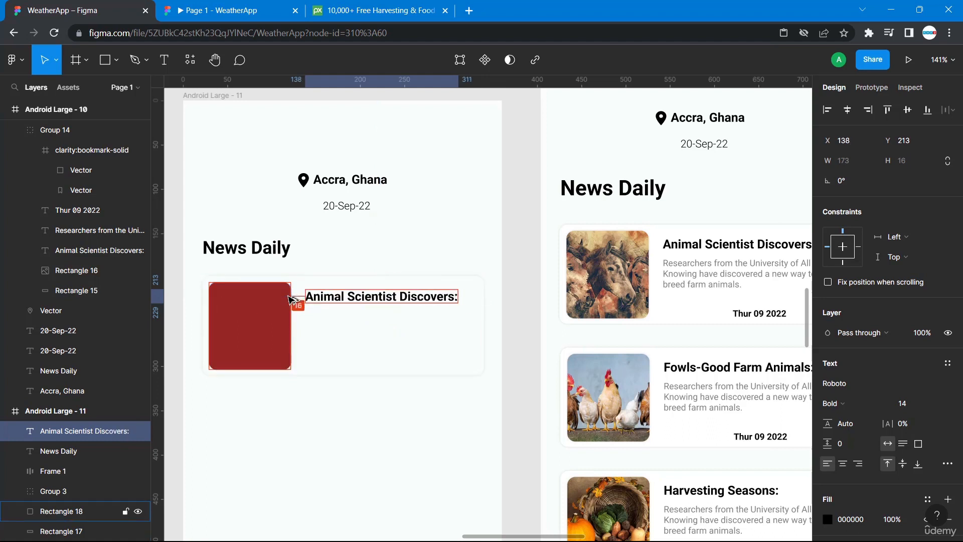
pyautogui.click(704, 252)
pyautogui.doubleClick(700, 247)
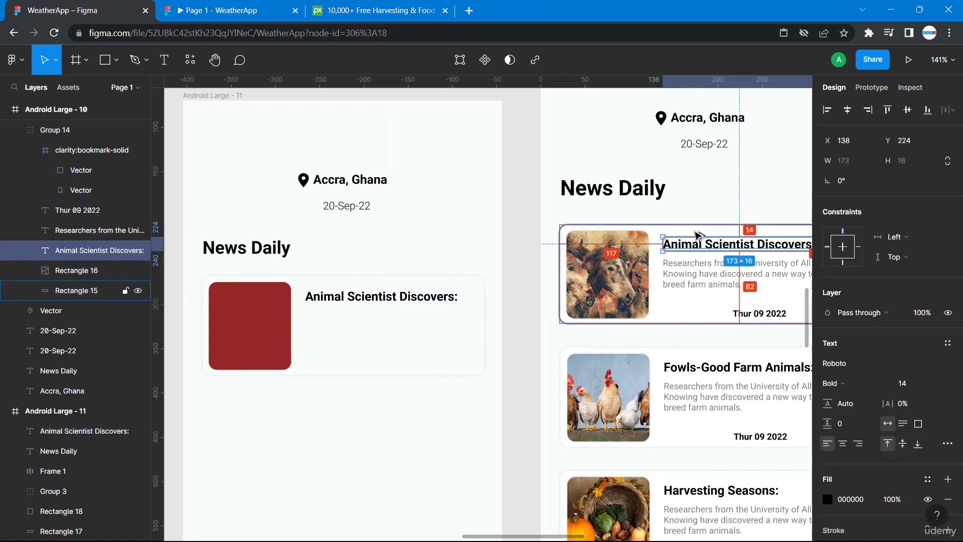
pyautogui.click(421, 296)
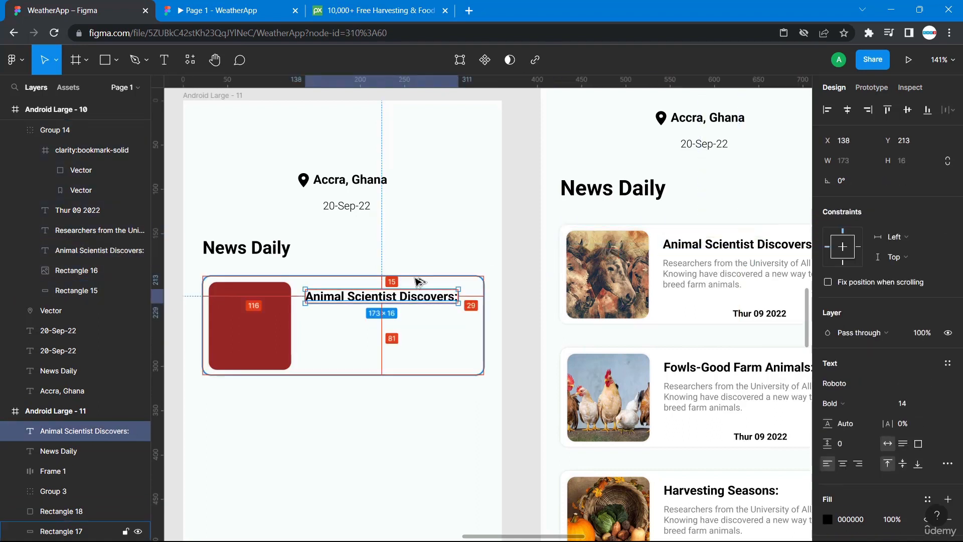
pyautogui.click(413, 249)
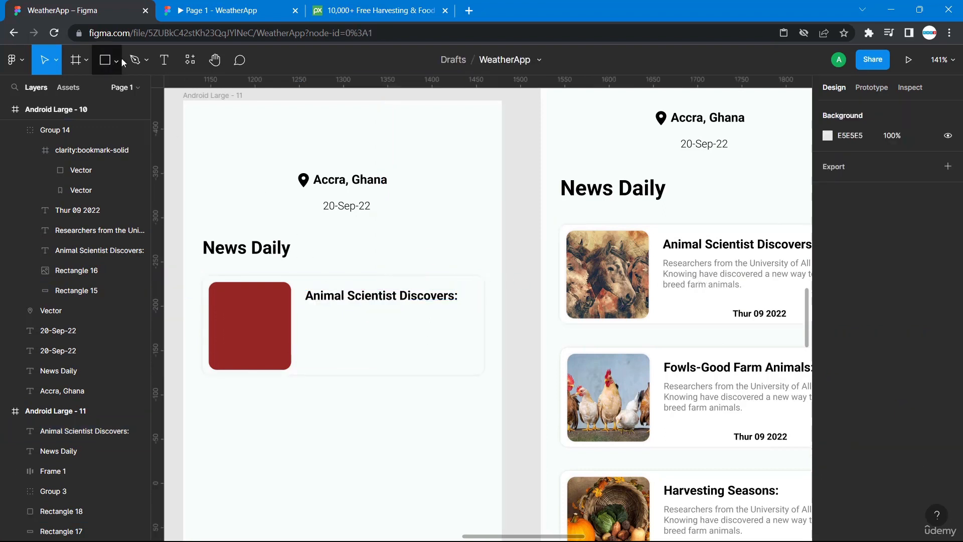
# Add a new text layer below the heading copy and paste the original card's description text into it.
pyautogui.click(164, 59)
pyautogui.click(320, 314)
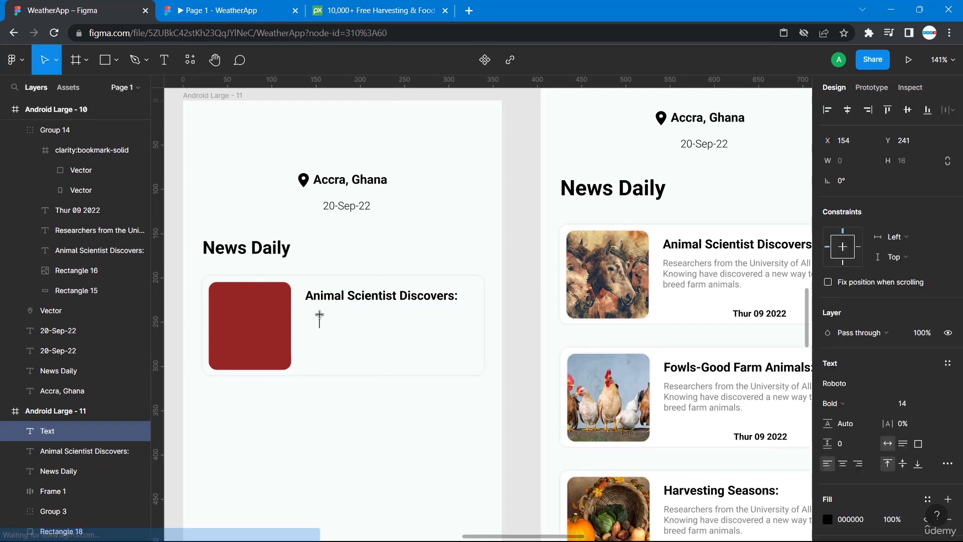
pyautogui.write('jjnds')
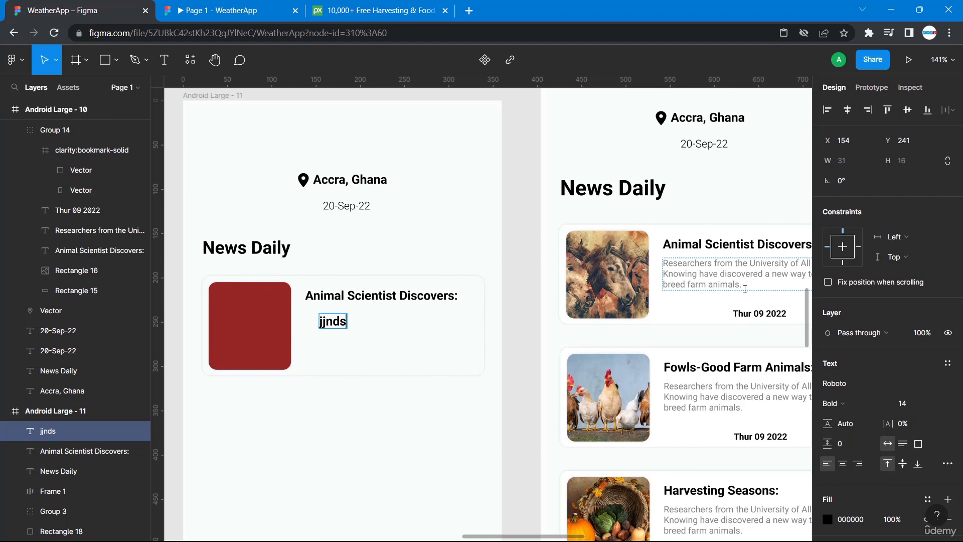
pyautogui.moveTo(753, 286); pyautogui.dragTo(695, 272)
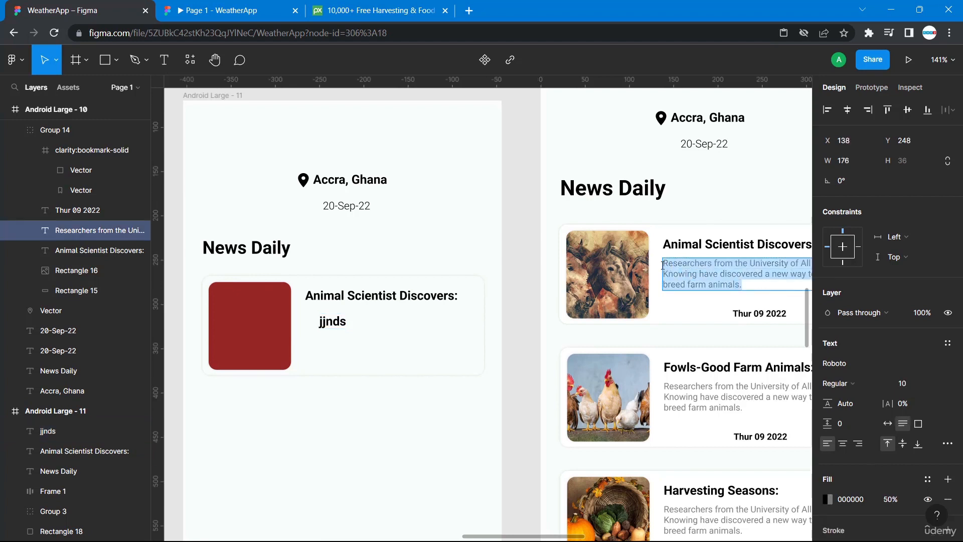
pyautogui.doubleClick(332, 321)
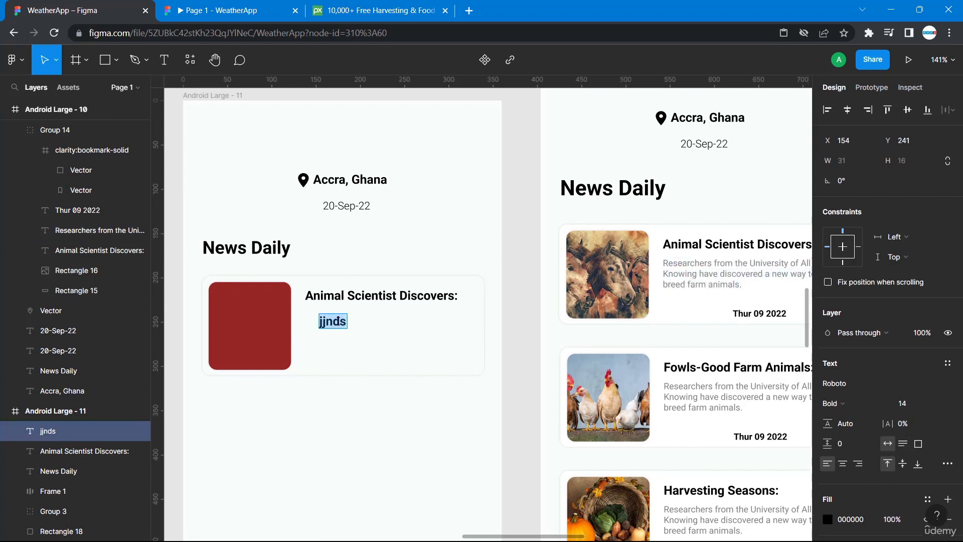
pyautogui.hotkey('ctrl', 'v')
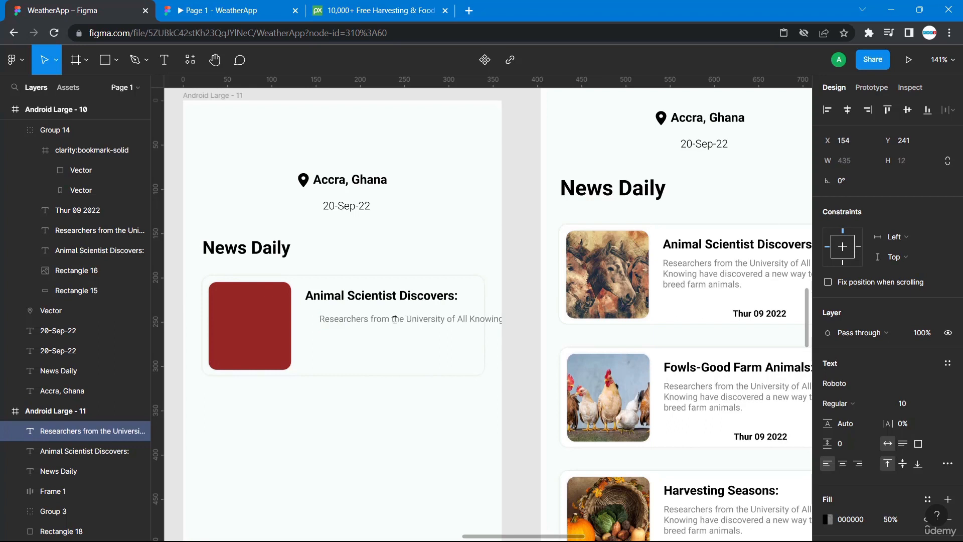
# Insert line breaks so the pasted description wraps into three lines like the original card's description.
pyautogui.hscroll(3, 394, 320)
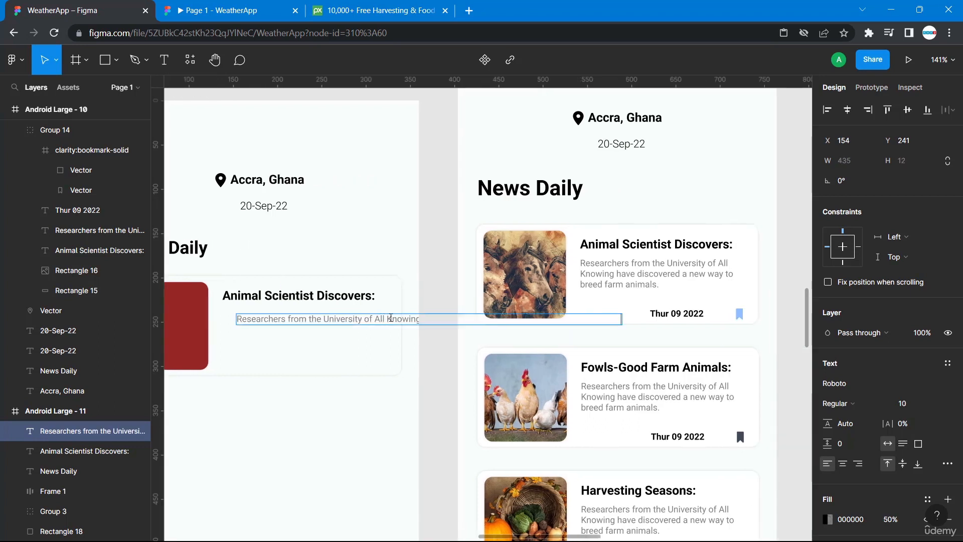
pyautogui.press('Return')
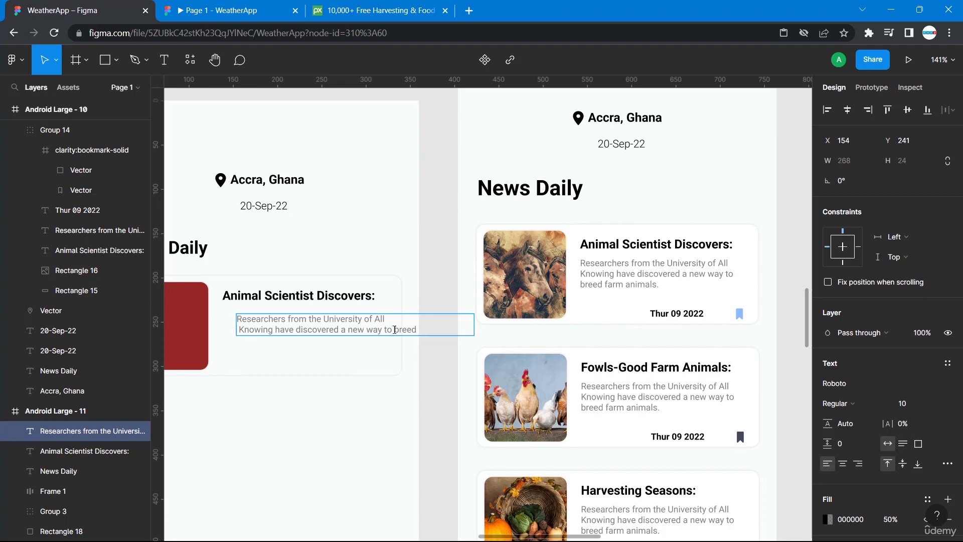
pyautogui.press('Return')
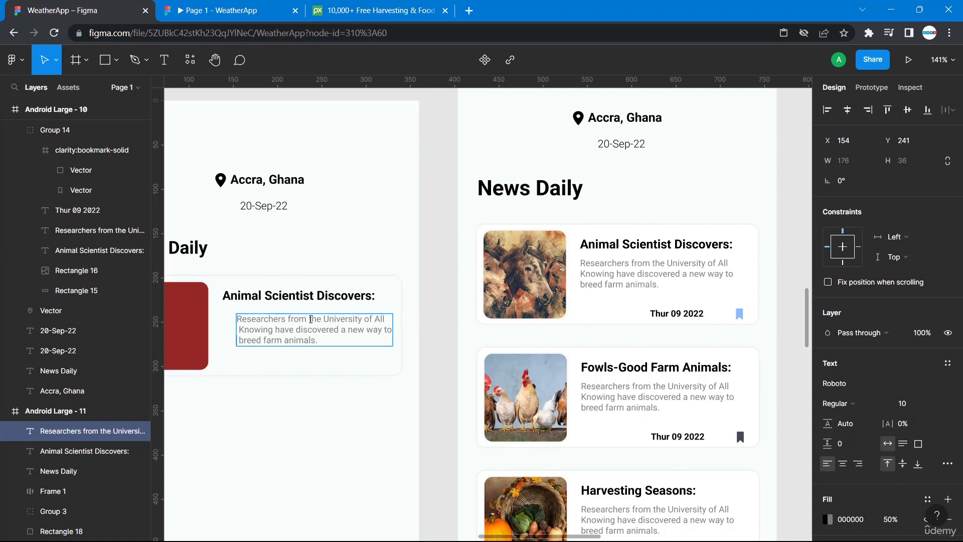
pyautogui.tripleClick(307, 324)
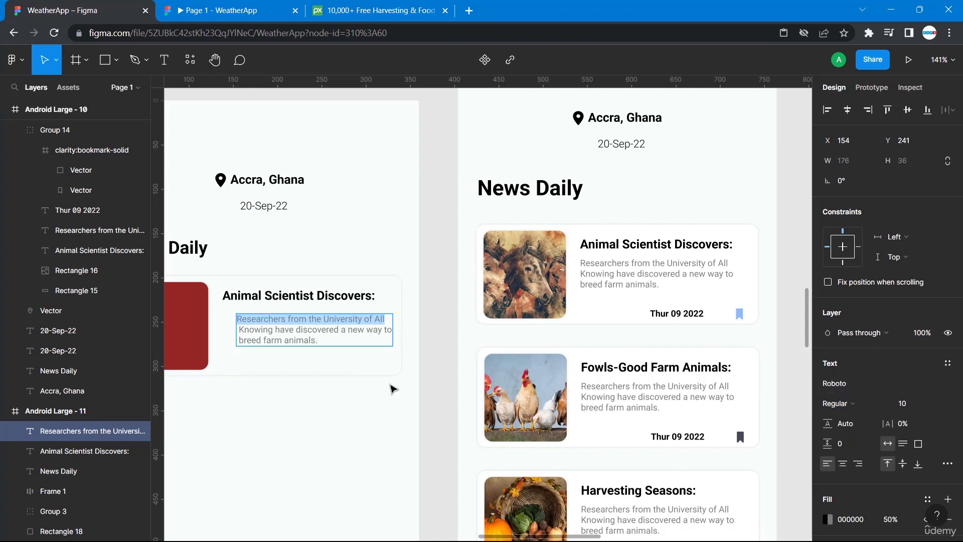
pyautogui.click(605, 262)
pyautogui.doubleClick(605, 262)
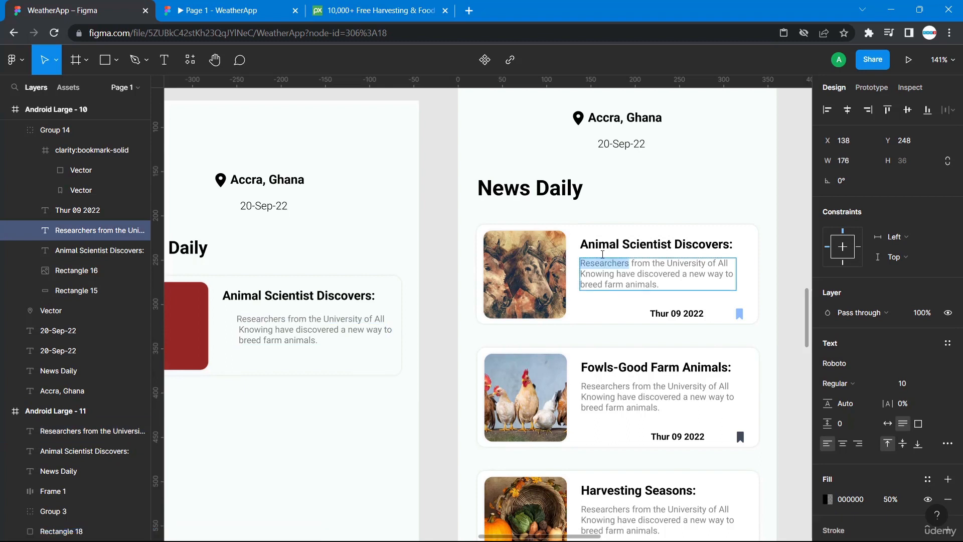
pyautogui.click(657, 262)
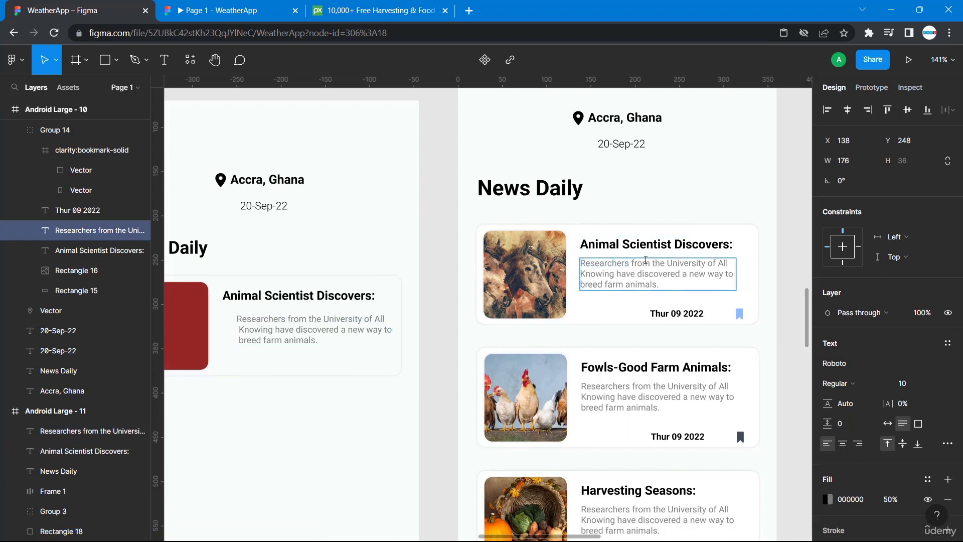
pyautogui.press('Escape')
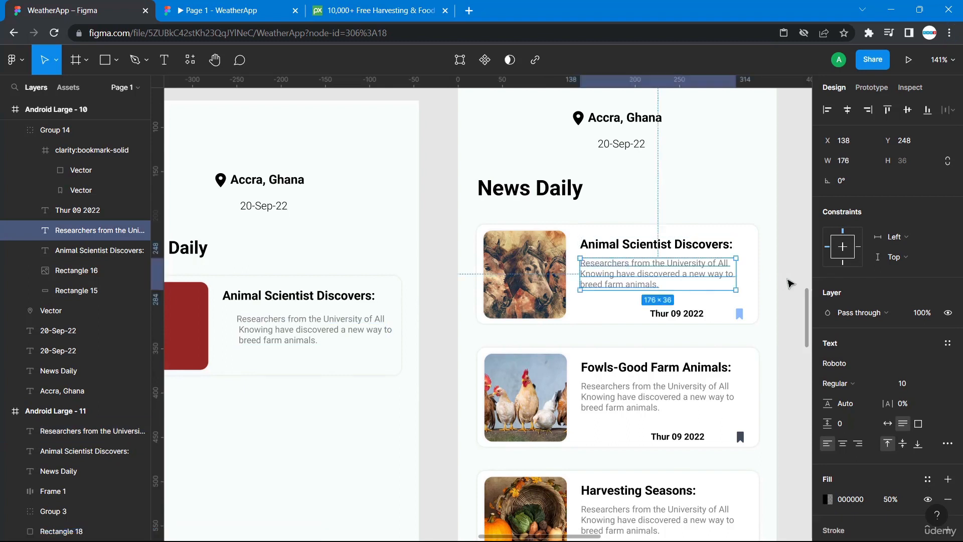
# Nudge the new description to X 138, Y 236, directly under the heading copy.
pyautogui.press('alt')
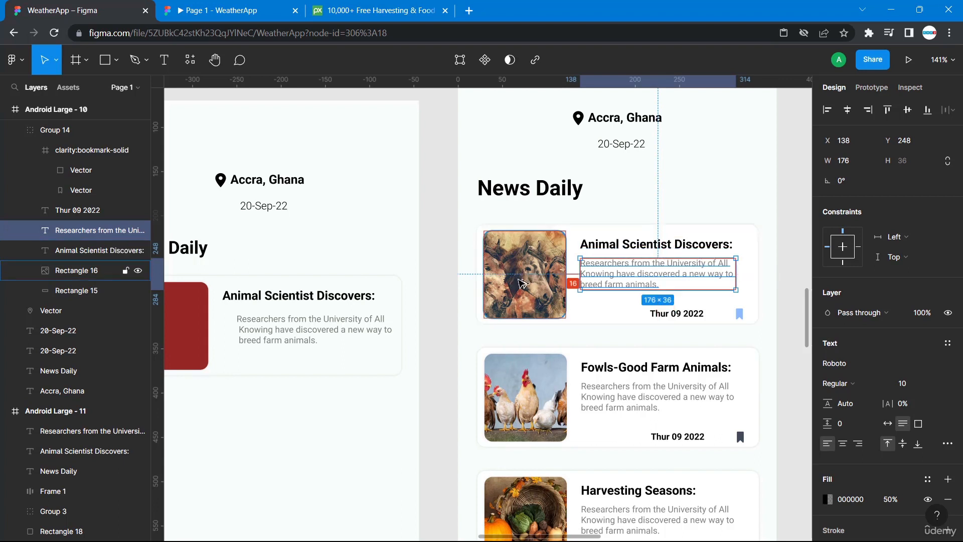
pyautogui.click(278, 328)
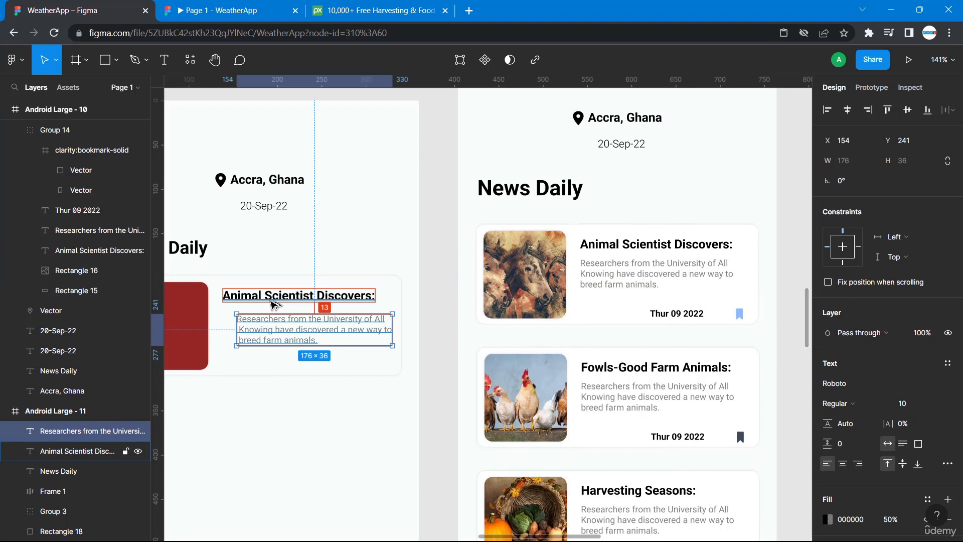
pyautogui.press('Up')
pyautogui.press('Up')
pyautogui.press('Up')
pyautogui.press('Up')
pyautogui.press('Up')
pyautogui.press('Left')
pyautogui.press('Left')
pyautogui.press('Left')
pyautogui.press('Left')
pyautogui.press('Left')
pyautogui.press('Left')
pyautogui.press('Left')
pyautogui.press('Left')
pyautogui.press('Left')
pyautogui.press('Left')
pyautogui.press('Left')
pyautogui.press('Left')
pyautogui.press('Left')
pyautogui.press('Left')
pyautogui.press('Left')
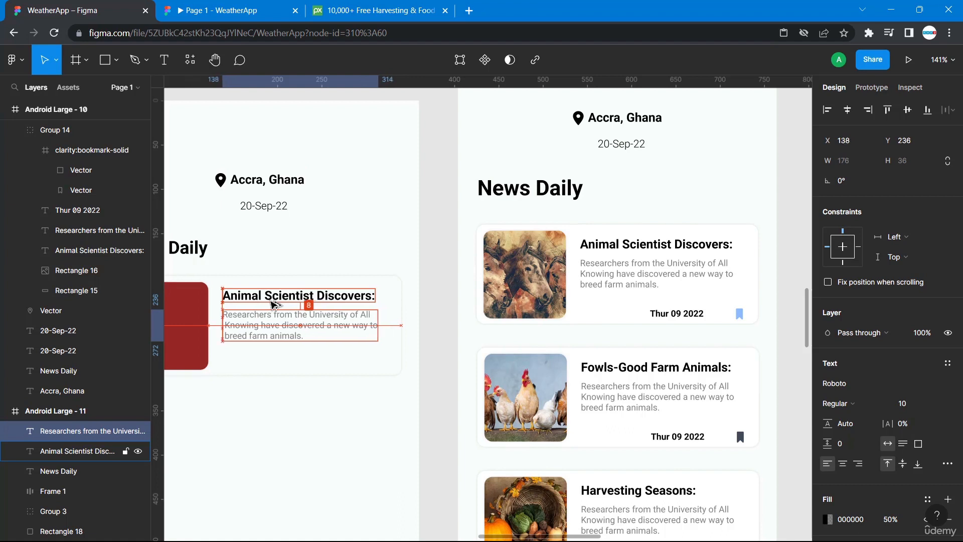
pyautogui.click(422, 407)
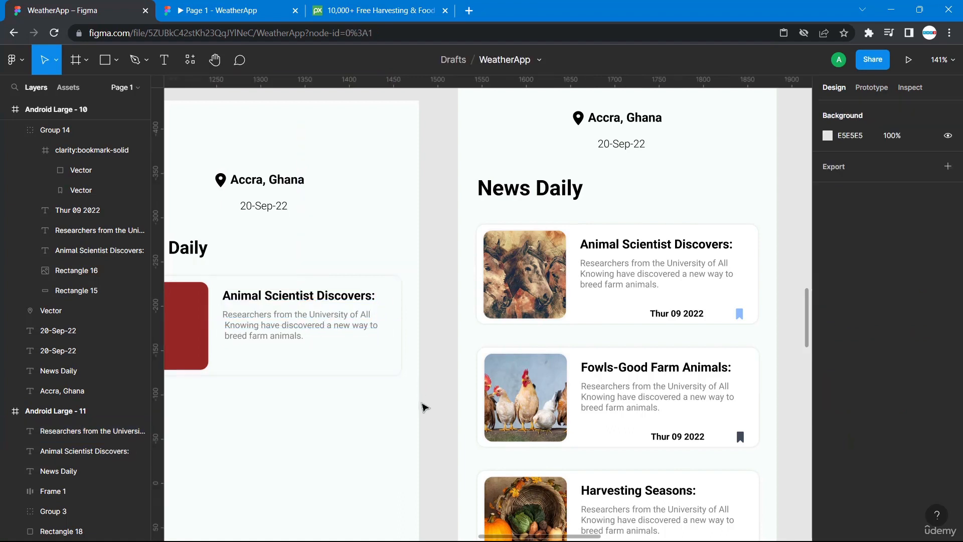
# Paste another copy of the heading text into the card and drag it down to about X 163, Y 280.
pyautogui.hscroll(-3, 423, 407)
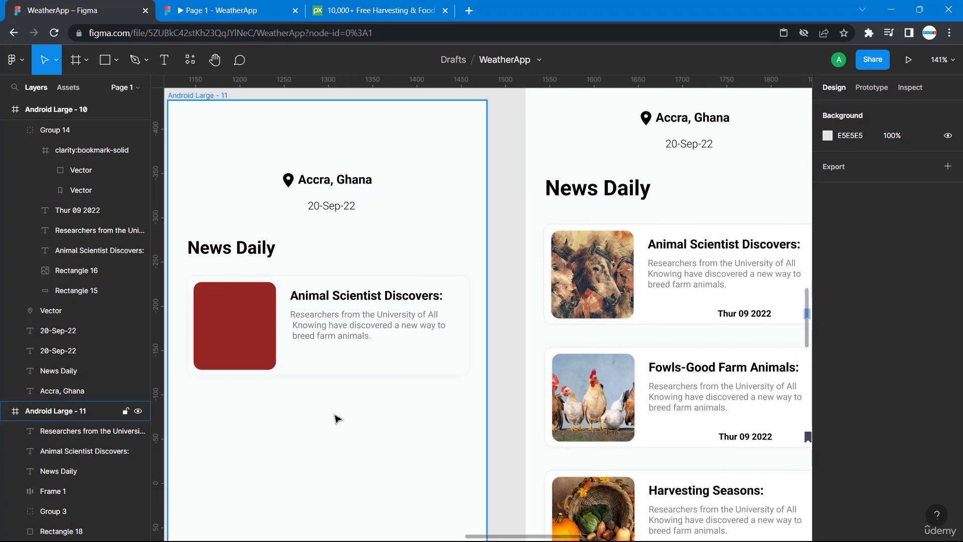
pyautogui.hotkey('ctrl', 'v')
pyautogui.scroll(-3, 409, 430)
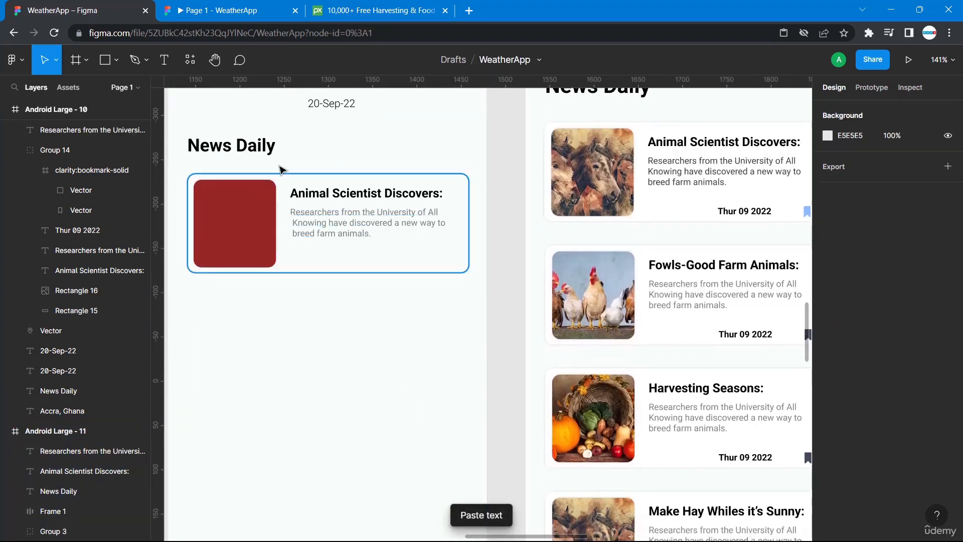
pyautogui.moveTo(341, 230); pyautogui.dragTo(344, 290)
pyautogui.press('Escape')
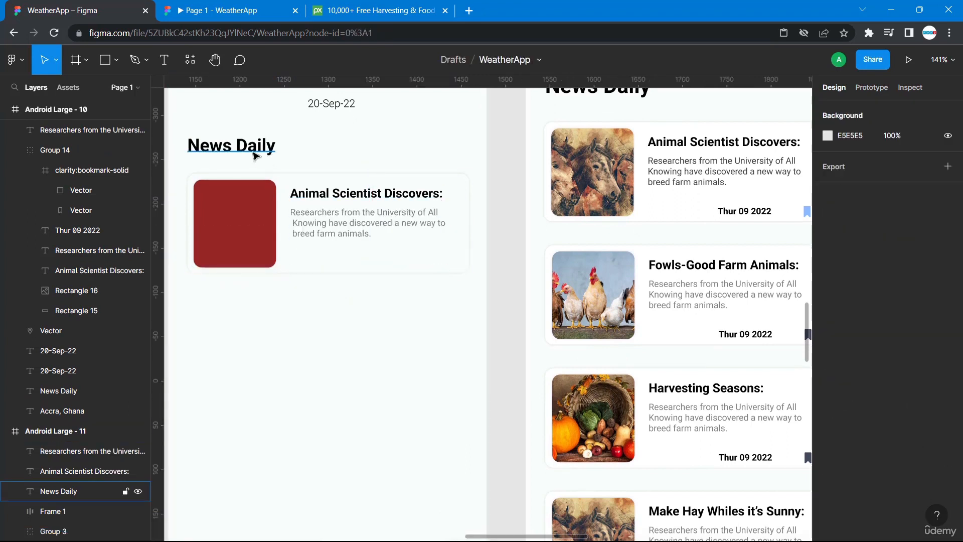
pyautogui.click(308, 196)
pyautogui.hotkey('ctrl', 'v')
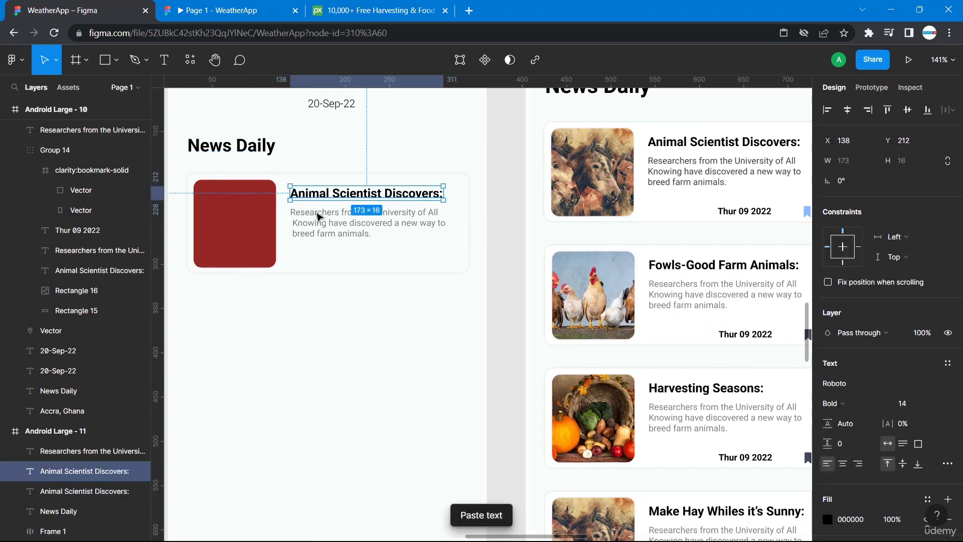
pyautogui.moveTo(308, 198); pyautogui.dragTo(331, 258)
# Replace the pasted copy's text with the date Thur 09 2022.
pyautogui.doubleClick(331, 255)
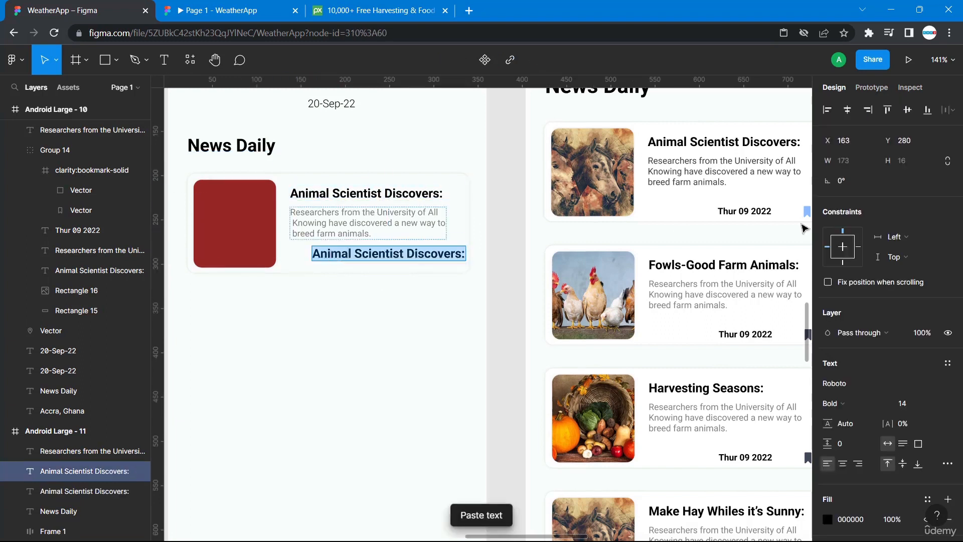
pyautogui.write('Th')
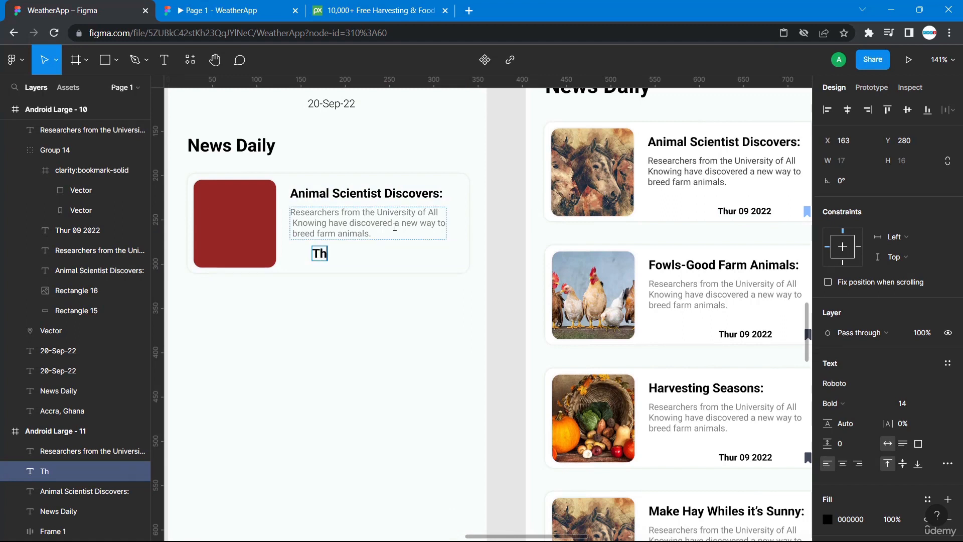
pyautogui.write('urd')
pyautogui.press('BackSpace')
pyautogui.write('09 2022')
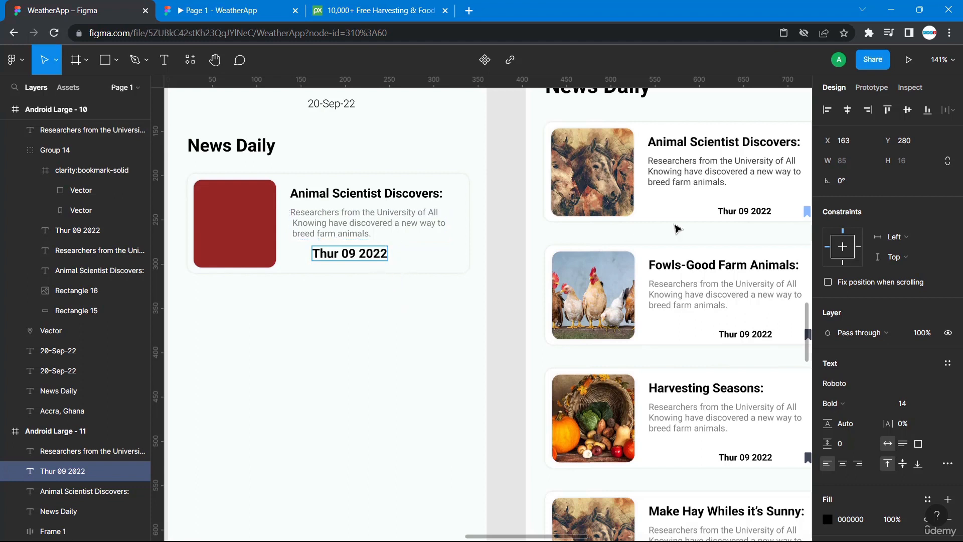
# Set the date's font size to 10, matching the original card's date, and move it to X 226, Y 292.
pyautogui.click(751, 211)
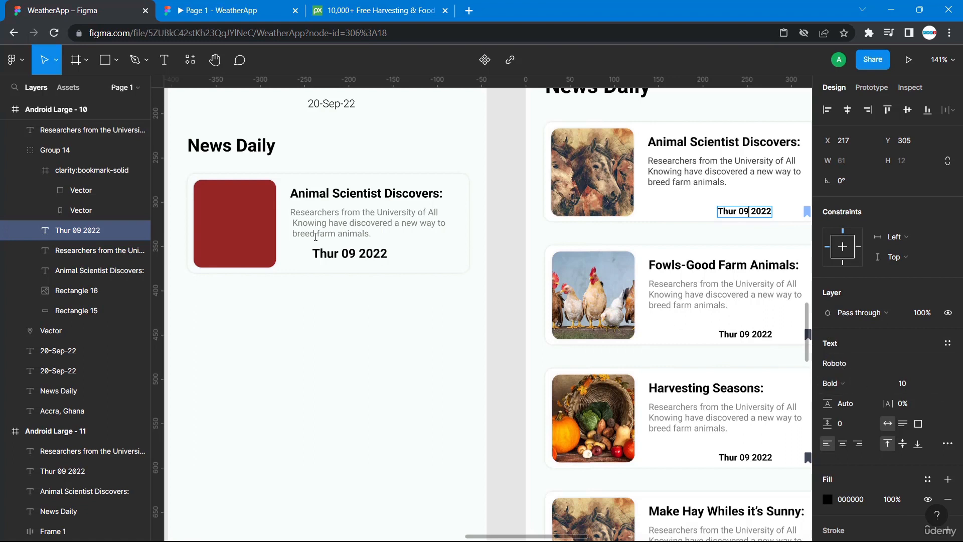
pyautogui.doubleClick(331, 253)
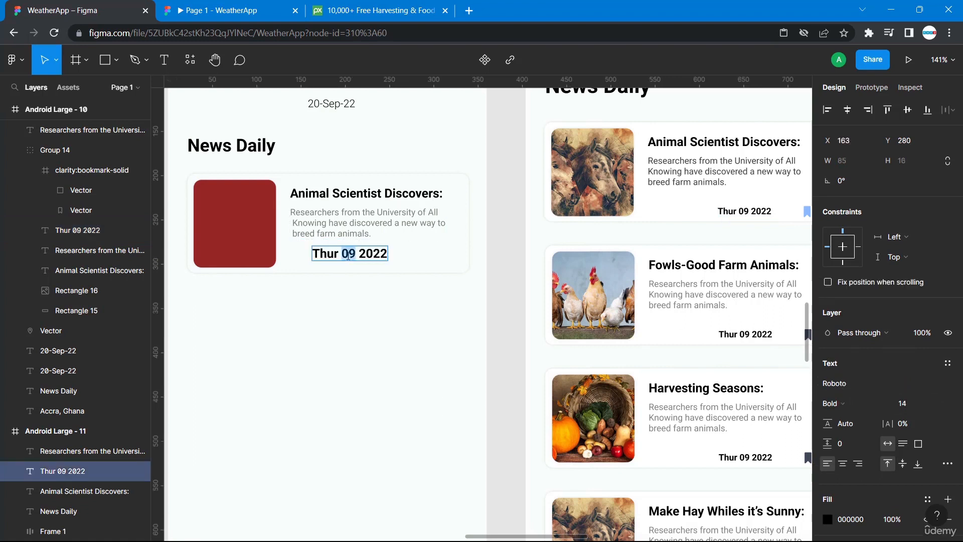
pyautogui.click(904, 404)
pyautogui.write('10')
pyautogui.press('Return')
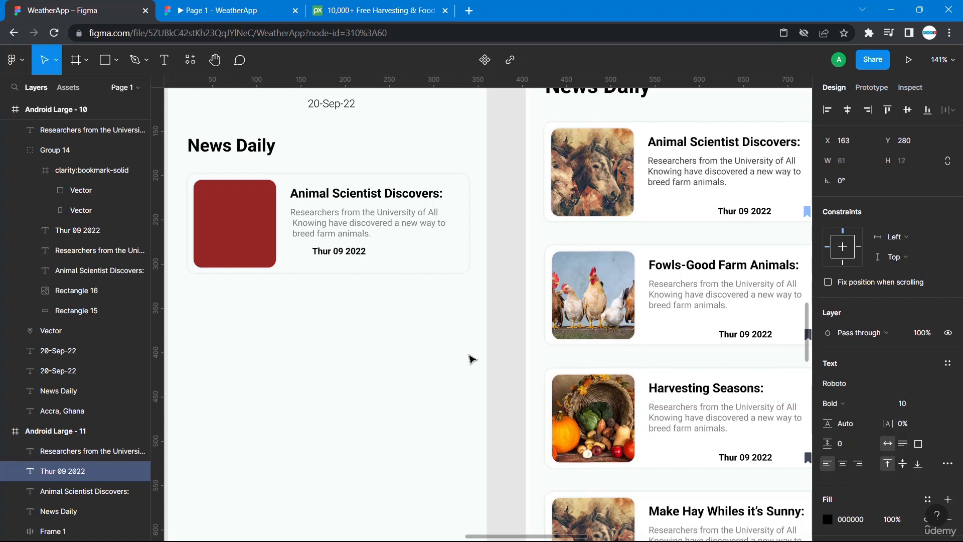
pyautogui.press('Escape')
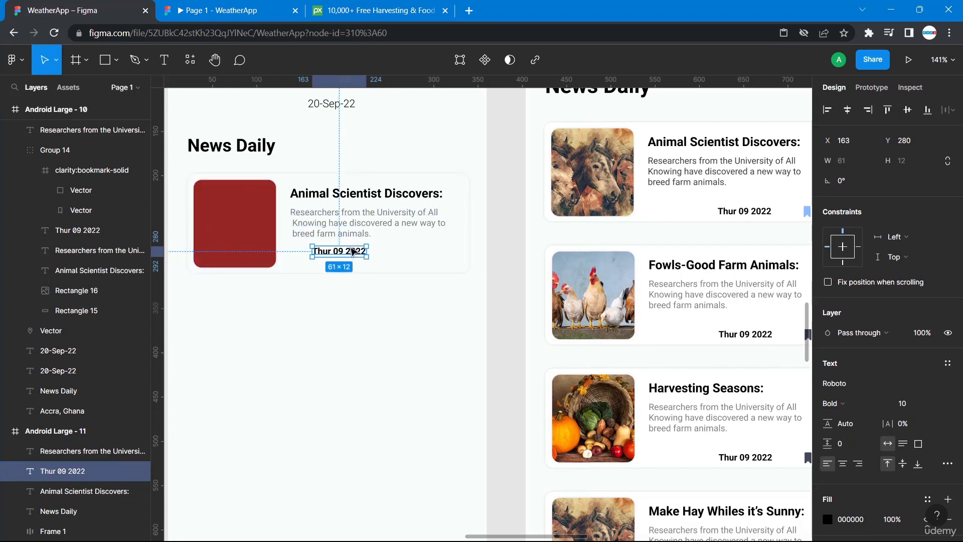
pyautogui.moveTo(355, 252); pyautogui.dragTo(410, 265)
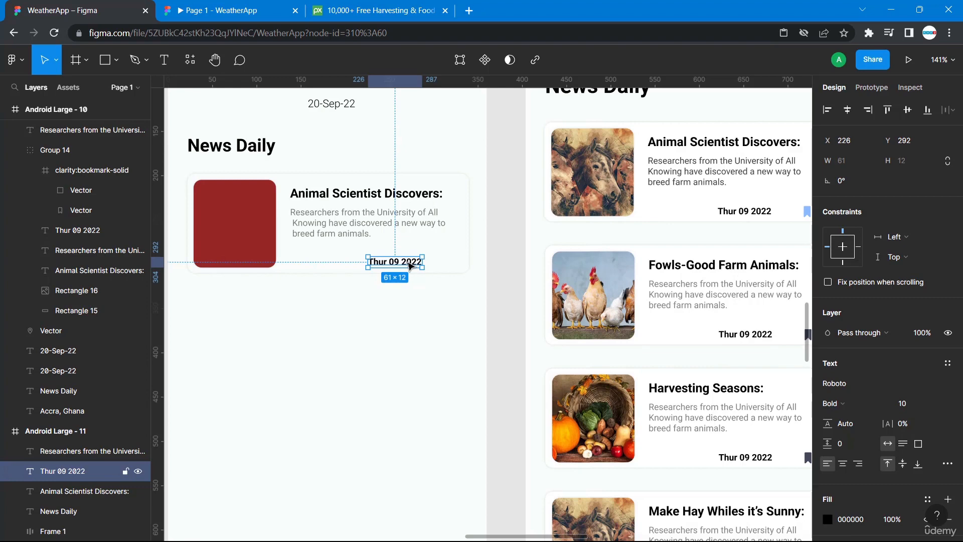
# Check the original card's date-to-bookmark spacing, then nudge the new card's date down to Y 293.
pyautogui.click(743, 211)
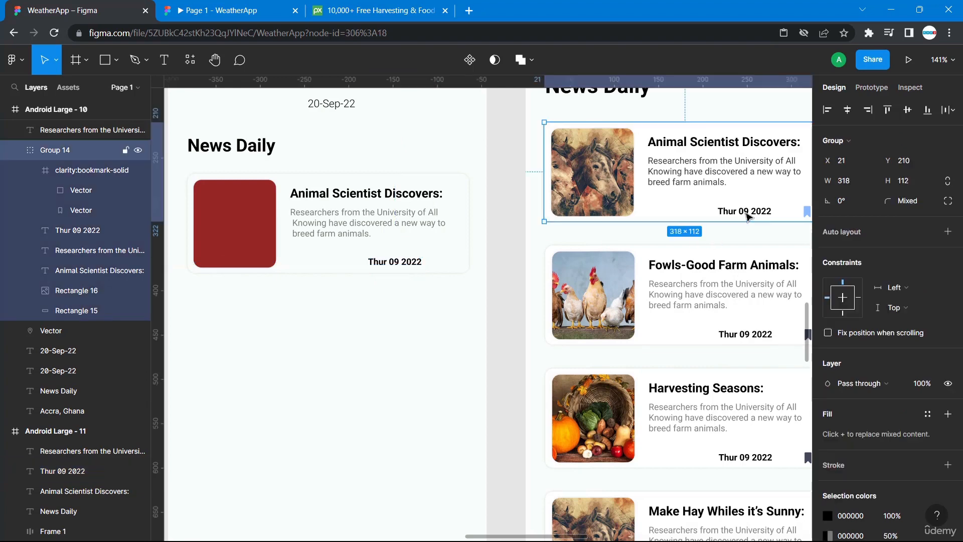
pyautogui.click(746, 215)
pyautogui.press('alt')
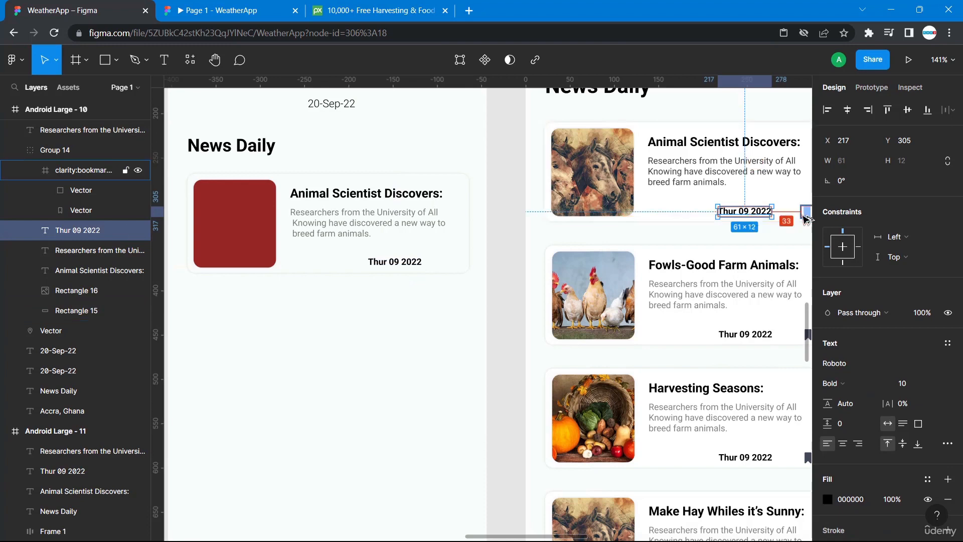
pyautogui.click(414, 262)
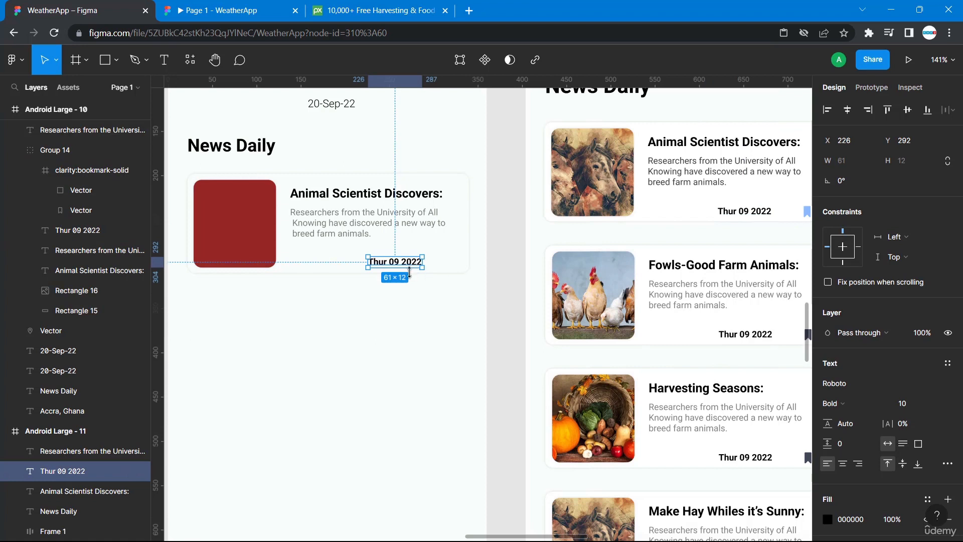
pyautogui.press('alt')
pyautogui.press('Down')
pyautogui.click(425, 303)
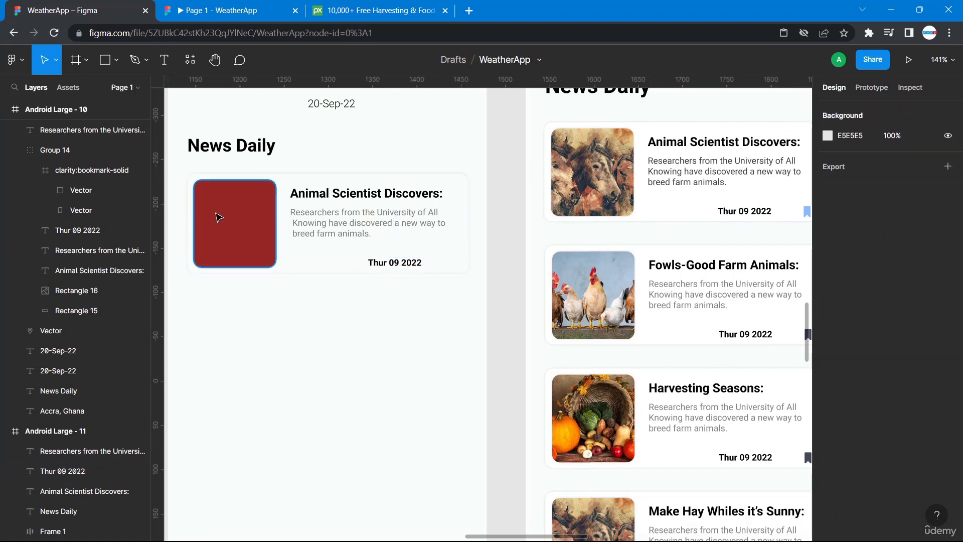
pyautogui.hscroll(5, 764, 231)
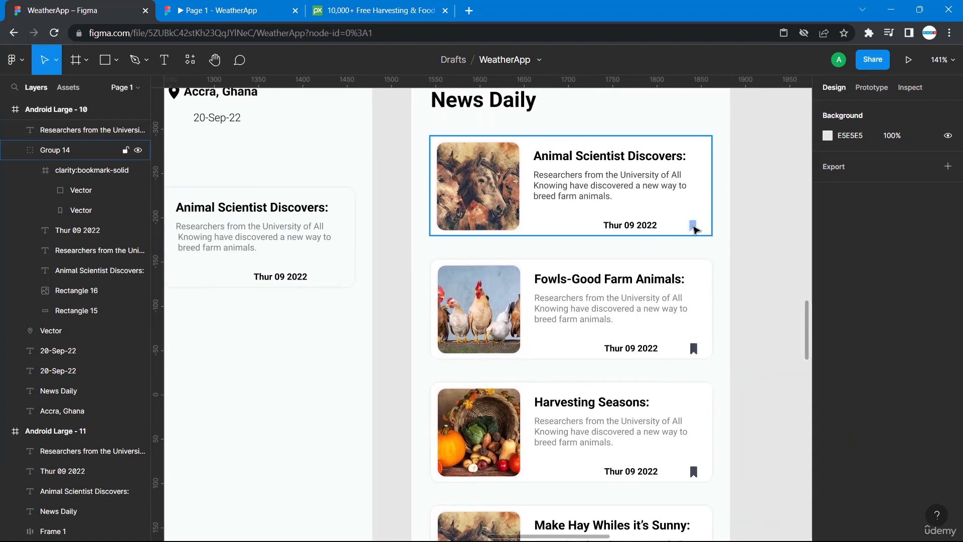
pyautogui.rightClick(390, 286)
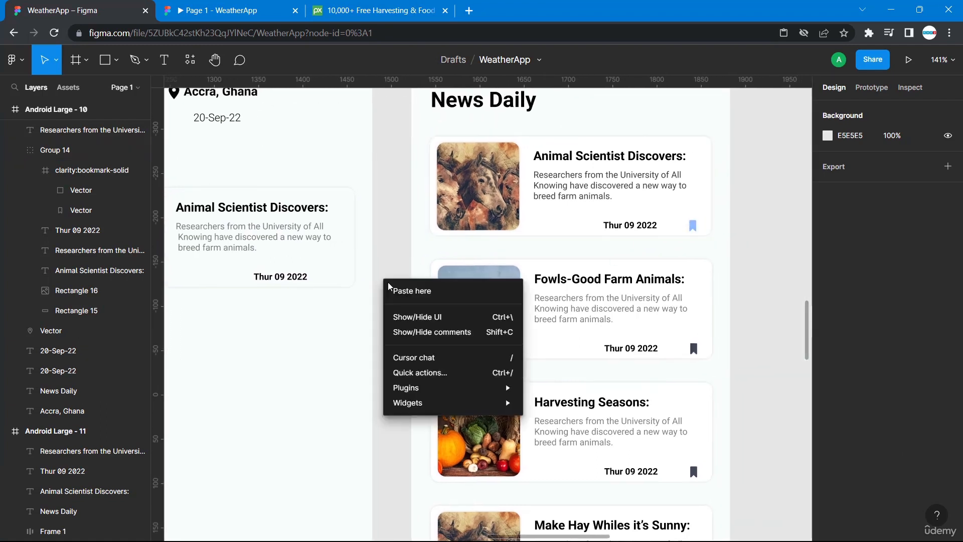
pyautogui.moveTo(421, 388)
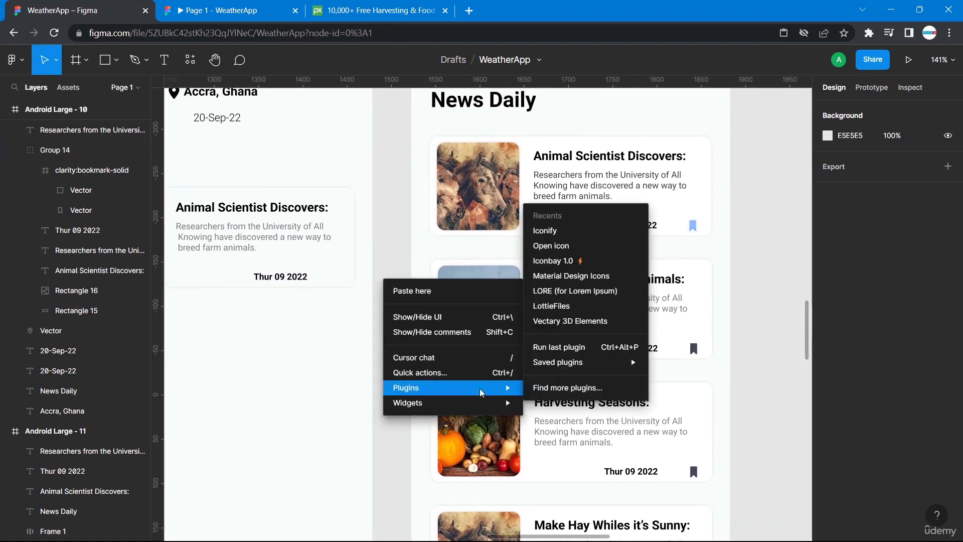
pyautogui.moveTo(563, 365)
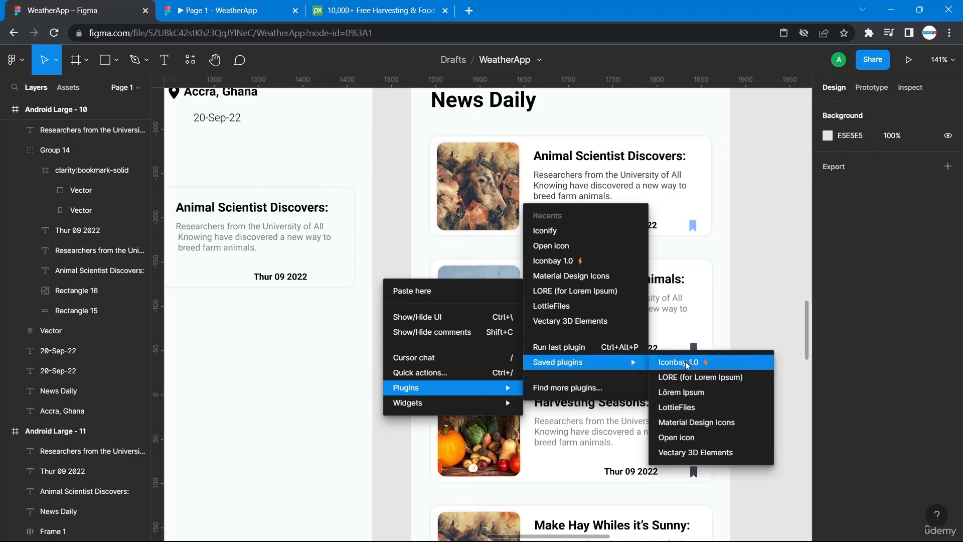
pyautogui.click(686, 361)
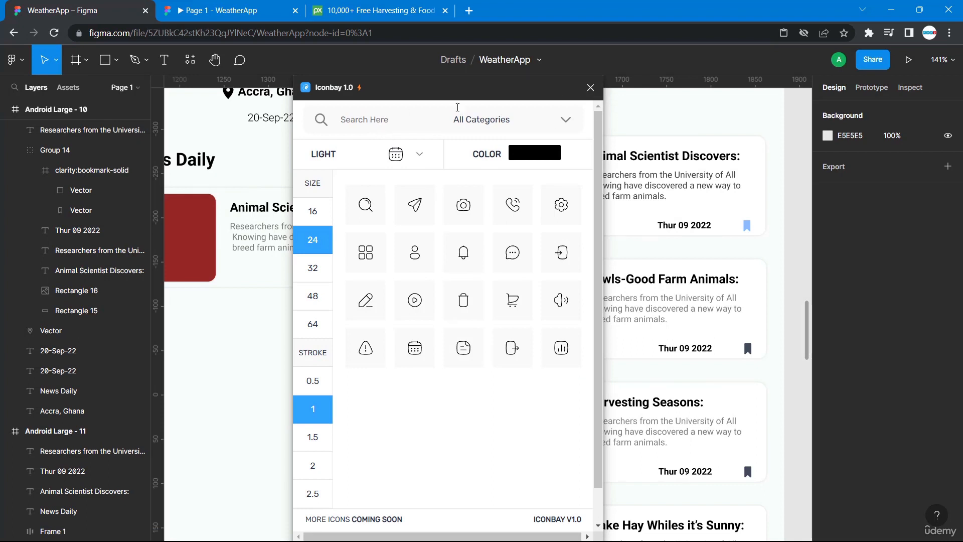
pyautogui.click(591, 88)
# Open the Iconify plugin, search for bookmark, and import the clarity bookmark-solid icon onto the canvas.
pyautogui.rightClick(434, 203)
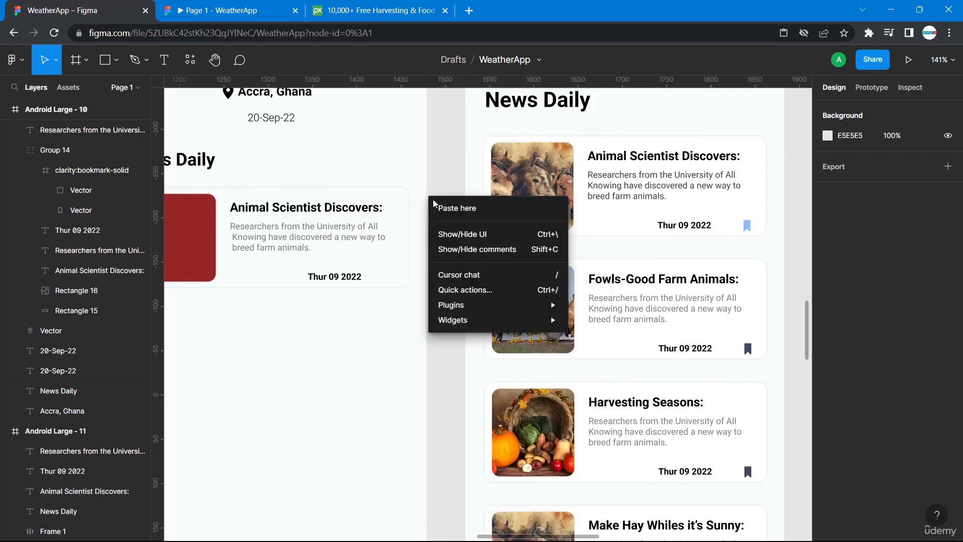
pyautogui.moveTo(531, 312)
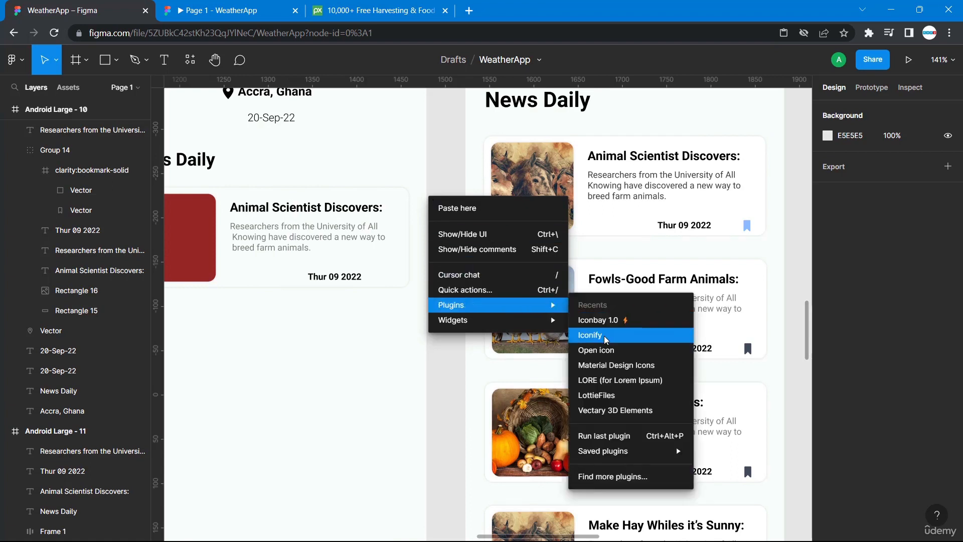
pyautogui.click(591, 335)
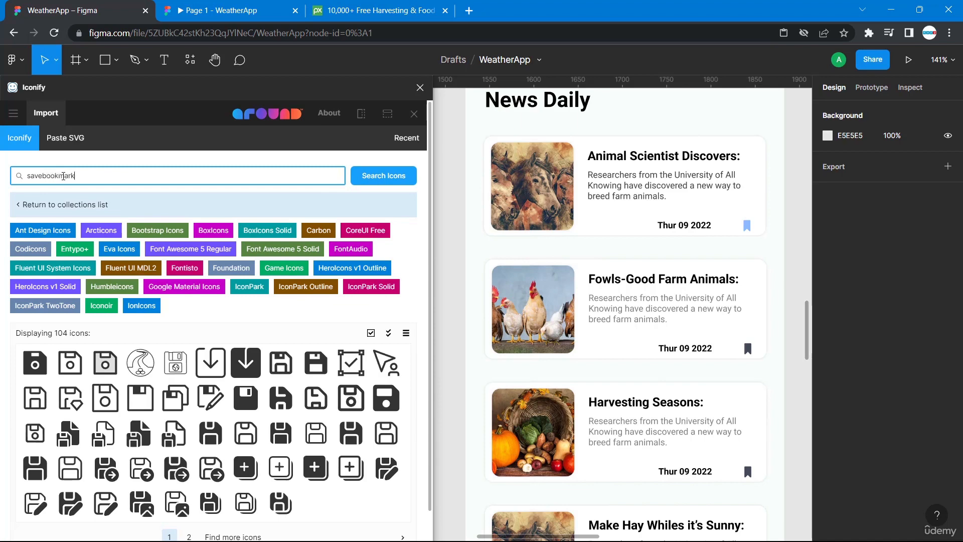
pyautogui.press('Return')
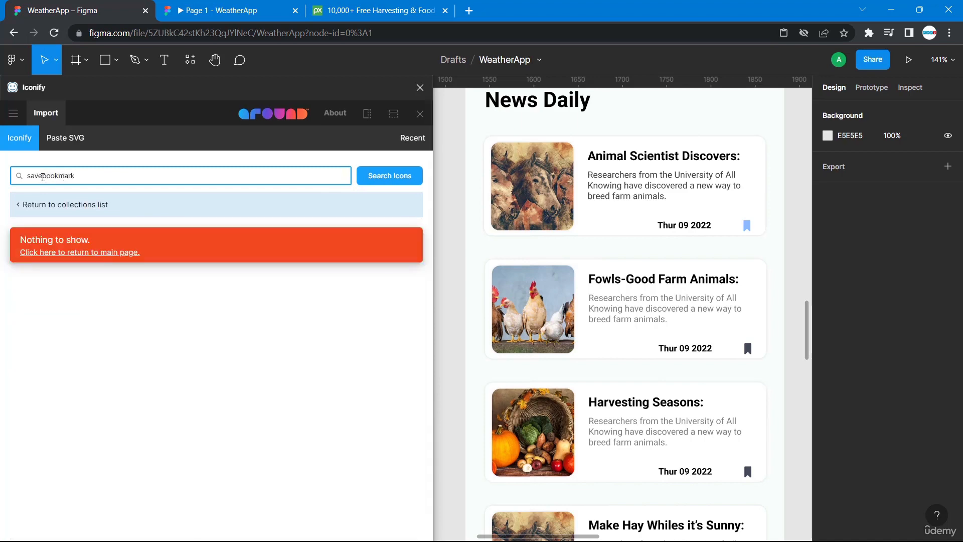
pyautogui.moveTo(31, 177); pyautogui.dragTo(2, 185)
pyautogui.press('BackSpace')
pyautogui.press('Return')
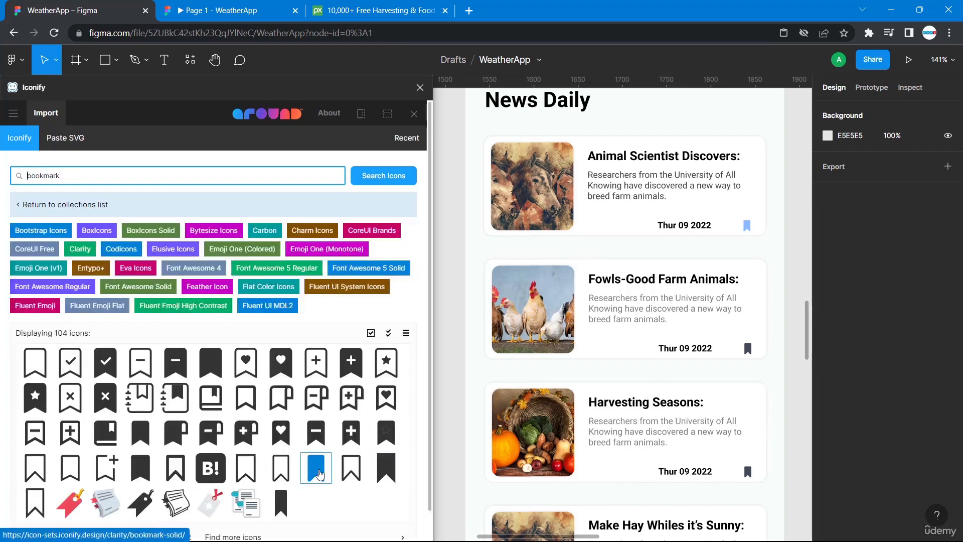
pyautogui.moveTo(317, 470); pyautogui.dragTo(455, 341)
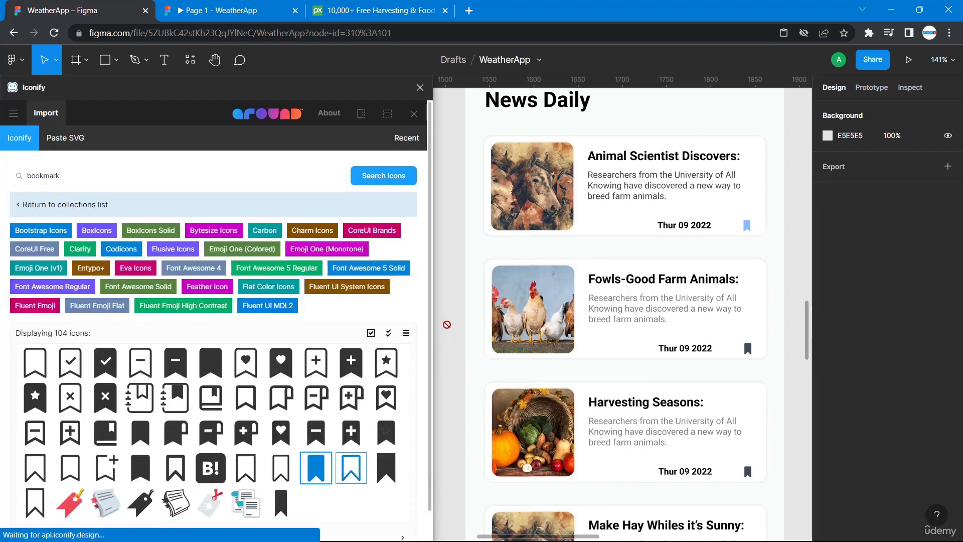
pyautogui.click(456, 341)
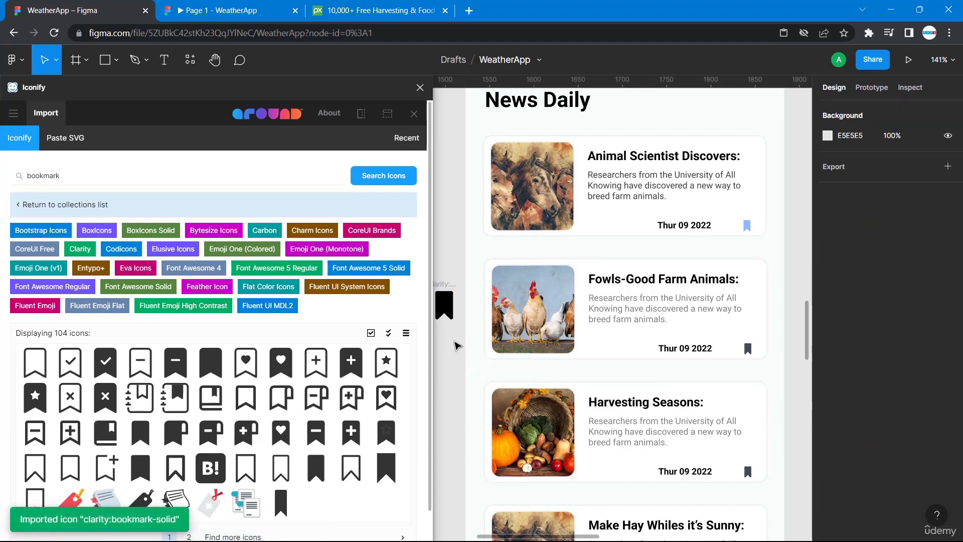
pyautogui.click(420, 87)
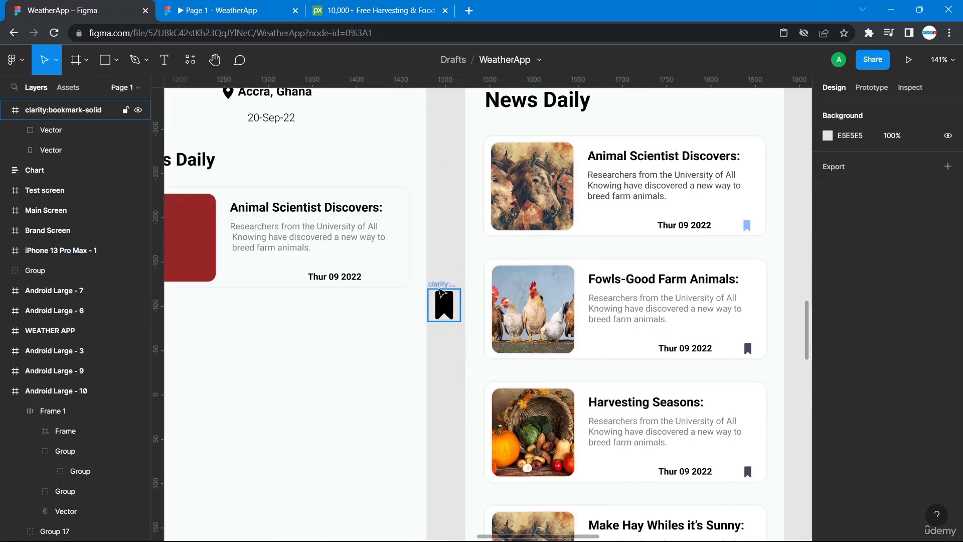
# Move the bookmark icon into the new card beside the date and resize it to 12 × 12.
pyautogui.click(441, 287)
pyautogui.moveTo(444, 305); pyautogui.dragTo(385, 274)
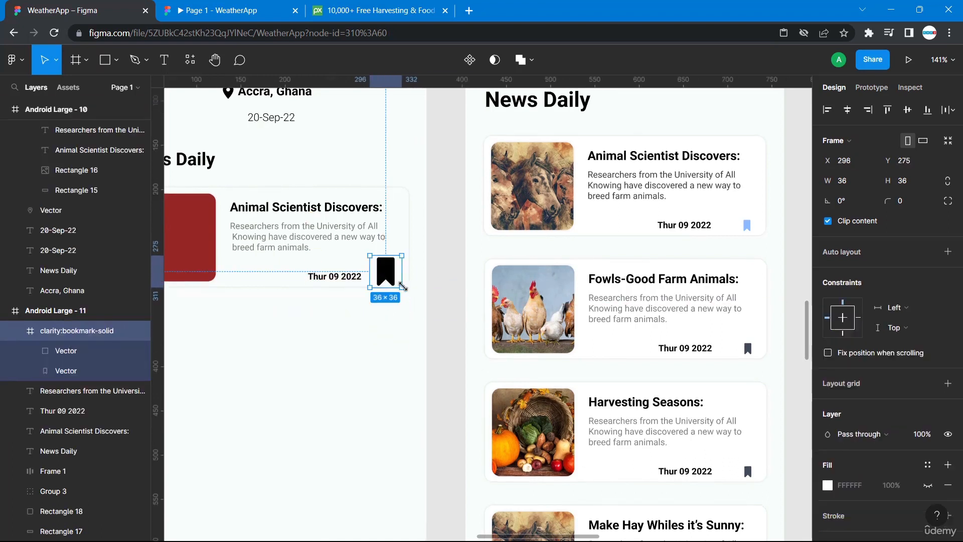
pyautogui.moveTo(402, 285); pyautogui.dragTo(391, 276)
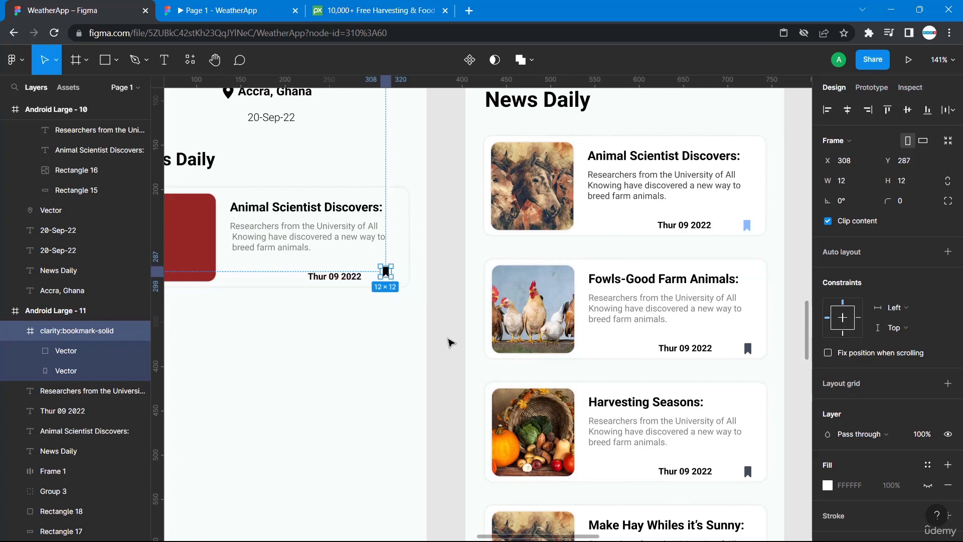
# Reposition the bookmark icon to X 305, Y 292, in line with the date.
pyautogui.click(454, 354)
pyautogui.click(385, 275)
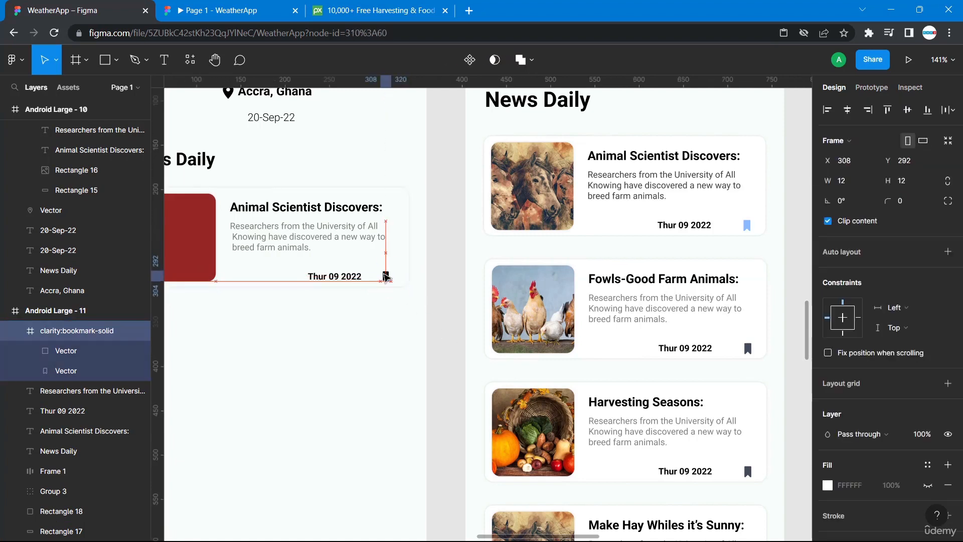
pyautogui.moveTo(385, 276); pyautogui.dragTo(384, 276)
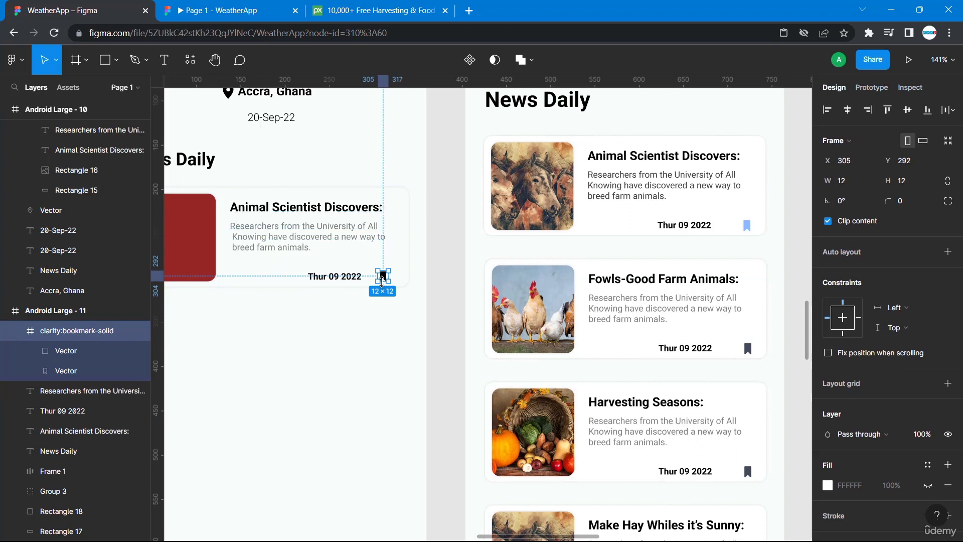
pyautogui.press('alt')
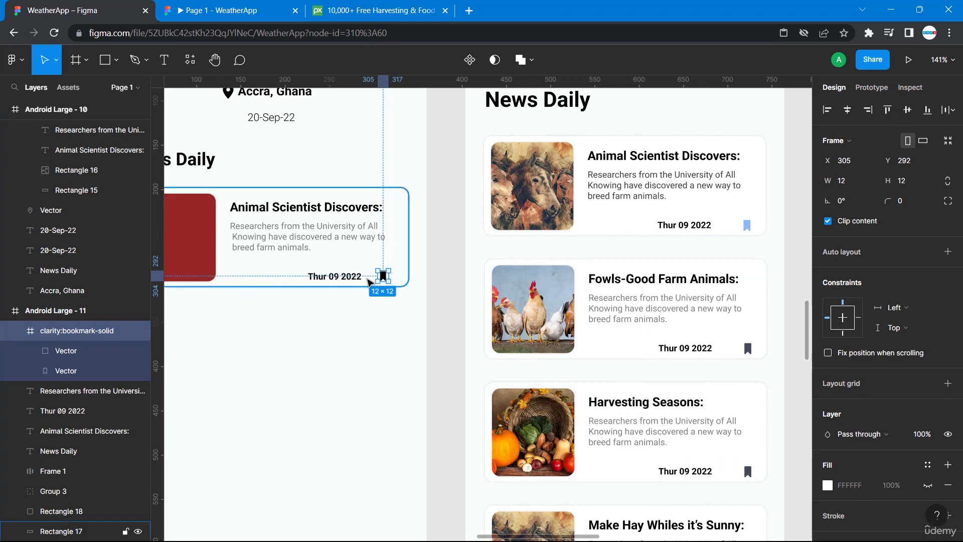
# Check the alignment of the new card's date and bookmark icon by selecting them together.
pyautogui.click(360, 277)
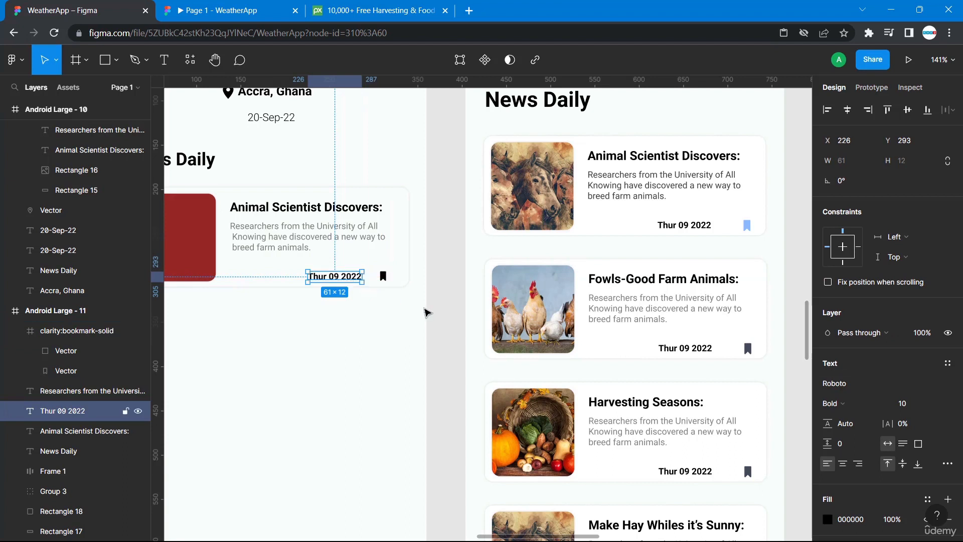
pyautogui.click(437, 329)
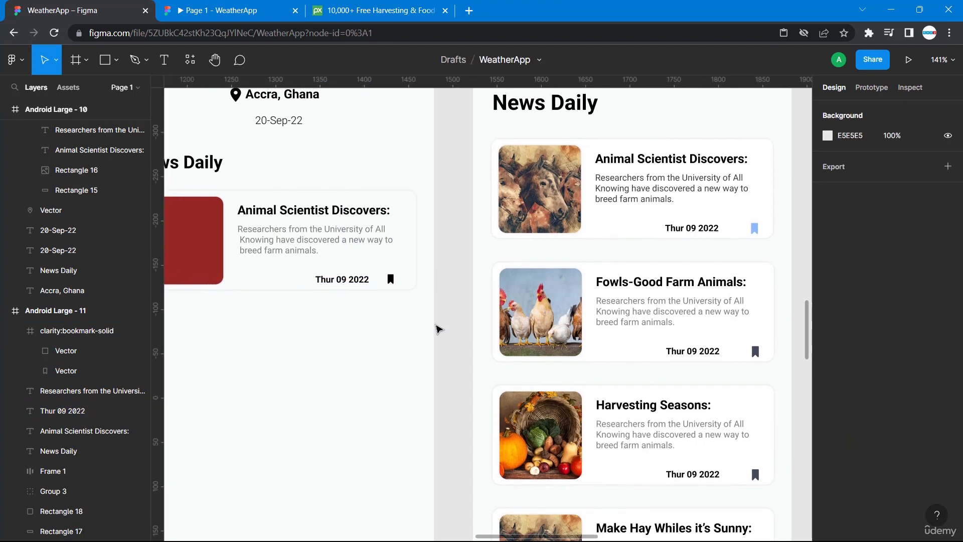
pyautogui.click(391, 280)
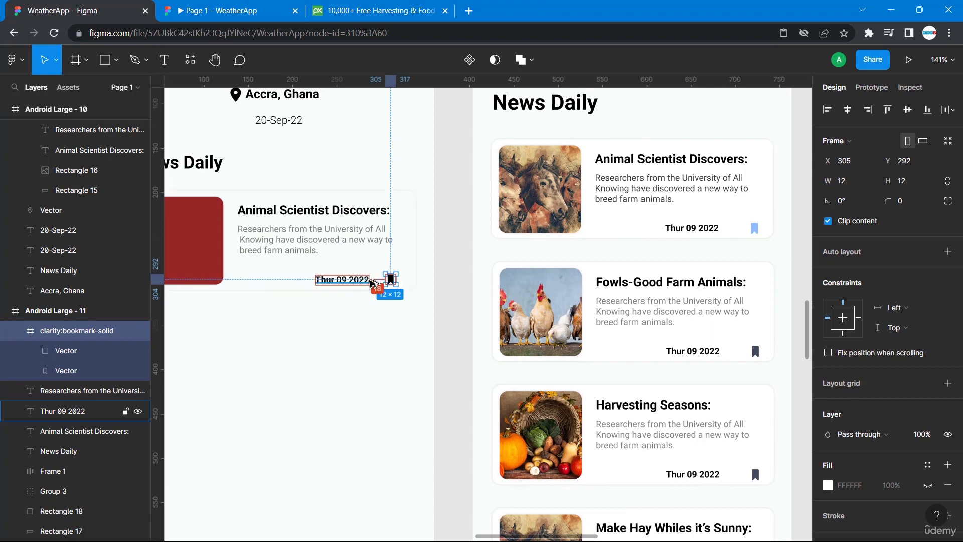
pyautogui.click(370, 281)
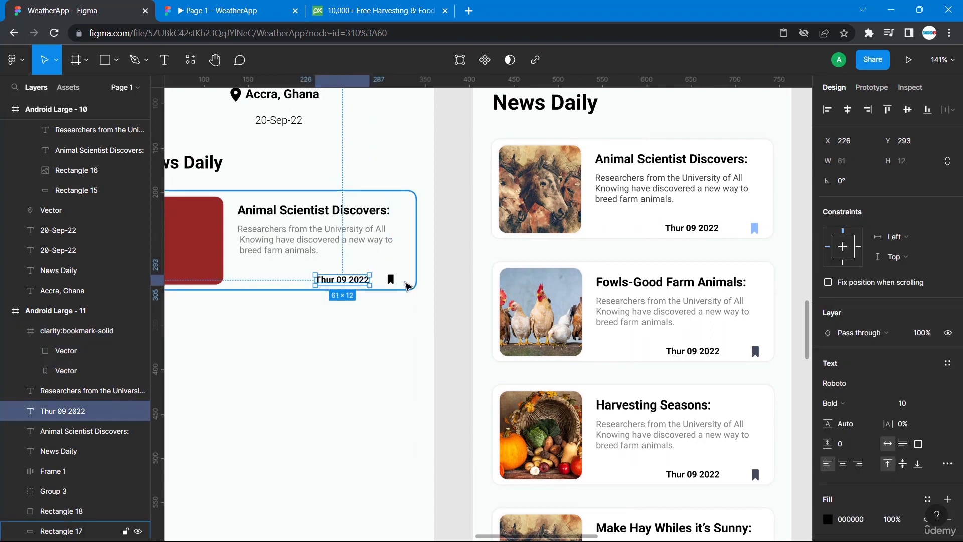
pyautogui.keyDown('shift'); pyautogui.click(391, 280); pyautogui.keyUp('shift')
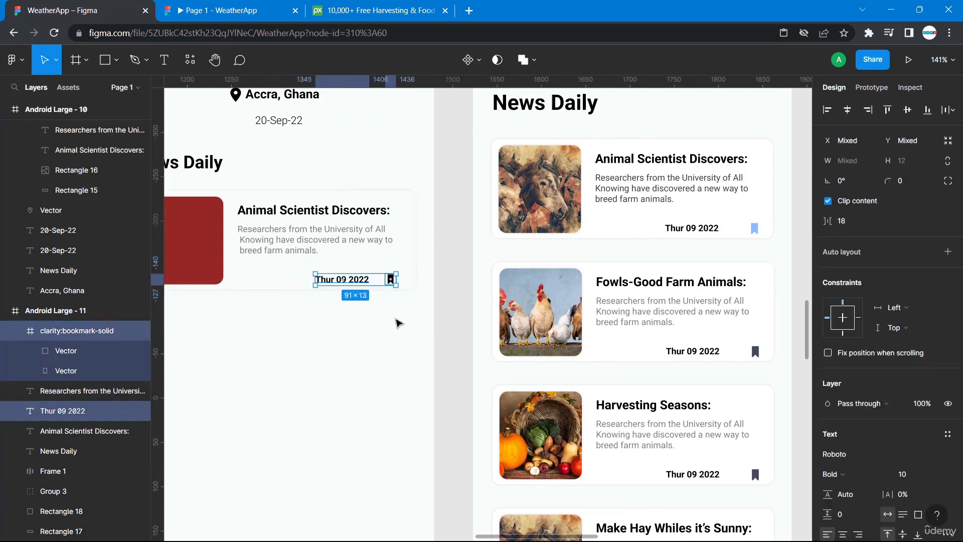
pyautogui.hscroll(-5, 408, 342)
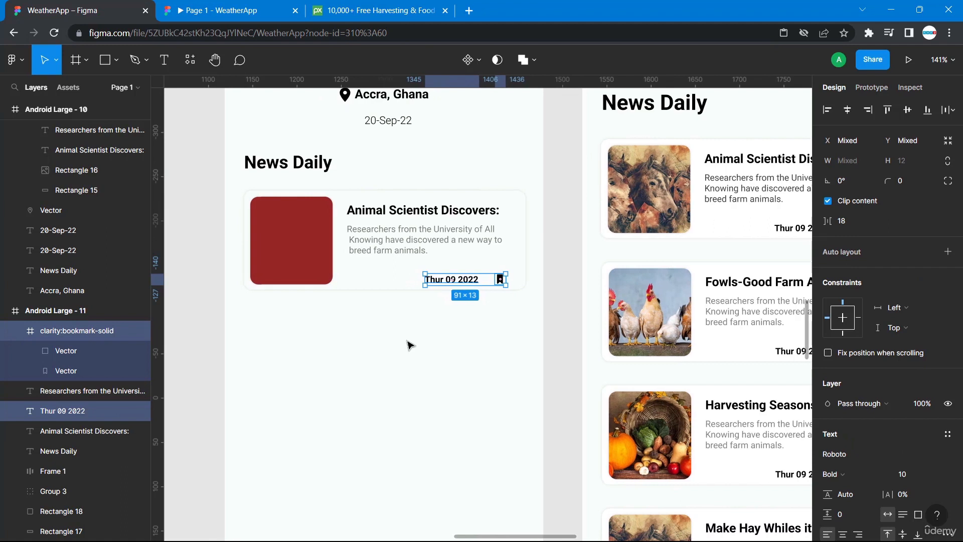
pyautogui.click(492, 357)
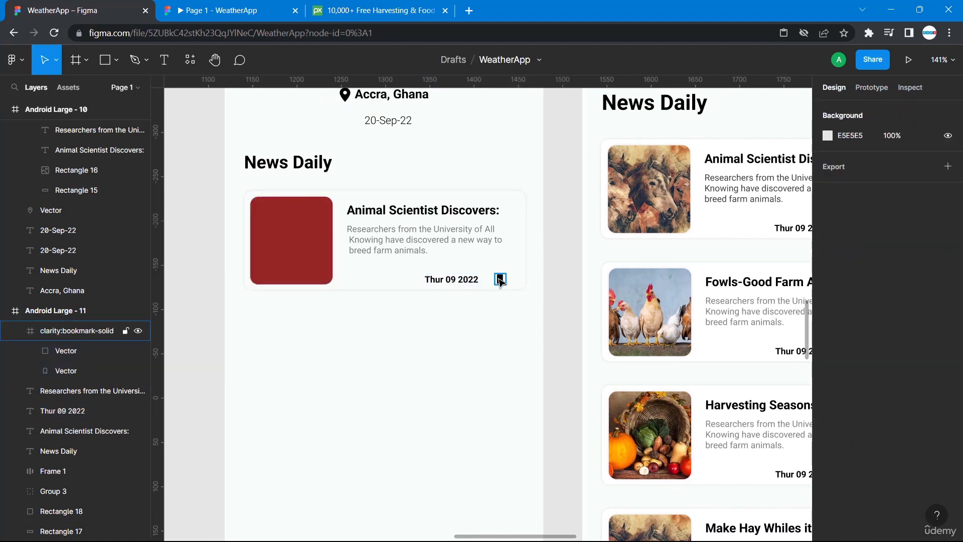
# Compare the new card's date and bookmark with the reference card in the neighbouring frame.
pyautogui.click(500, 279)
pyautogui.click(477, 319)
pyautogui.hscroll(5, 544, 329)
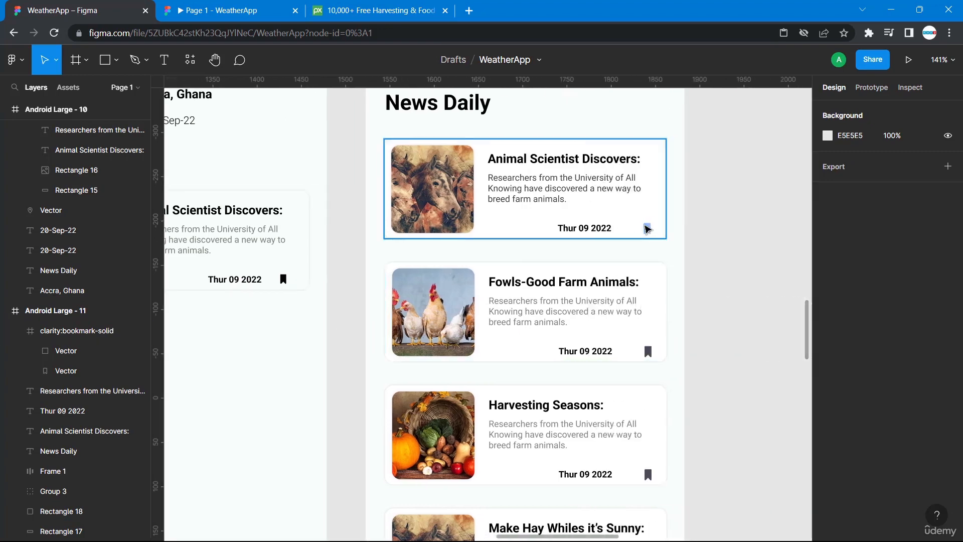
pyautogui.hscroll(-5, 290, 296)
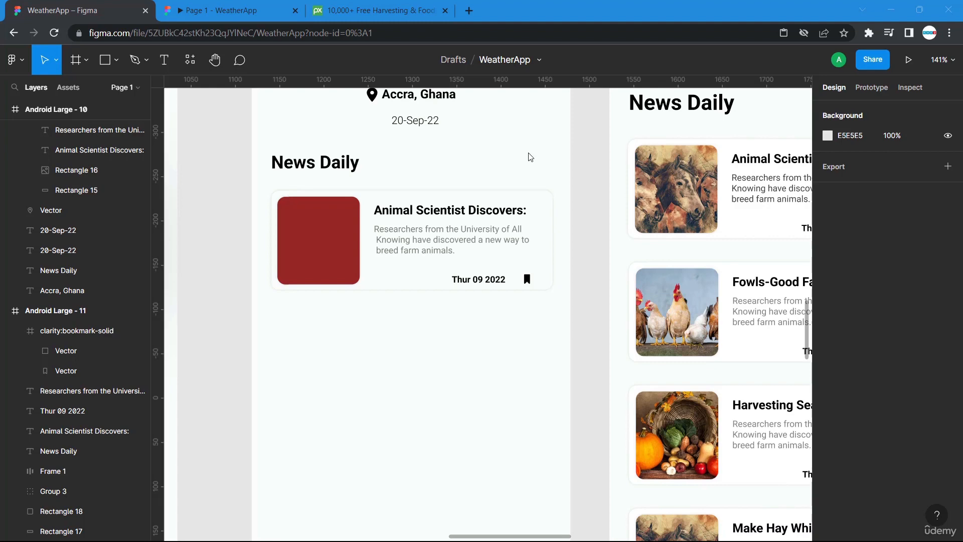
pyautogui.hscroll(-10, 530, 157)
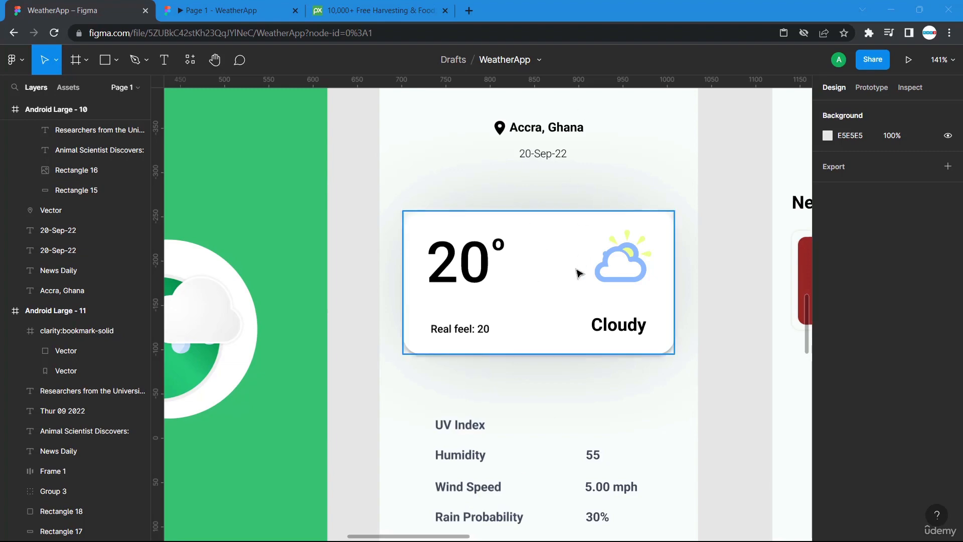
pyautogui.hscroll(10, 659, 389)
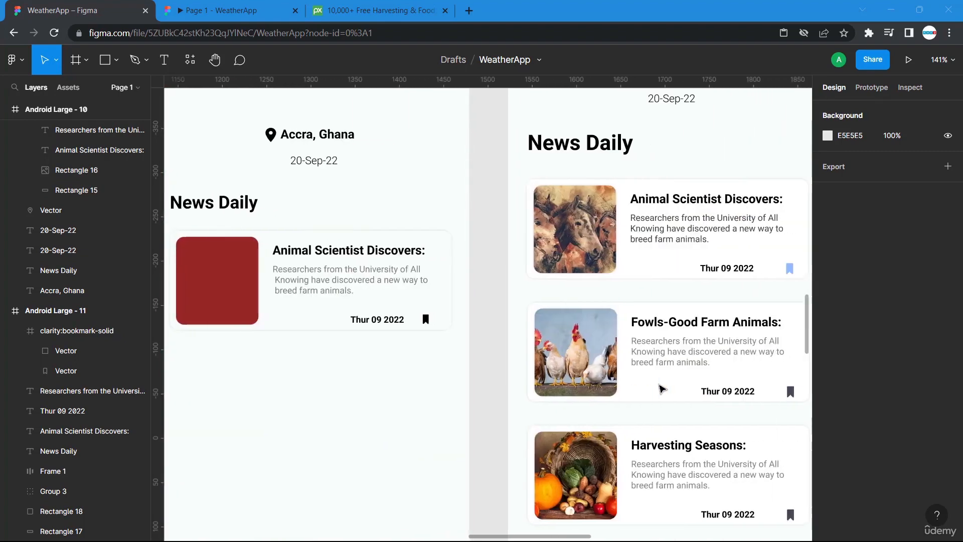
pyautogui.hscroll(2, 669, 370)
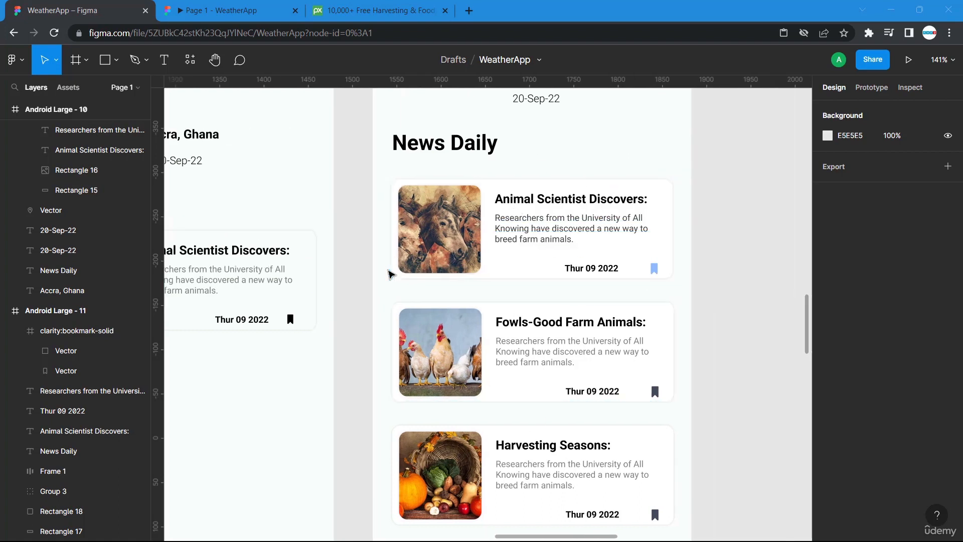
pyautogui.hscroll(-1, 391, 274)
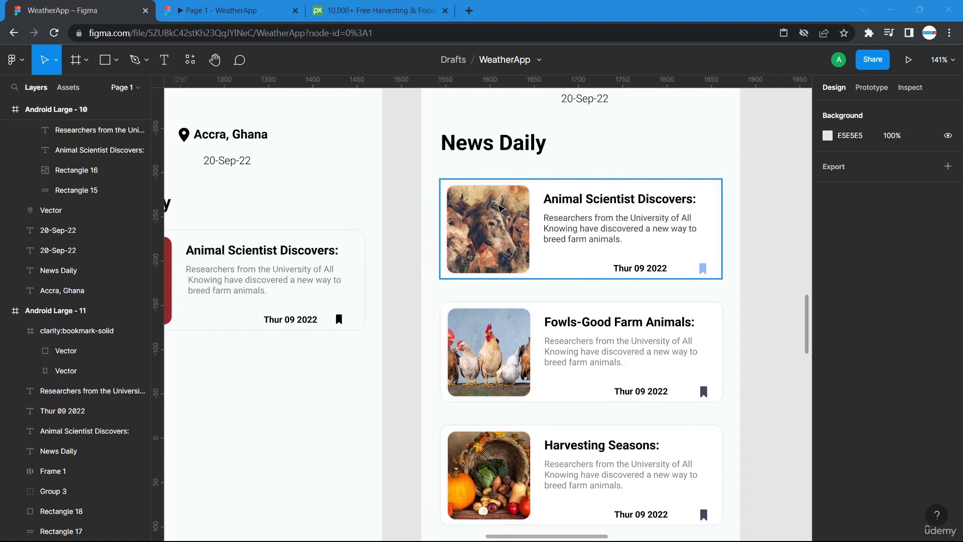
# Compare the new card with the finished reference cards in the neighbouring frame.
pyautogui.hscroll(-3, 462, 240)
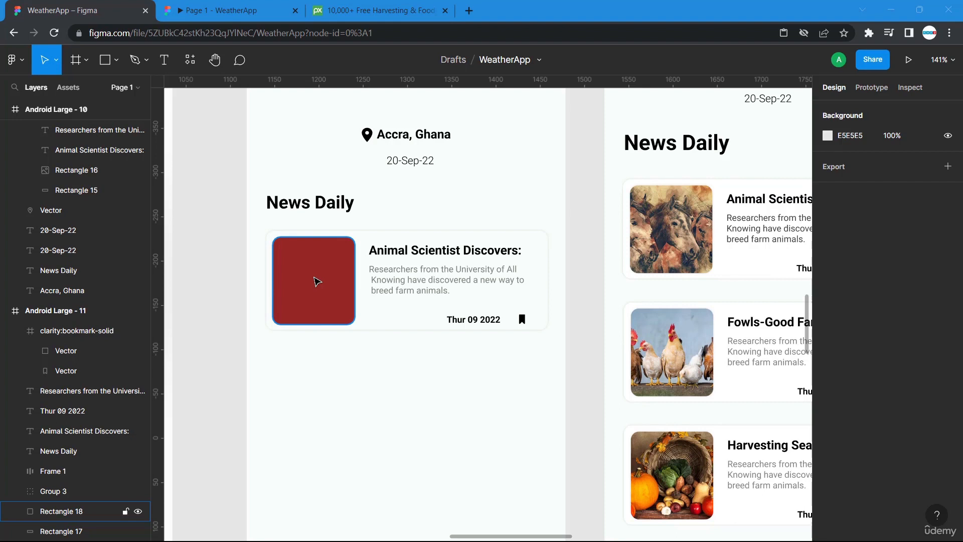
pyautogui.hscroll(5, 703, 351)
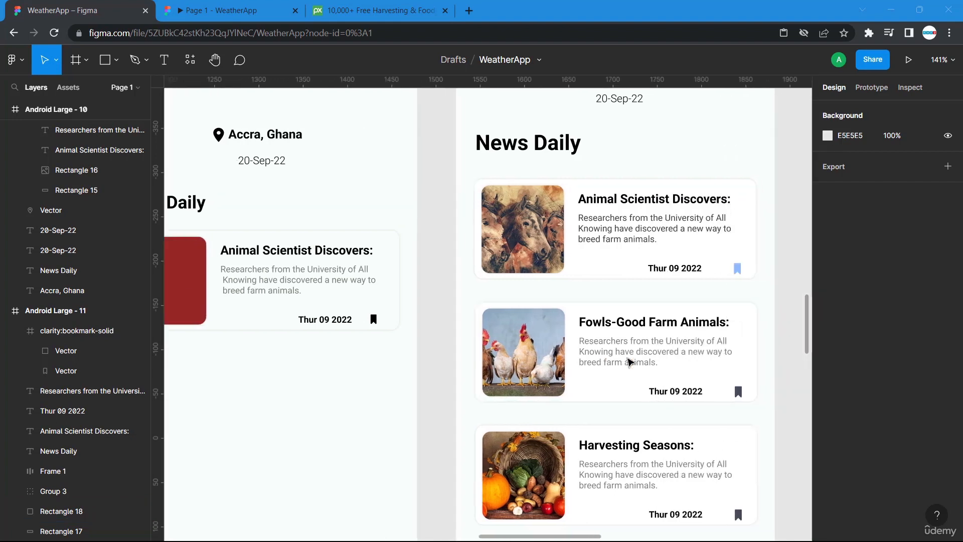
pyautogui.scroll(-3, 530, 472)
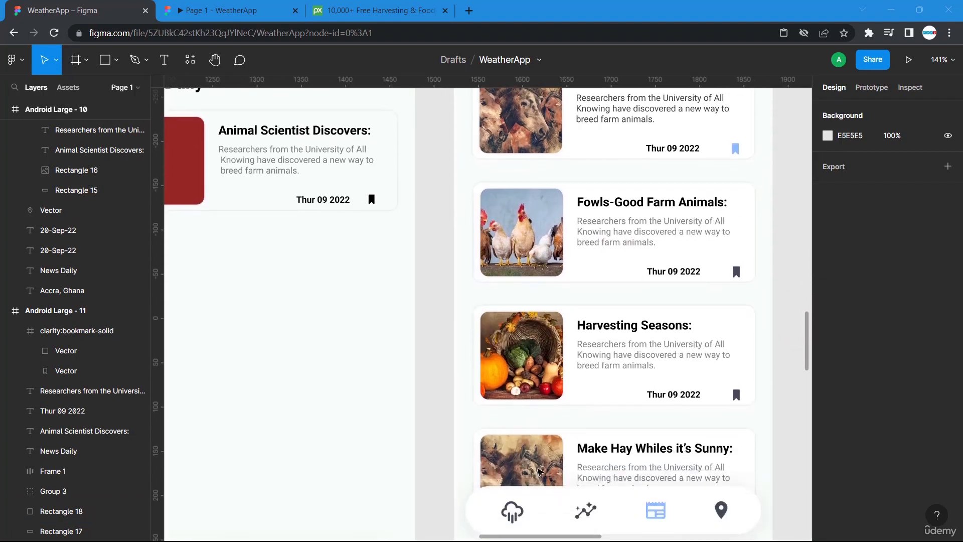
pyautogui.scroll(3, 541, 446)
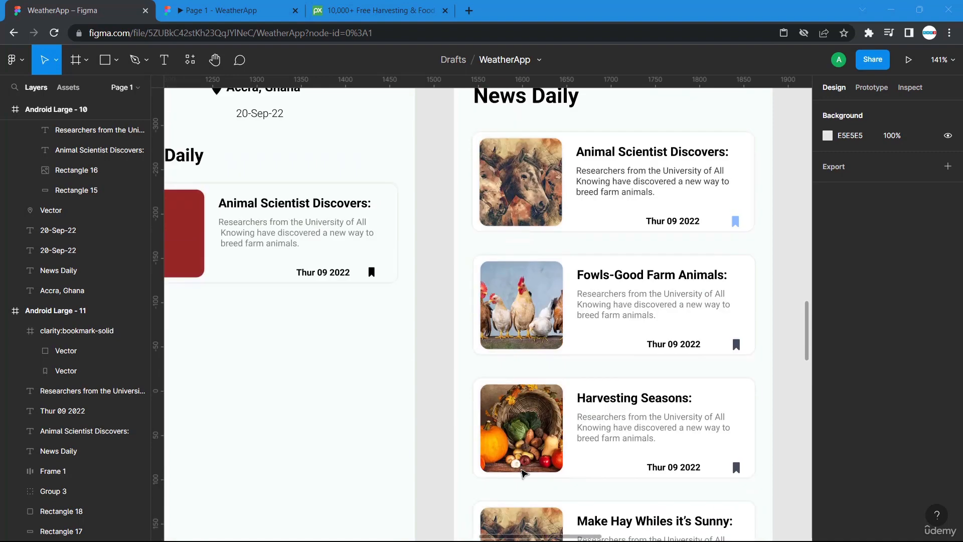
pyautogui.hscroll(-3, 396, 476)
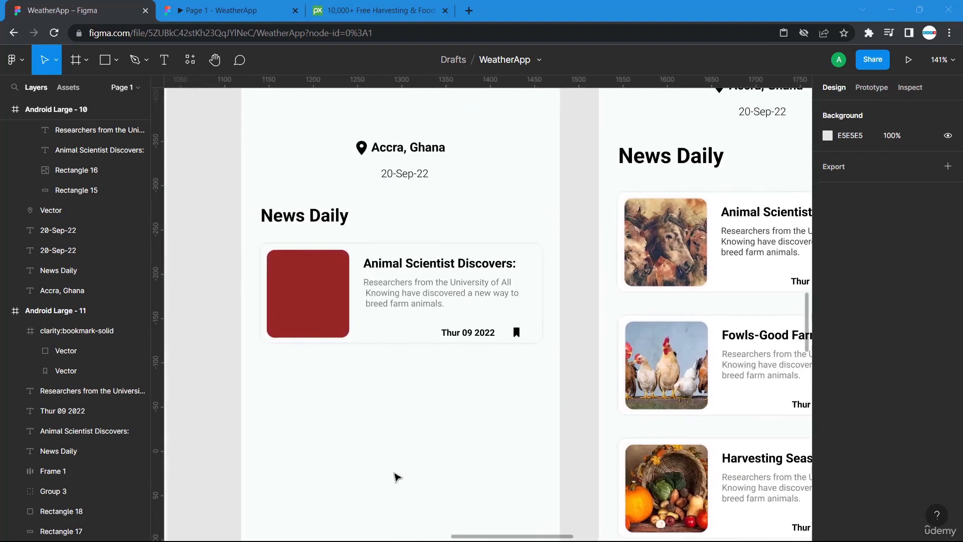
pyautogui.hscroll(4, 544, 383)
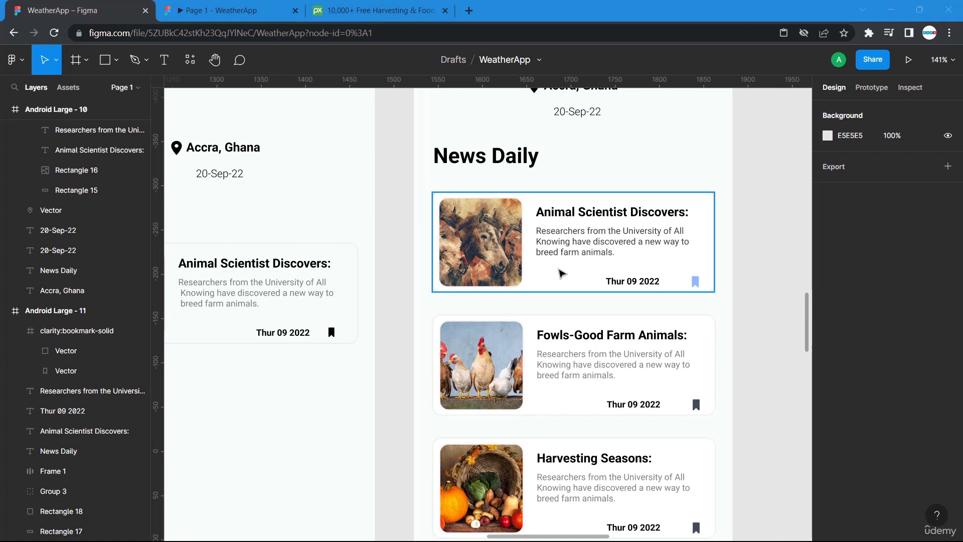
pyautogui.hscroll(-5, 304, 390)
# Remove the background fill from the bookmark icon's frame in the new card.
pyautogui.click(565, 333)
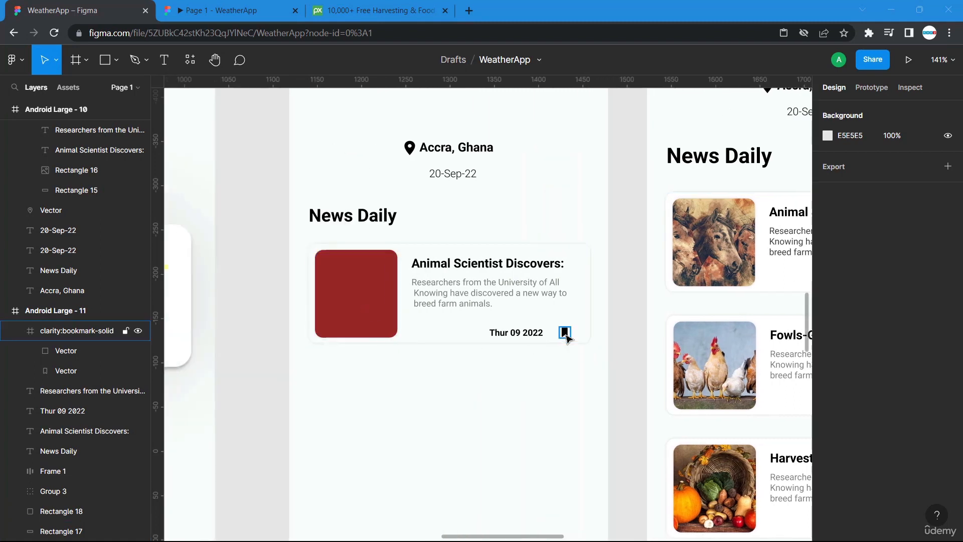
pyautogui.click(566, 334)
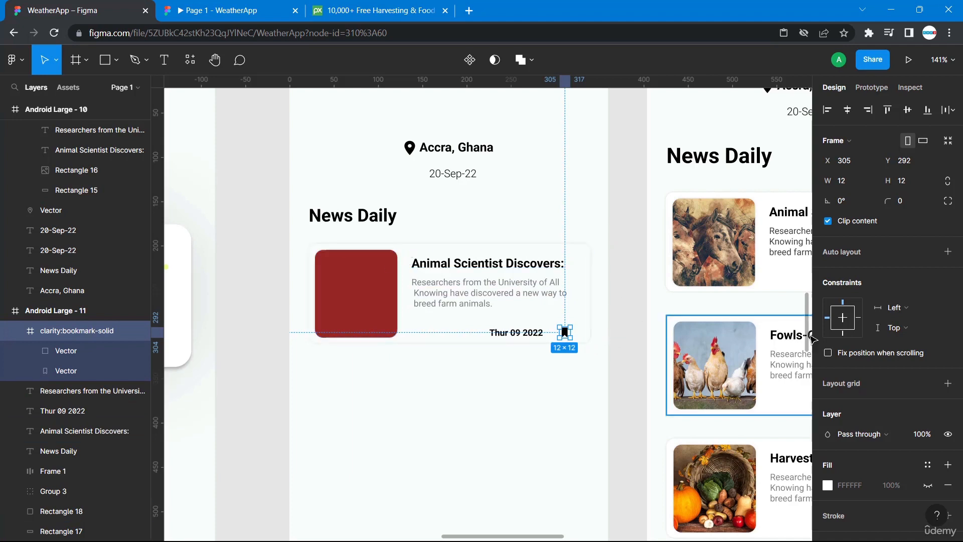
pyautogui.click(828, 486)
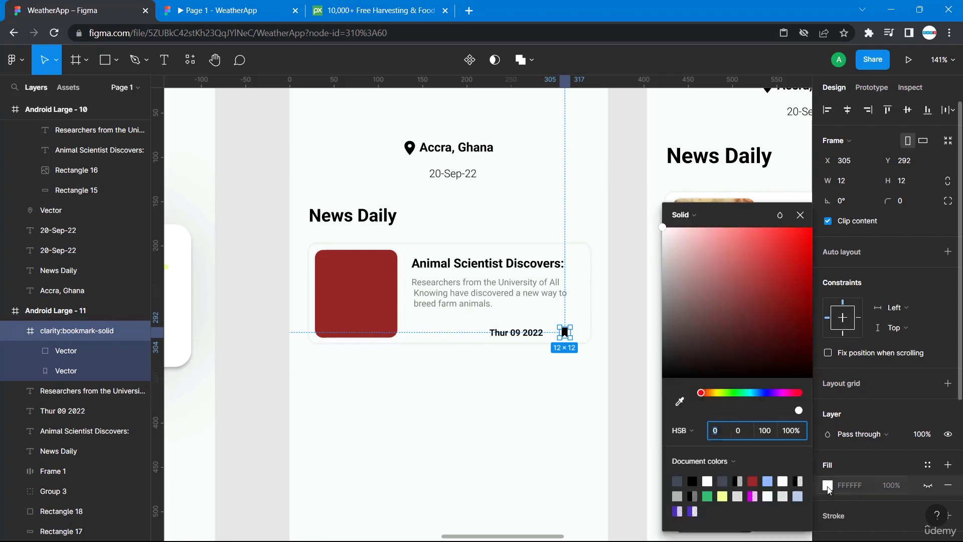
pyautogui.click(769, 480)
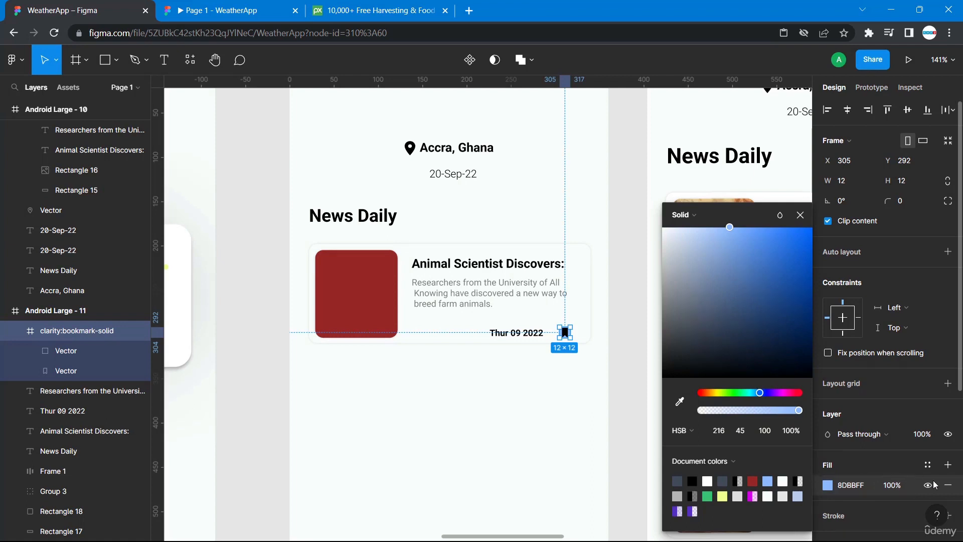
pyautogui.click(949, 486)
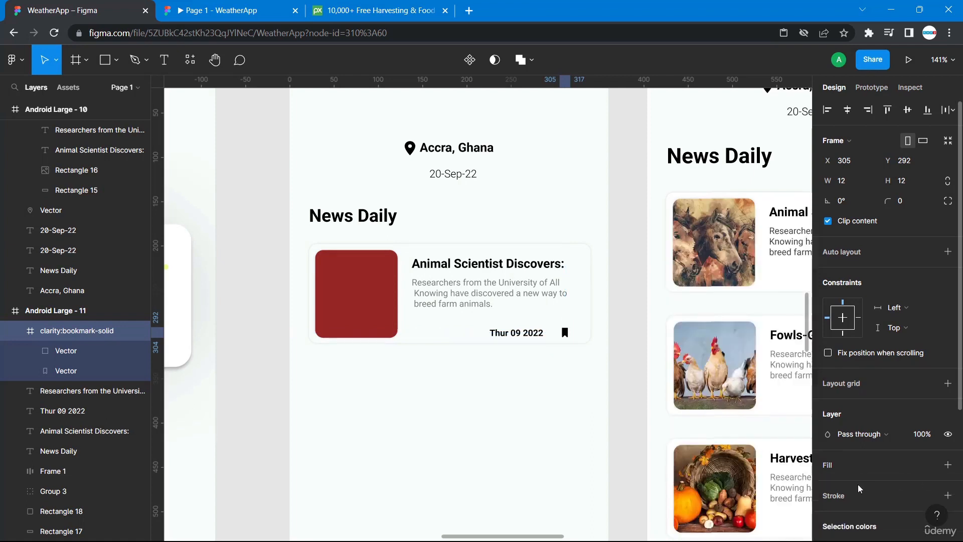
# Recolour the bookmark icon's selection colour to the light blue 8DBBFF.
pyautogui.scroll(-4, 859, 486)
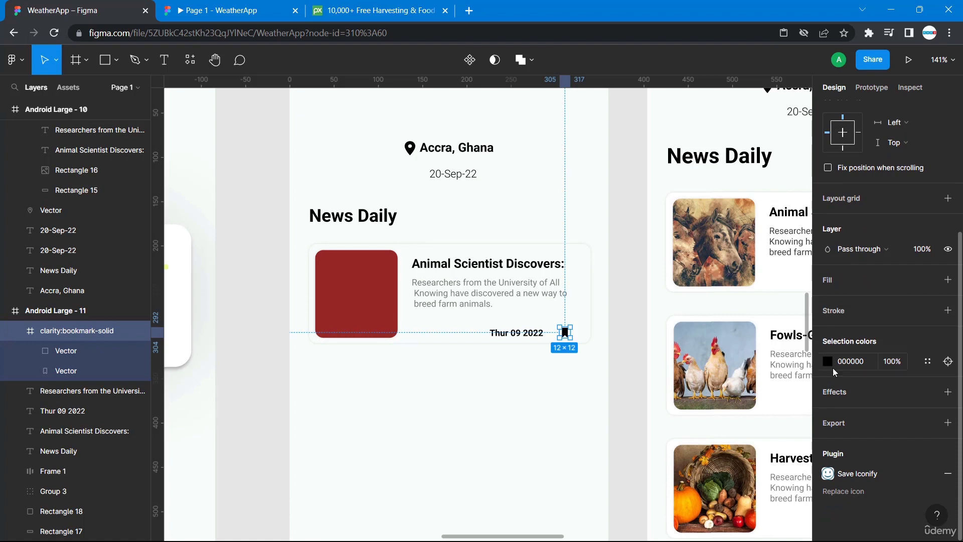
pyautogui.click(829, 361)
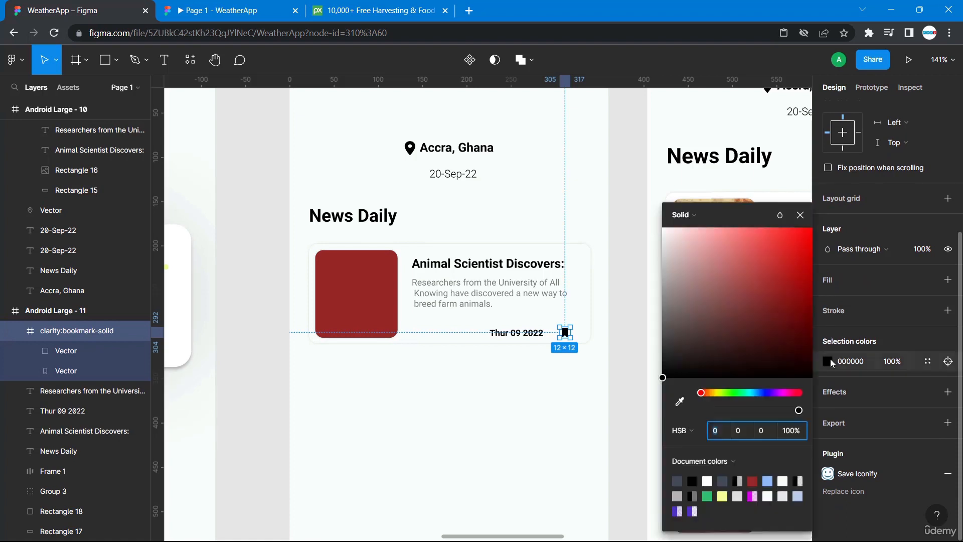
pyautogui.click(768, 480)
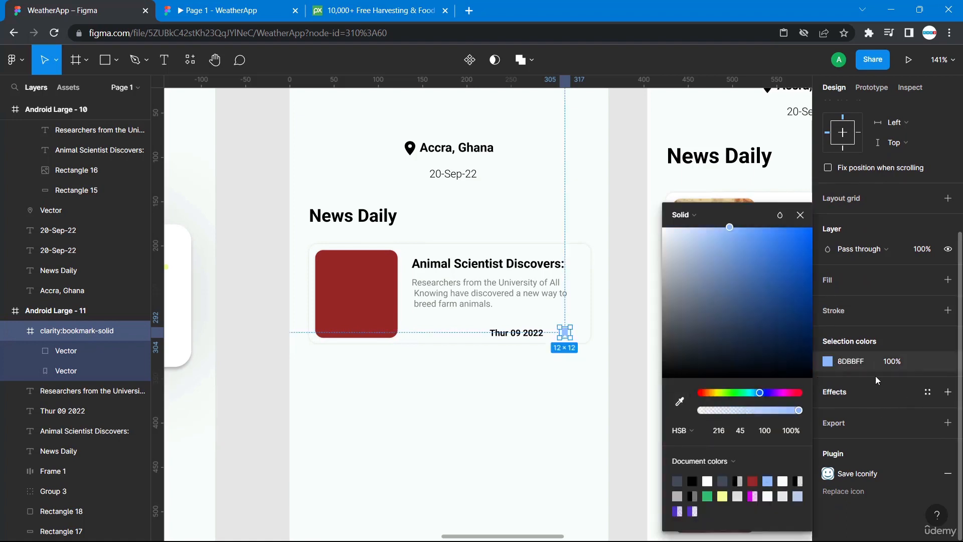
pyautogui.click(854, 361)
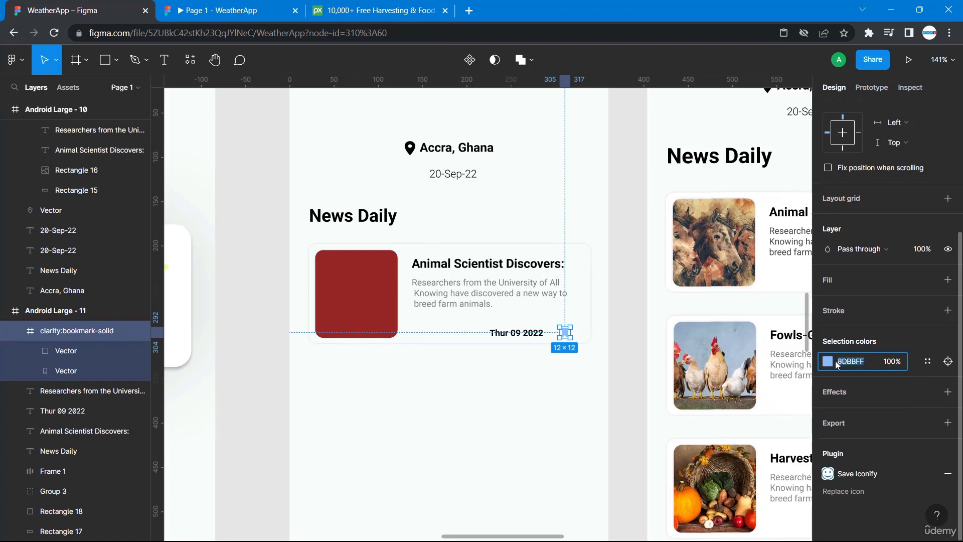
pyautogui.click(516, 396)
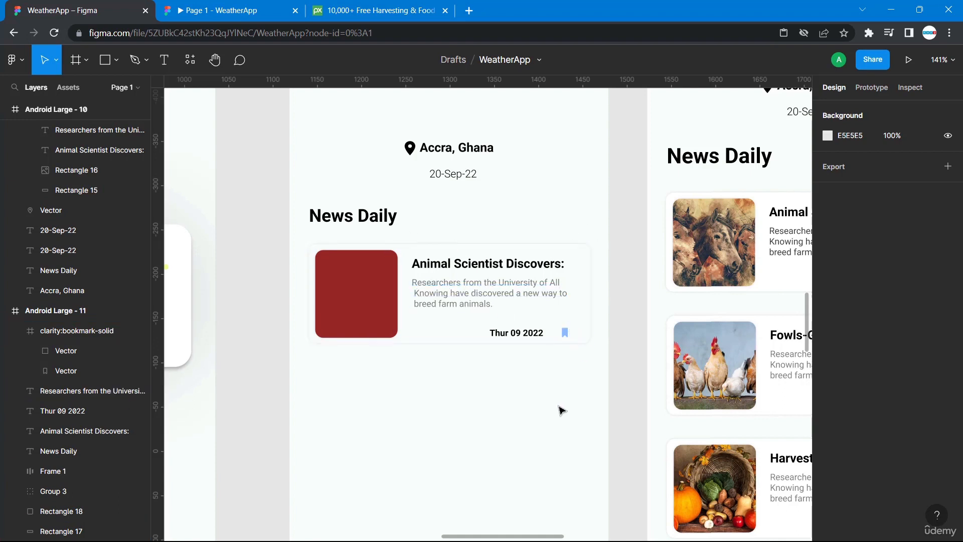
# Switch to the Pixabay tab and search its photos for farm animals.
pyautogui.click(354, 8)
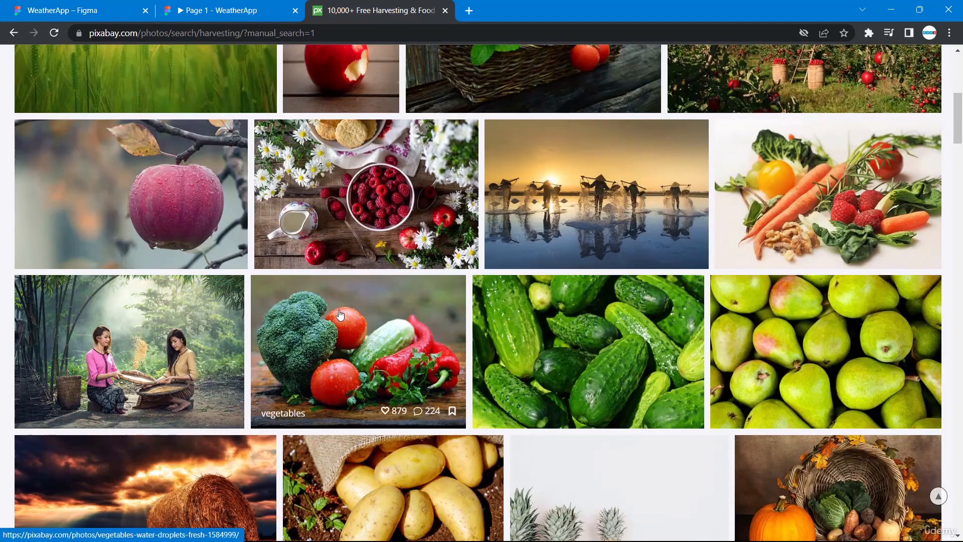
pyautogui.scroll(7, 340, 314)
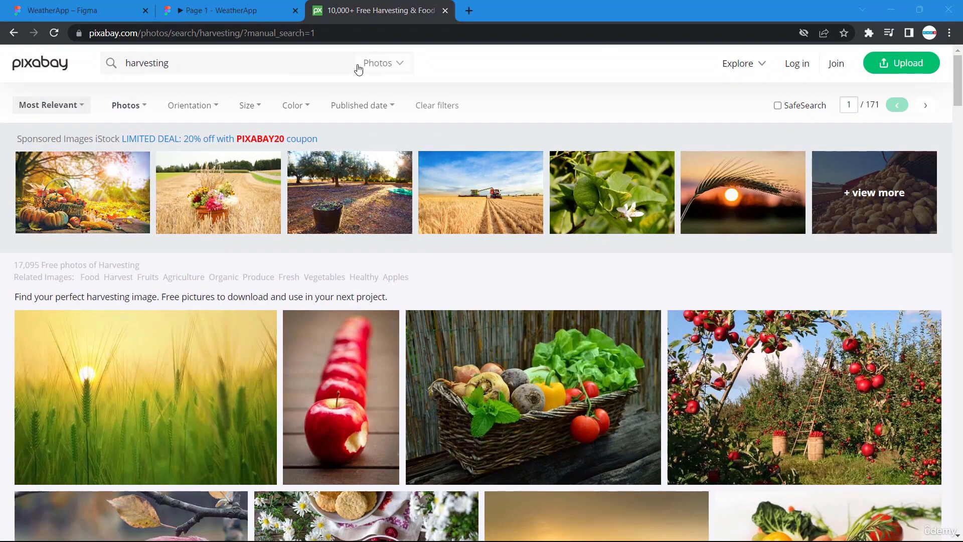
pyautogui.doubleClick(126, 63)
pyautogui.write('f')
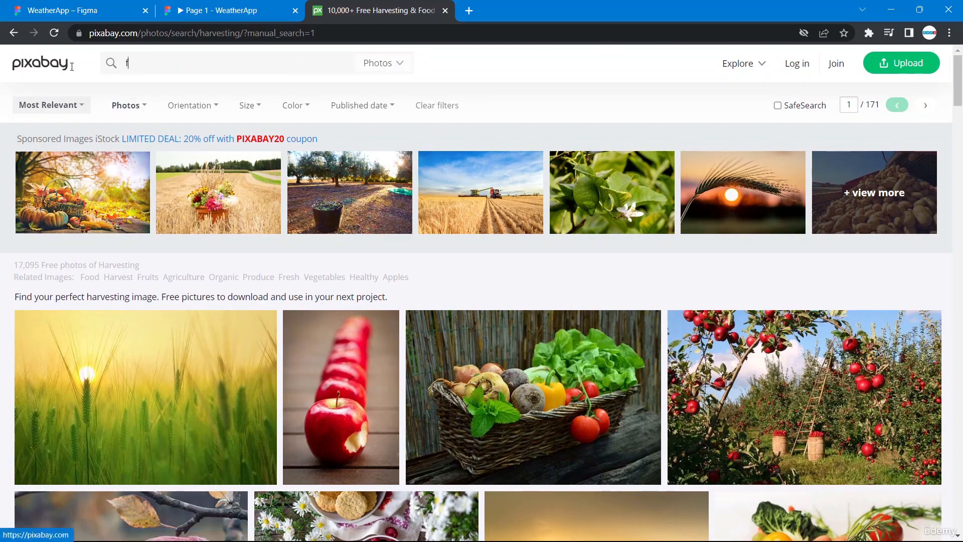
pyautogui.write('arm animals')
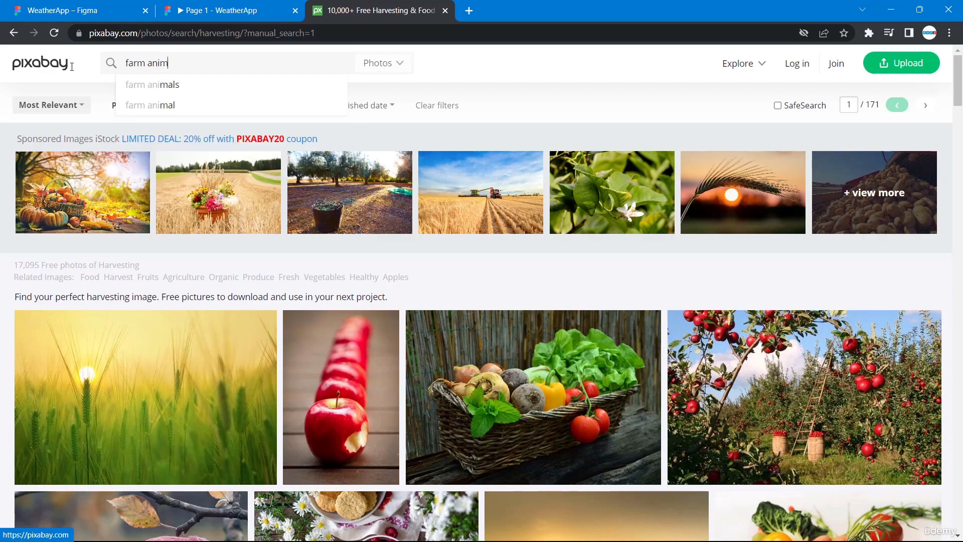
pyautogui.press('Return')
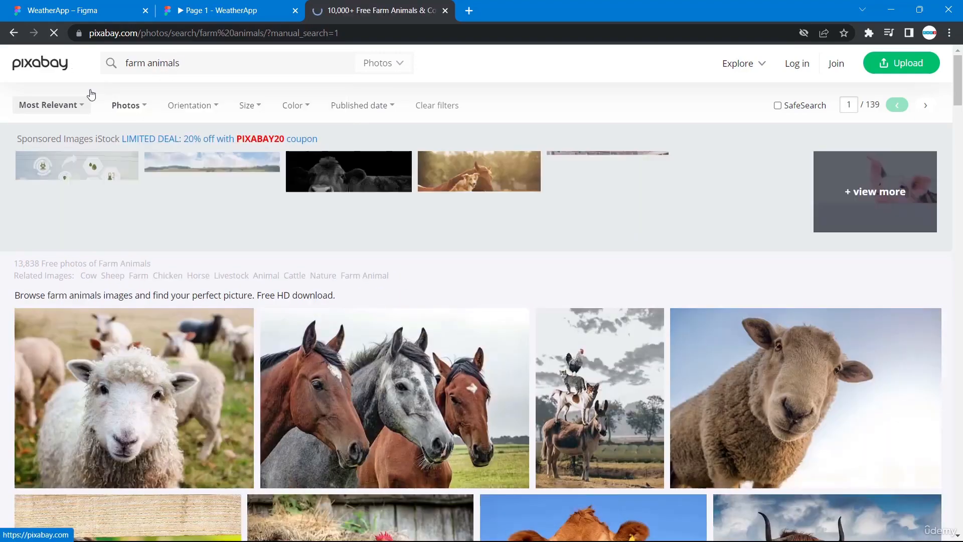
# Browse the farm animals search results for a suitable card image.
pyautogui.scroll(-7, 301, 441)
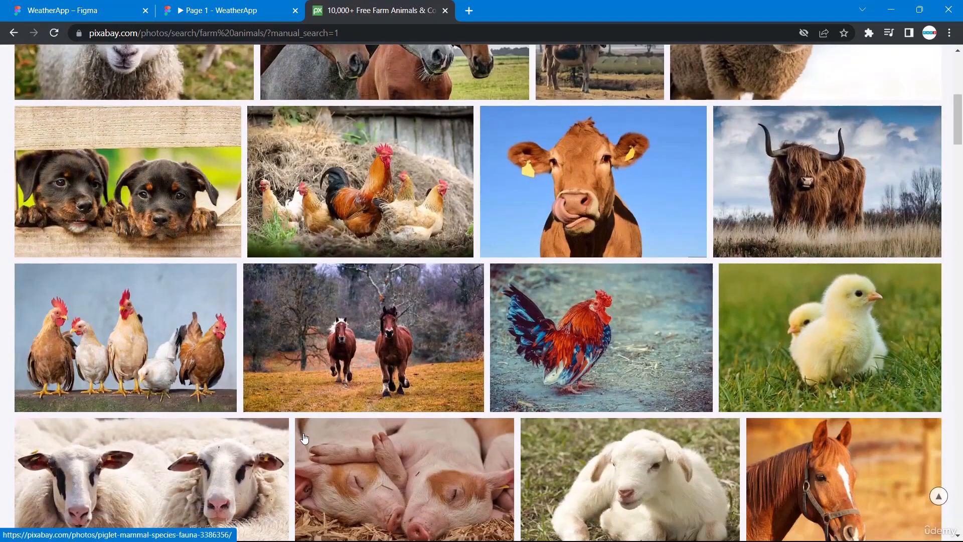
pyautogui.scroll(-2, 304, 438)
pyautogui.scroll(-3, 304, 438)
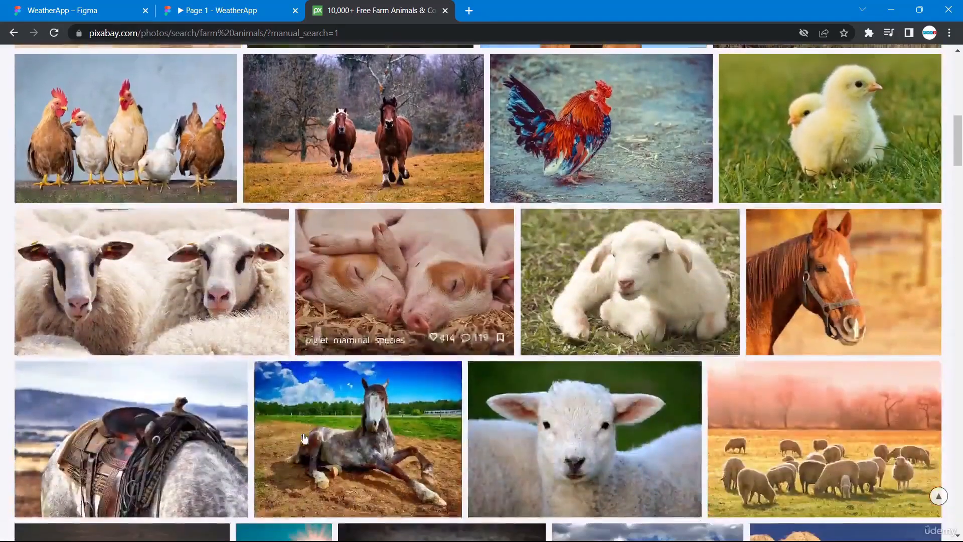
pyautogui.scroll(-6, 338, 421)
pyautogui.scroll(-2, 339, 421)
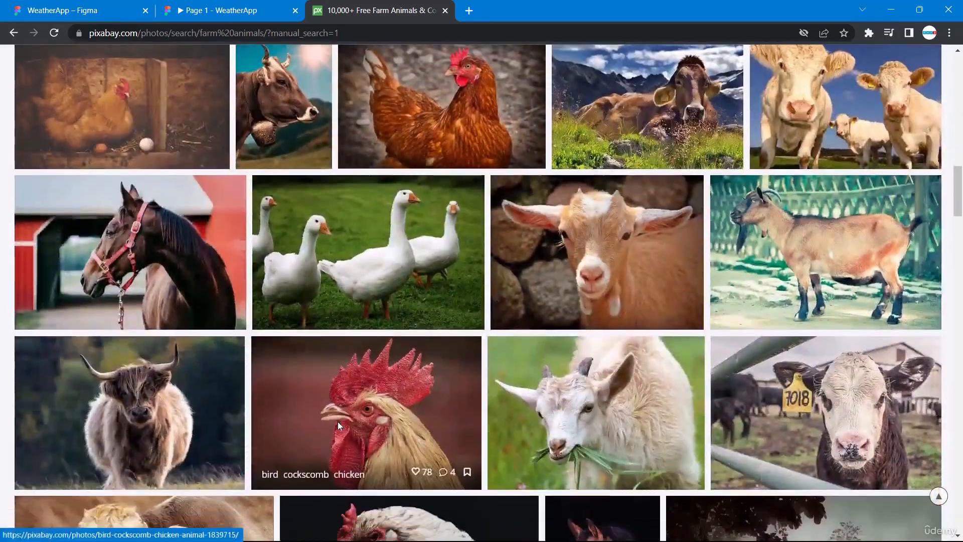
pyautogui.scroll(-6, 338, 421)
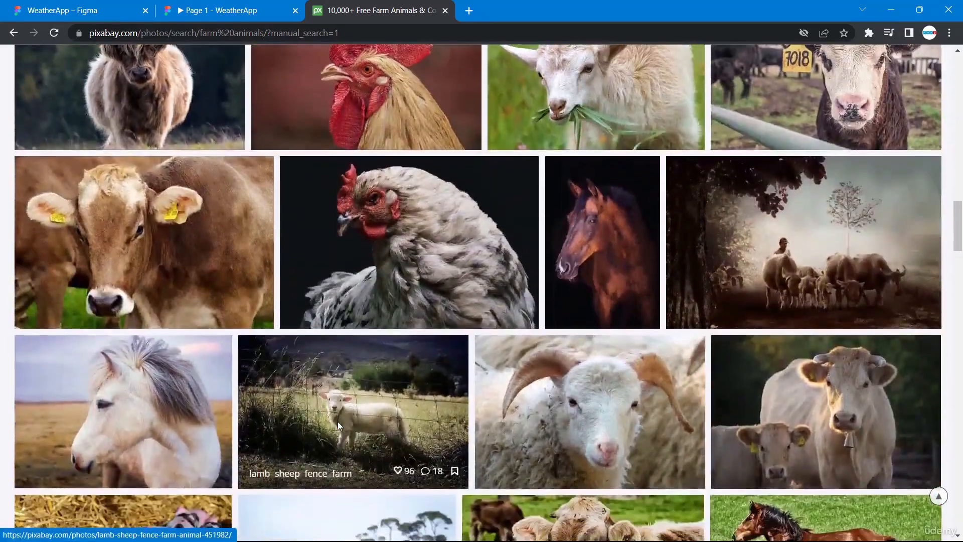
pyautogui.scroll(-6, 338, 425)
pyautogui.scroll(-4, 338, 425)
pyautogui.scroll(-2, 338, 425)
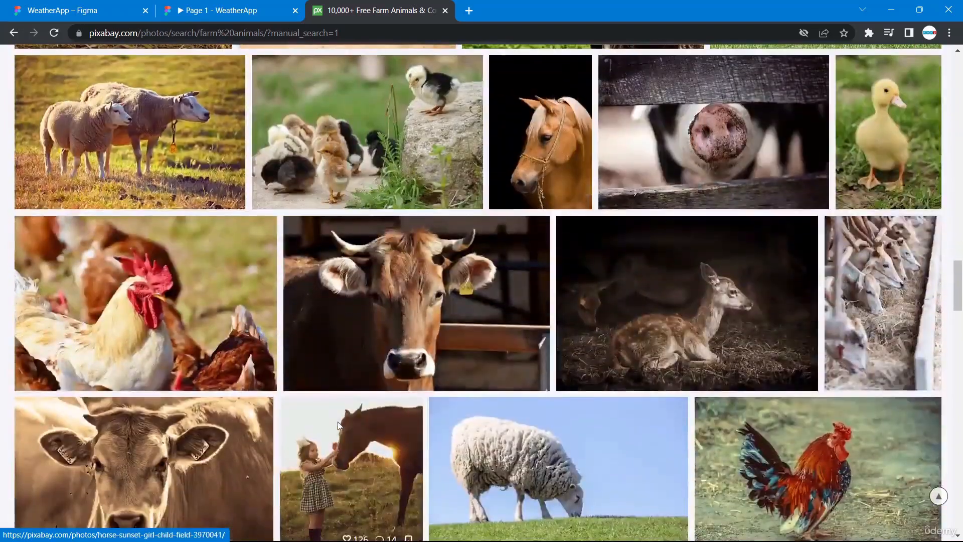
pyautogui.scroll(-4, 338, 425)
pyautogui.scroll(-4, 338, 426)
pyautogui.scroll(-4, 338, 426)
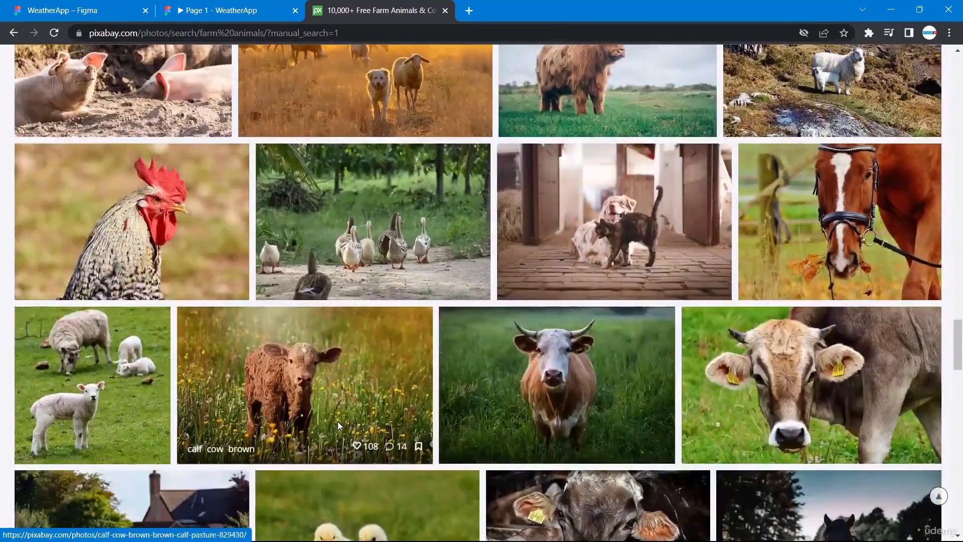
pyautogui.scroll(20, 338, 425)
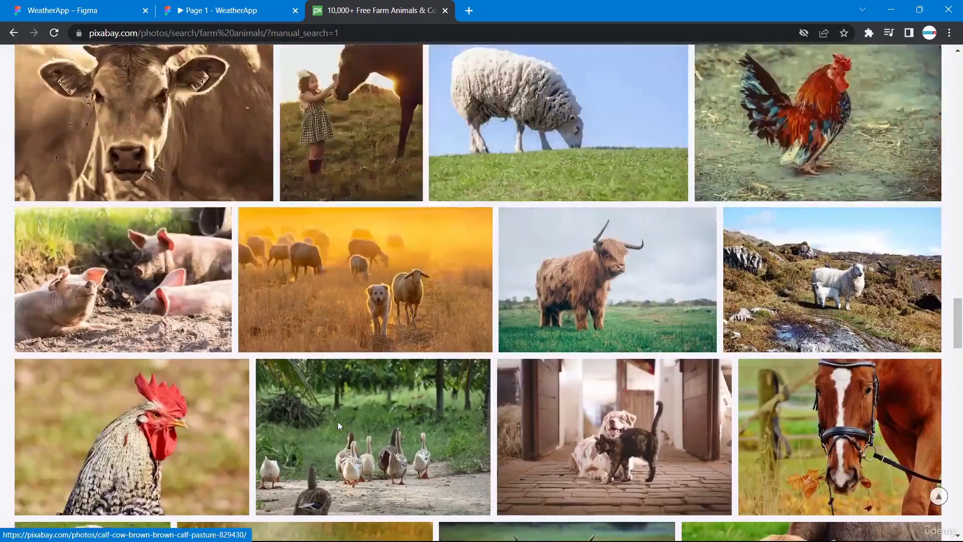
pyautogui.scroll(12, 338, 425)
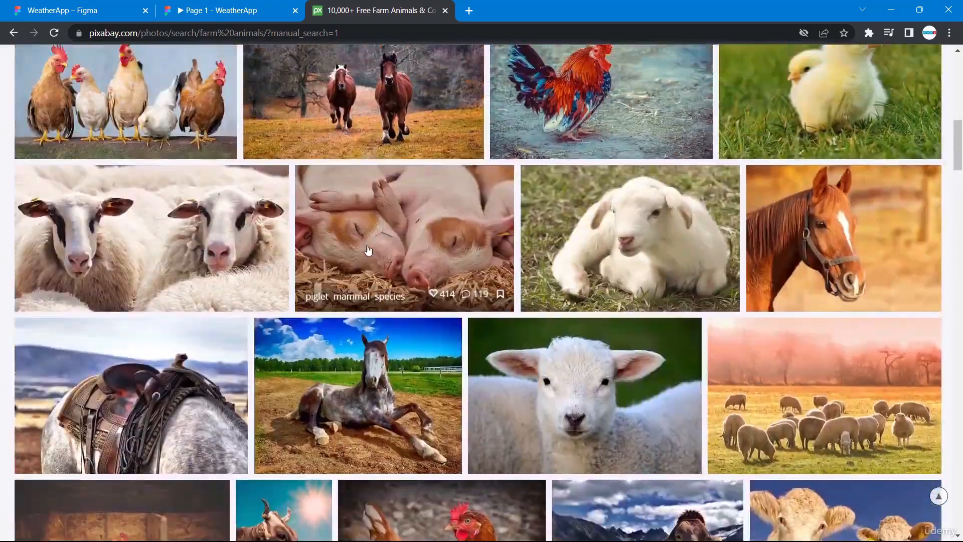
# Copy the sleeping piglets image and open its photo page.
pyautogui.rightClick(369, 249)
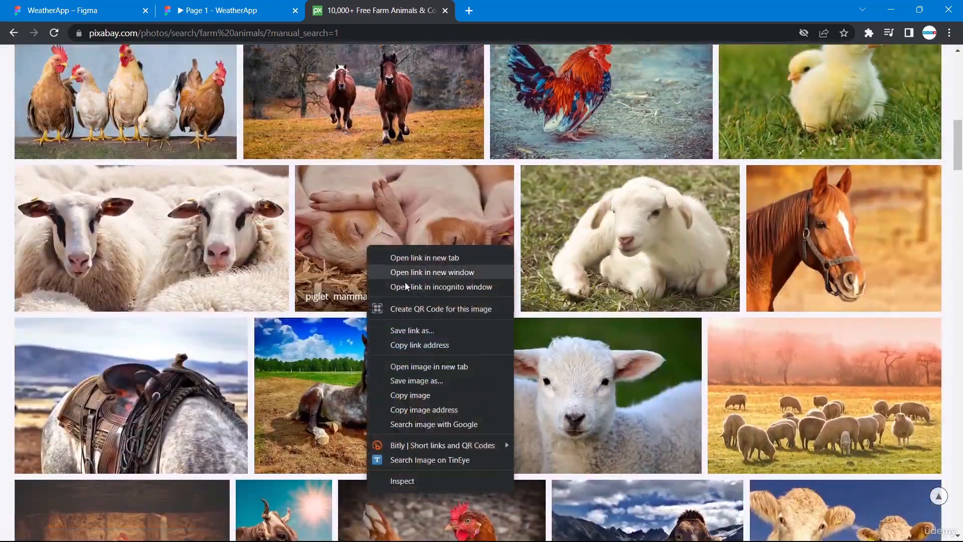
pyautogui.click(415, 394)
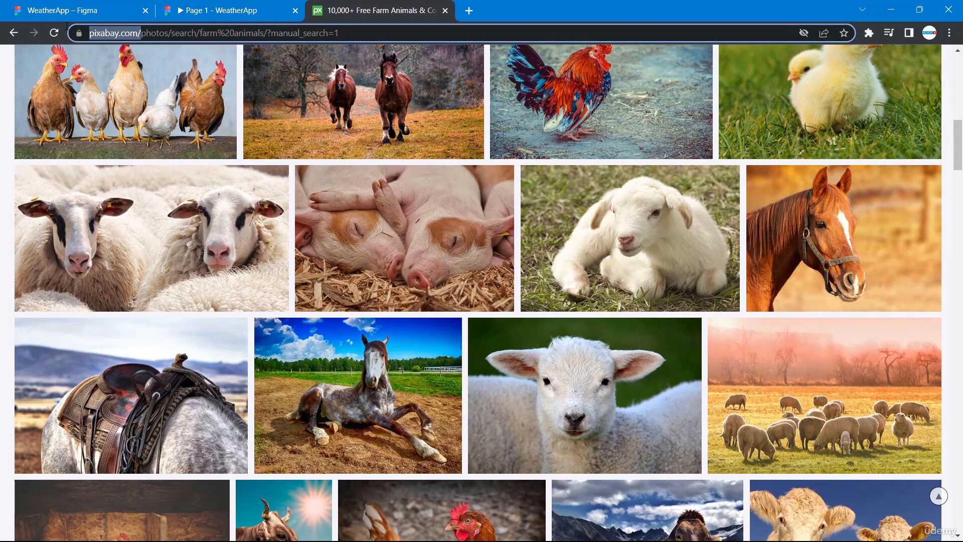
pyautogui.moveTo(90, 33); pyautogui.dragTo(171, 33)
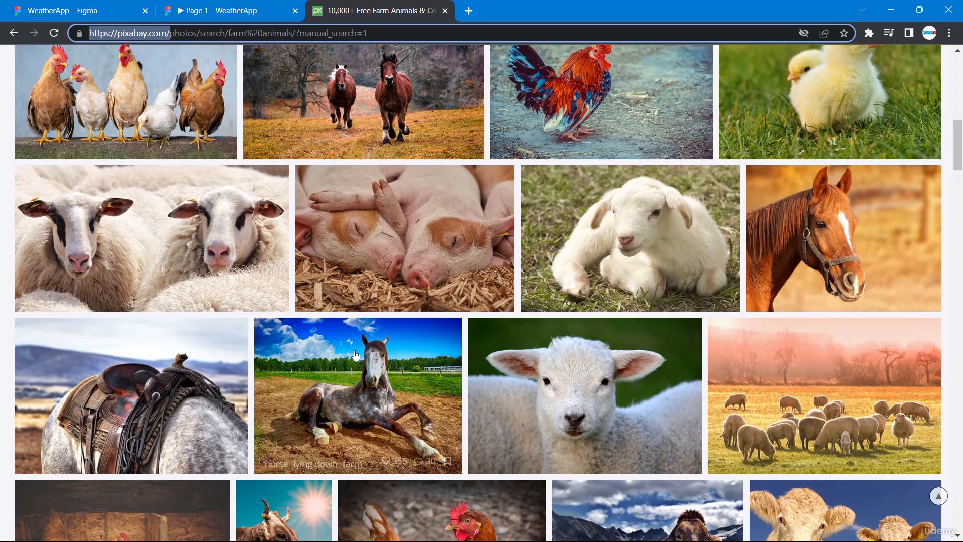
pyautogui.click(390, 244)
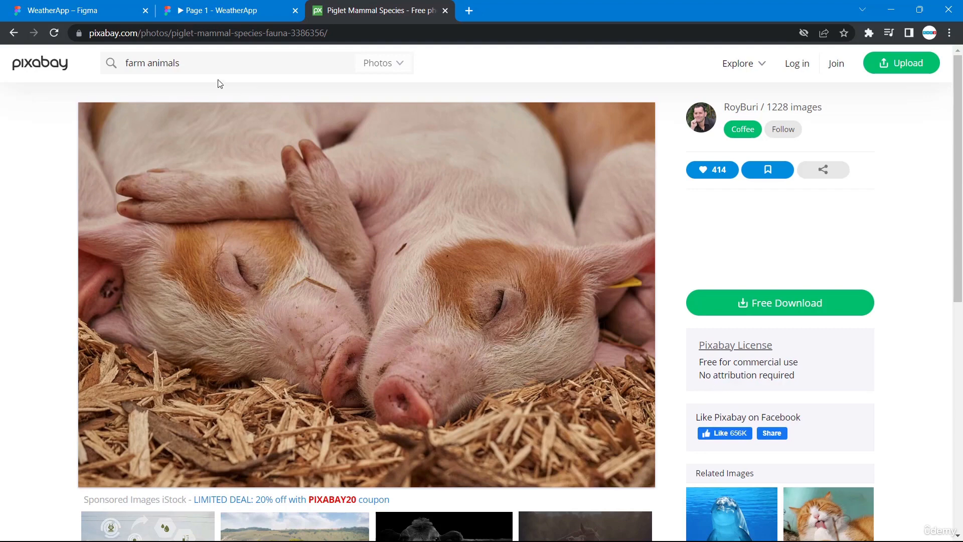
# Paste the copied sleeping piglets image into the news card's image rectangle.
pyautogui.click(103, 8)
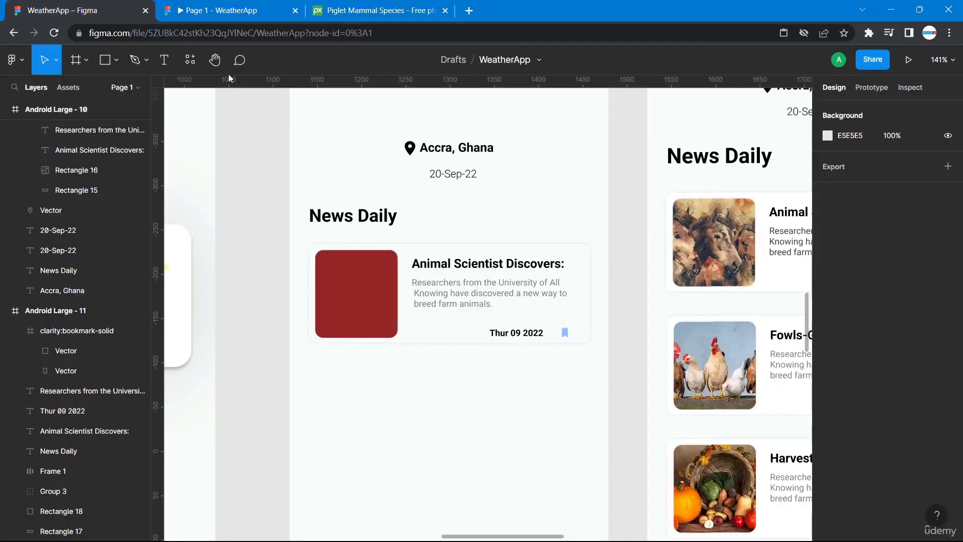
pyautogui.click(367, 299)
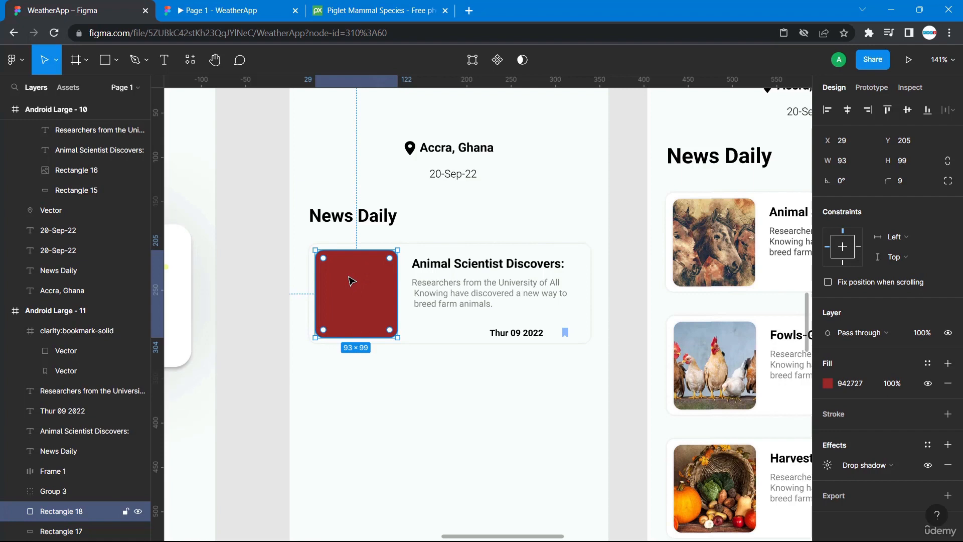
pyautogui.rightClick(351, 279)
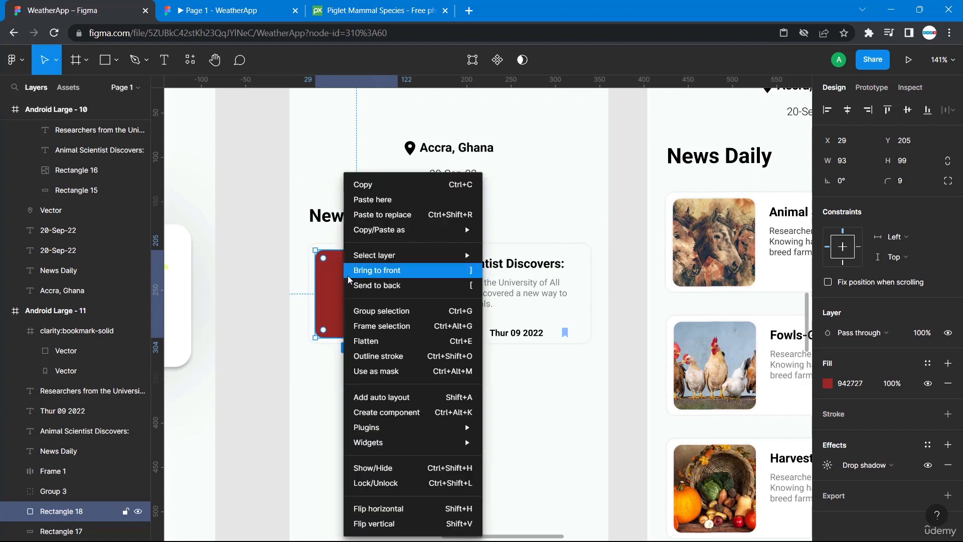
pyautogui.click(376, 203)
pyautogui.click(372, 437)
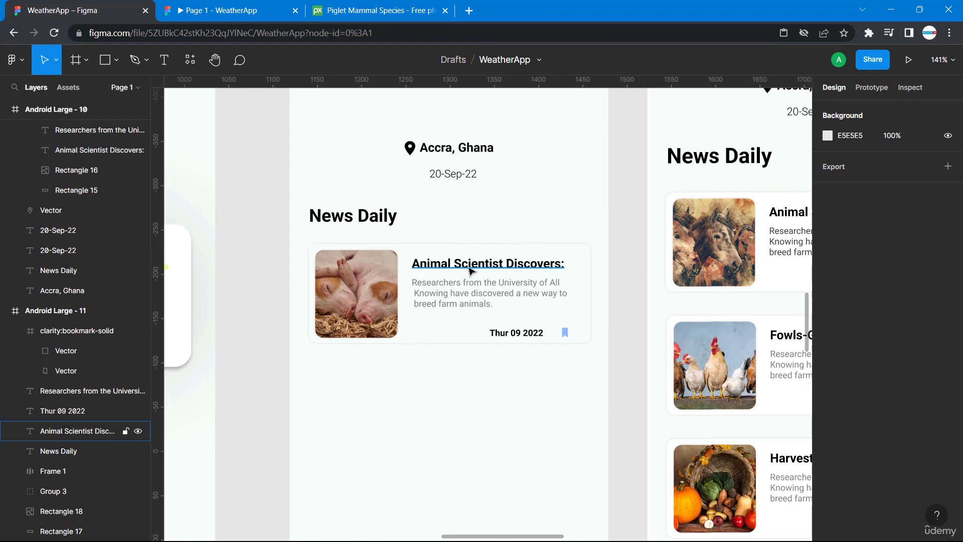
# Group all elements of the news card and paste a copy of the group below it.
pyautogui.moveTo(601, 379); pyautogui.dragTo(302, 245)
pyautogui.hotkey('ctrl', 'g')
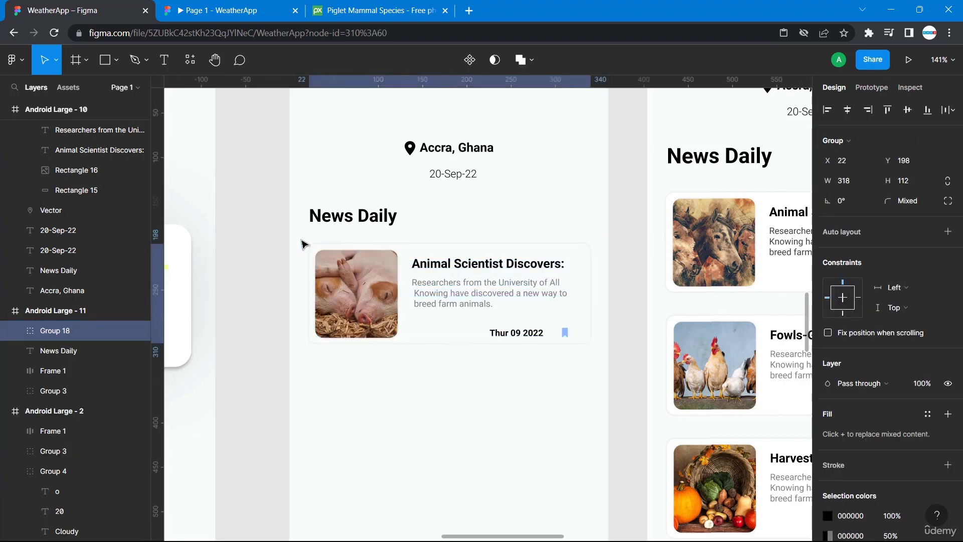
pyautogui.scroll(-5, 401, 247)
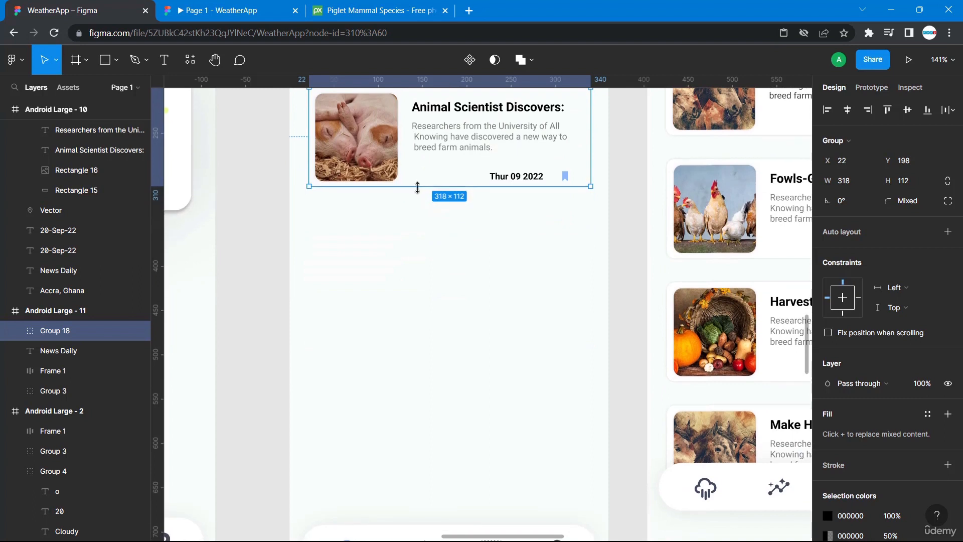
pyautogui.hotkey('ctrl', 'v')
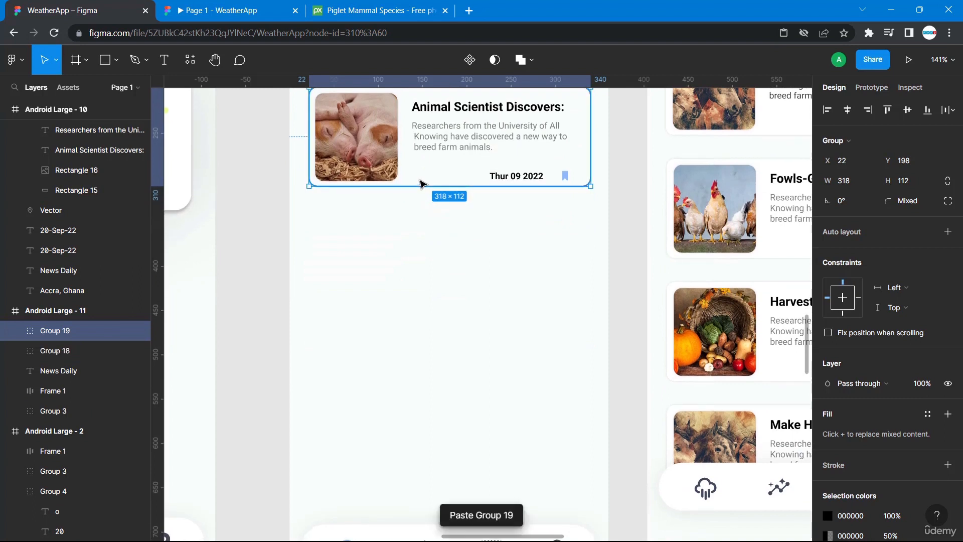
pyautogui.moveTo(432, 170); pyautogui.dragTo(458, 301)
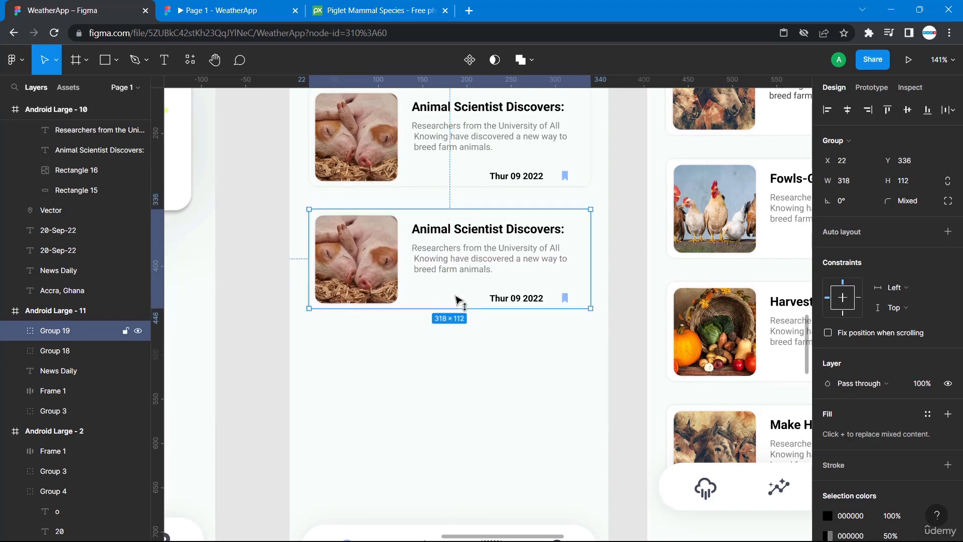
# Nudge the second card down 1 px to set the spacing below the first card.
pyautogui.scroll(3, 458, 299)
pyautogui.click(456, 276)
pyautogui.press('shift')
pyautogui.press('shift')
pyautogui.press('shift')
pyautogui.press('shift')
pyautogui.press('shift')
pyautogui.click(350, 66)
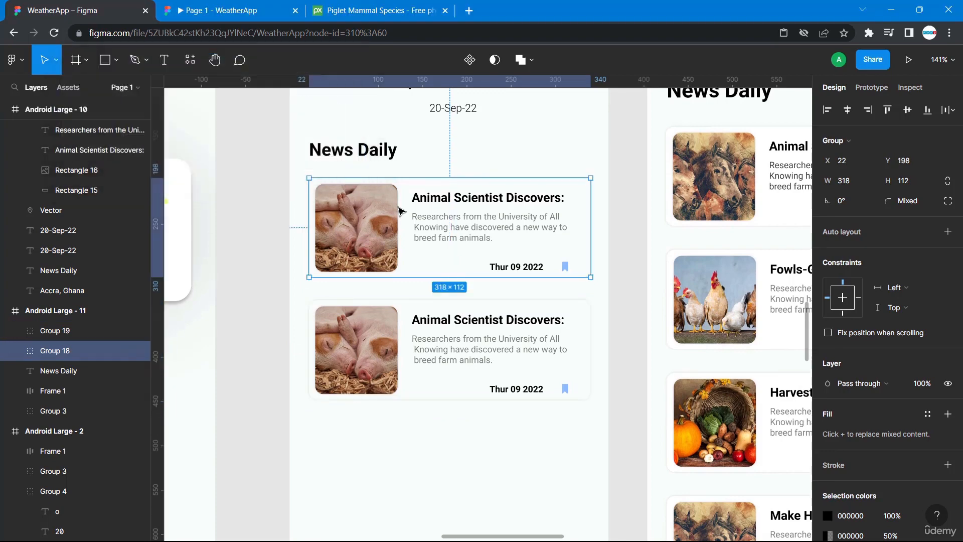
pyautogui.click(419, 312)
pyautogui.press('alt')
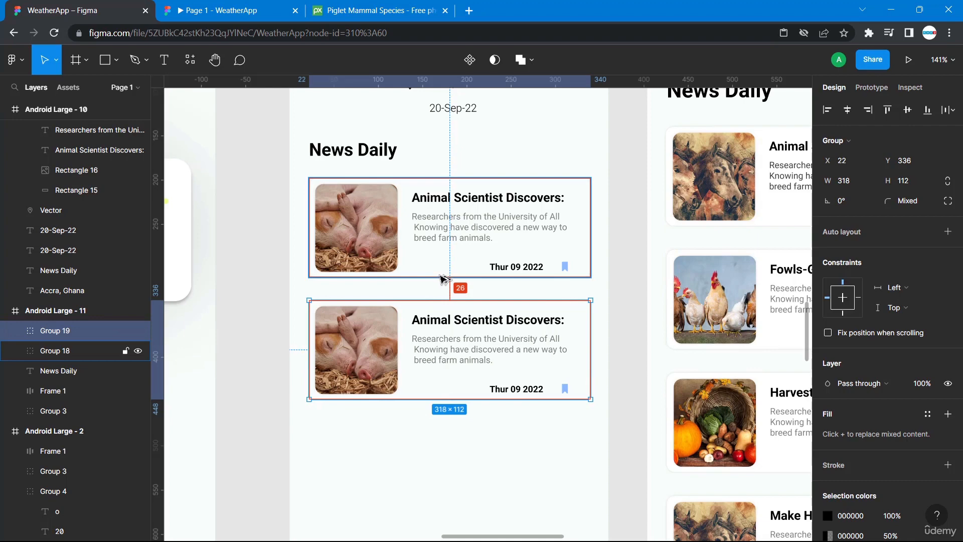
pyautogui.press('Down')
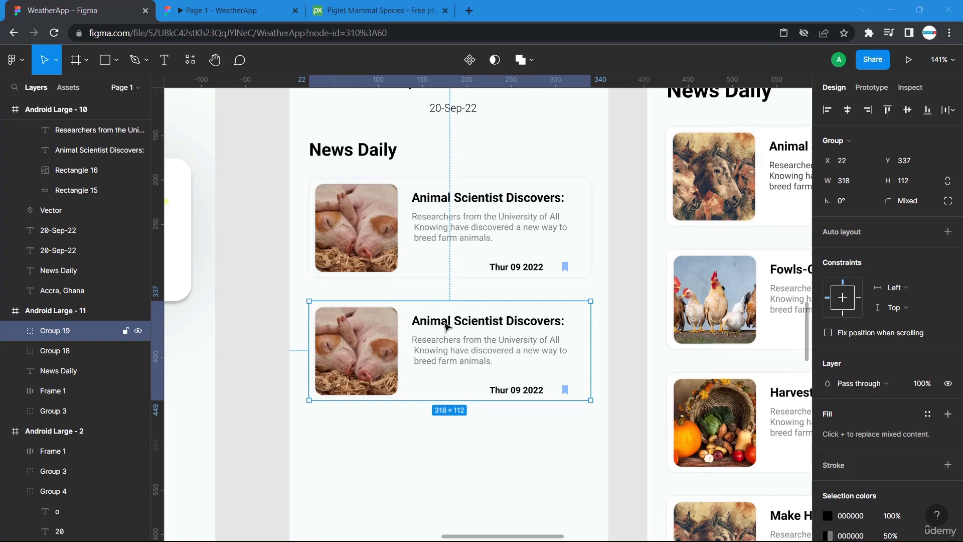
# Recolour the second card's bookmark icon to the dark 414B5A document colour.
pyautogui.doubleClick(446, 327)
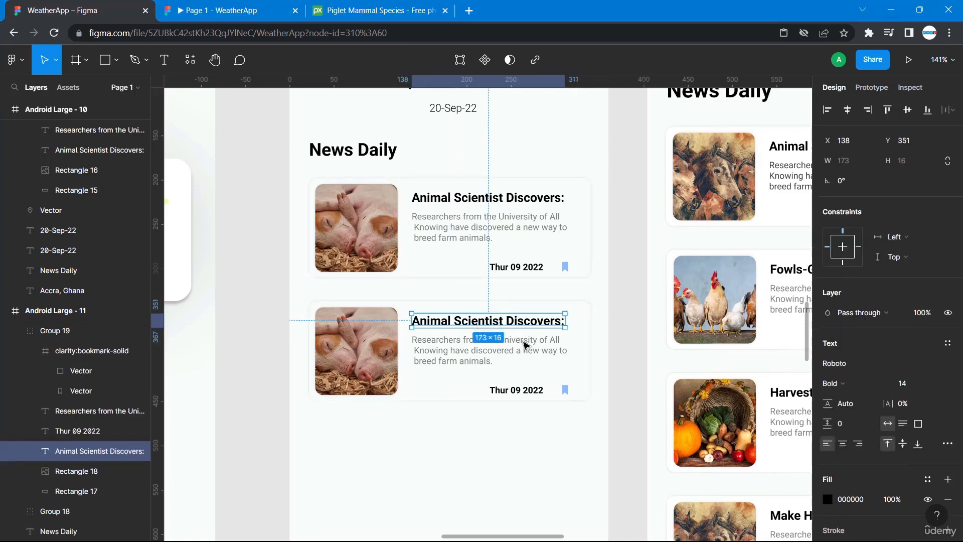
pyautogui.click(619, 468)
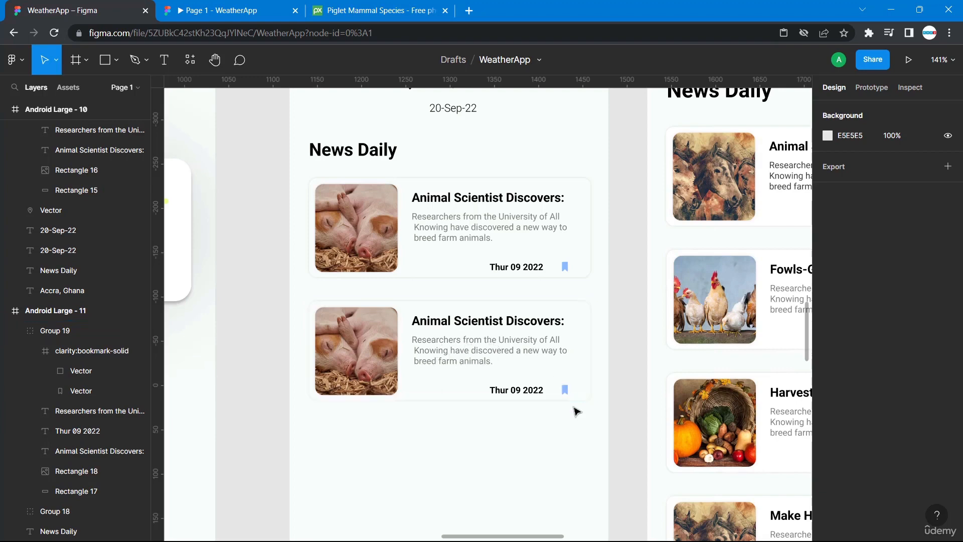
pyautogui.scroll(-2, 576, 408)
pyautogui.keyDown('ctrl'); pyautogui.click(565, 334); pyautogui.keyUp('ctrl')
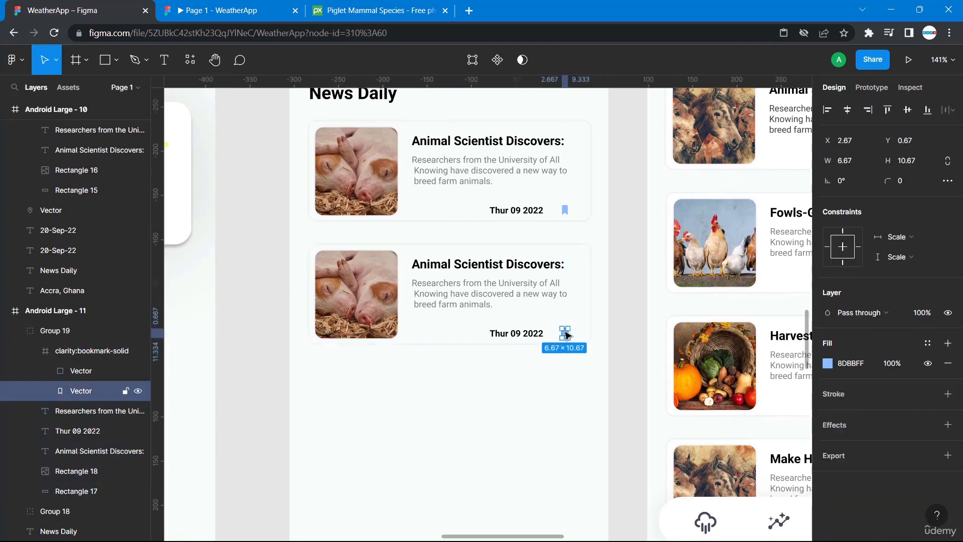
pyautogui.click(828, 363)
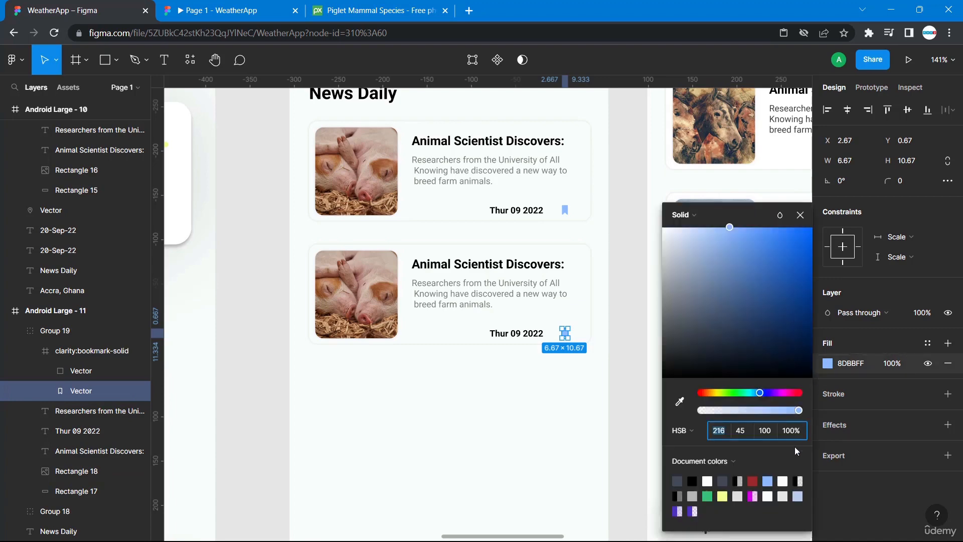
pyautogui.click(677, 481)
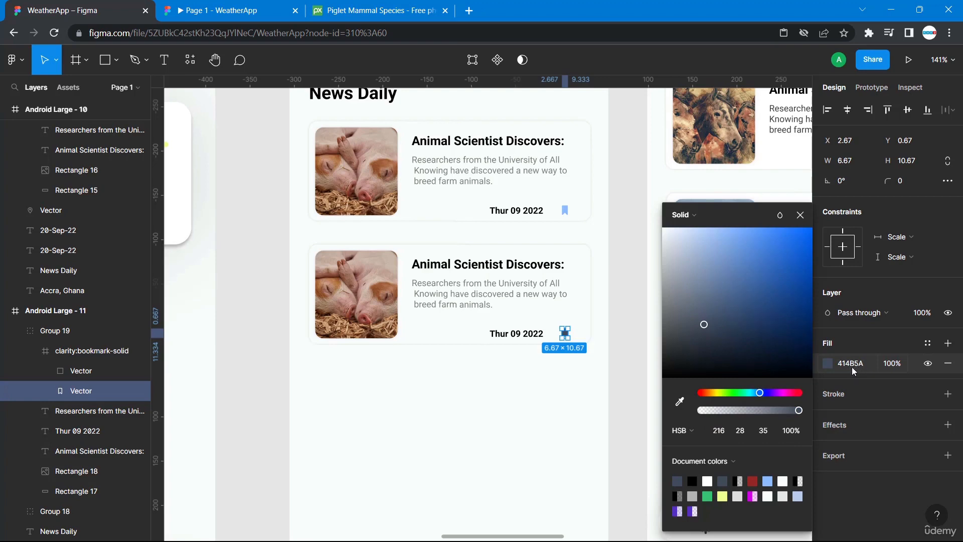
pyautogui.click(570, 384)
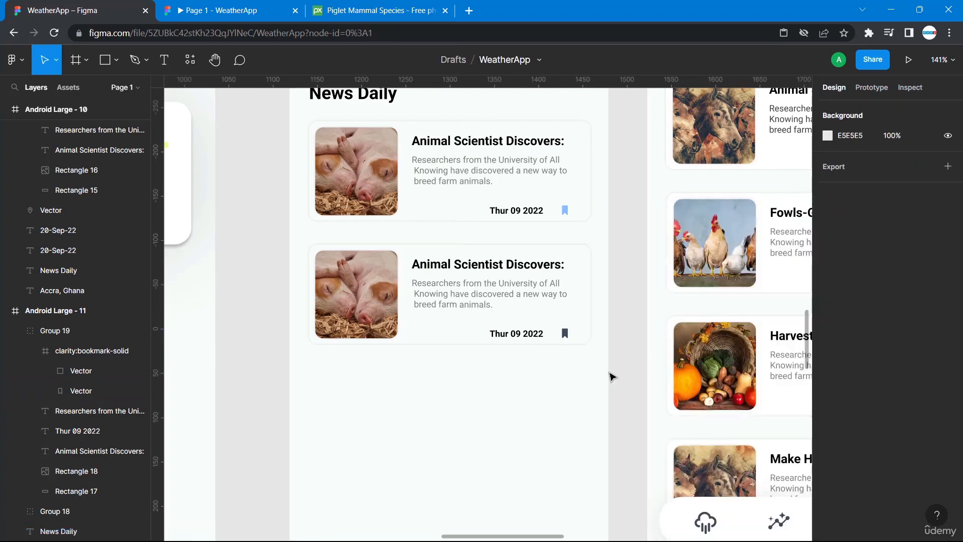
# Duplicate the second card and move the copy directly beneath it.
pyautogui.click(555, 343)
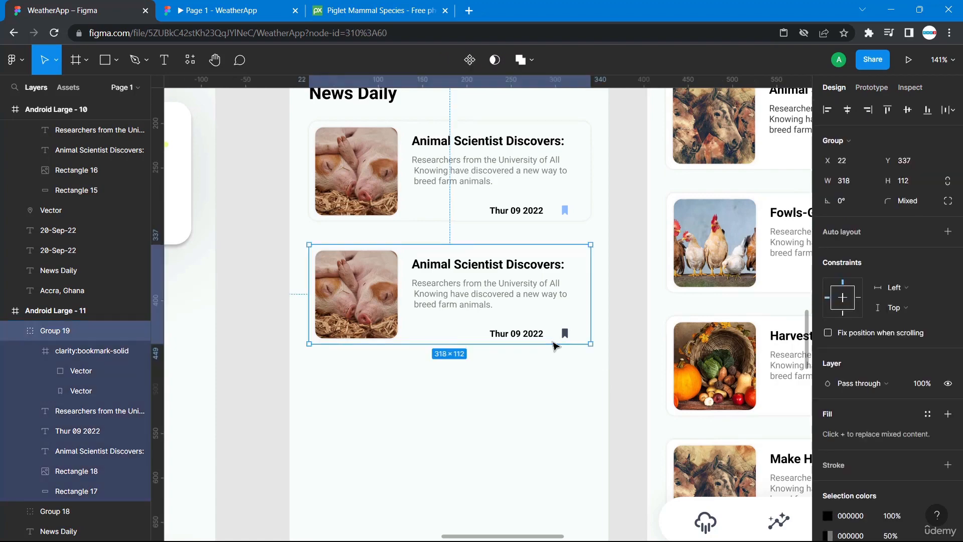
pyautogui.hotkey('ctrl', 'd')
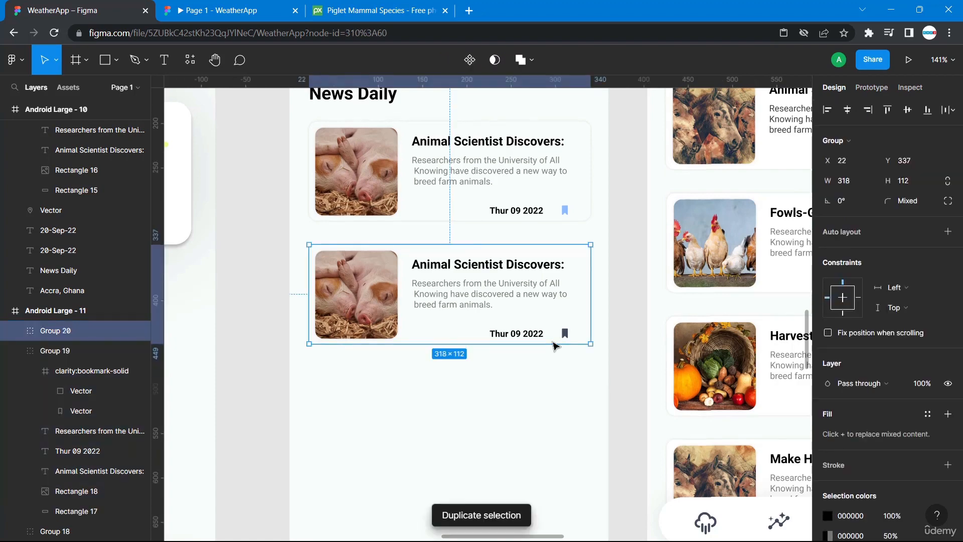
pyautogui.moveTo(561, 315); pyautogui.dragTo(560, 436)
# Duplicate the third card and move the new copy further down the screen.
pyautogui.scroll(-4, 560, 436)
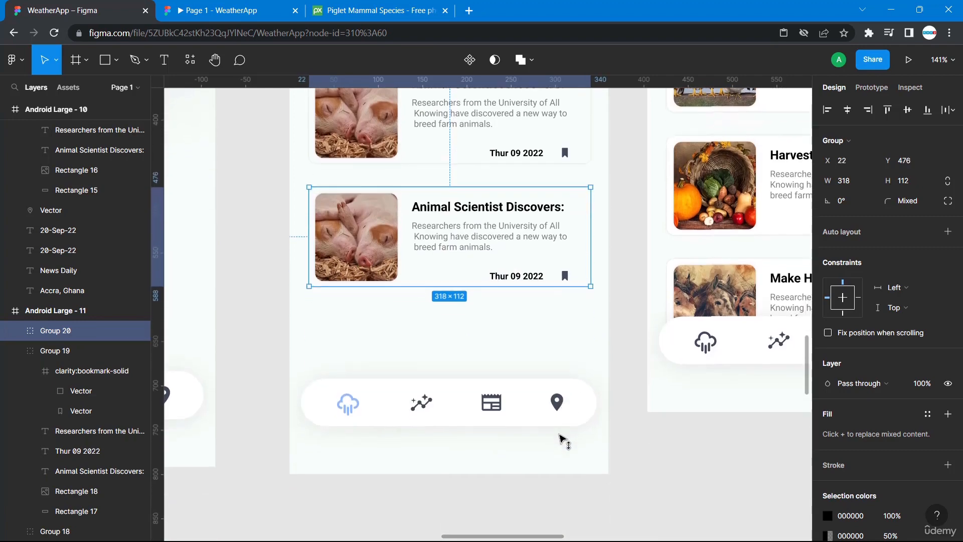
pyautogui.hotkey('ctrl', 'd')
pyautogui.moveTo(553, 370)
pyautogui.mouseDown()
pyautogui.moveTo(550, 355)
pyautogui.moveTo(552, 385)
pyautogui.mouseUp()
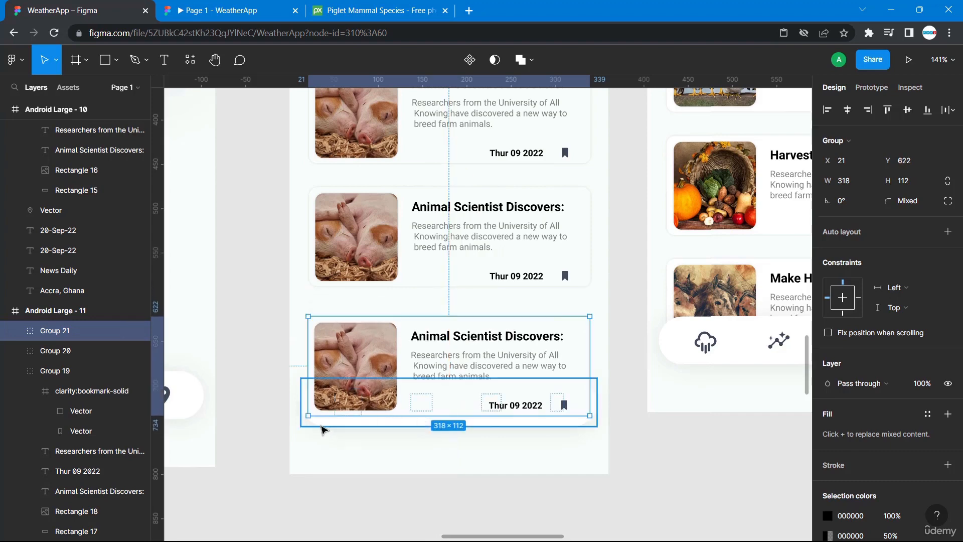
# Bring the bottom navigation bar in front of the news cards.
pyautogui.click(321, 432)
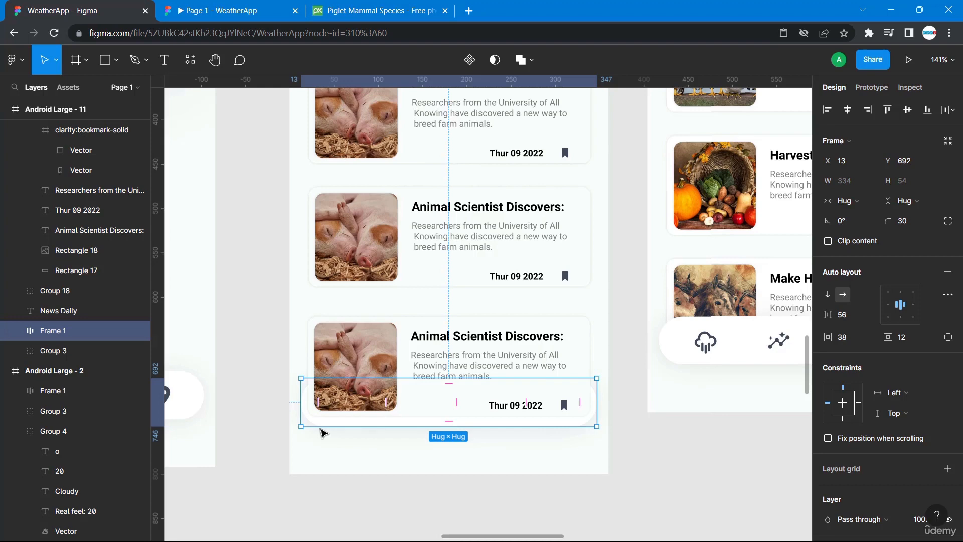
pyautogui.rightClick(321, 422)
pyautogui.moveTo(323, 426)
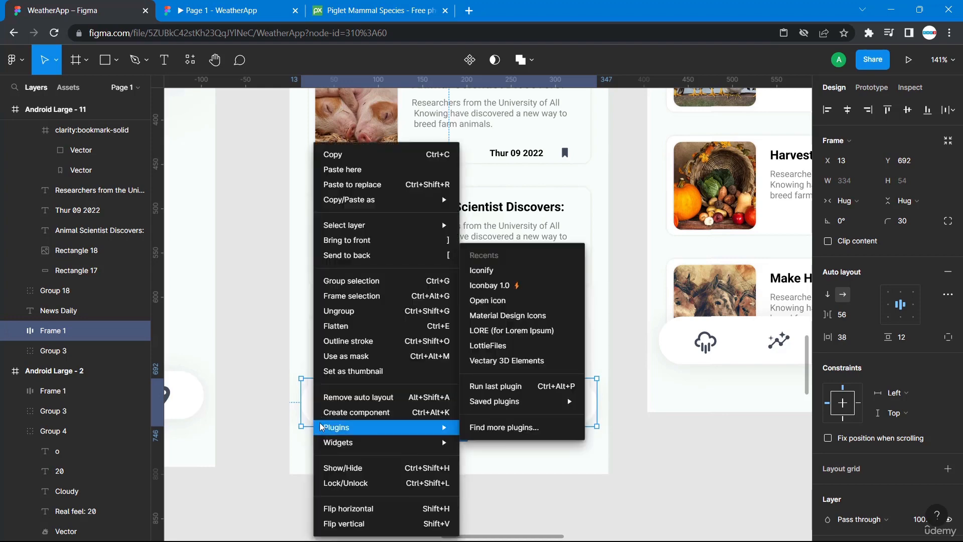
pyautogui.click(365, 241)
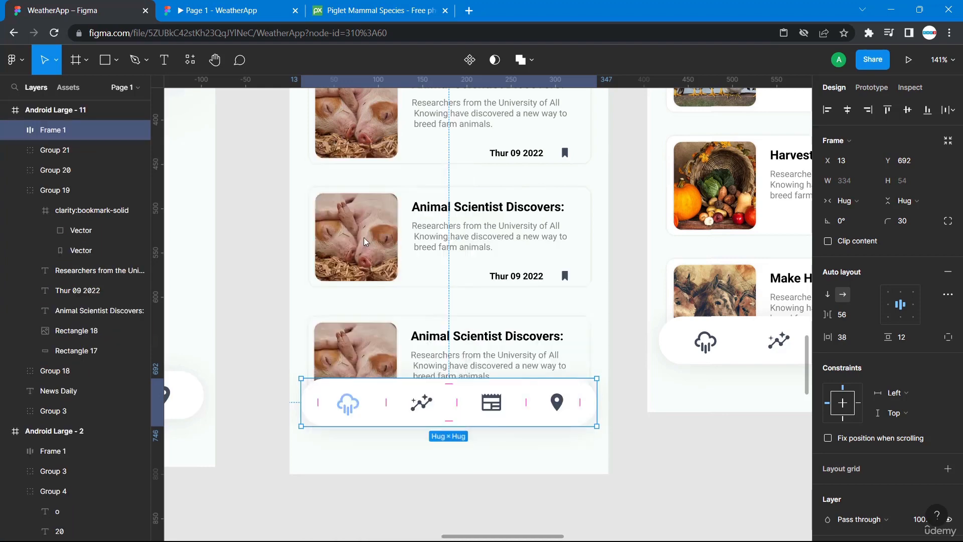
pyautogui.click(654, 502)
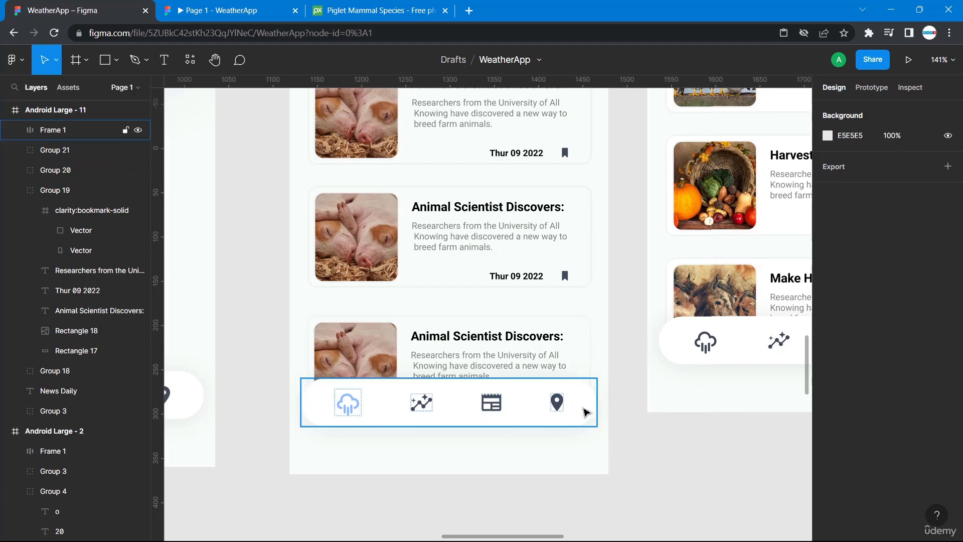
pyautogui.moveTo(572, 338)
pyautogui.mouseDown()
pyautogui.moveTo(571, 326)
pyautogui.moveTo(571, 335)
pyautogui.mouseUp()
pyautogui.click(621, 440)
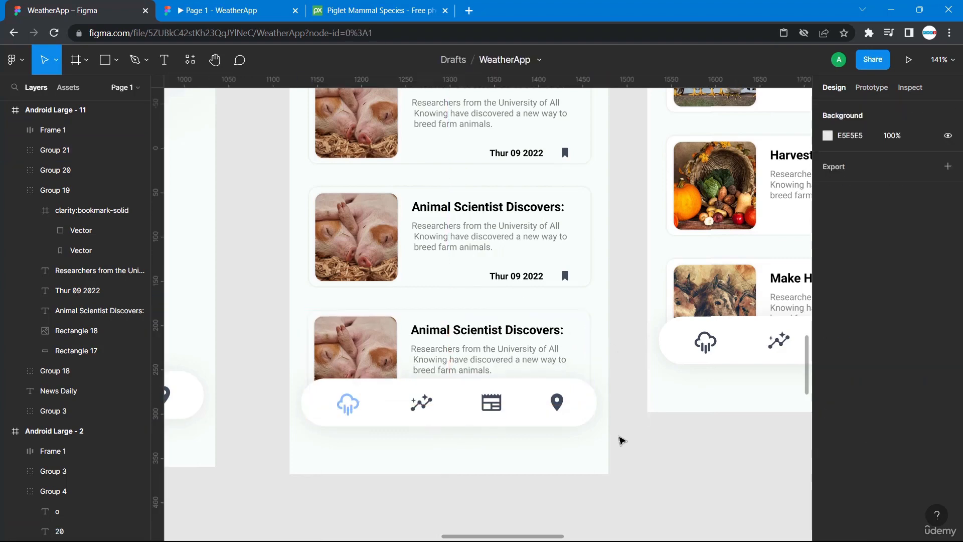
# Switch to the Pixabay tab and go back to the harvesting photo search results.
pyautogui.scroll(5, 621, 440)
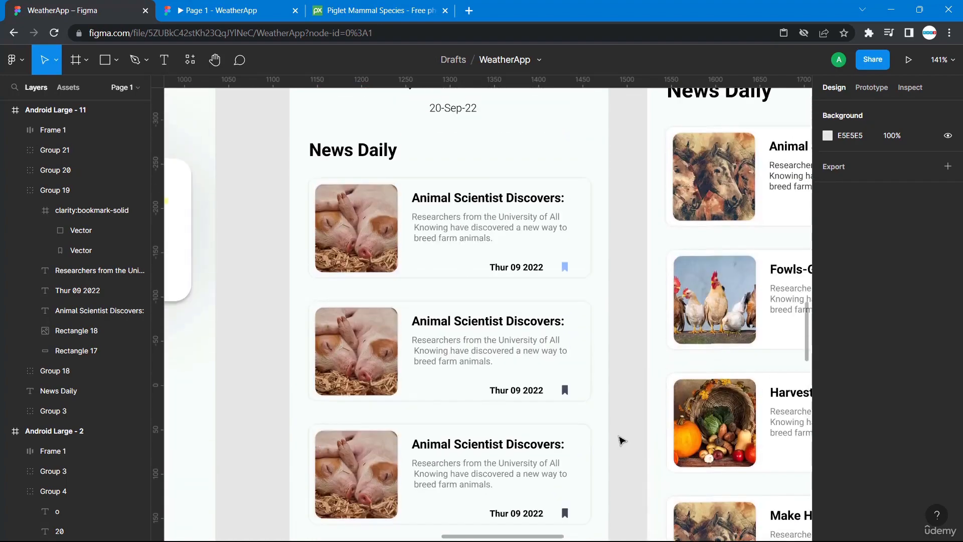
pyautogui.click(386, 7)
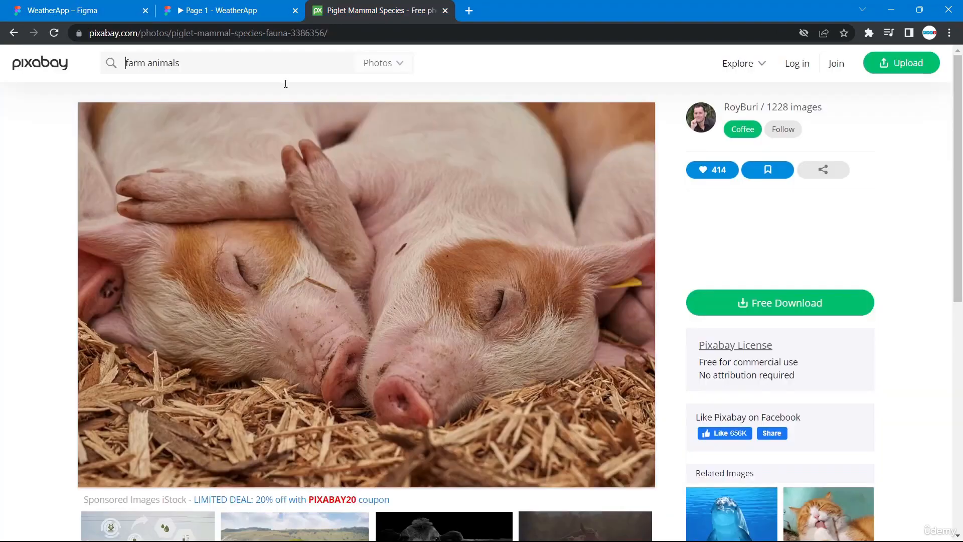
pyautogui.scroll(-9, 254, 143)
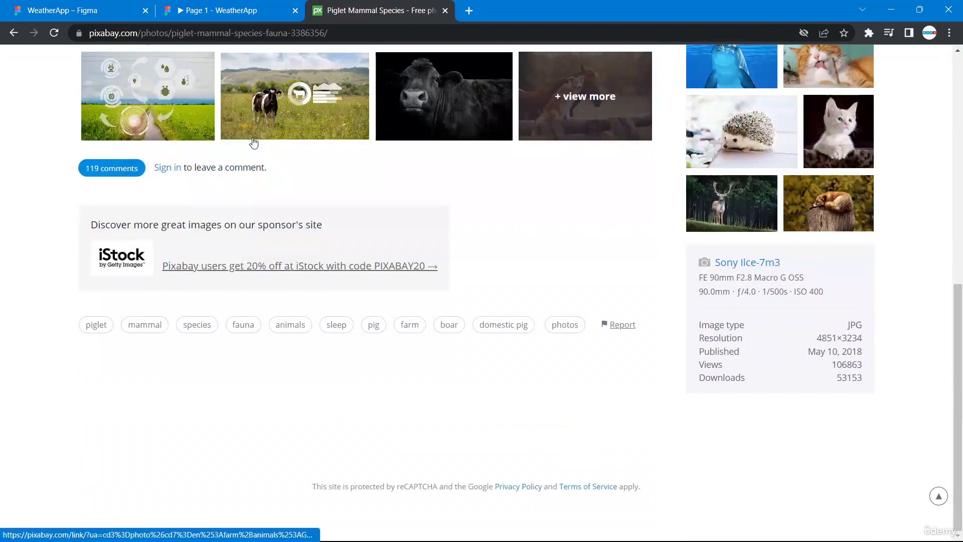
pyautogui.scroll(4, 254, 143)
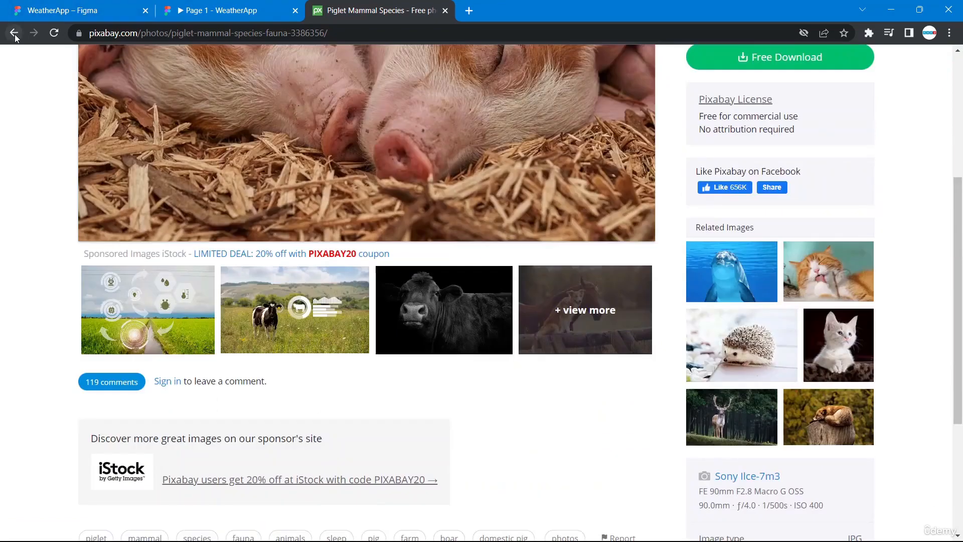
pyautogui.click(14, 34)
pyautogui.click(14, 34)
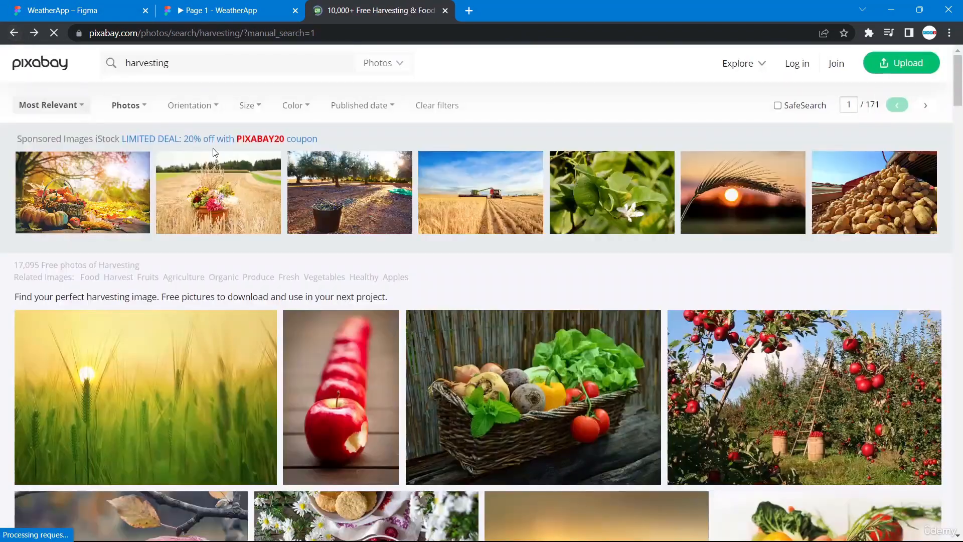
# Copy the vegetables basket image and return to the Figma tab.
pyautogui.scroll(-2, 552, 269)
pyautogui.rightClick(552, 269)
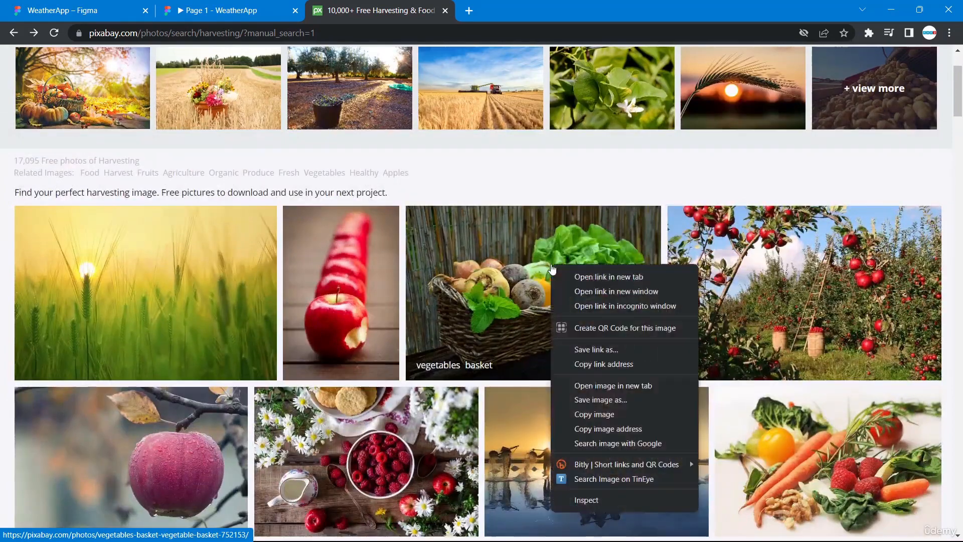
pyautogui.click(605, 418)
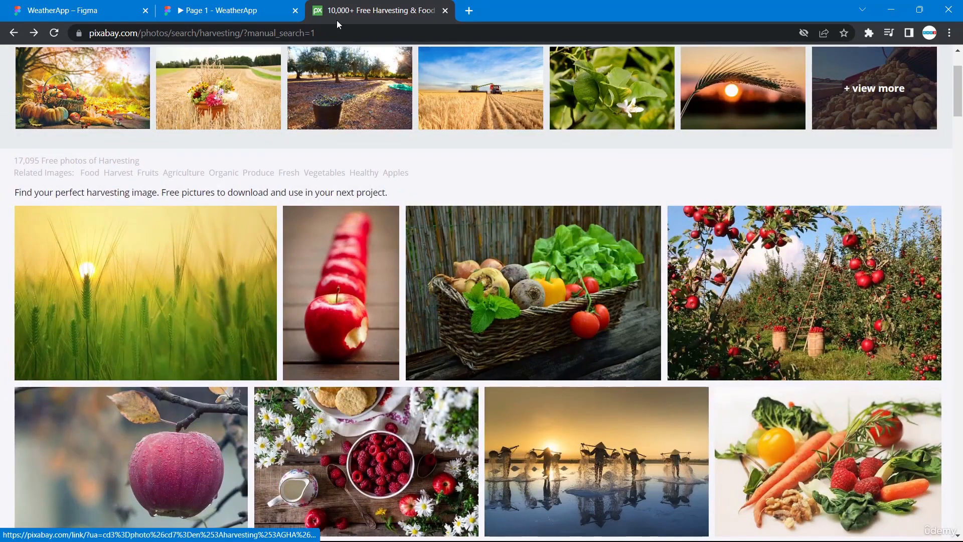
pyautogui.rightClick(530, 294)
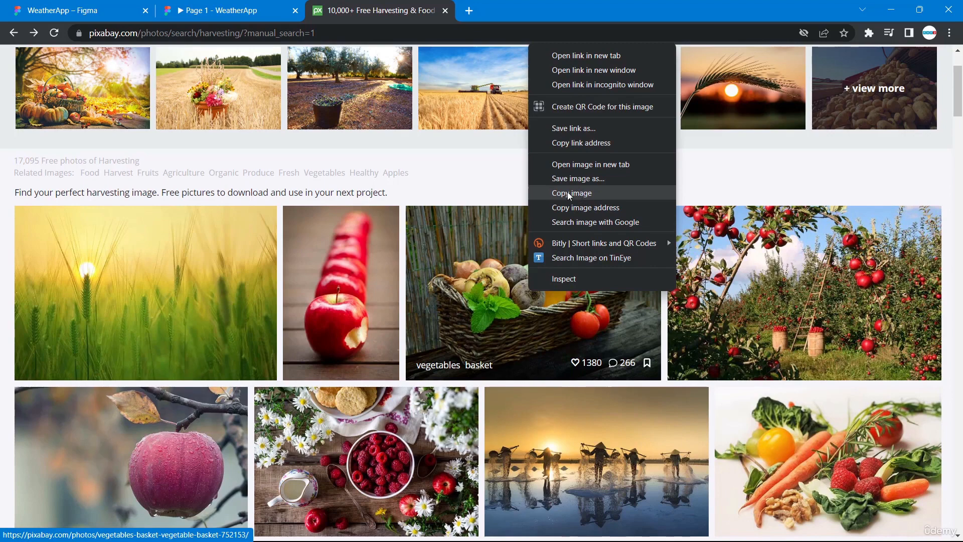
pyautogui.click(67, 6)
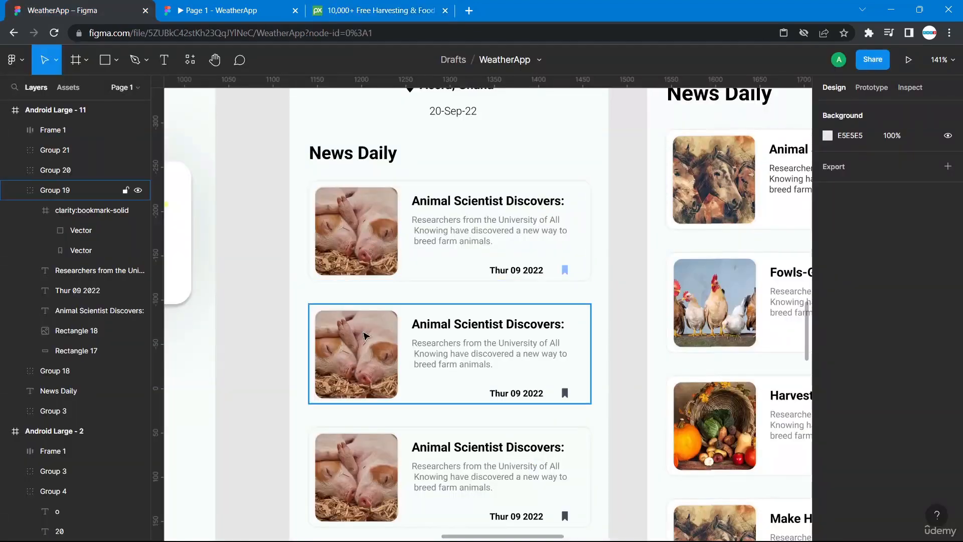
# Replace the second news card's image with the copied vegetables basket photo.
pyautogui.doubleClick(364, 335)
pyautogui.rightClick(364, 335)
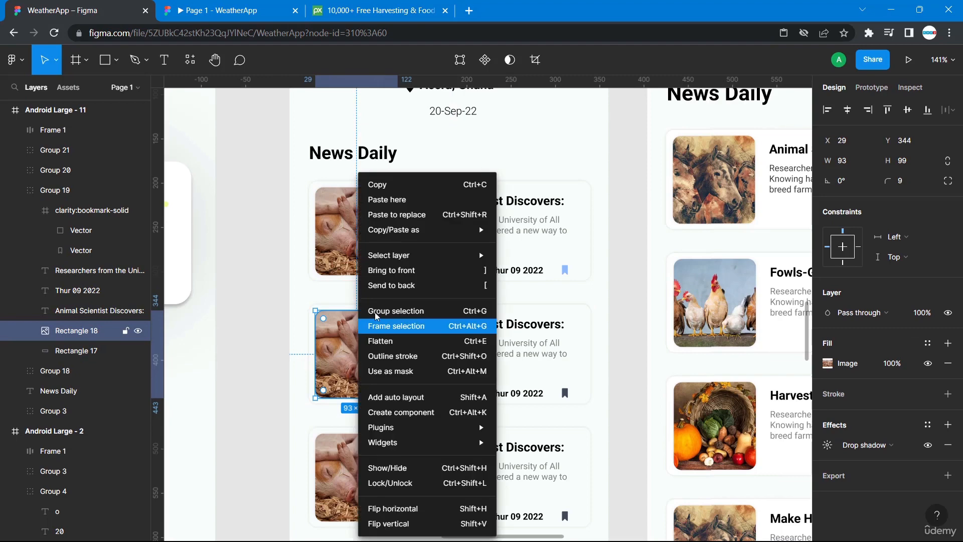
pyautogui.click(391, 199)
pyautogui.click(260, 340)
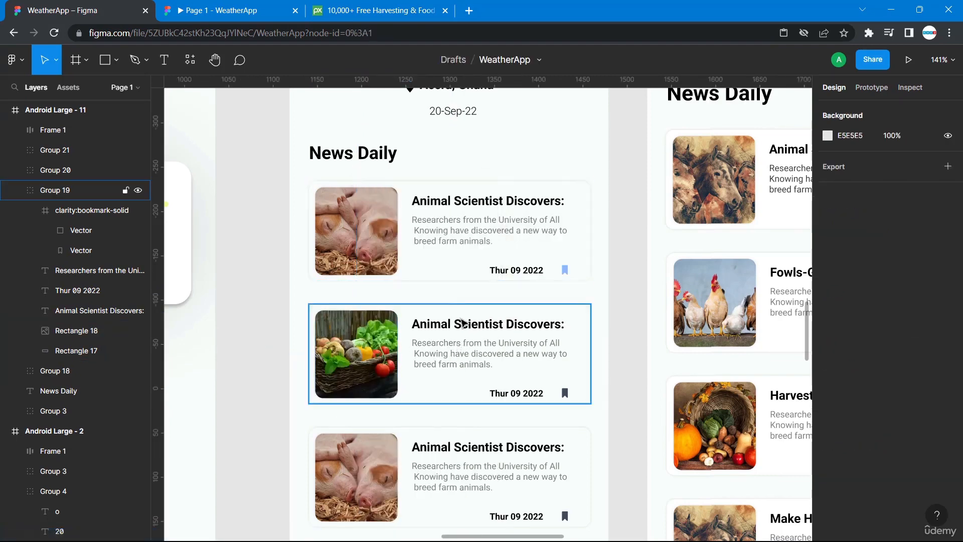
# Switch to the Pixabay tab, scroll through the harvesting results and copy the buffalo farmer photo.
pyautogui.click(351, 10)
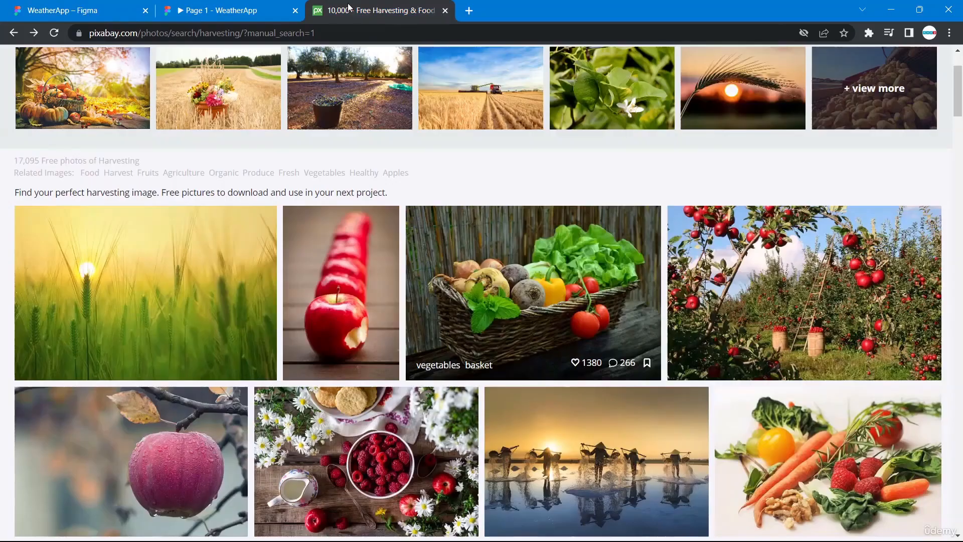
pyautogui.scroll(-10, 565, 384)
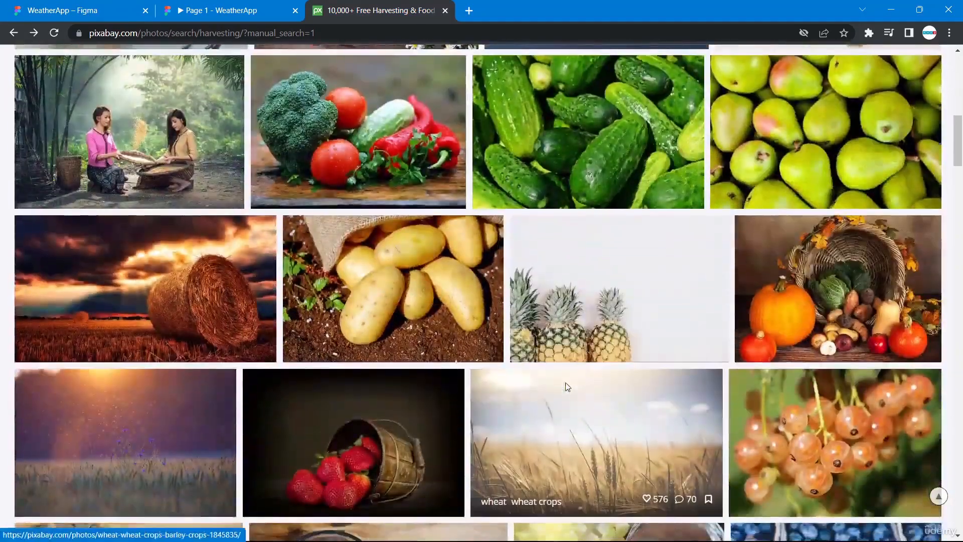
pyautogui.scroll(-6, 565, 382)
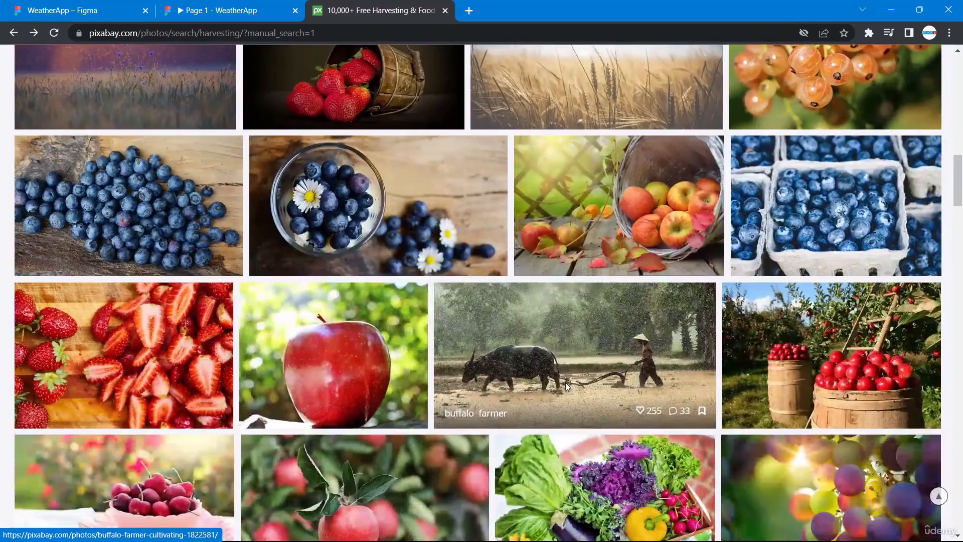
pyautogui.rightClick(565, 348)
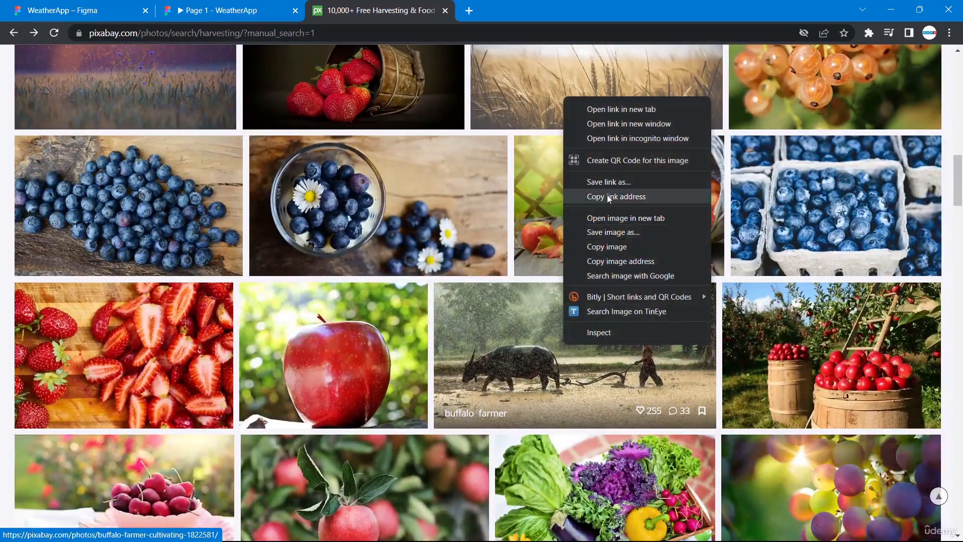
pyautogui.click(616, 247)
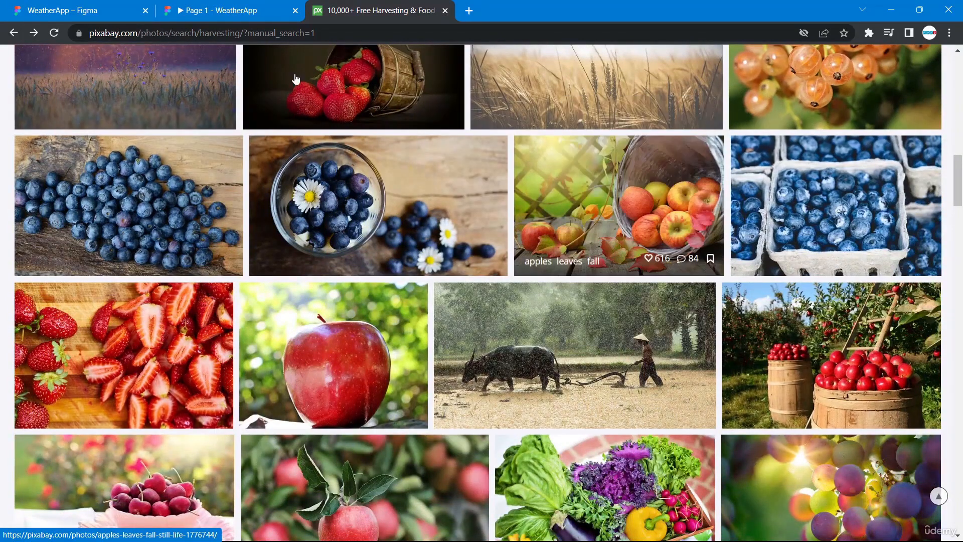
# Return to Figma, replace the third card's image with the buffalo farmer photo, and select the fourth card's image.
pyautogui.click(92, 11)
pyautogui.scroll(-3, 361, 425)
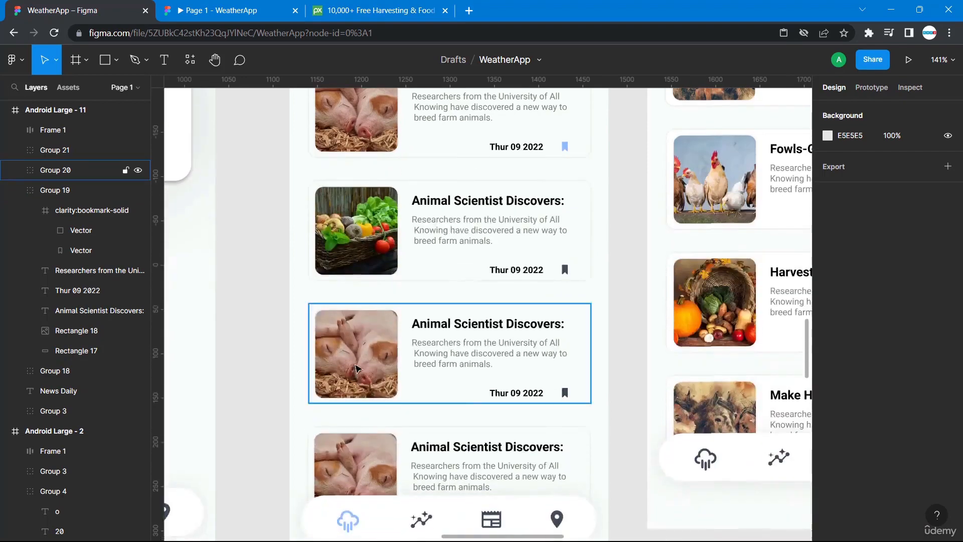
pyautogui.doubleClick(357, 369)
pyautogui.rightClick(353, 343)
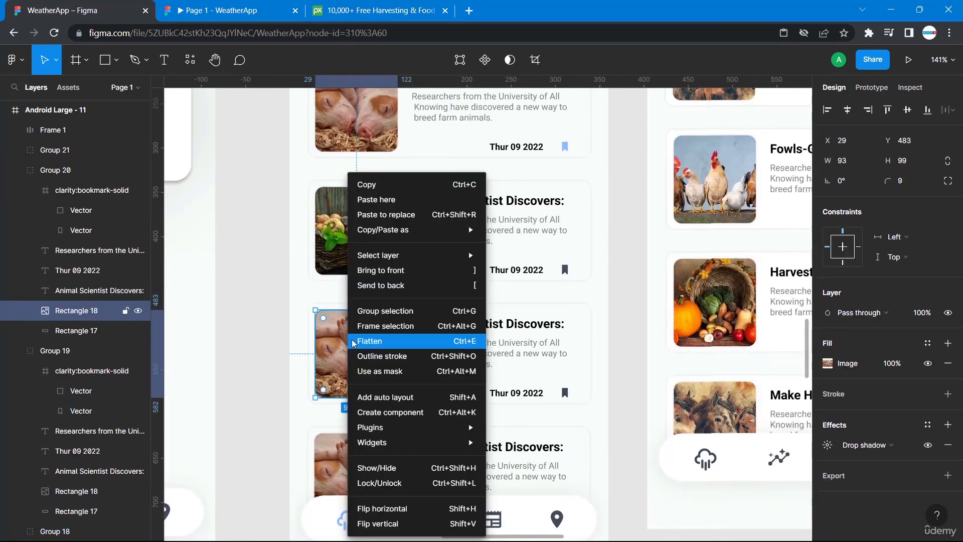
pyautogui.click(375, 205)
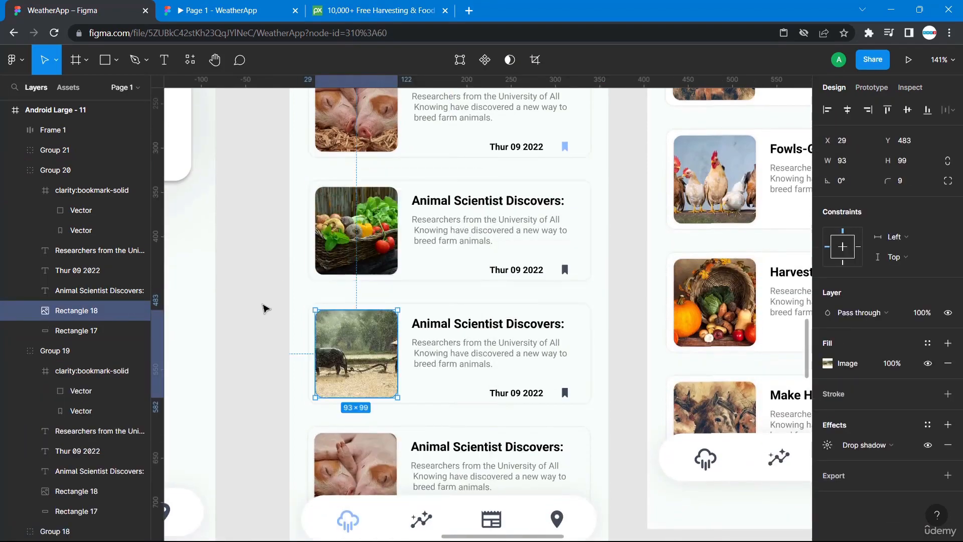
pyautogui.click(265, 305)
pyautogui.scroll(-4, 264, 306)
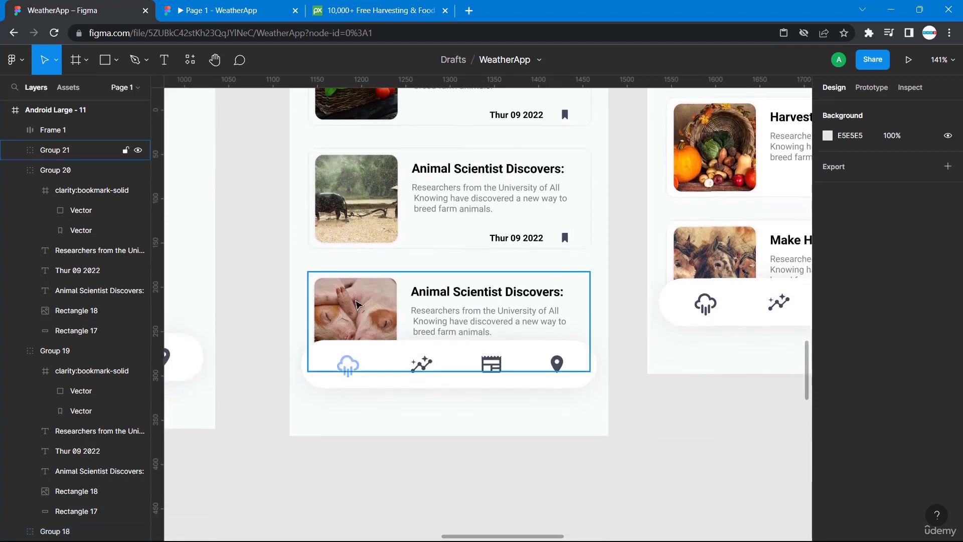
pyautogui.doubleClick(357, 304)
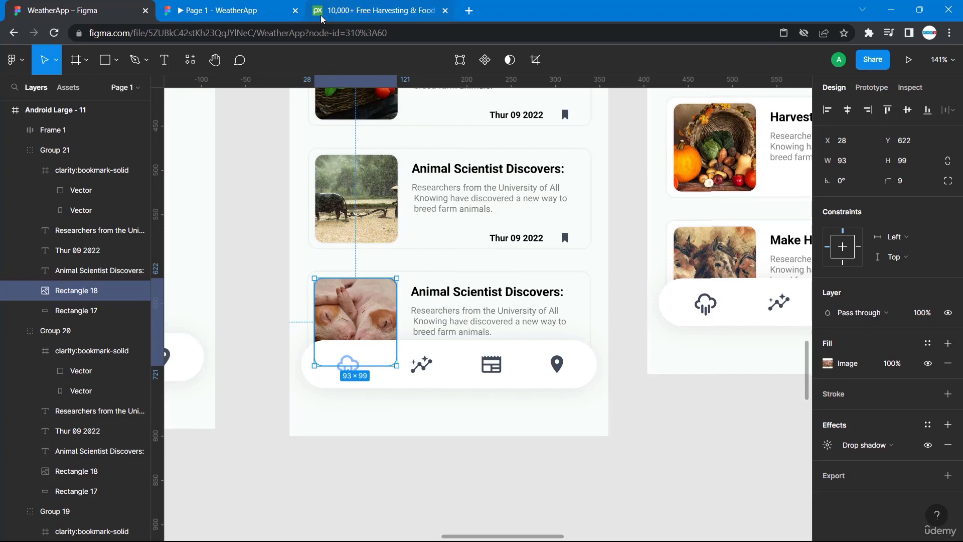
# Switch to Pixabay, browse further down the results and copy the apple orchard barrels photo.
pyautogui.click(340, 15)
pyautogui.scroll(-5, 789, 353)
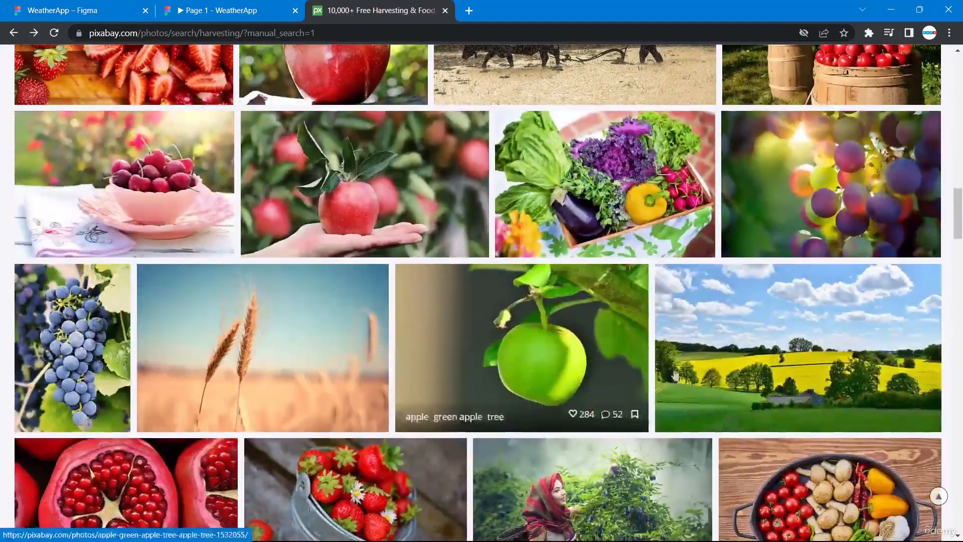
pyautogui.scroll(-3, 789, 353)
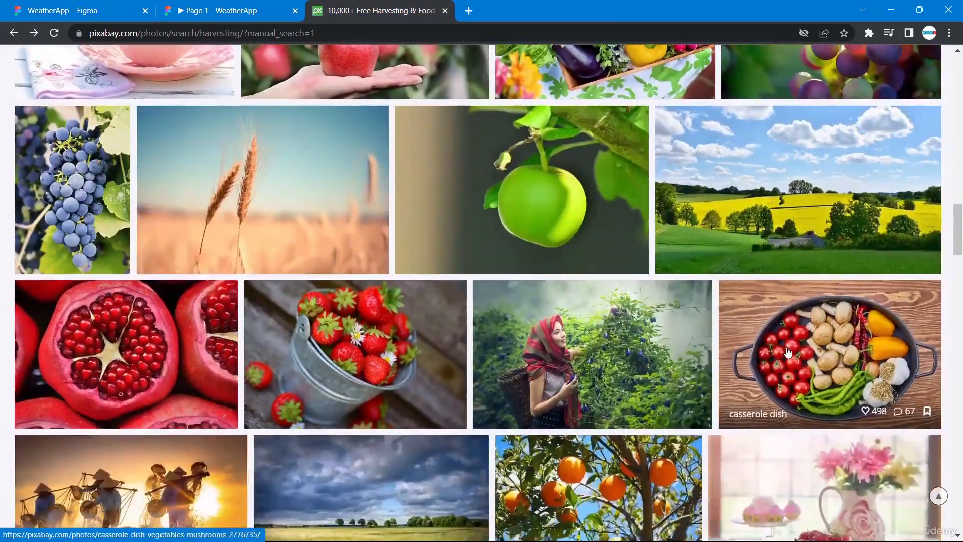
pyautogui.scroll(6, 788, 353)
pyautogui.scroll(-5, 789, 353)
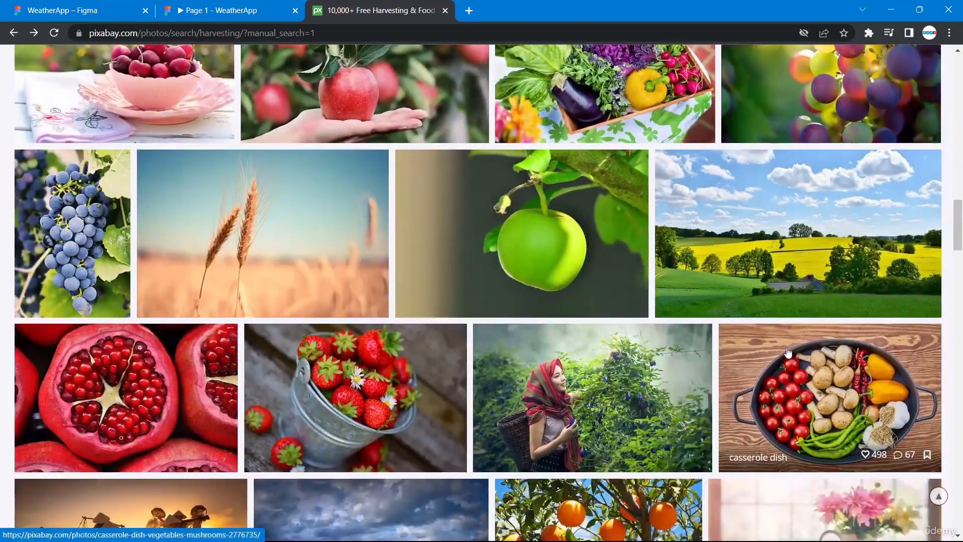
pyautogui.scroll(5, 789, 353)
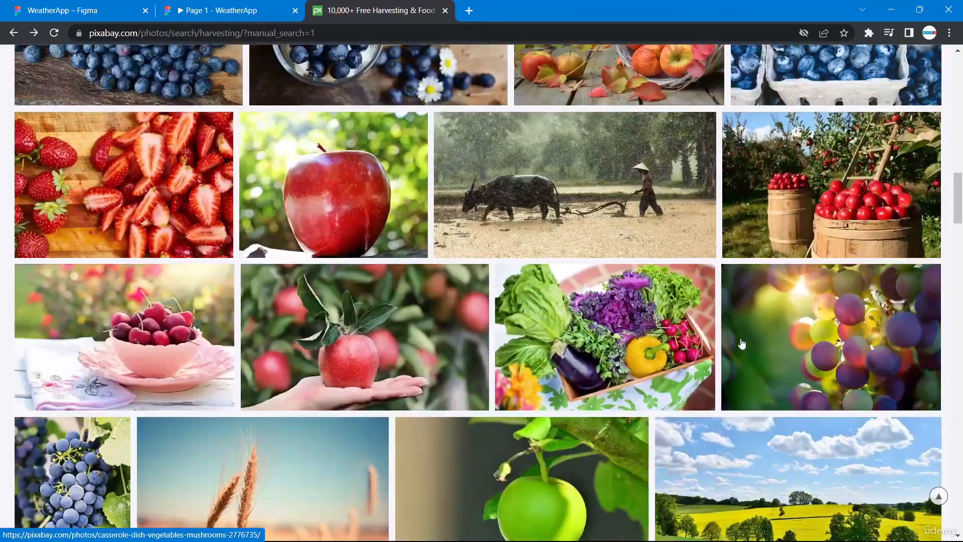
pyautogui.rightClick(812, 202)
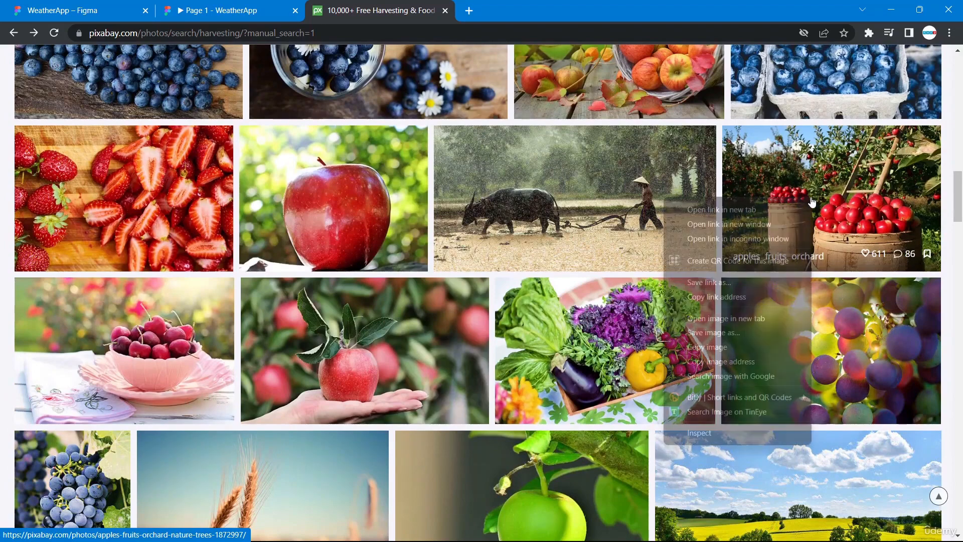
pyautogui.click(730, 347)
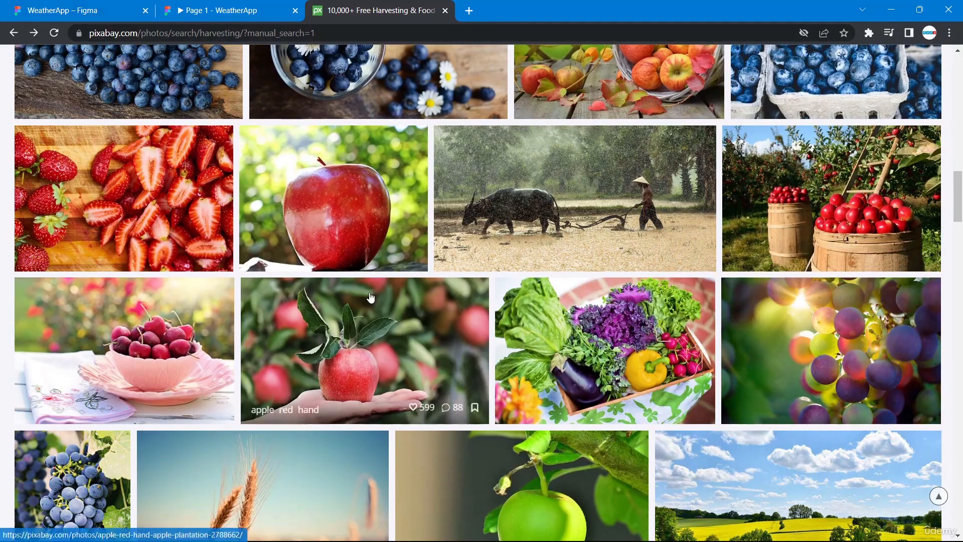
# Scroll further through the results, copy the pumpkin harvest autumn photo and return to the Figma tab.
pyautogui.scroll(-10, 370, 297)
pyautogui.scroll(-10, 370, 297)
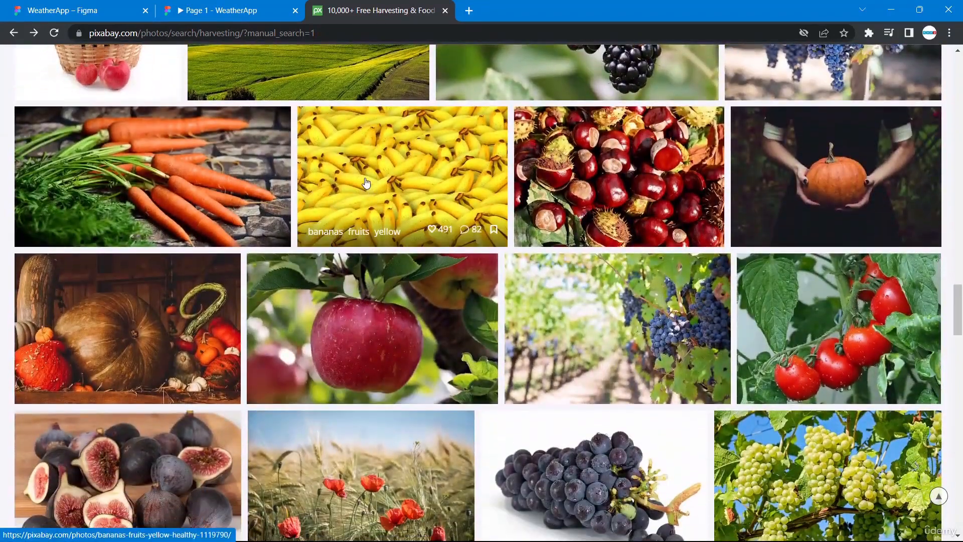
pyautogui.scroll(-2, 366, 183)
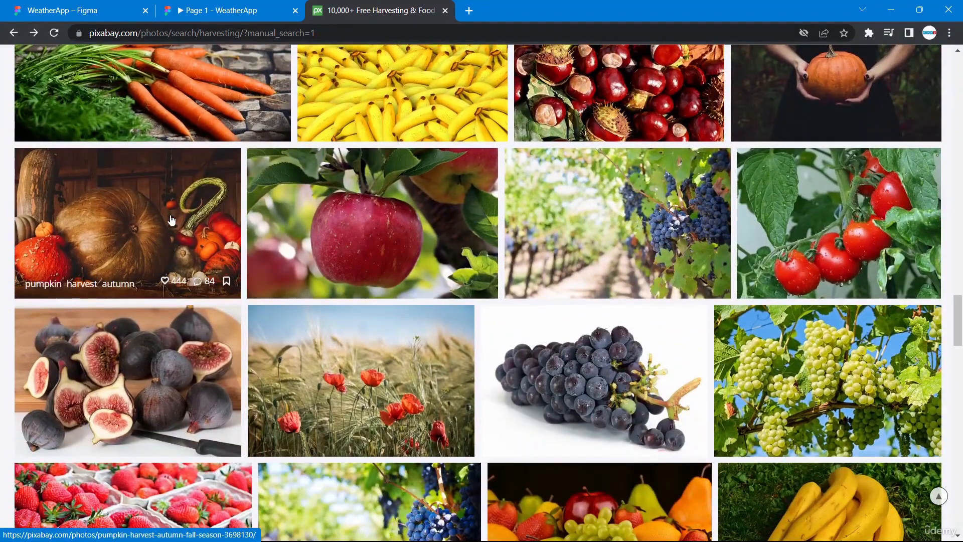
pyautogui.rightClick(171, 217)
pyautogui.click(235, 364)
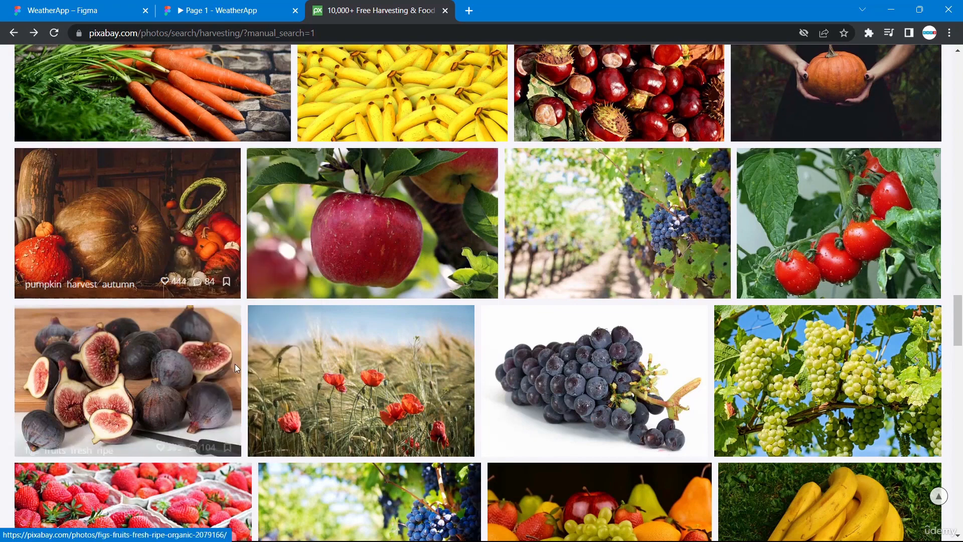
pyautogui.click(91, 6)
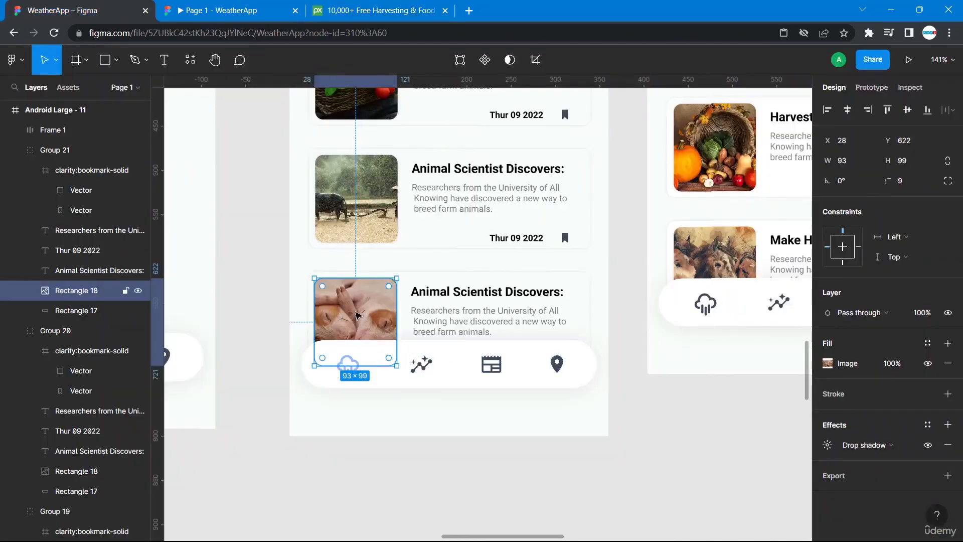
# Paste the pumpkin photo in place of the fourth card's image.
pyautogui.rightClick(355, 312)
pyautogui.click(390, 200)
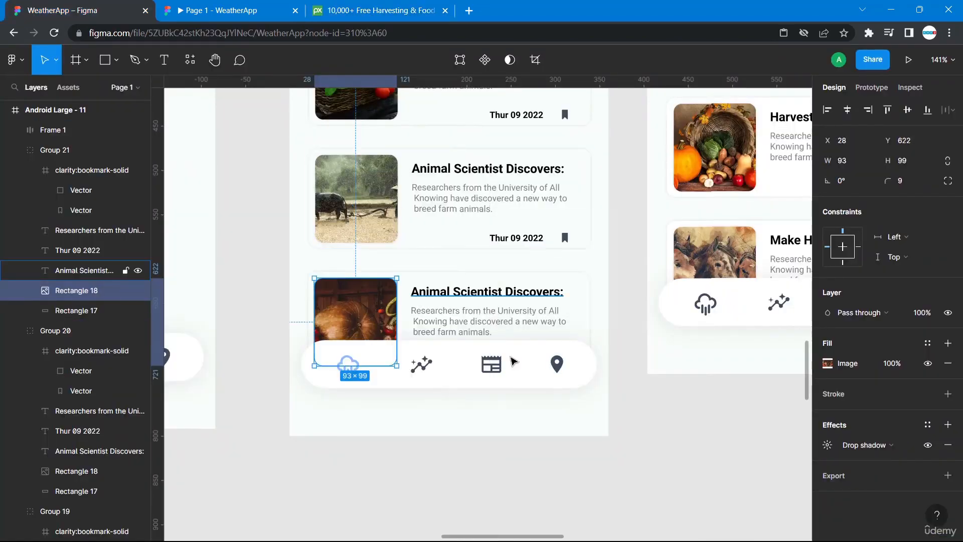
pyautogui.scroll(6, 616, 397)
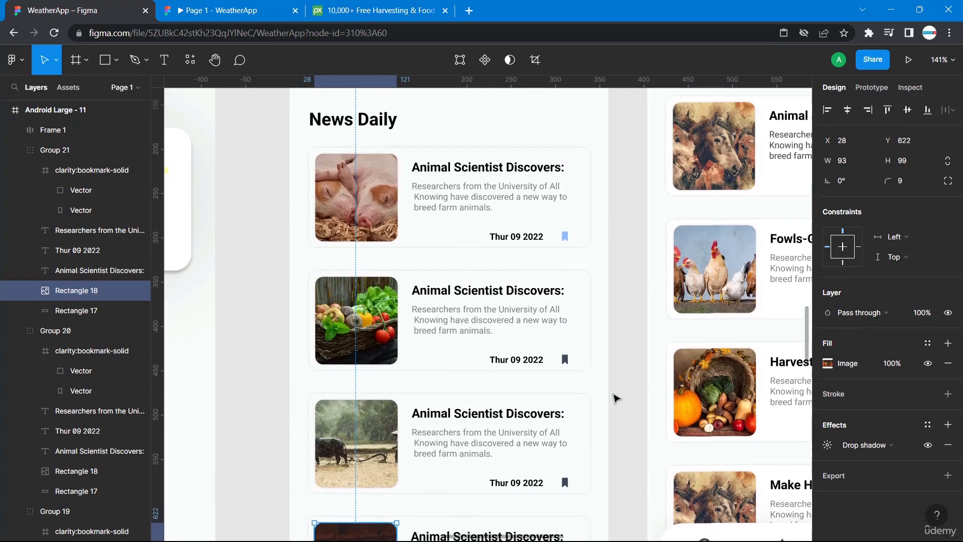
# Scroll around the canvas to review the news cards and the neighbouring weather details screen.
pyautogui.scroll(2, 616, 397)
pyautogui.scroll(-6, 616, 398)
pyautogui.hscroll(-7, 416, 446)
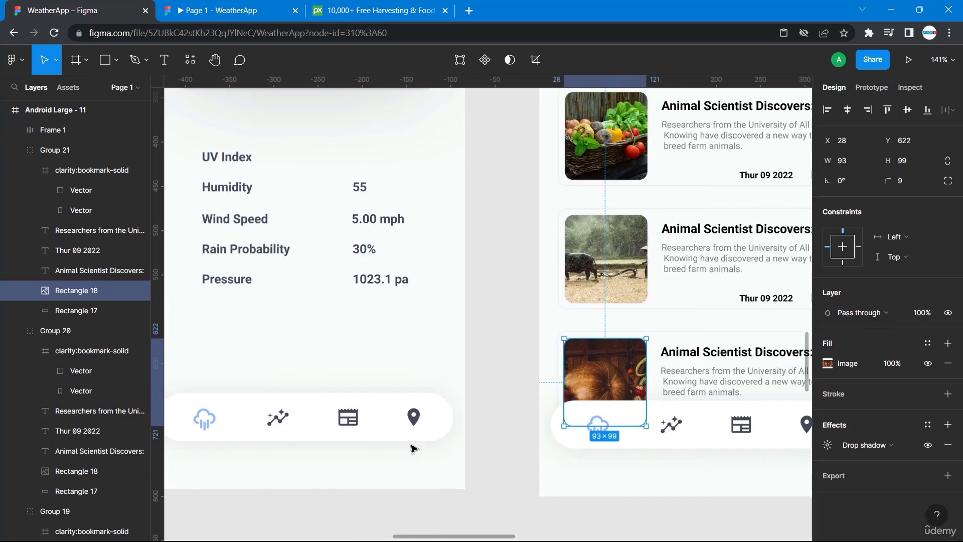
pyautogui.scroll(4, 305, 294)
pyautogui.scroll(-4, 305, 292)
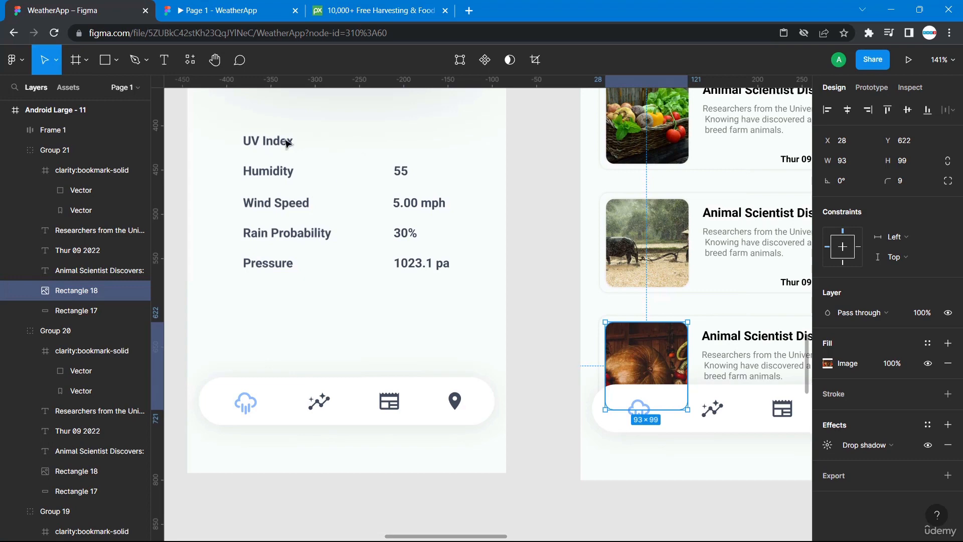
pyautogui.scroll(4, 387, 172)
pyautogui.scroll(-4, 387, 172)
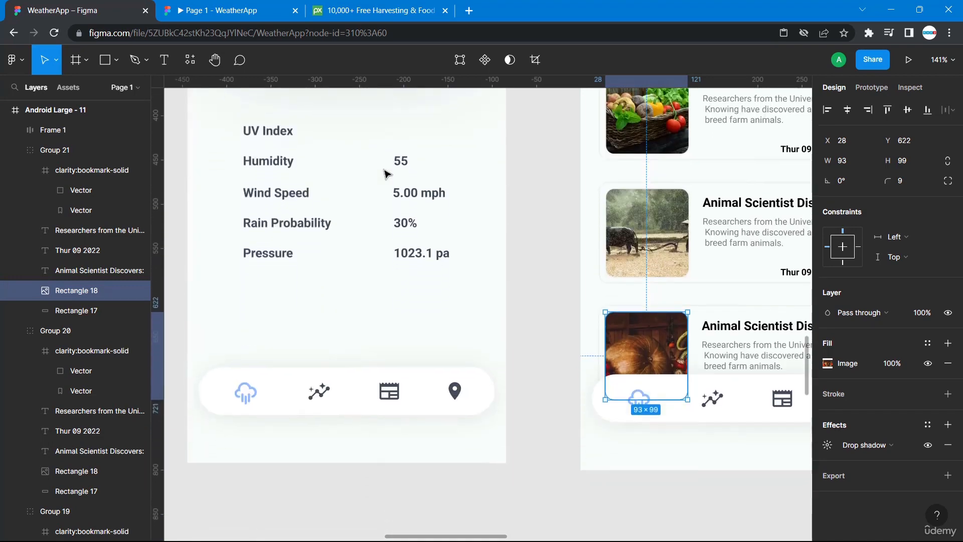
pyautogui.scroll(-3, 387, 172)
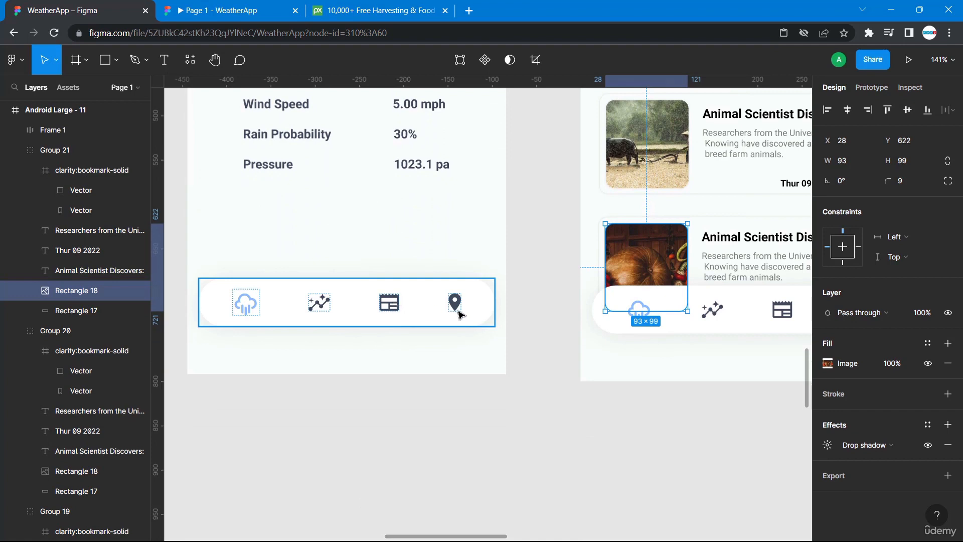
pyautogui.hscroll(5, 460, 313)
pyautogui.hscroll(-2, 486, 271)
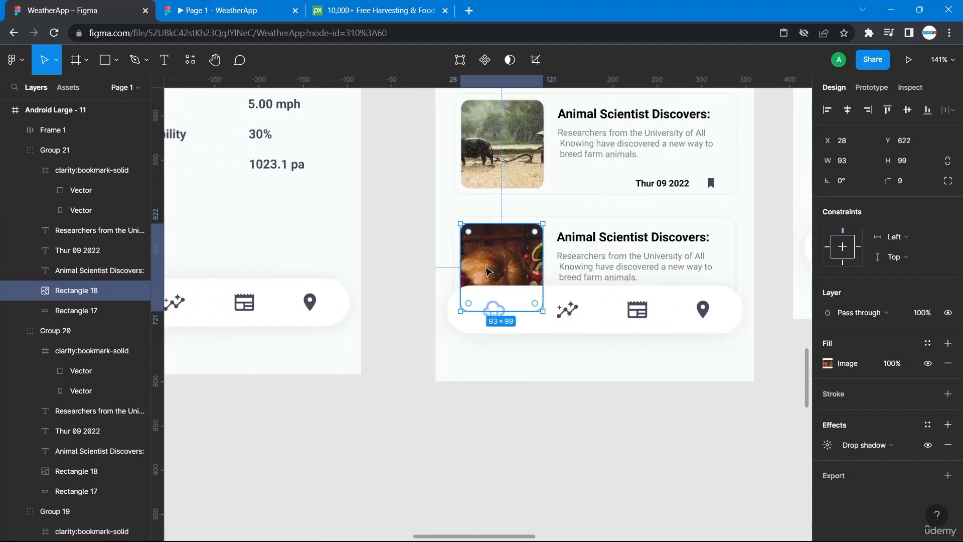
pyautogui.hscroll(-1, 486, 271)
# Select the calendar icon in the Android Large - 2 navigation bar and add an On tap prototype link navigating to the News Daily screen.
pyautogui.click(264, 307)
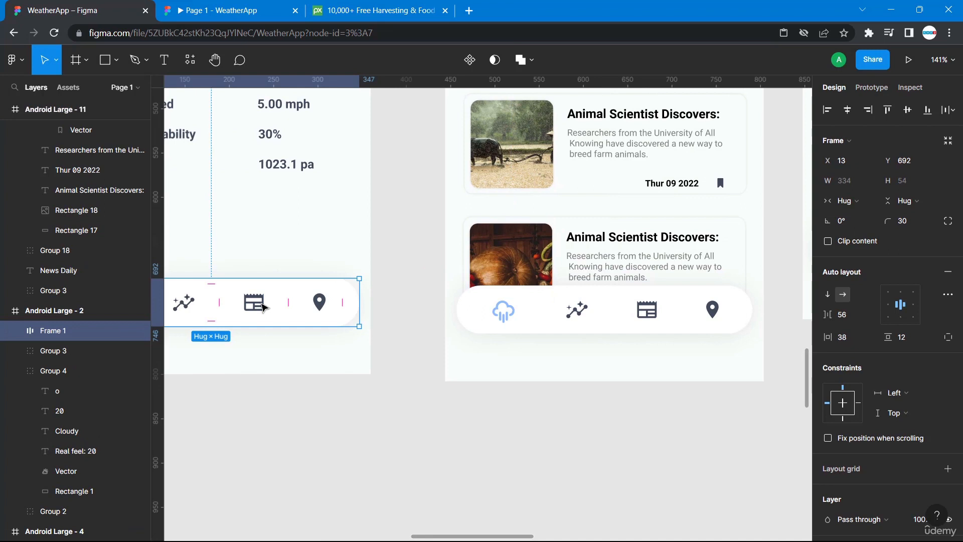
pyautogui.doubleClick(264, 307)
pyautogui.doubleClick(264, 307)
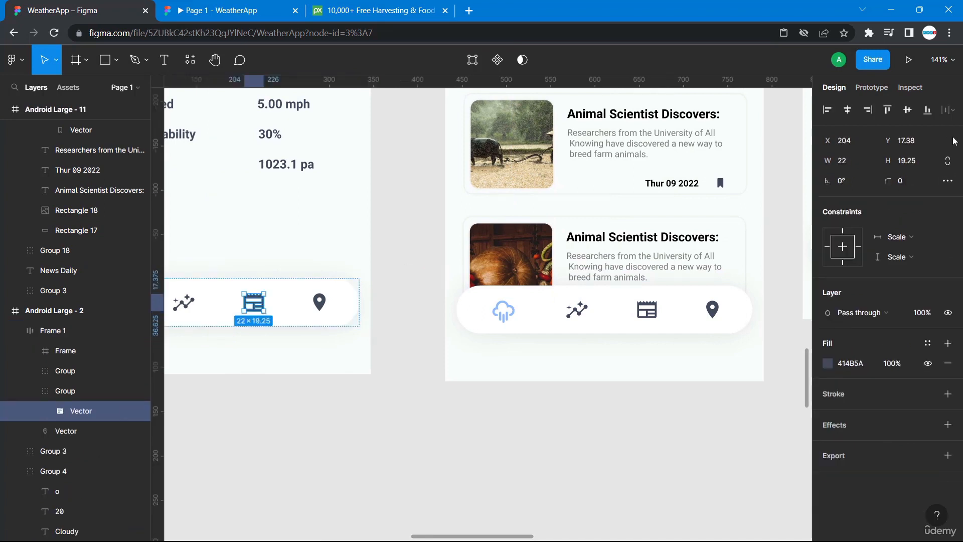
pyautogui.click(873, 89)
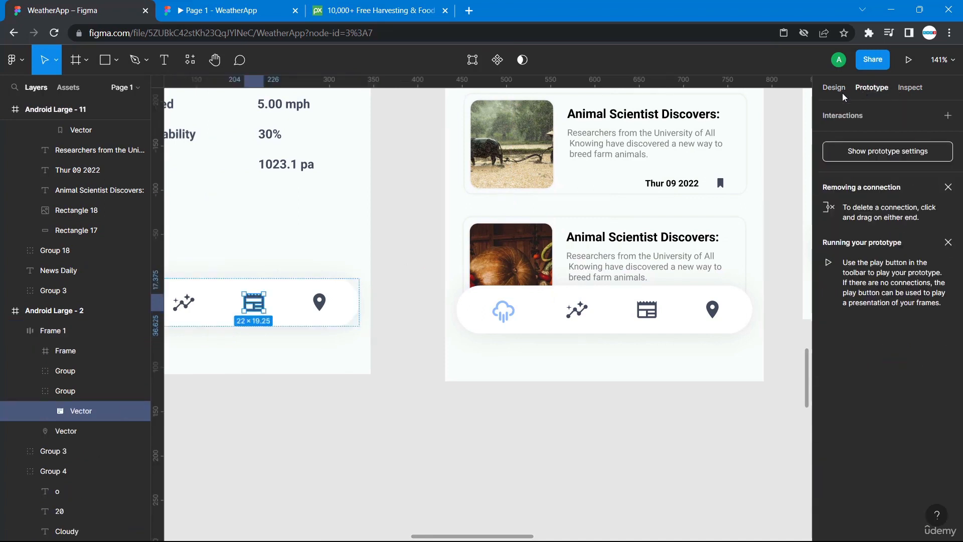
pyautogui.moveTo(264, 305); pyautogui.dragTo(525, 362)
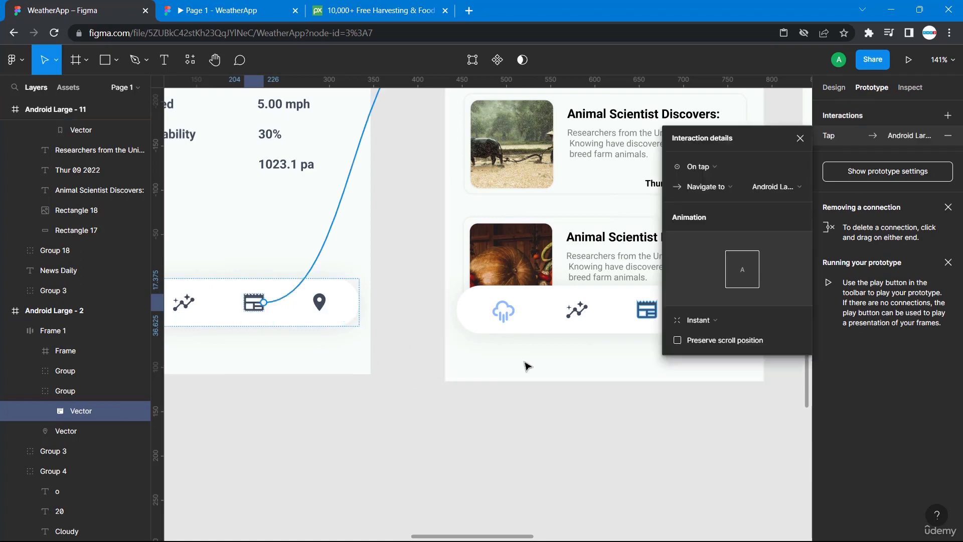
pyautogui.click(575, 419)
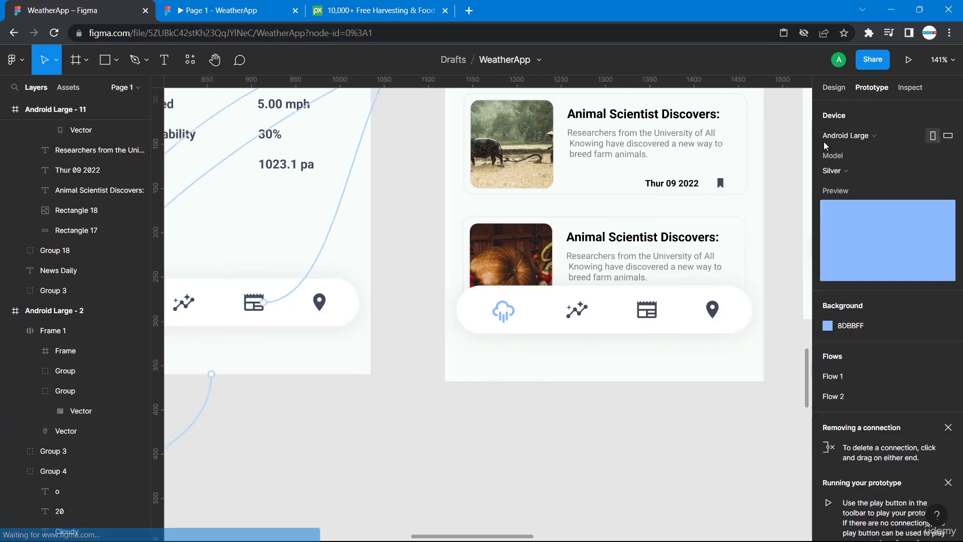
pyautogui.scroll(2, 749, 260)
pyautogui.hscroll(2, 749, 261)
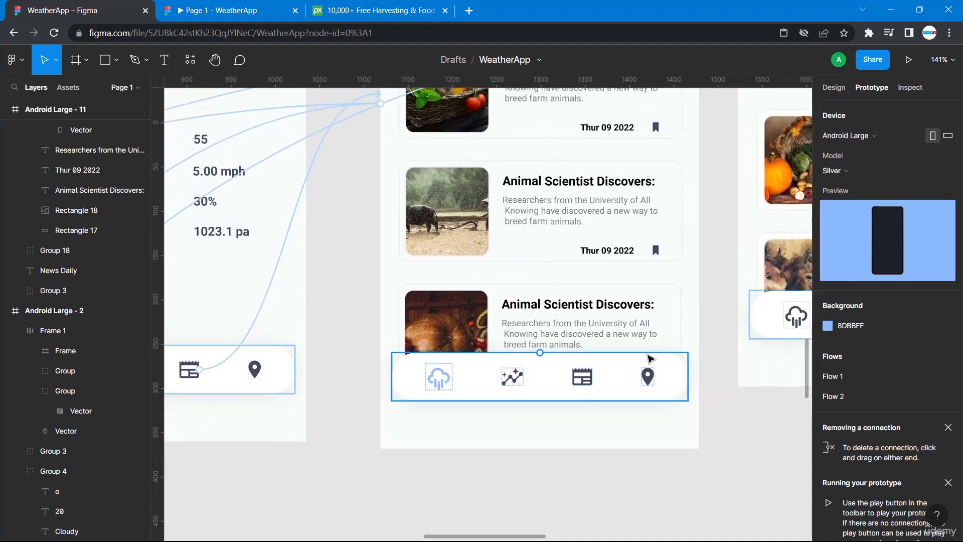
# Recolor the calendar icon in the News Daily navigation bar to the light blue 8DBBFF.
pyautogui.click(590, 380)
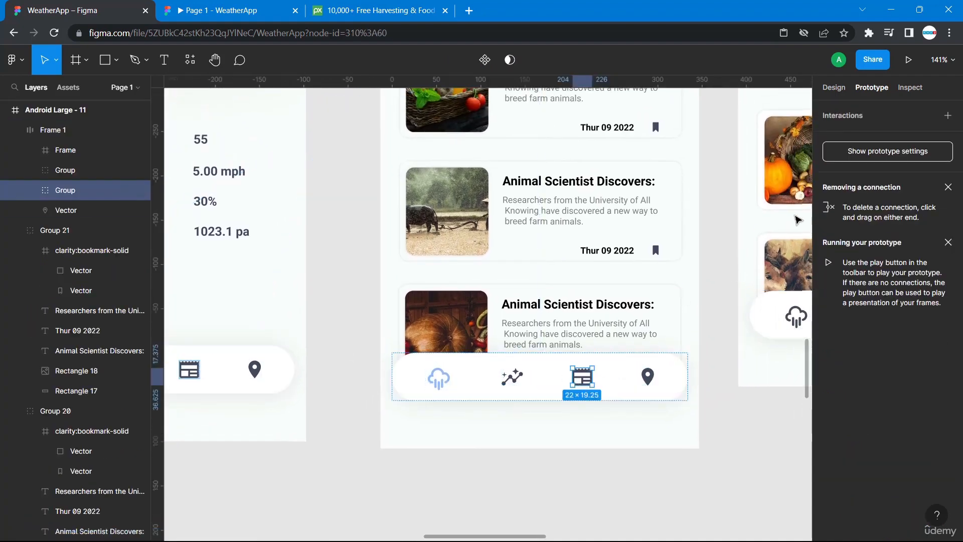
pyautogui.click(834, 88)
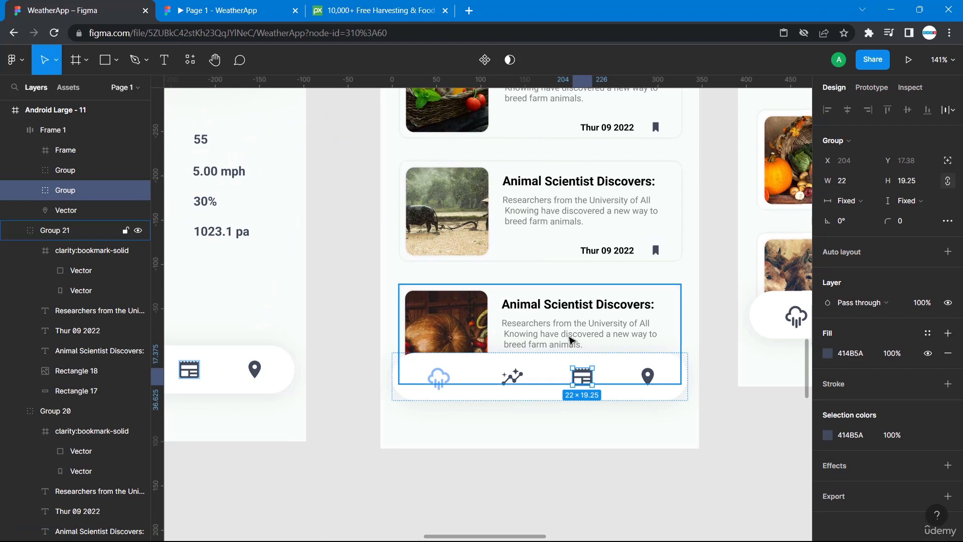
pyautogui.click(830, 355)
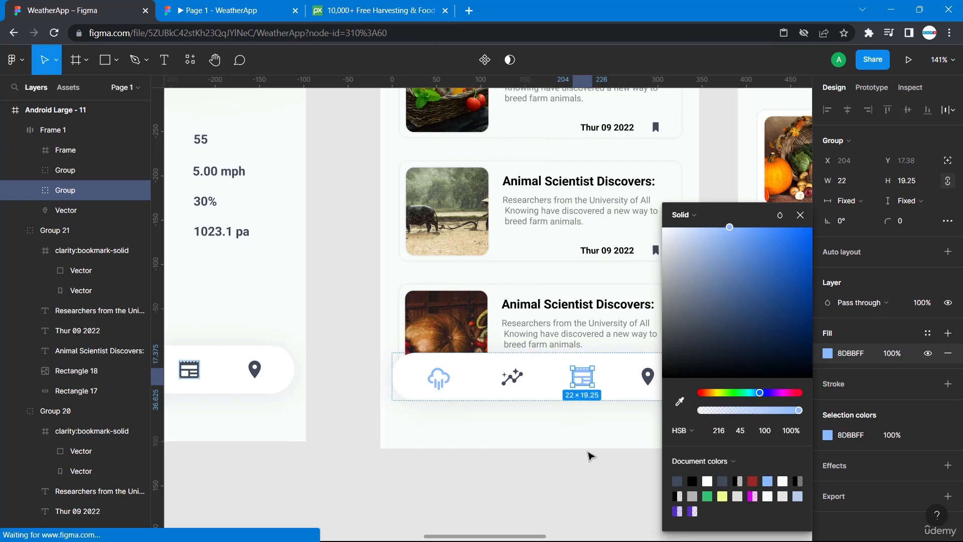
pyautogui.click(589, 456)
# Recolor the cloud icon in the News Daily navigation bar to the dark 414B5A.
pyautogui.doubleClick(436, 386)
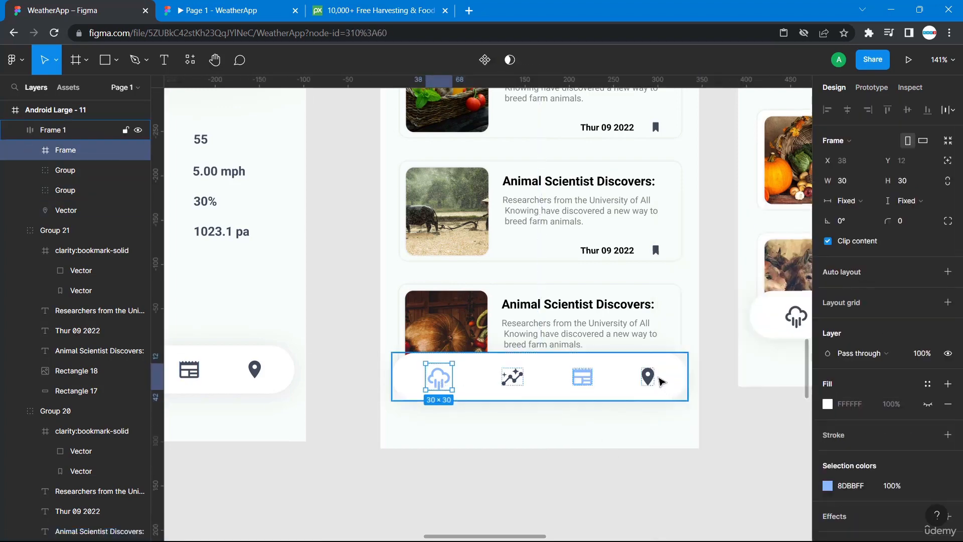
pyautogui.click(828, 404)
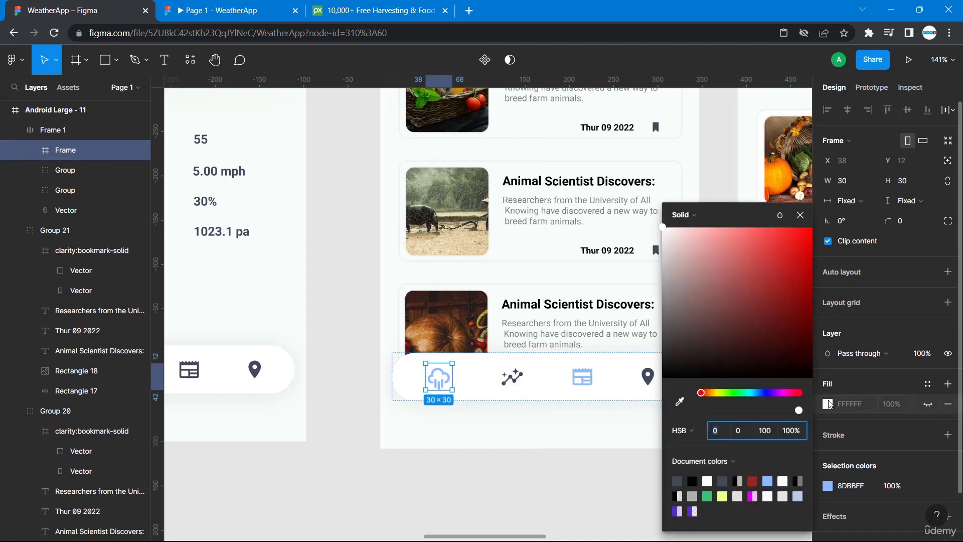
pyautogui.click(678, 481)
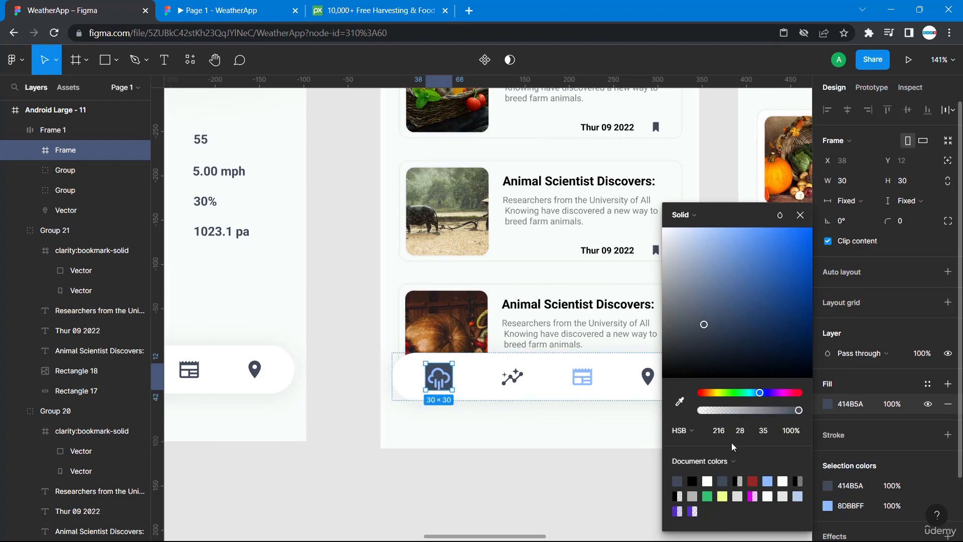
pyautogui.hotkey('ctrl', 'z')
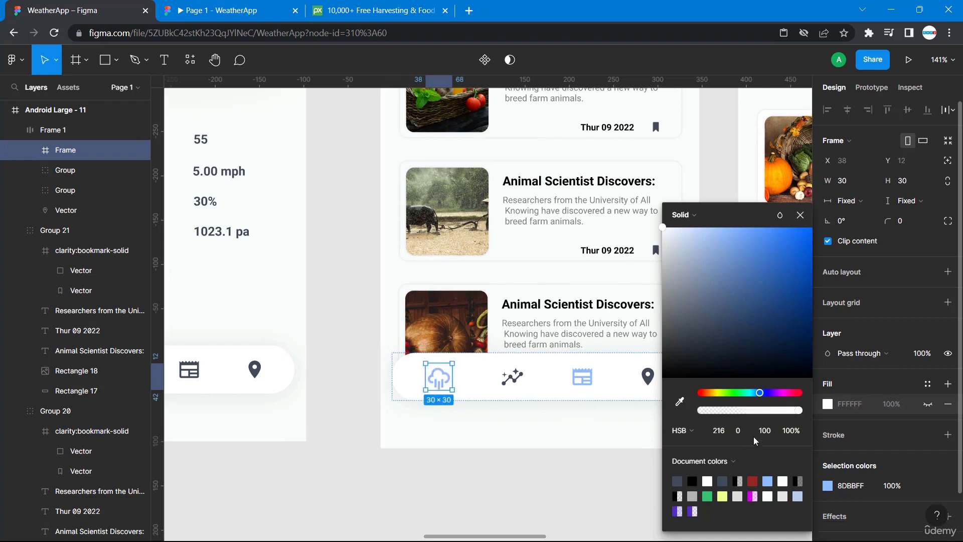
pyautogui.click(826, 486)
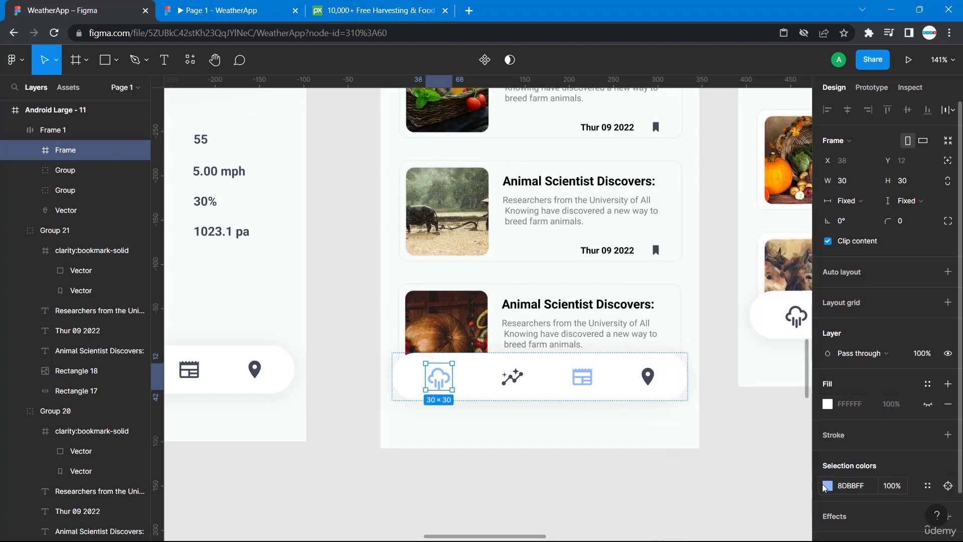
pyautogui.click(827, 487)
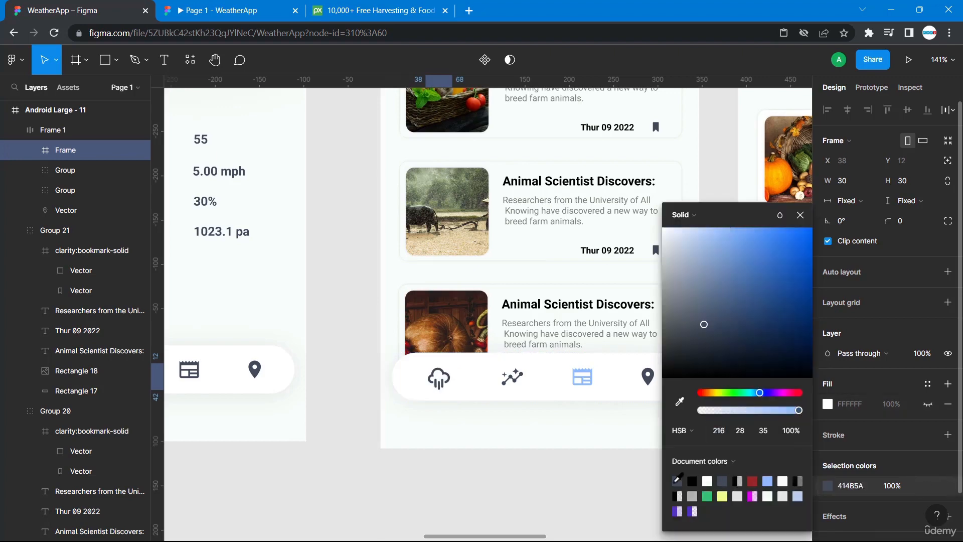
pyautogui.click(563, 492)
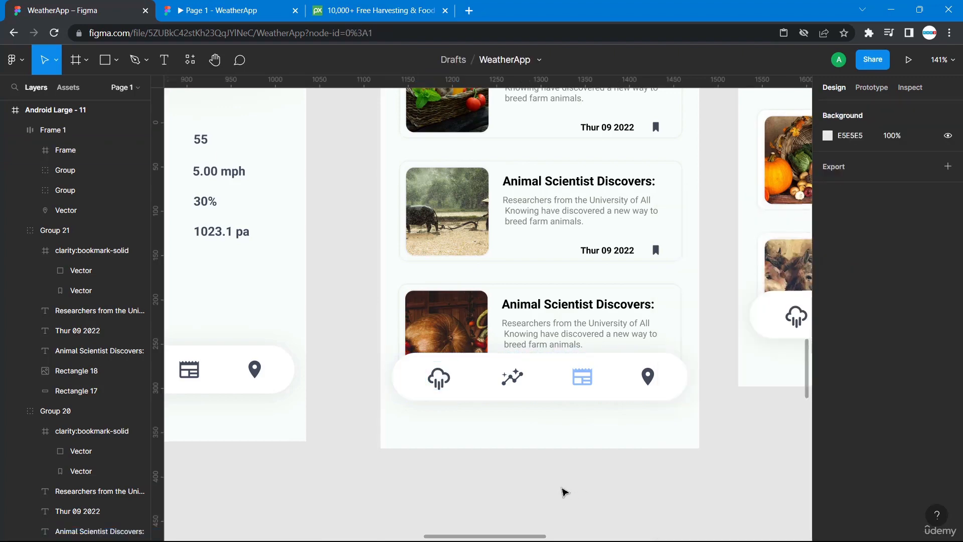
# Move the extra News Daily frame out of the row, to the right of the other screens.
pyautogui.scroll(-10, 564, 492)
pyautogui.scroll(1, 680, 266)
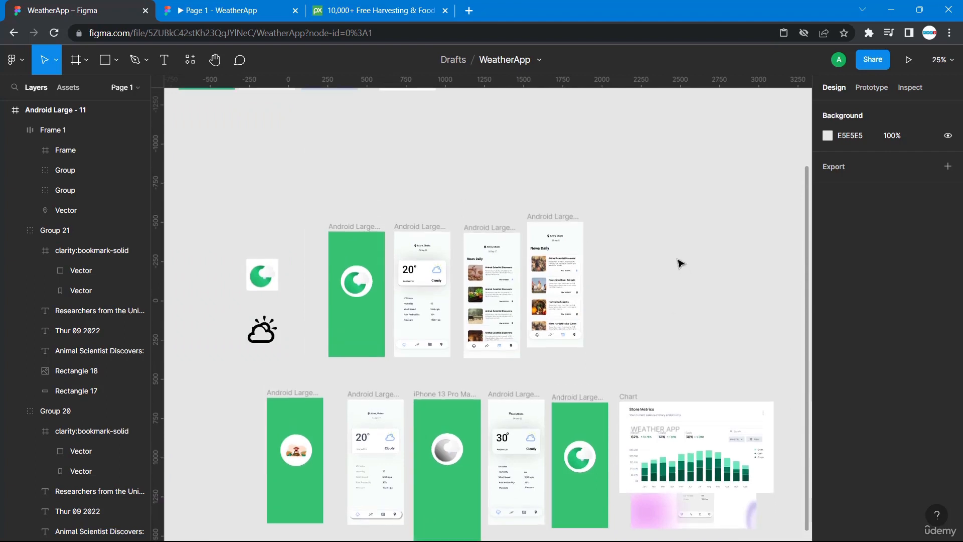
pyautogui.moveTo(545, 221); pyautogui.dragTo(797, 266)
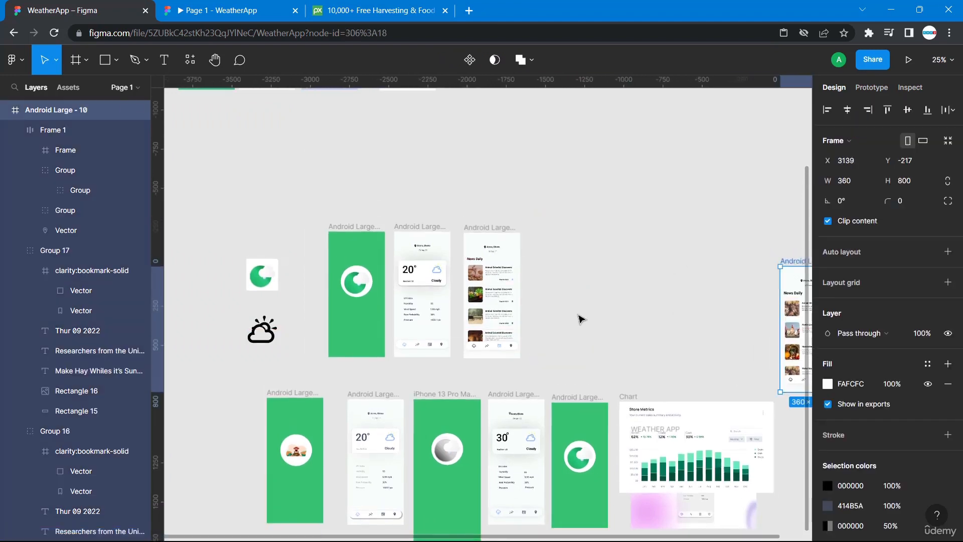
# Add an On tap prototype link from the News Daily cloud icon navigating to the weather details screen Android Large - 2.
pyautogui.scroll(-1, 582, 316)
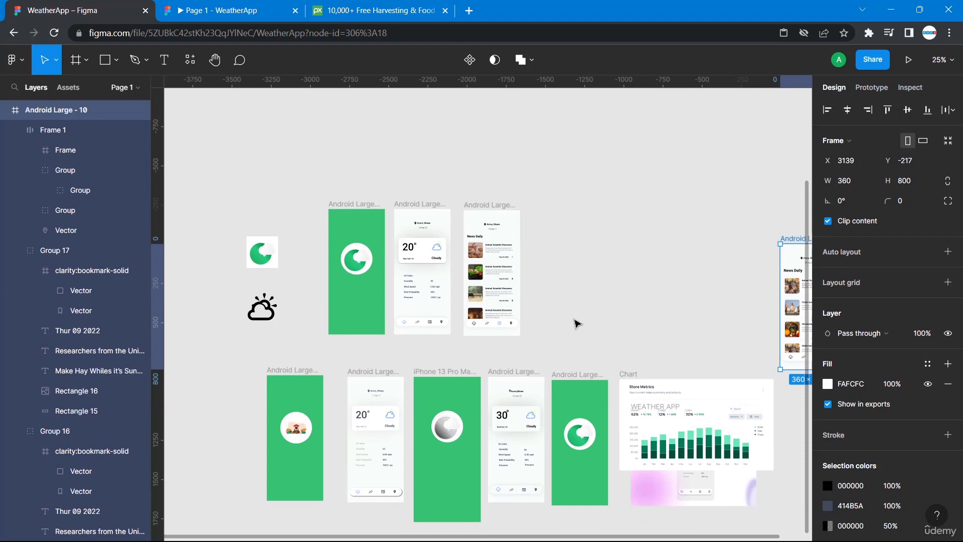
pyautogui.scroll(5, 576, 323)
pyautogui.scroll(5, 575, 323)
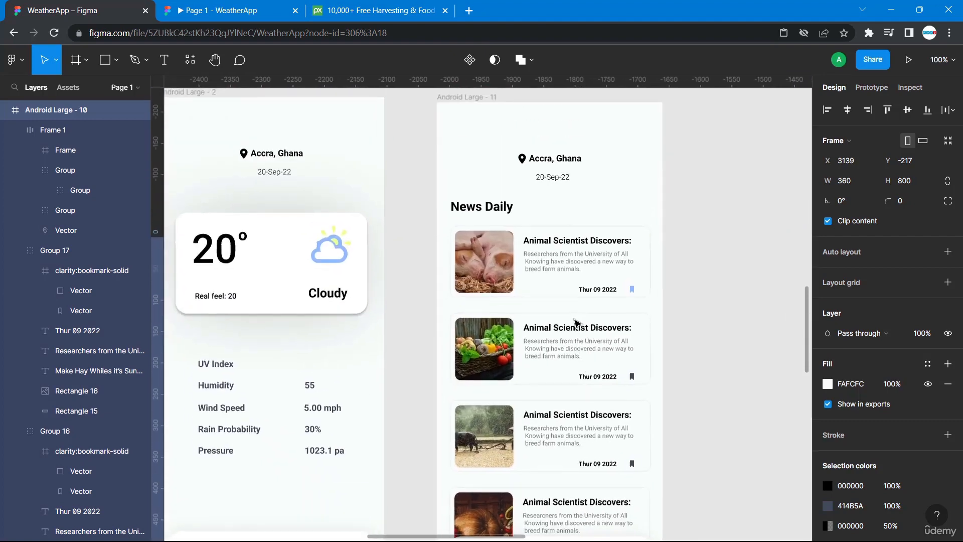
pyautogui.hscroll(-2, 576, 322)
pyautogui.scroll(-5, 547, 358)
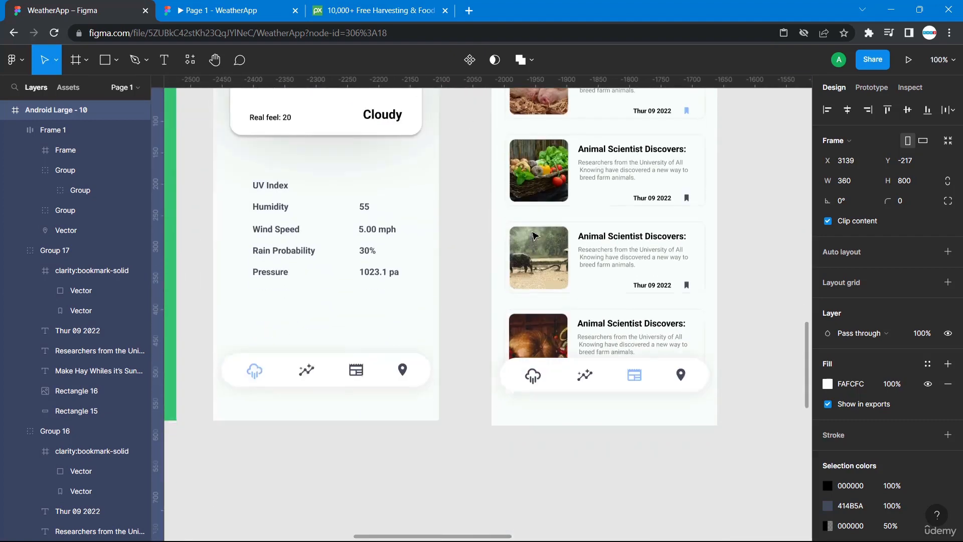
pyautogui.click(536, 357)
pyautogui.click(536, 358)
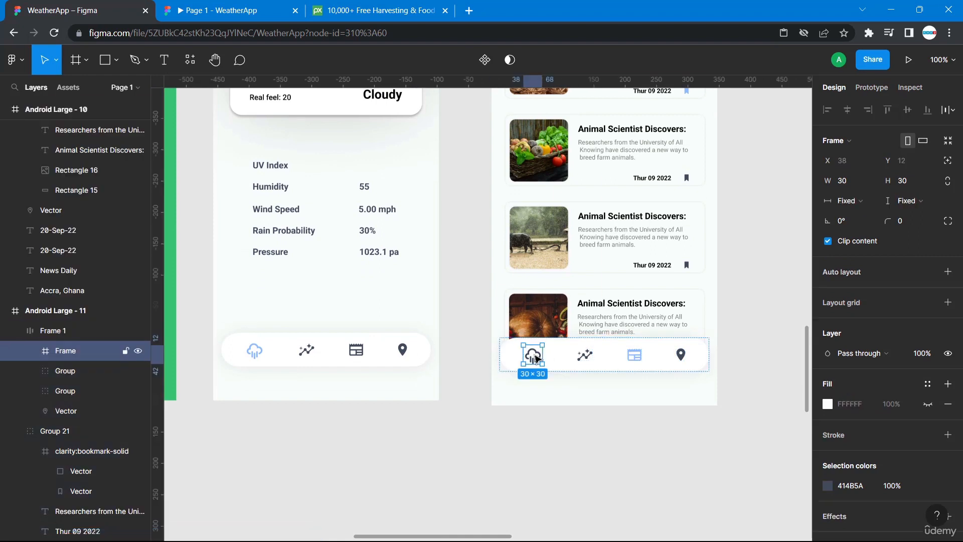
pyautogui.click(871, 87)
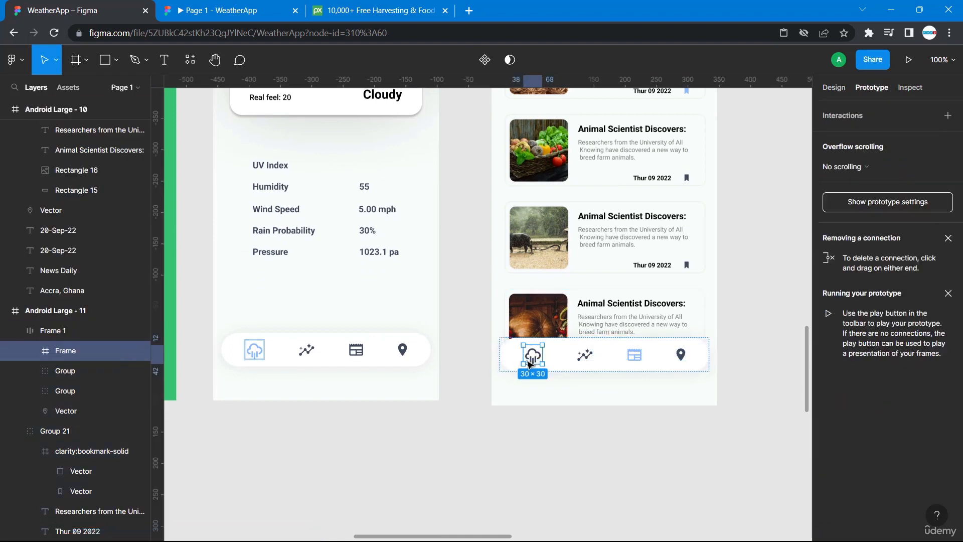
pyautogui.moveTo(524, 354); pyautogui.dragTo(380, 335)
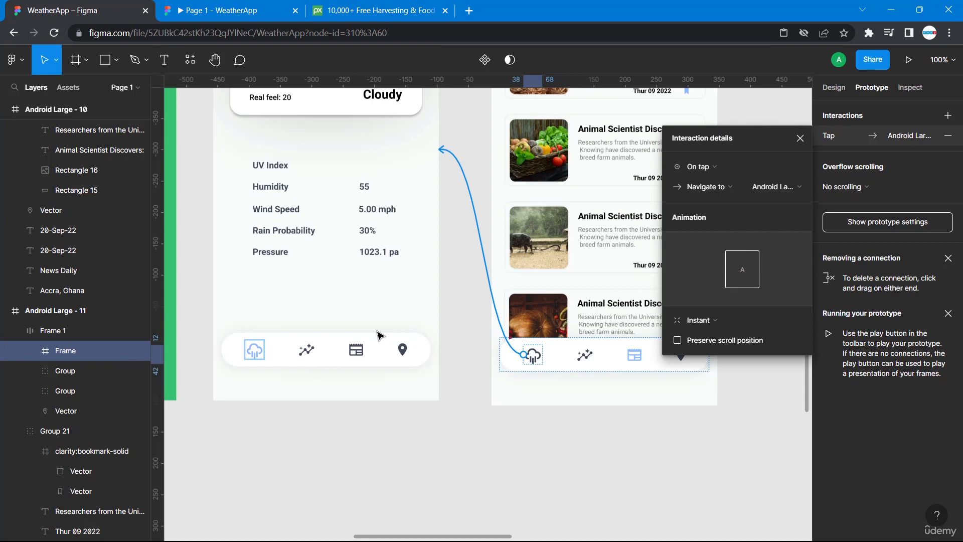
pyautogui.click(472, 446)
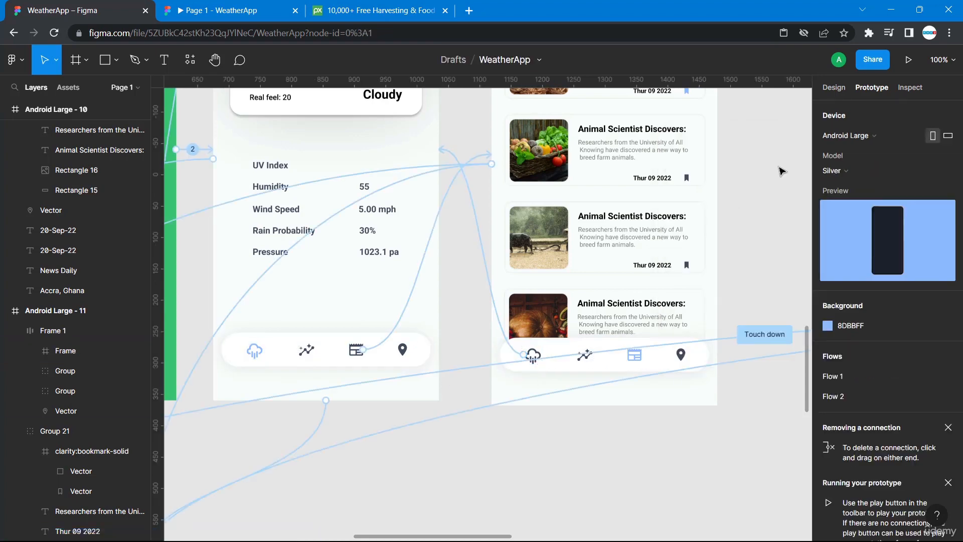
# Close the old prototype tab, select the Flow 1 starting screen and play the prototype.
pyautogui.hscroll(6, 781, 171)
pyautogui.scroll(4, 781, 171)
pyautogui.hscroll(-6, 781, 171)
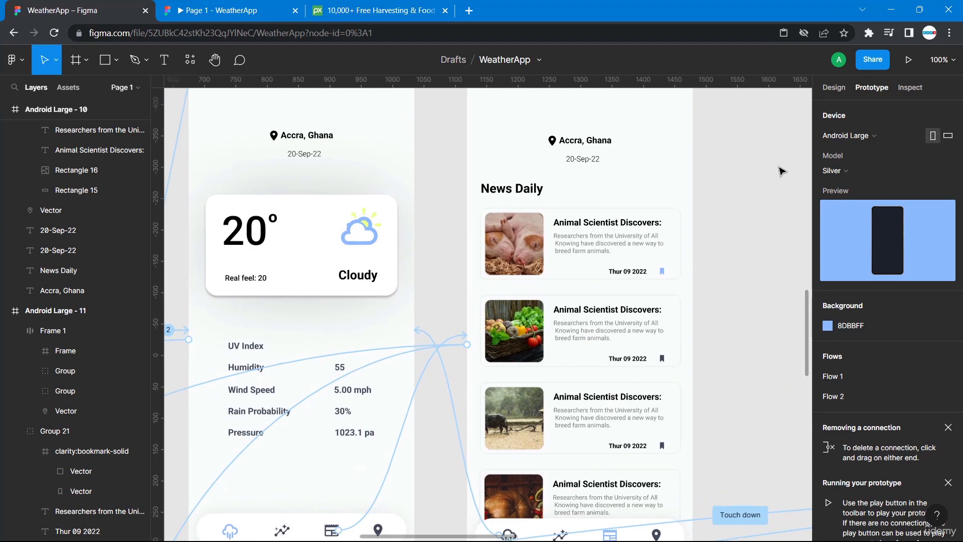
pyautogui.scroll(4, 781, 172)
pyautogui.hscroll(-2, 781, 171)
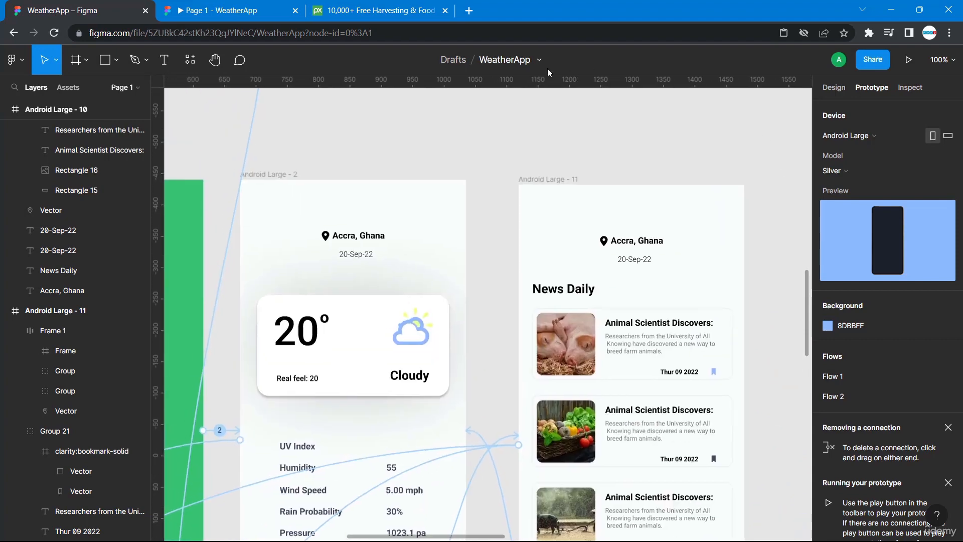
pyautogui.click(295, 11)
pyautogui.click(275, 178)
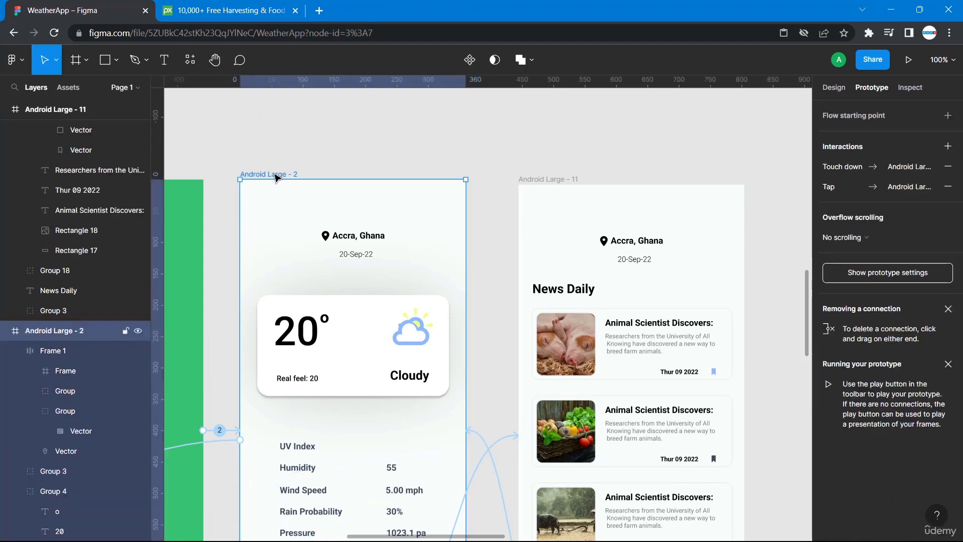
pyautogui.hscroll(-5, 276, 178)
pyautogui.click(255, 178)
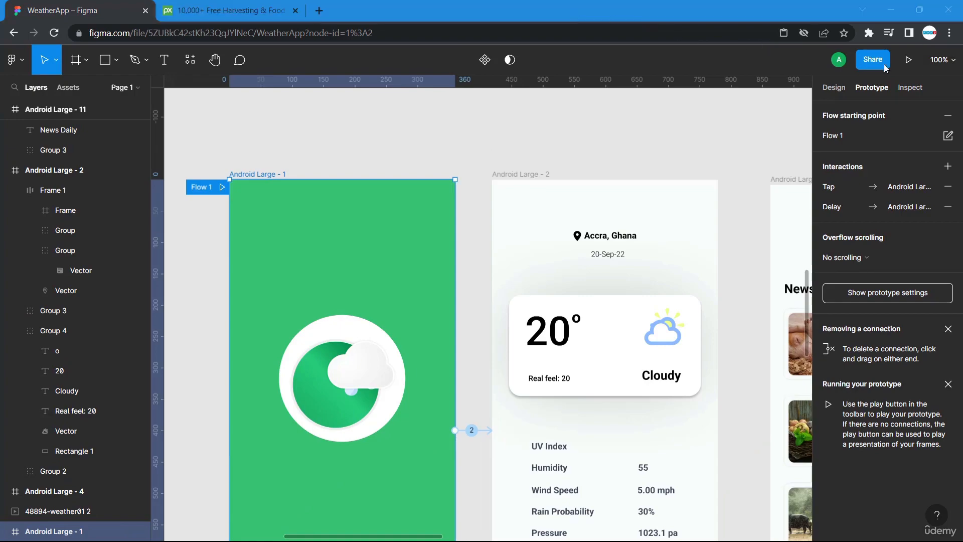
pyautogui.click(908, 64)
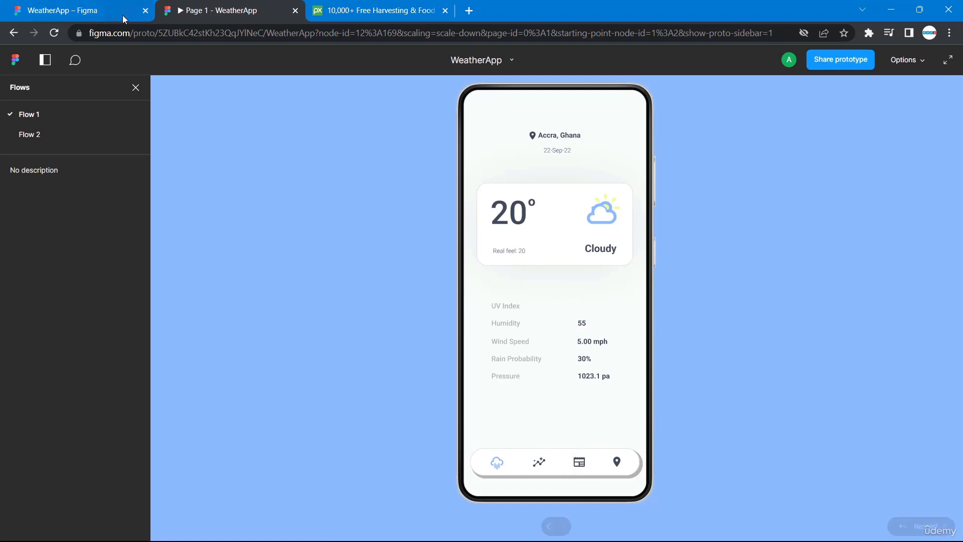
pyautogui.click(102, 10)
# Inspect the weather details screen's navigation bar icons and their prototype connections.
pyautogui.scroll(-5, 322, 196)
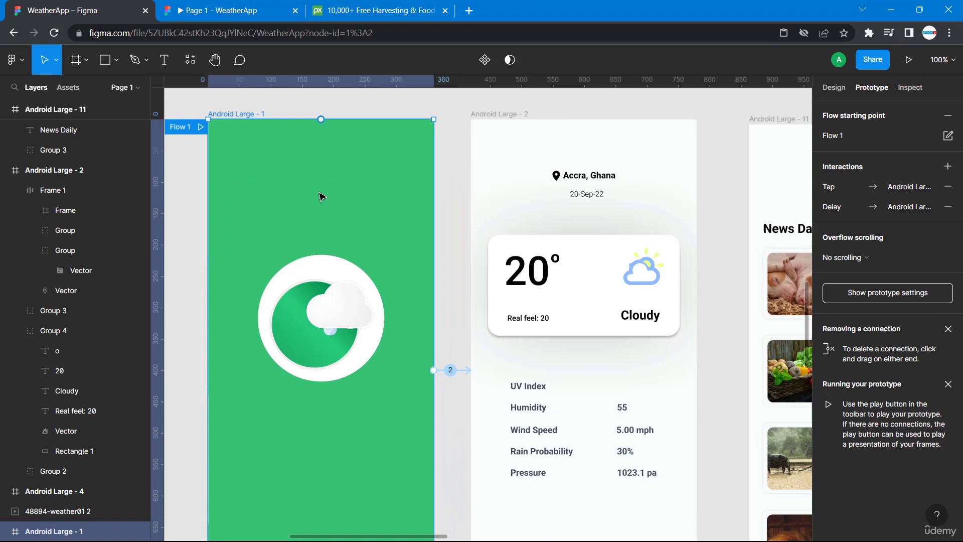
pyautogui.click(582, 451)
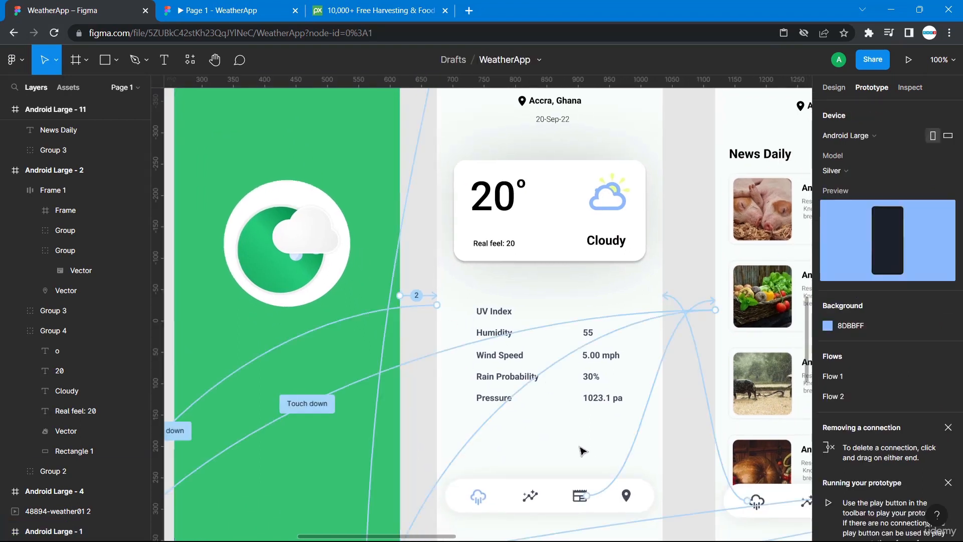
pyautogui.scroll(-3, 560, 458)
pyautogui.hscroll(3, 560, 458)
pyautogui.hscroll(1, 557, 457)
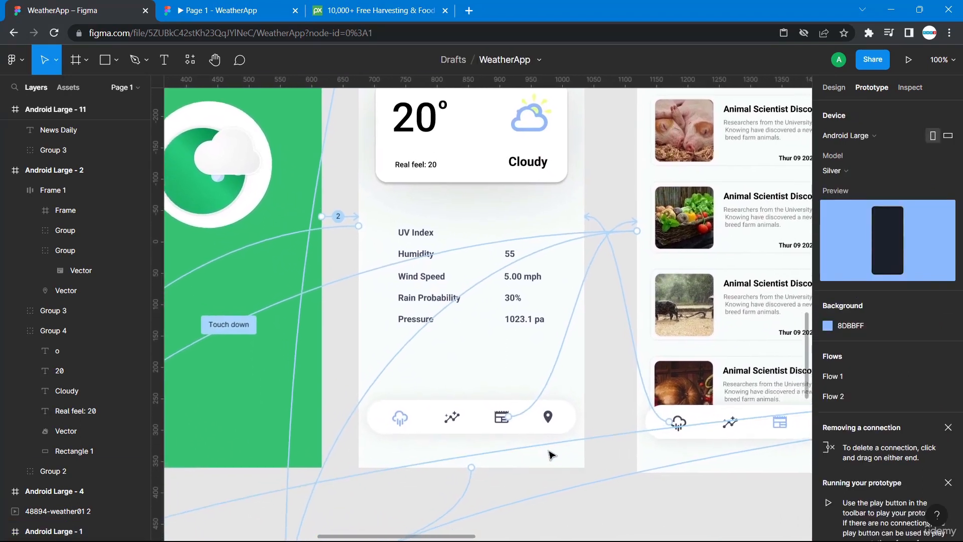
pyautogui.click(429, 408)
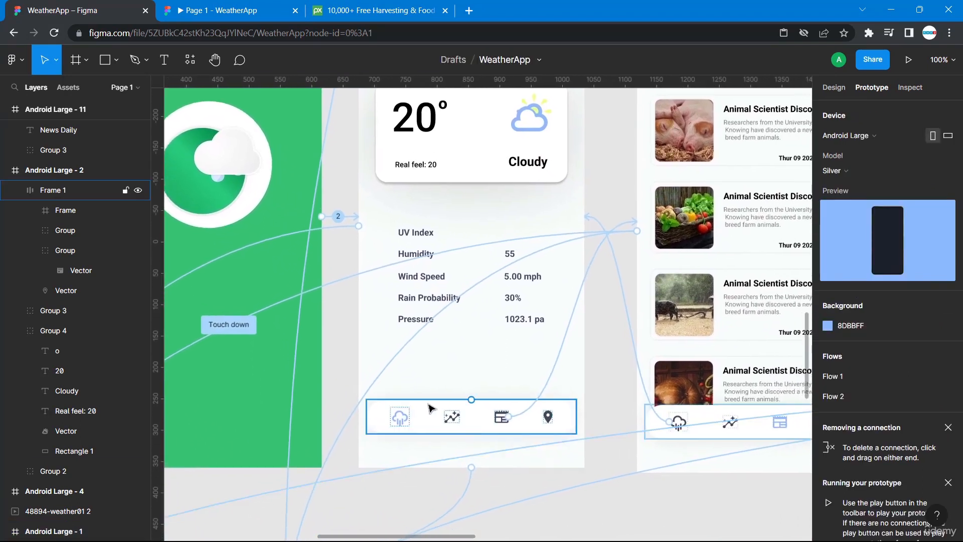
pyautogui.click(397, 425)
pyautogui.click(408, 419)
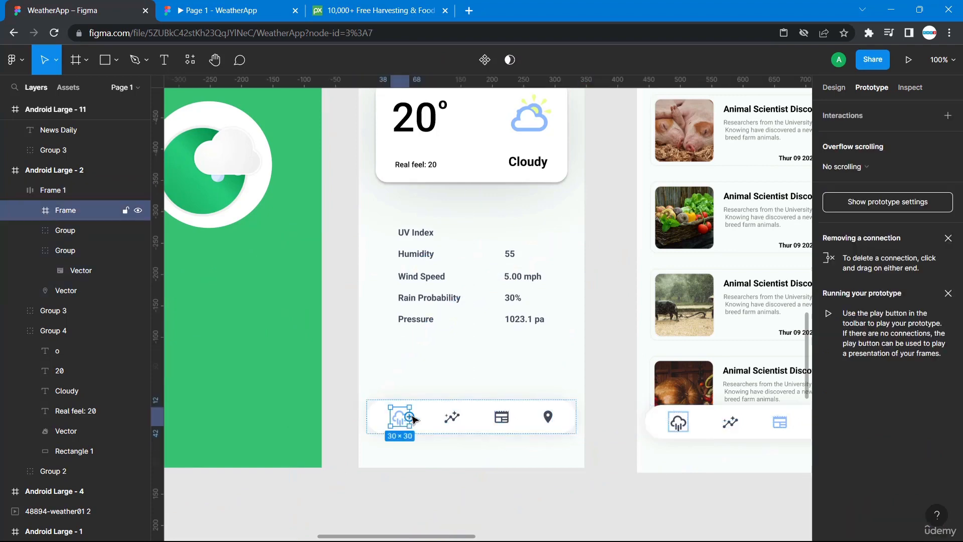
pyautogui.moveTo(413, 419)
pyautogui.mouseDown()
pyautogui.moveTo(662, 493)
pyautogui.moveTo(400, 437)
pyautogui.moveTo(396, 421)
pyautogui.mouseUp()
pyautogui.click(518, 449)
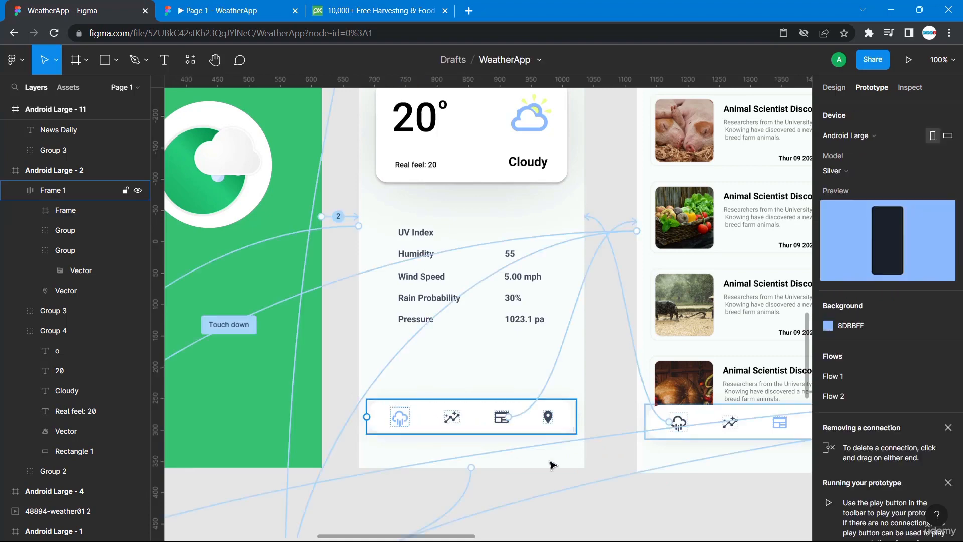
# Check the prototype tab and scroll across the canvas to review the screens' connections.
pyautogui.click(232, 10)
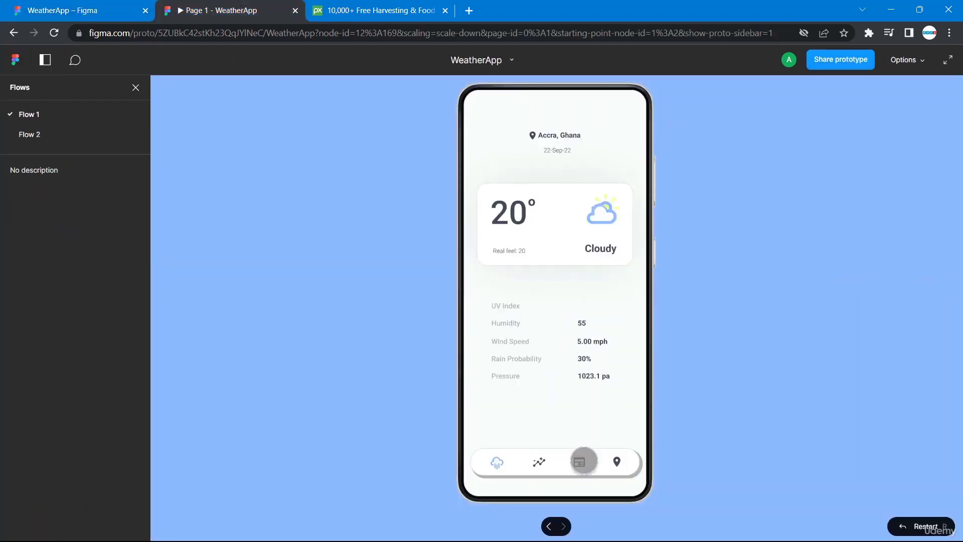
pyautogui.click(80, 10)
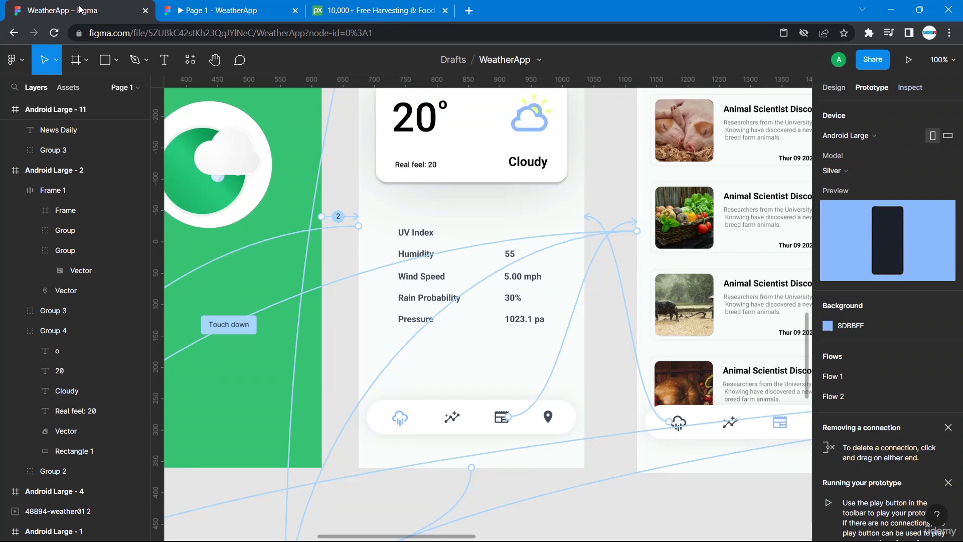
pyautogui.scroll(-10, 514, 329)
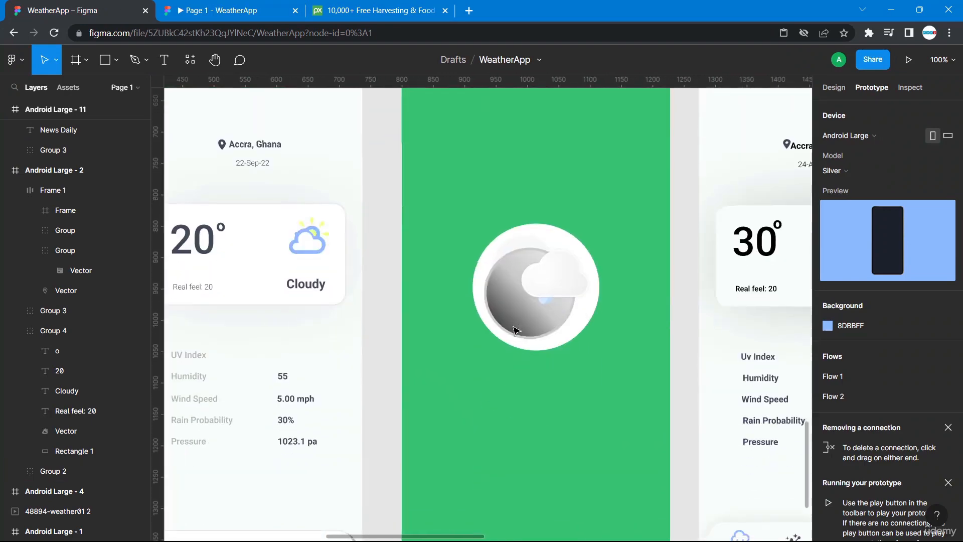
pyautogui.hscroll(-5, 515, 329)
pyautogui.scroll(7, 514, 329)
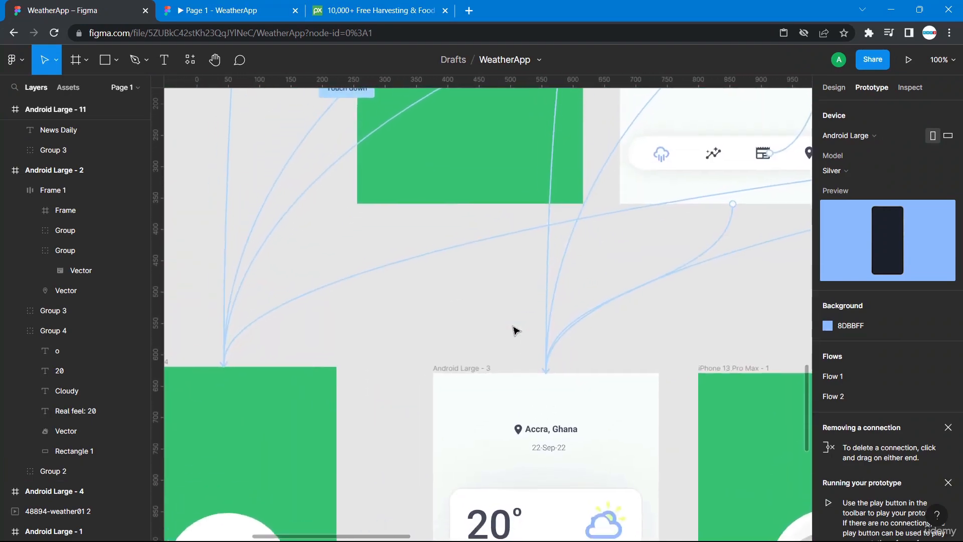
pyautogui.hscroll(2, 514, 329)
pyautogui.scroll(1, 514, 329)
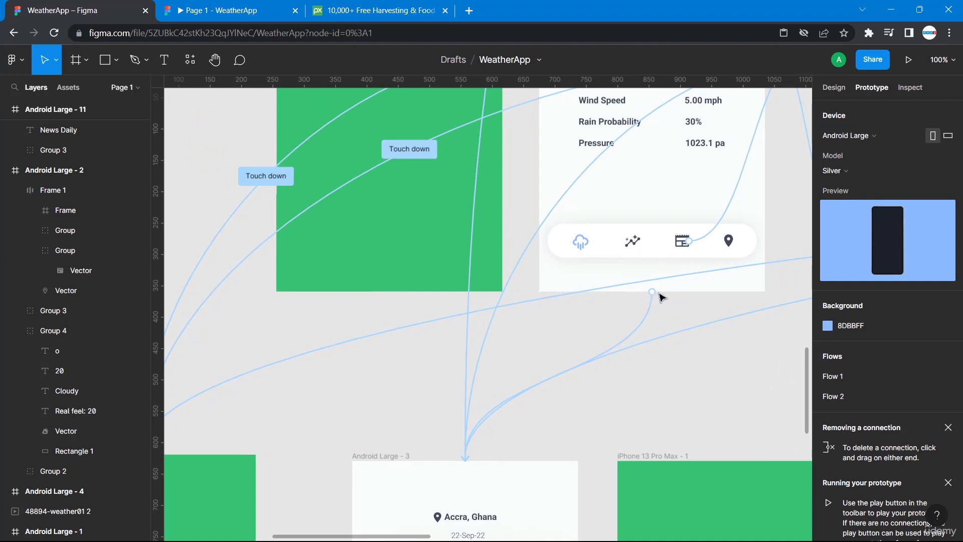
# Play the prototype from Flow 1 and tap between the weather and News Daily screens via the navigation bar.
pyautogui.click(653, 294)
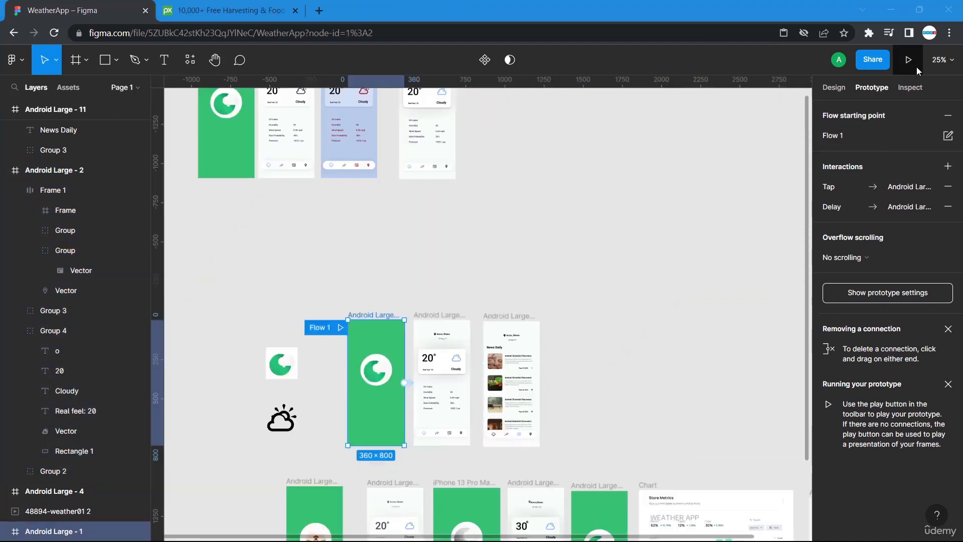
pyautogui.click(908, 60)
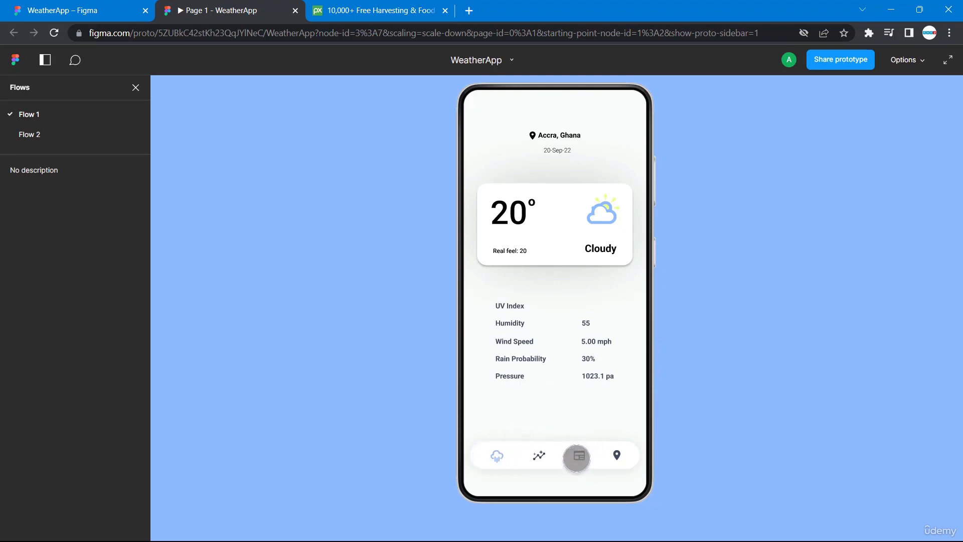
pyautogui.click(579, 456)
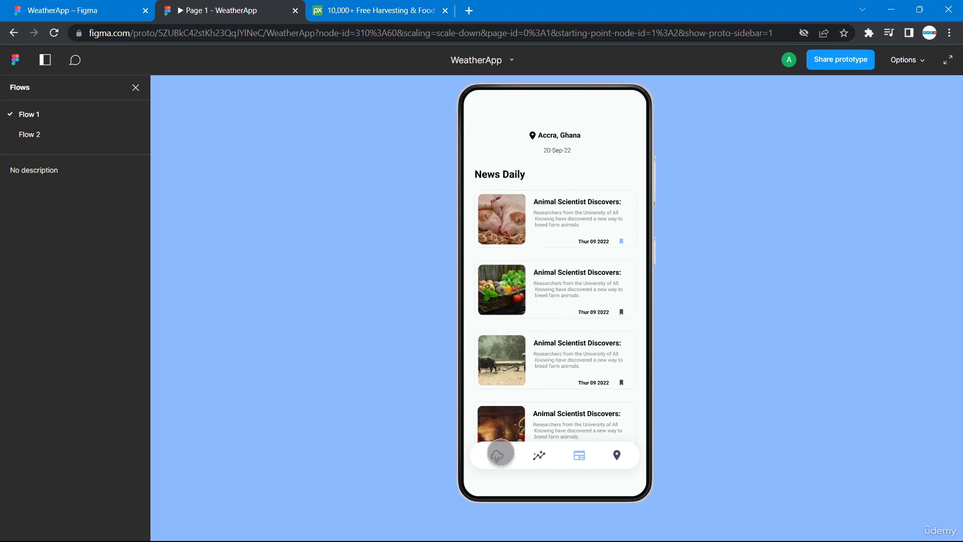
pyautogui.click(499, 454)
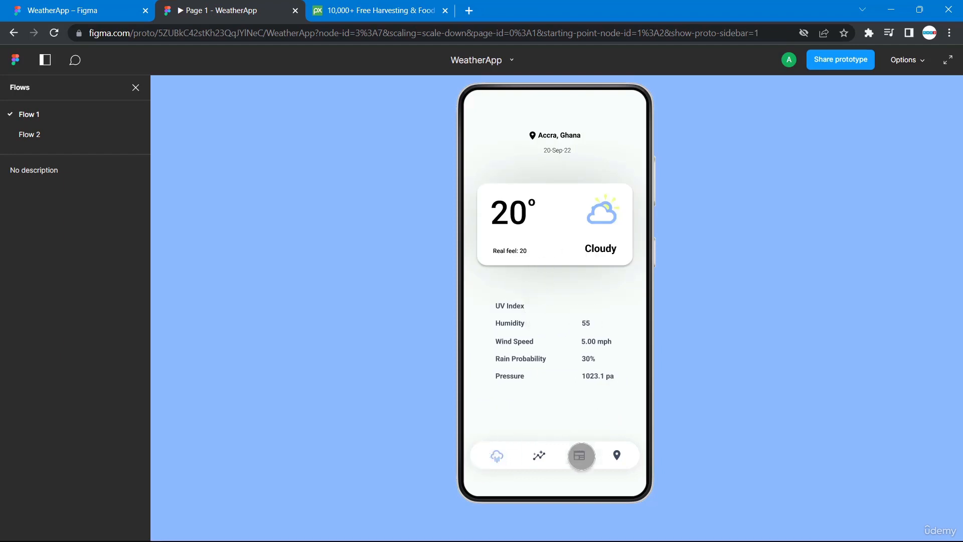
pyautogui.click(580, 455)
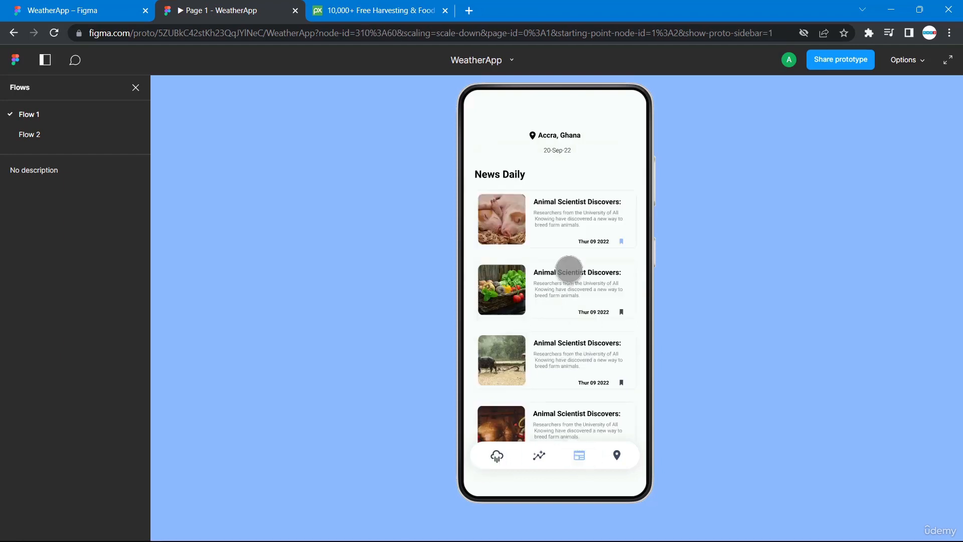